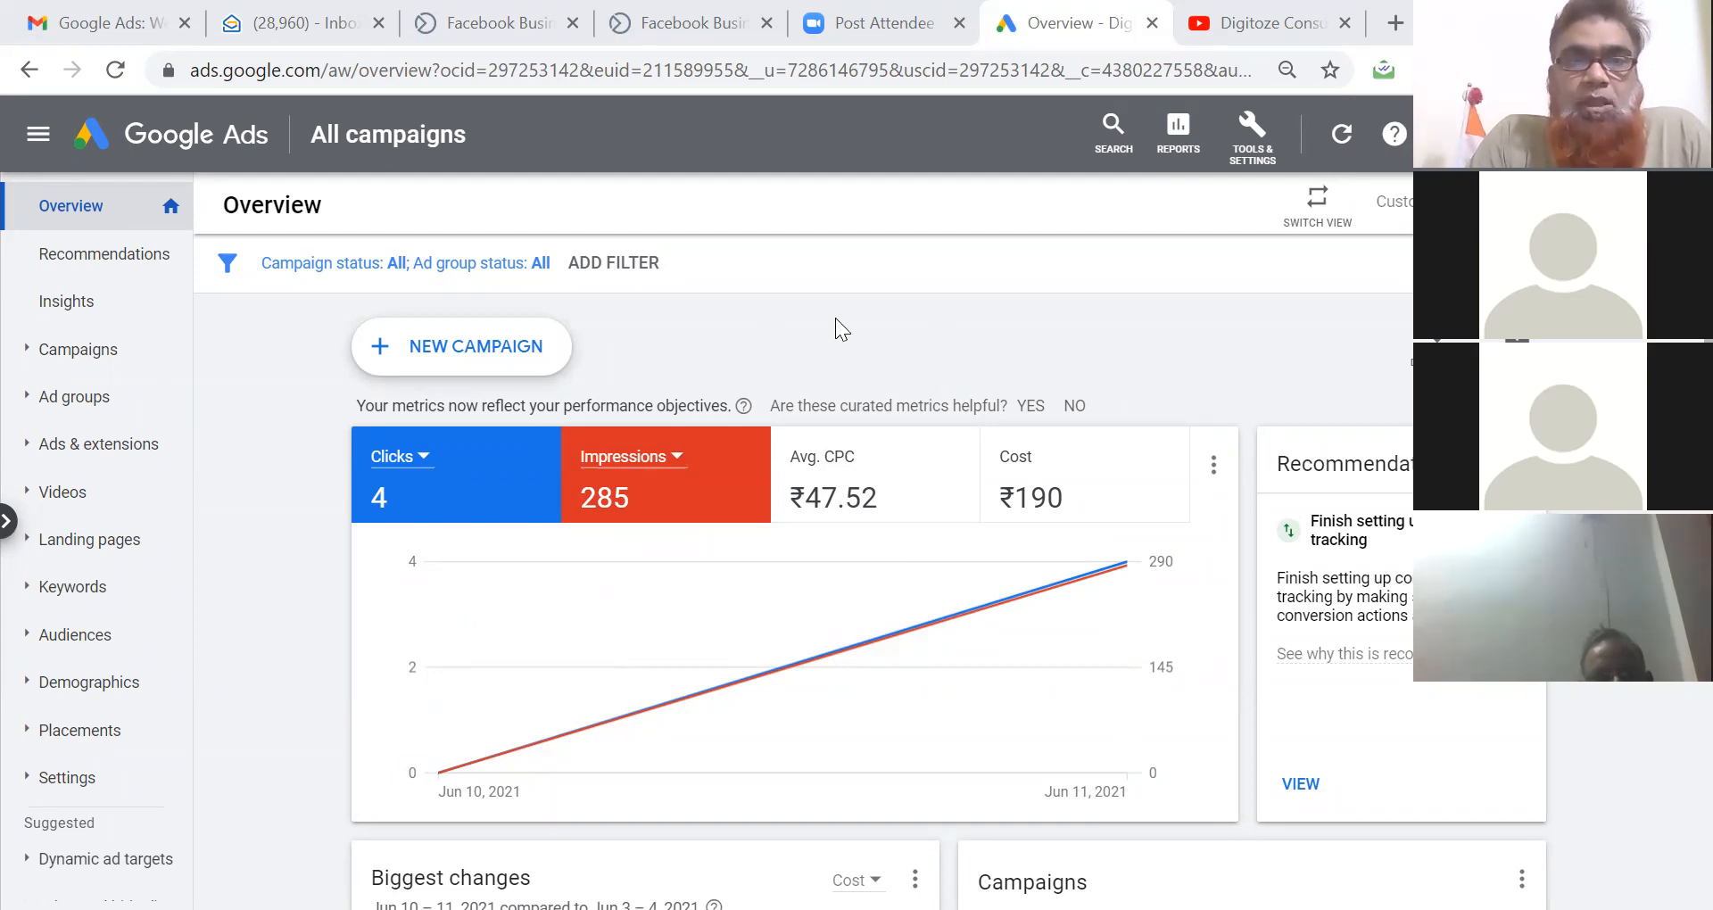
Review the account overview's performance chart, biggest changes and campaign cost summary.
scroll(835, 317, down, 2)
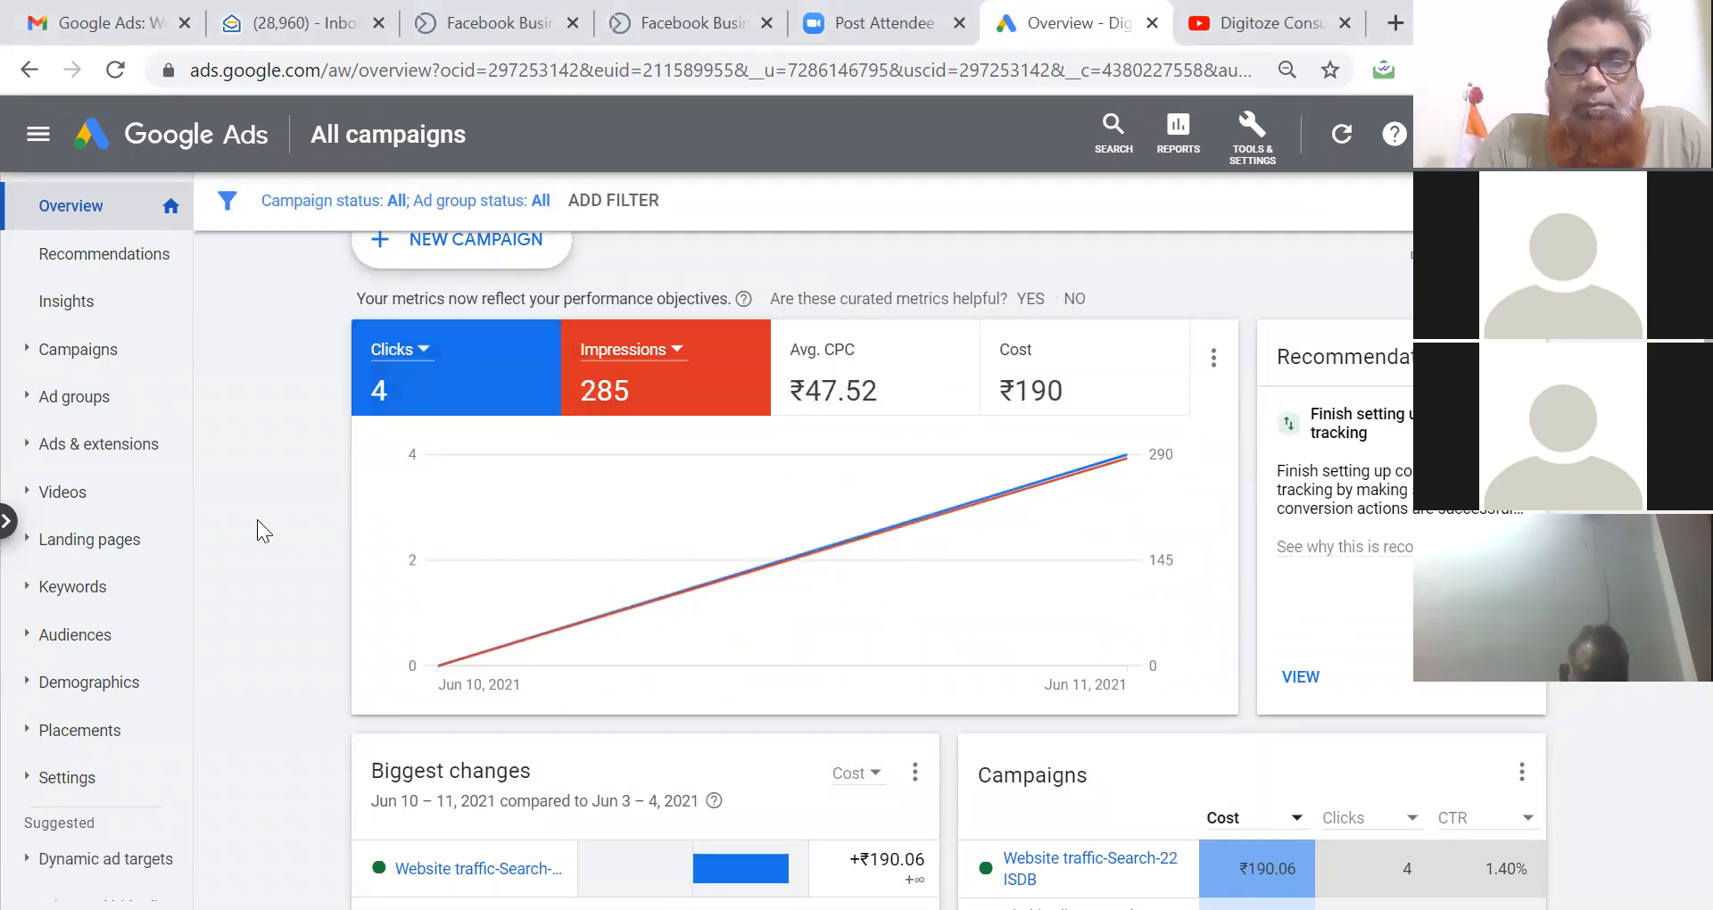
scroll(257, 520, down, 3)
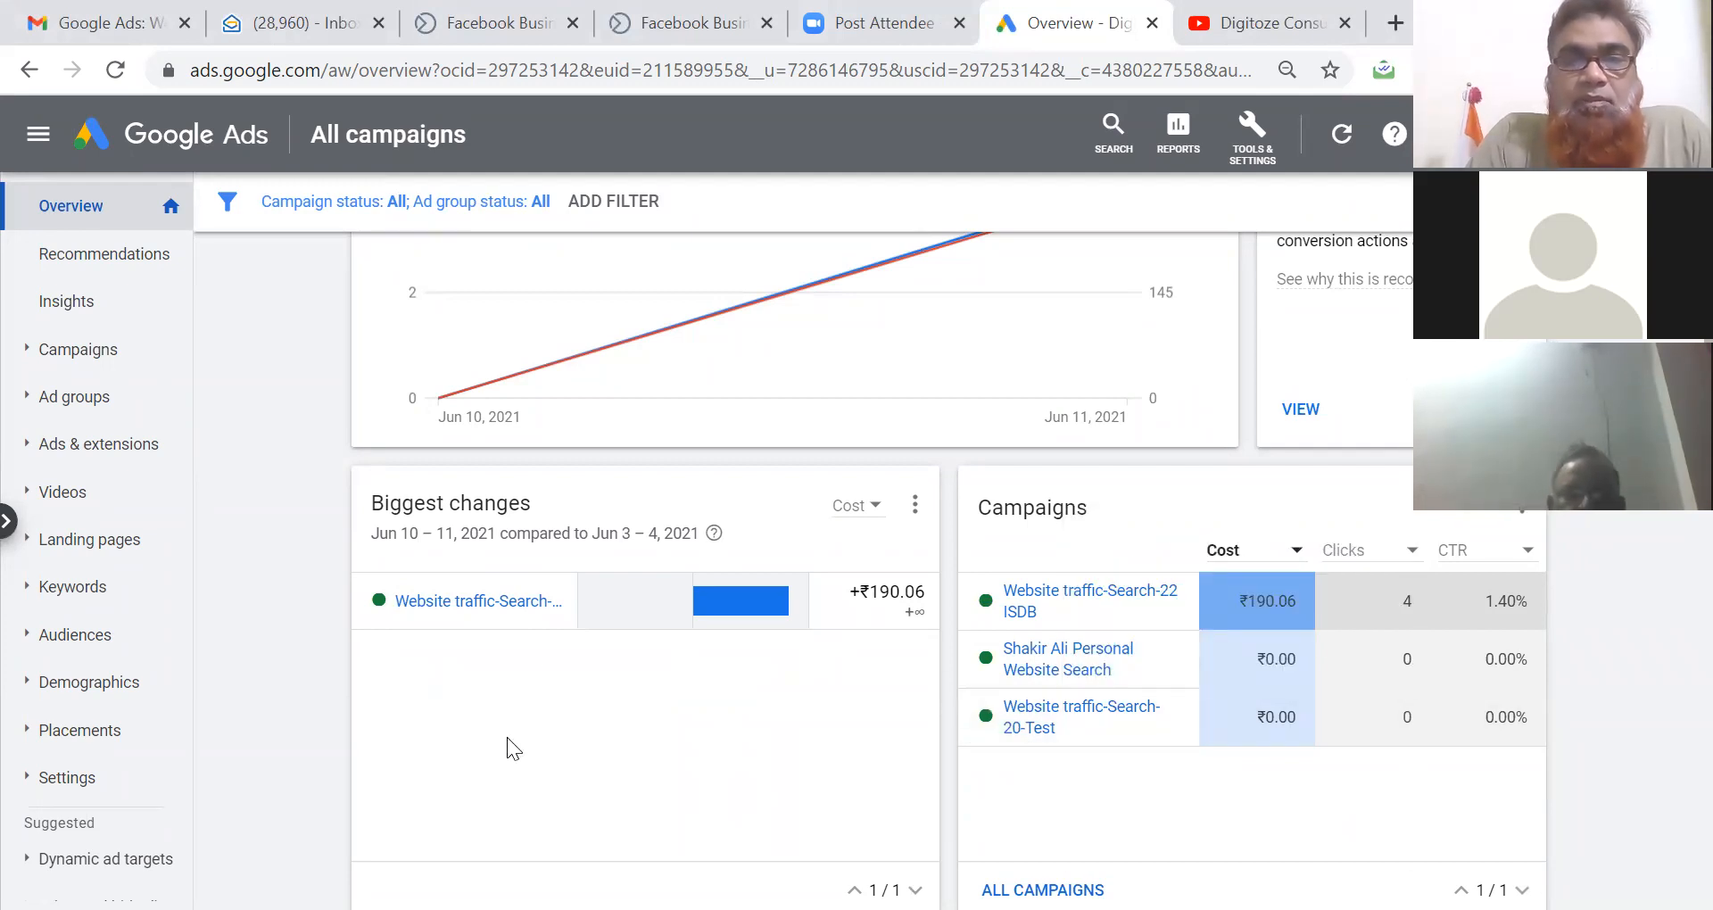
scroll(507, 737, up, 1)
scroll(507, 737, up, 3)
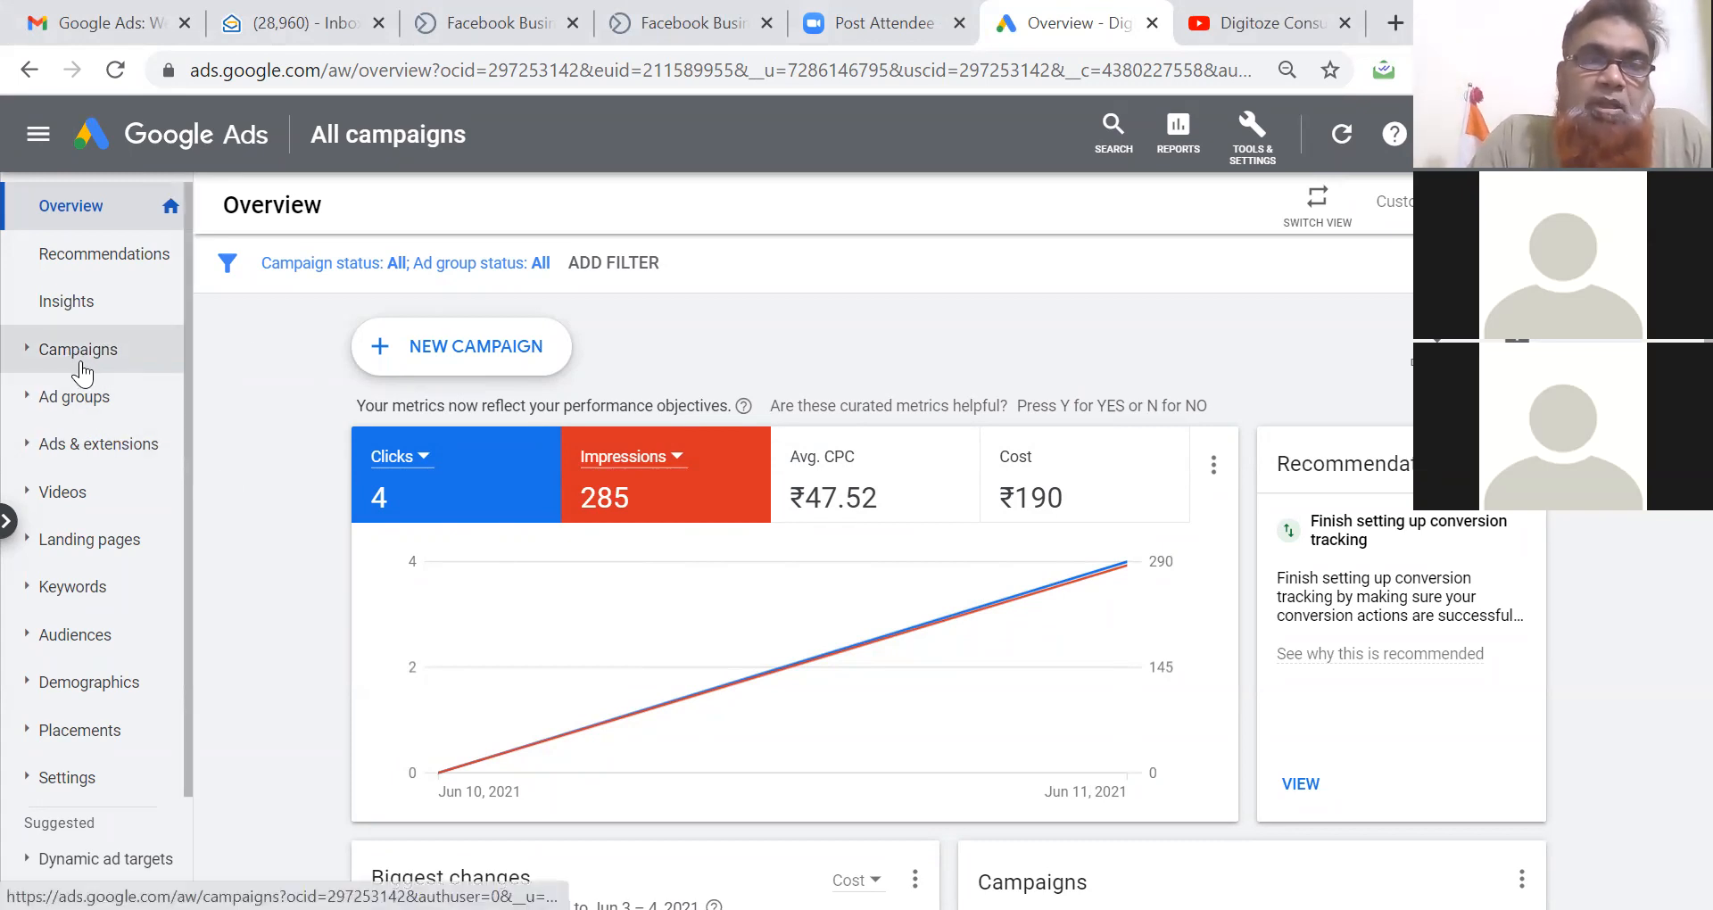
Open the campaign Website traffic-Search-22 ISDB and view the performance of its ads.
click(82, 362)
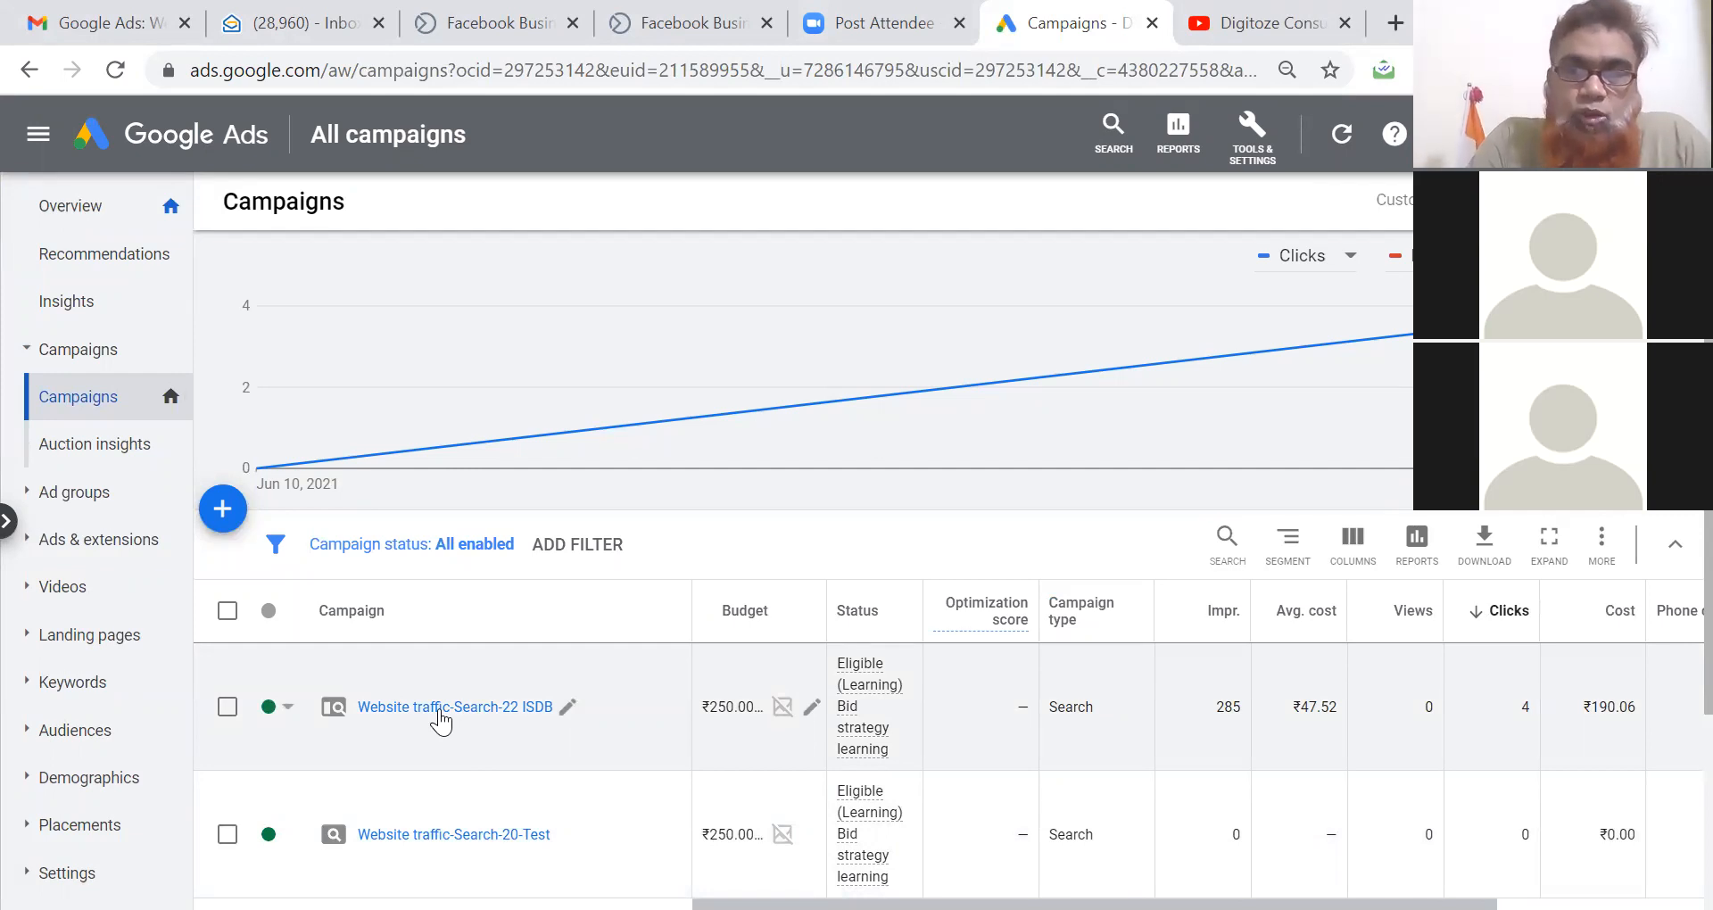
click(439, 713)
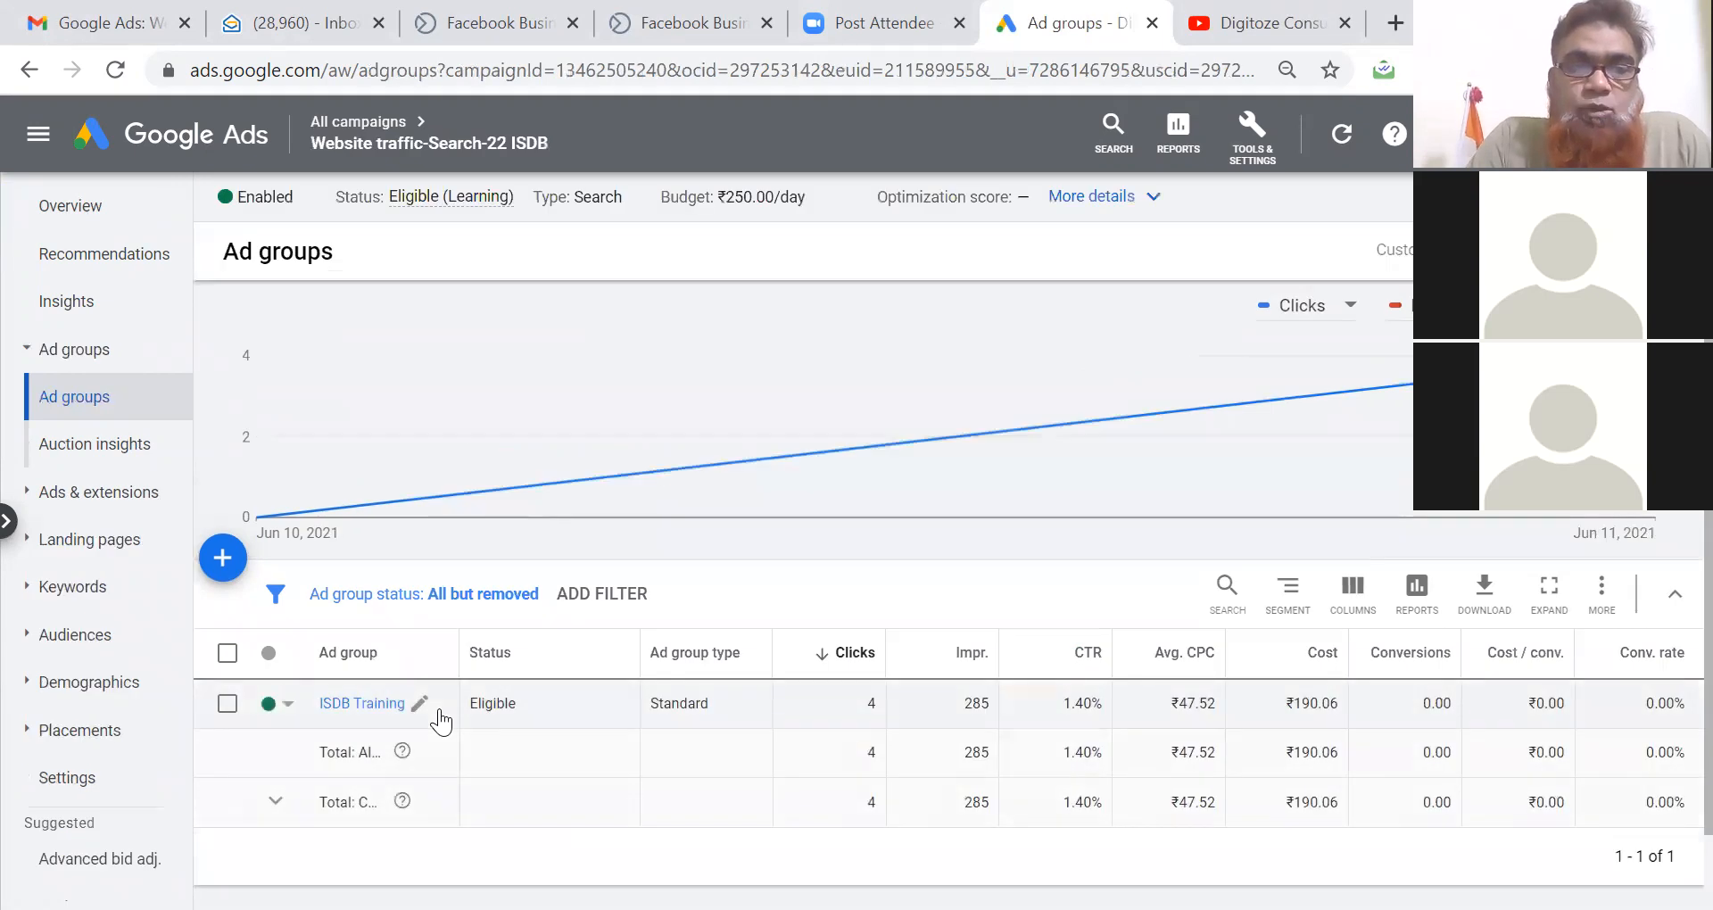
click(76, 506)
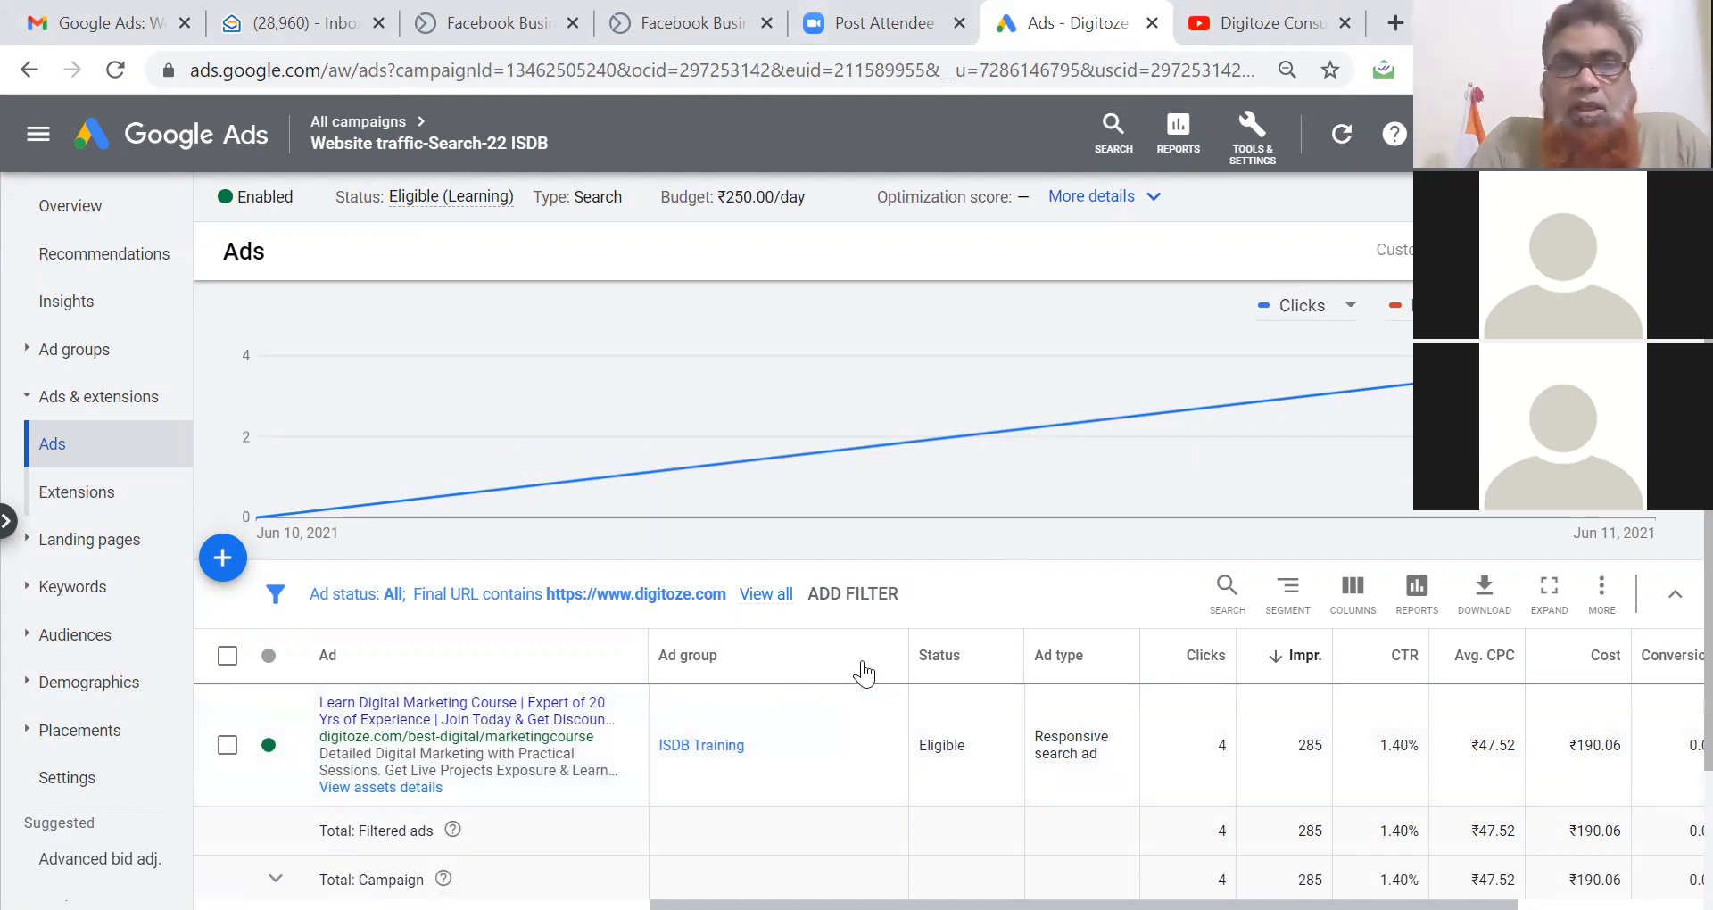
View the campaign's search keywords and examine the clicks, impressions and cost of each keyword.
click(72, 591)
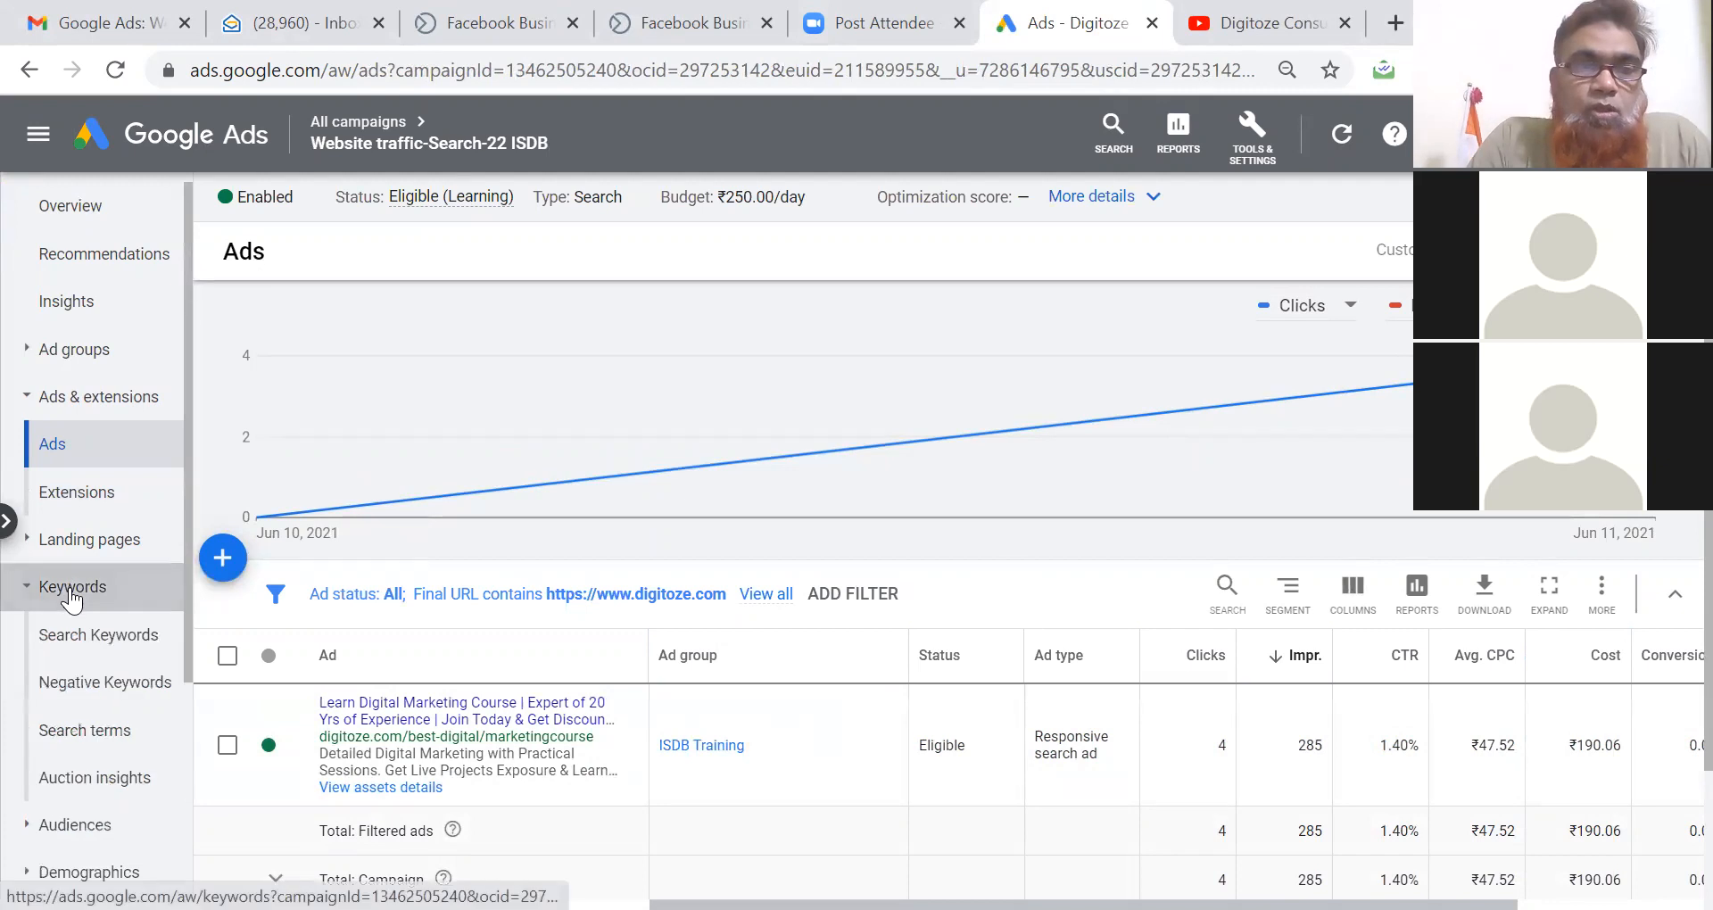
click(833, 535)
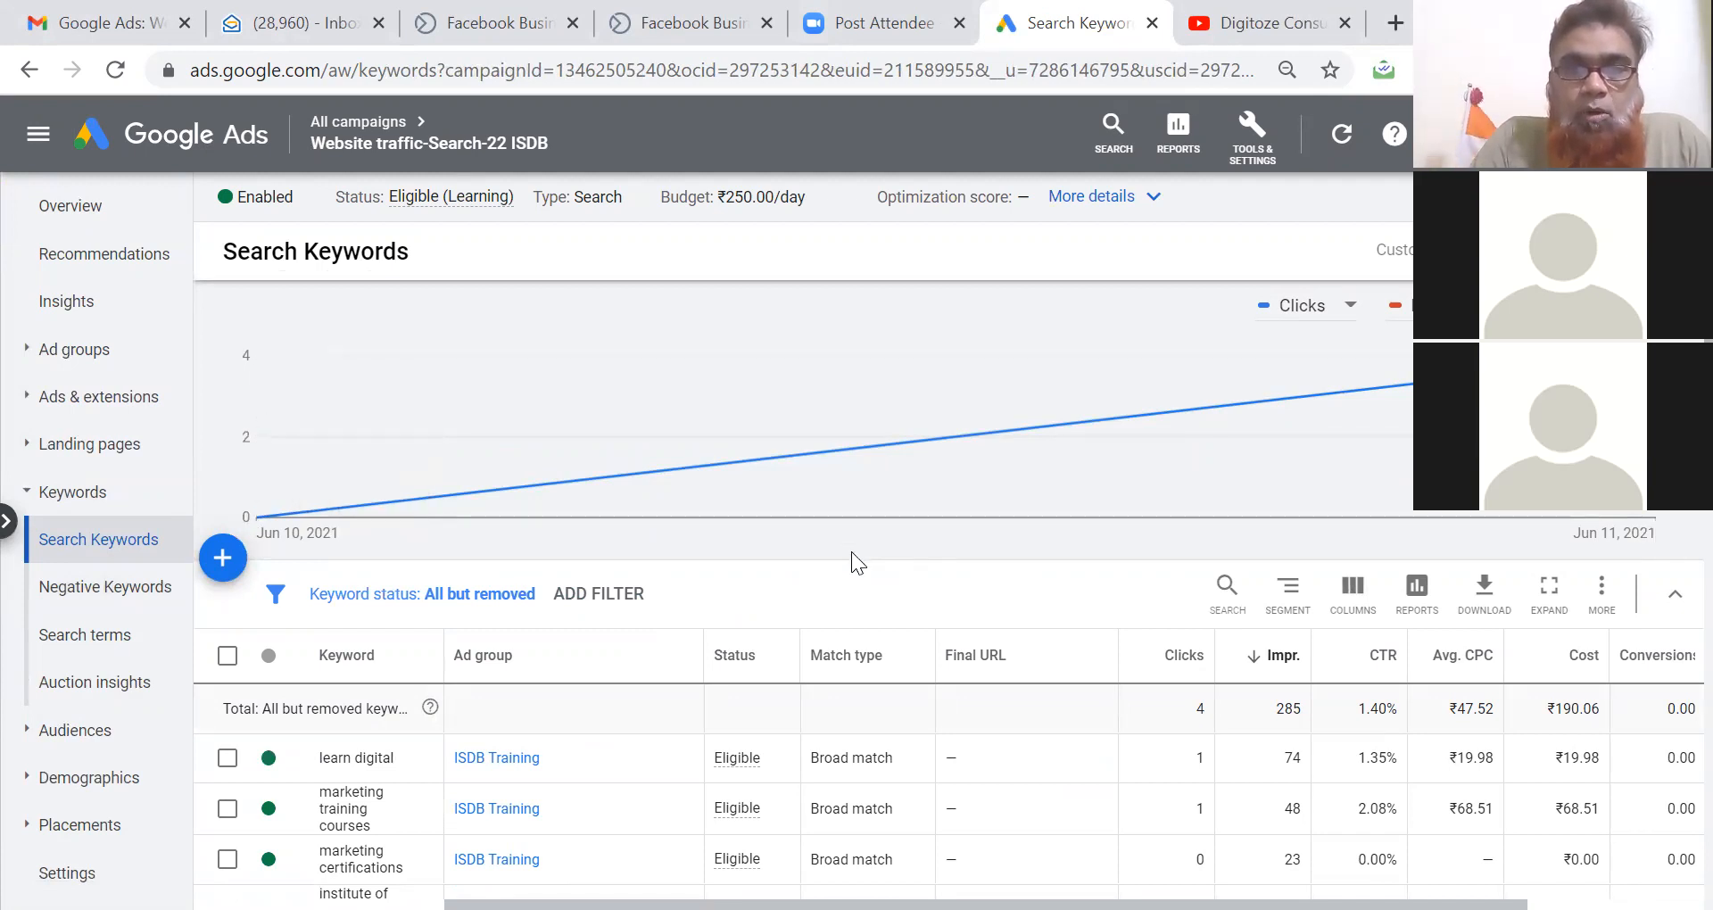
scroll(852, 551, down, 2)
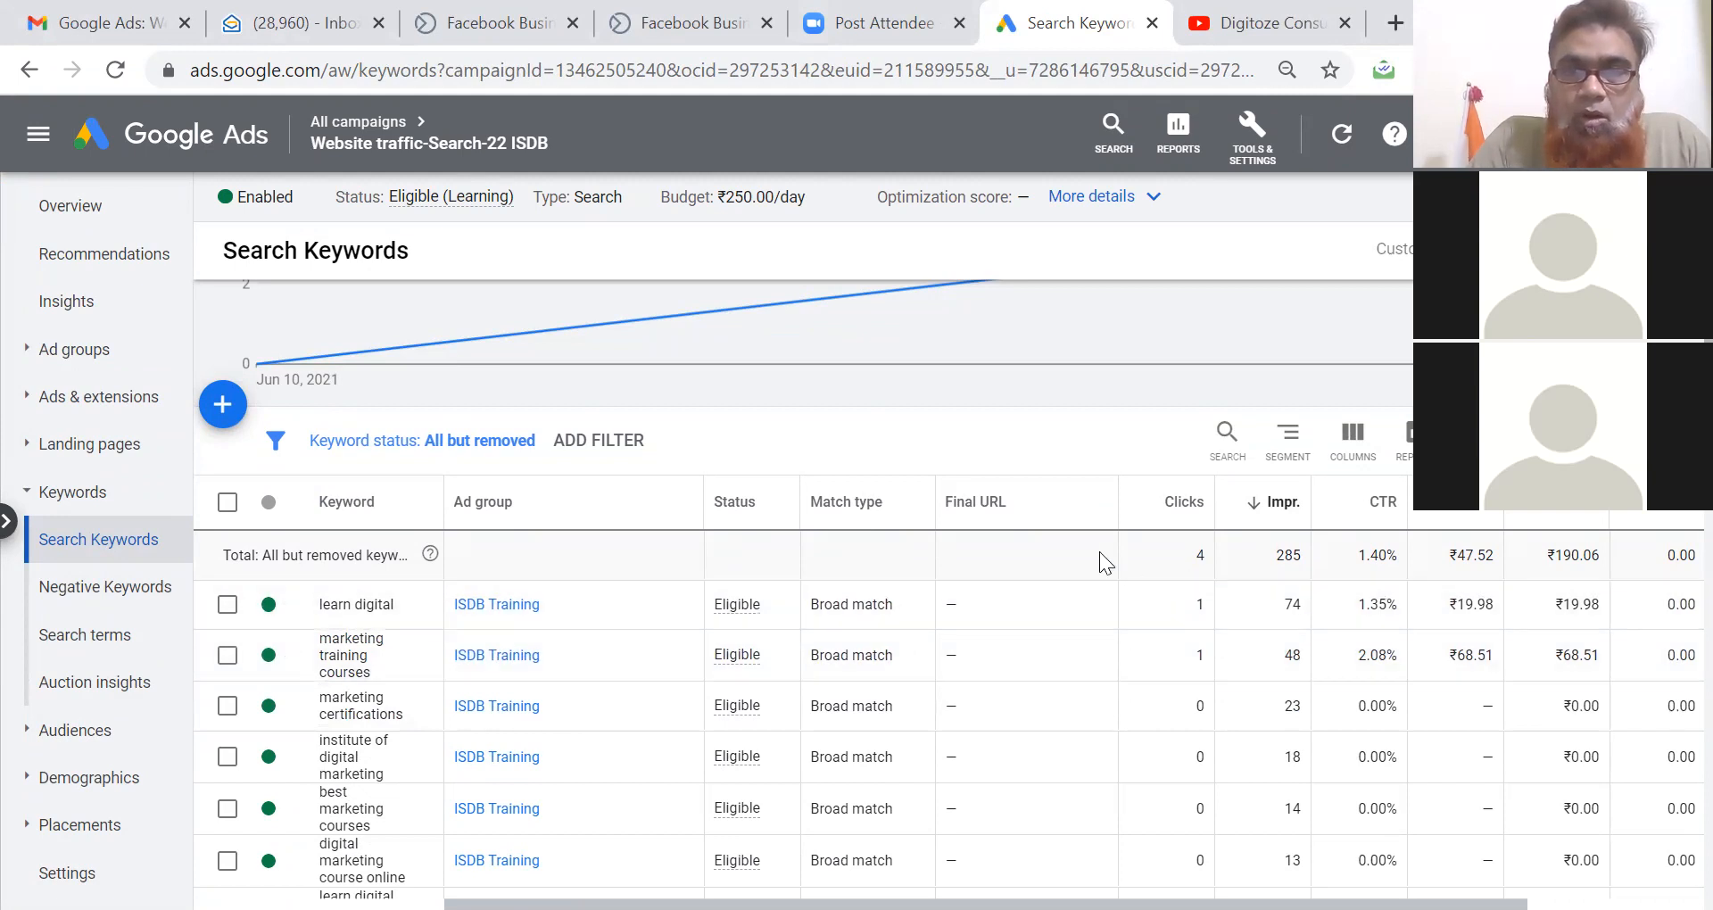
scroll(1062, 457, down, 5)
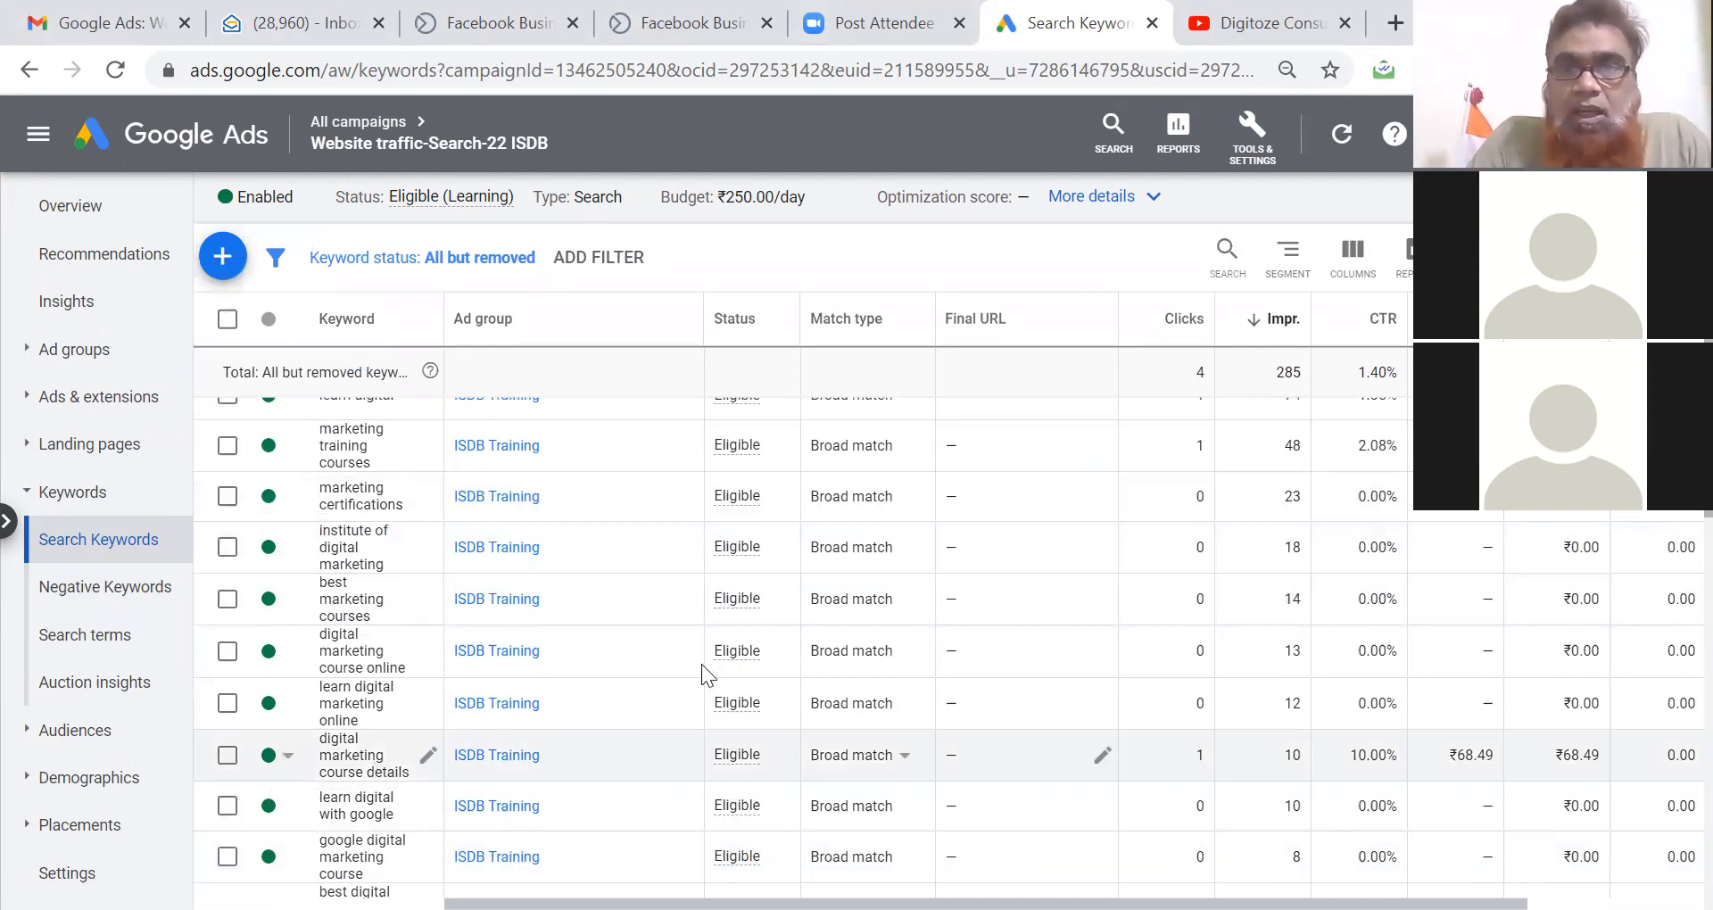
Sort the search keywords by clicks to examine the clicked ones, and return to sorting by impressions.
click(1187, 337)
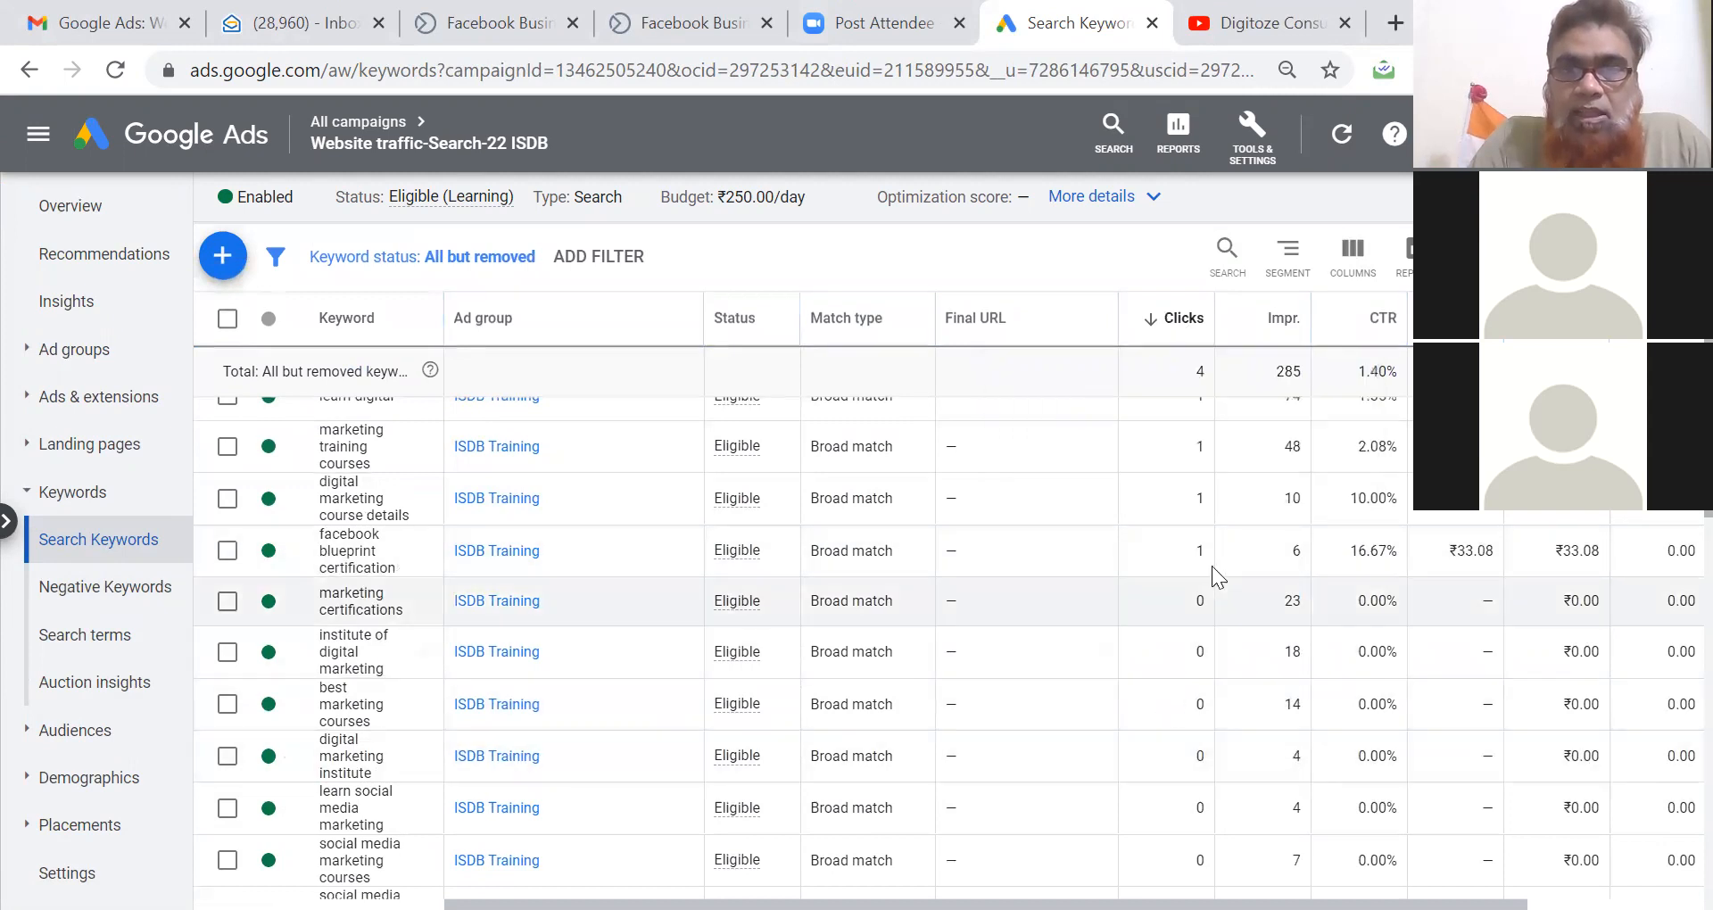
scroll(1210, 562, up, 2)
scroll(1210, 562, up, 1)
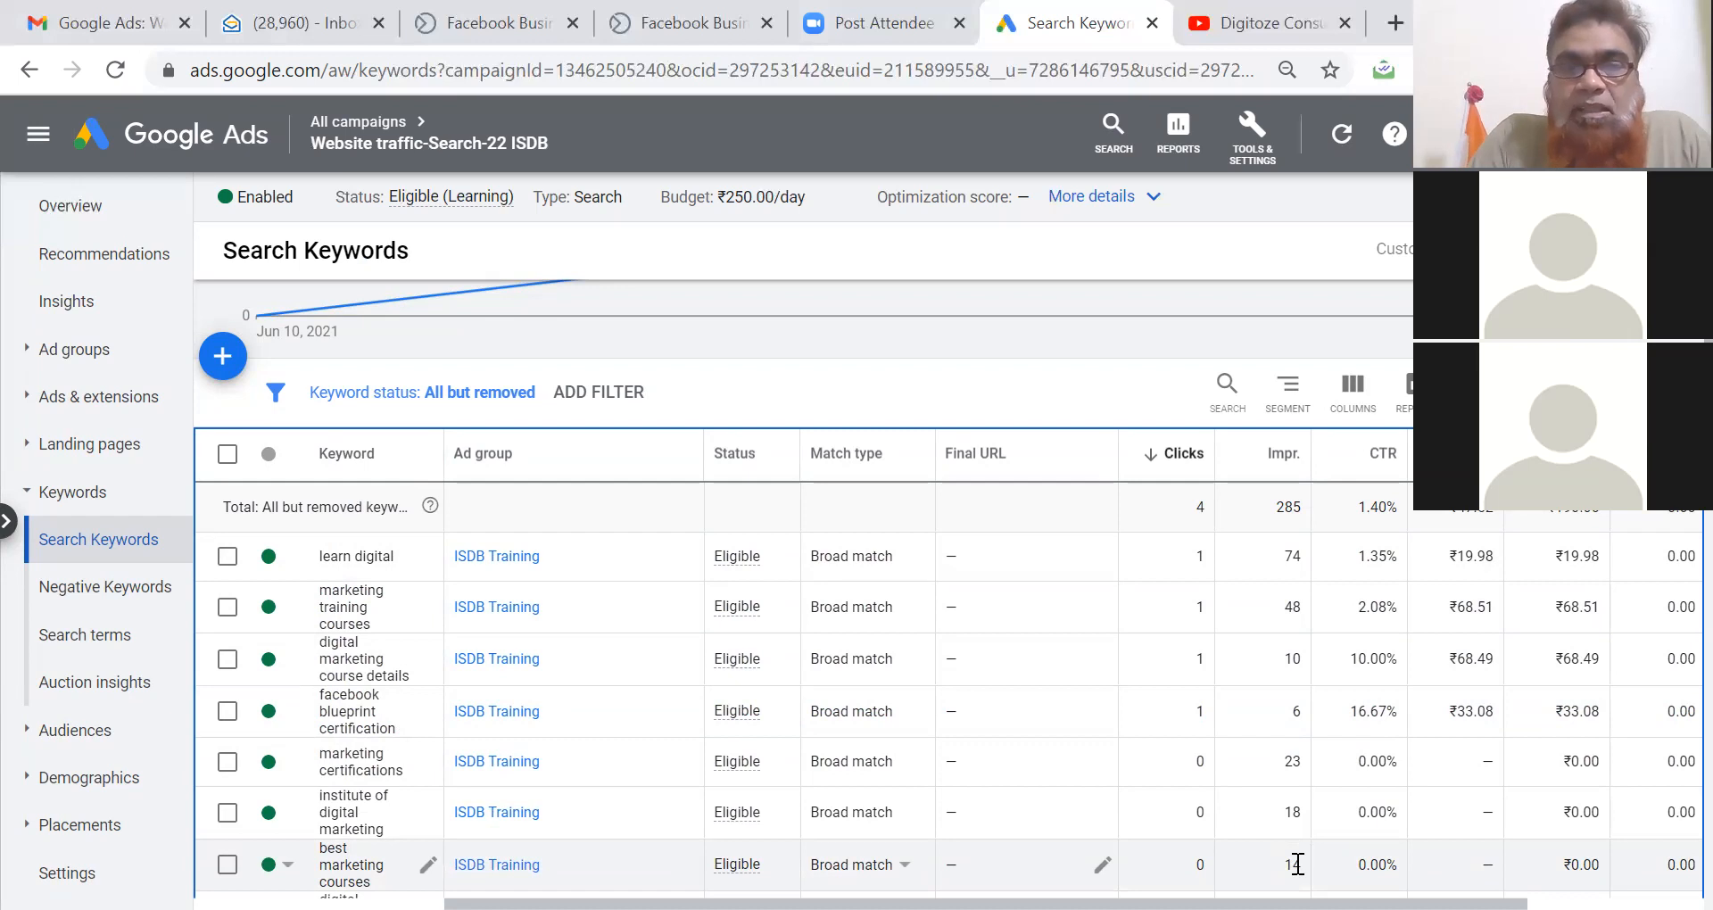
scroll(1298, 864, down, 2)
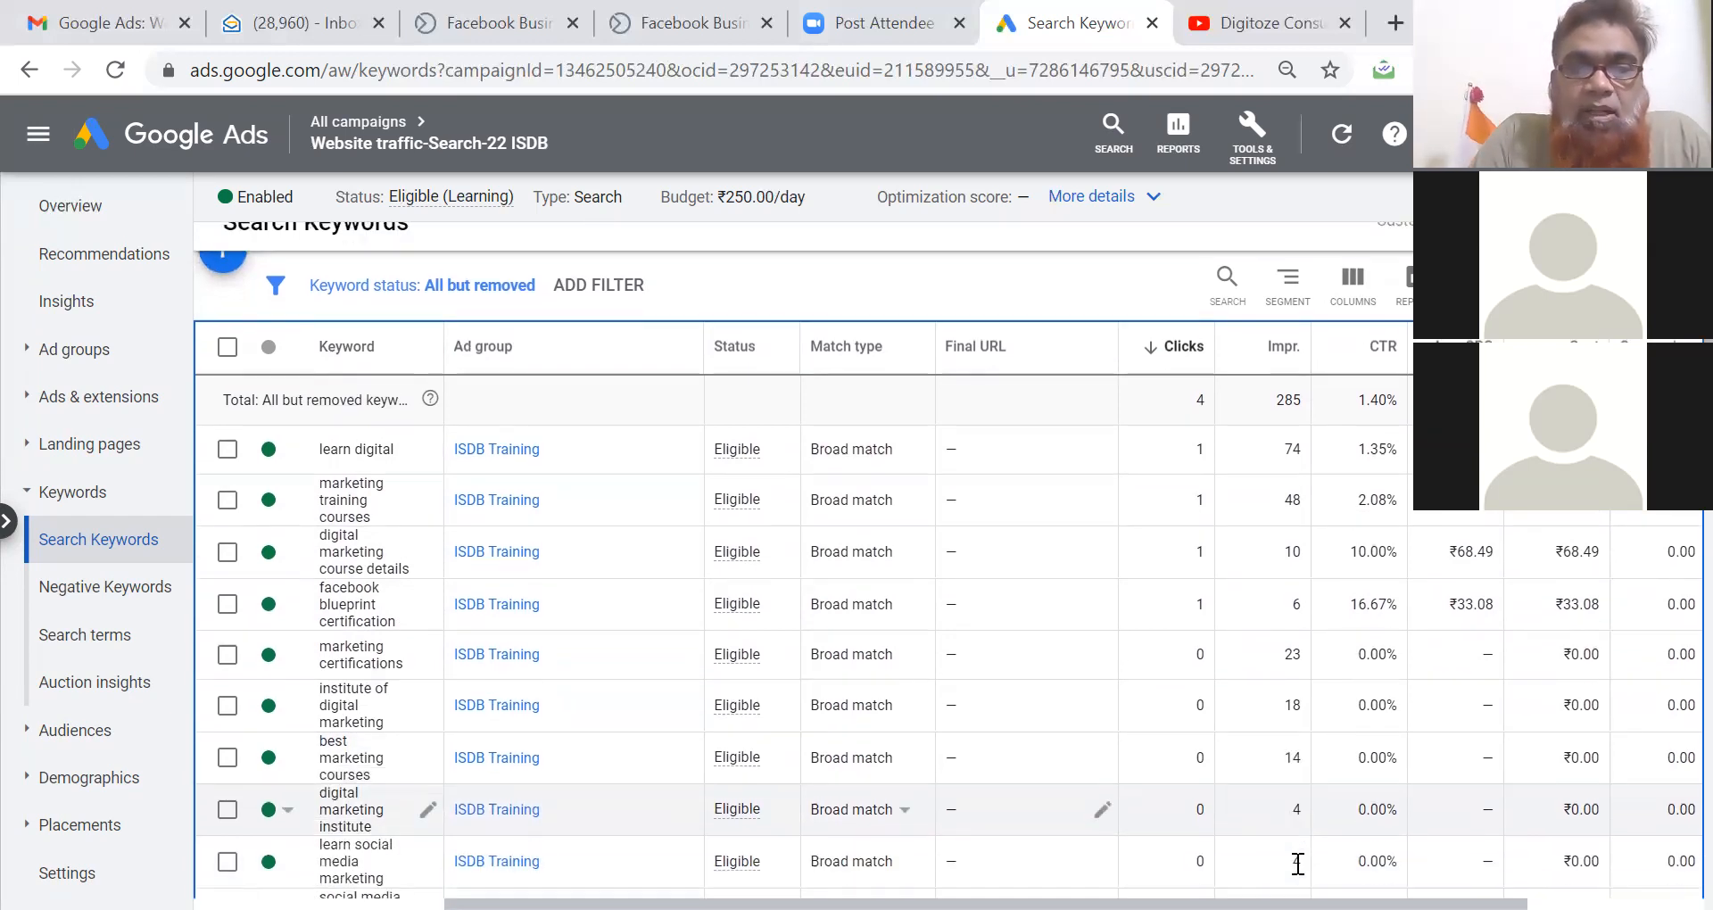
scroll(1298, 864, up, 2)
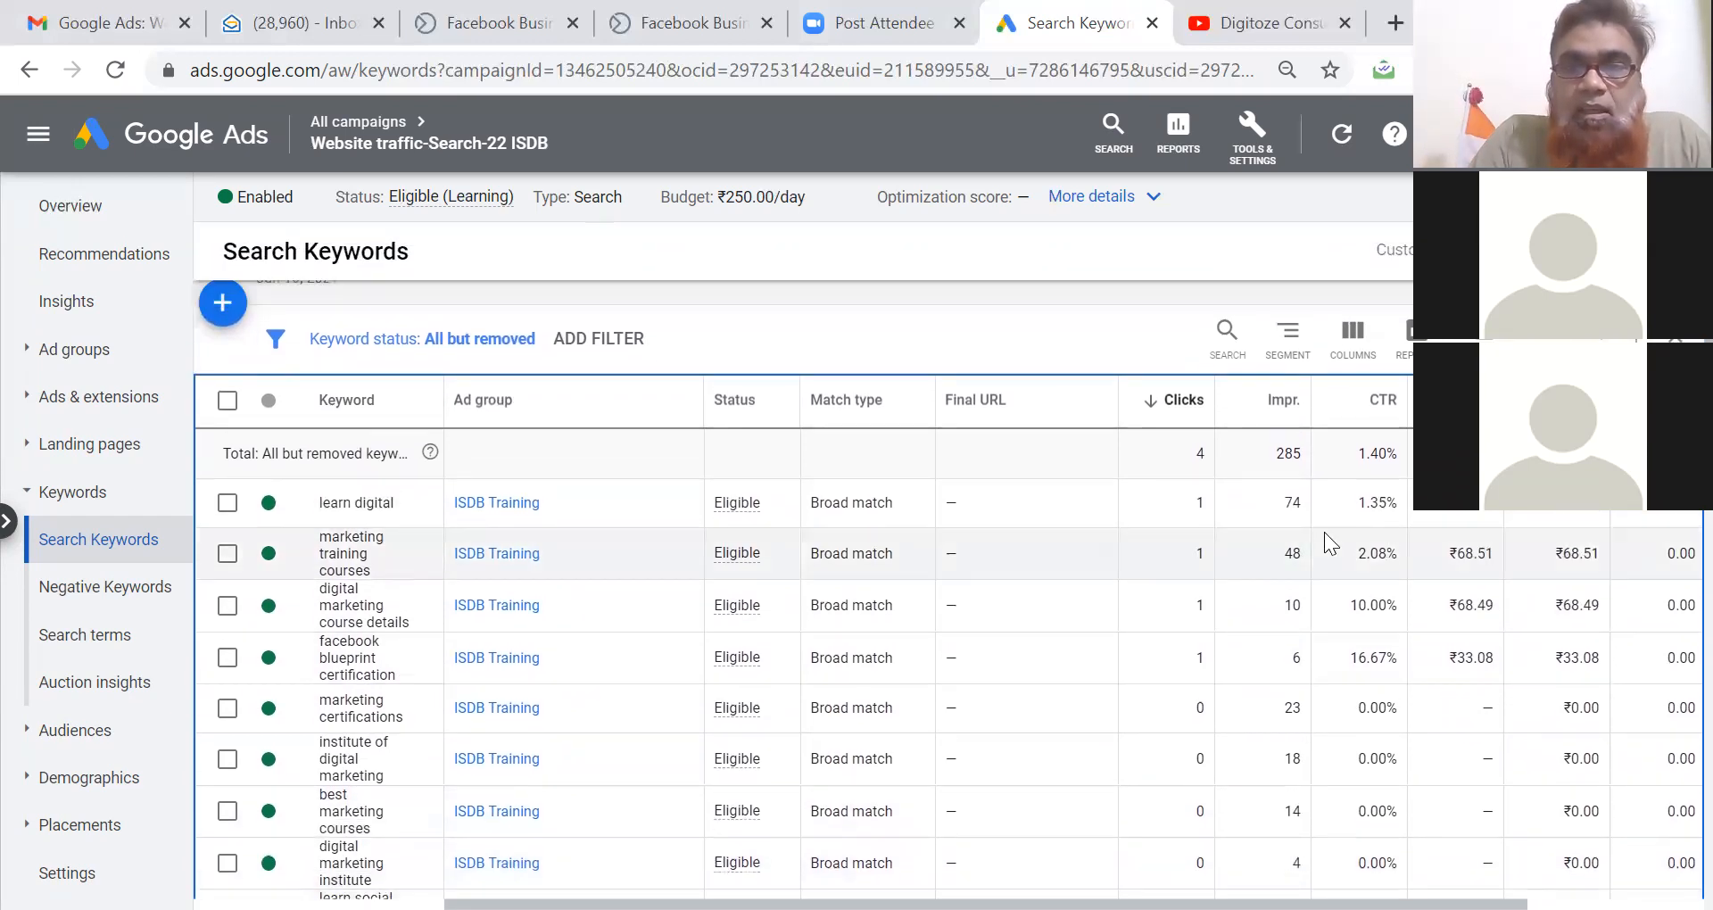
click(1279, 403)
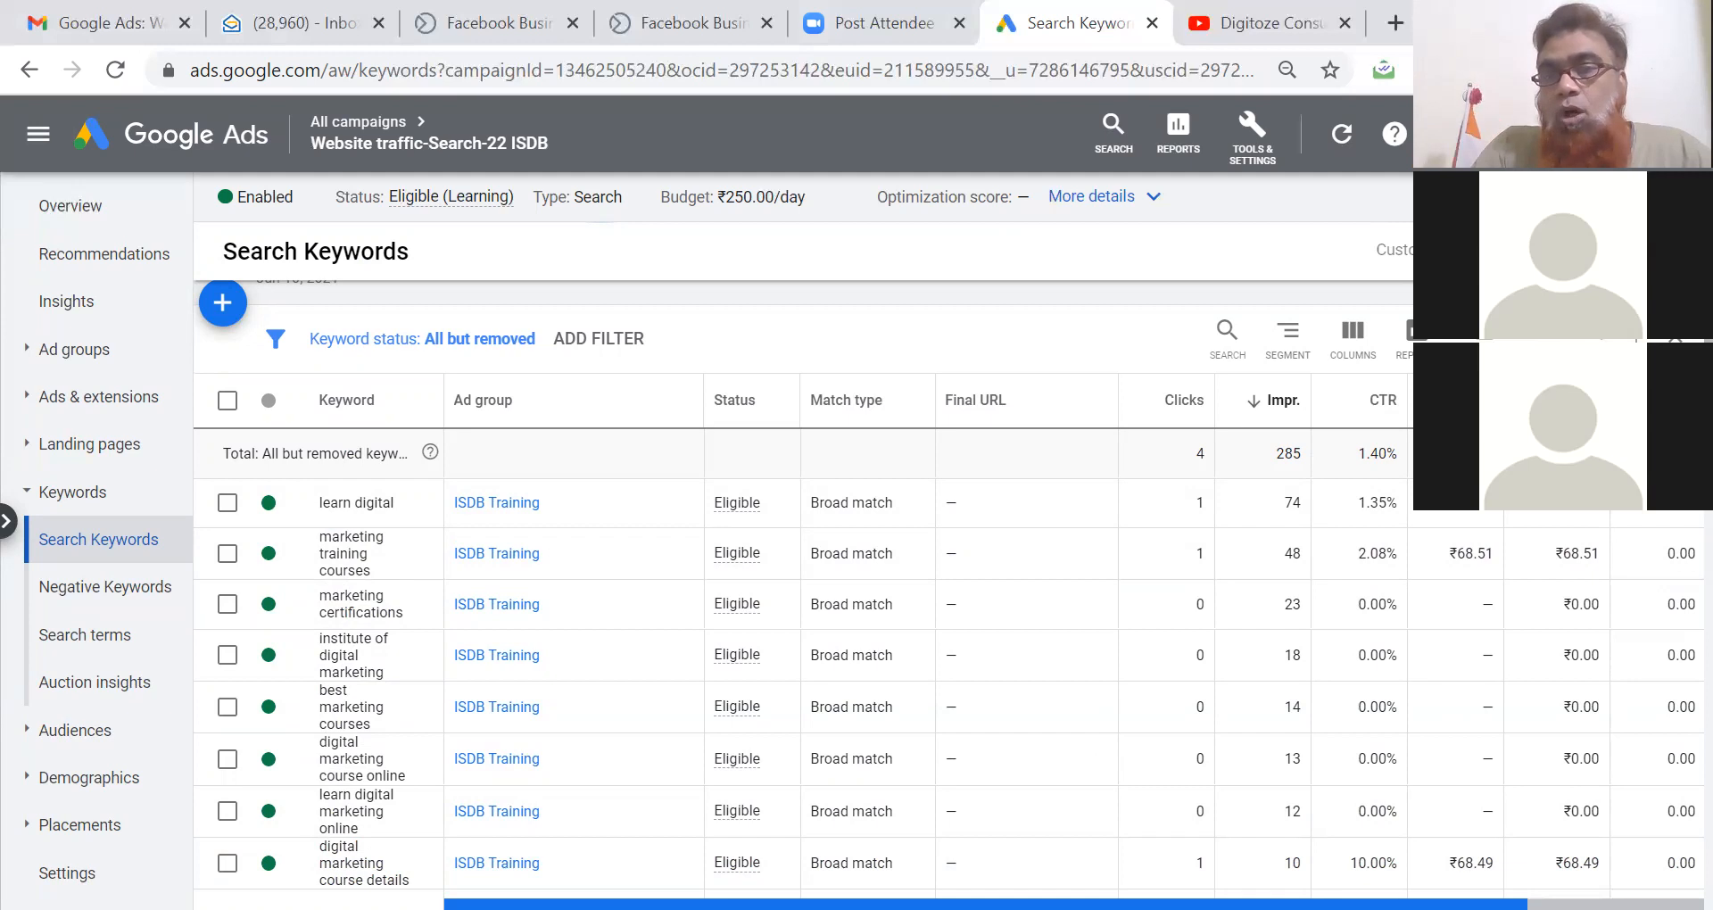
mouse_move(1464, 904)
mouse_down()
mouse_move(1639, 904)
mouse_move(1464, 904)
mouse_up()
right_click(1464, 904)
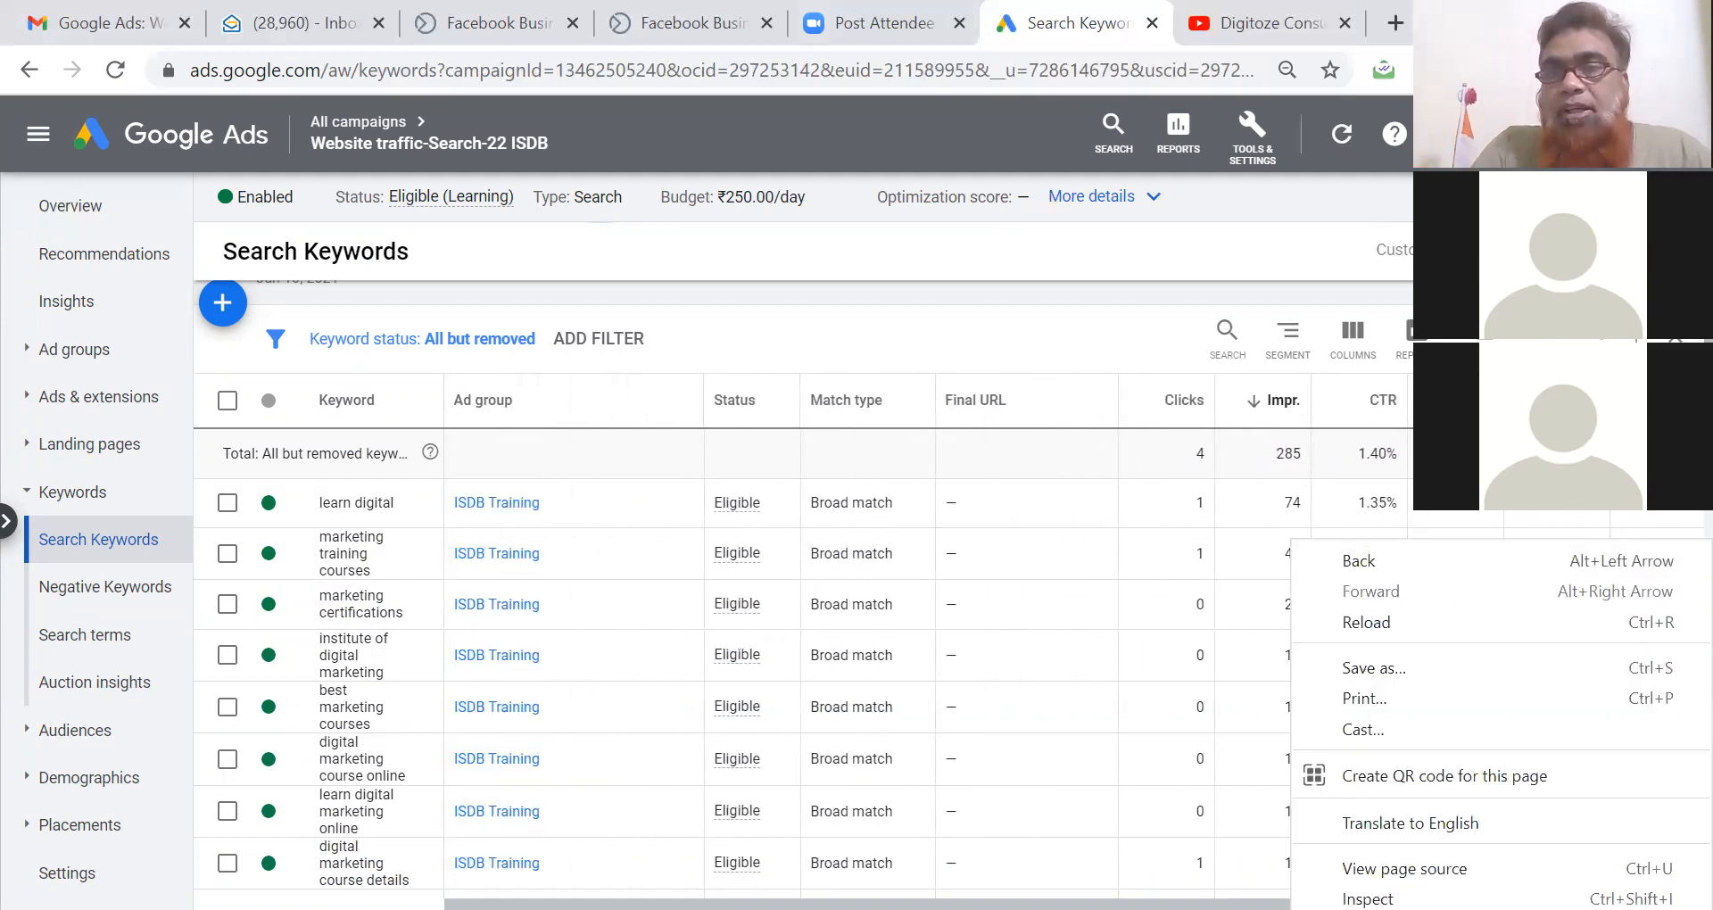
key(Escape)
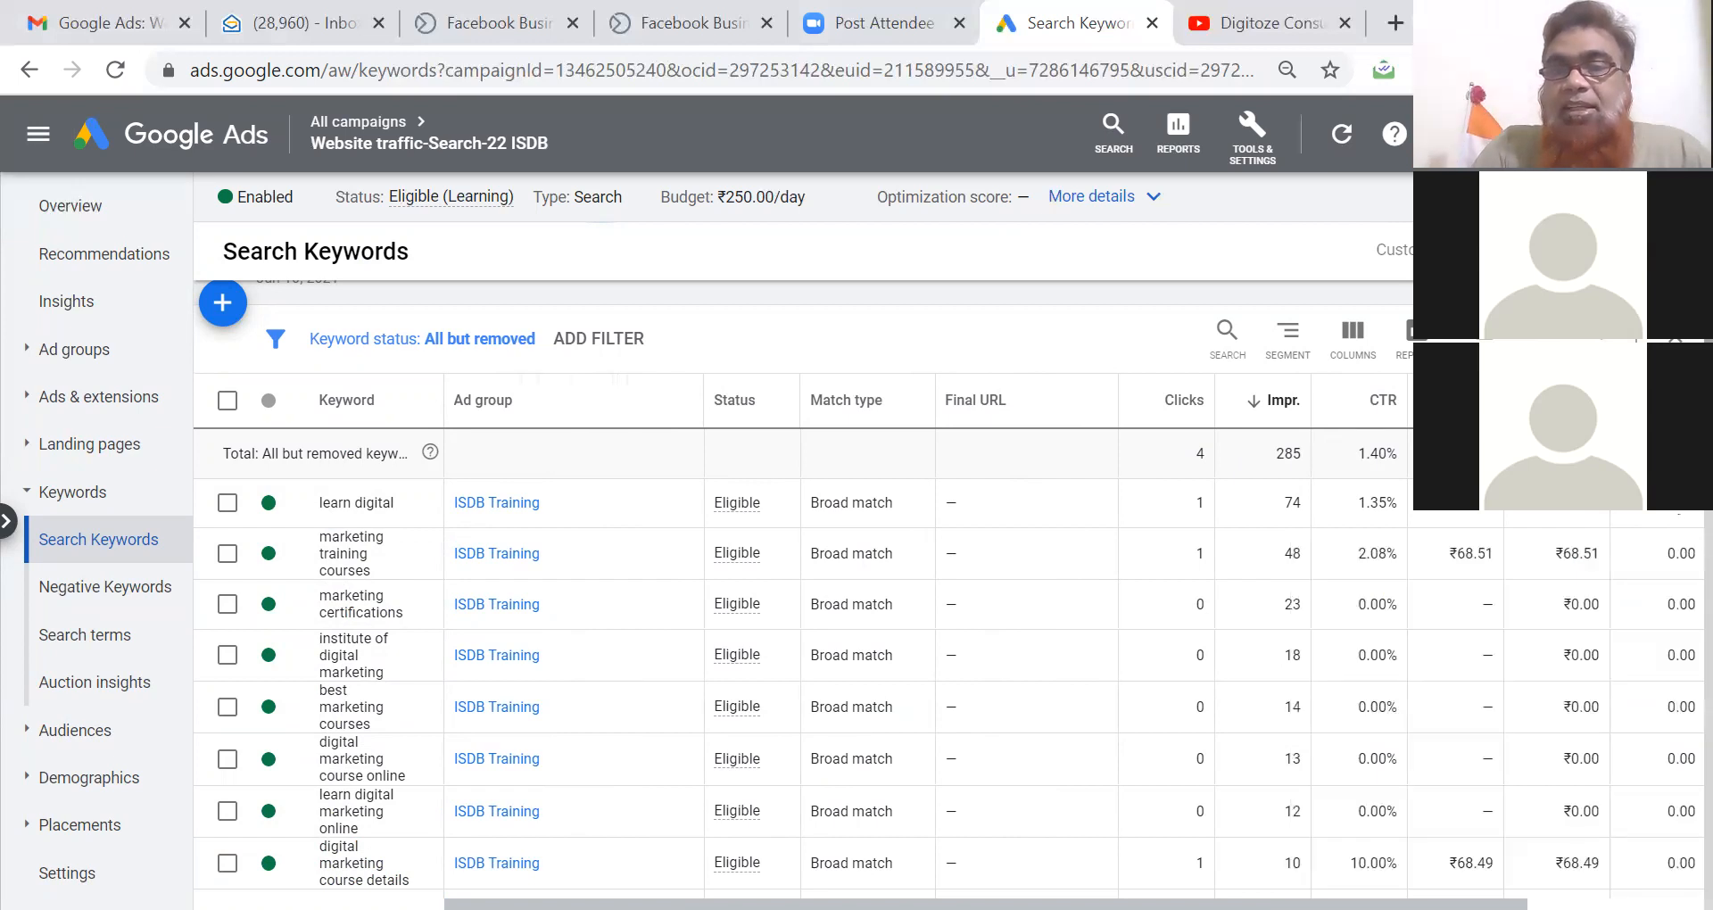
right_click(1678, 516)
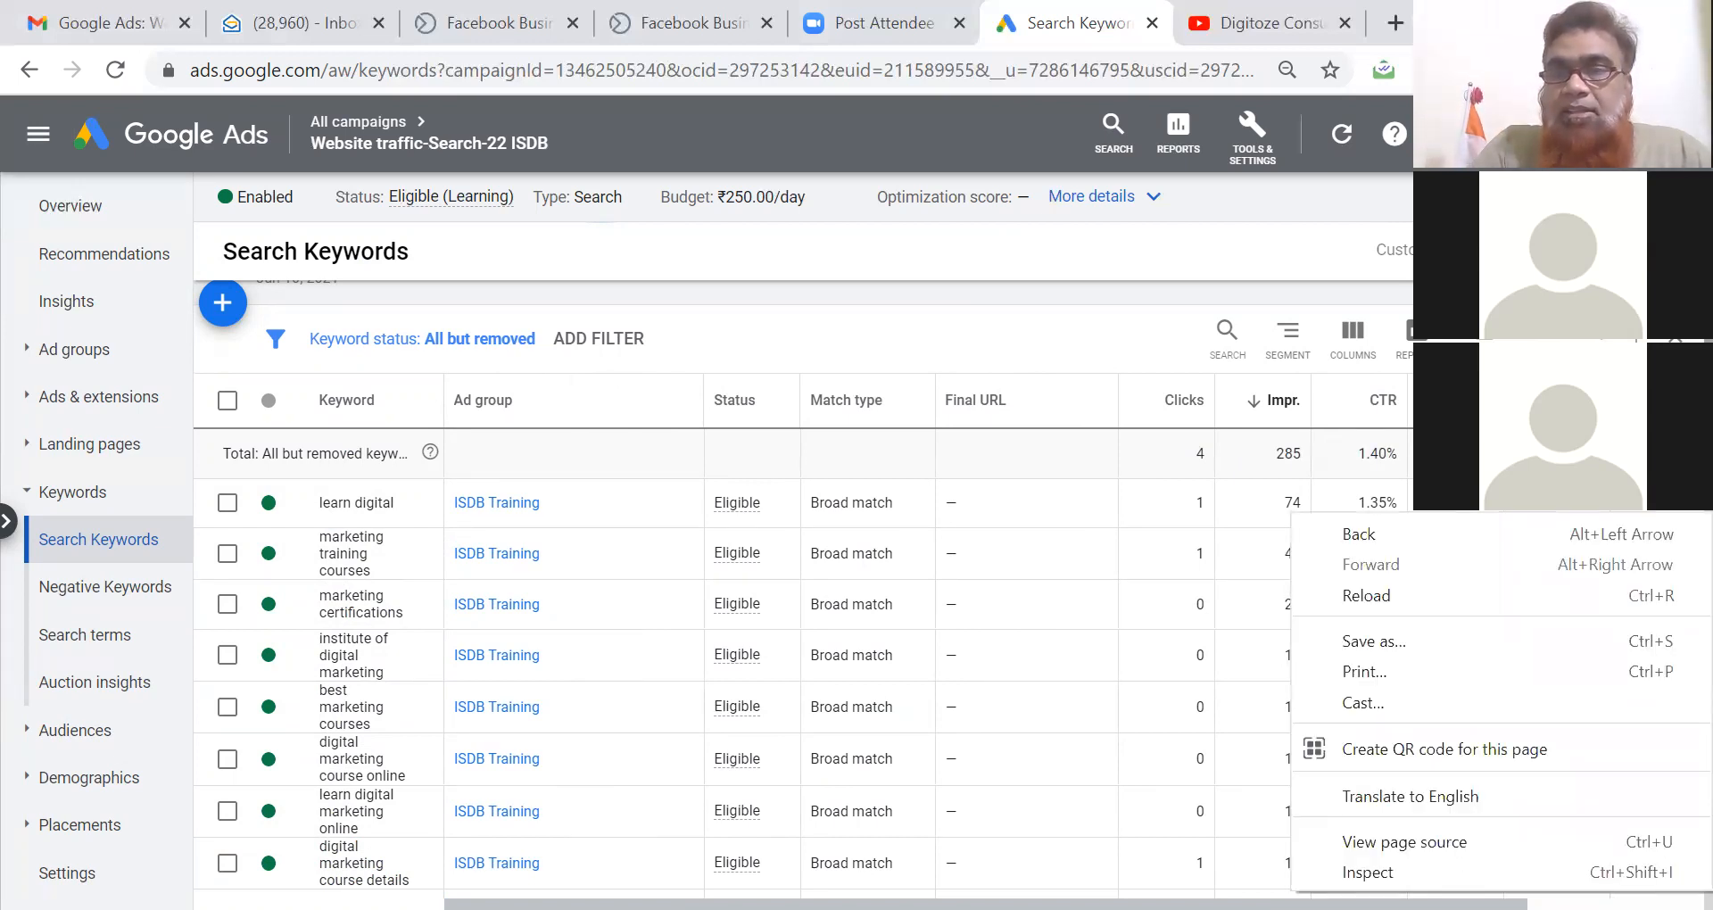
key(Escape)
Look through the keyword list in order of impressions, comparing clicks, CTR and cost.
scroll(1677, 531, down, 2)
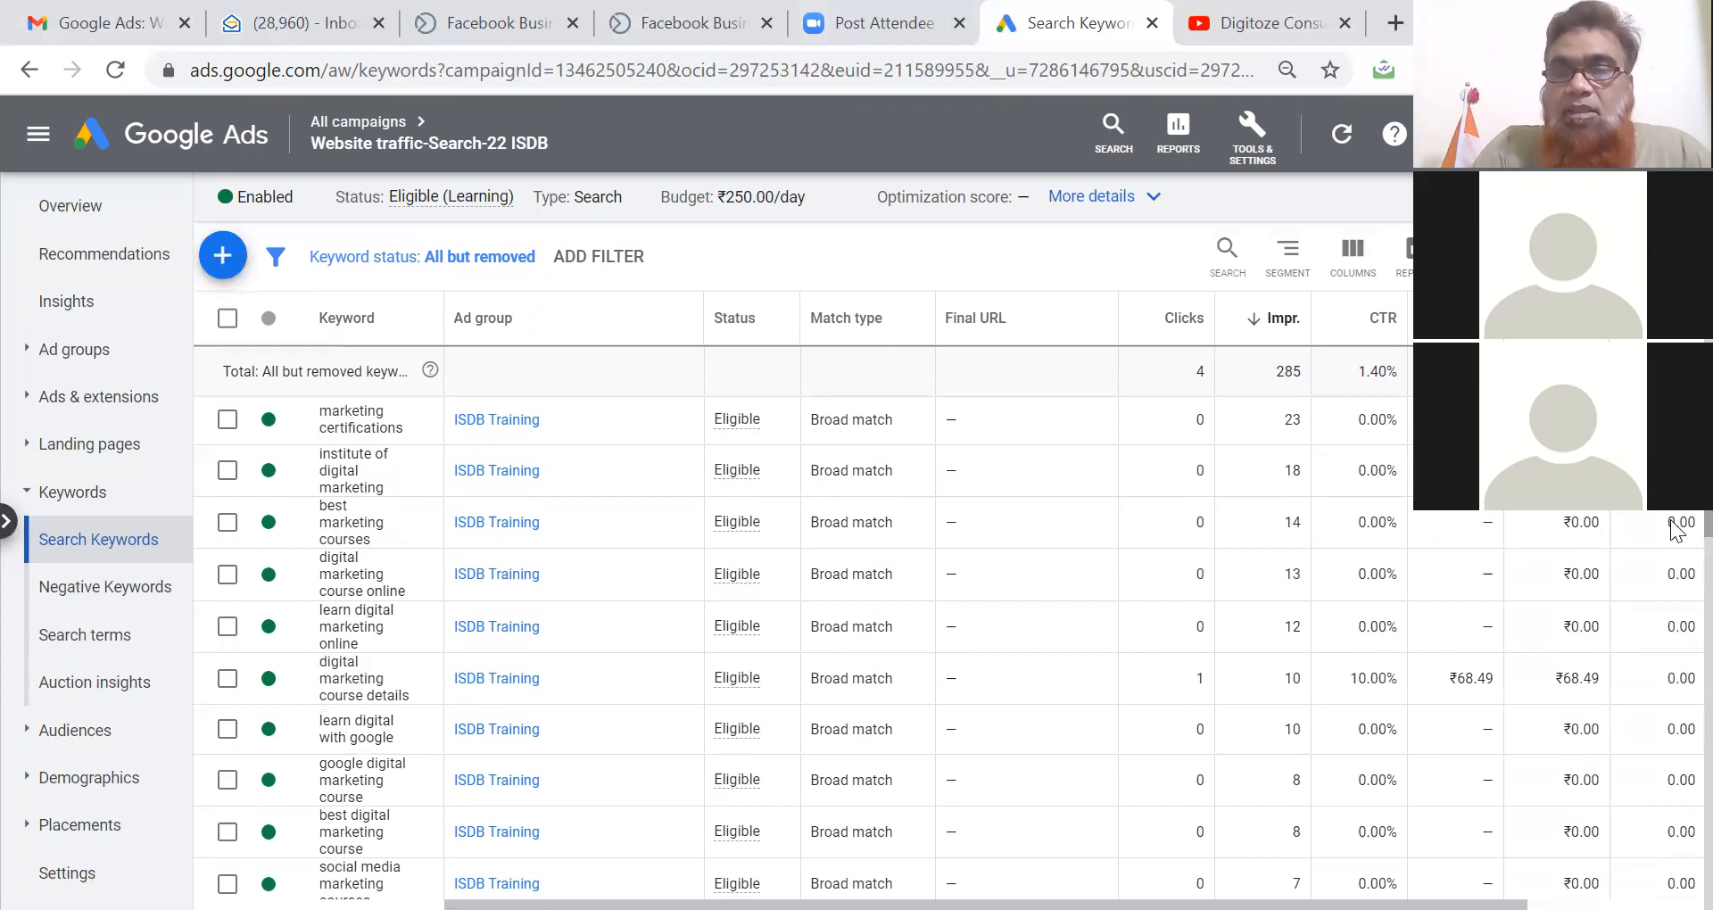
scroll(1678, 531, down, 1)
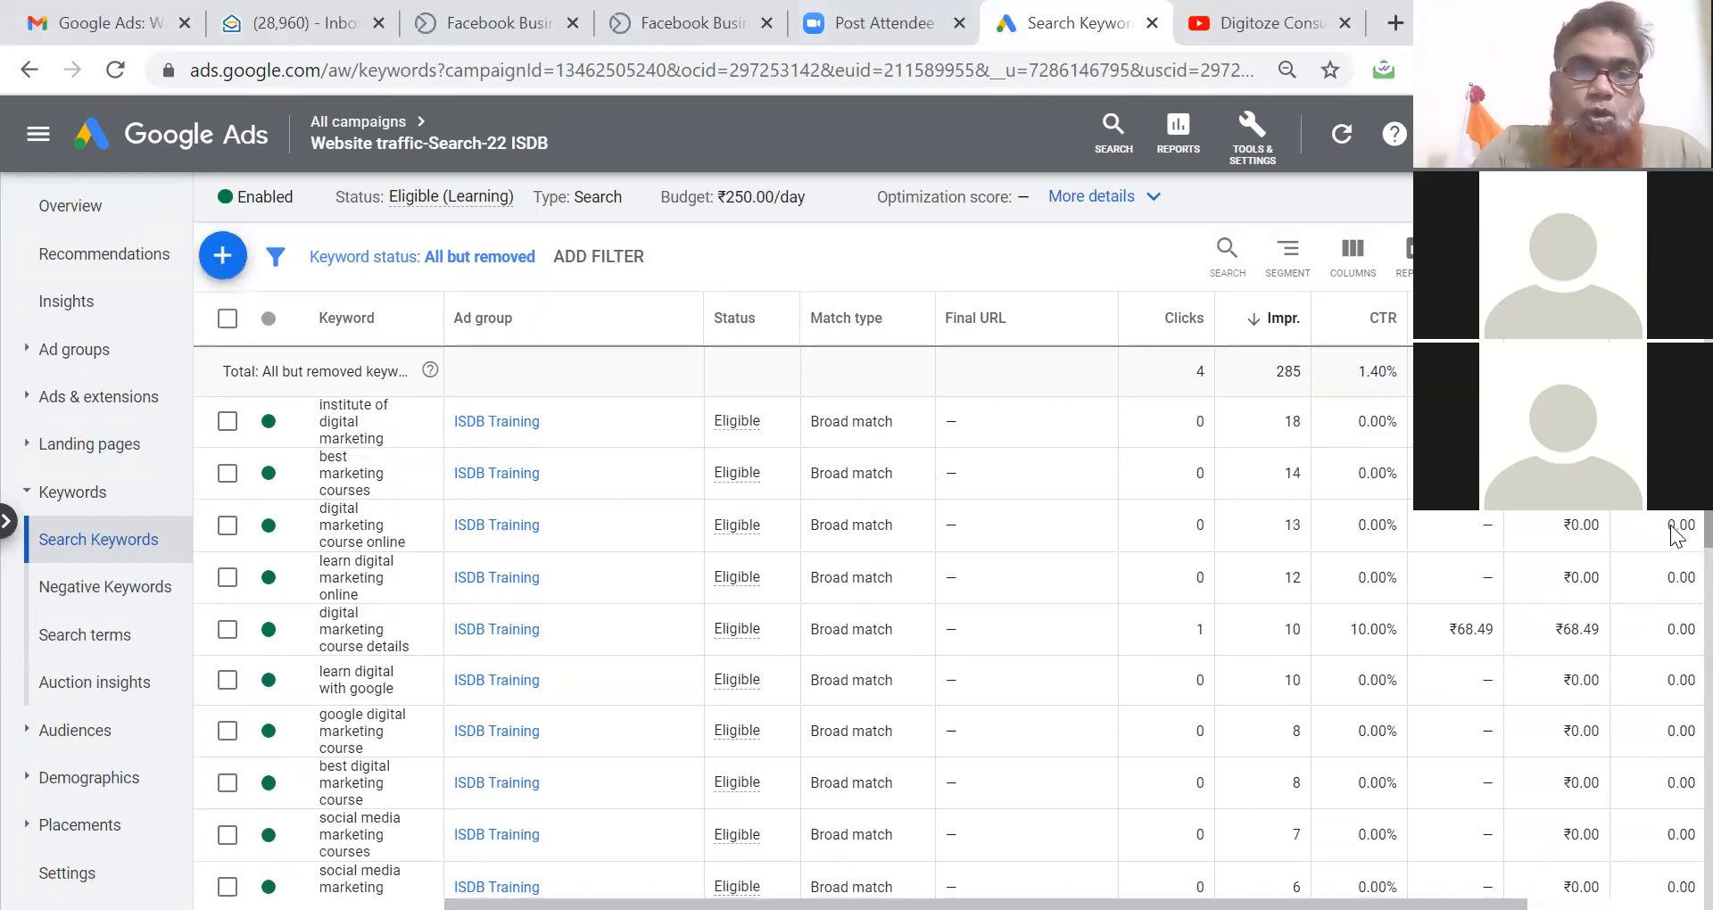
scroll(1676, 531, up, 5)
scroll(1676, 531, up, 1)
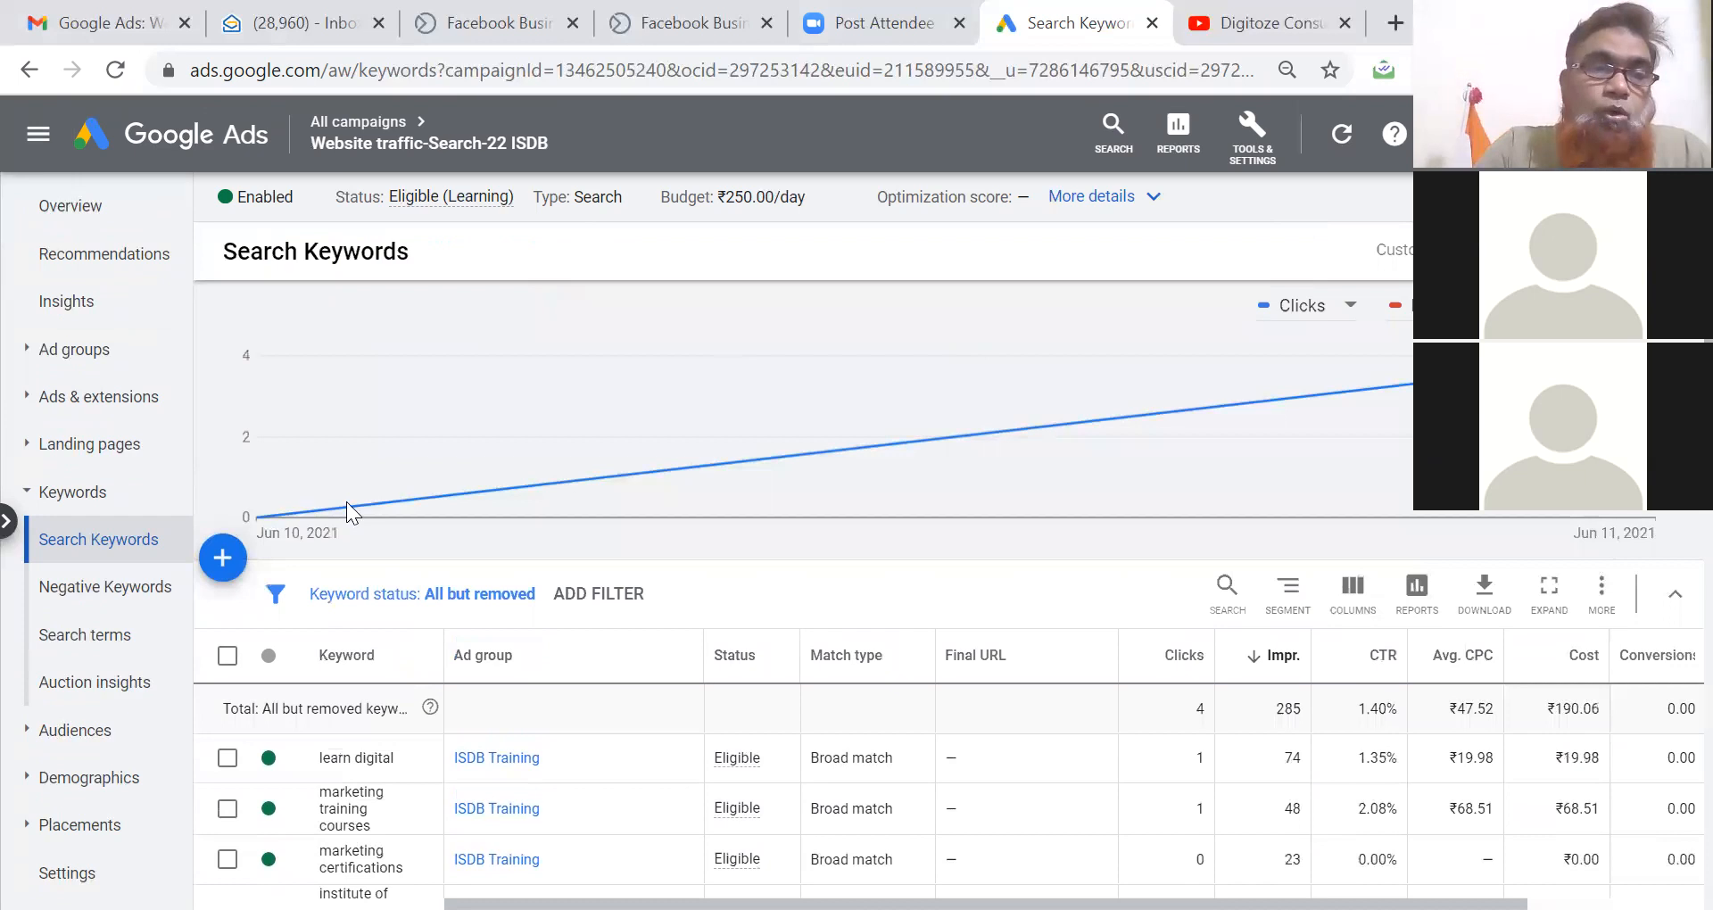
View the campaign's search terms report and check each term's match type, clicks and cost.
click(109, 635)
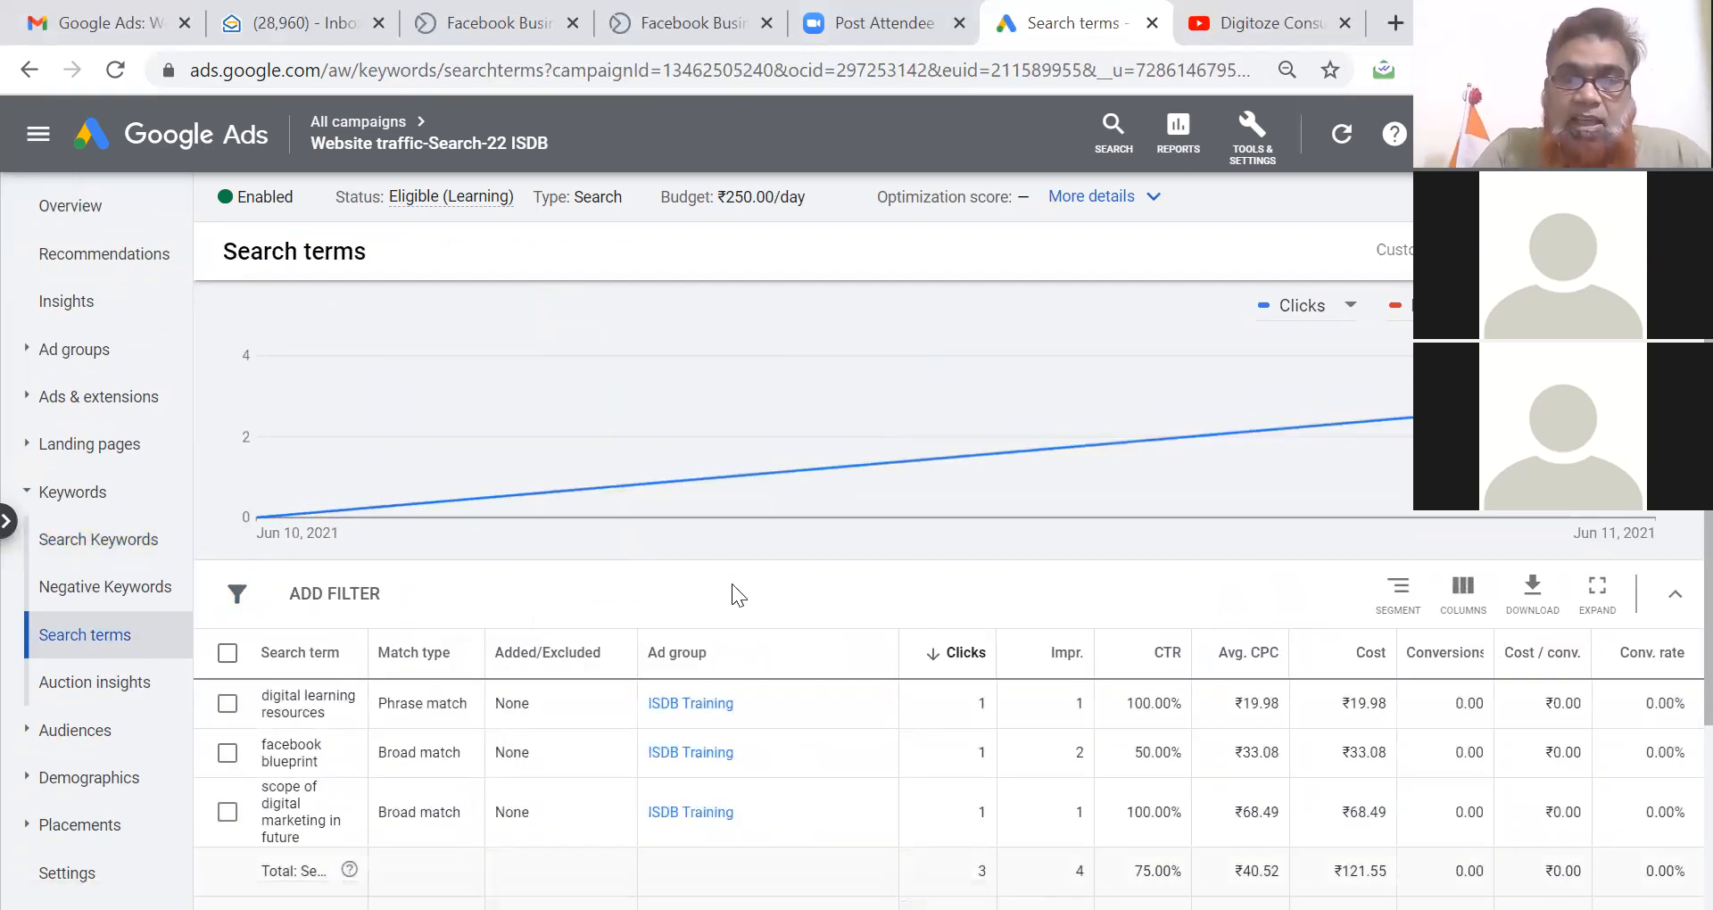
scroll(732, 584, down, 1)
scroll(731, 596, down, 2)
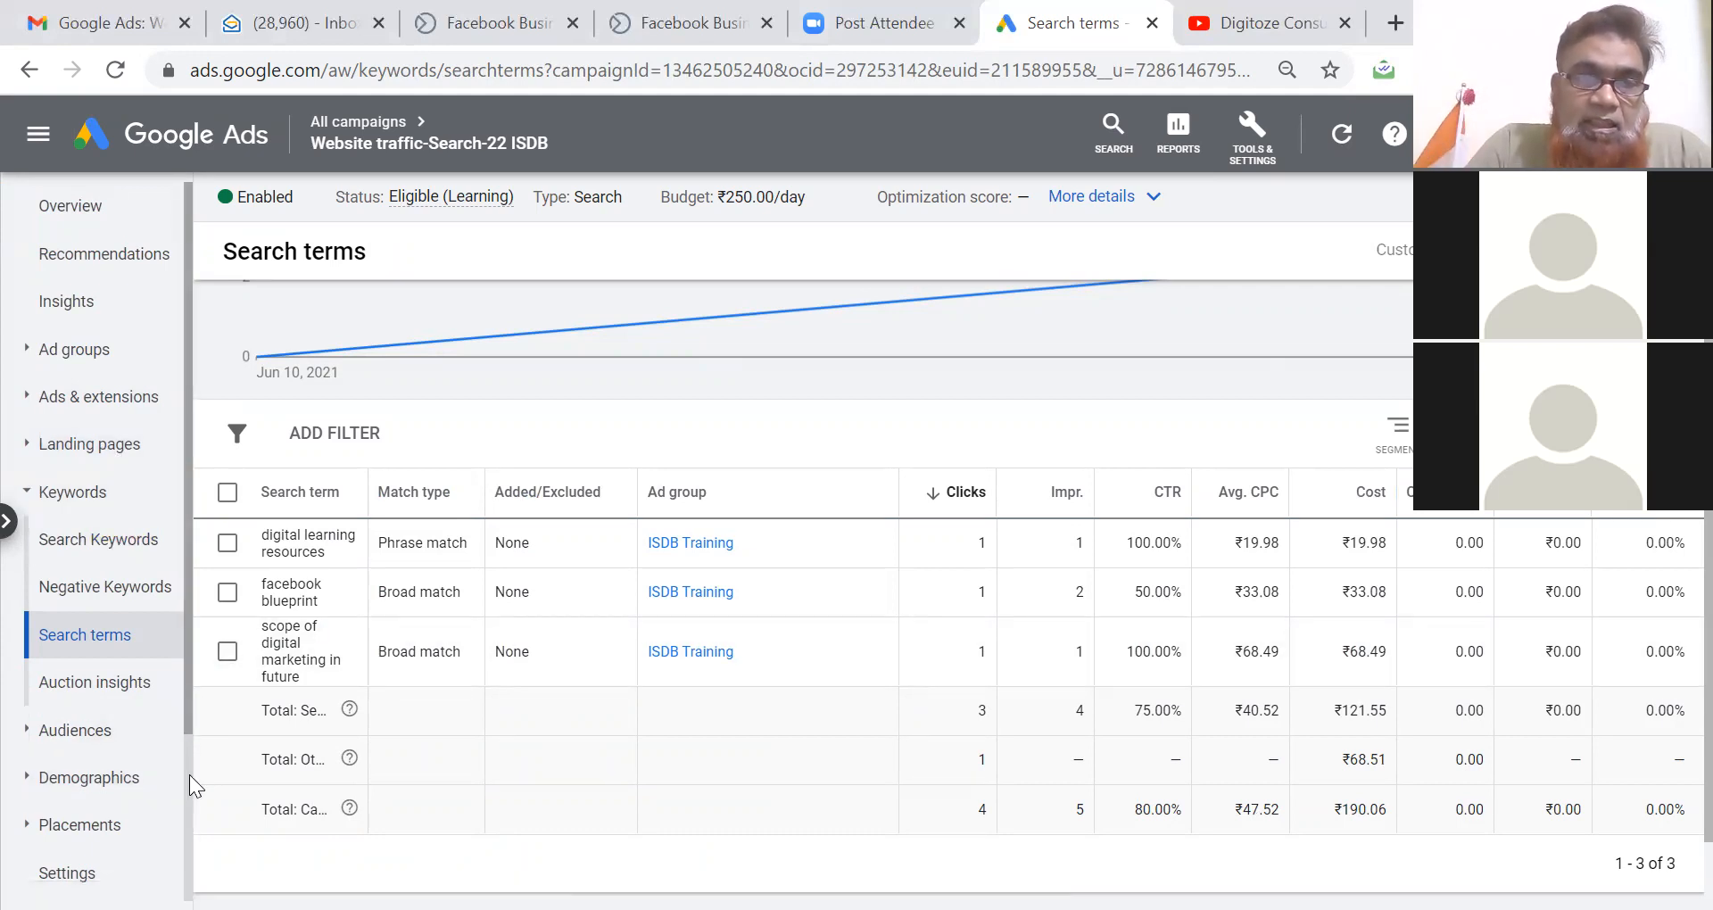
View the campaign's device report and compare impressions on mobile phones and computers.
scroll(189, 775, down, 3)
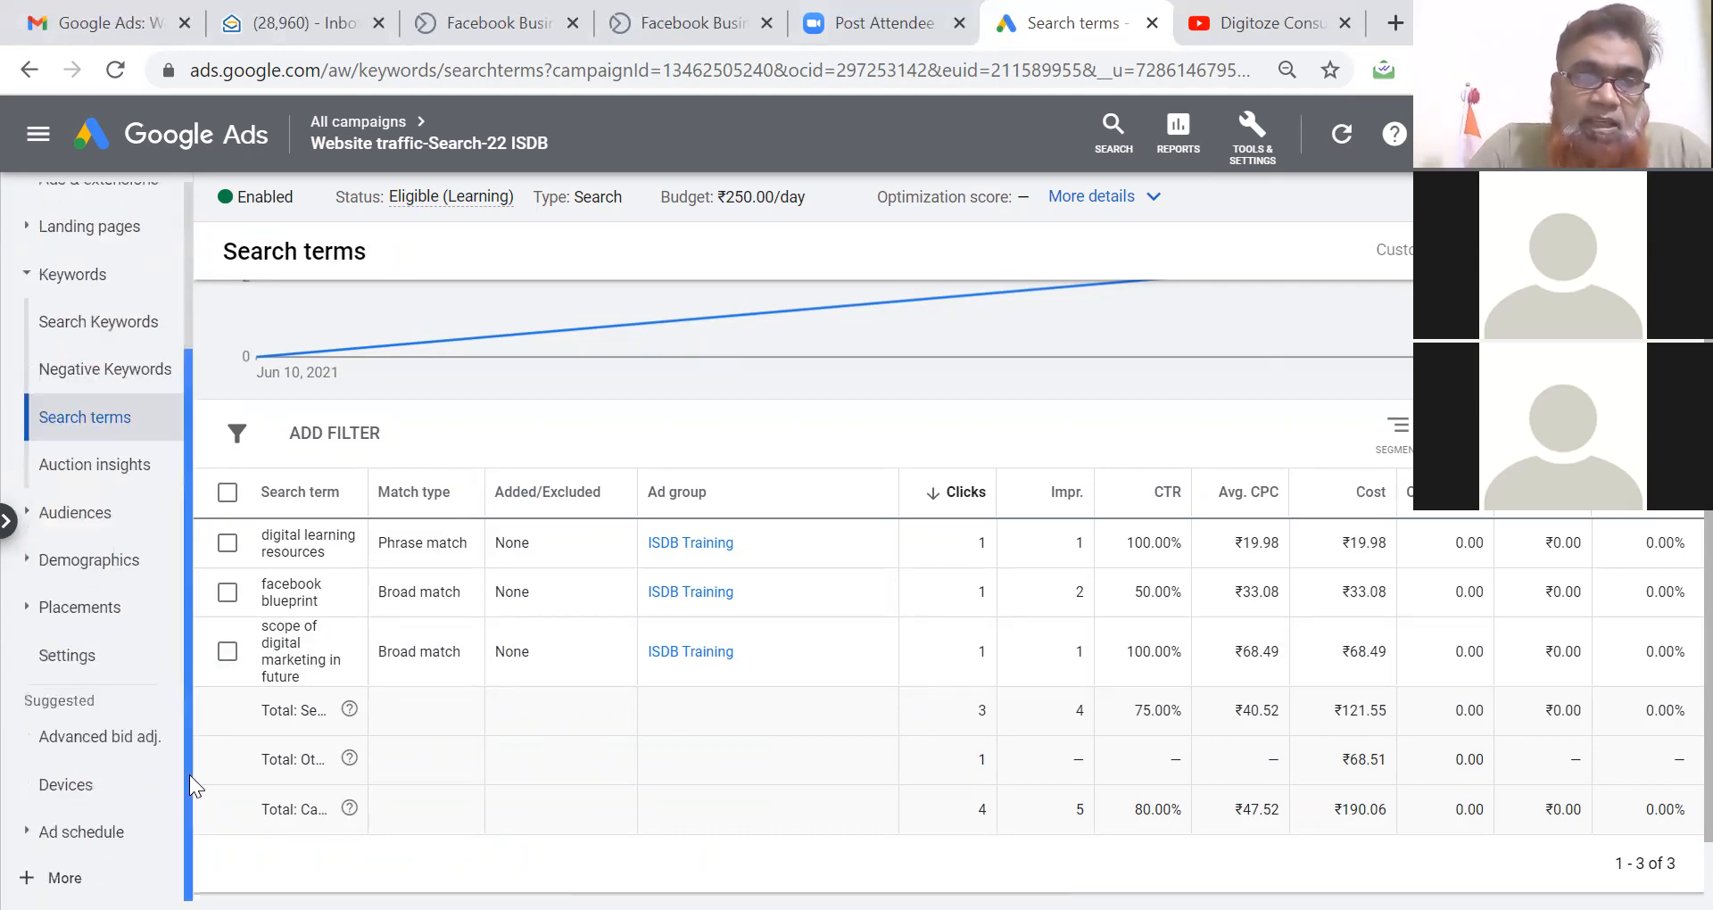
click(89, 785)
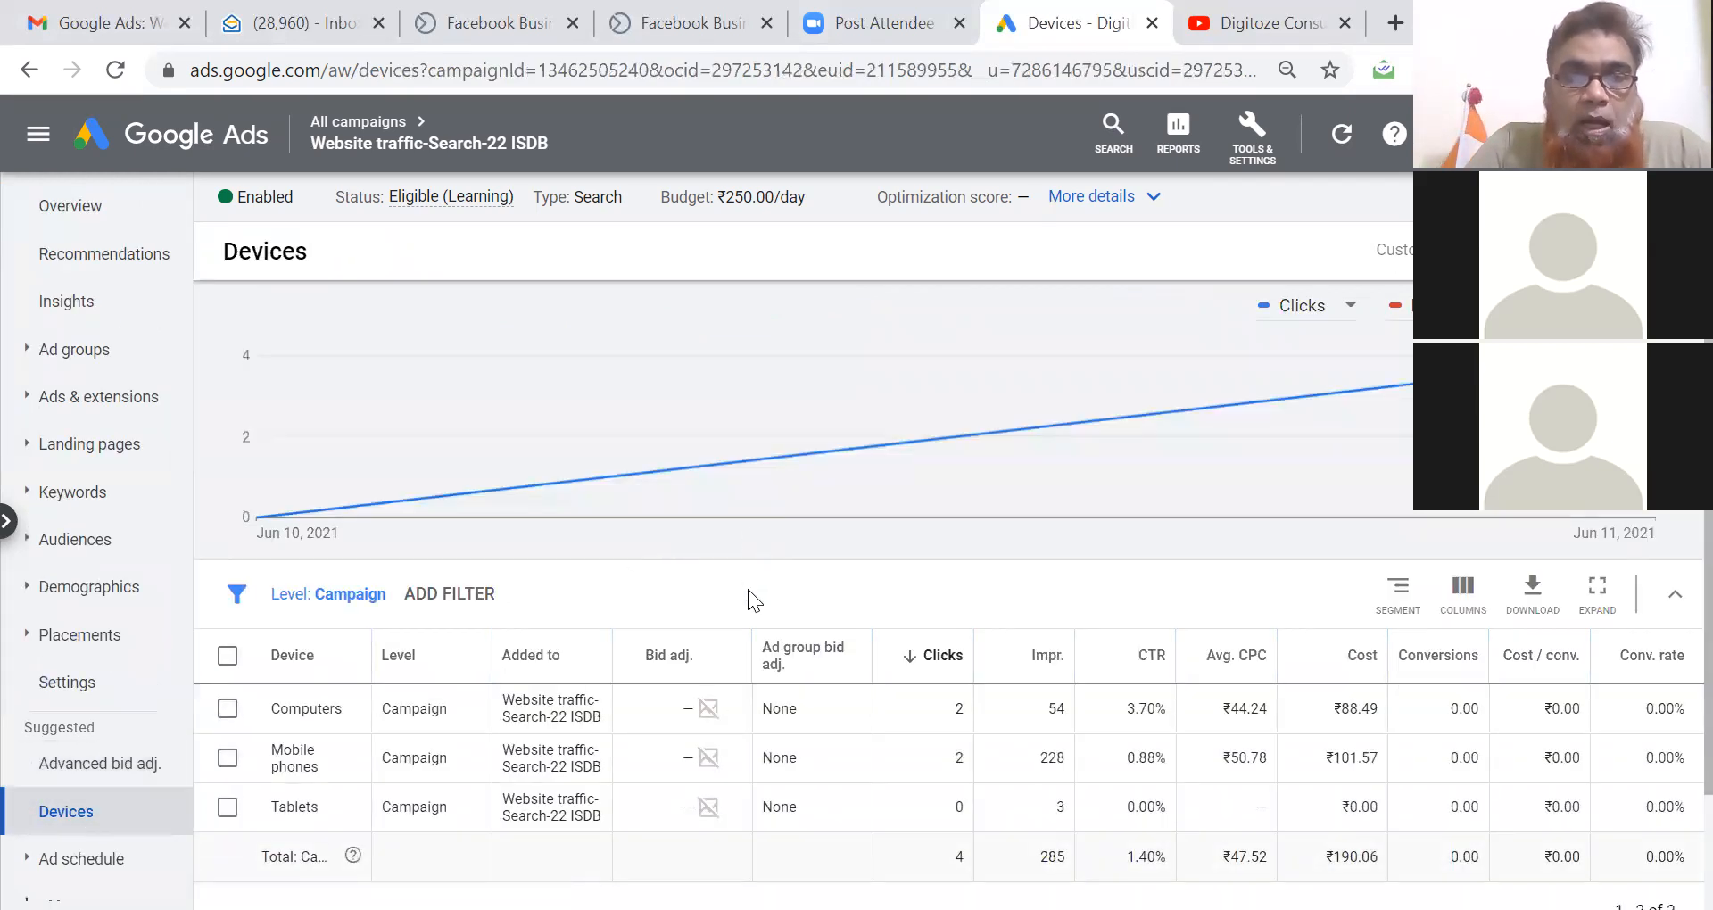
scroll(748, 589, down, 2)
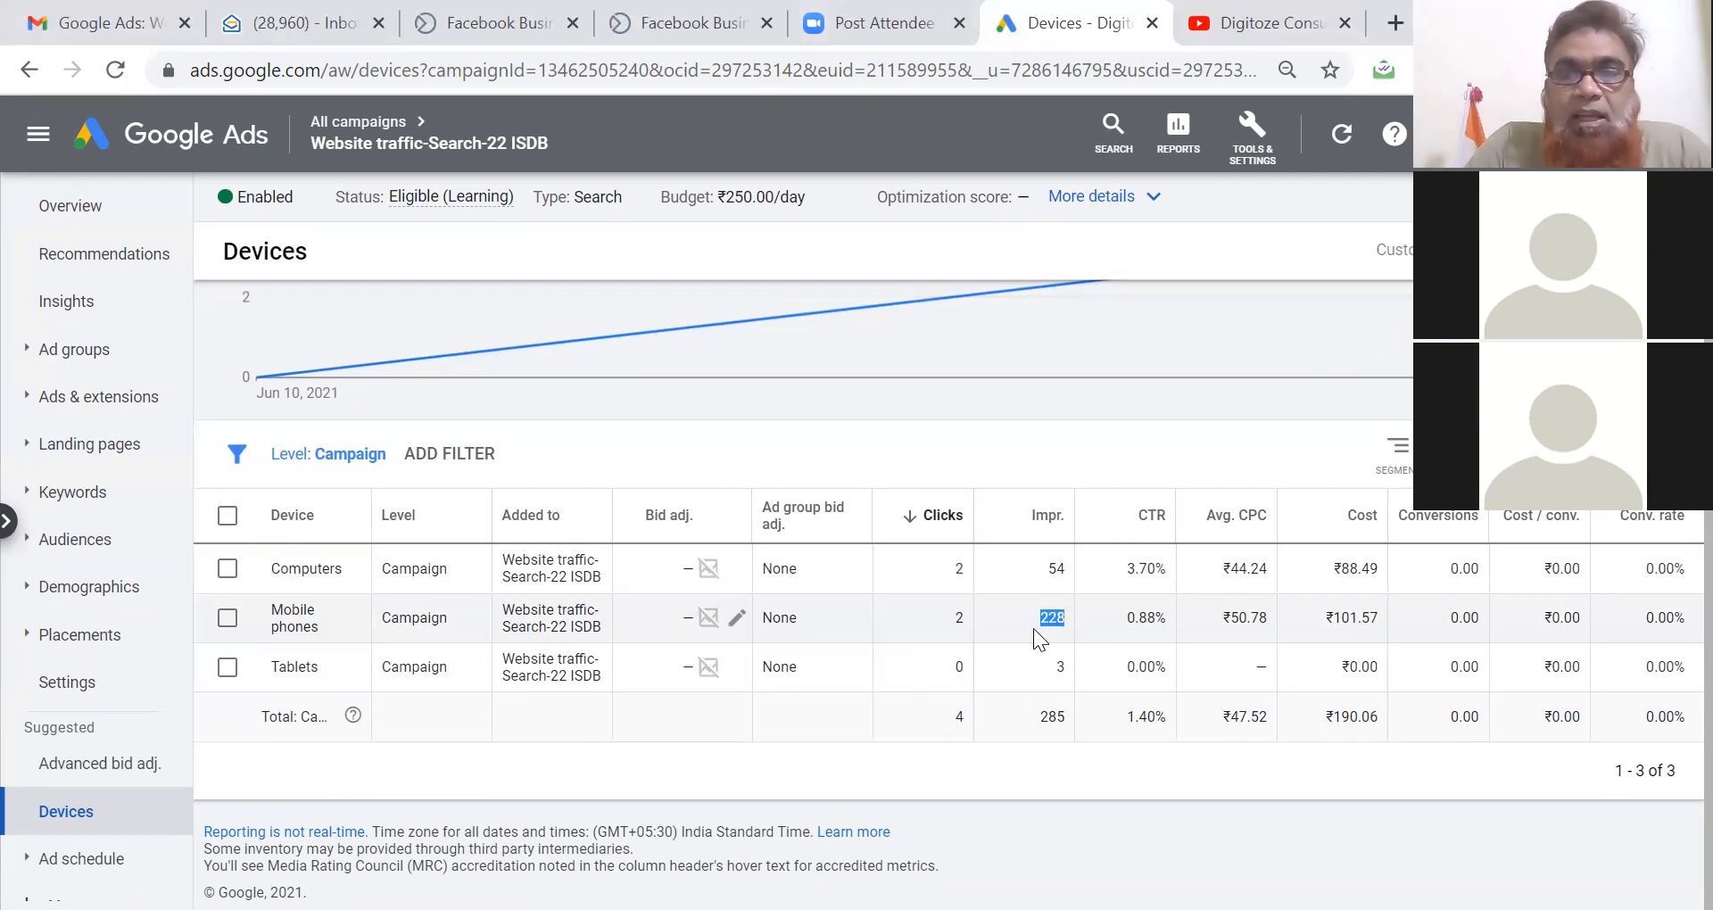
double_click(1052, 572)
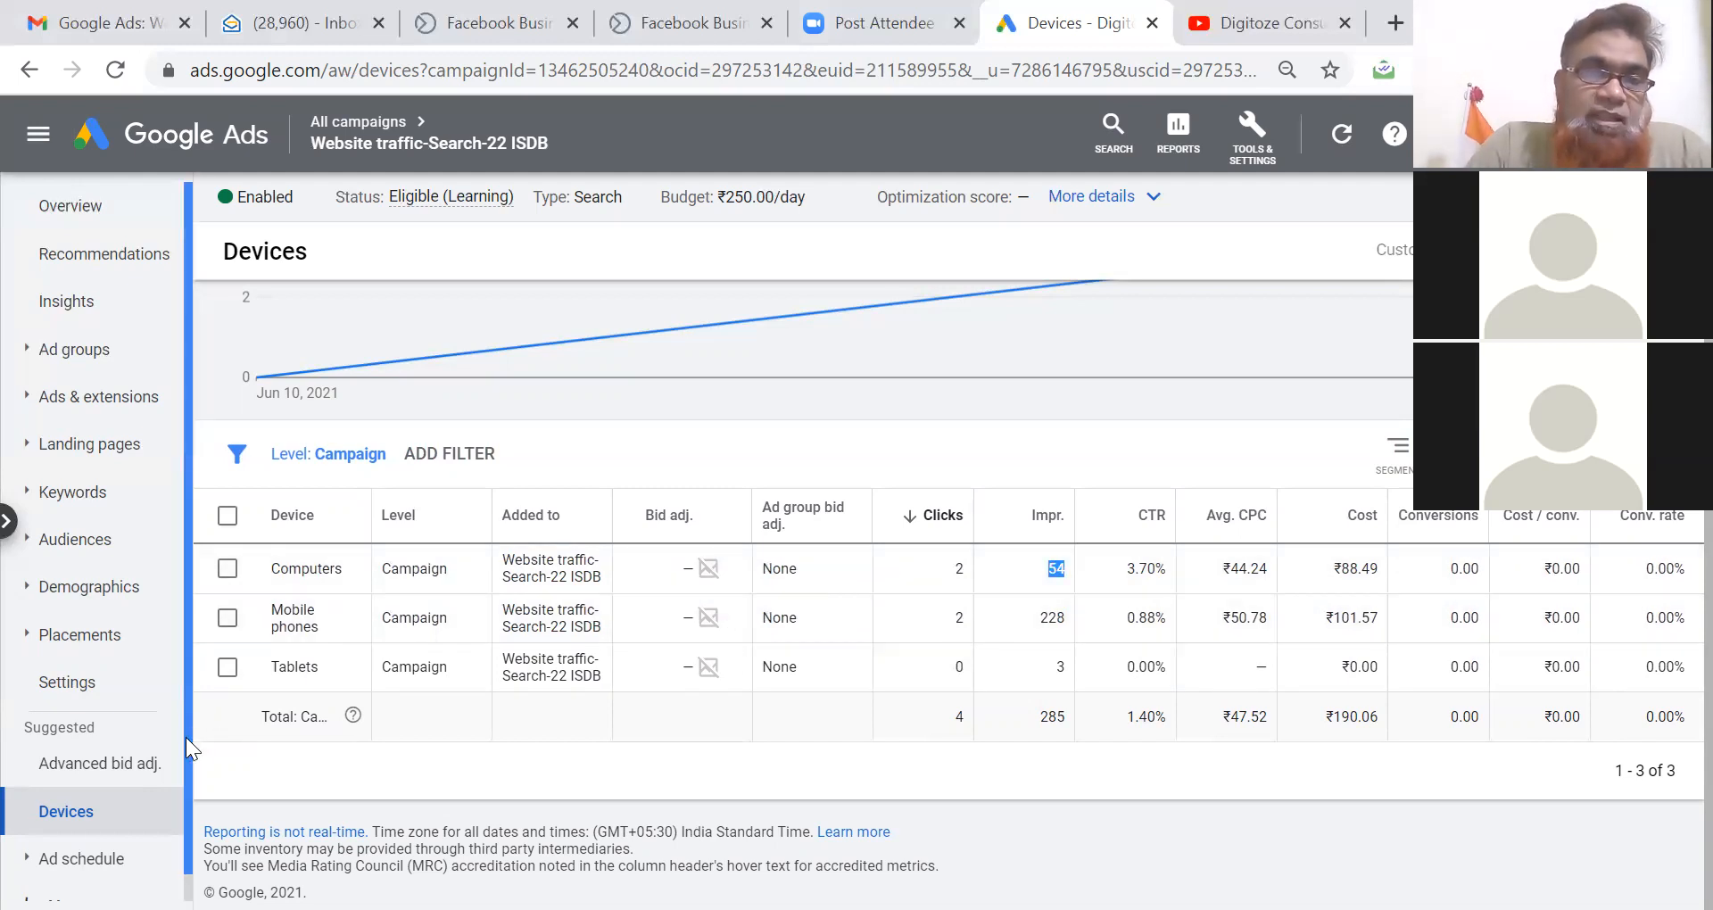
View the campaign's ad schedule and examine its weekly time slots and performance by day.
scroll(184, 758, down, 1)
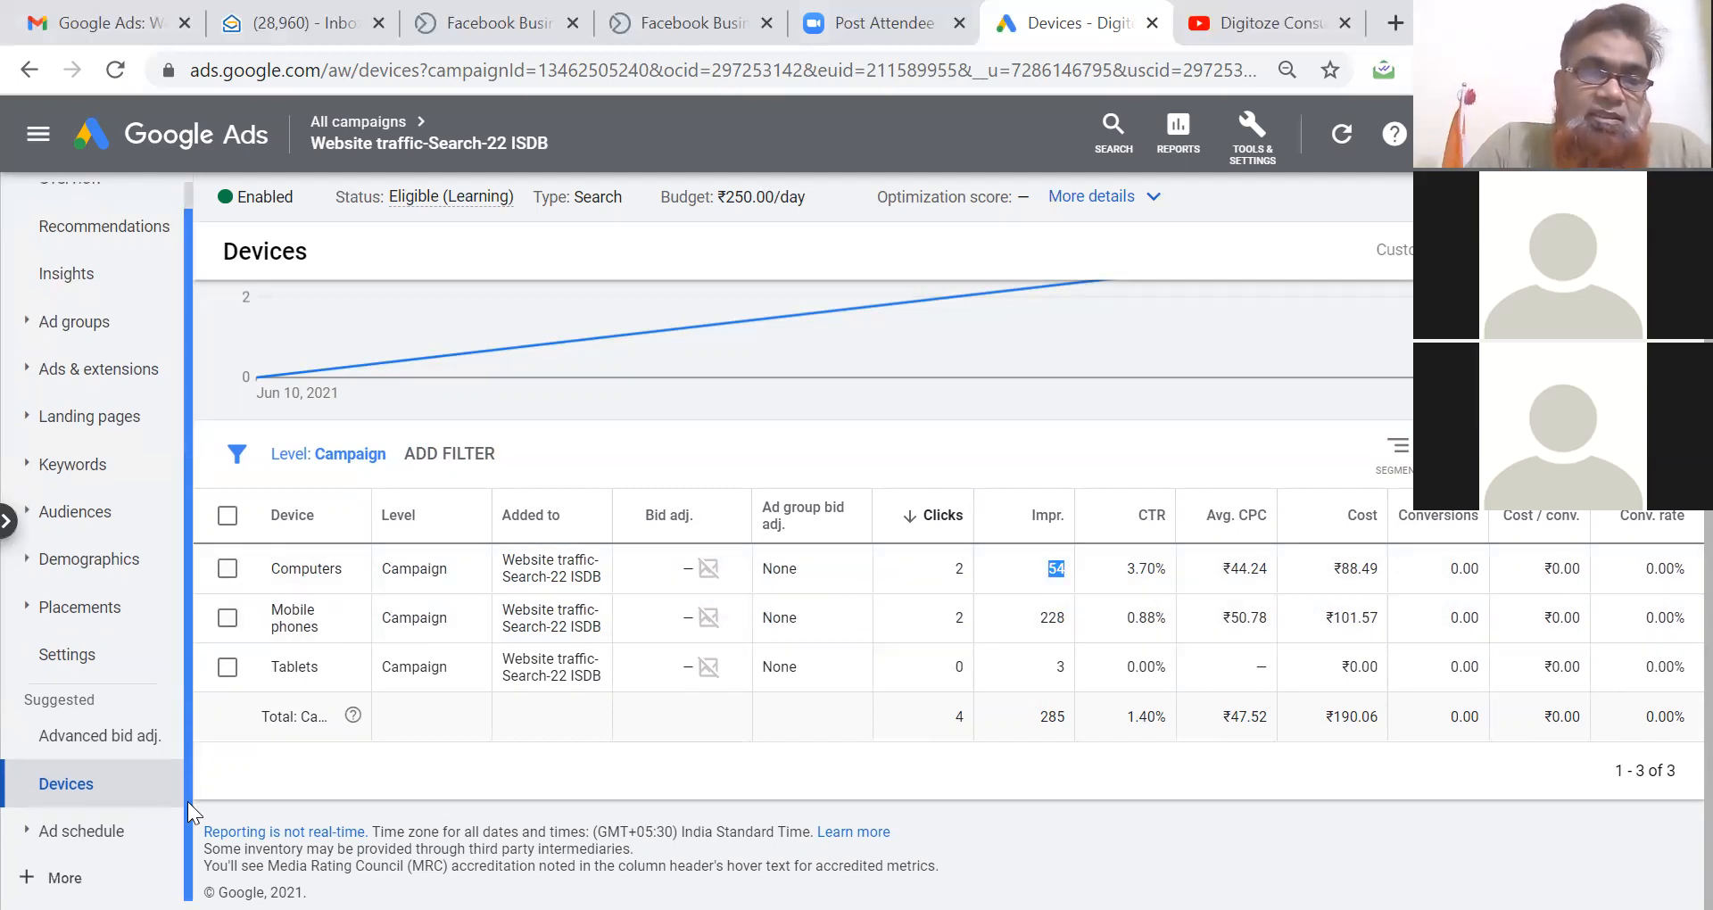
click(99, 830)
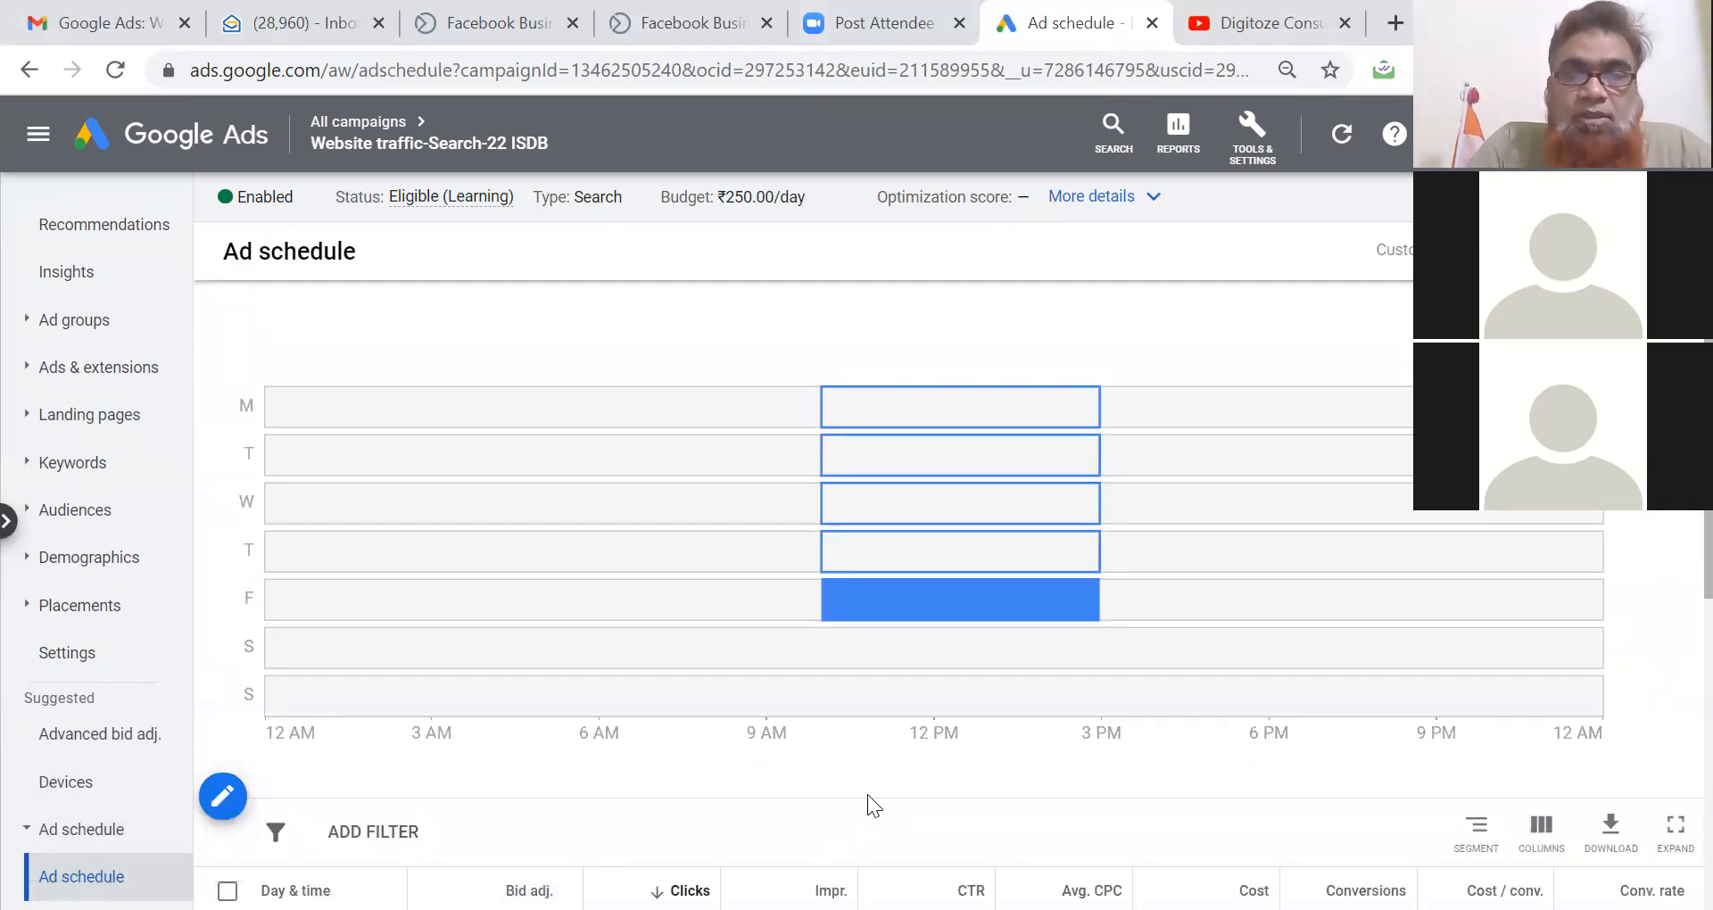
scroll(867, 794, down, 4)
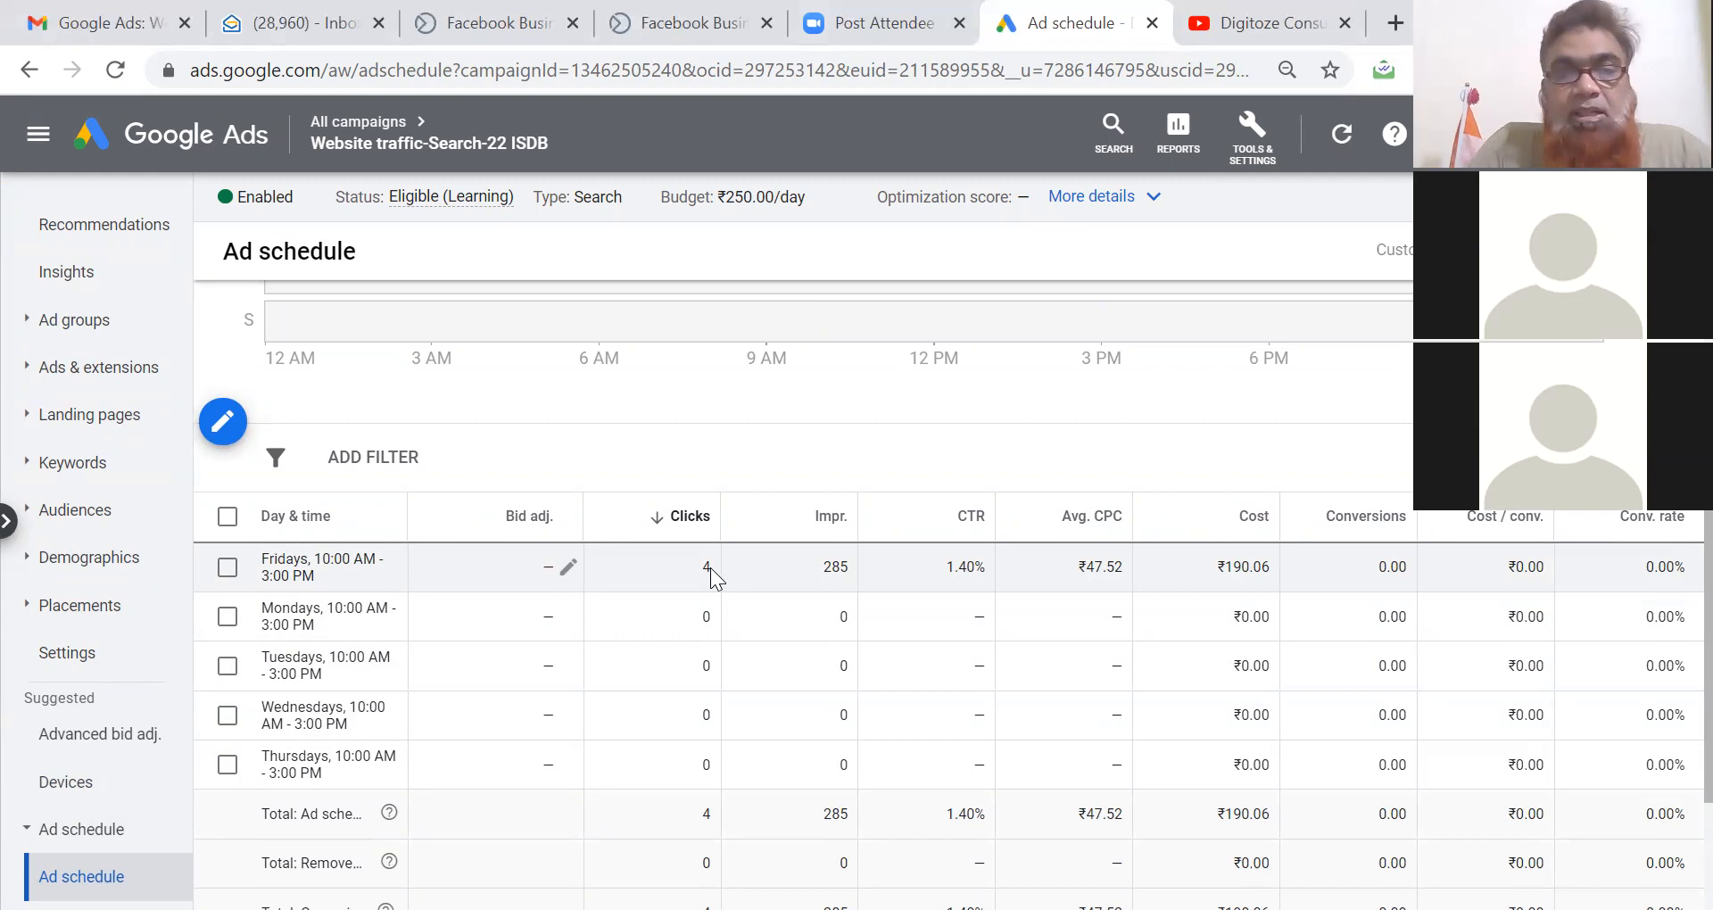
scroll(710, 568, down, 2)
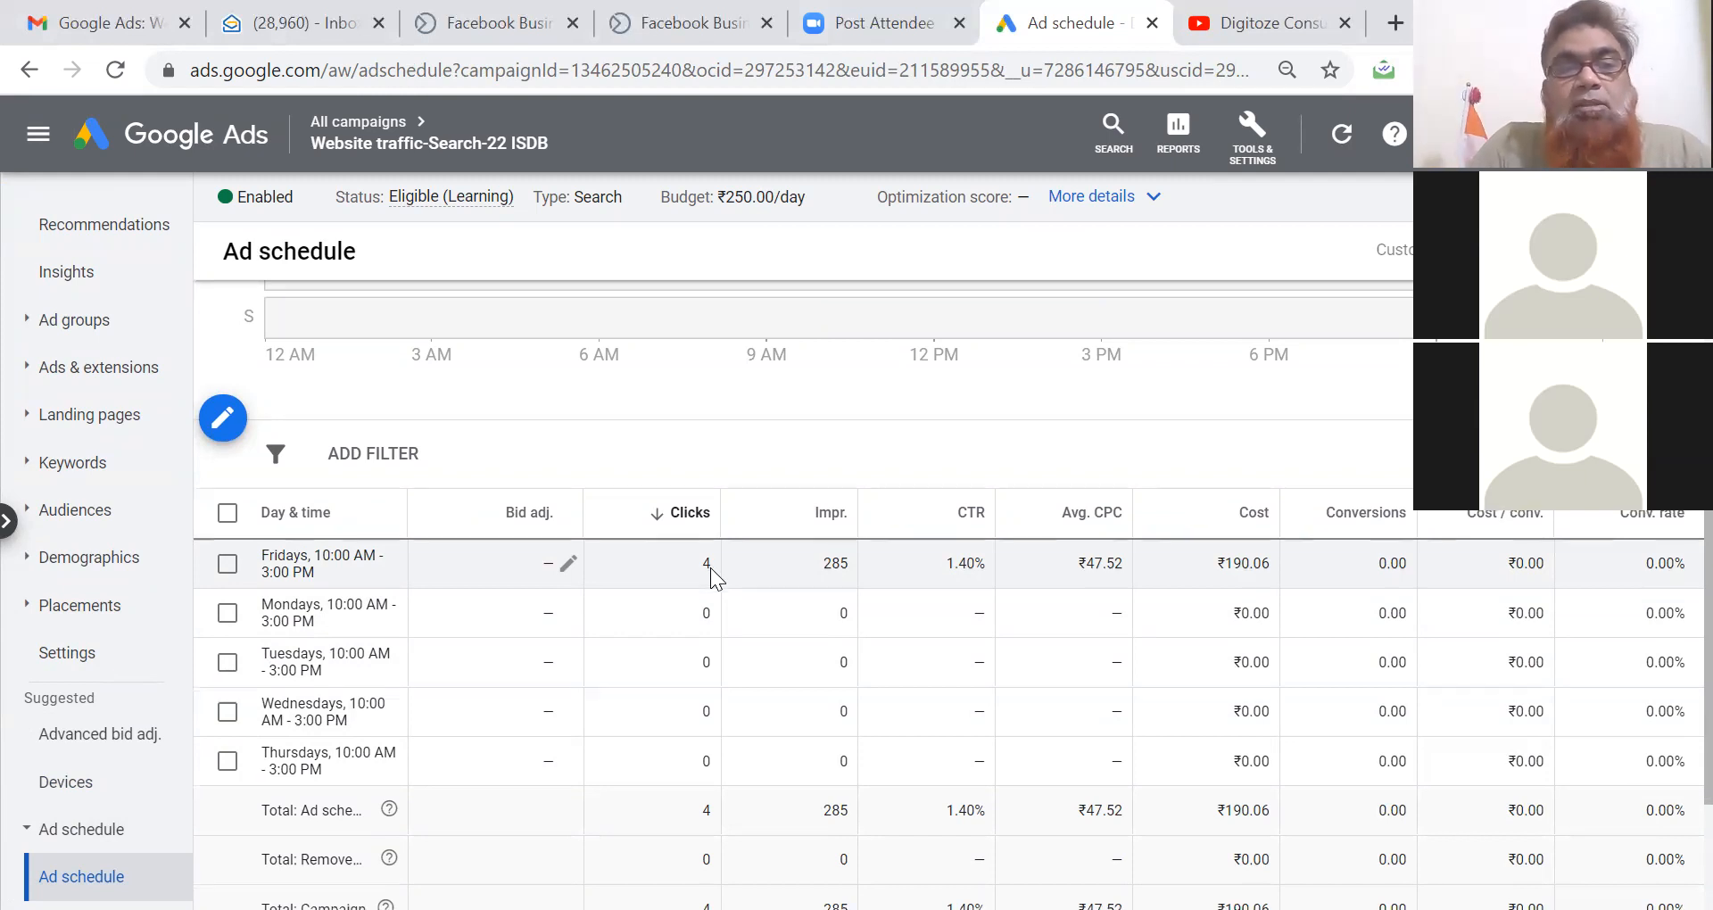
scroll(711, 568, up, 5)
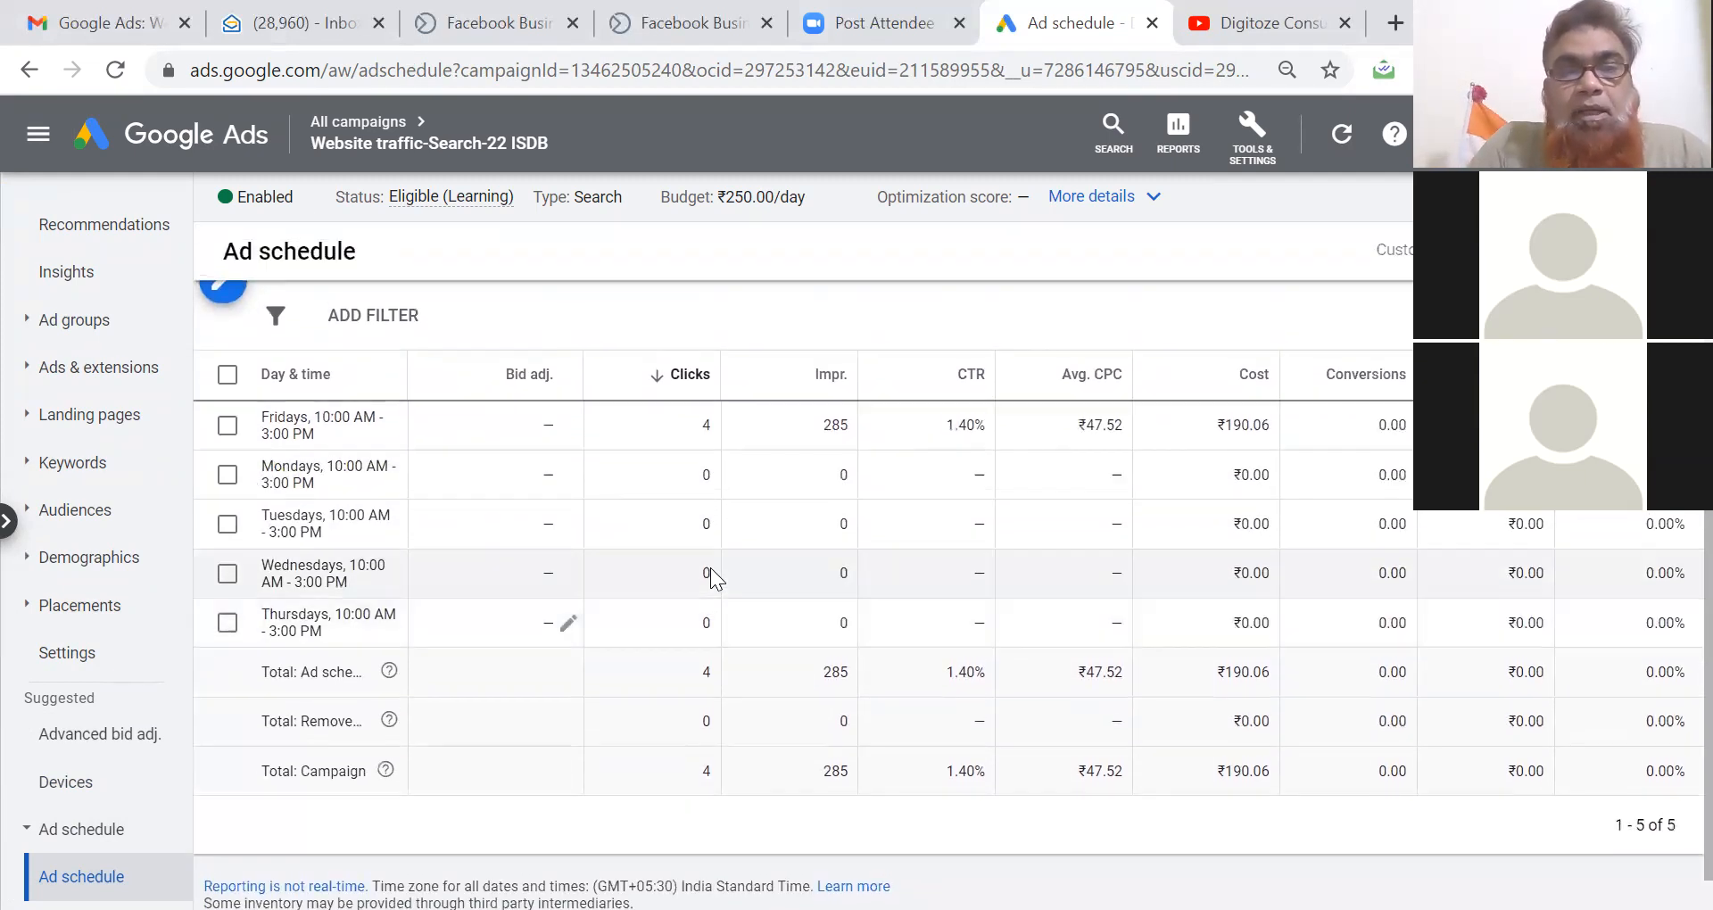
scroll(711, 576, up, 1)
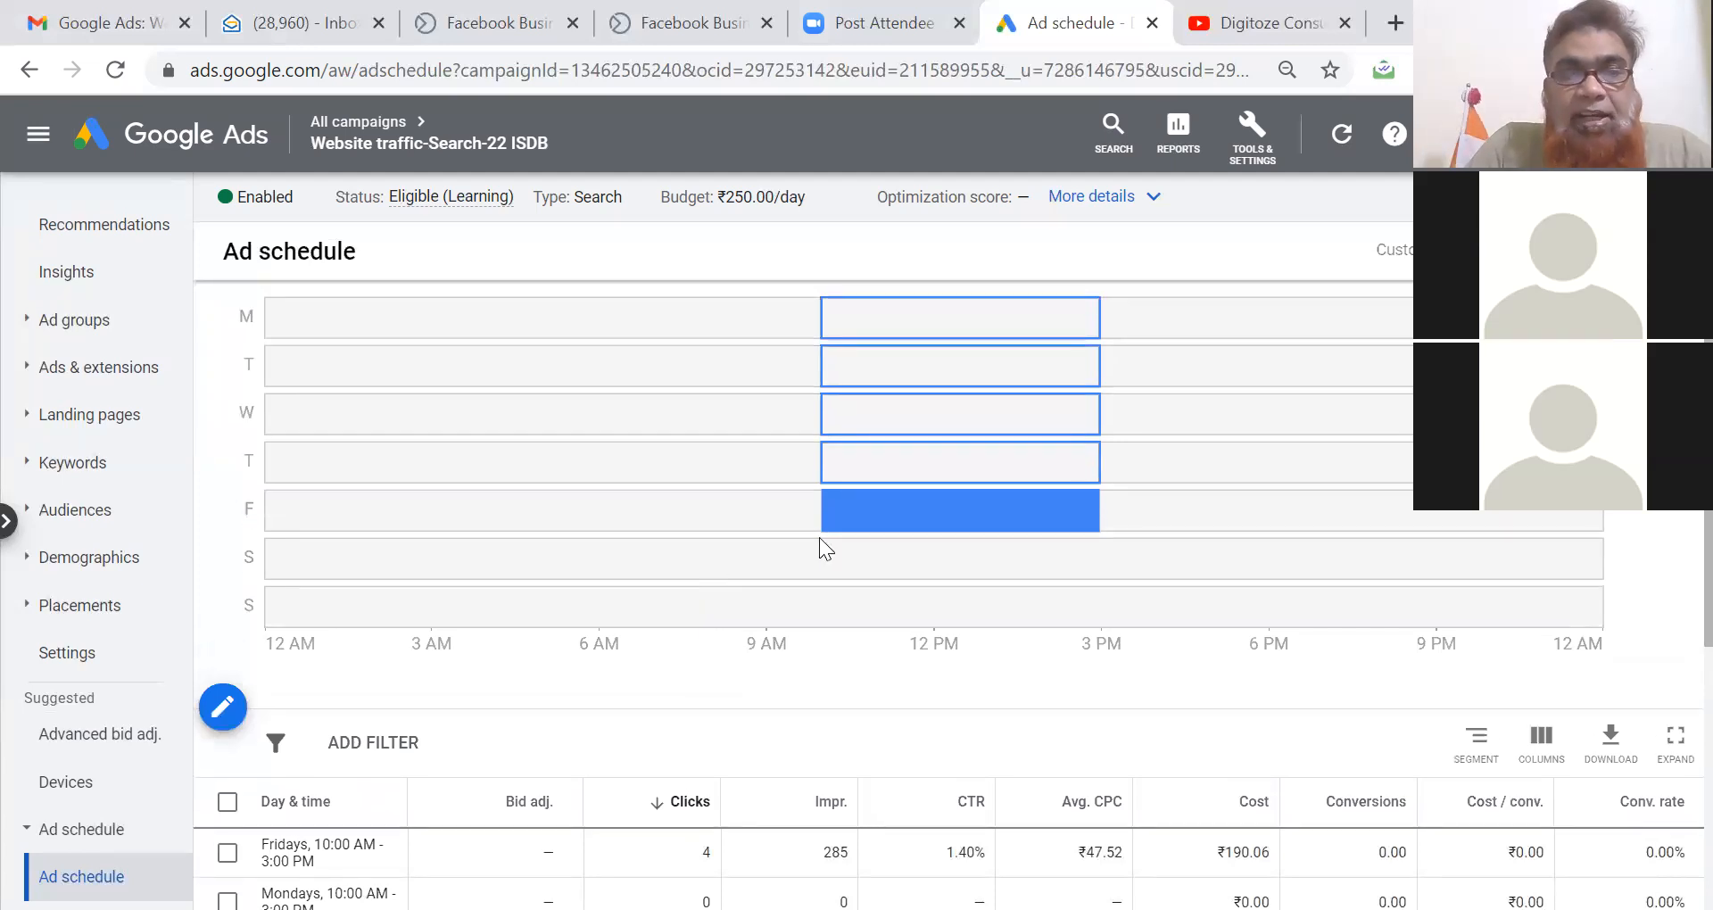
Open the ad schedule for editing and add a Saturdays time slot starting at 10:00.
mouse_move(928, 512)
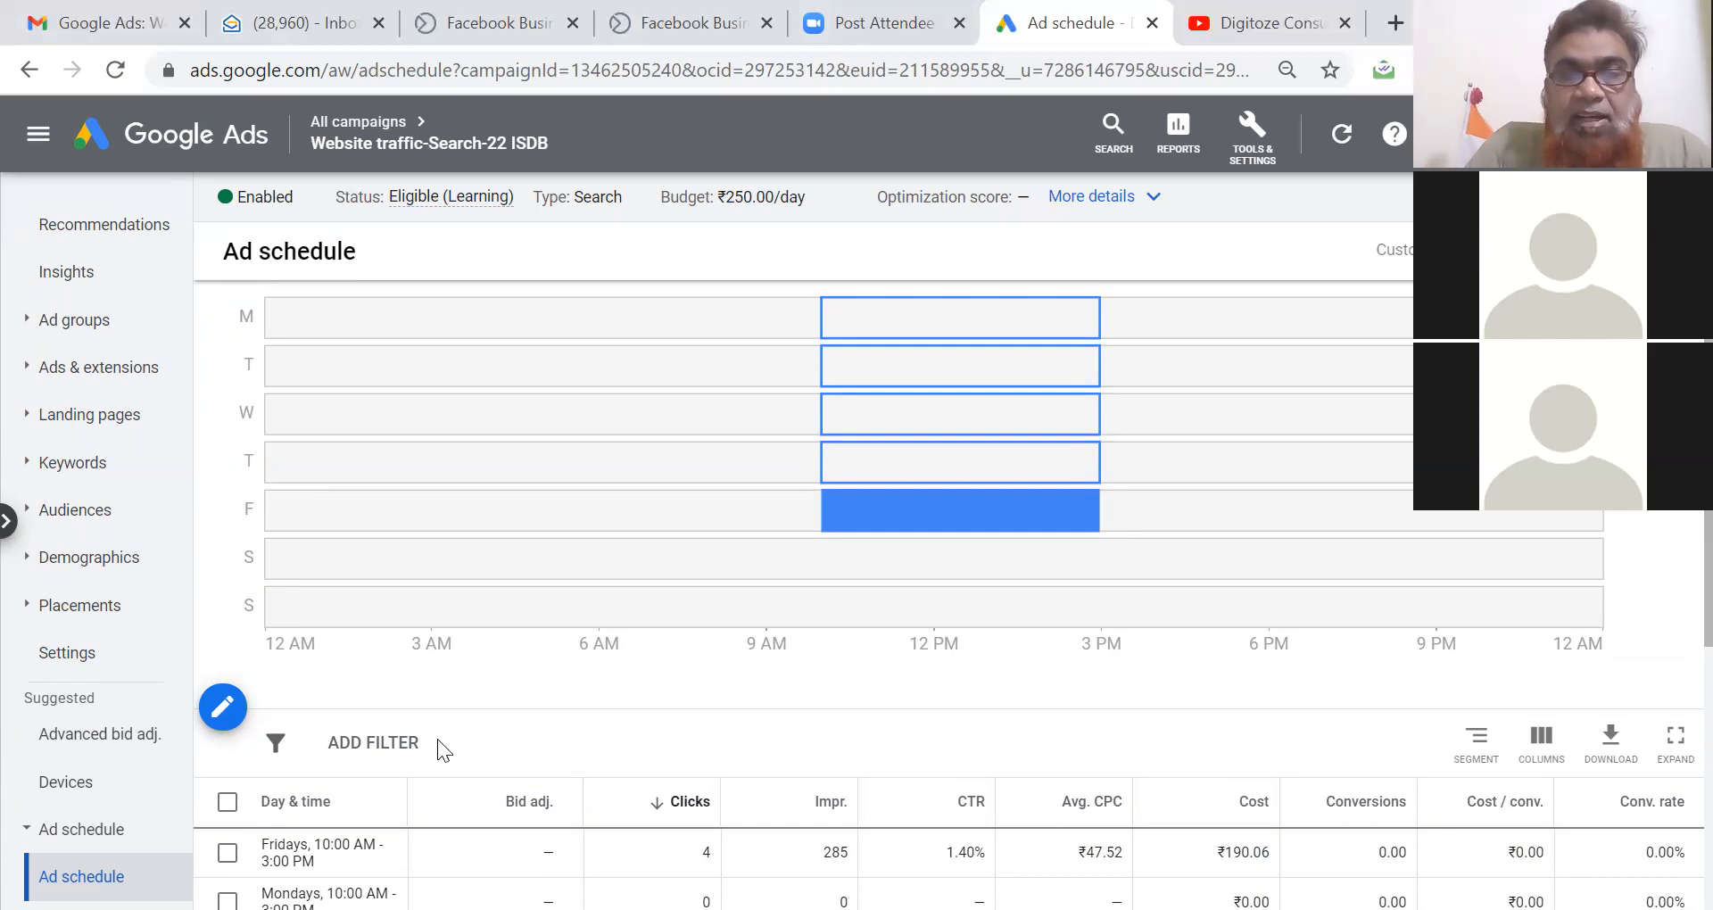
click(222, 708)
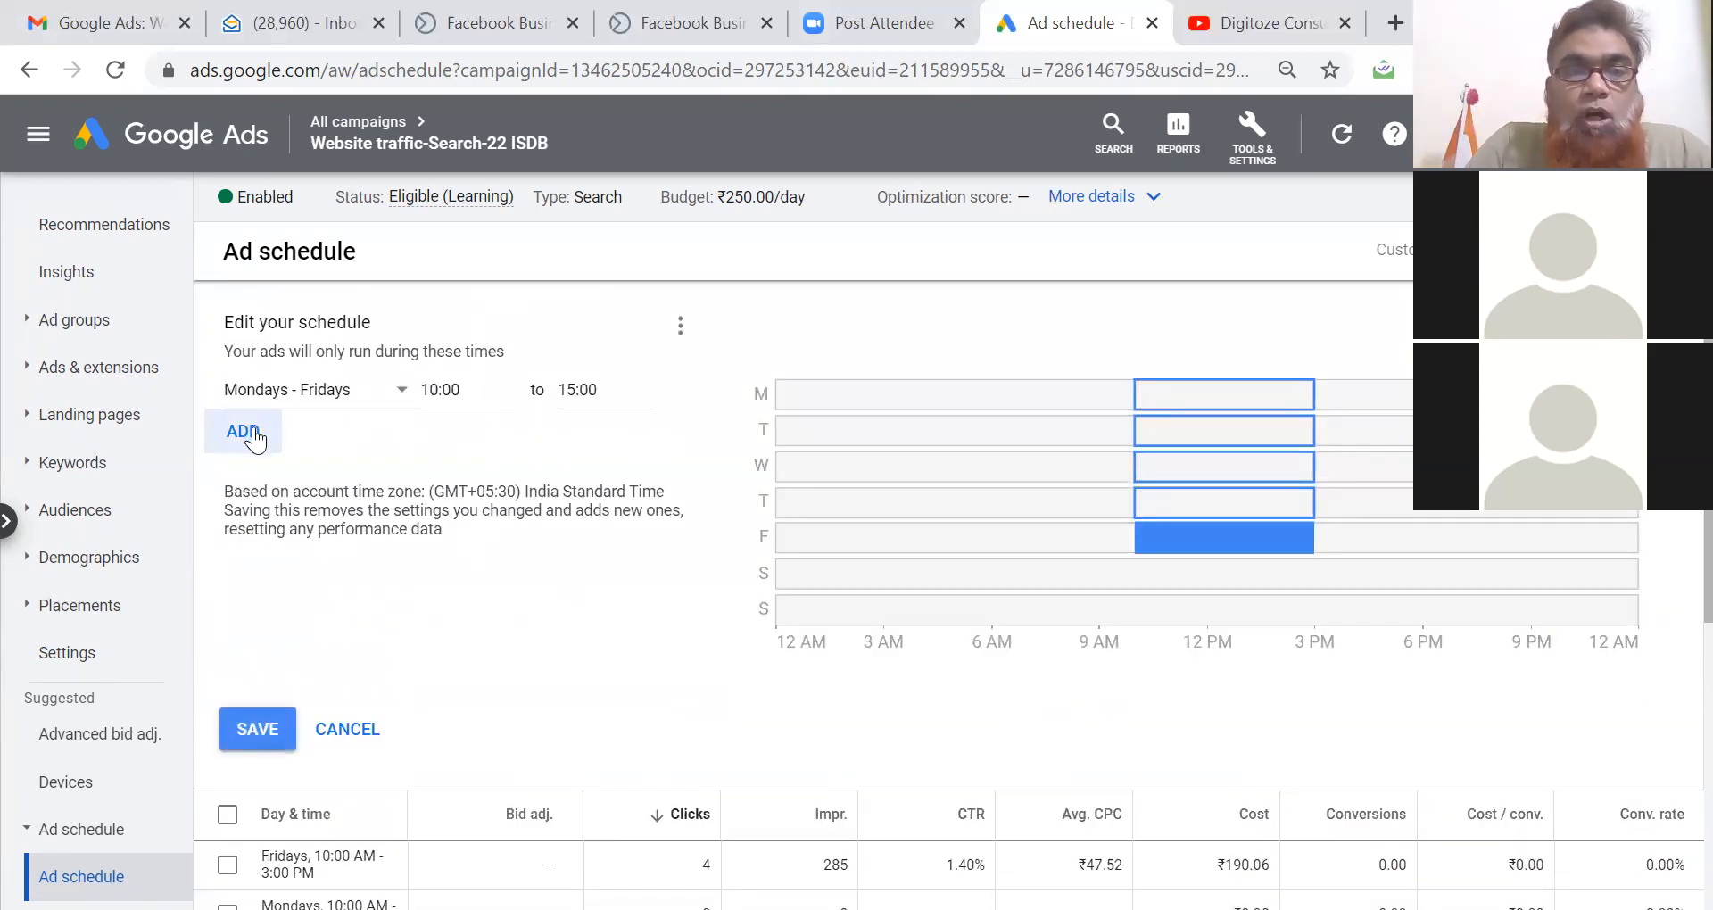
click(243, 431)
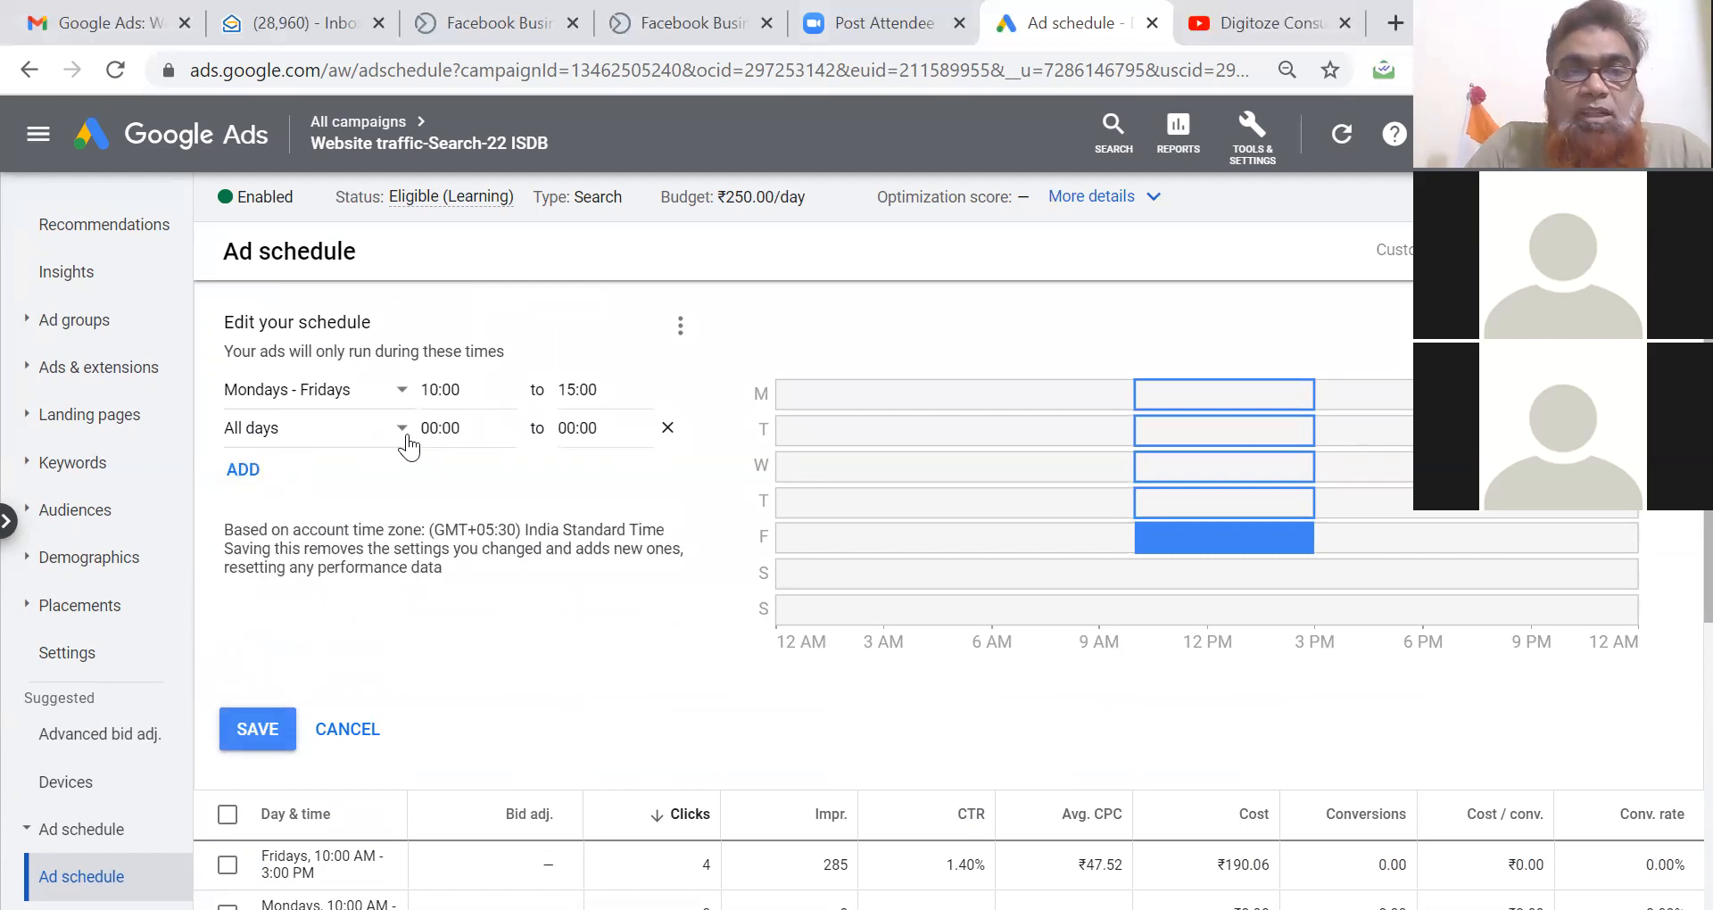
click(407, 437)
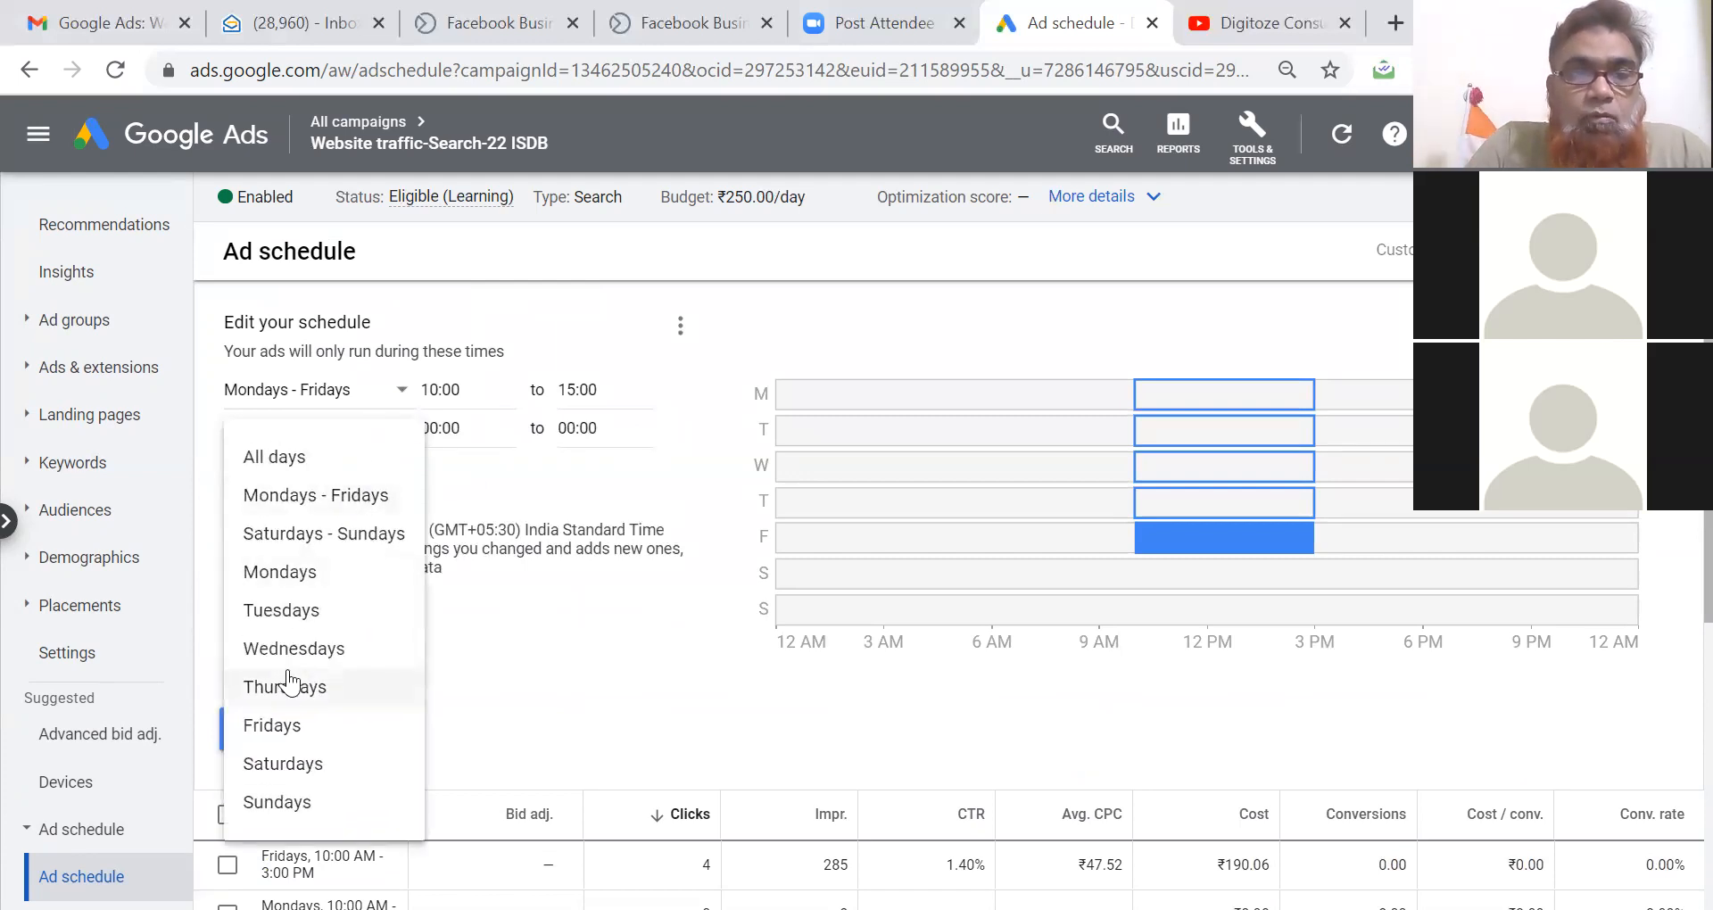
click(285, 766)
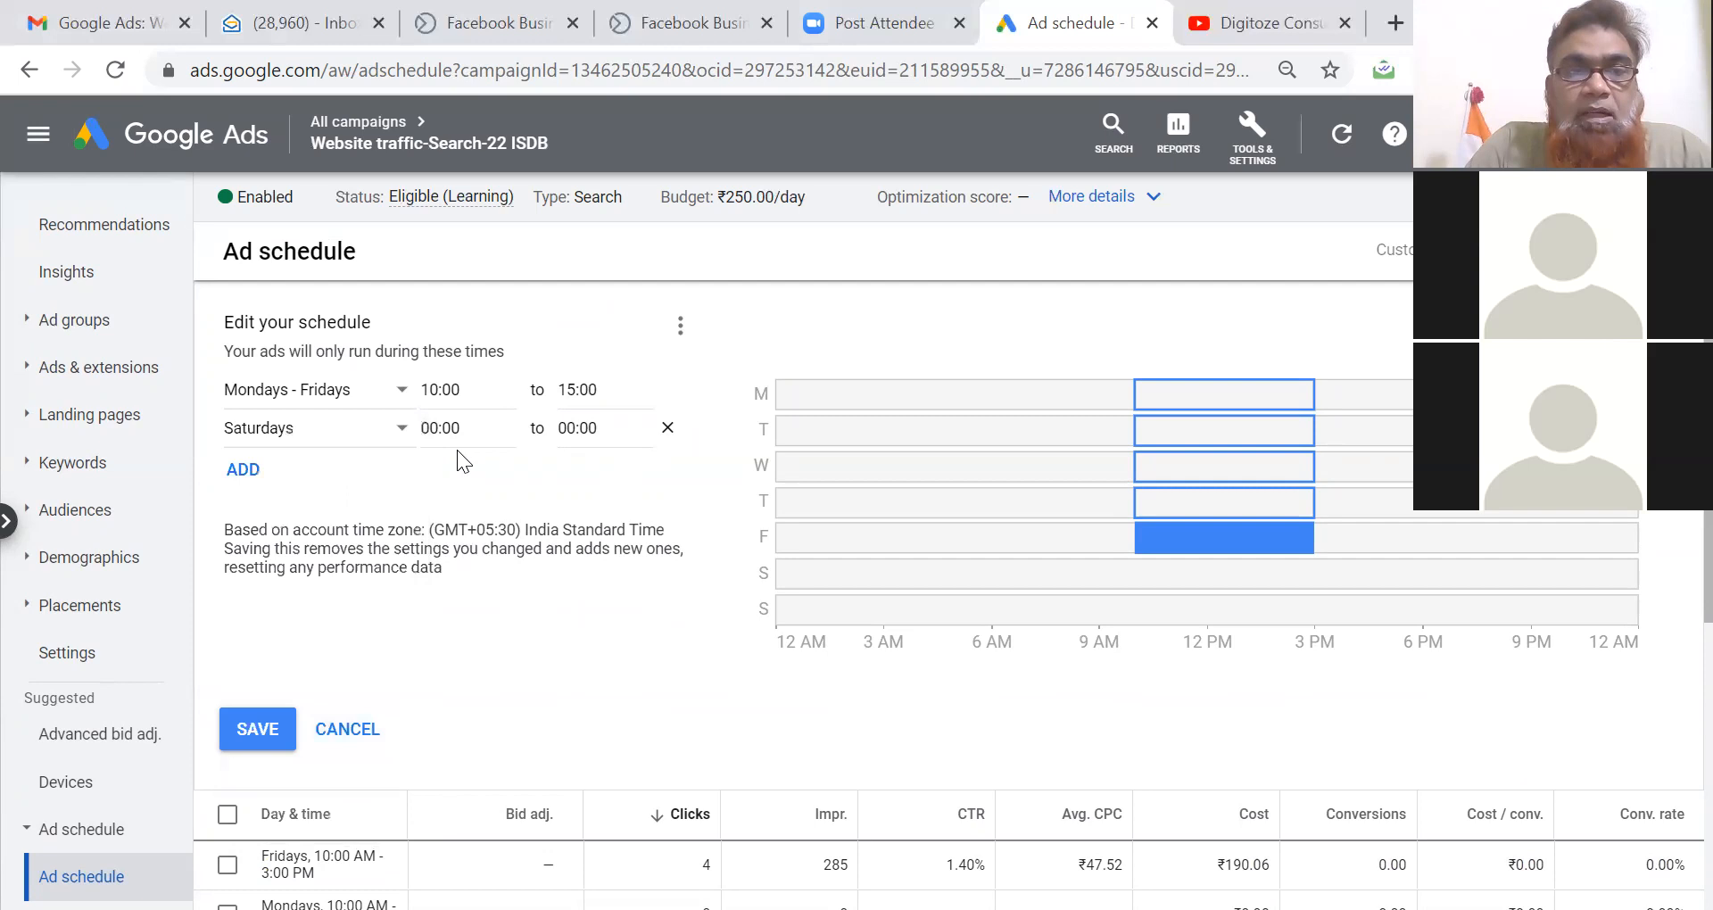
click(459, 427)
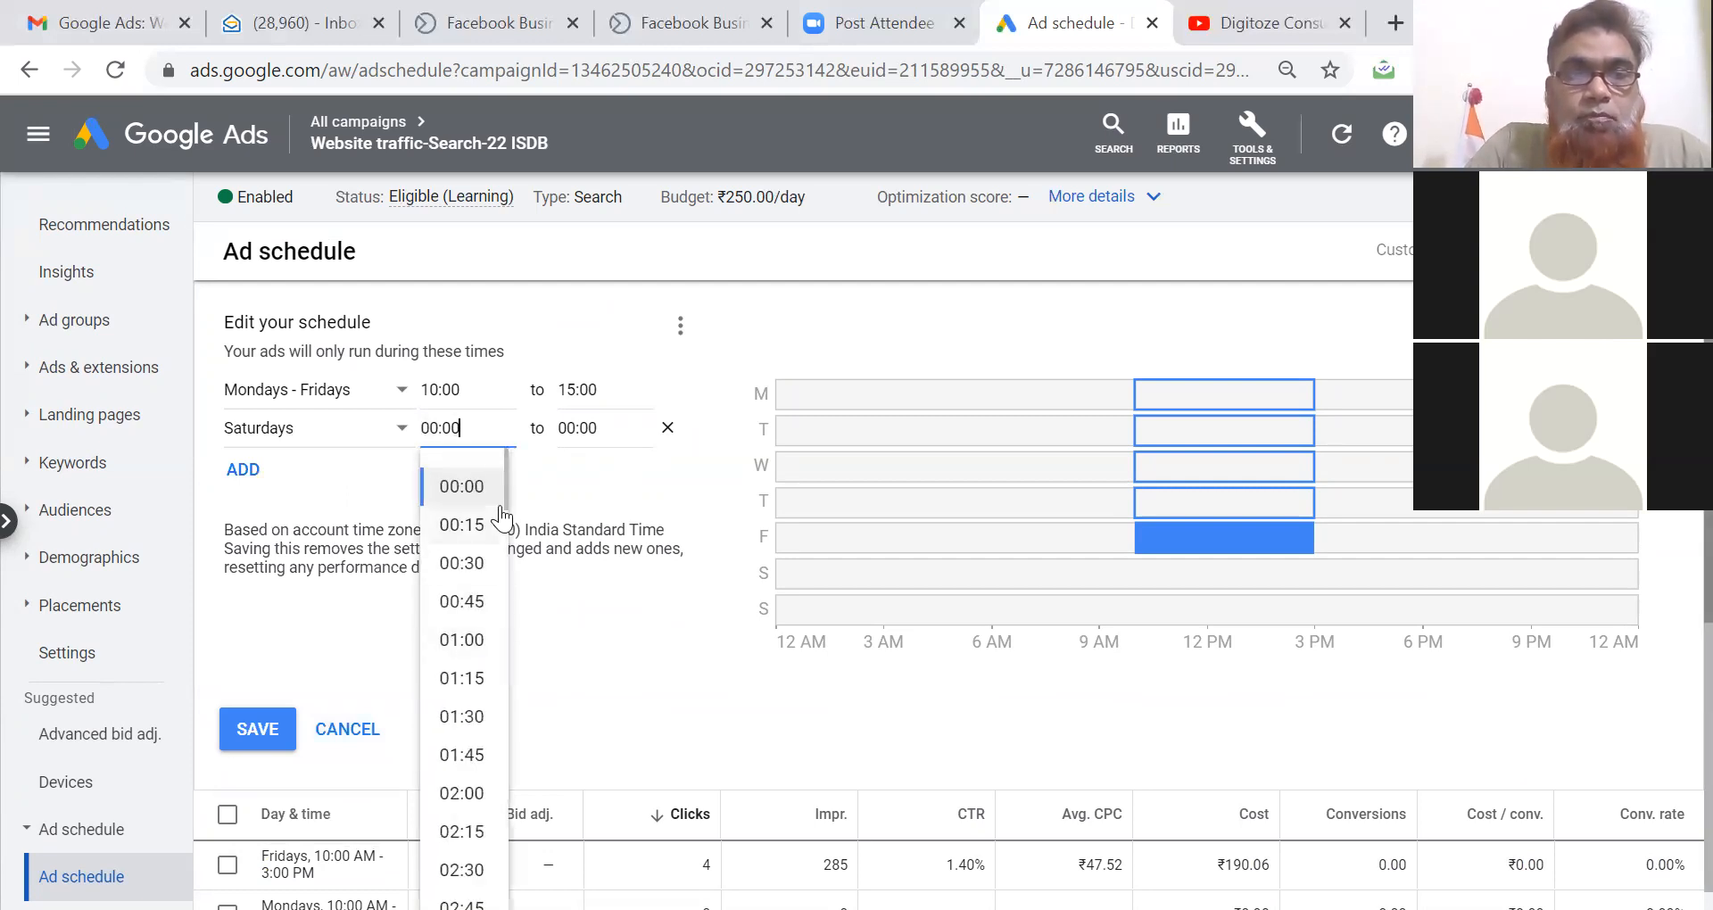
drag(505, 502, 498, 676)
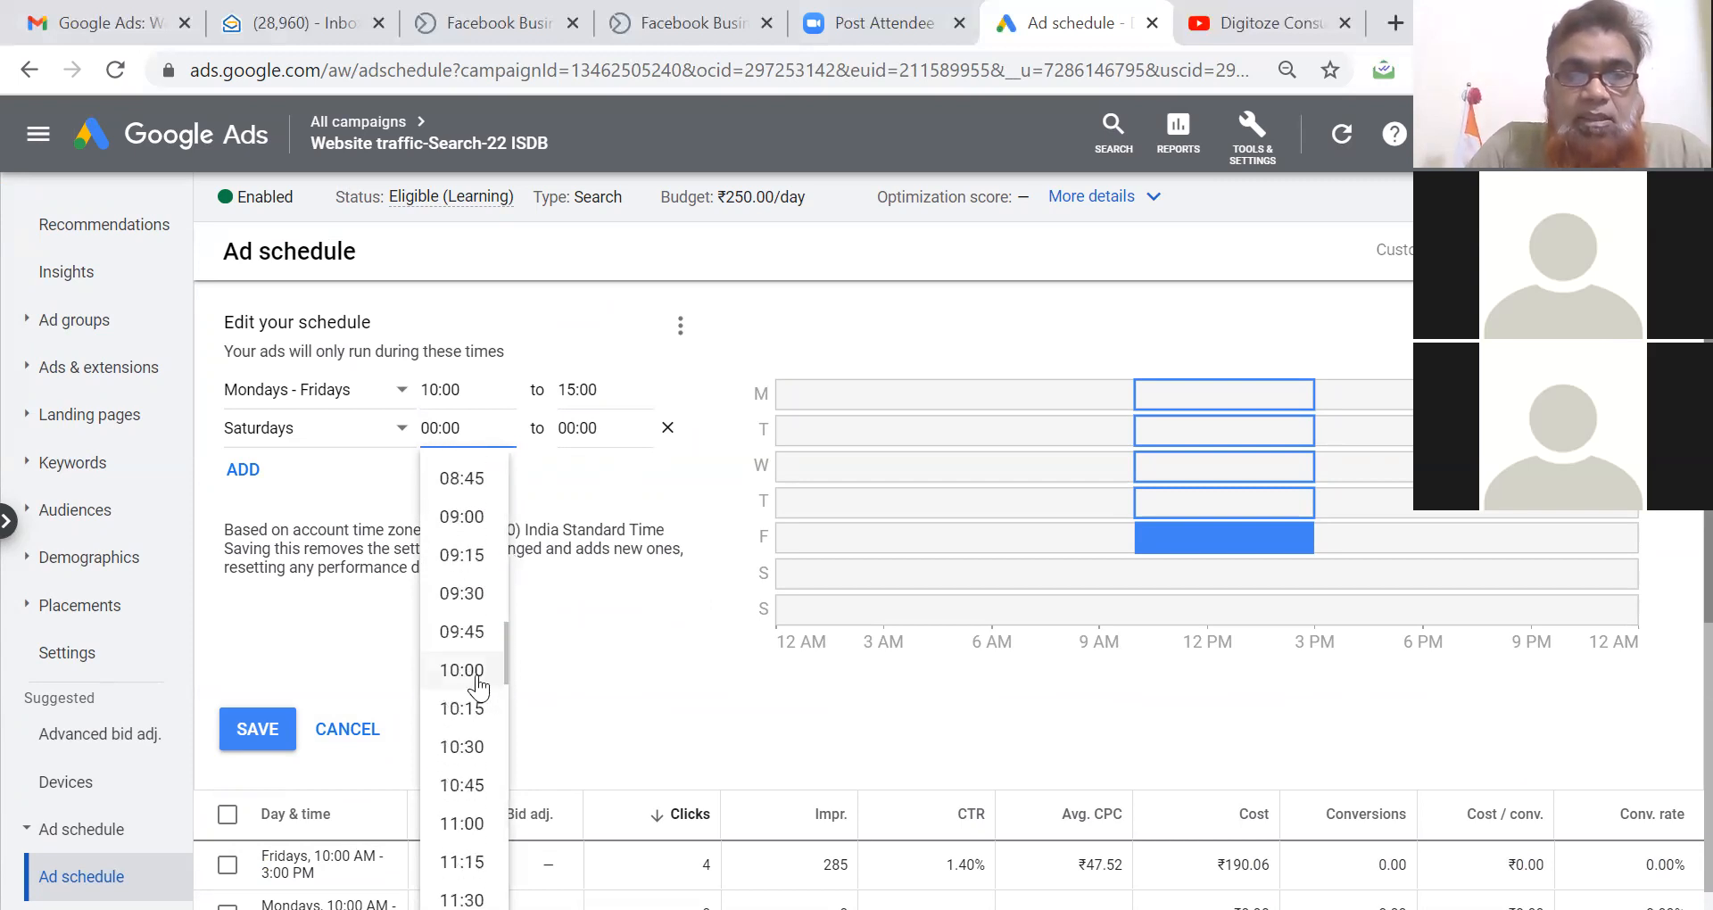
click(461, 670)
Set the end time of the Saturdays slot to 16:30.
click(607, 432)
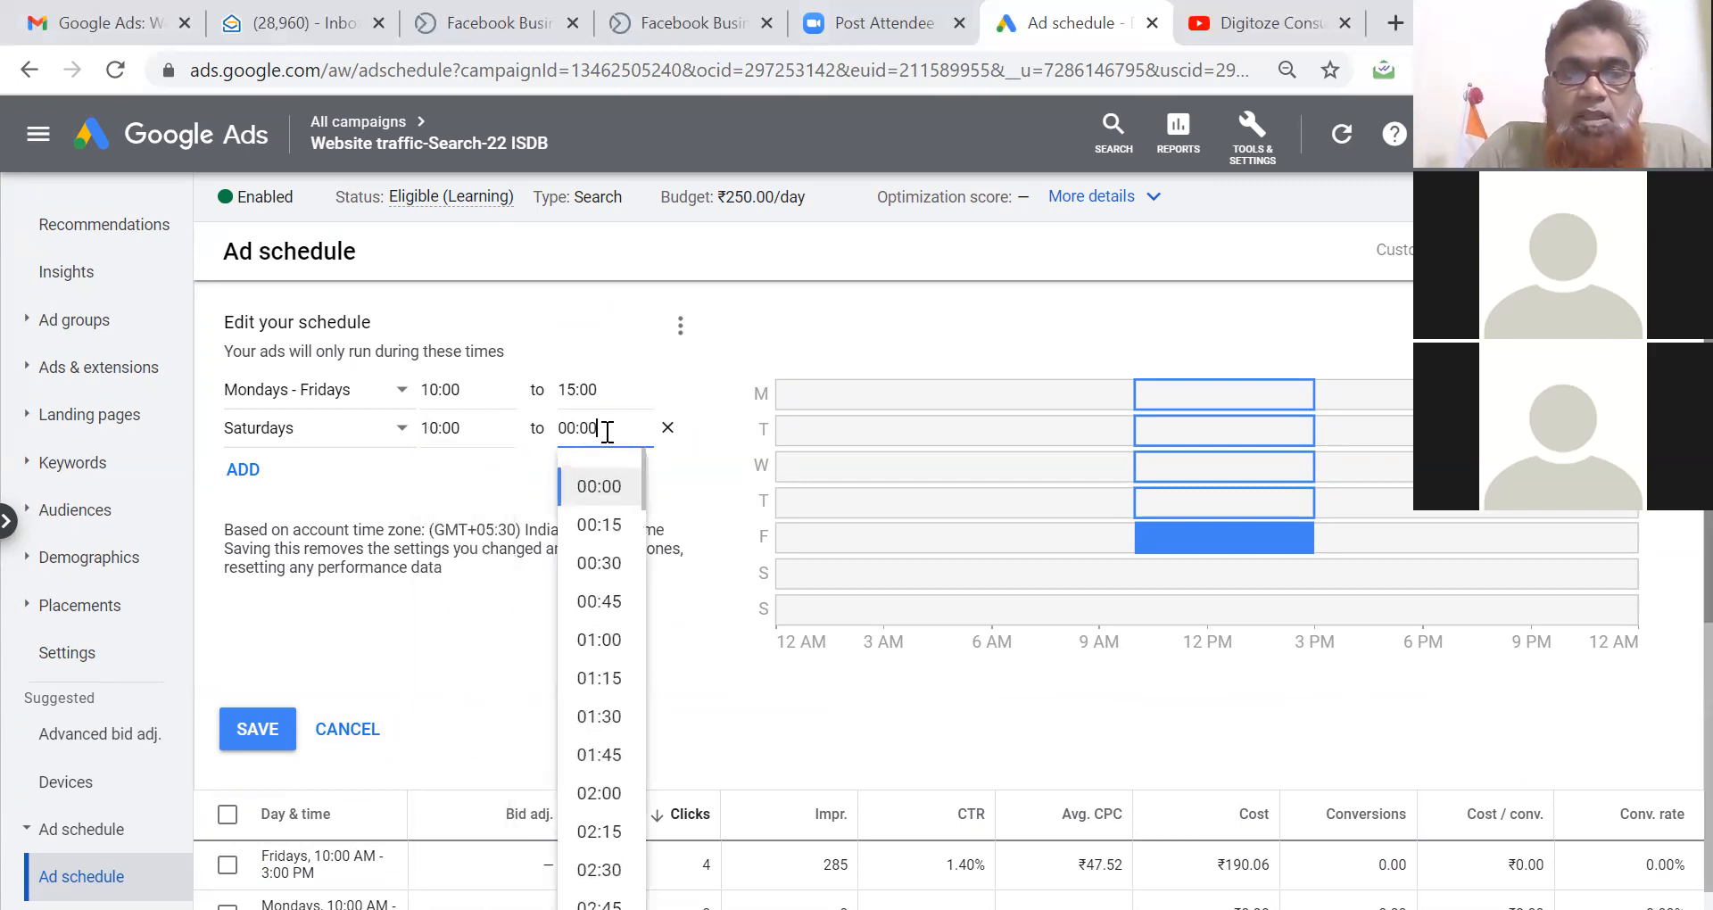
right_click(627, 612)
key(Escape)
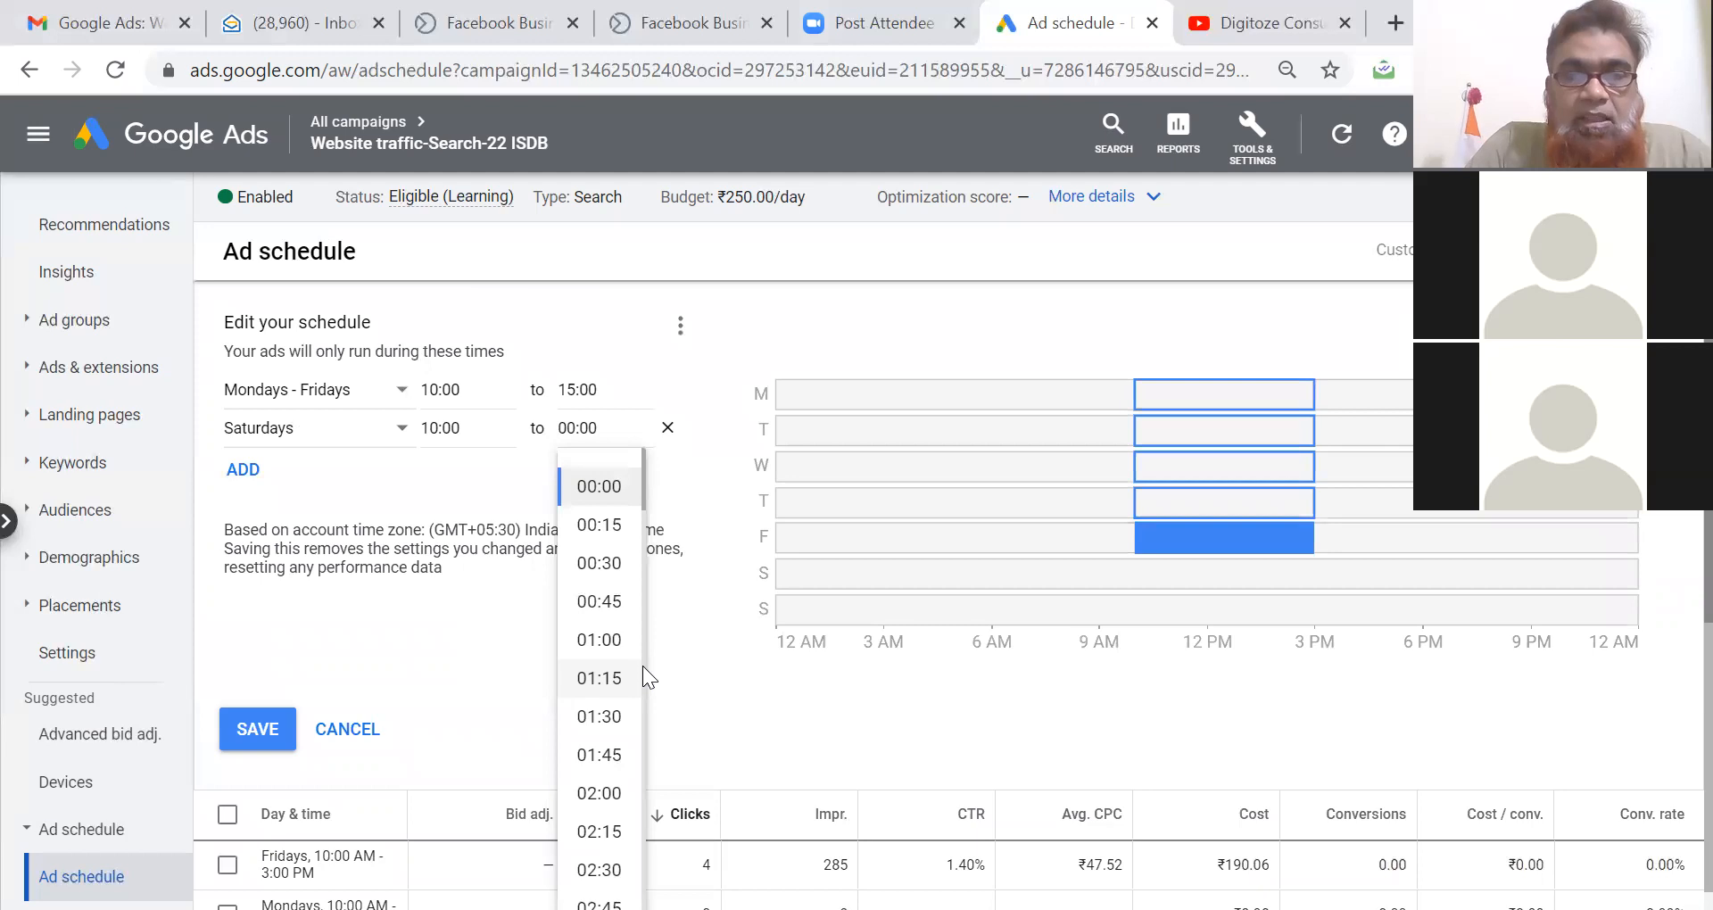
scroll(643, 665, down, 13)
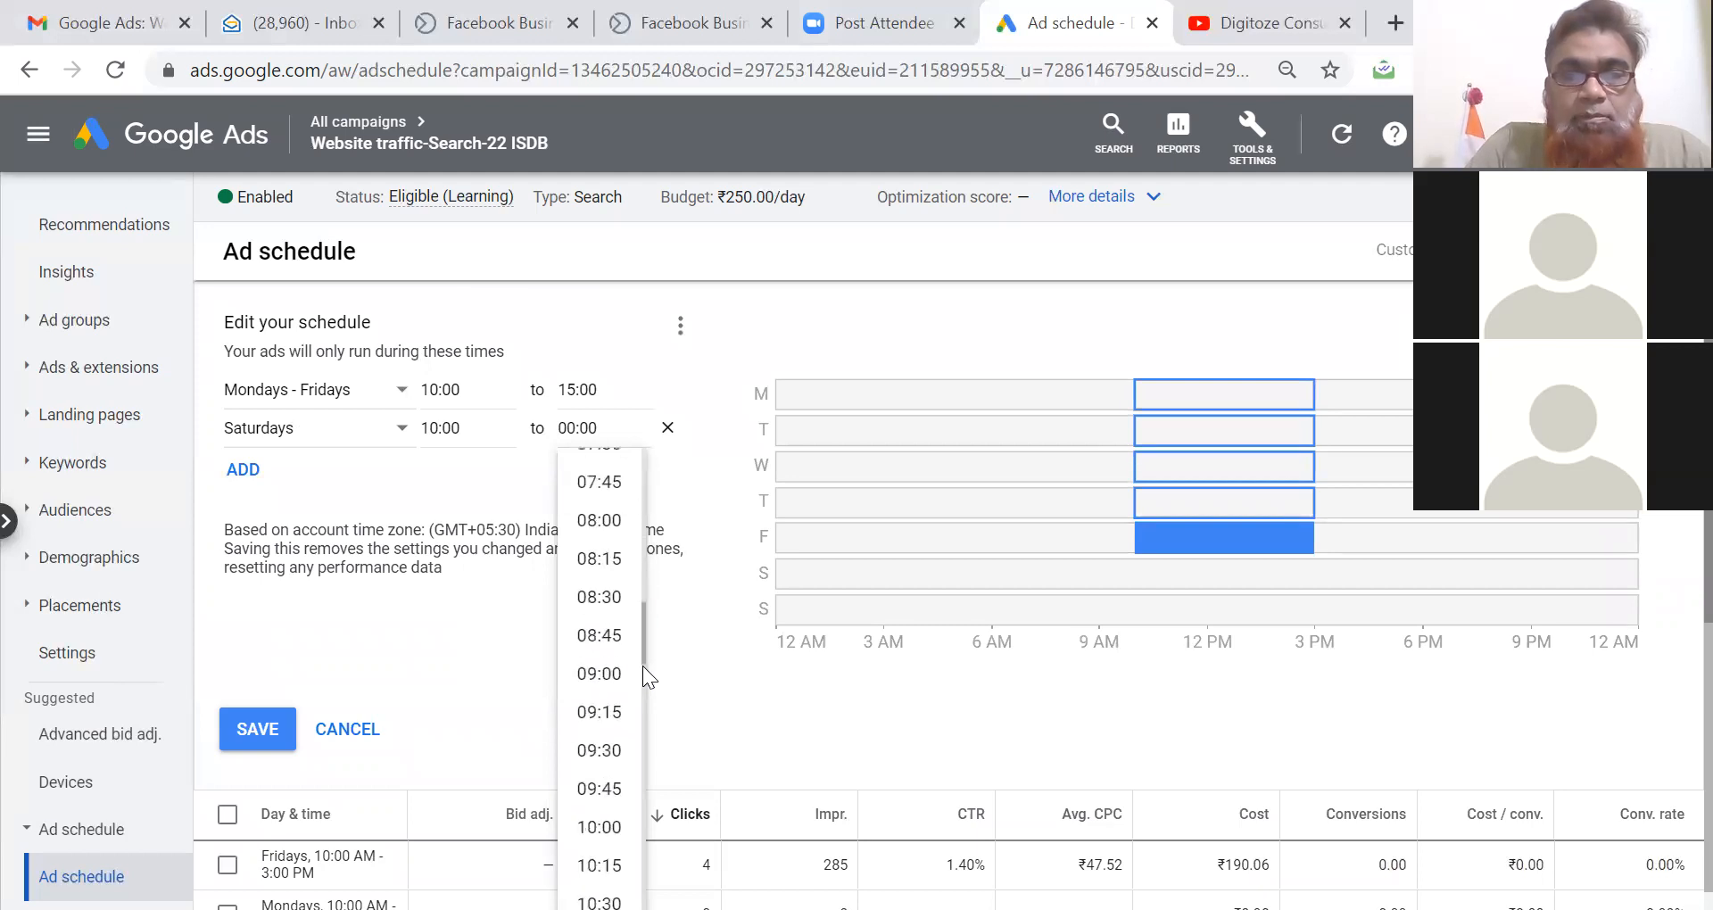
drag(642, 666, 638, 799)
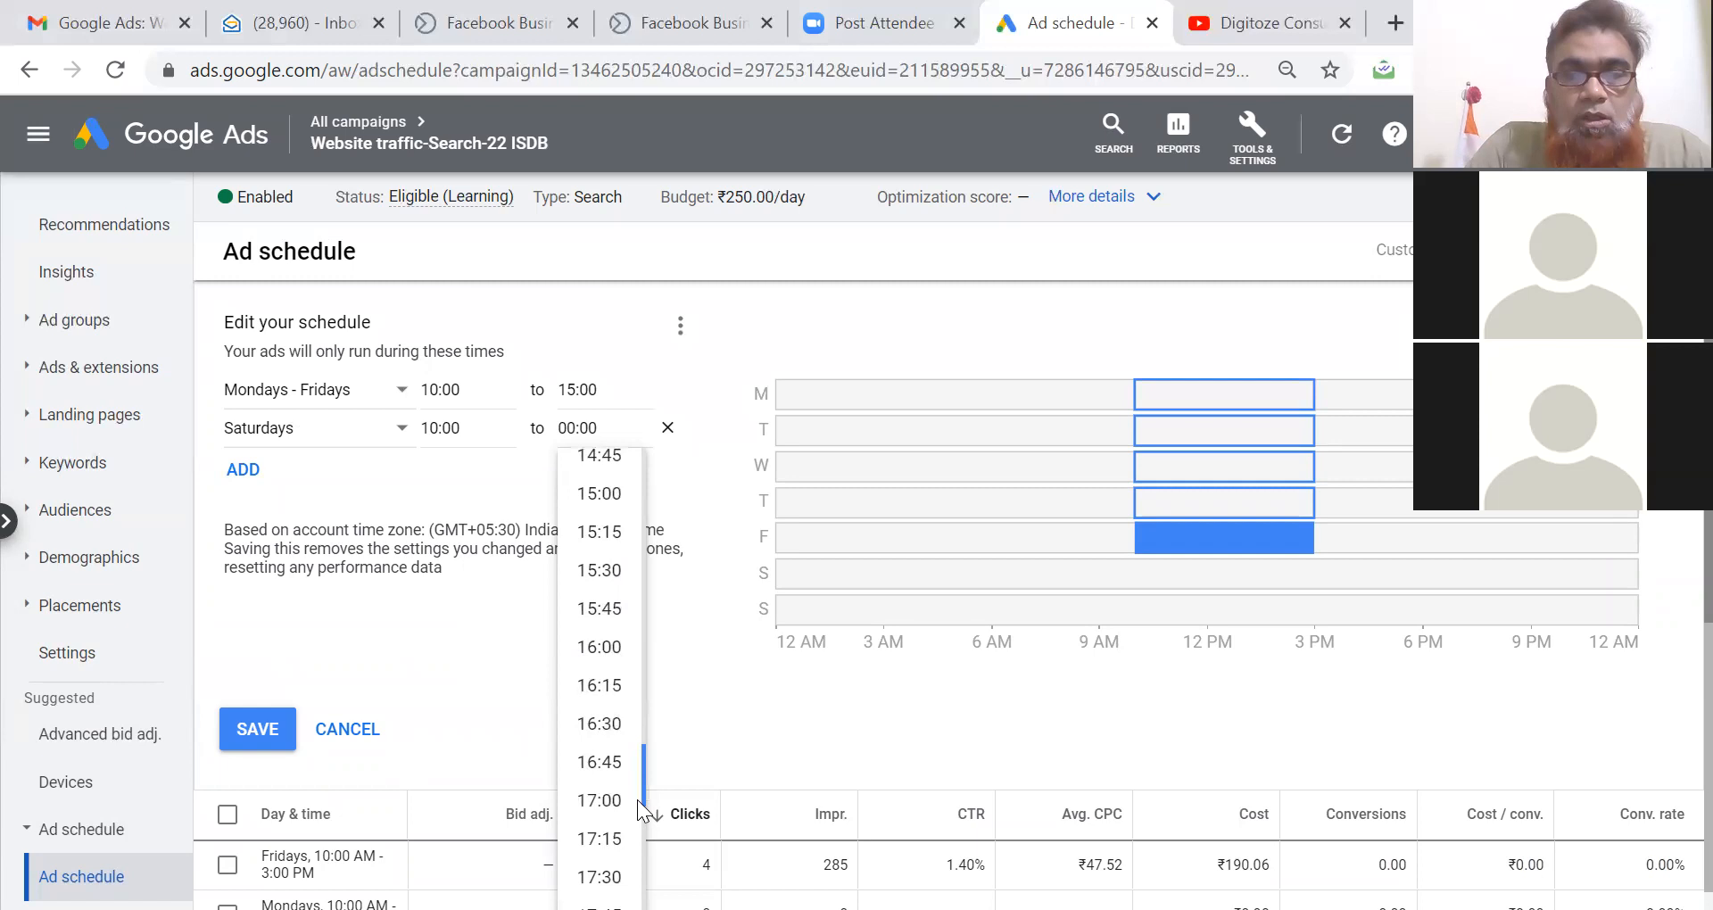
click(603, 727)
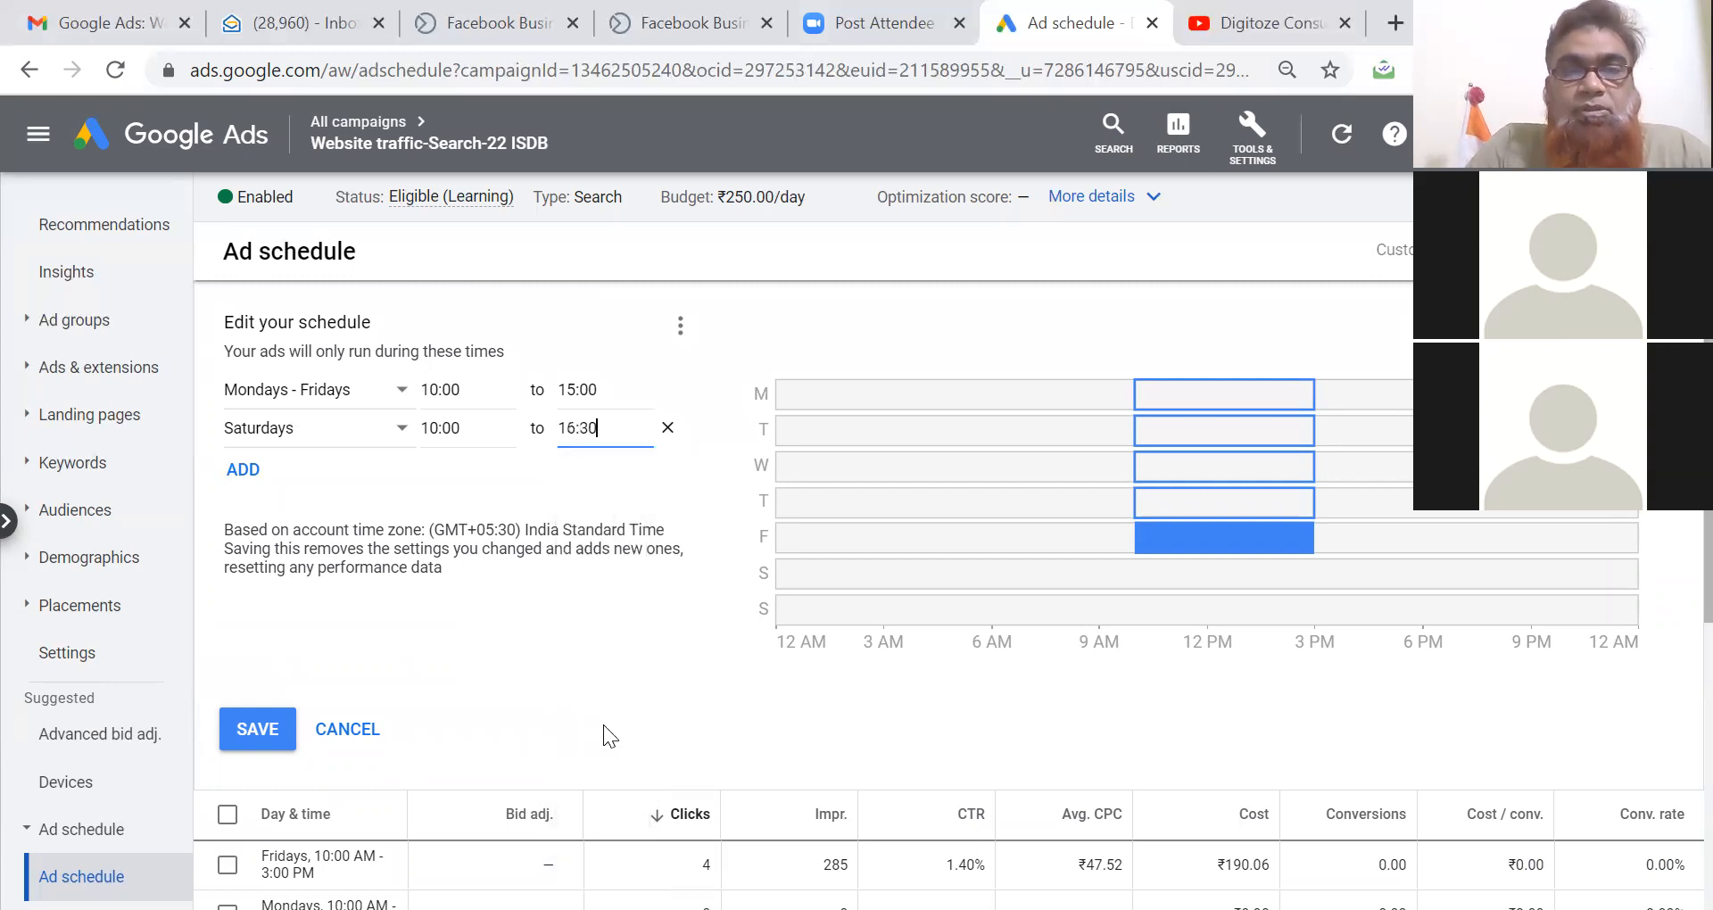
click(589, 387)
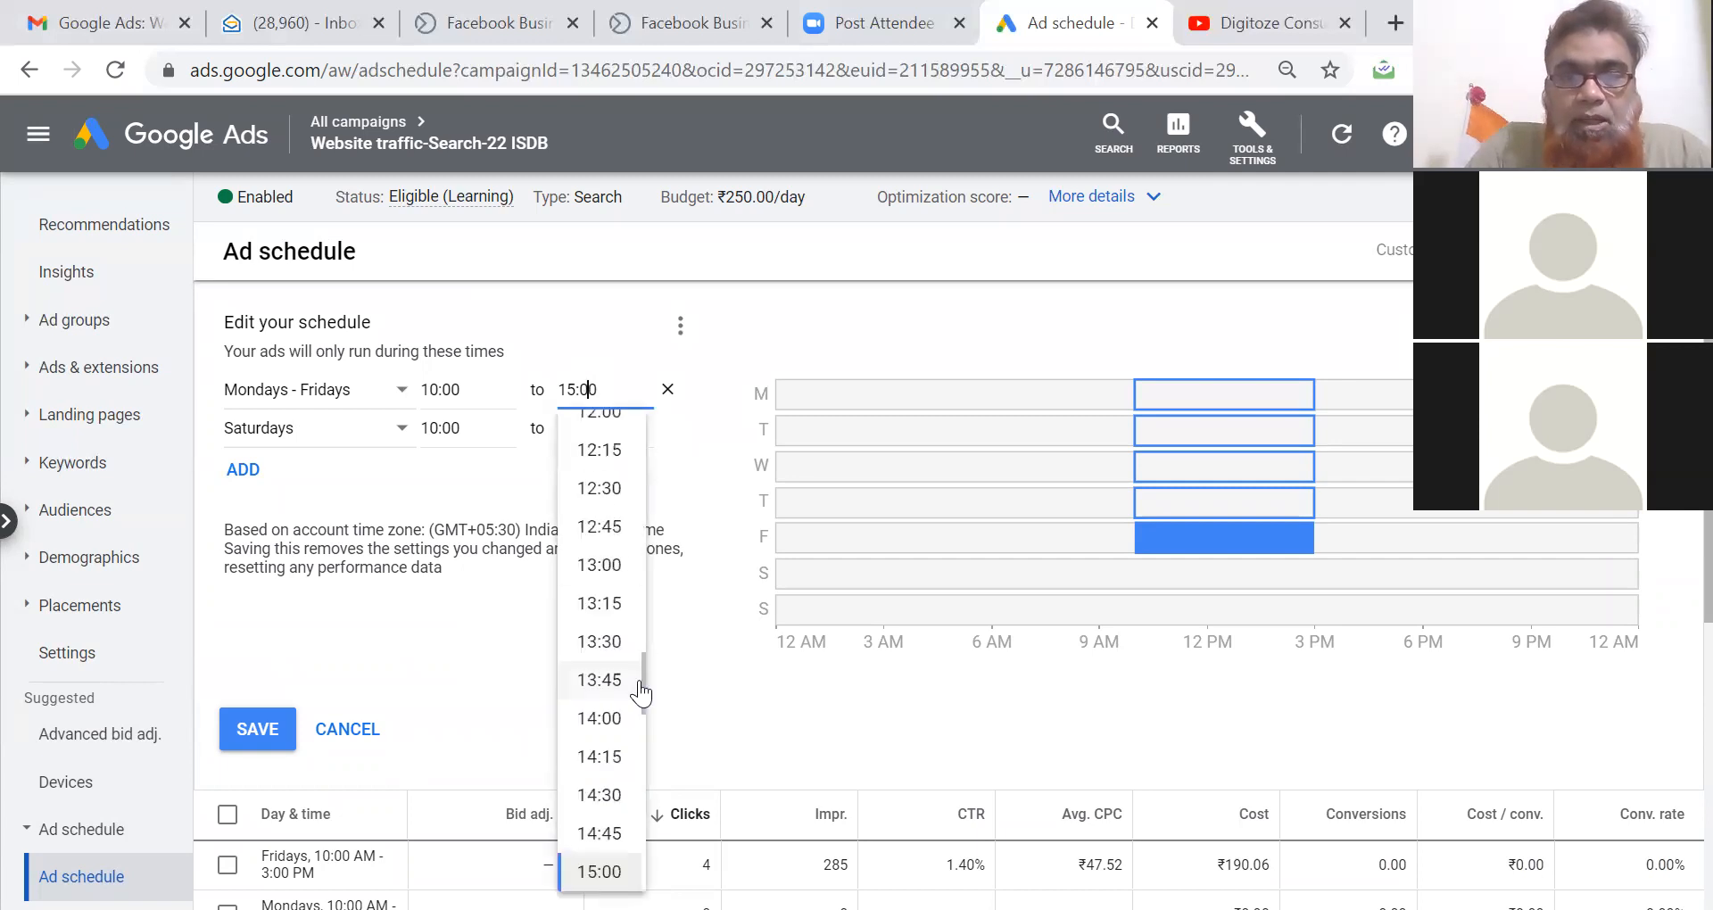
Add a Fridays time slot from 18:00 to 20:00 and save the ad schedule.
click(248, 473)
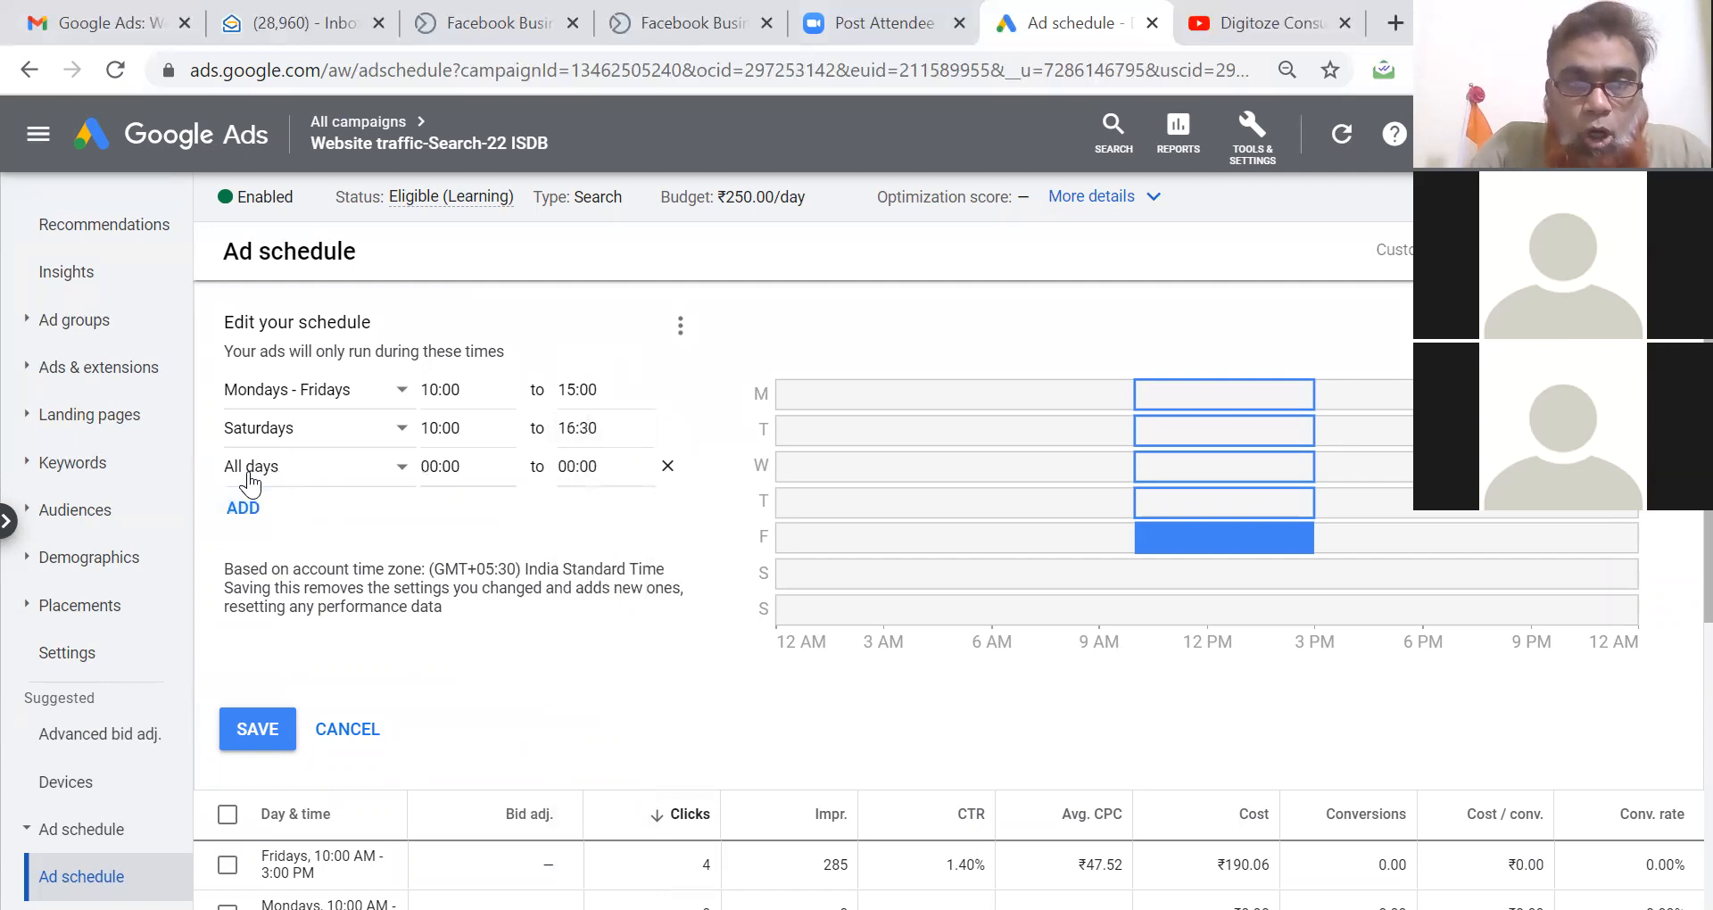
click(401, 474)
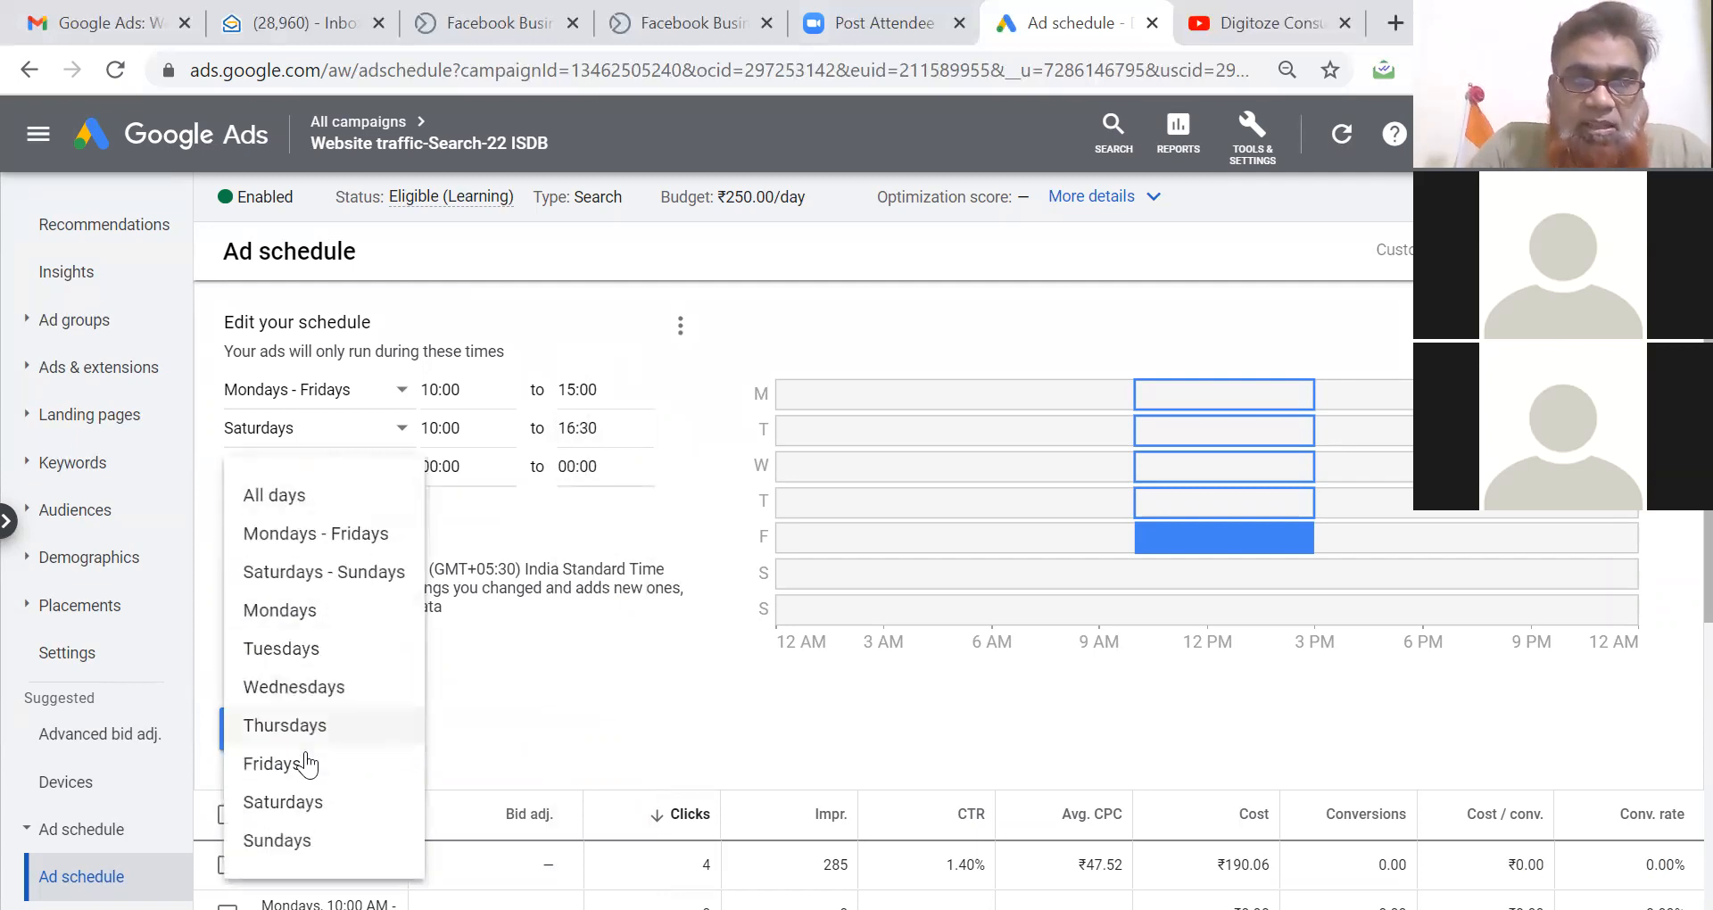
click(272, 765)
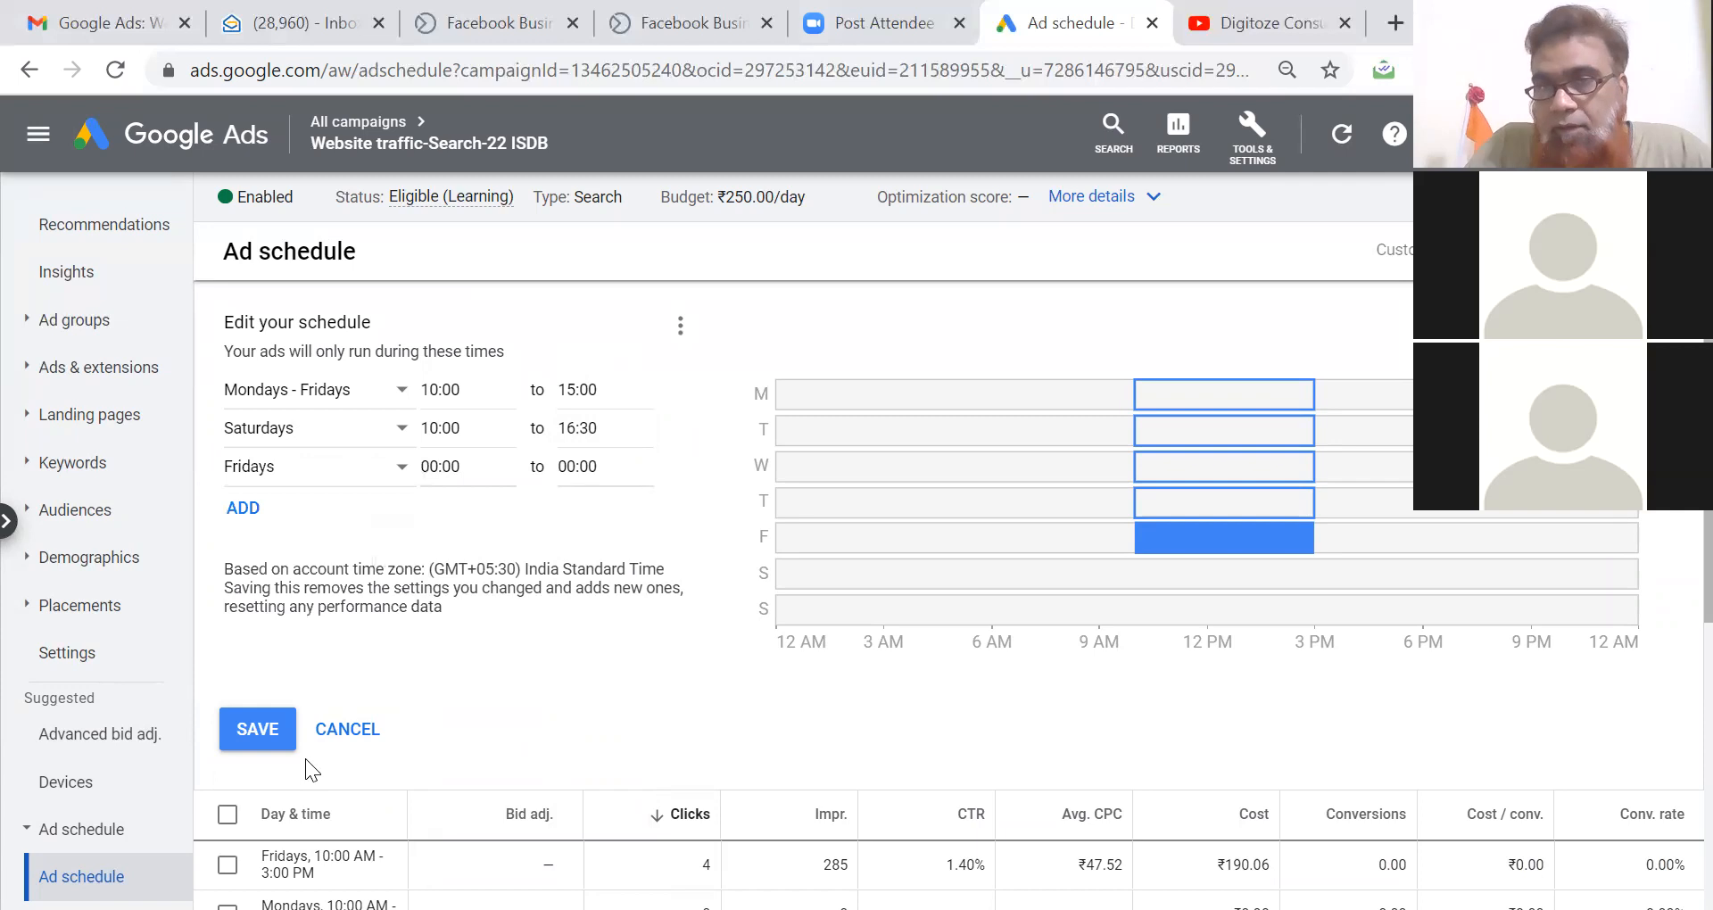
click(463, 464)
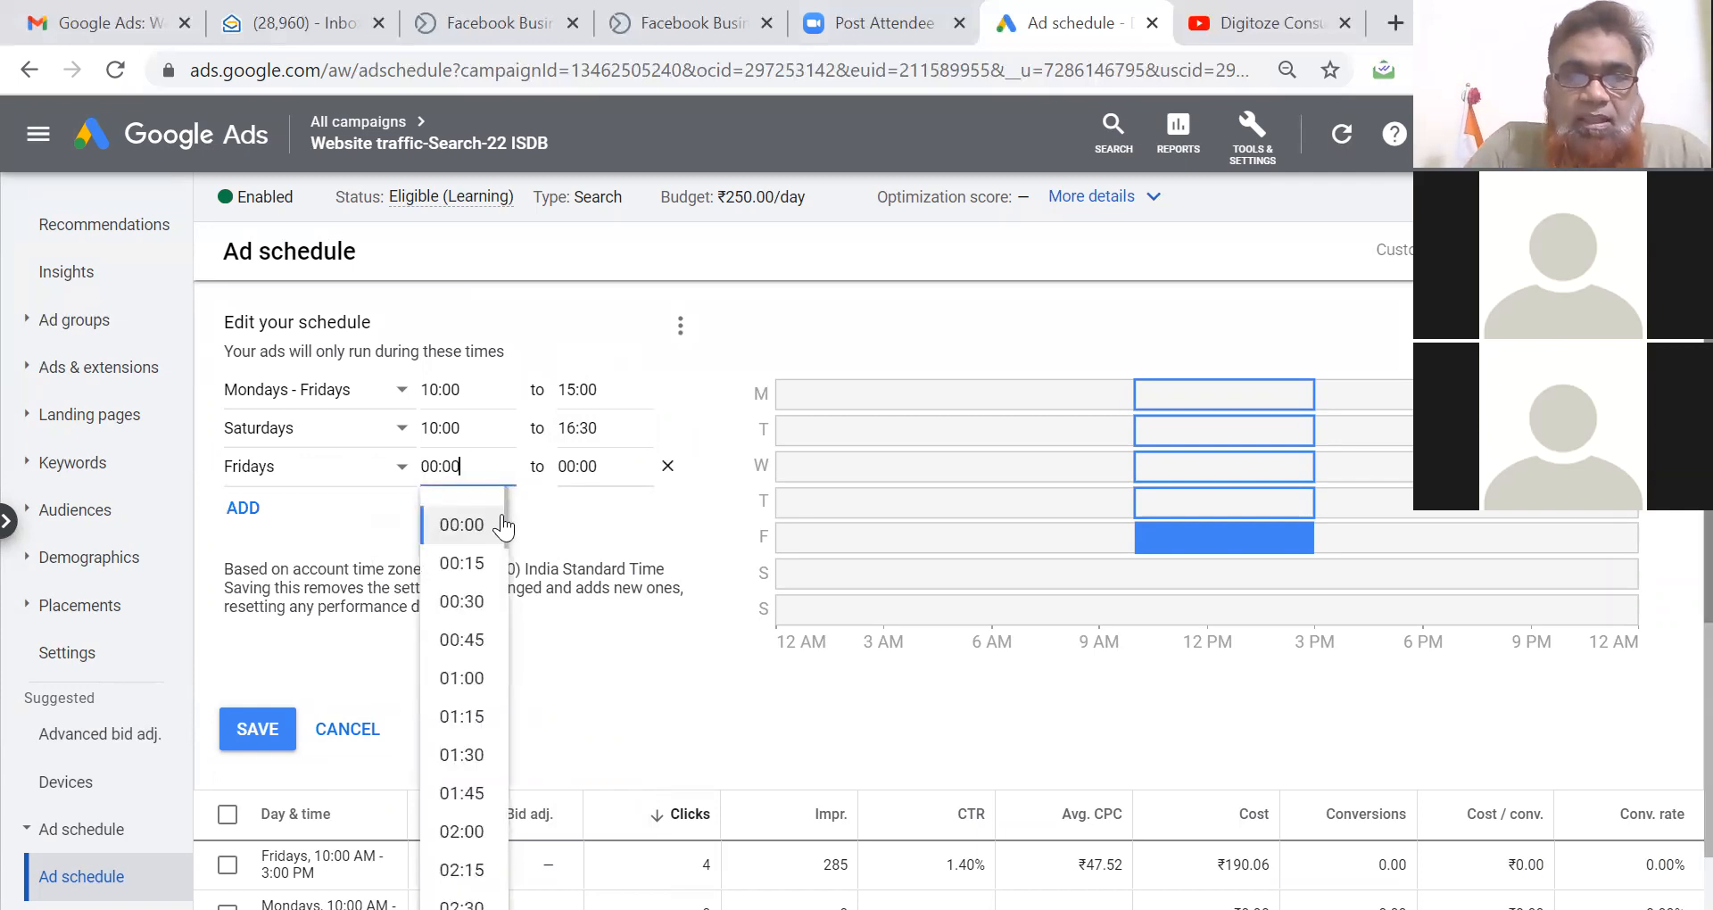
drag(505, 505, 497, 830)
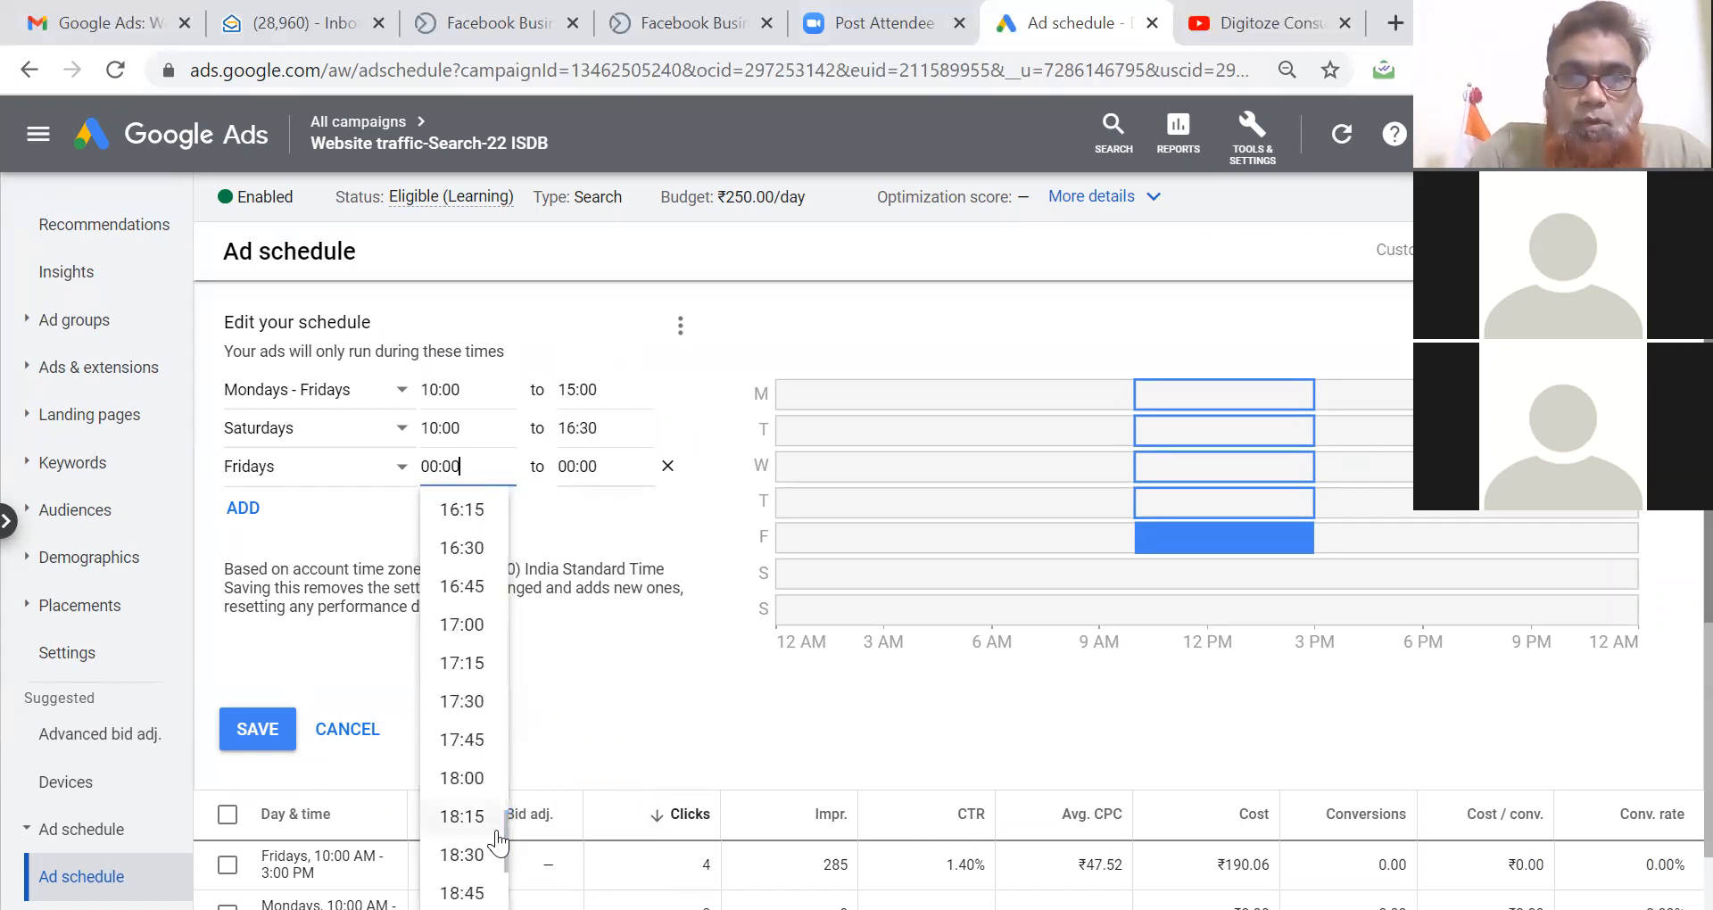
click(460, 777)
click(604, 458)
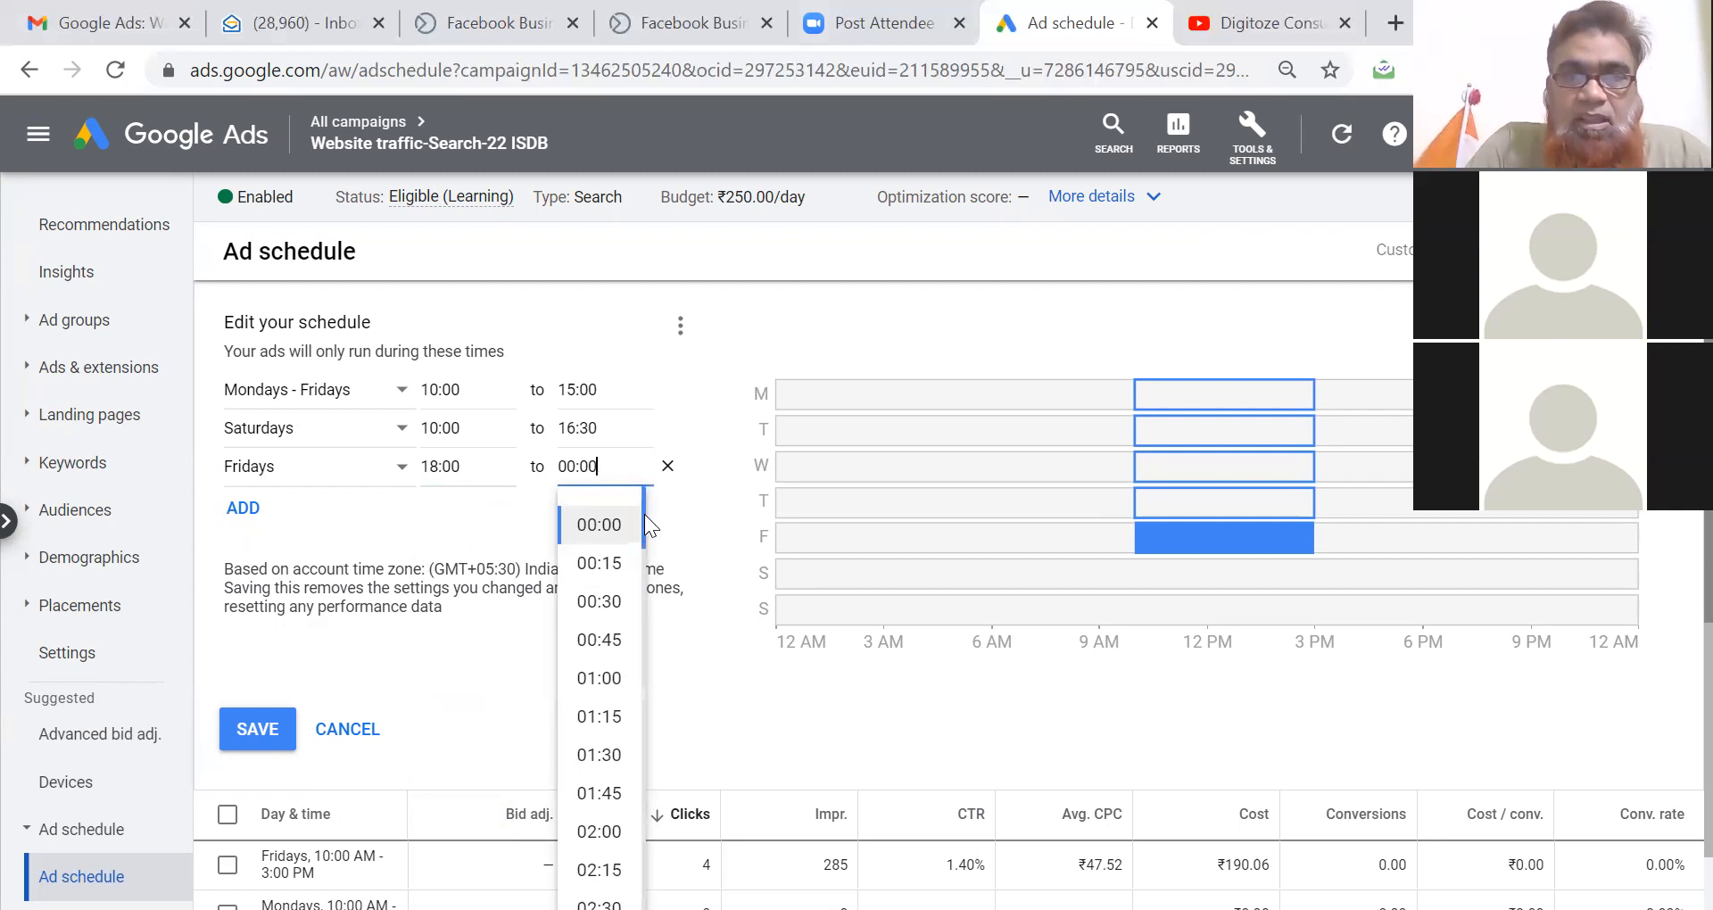
drag(644, 512, 639, 870)
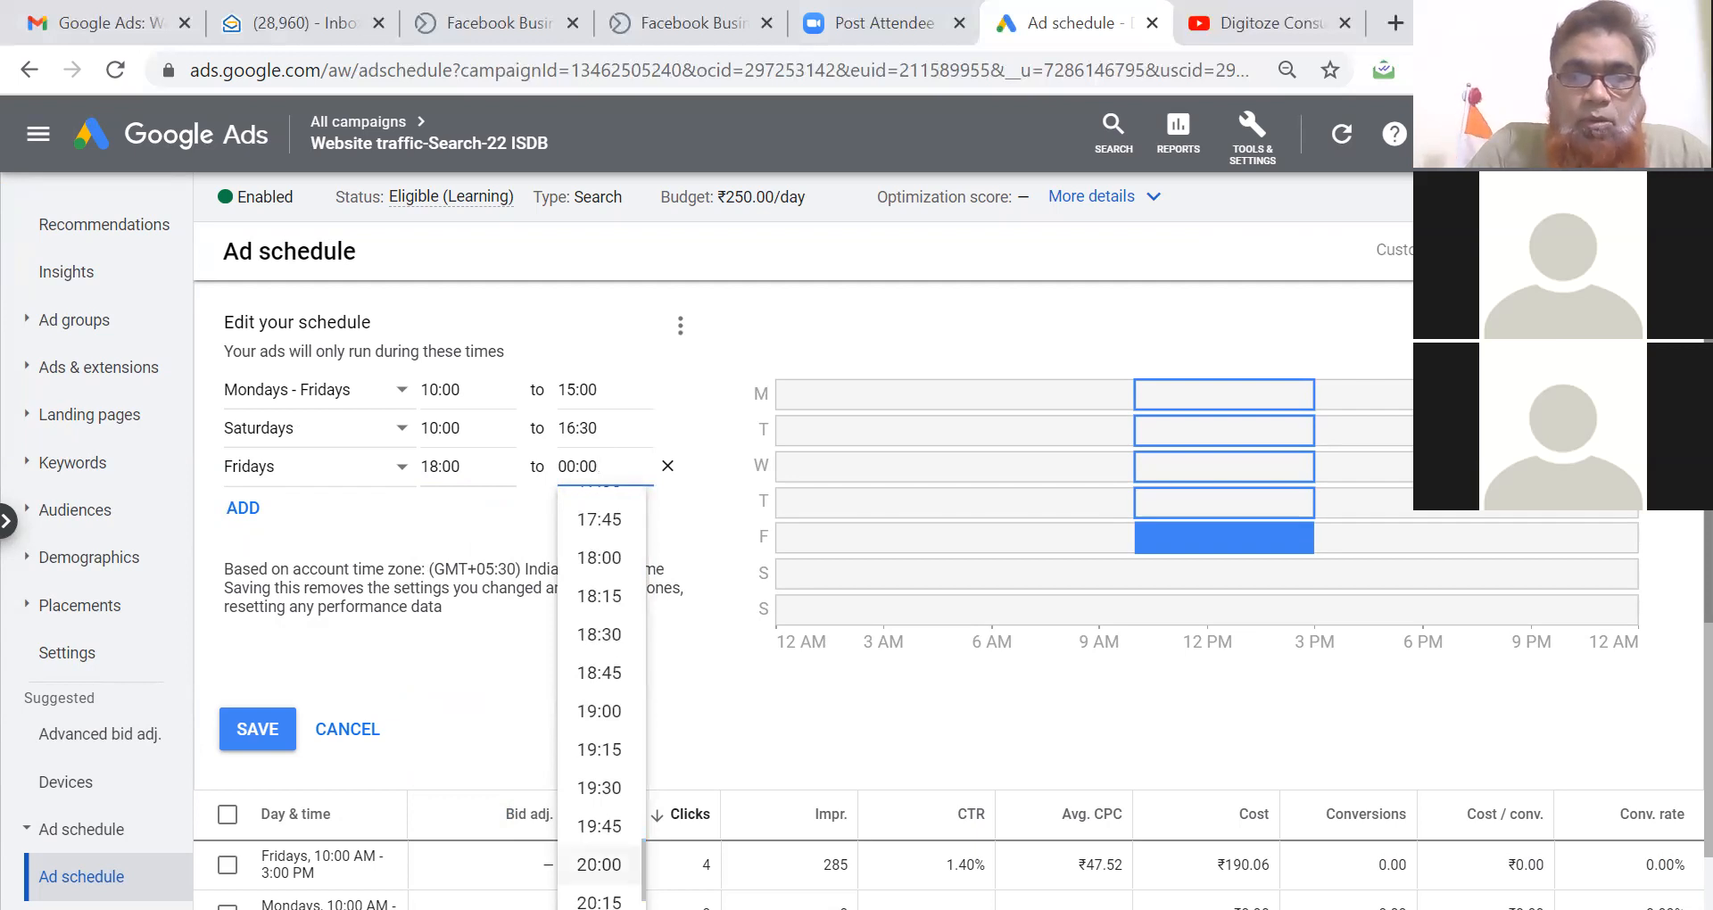
click(607, 865)
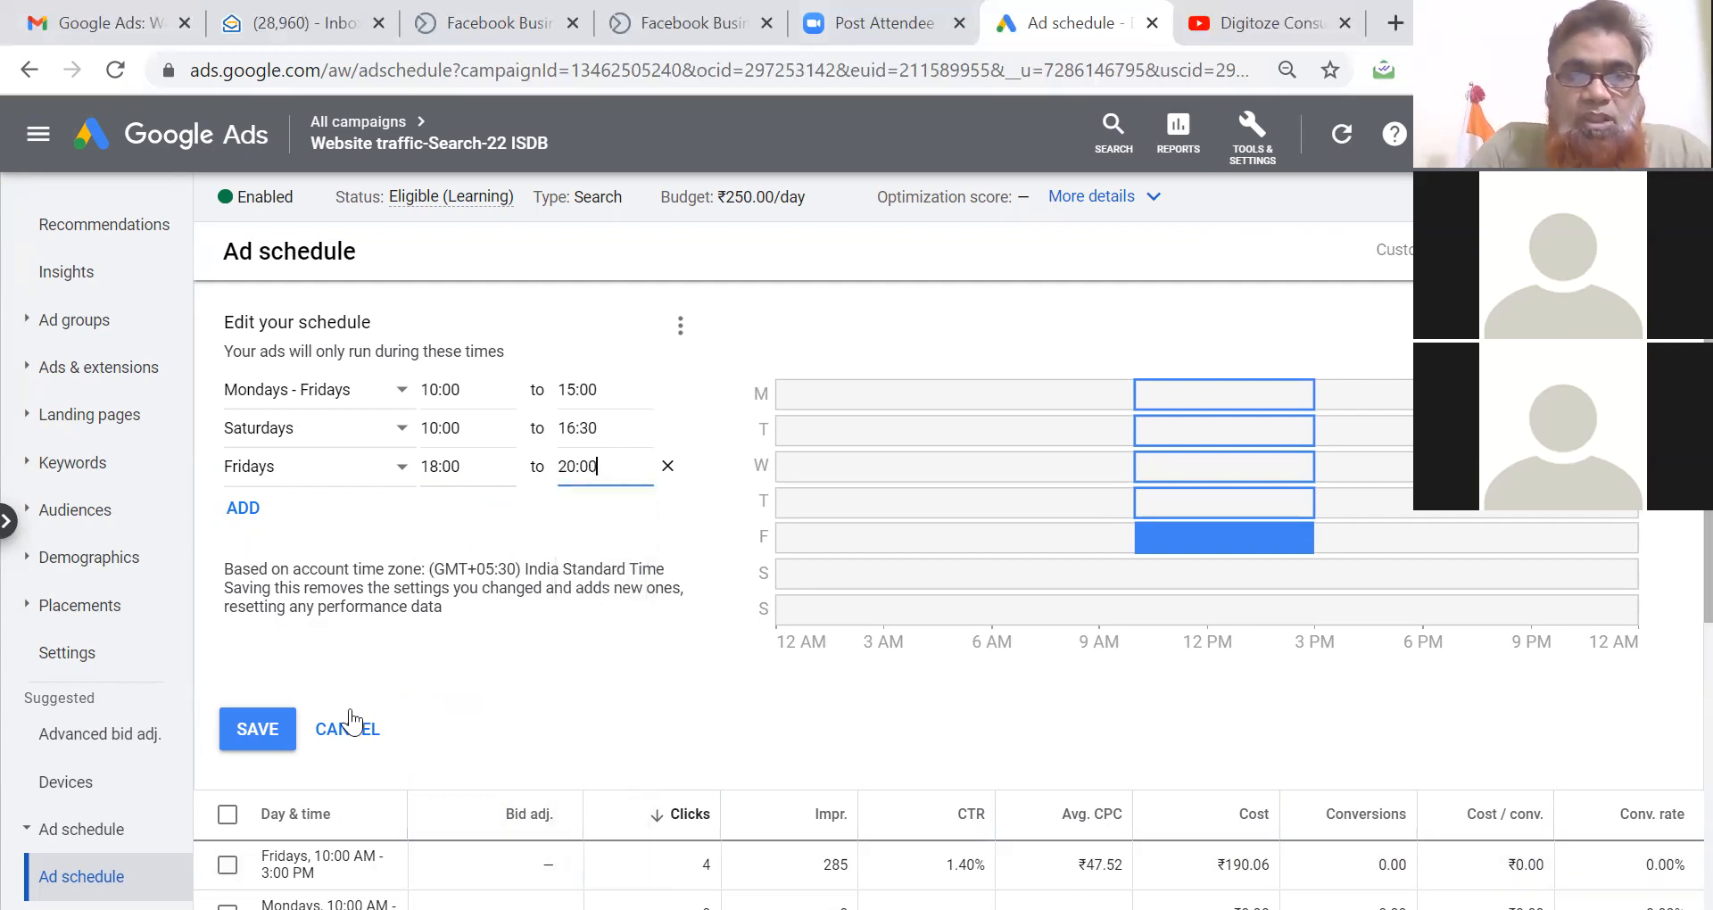
click(257, 729)
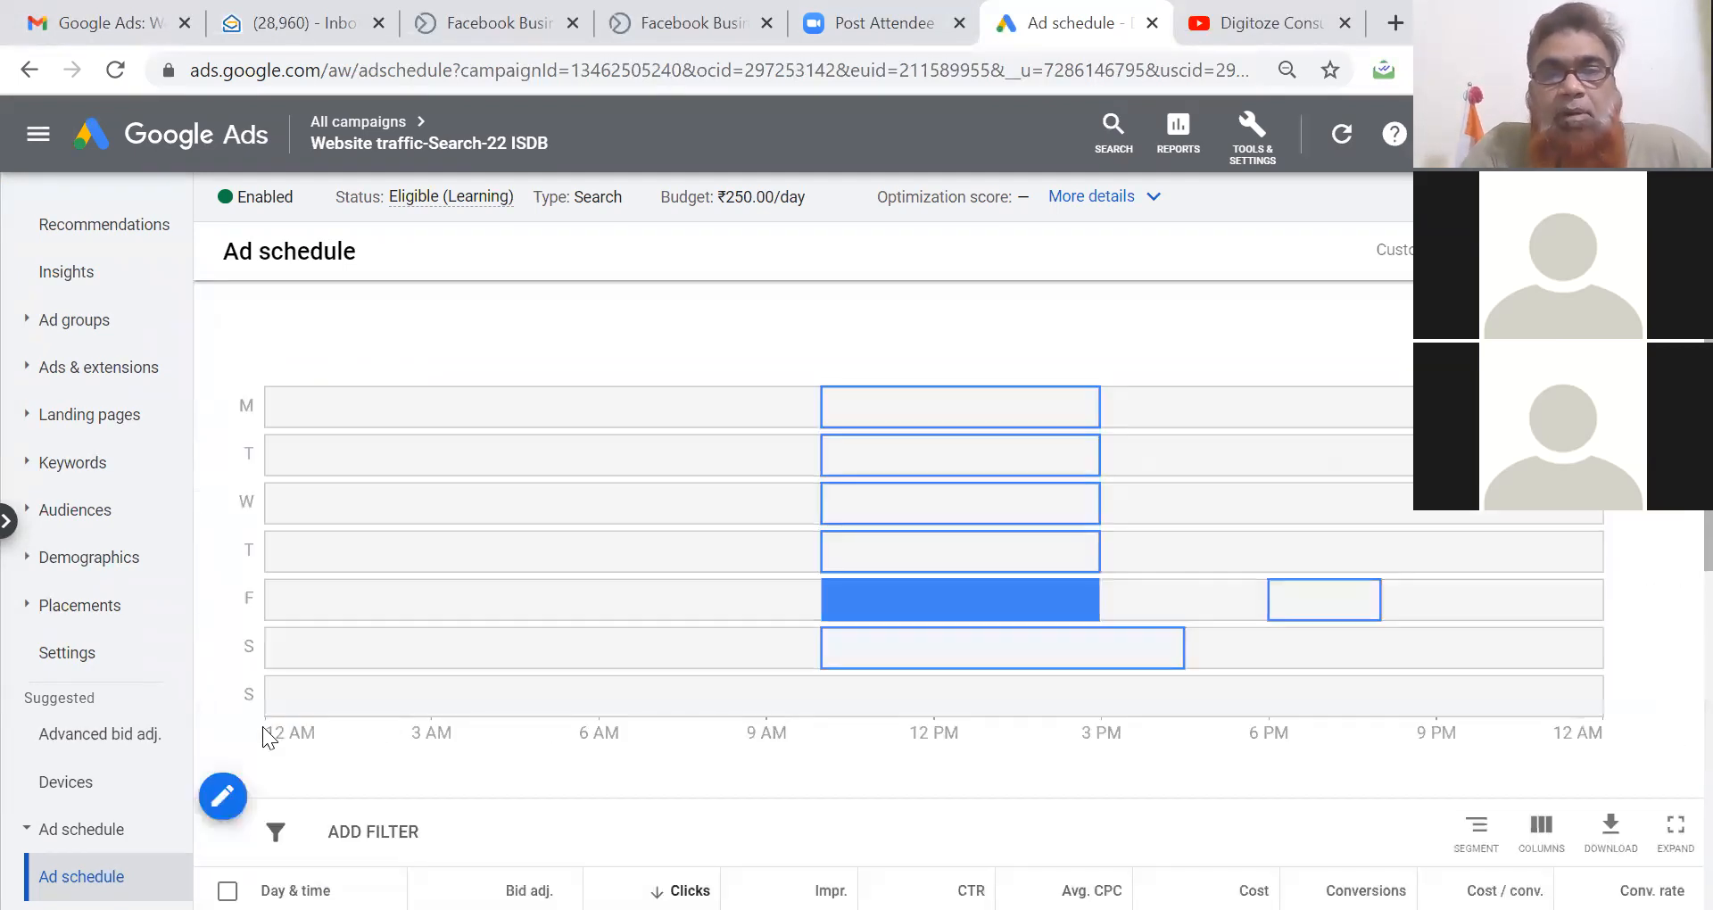
Inspect the clicks for the Friday and Saturday time slots in the ad schedule chart.
mouse_move(991, 620)
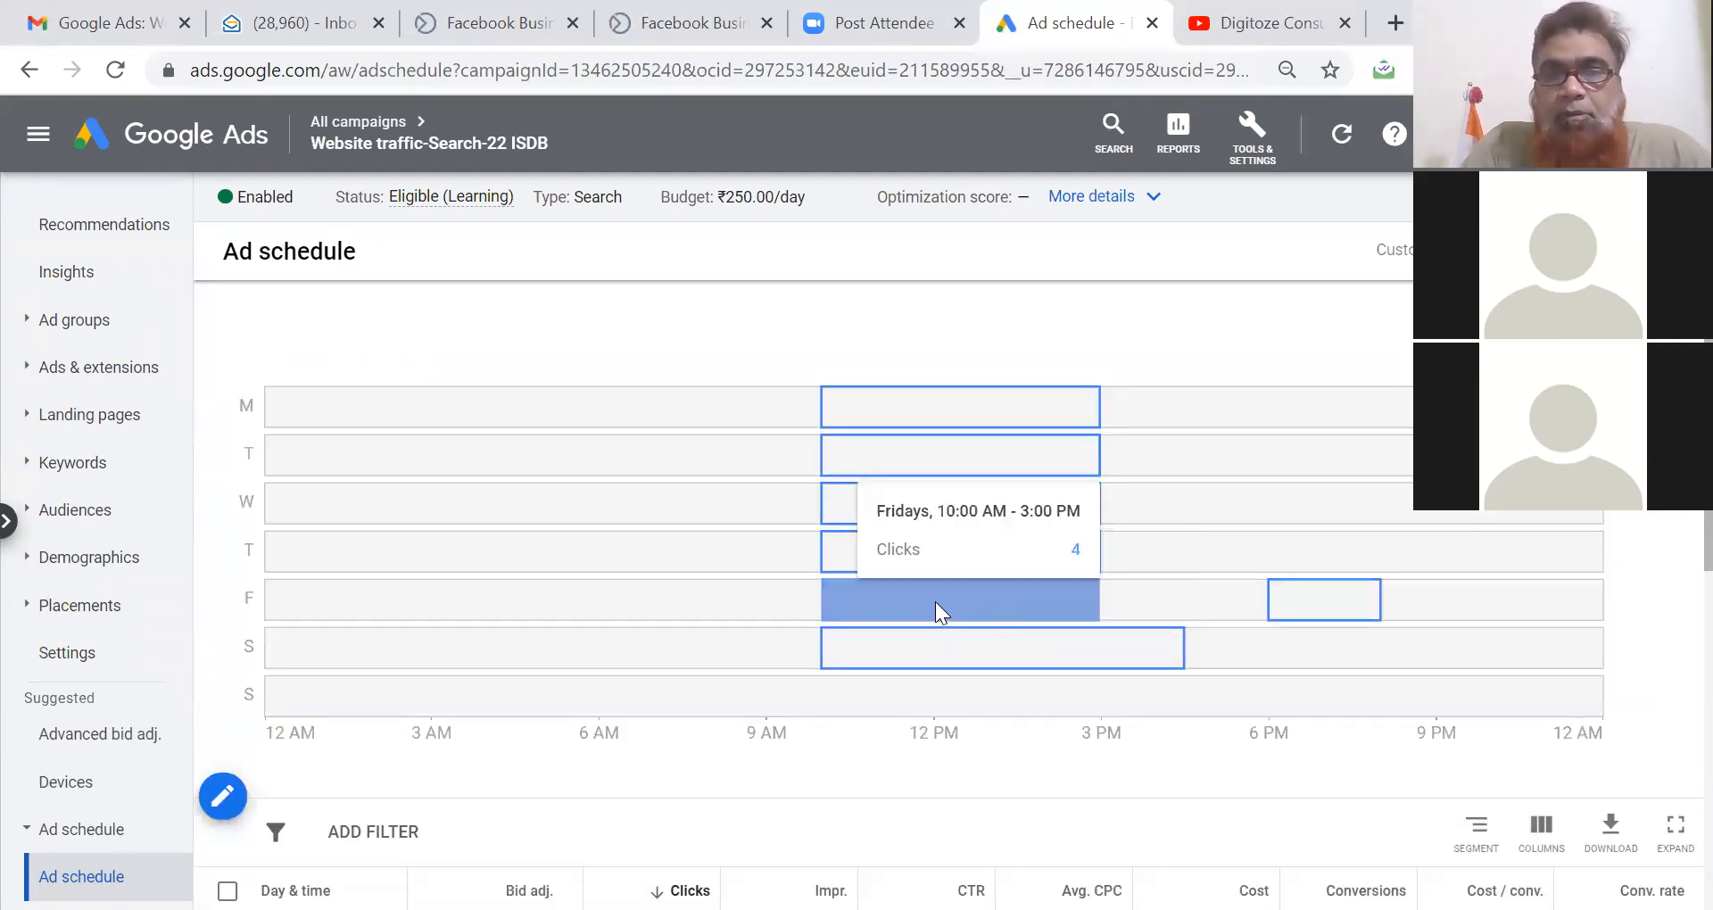
click(1064, 612)
mouse_move(1282, 612)
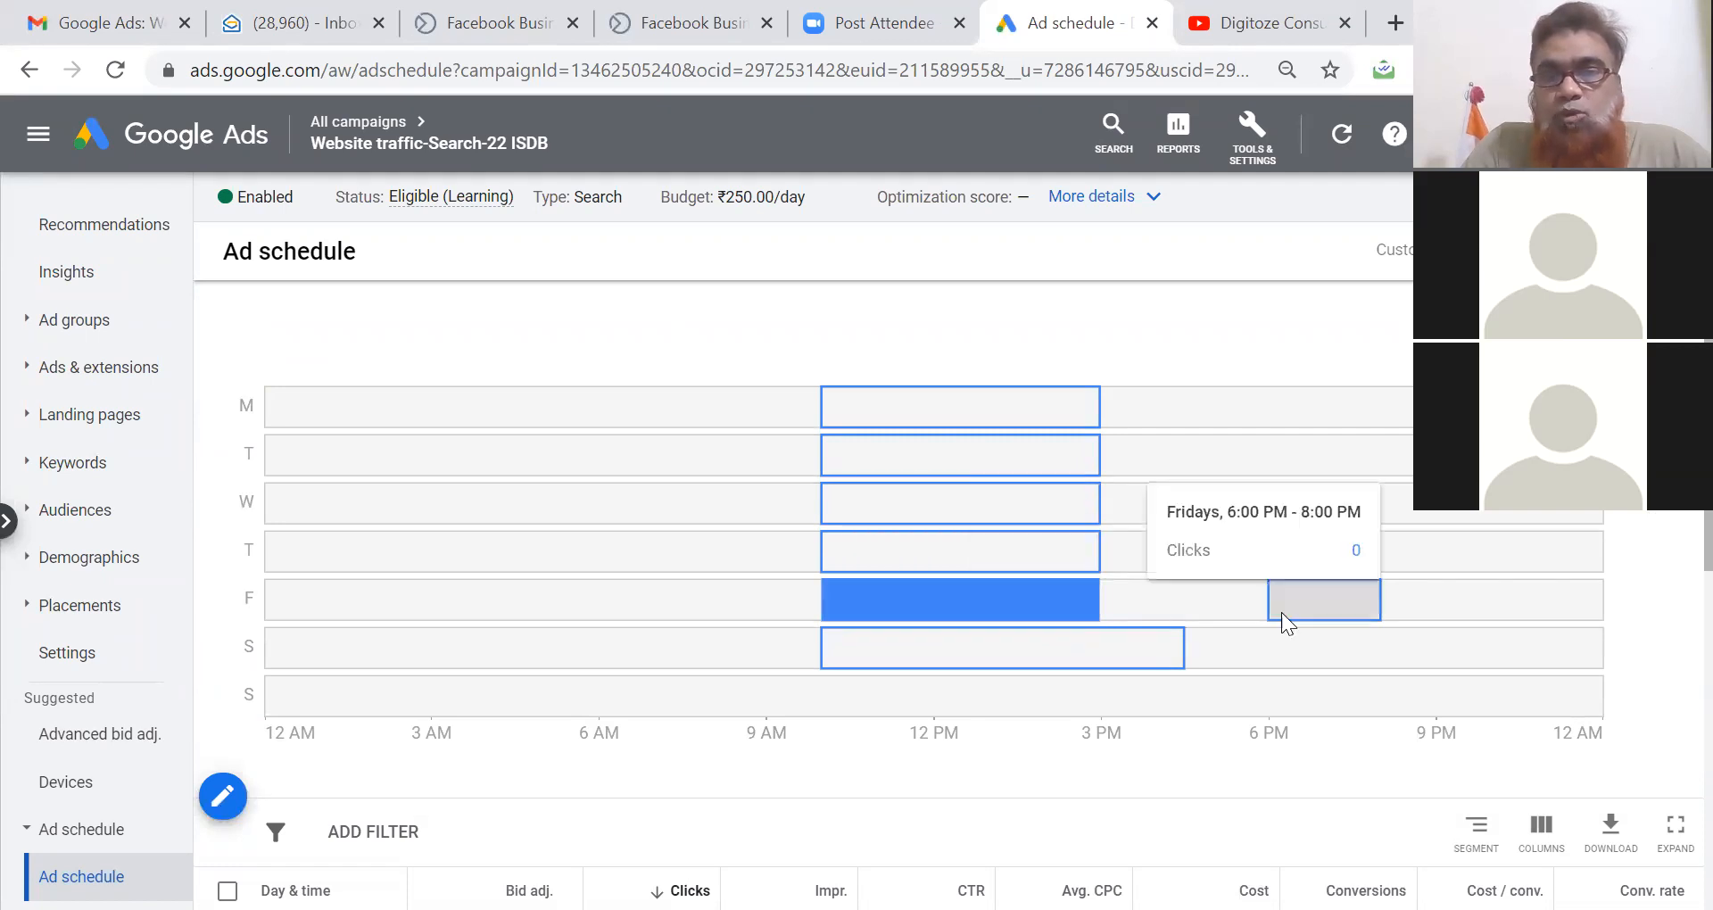
mouse_move(955, 660)
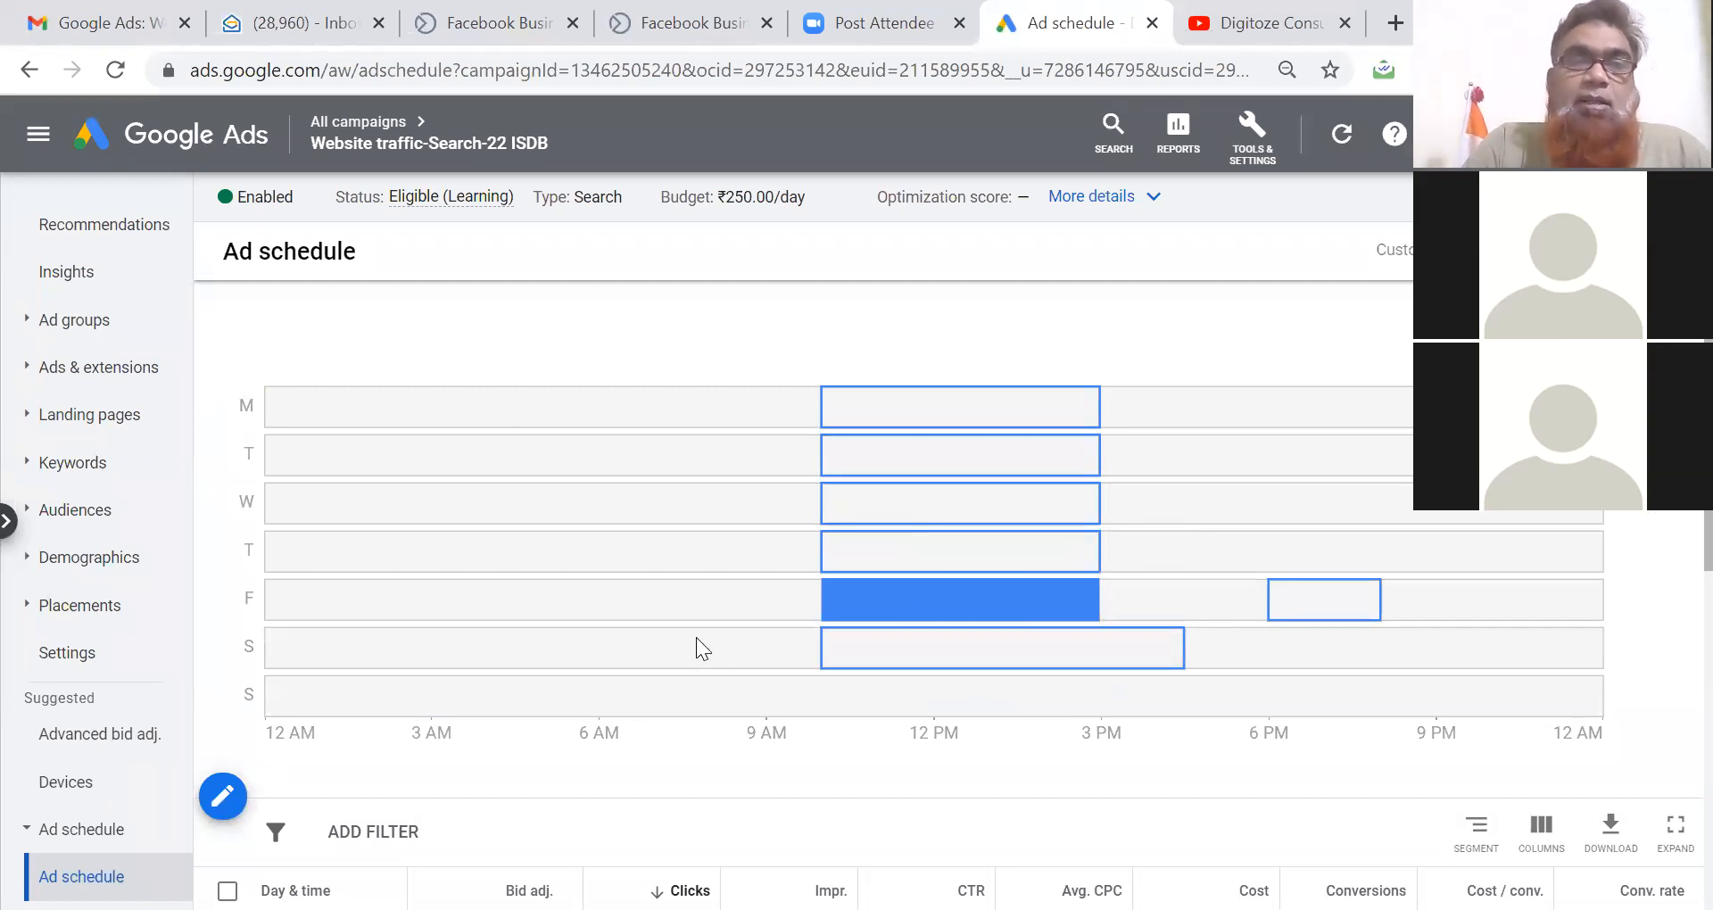
Return to all campaigns and start a new campaign with the Product and brand consideration goal.
click(379, 123)
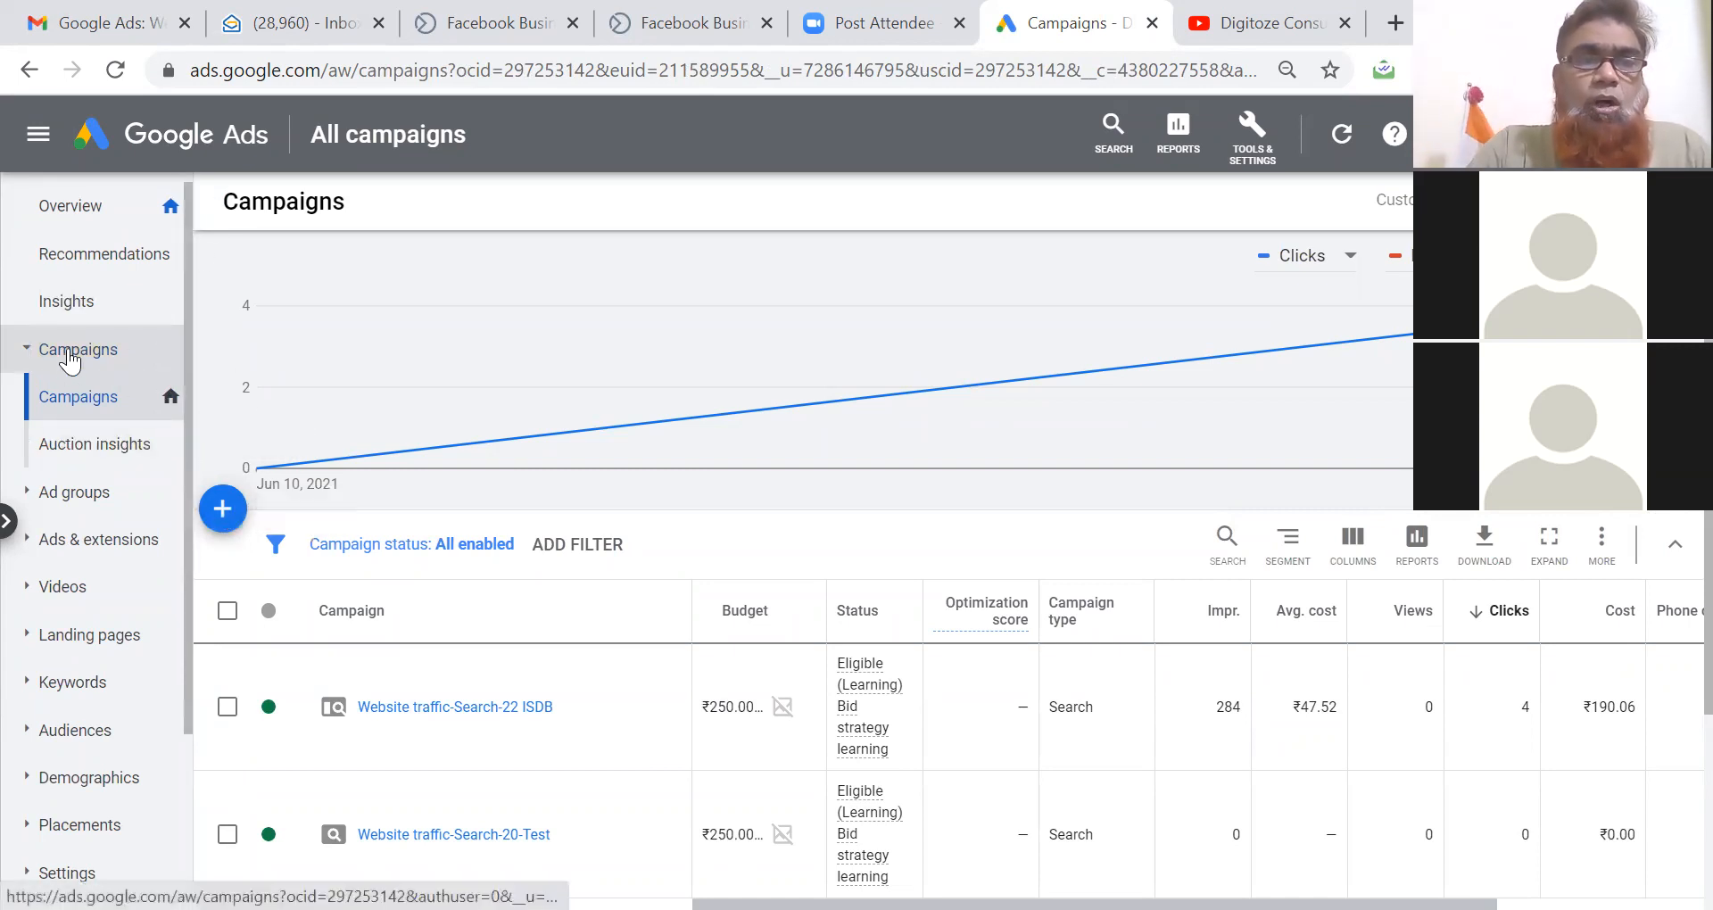
click(225, 512)
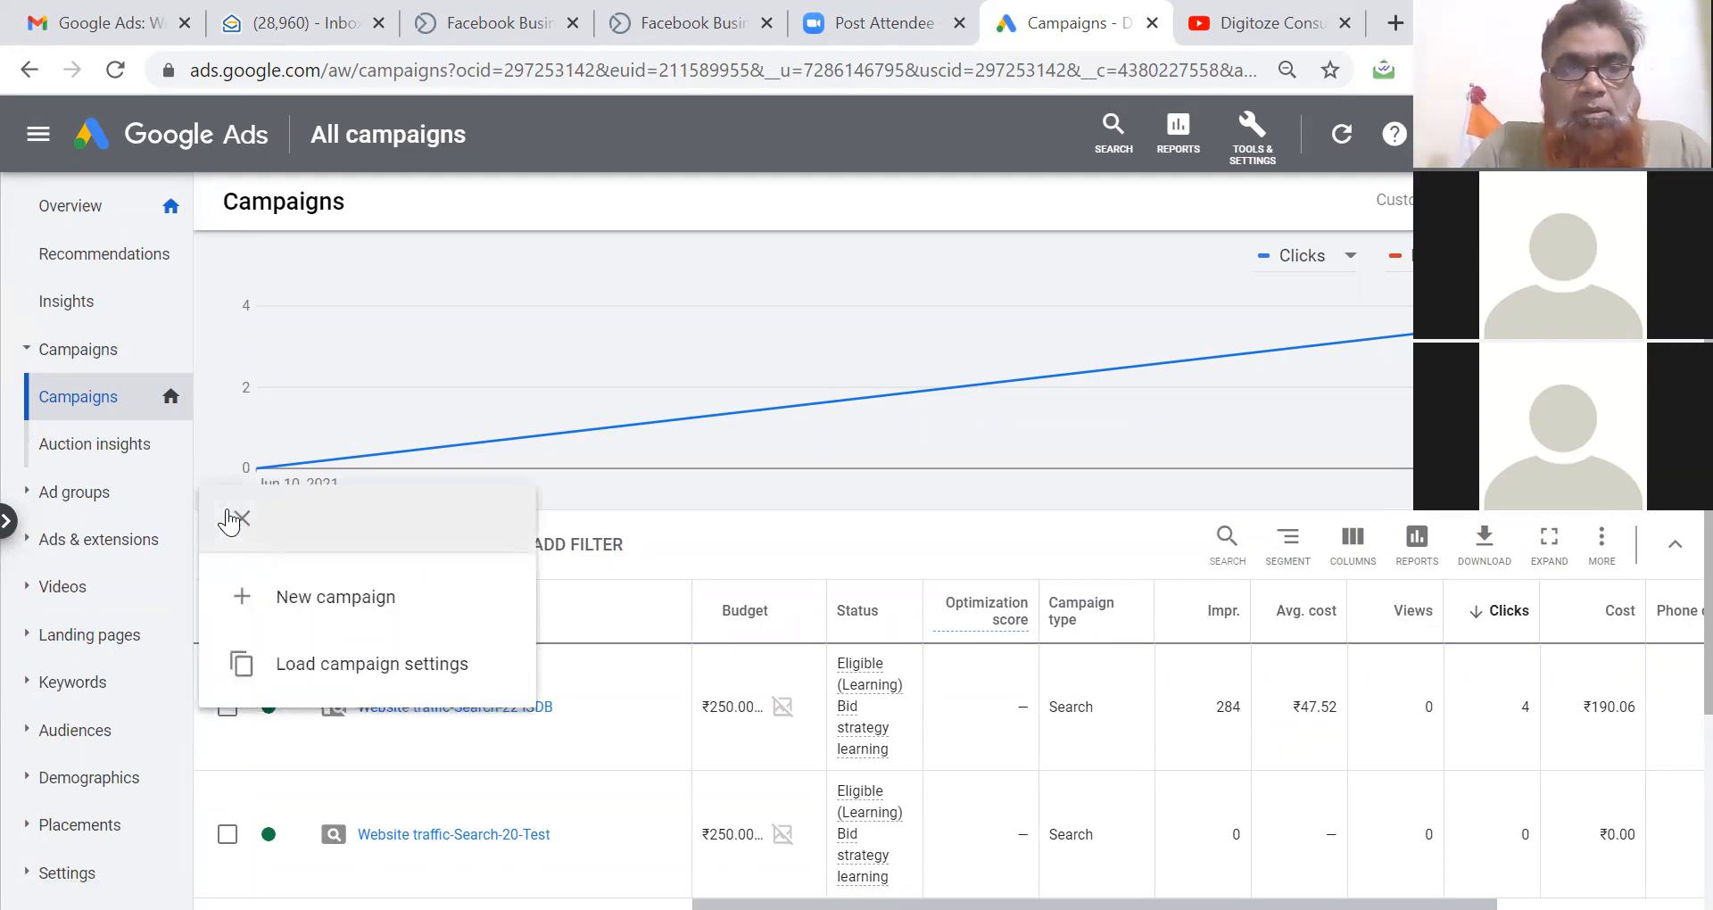
click(300, 614)
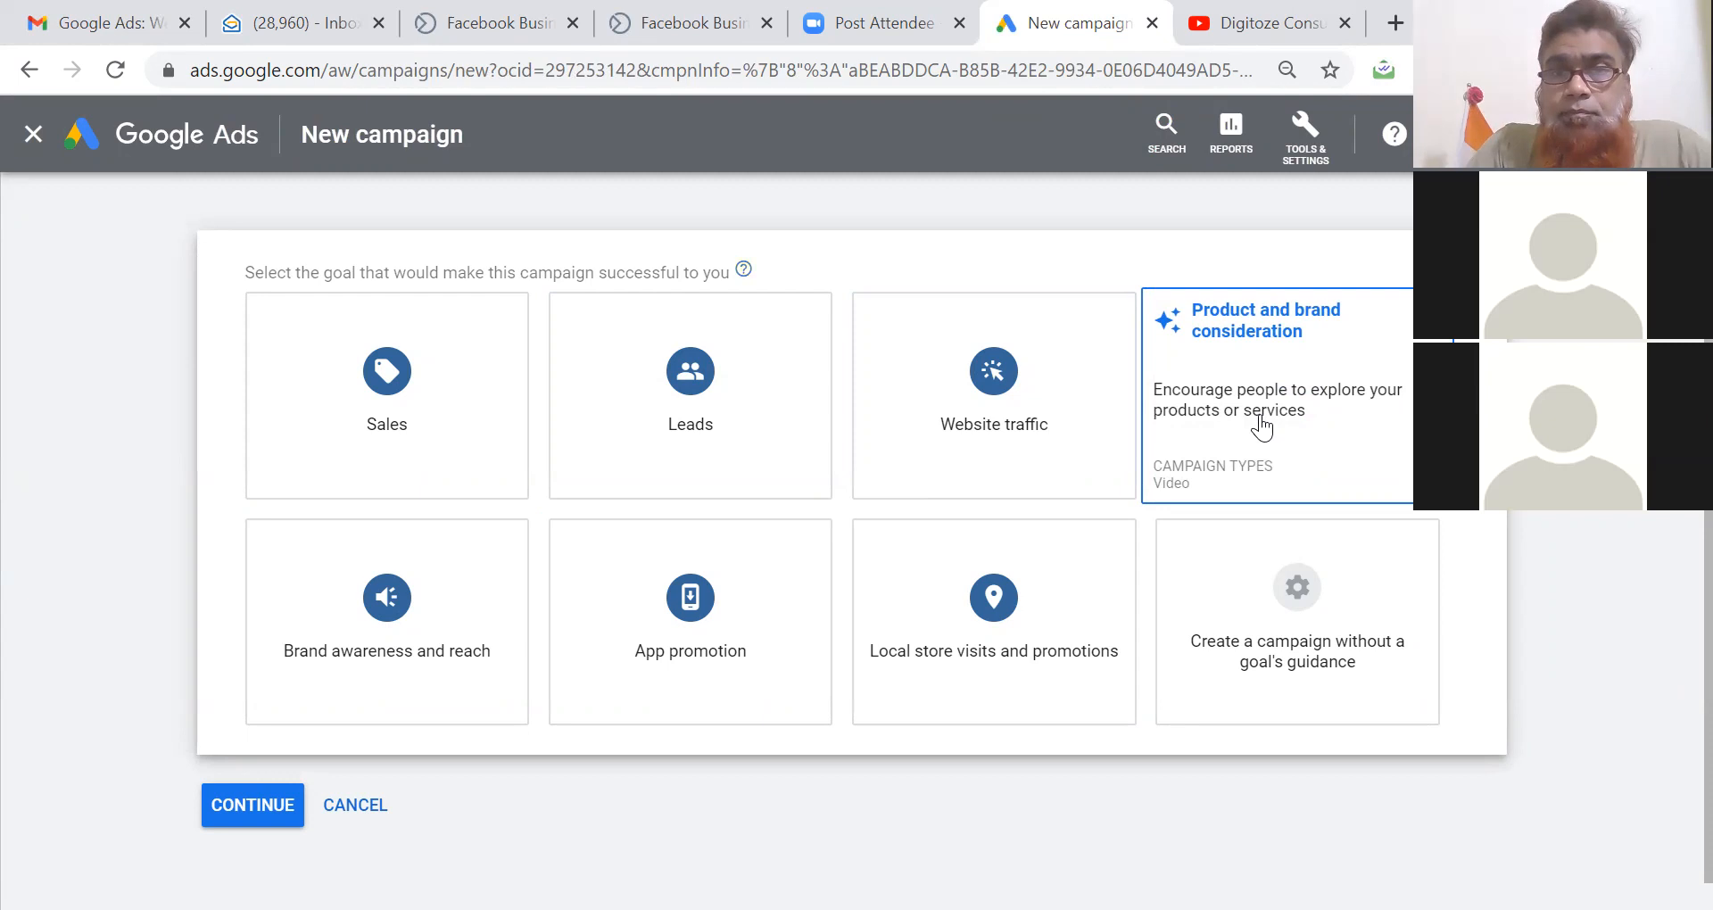
click(1262, 429)
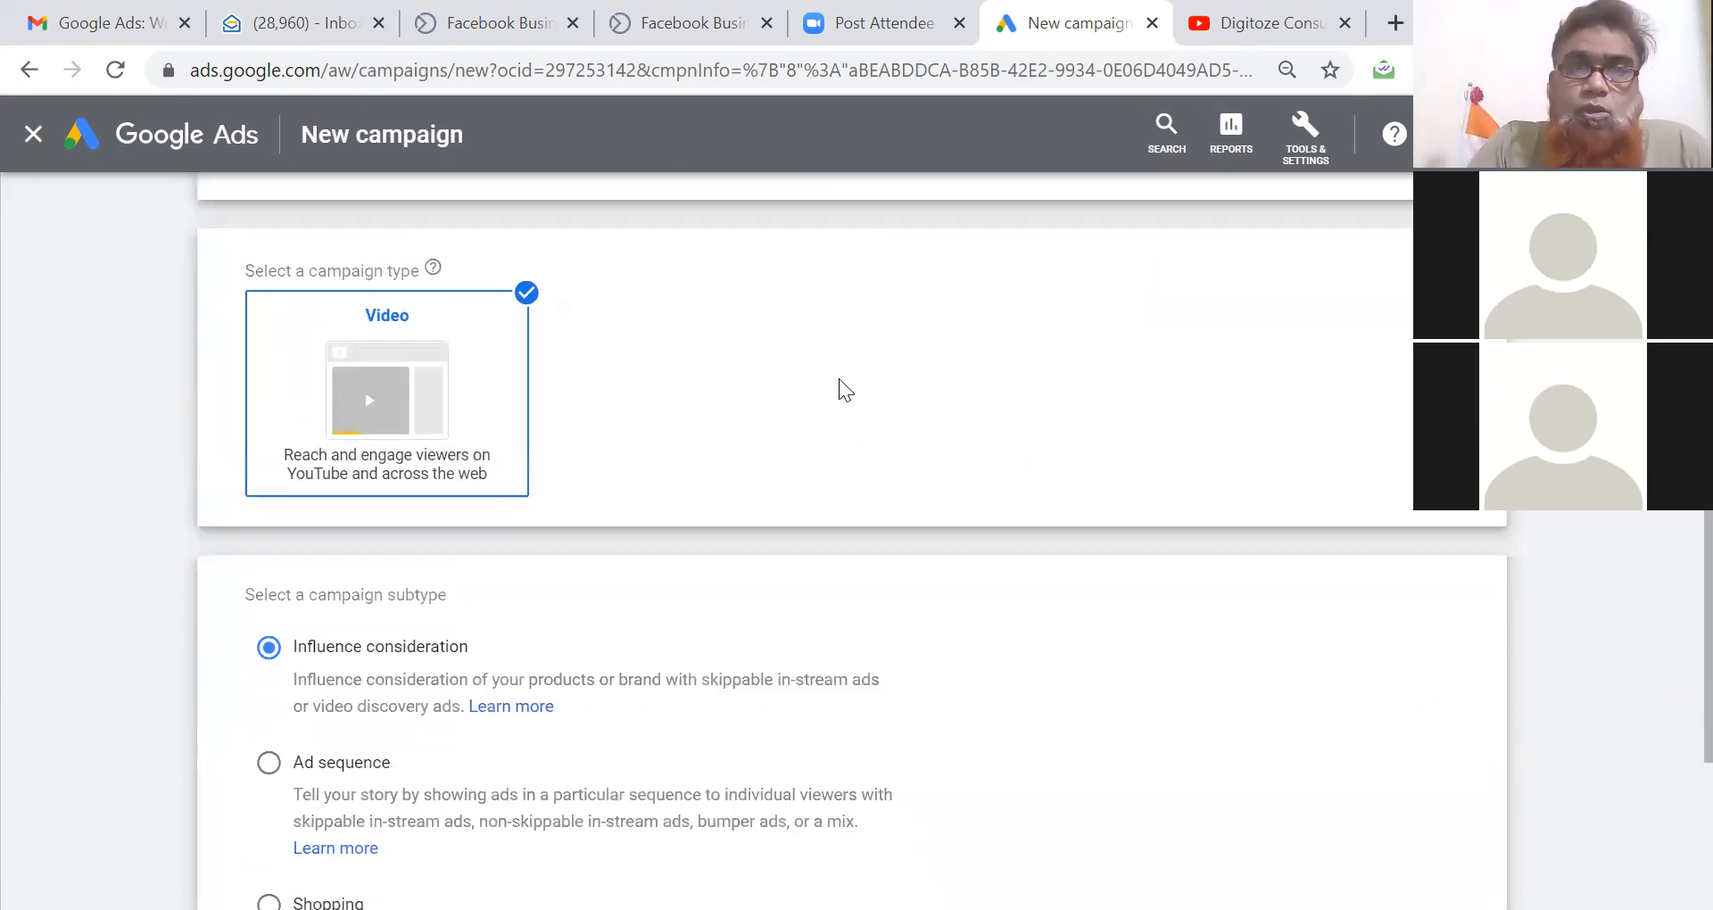
Review the campaign type and subtypes, and continue with a Video campaign using the Influence consideration subtype.
scroll(839, 379, up, 5)
scroll(838, 379, up, 1)
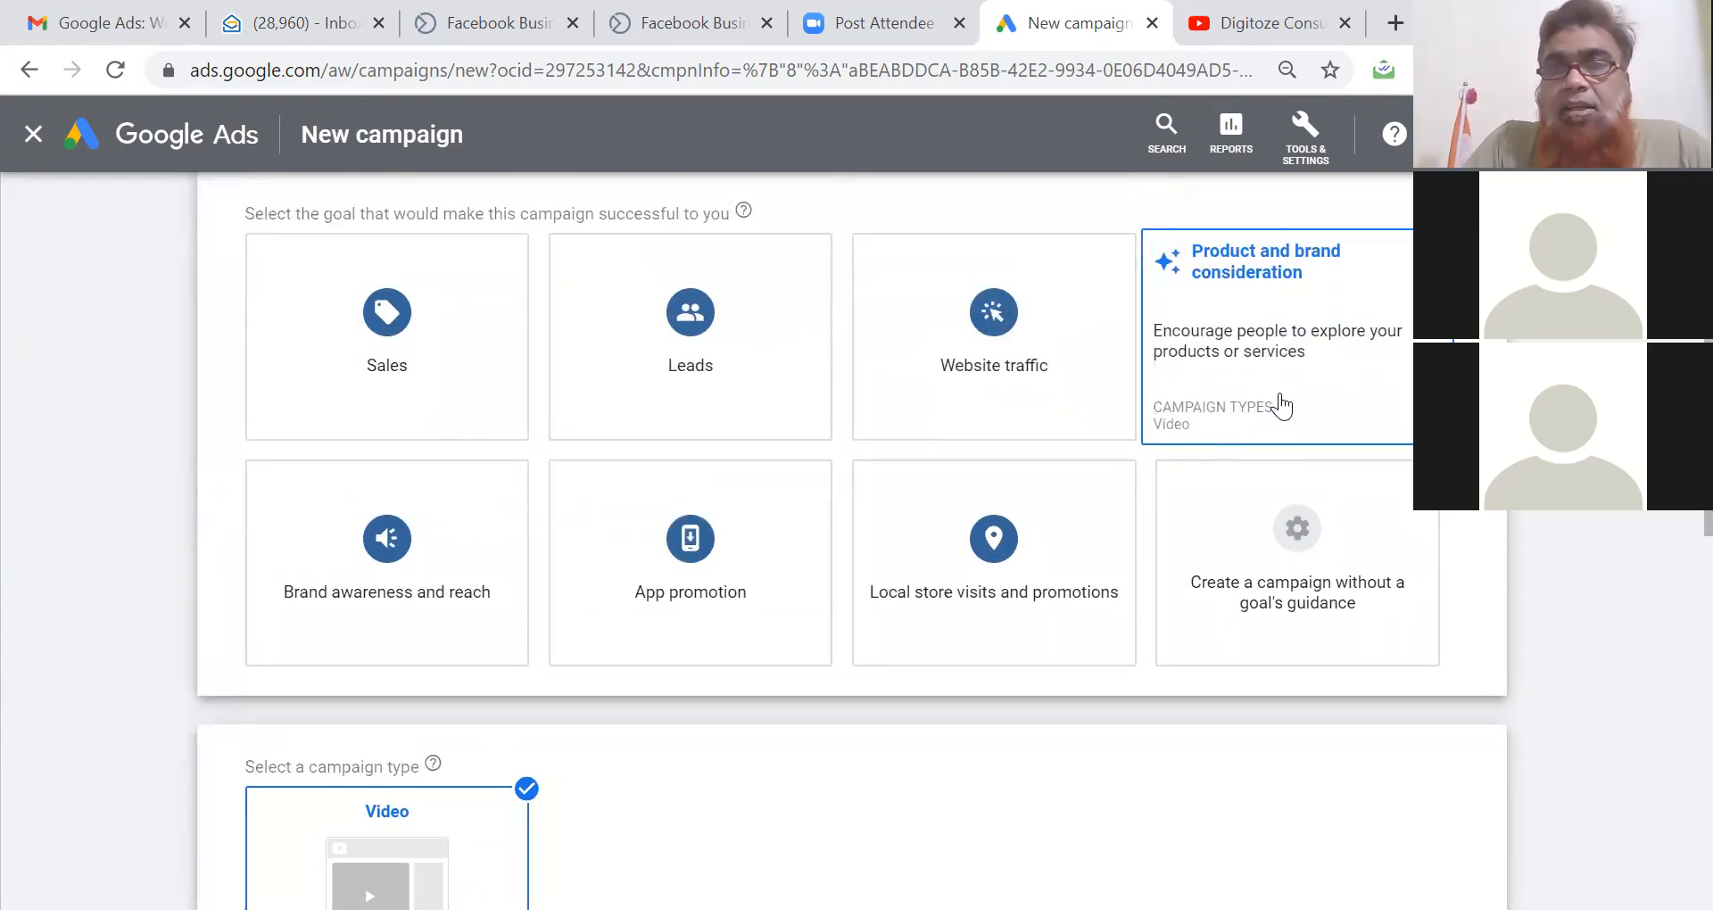
scroll(804, 799, down, 4)
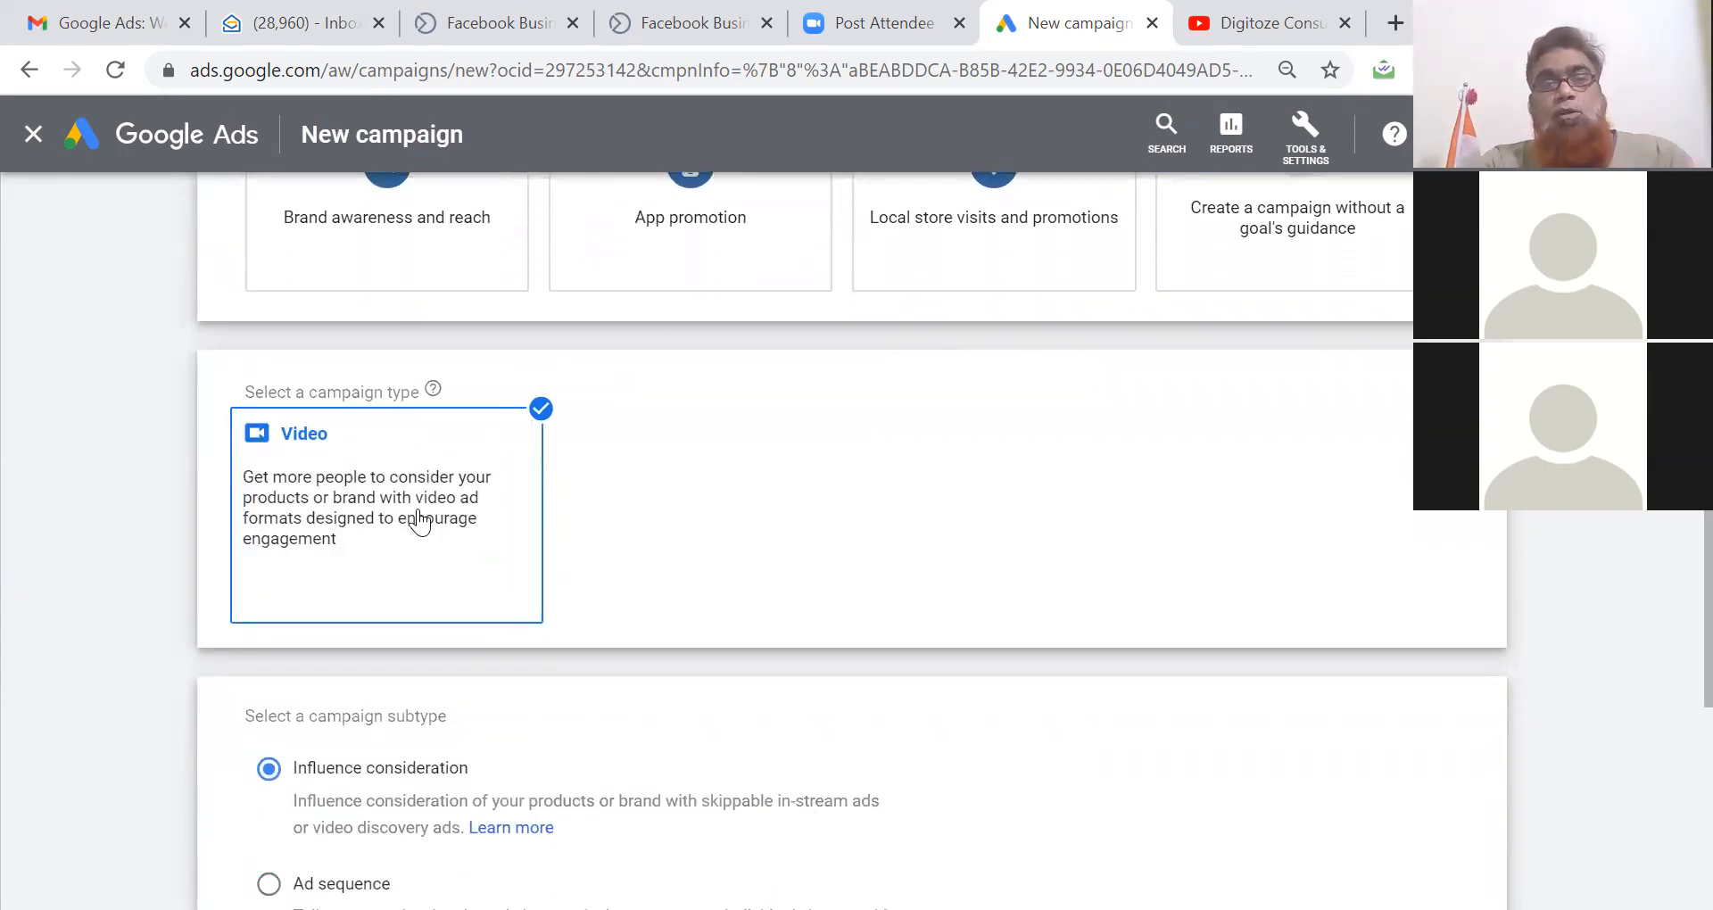
scroll(897, 607, down, 4)
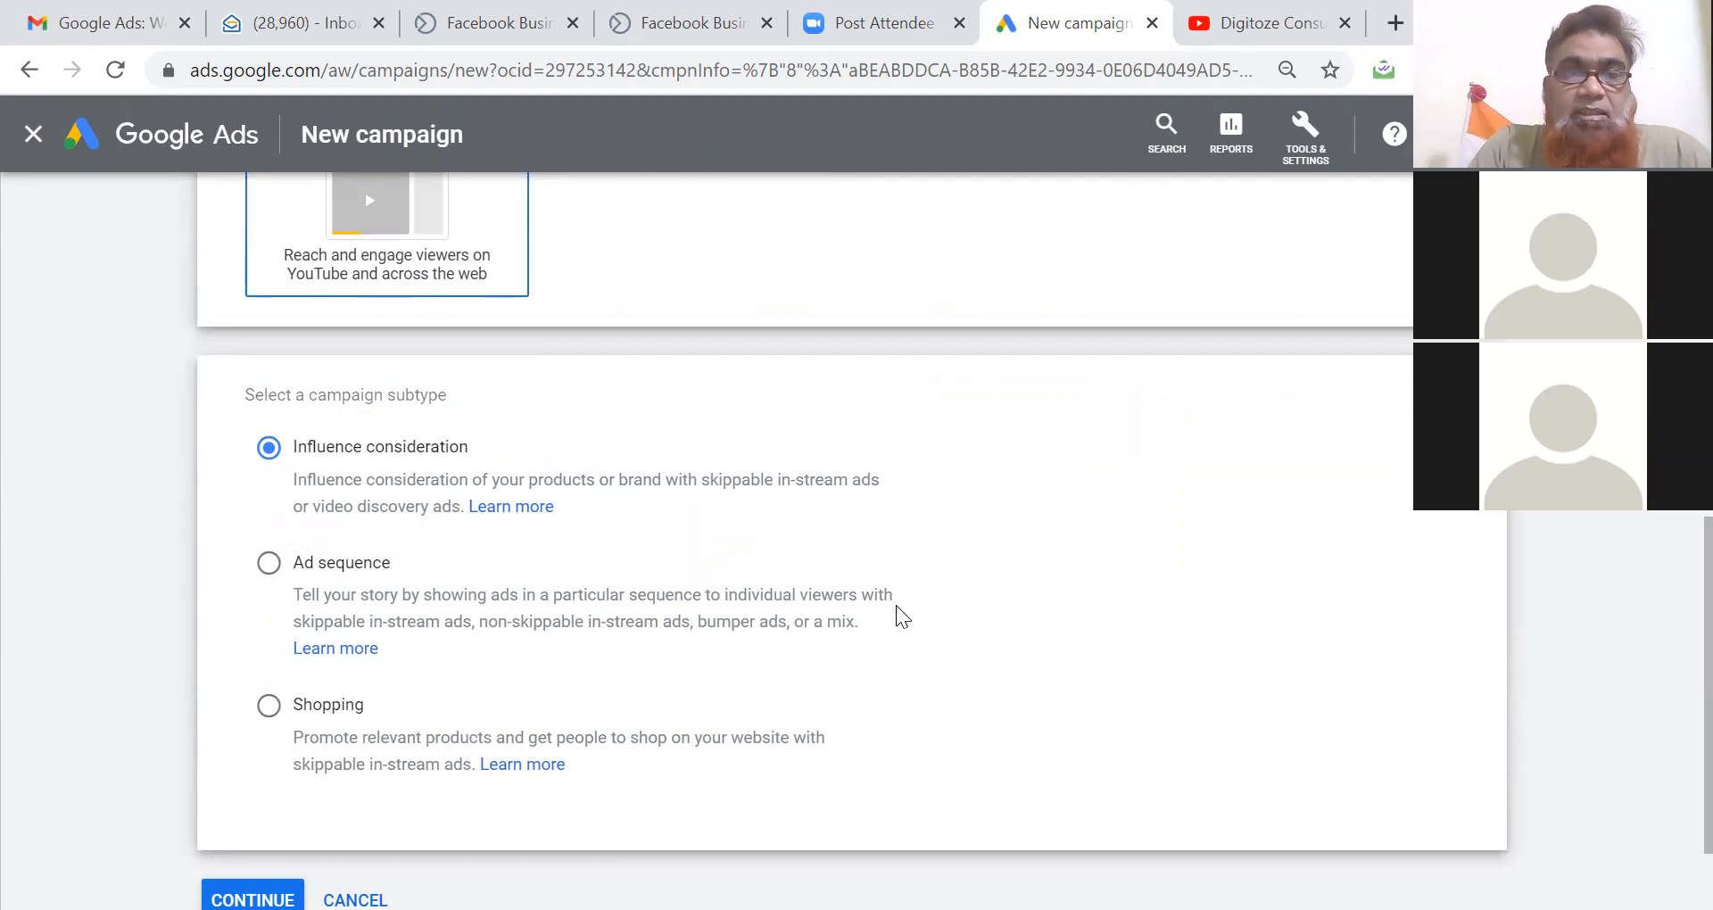
scroll(897, 607, down, 1)
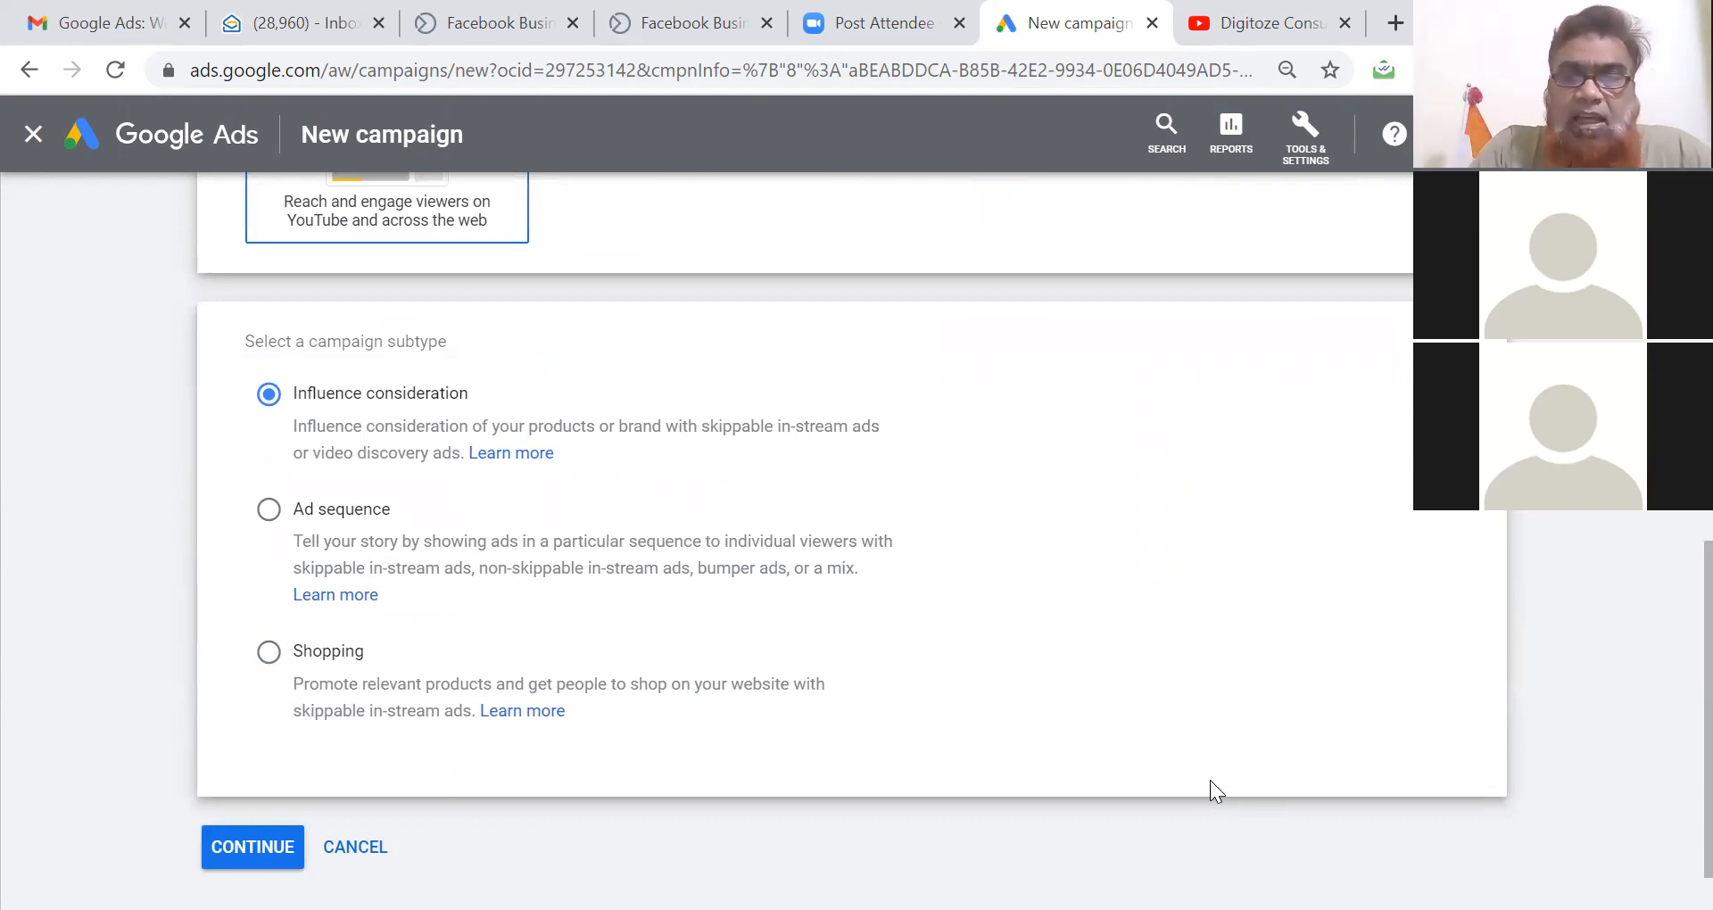
scroll(1211, 782, down, 1)
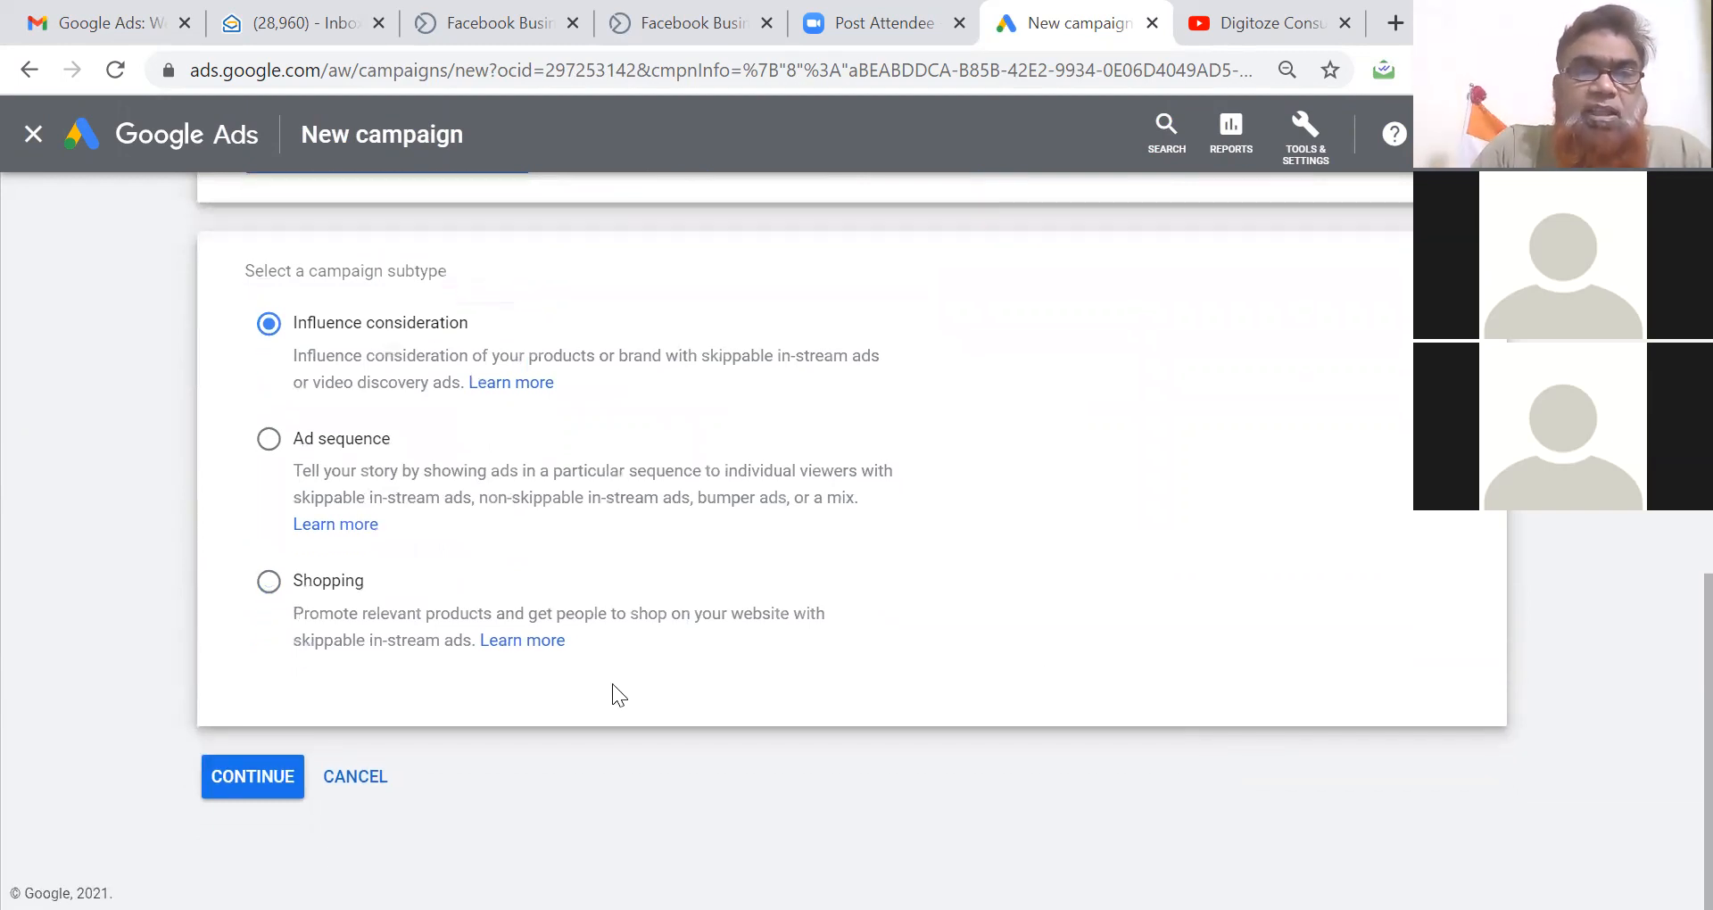
click(249, 774)
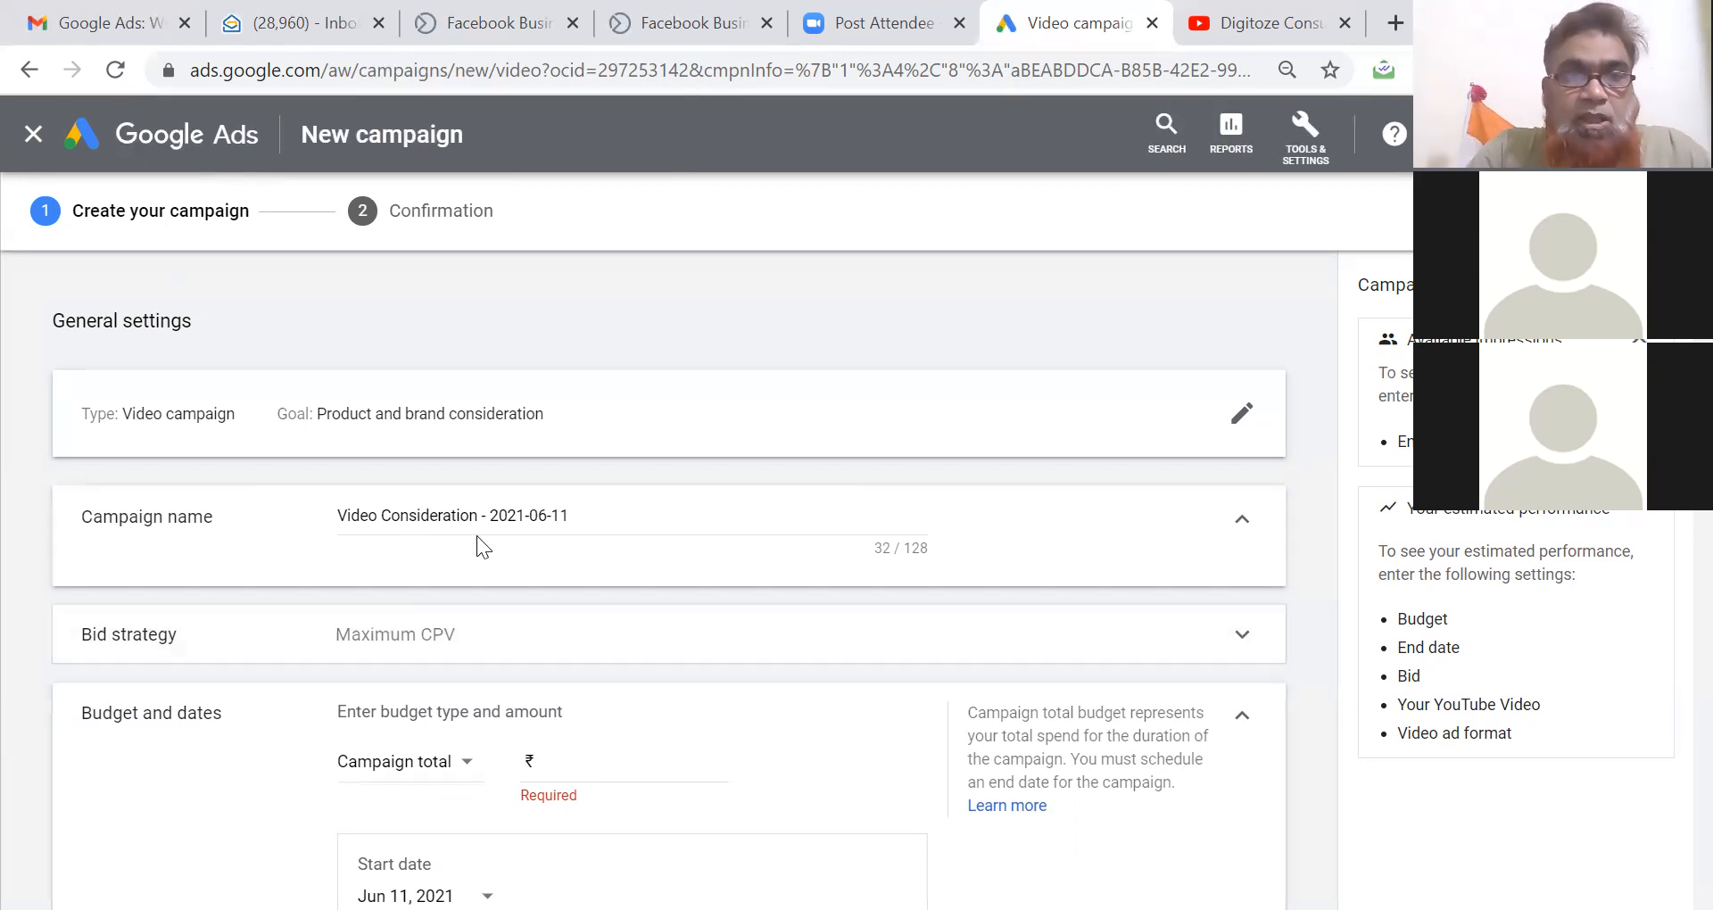
Append "- Test Campaign" to the campaign name so it reads "Video Consideration - 2021-06-11 - Test Campaign".
click(601, 516)
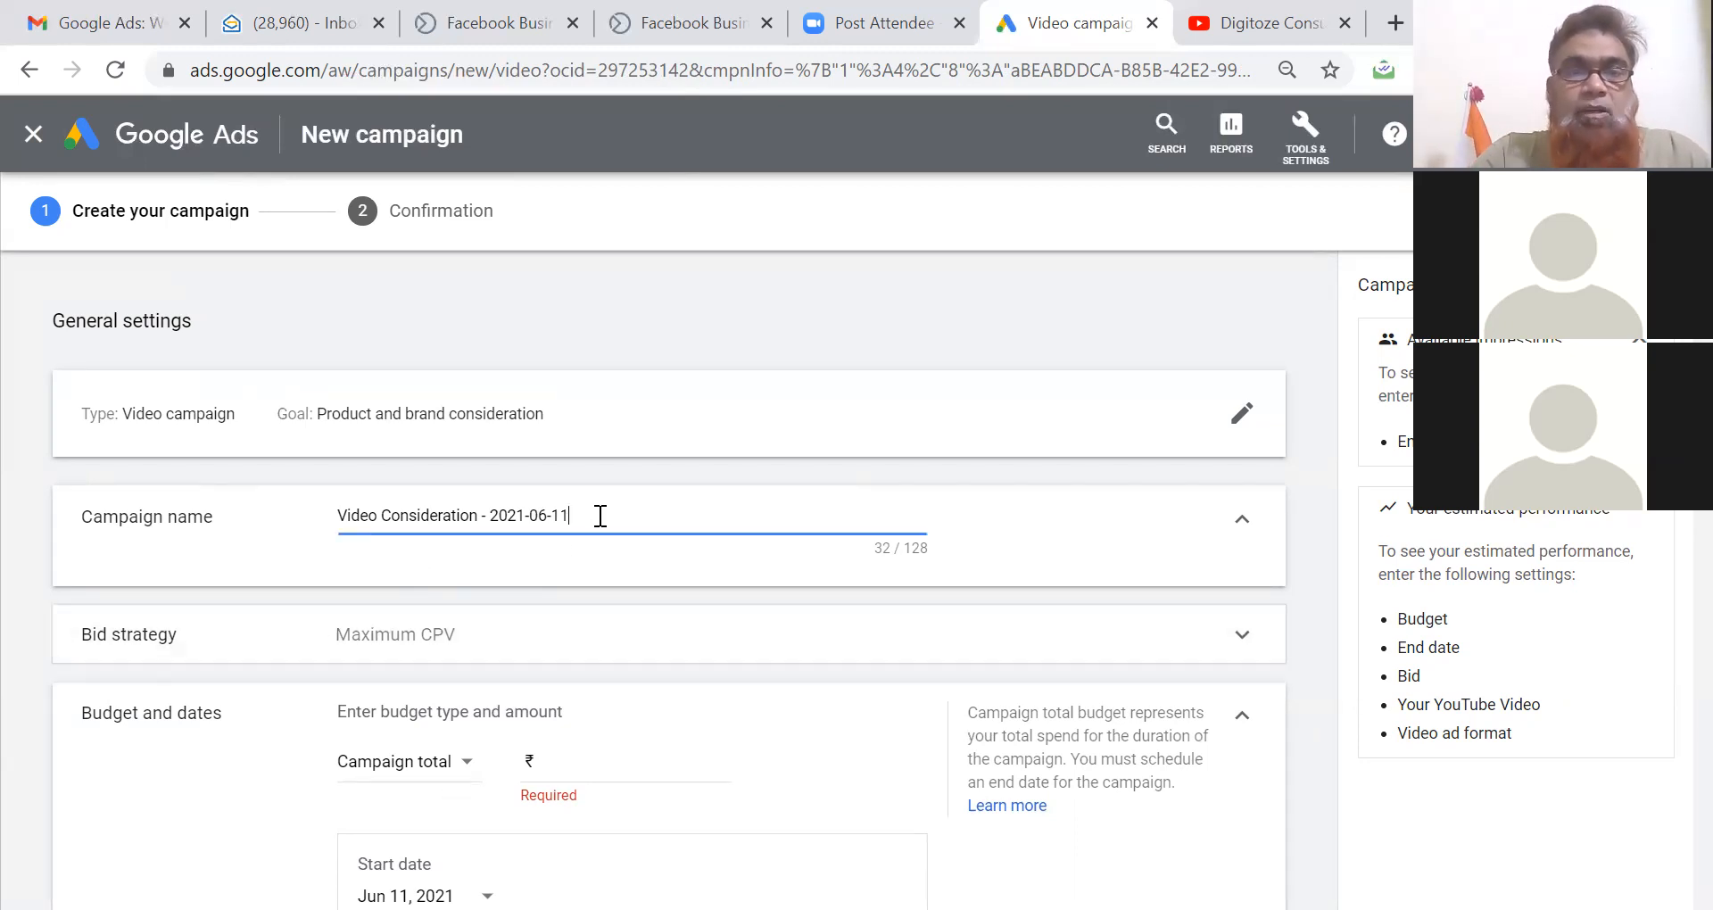
text(- Te)
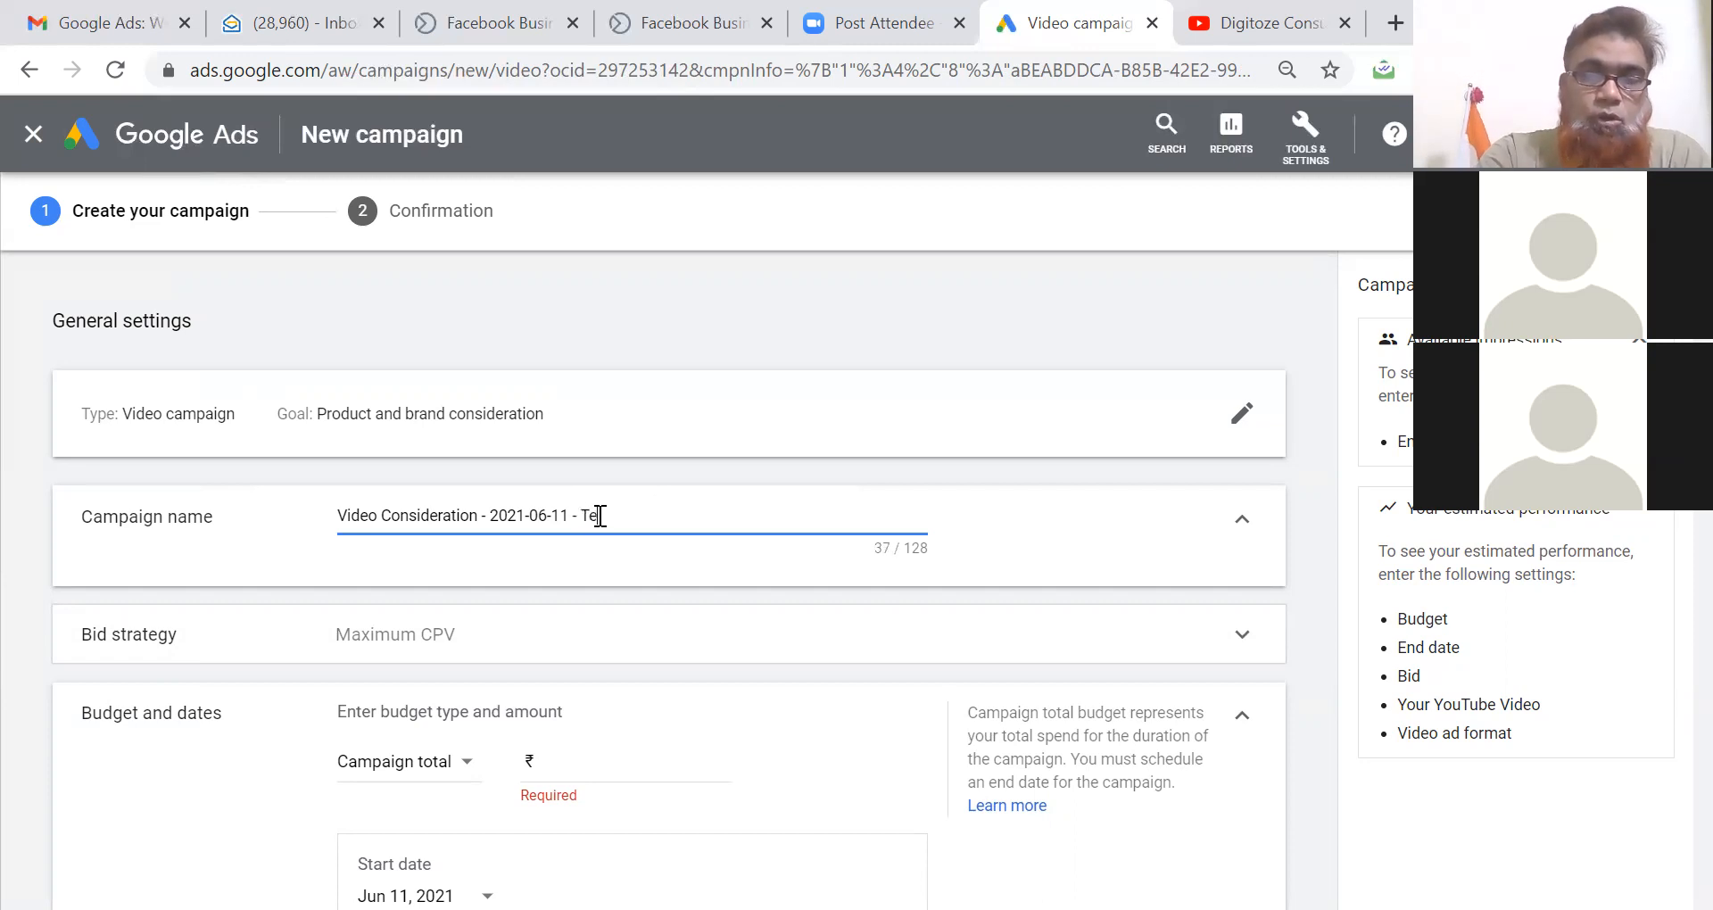
text(st Campaign)
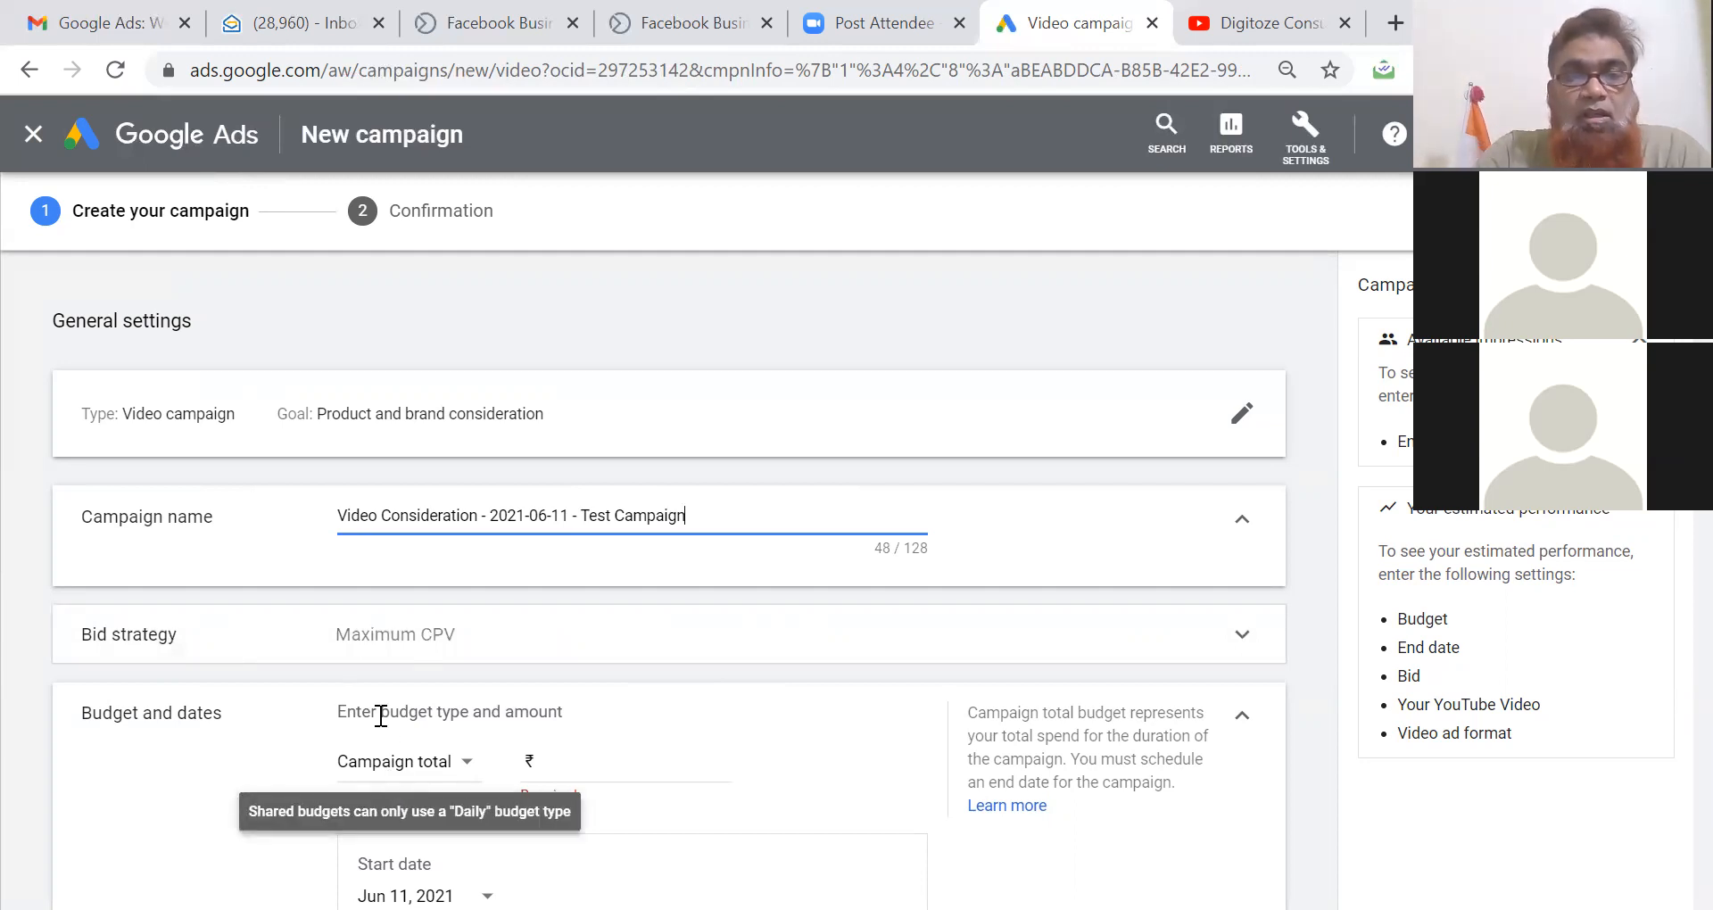
Set the campaign total budget to ₹500 and the end date to Jun 12, 2021.
click(565, 764)
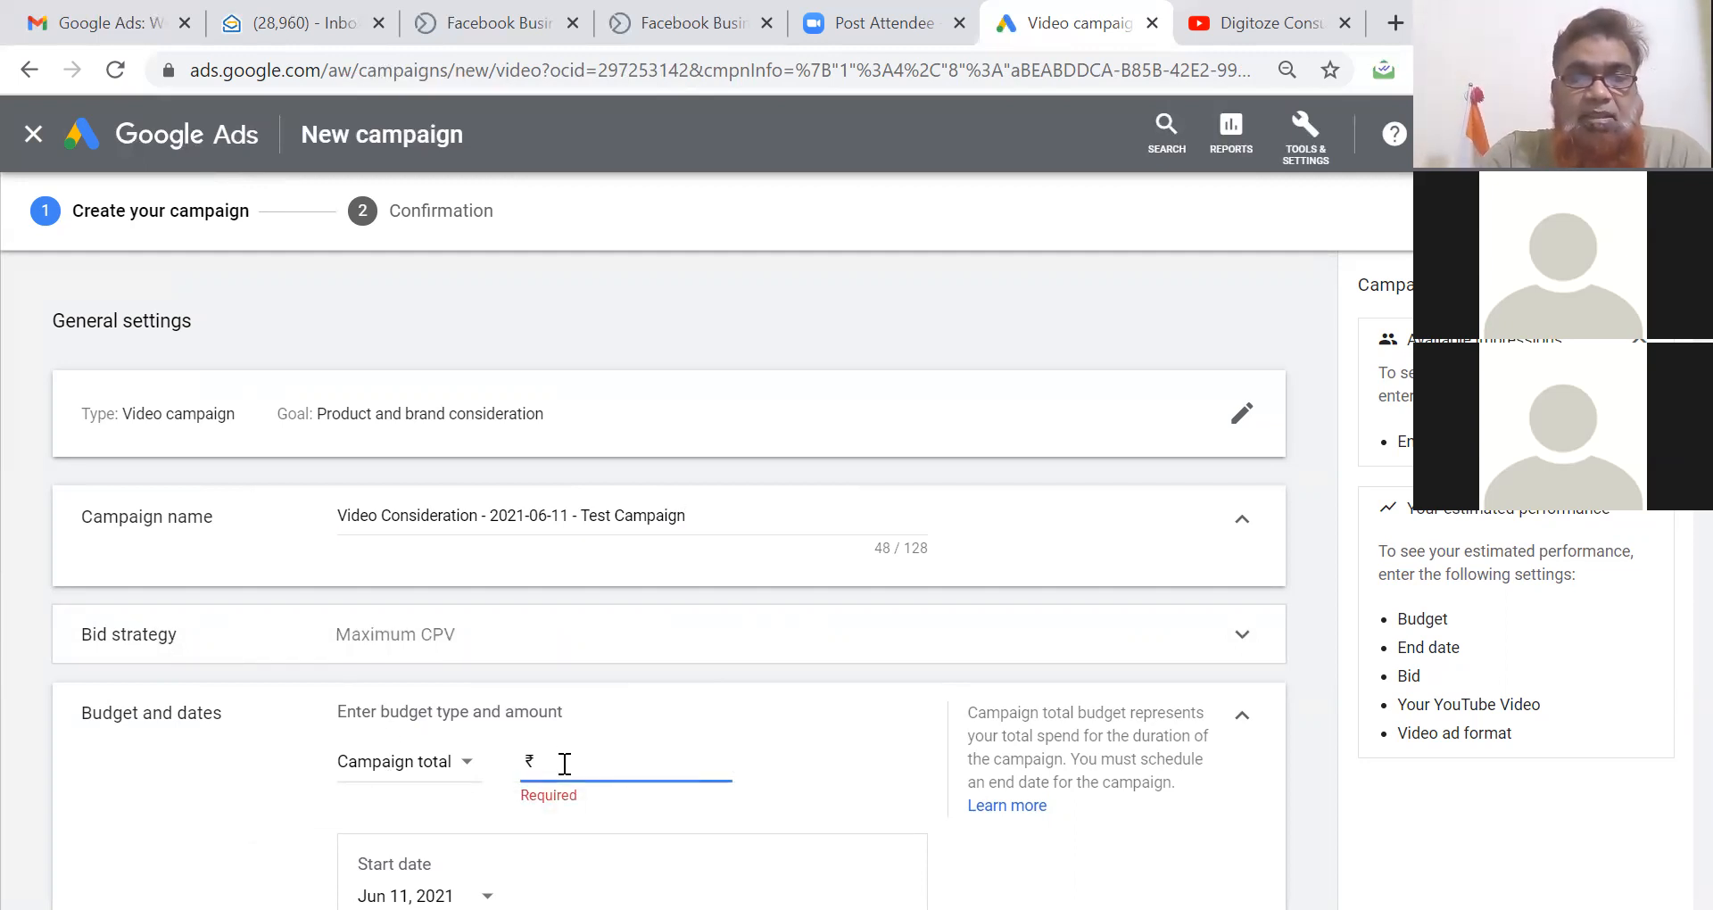
text(500)
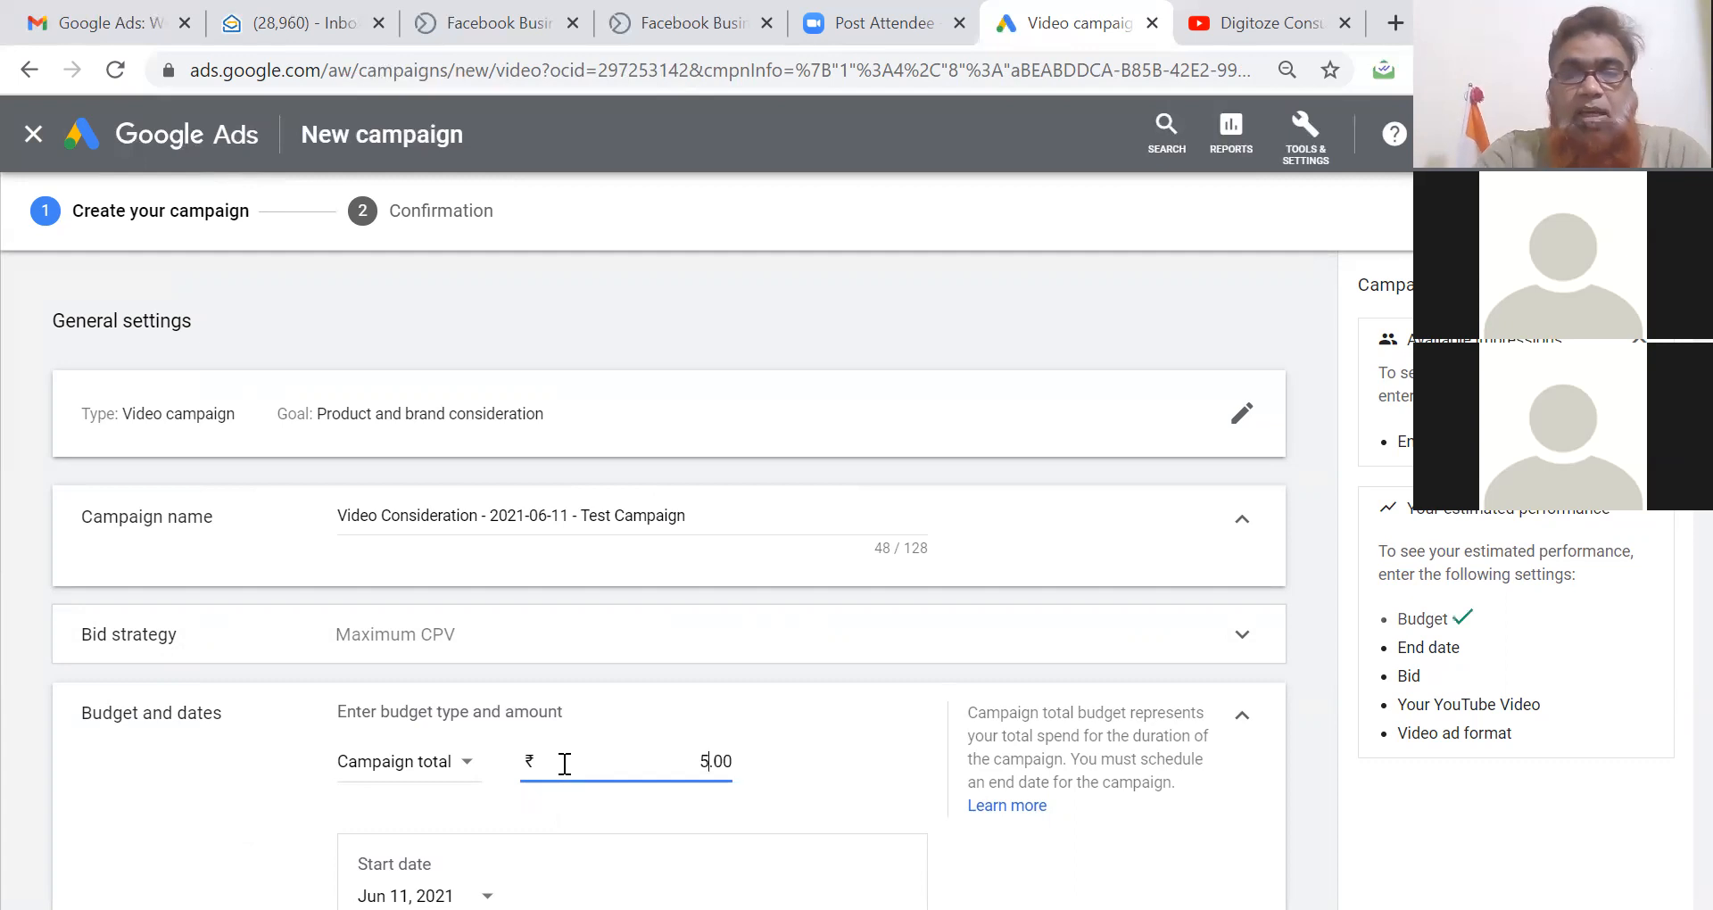
click(930, 816)
scroll(930, 816, down, 3)
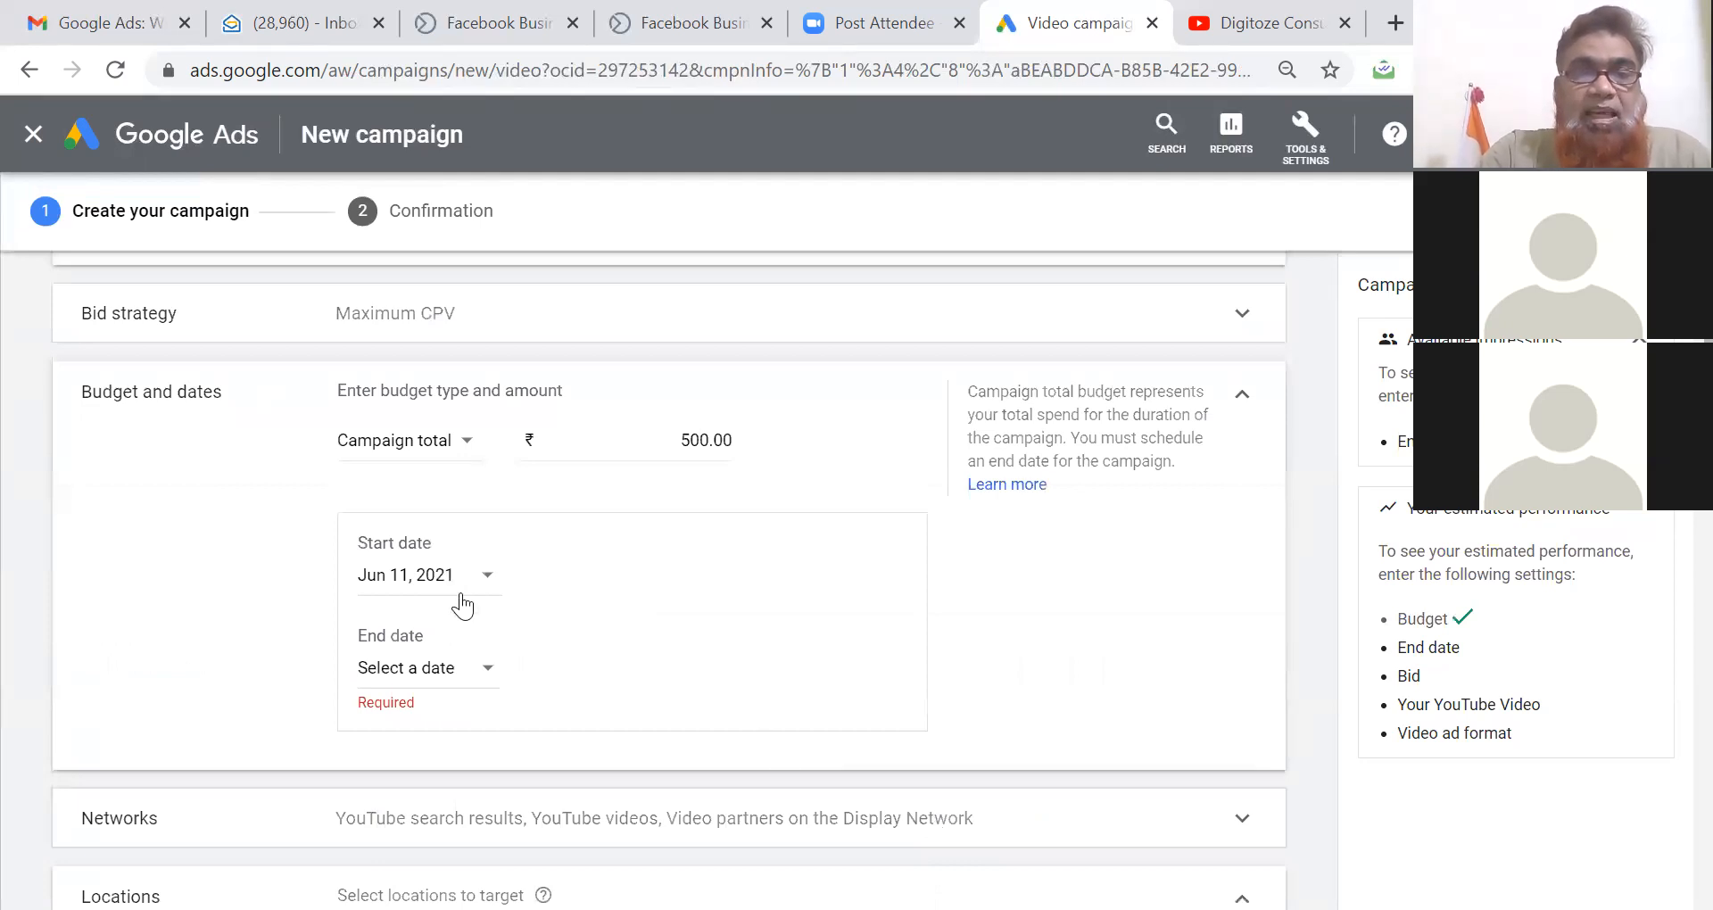
click(488, 669)
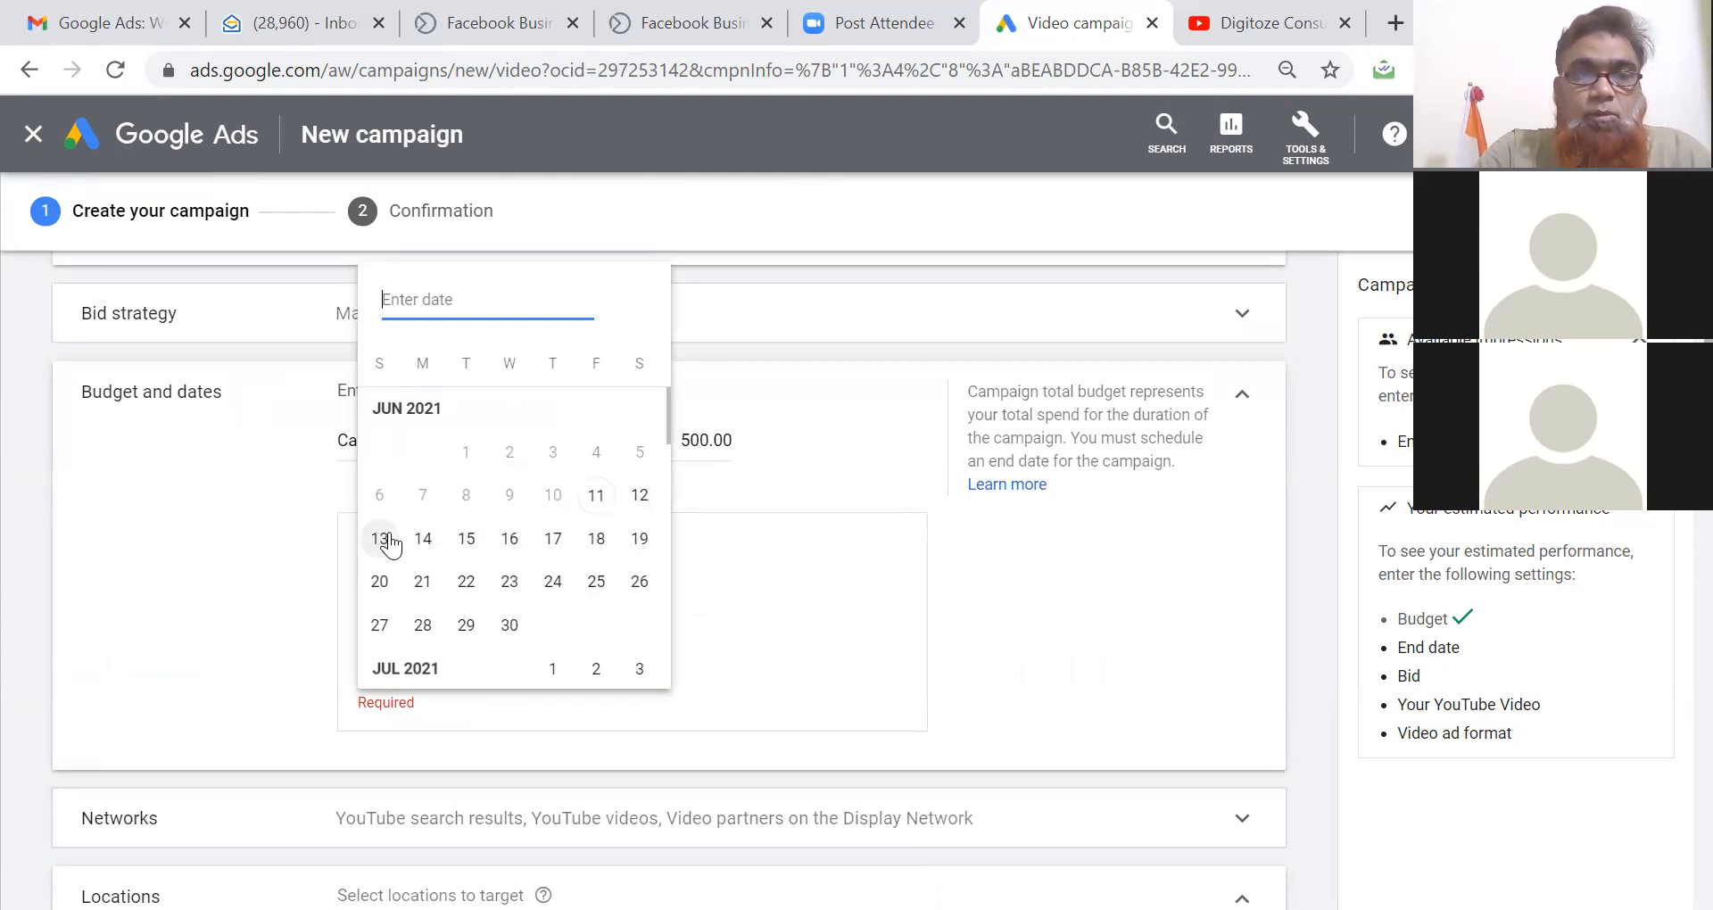
click(656, 495)
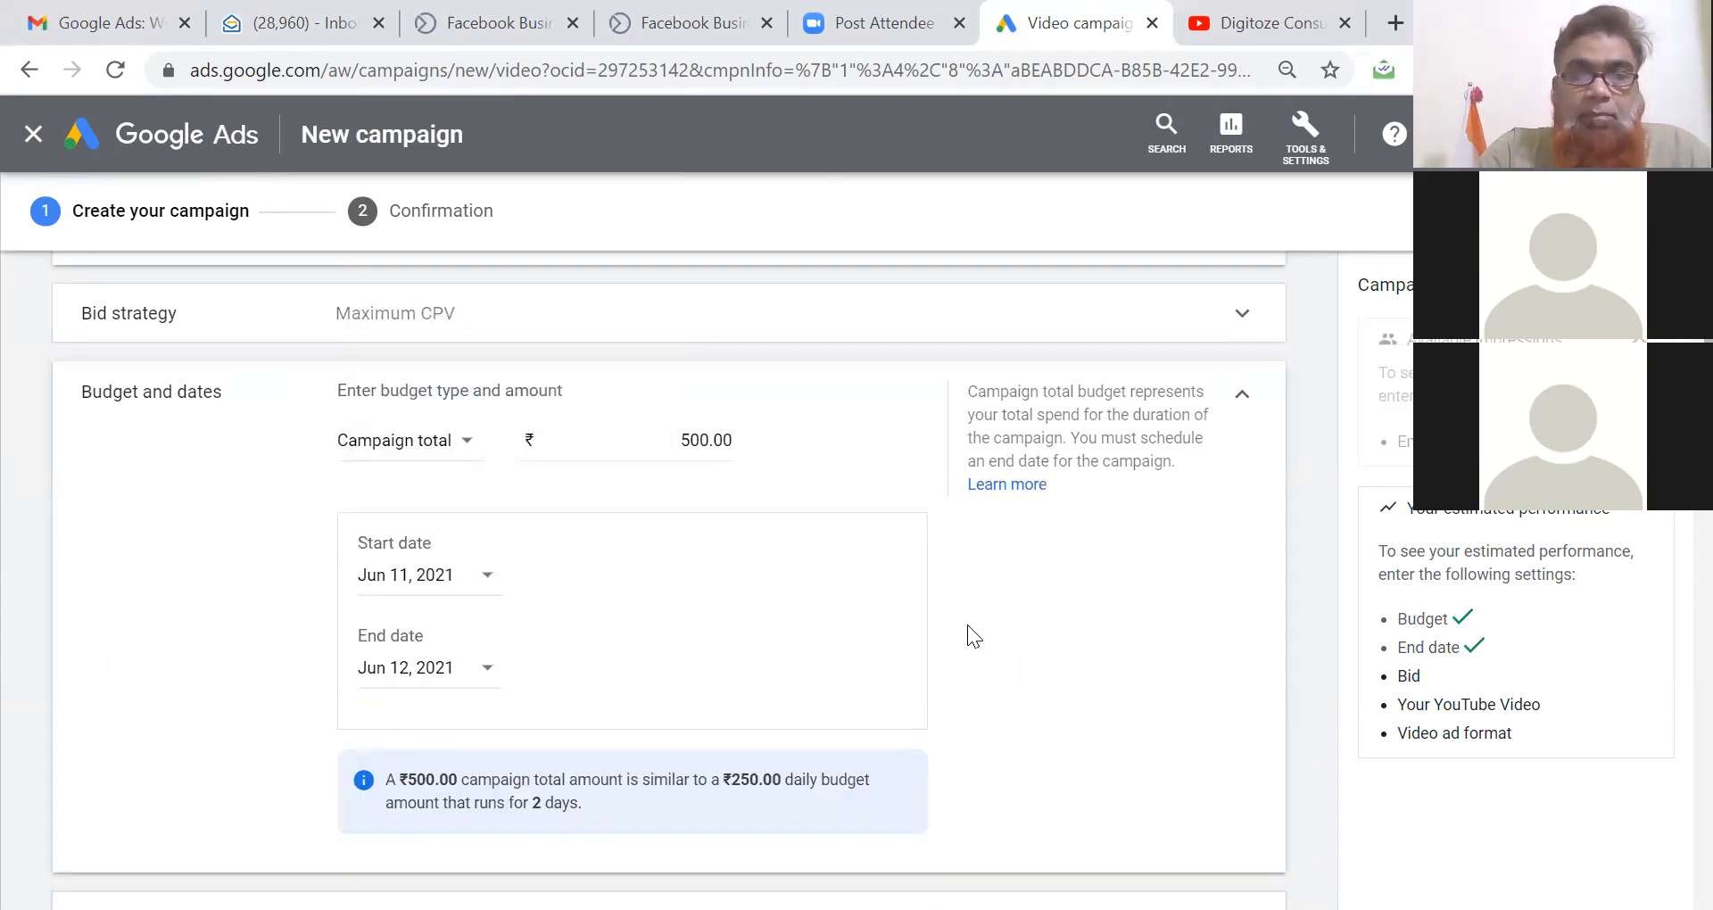
Review the network, location, language and content exclusion settings, and the ad group's people and content targeting options.
scroll(967, 625, down, 1)
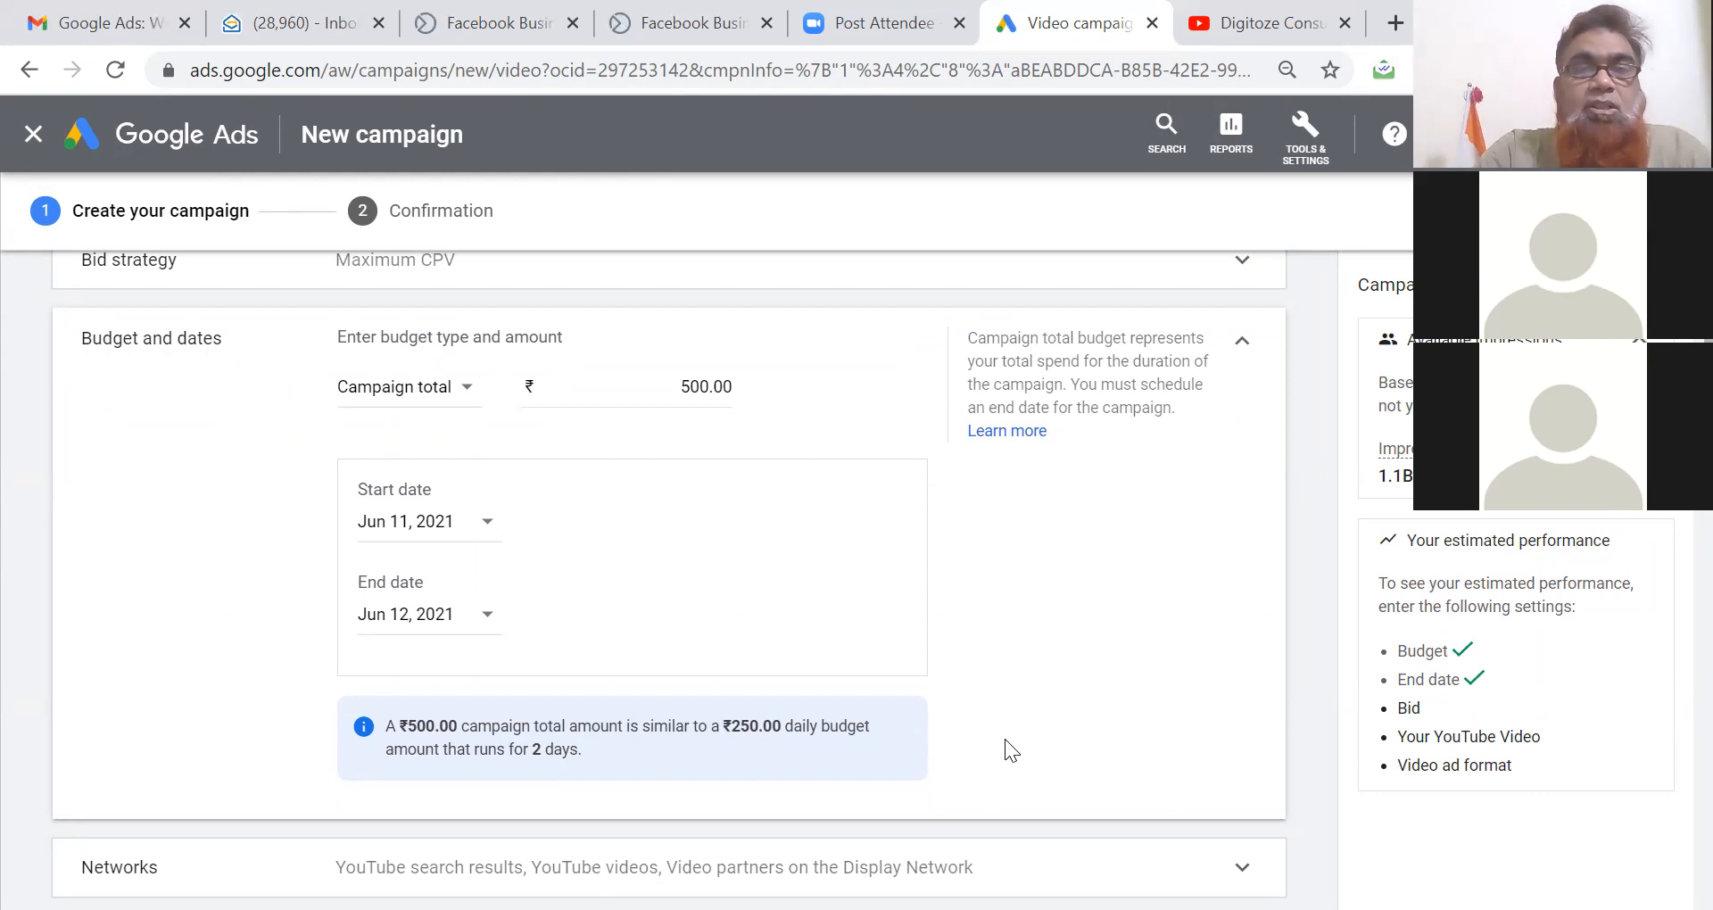
scroll(1031, 739, down, 4)
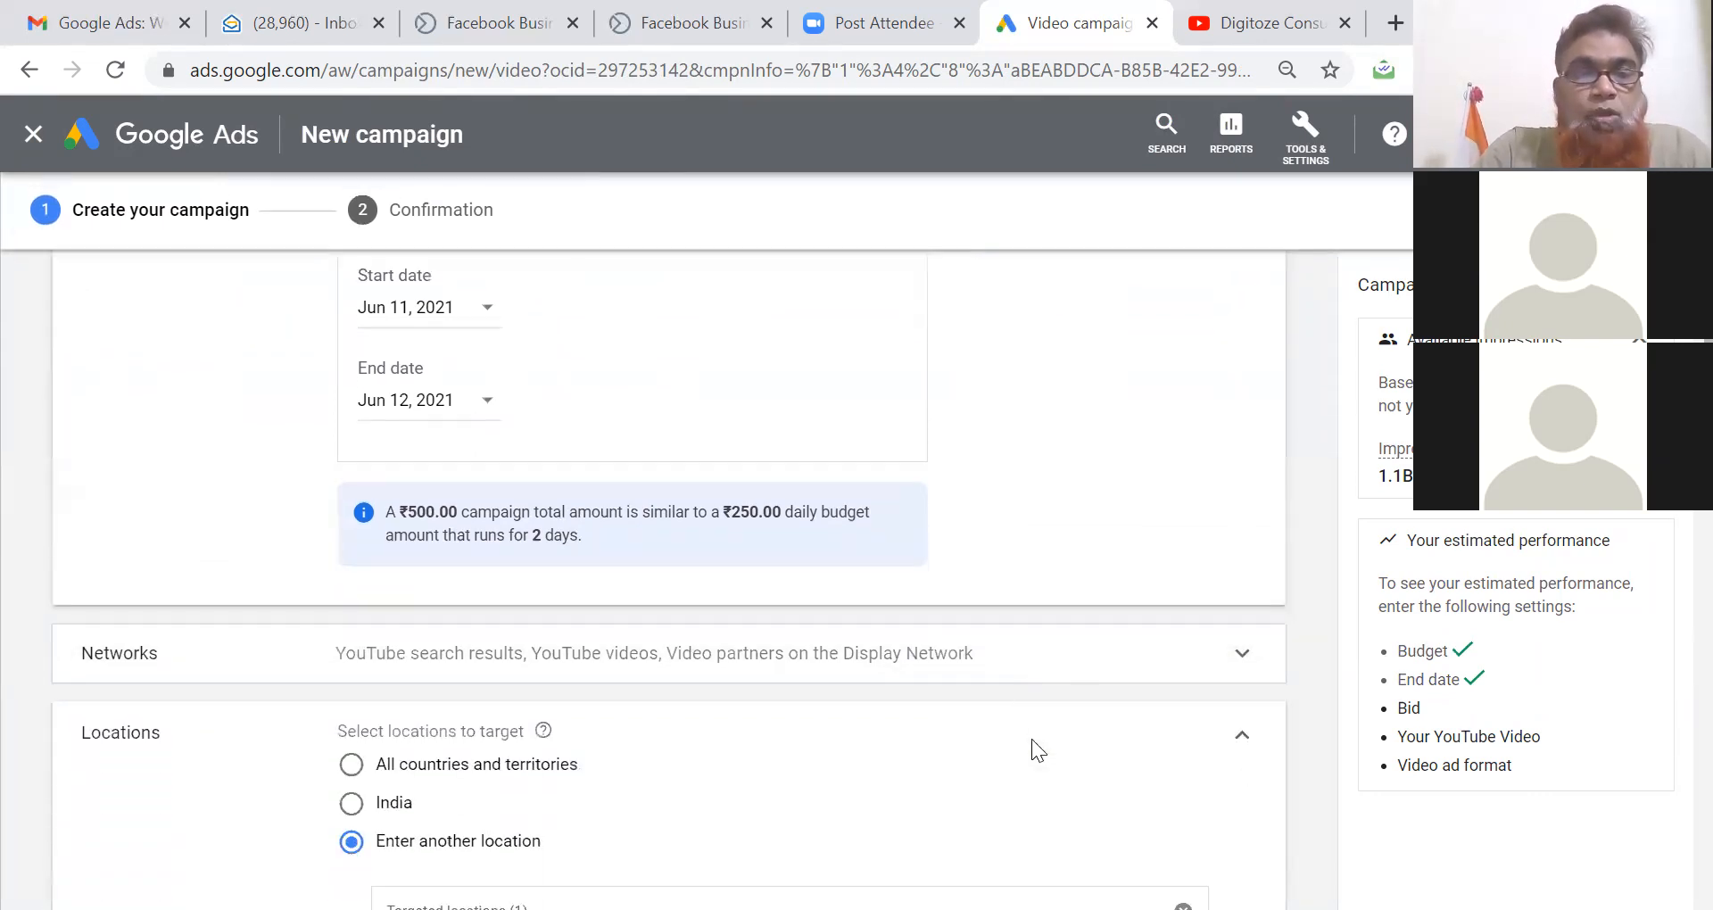
scroll(1031, 738, down, 2)
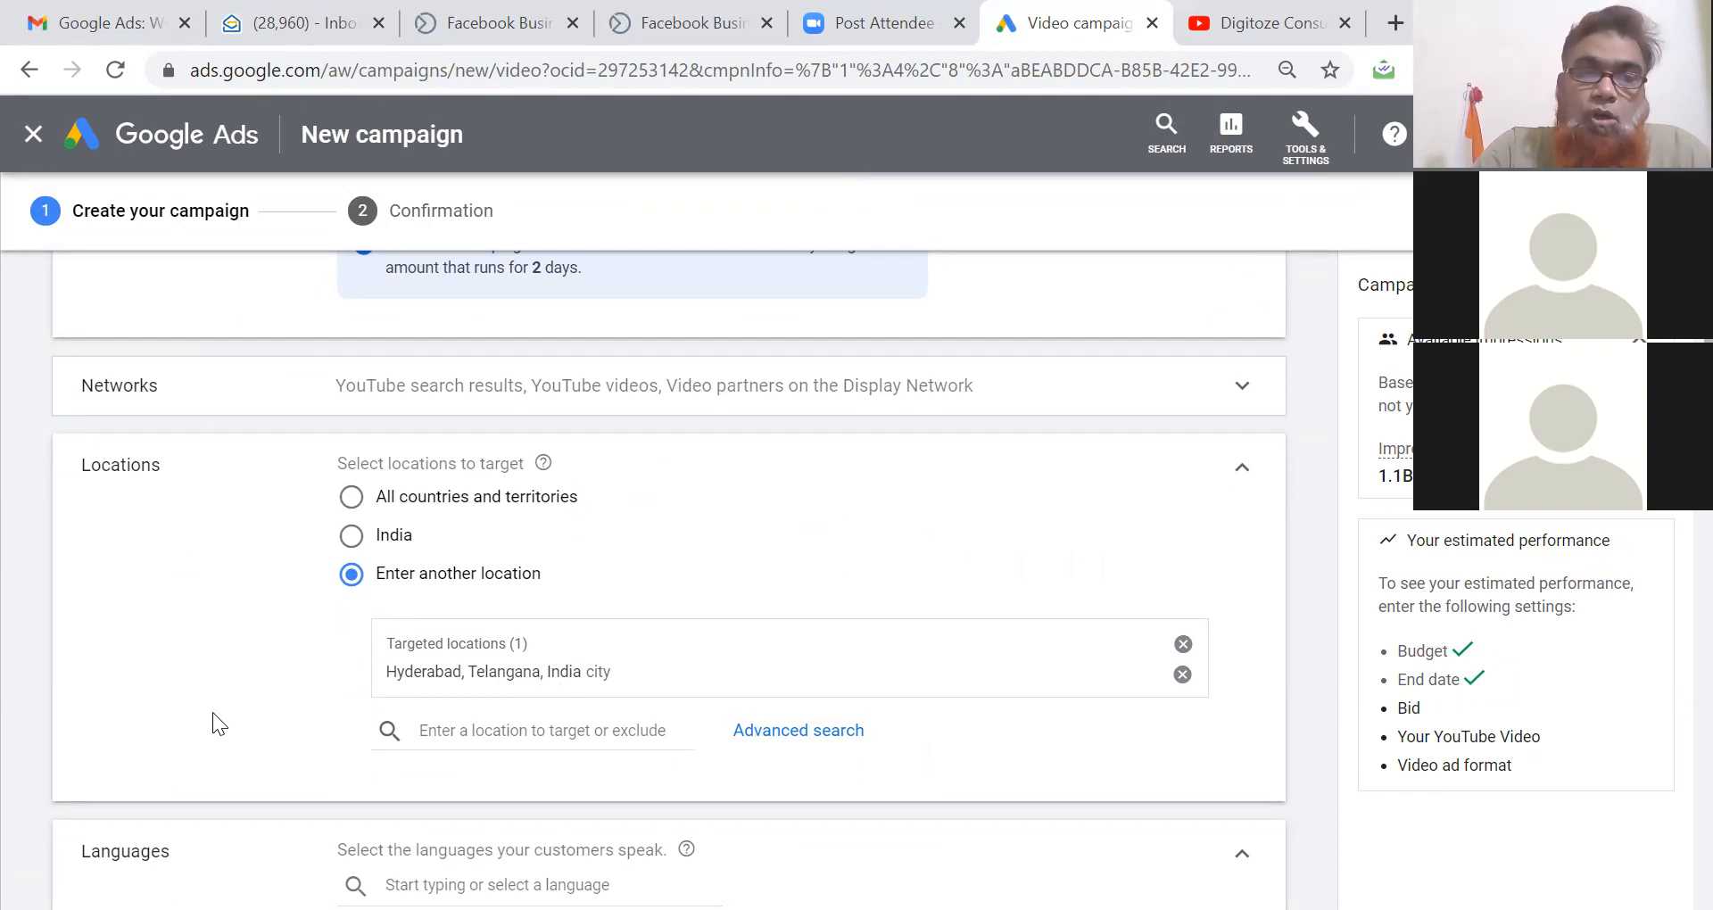
scroll(214, 716, down, 5)
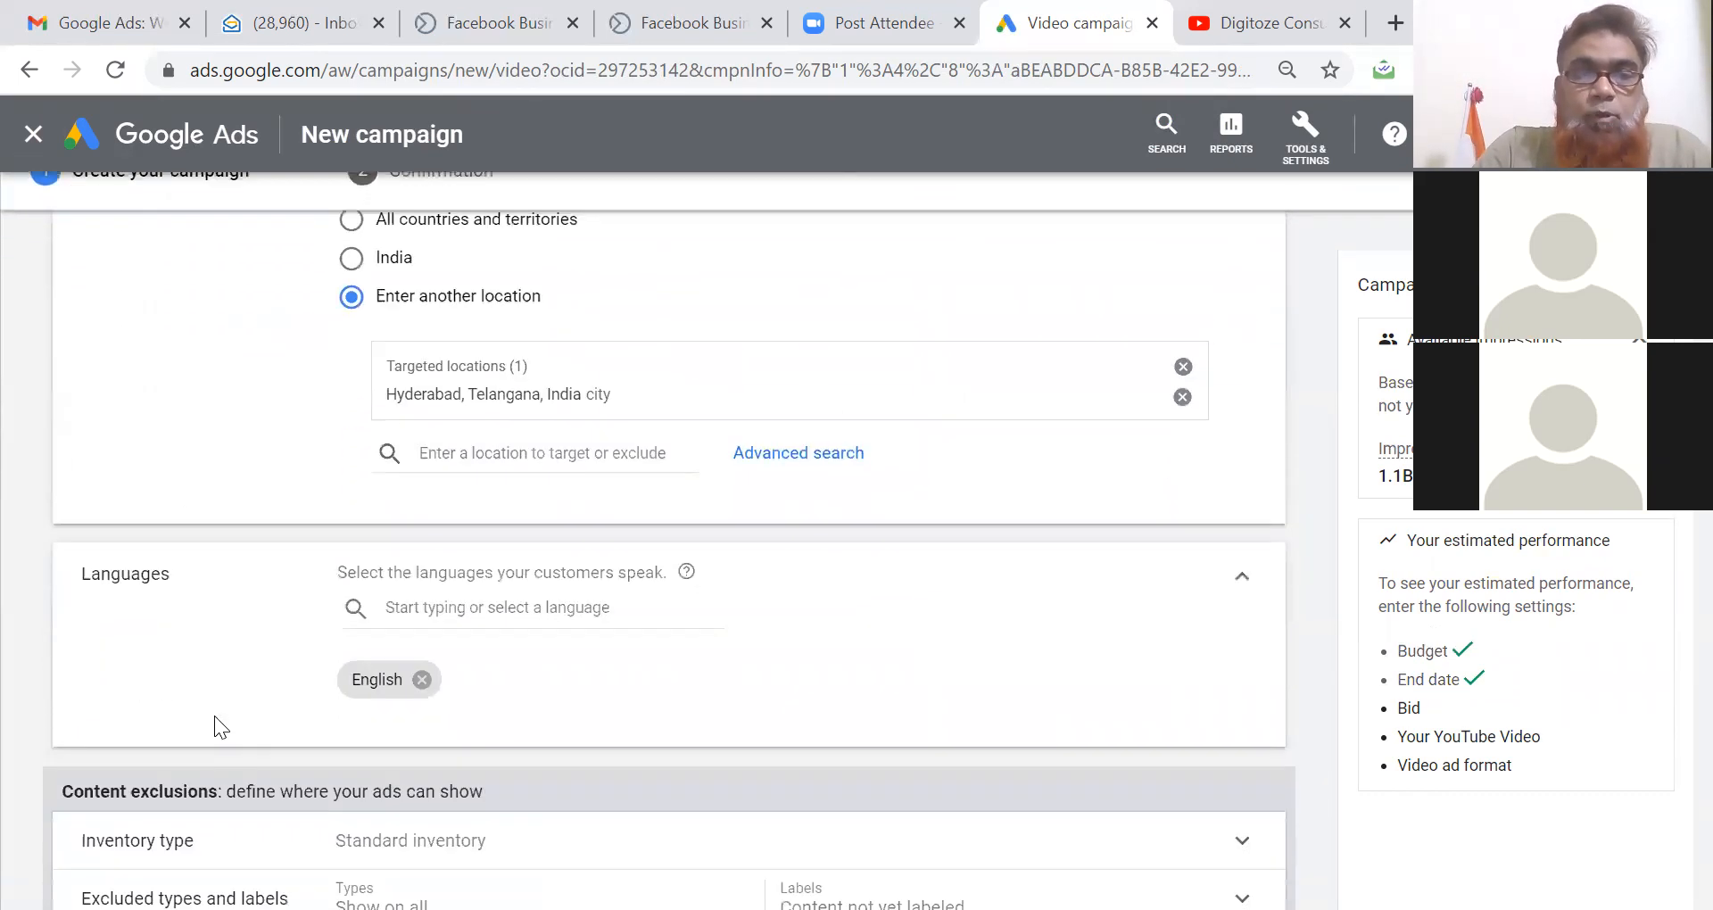
scroll(214, 716, down, 1)
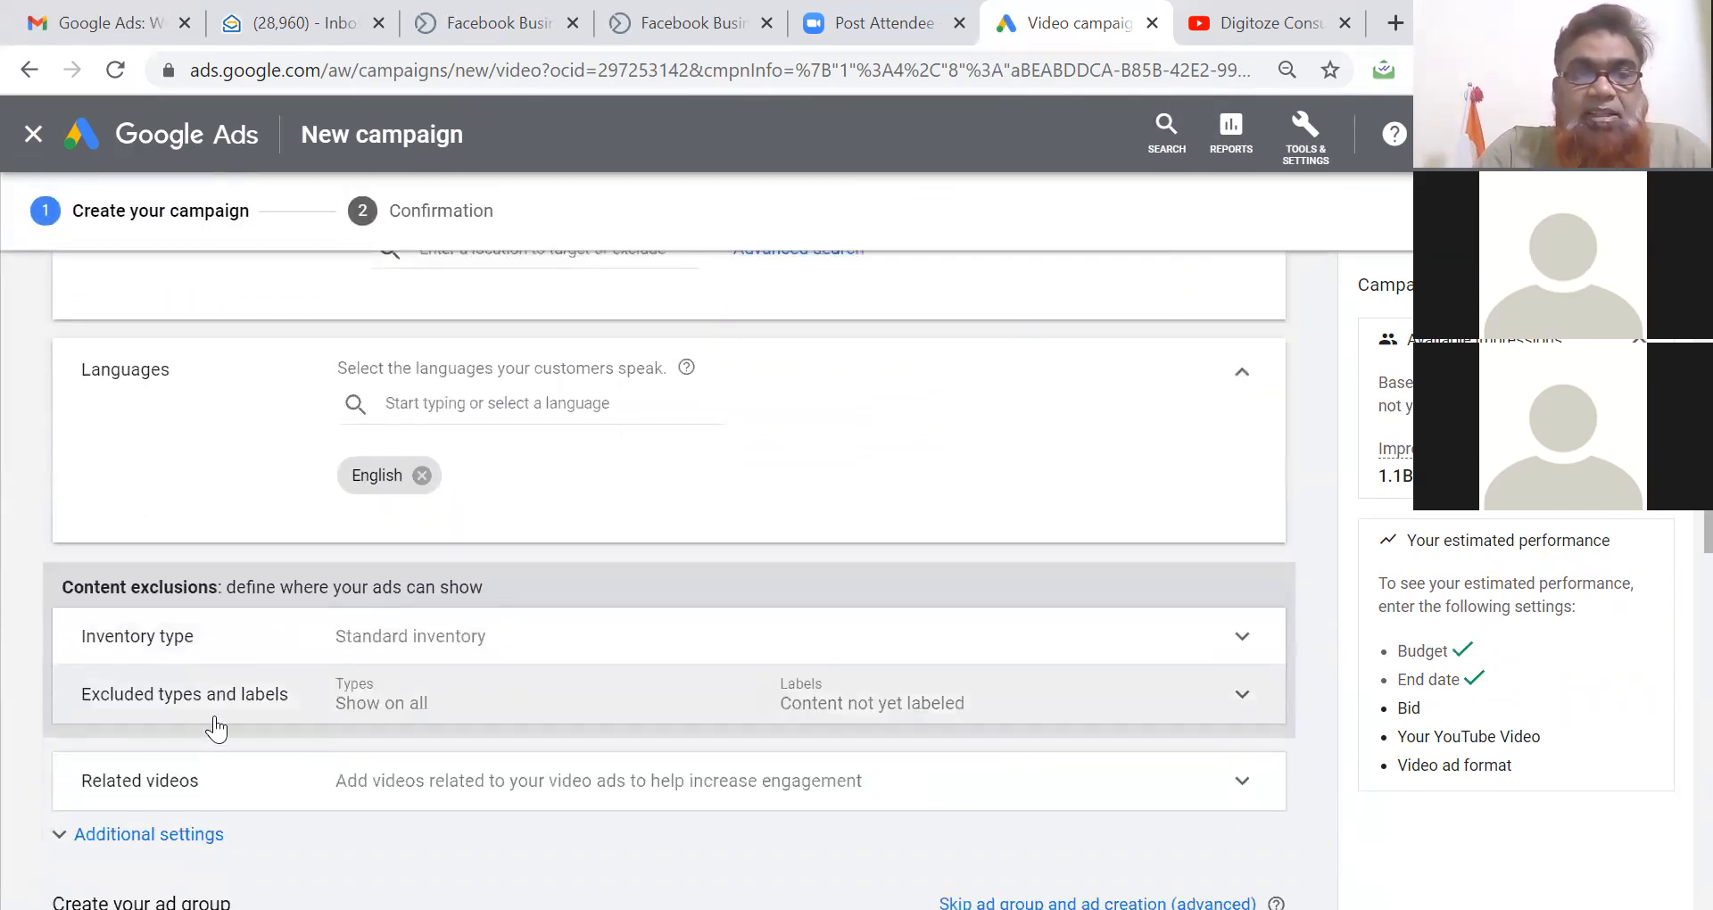
scroll(215, 729, down, 1)
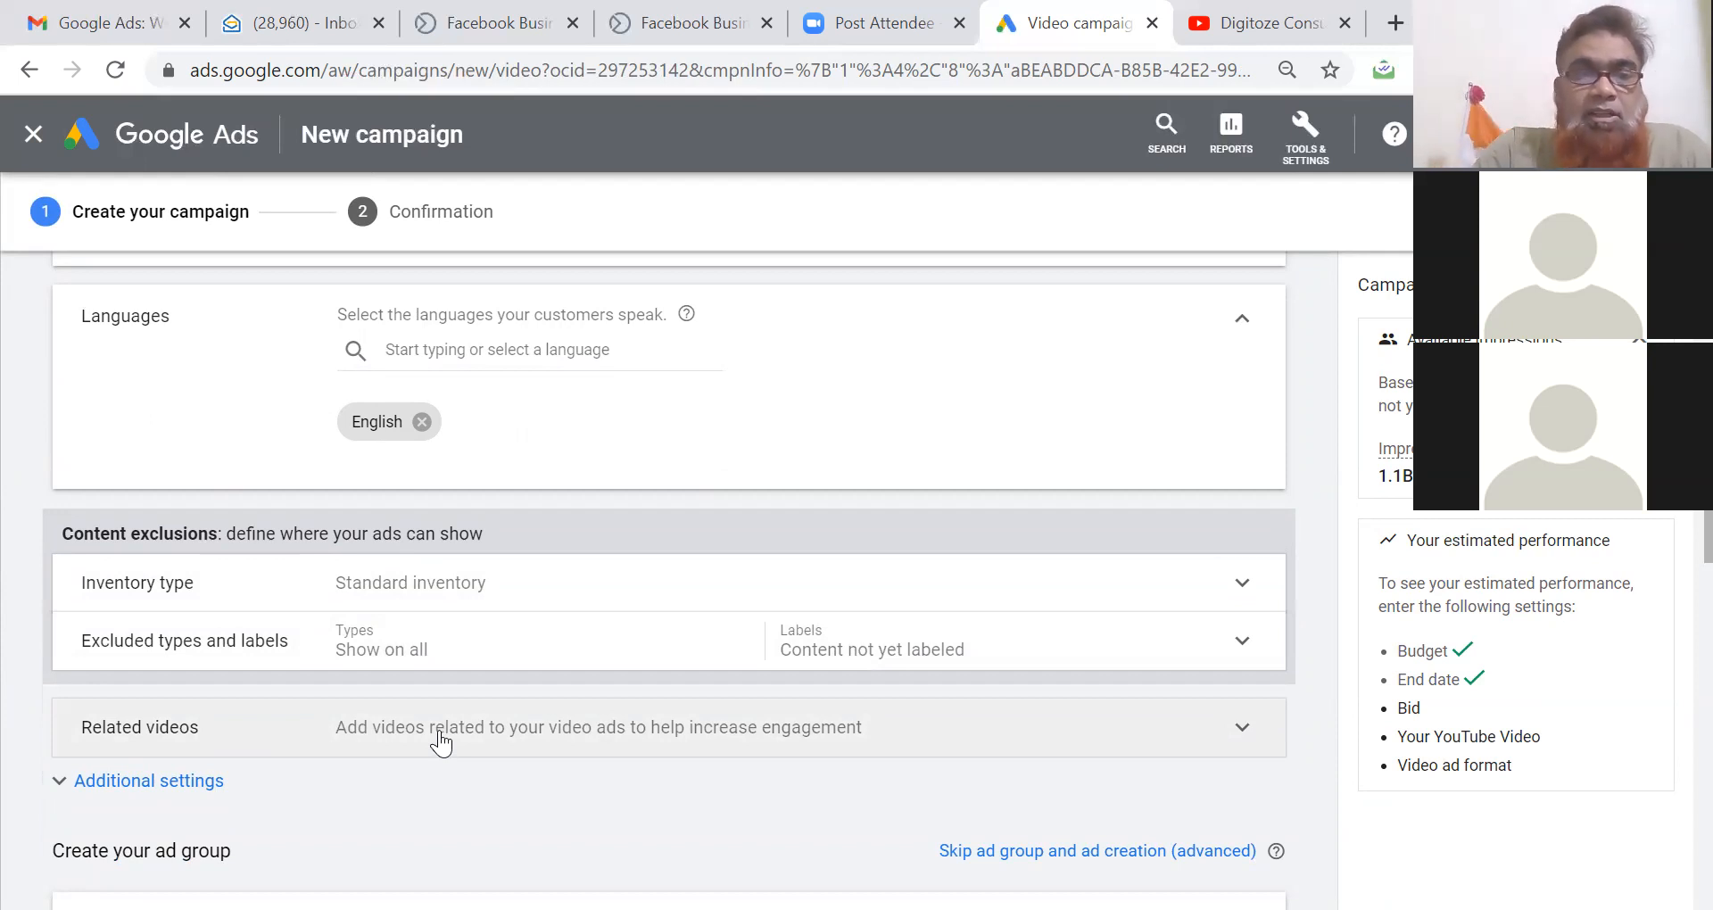
scroll(315, 787, down, 4)
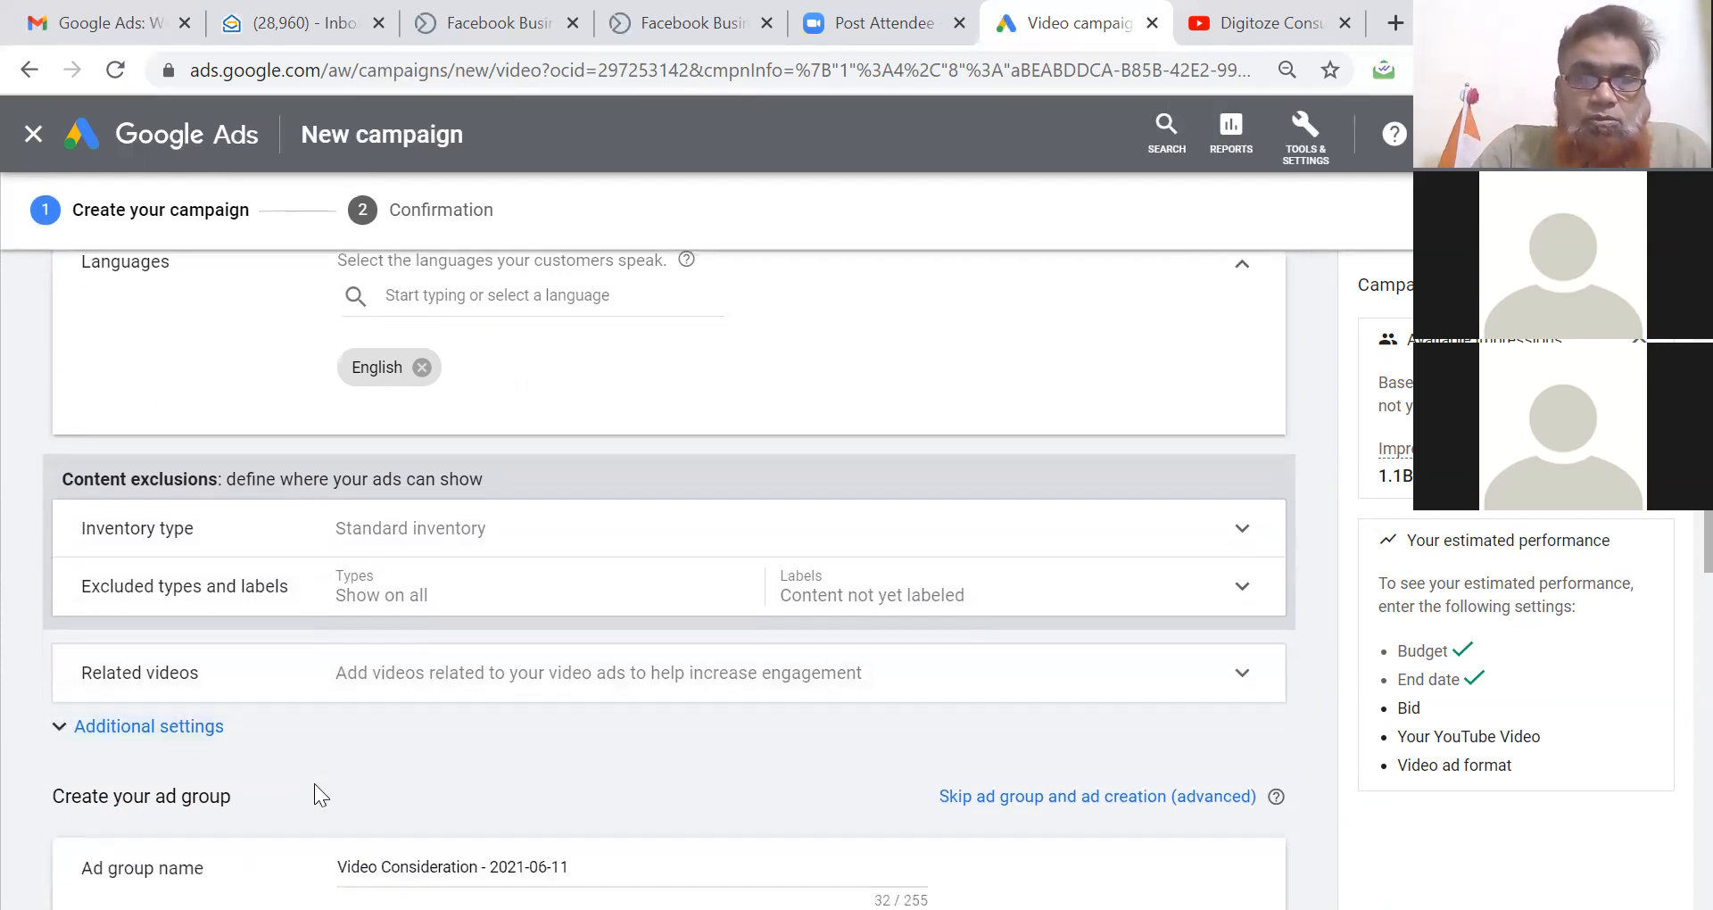
scroll(315, 795, down, 4)
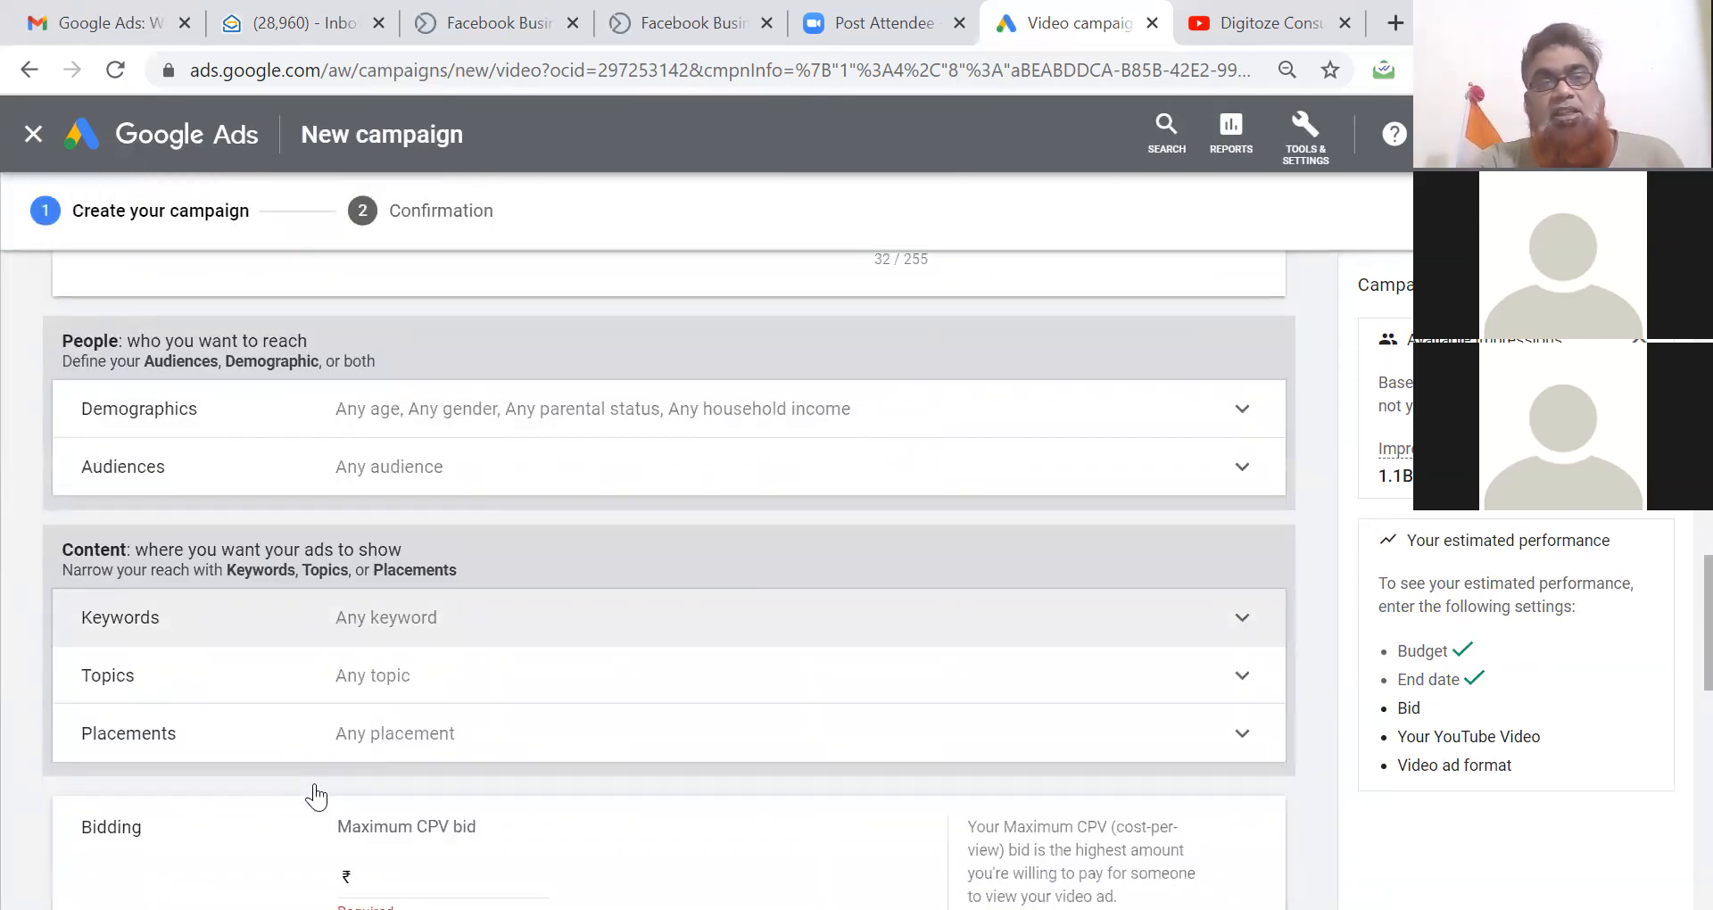
scroll(317, 797, down, 1)
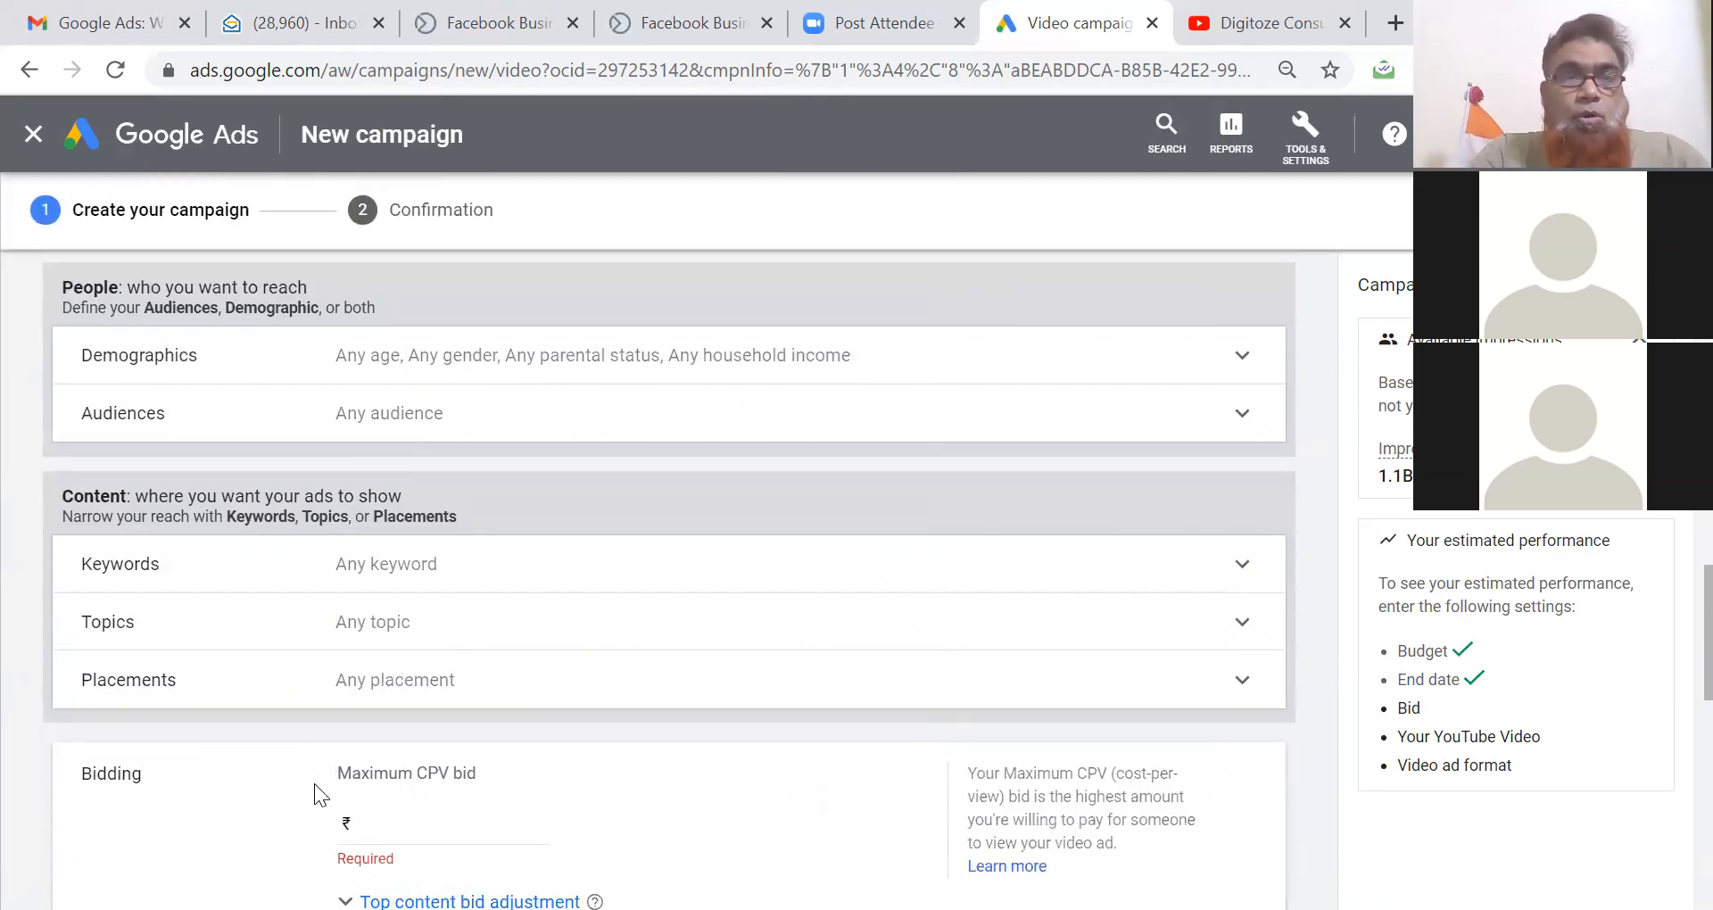
scroll(314, 784, up, 1)
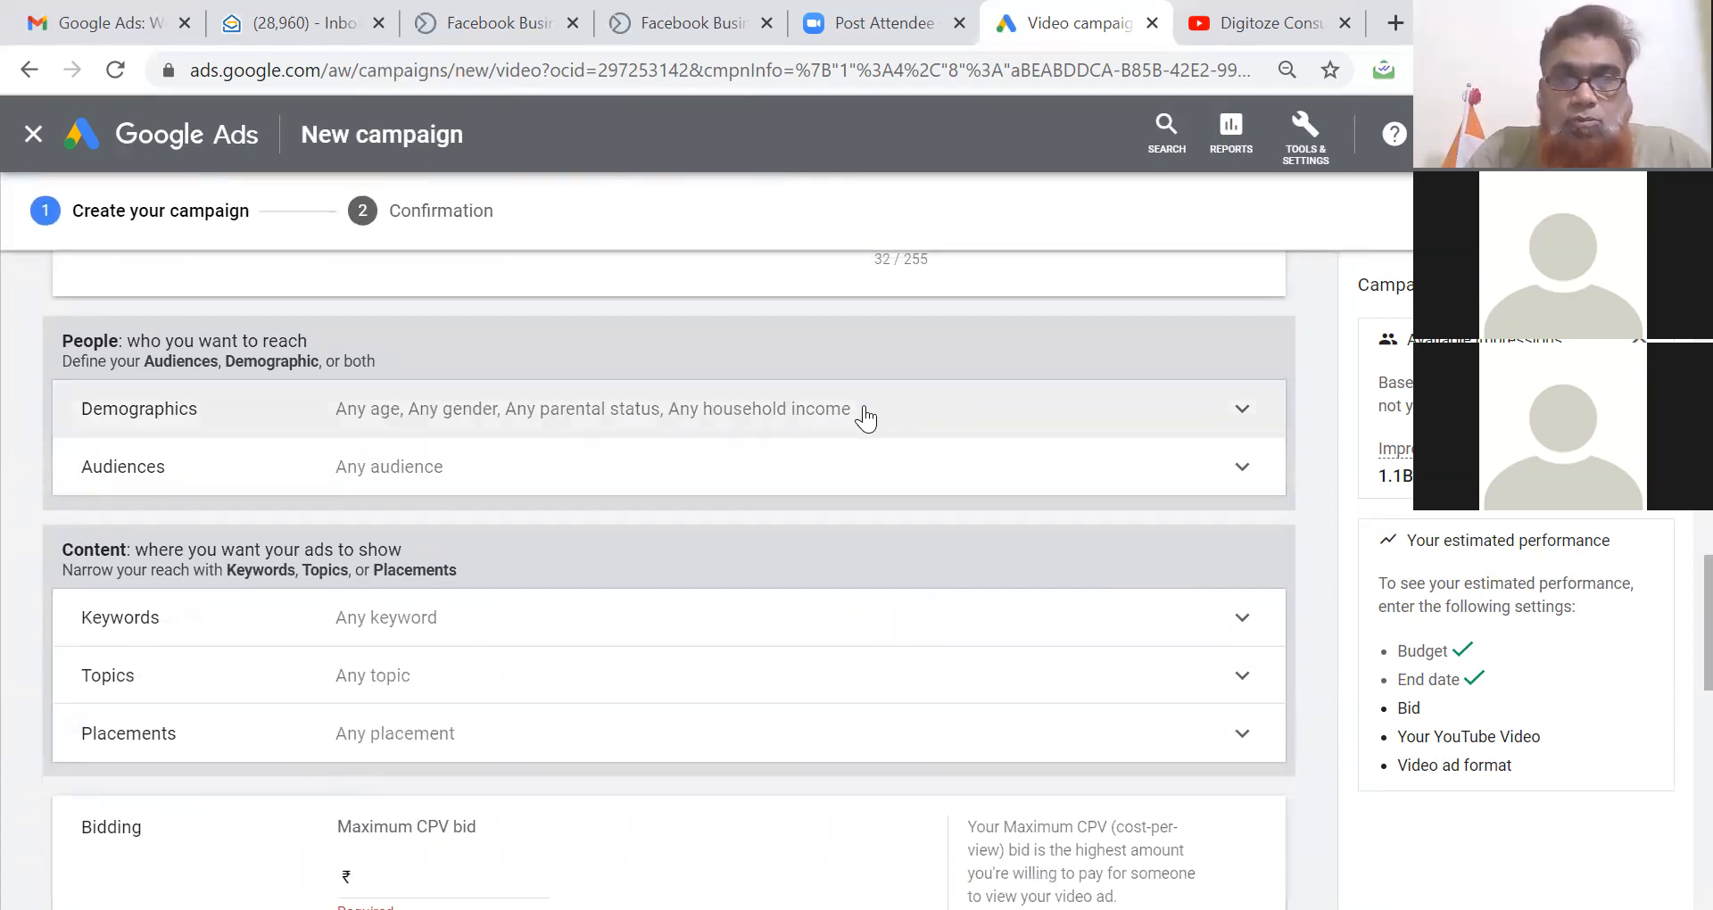
Add "Digital Marketing Services" and "Social Media Marketing" as targeting keywords for the ad group.
click(742, 627)
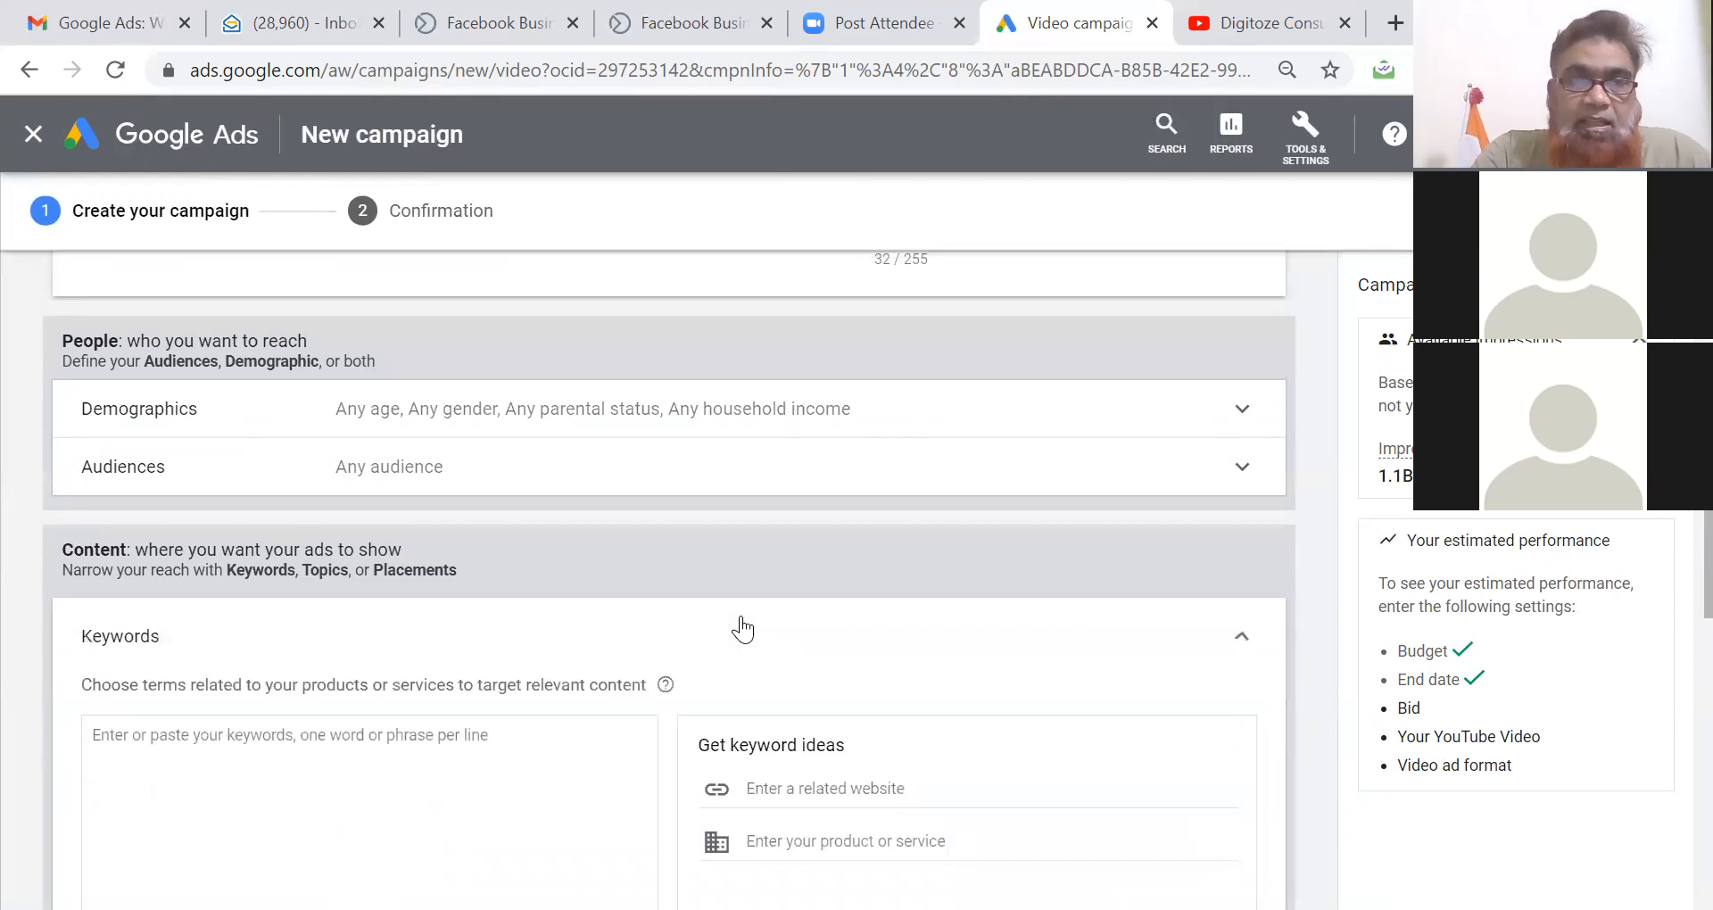
click(520, 766)
text(Digita)
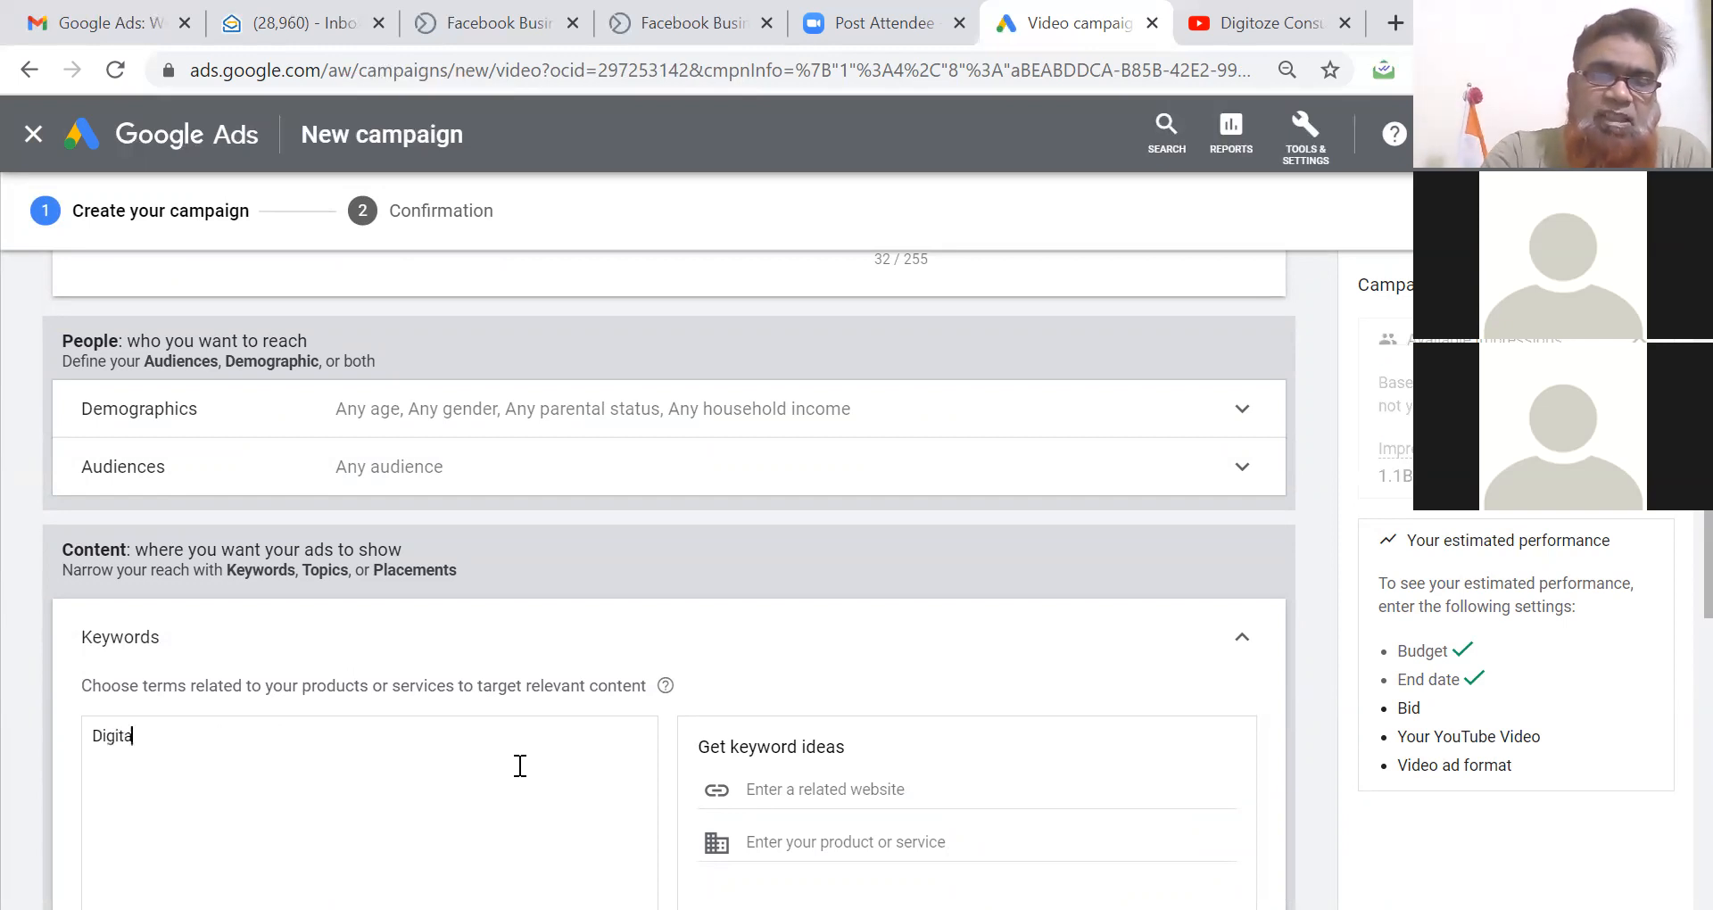
text(l Marketin)
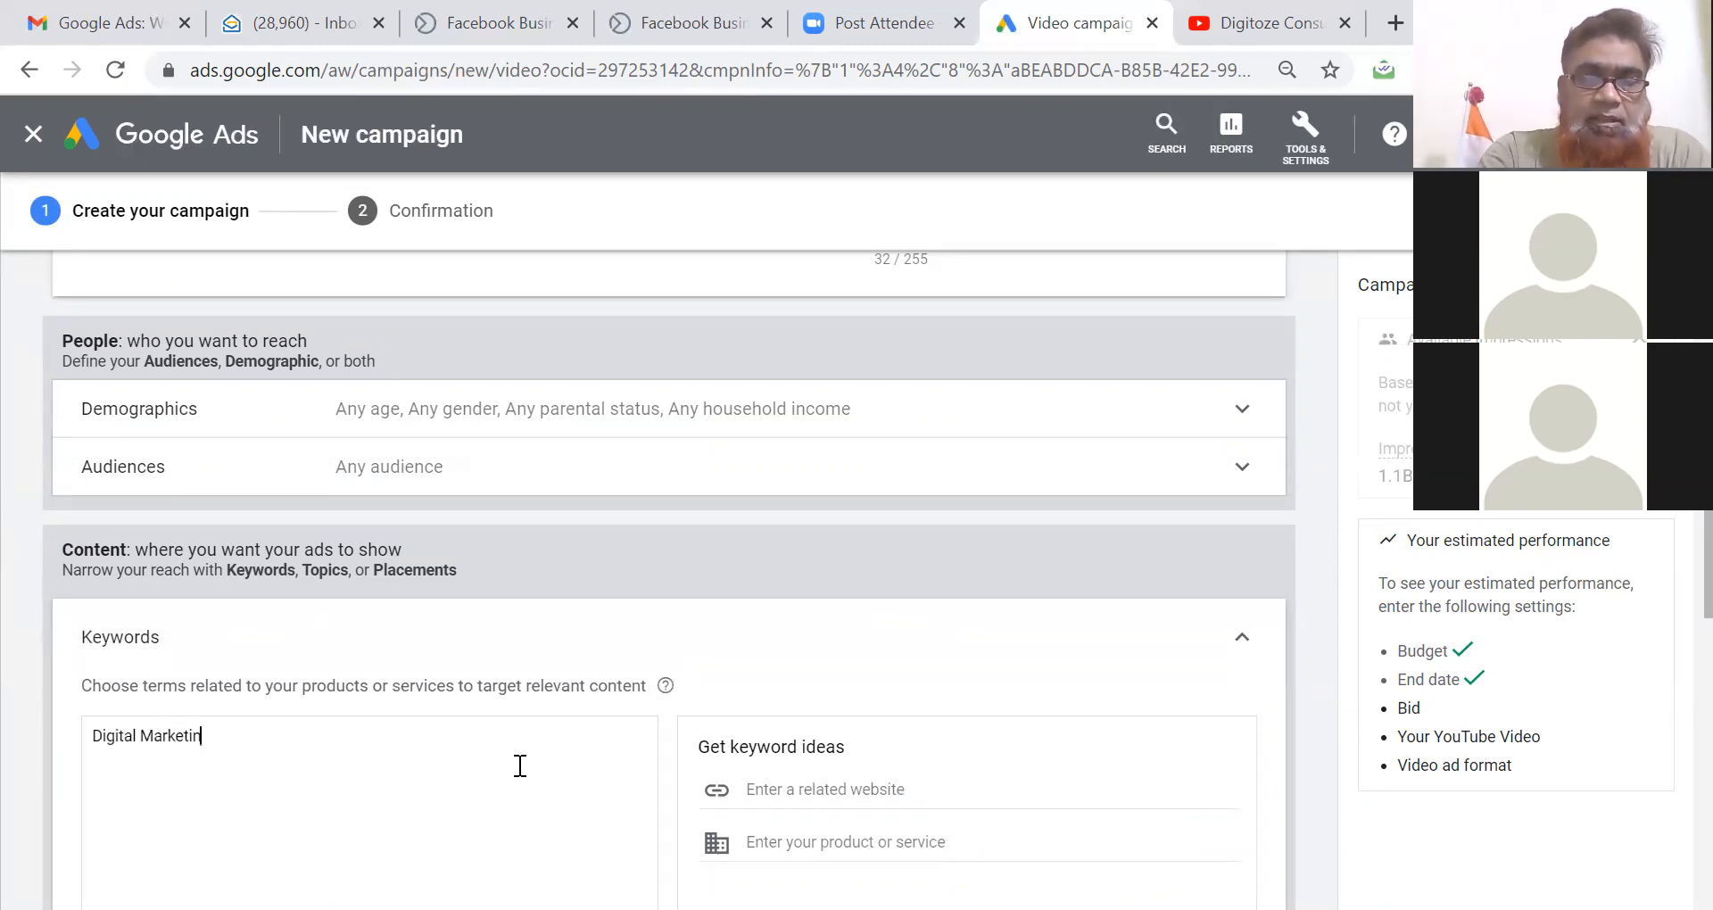
text(g Services)
key(Return)
text(Soci)
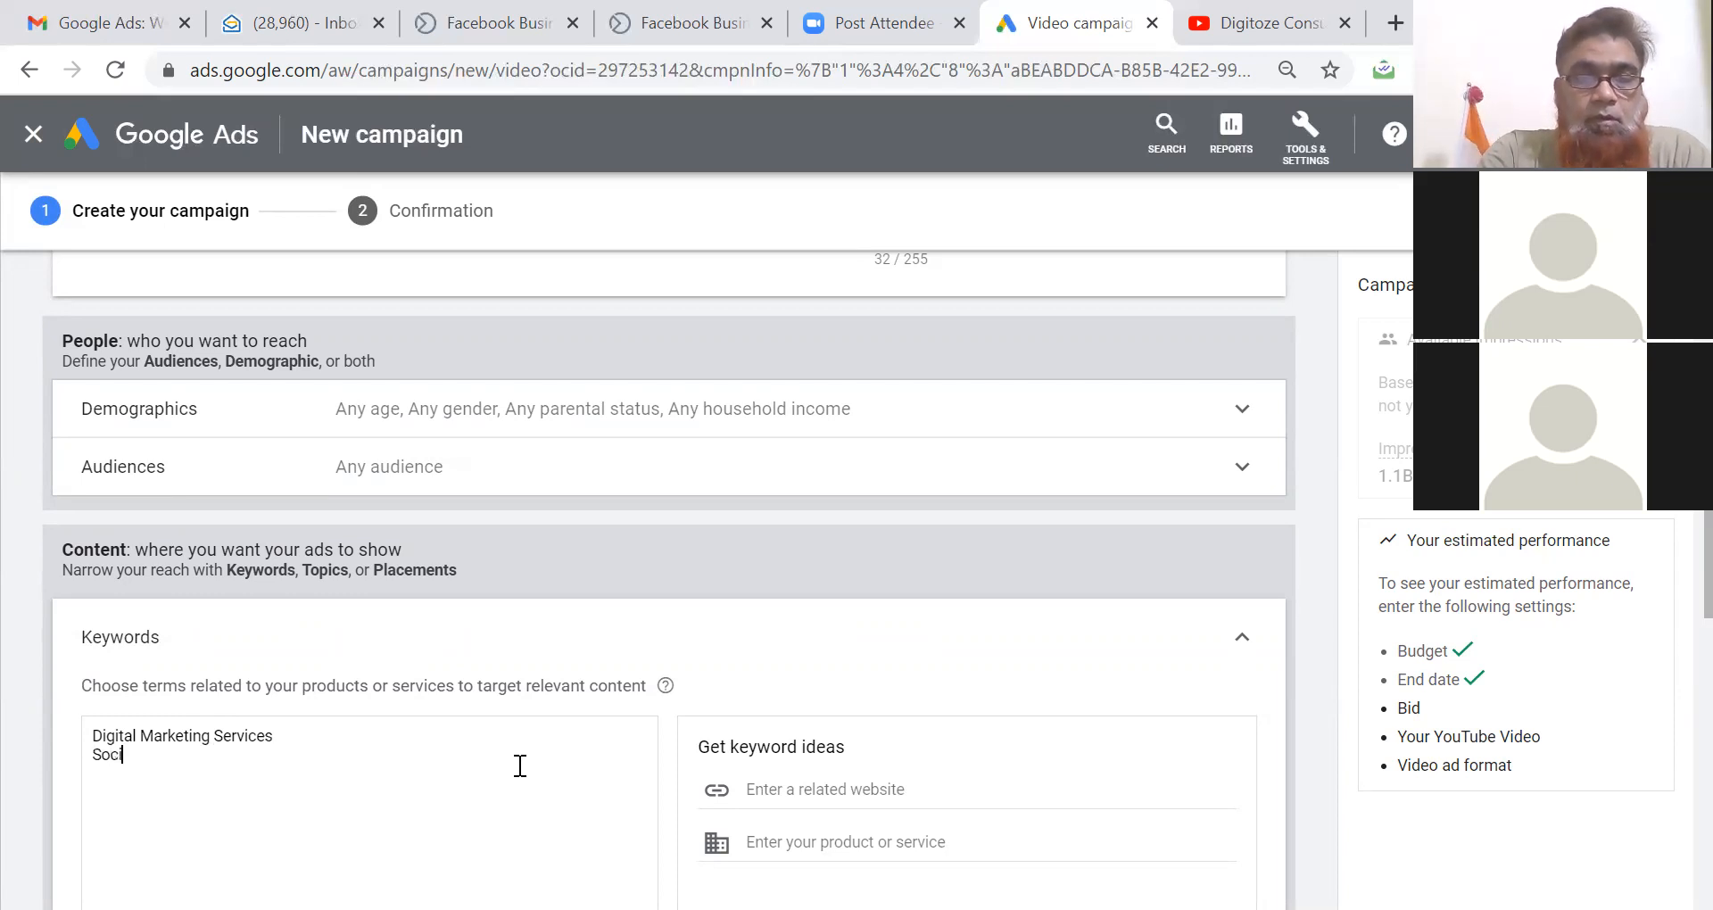
text(al Media Marketing)
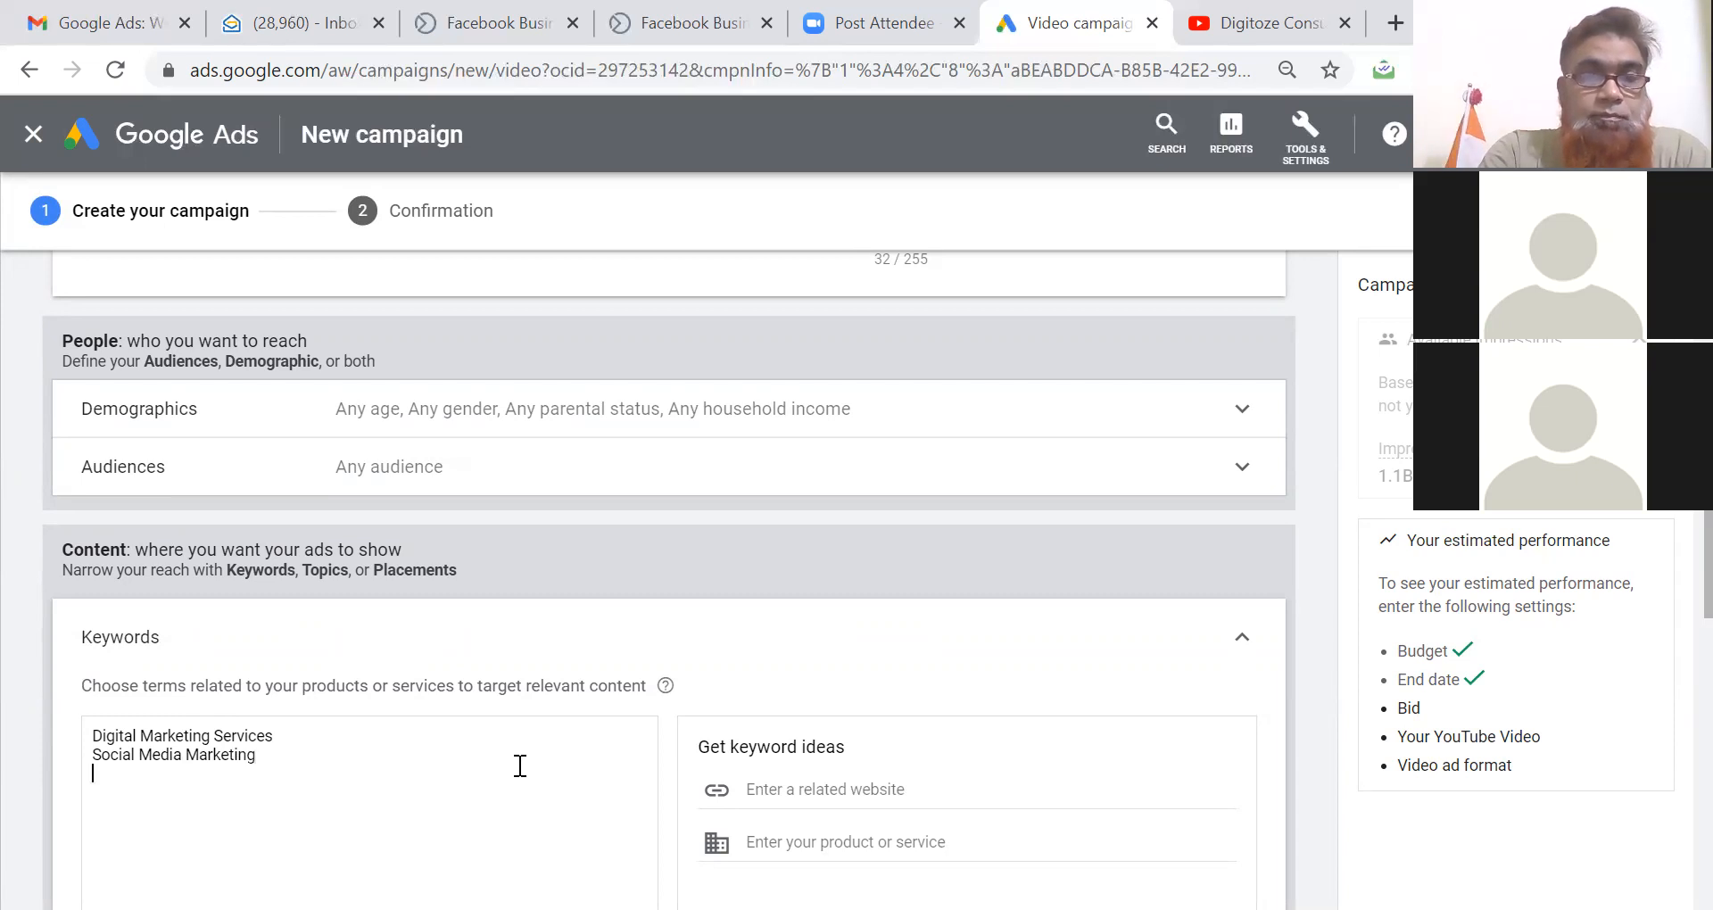
key(Return)
Add the keywords "Top Website Development Company" and "Best Lead Generation Agency", and close the keyword settings.
text(Top)
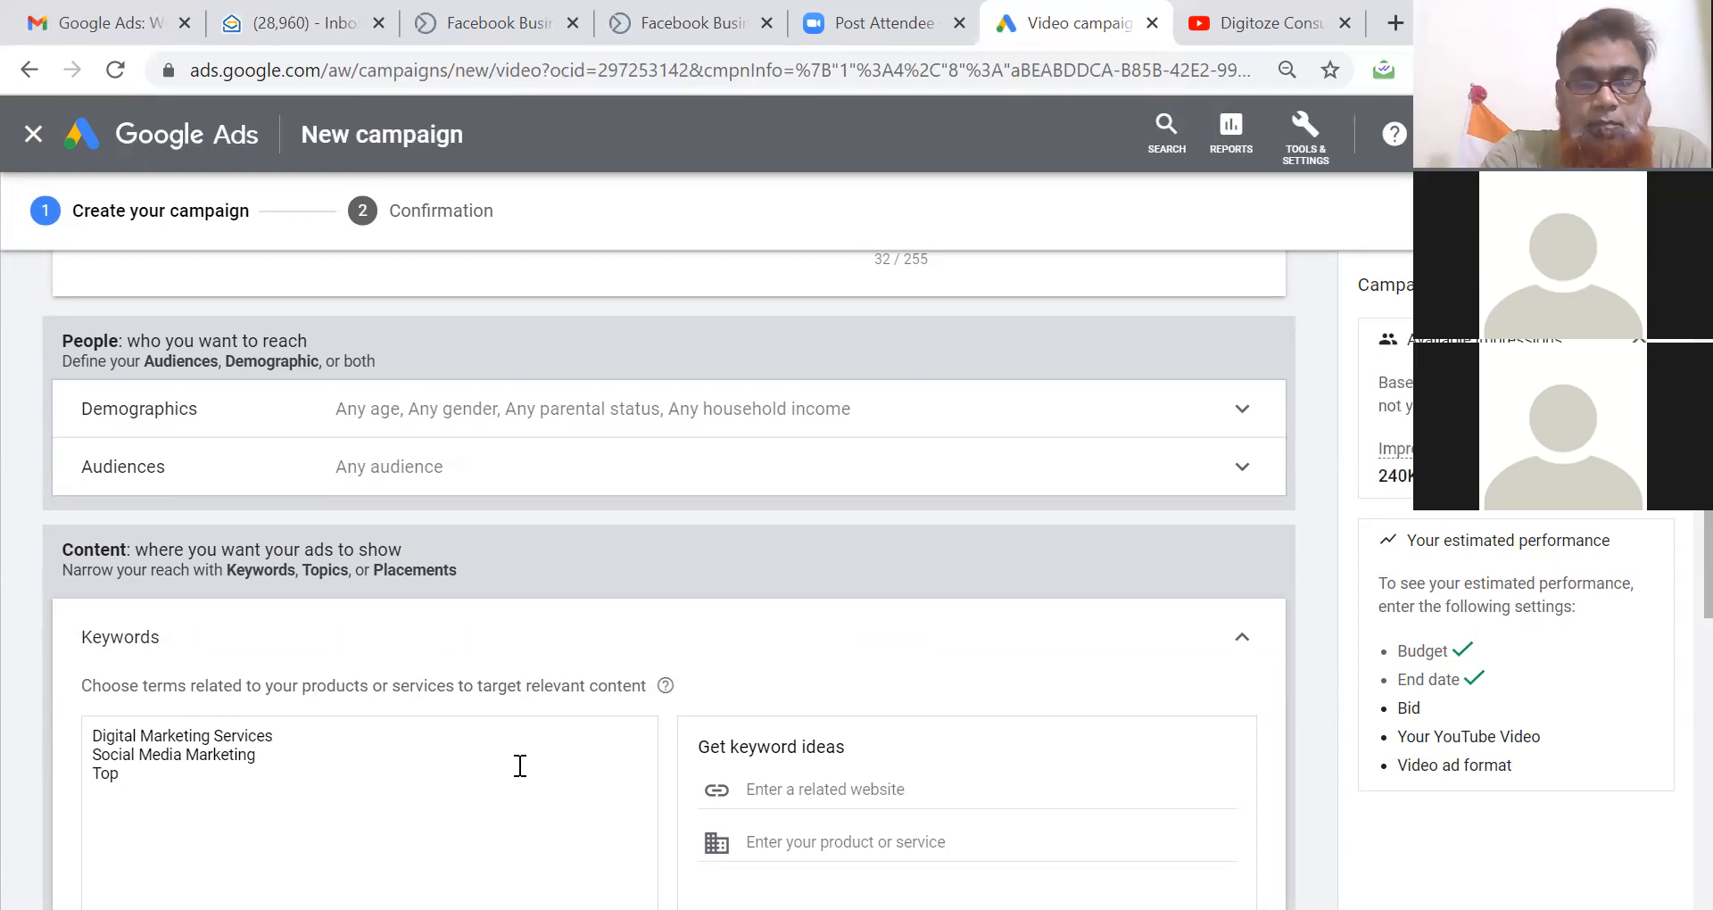
text( Websi)
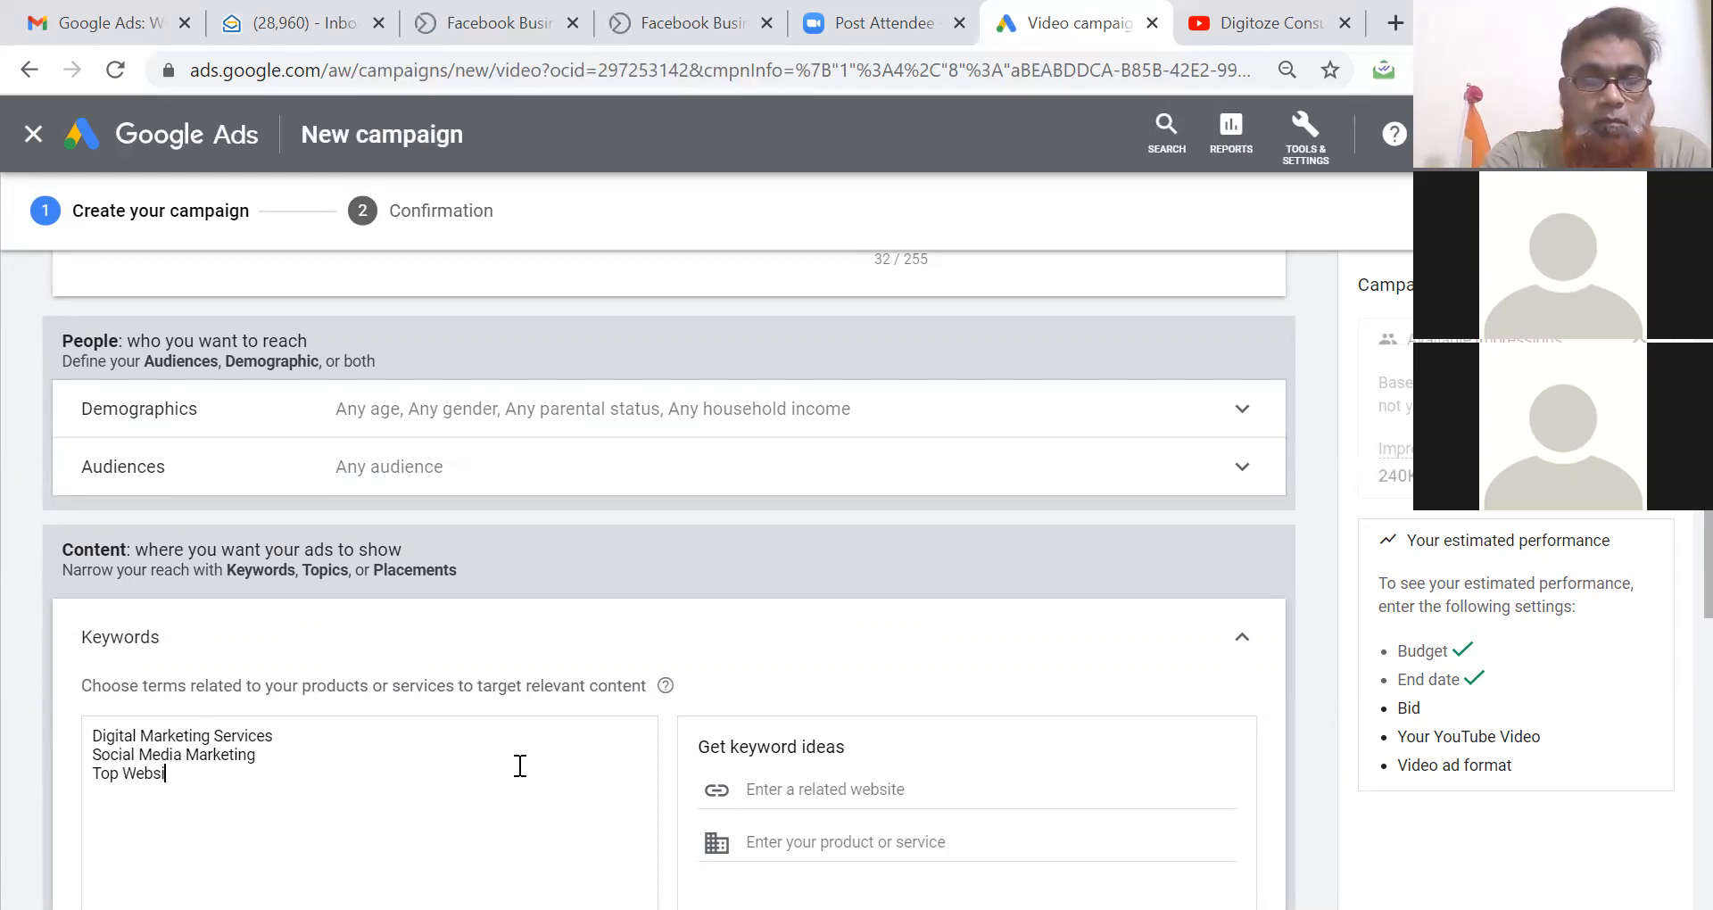
text(te Develop)
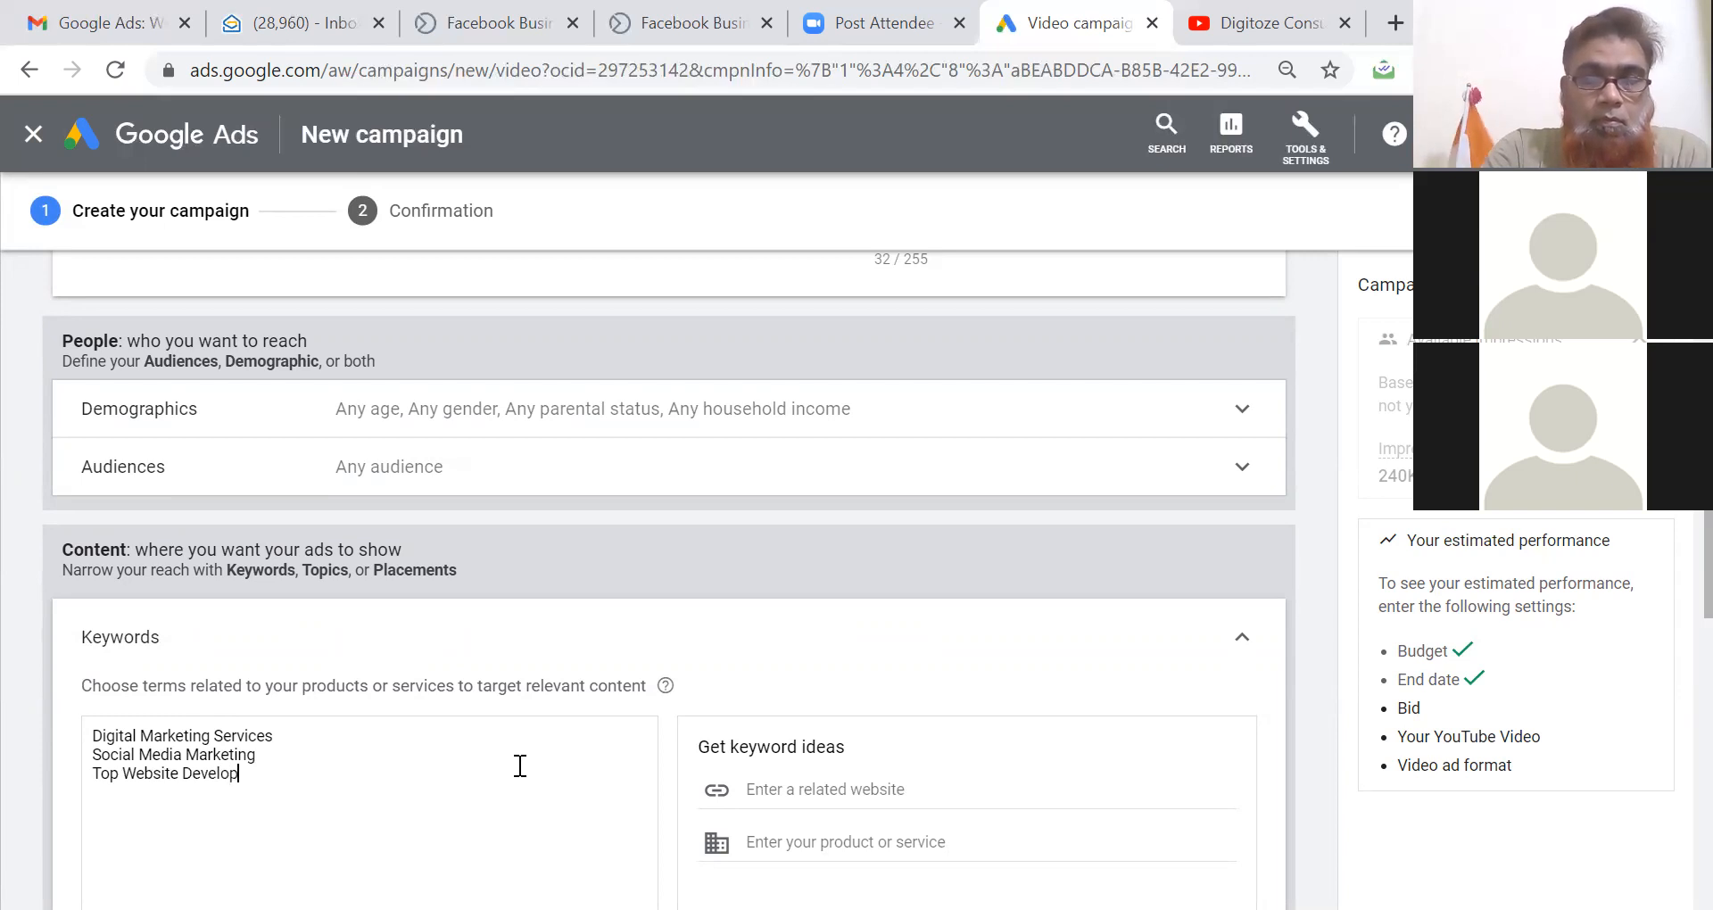
text(ment Company)
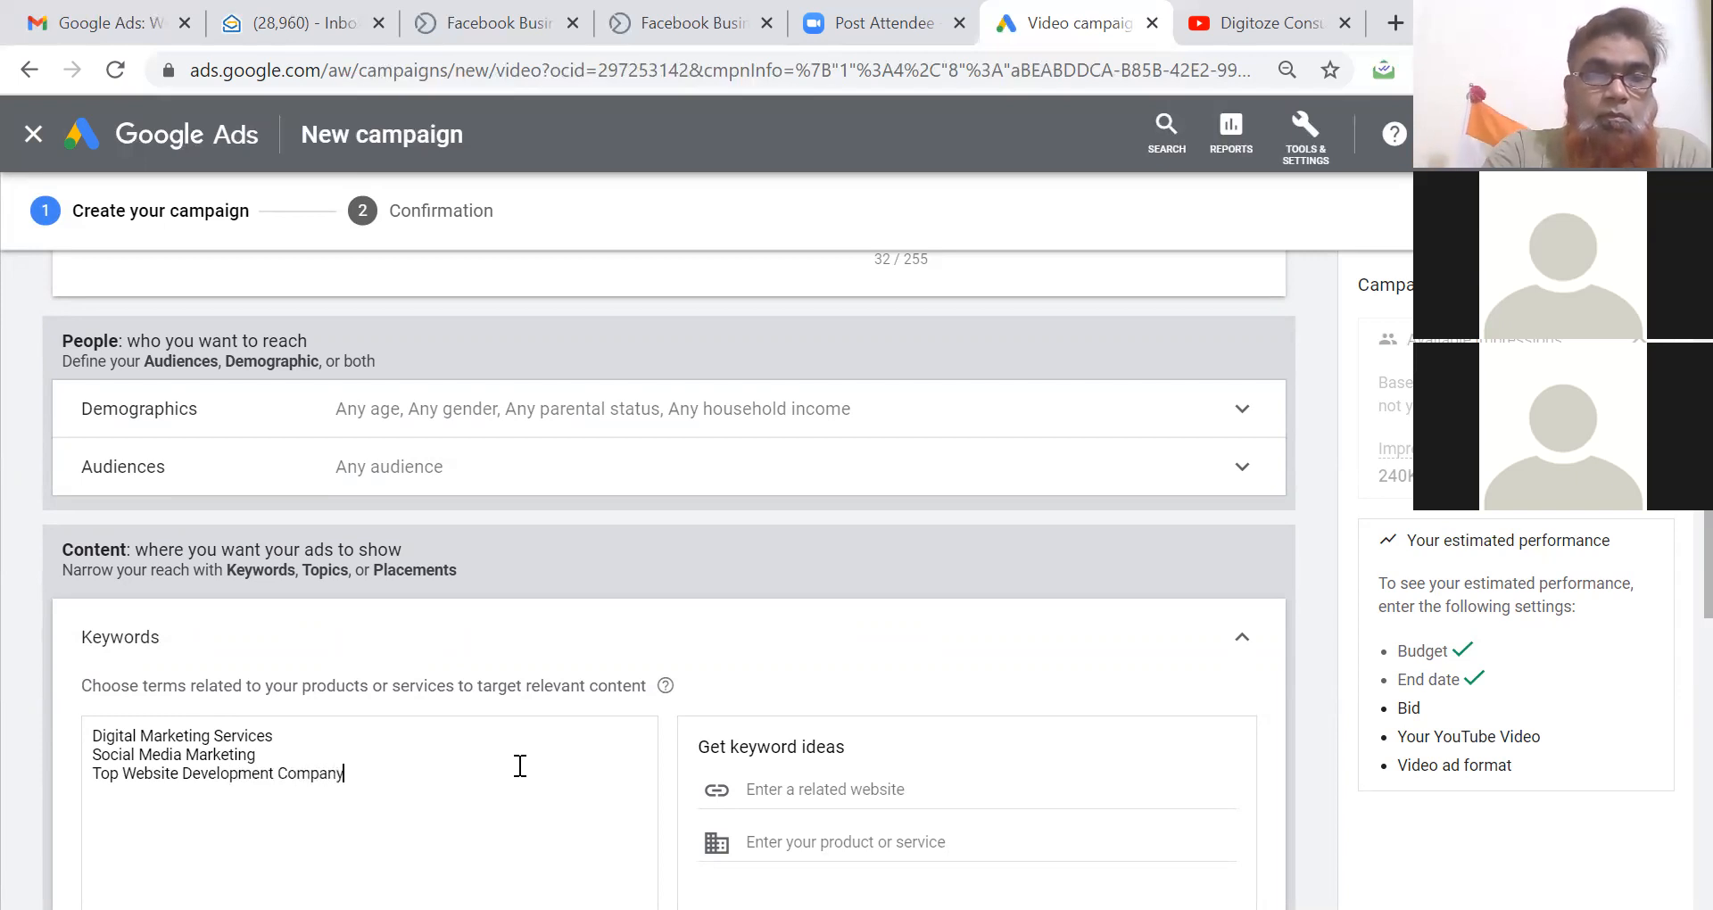
key(Return)
text(Best )
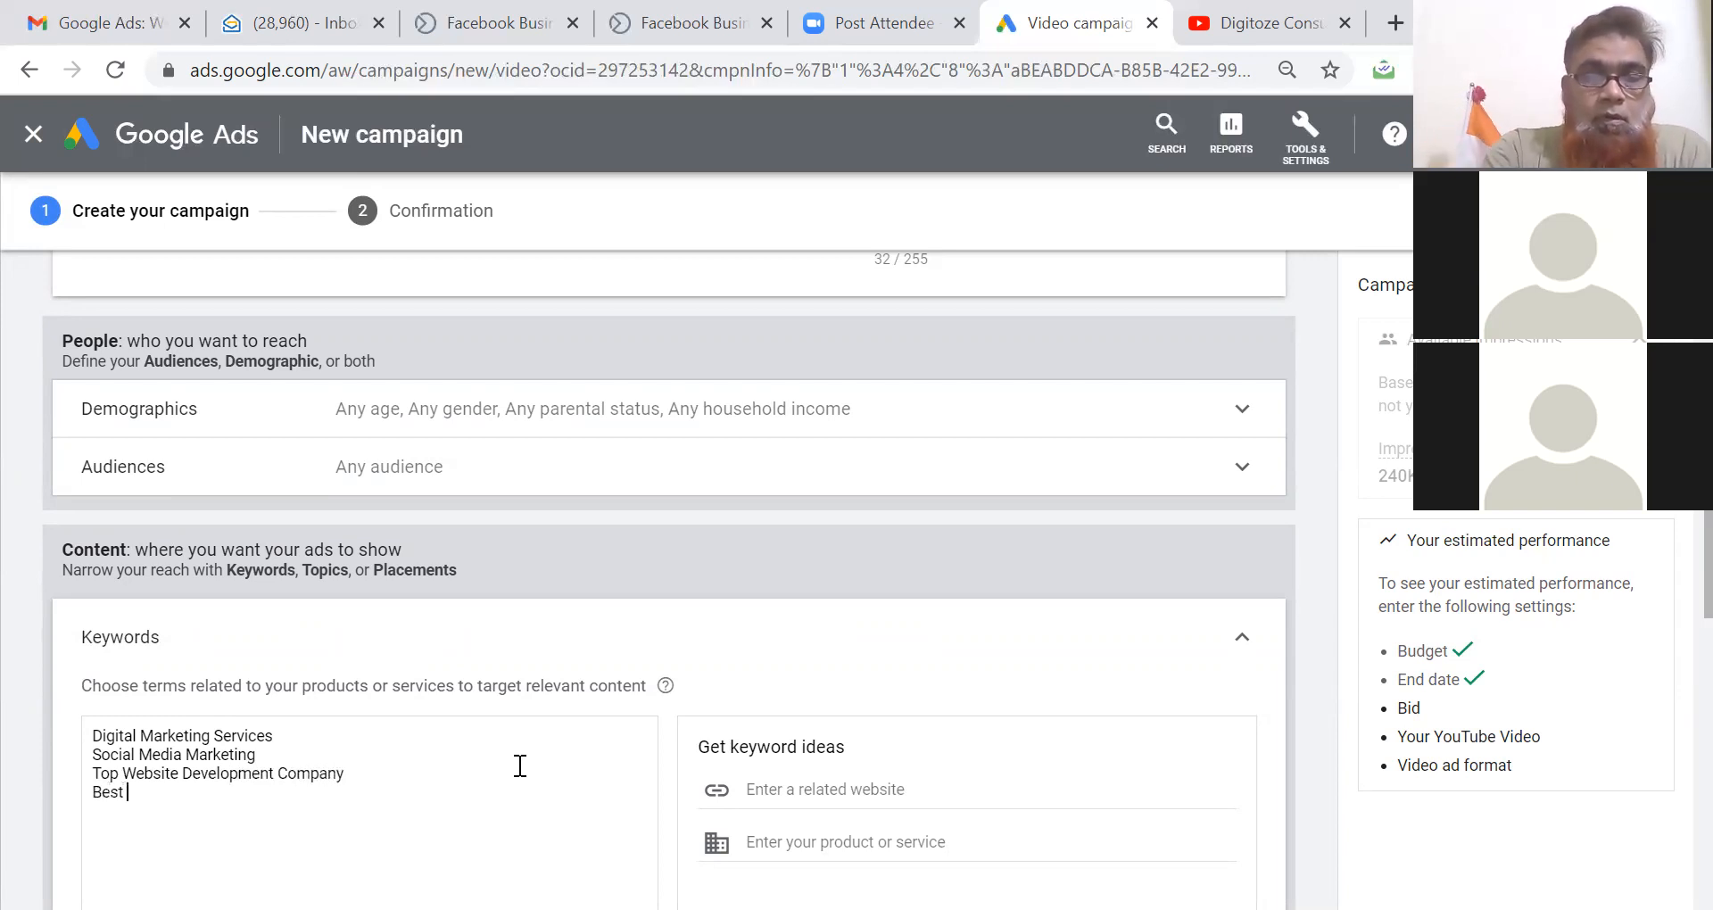
text(Lead Gener)
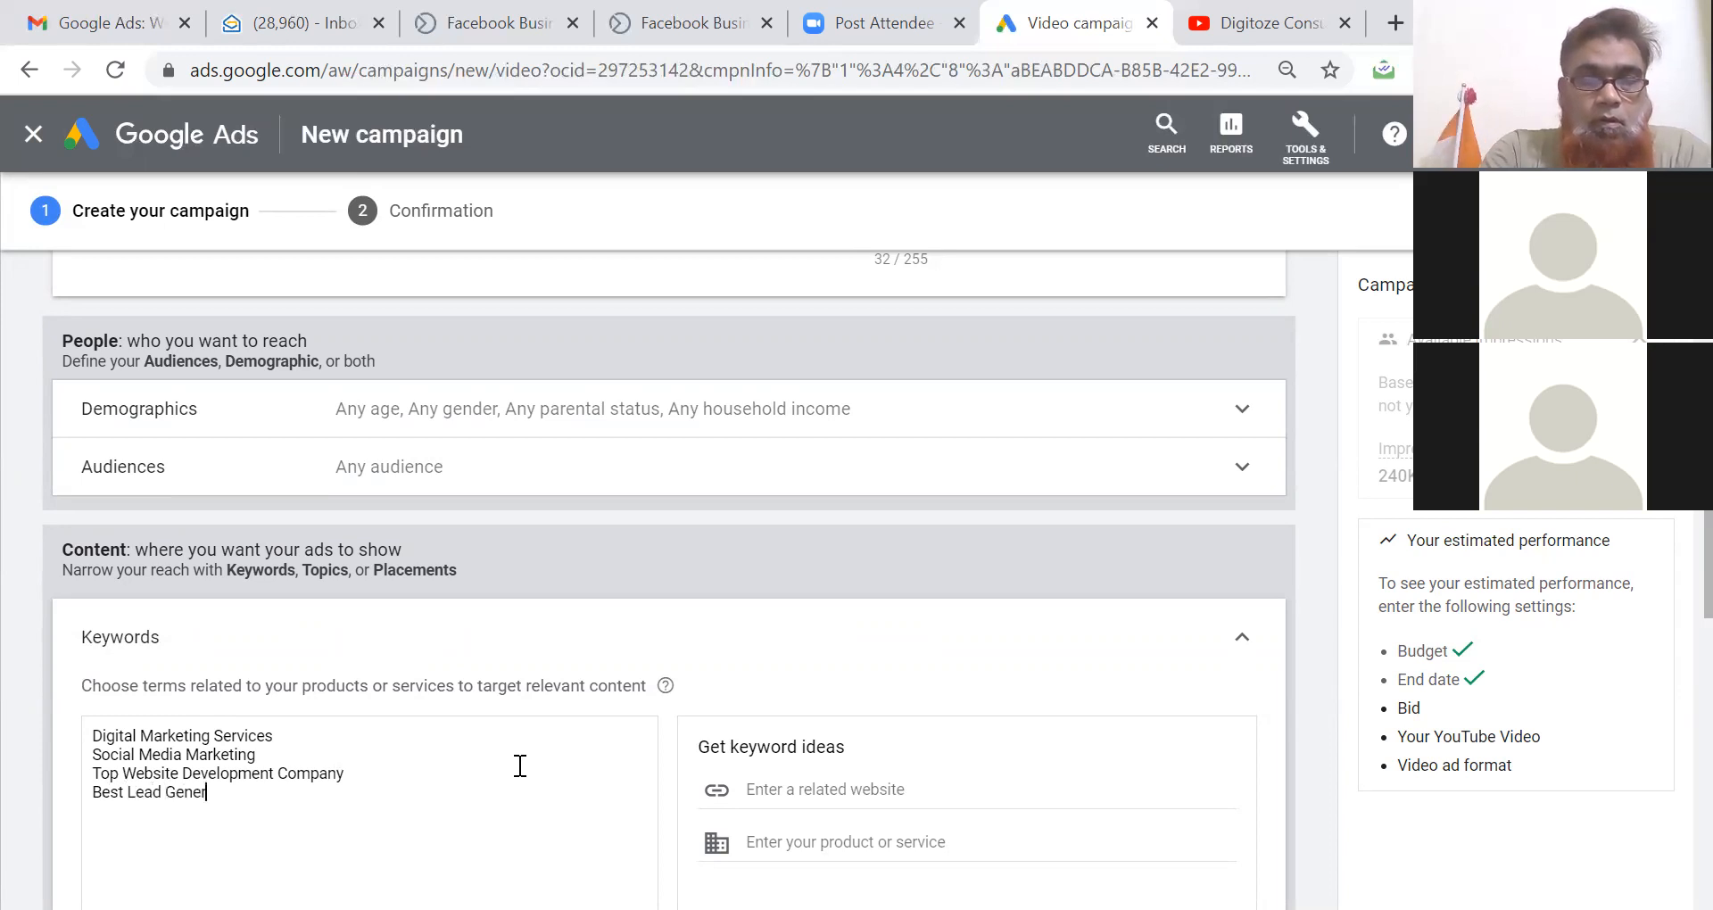
text(ation )
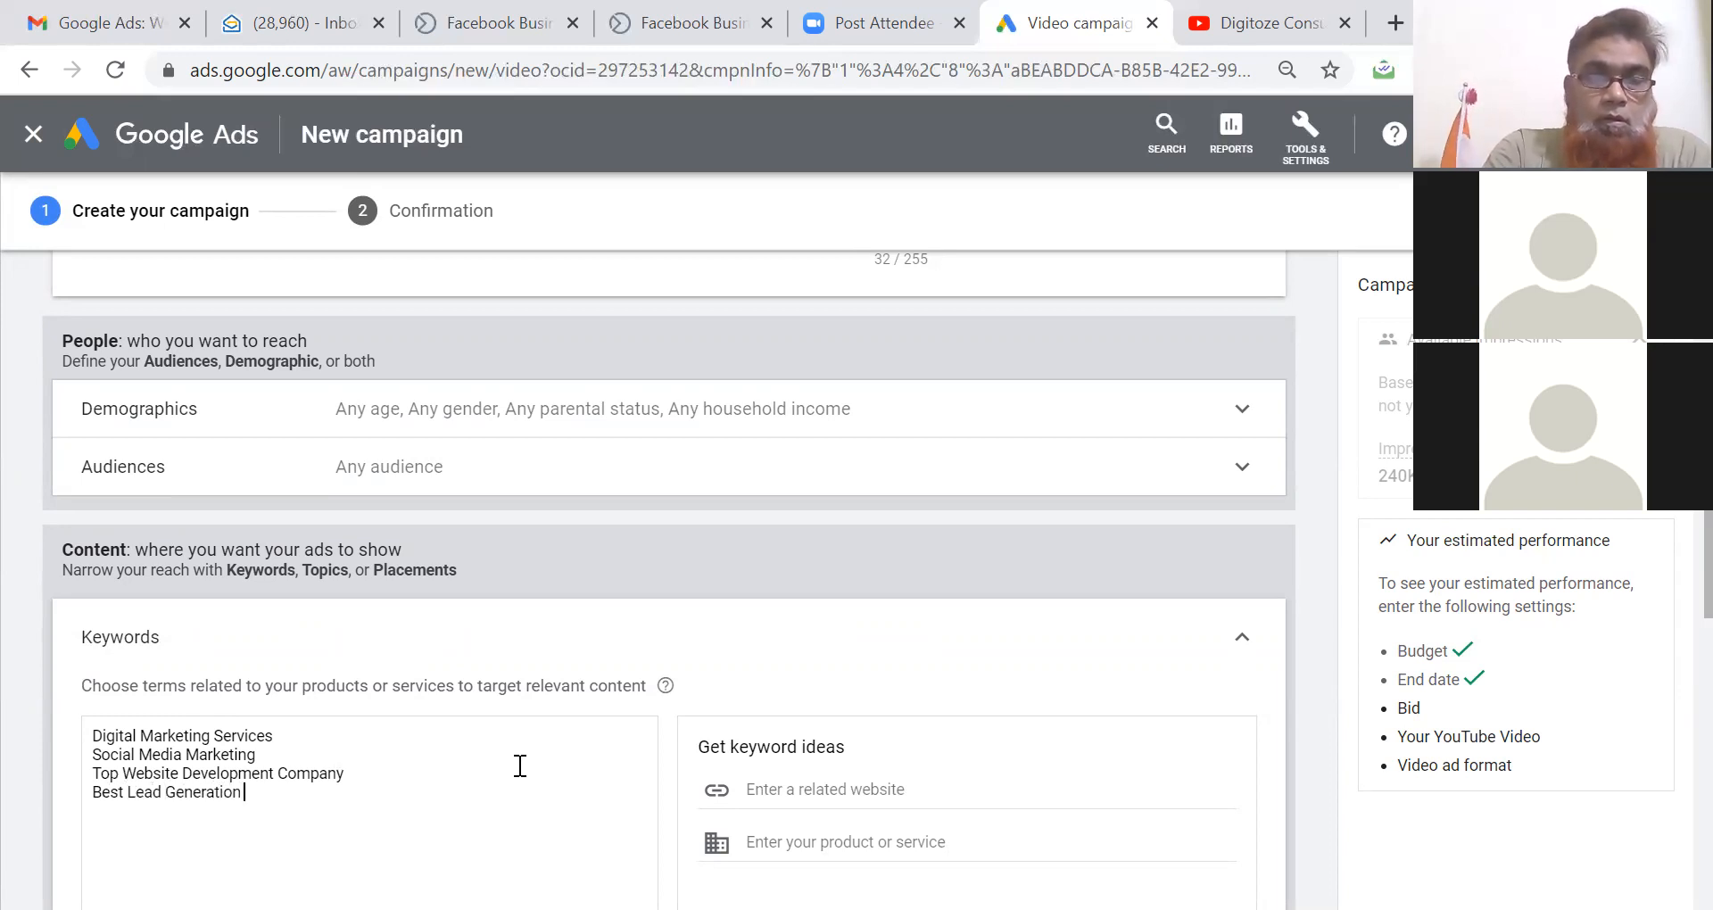
text(Agency)
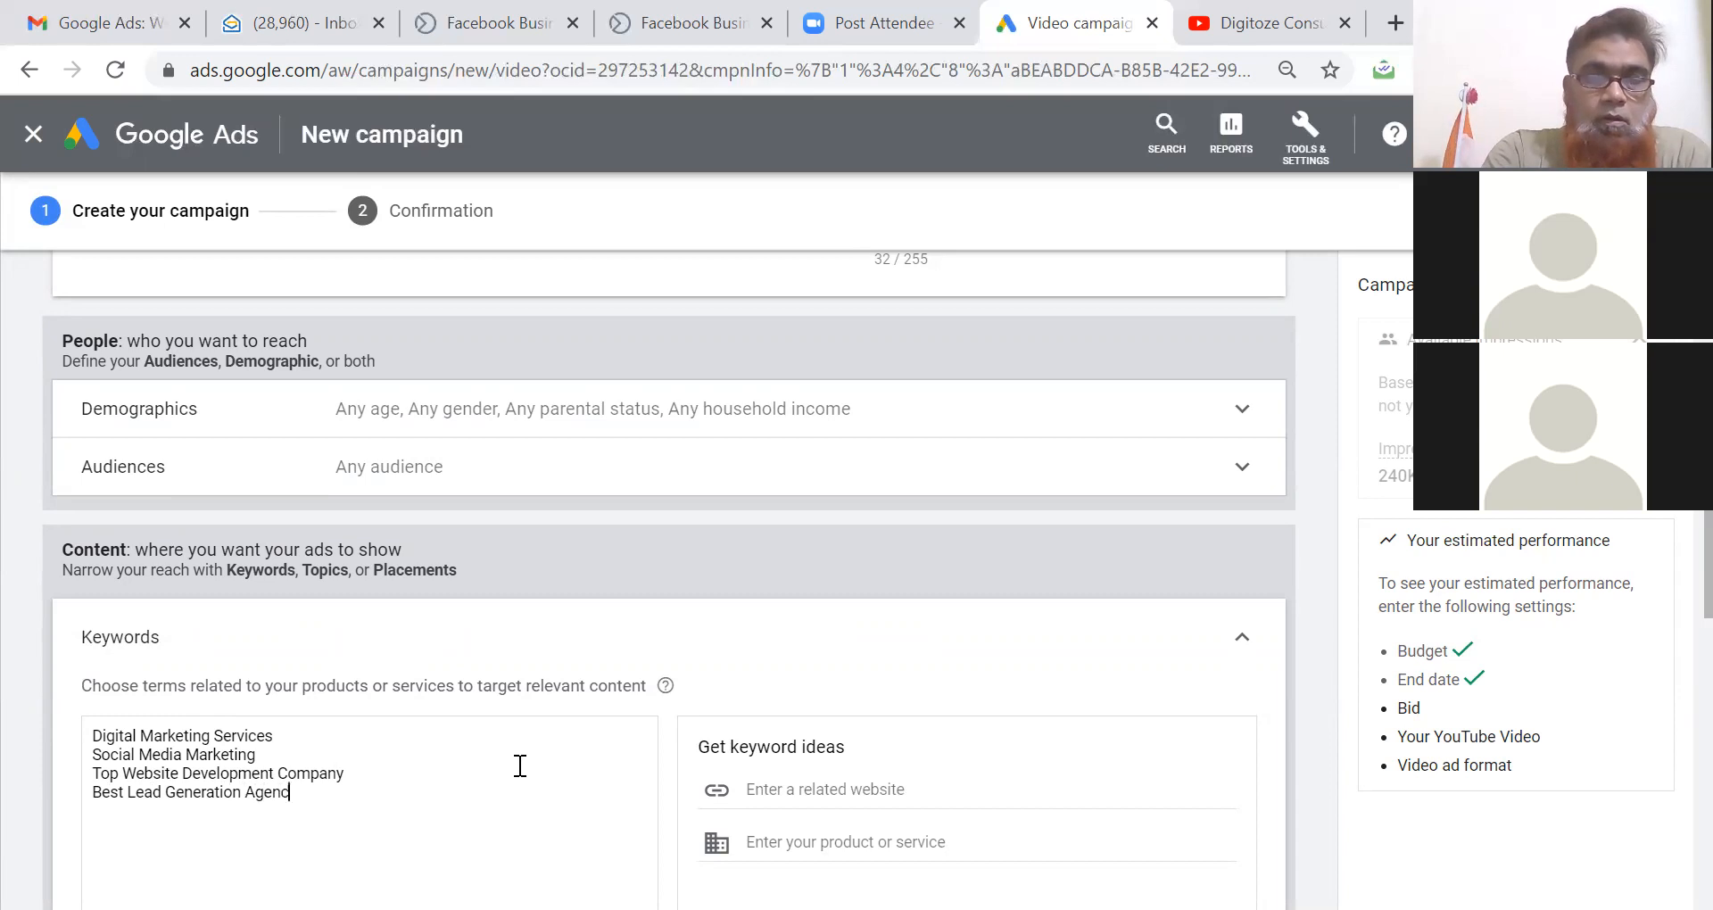
click(1085, 687)
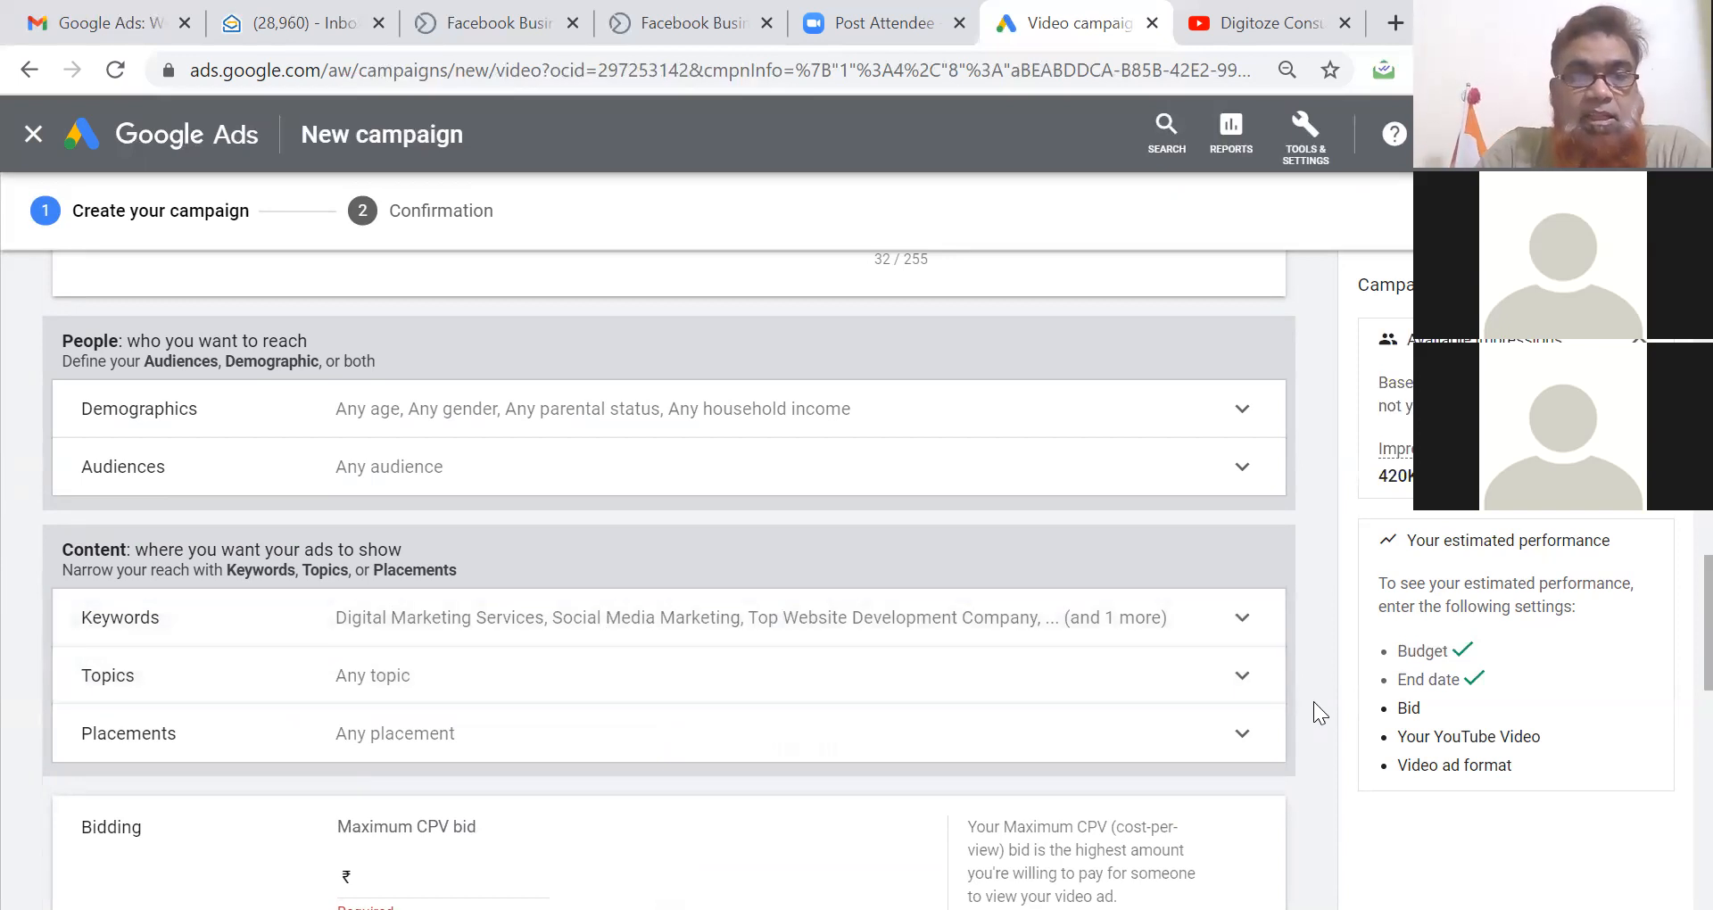
Open the ad group's placement targeting and review the available placement categories.
scroll(1314, 701, down, 3)
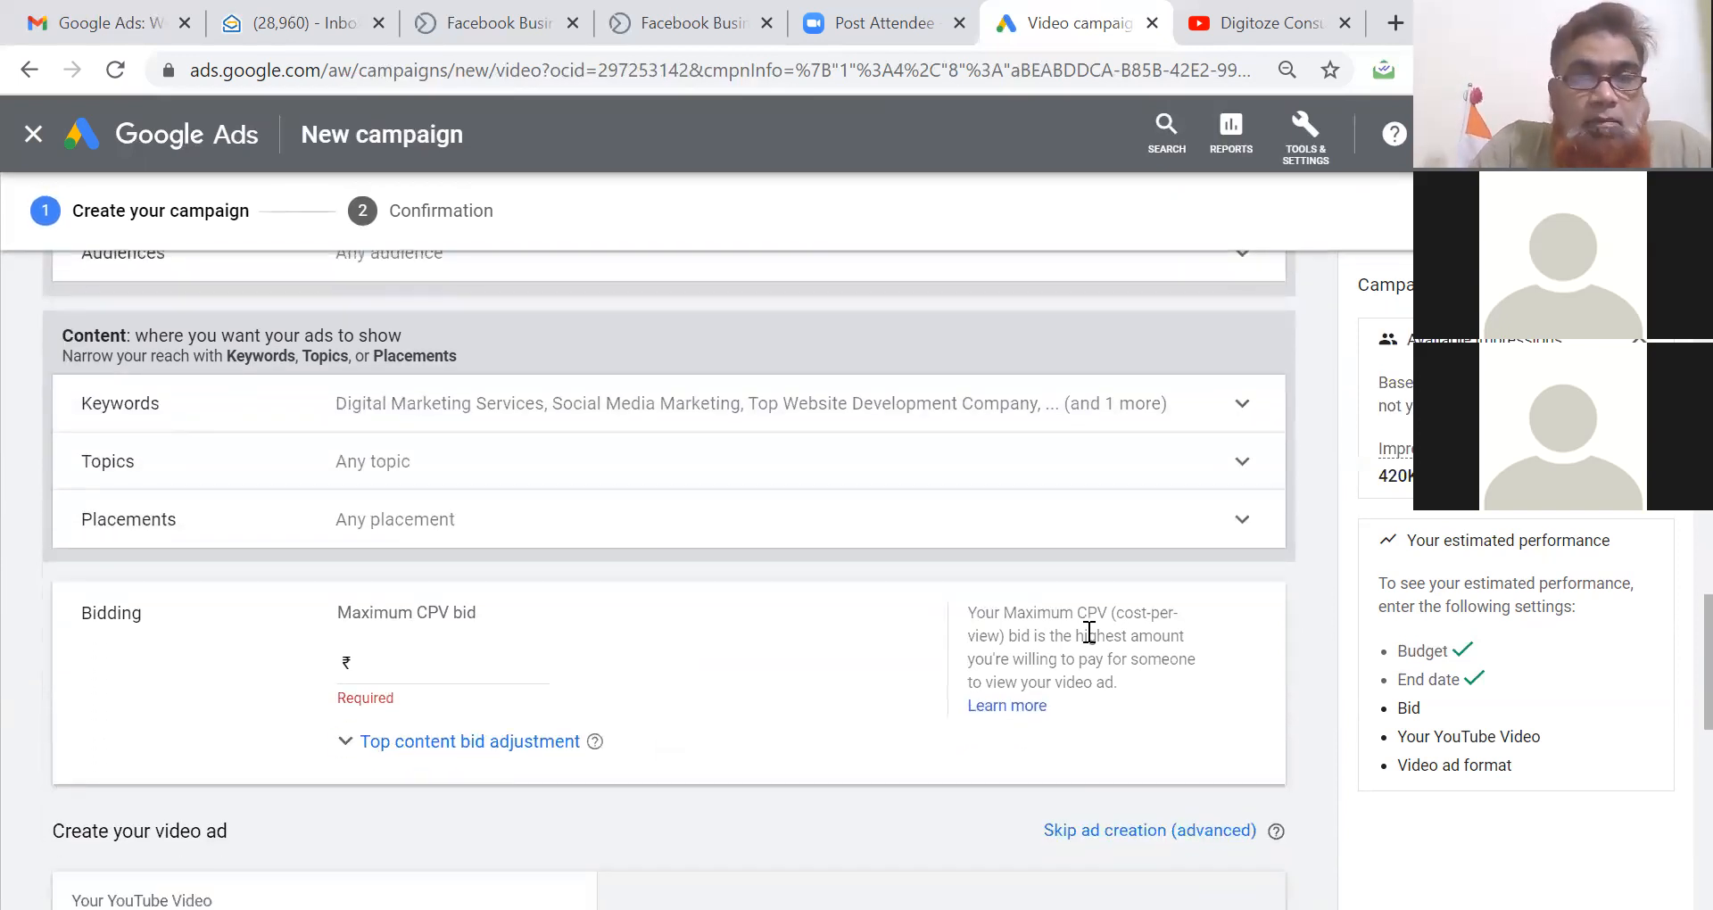
click(1242, 520)
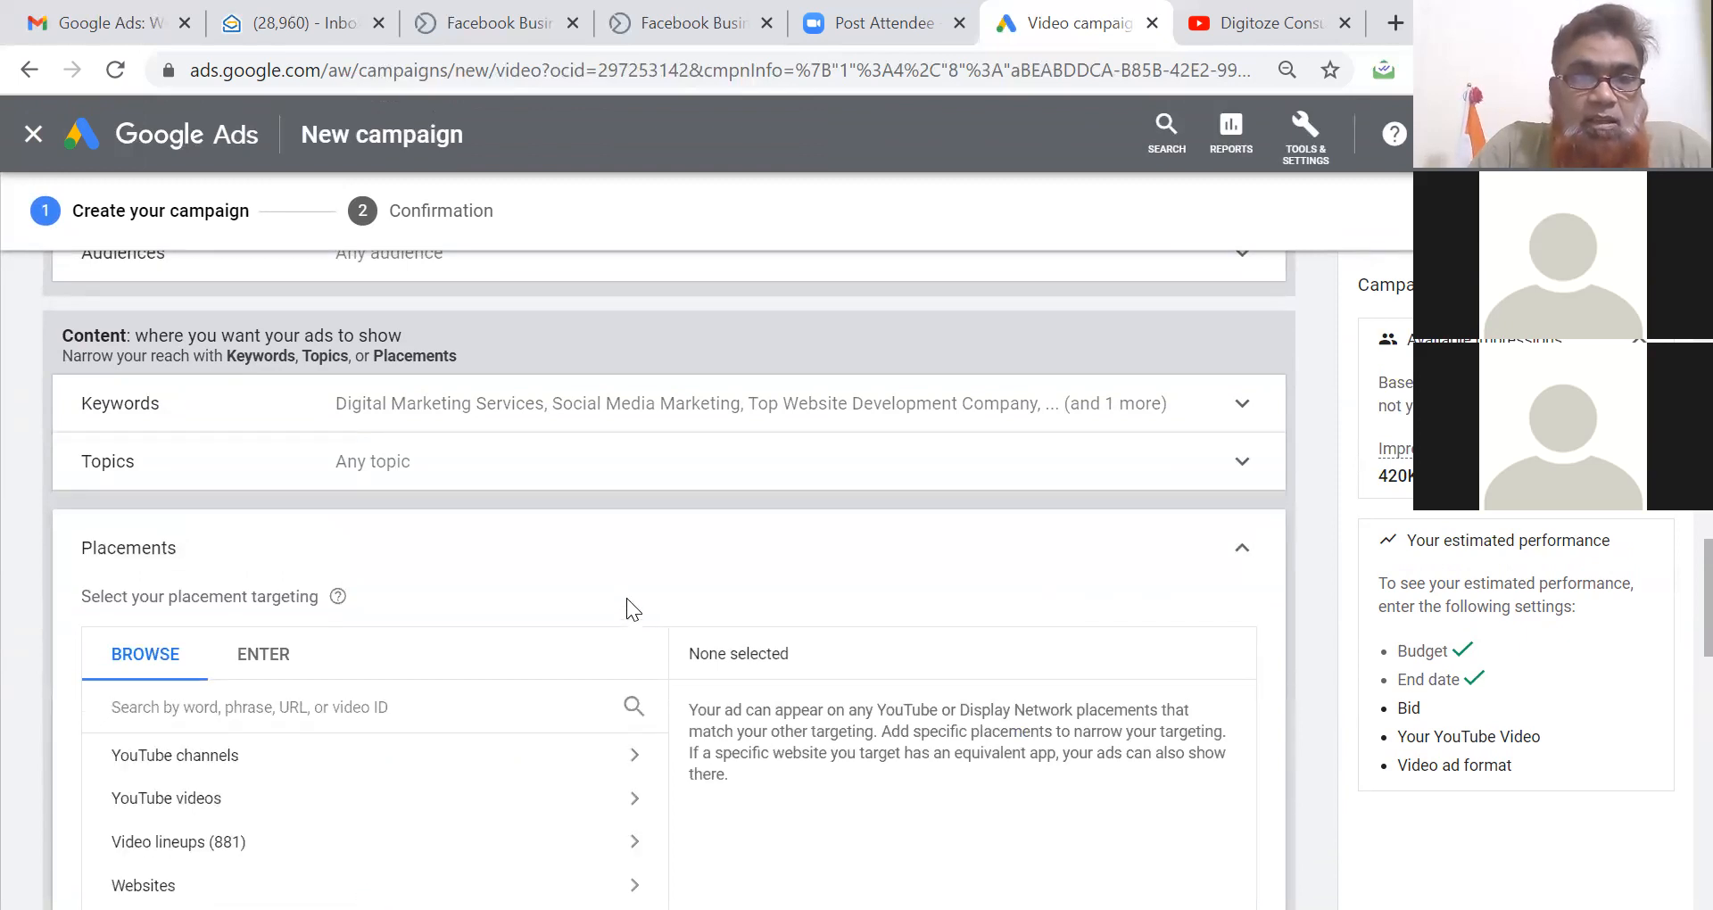
scroll(625, 596, down, 3)
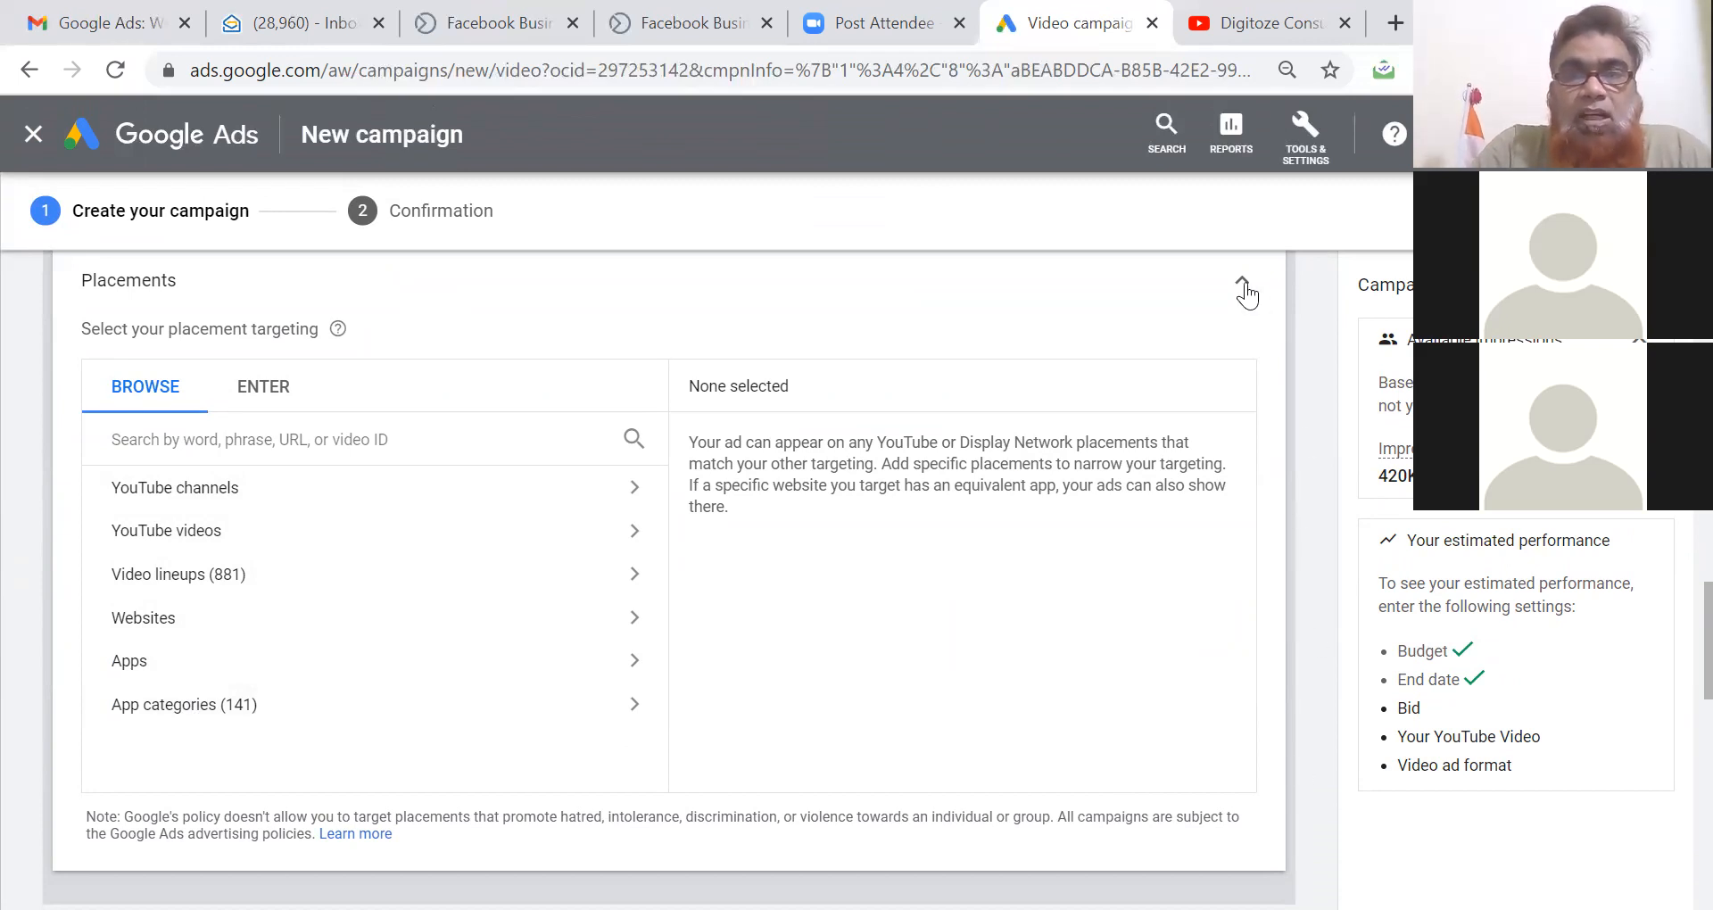
Close the placement targeting and set the ad group's maximum CPV bid to ₹50.00.
click(1245, 283)
scroll(1125, 599, down, 1)
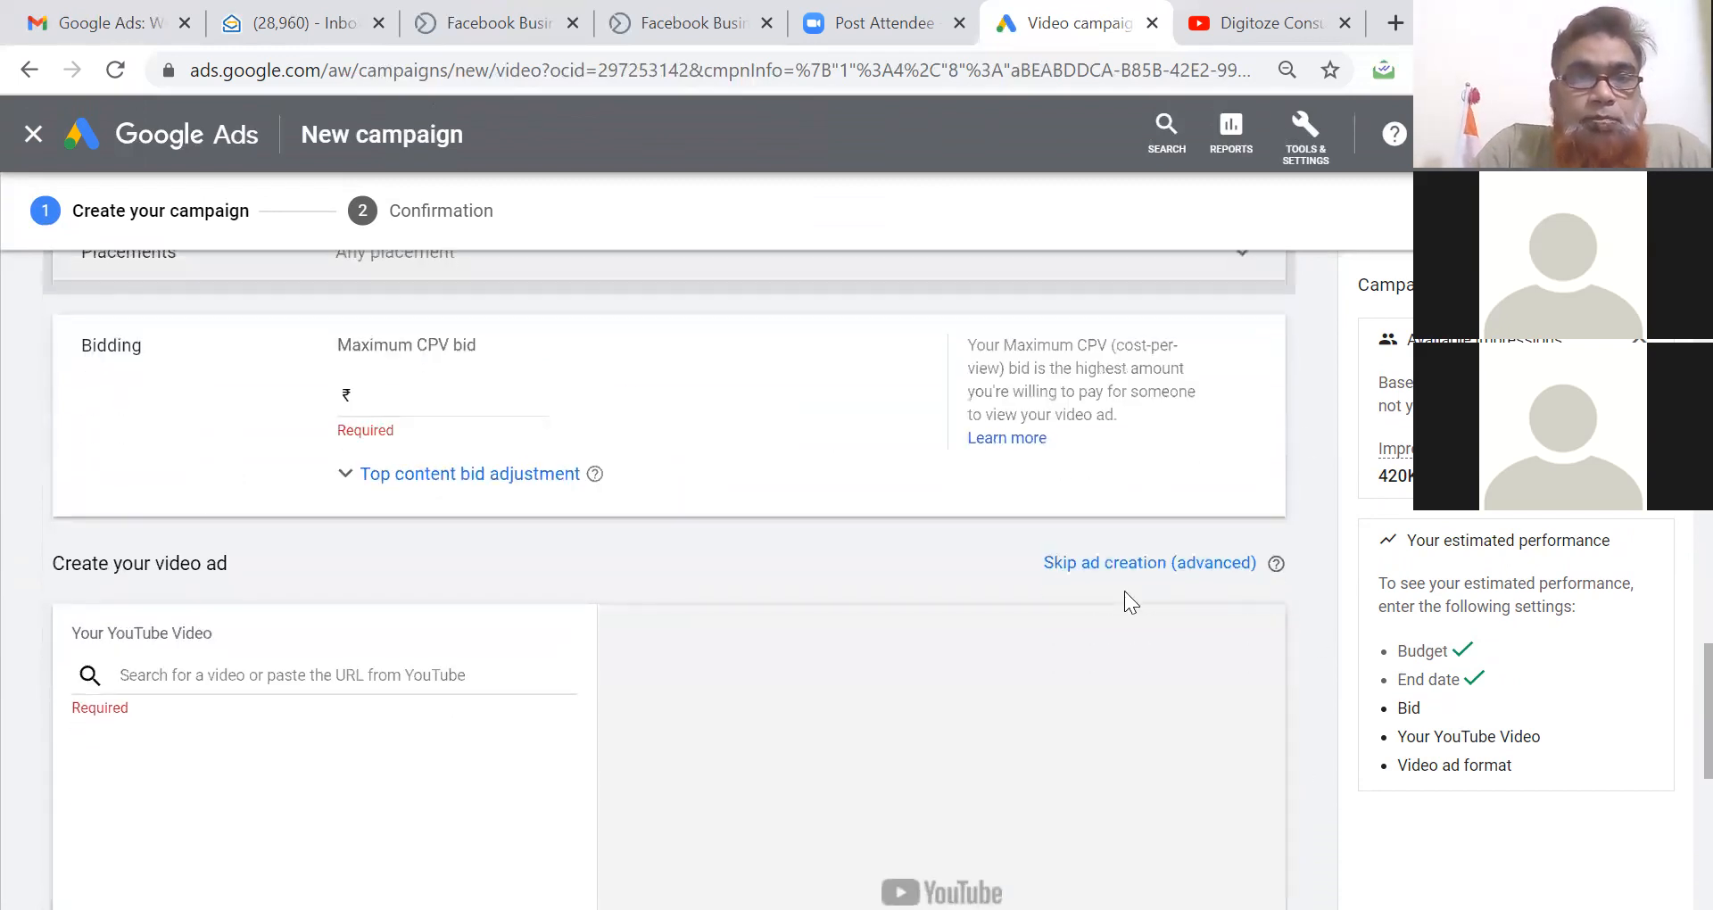
click(506, 397)
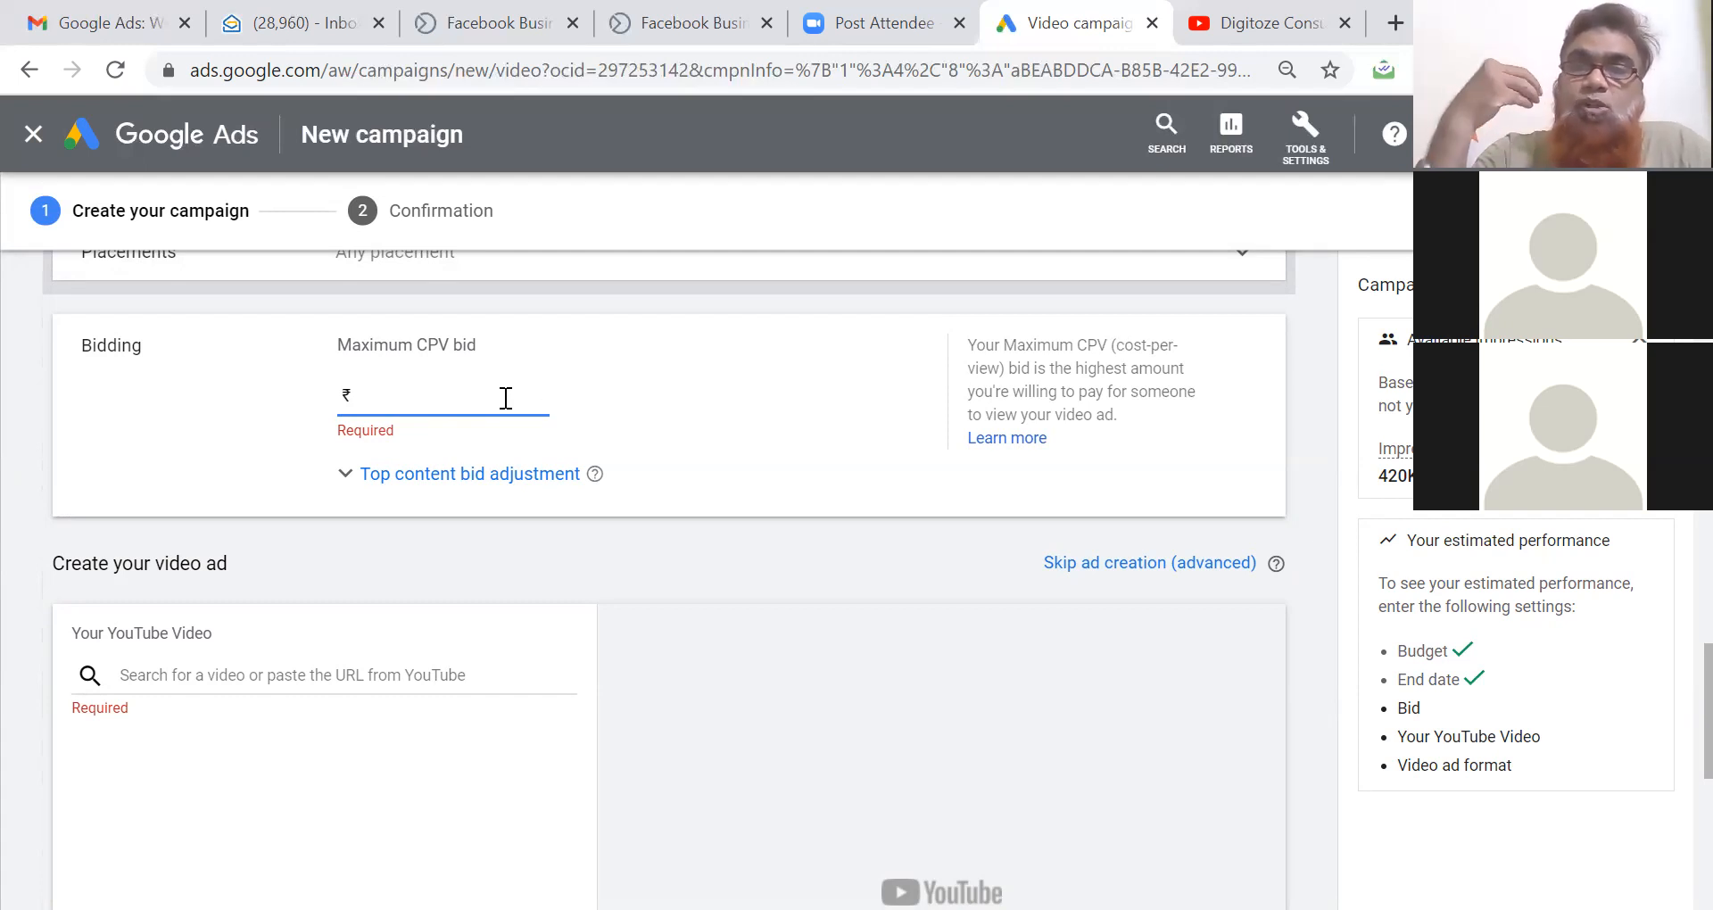
text(50.00)
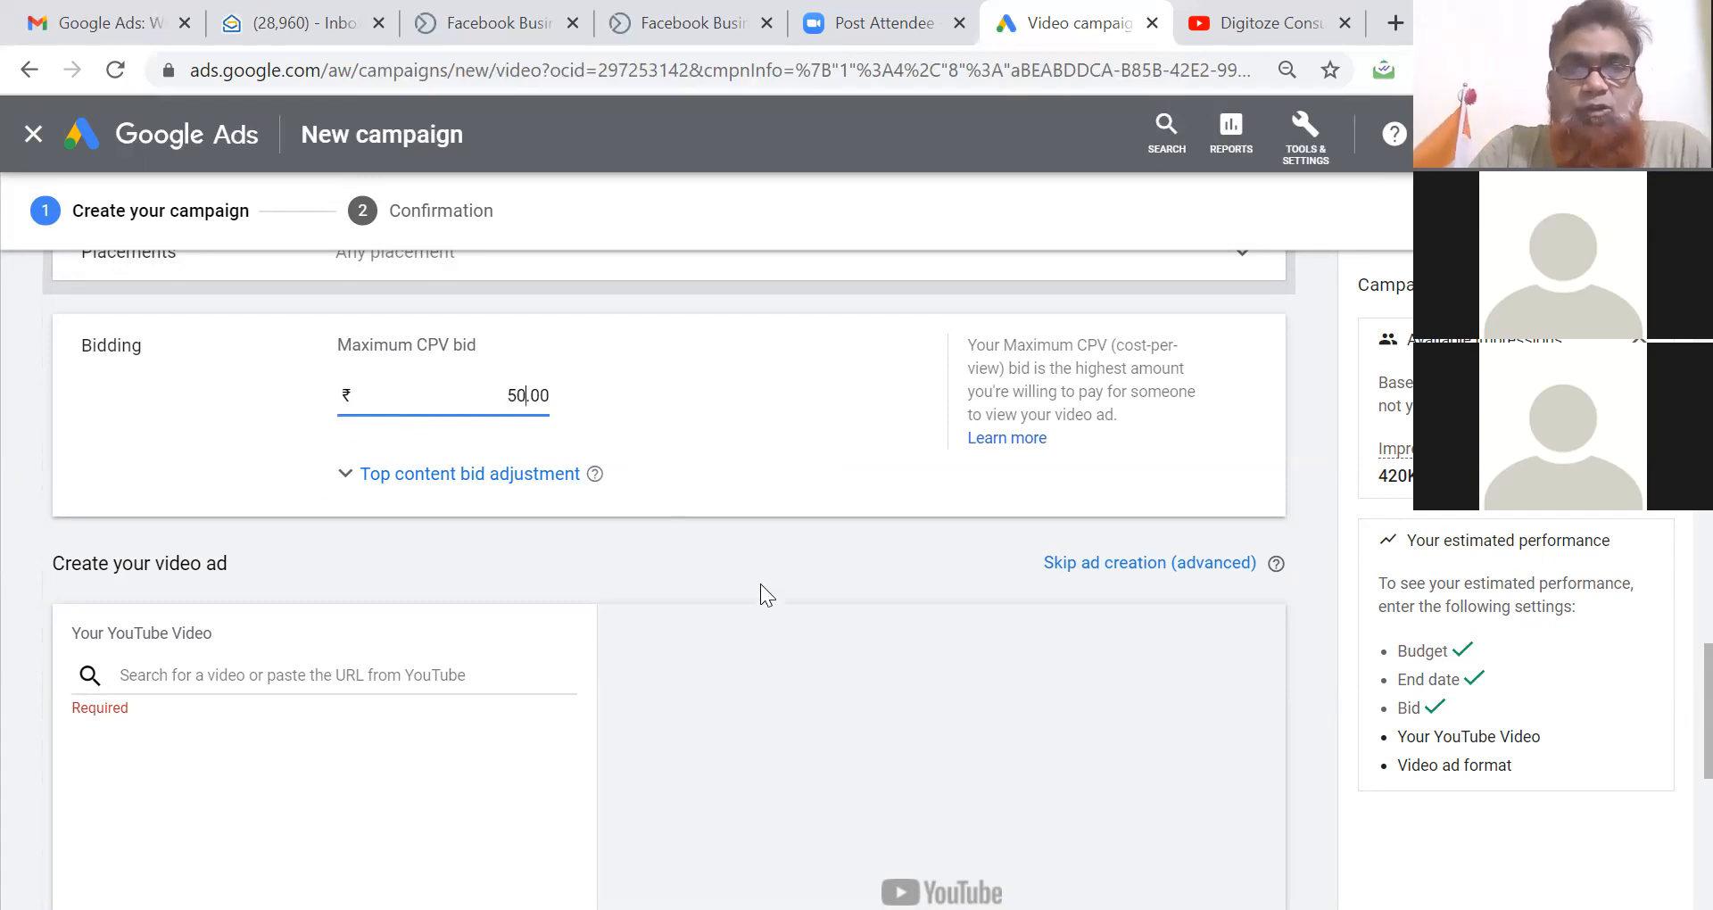
click(910, 498)
Open the Digitoze Services playlist on the Digitoze Consulting YouTube channel, copy its first video's URL and pause the video.
scroll(910, 498, down, 2)
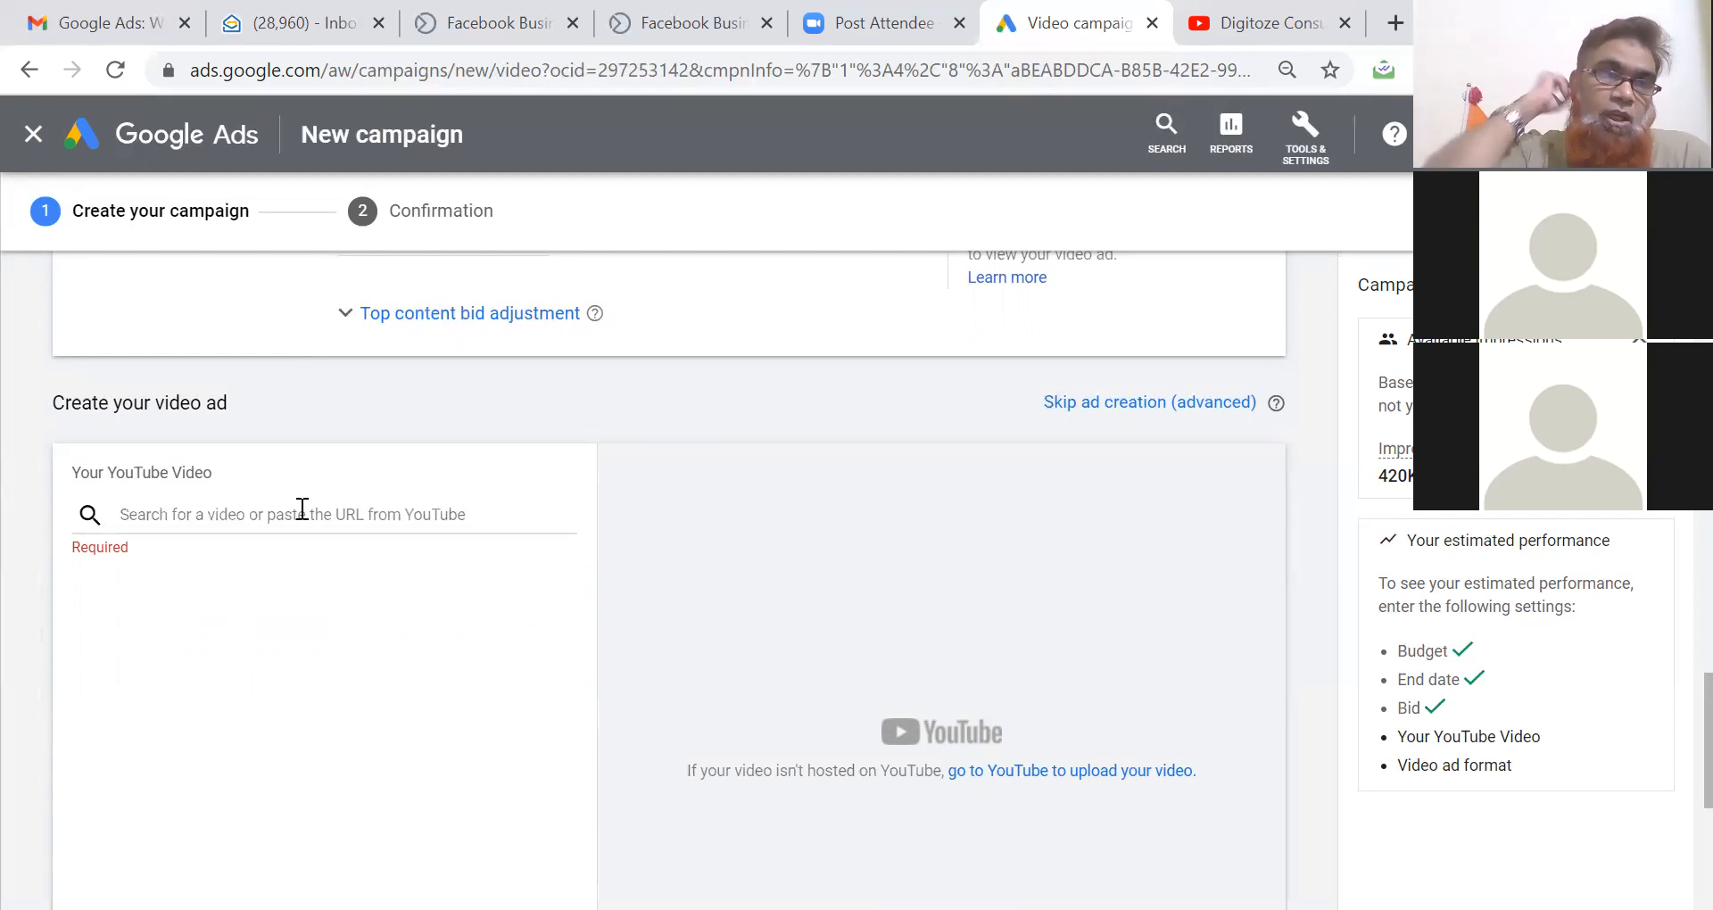
click(303, 509)
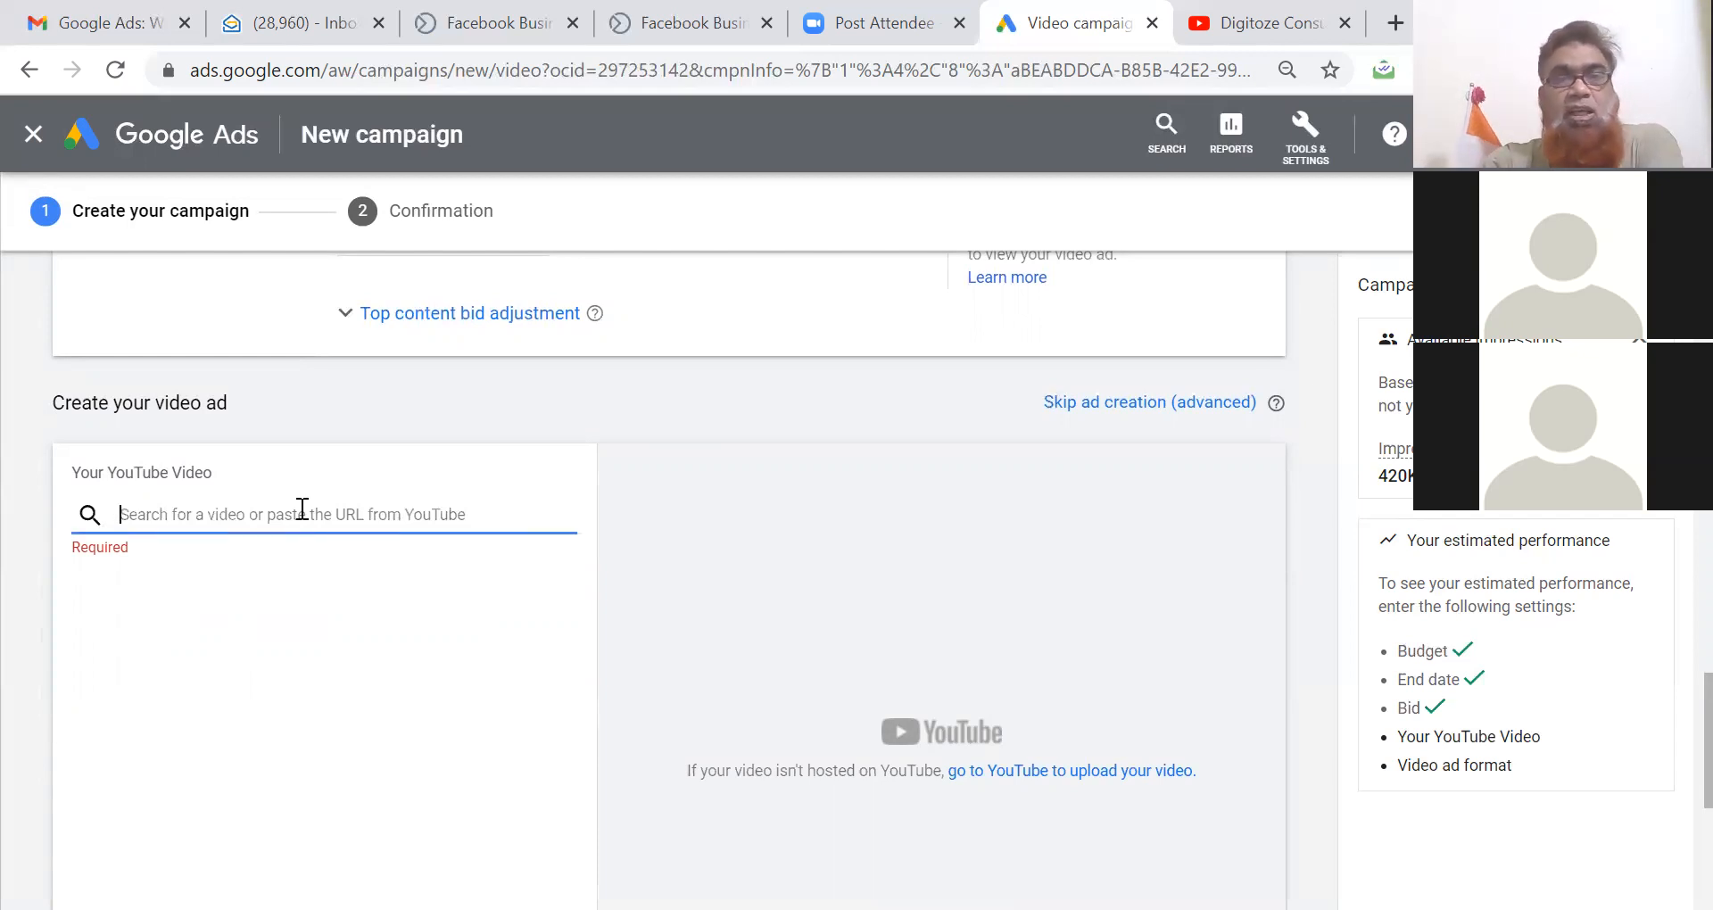
click(1238, 28)
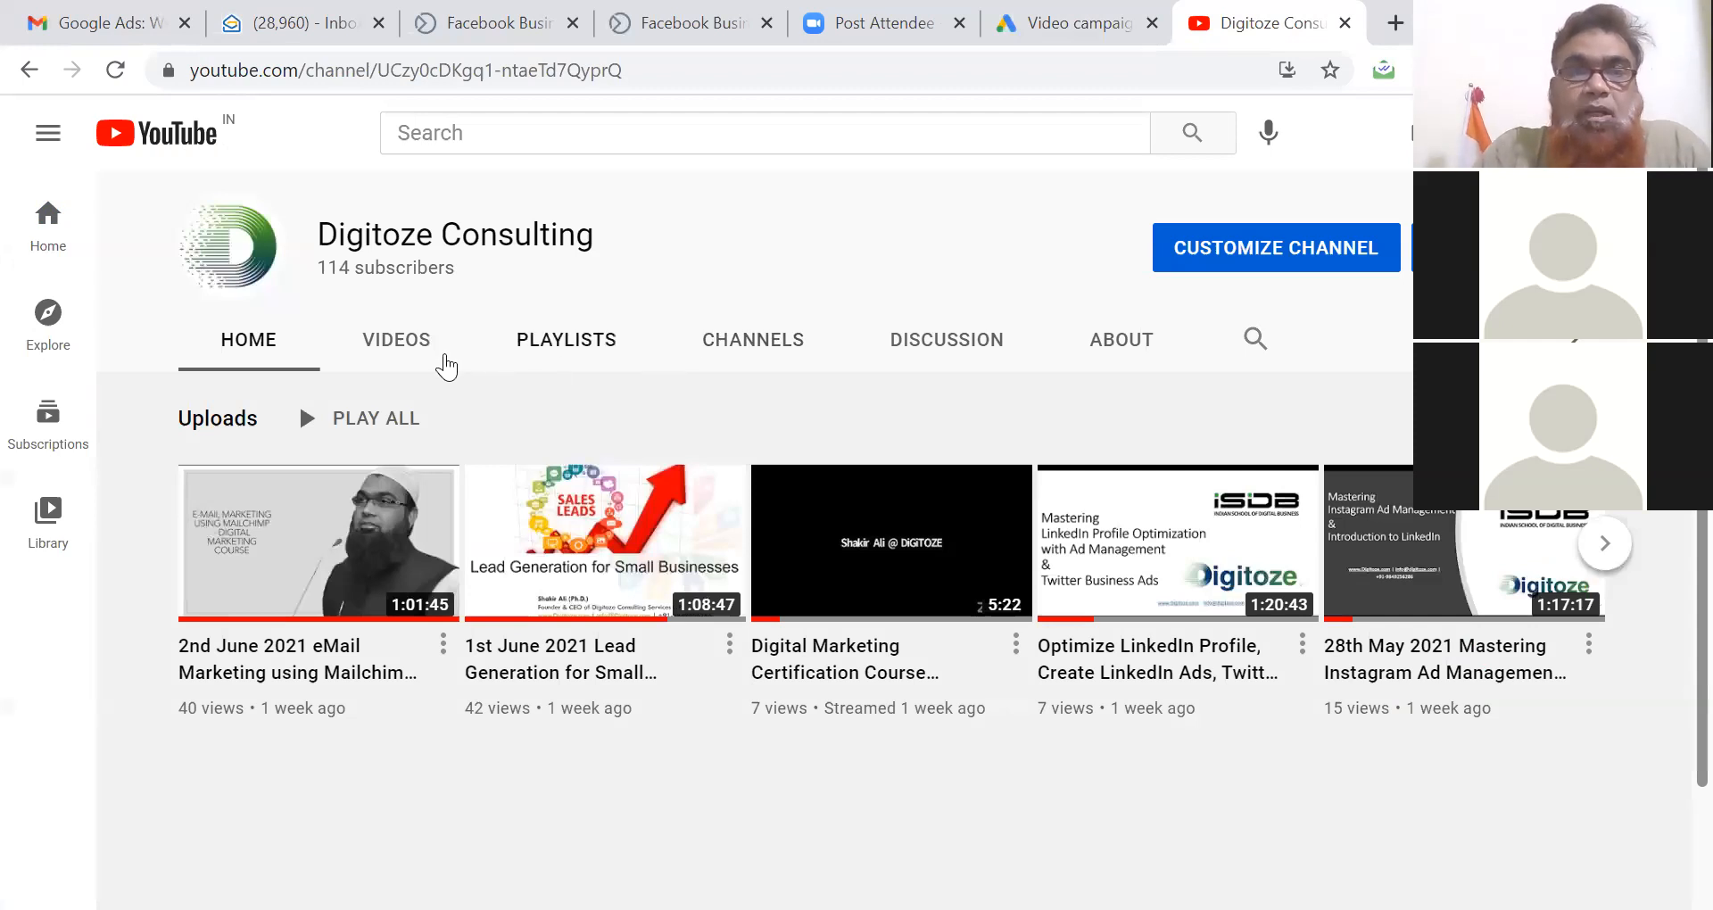
click(417, 351)
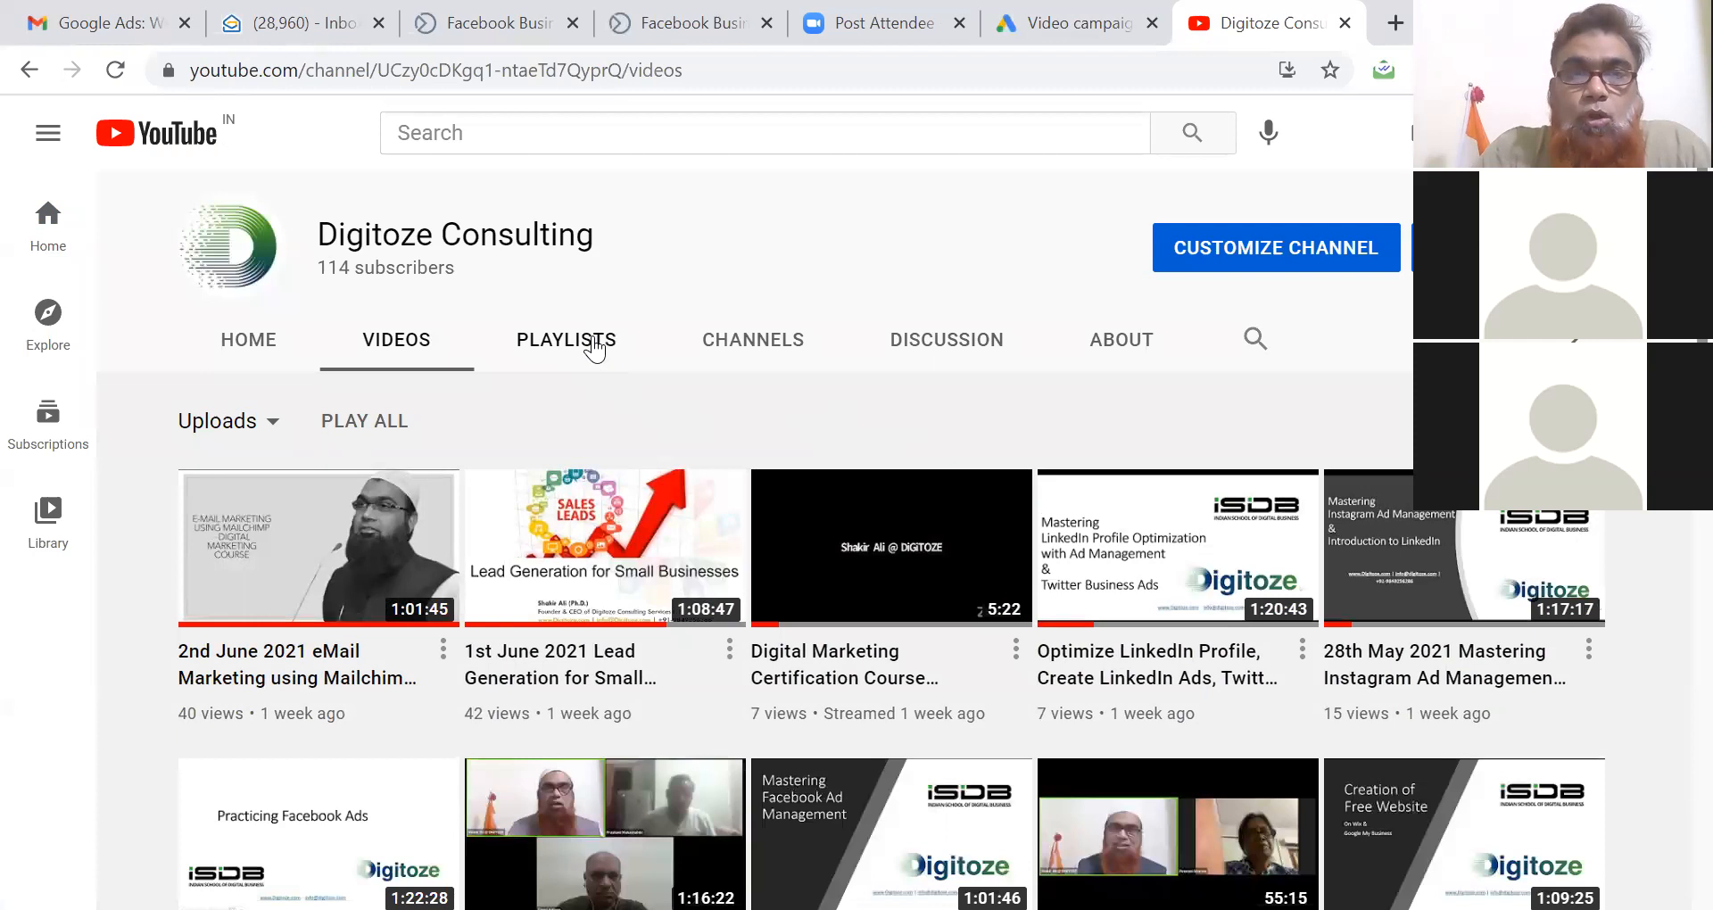
click(594, 349)
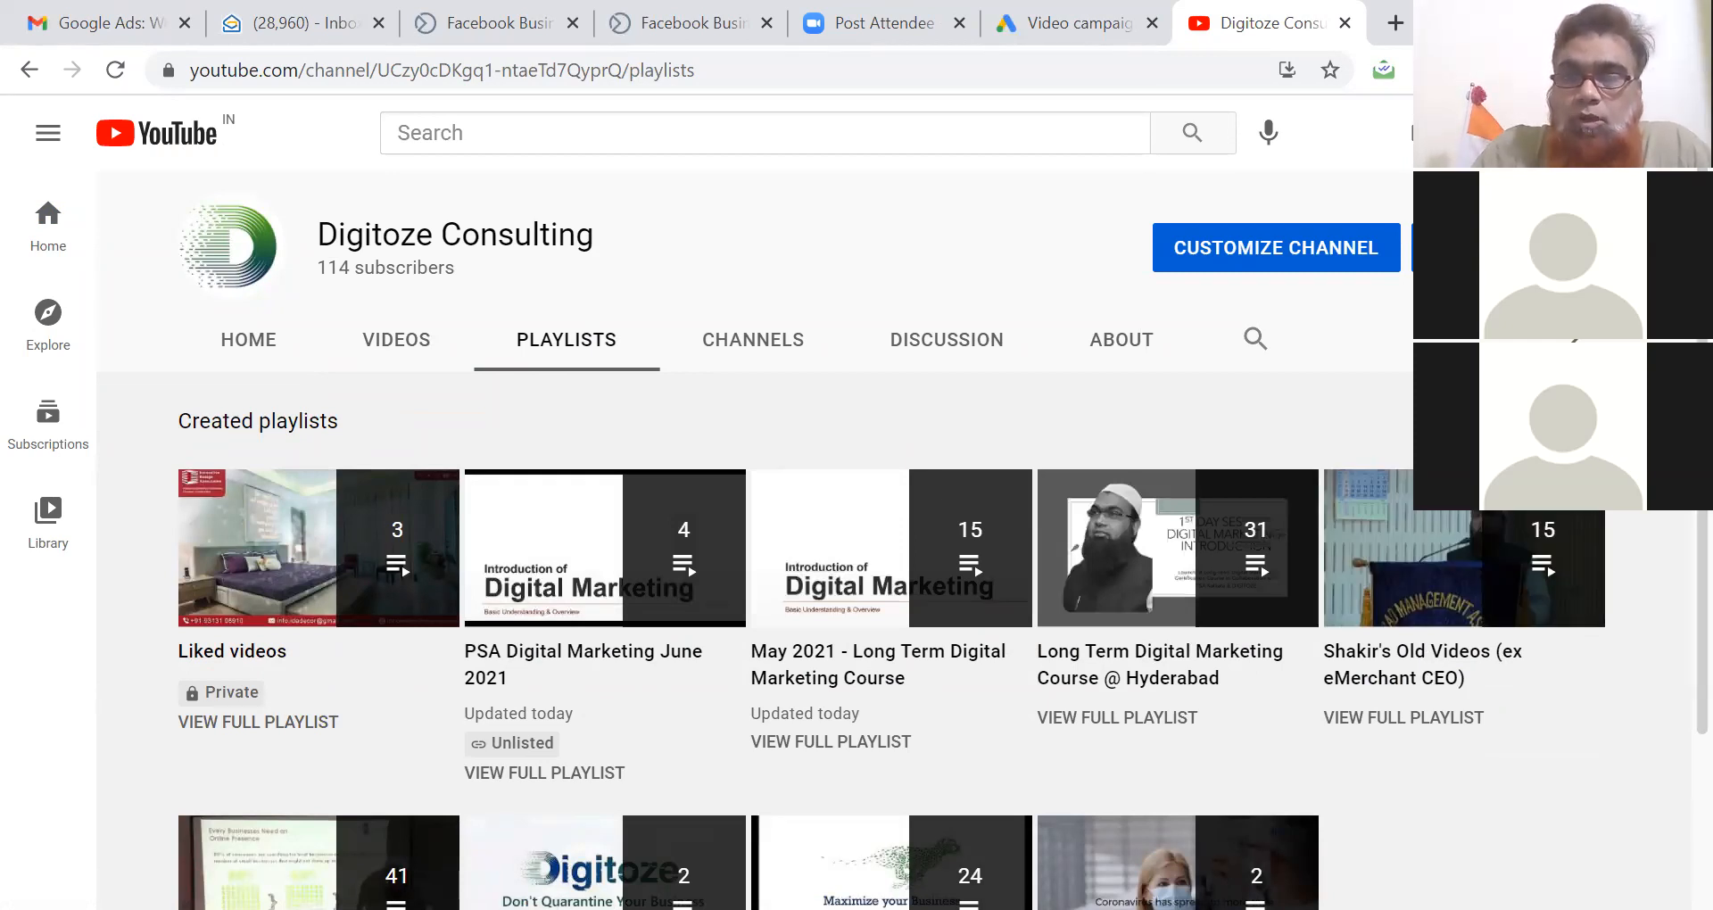
scroll(1046, 752, down, 2)
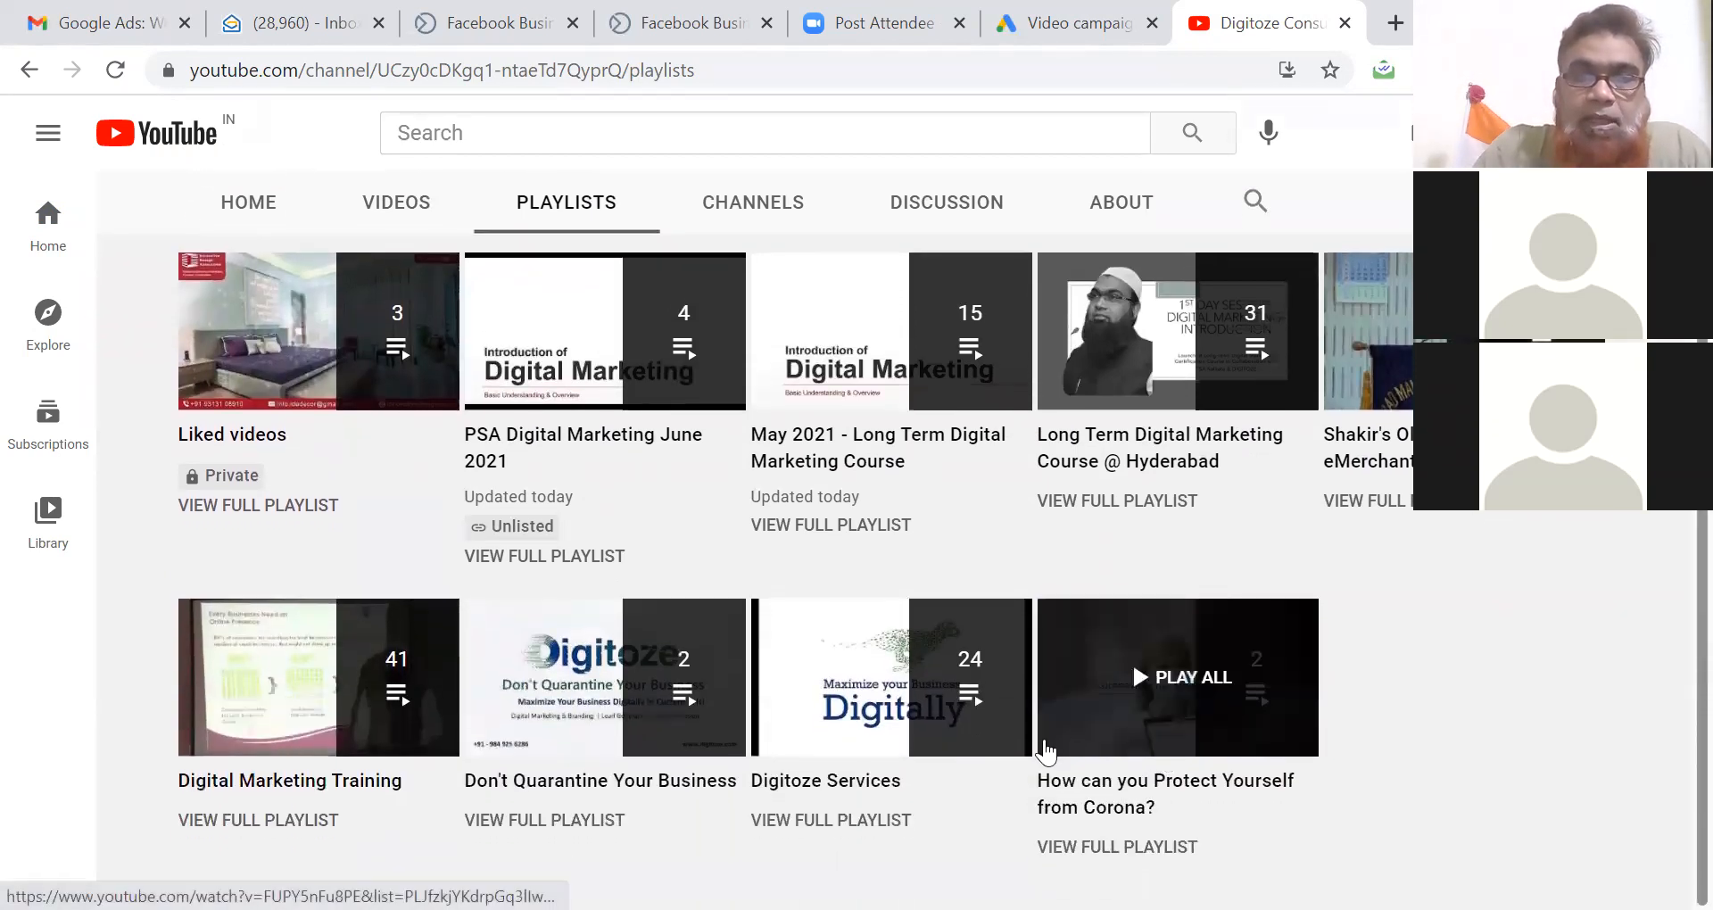
click(865, 785)
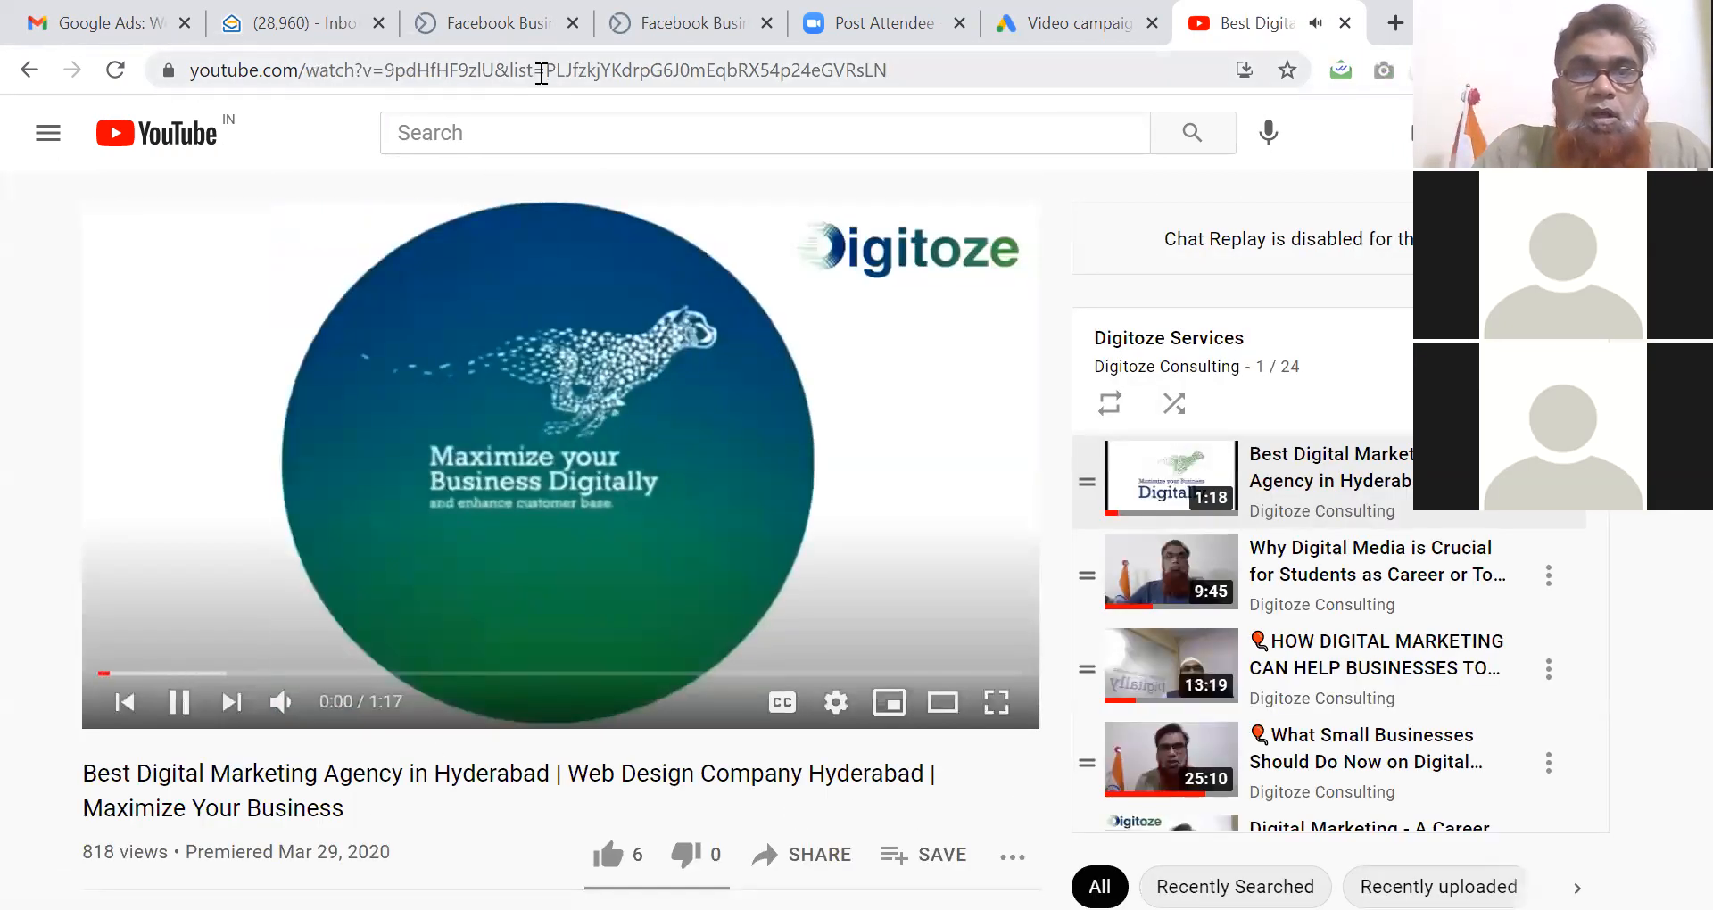
click(541, 72)
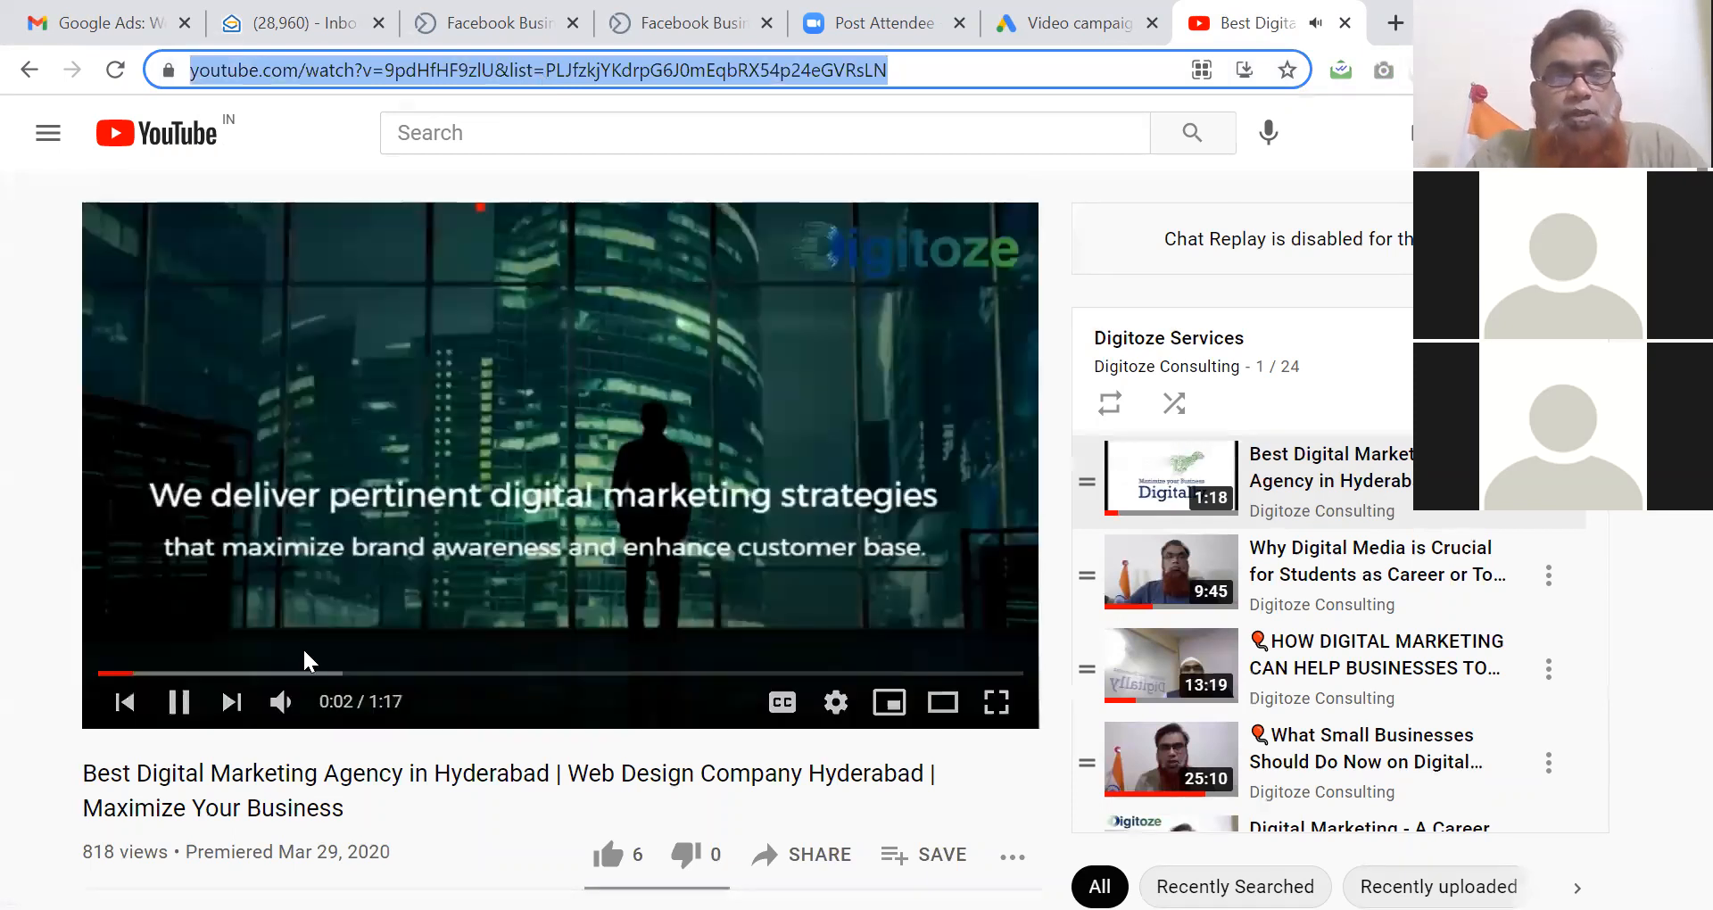
click(178, 701)
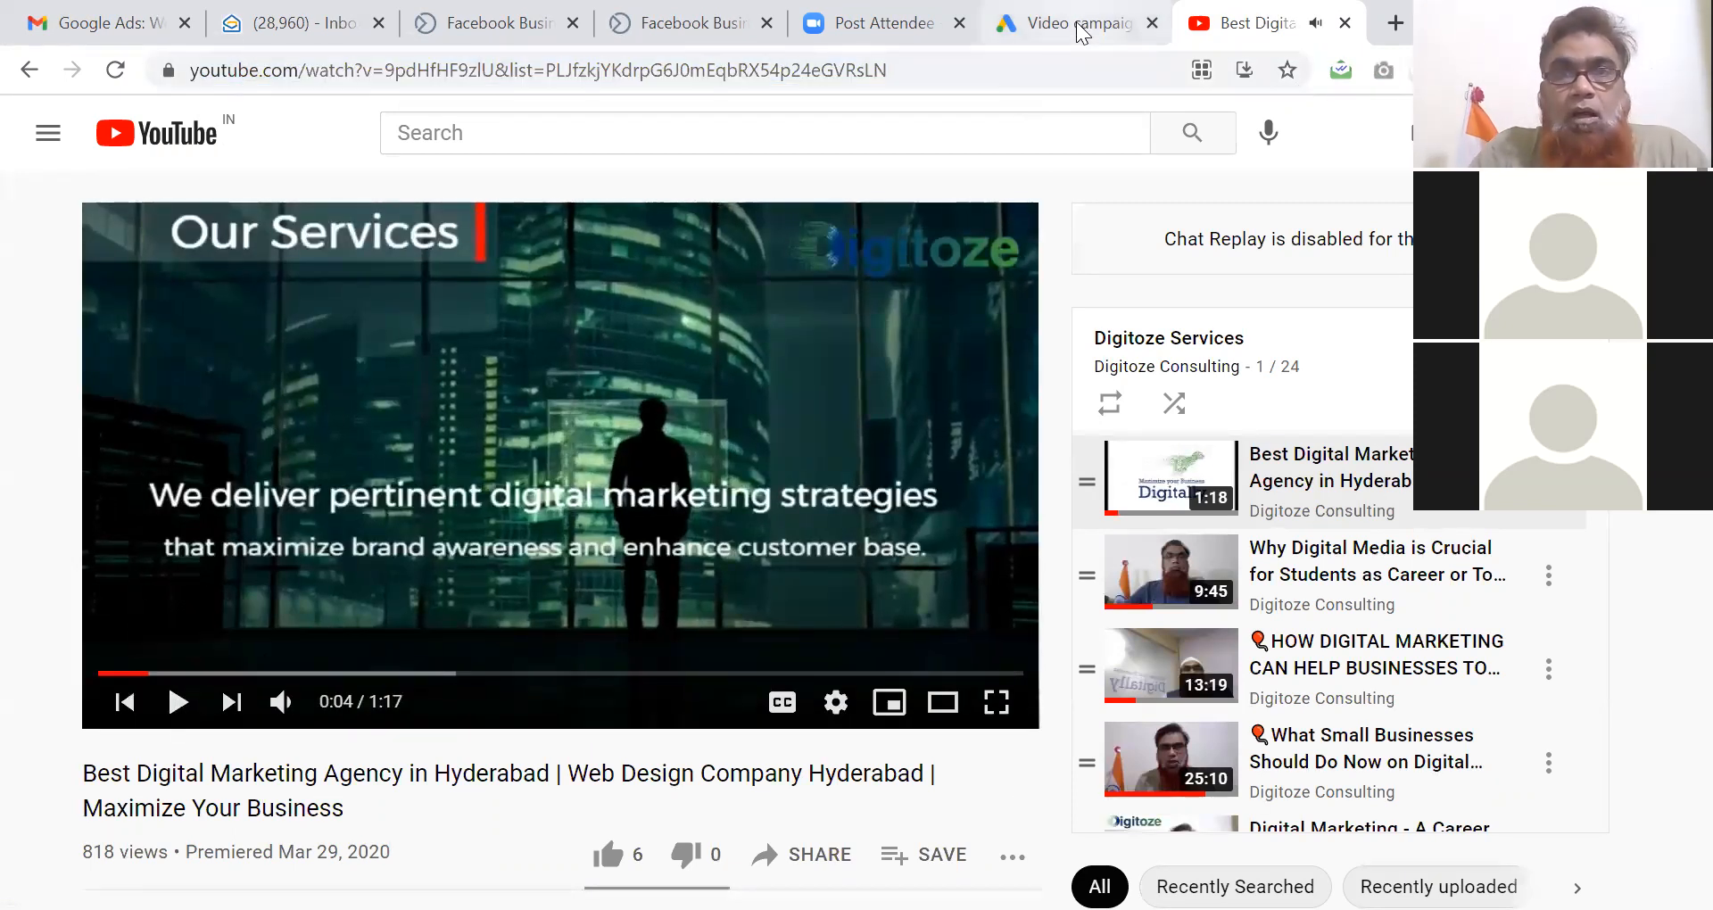
Return to the Google Ads campaign and use the copied YouTube URL to select the agency video for the ad.
click(1082, 33)
click(456, 514)
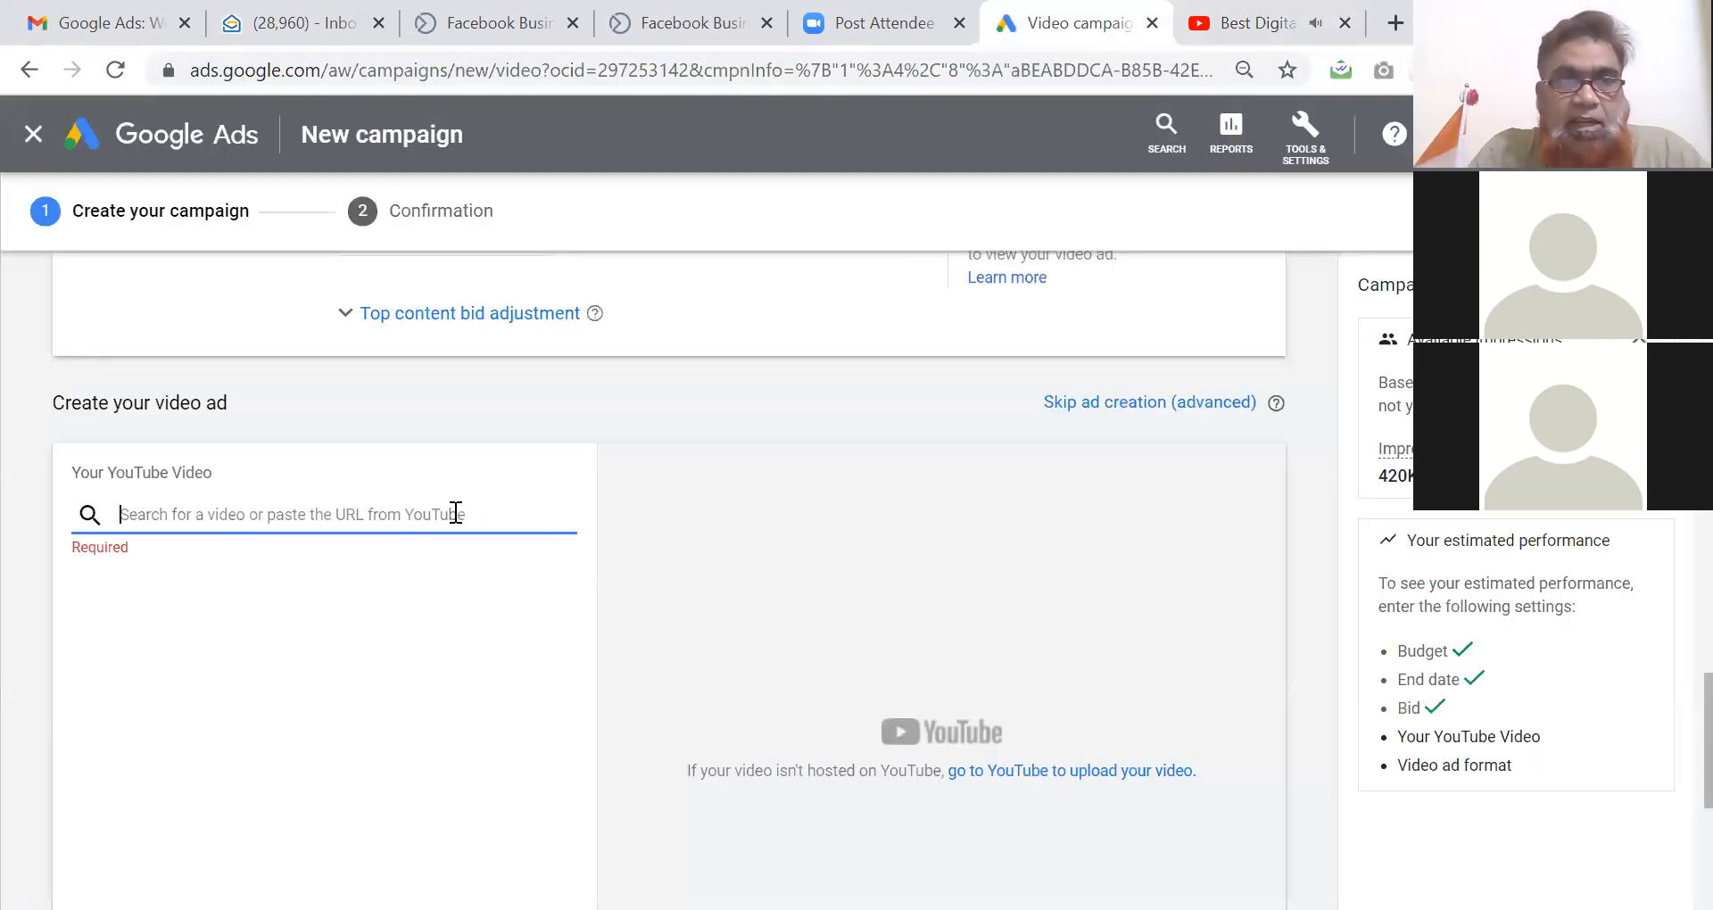
key(ctrl+v)
click(406, 539)
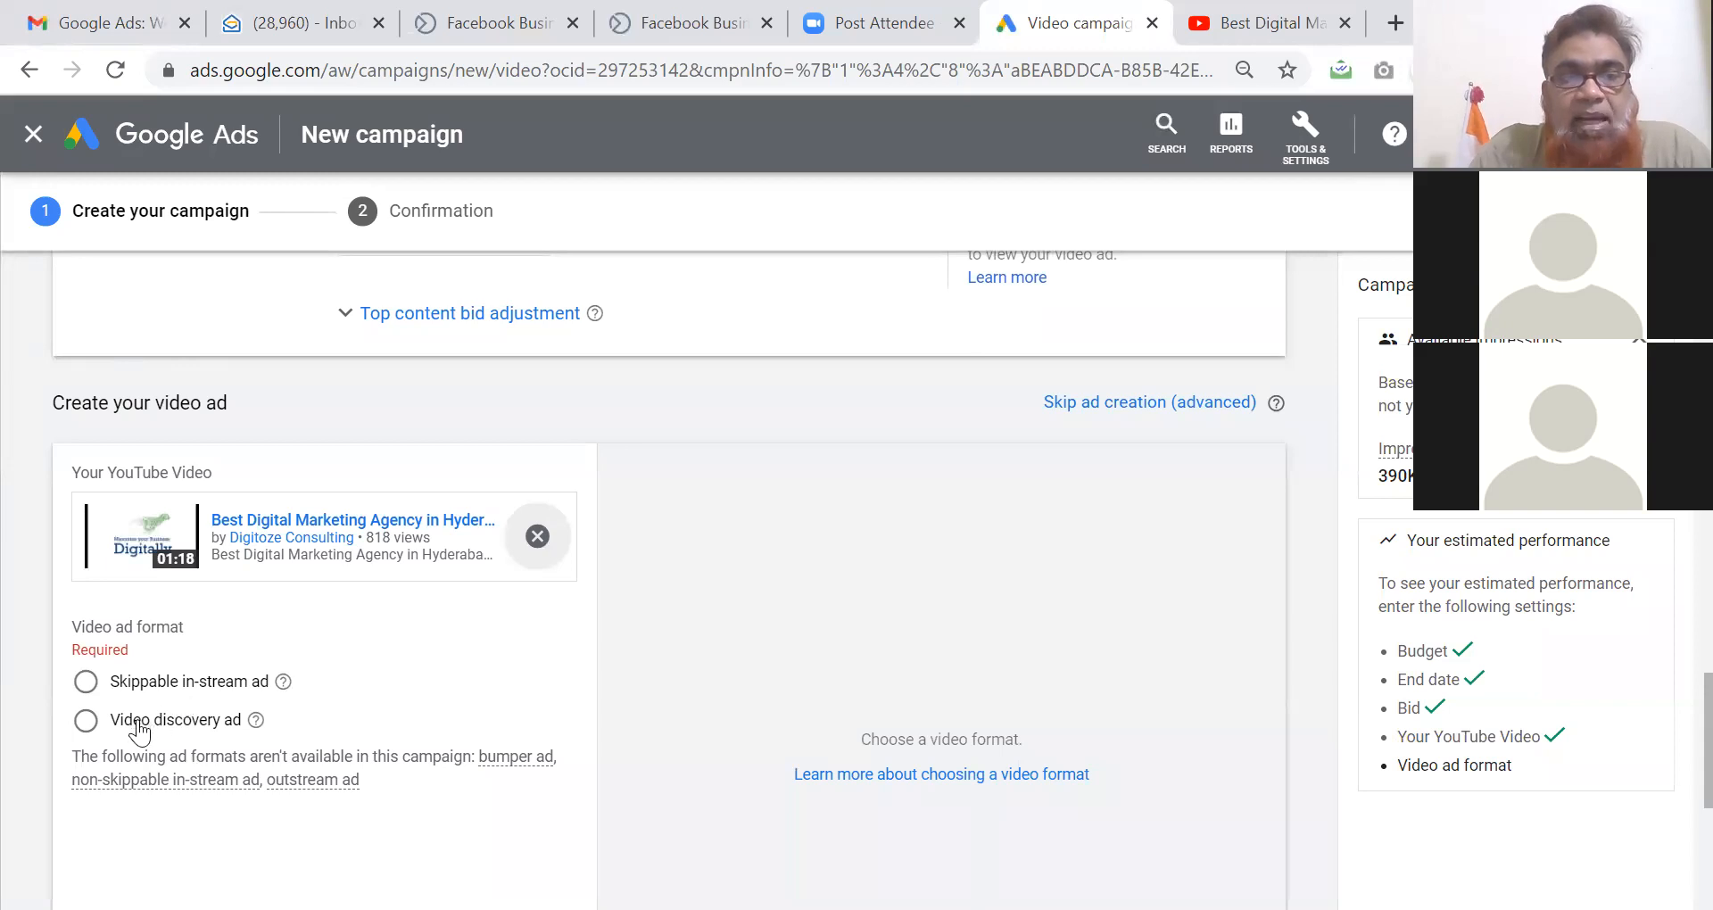
Compare the skippable in-stream and video discovery previews, and choose Skippable in-stream ad as the video ad format.
click(85, 689)
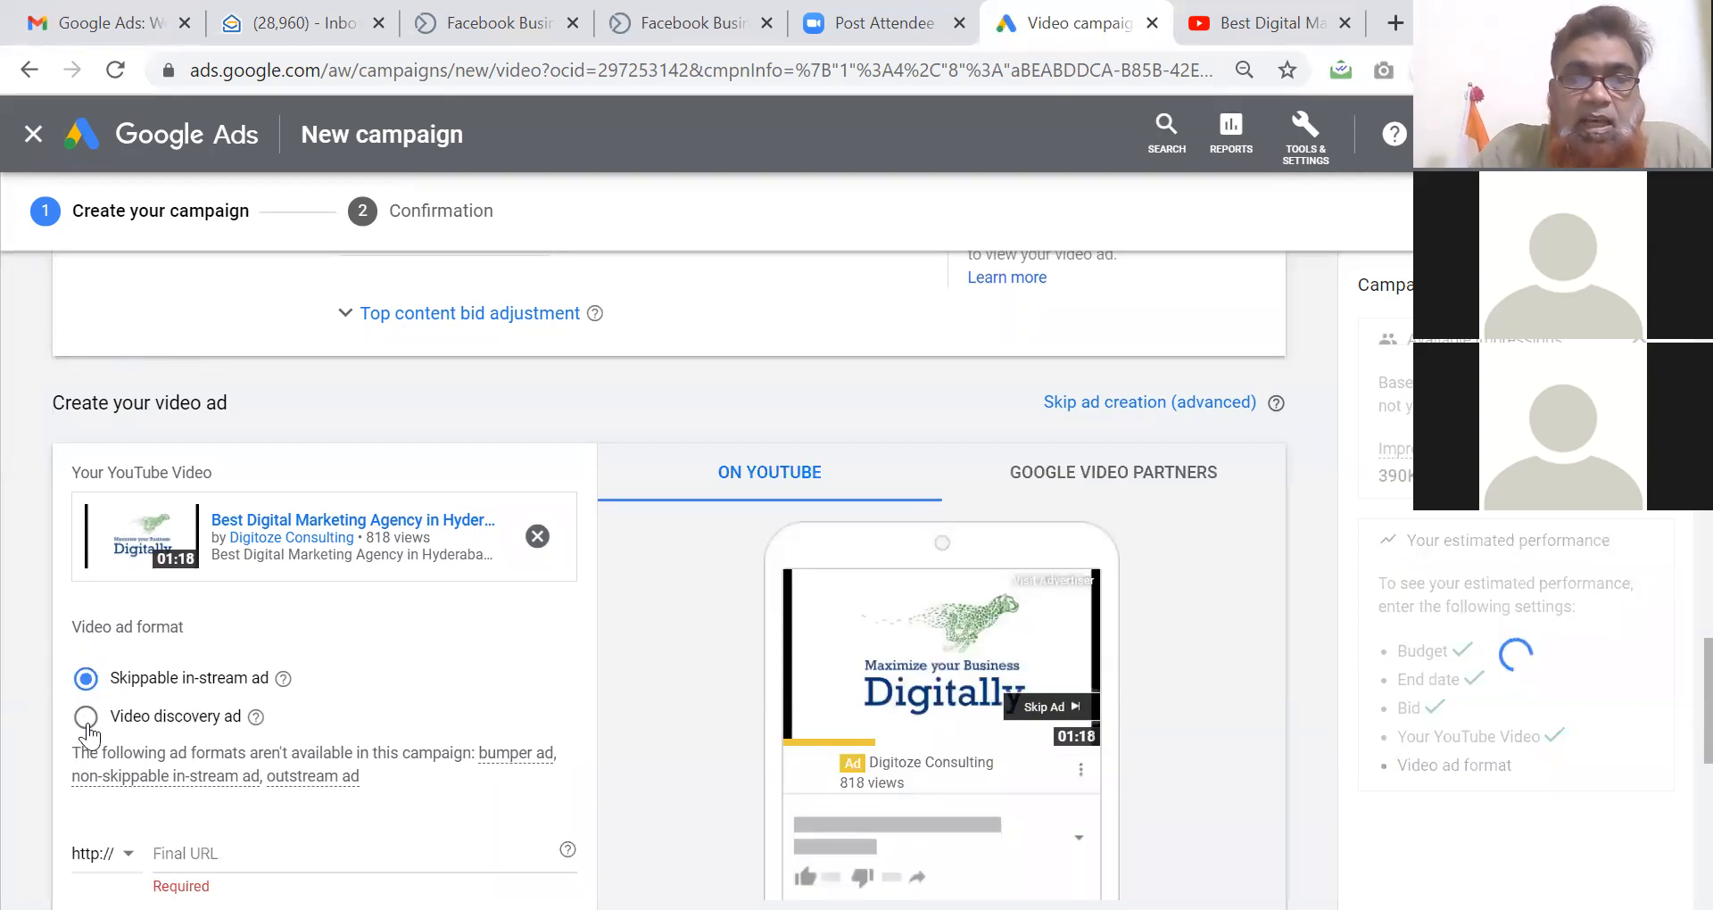
click(87, 721)
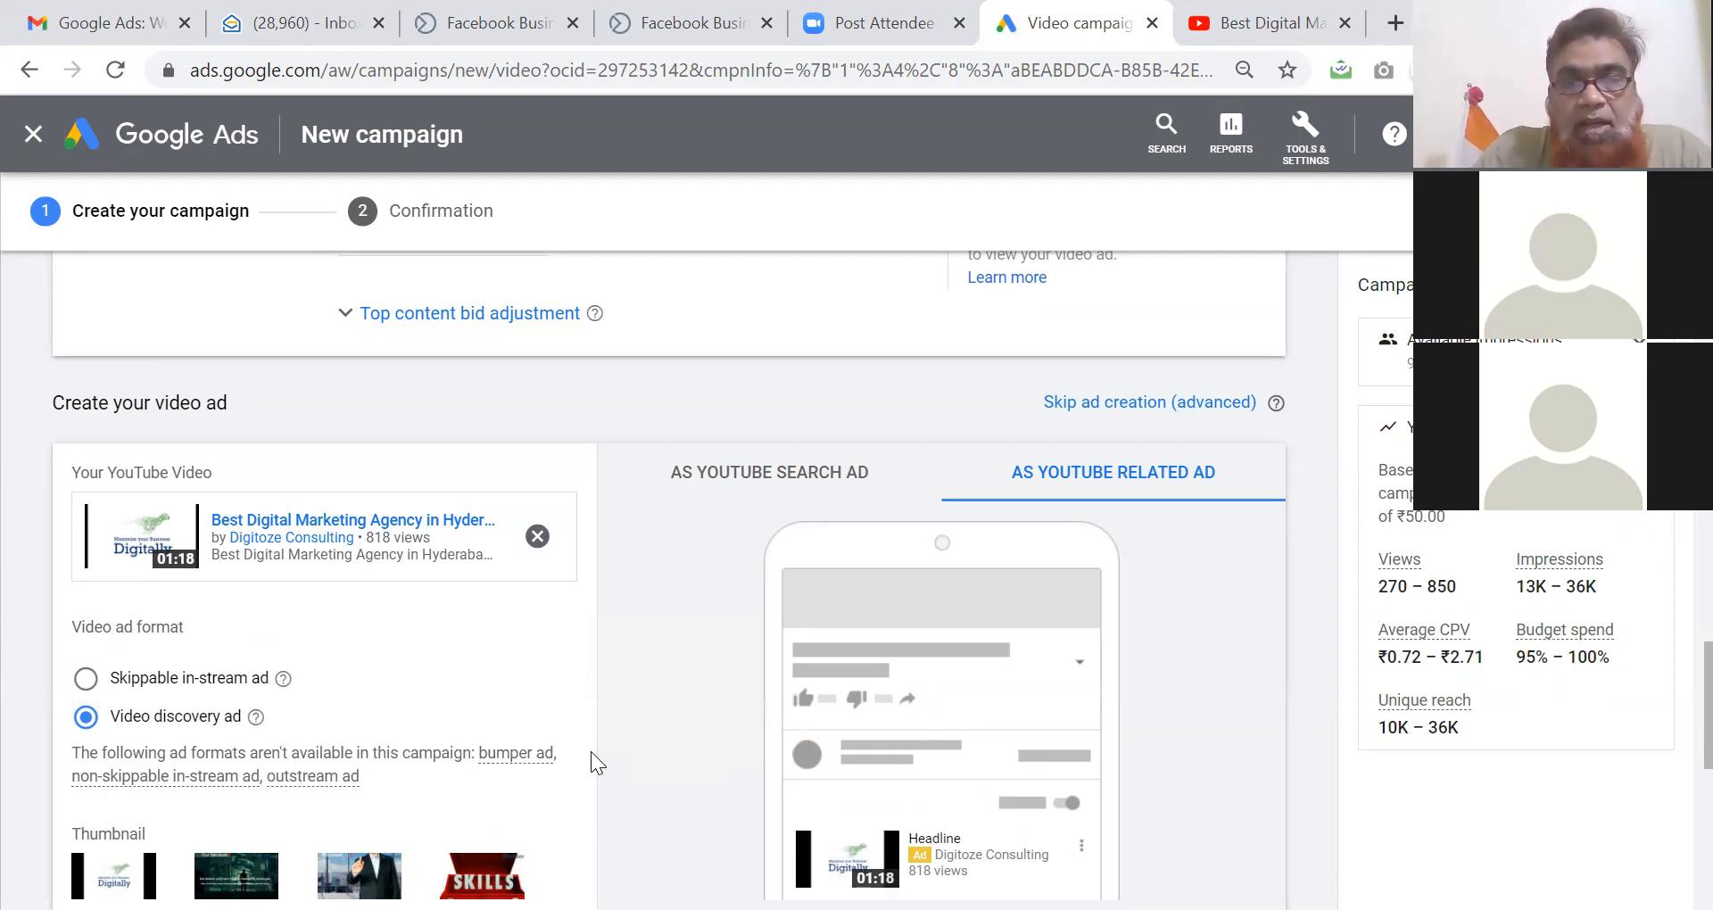
click(85, 678)
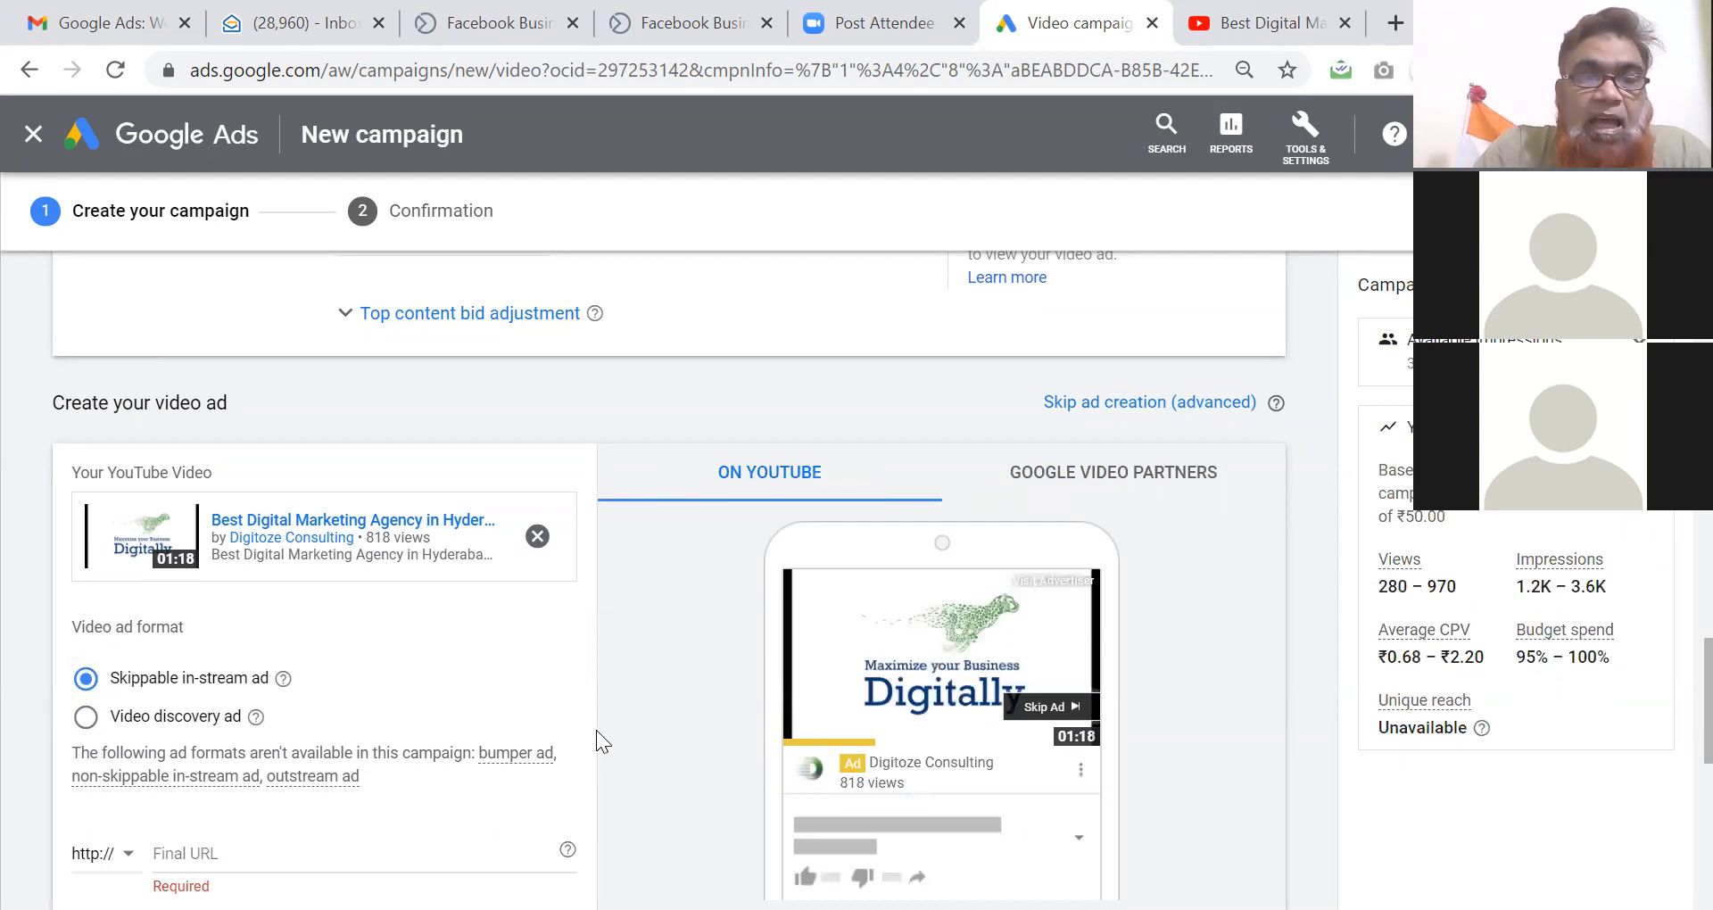
Open digitoze.com/OutsourceWeb/# in a new browser tab and copy its address.
scroll(596, 742, down, 2)
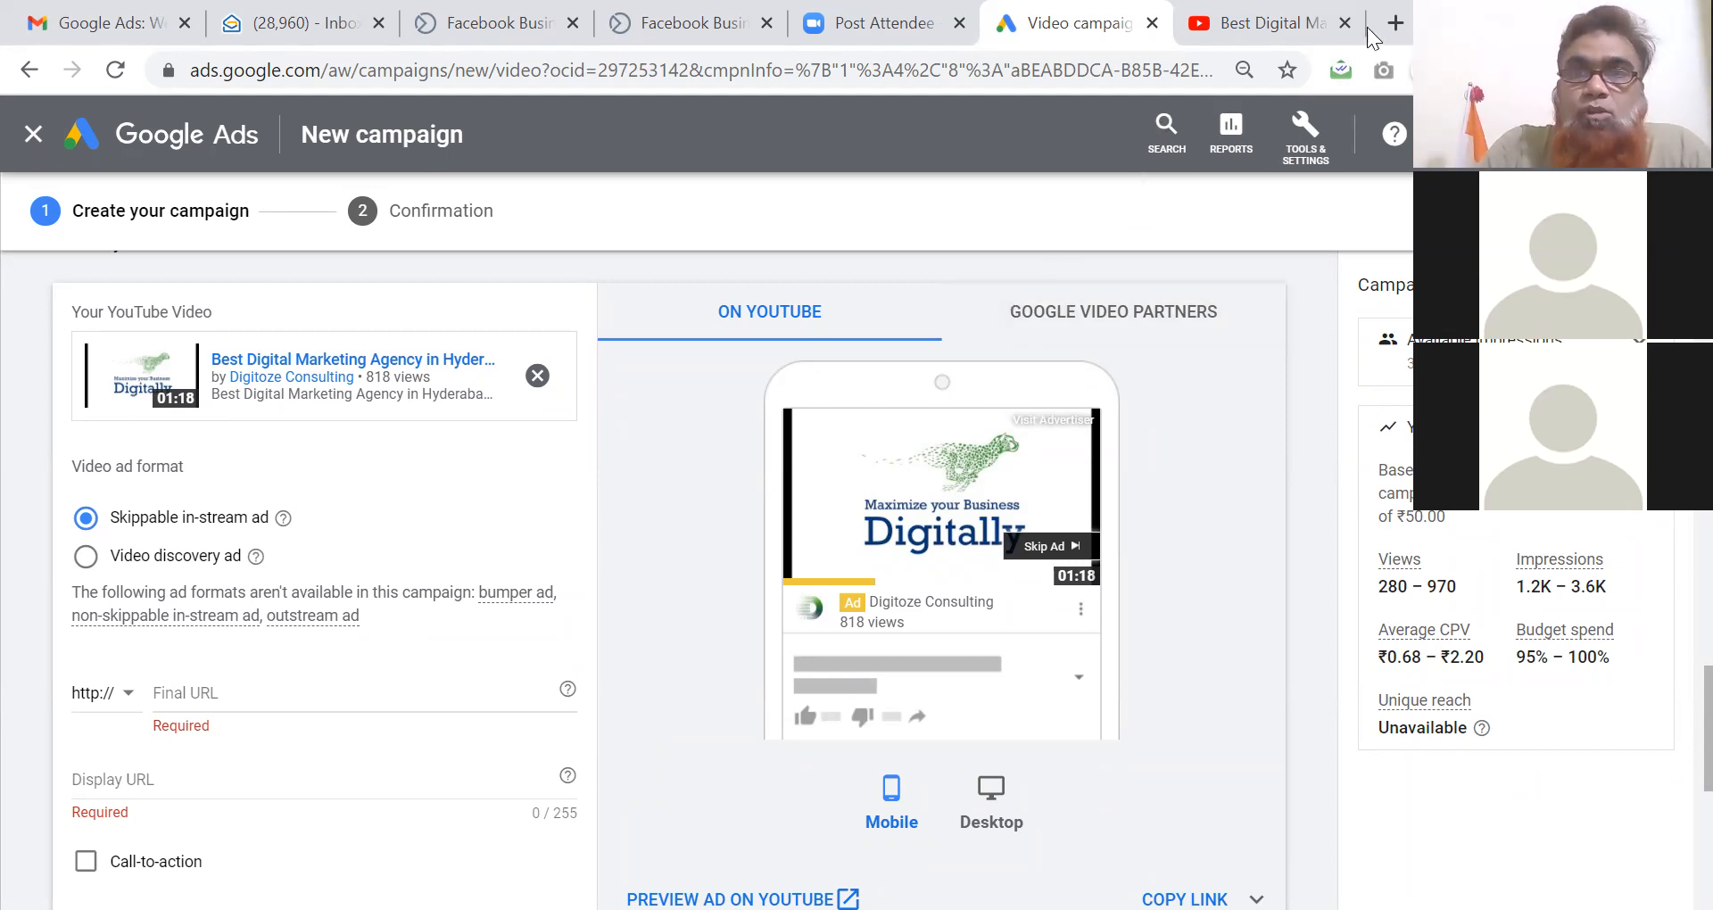
click(1396, 23)
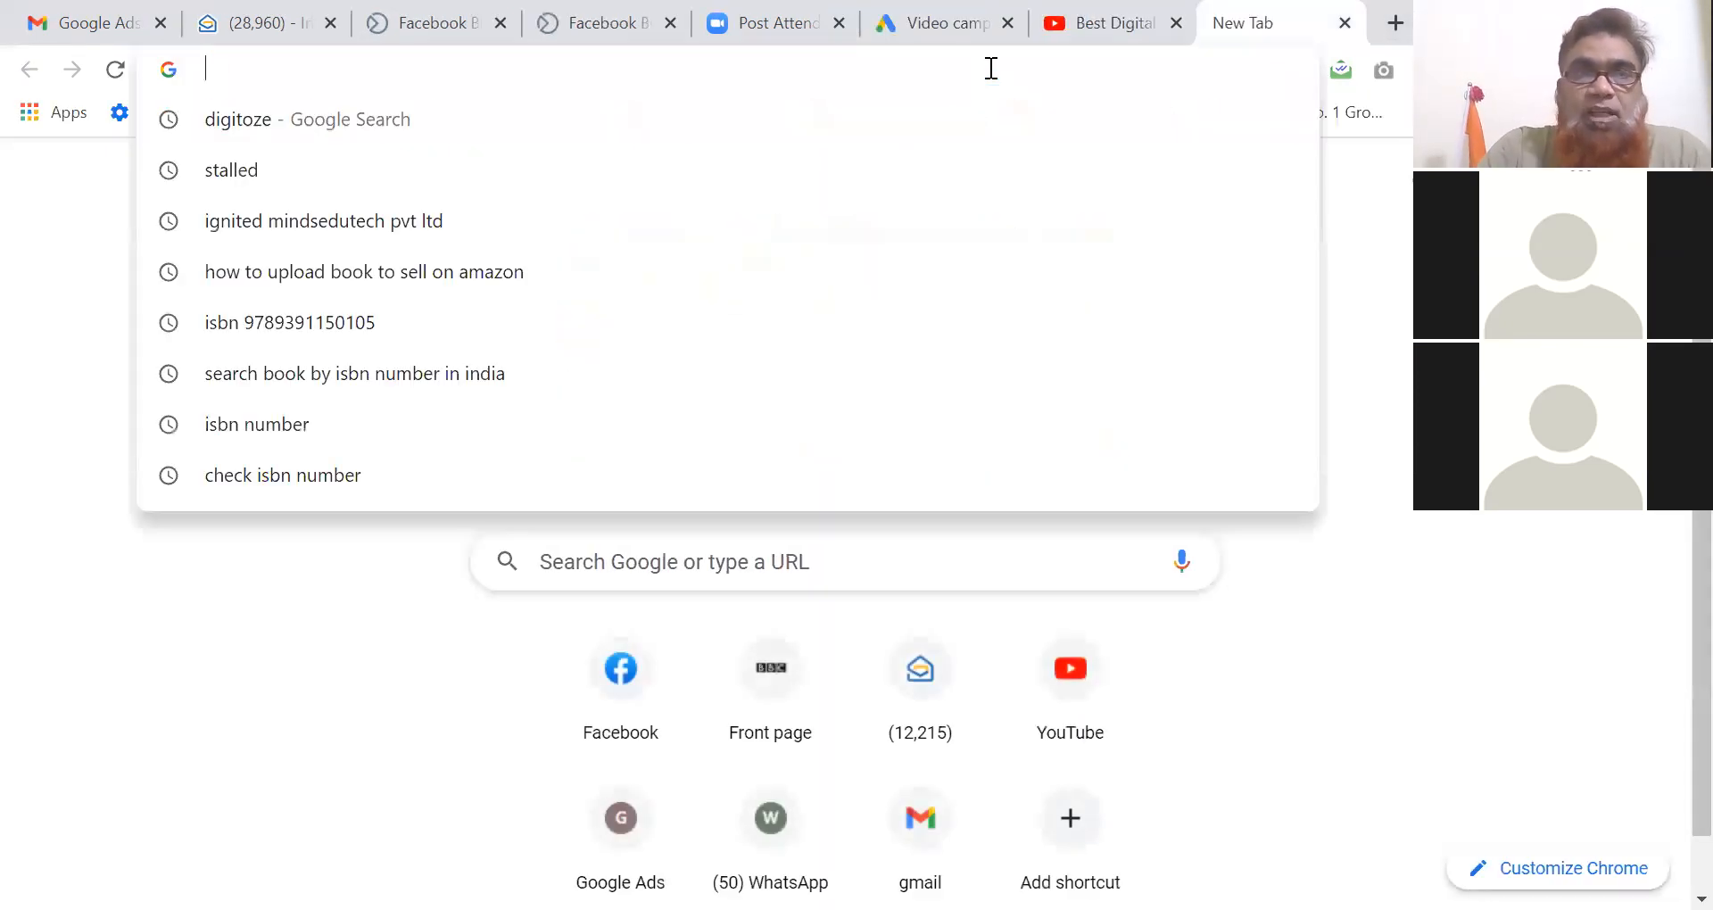
text(digitoze.com)
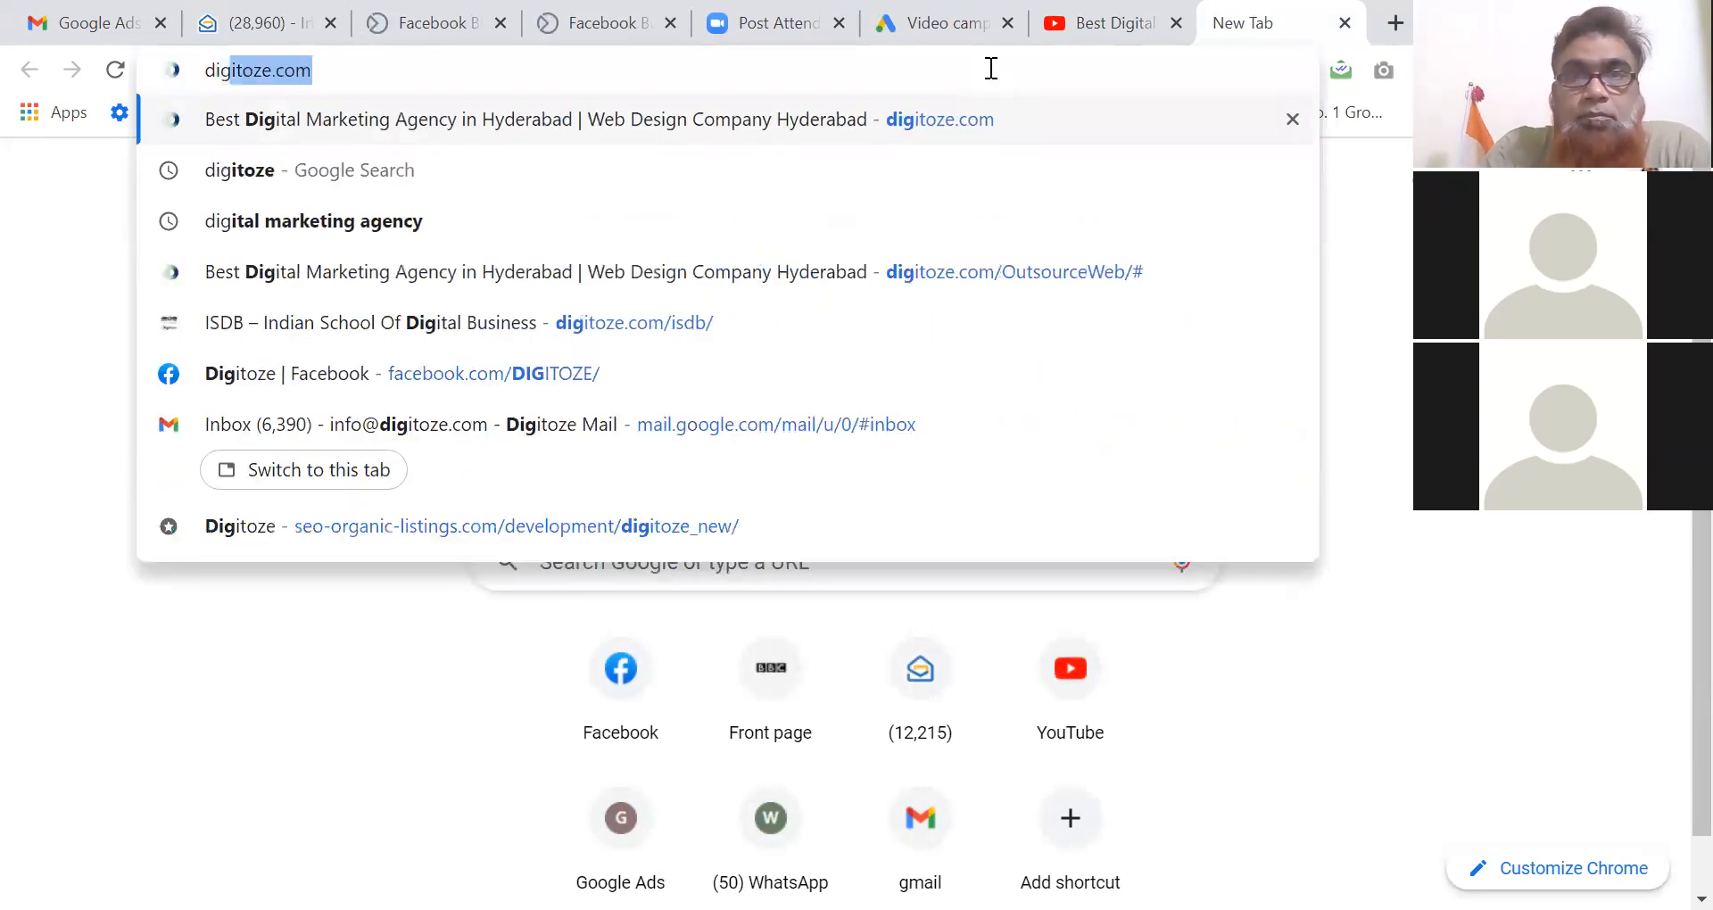
key(Down)
key(Down)
key(Down)
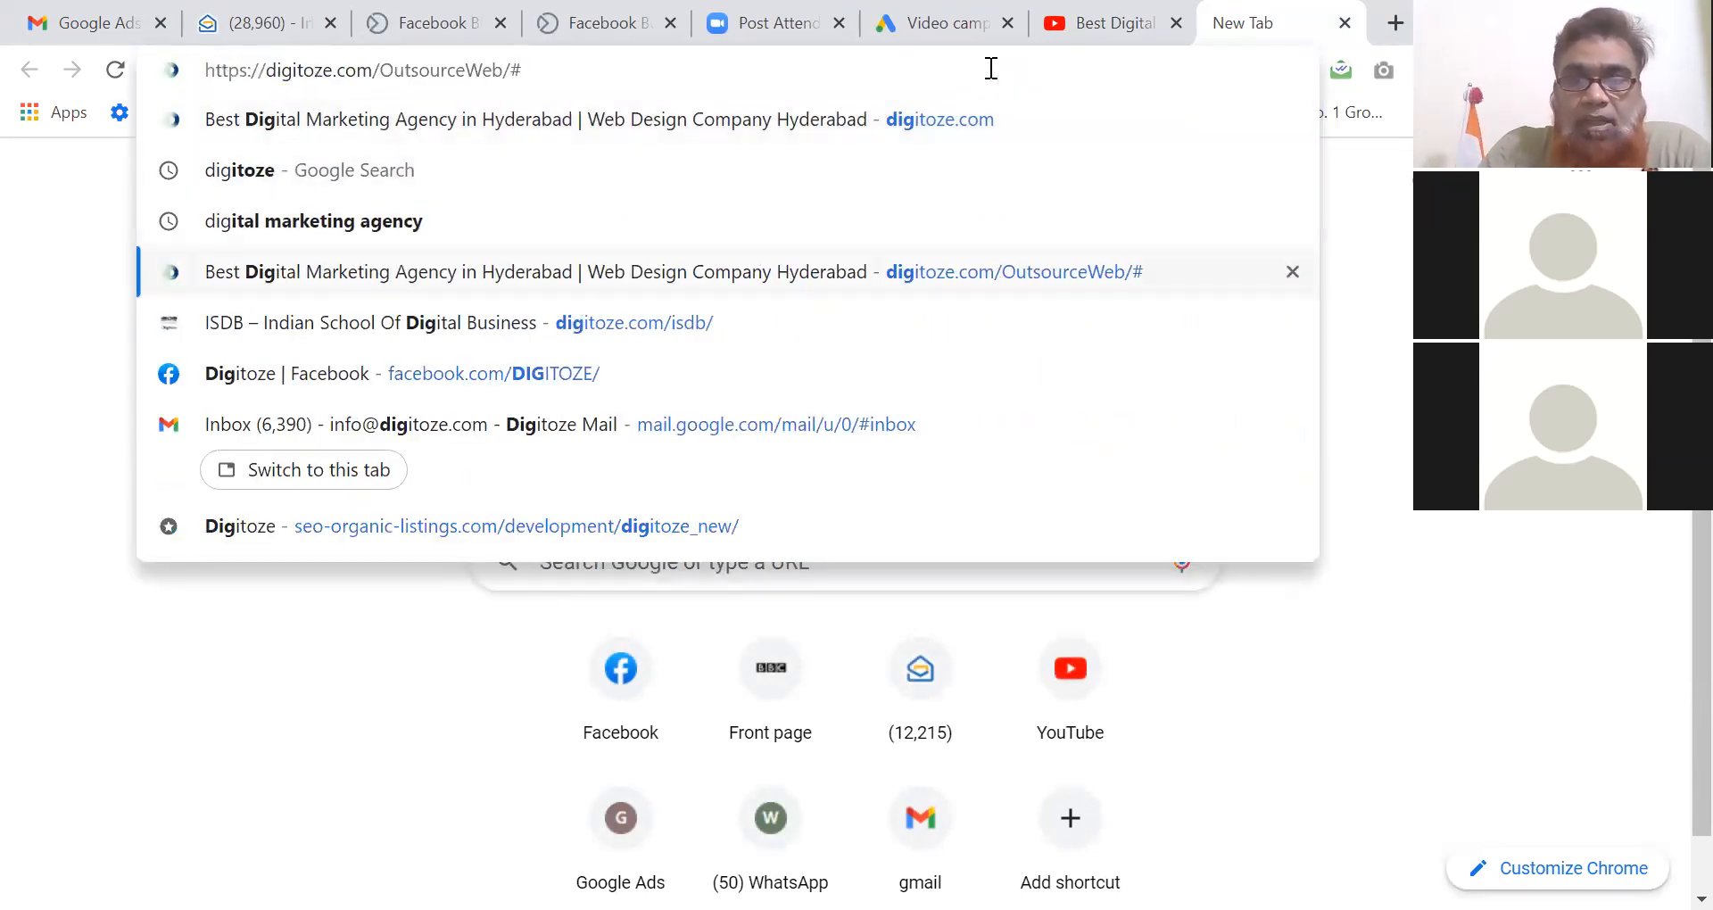
key(Return)
click(940, 71)
key(ctrl+c)
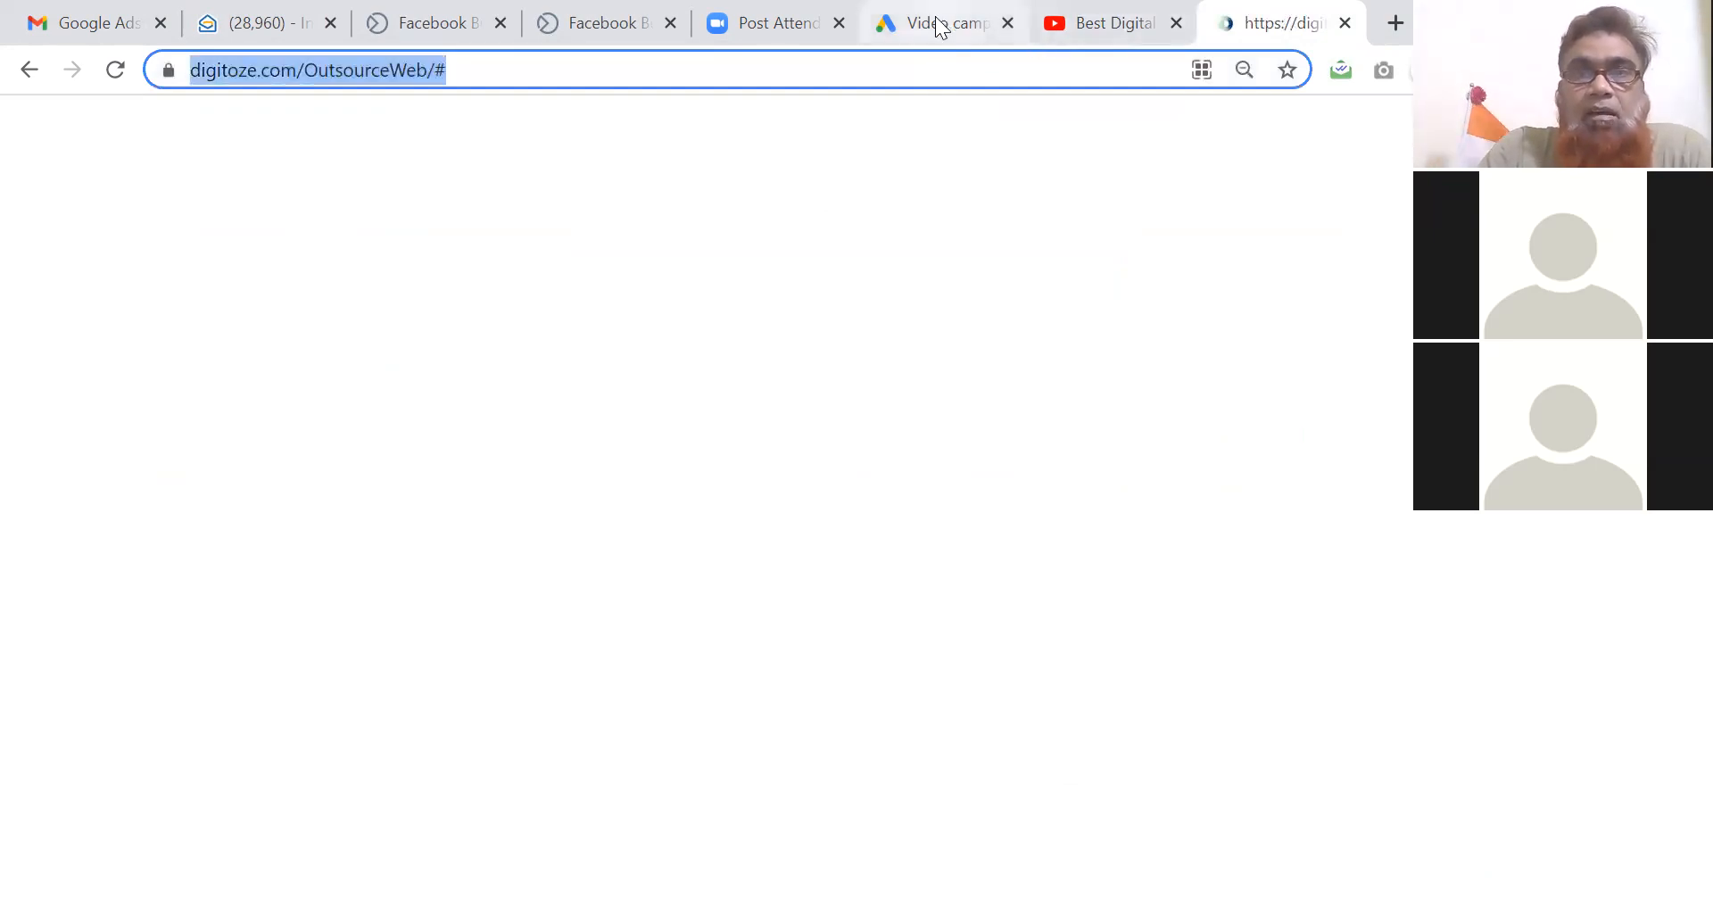
click(937, 25)
click(263, 693)
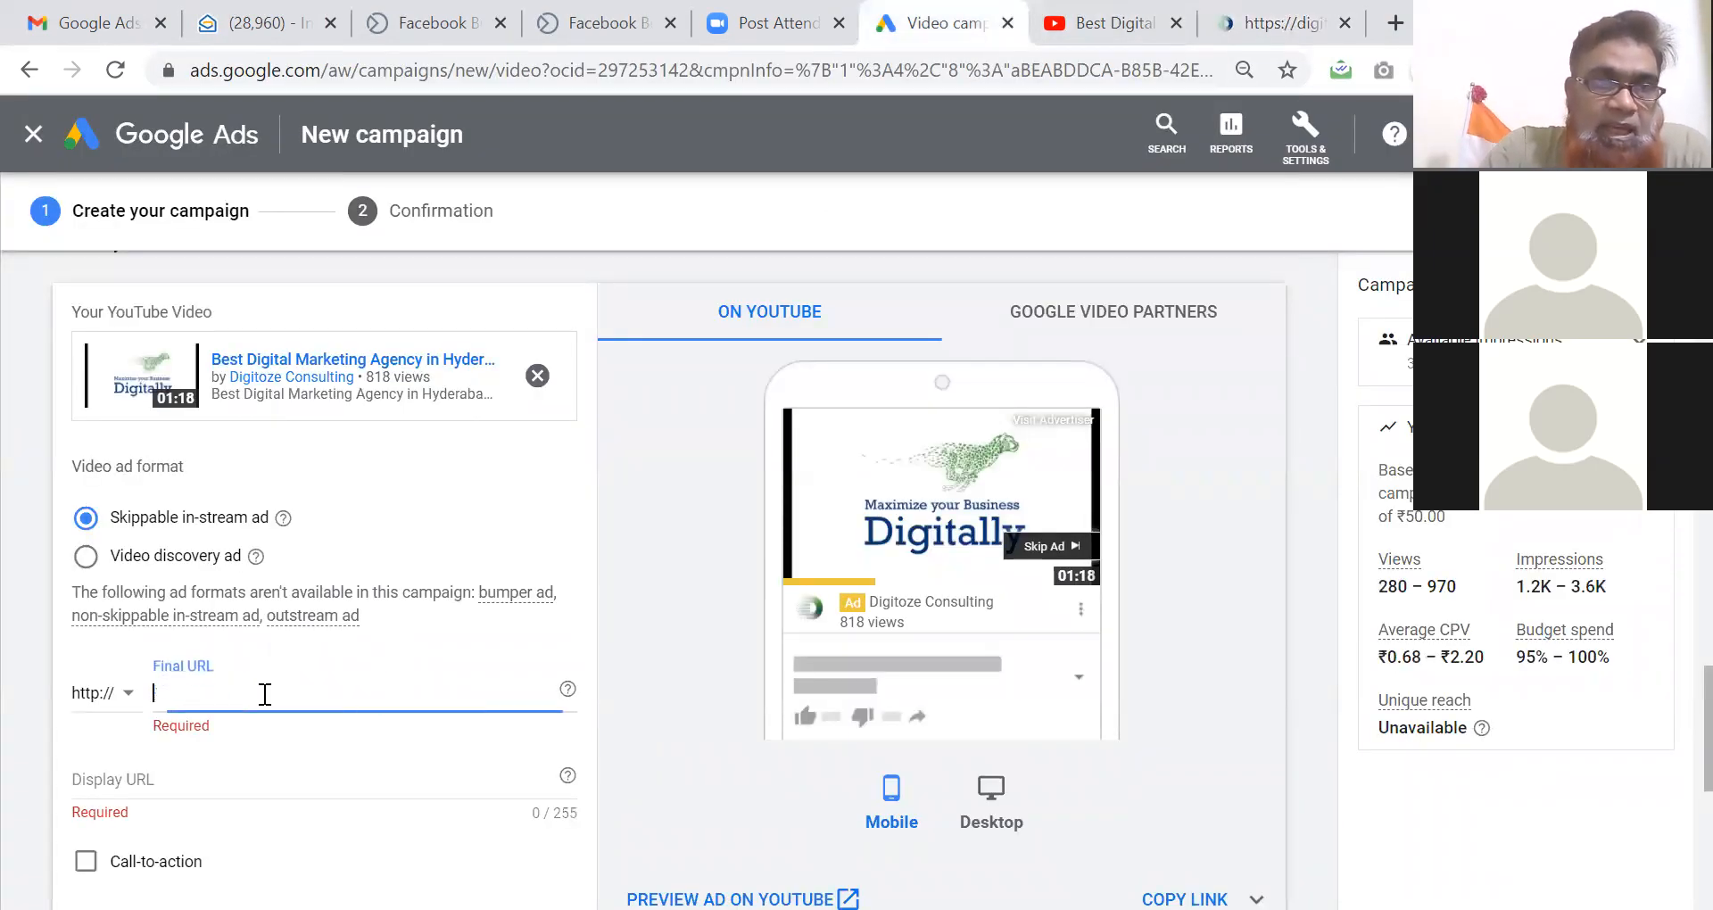
key(ctrl+v)
key(BackSpace)
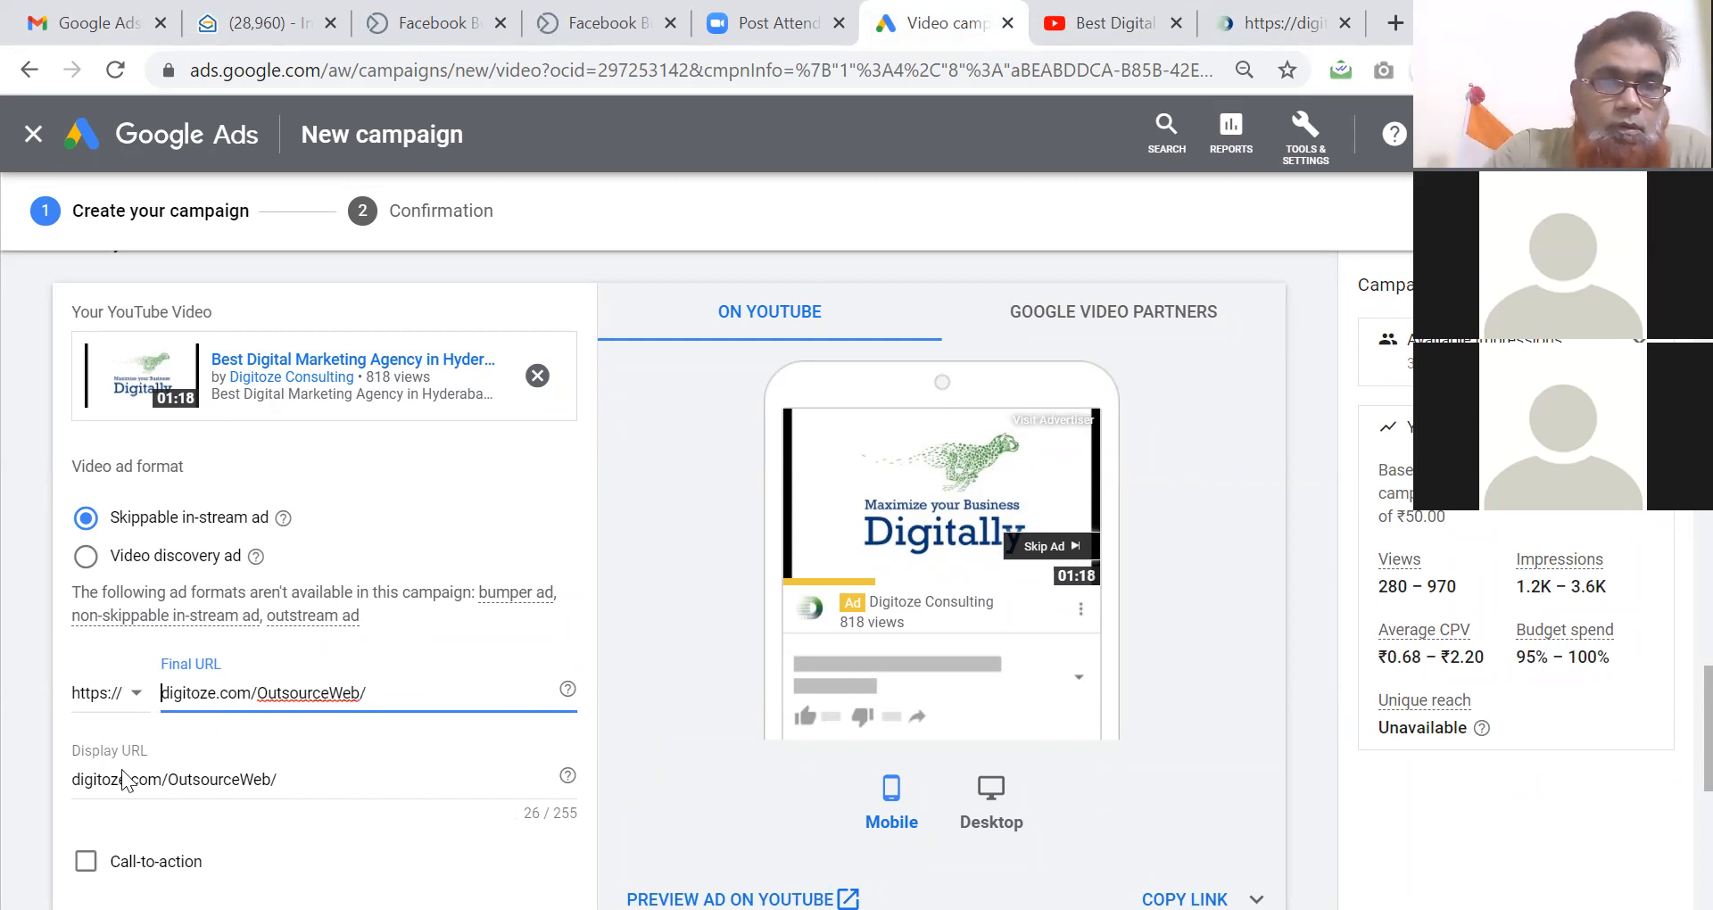
Capitalise the first letter of the display URL so it reads Digitoze.com/OutsourceWeb/.
click(76, 785)
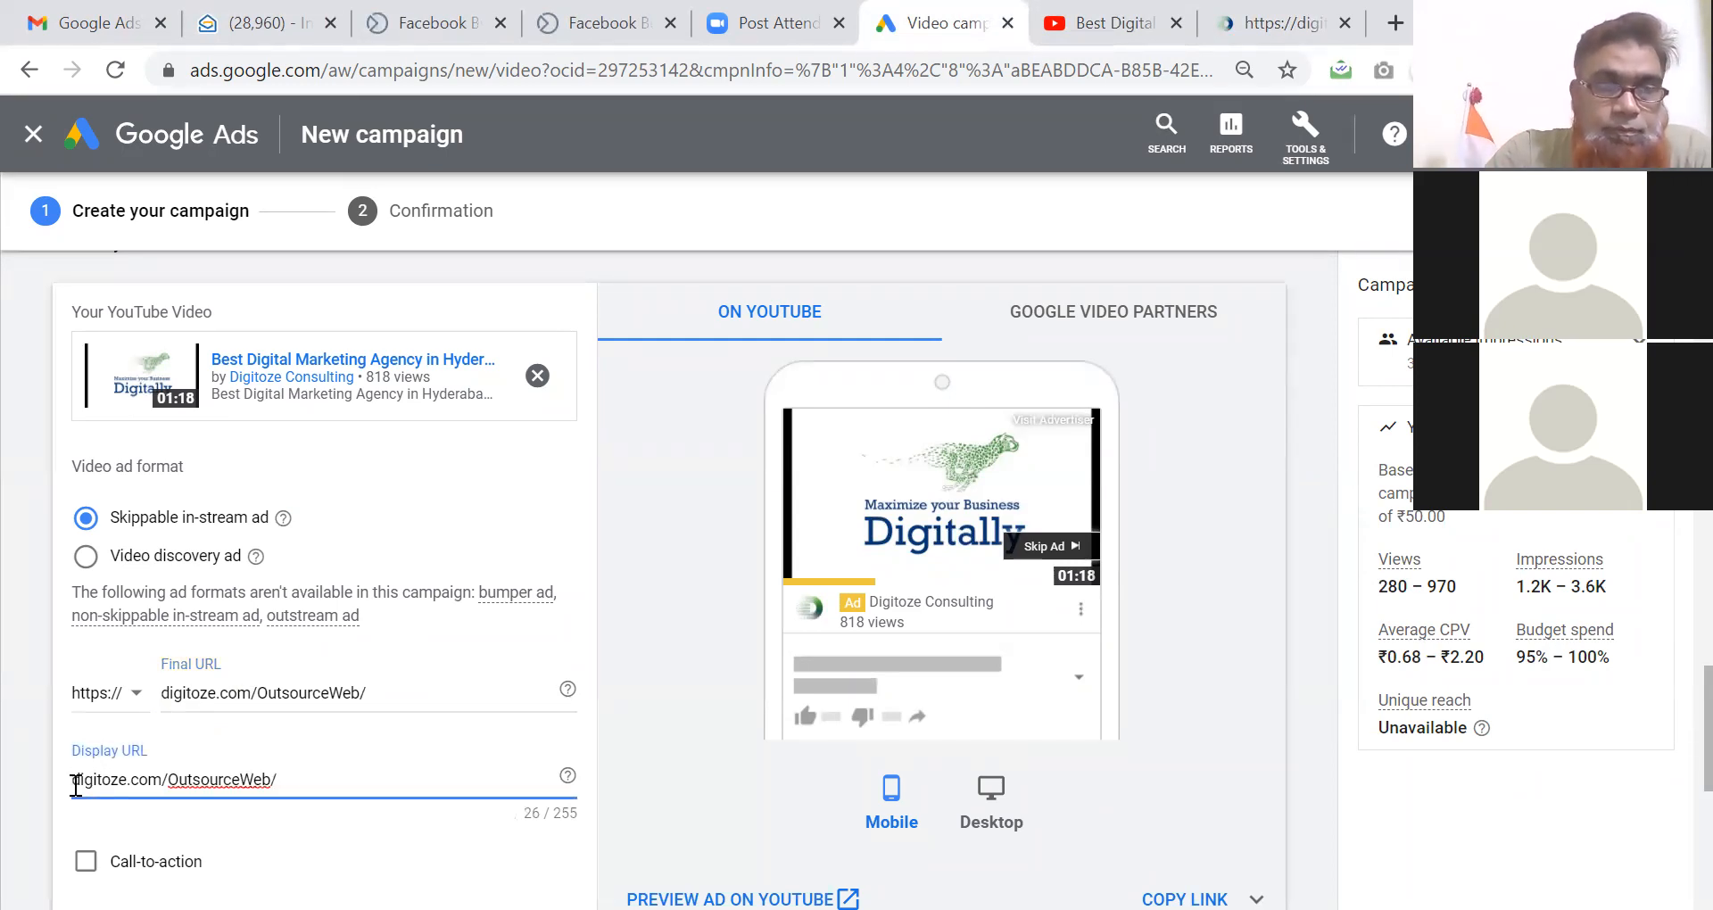
text(D)
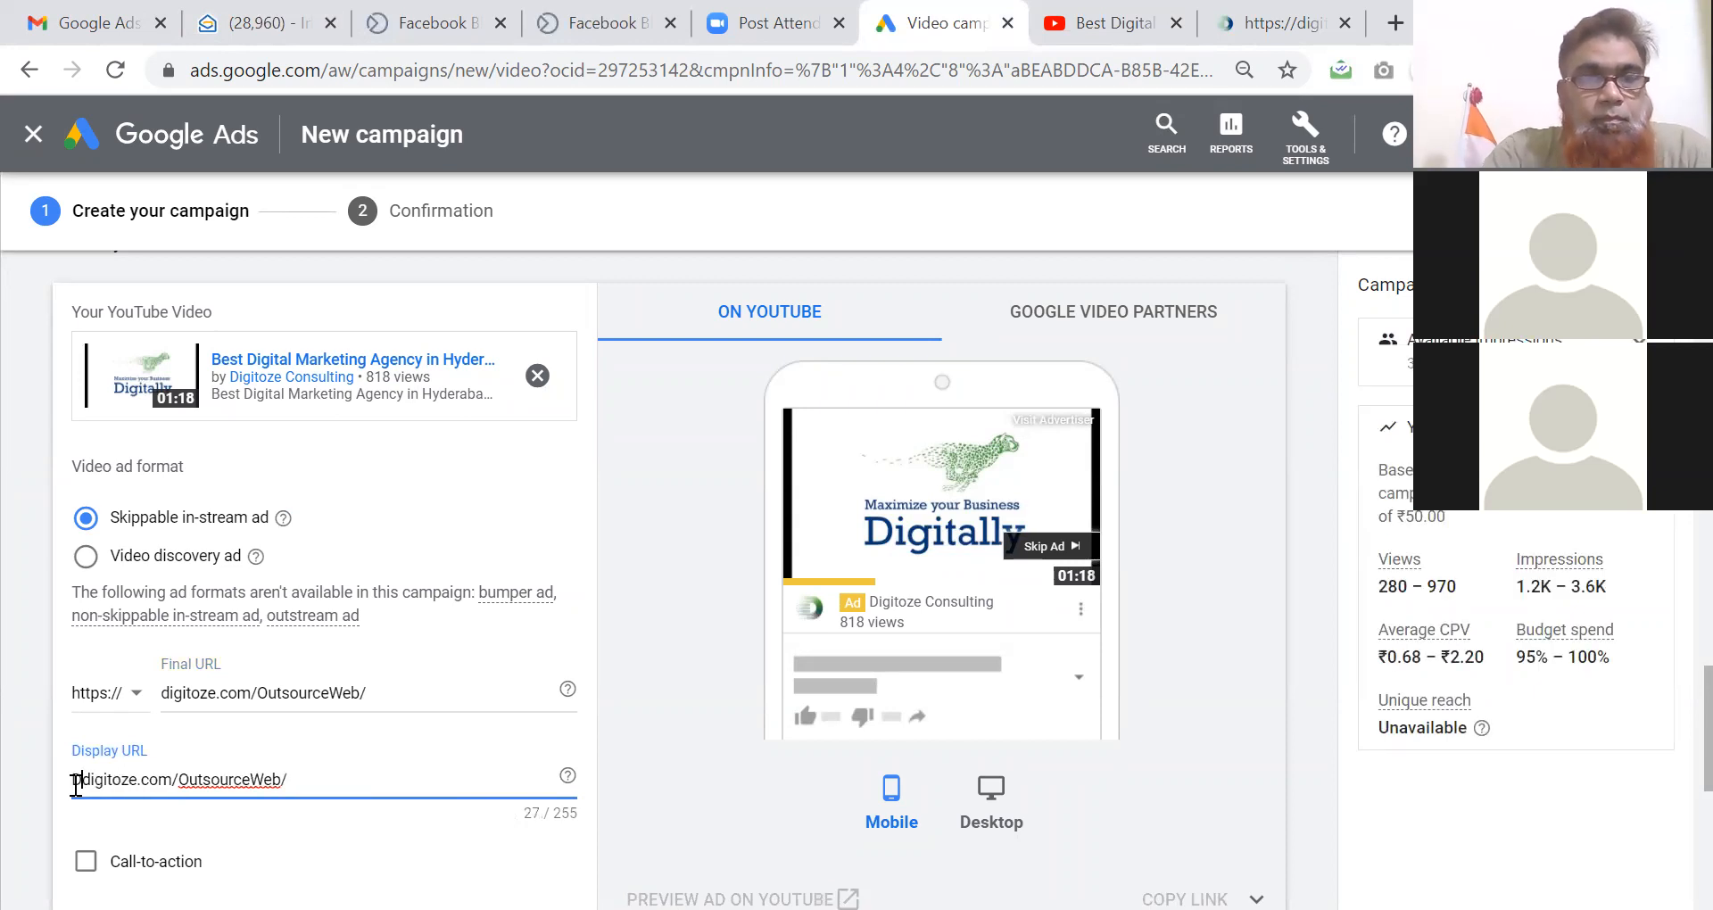
key(Delete)
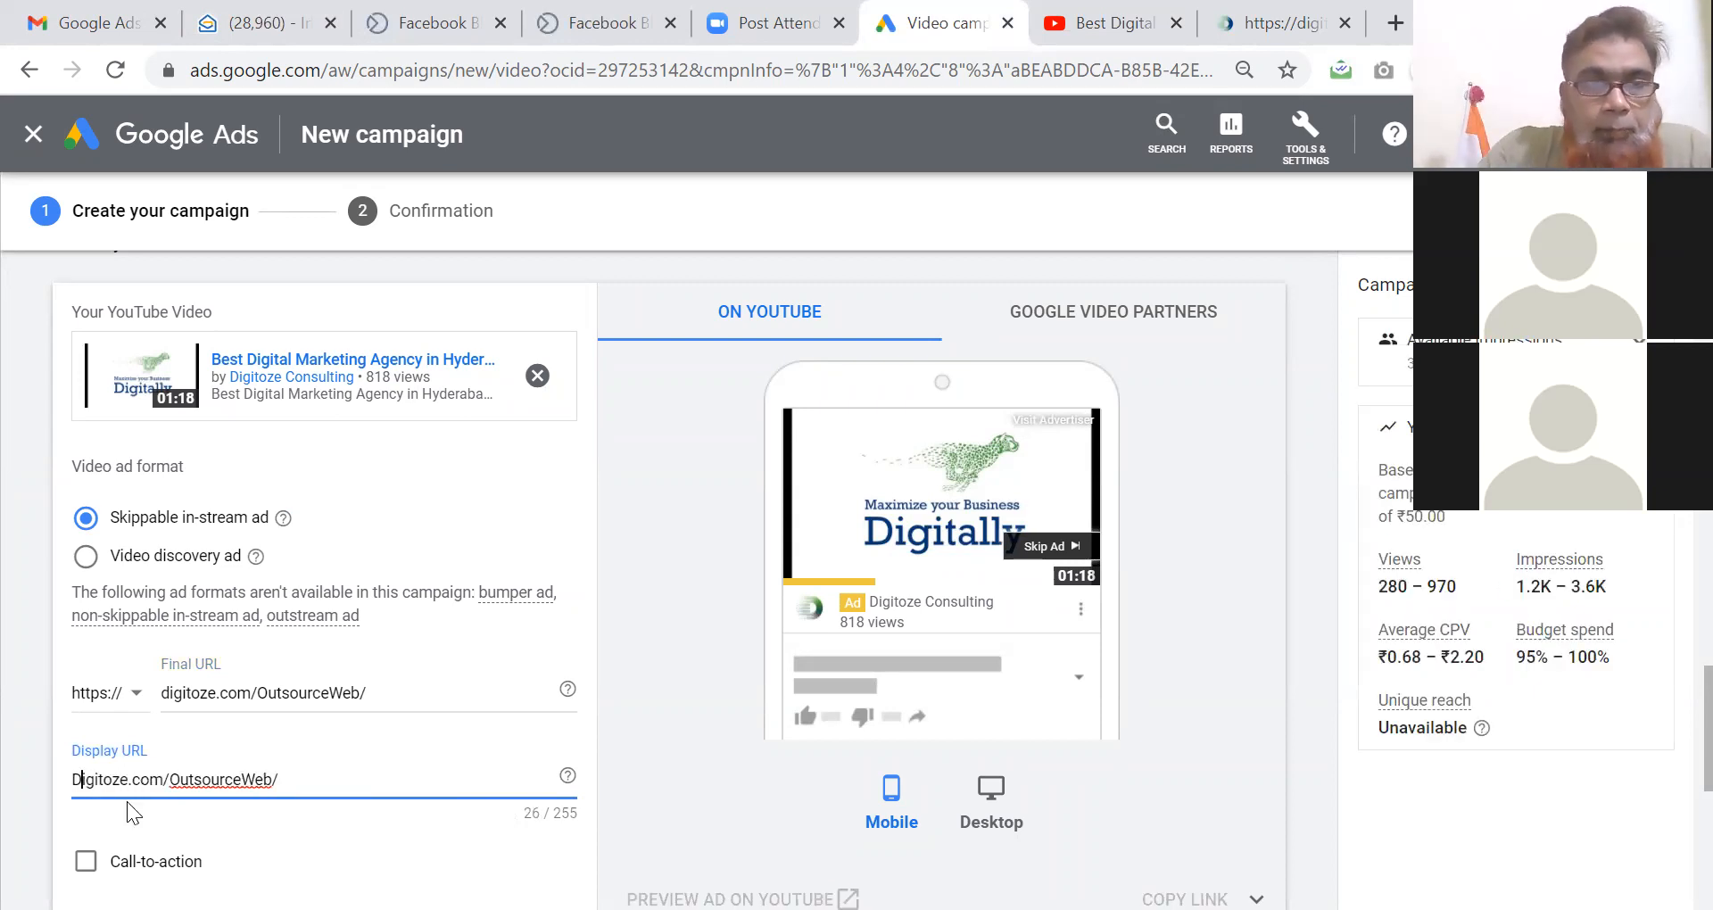
click(597, 773)
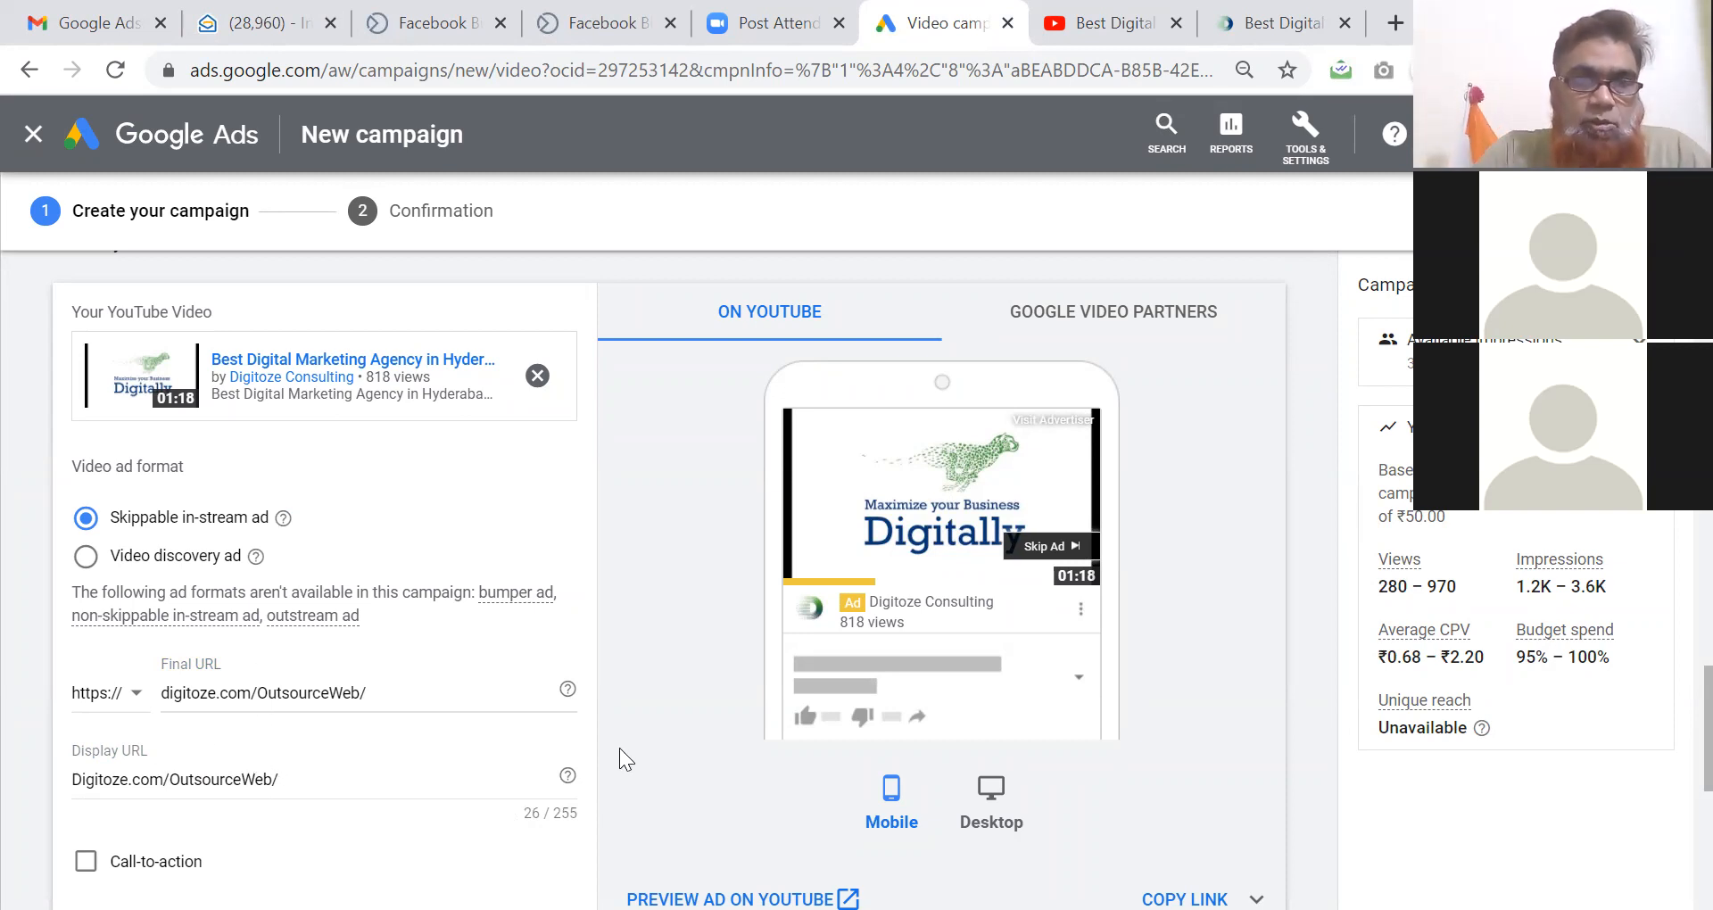
Enable the ad's call-to-action and set its text to "Know More".
scroll(612, 748, down, 3)
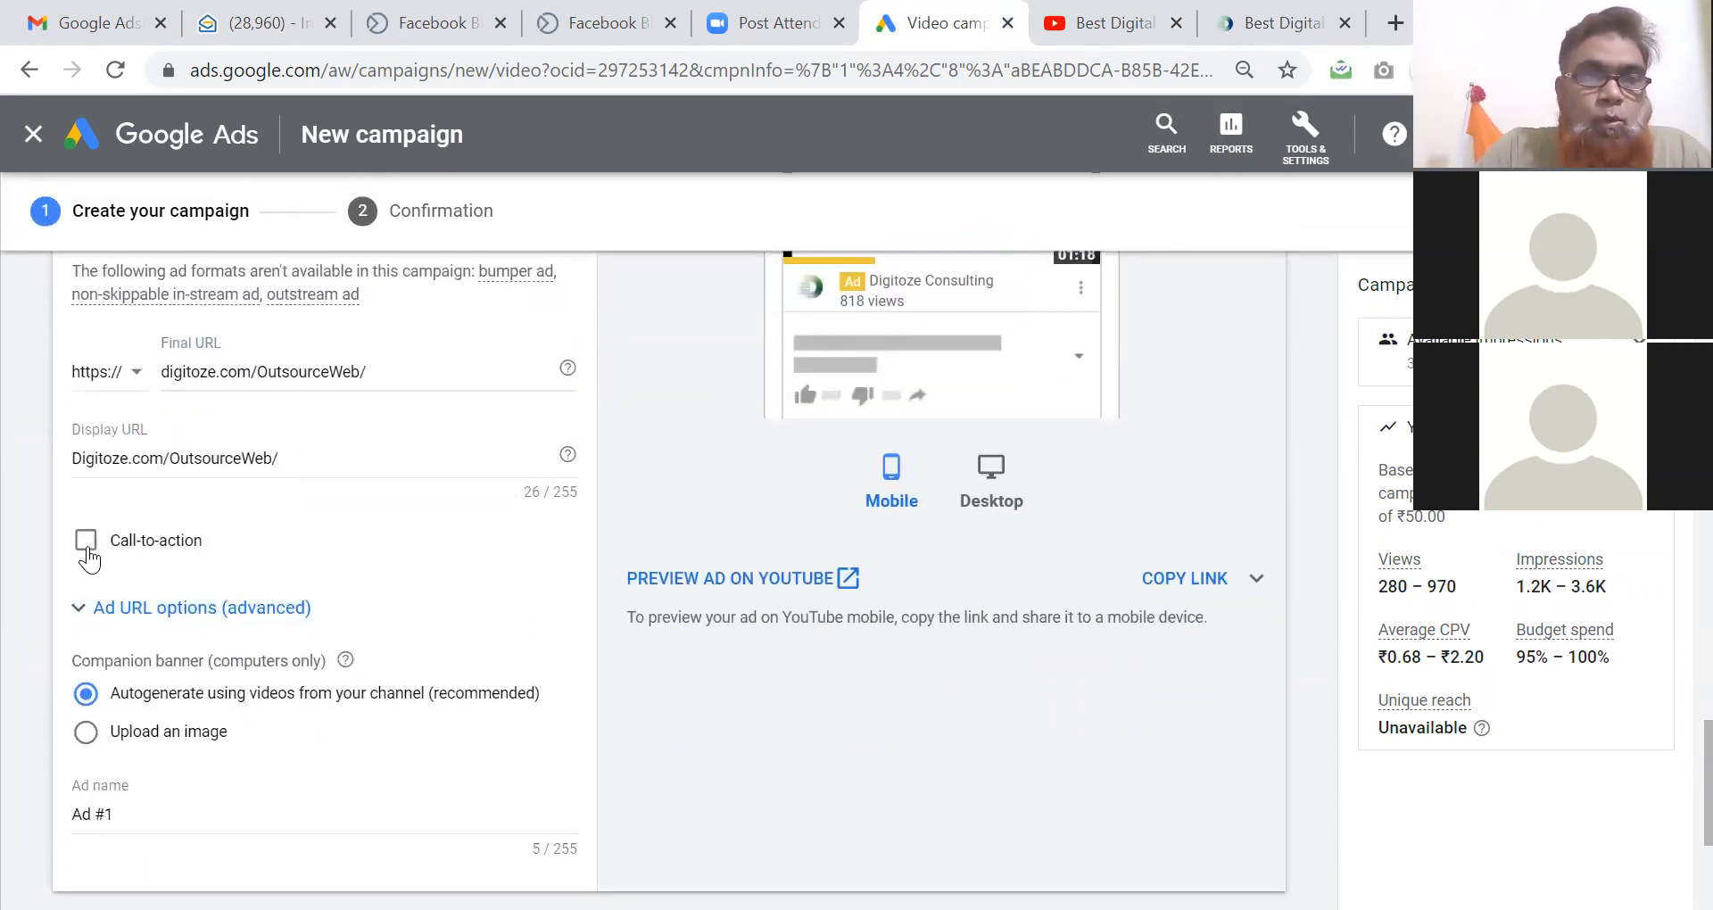
click(86, 541)
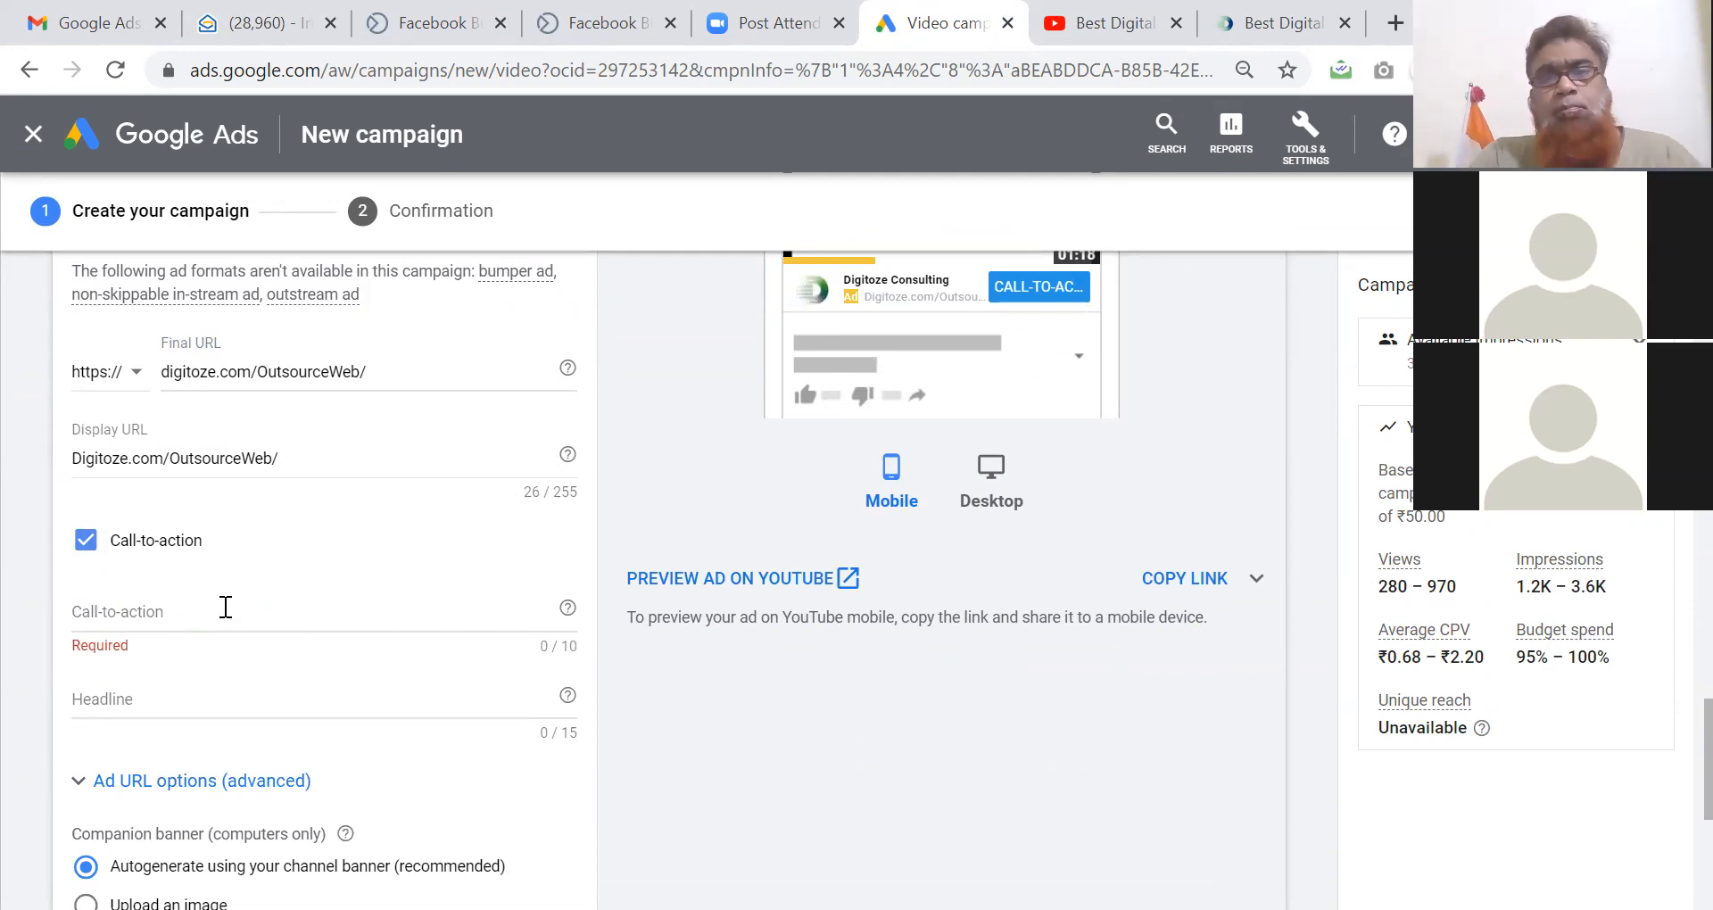
click(226, 607)
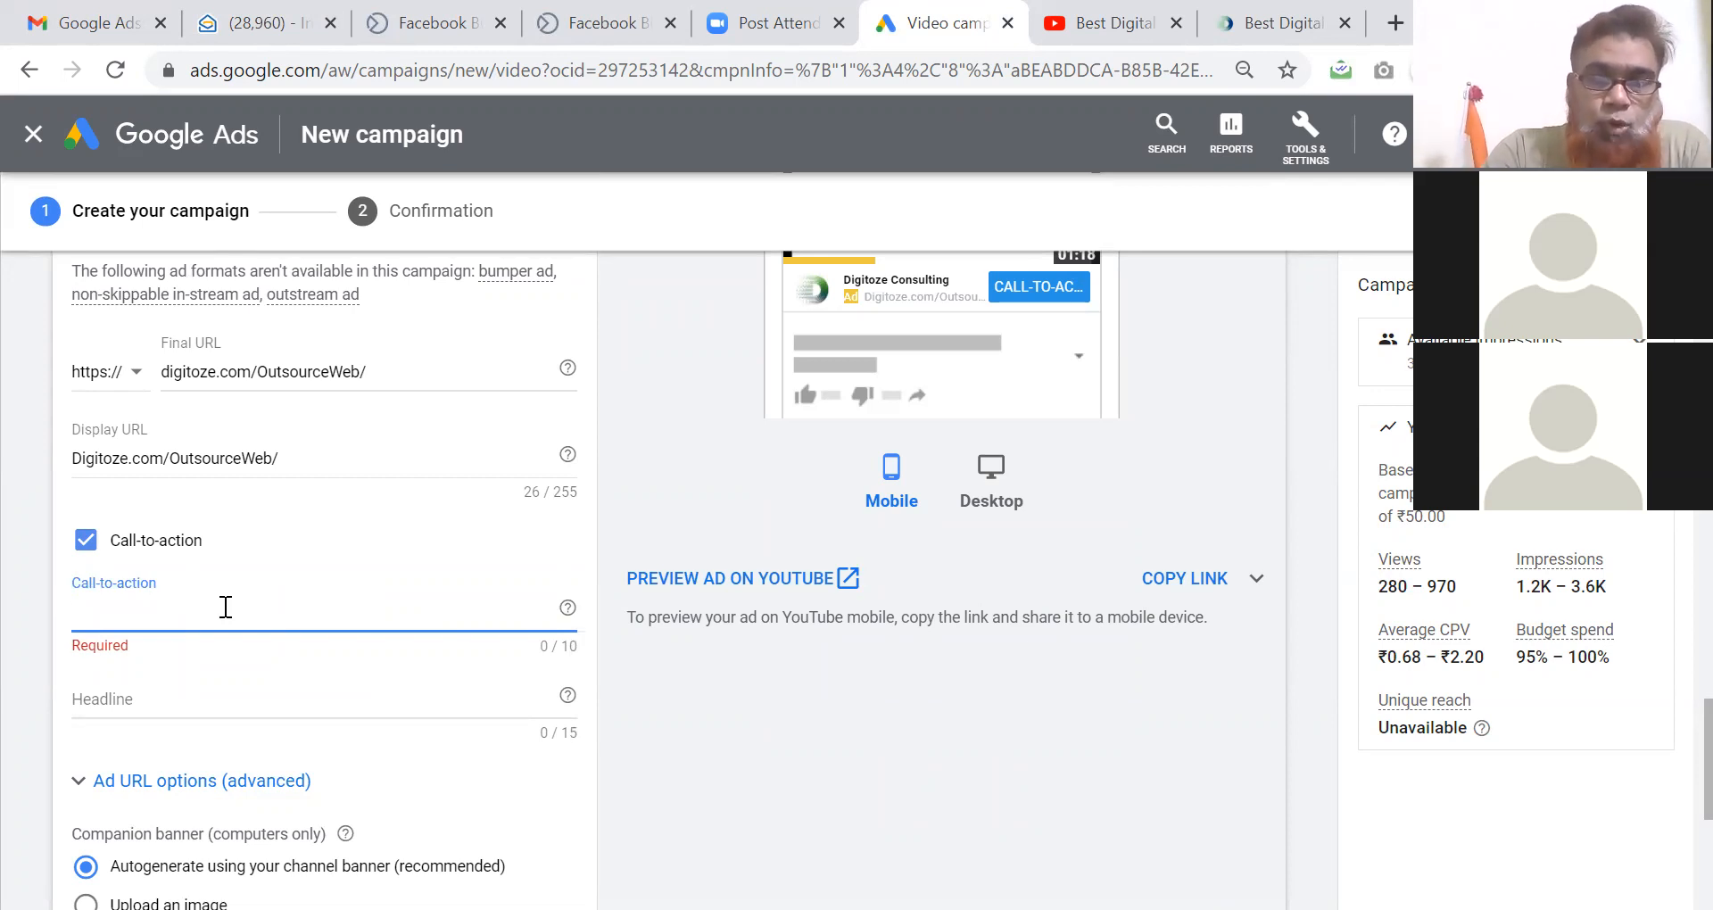
text(Know More)
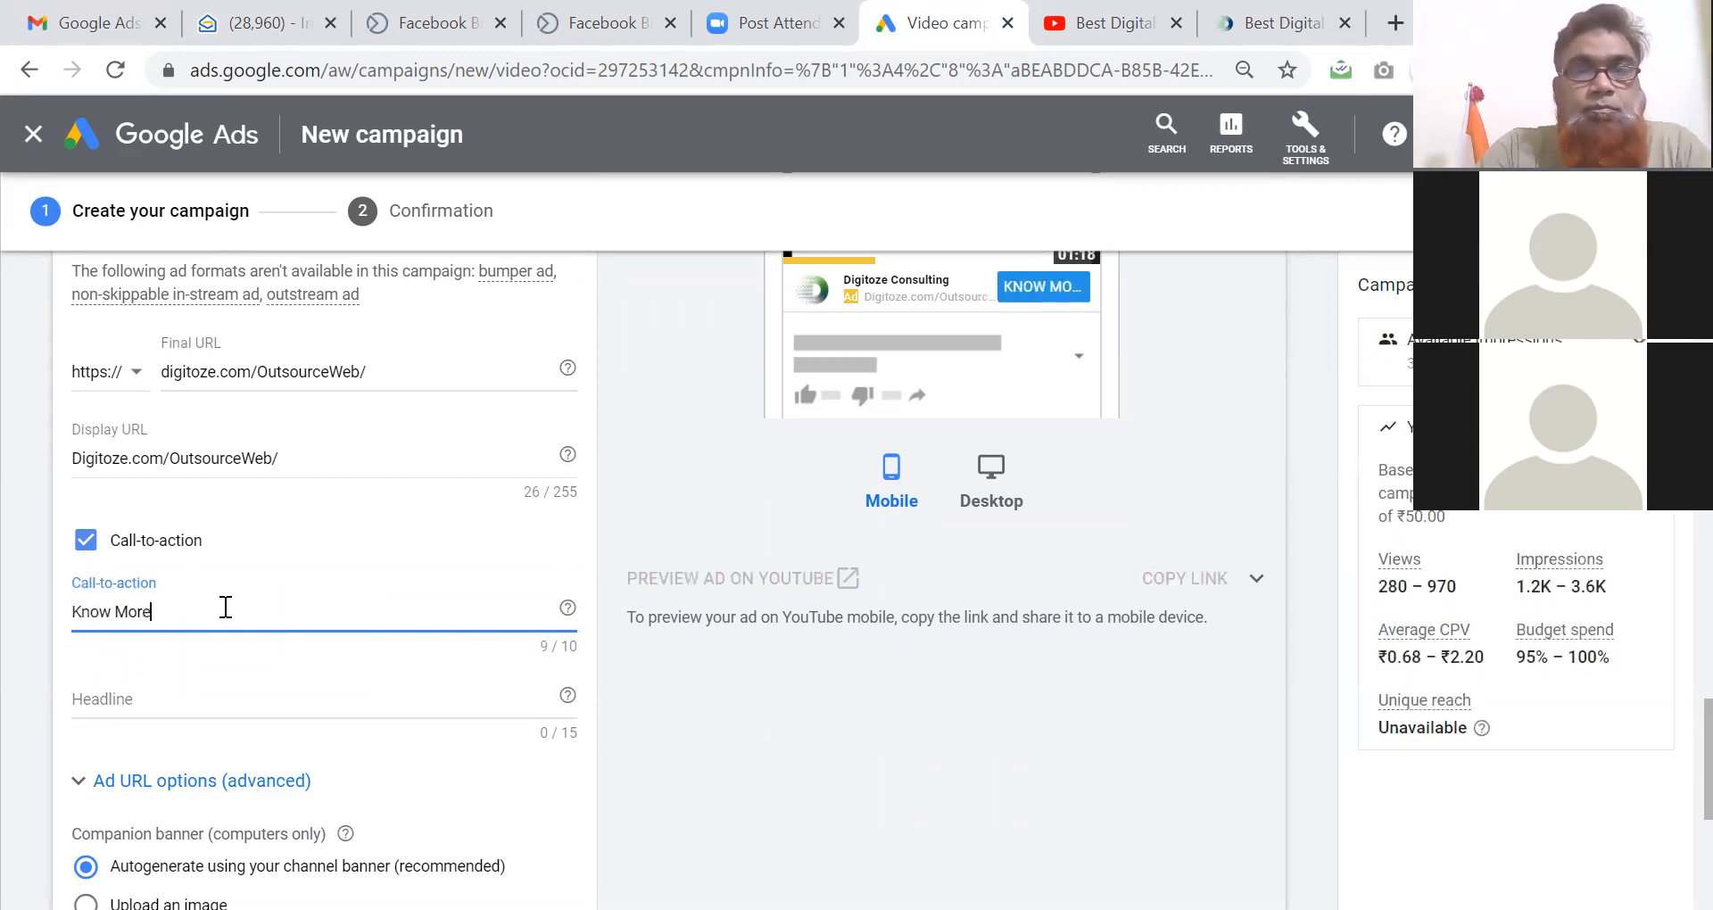
Try "Best Digital Marketing" as the call-to-action headline, and clear the headline completely.
click(232, 699)
text(Best Digital Marketing)
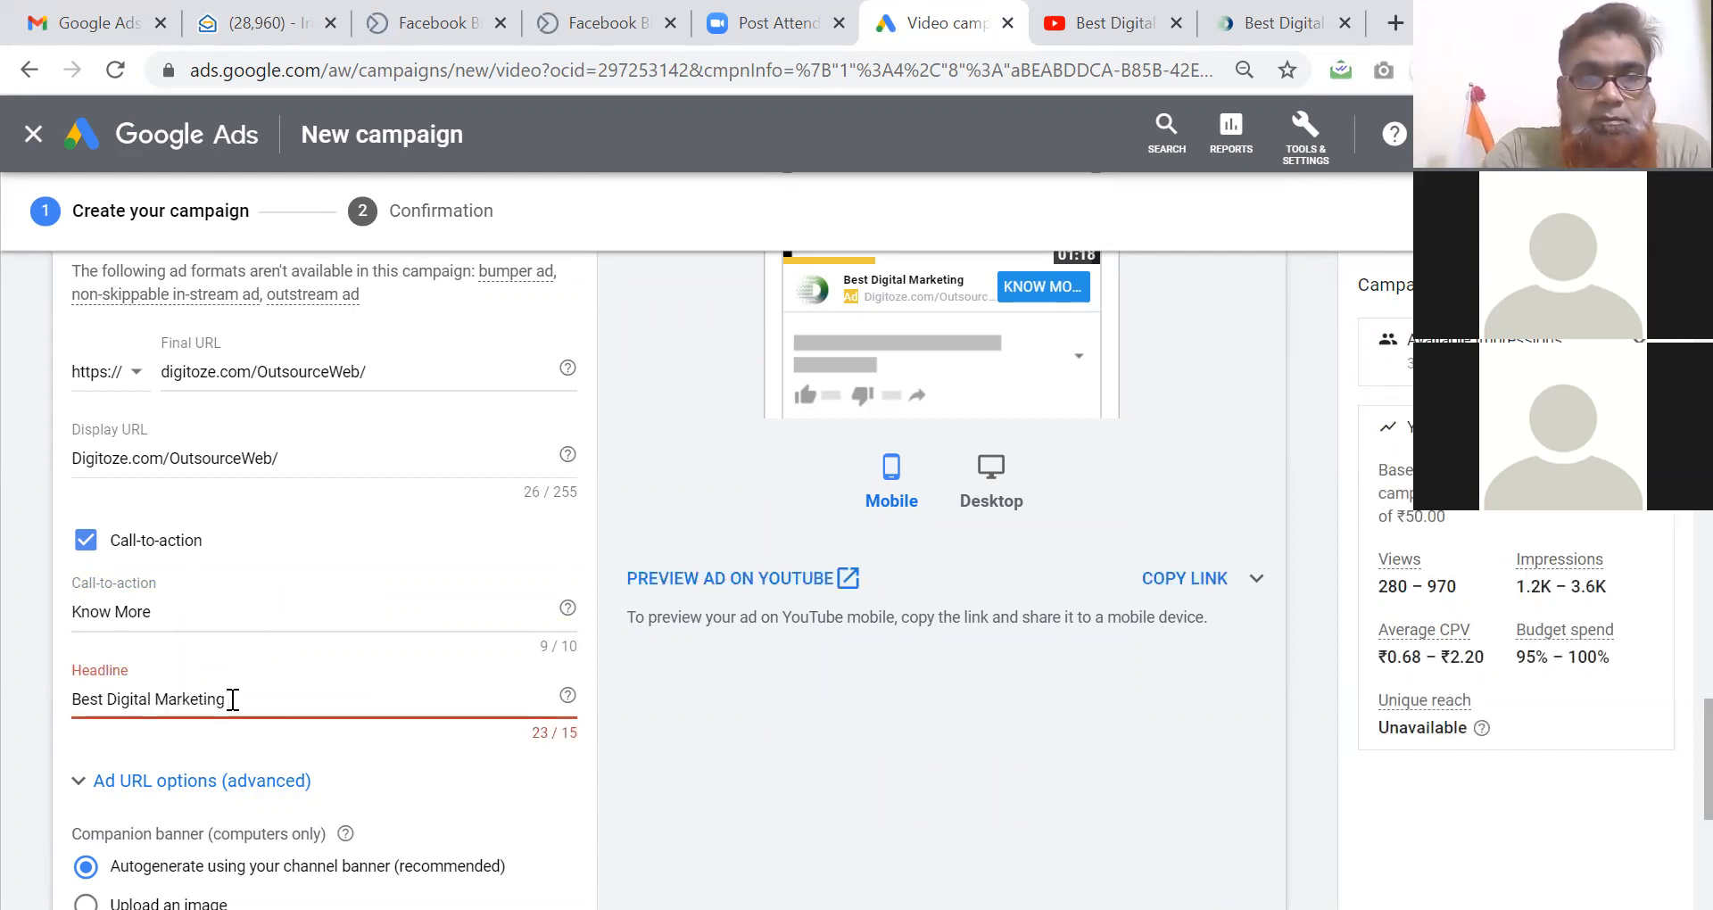
key(BackSpace)
key(BackSpace)
key(BackSpace)
key(BackSpace)
key(BackSpace)
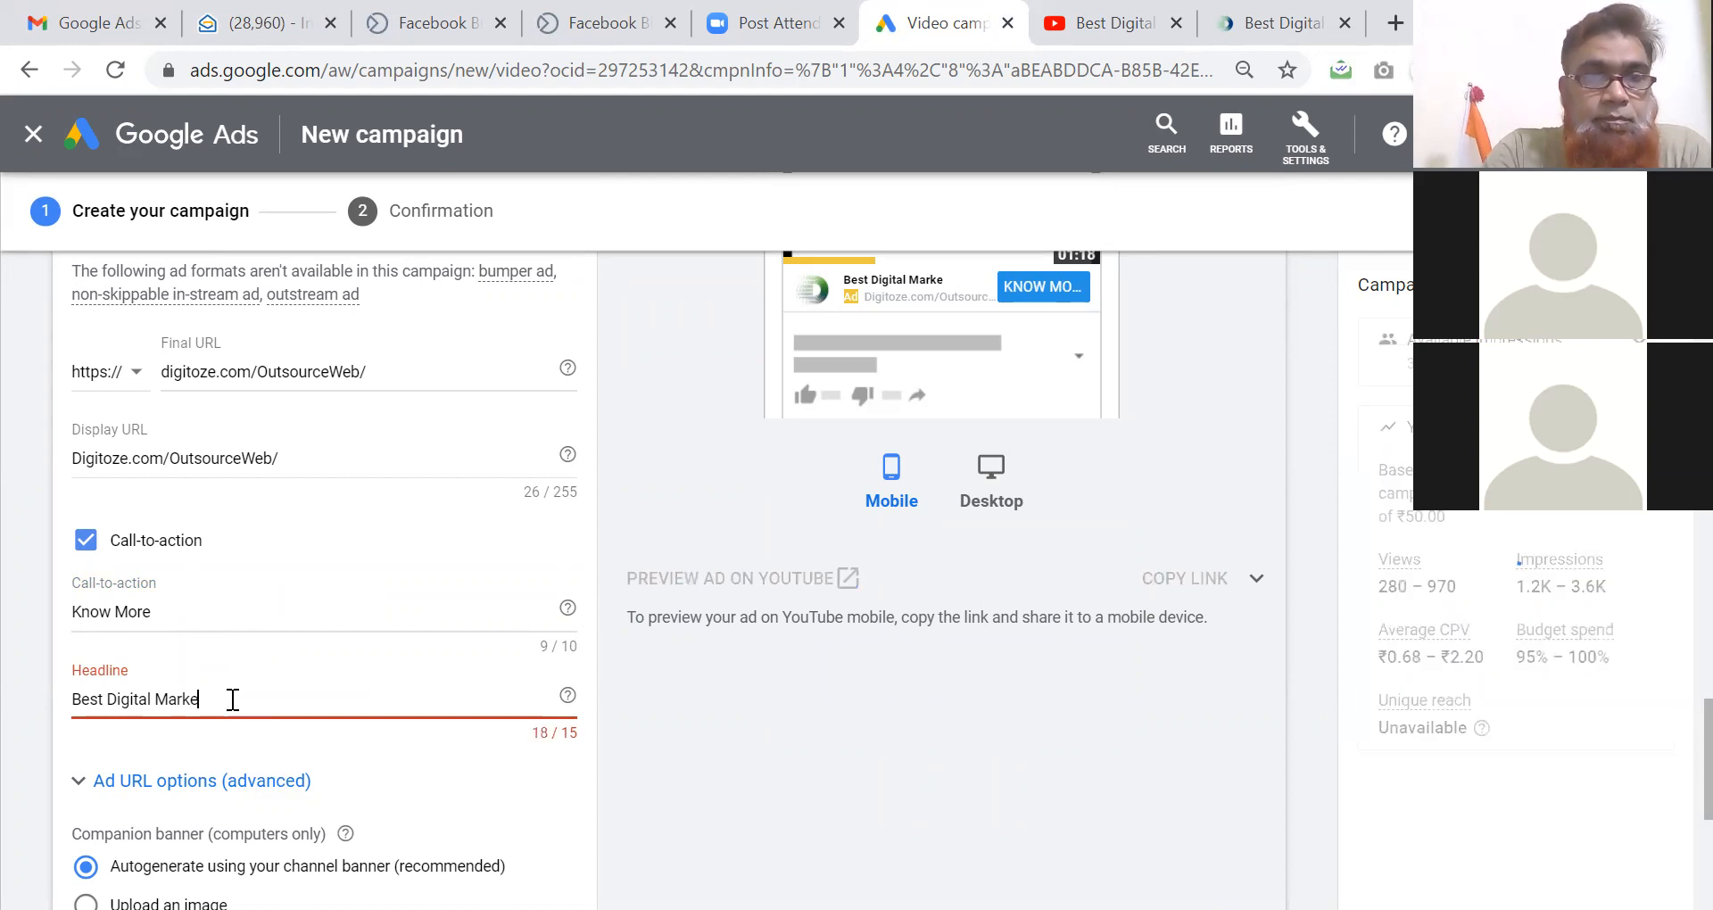
key(BackSpace)
key(BackSpace)
key(BackSpace)
key(BackSpace)
key(BackSpace)
key(BackSpace)
key(BackSpace)
key(BackSpace)
key(BackSpace)
key(BackSpace)
key(BackSpace)
key(BackSpace)
key(BackSpace)
key(BackSpace)
key(BackSpace)
key(BackSpace)
key(BackSpace)
key(BackSpace)
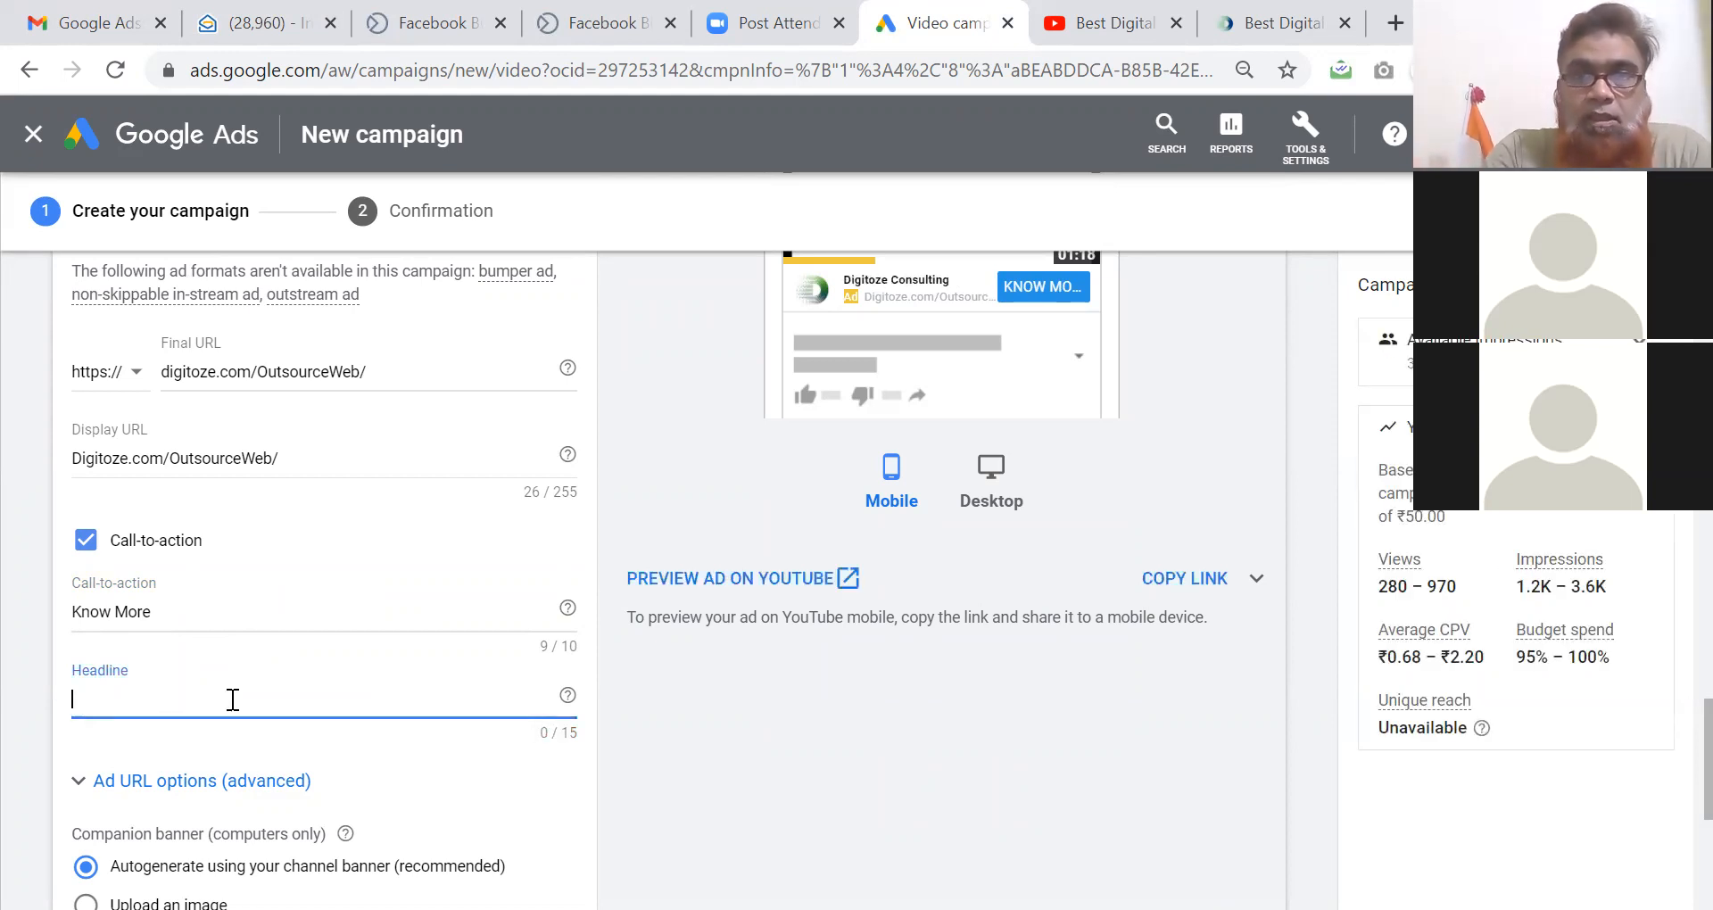
Enter "Digital Media" as the call-to-action headline, correcting the misspelled second word.
text(Digital Mar)
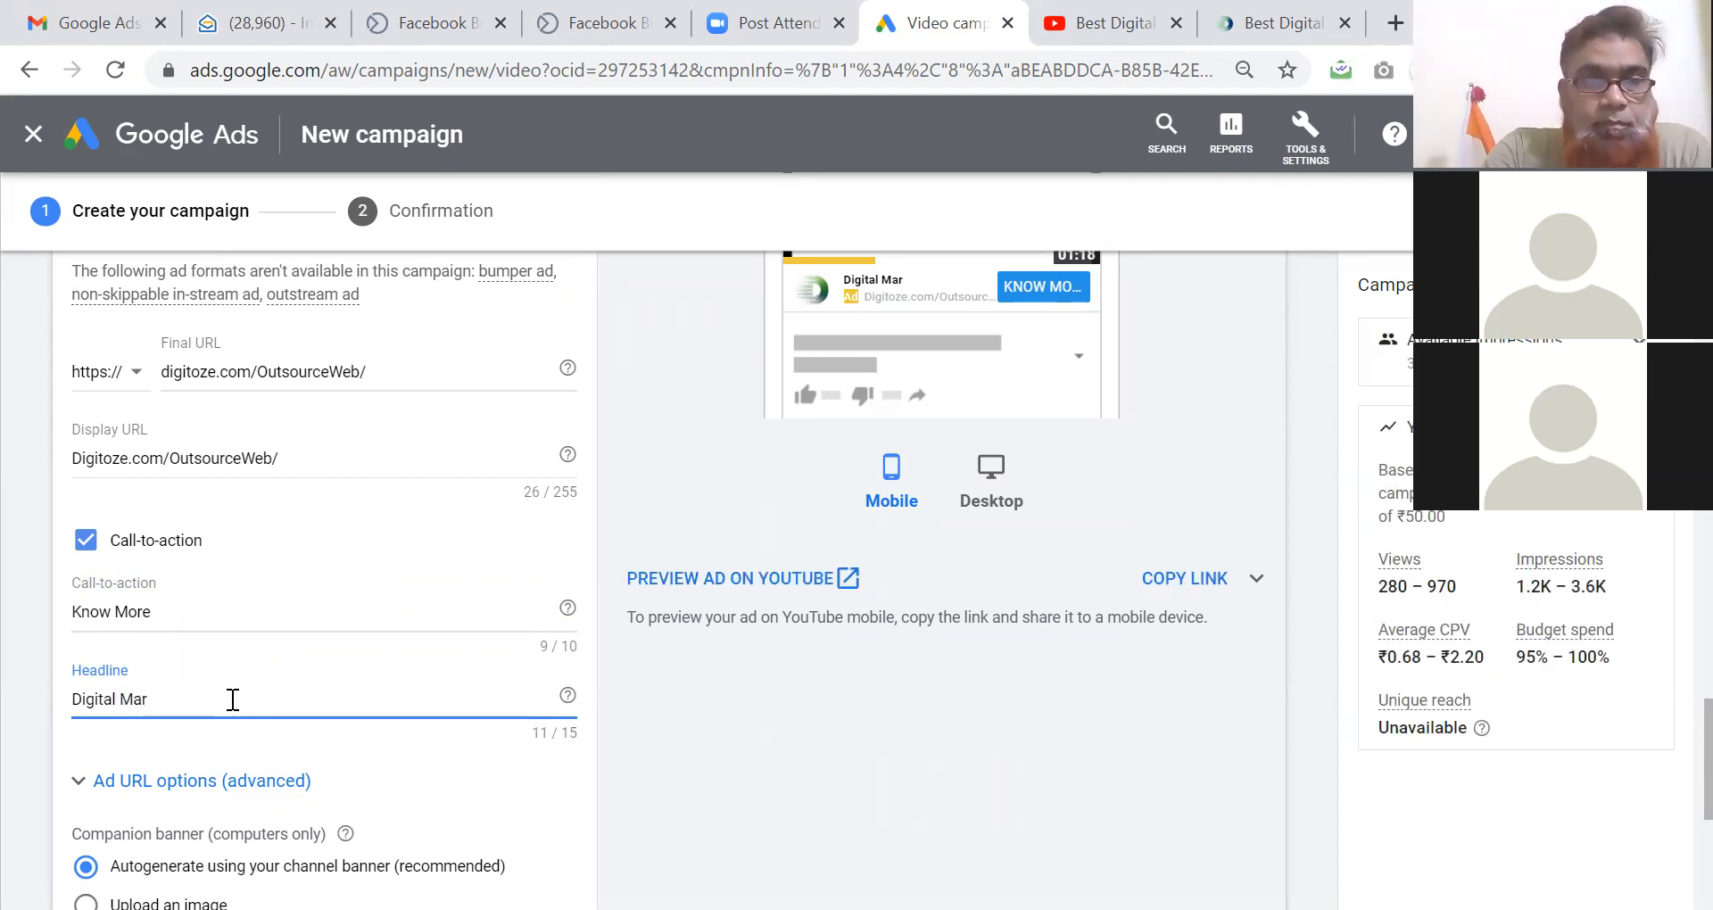
key(BackSpace)
key(BackSpace)
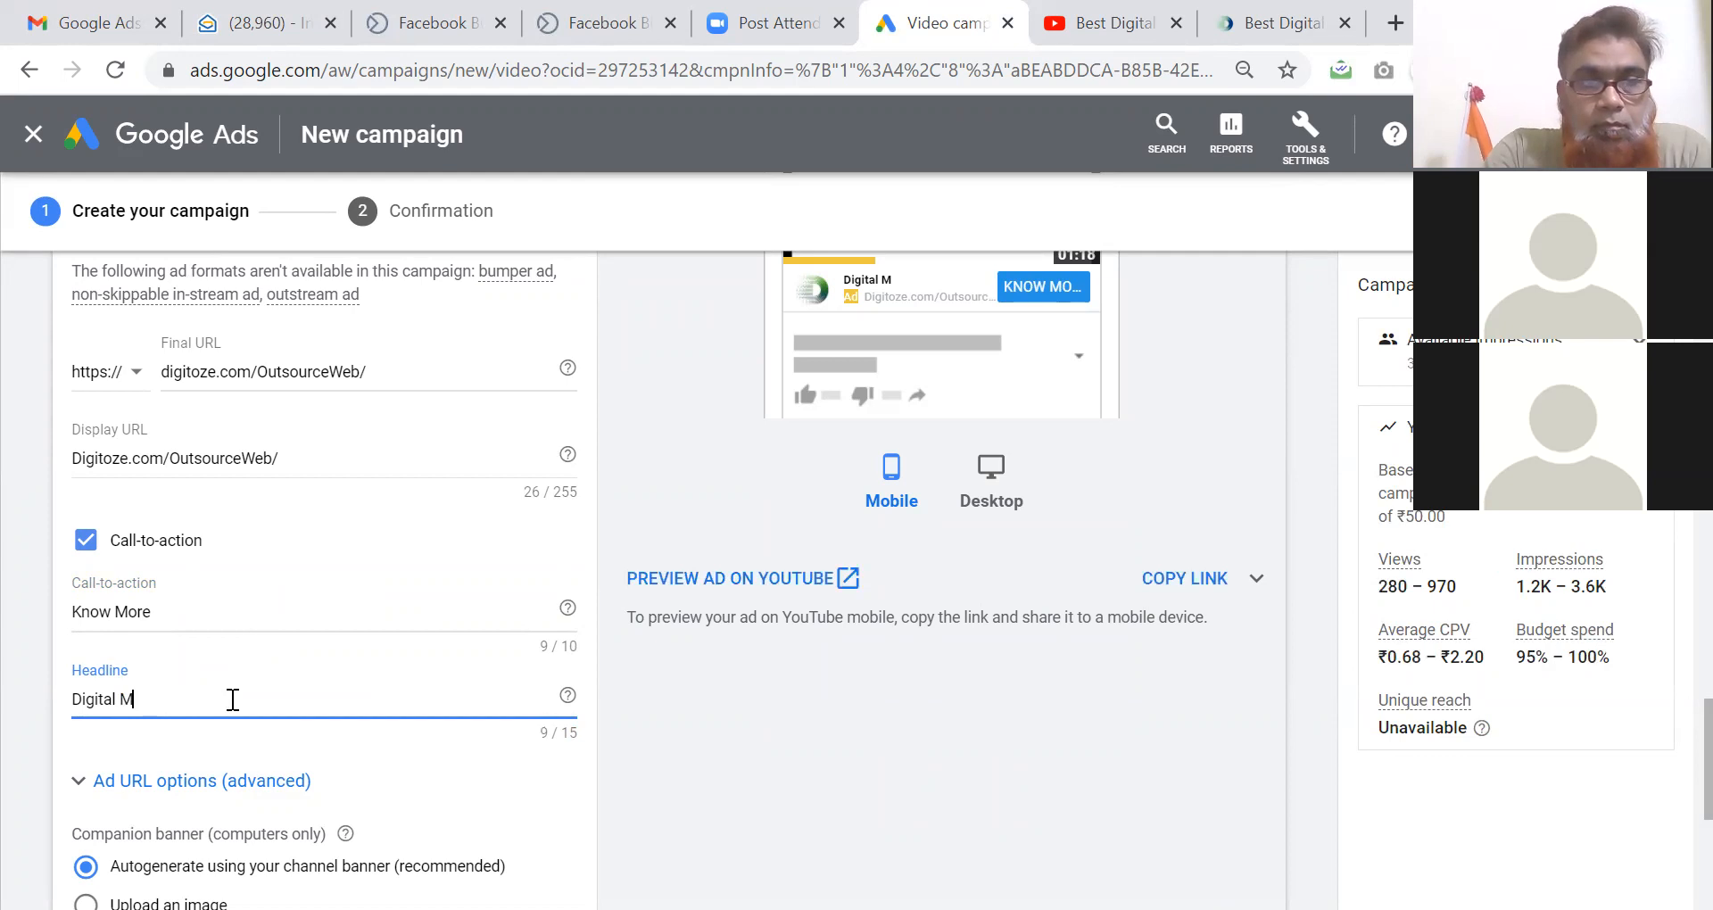
text(eadia)
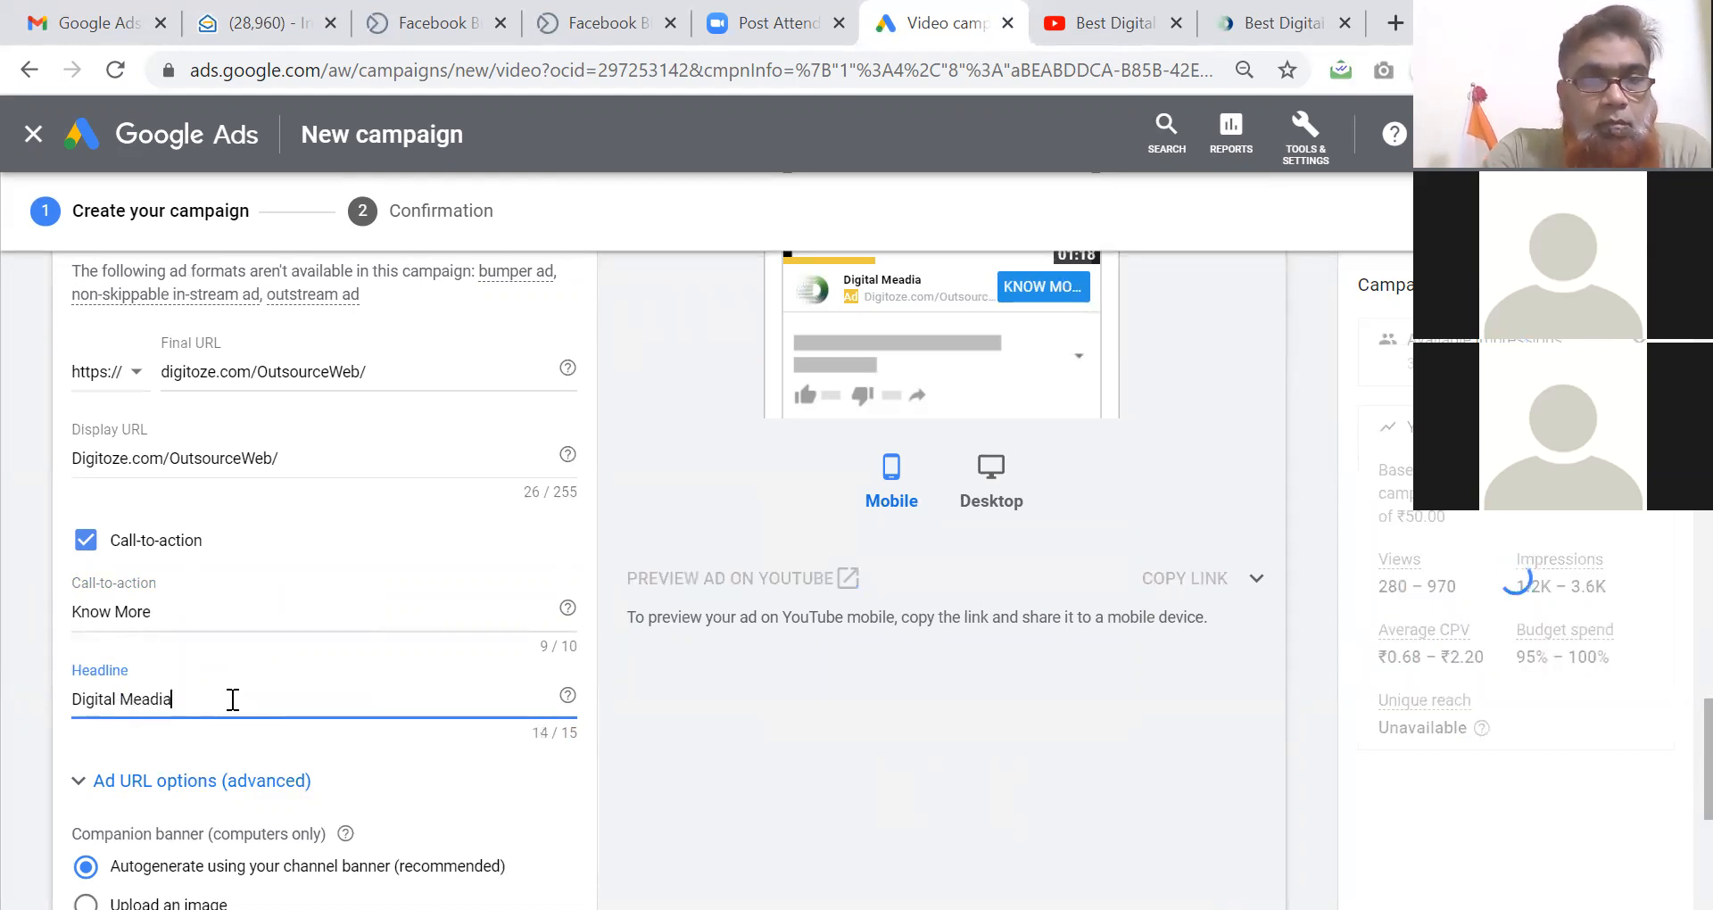
key(BackSpace)
key(BackSpace)
key(BackSpace)
key(BackSpace)
text(dia)
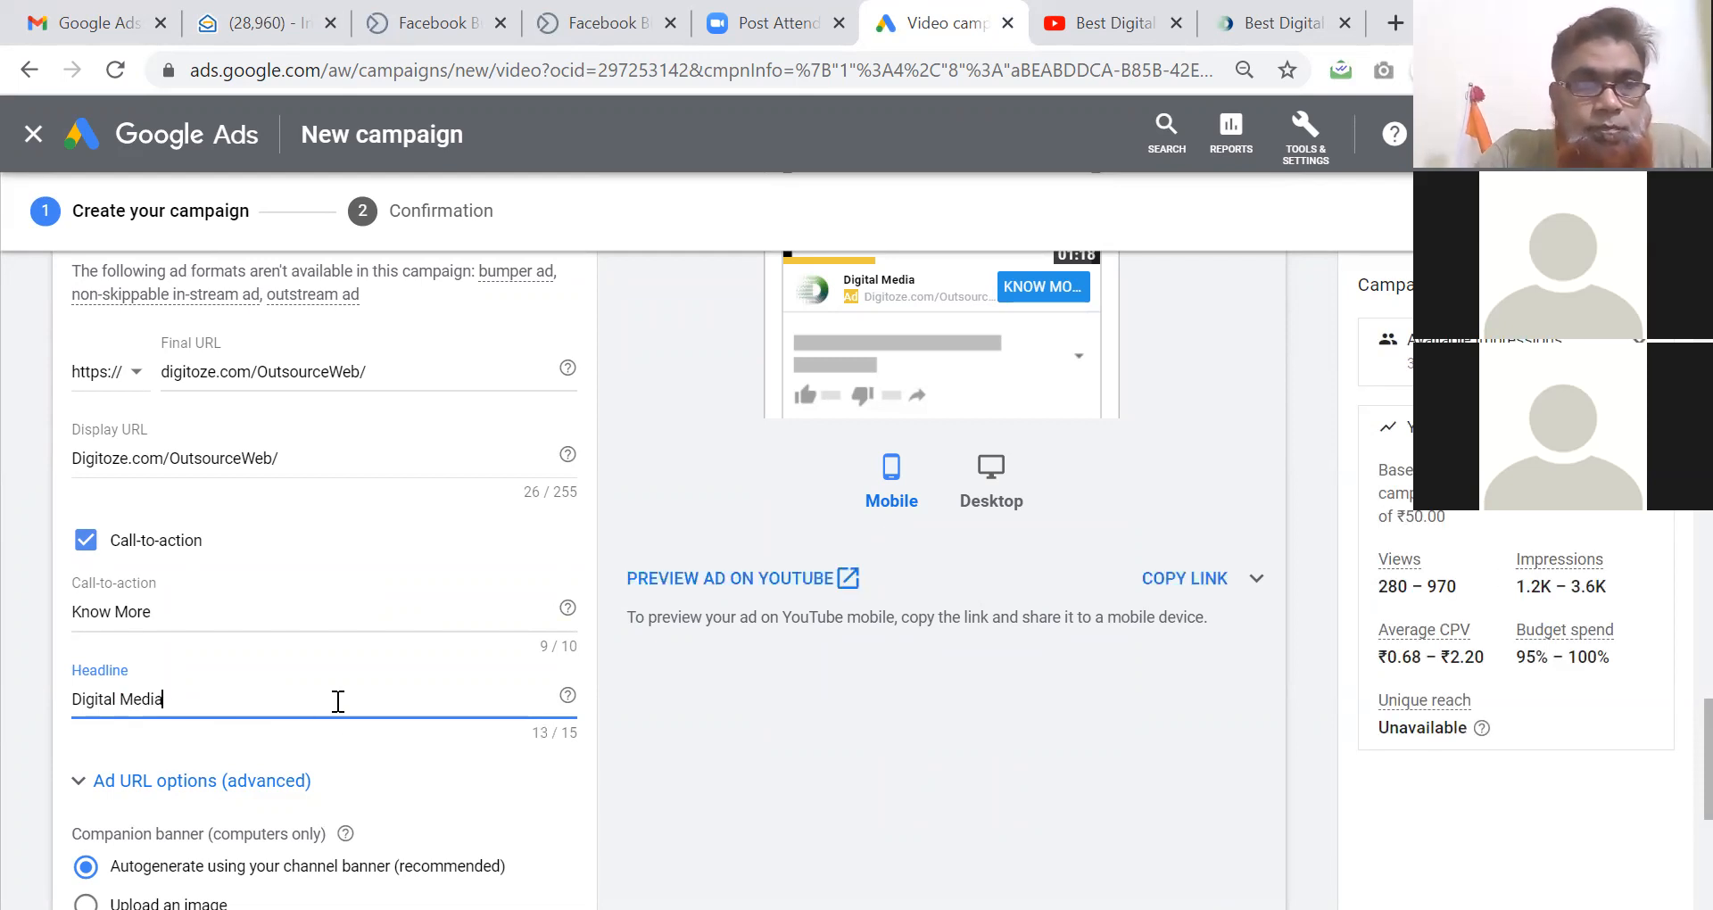
click(680, 794)
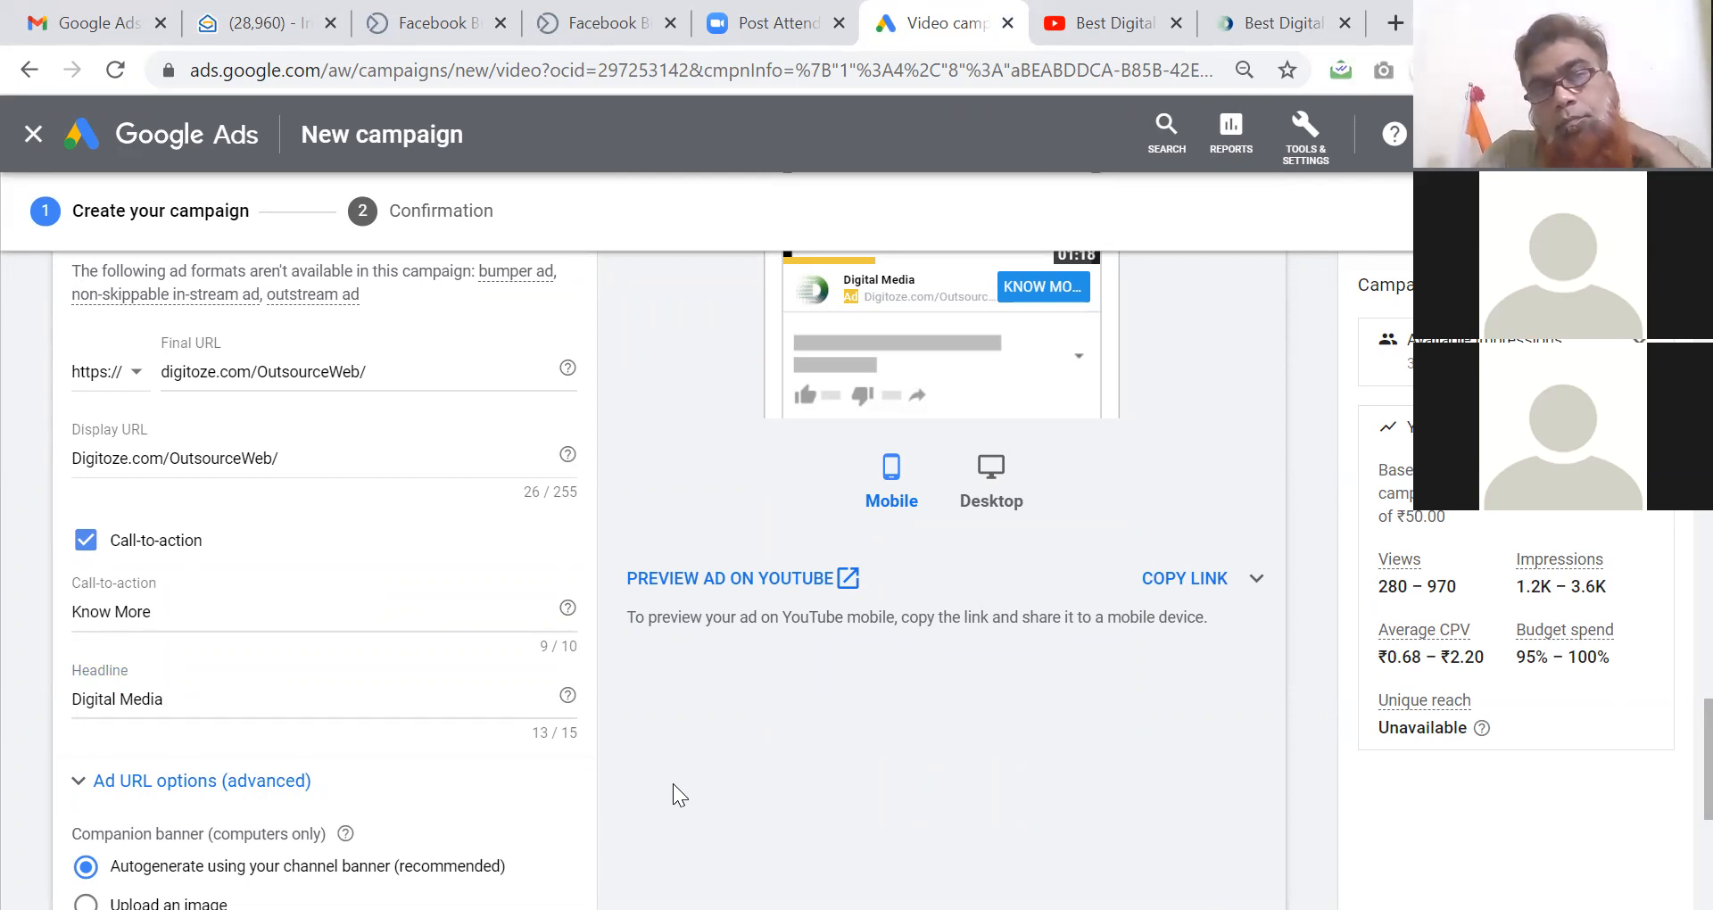
Look at the source video on YouTube, return to the campaign, and preview the ad for Google video partners on mobile and desktop.
click(1117, 24)
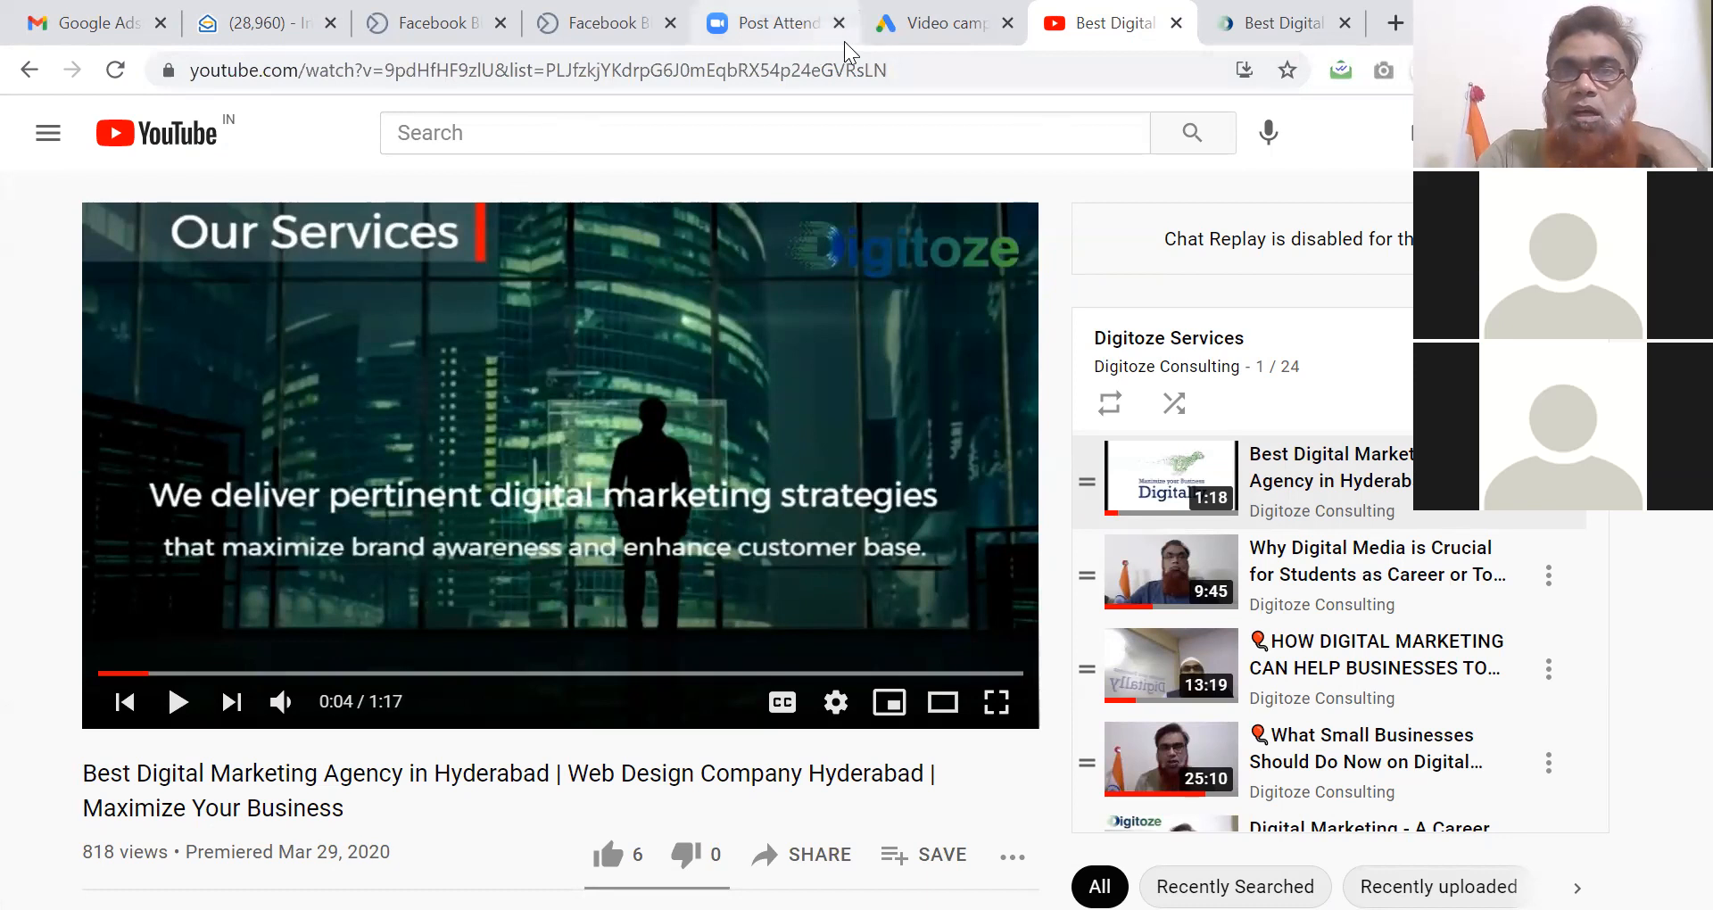
click(912, 32)
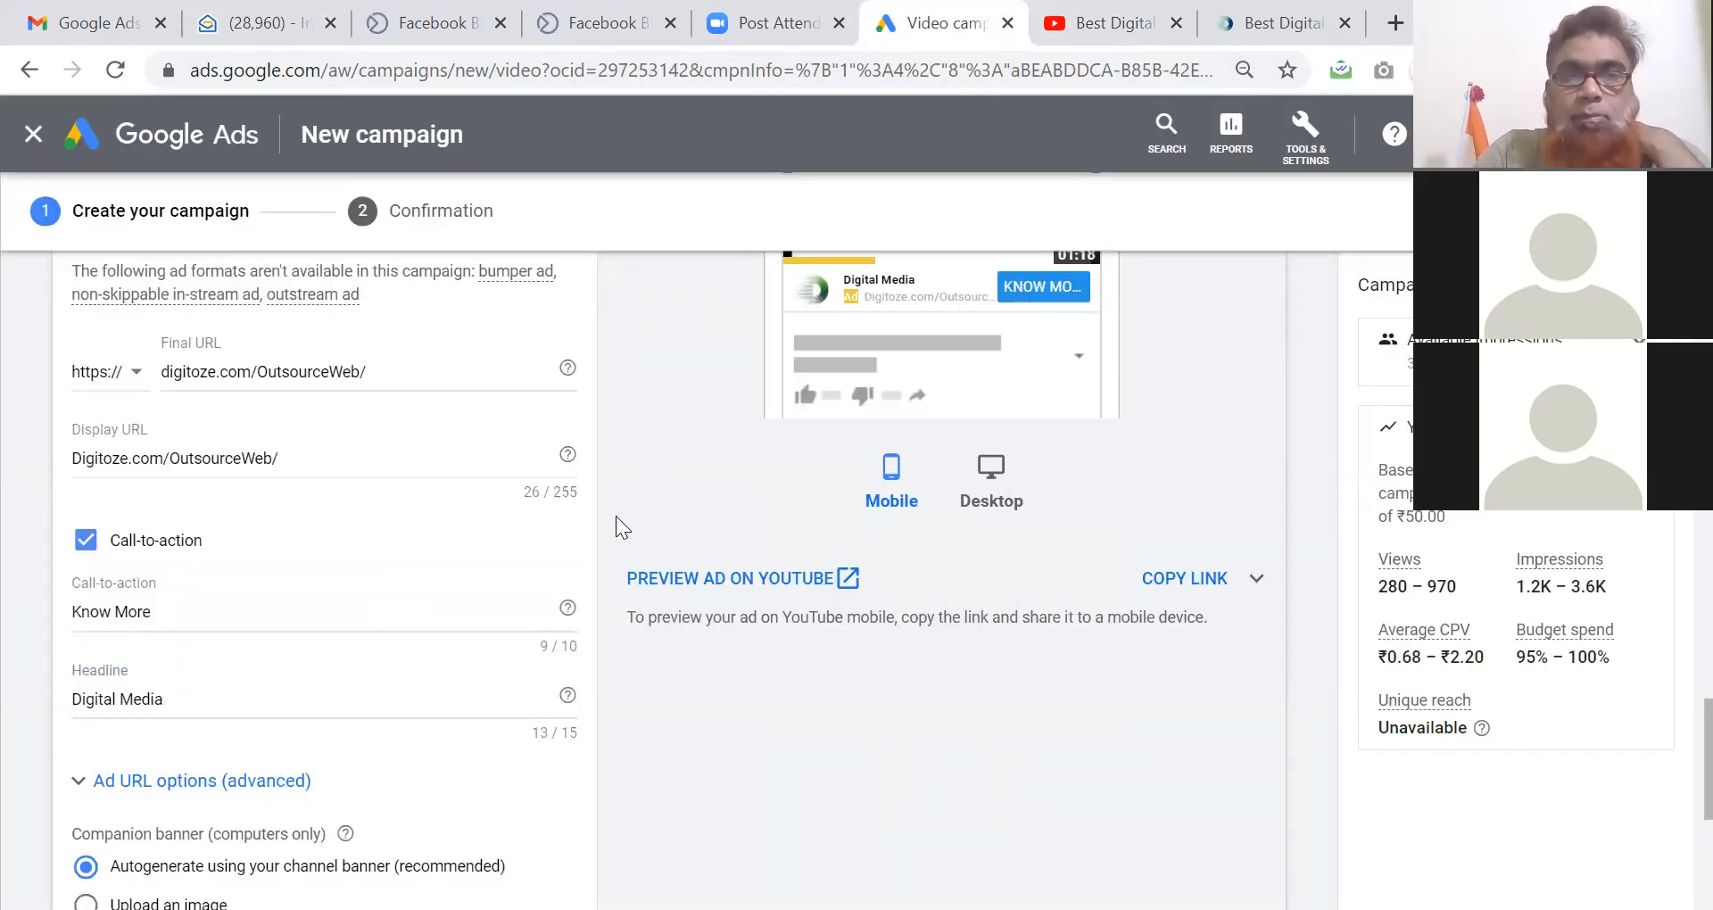
scroll(616, 516, up, 5)
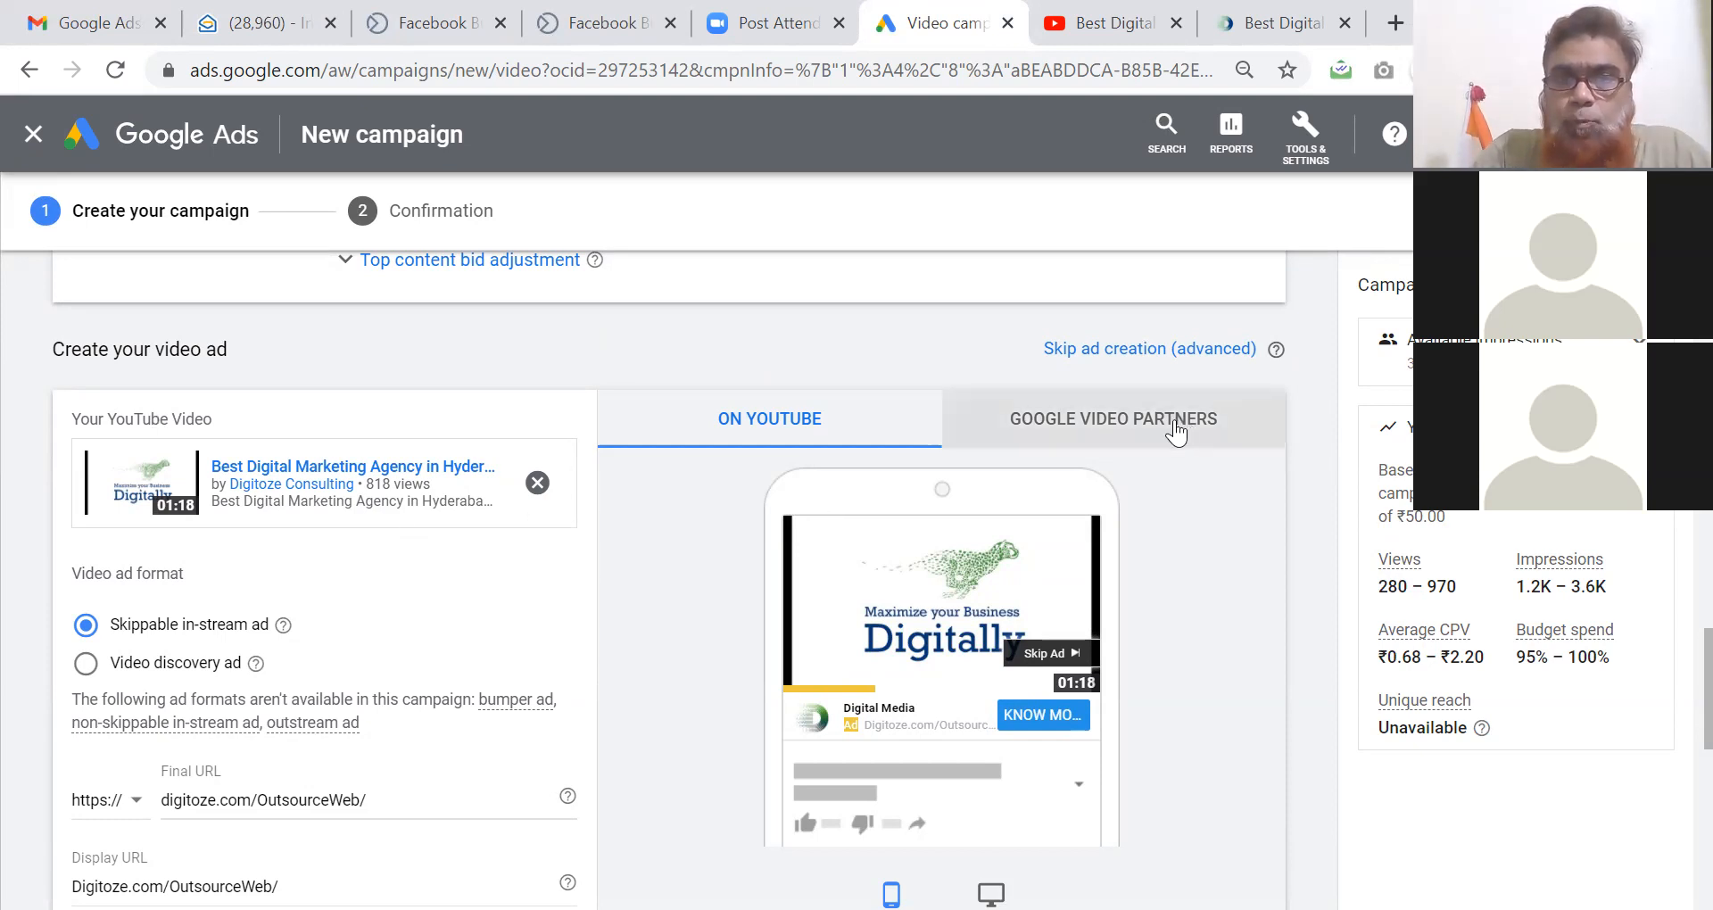
click(1126, 436)
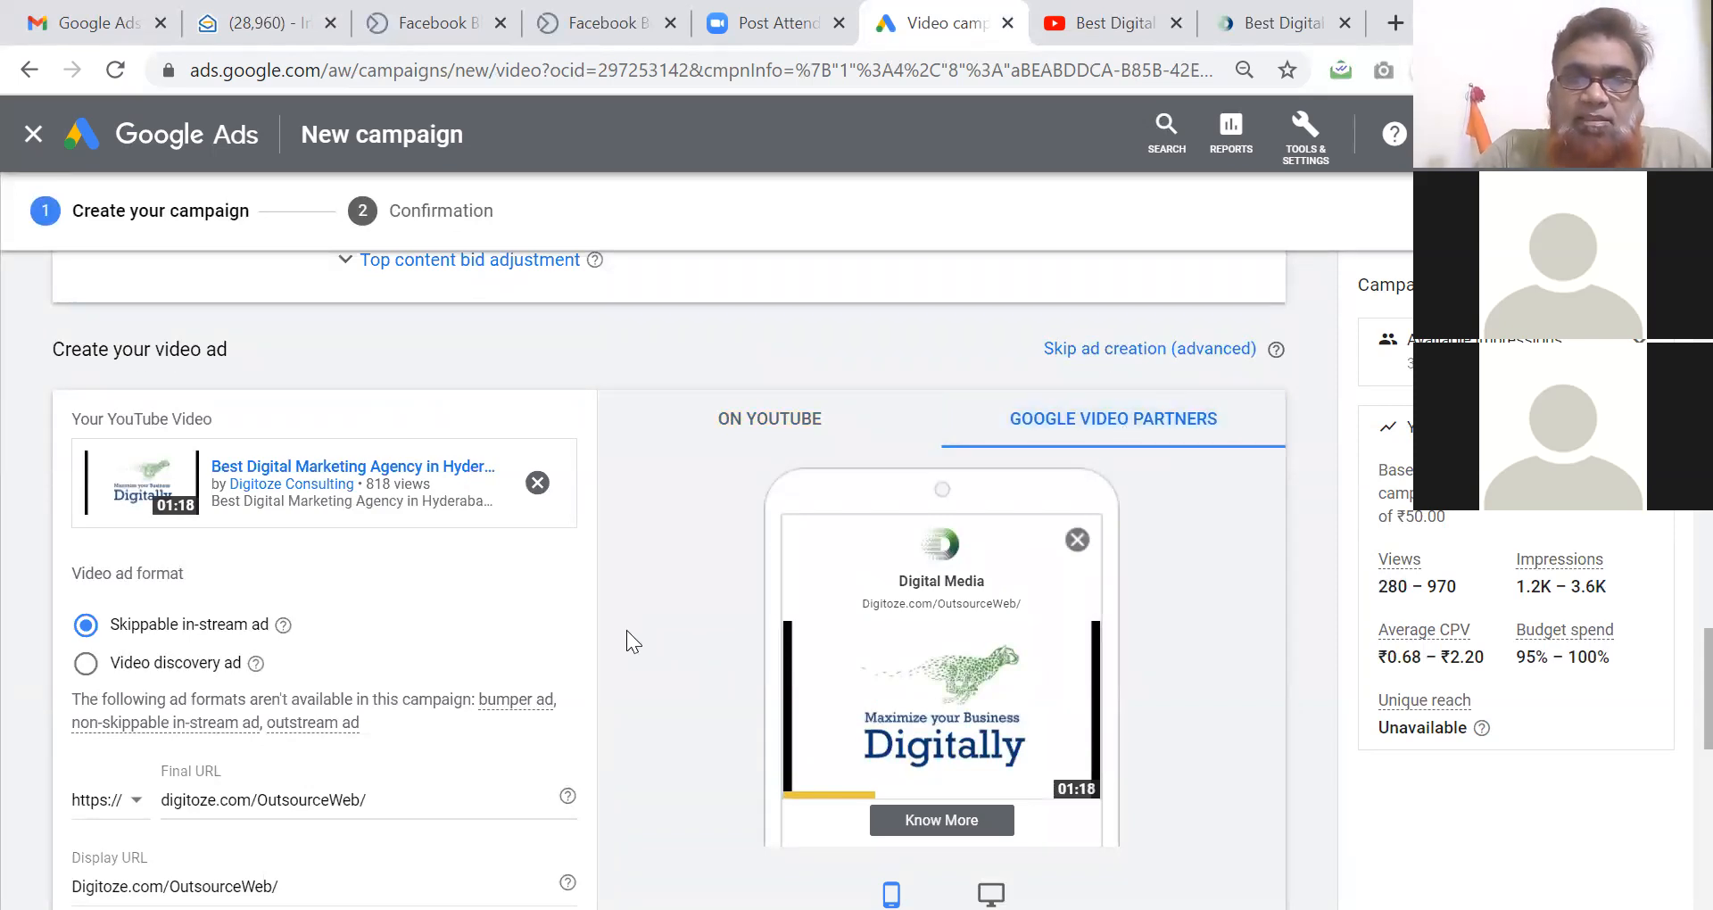
scroll(627, 630, down, 3)
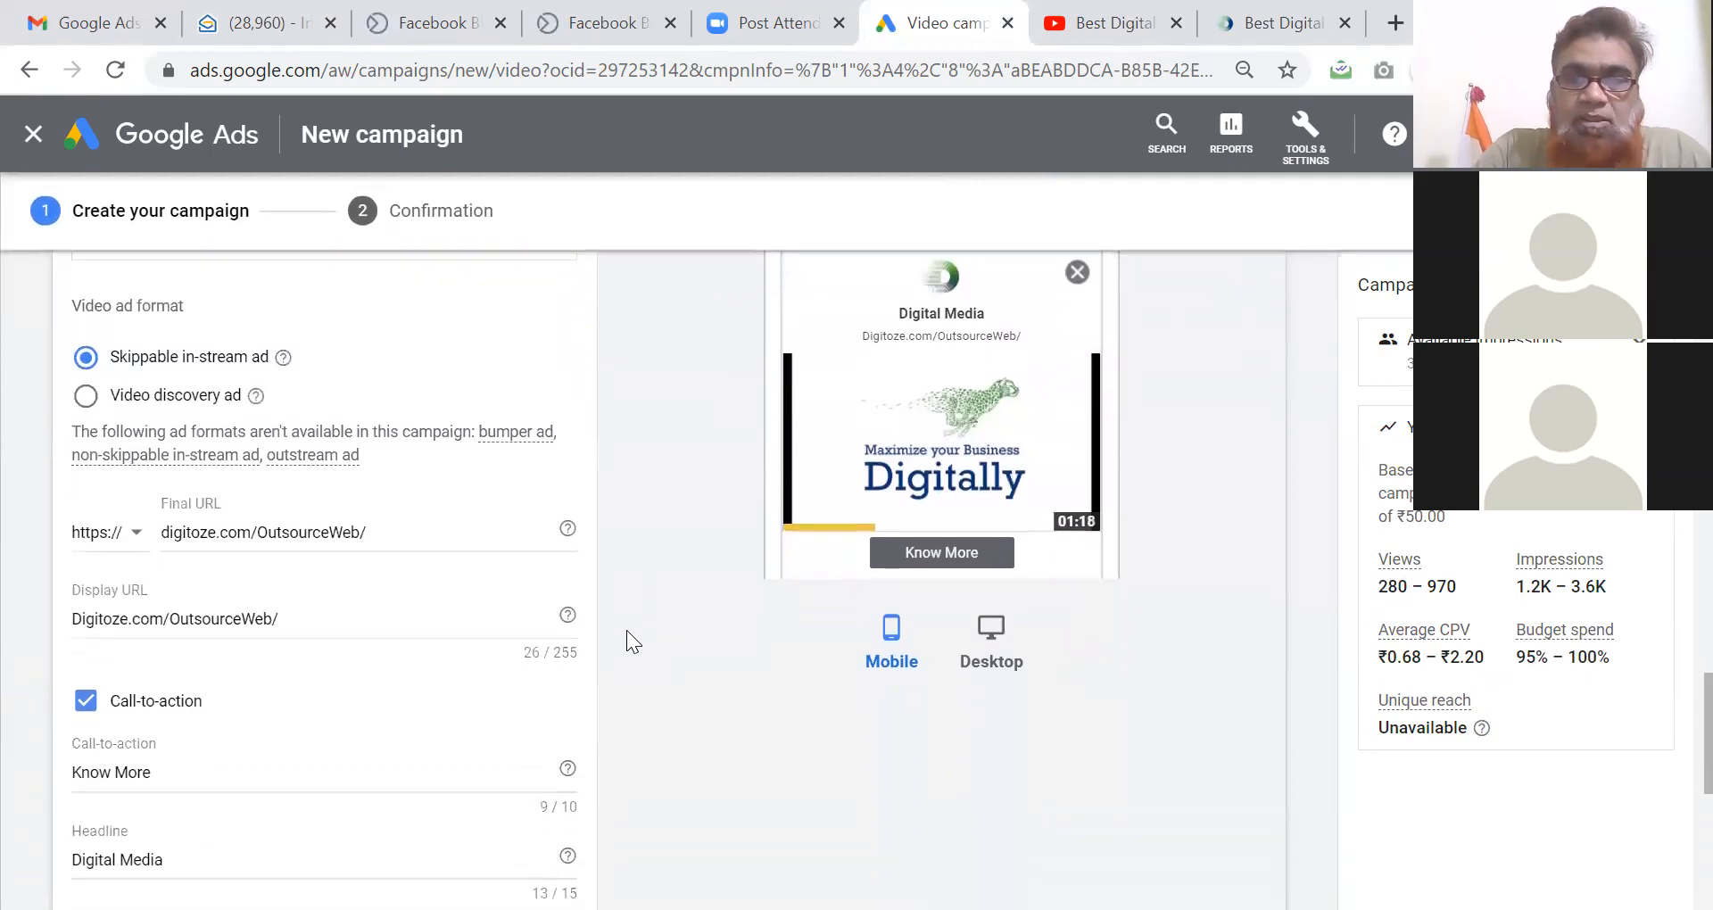
click(987, 656)
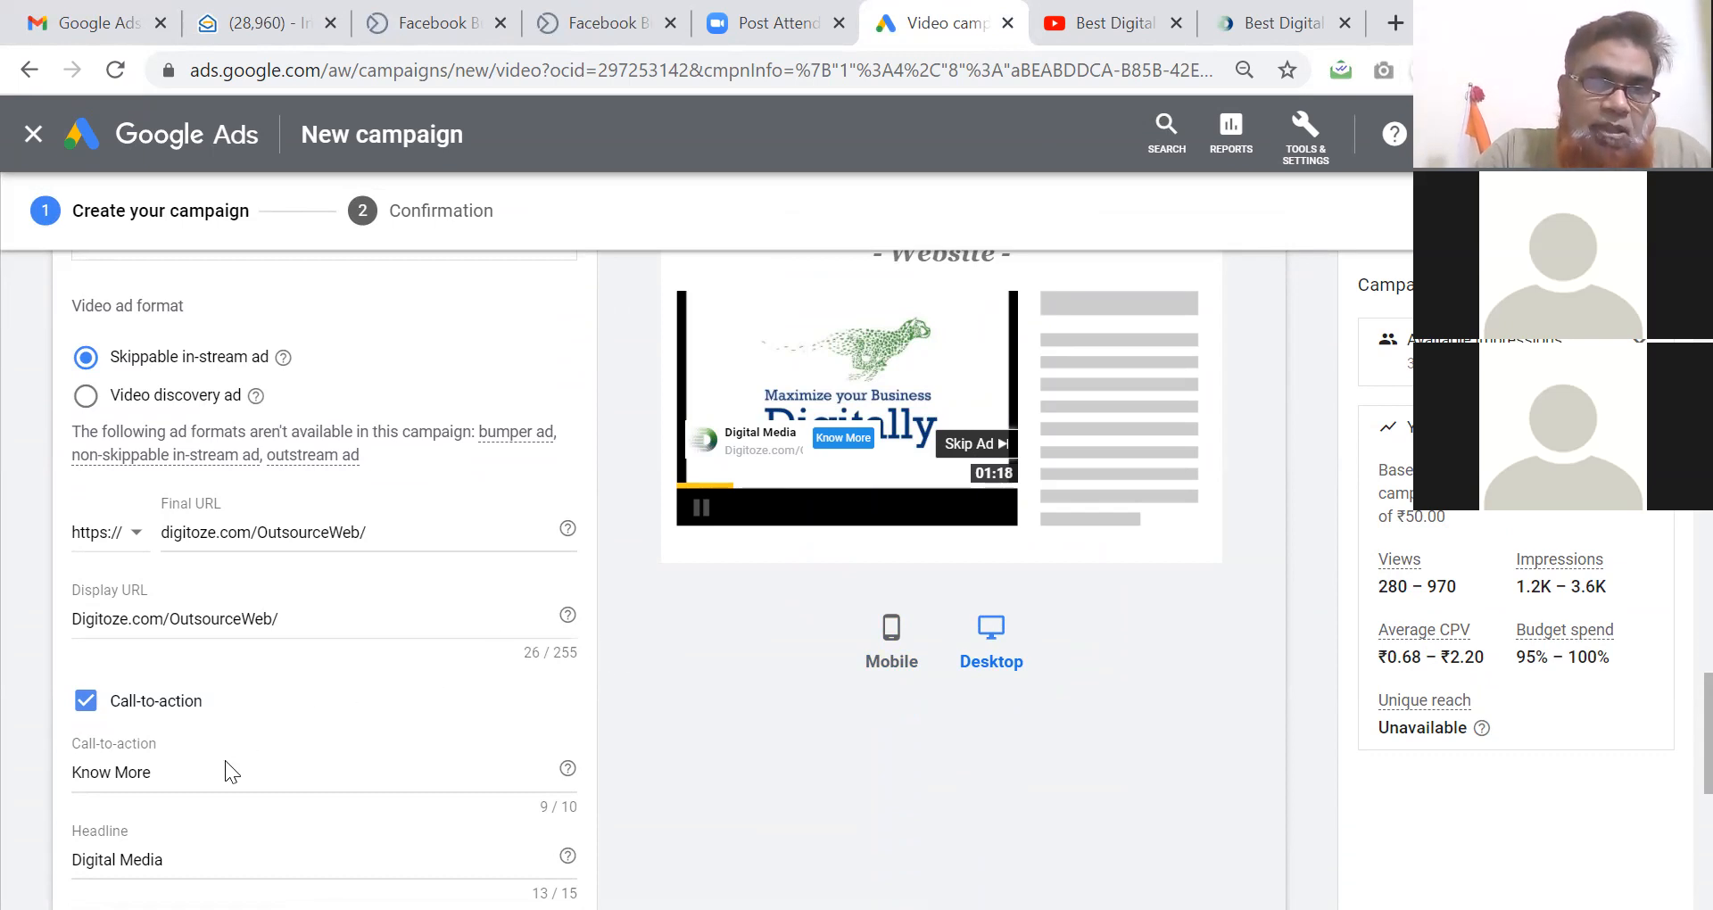
click(178, 864)
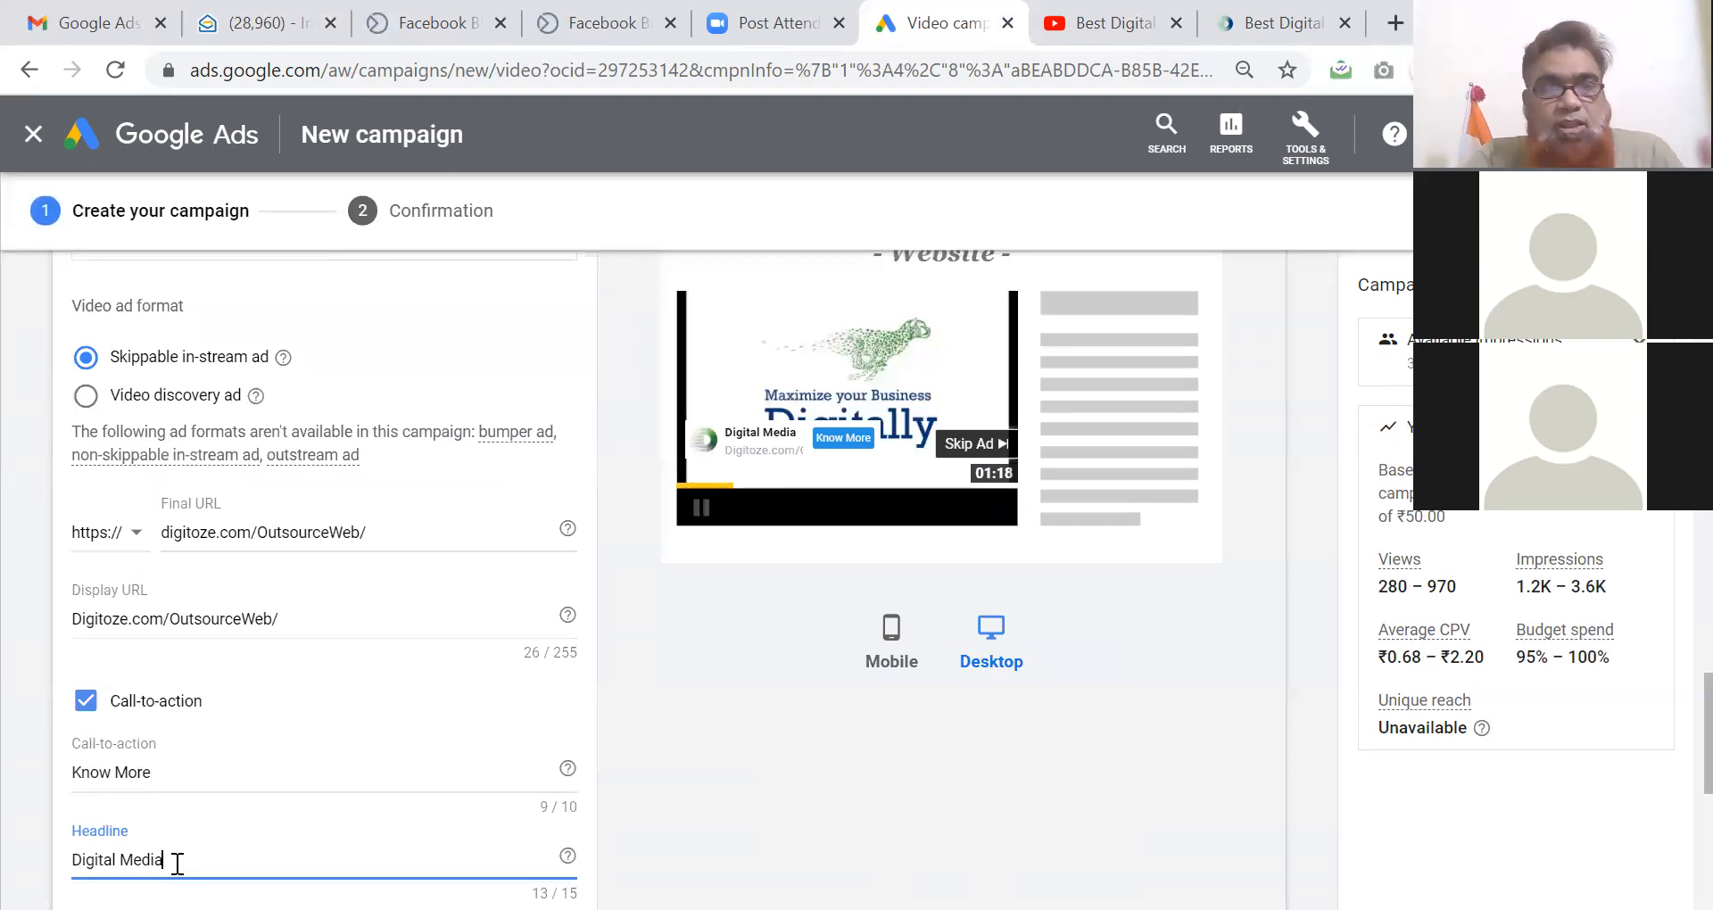
click(680, 808)
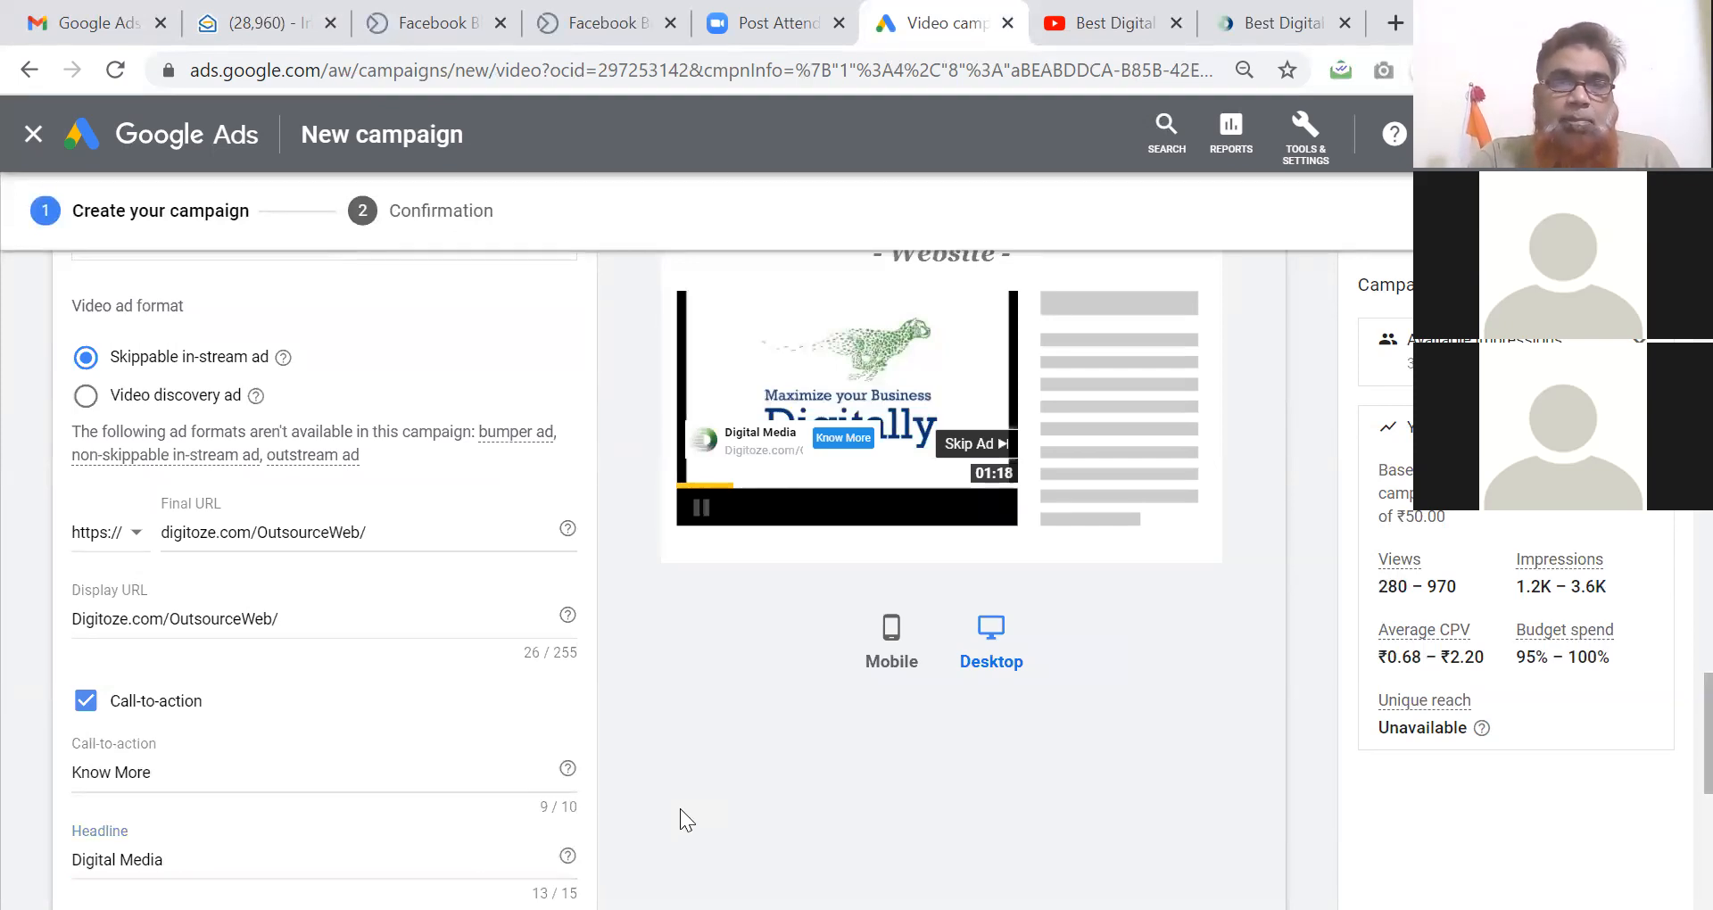
Try "Digital Marketing" as the call-to-action headline.
scroll(680, 808, down, 3)
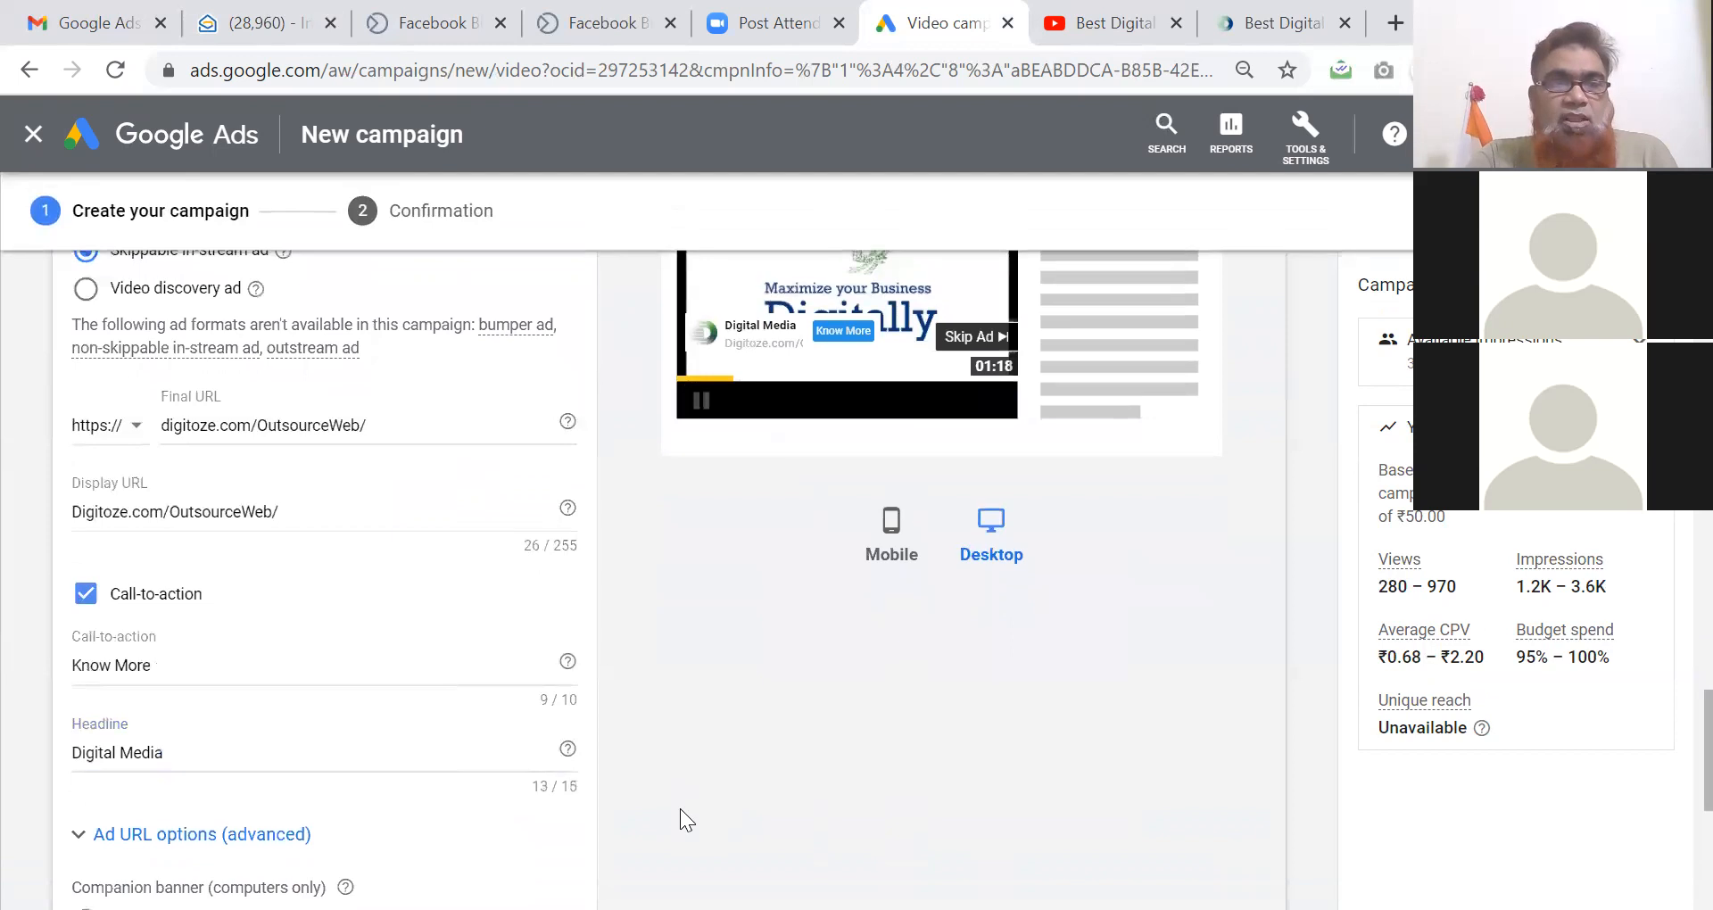
click(342, 644)
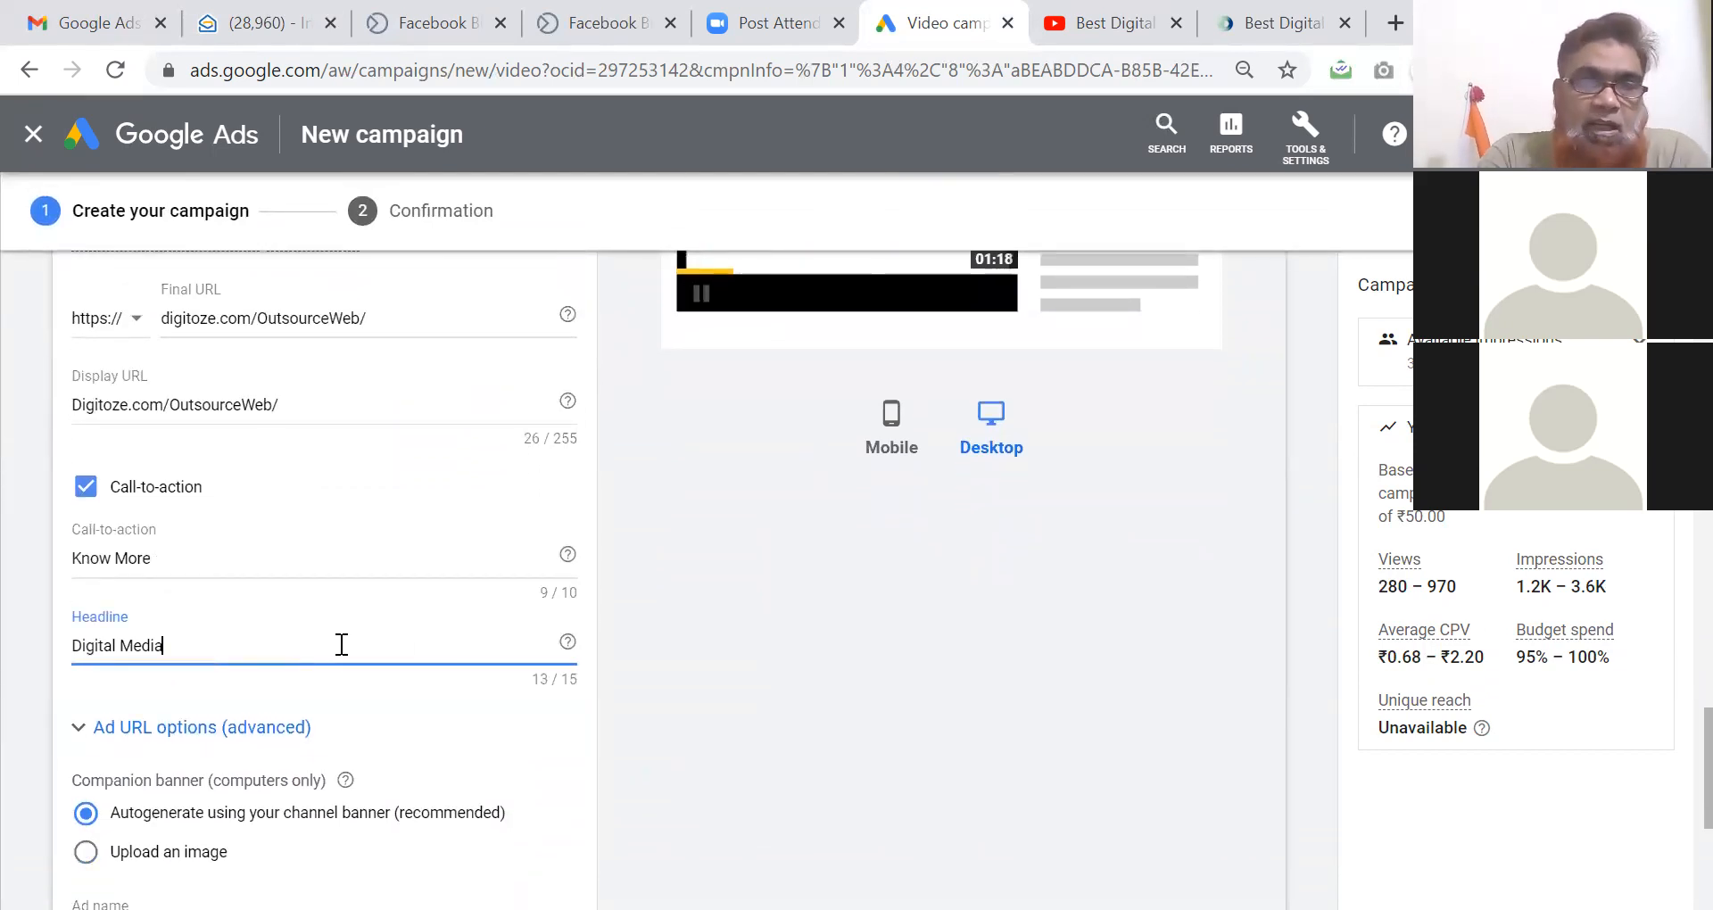
key(BackSpace)
key(BackSpace)
key(BackSpace)
key(BackSpace)
text(arket)
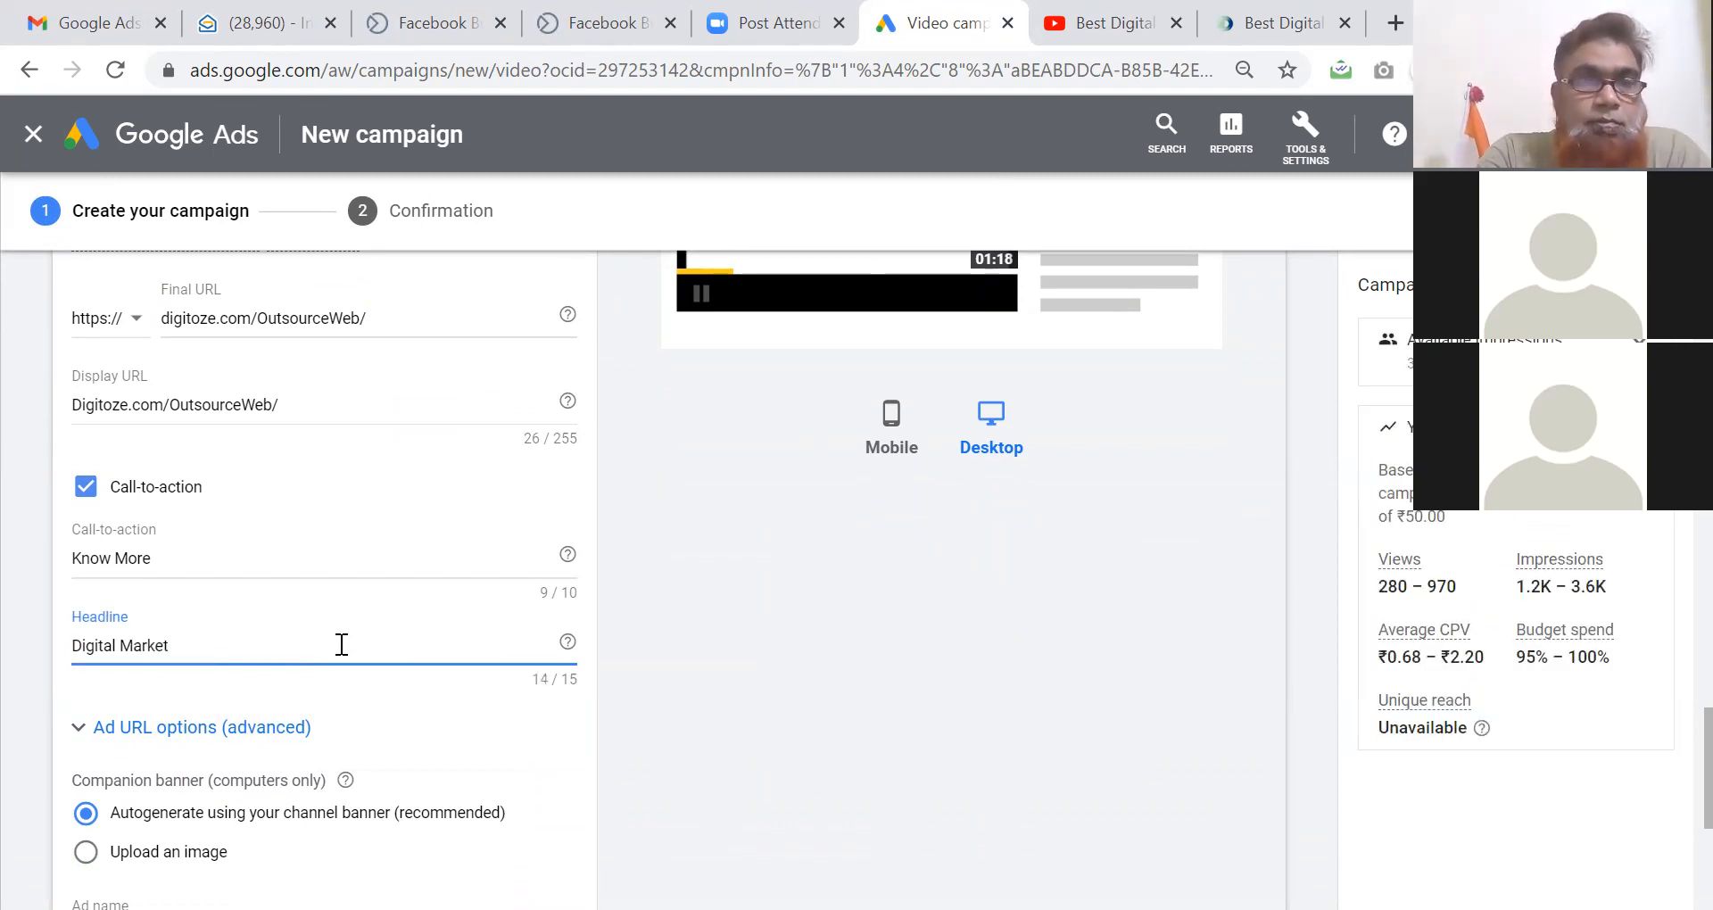
text(ing)
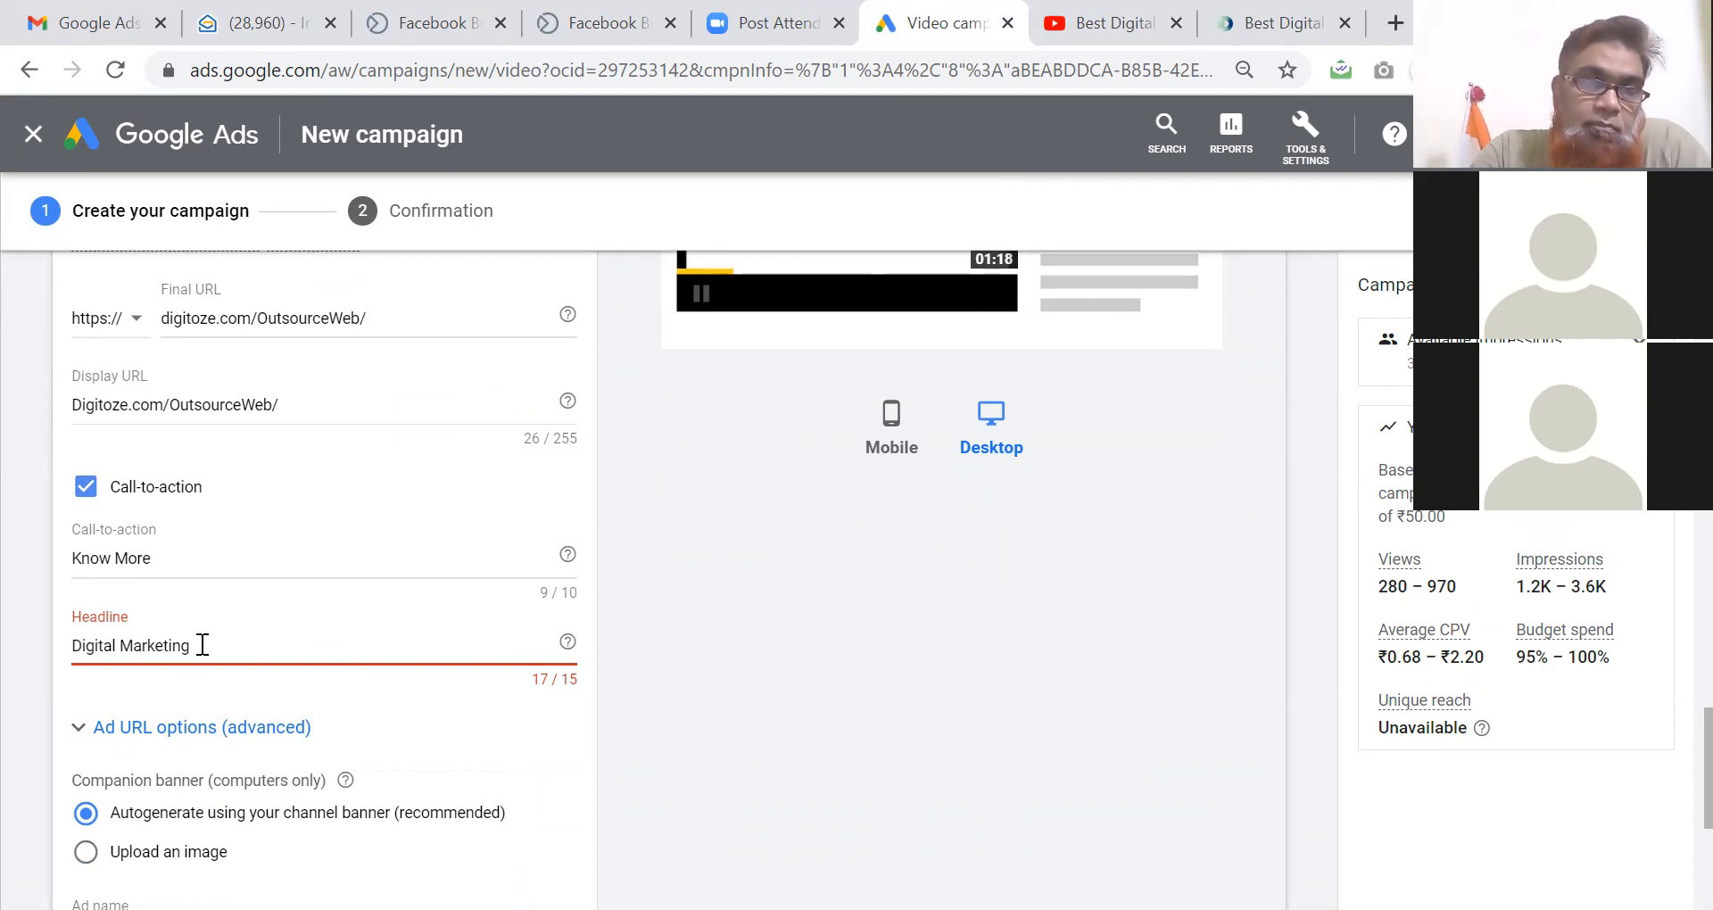
Shorten the call-to-action headline to "Digital Mktg".
key(BackSpace)
key(BackSpace)
key(BackSpace)
key(BackSpace)
key(BackSpace)
key(BackSpace)
key(BackSpace)
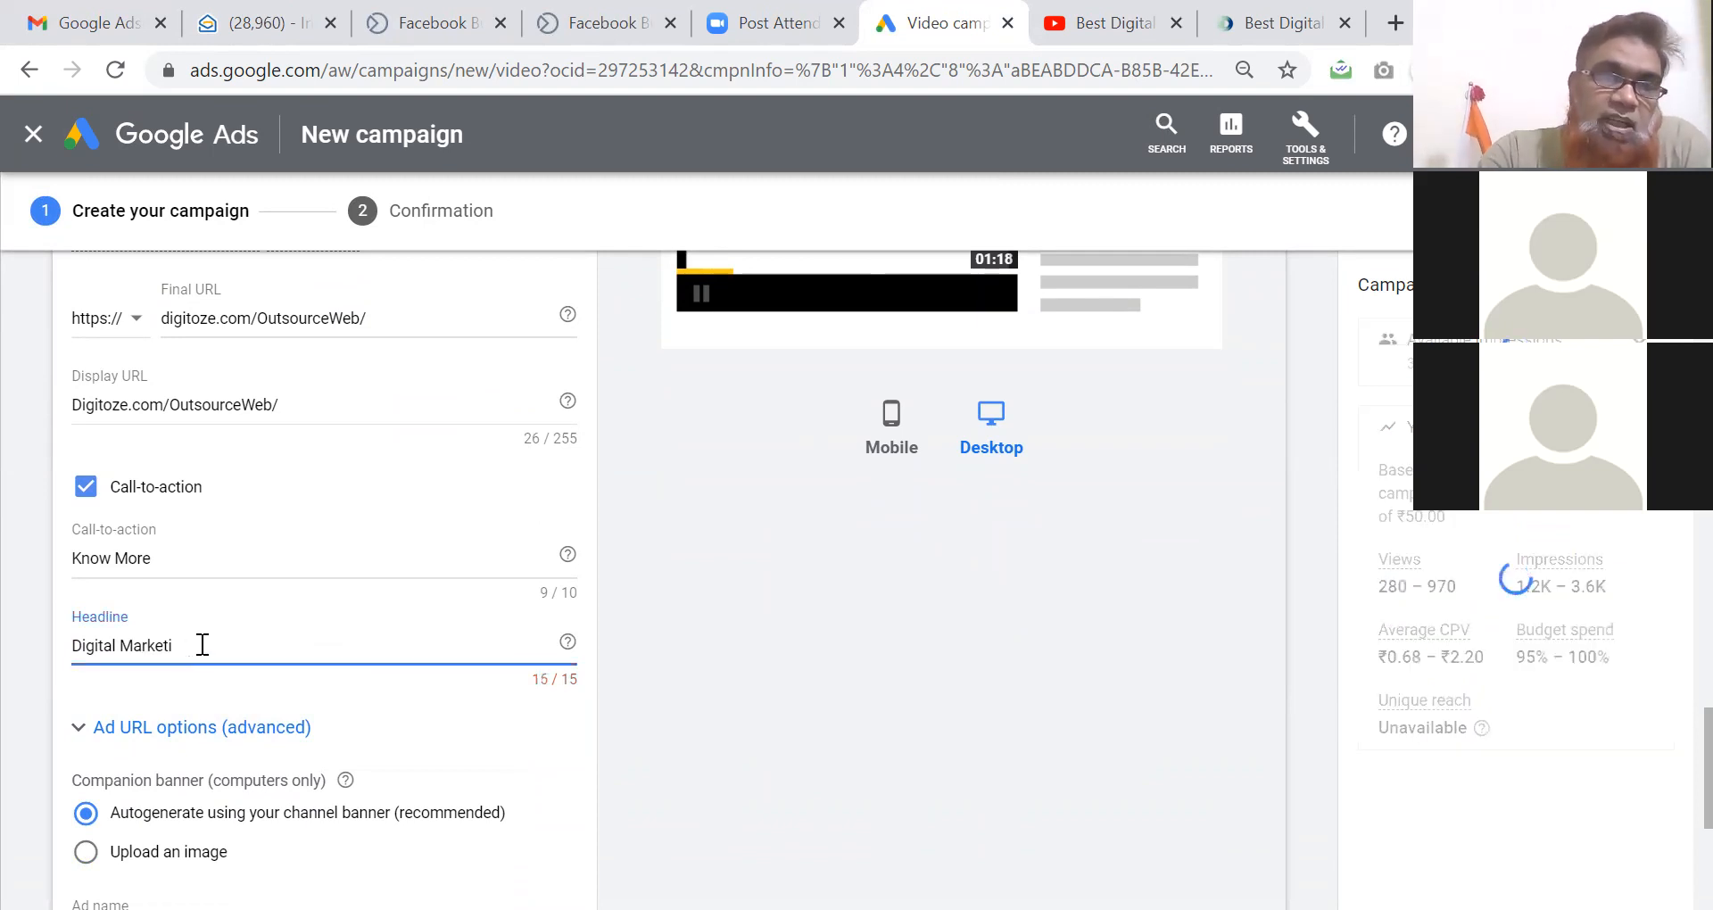
key(BackSpace)
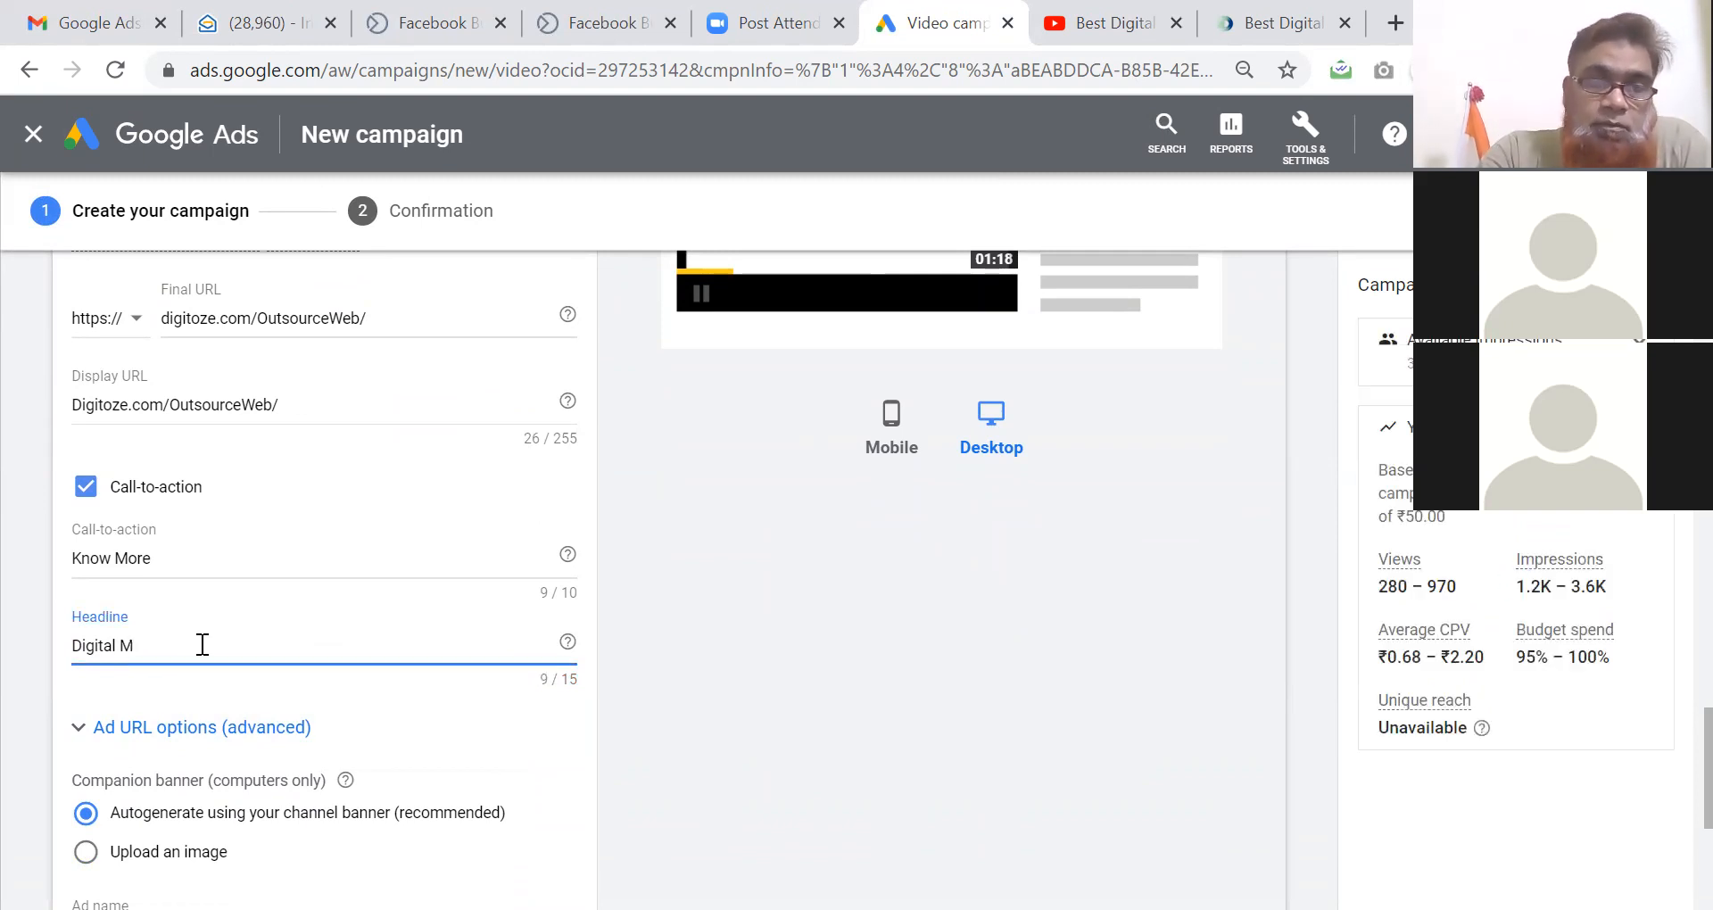
text(ktg)
click(955, 114)
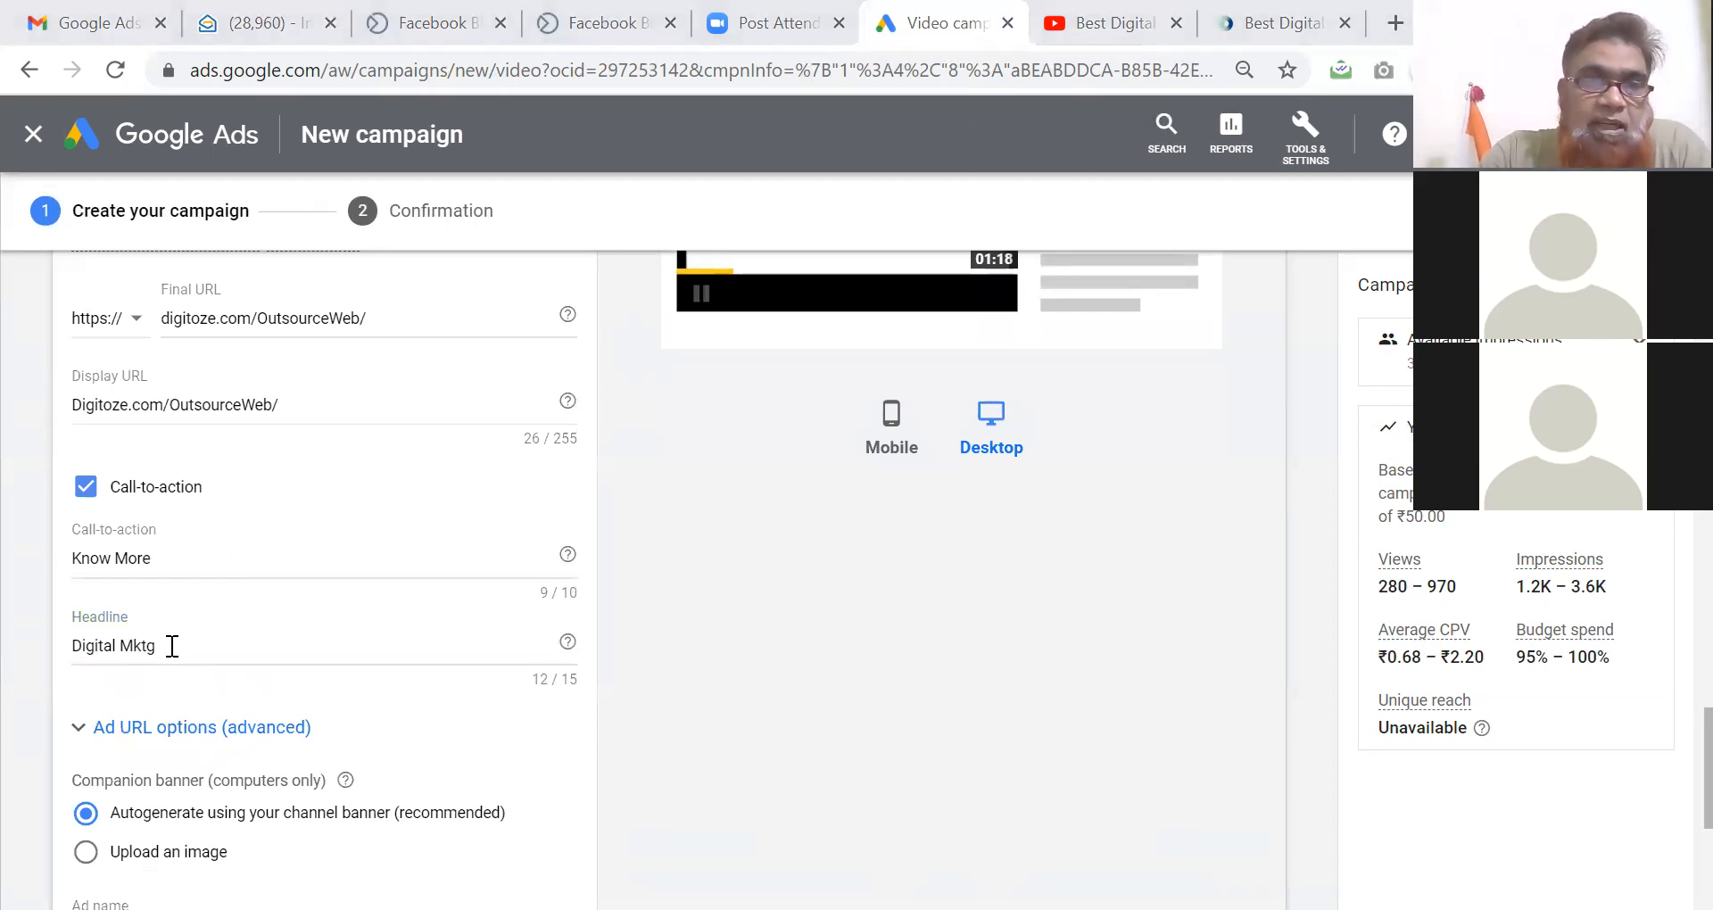
Try extending the headline to "Digital Mktg Agency", removing the spaces so it reads "DigitalMktgAgency".
click(75, 645)
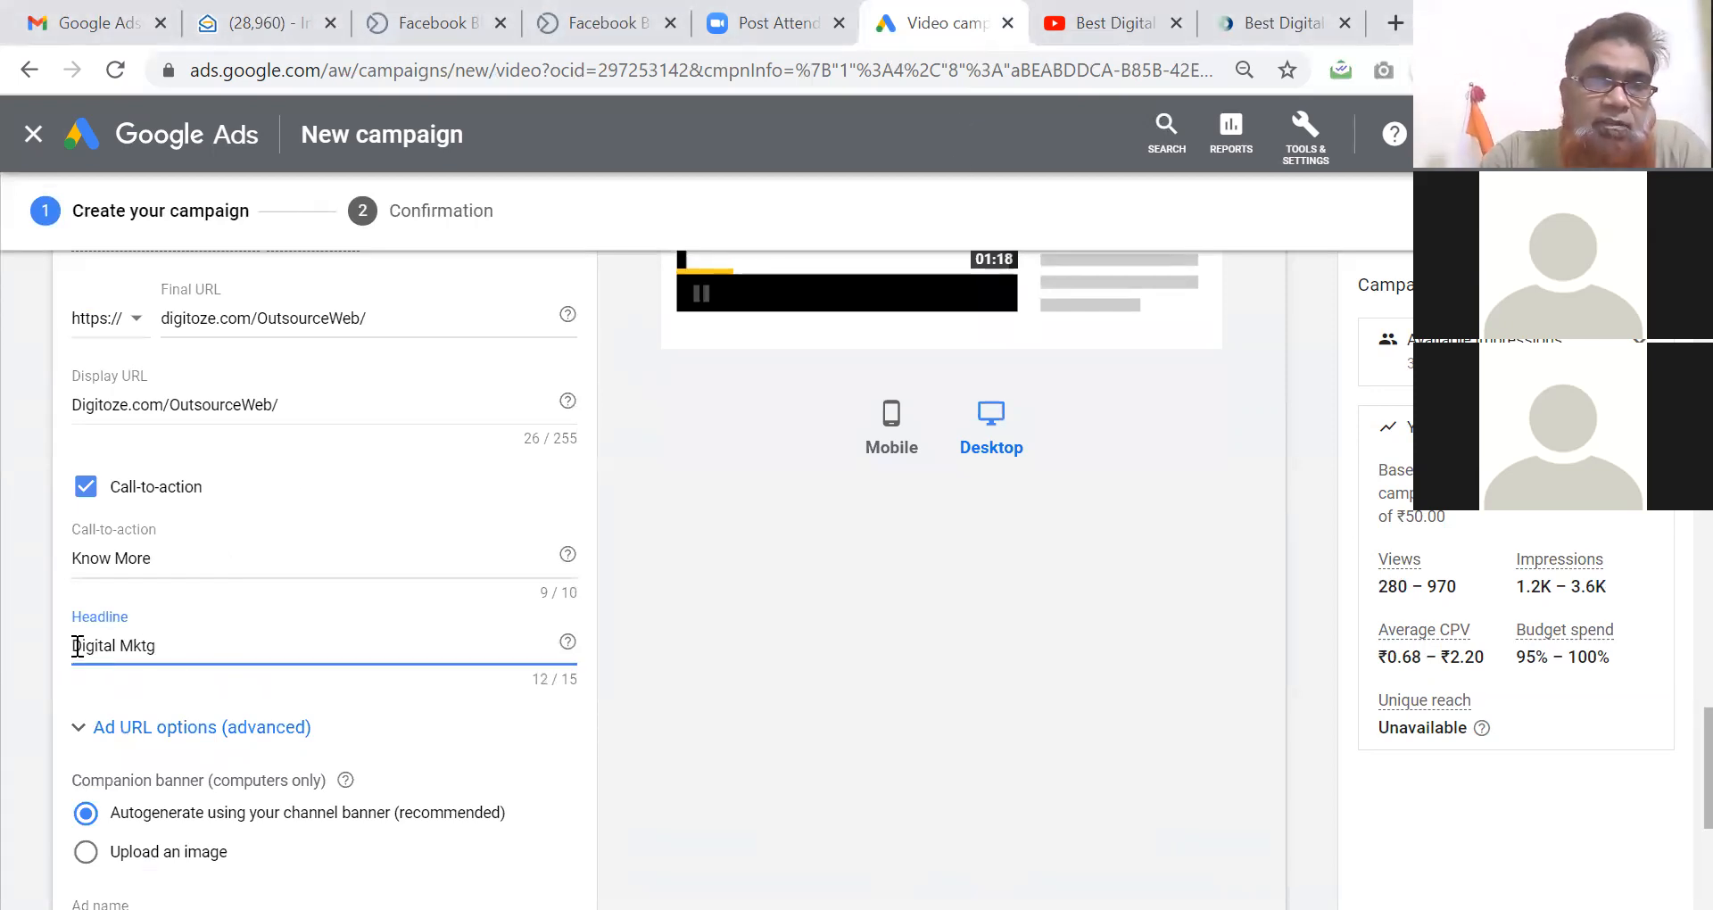
click(209, 643)
text(A)
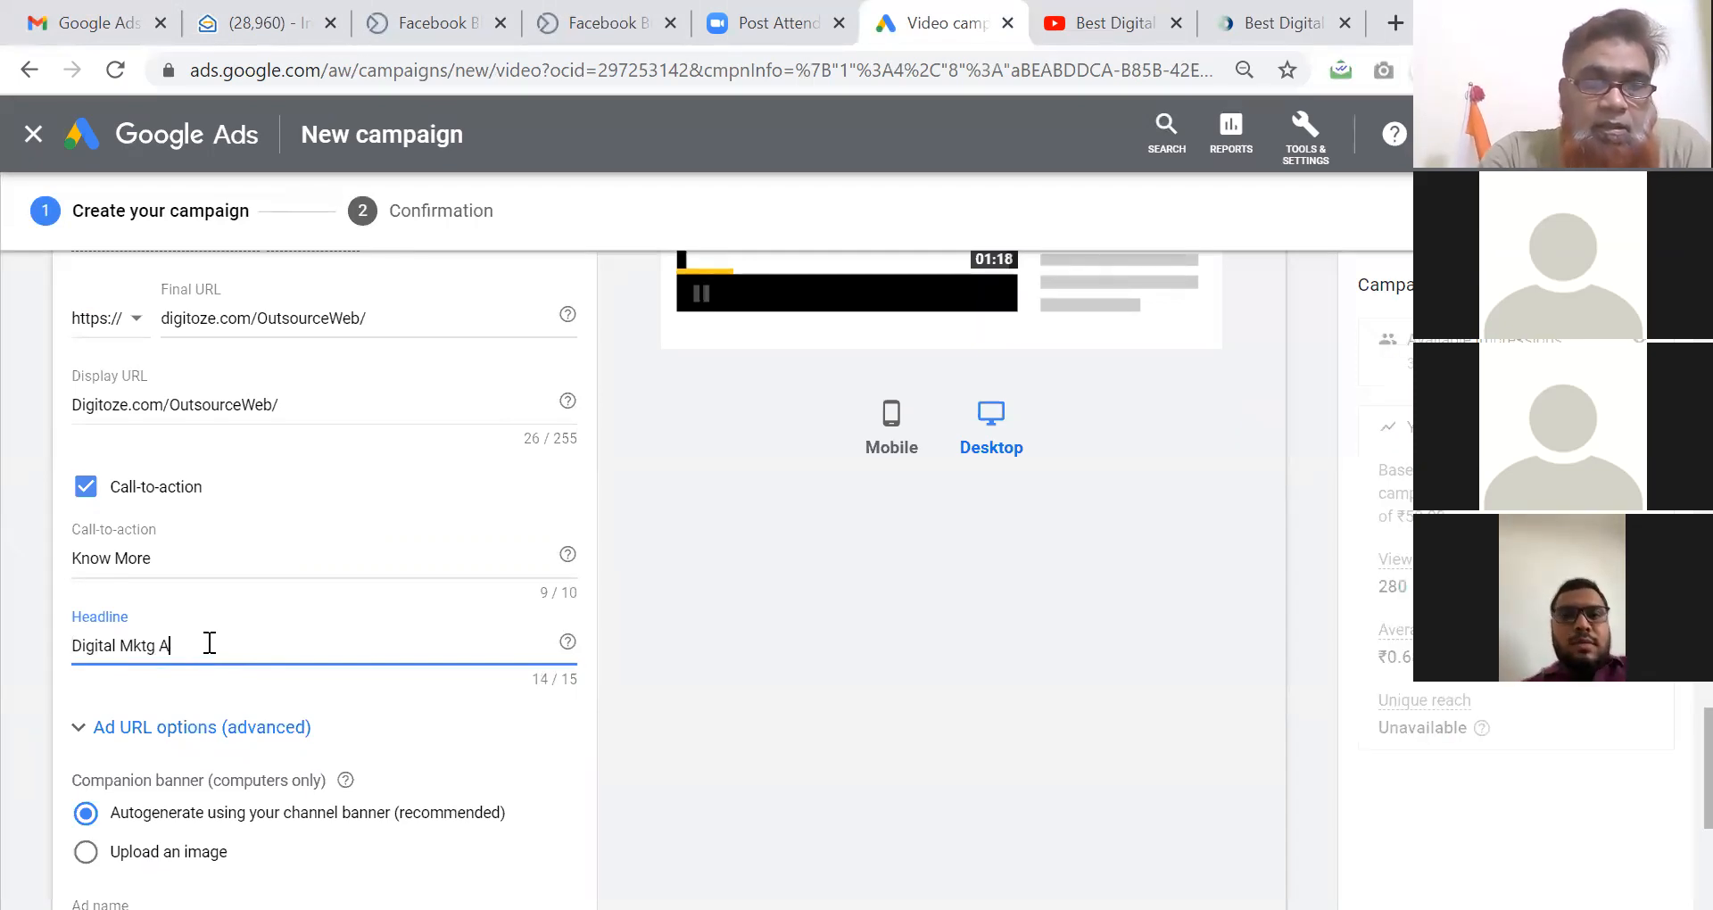
text(gency)
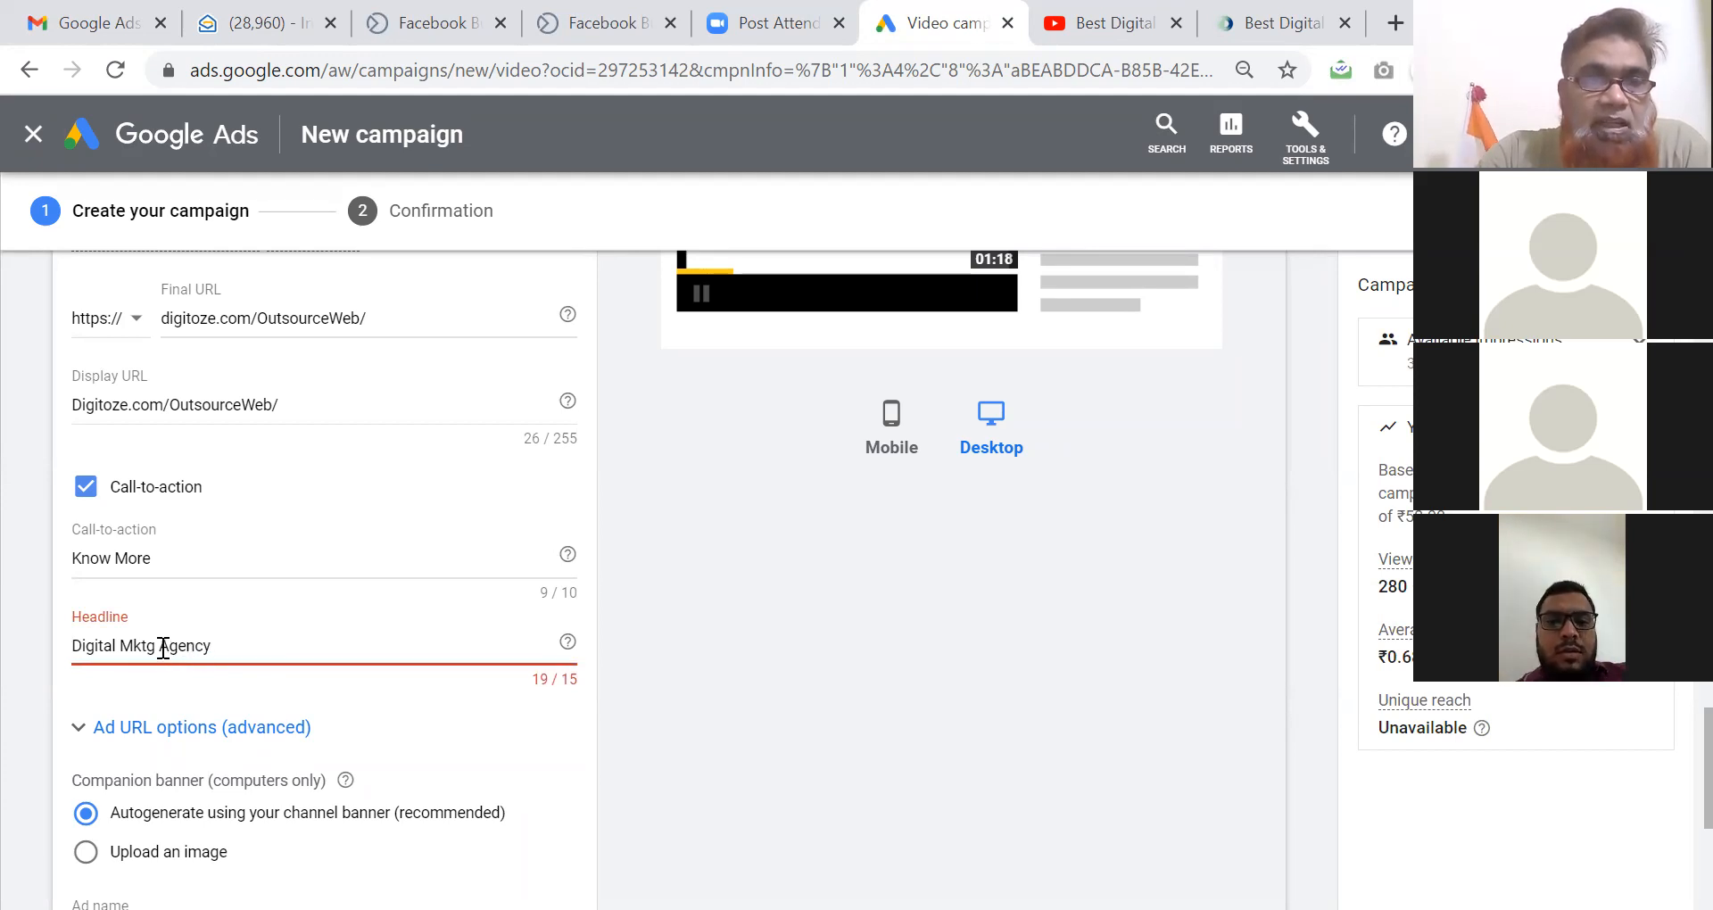
click(164, 648)
key(BackSpace)
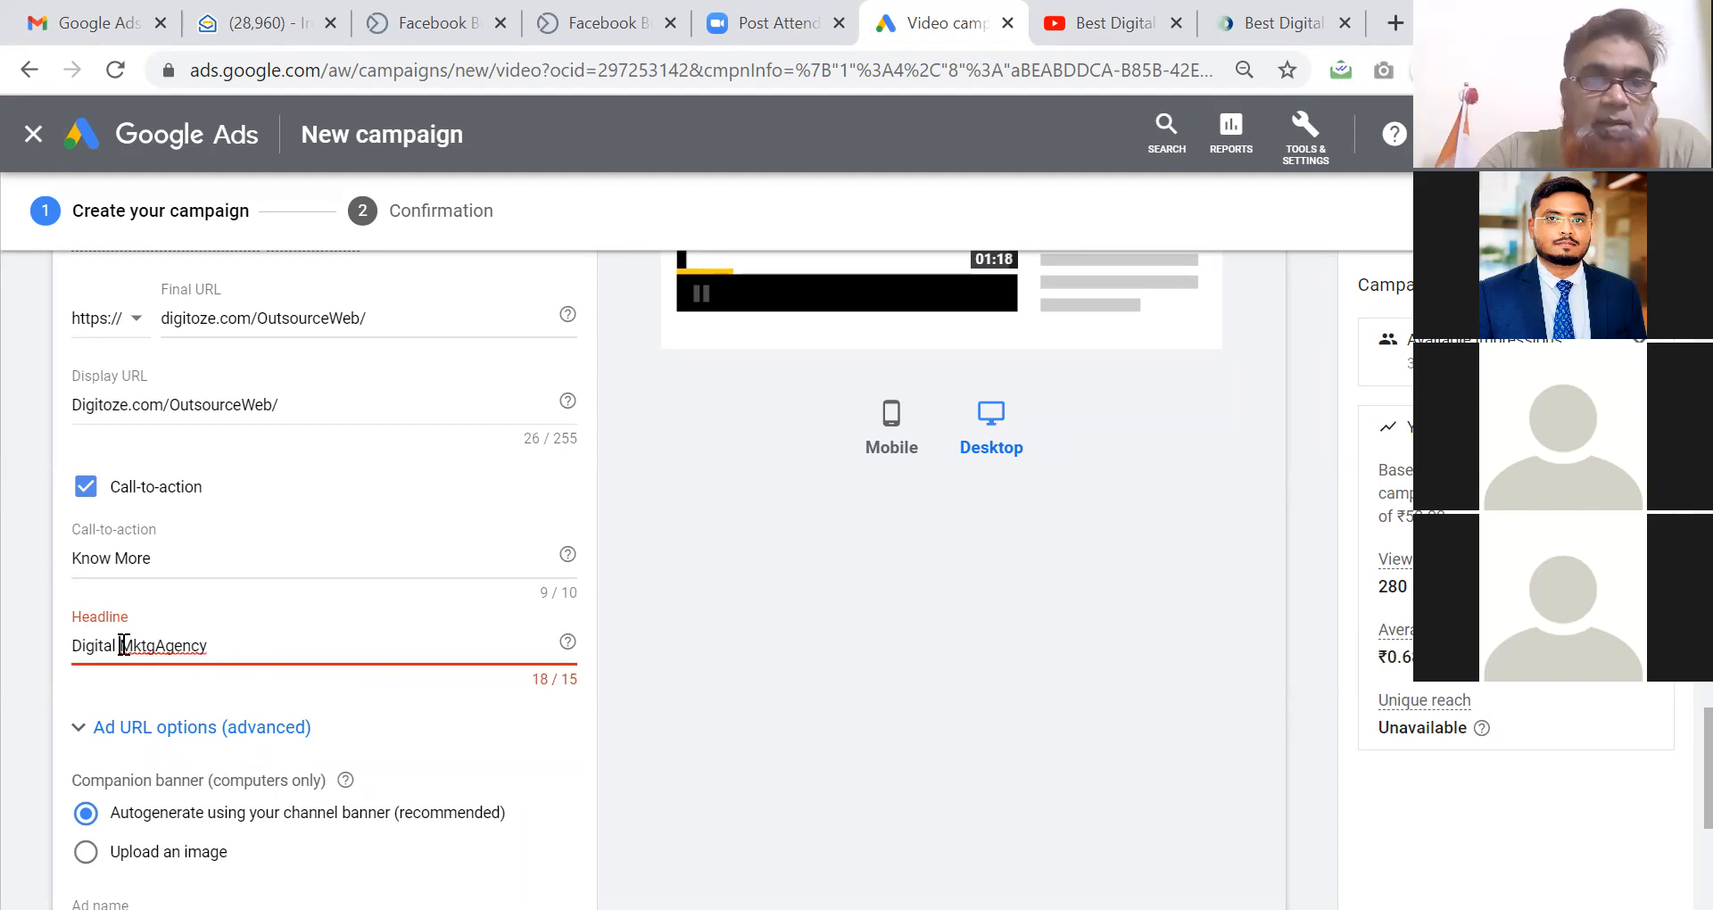
click(124, 645)
key(BackSpace)
click(275, 646)
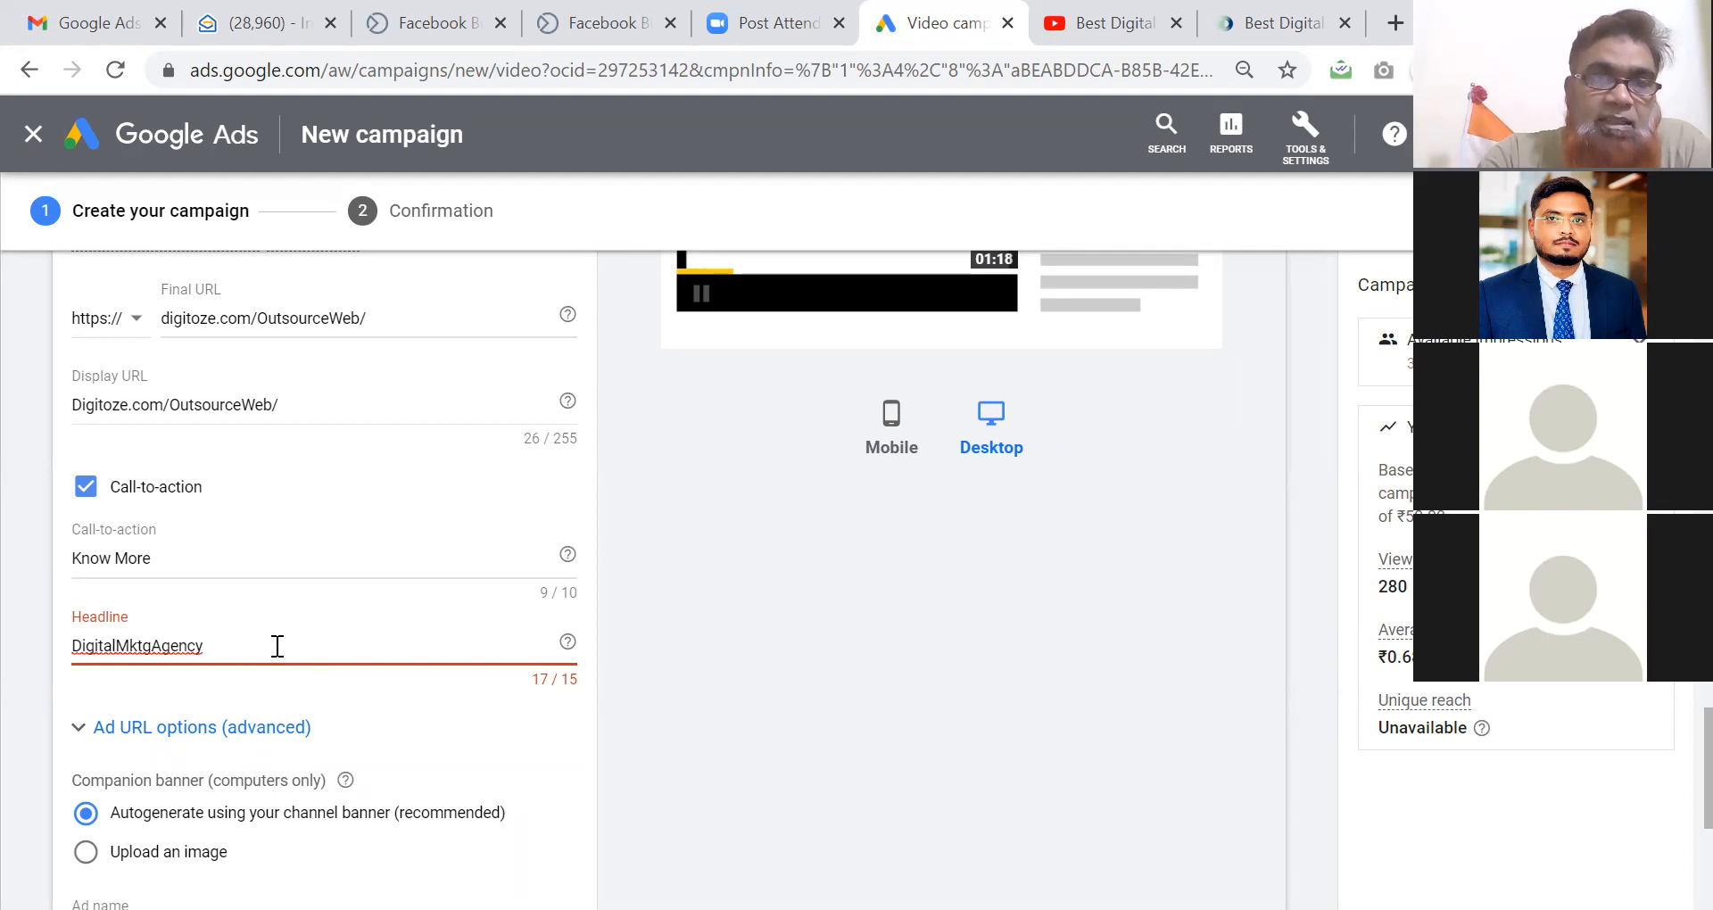
Change the headline to "Digital Mktg Co", restoring the space between words, and preview the ad on mobile.
key(BackSpace)
key(BackSpace)
key(BackSpace)
key(BackSpace)
key(BackSpace)
key(BackSpace)
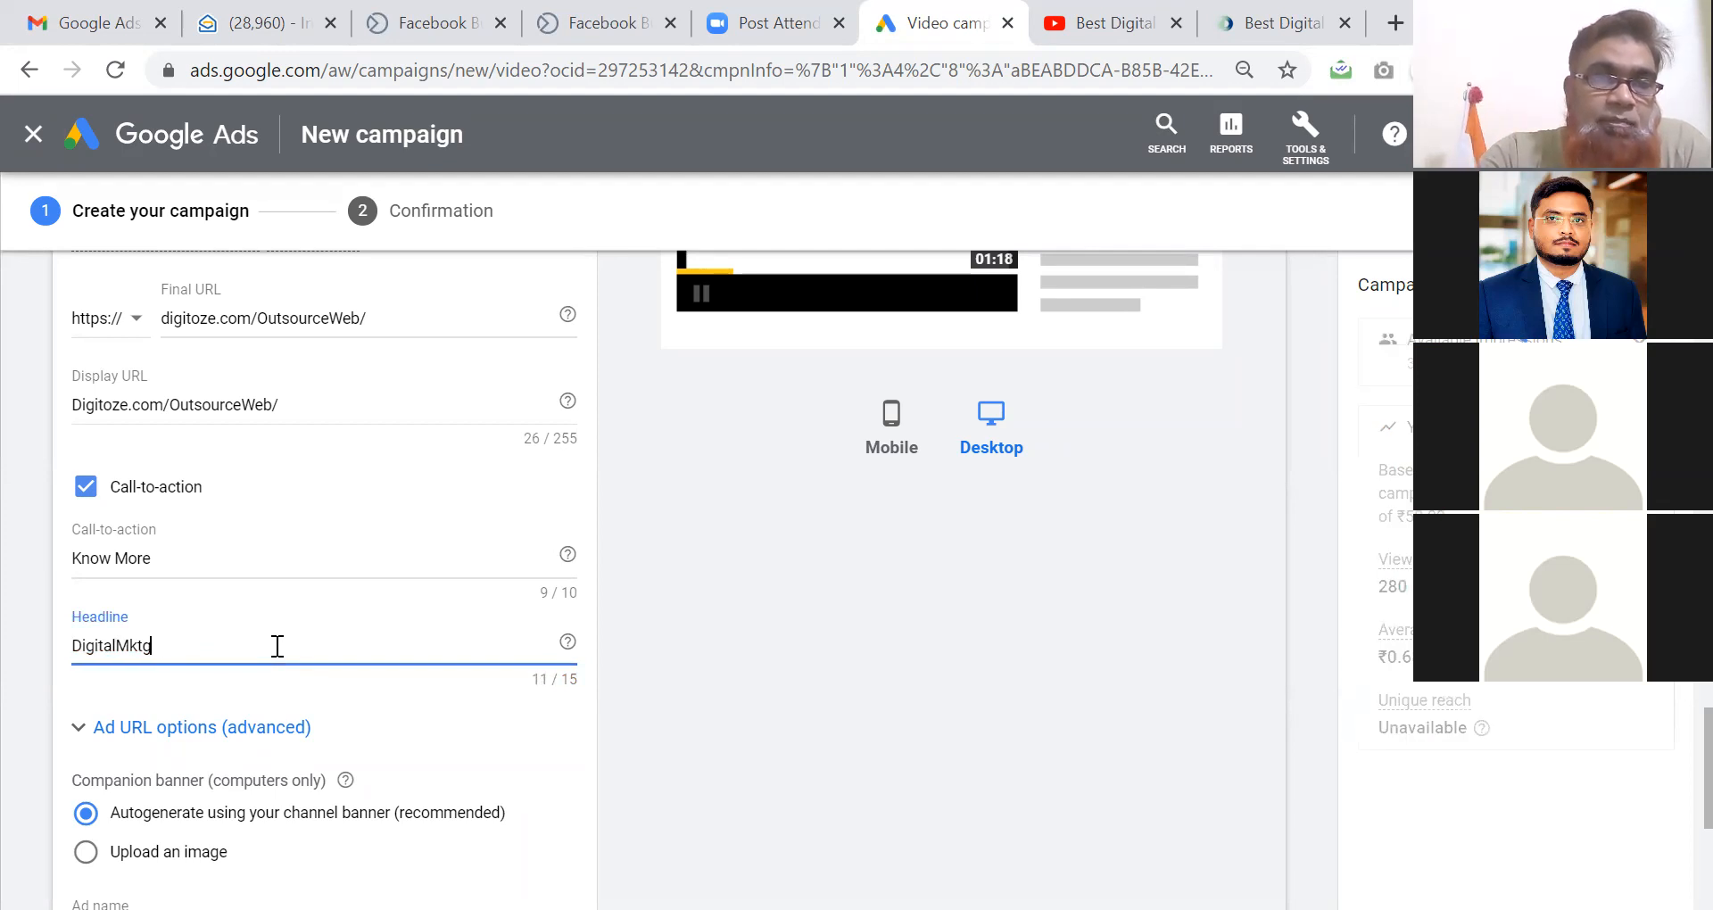
text(Co)
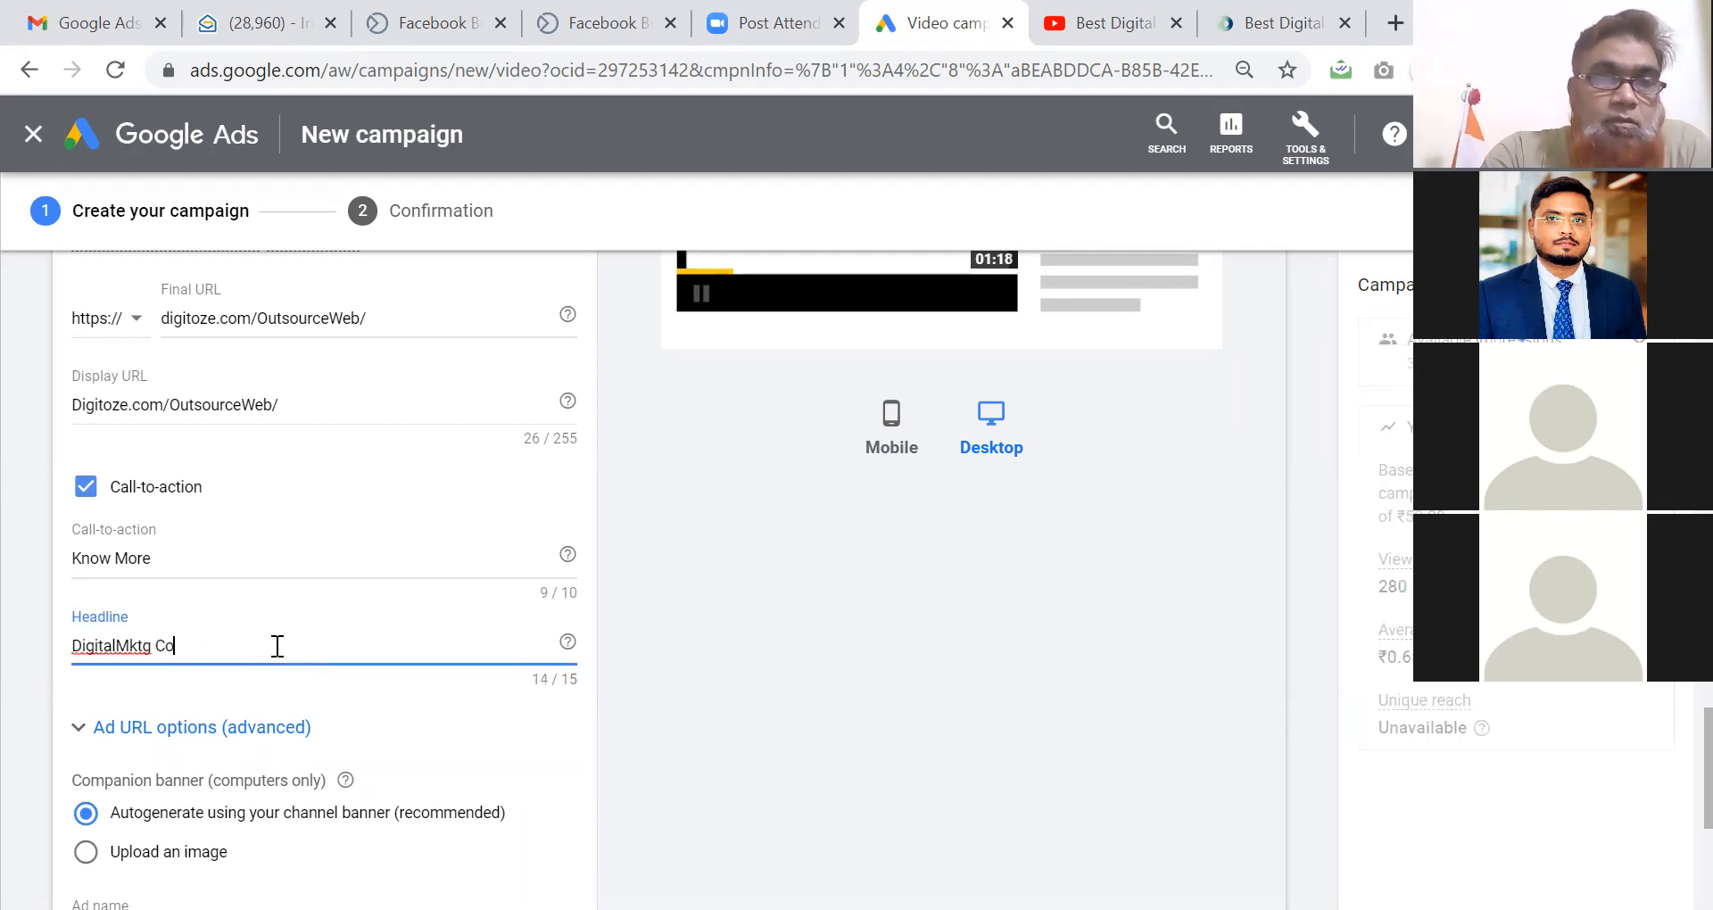
click(120, 646)
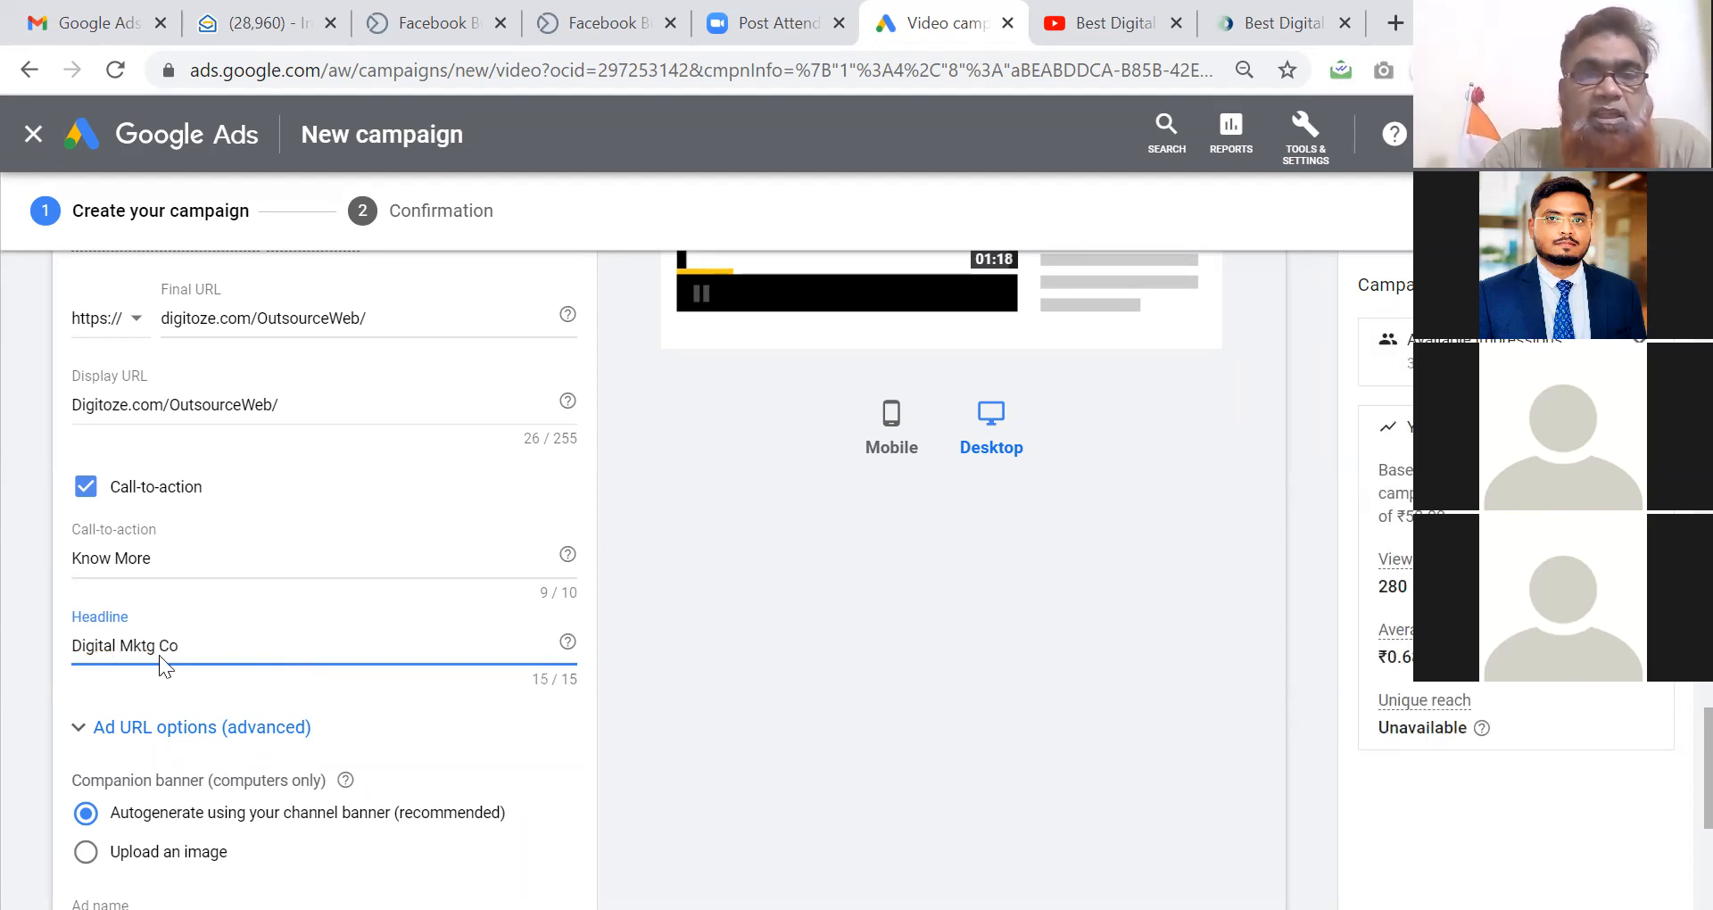
click(626, 707)
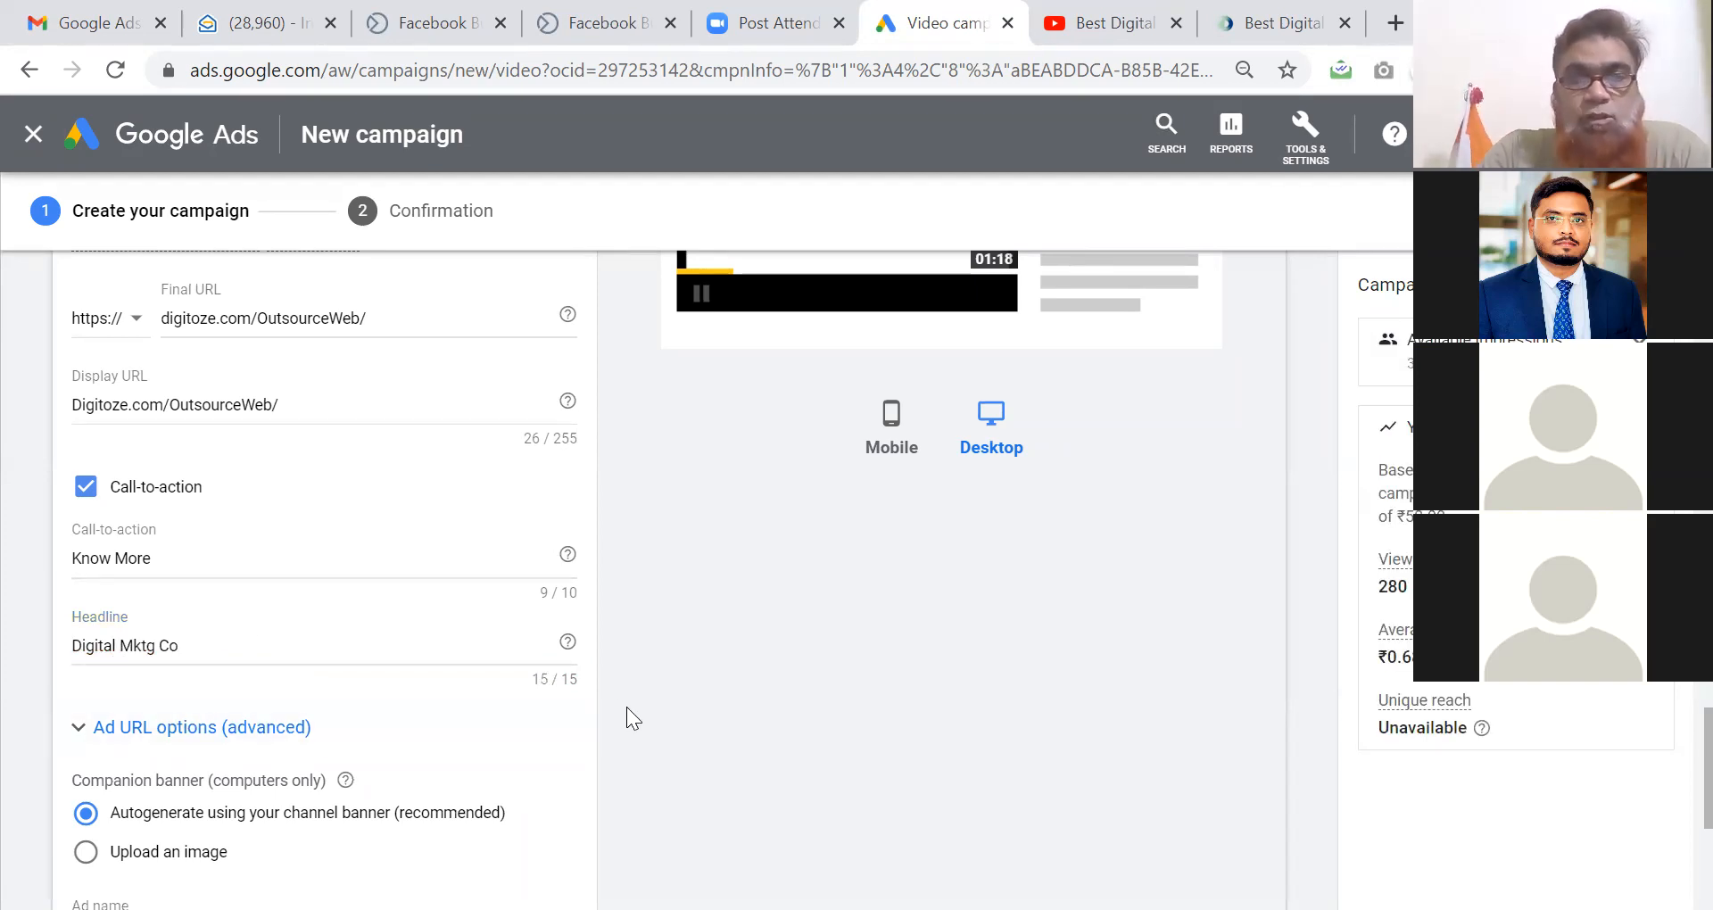
scroll(627, 707, up, 1)
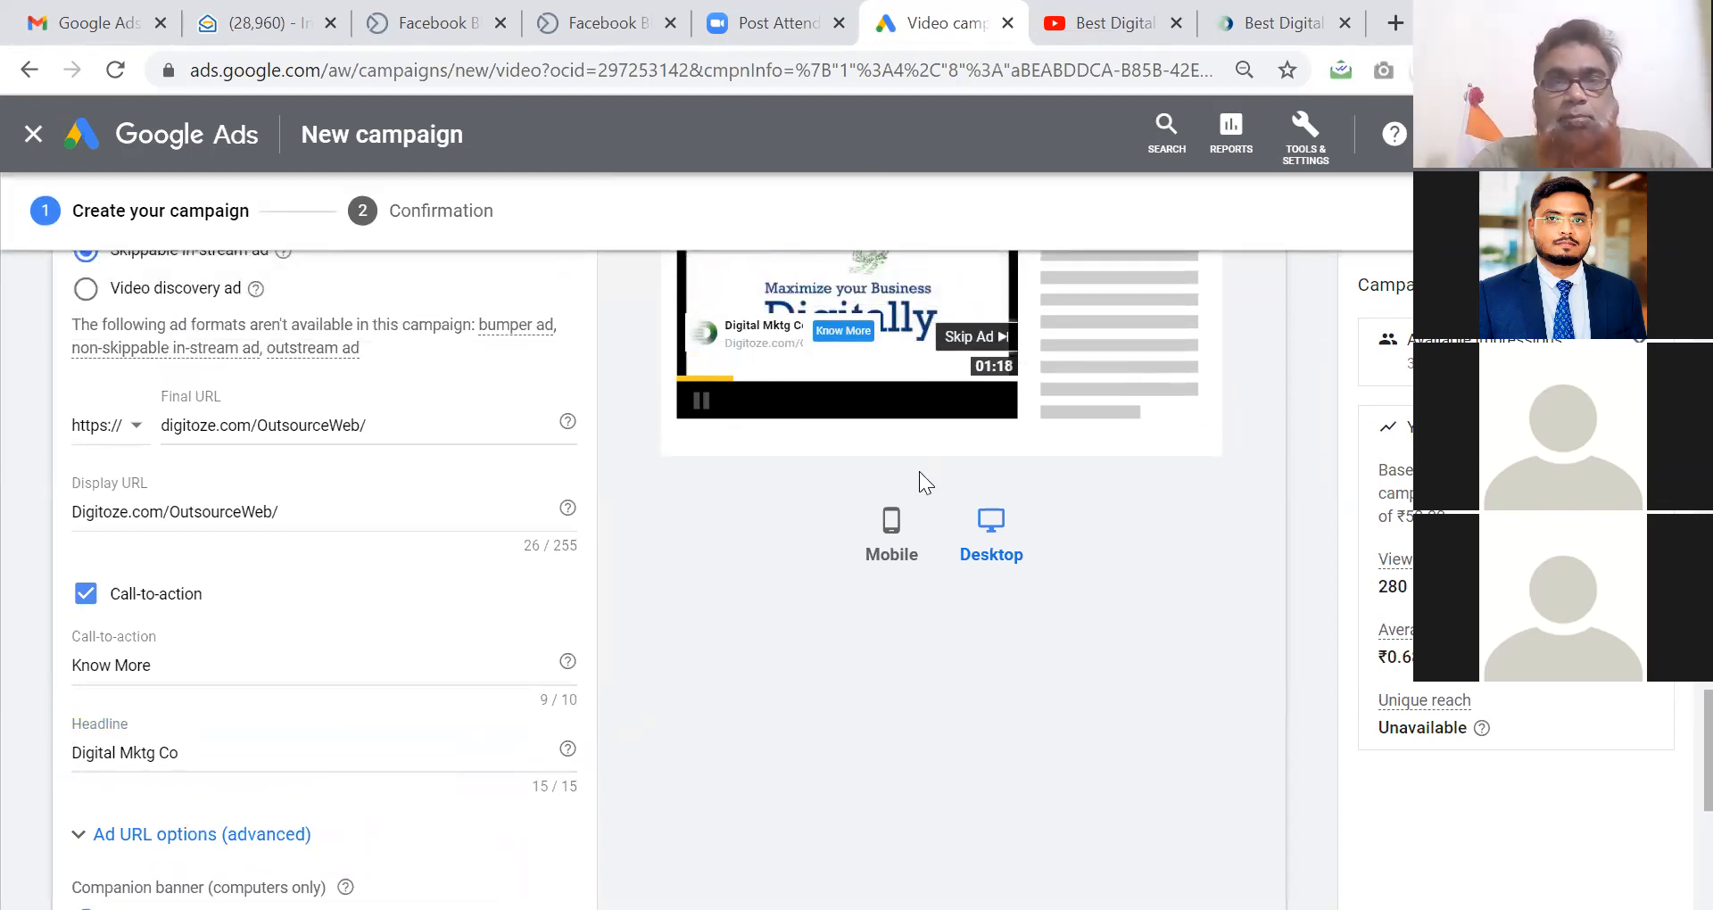
click(883, 555)
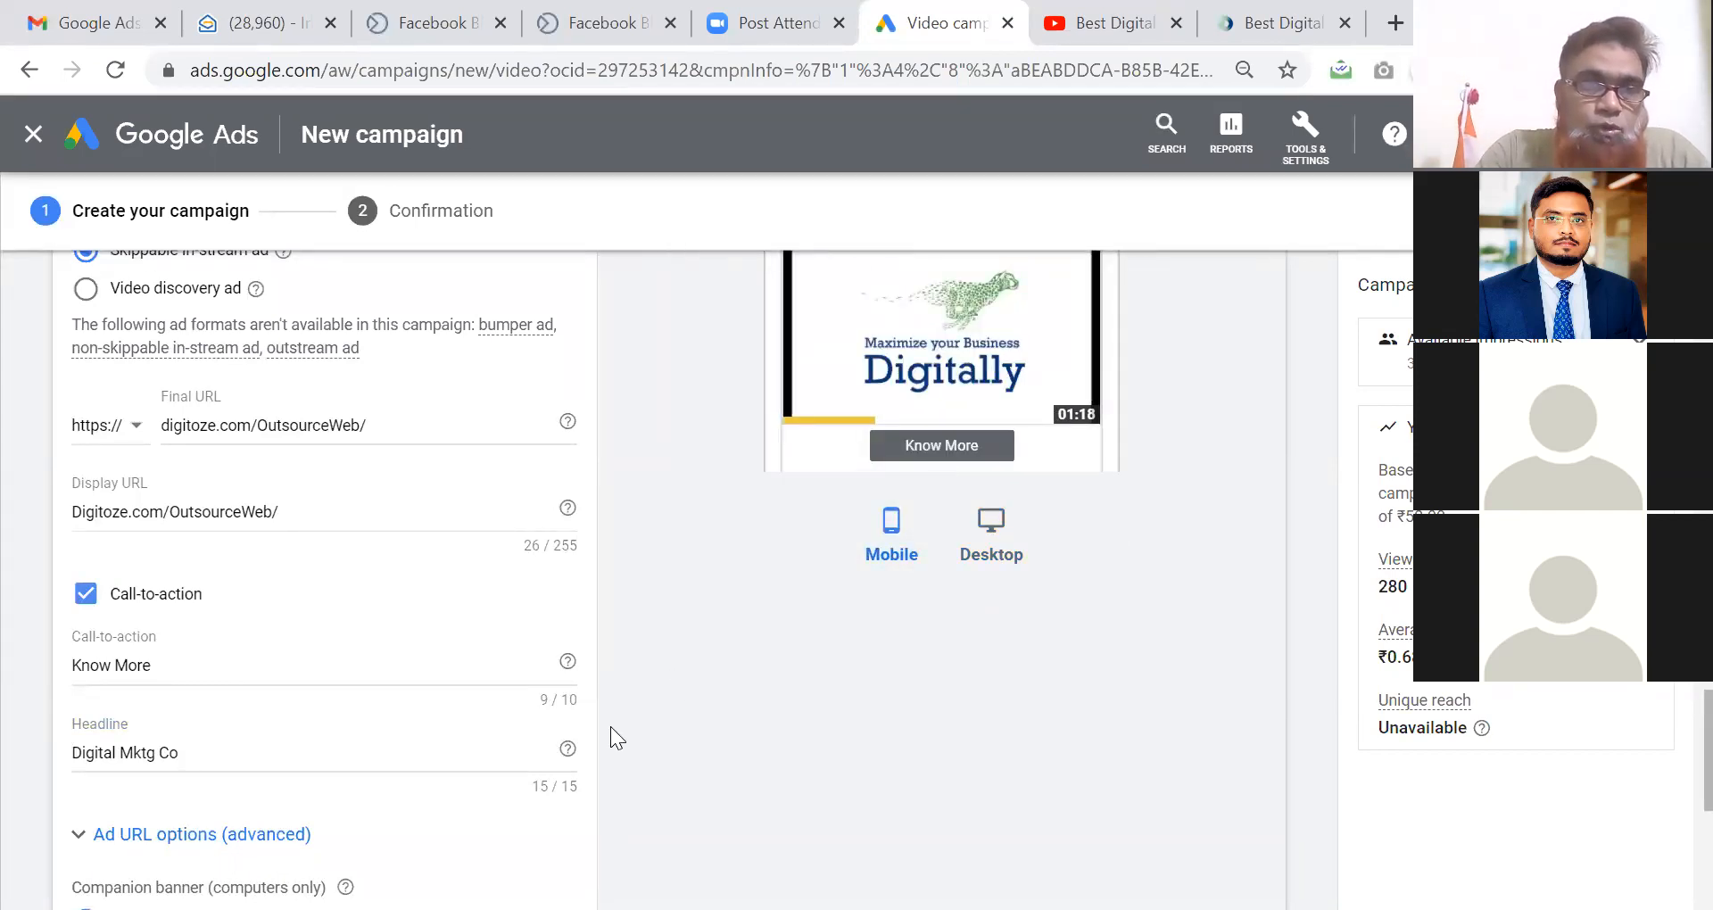
Set the companion banner to an uploaded image and check the picker for already uploaded images, closing it without a selection.
scroll(611, 726, down, 3)
scroll(611, 726, down, 2)
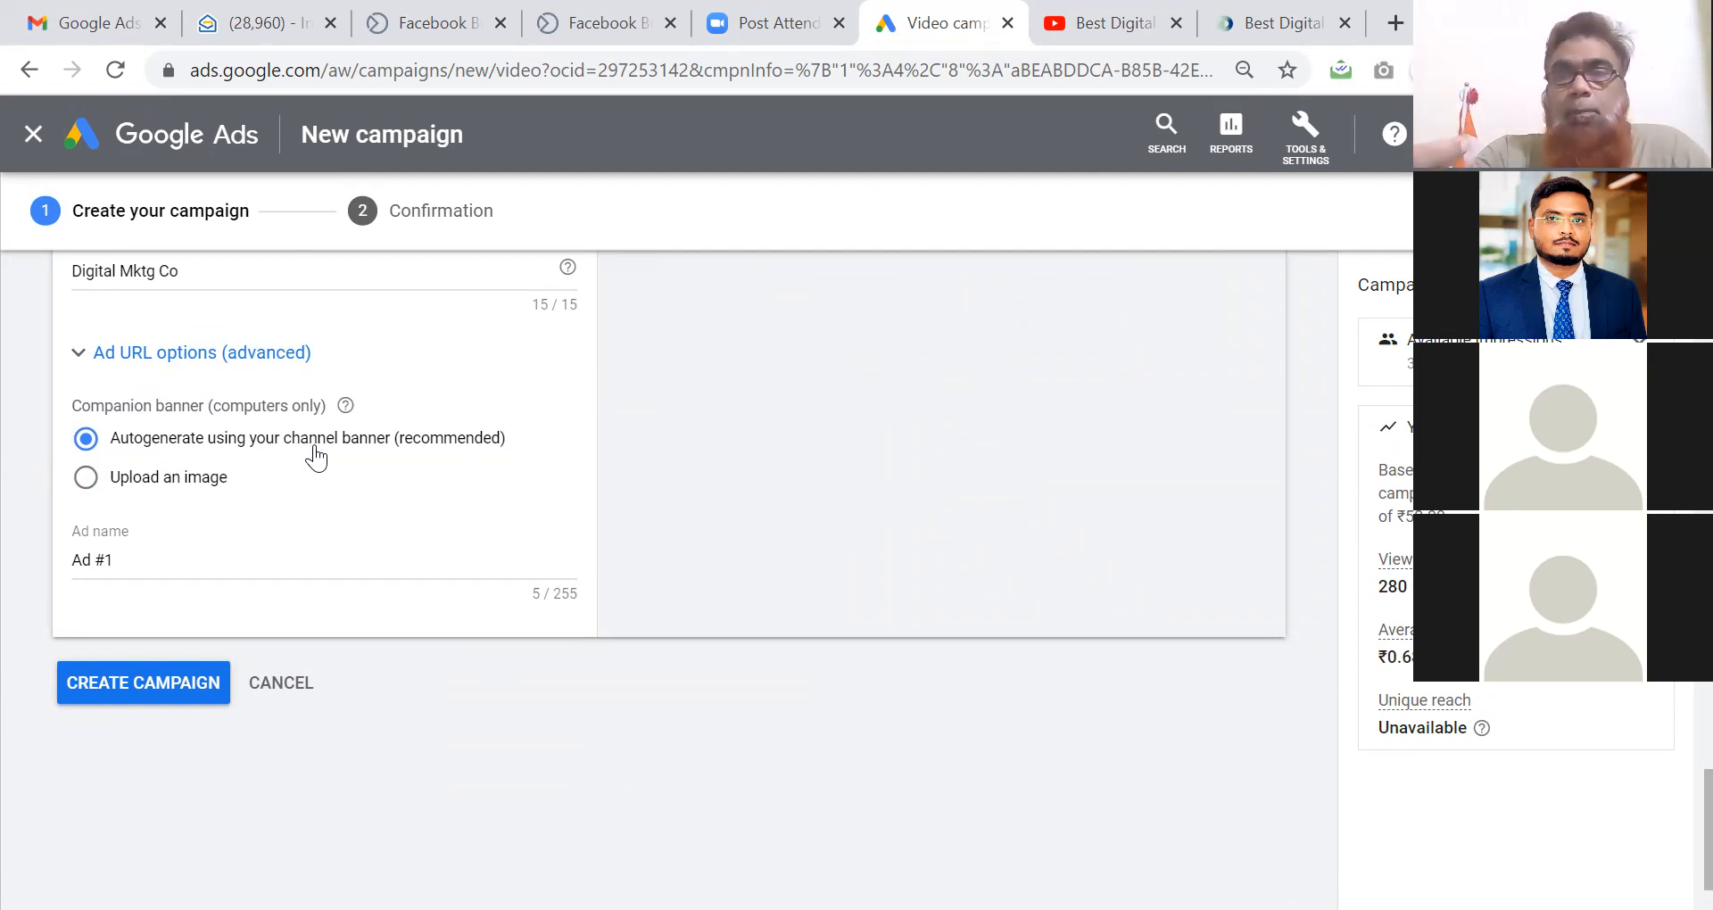
click(181, 489)
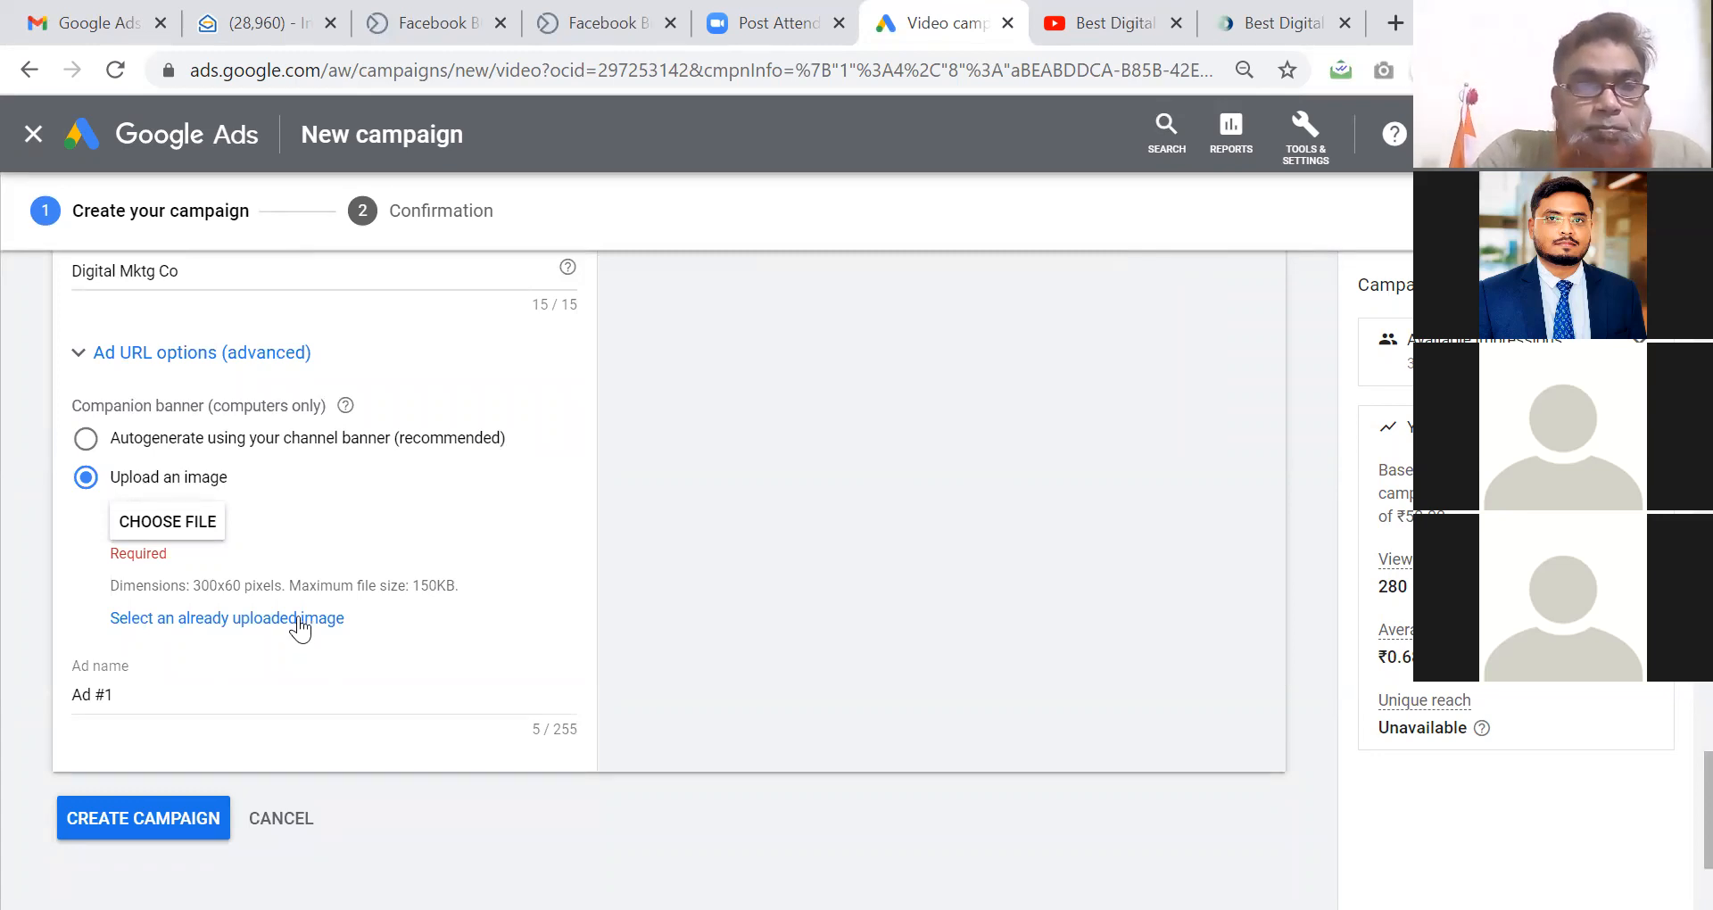
click(301, 619)
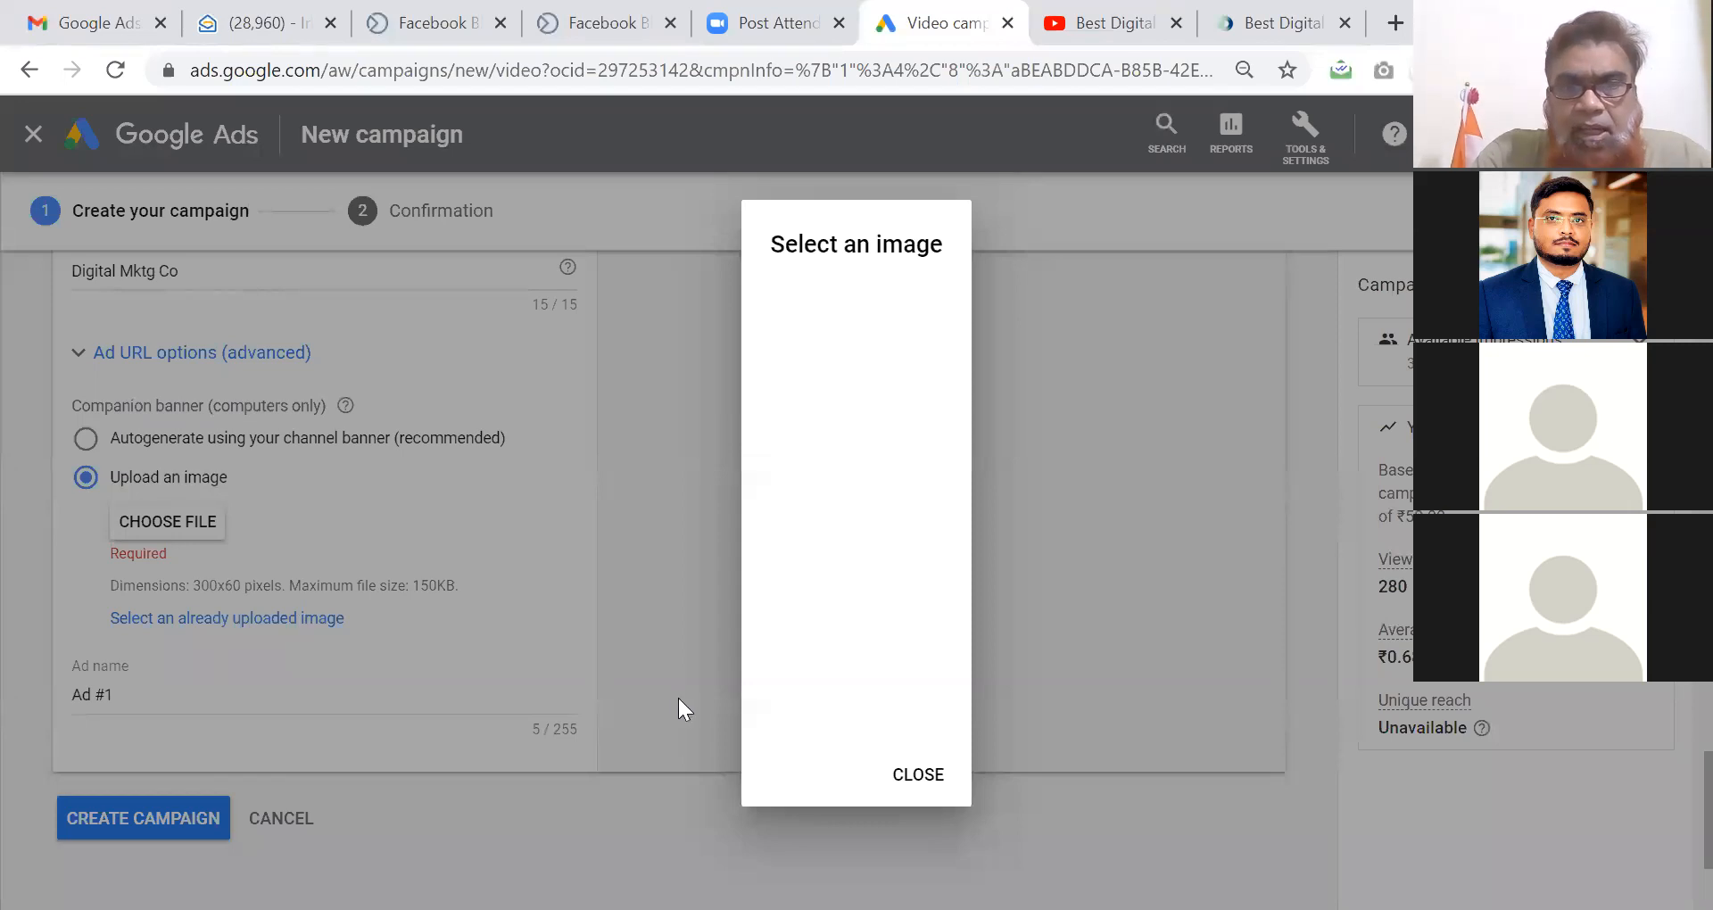
click(899, 784)
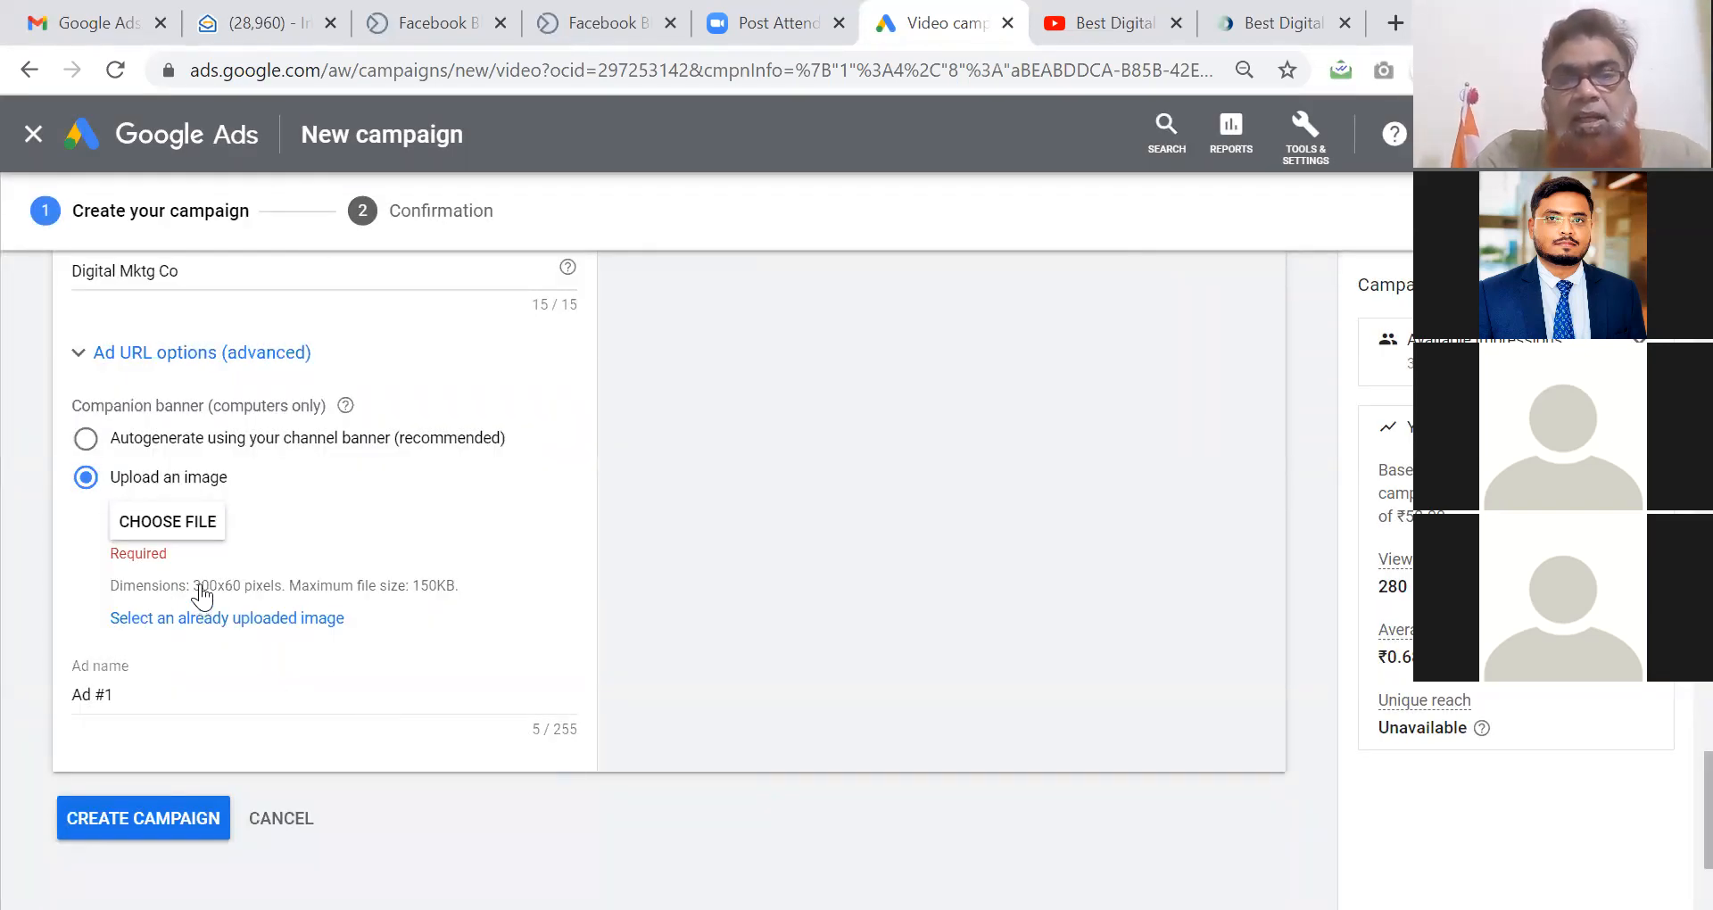
Set the companion banner to autogenerate from the channel banner and name the ad "Ad #1 Test".
click(86, 439)
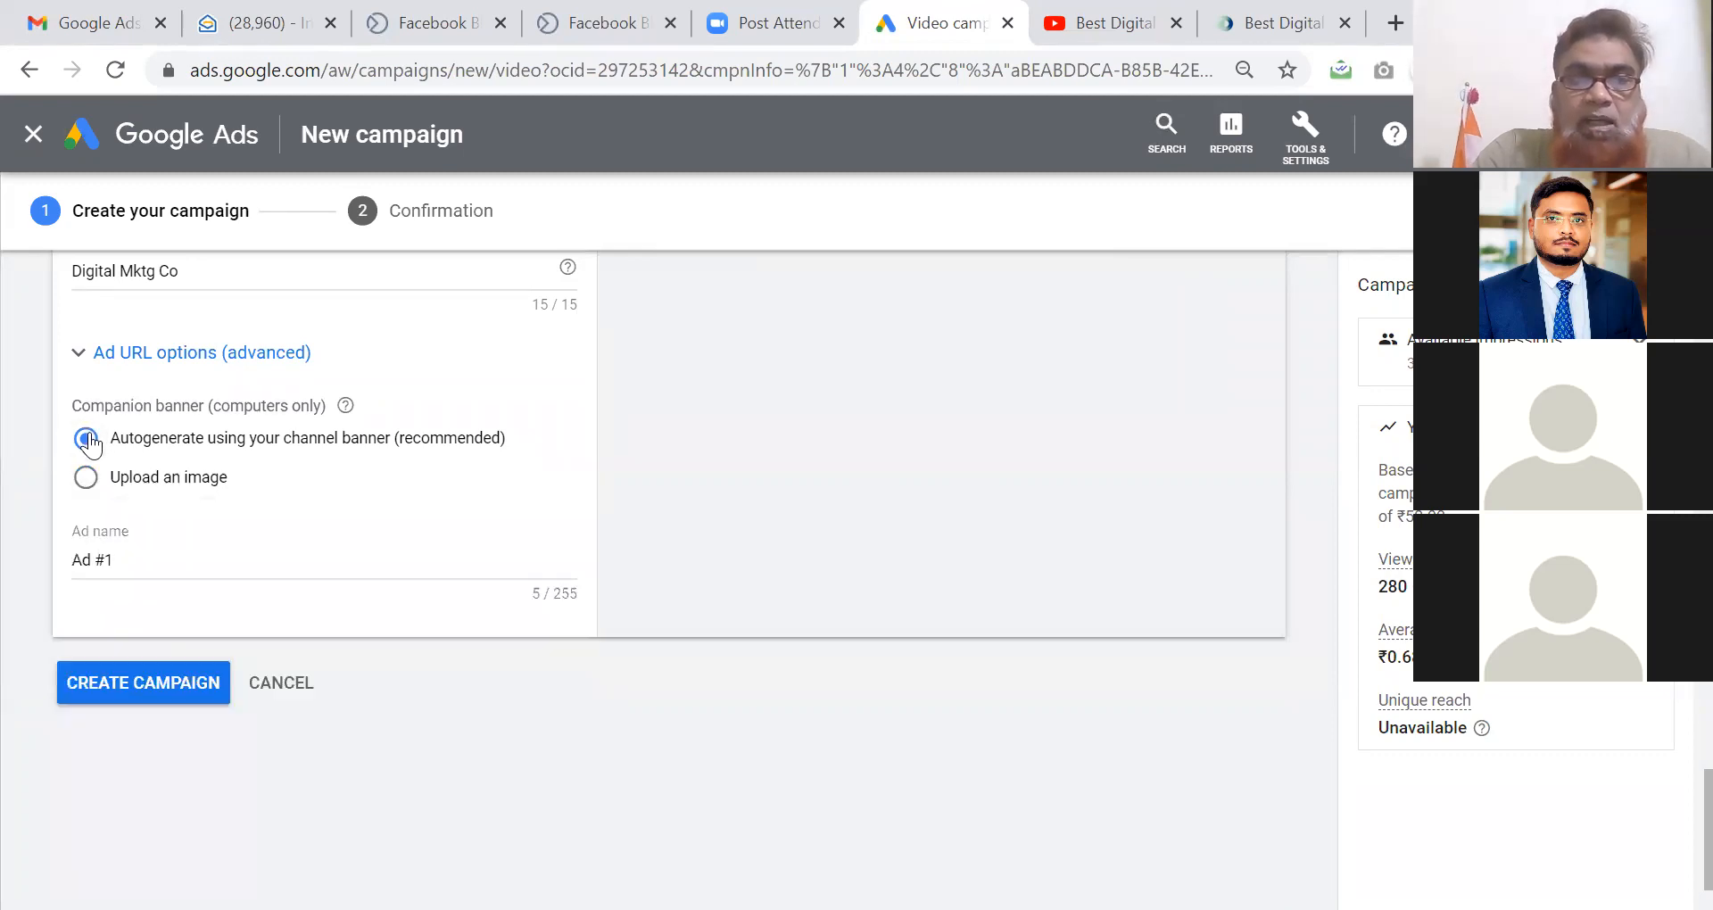
click(308, 566)
text(Test)
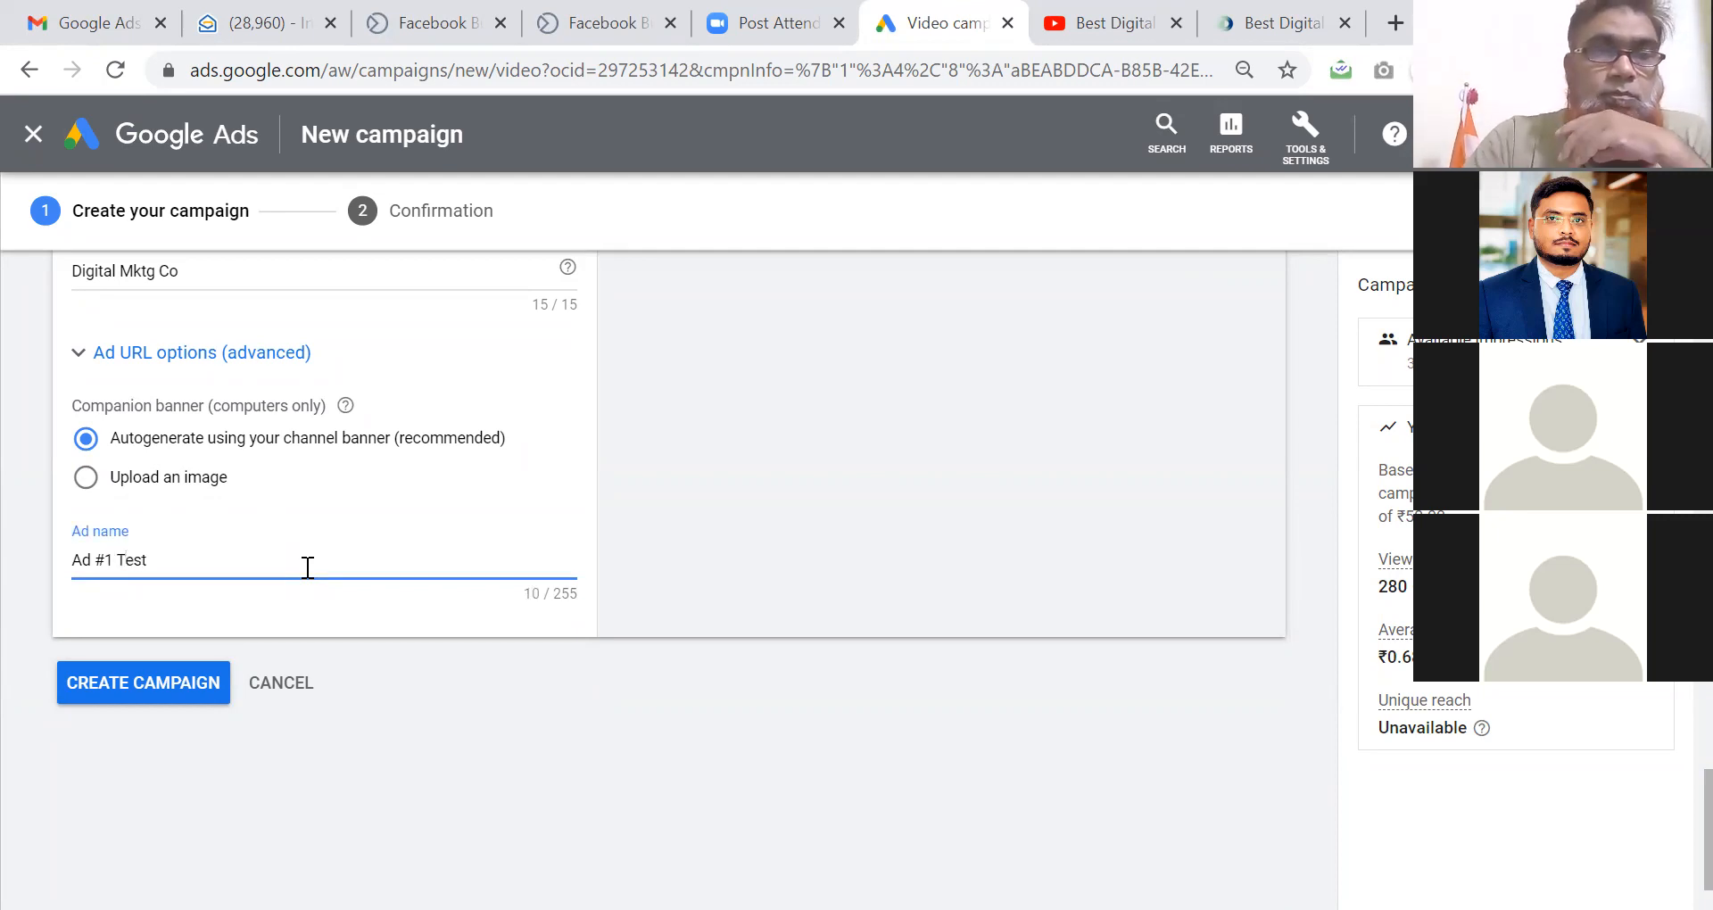
Create the video campaign and continue from the confirmation to its ad groups.
click(184, 689)
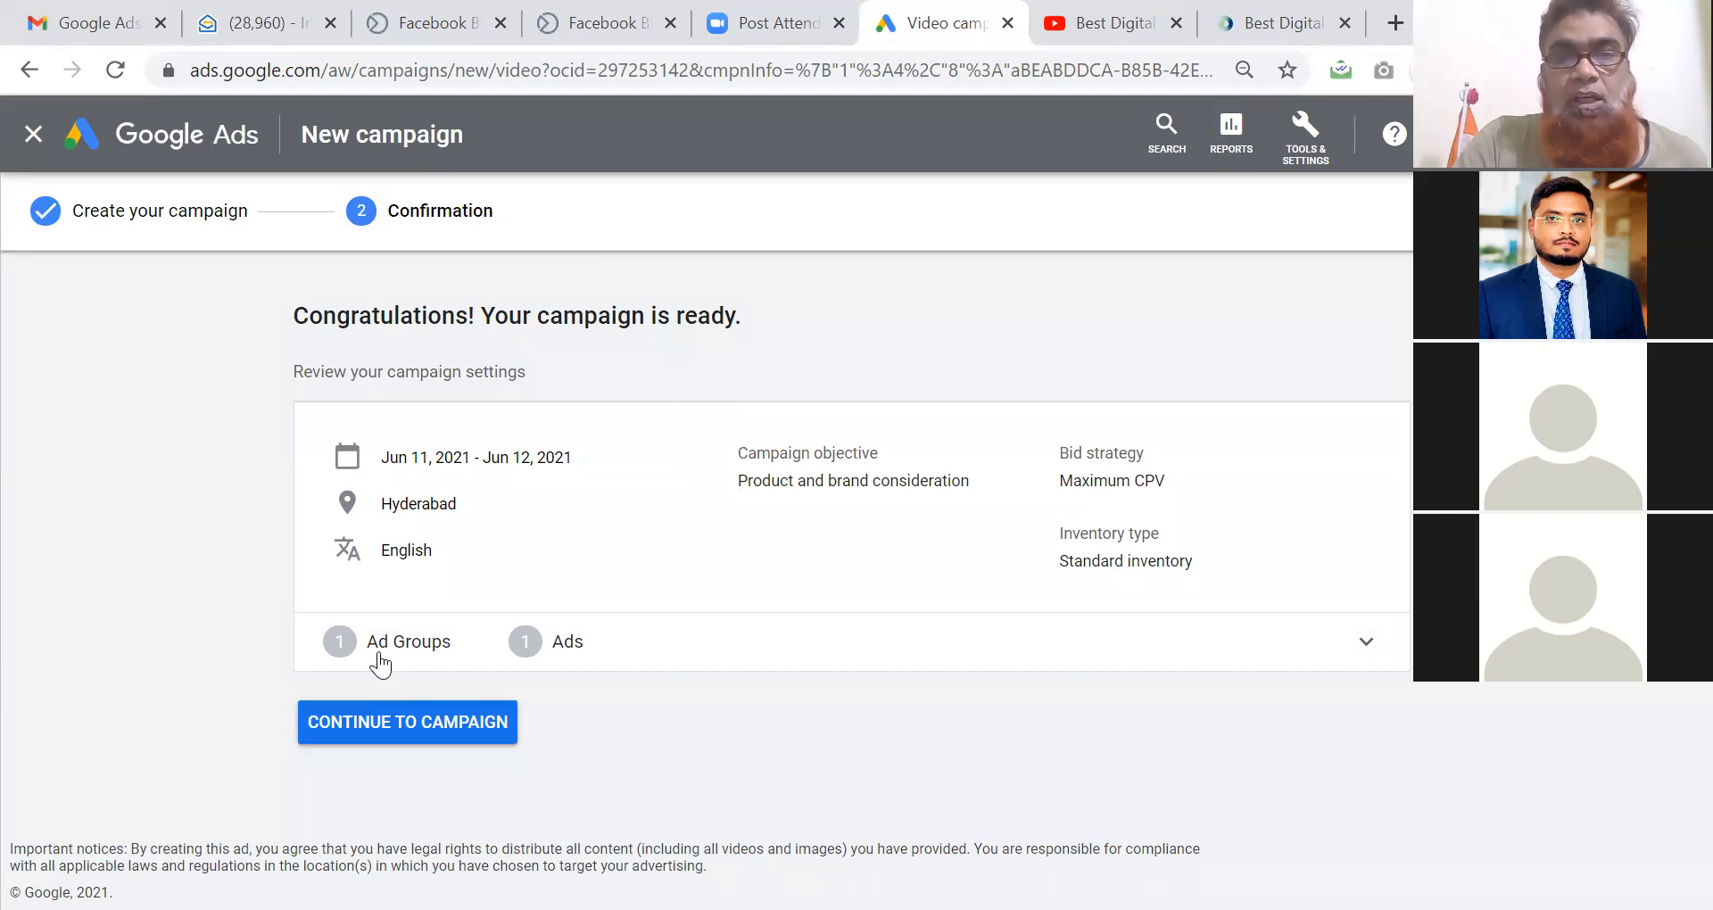
click(402, 719)
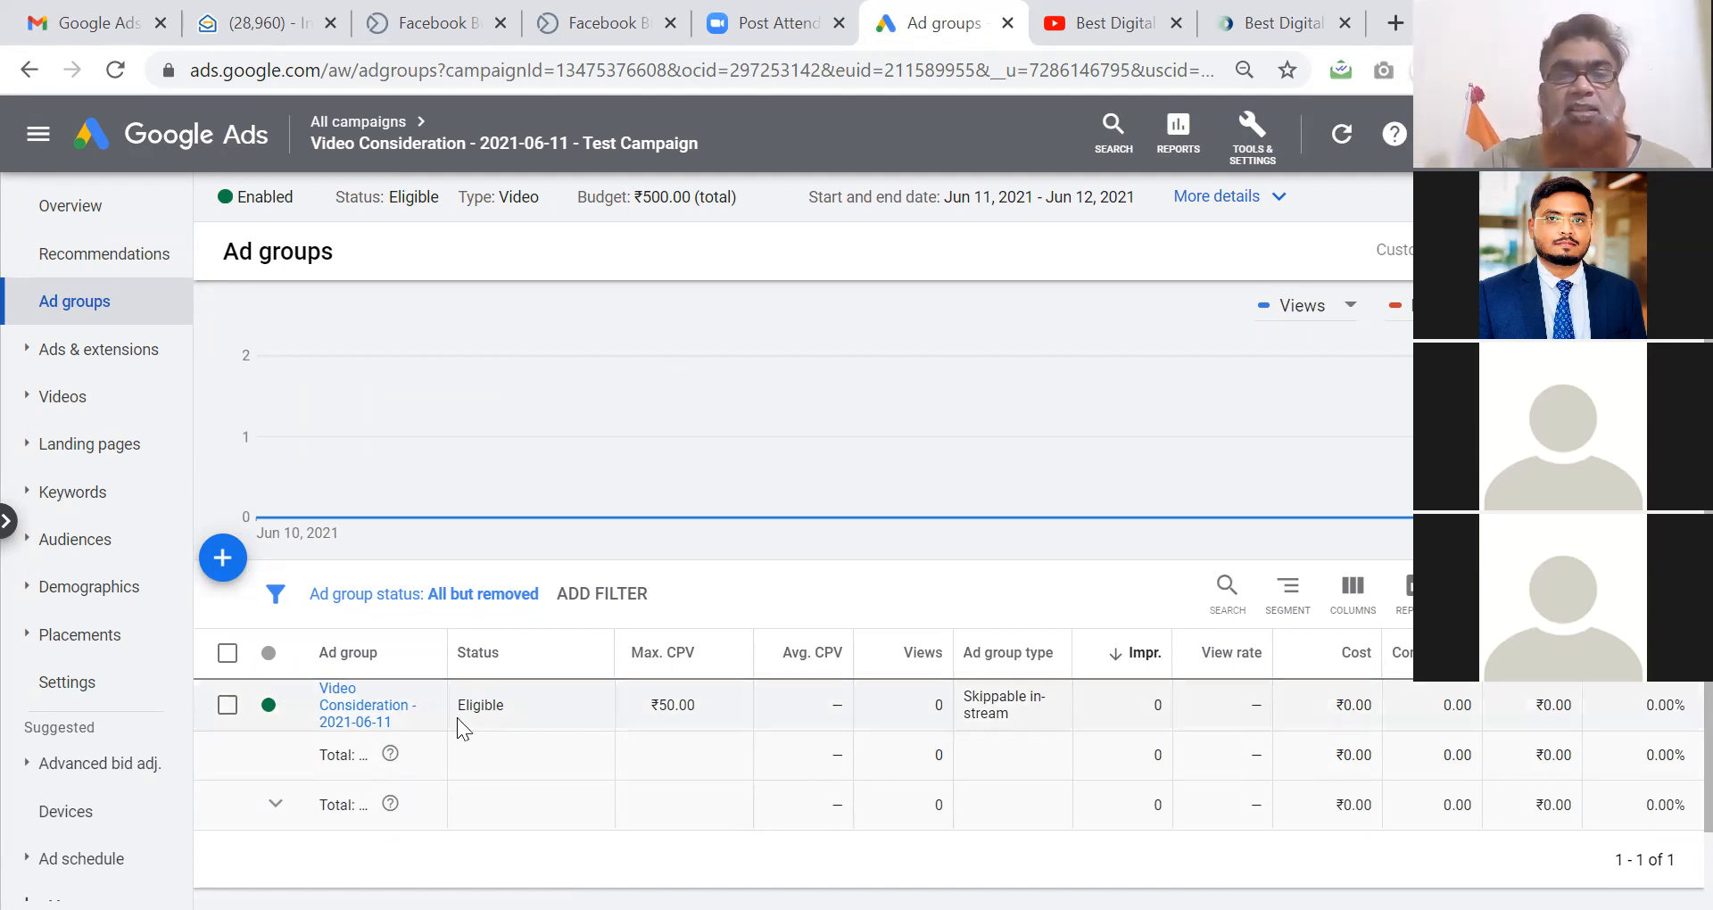
Open the ad group's "Ad #1 Test" and preview it on YouTube, closing the preview again.
click(348, 714)
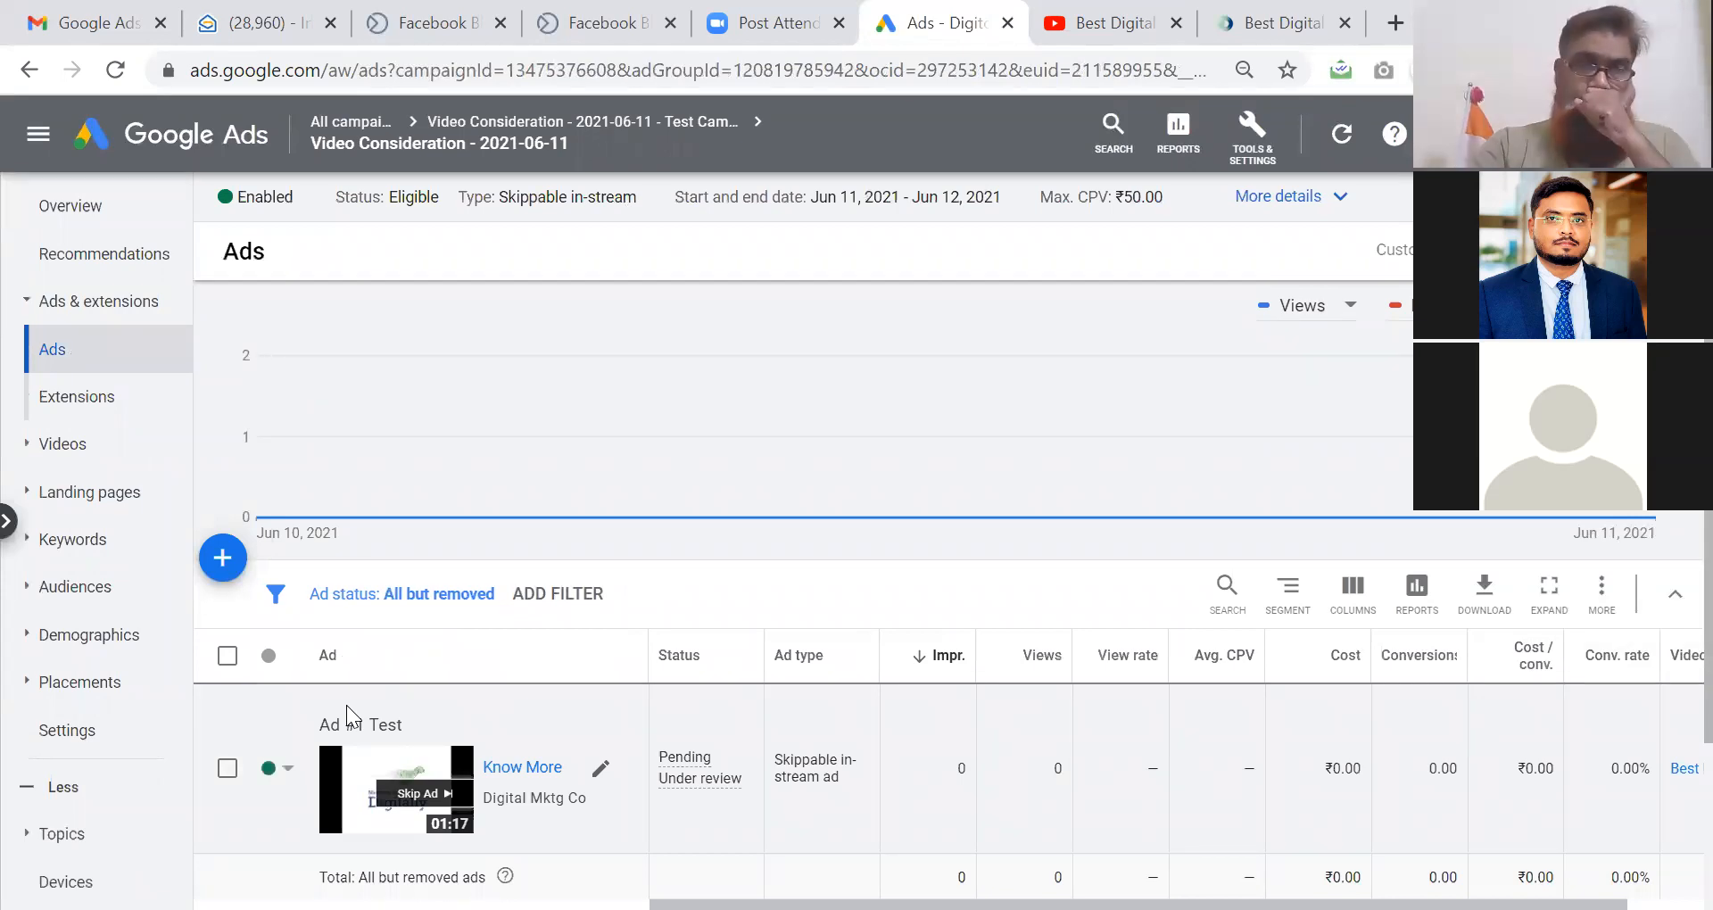
click(437, 791)
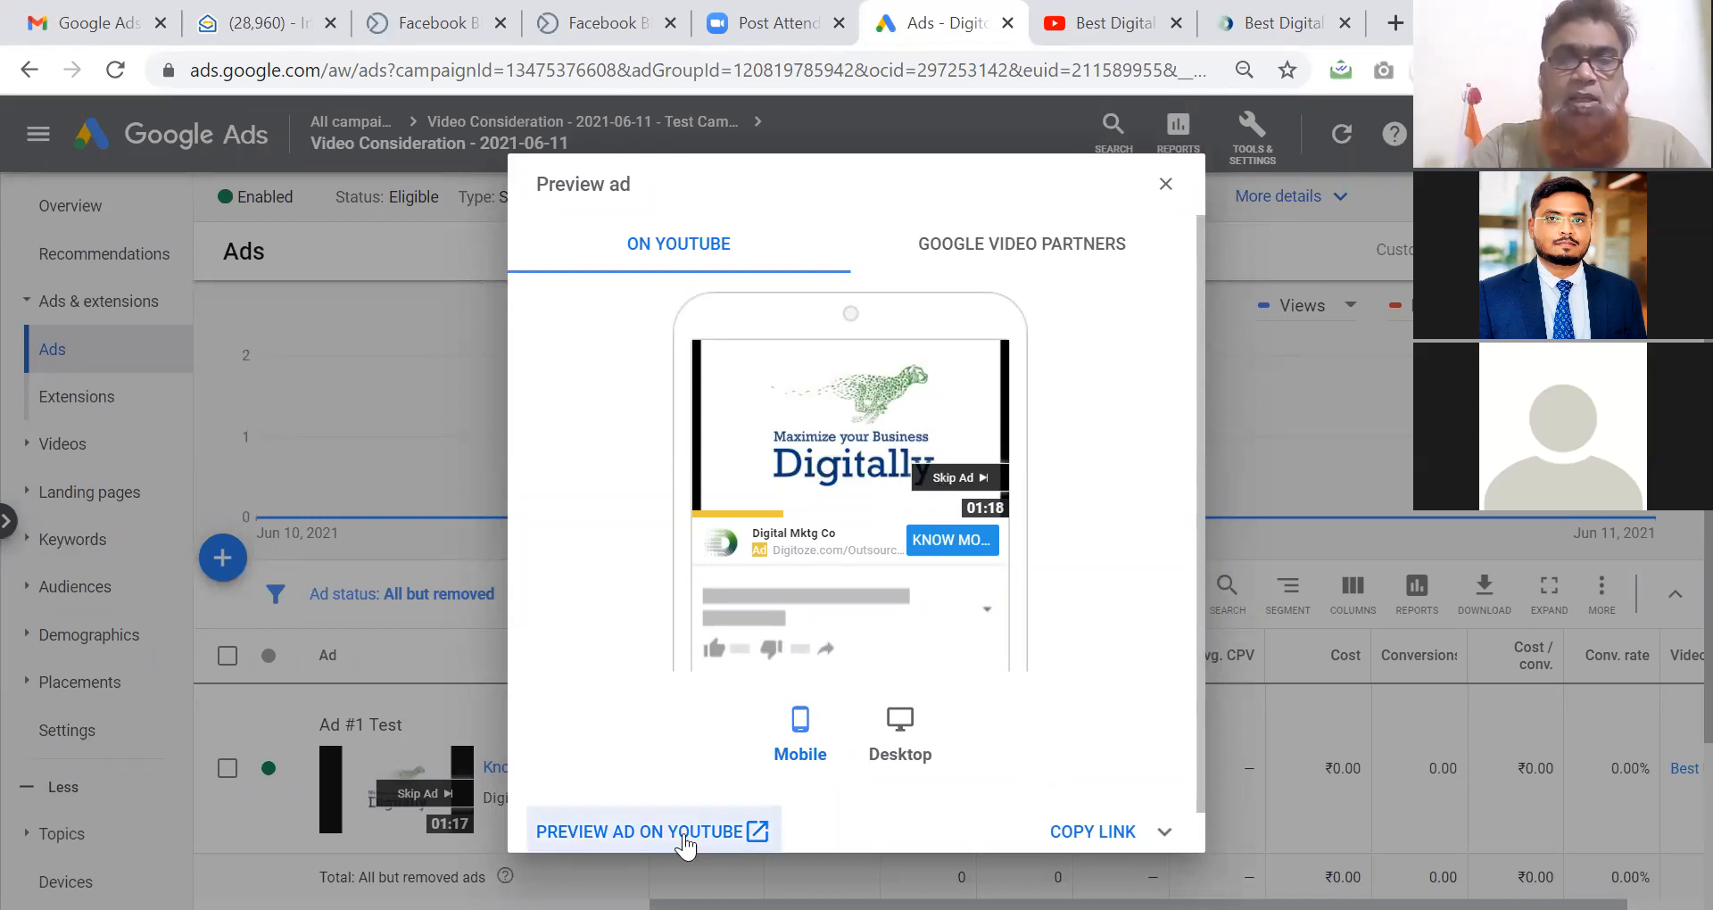
click(655, 830)
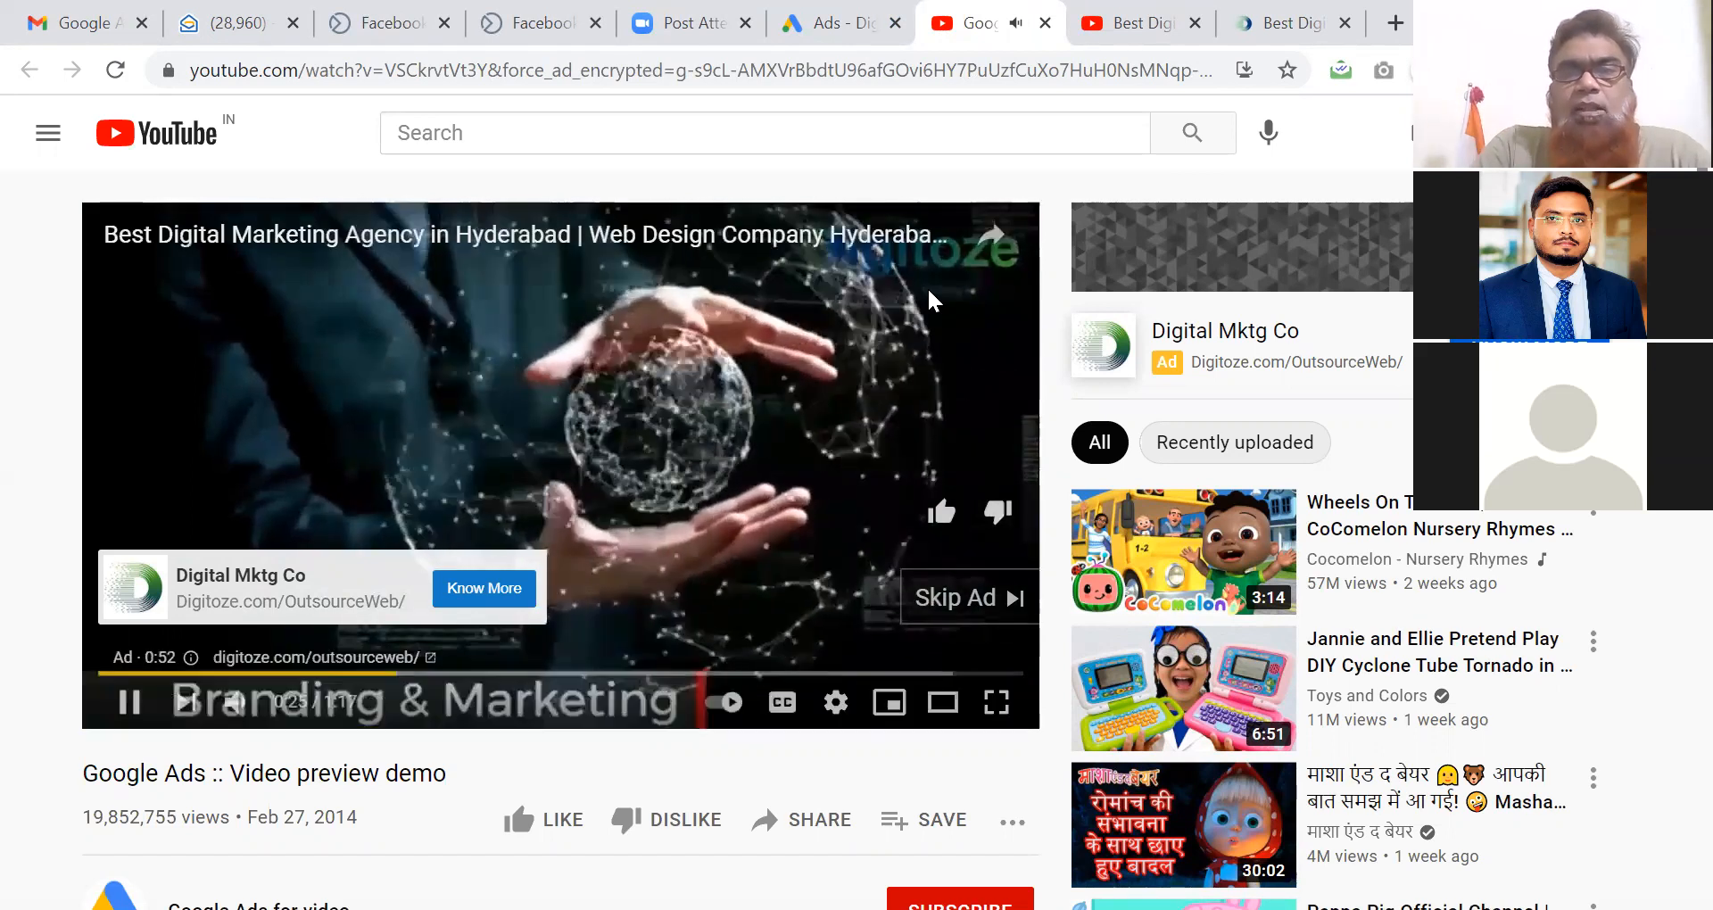
click(1045, 22)
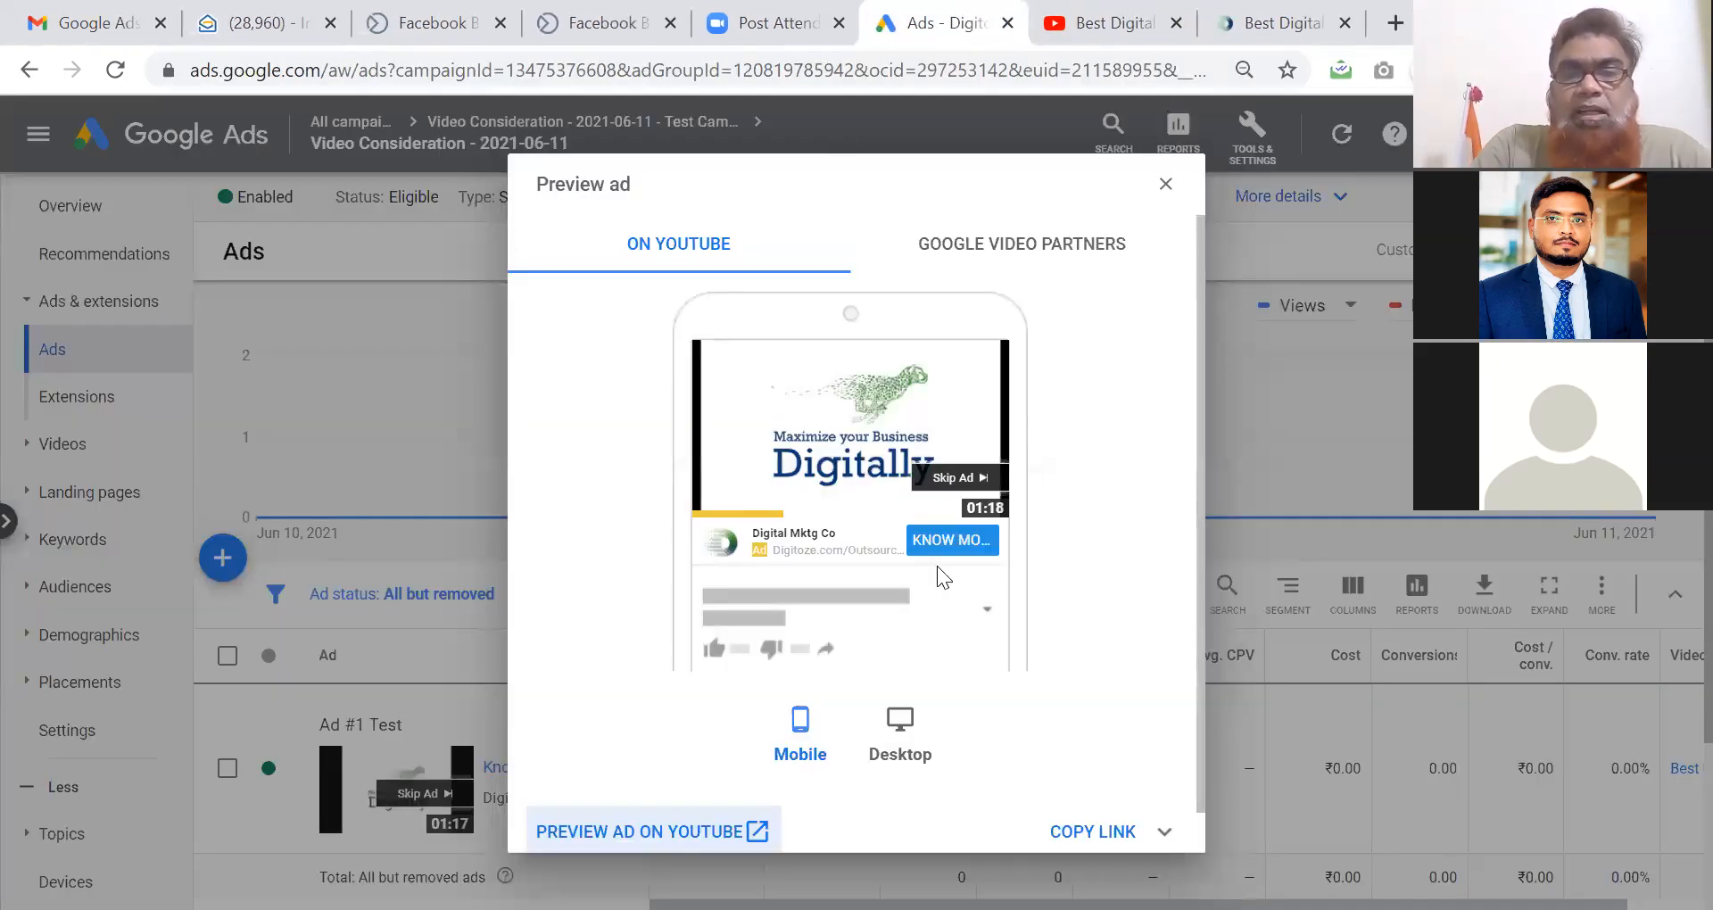
click(1167, 187)
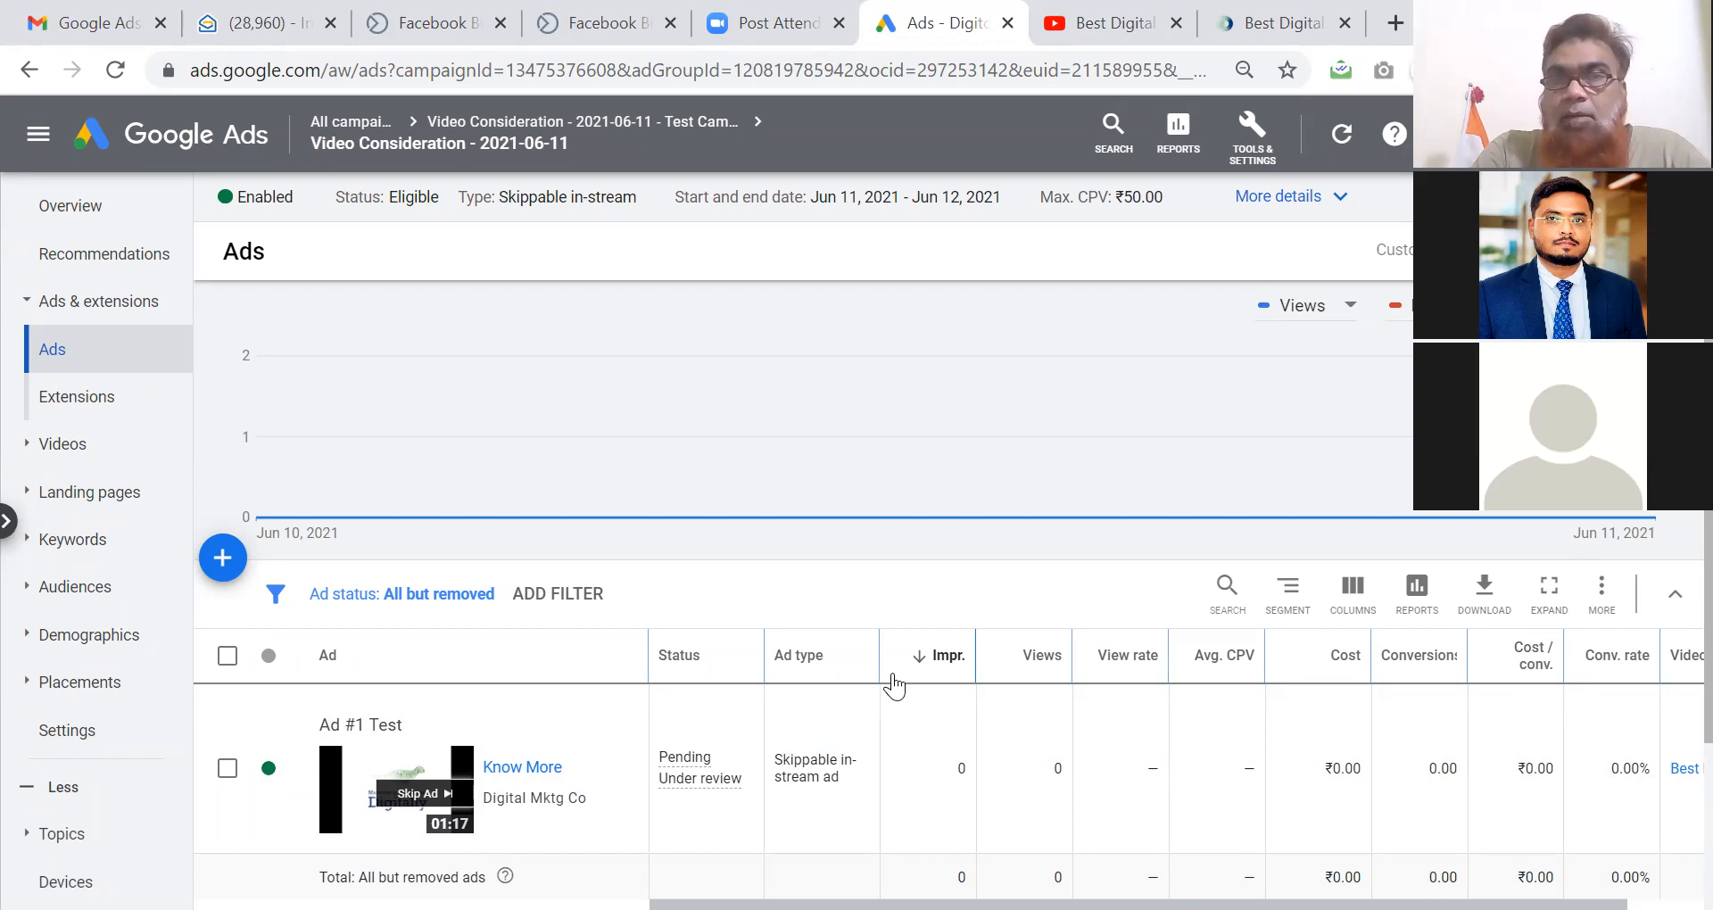
Find the new video consideration campaign in the list of all campaigns and open it to review its ad group.
click(340, 131)
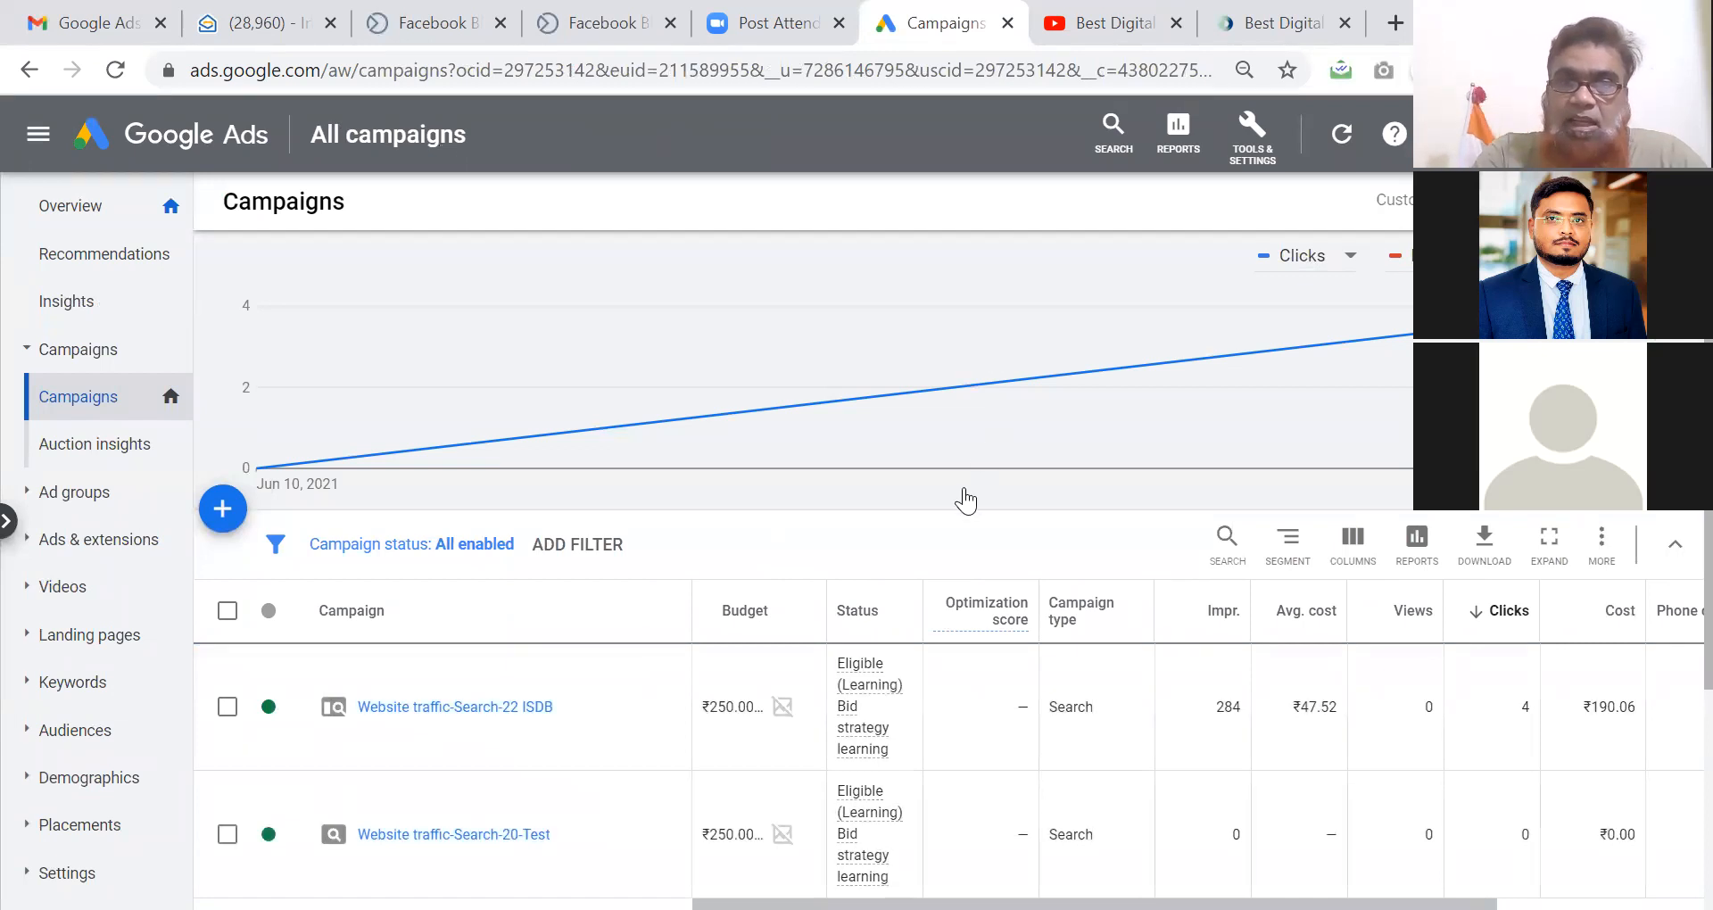
scroll(965, 537, down, 3)
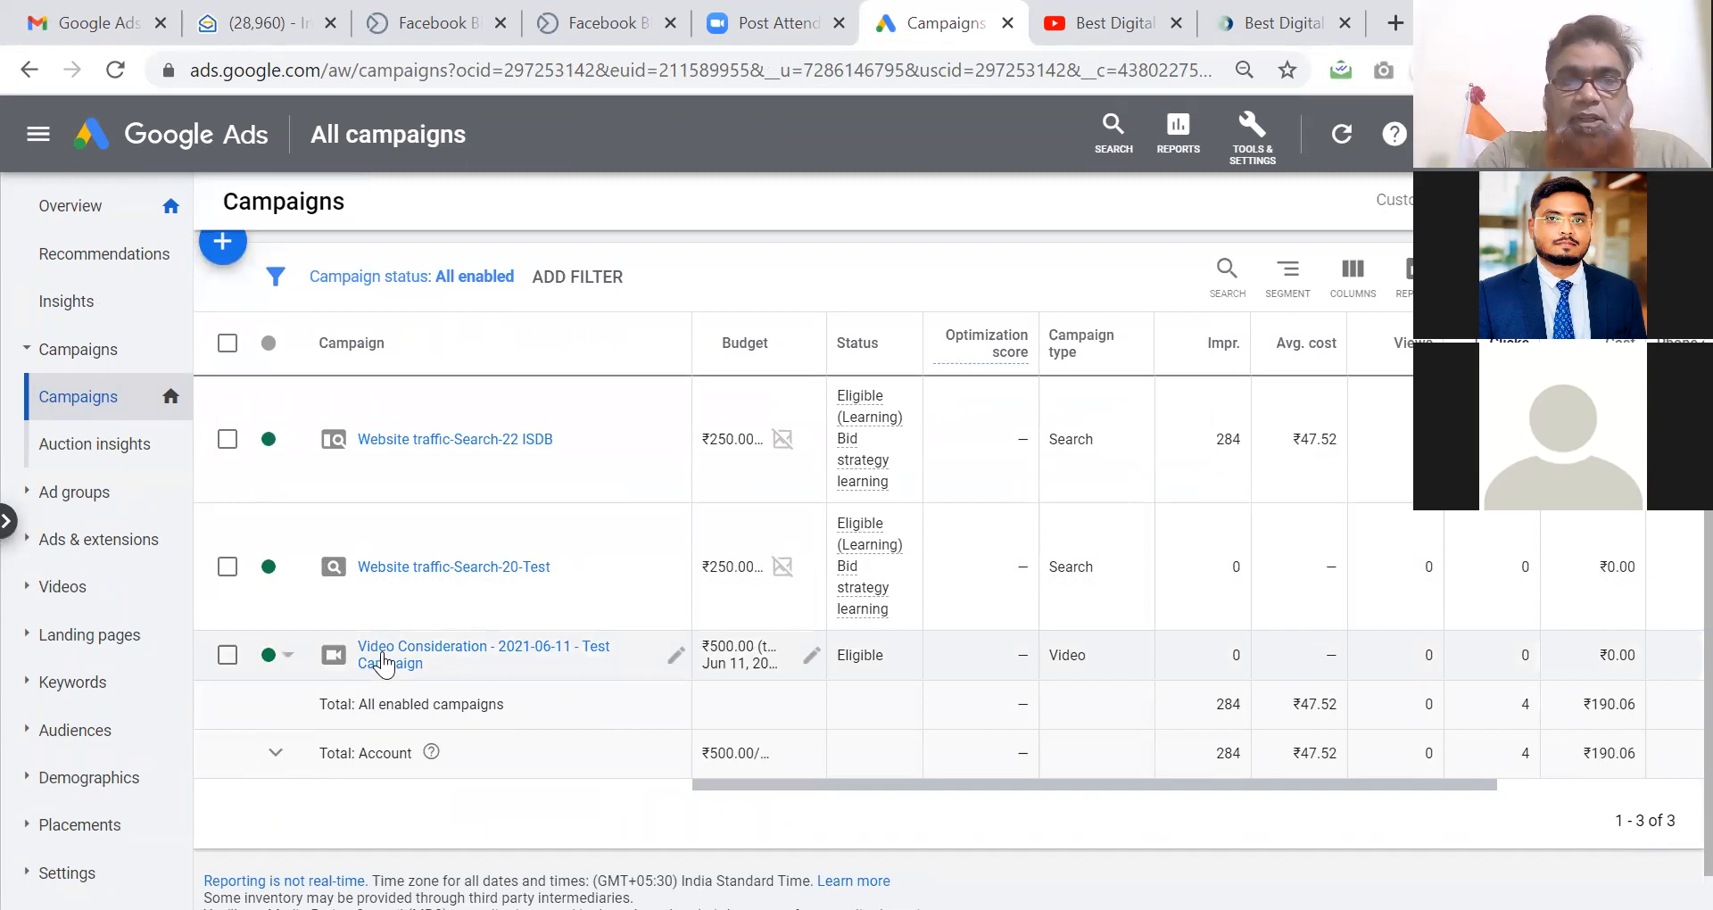
click(440, 663)
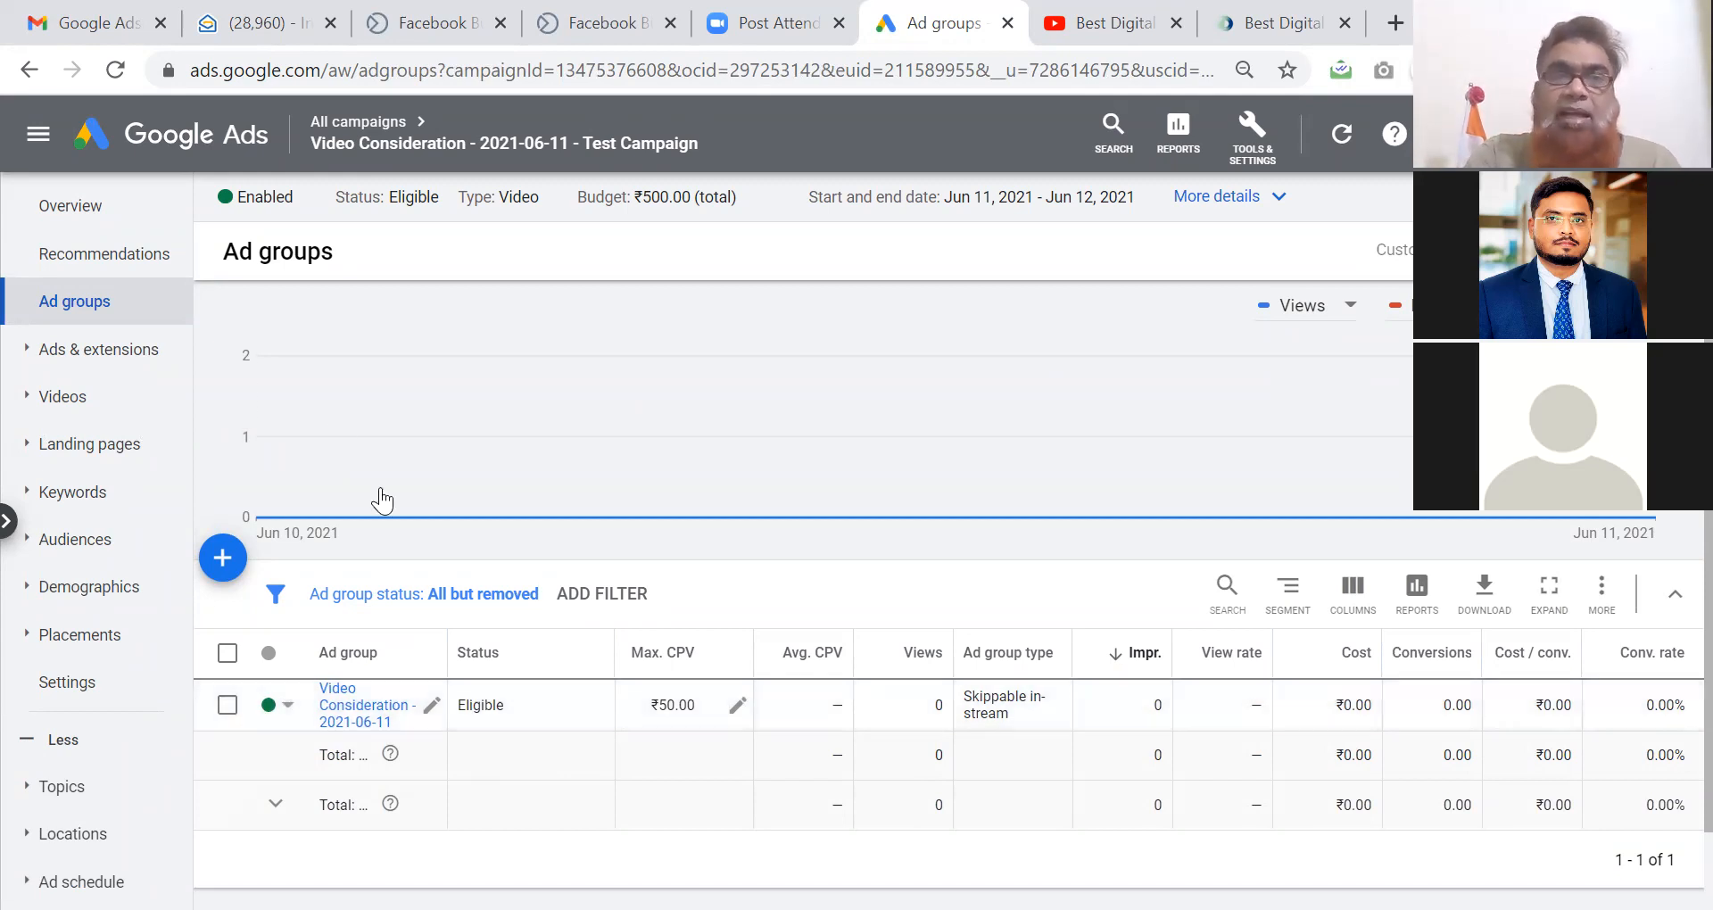
Start a new campaign from the all-campaigns list with the Brand awareness and reach goal and the Display type.
click(359, 122)
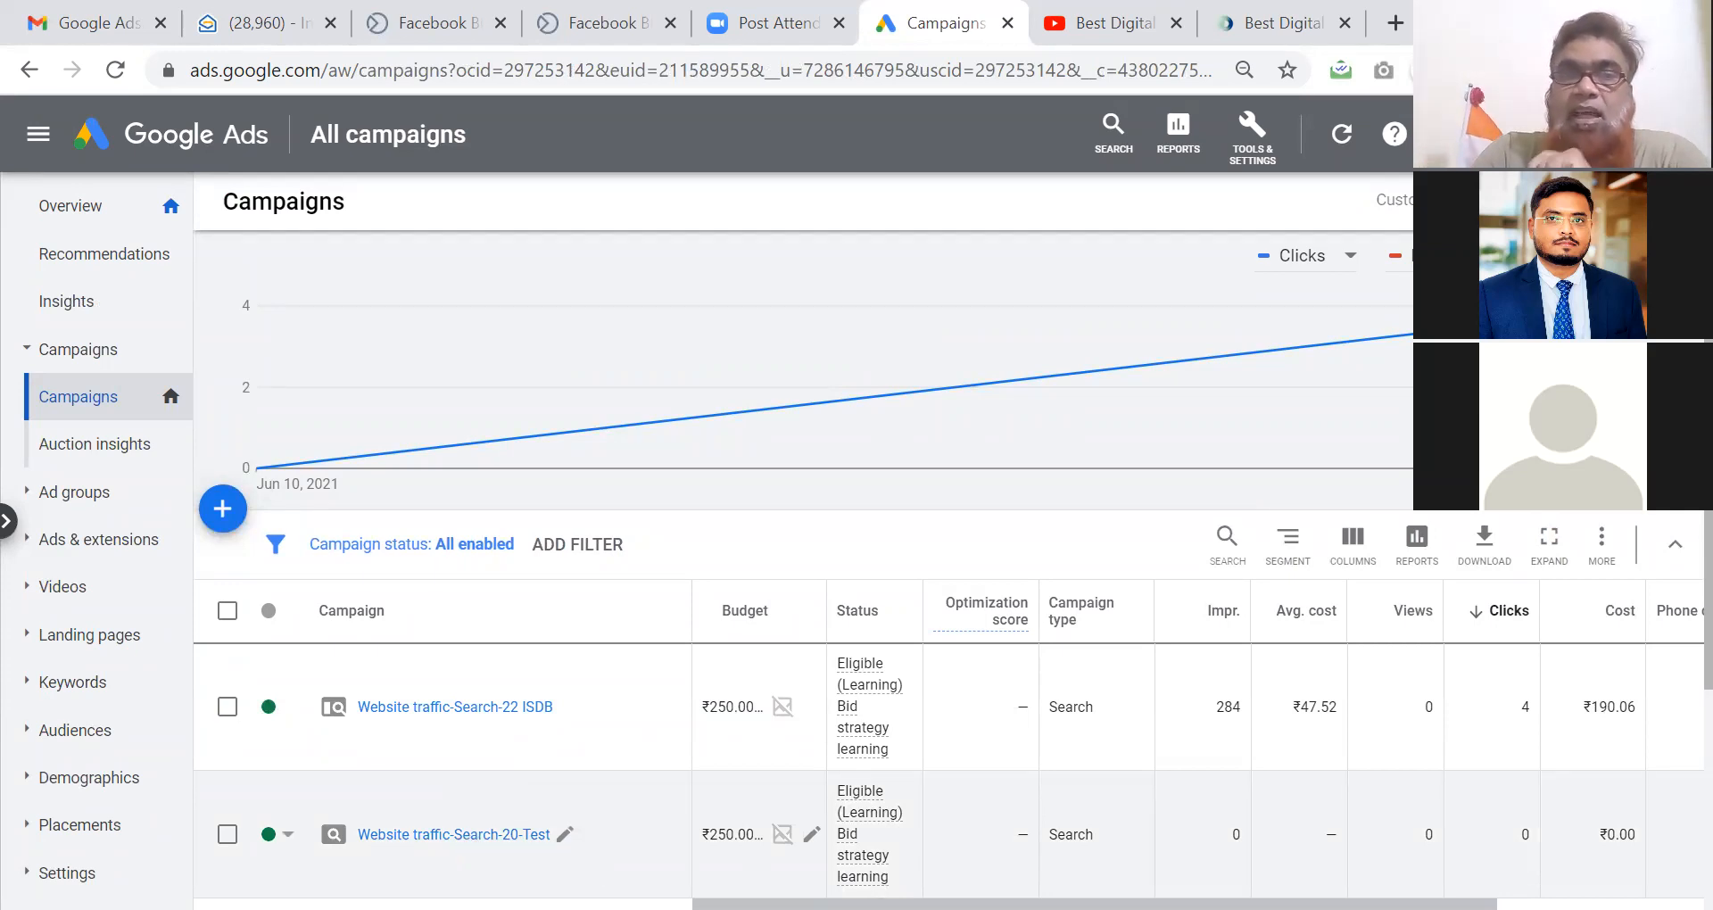
click(226, 524)
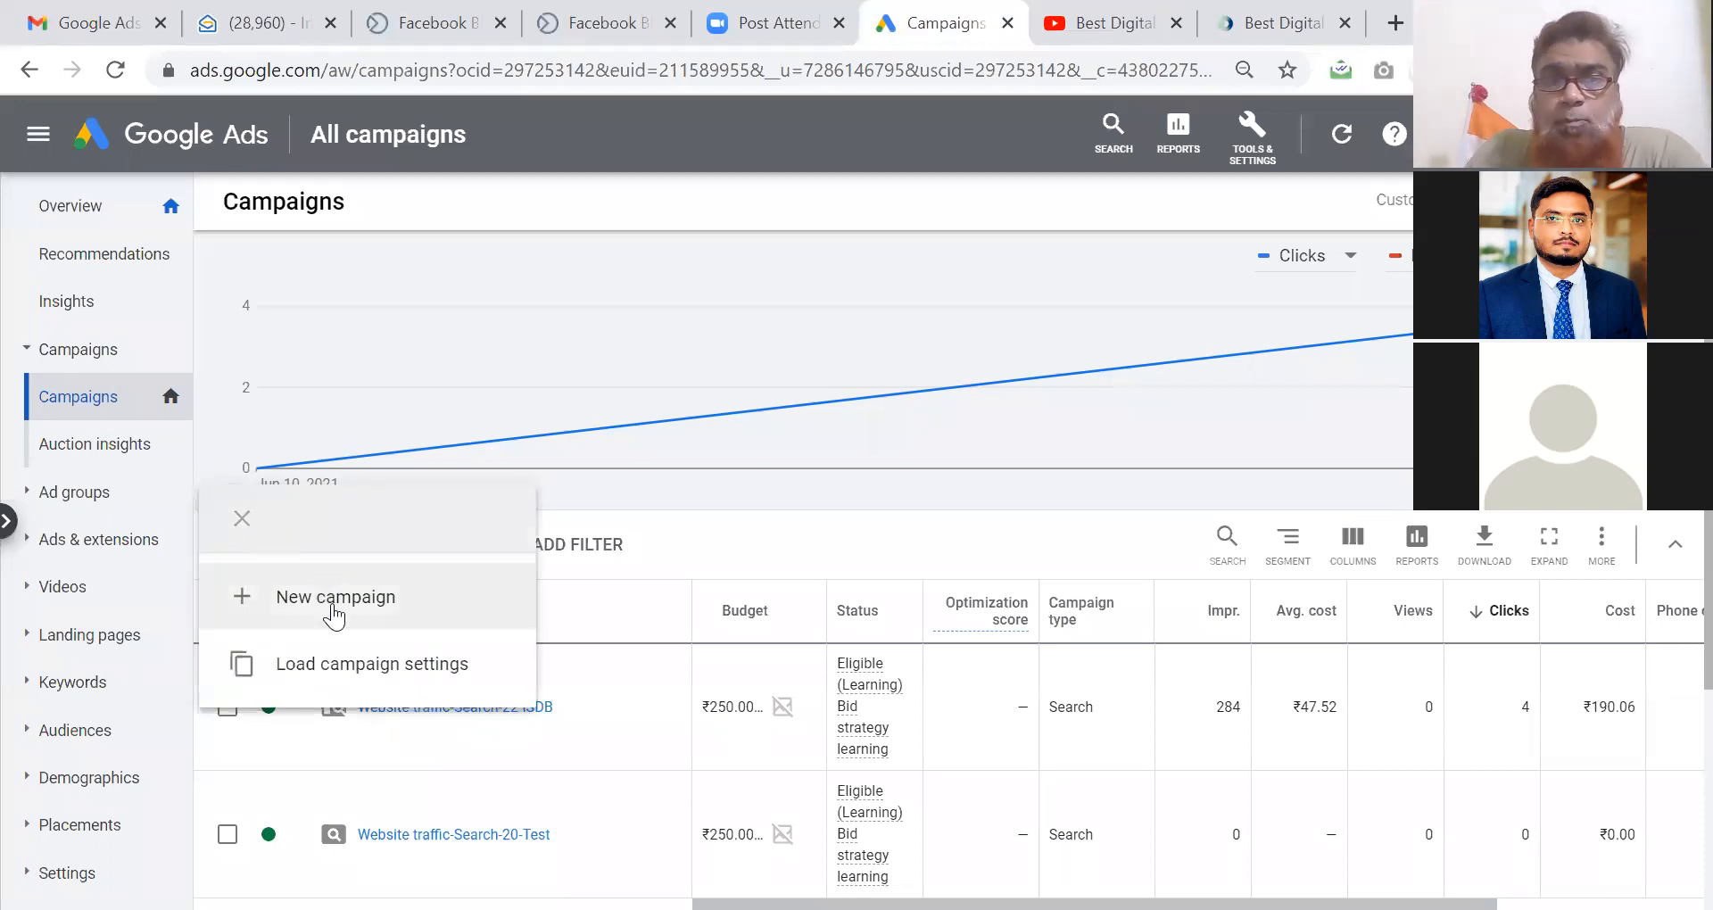
click(335, 614)
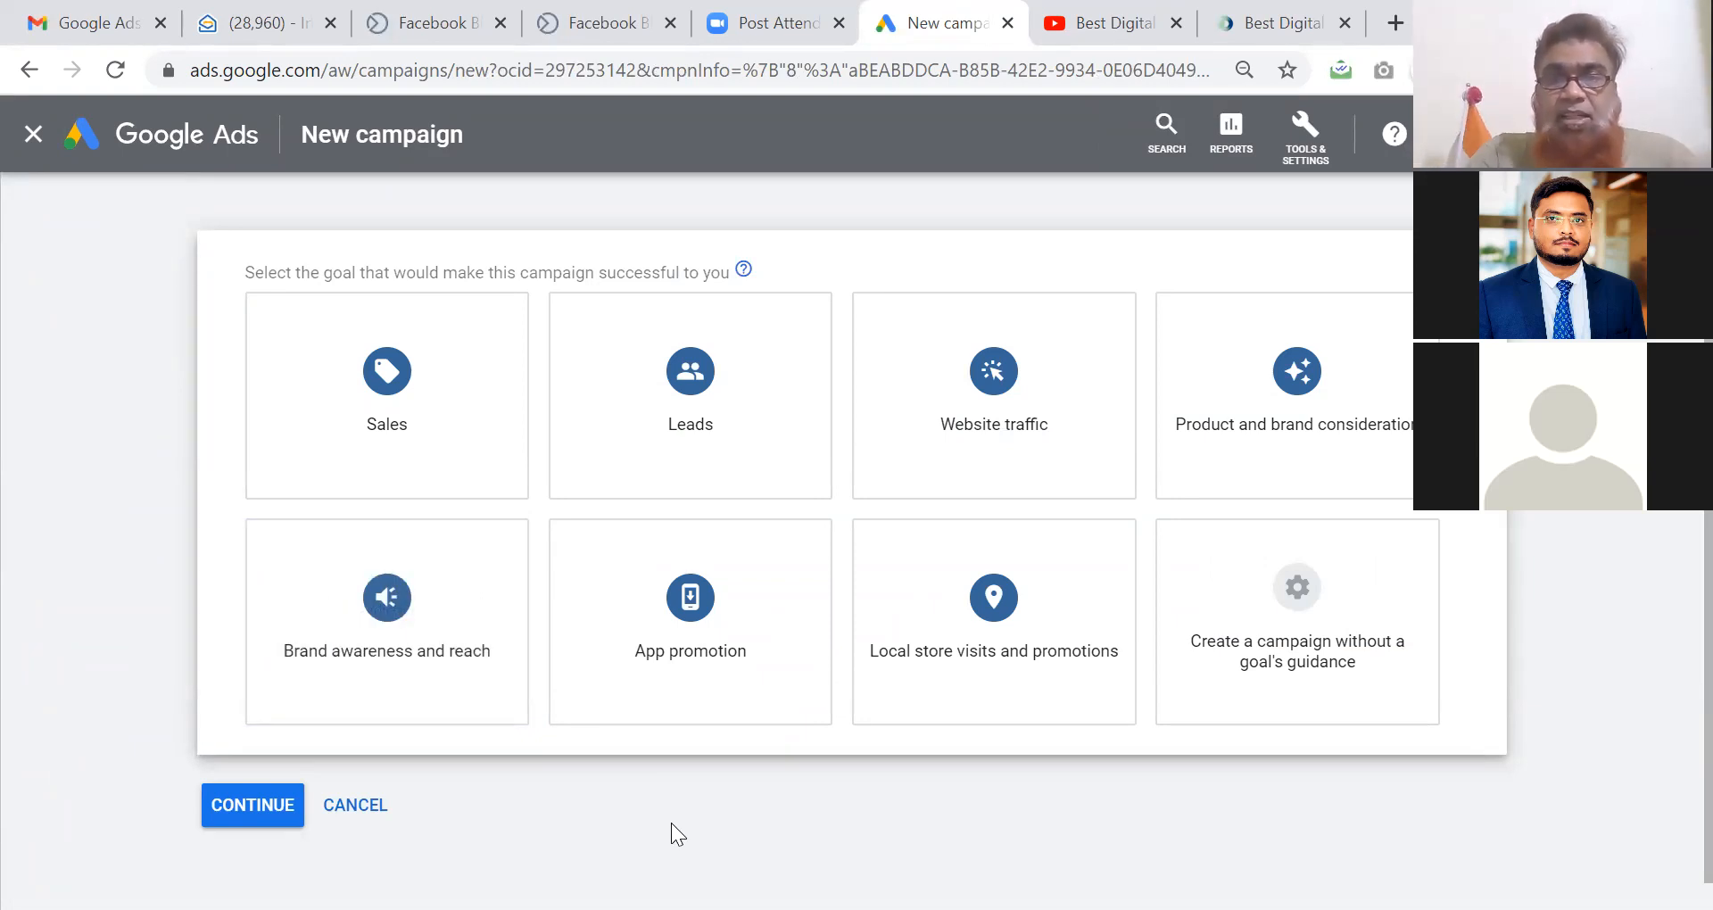
click(371, 639)
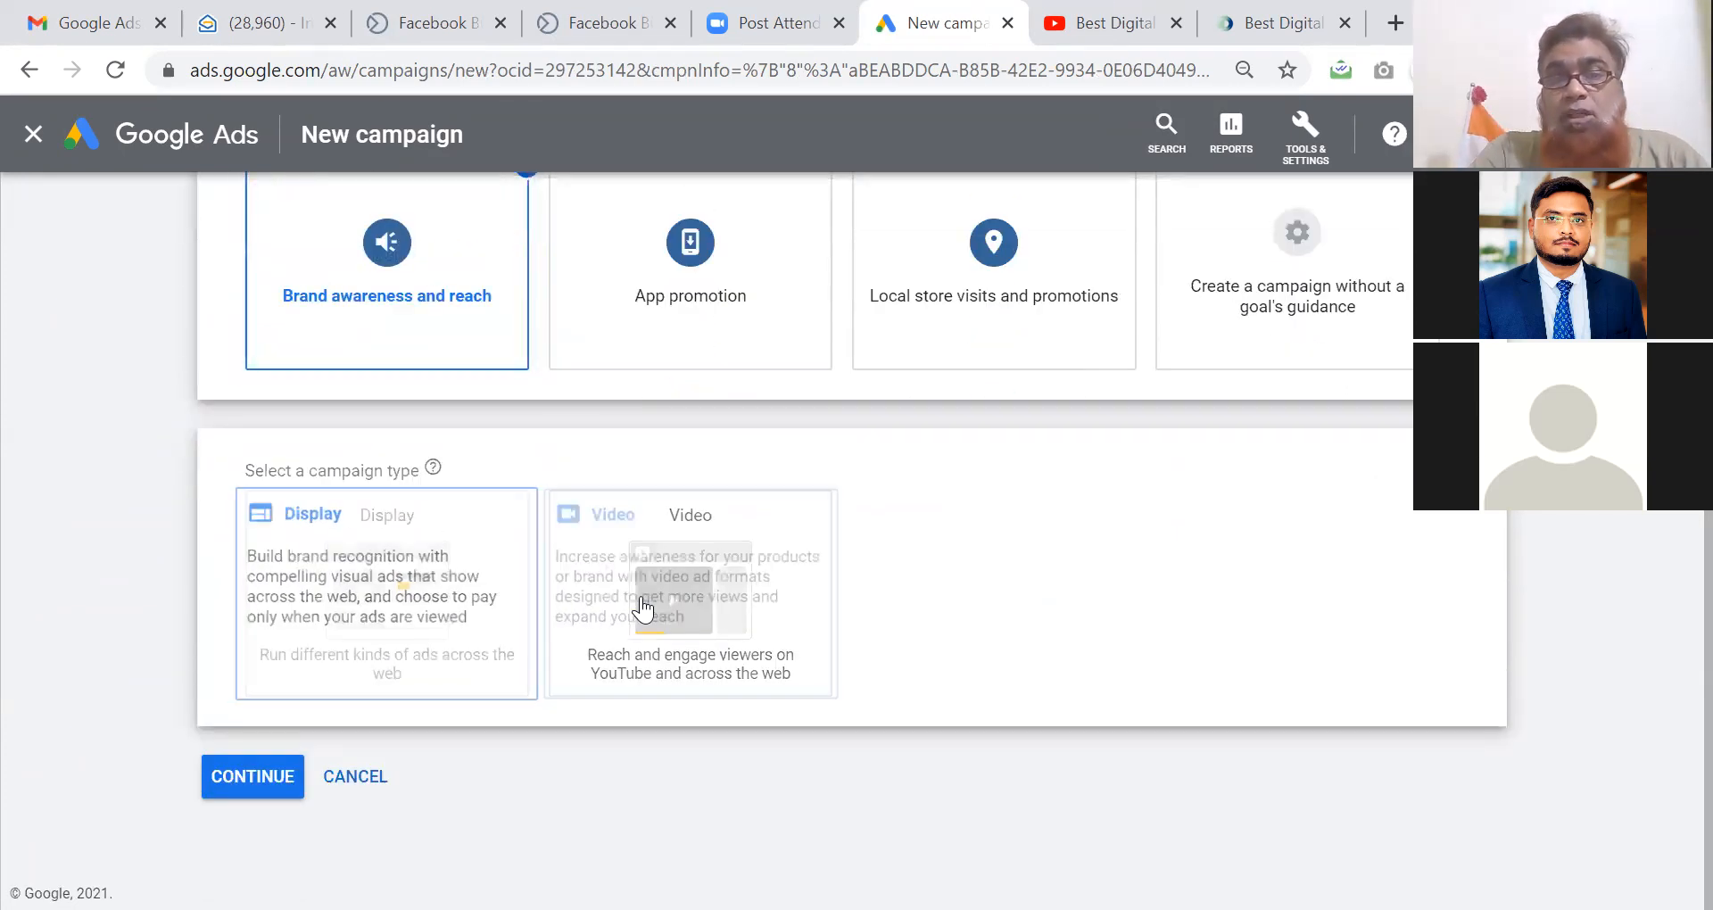
click(361, 596)
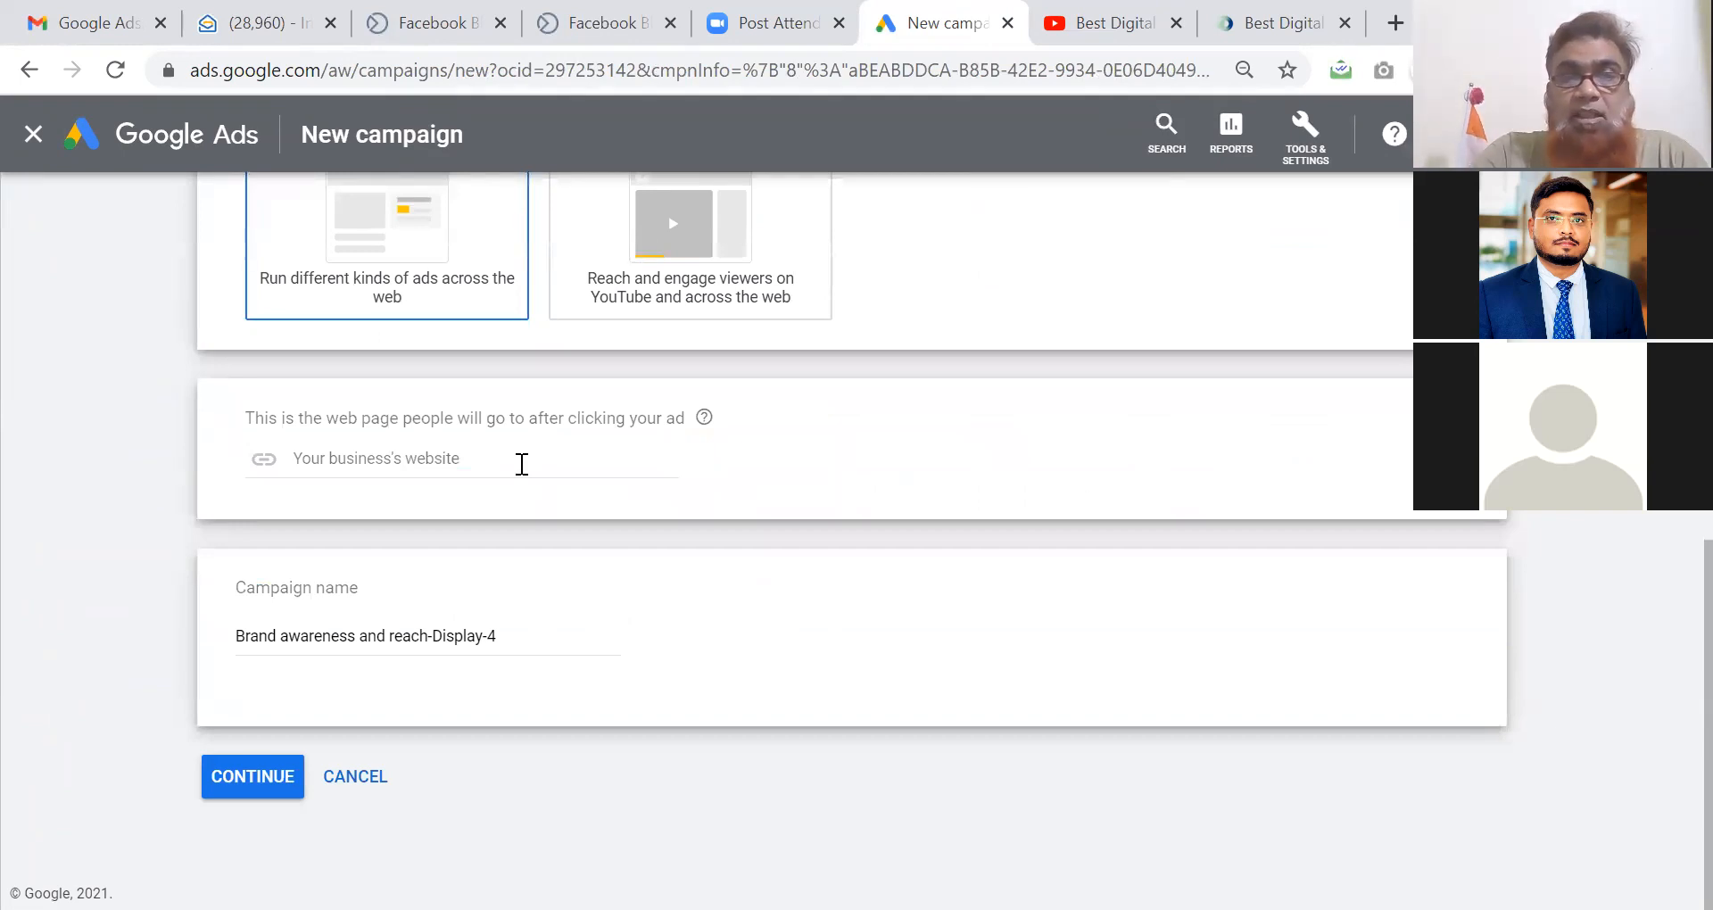
click(1271, 25)
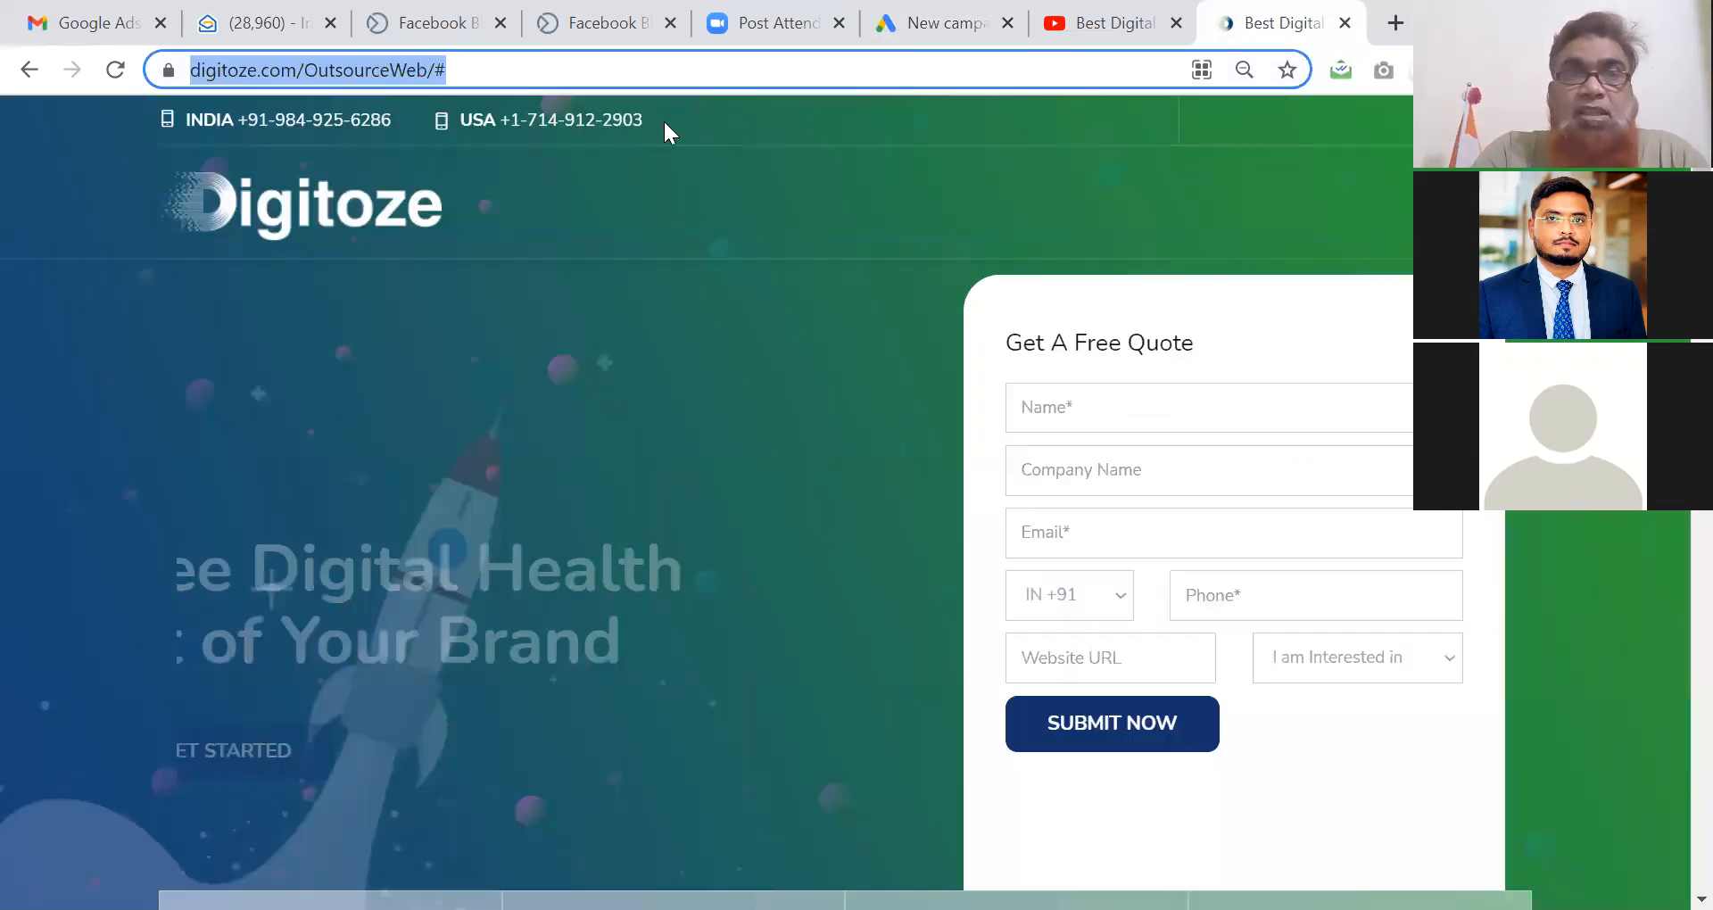
click(579, 77)
key(BackSpace)
drag(579, 77, 205, 81)
key(ctrl+c)
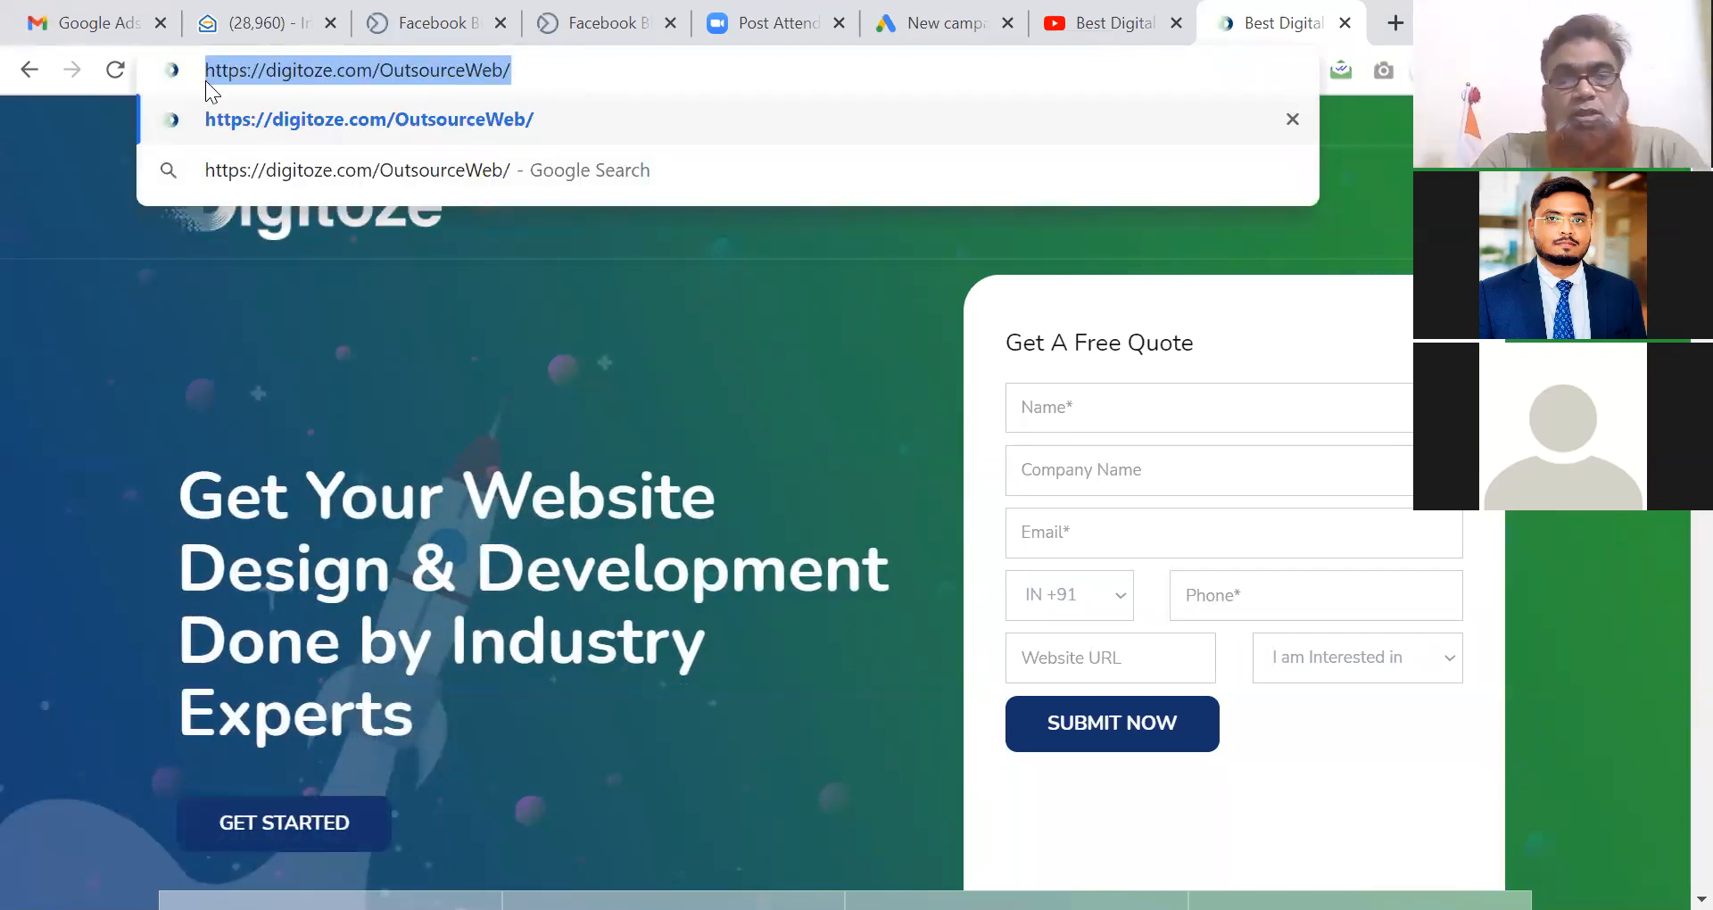
click(921, 27)
click(398, 458)
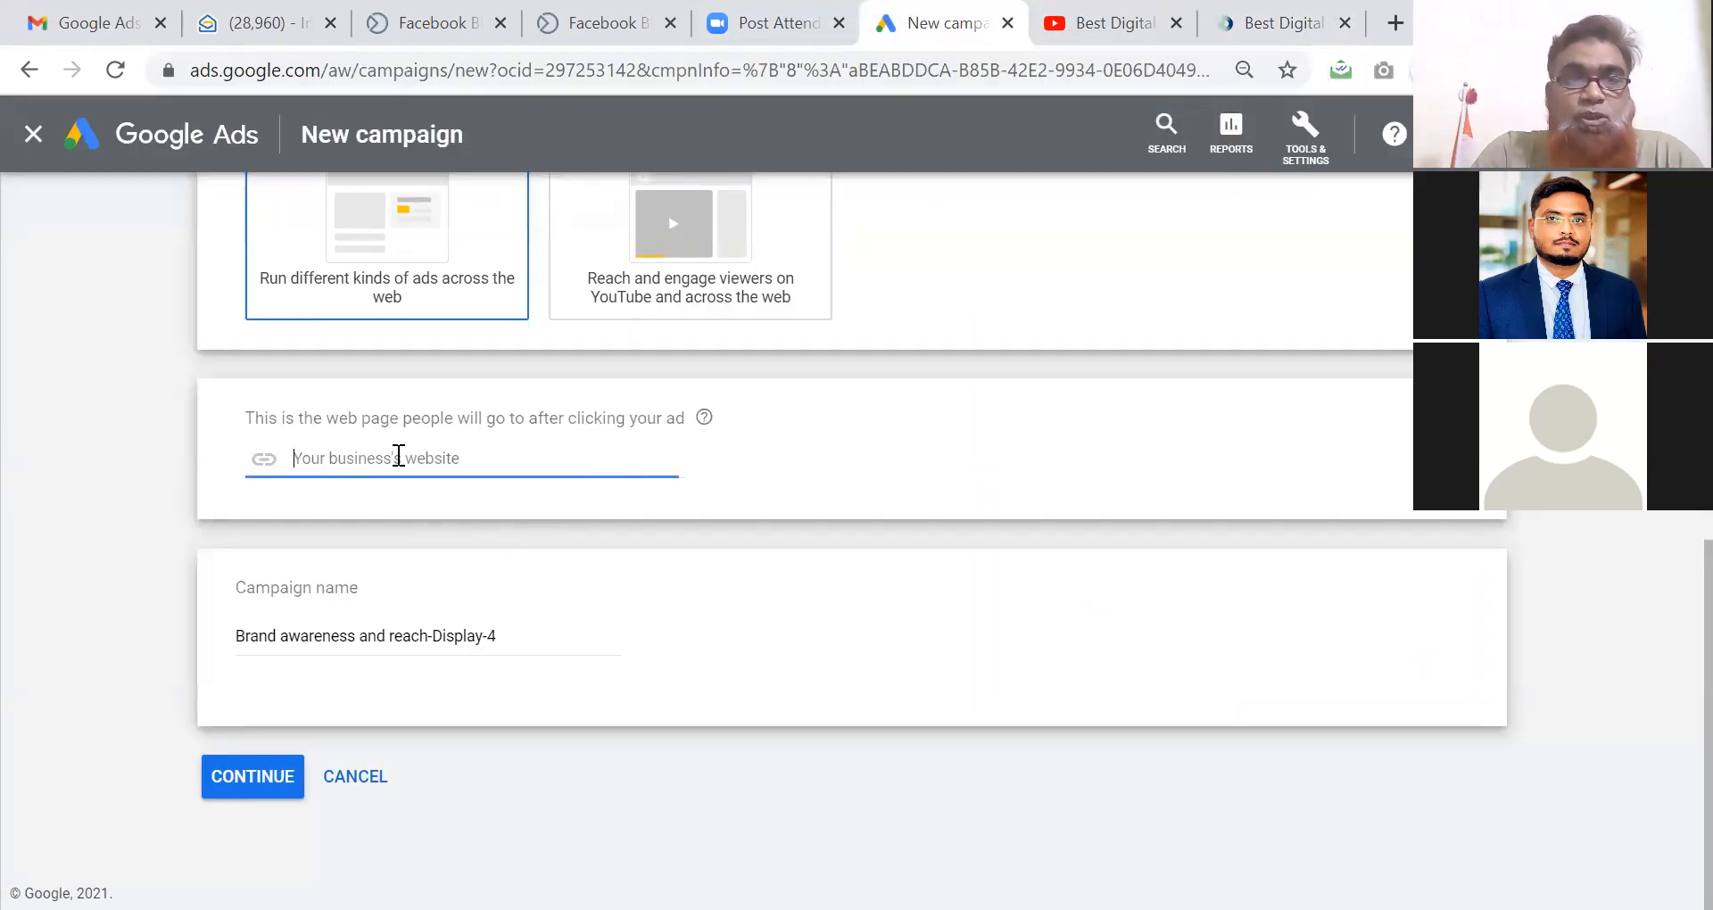
key(ctrl+v)
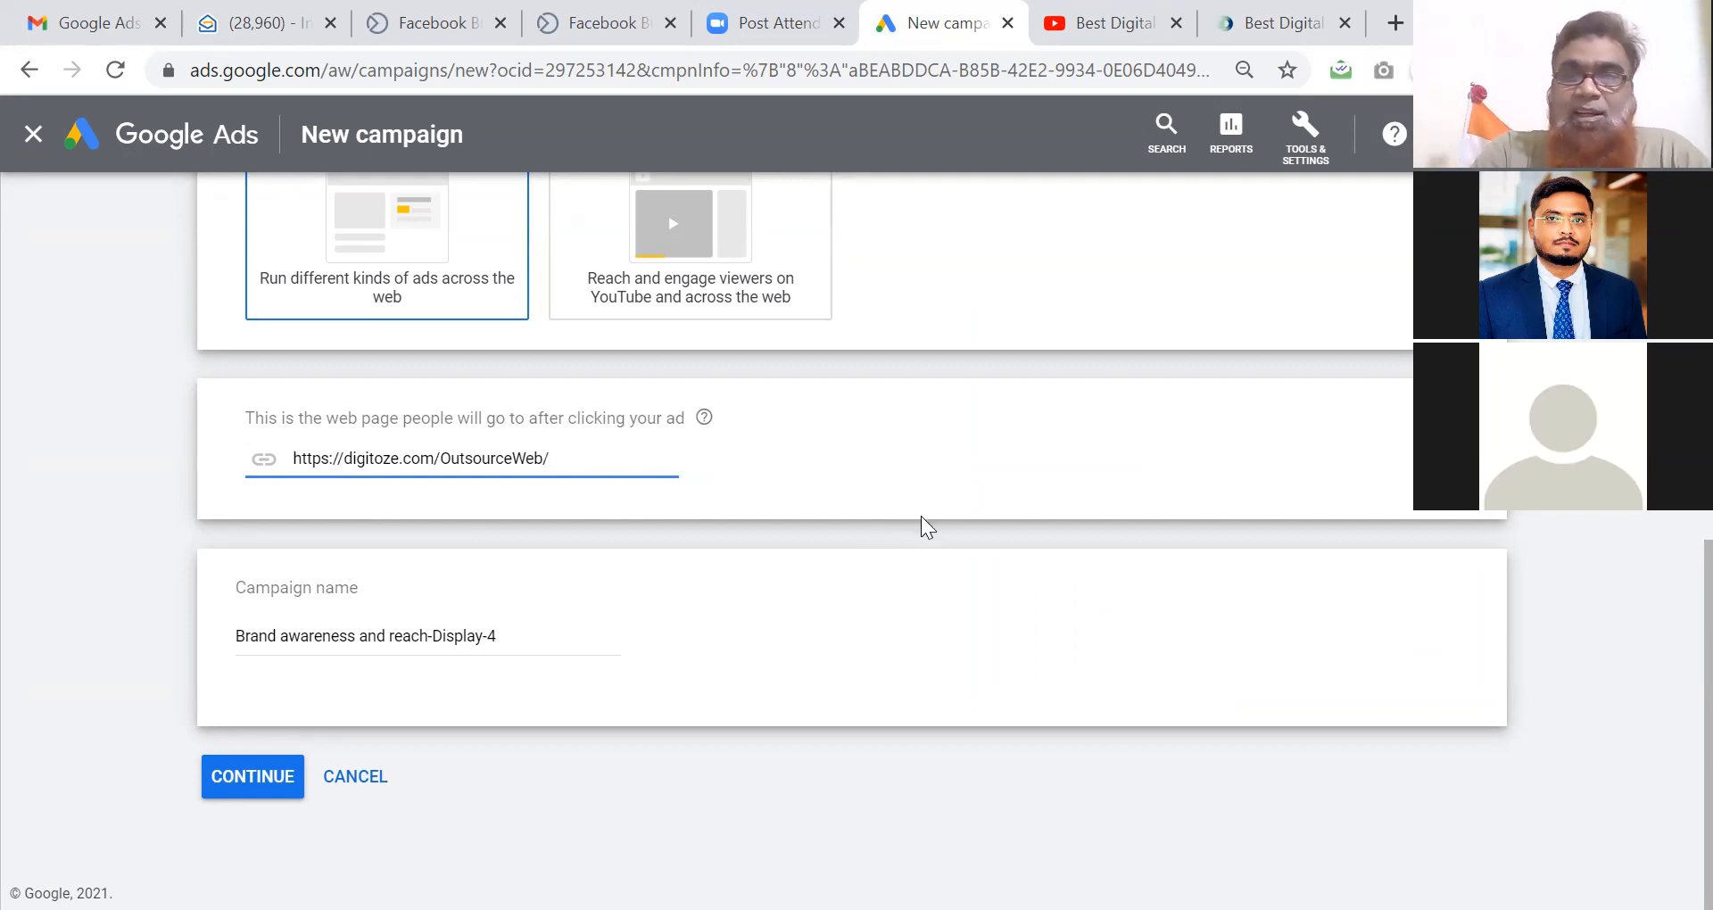
click(912, 538)
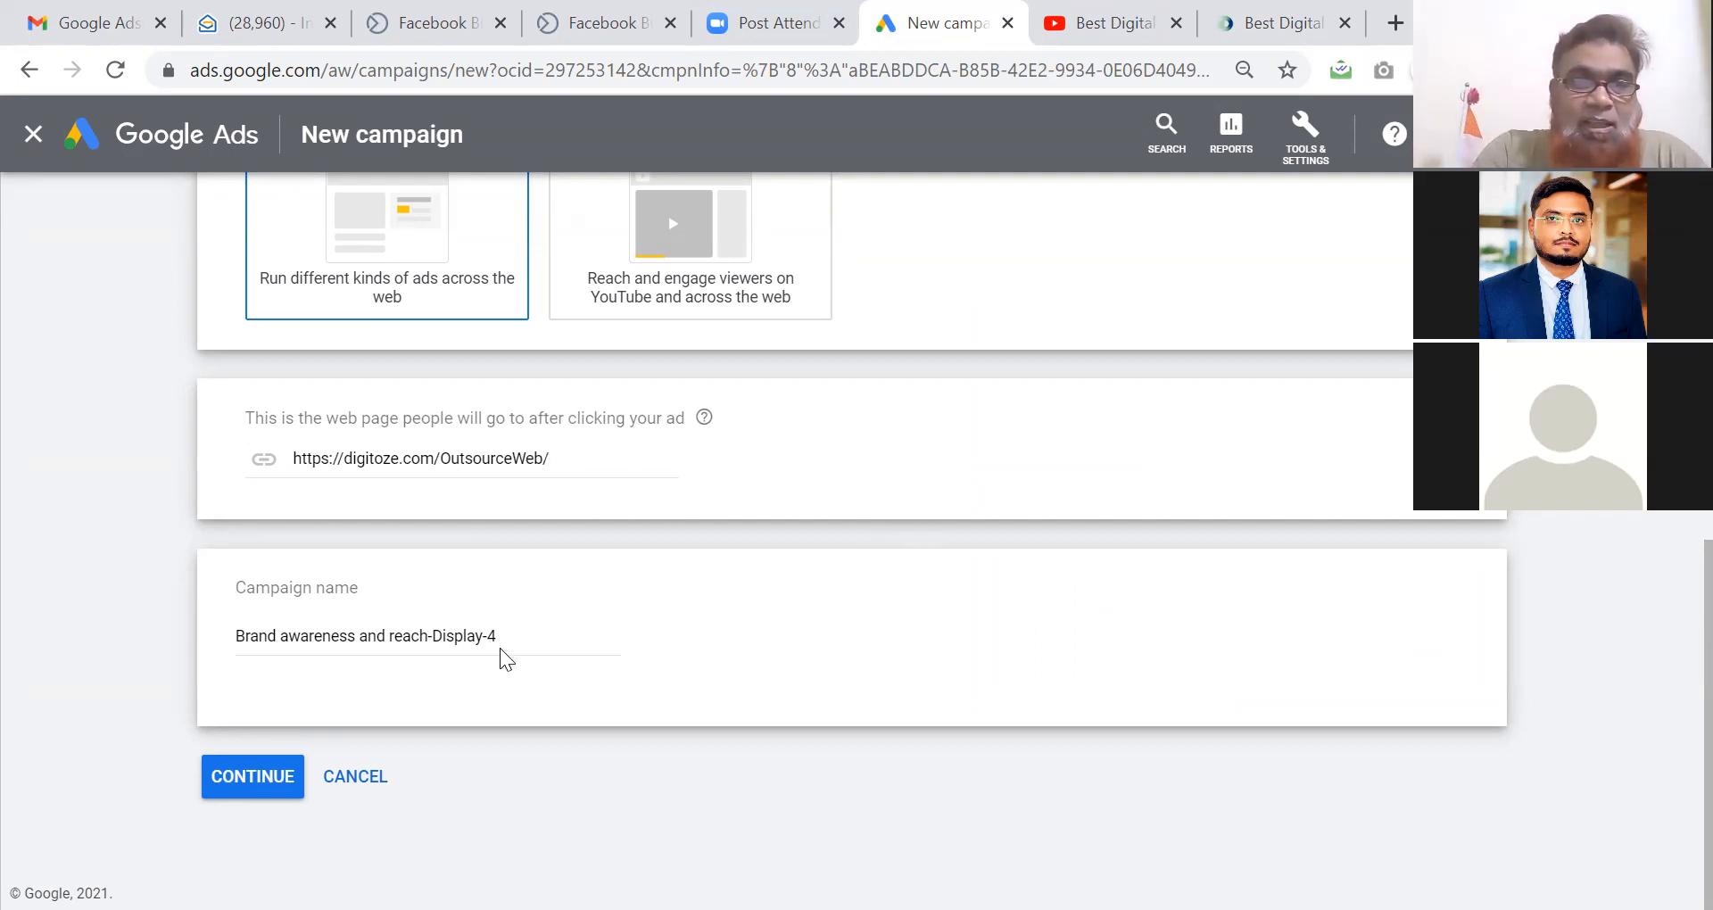
Rename the campaign as "Brand awareness and reach-Display-4 Test" and continue to the campaign settings.
click(524, 634)
text(Test)
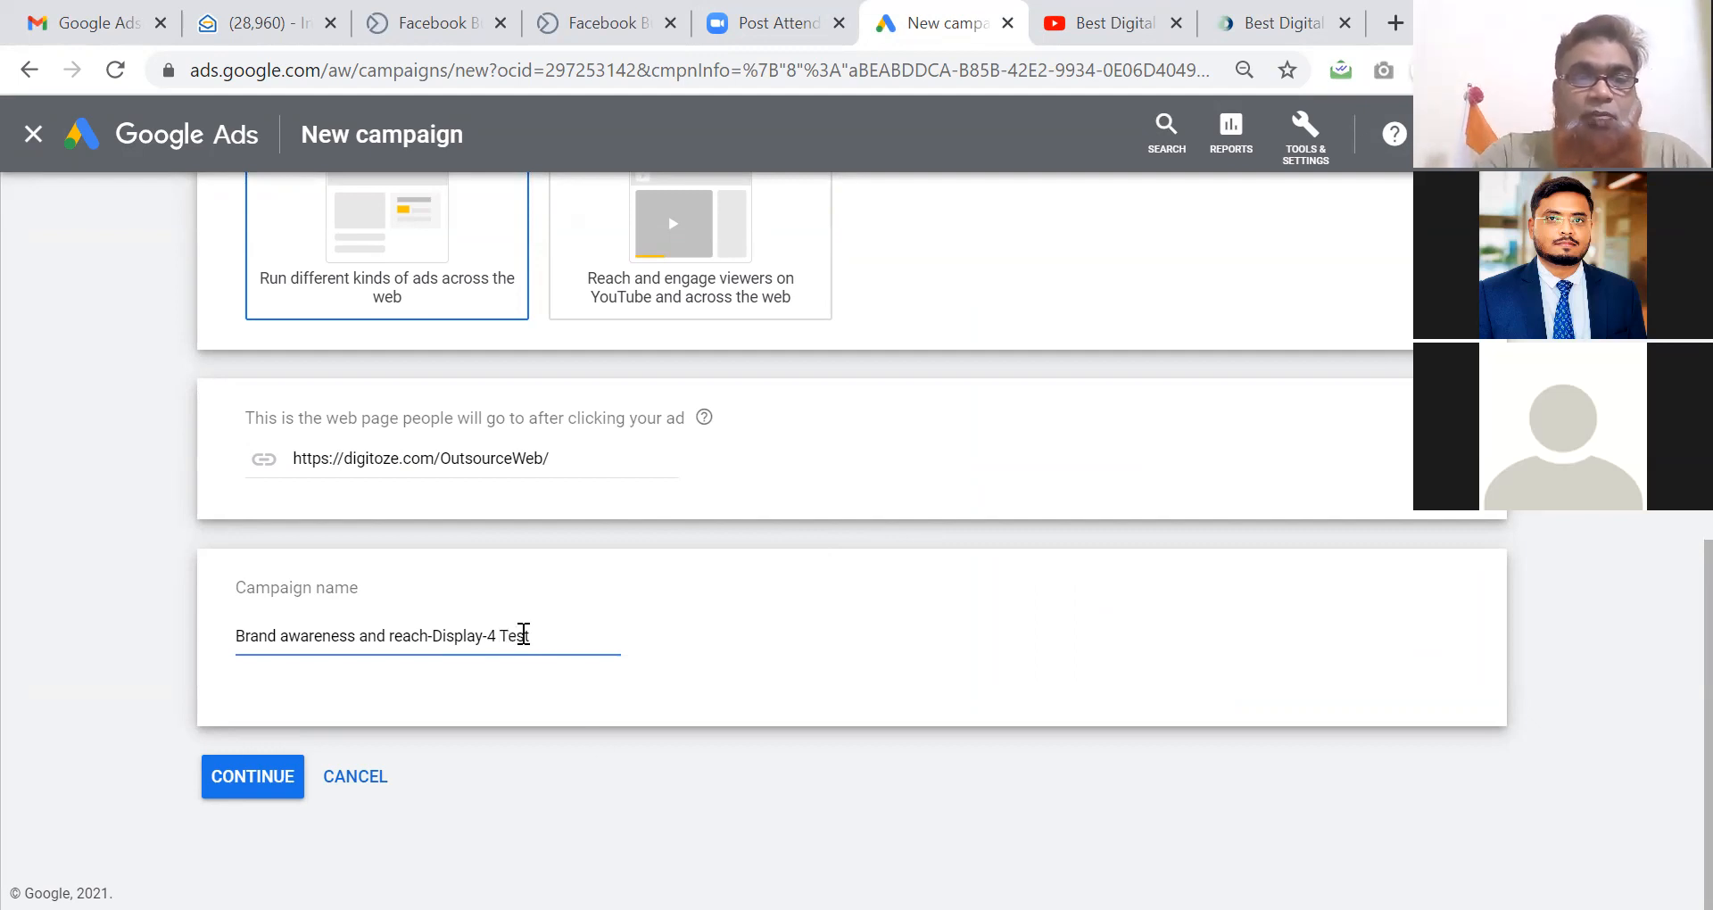
click(605, 755)
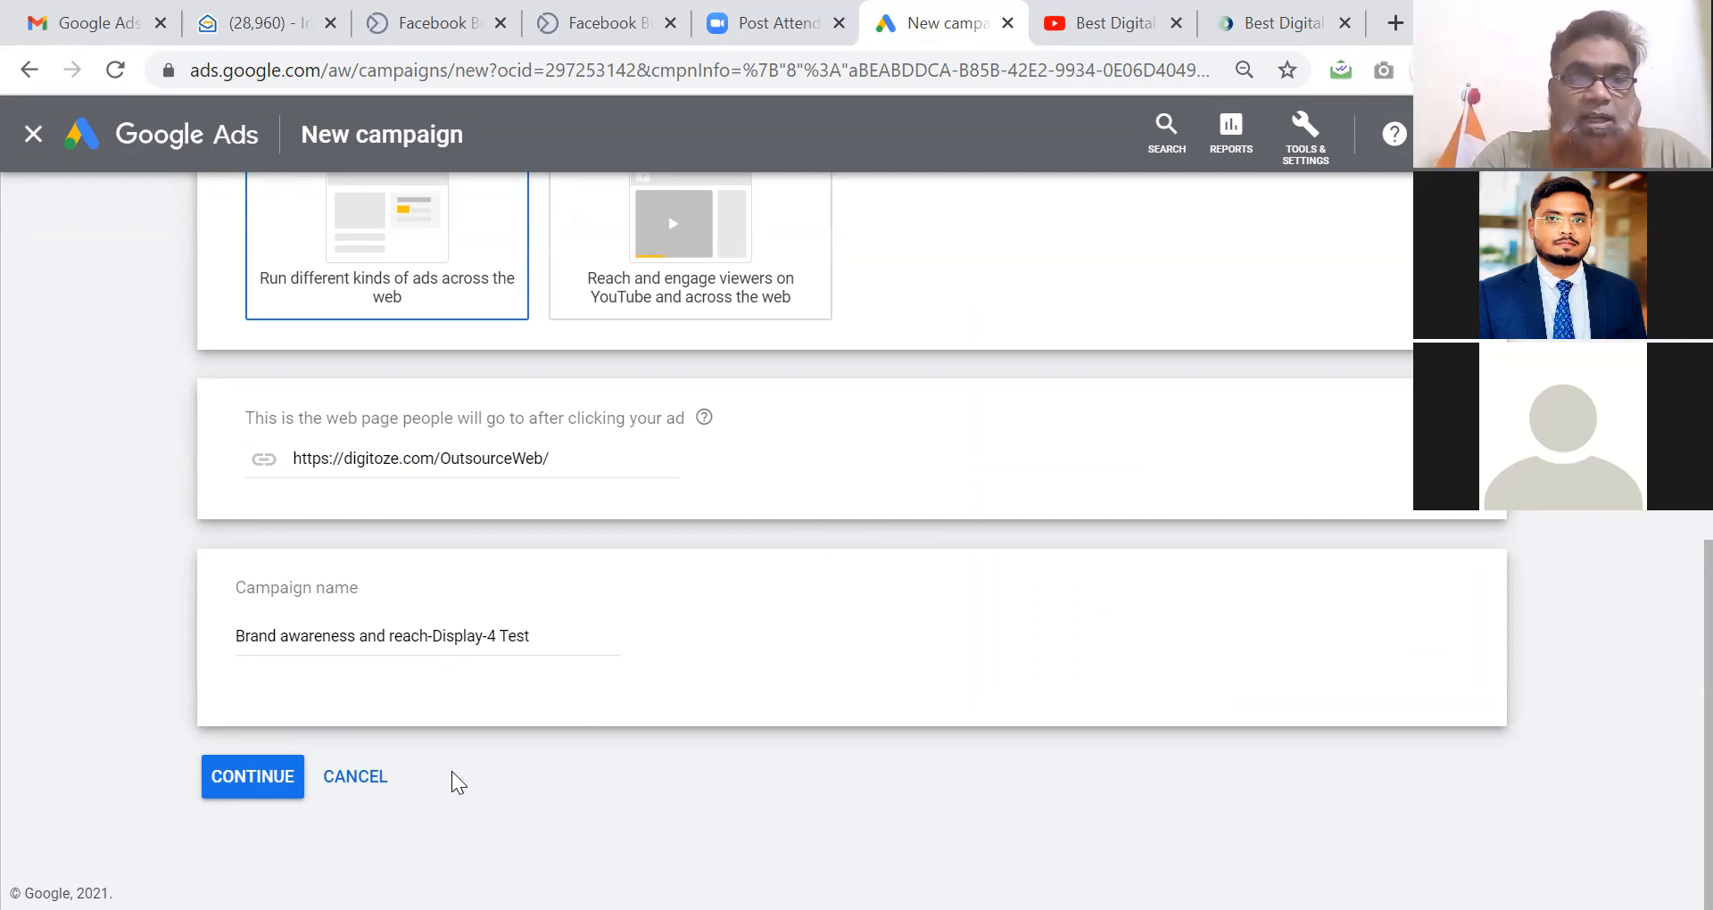
click(257, 789)
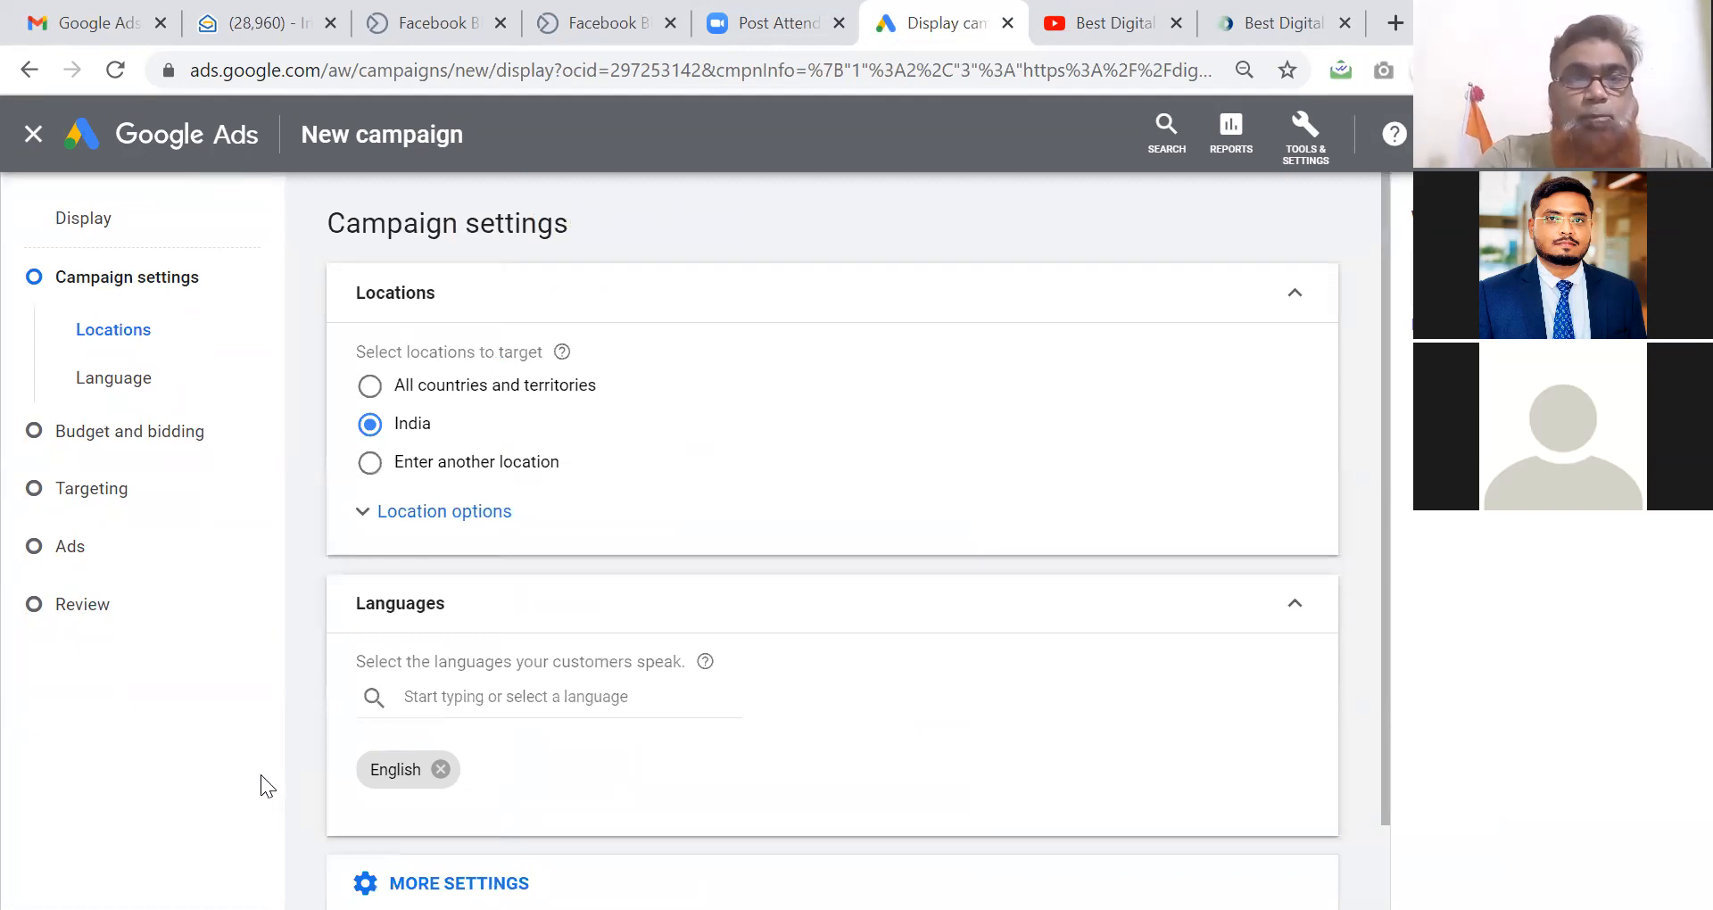
Expand the location options and exit the guide on creating campaigns.
click(434, 514)
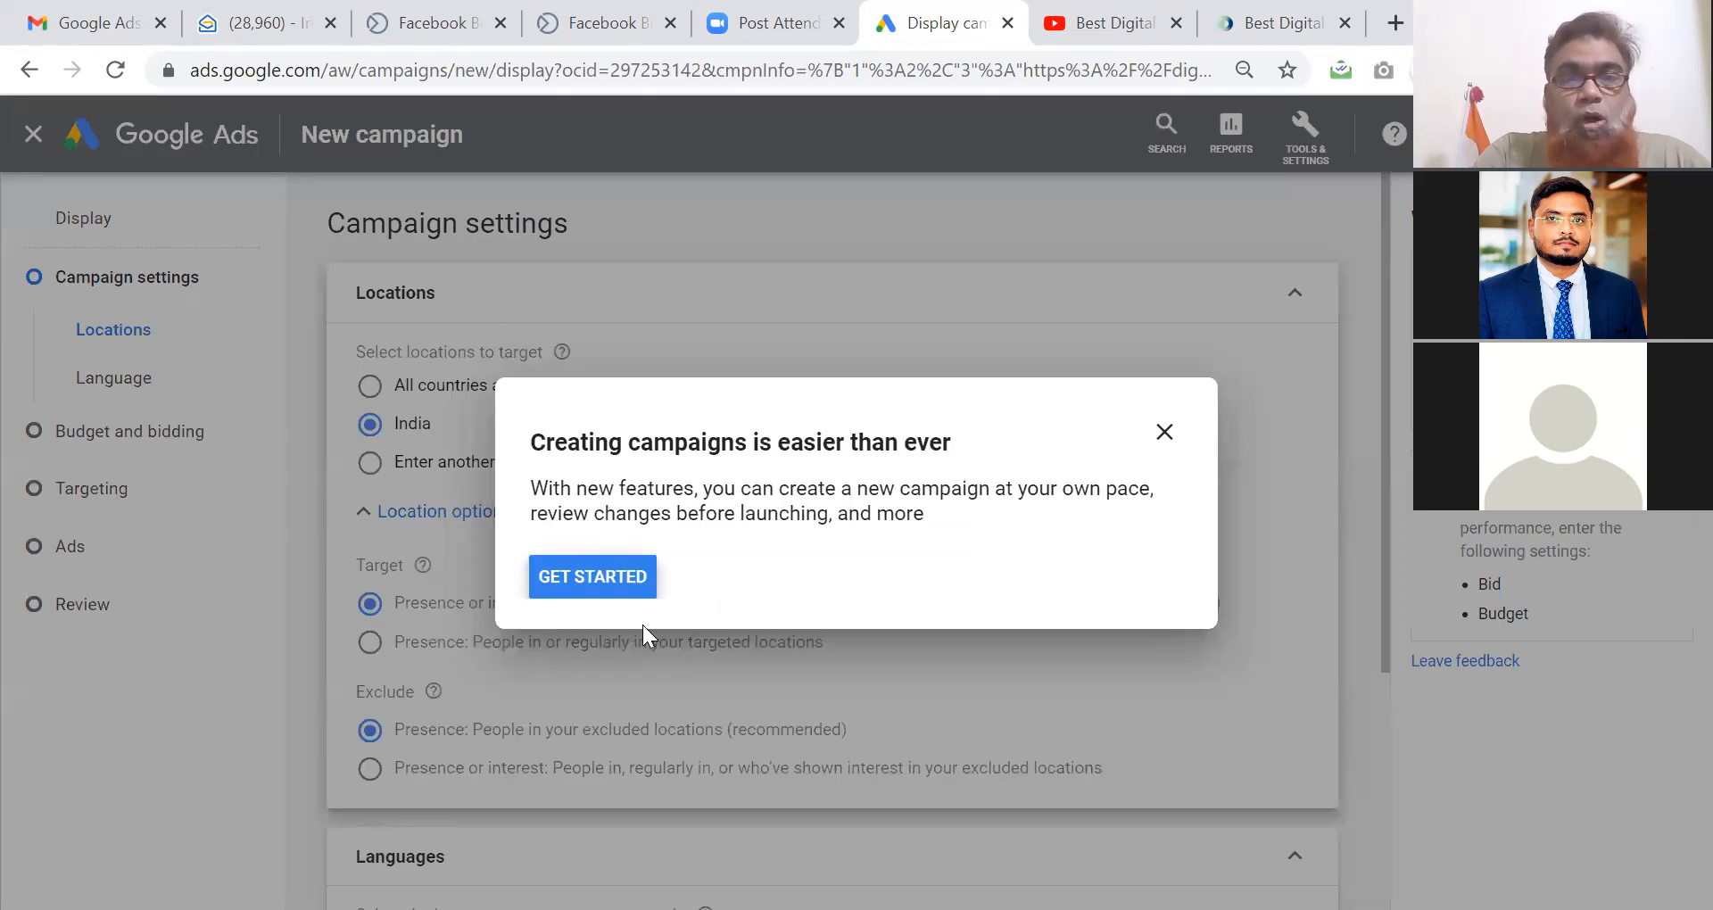
click(1164, 432)
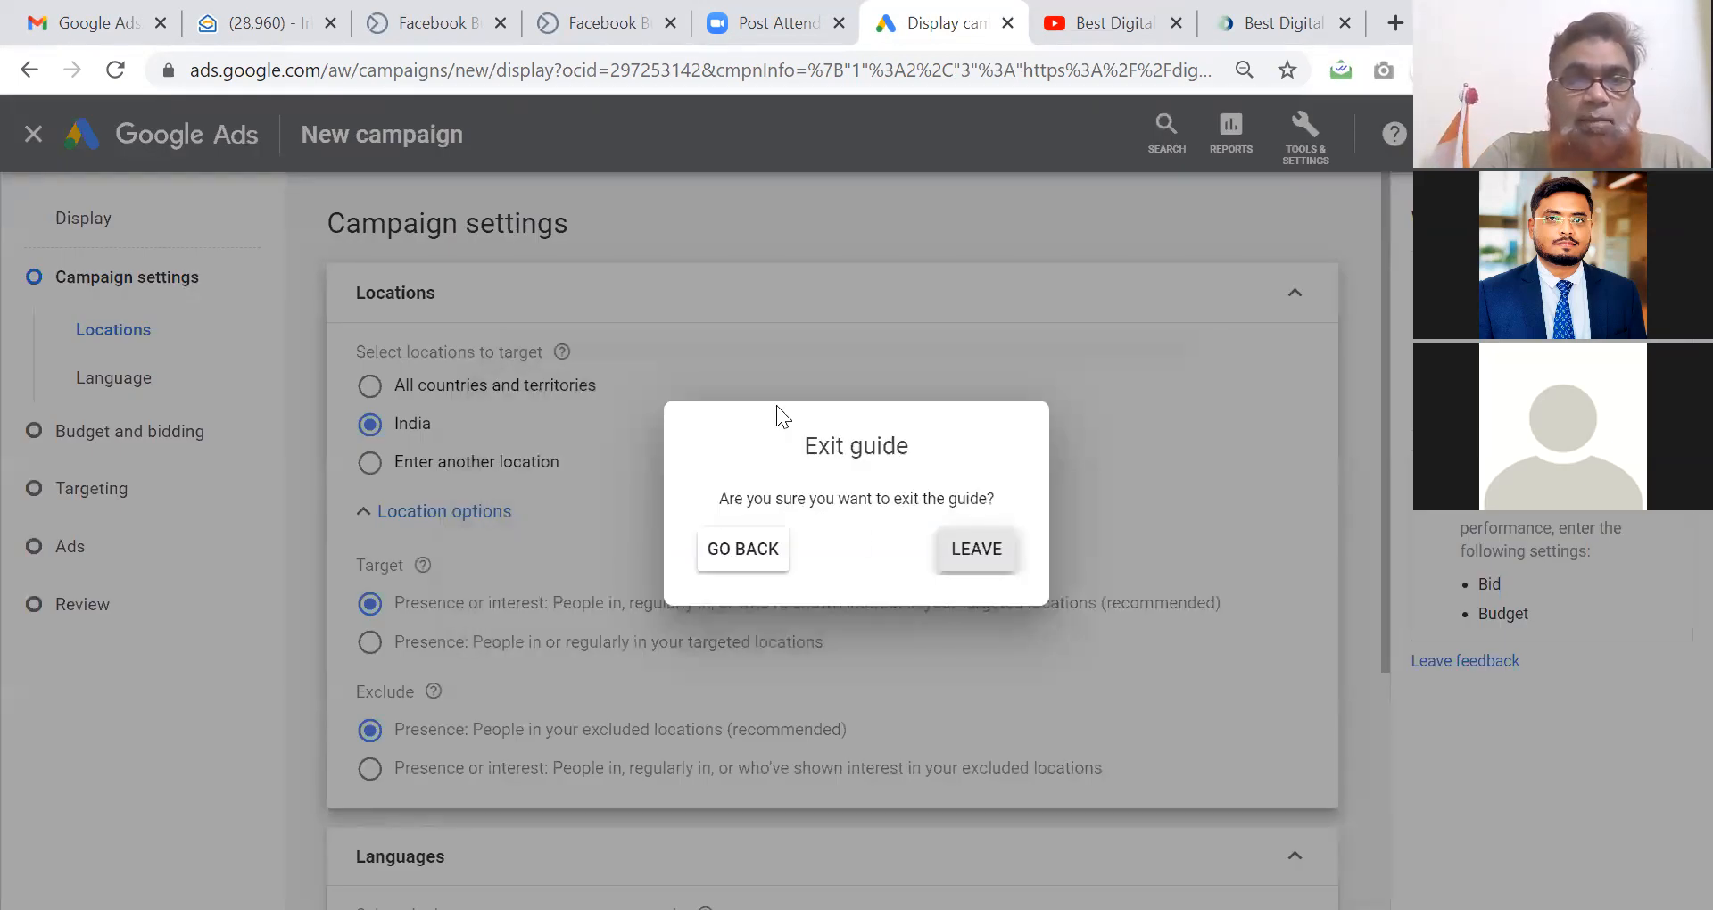
click(752, 558)
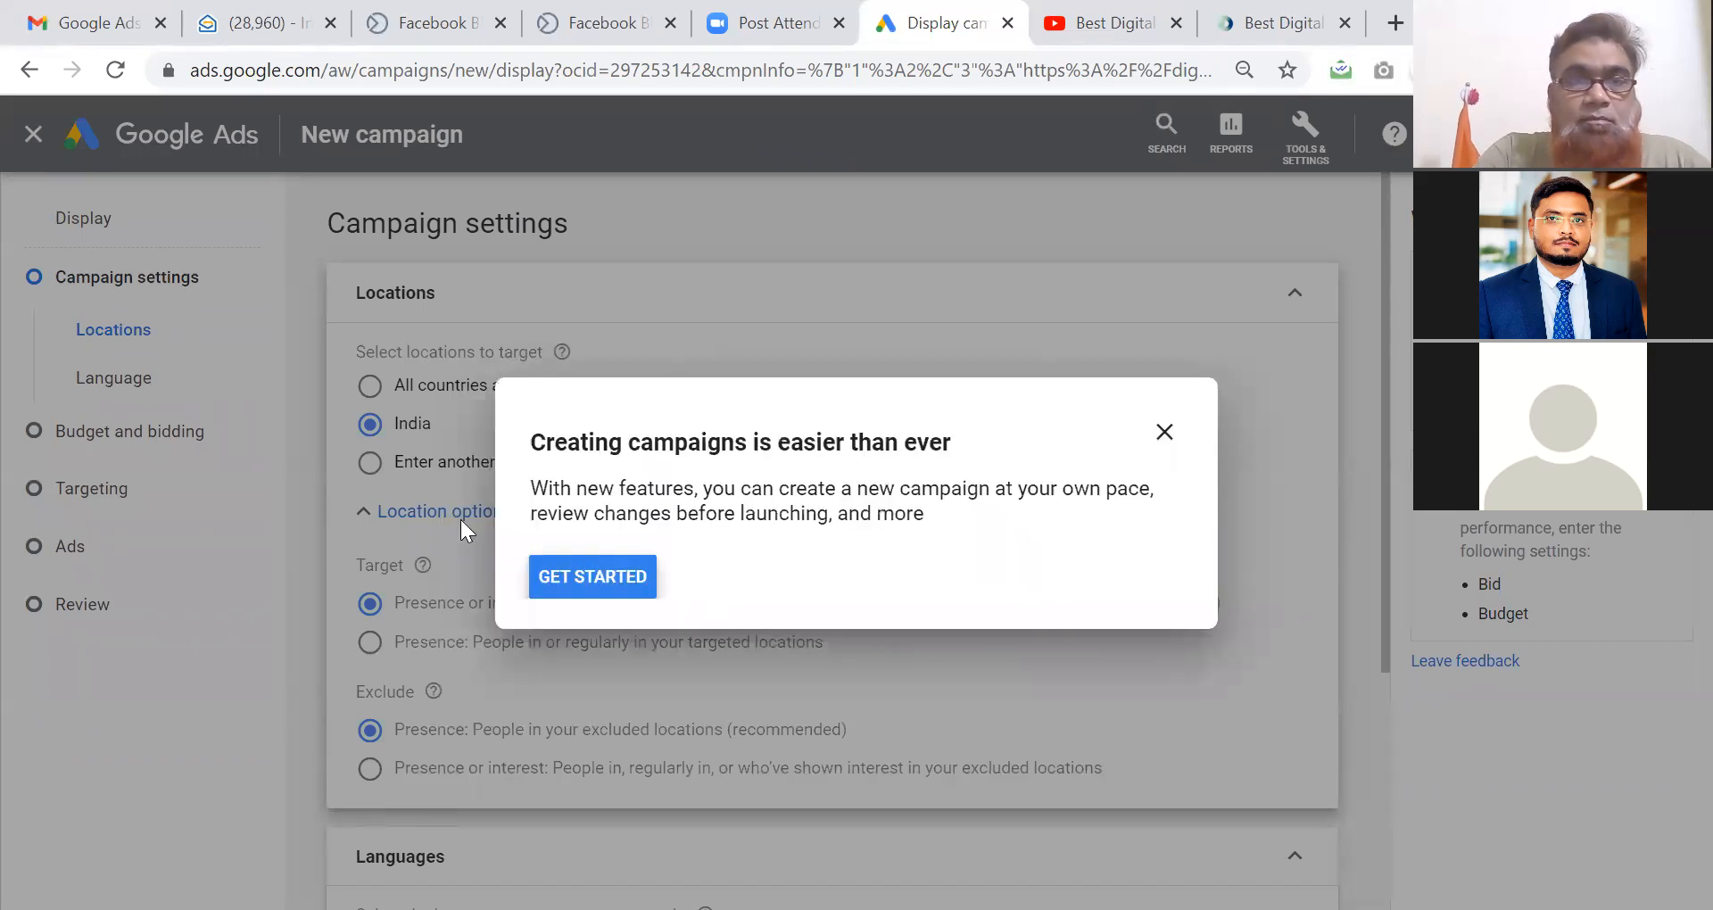
click(614, 580)
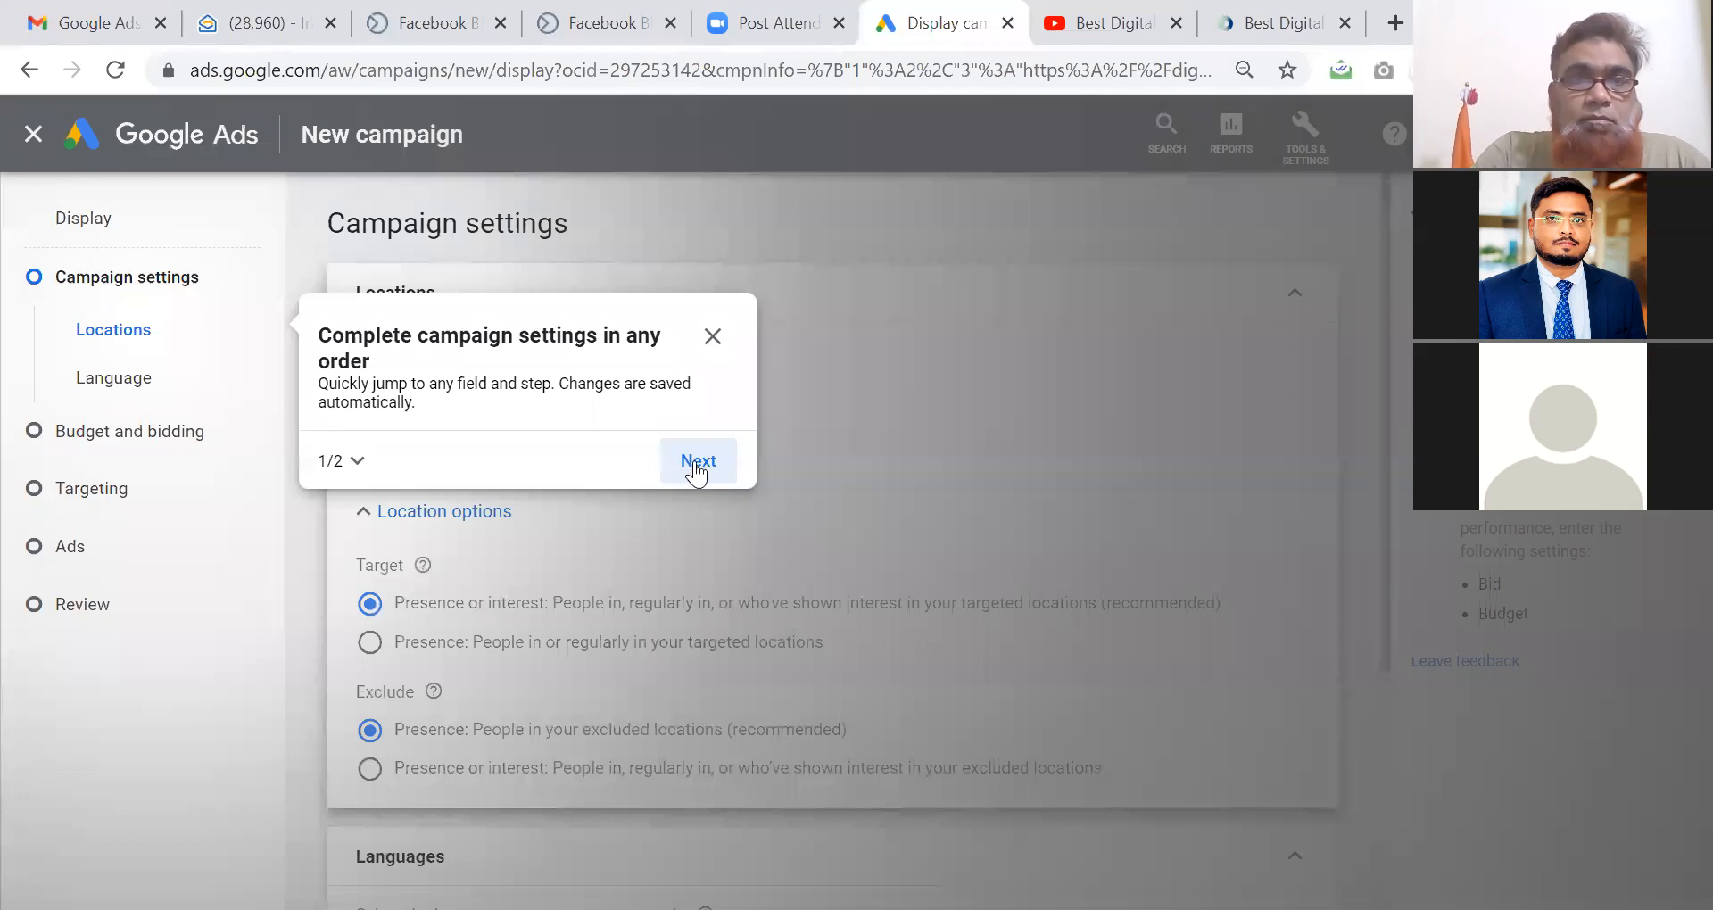
click(713, 336)
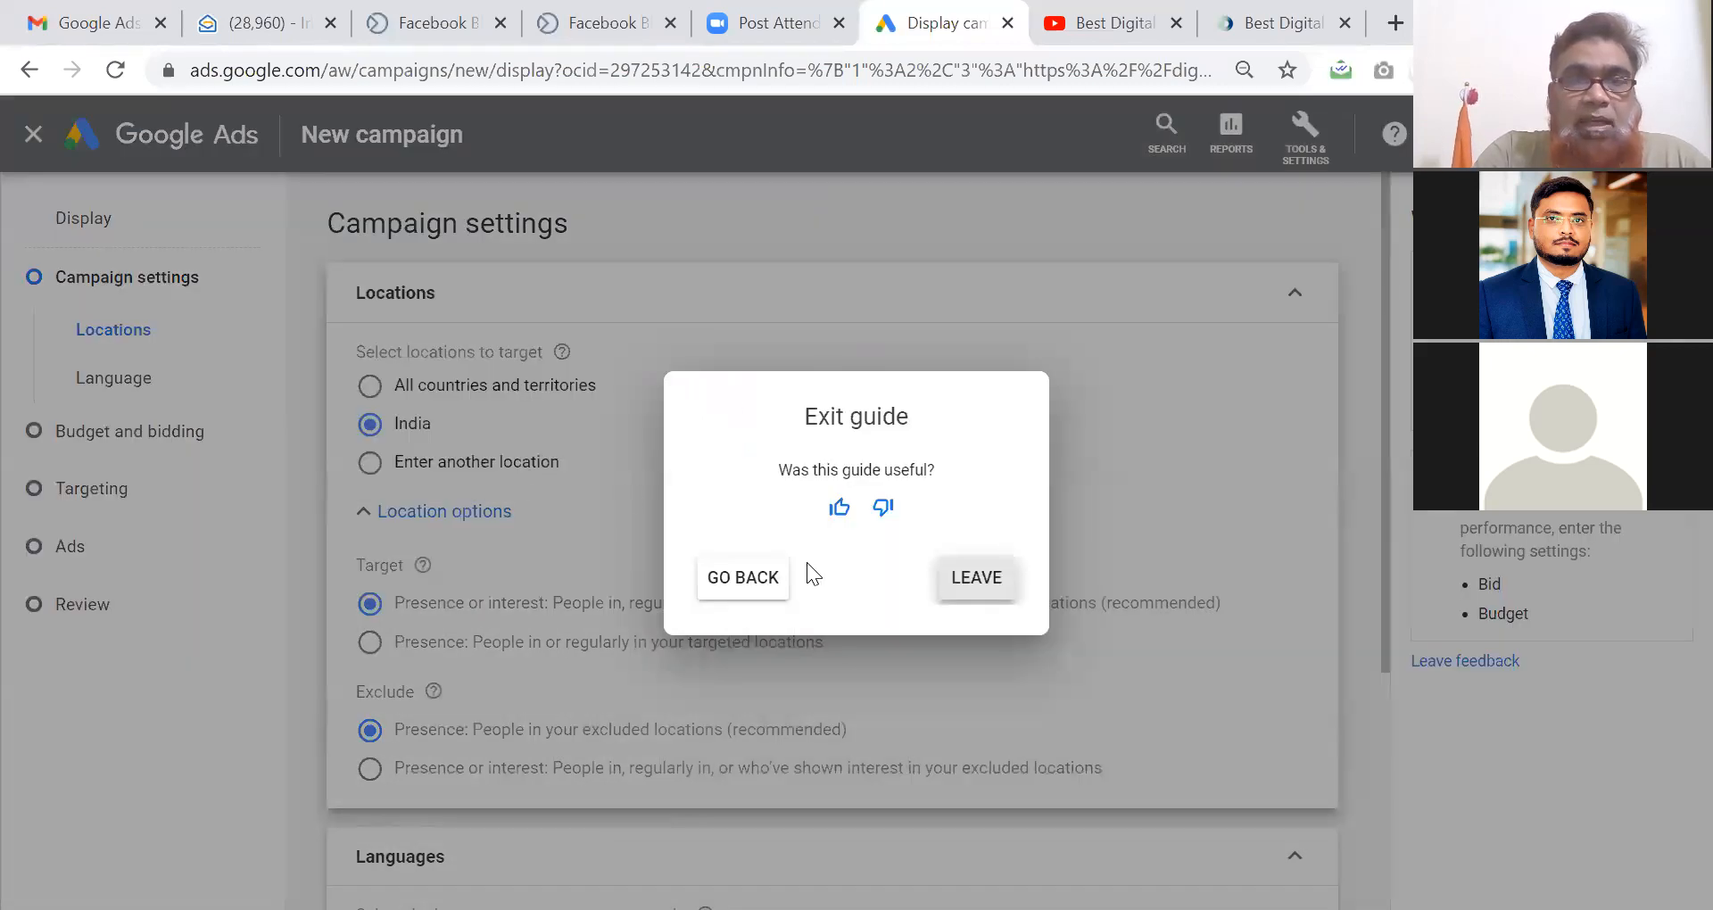
click(976, 578)
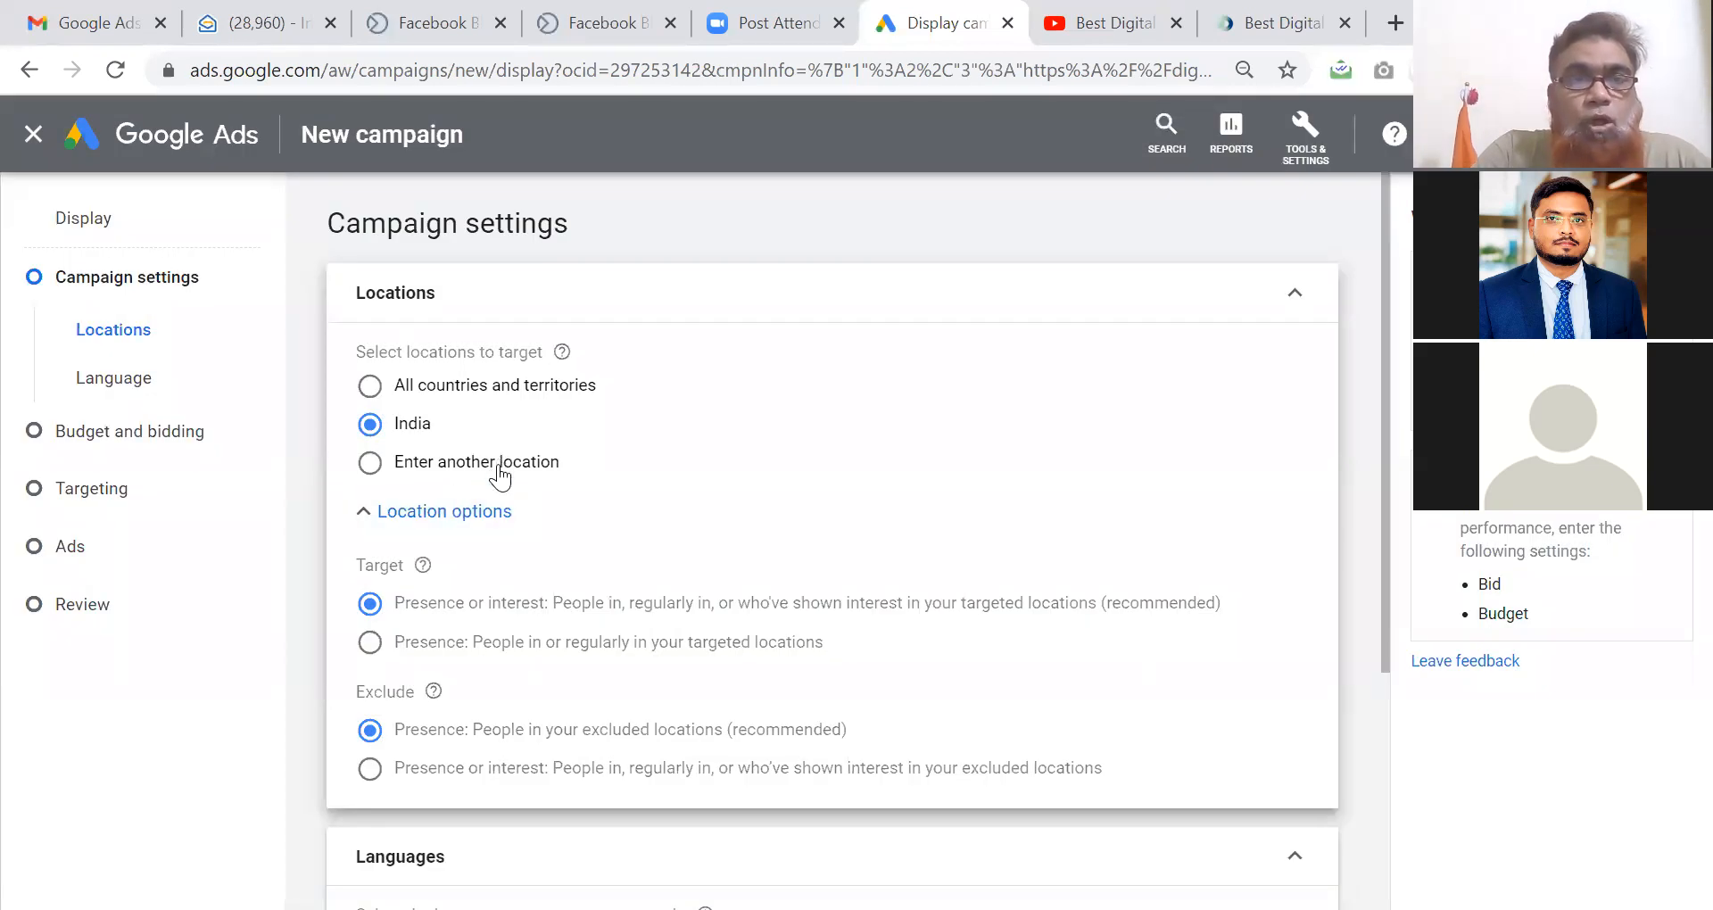
Switch location targeting from India to another location and target the city of Hyderabad, Telangana, India.
click(496, 466)
click(511, 513)
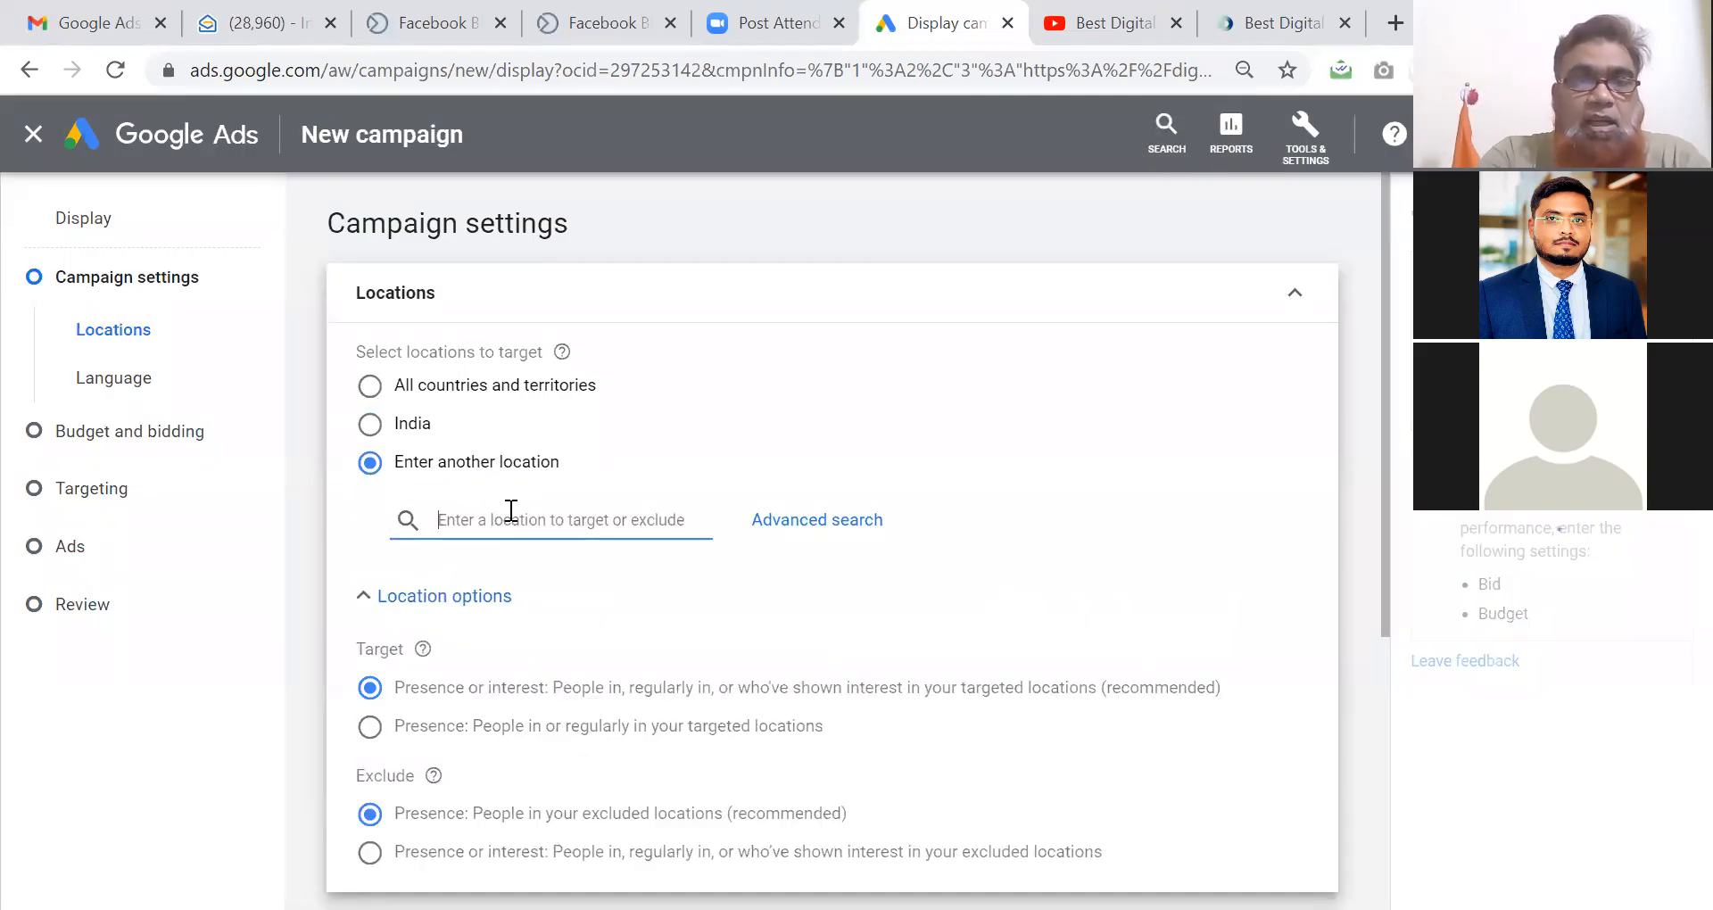
text(Hyder)
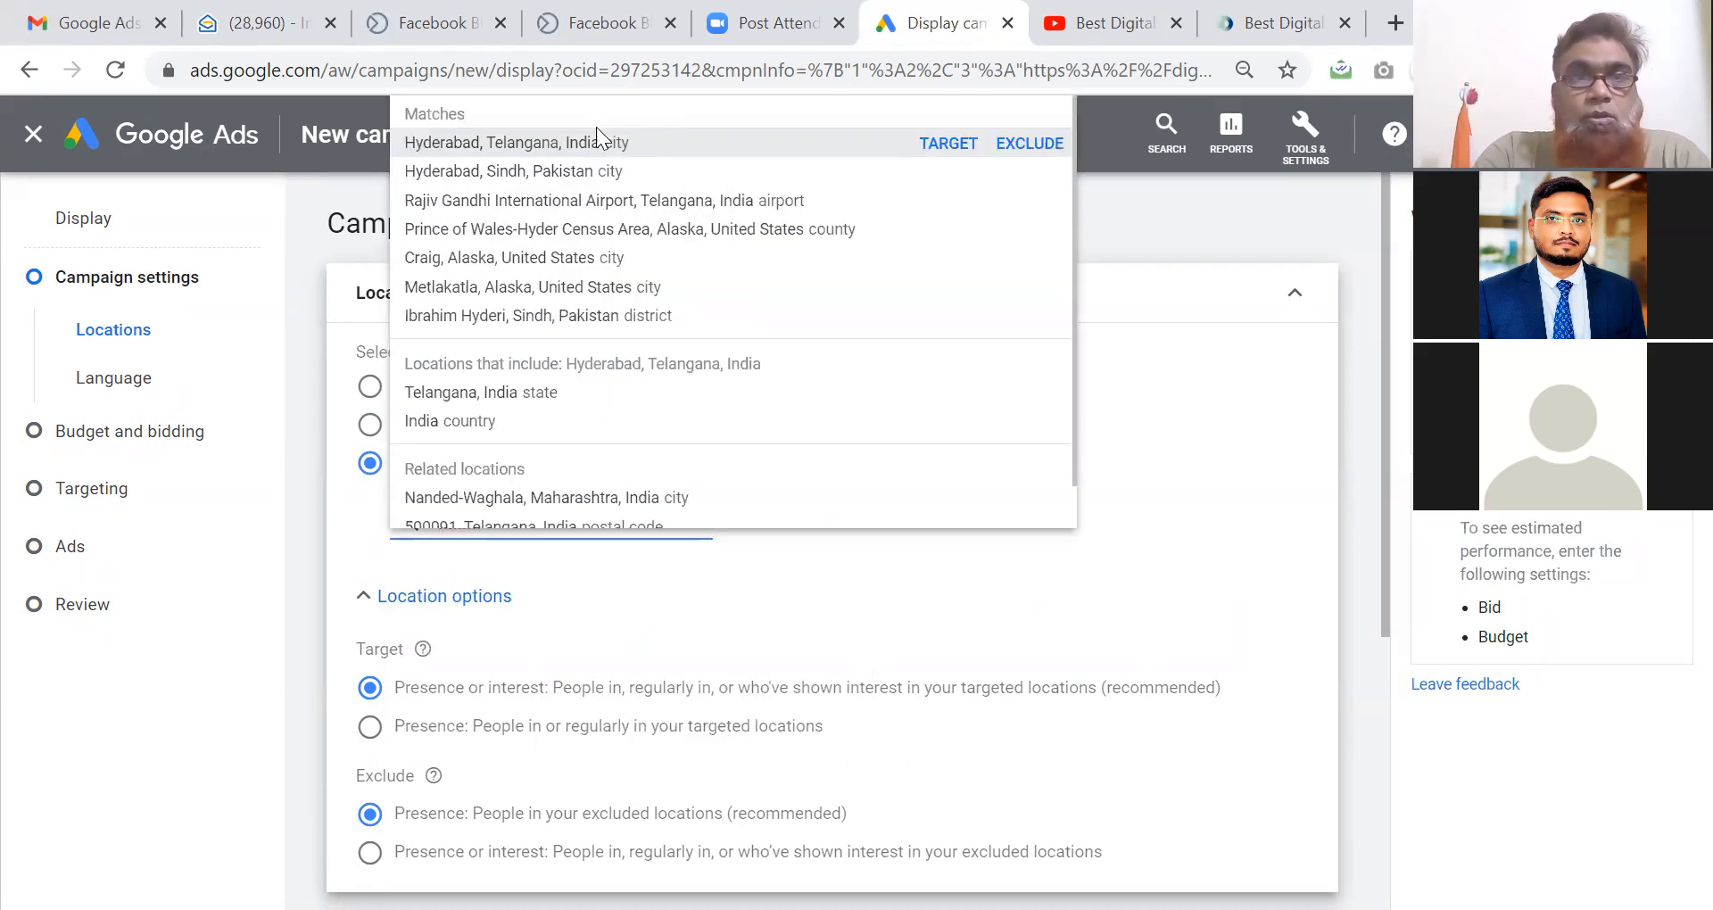
click(597, 136)
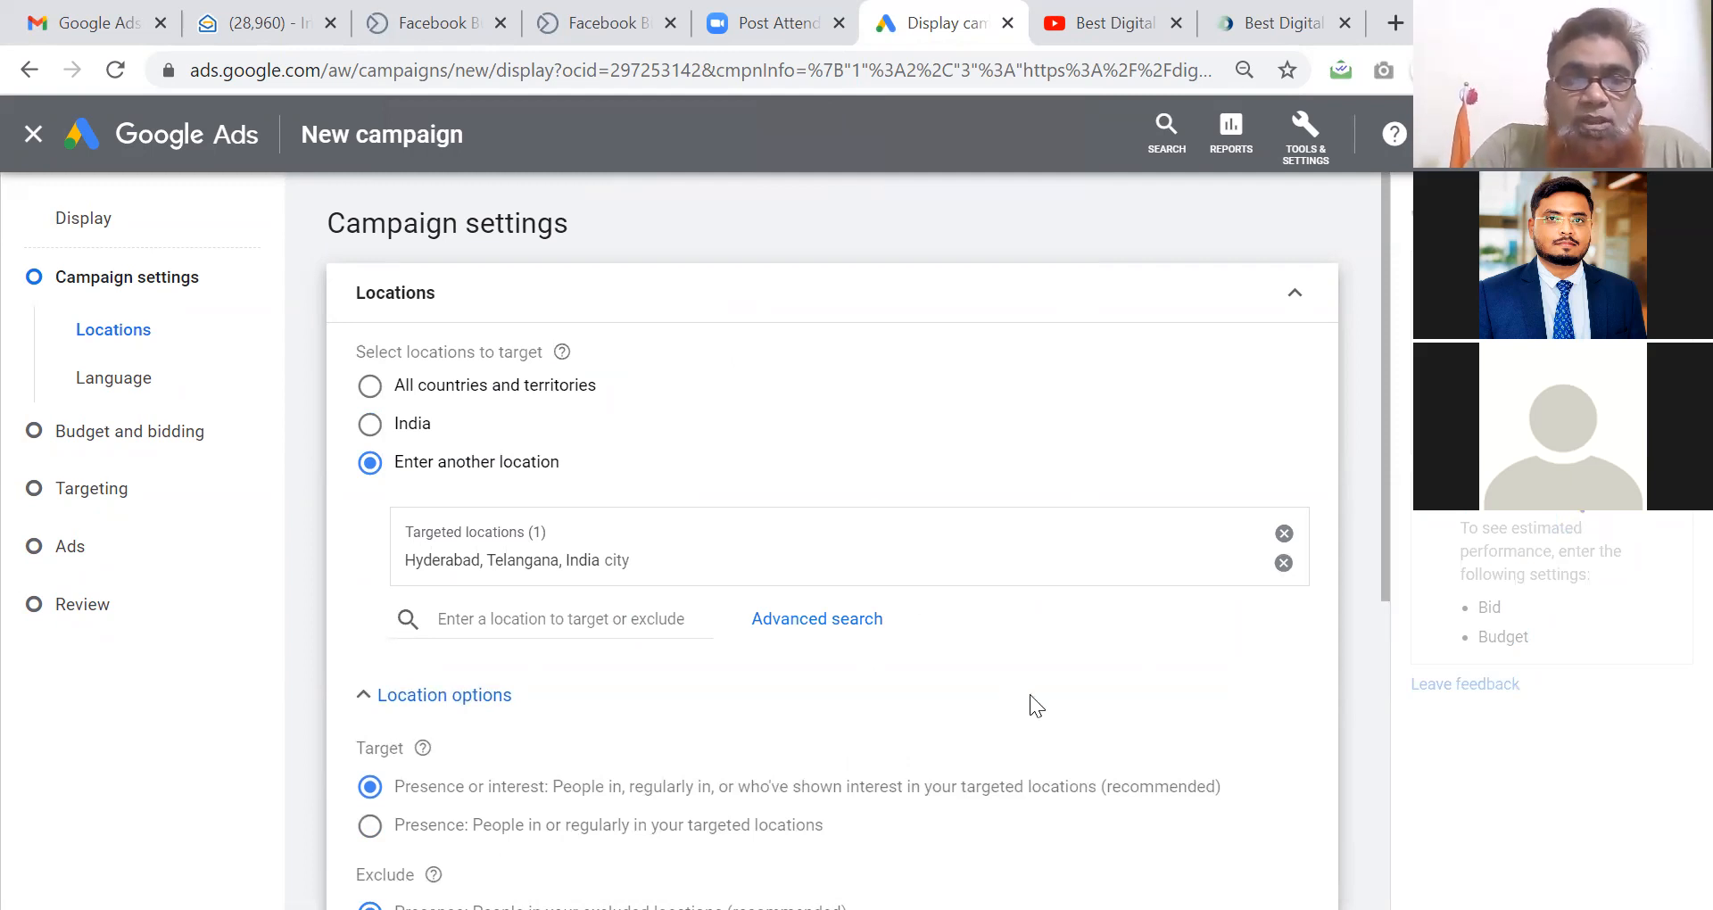
scroll(1007, 739, down, 2)
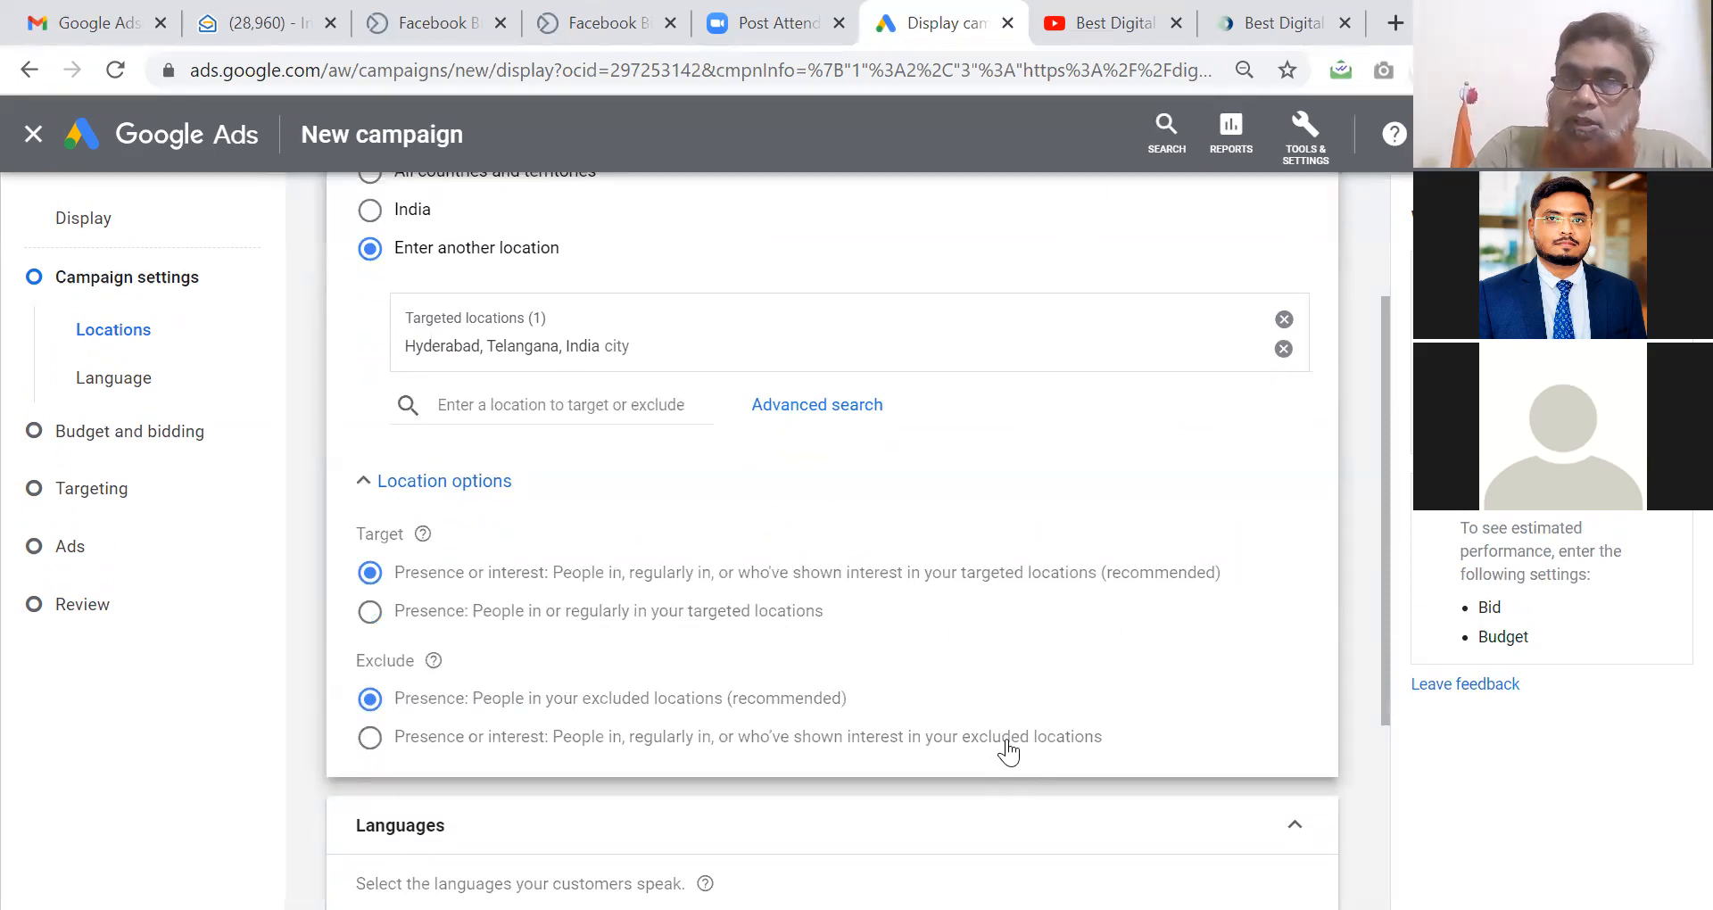
Keep English as the campaign language, continue to budget and bidding, and set the average daily budget to ₹250.
scroll(1009, 752, down, 1)
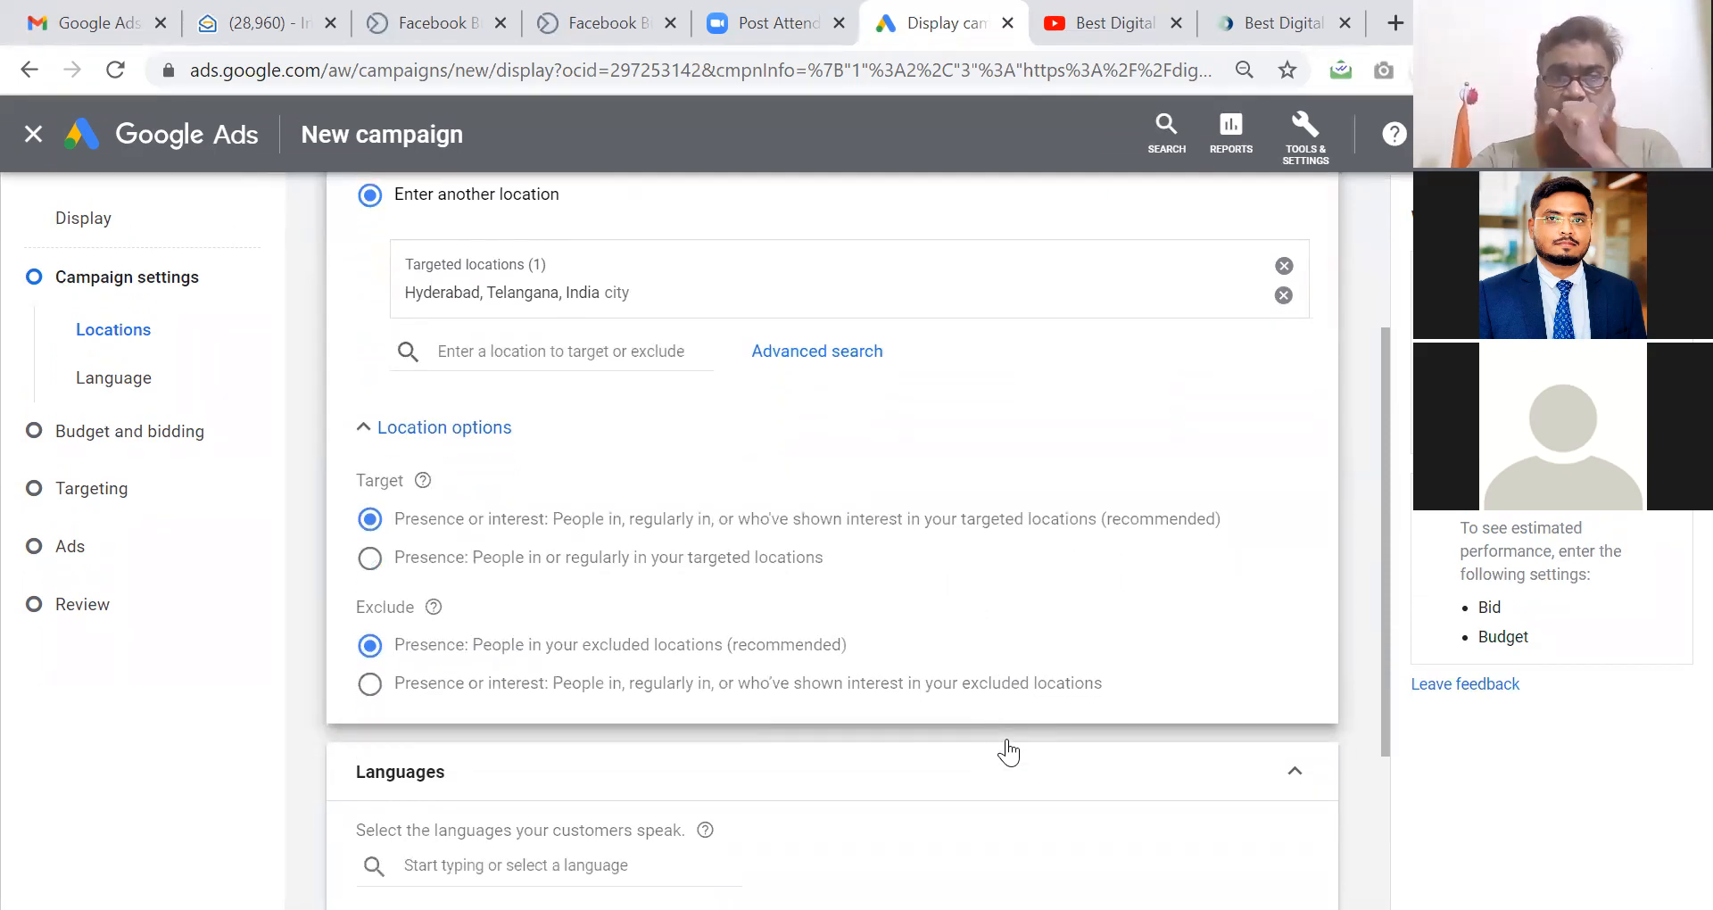
scroll(1009, 753, down, 3)
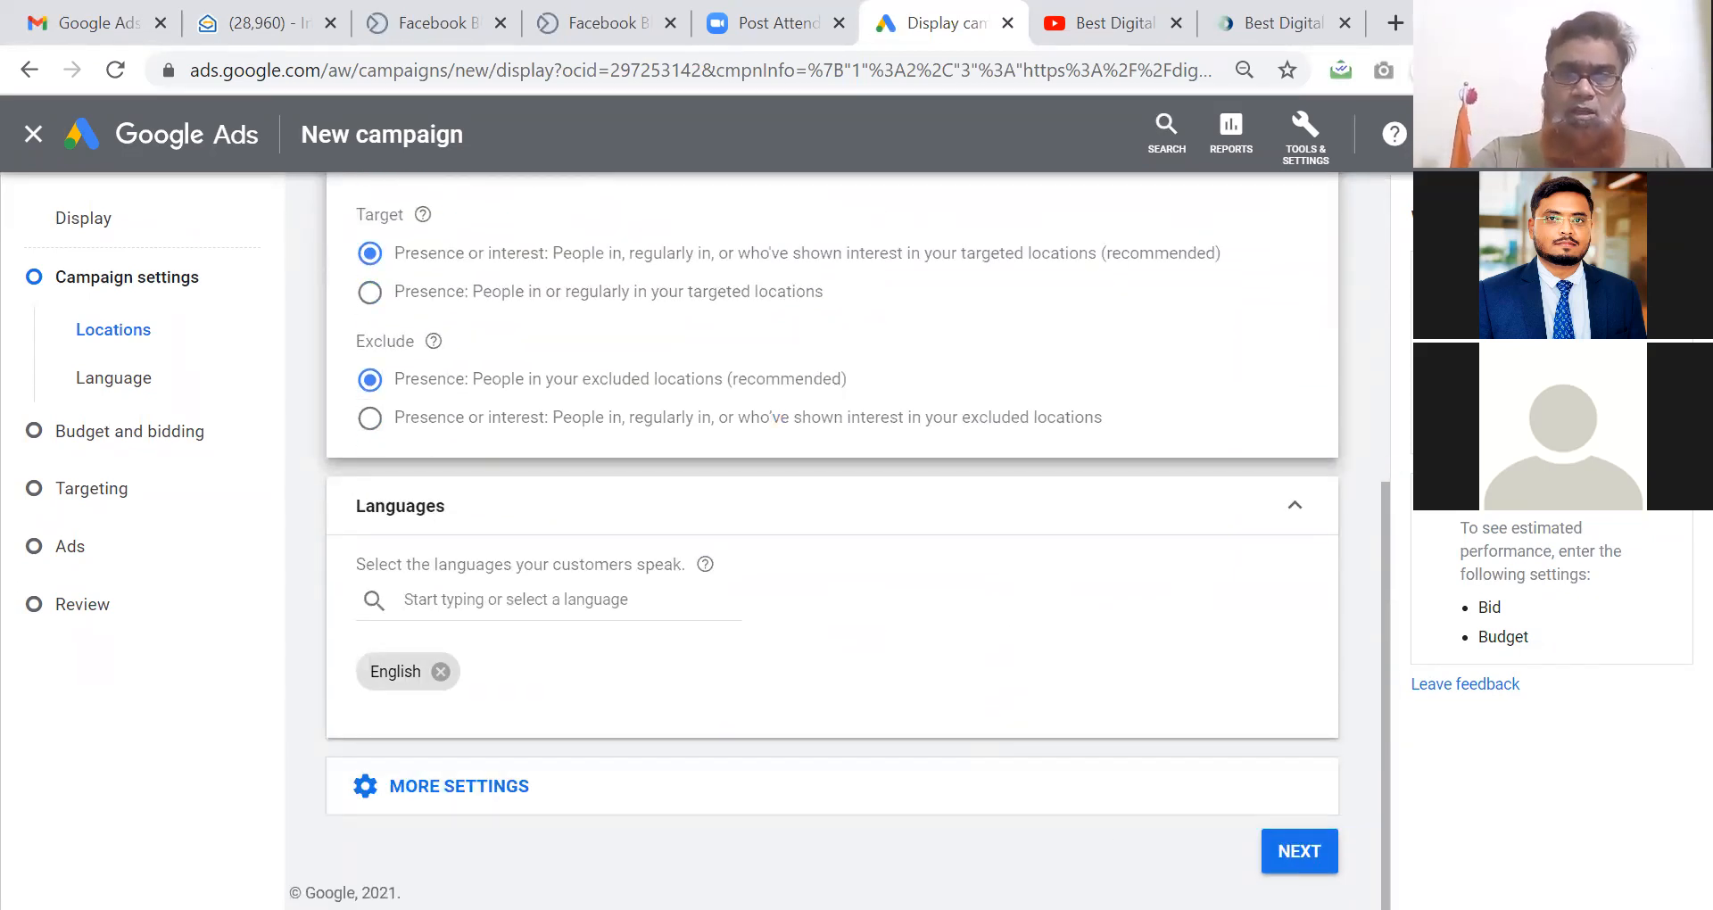
click(1299, 851)
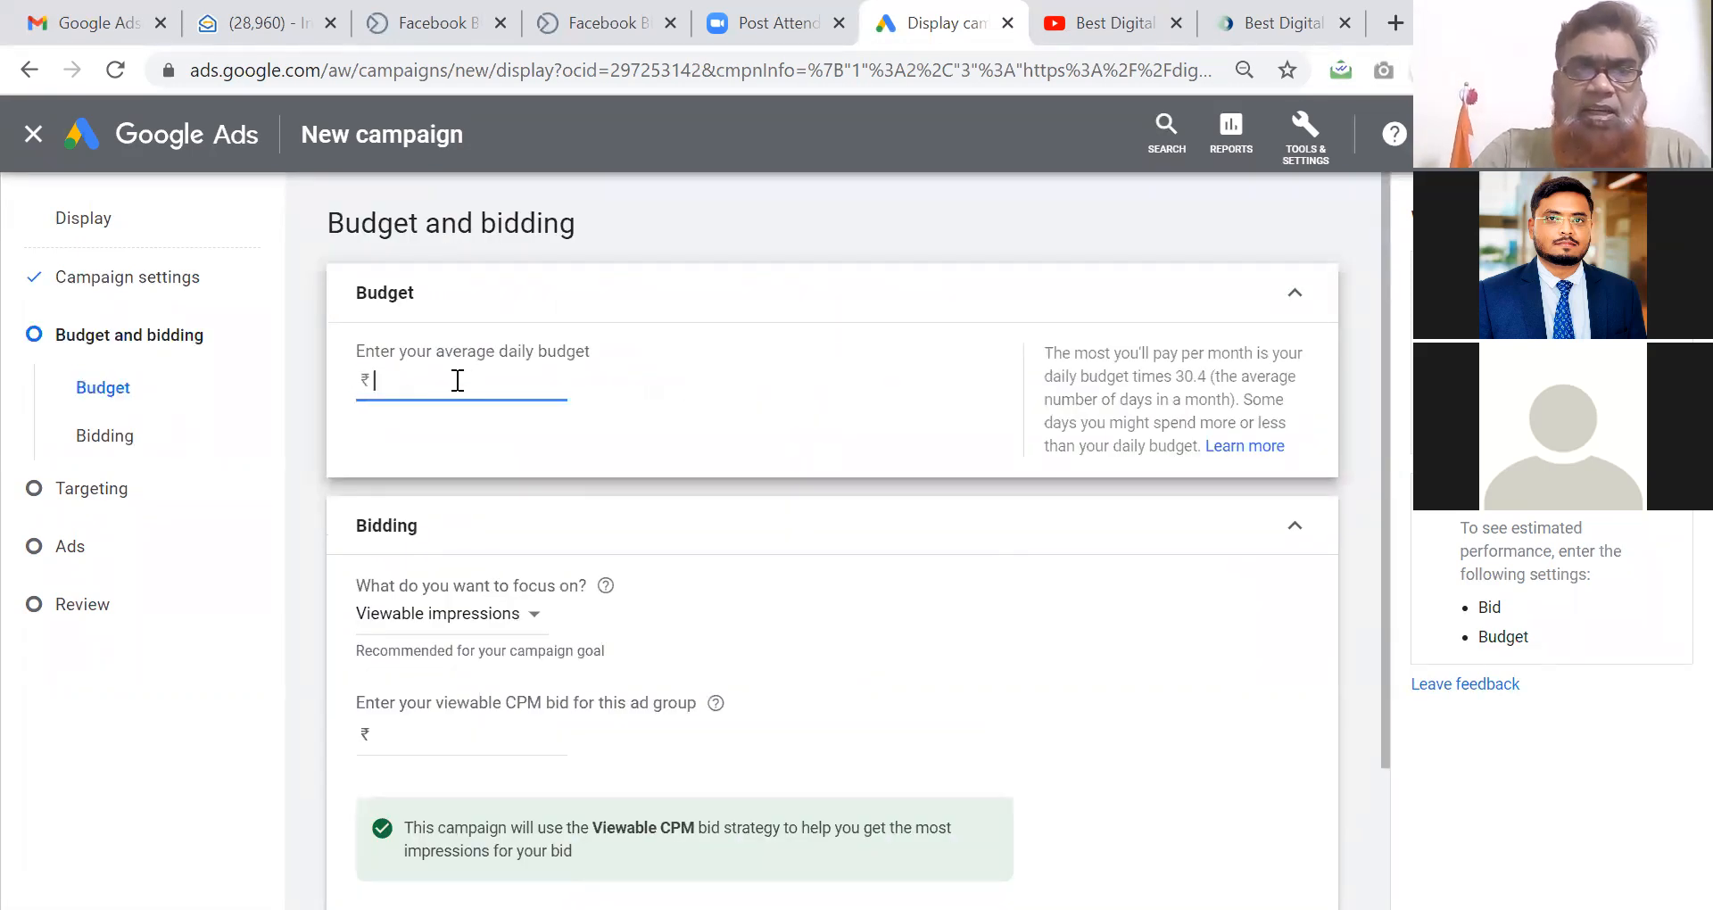
text(250)
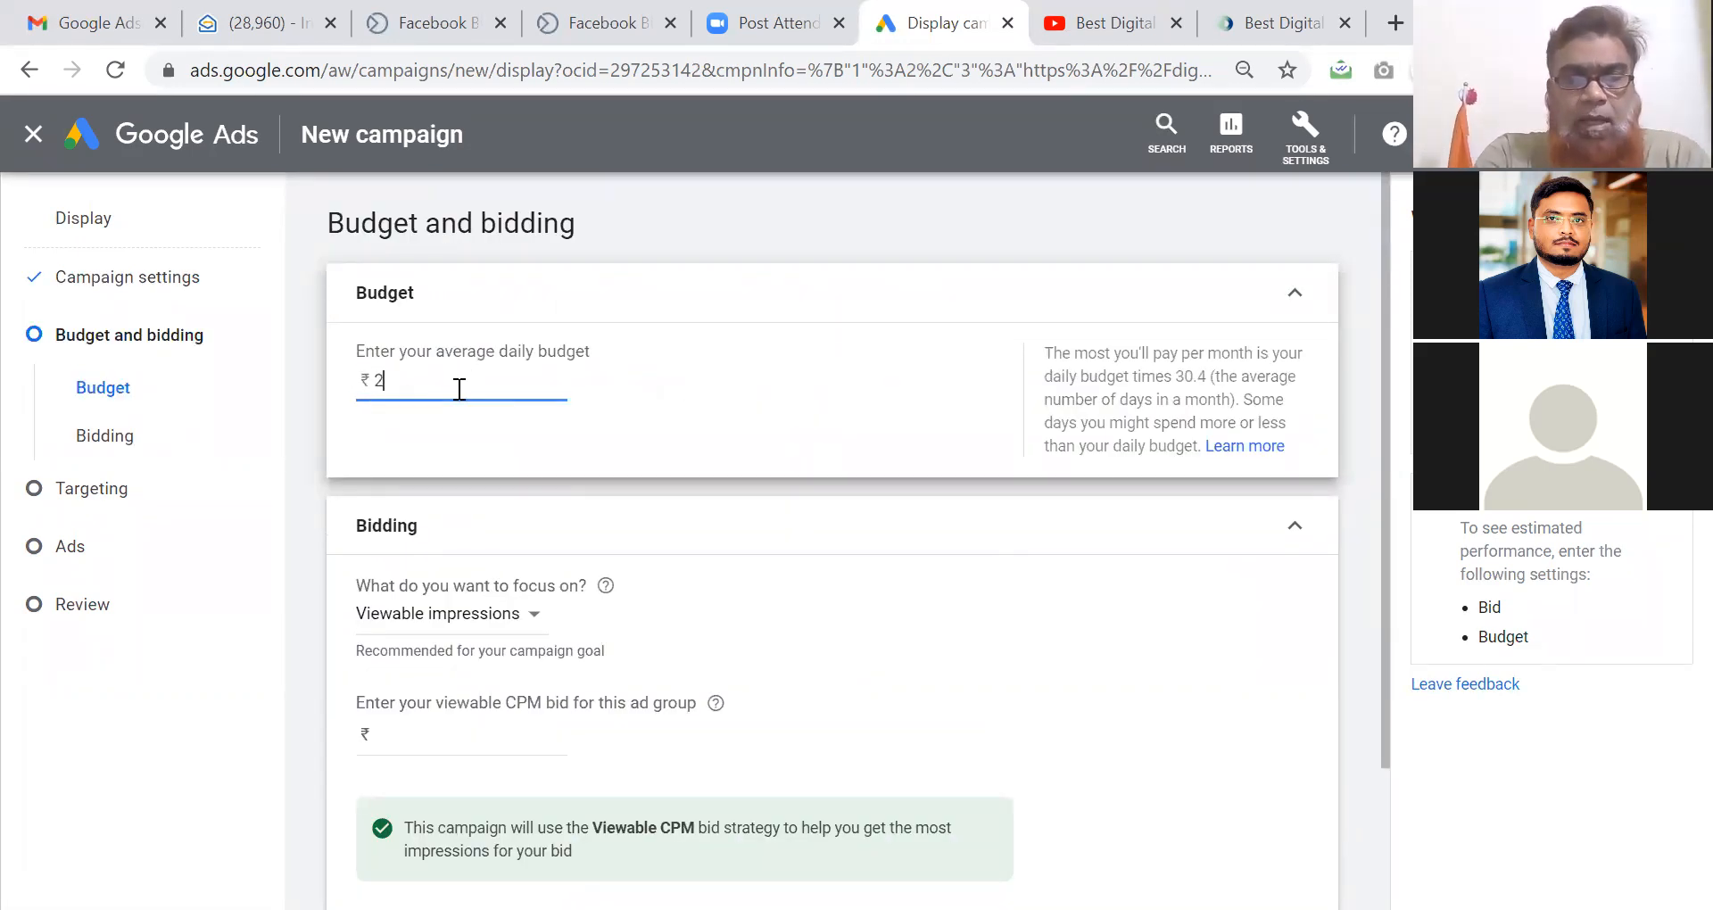
click(673, 443)
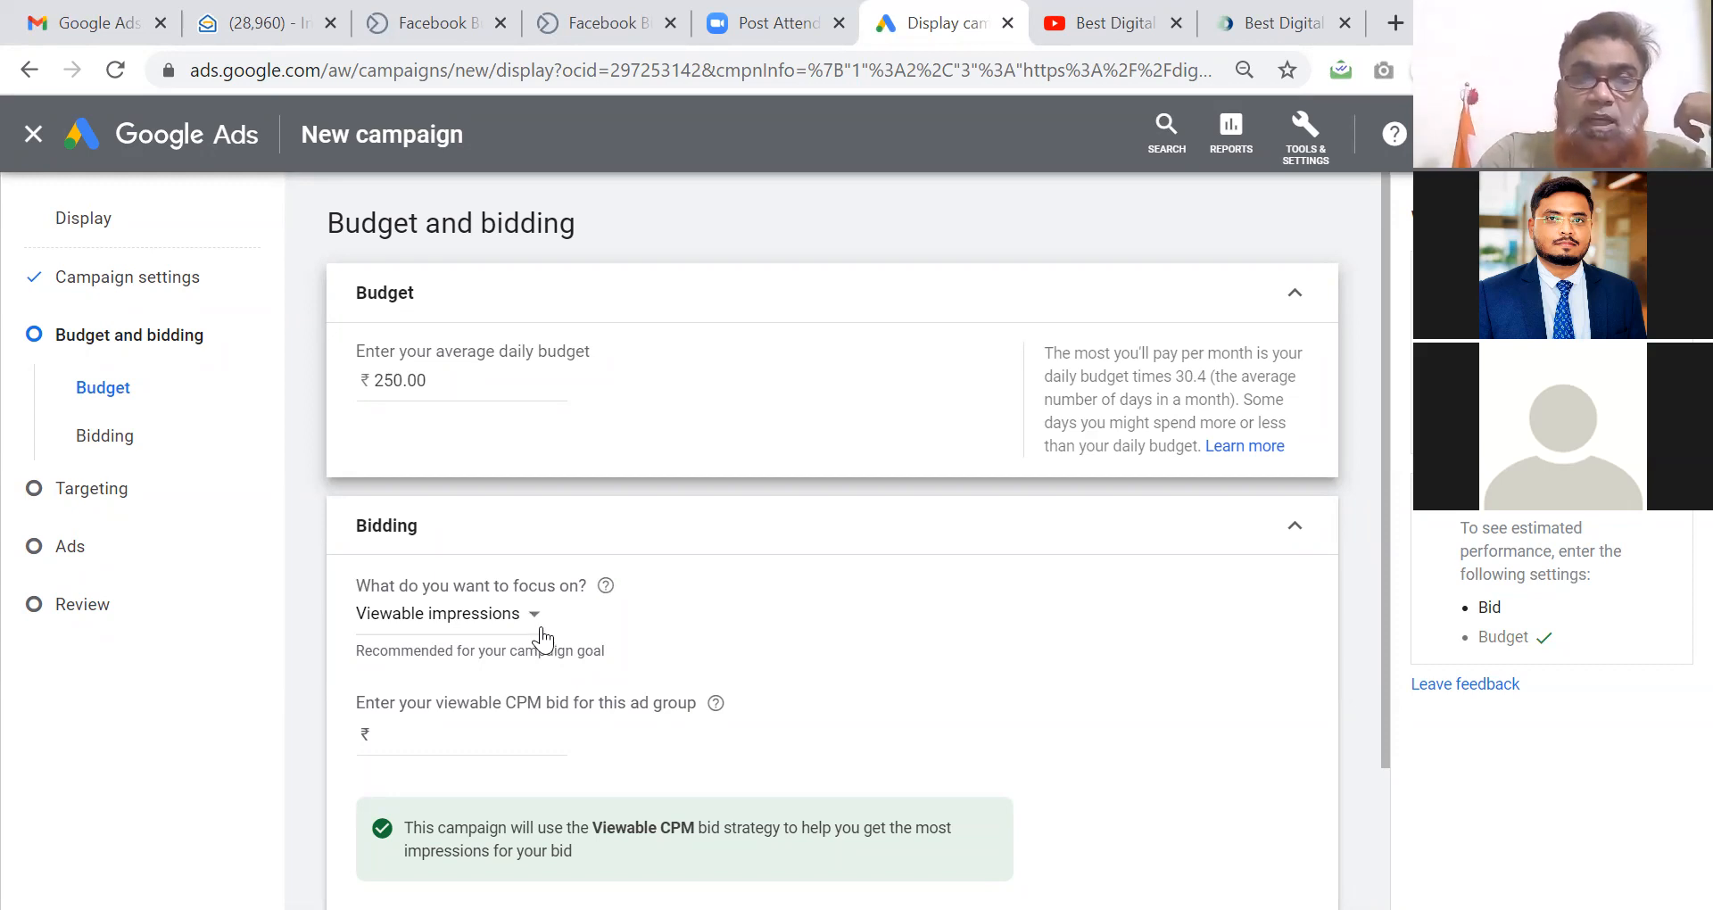
Set the ad group's viewable CPM bid to ₹50 with the focus on viewable impressions and continue to targeting.
click(458, 737)
text(1)
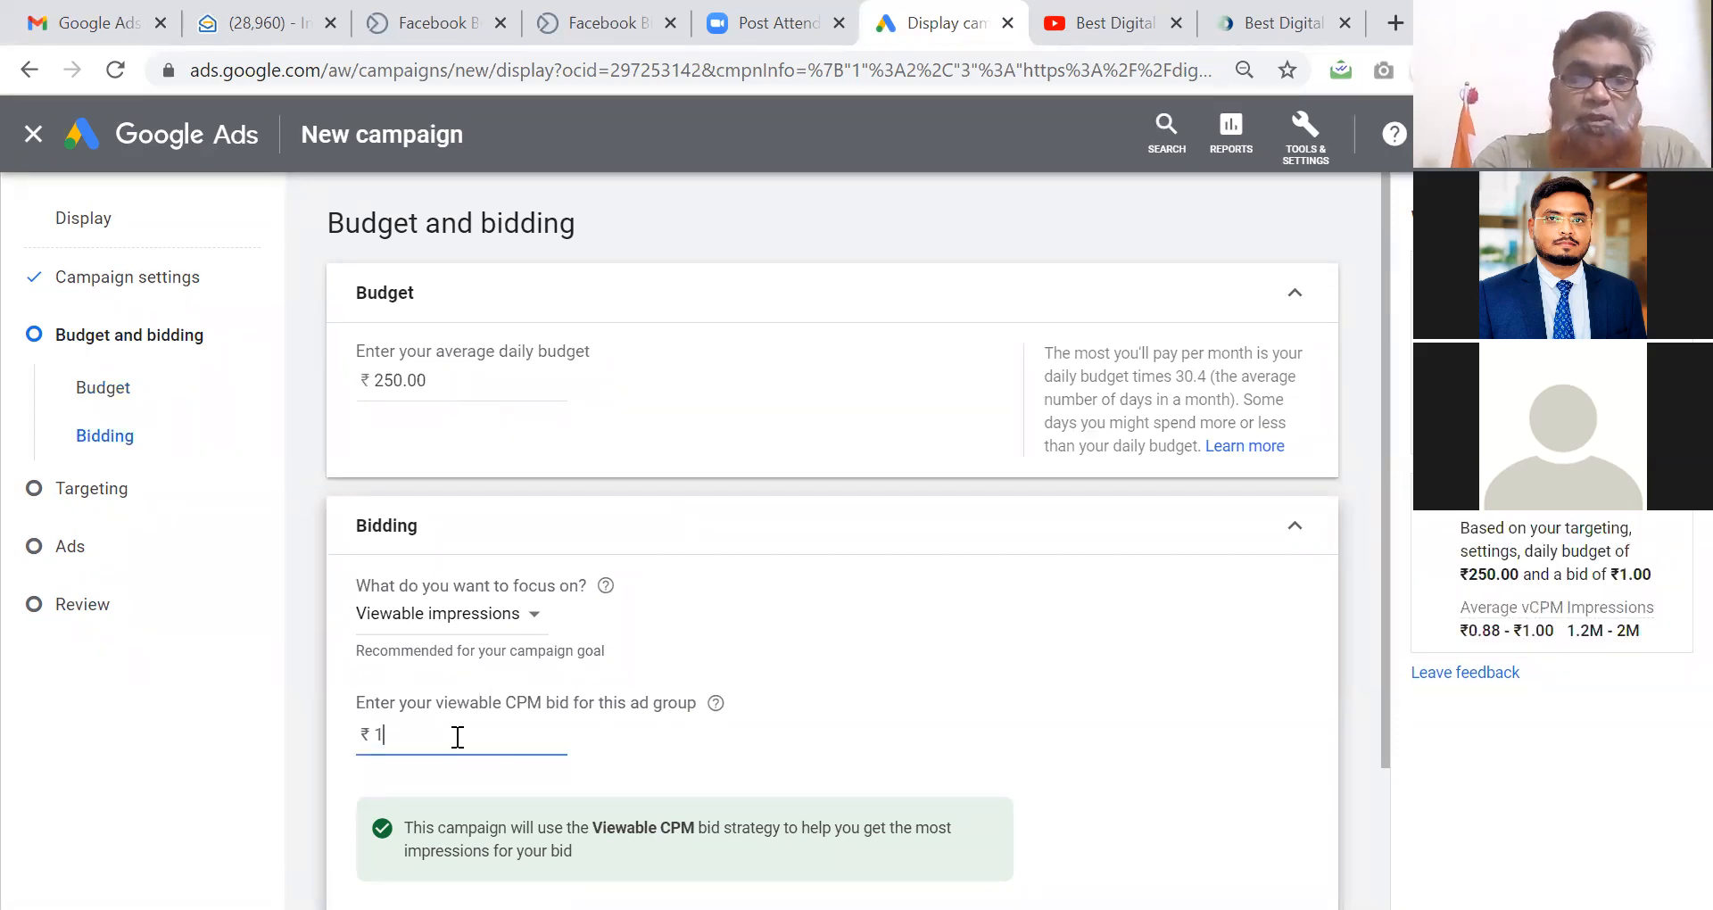
key(BackSpace)
text(50)
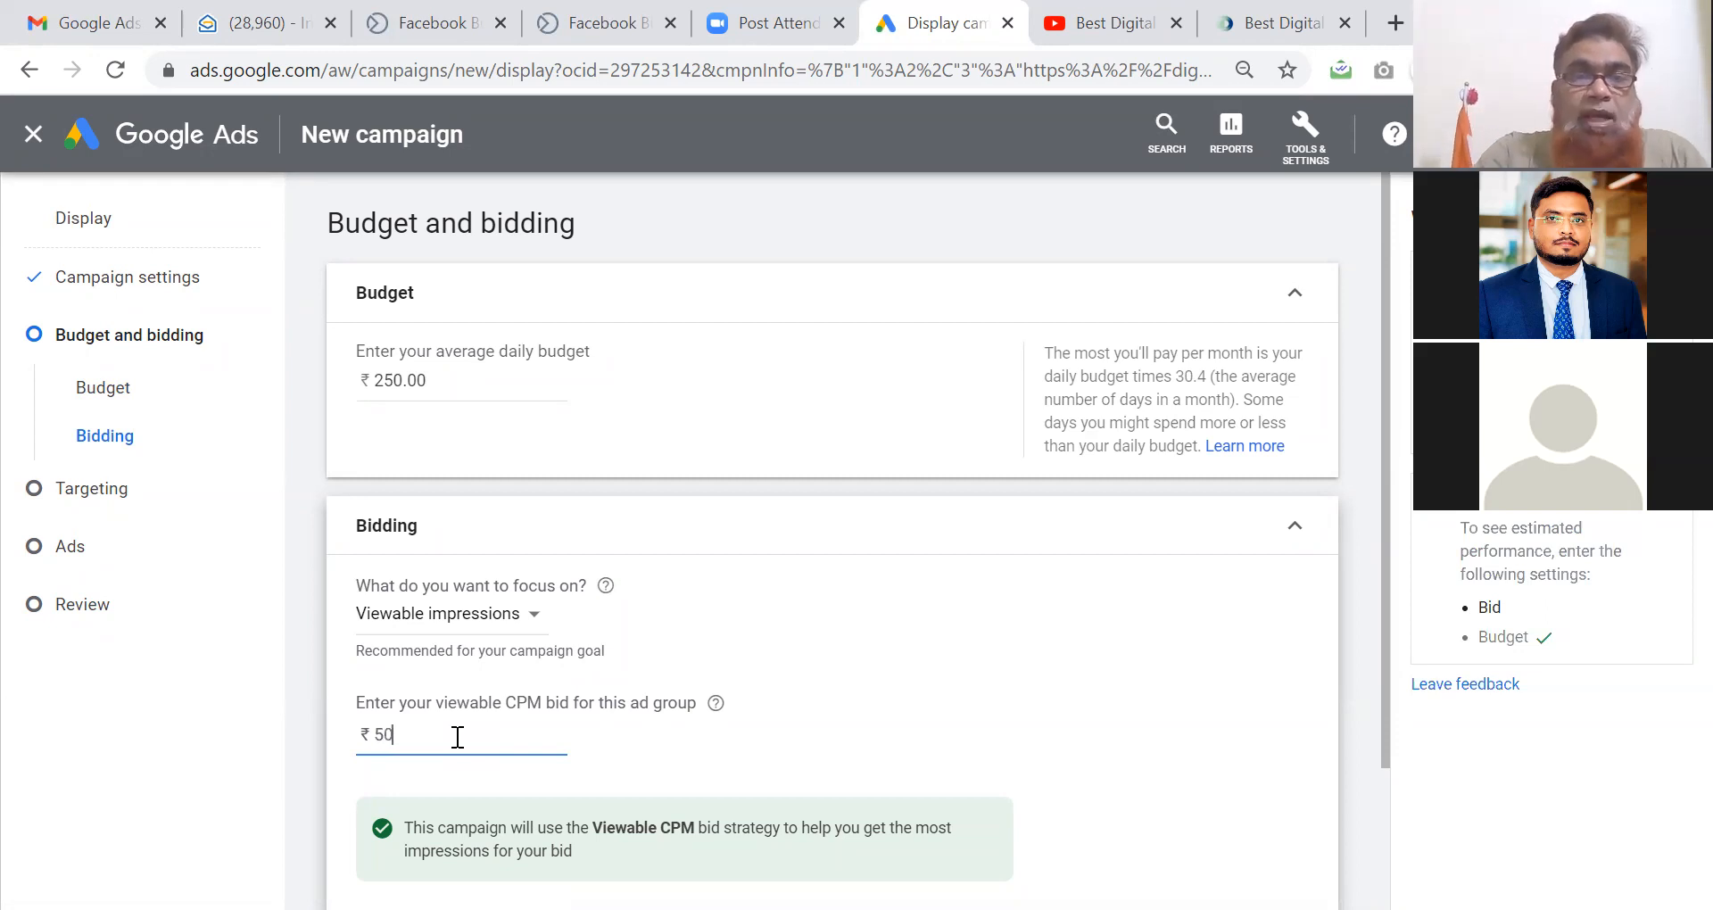
click(1102, 764)
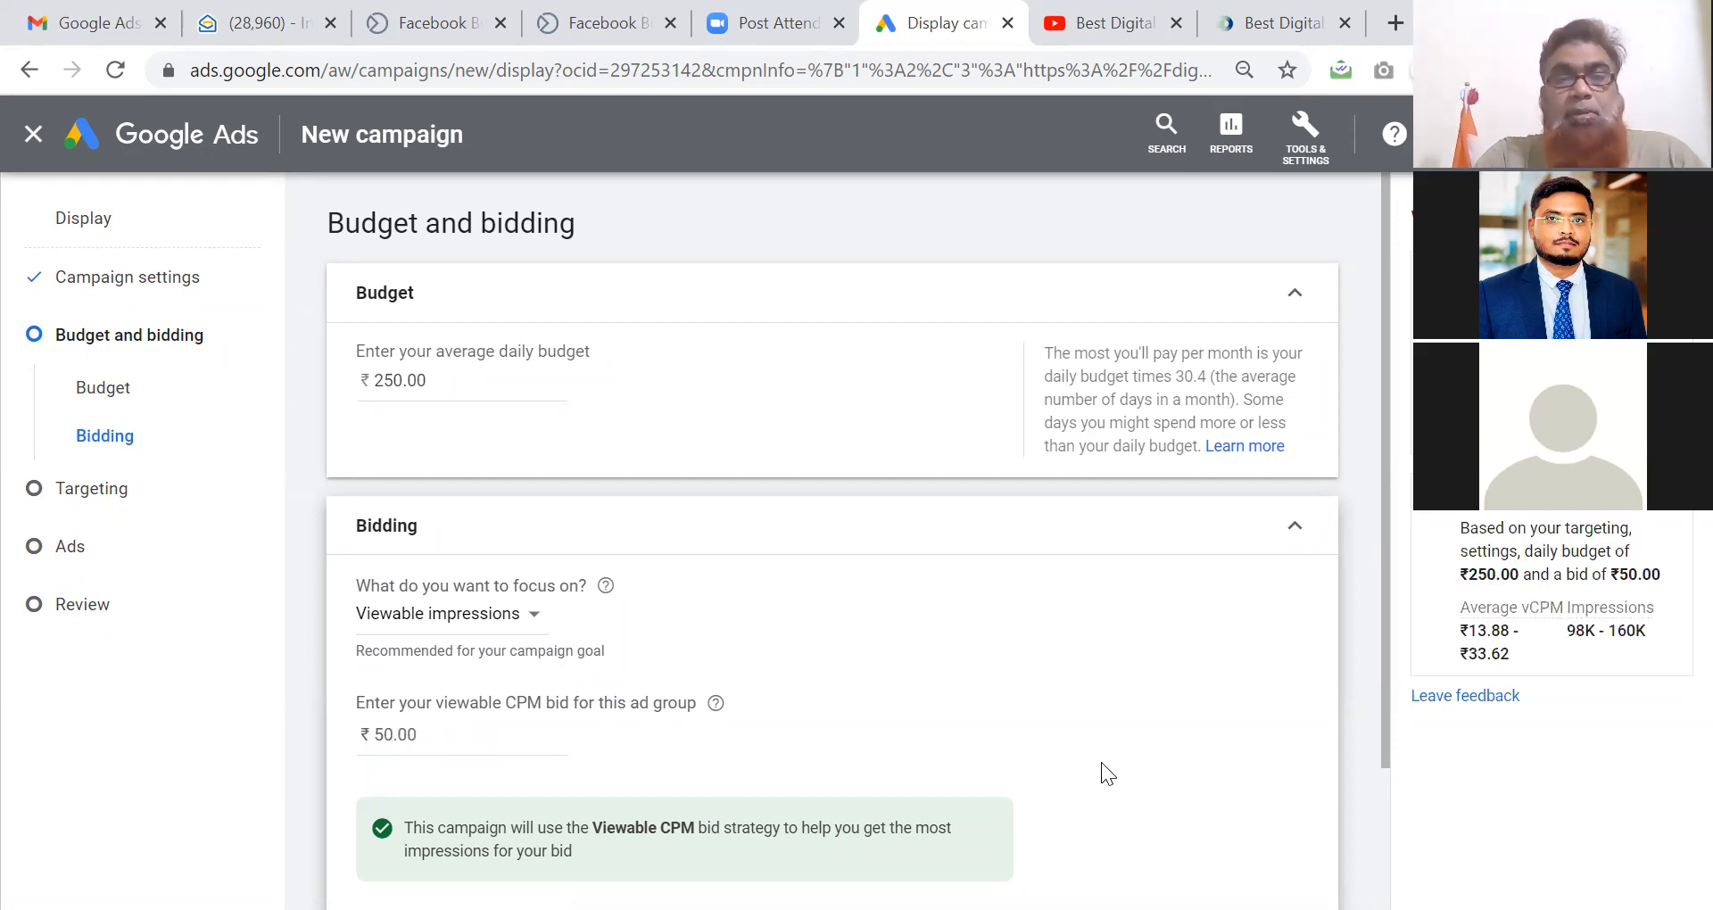
scroll(1102, 762, down, 2)
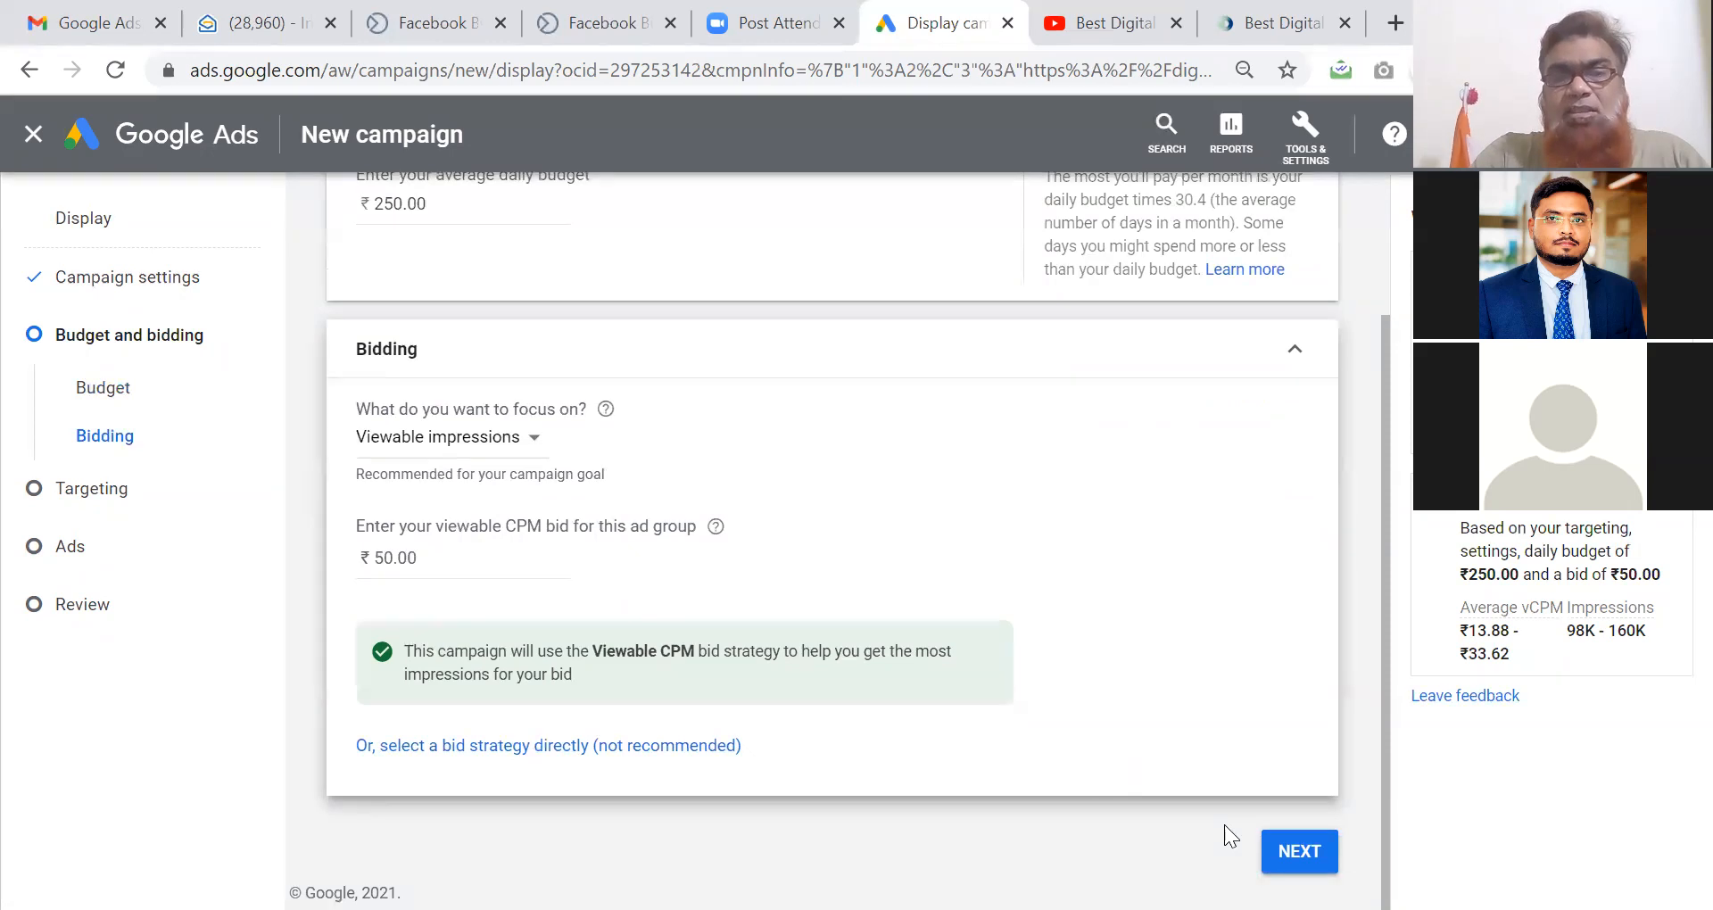
click(1303, 854)
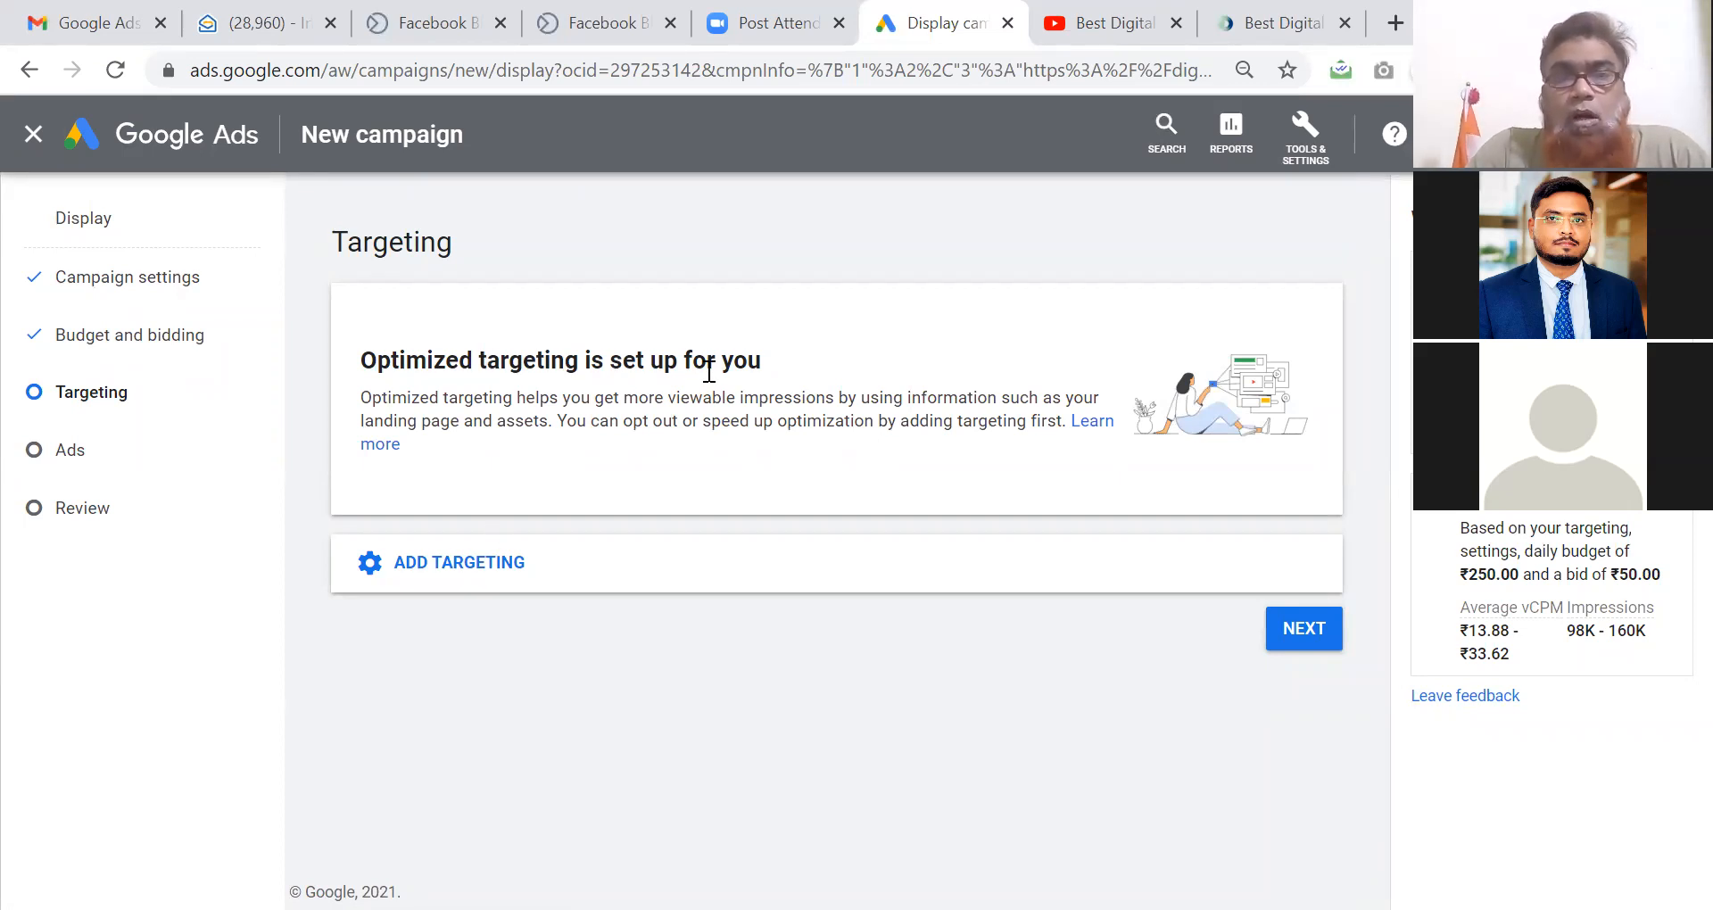
Accept optimized targeting without adding any targeting and start a new ad using uploaded display ads.
click(1292, 634)
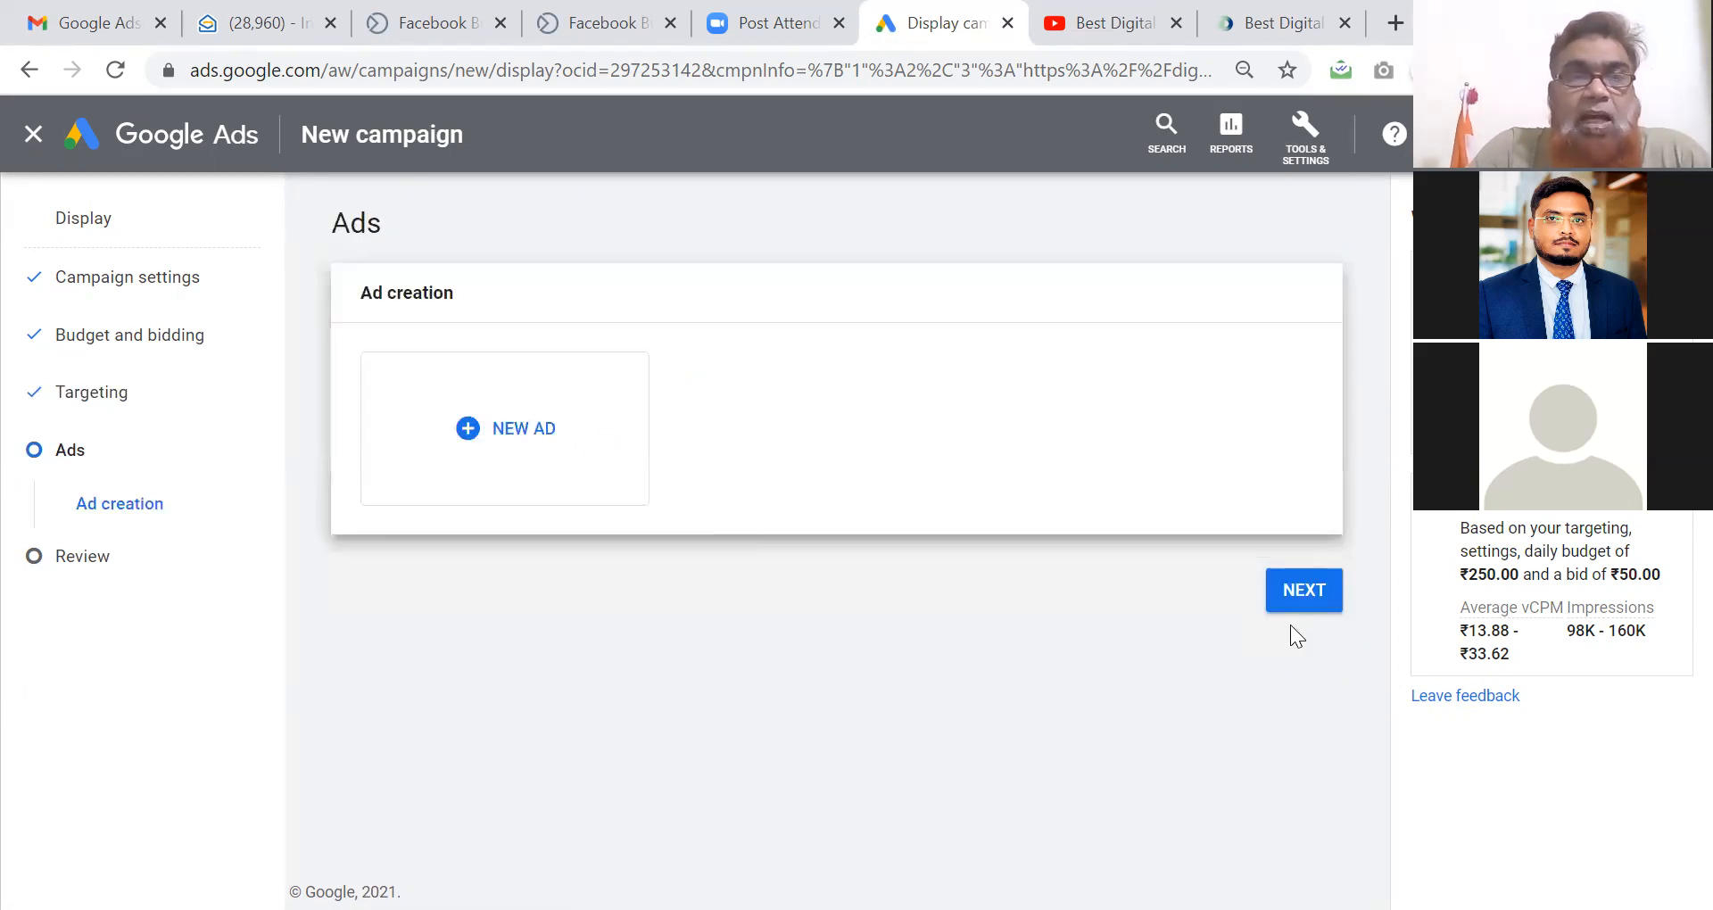
click(530, 437)
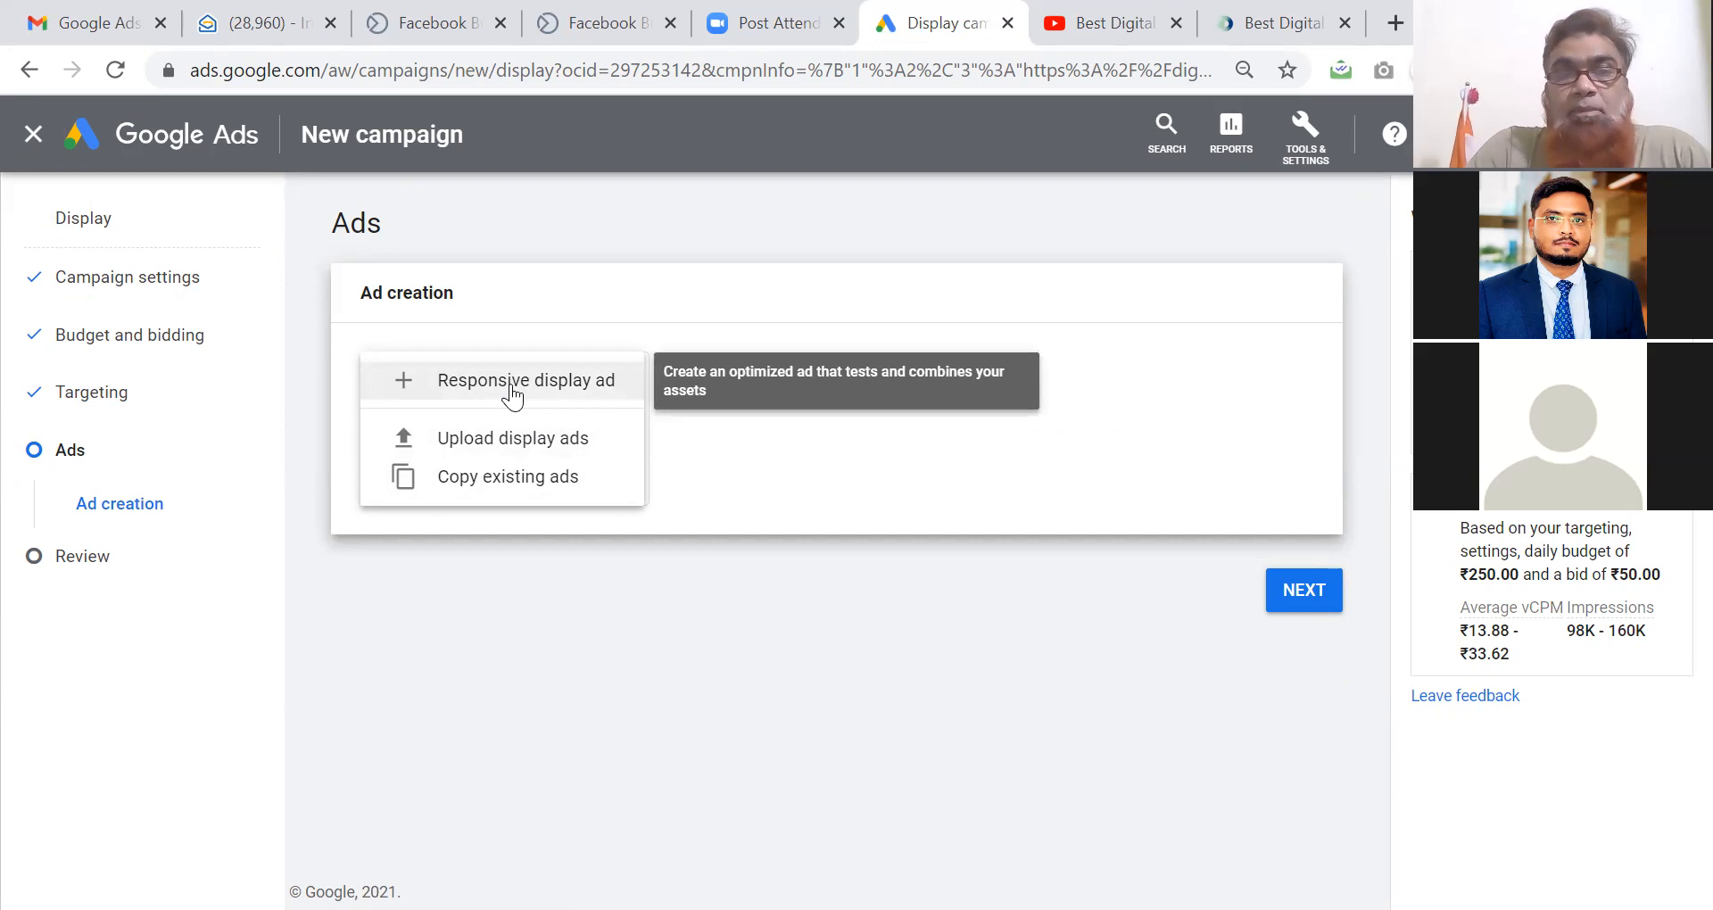
click(509, 450)
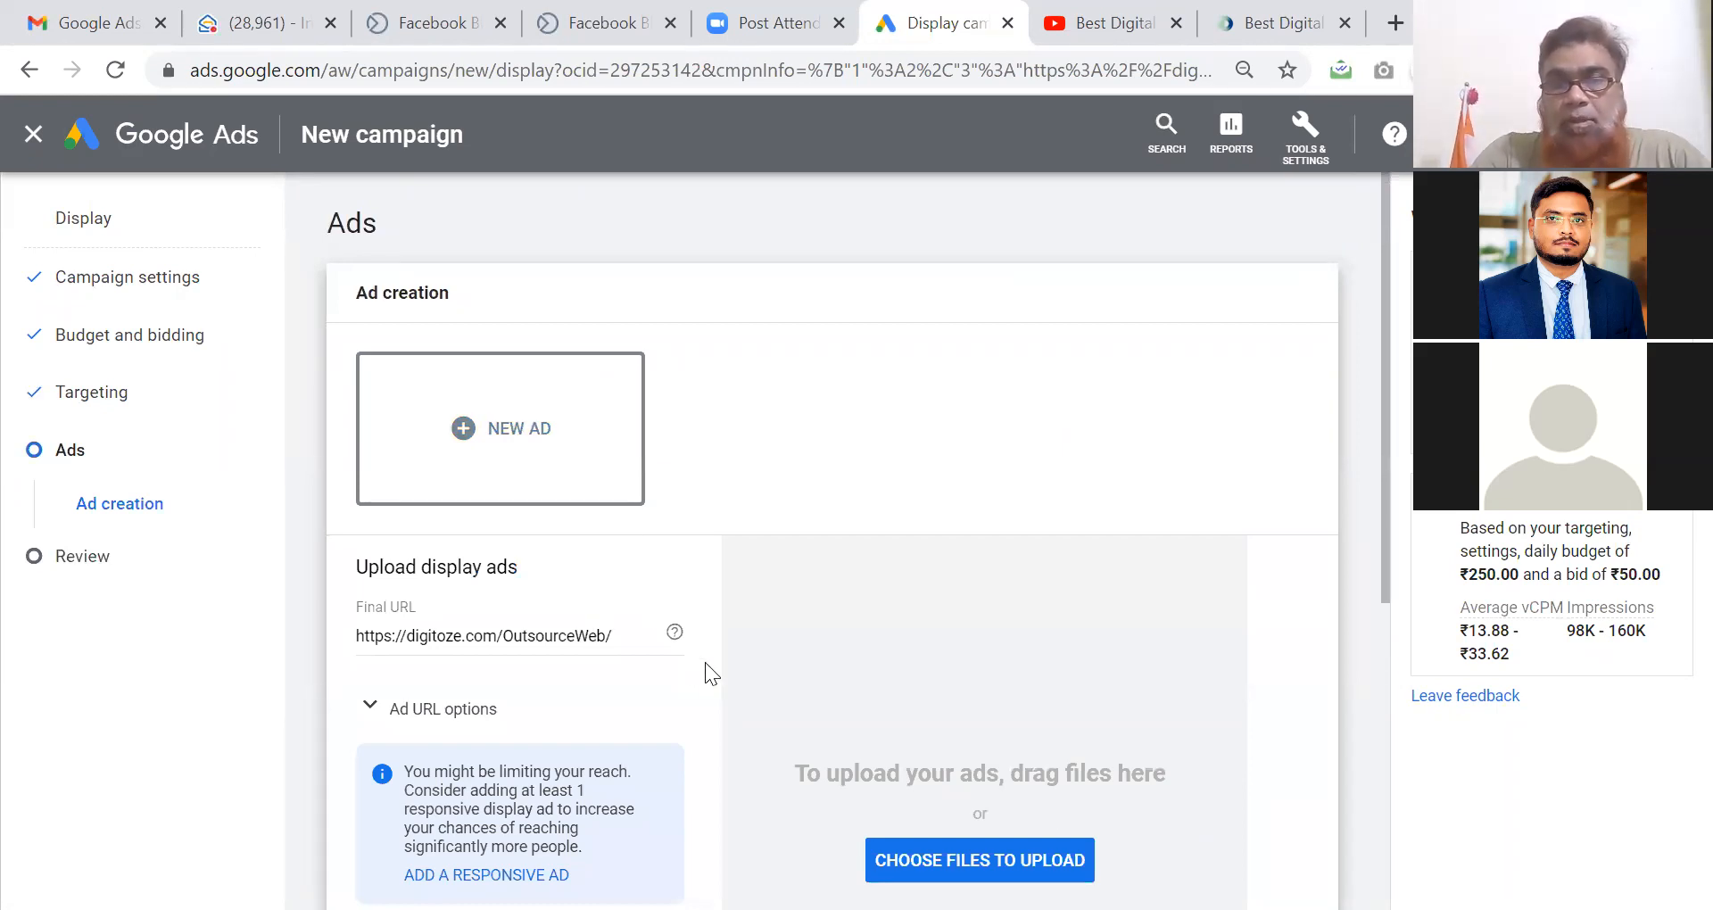
Expand the ad URL options and examine the upload form's tracking fields, supported file types and formats.
scroll(712, 668, down, 3)
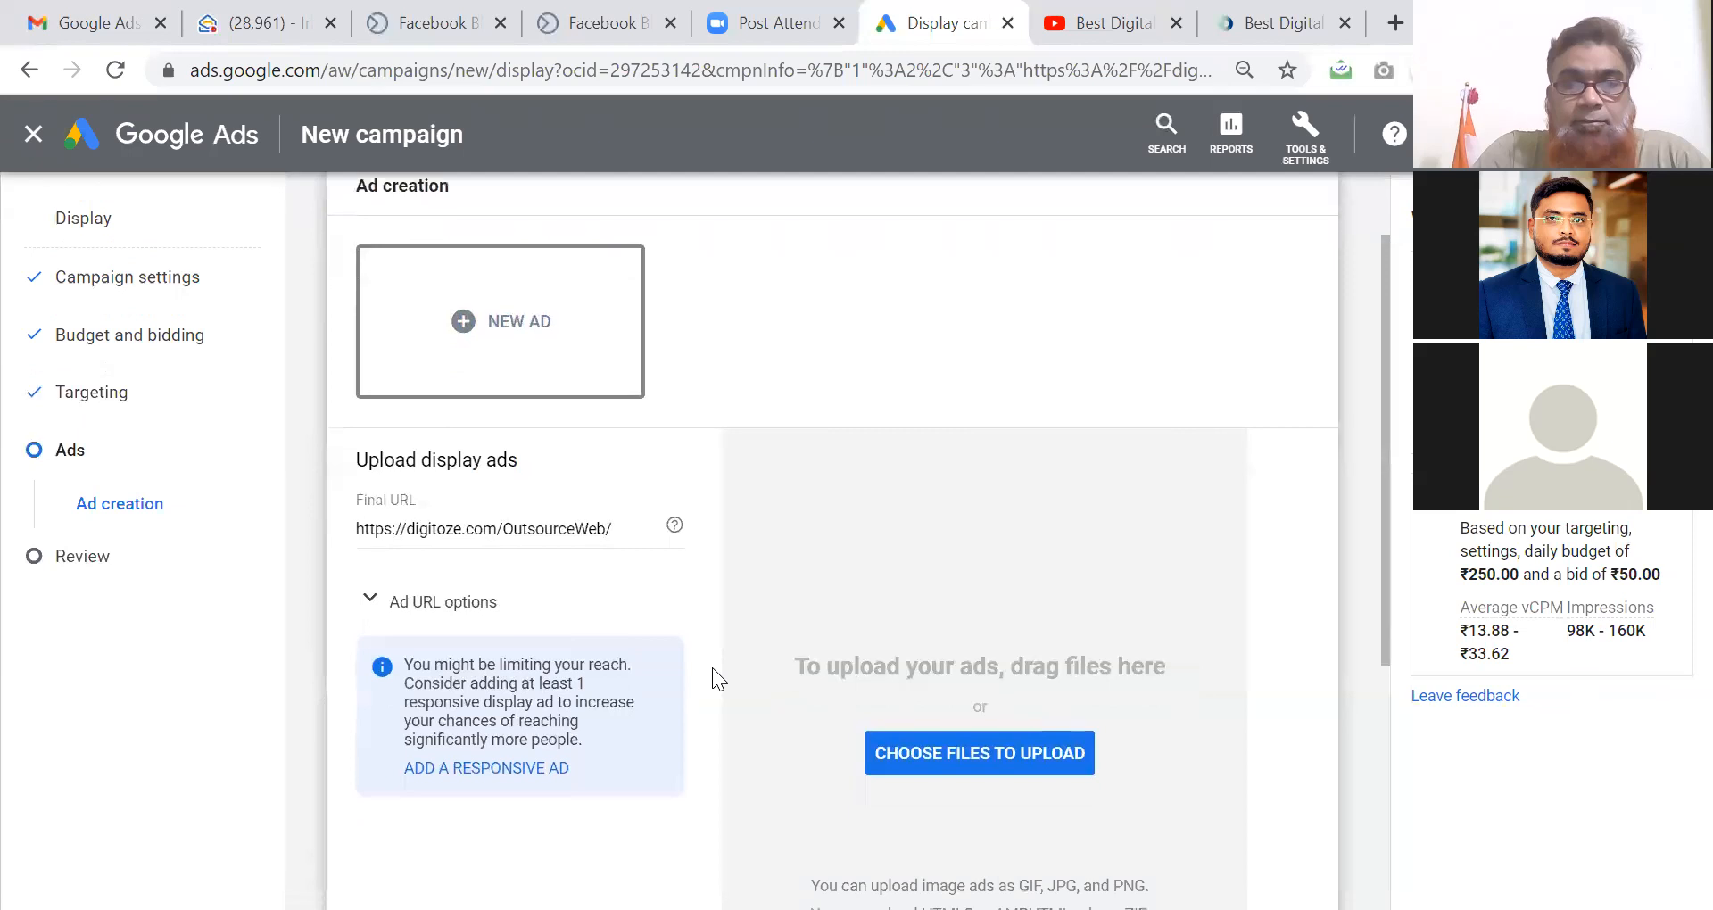
scroll(712, 668, up, 3)
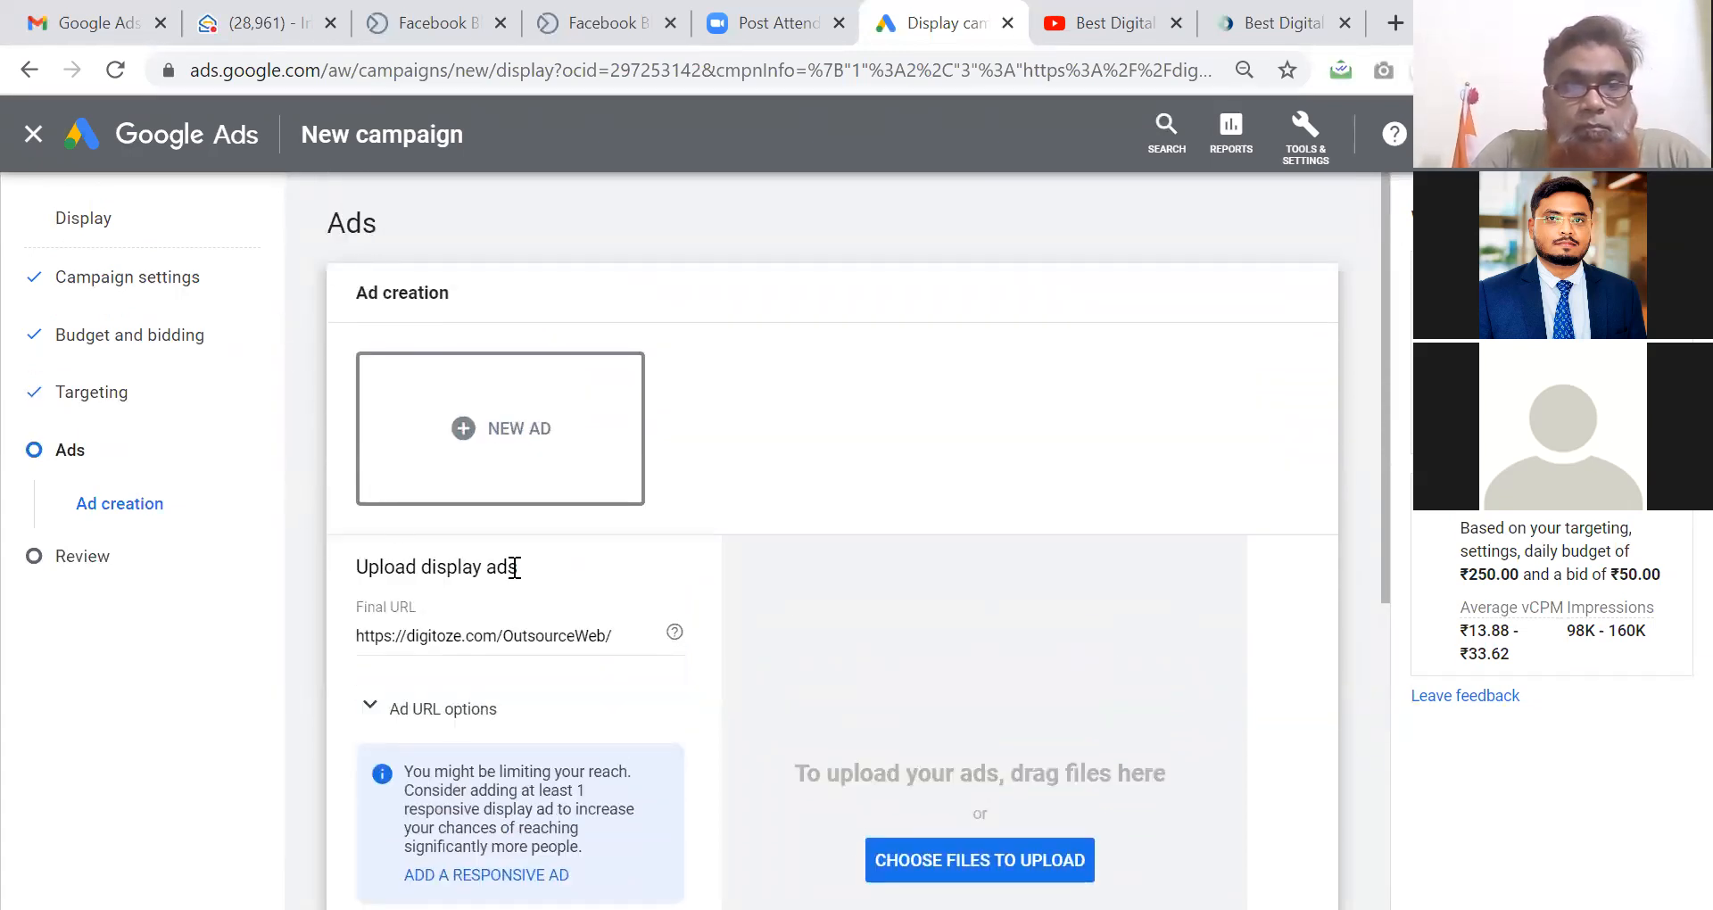
click(380, 705)
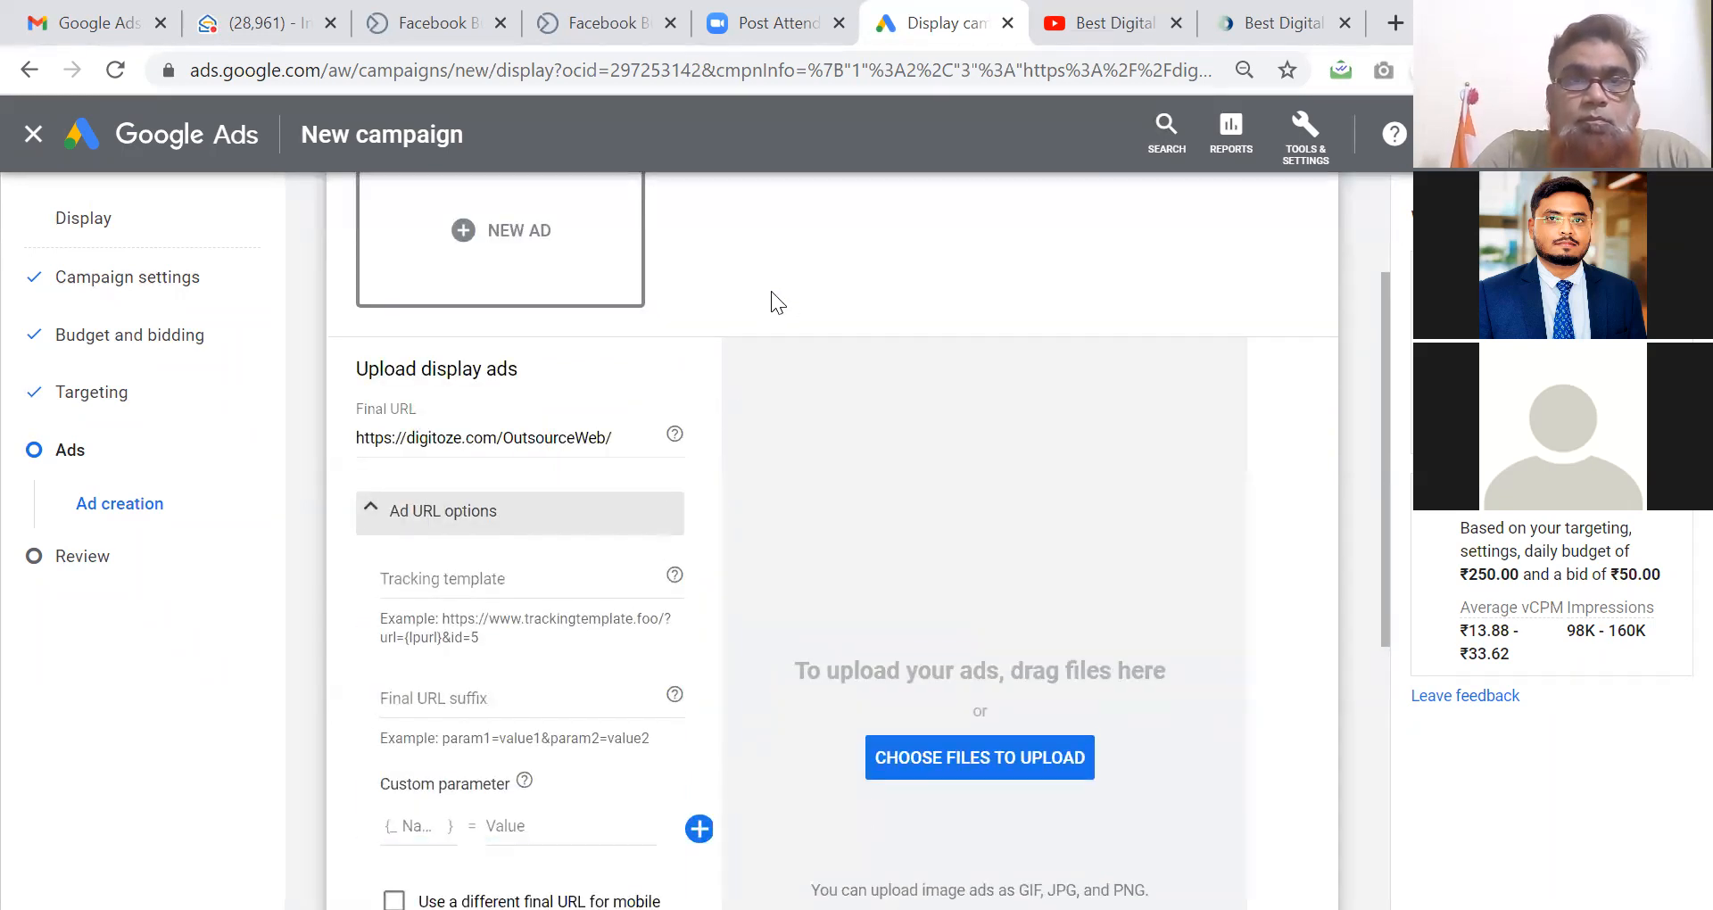
scroll(771, 291, up, 2)
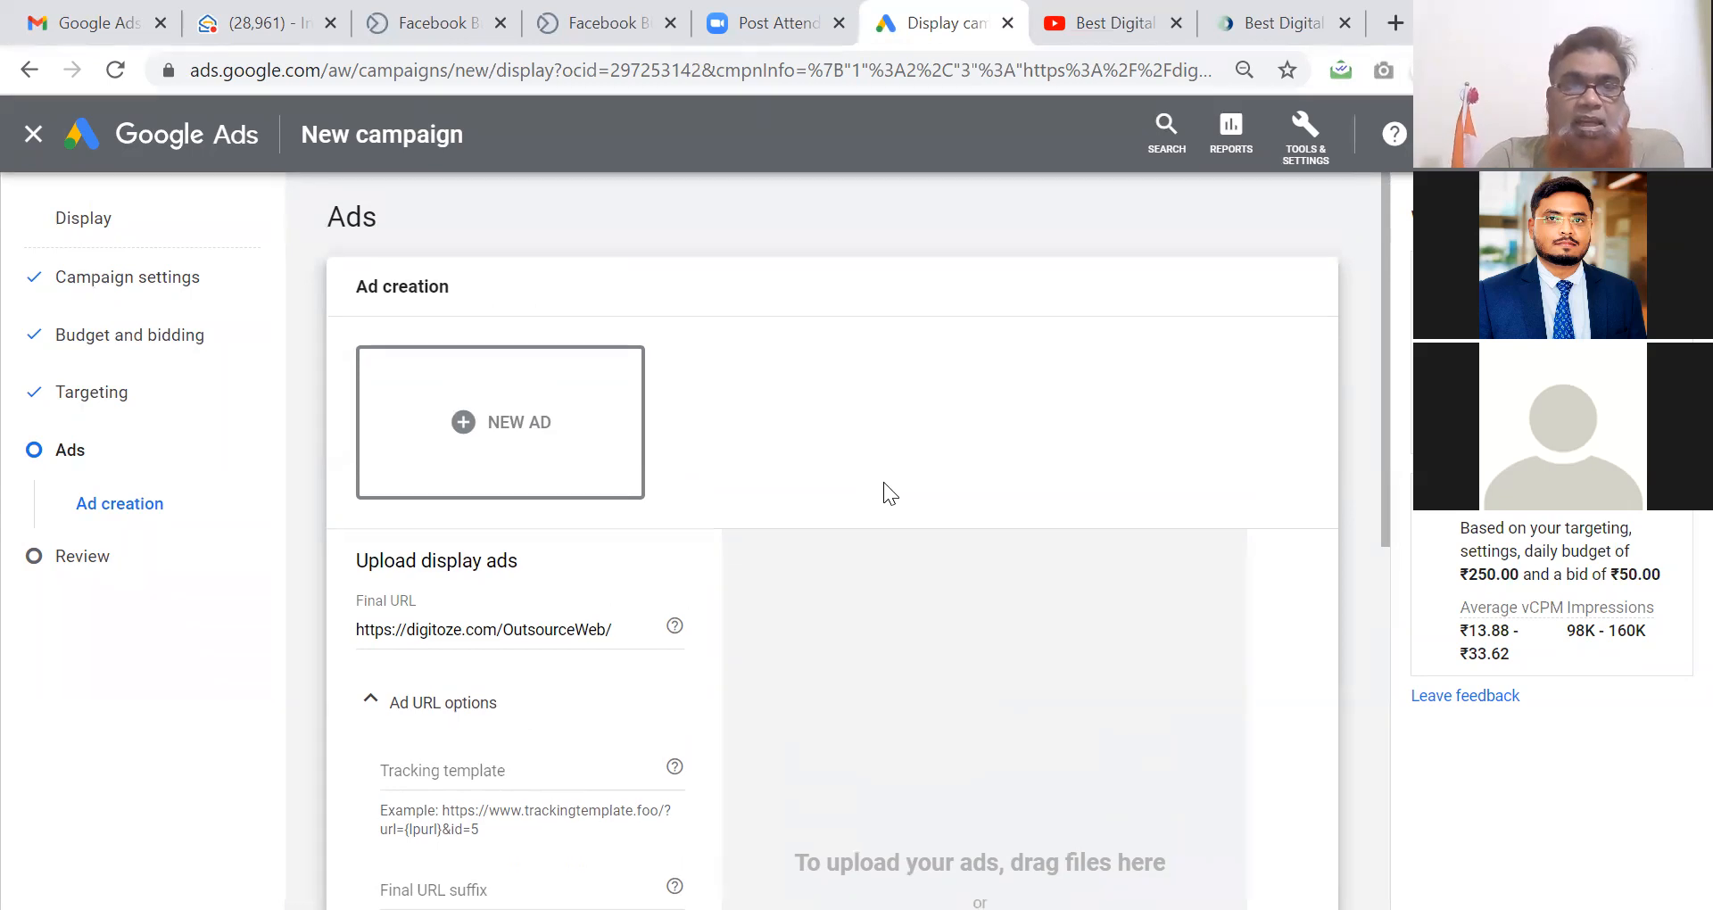
scroll(884, 483, down, 3)
scroll(884, 491, down, 3)
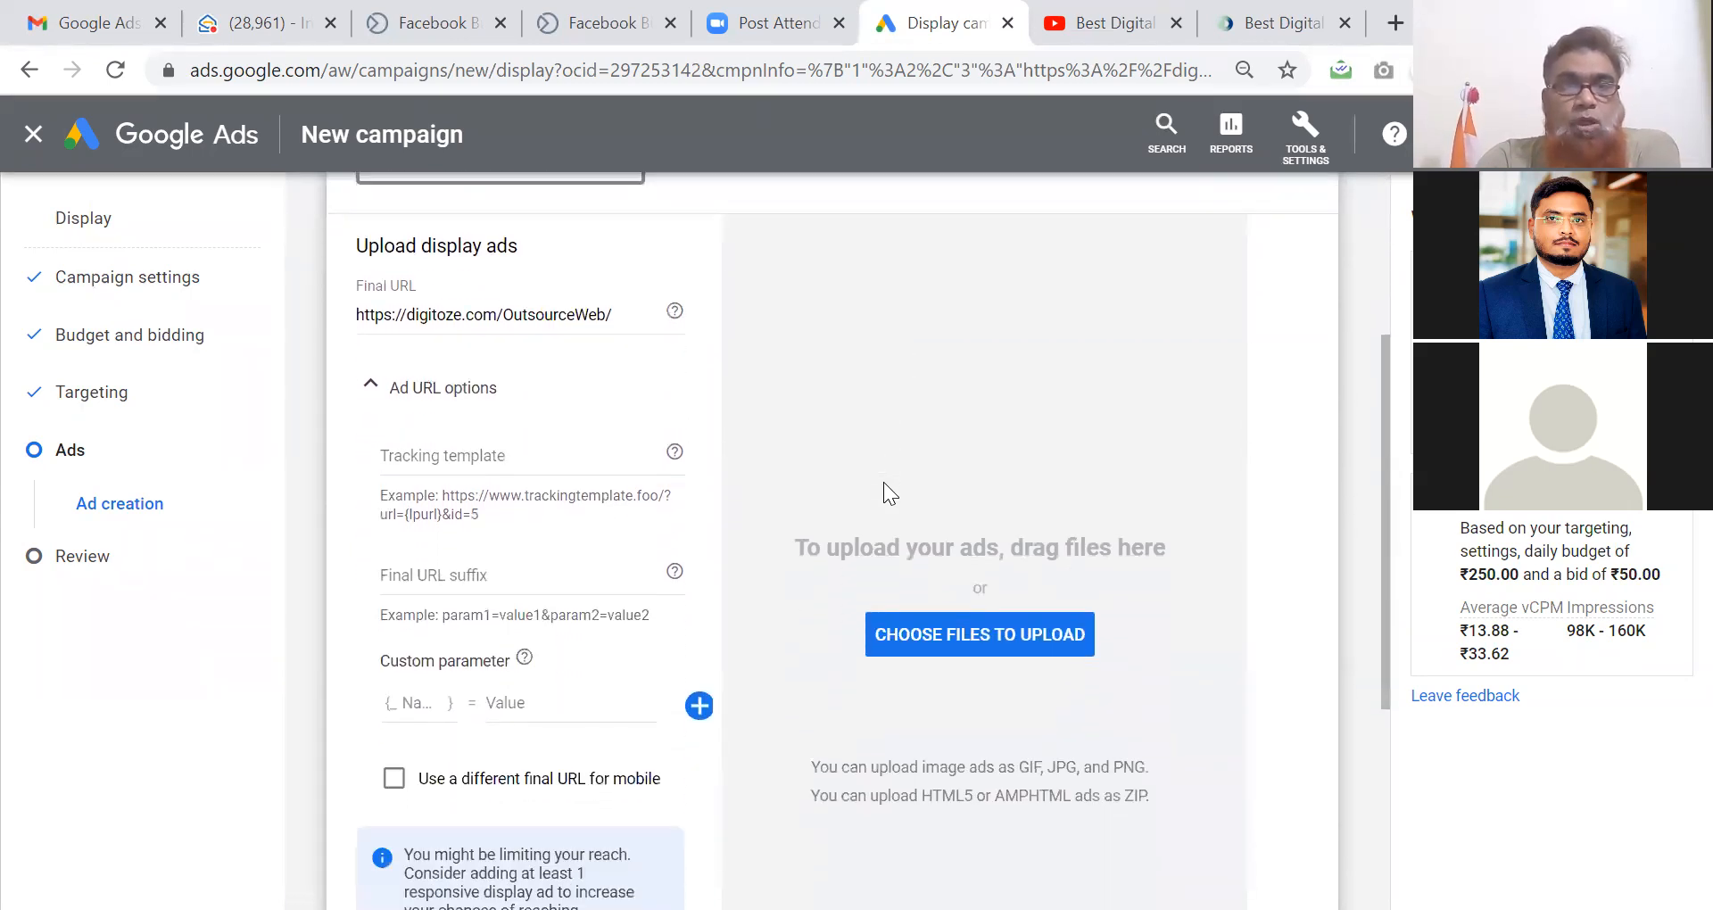
scroll(883, 491, down, 2)
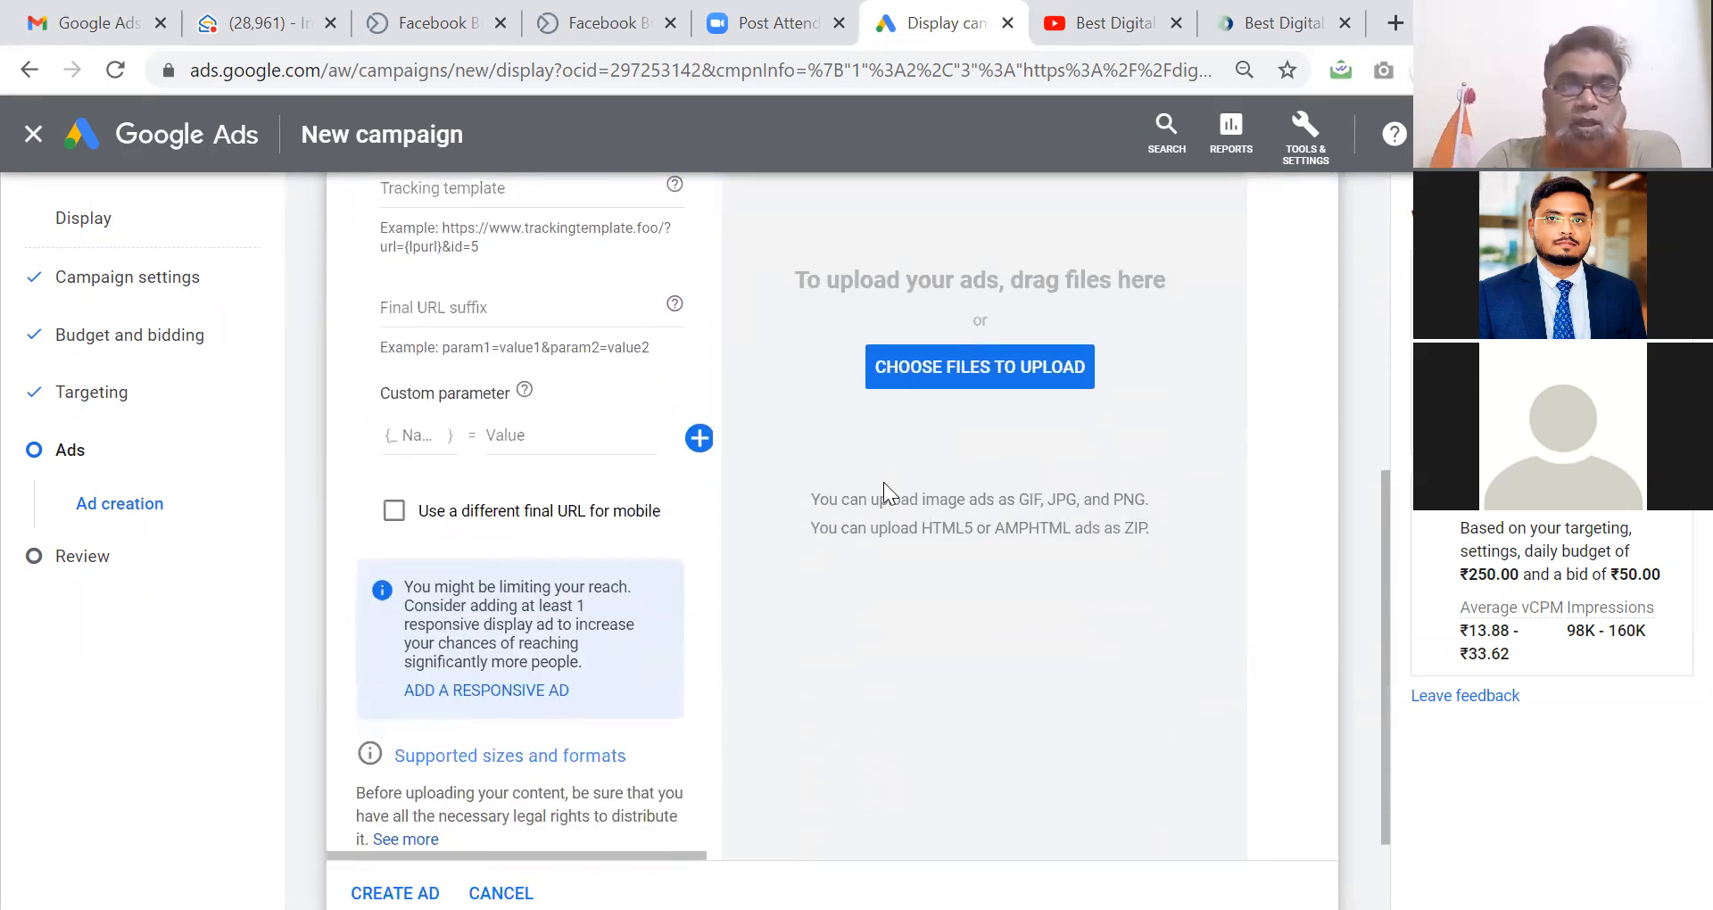
scroll(883, 491, up, 2)
scroll(886, 484, up, 1)
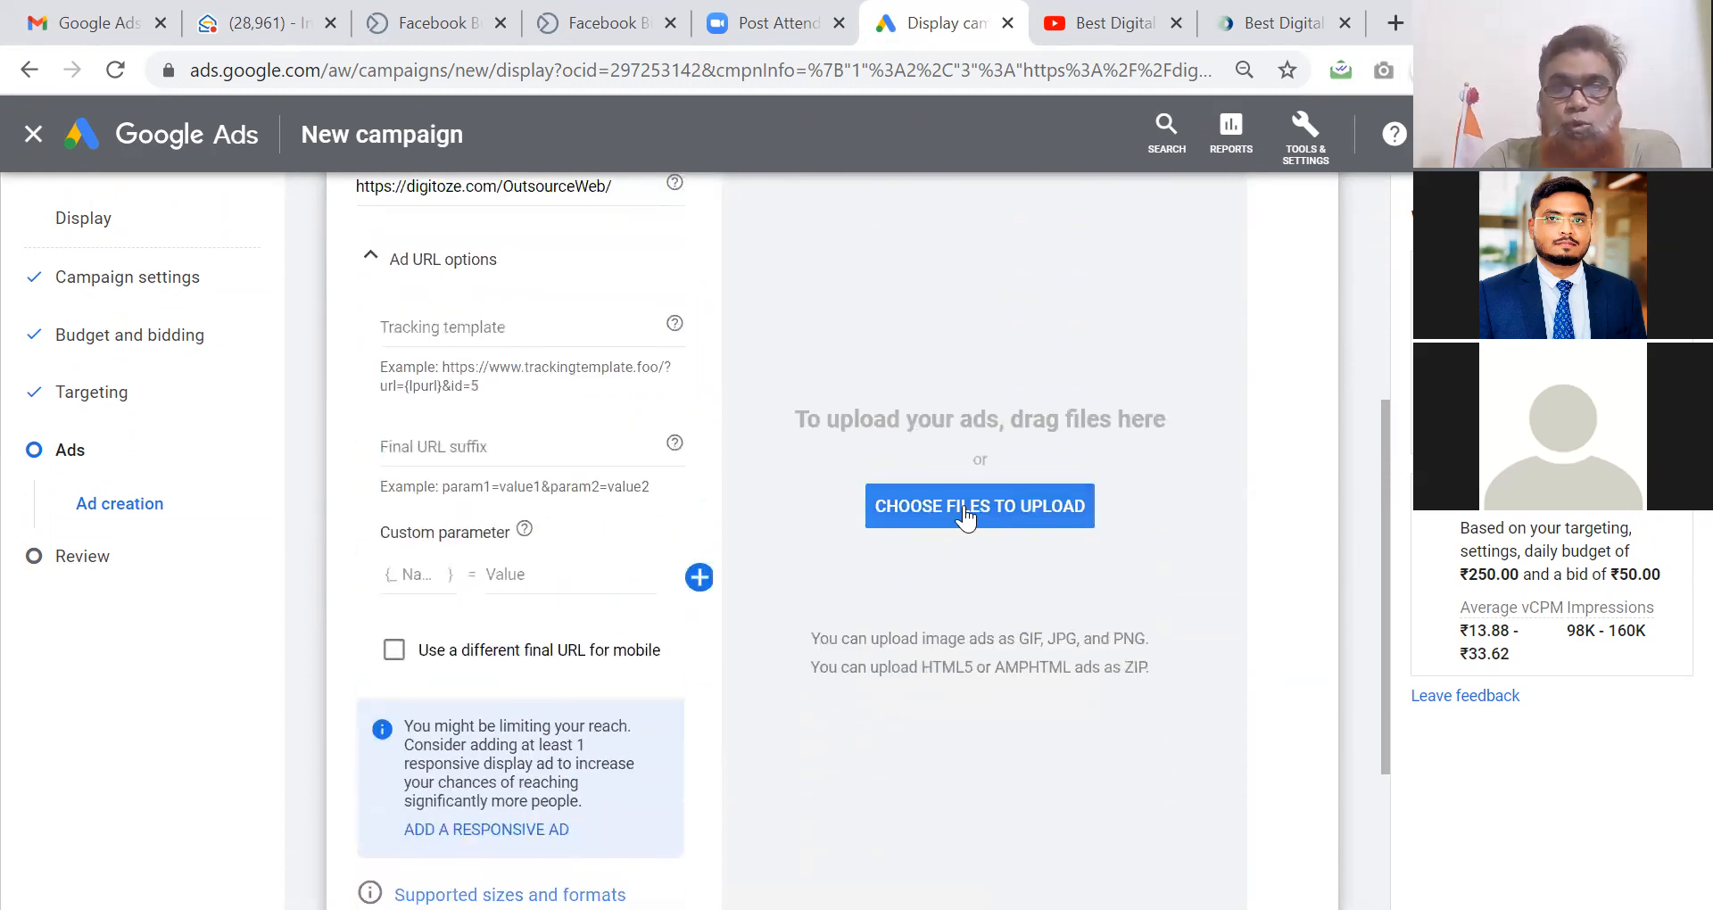
Upload every banner image in the google-ads-banner folder, from 160x600 through 970x90-DIGITOZE.
click(978, 519)
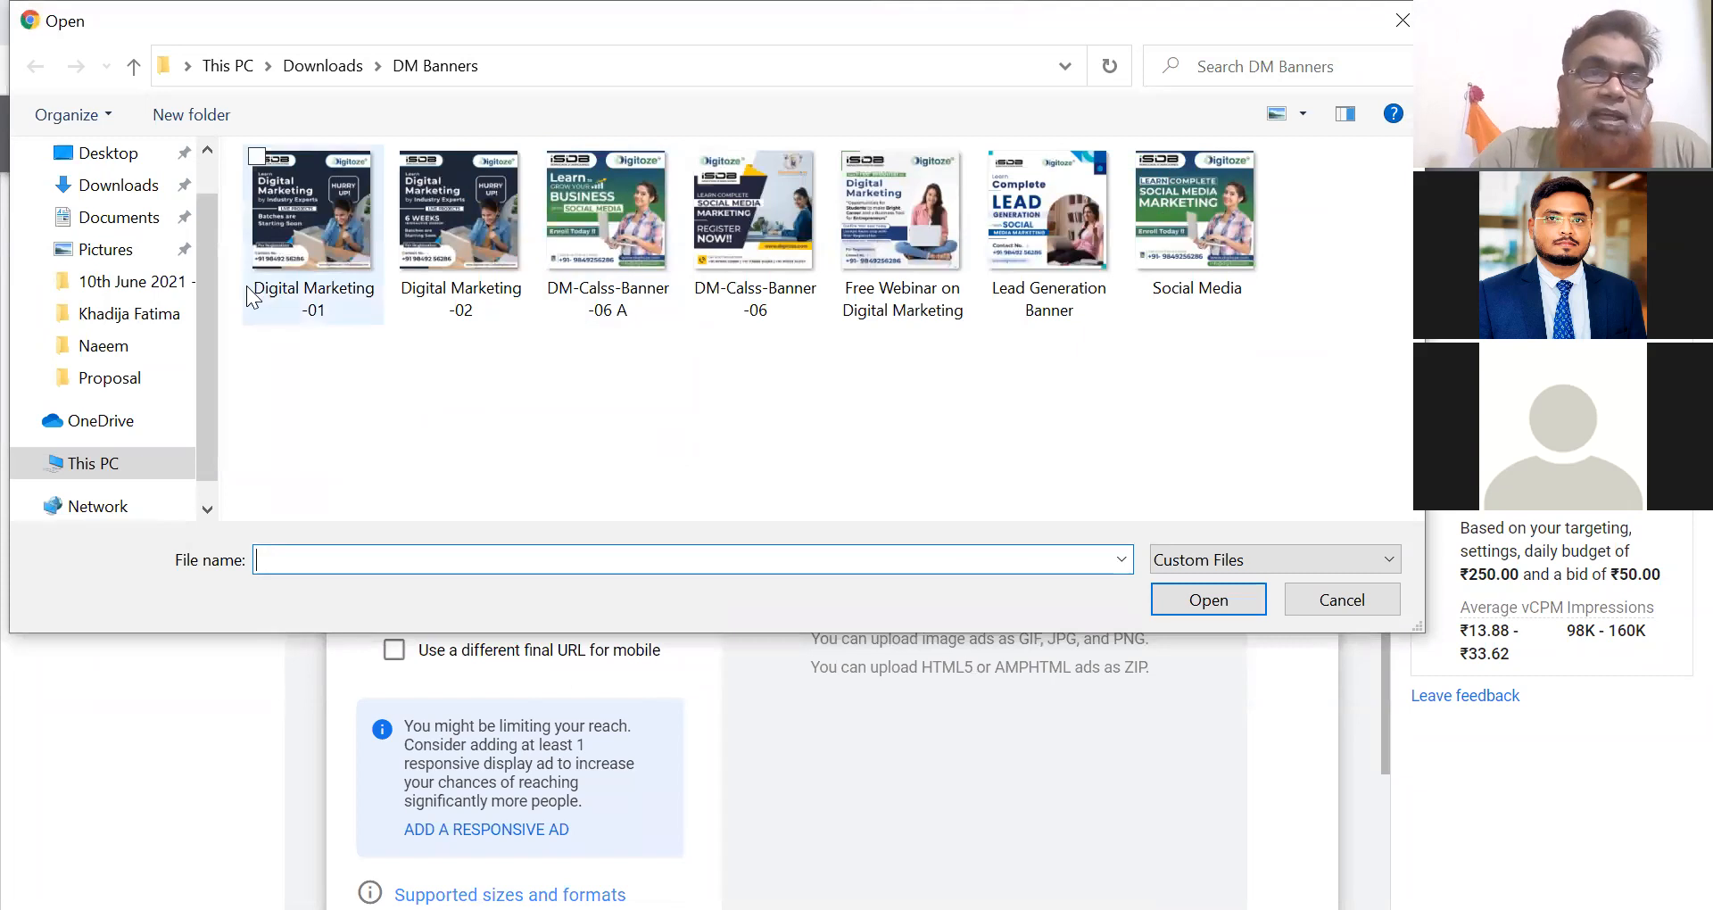
click(116, 355)
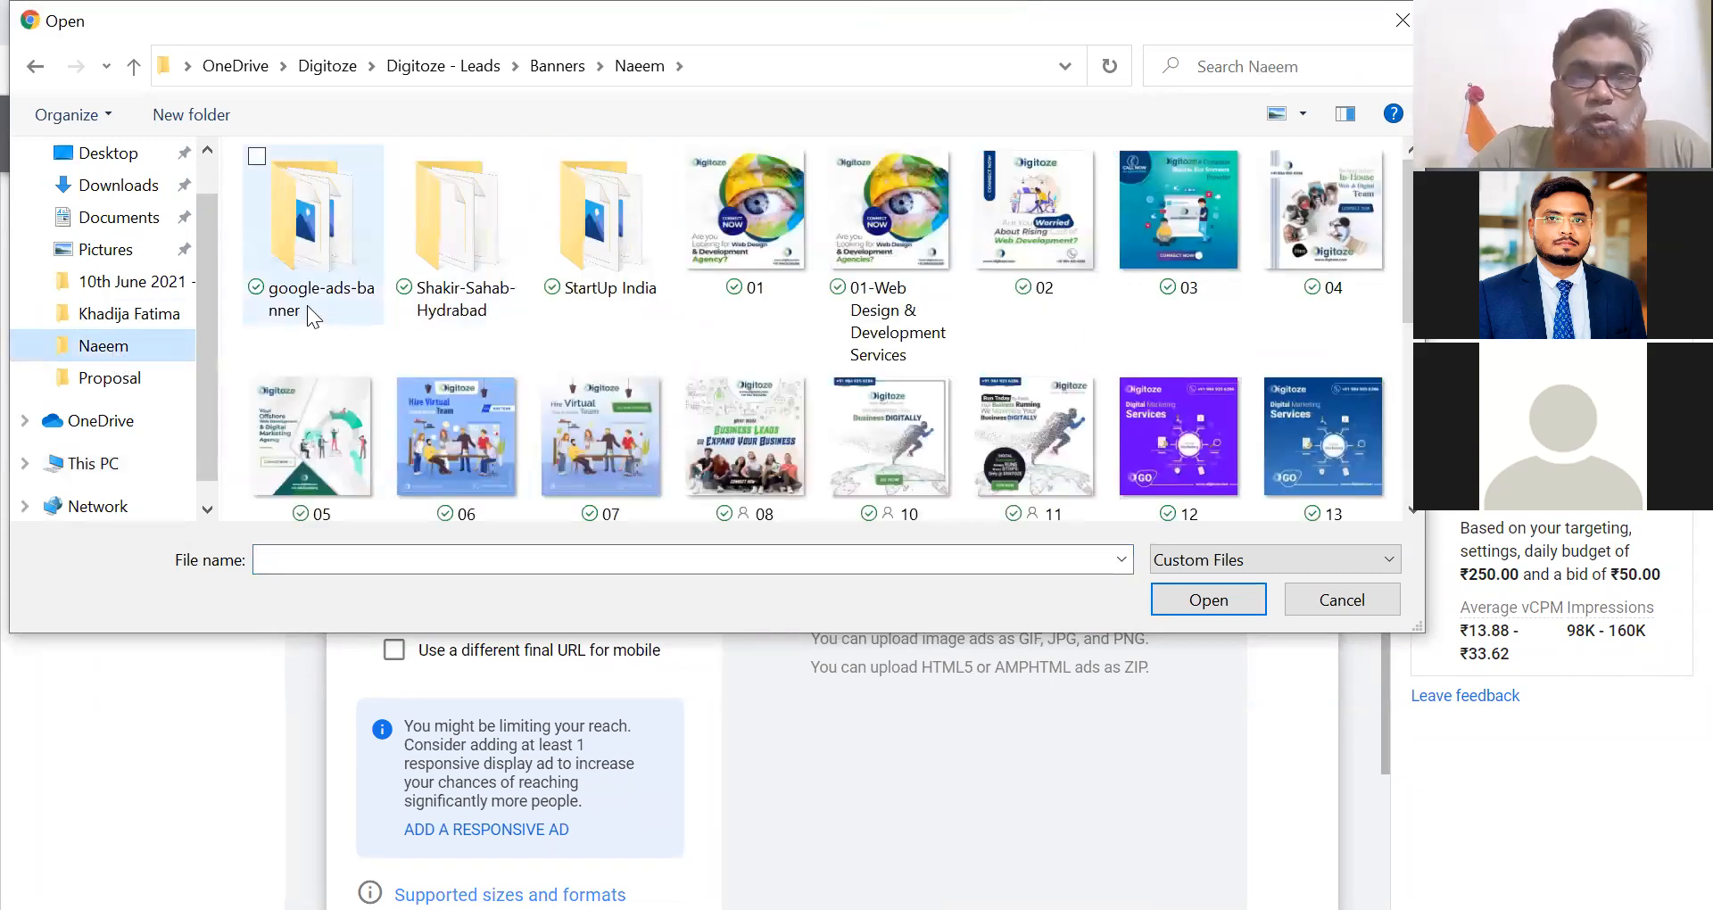
double_click(308, 304)
click(303, 294)
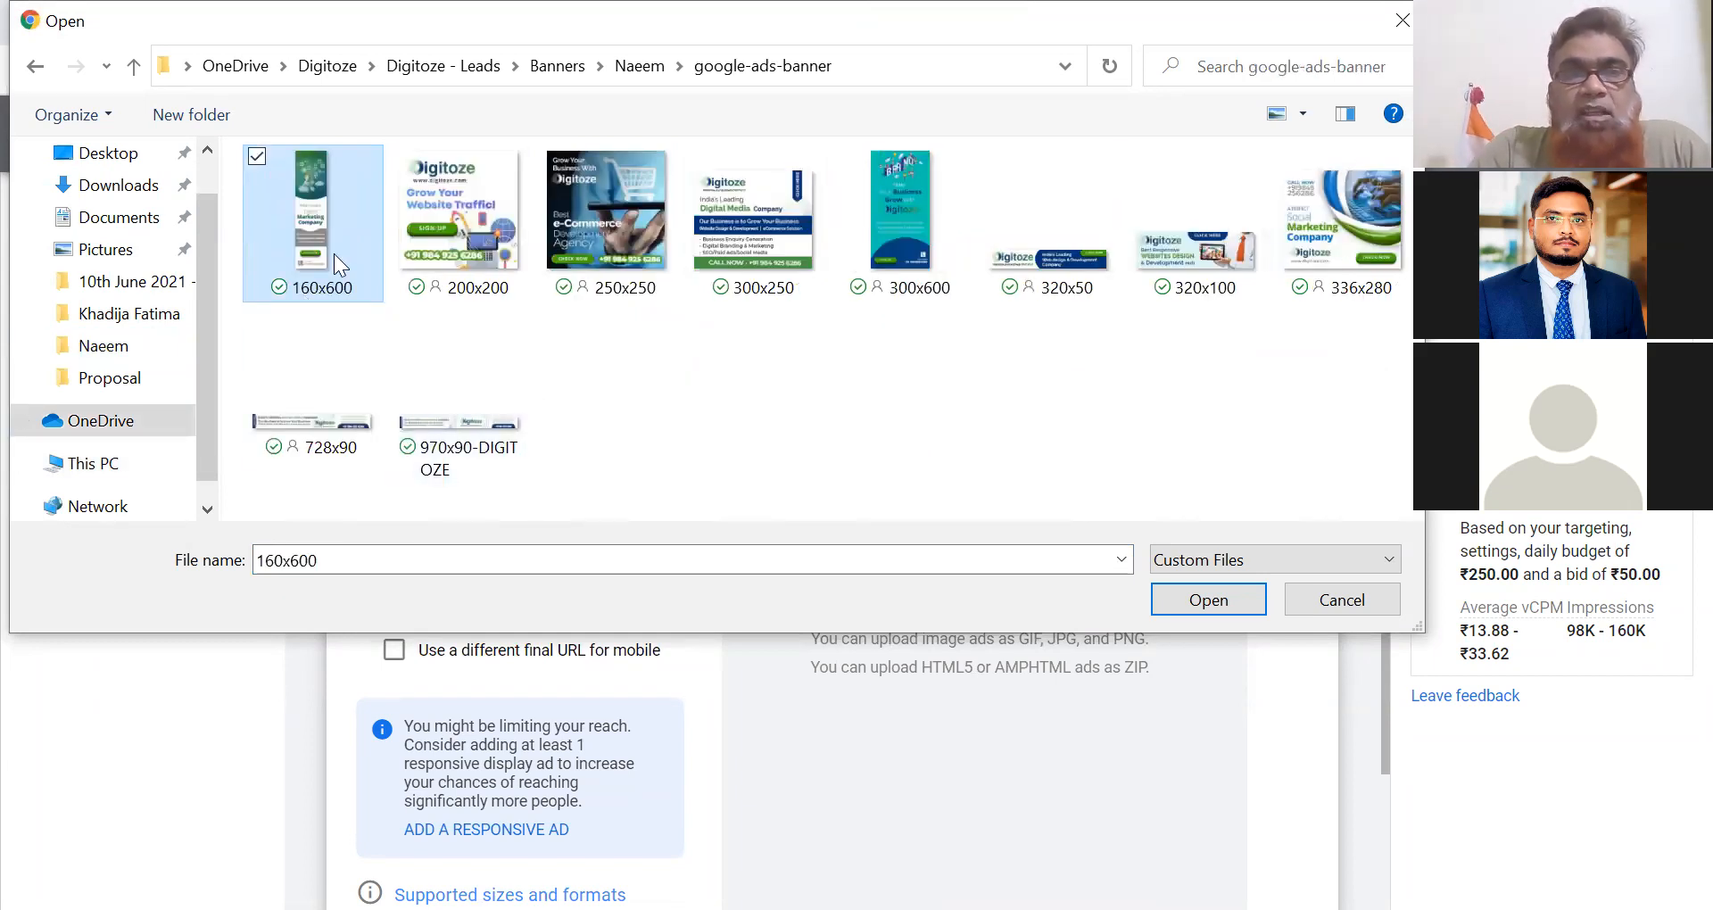
key(shift+Right)
key(shift+Right)
key(shift+Right)
key(shift+Right)
key(shift+Right)
key(shift+Right)
key(shift+Right)
key(shift+Right)
key(shift+Right)
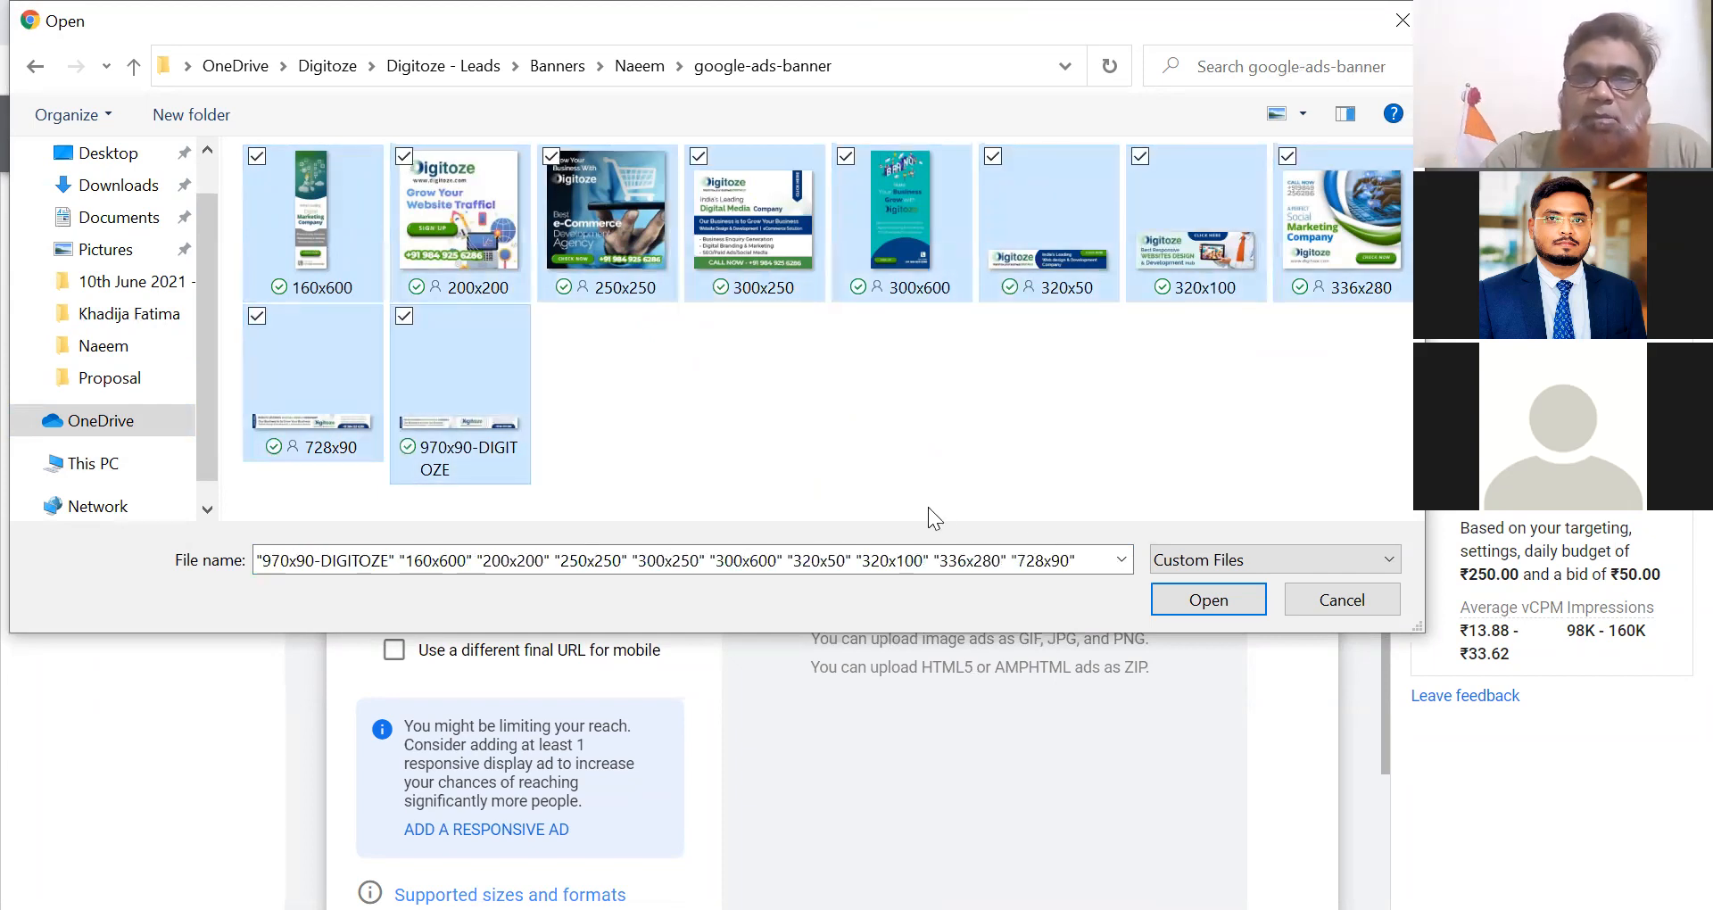
click(1187, 602)
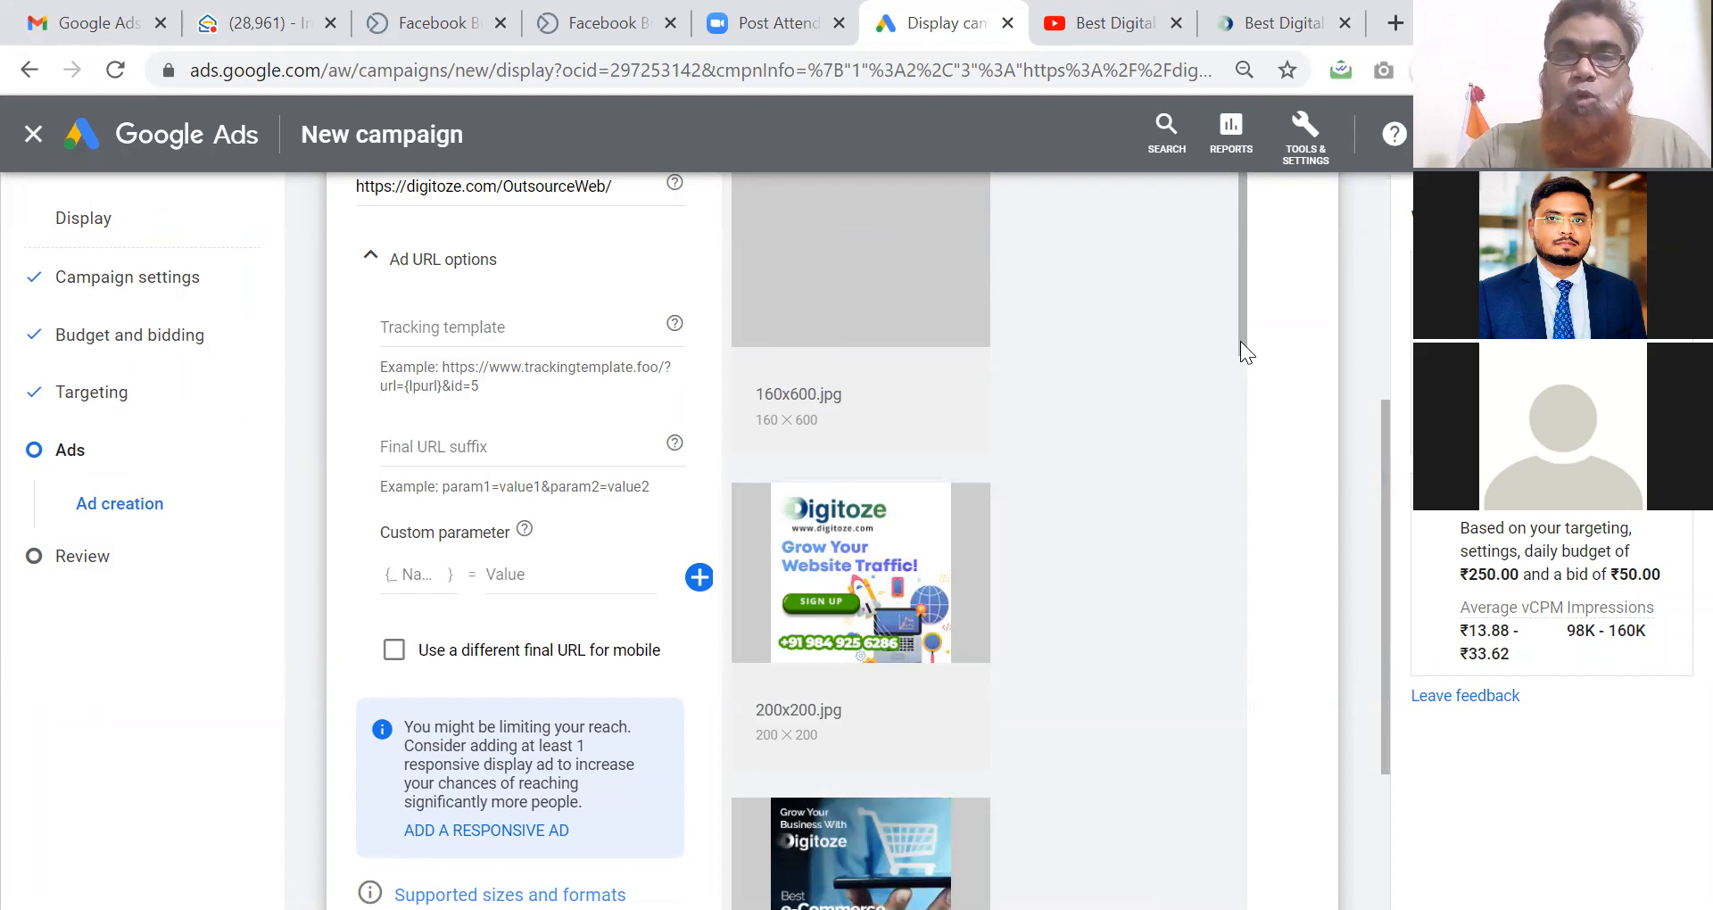
Check the uploaded banners through to the last one, continue to the review, and publish the campaign.
drag(1243, 331, 1253, 904)
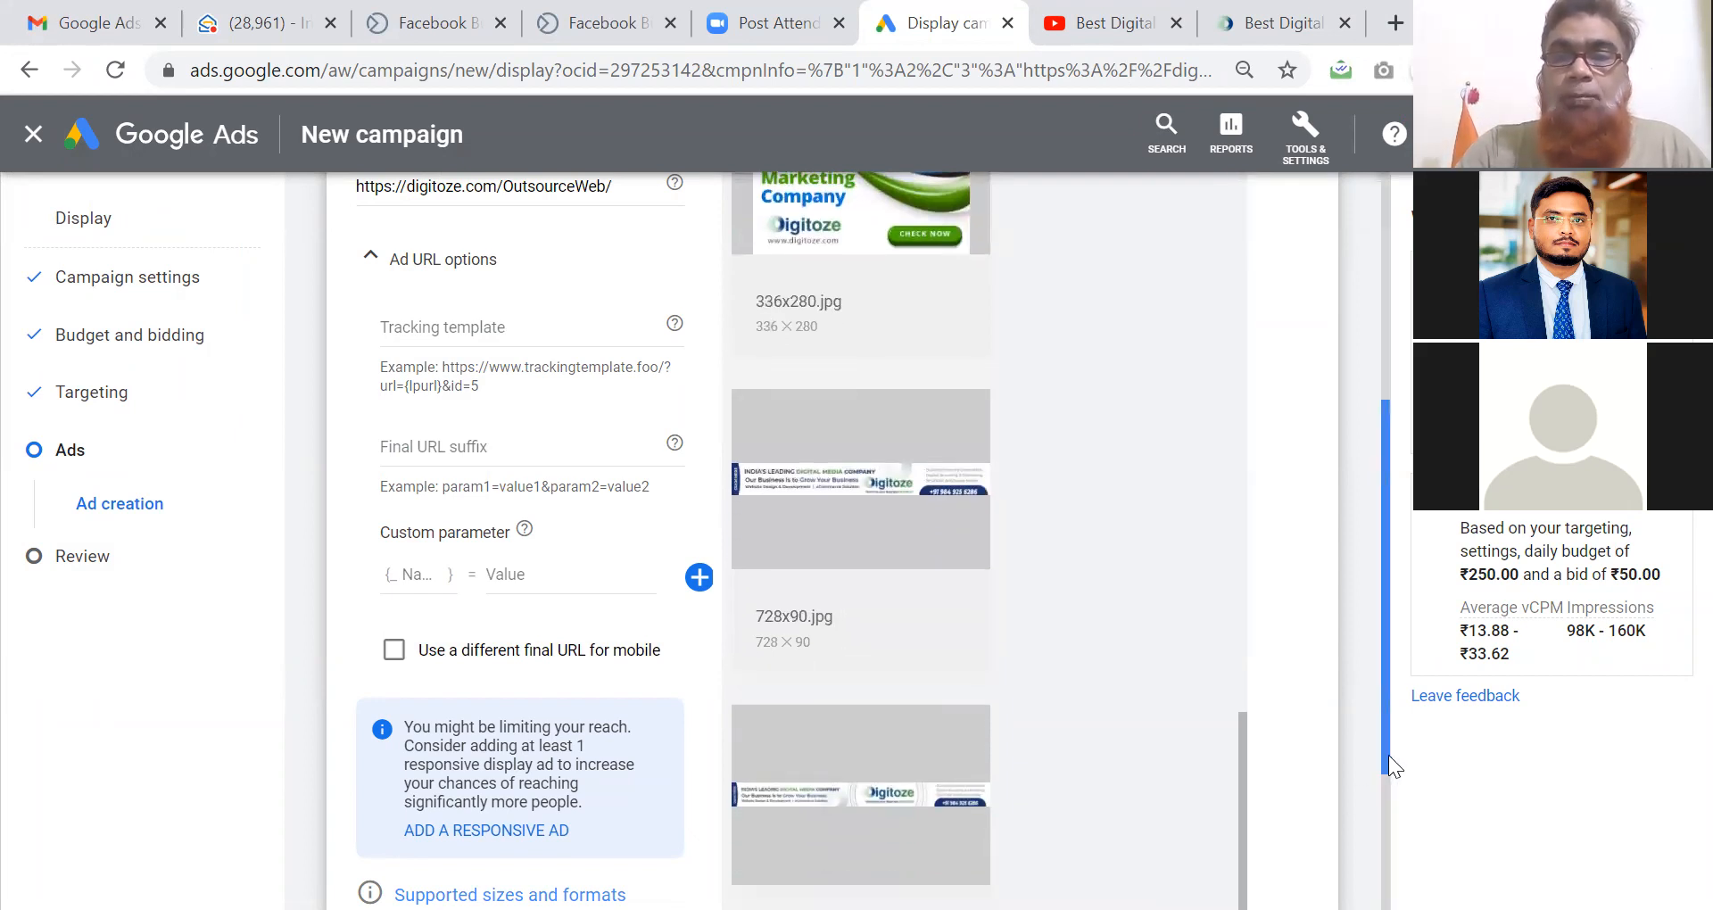
scroll(1389, 755, down, 3)
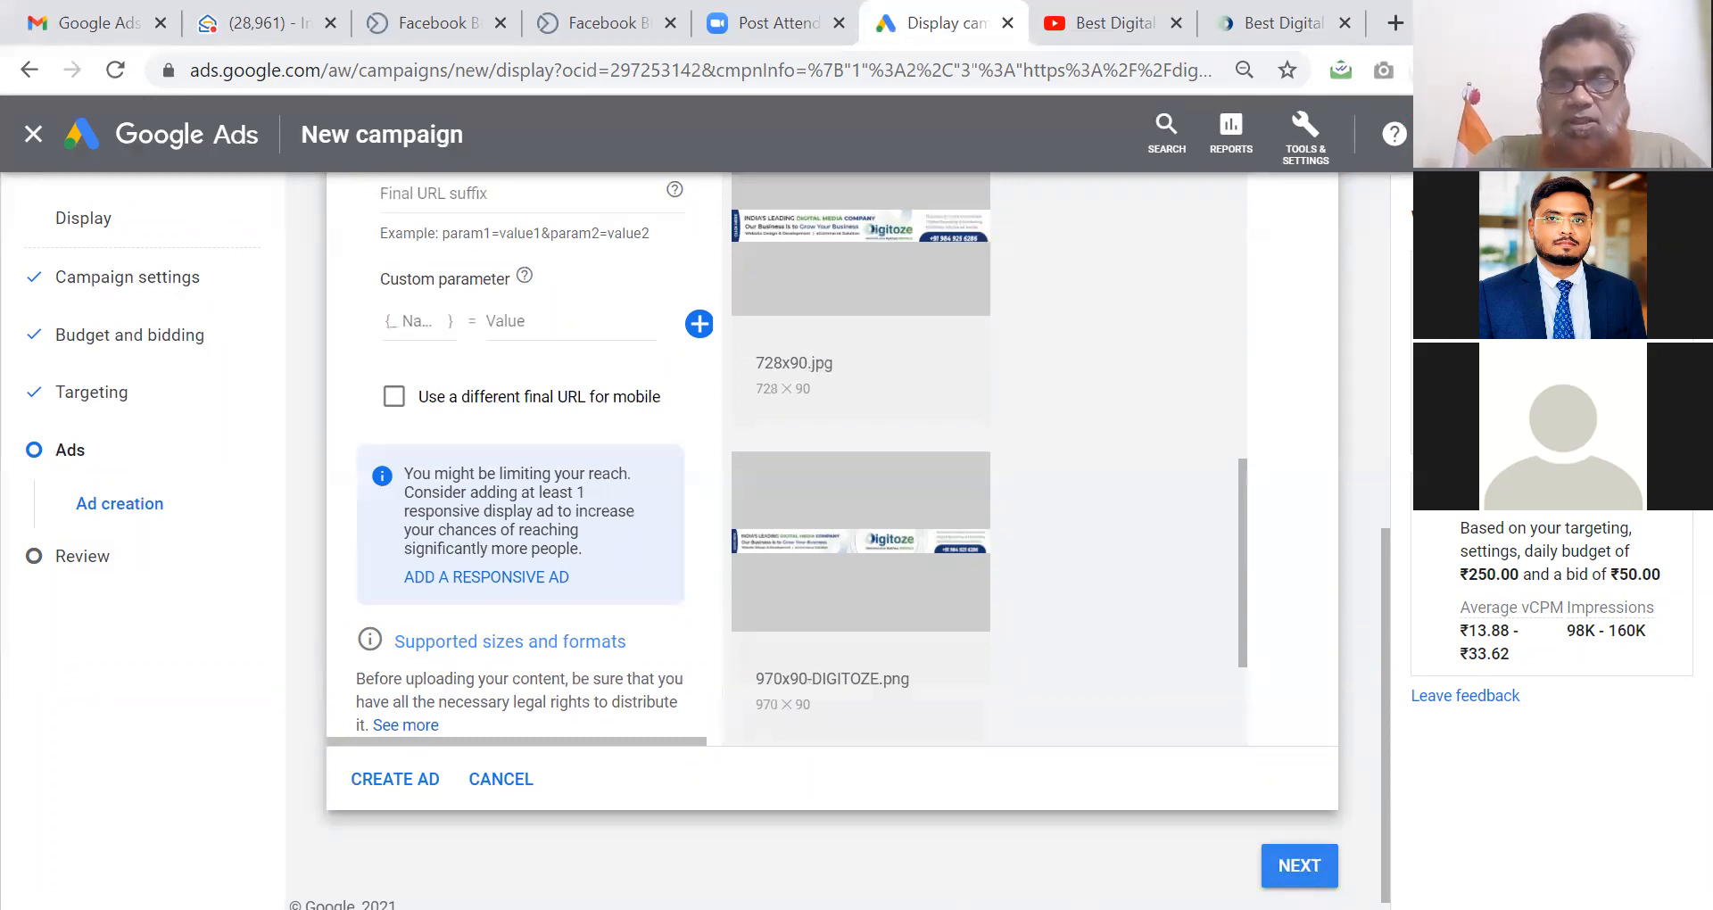
click(1299, 866)
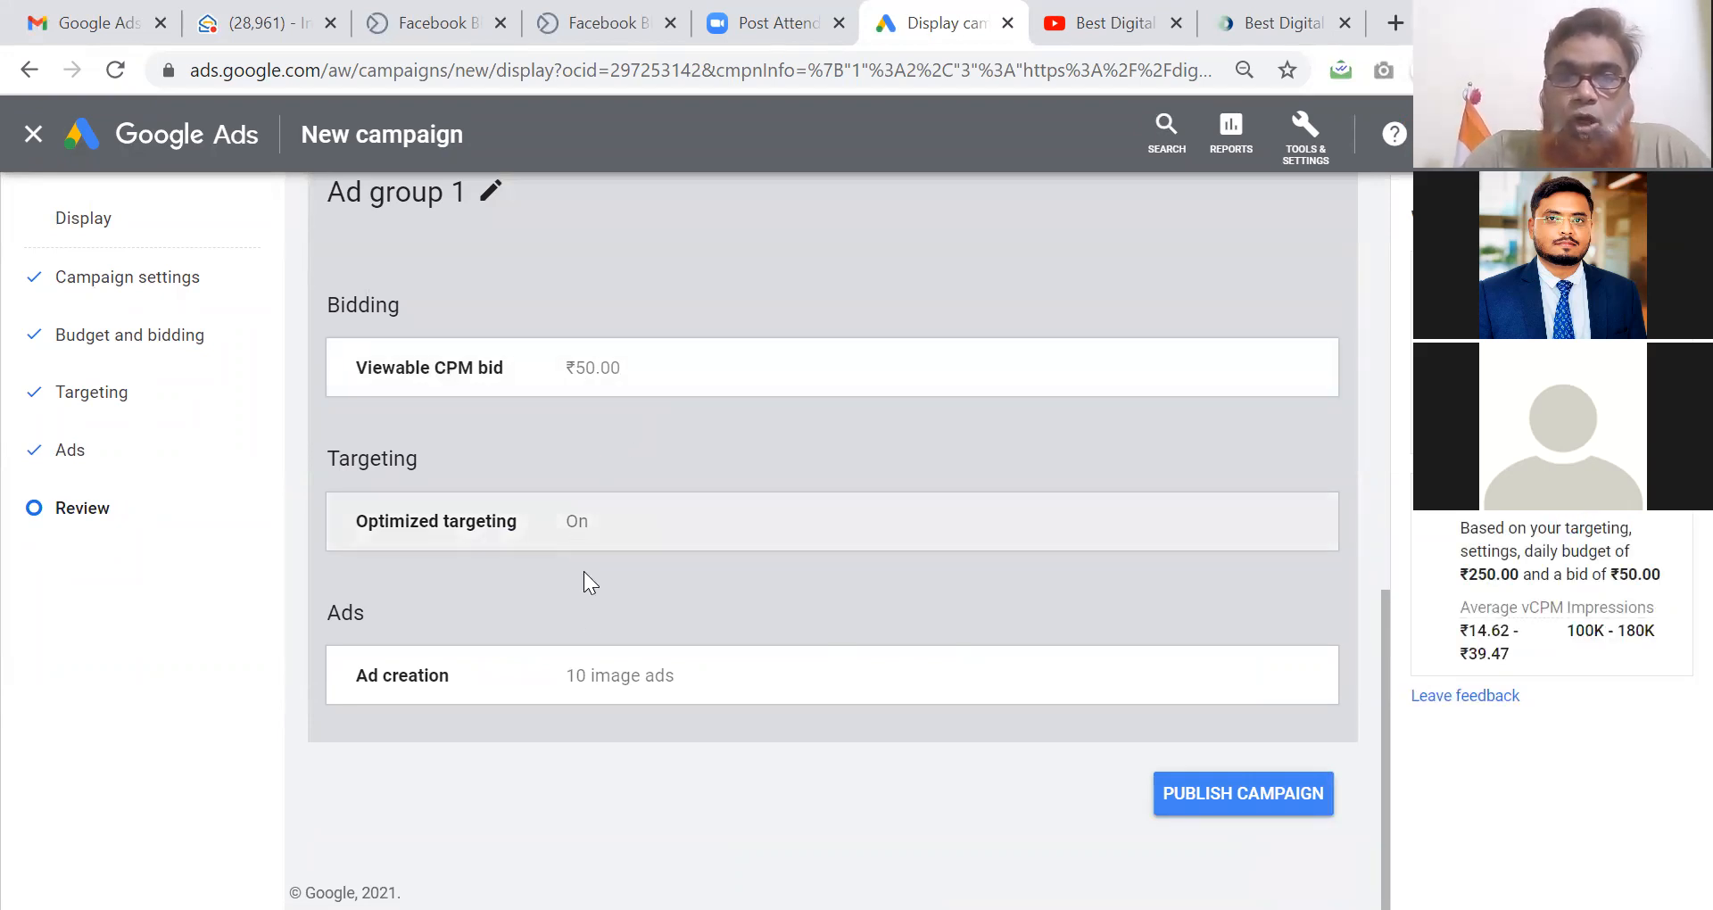
click(1227, 804)
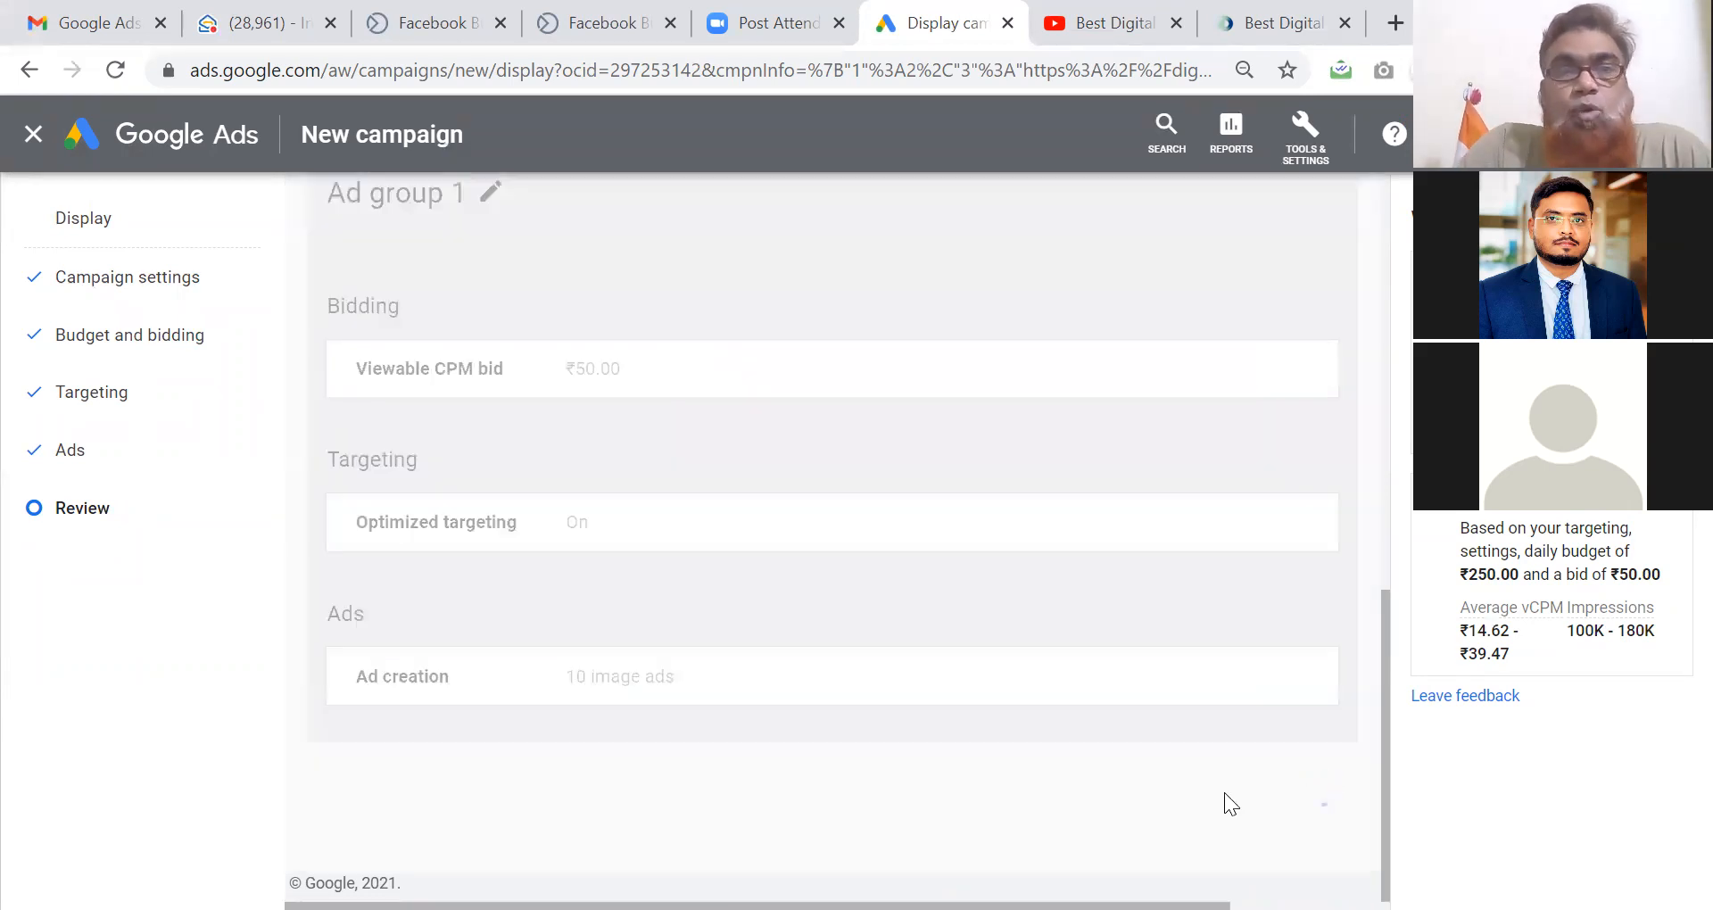
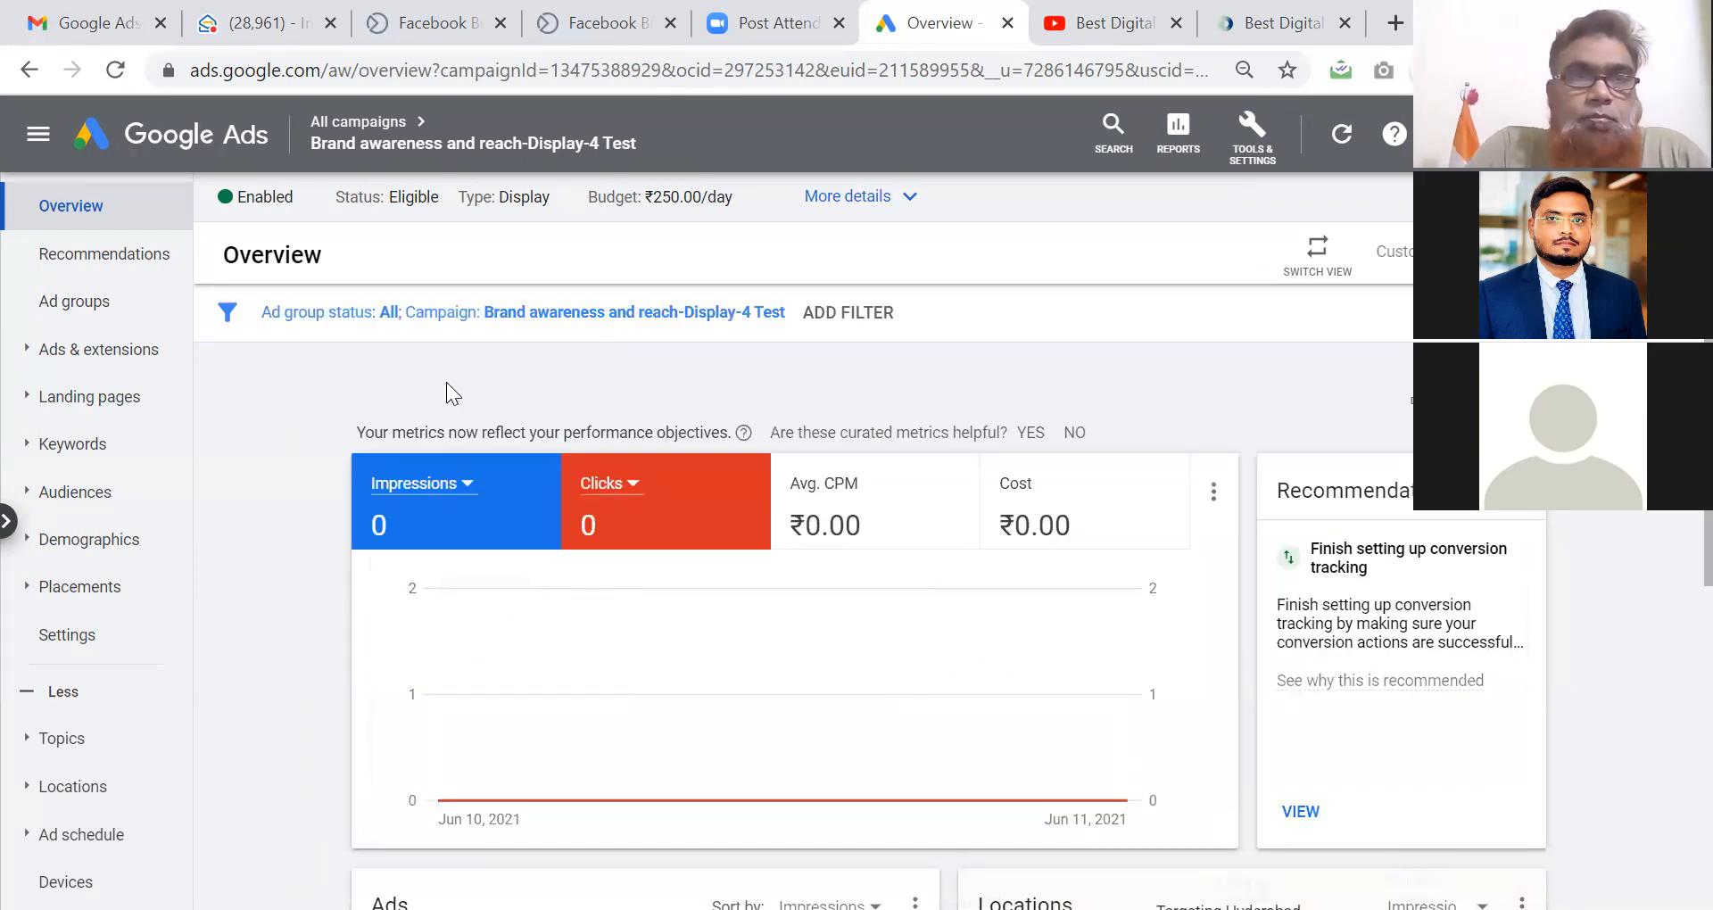
Return to the list of all campaigns and open the ad groups of Brand awareness and reach-Display-4 Test.
click(371, 127)
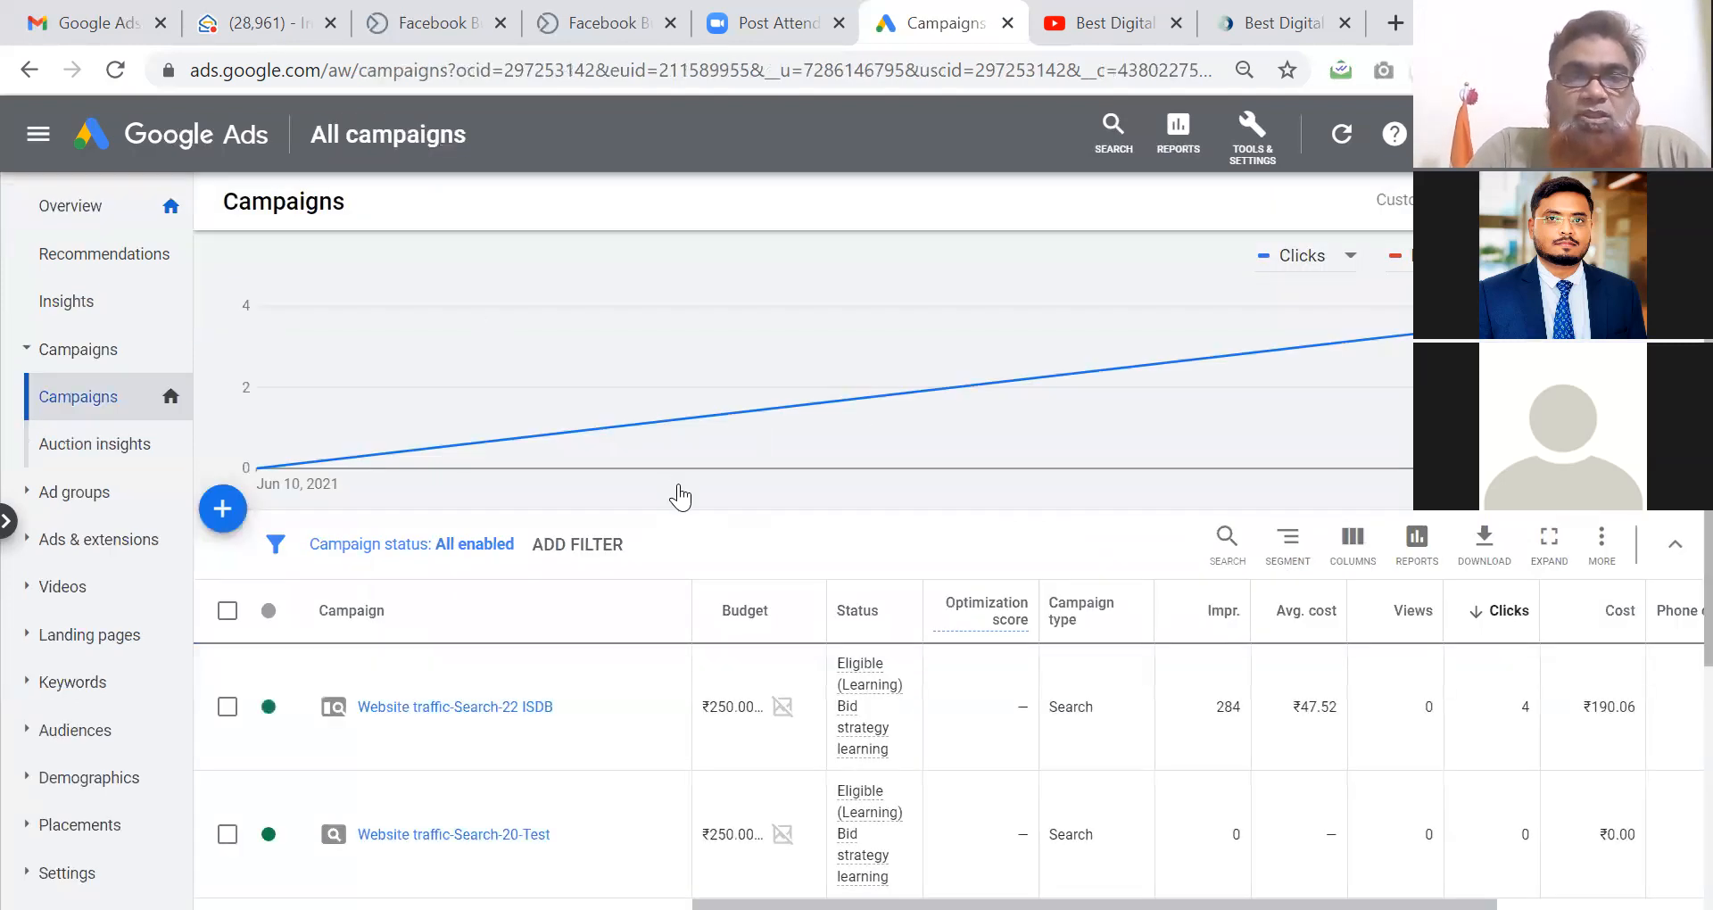
scroll(759, 533, down, 2)
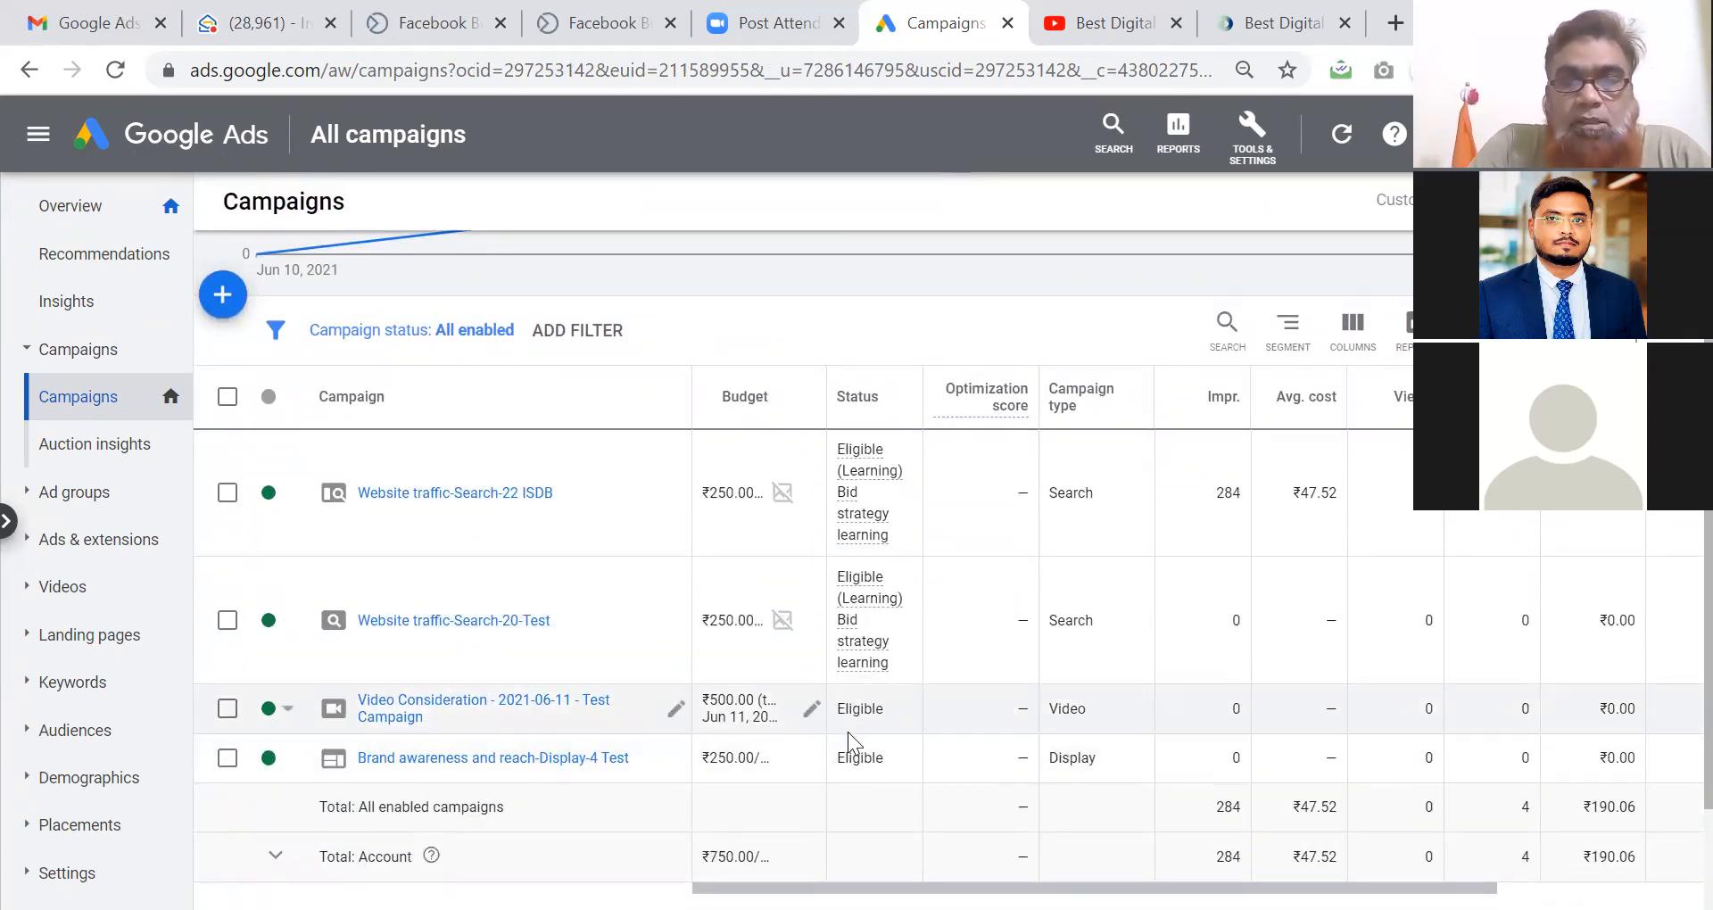
click(528, 761)
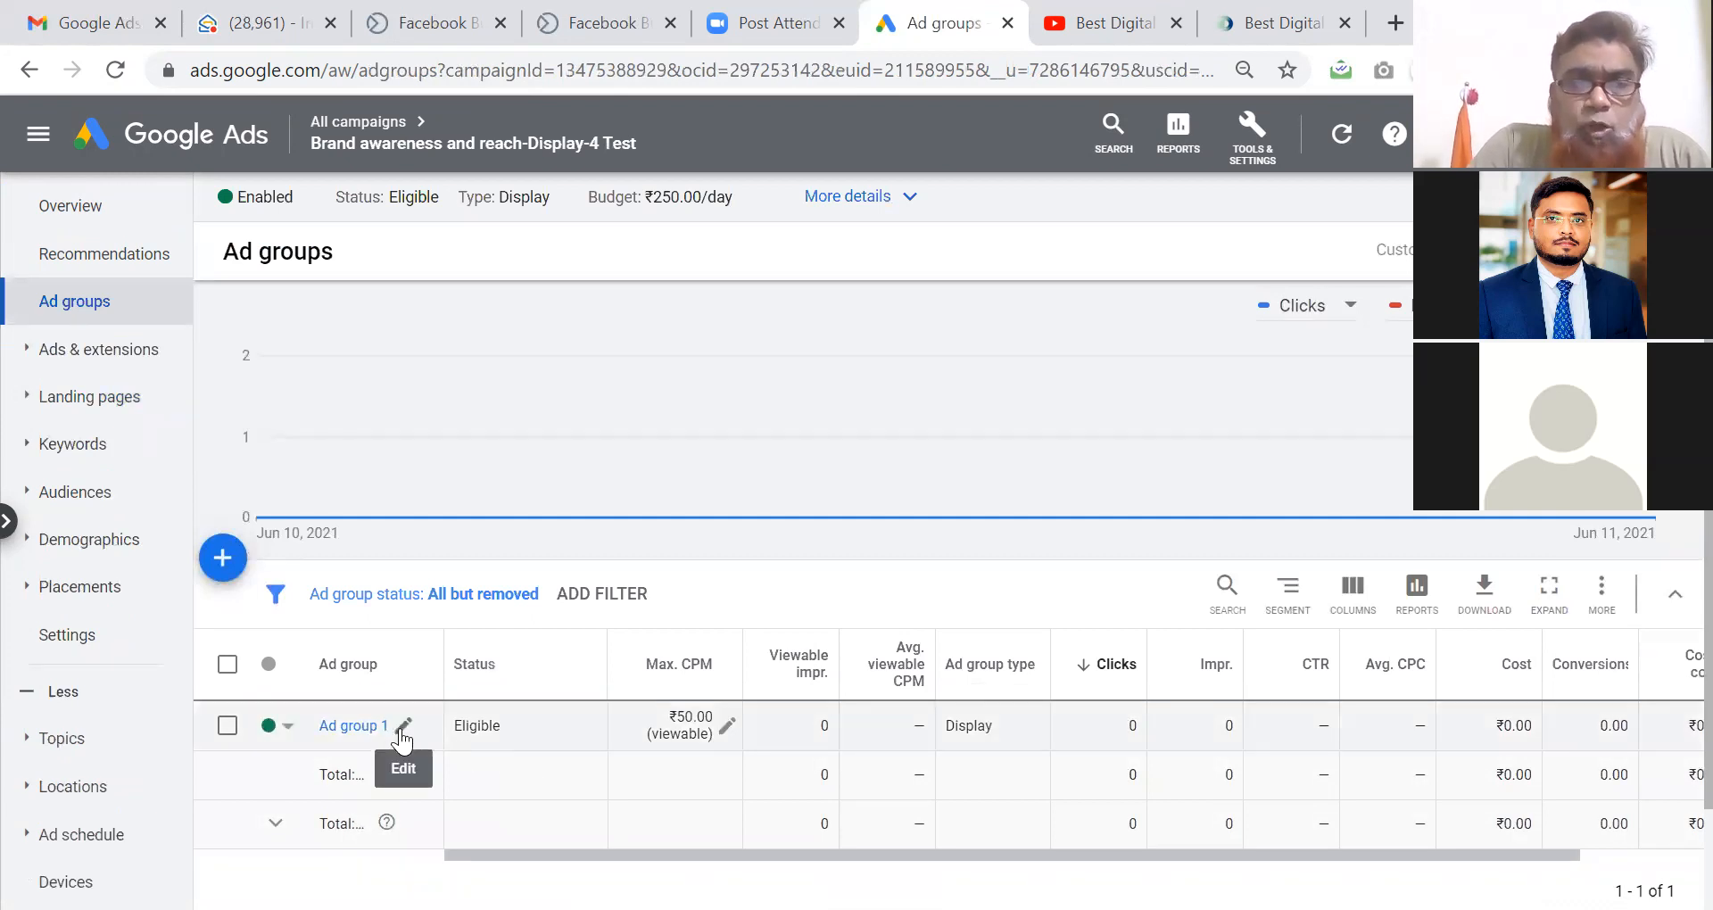
Rename Ad group 1 as "Testing during Training" and save the change.
click(402, 728)
triple_click(429, 751)
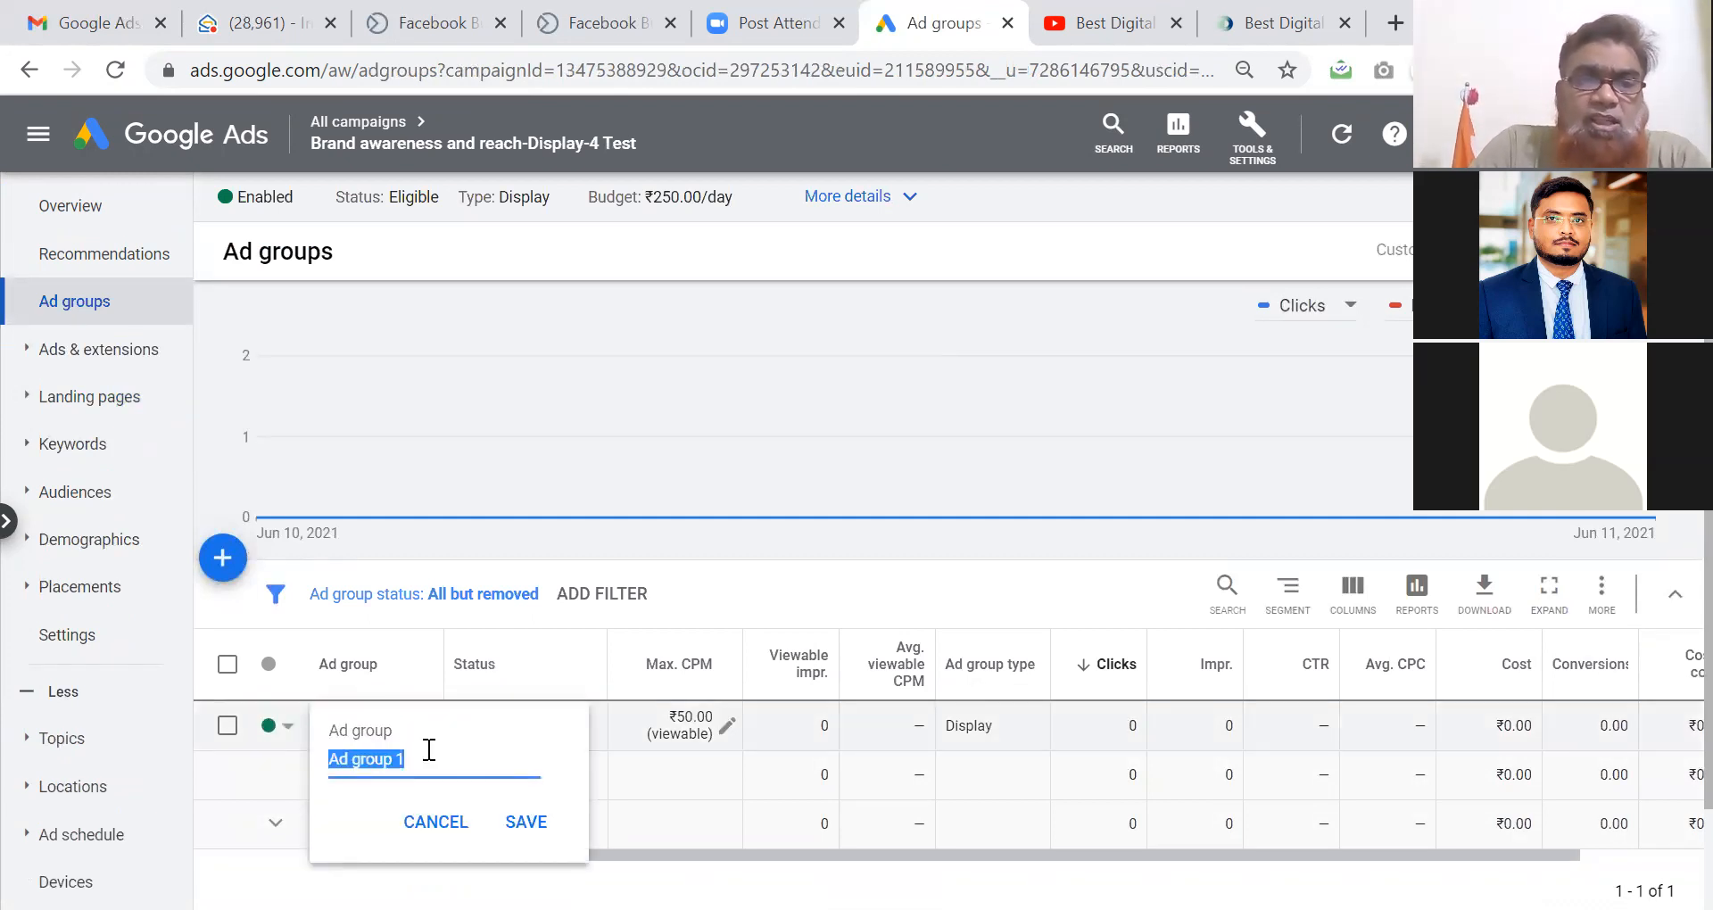
text(Test)
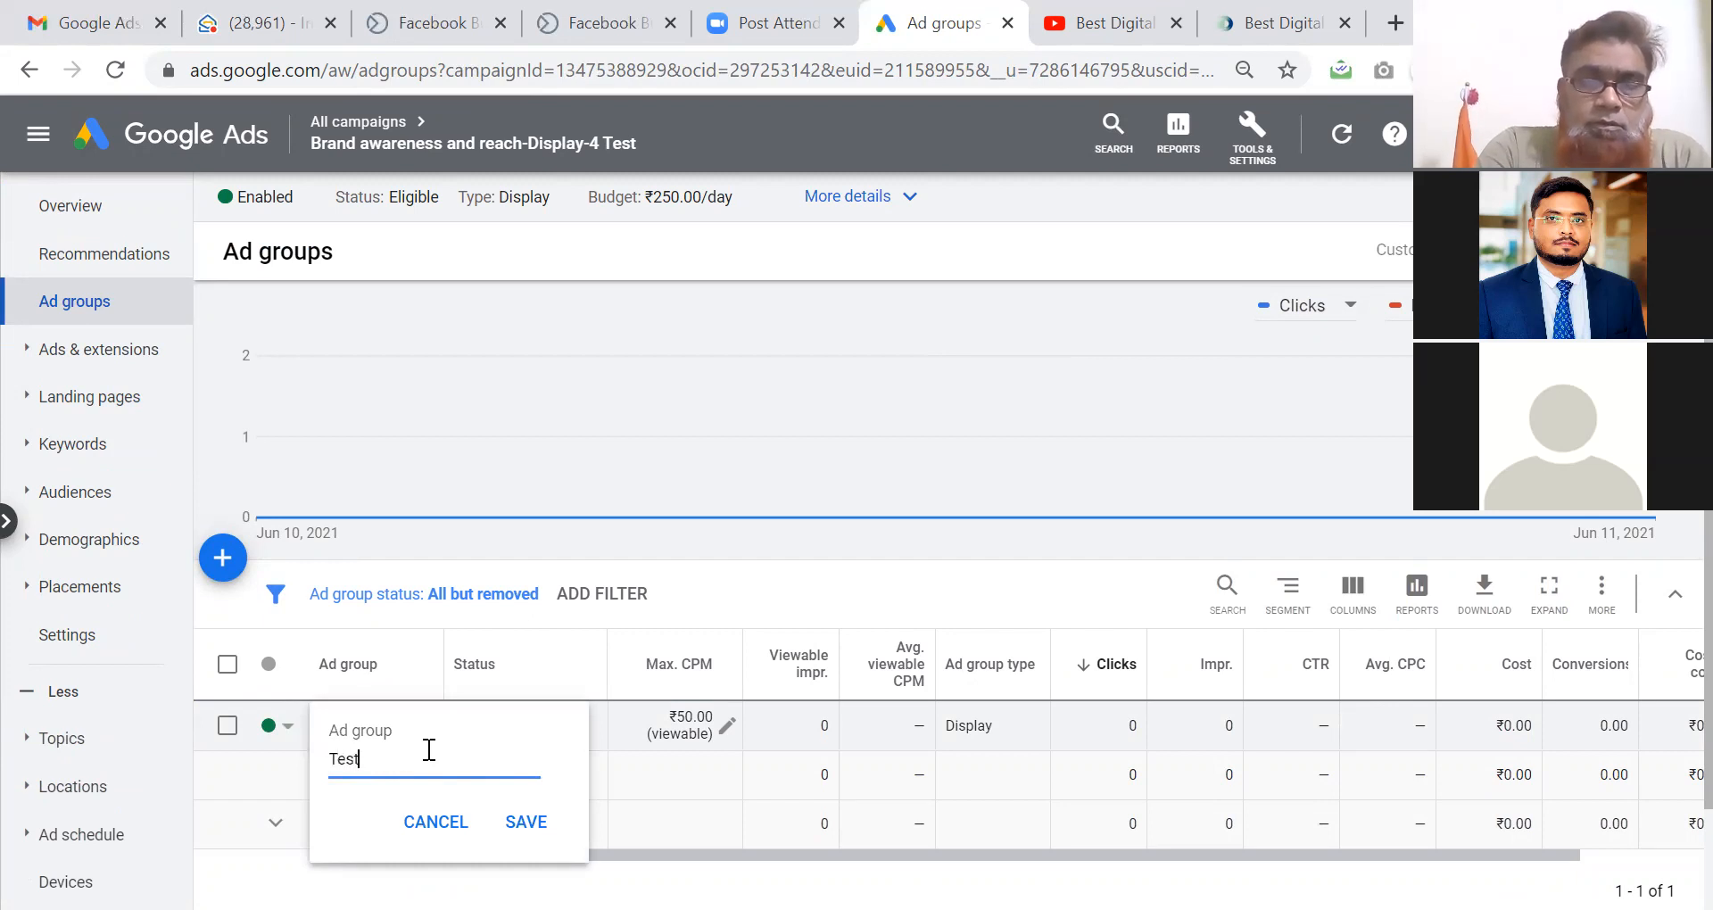
text(ing durin)
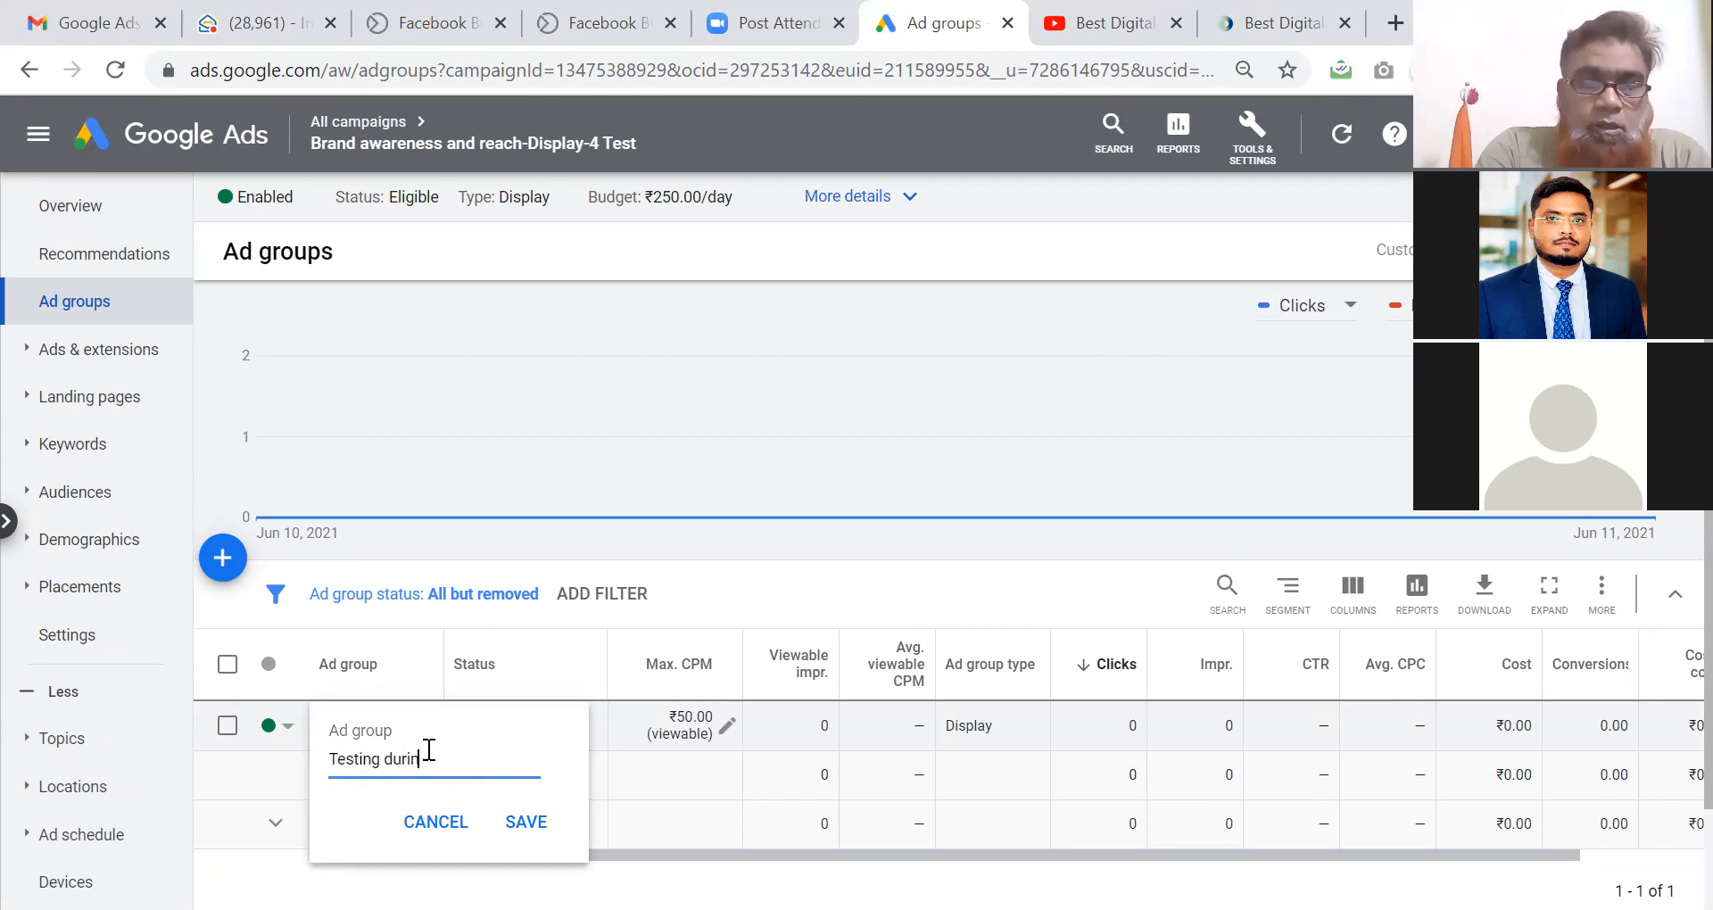
text(g Training)
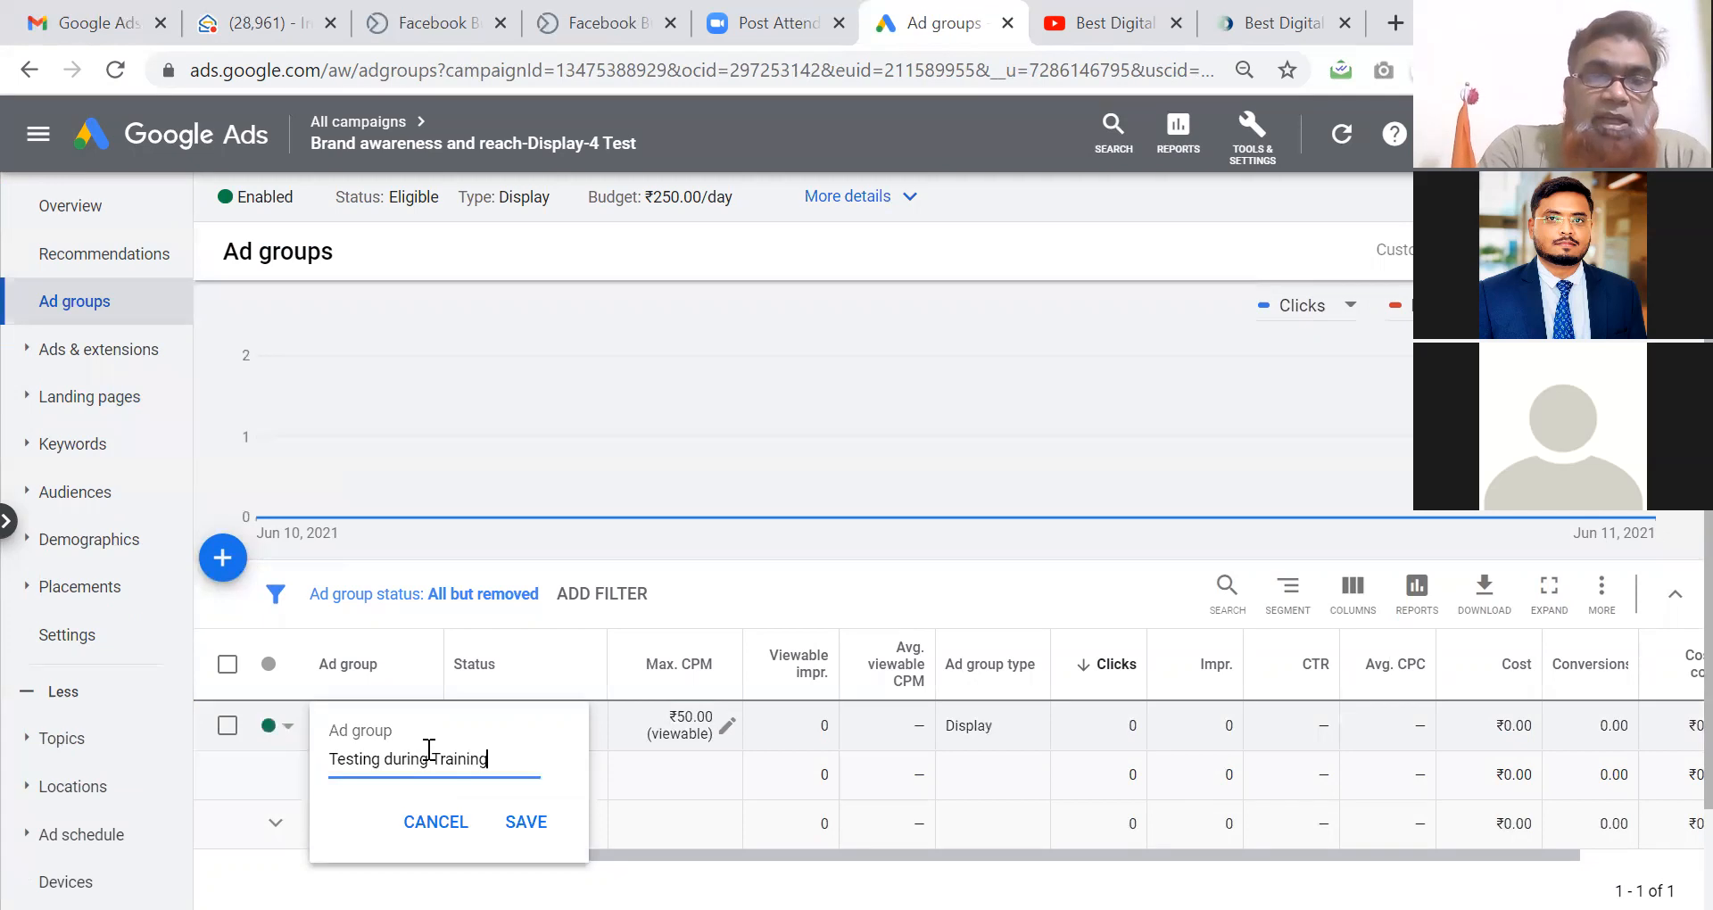
click(540, 818)
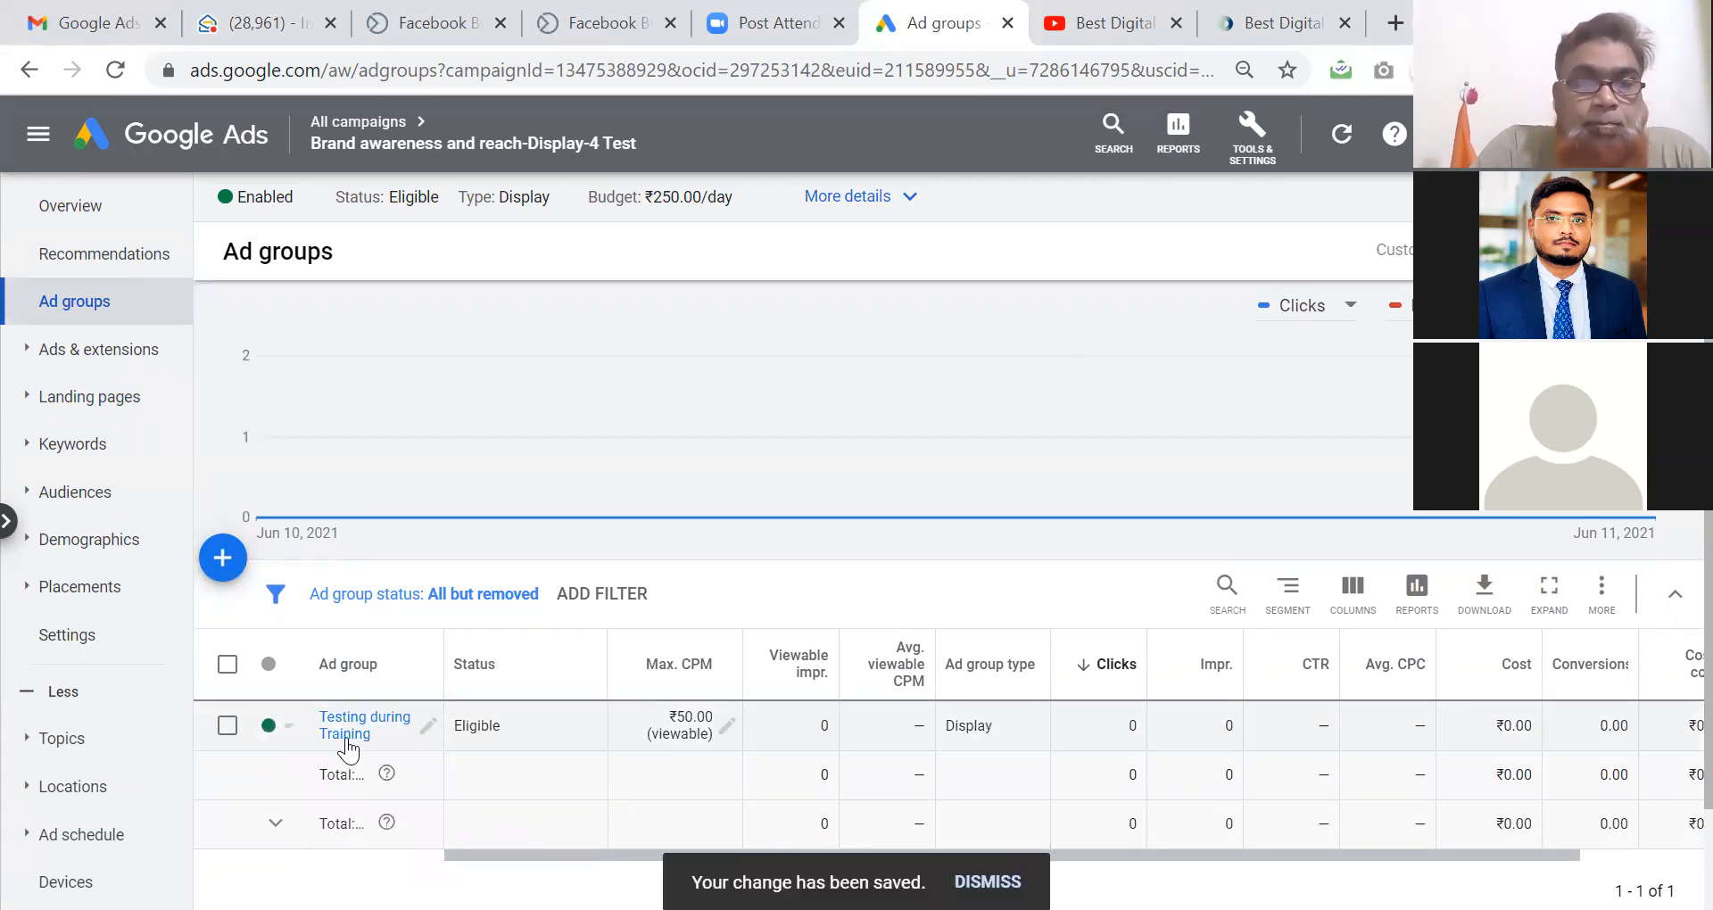
Open the Testing during Training ad group and examine the review status of its image ads through to the last one.
click(347, 737)
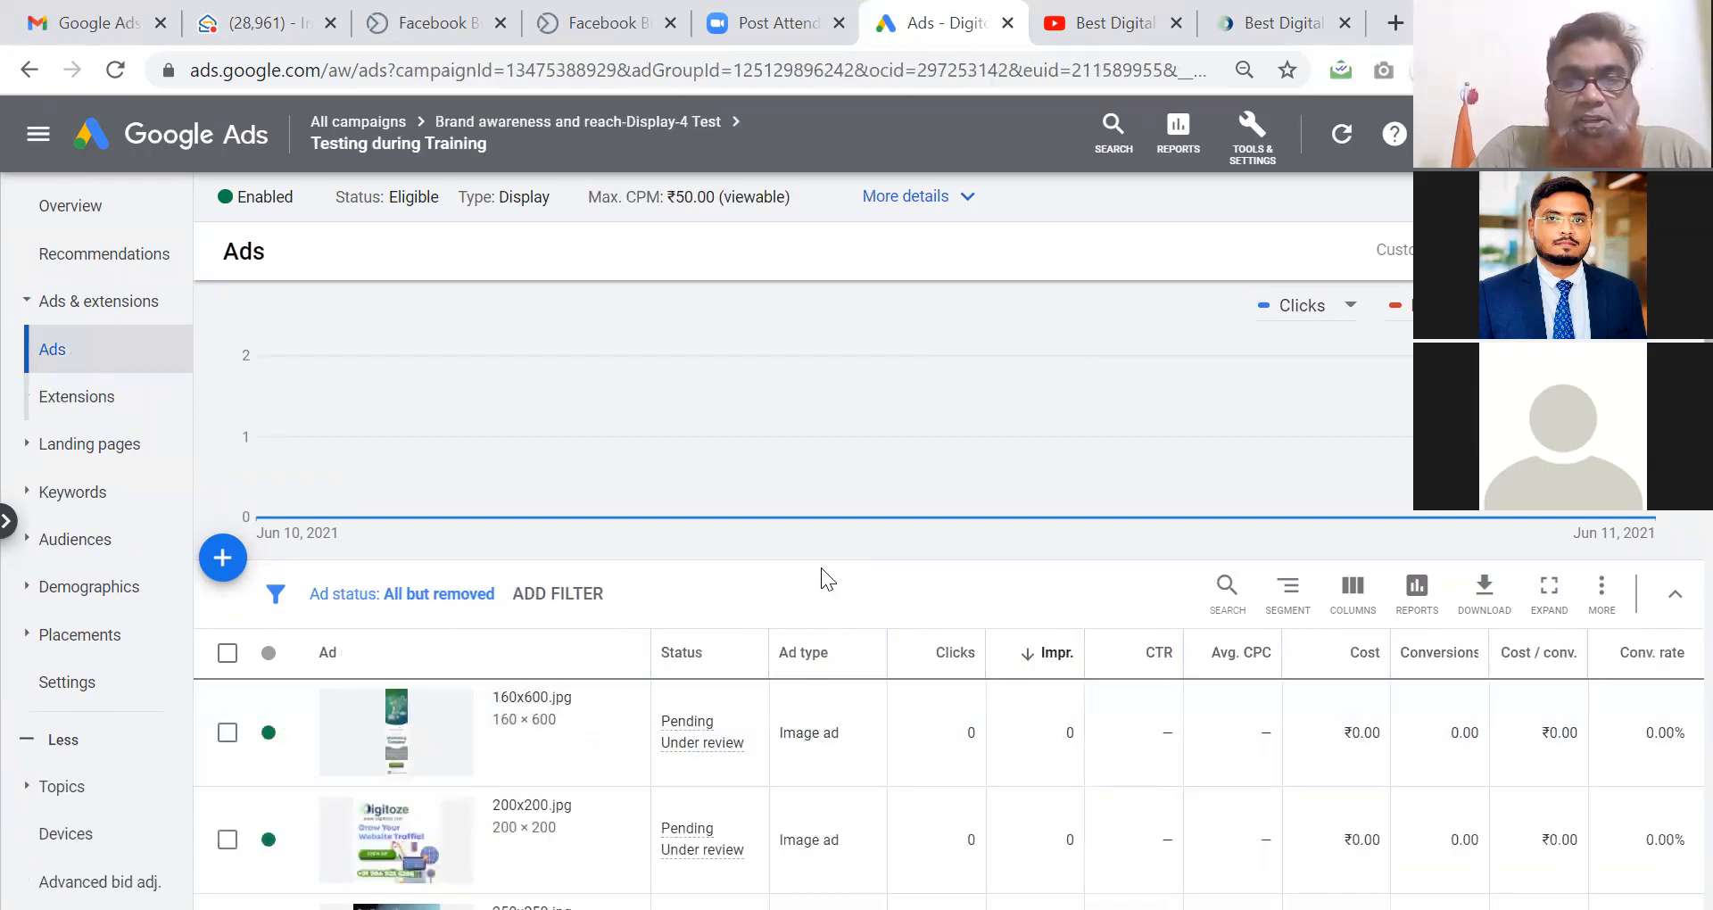
scroll(821, 566, down, 3)
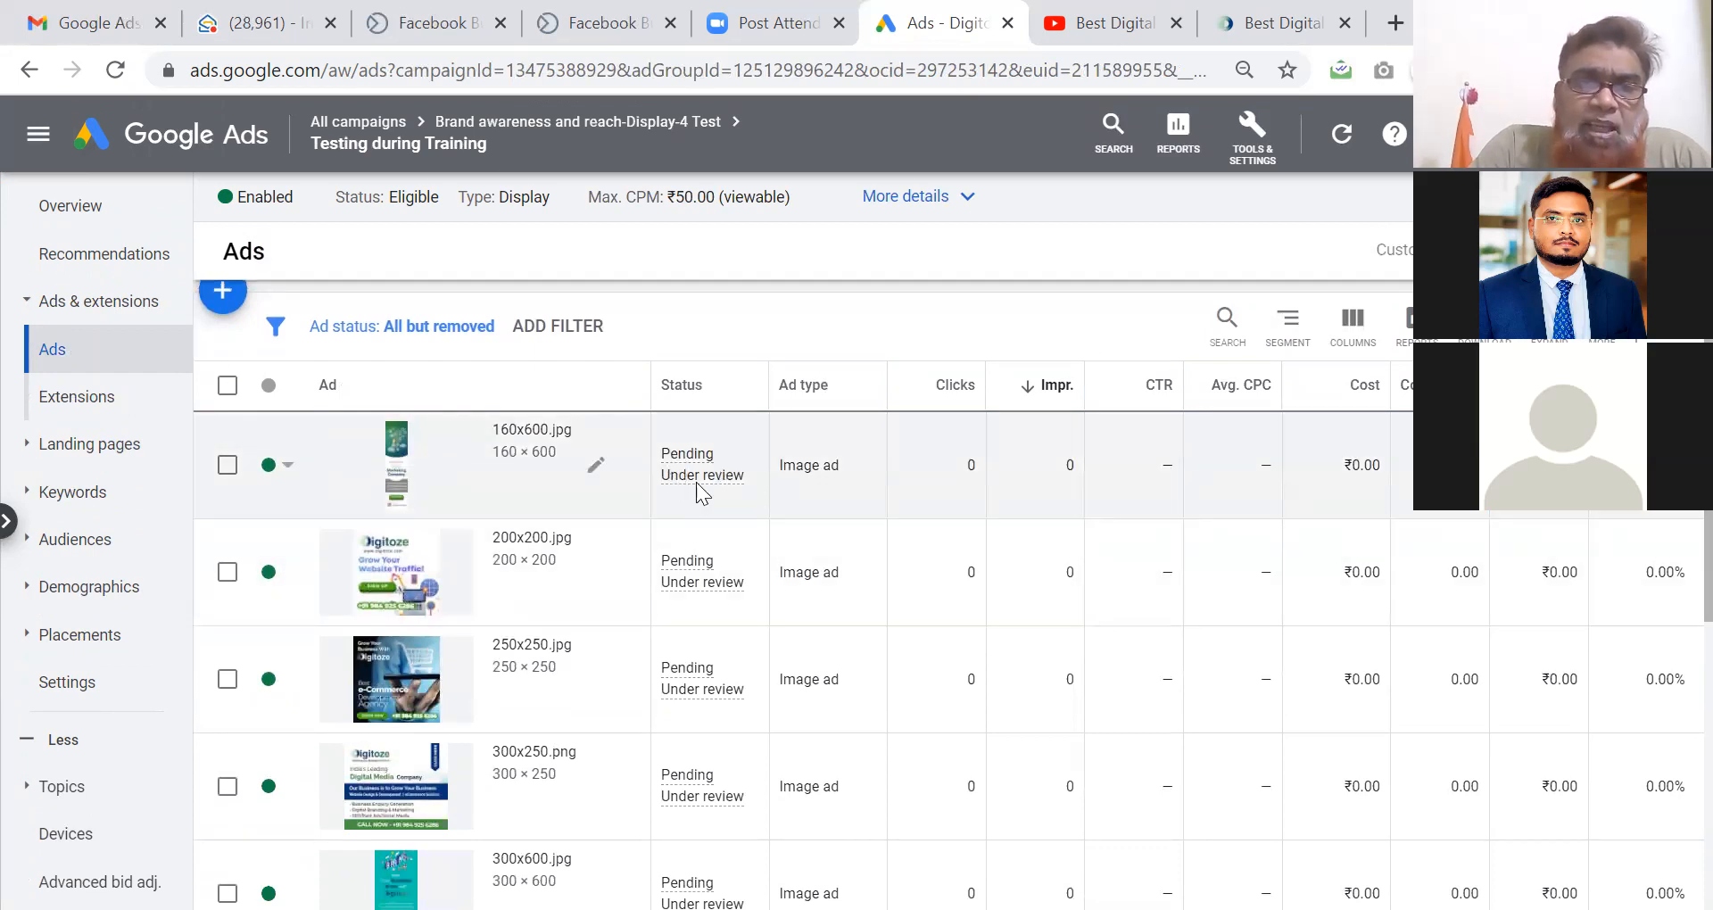
mouse_move(699, 482)
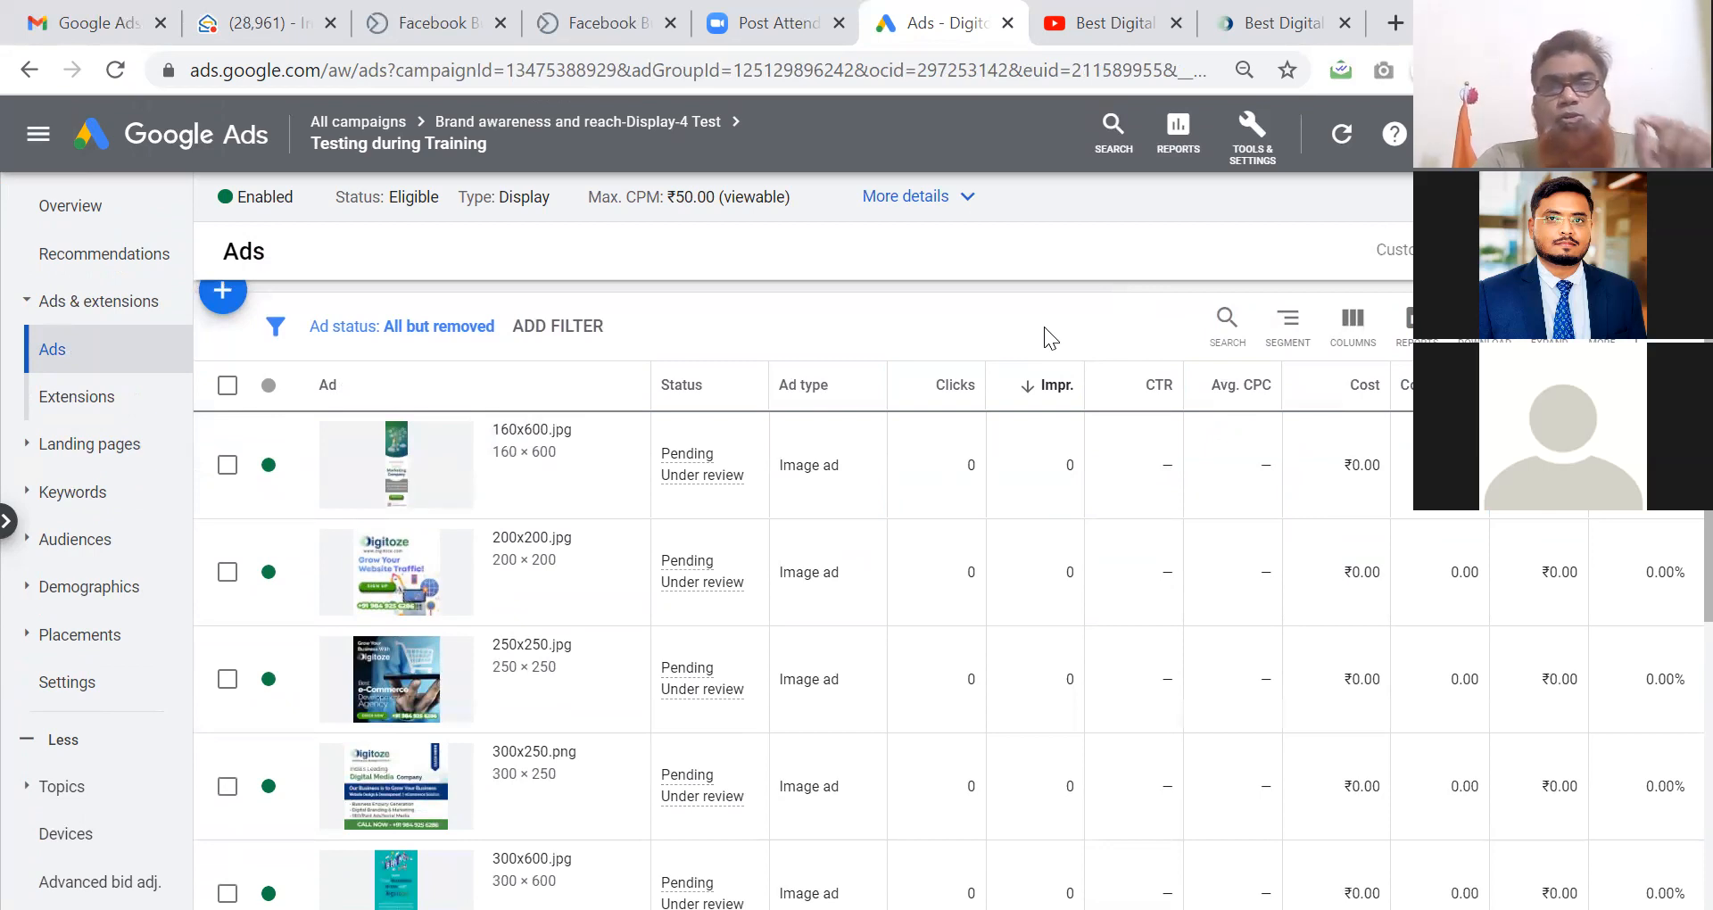
scroll(1044, 326, down, 3)
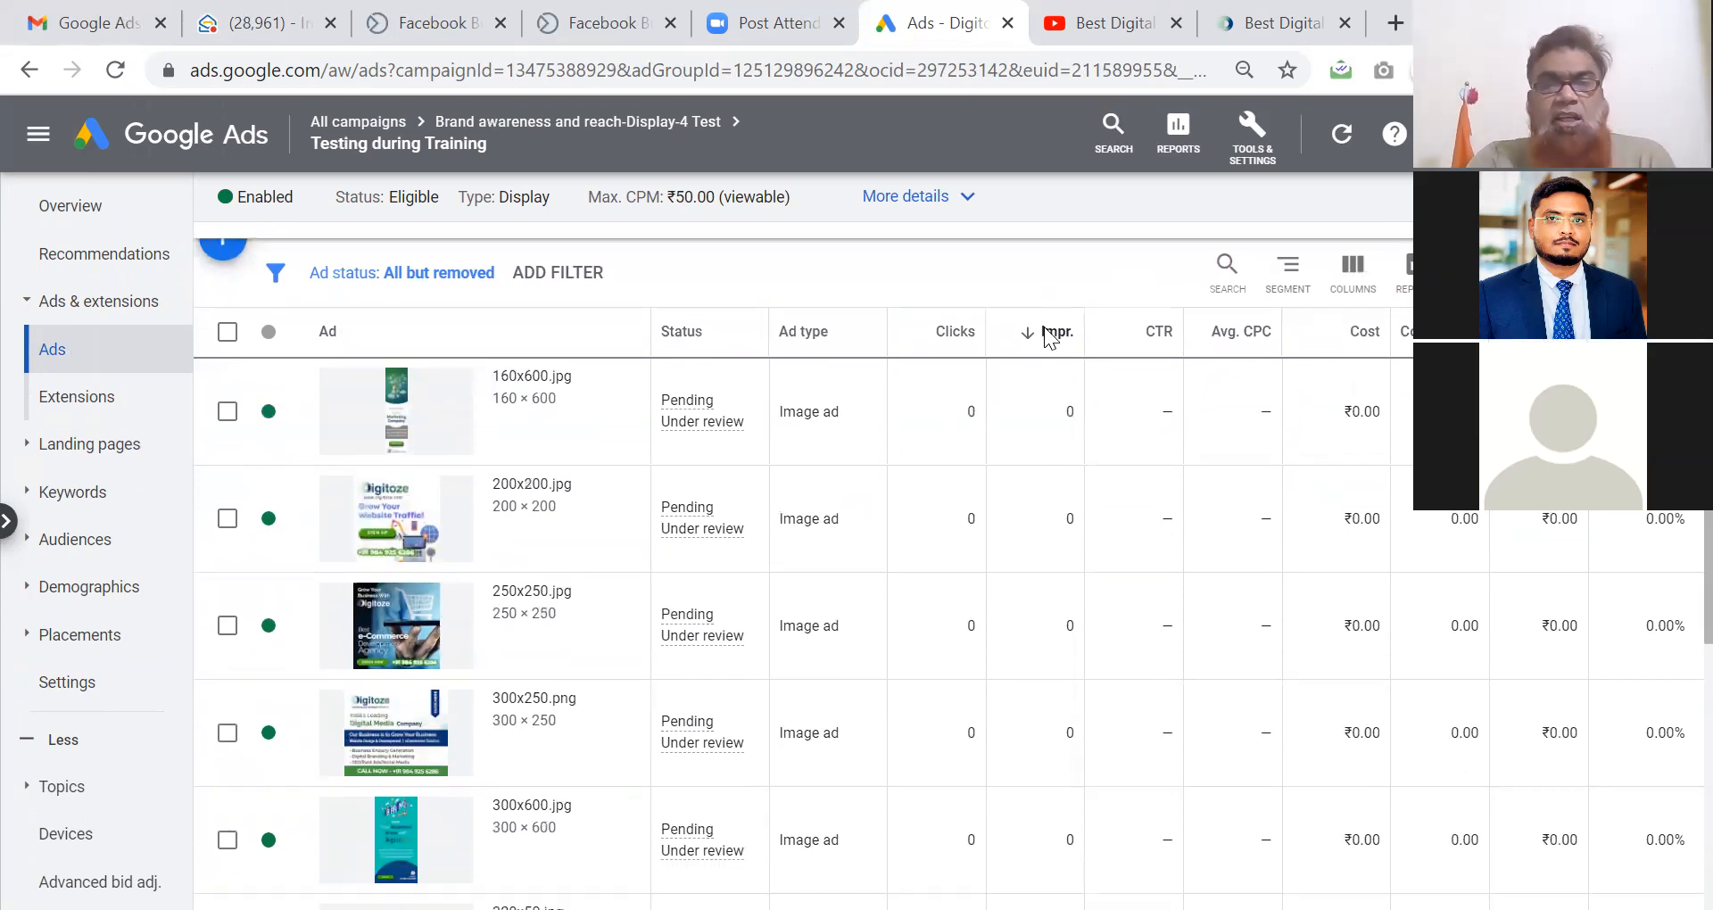
scroll(1046, 339, down, 5)
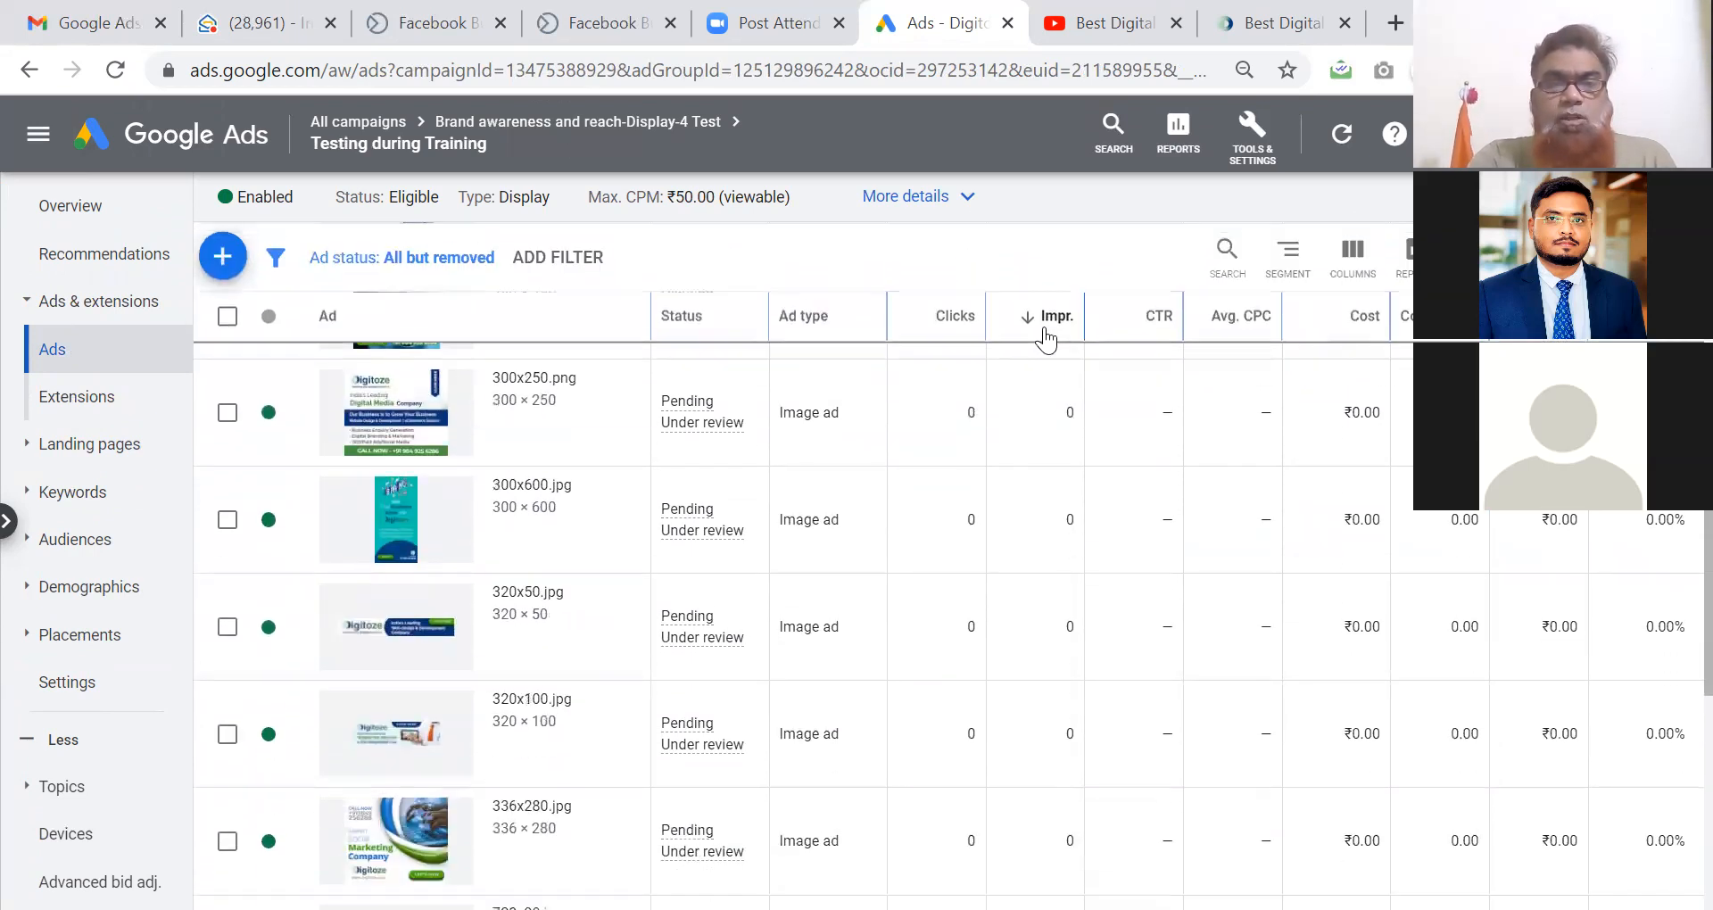
scroll(1044, 326, down, 1)
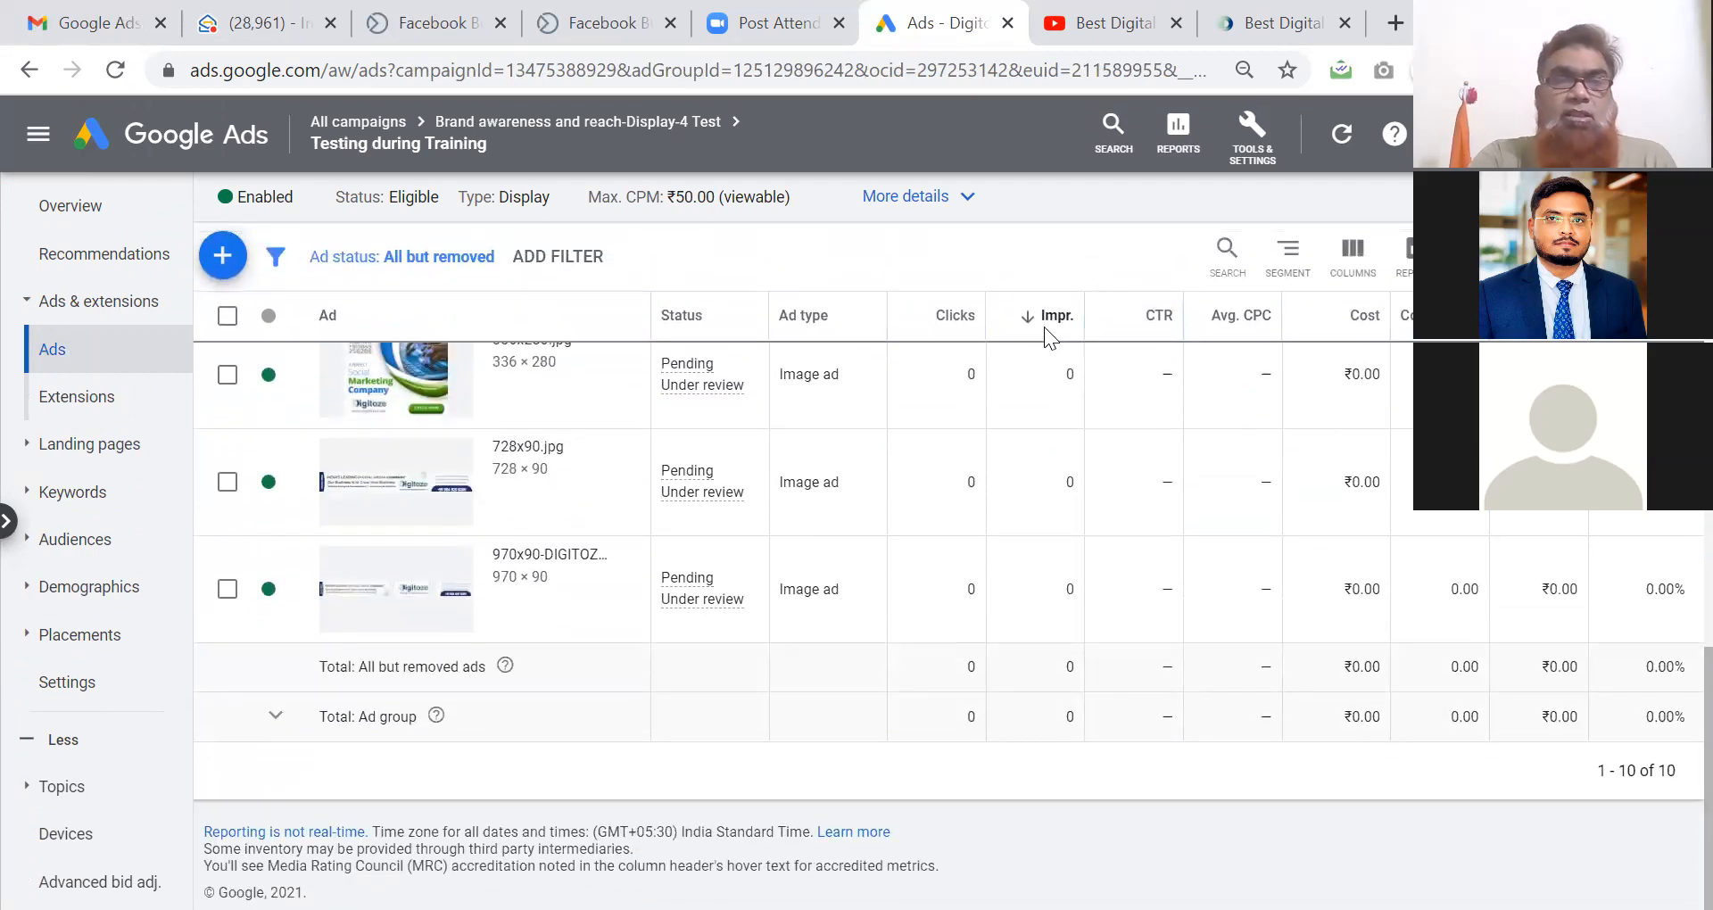
scroll(1044, 327, up, 8)
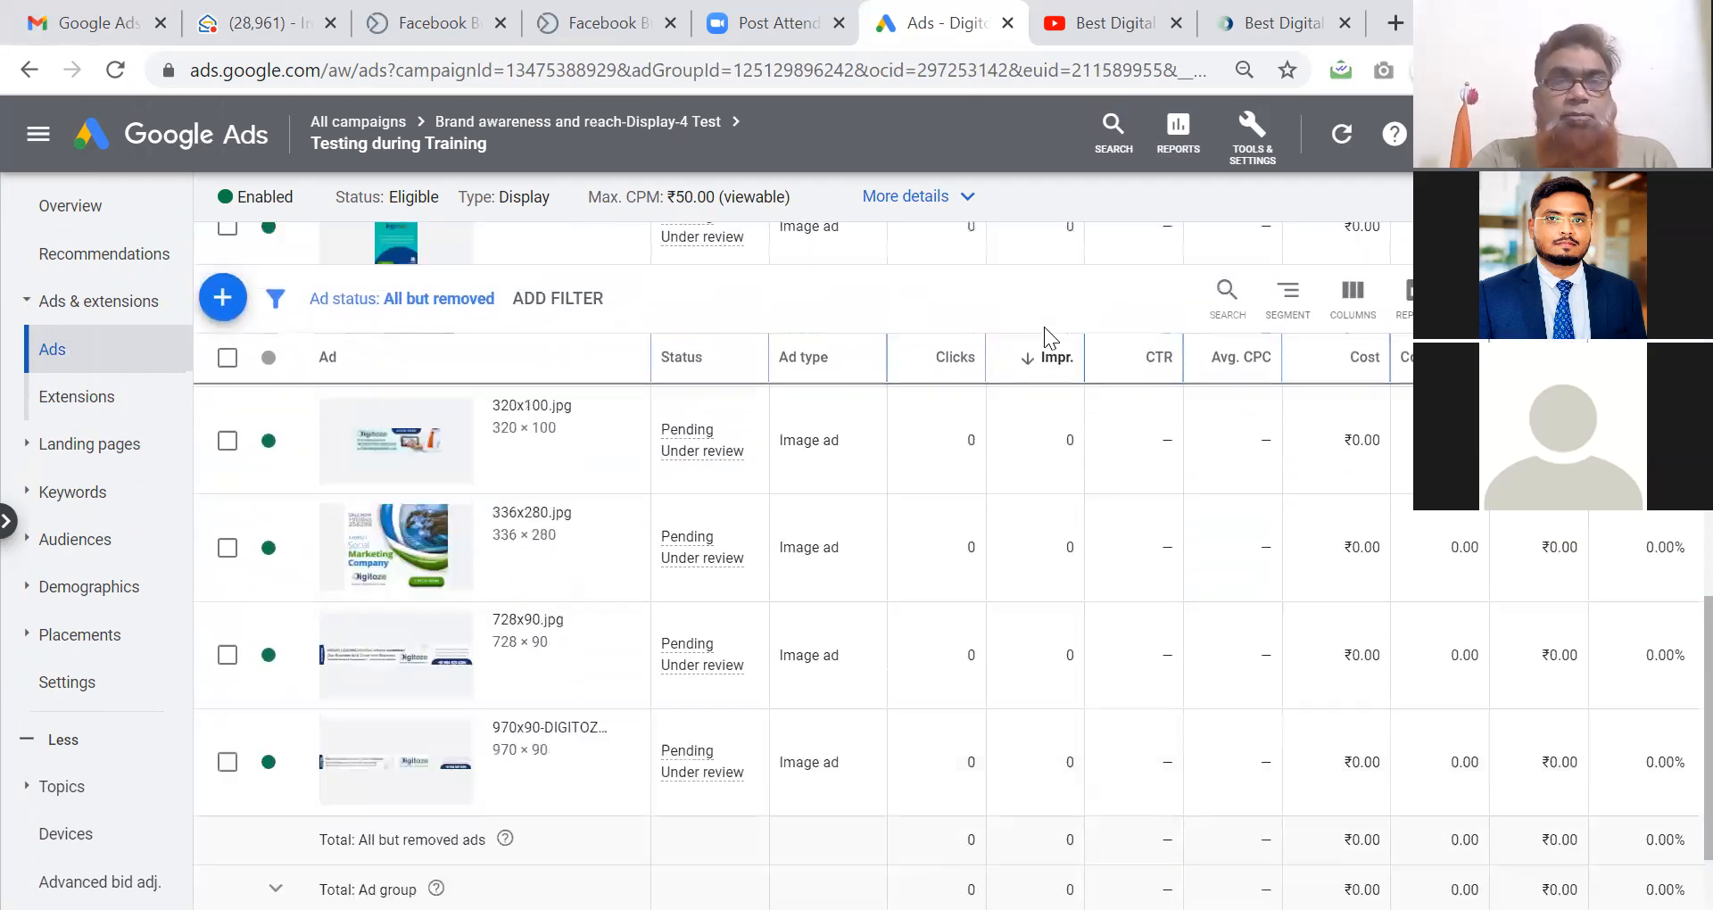
scroll(1046, 330, up, 3)
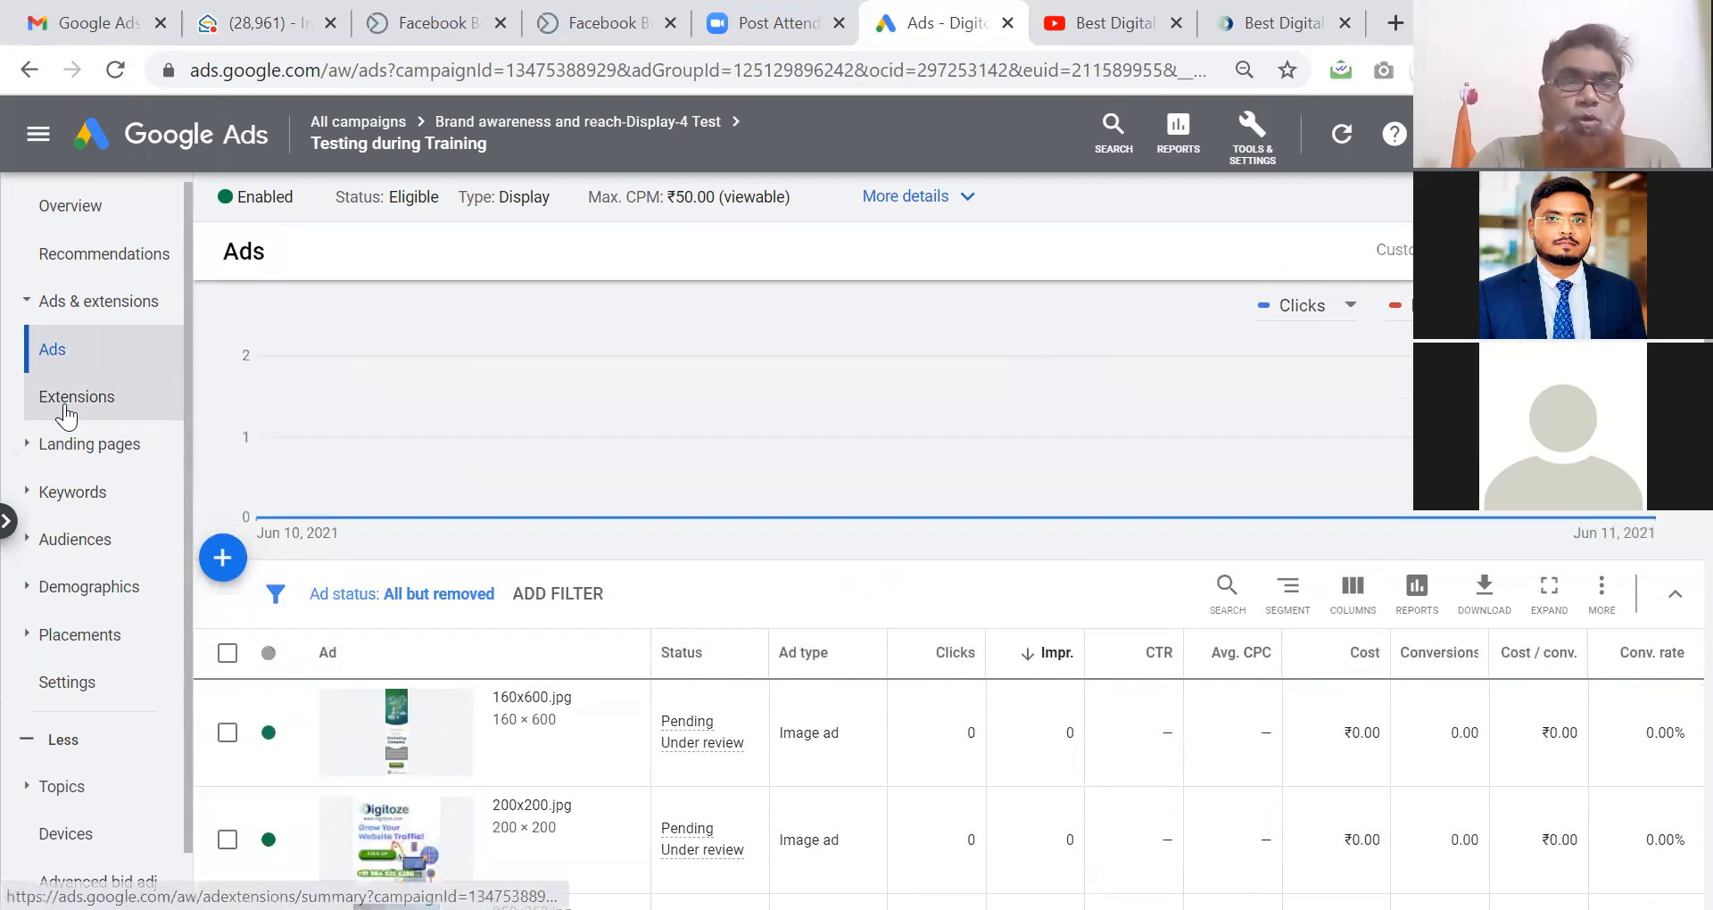
click(73, 502)
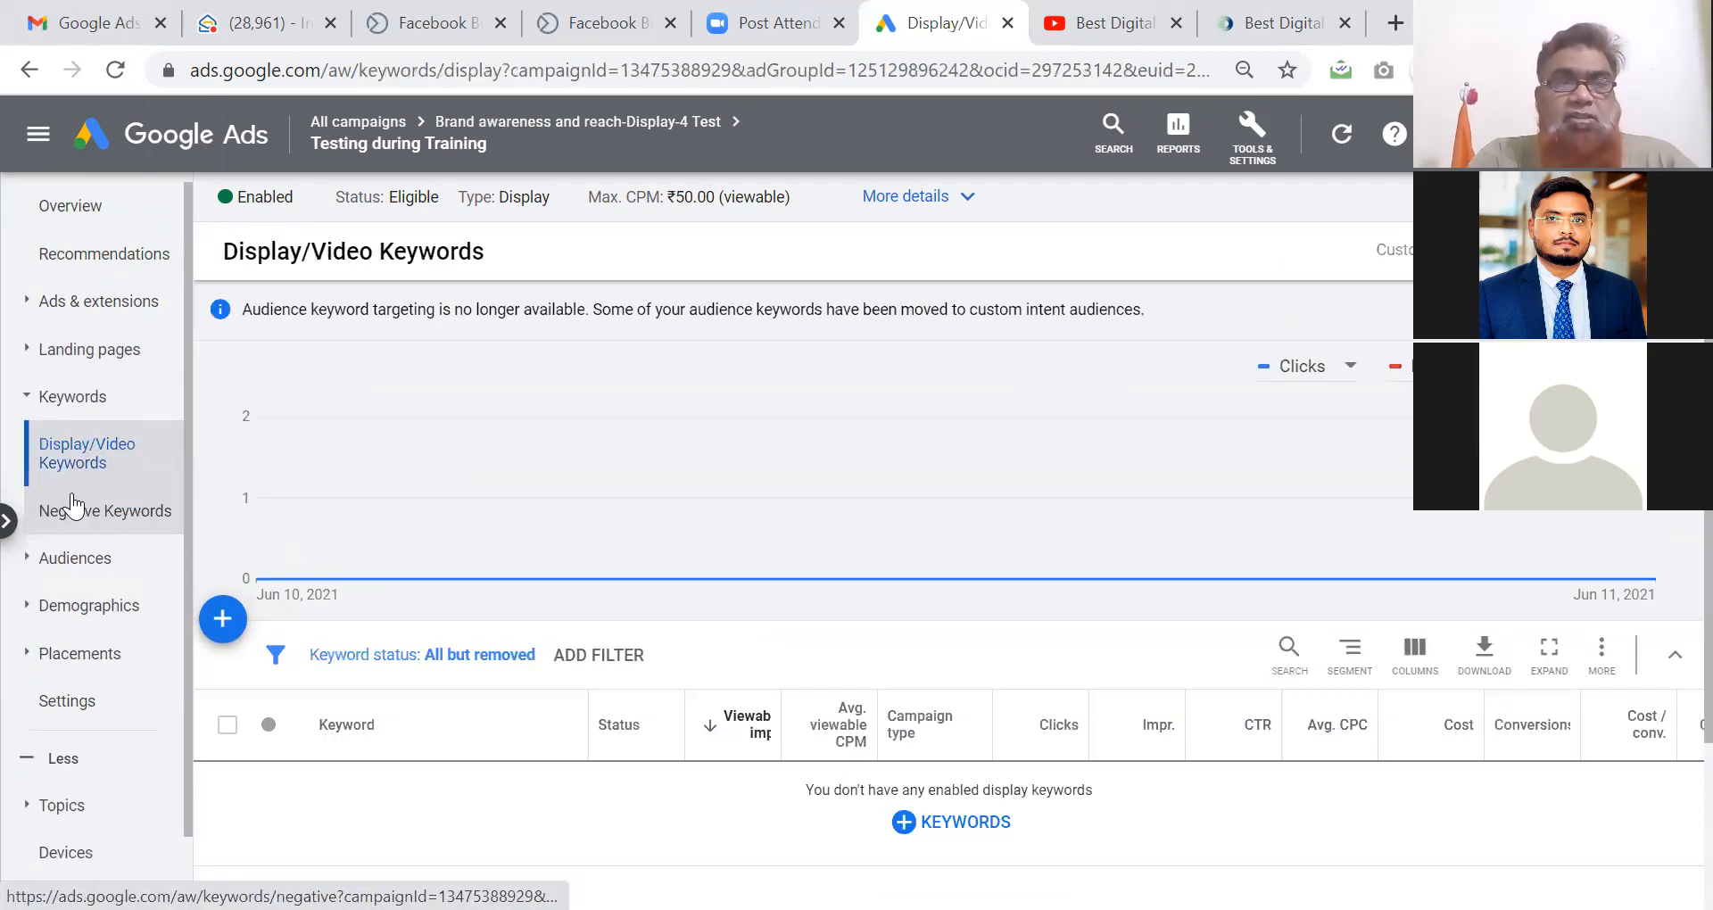
click(224, 621)
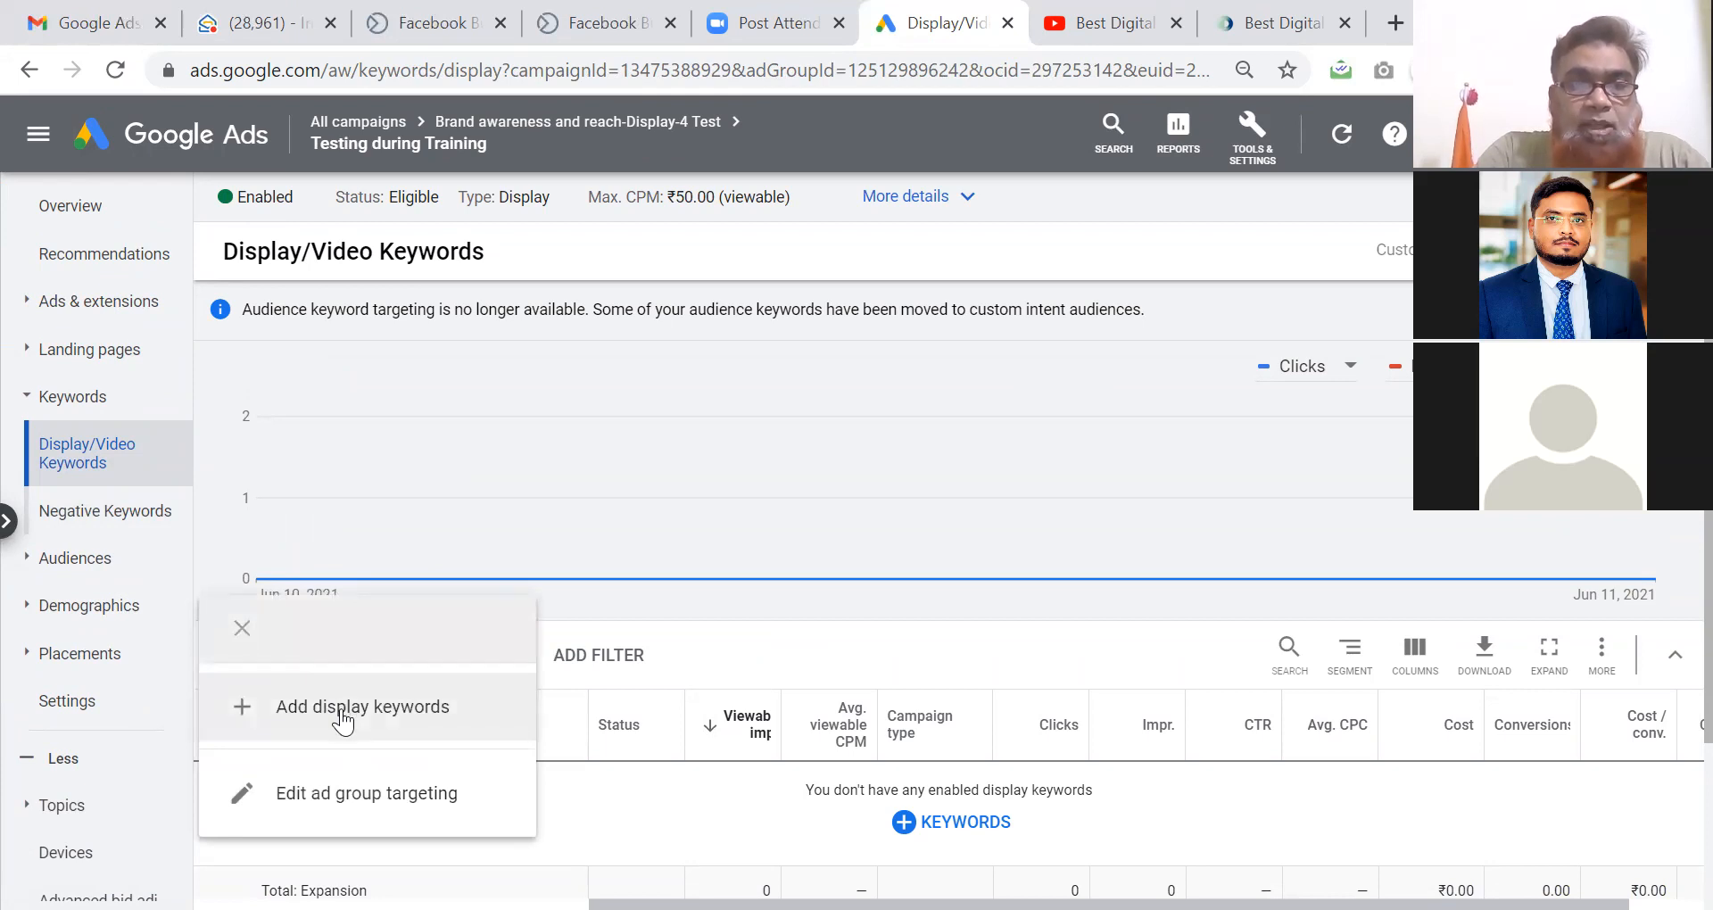
click(343, 714)
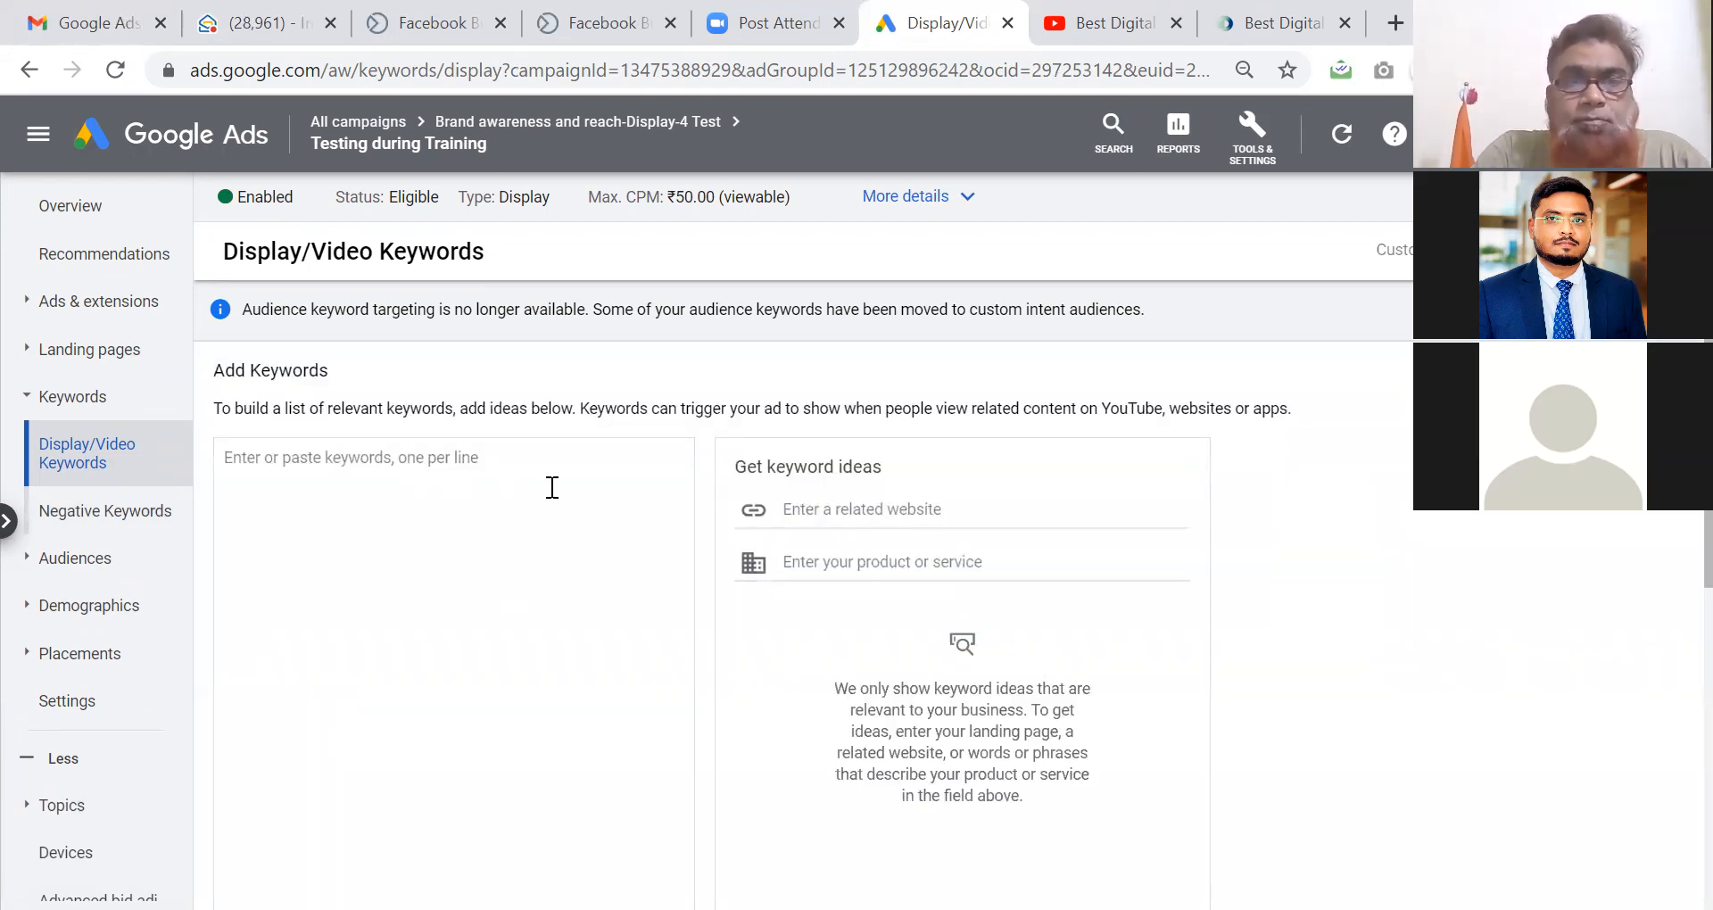
click(1262, 33)
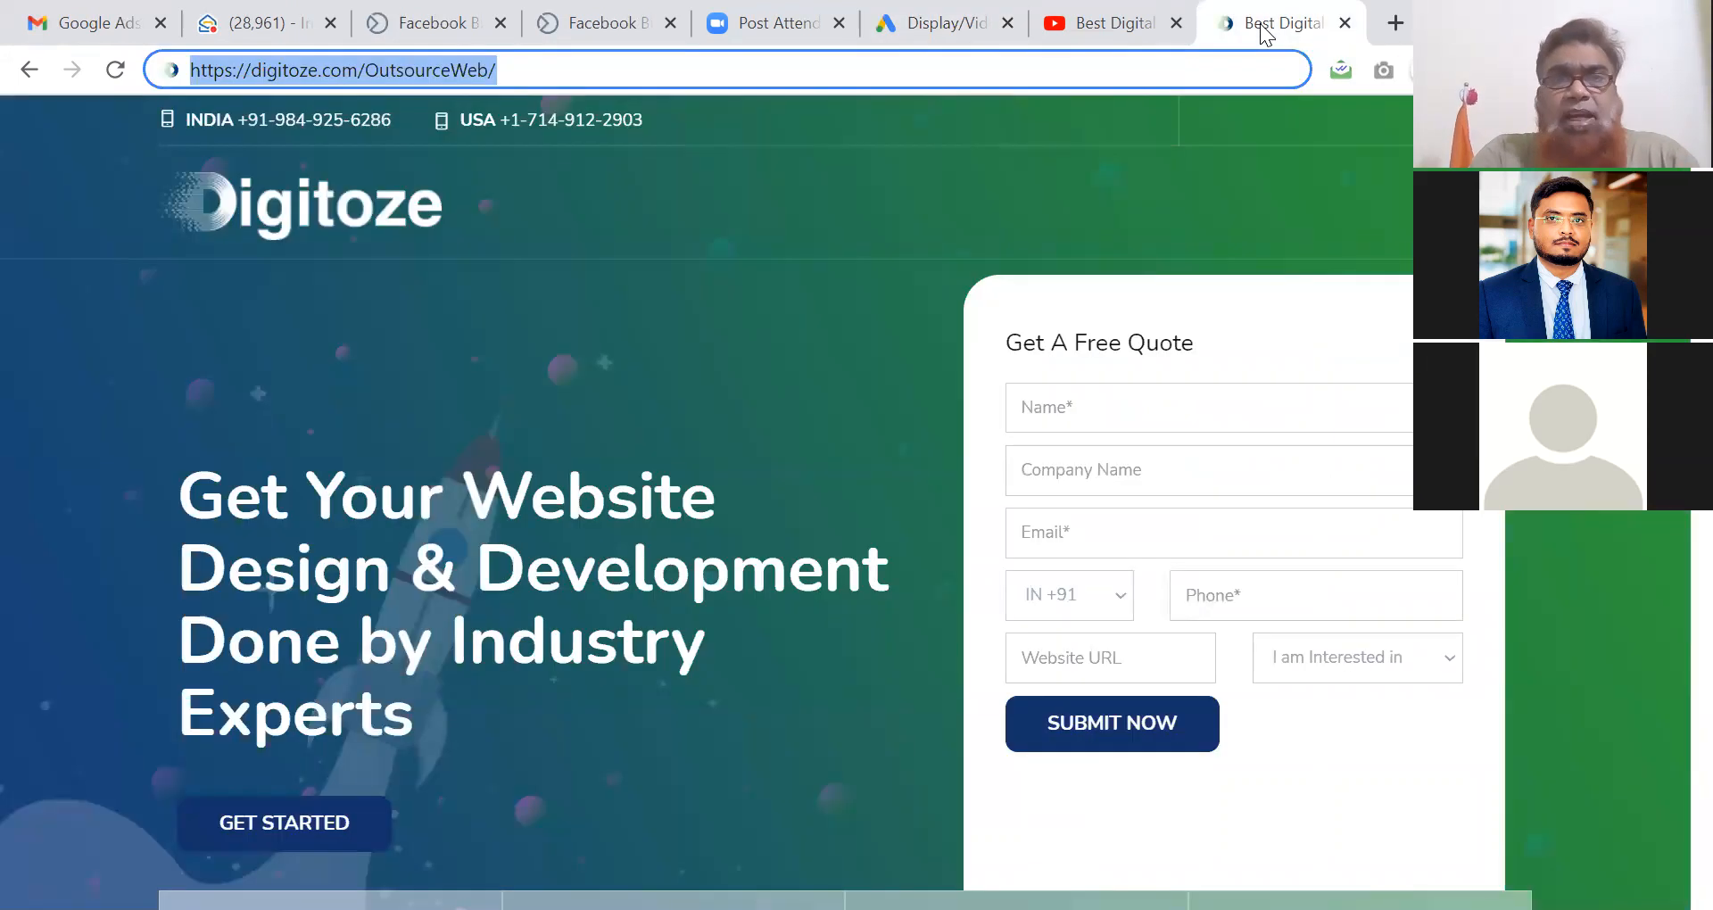
click(948, 31)
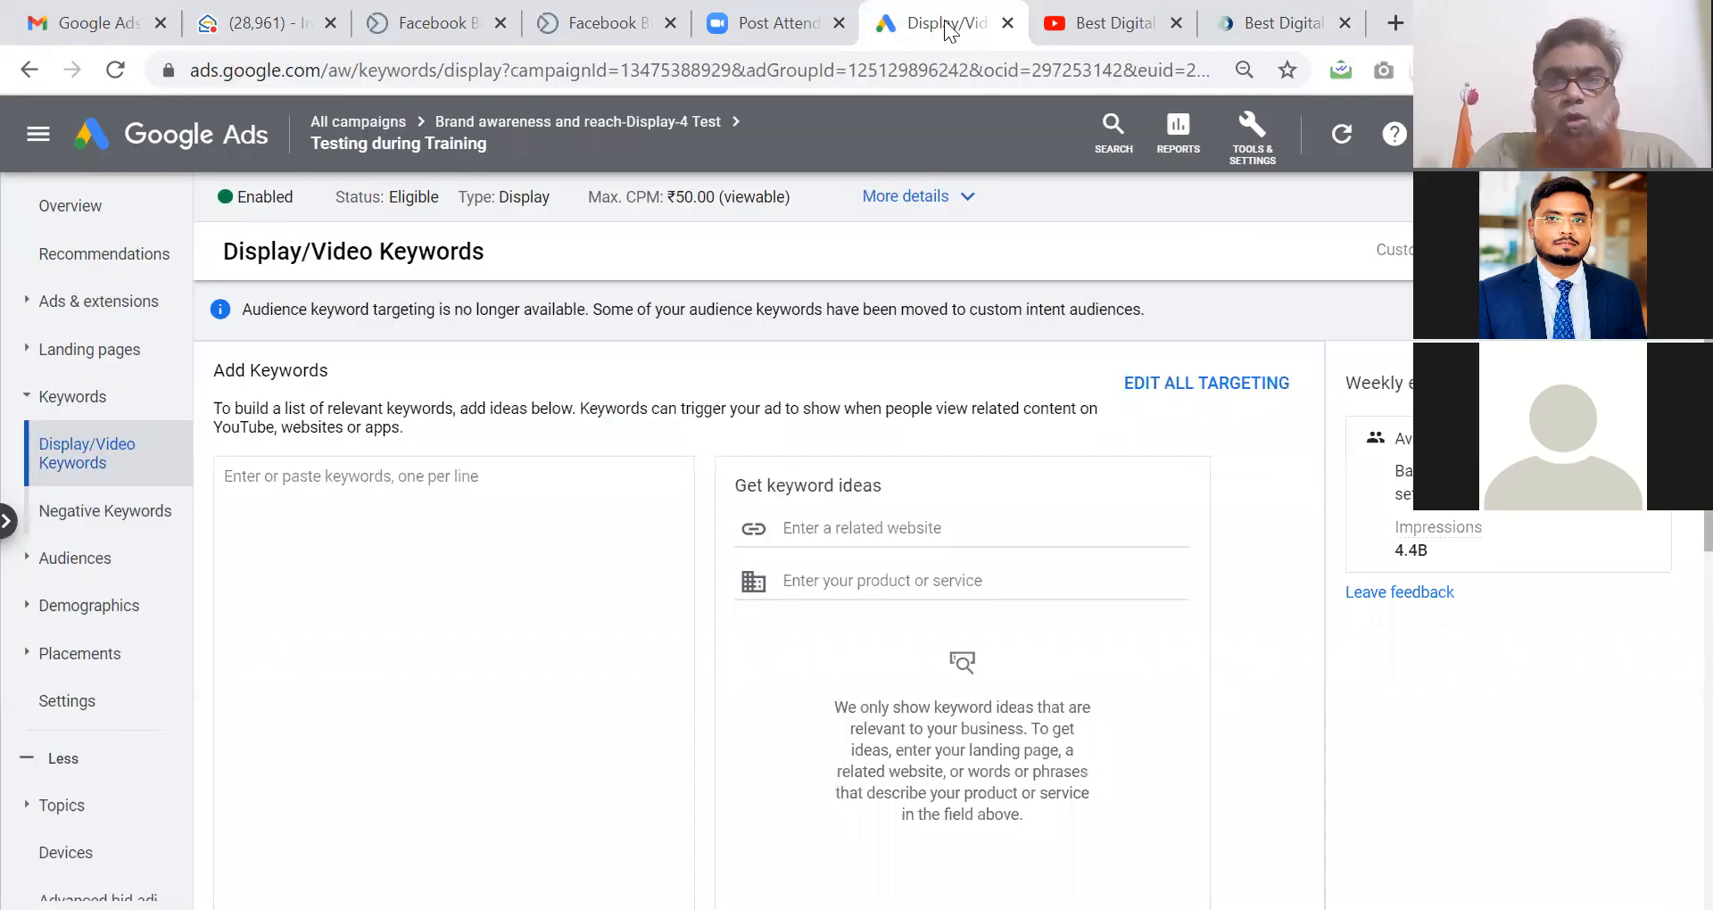
click(868, 518)
text(https://digitoze.com/OutsourceWeb/)
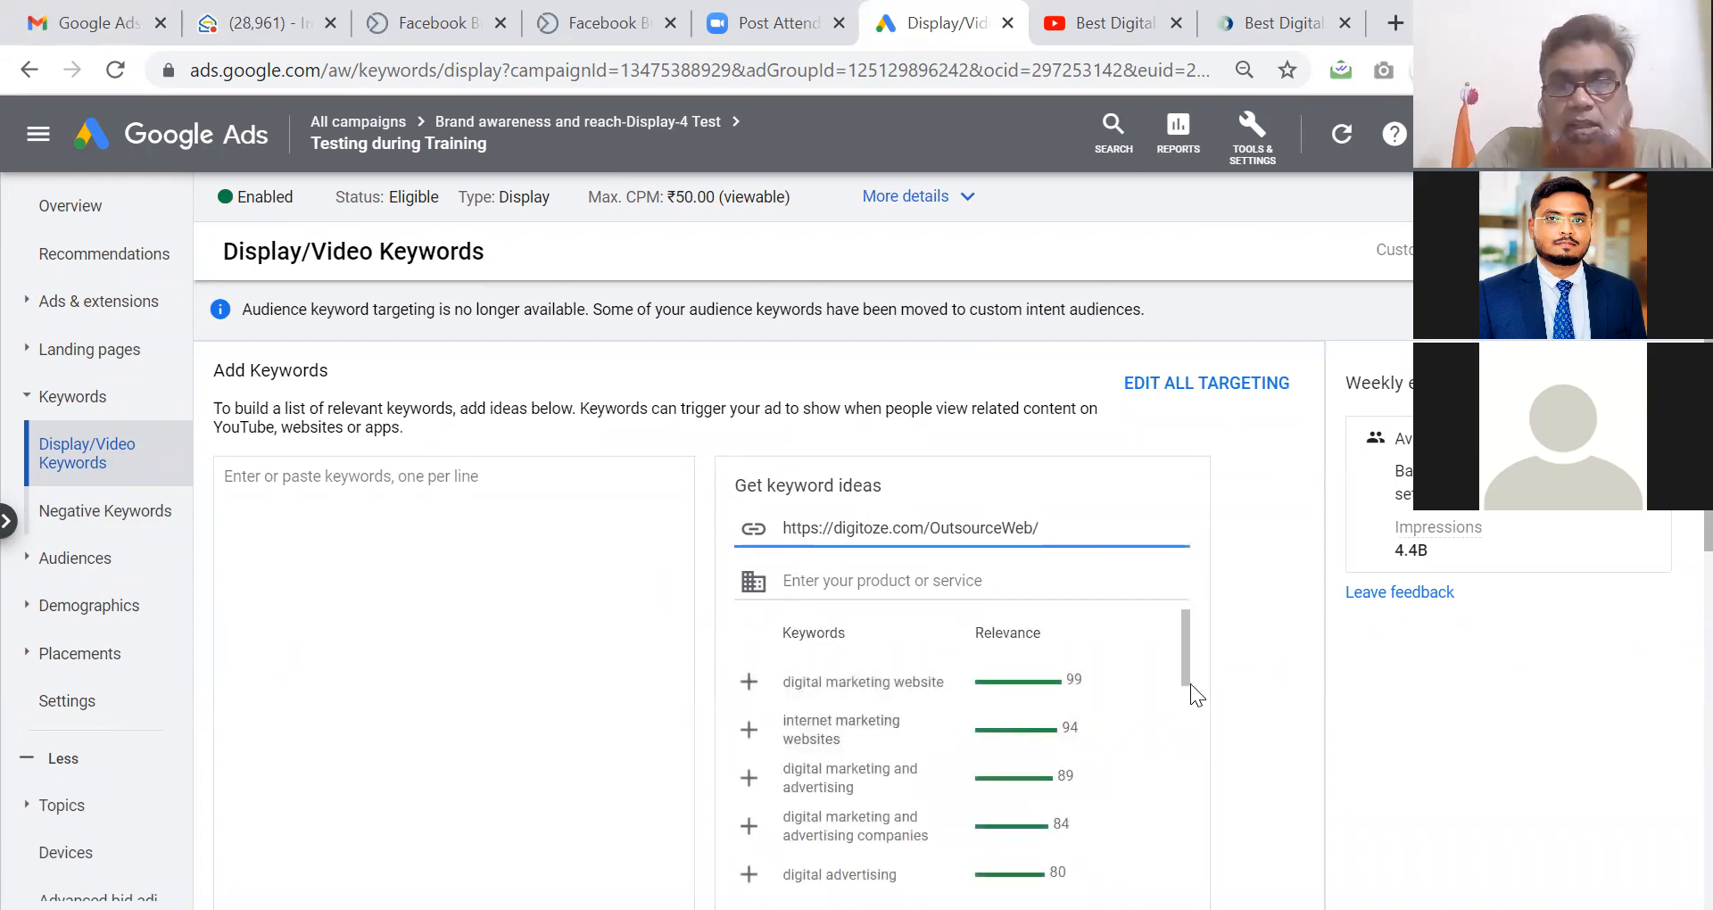
Add the suggested keywords digital marketing website, digital marketing and advertising, digital marketing and advertising companies, digital advertising, digital marketing company websites and digital marketing agency.
mouse_move(1185, 662)
mouse_down()
mouse_move(1187, 858)
mouse_move(1172, 647)
mouse_up()
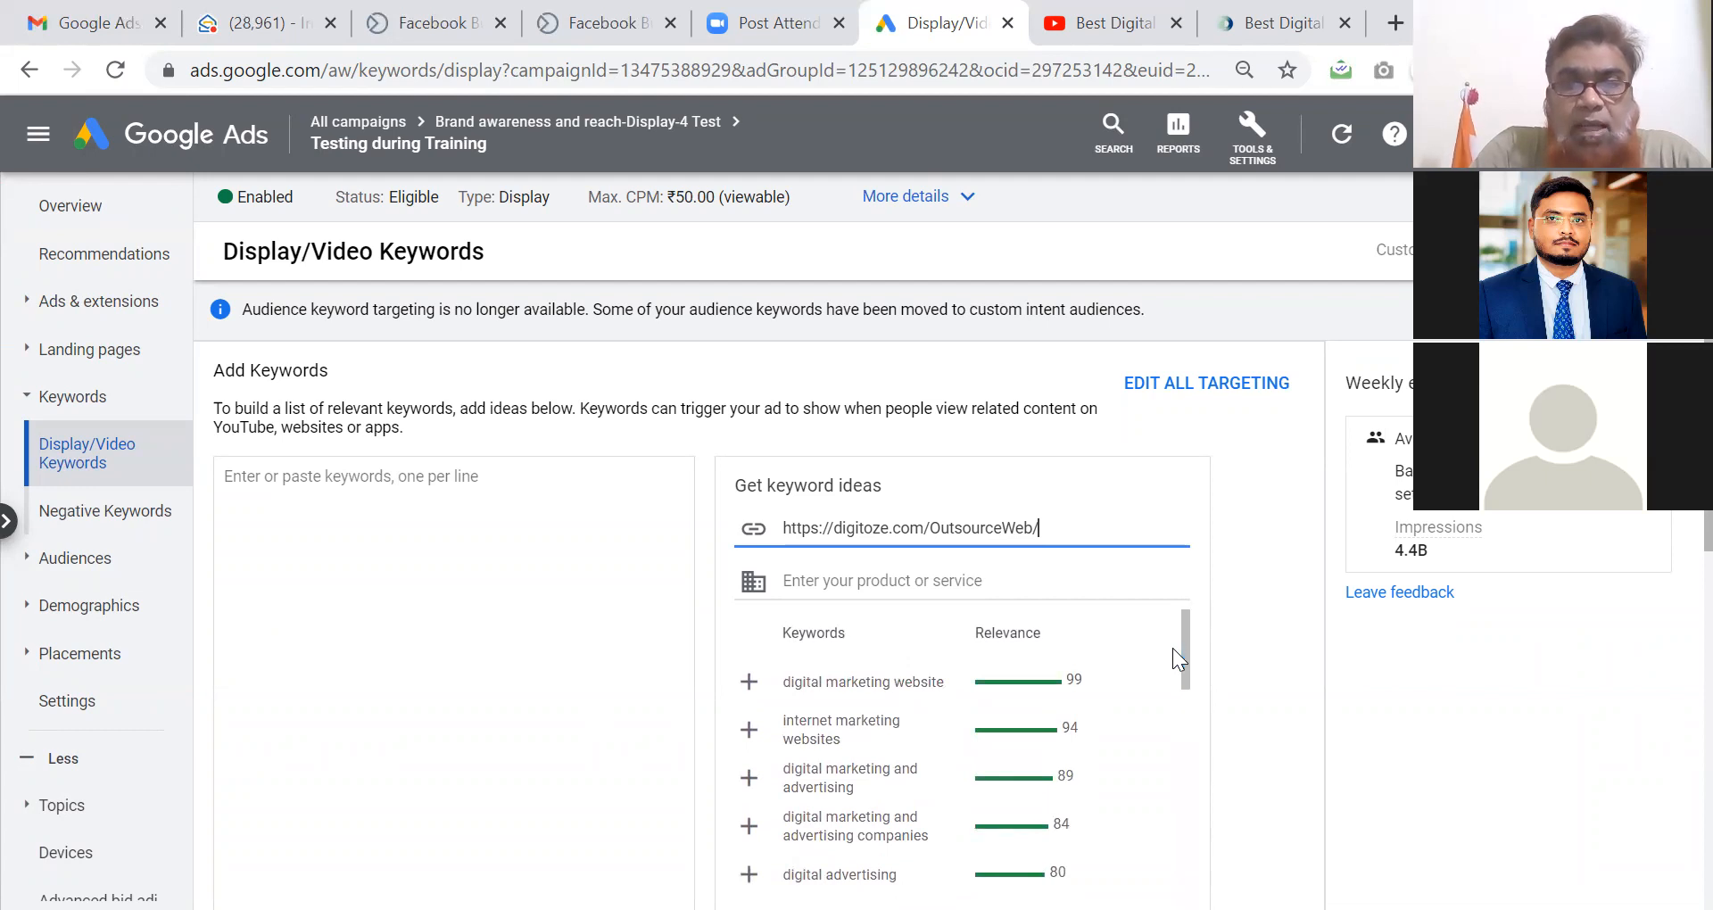
click(797, 691)
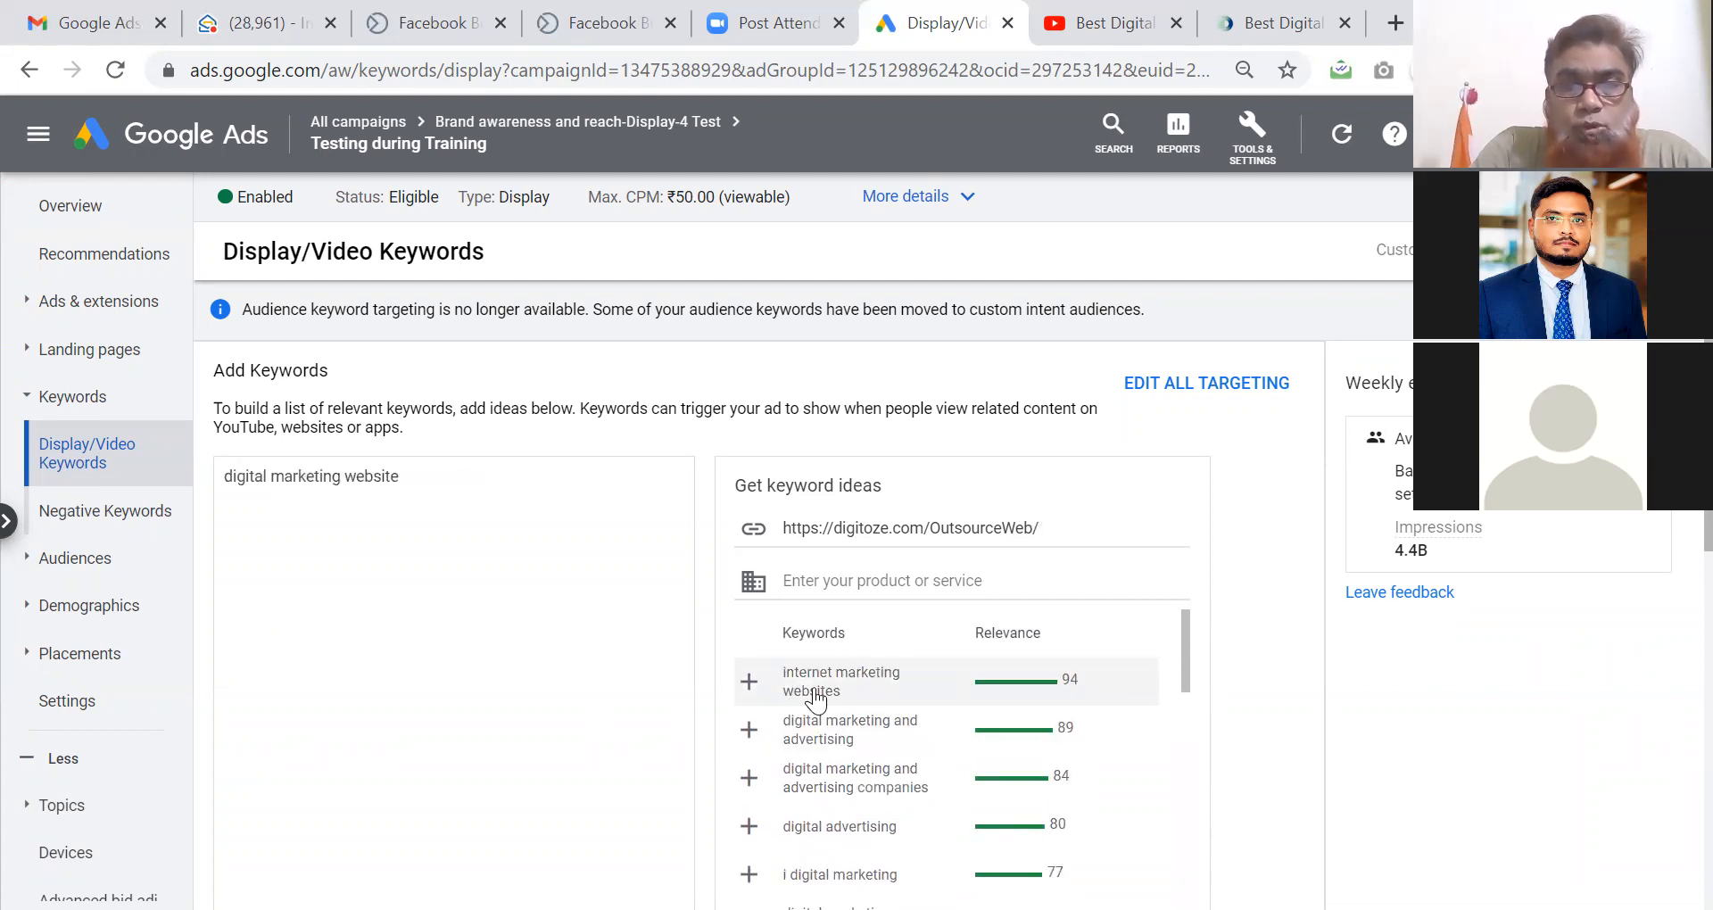
click(873, 743)
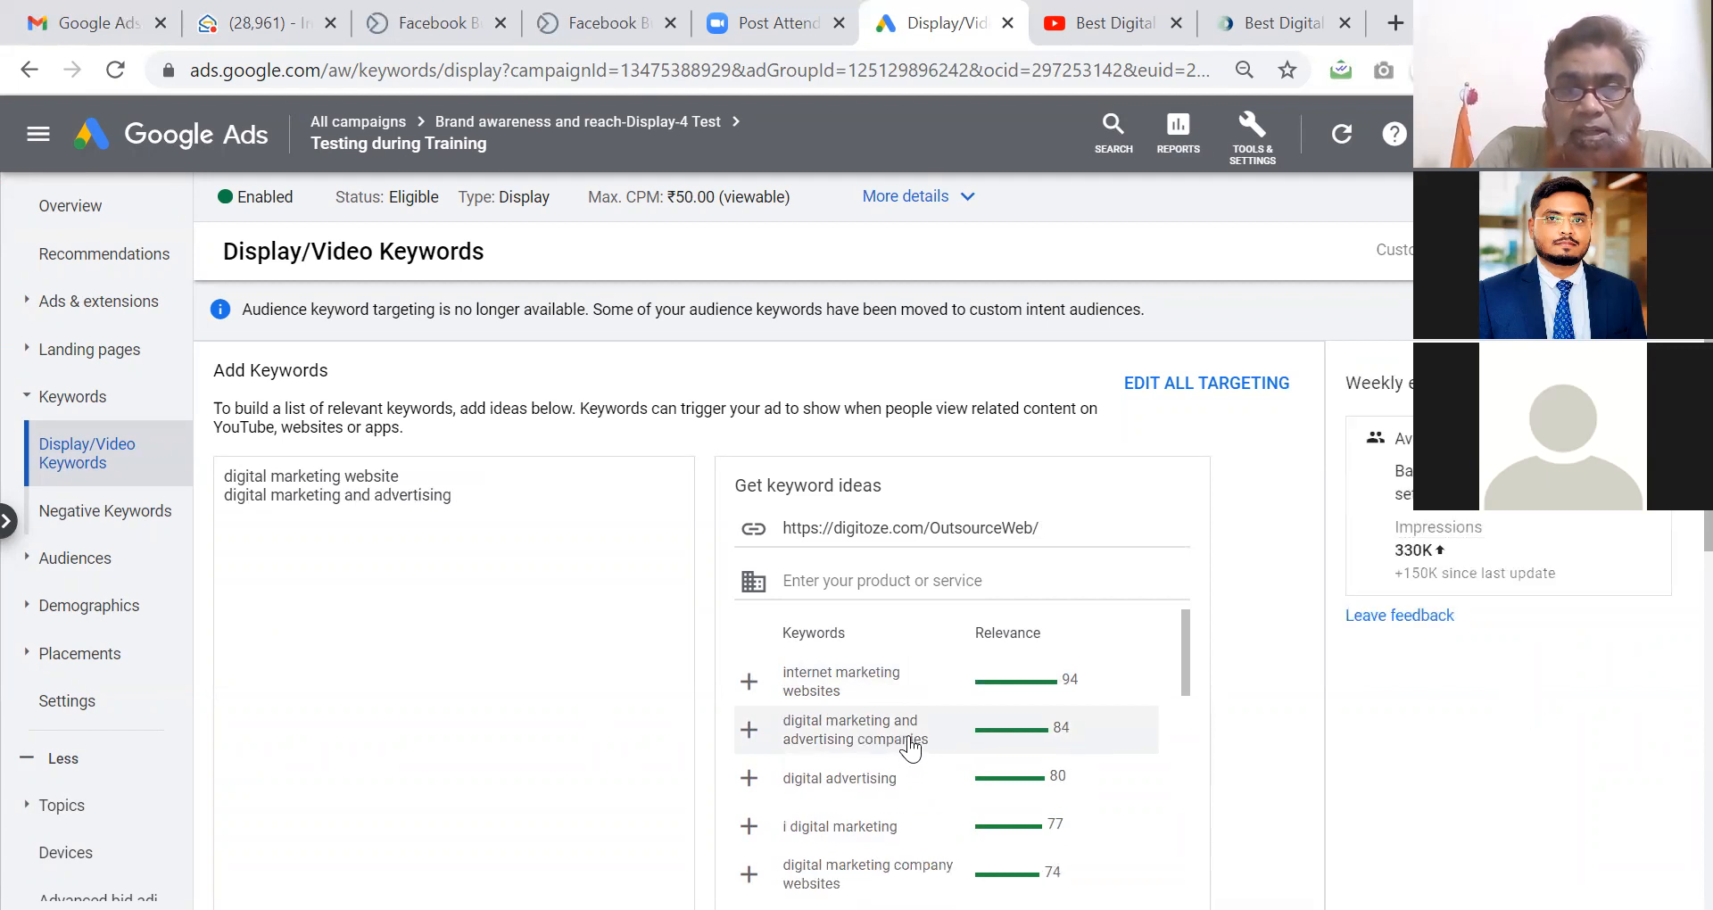
click(910, 746)
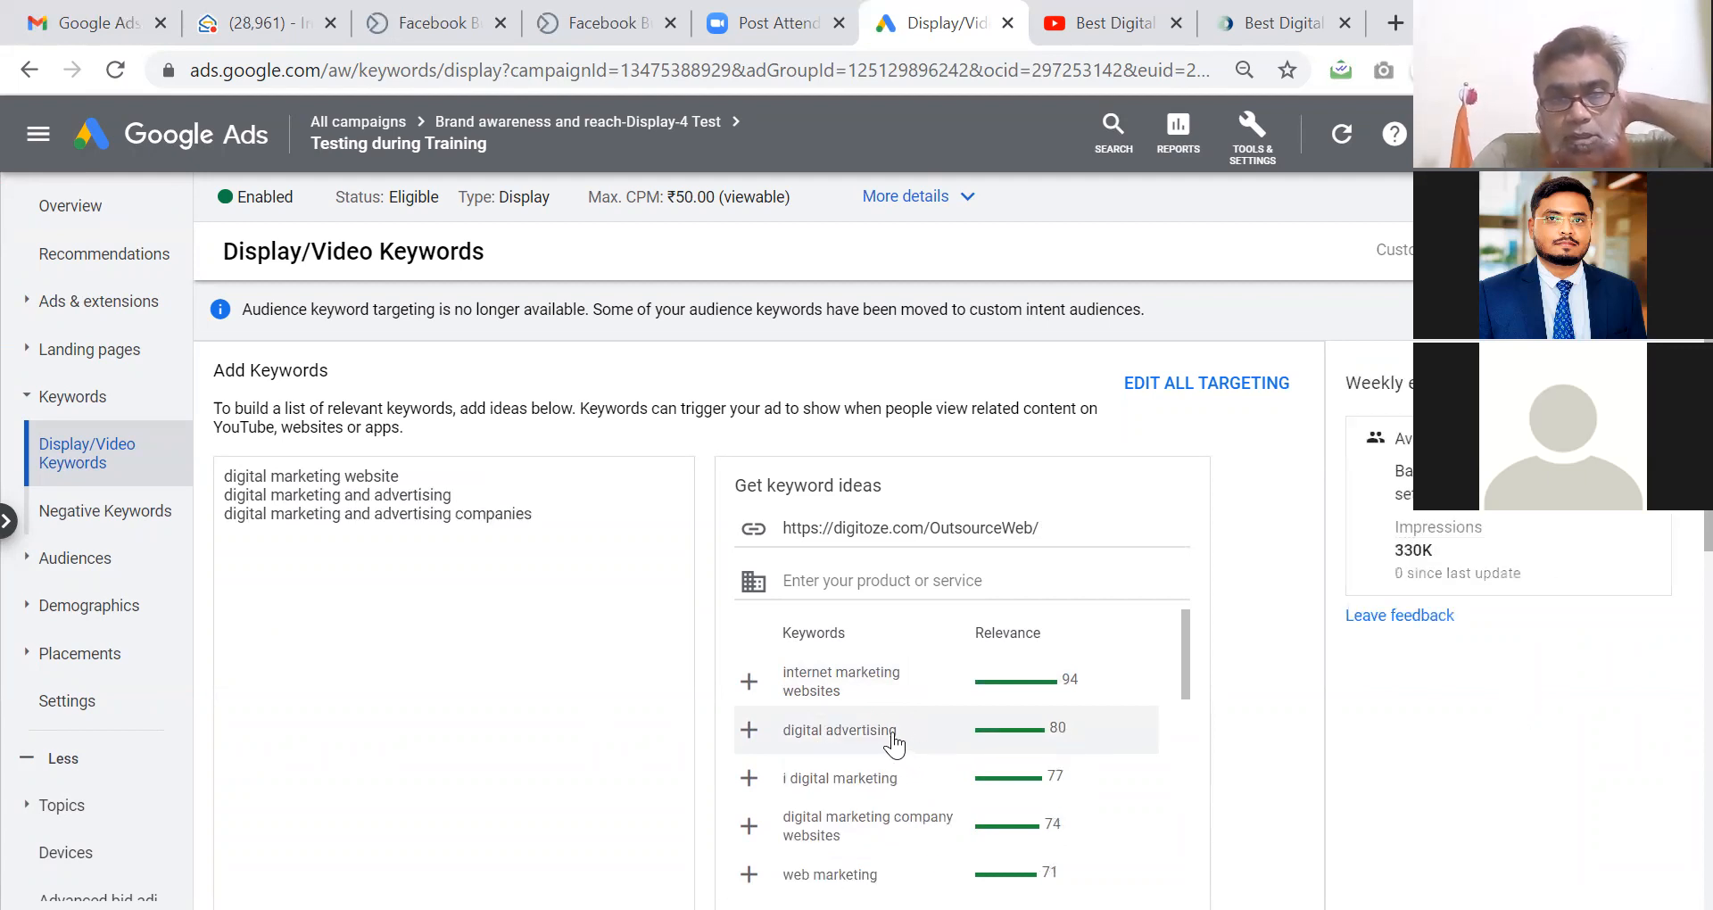
click(894, 743)
click(890, 778)
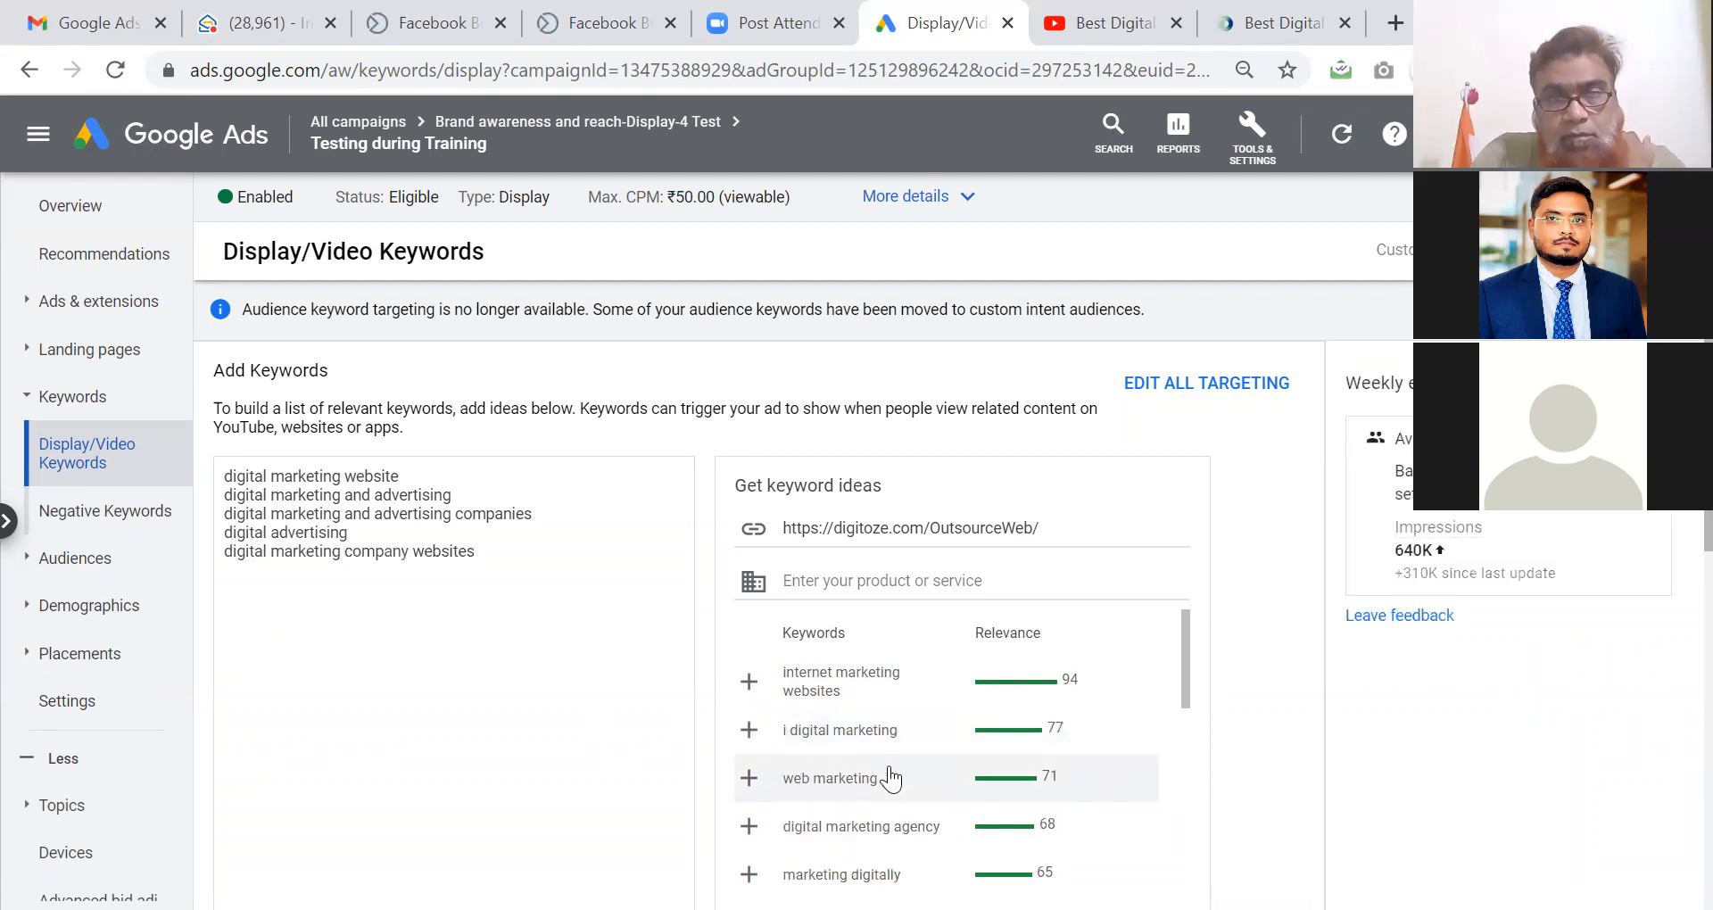
click(884, 829)
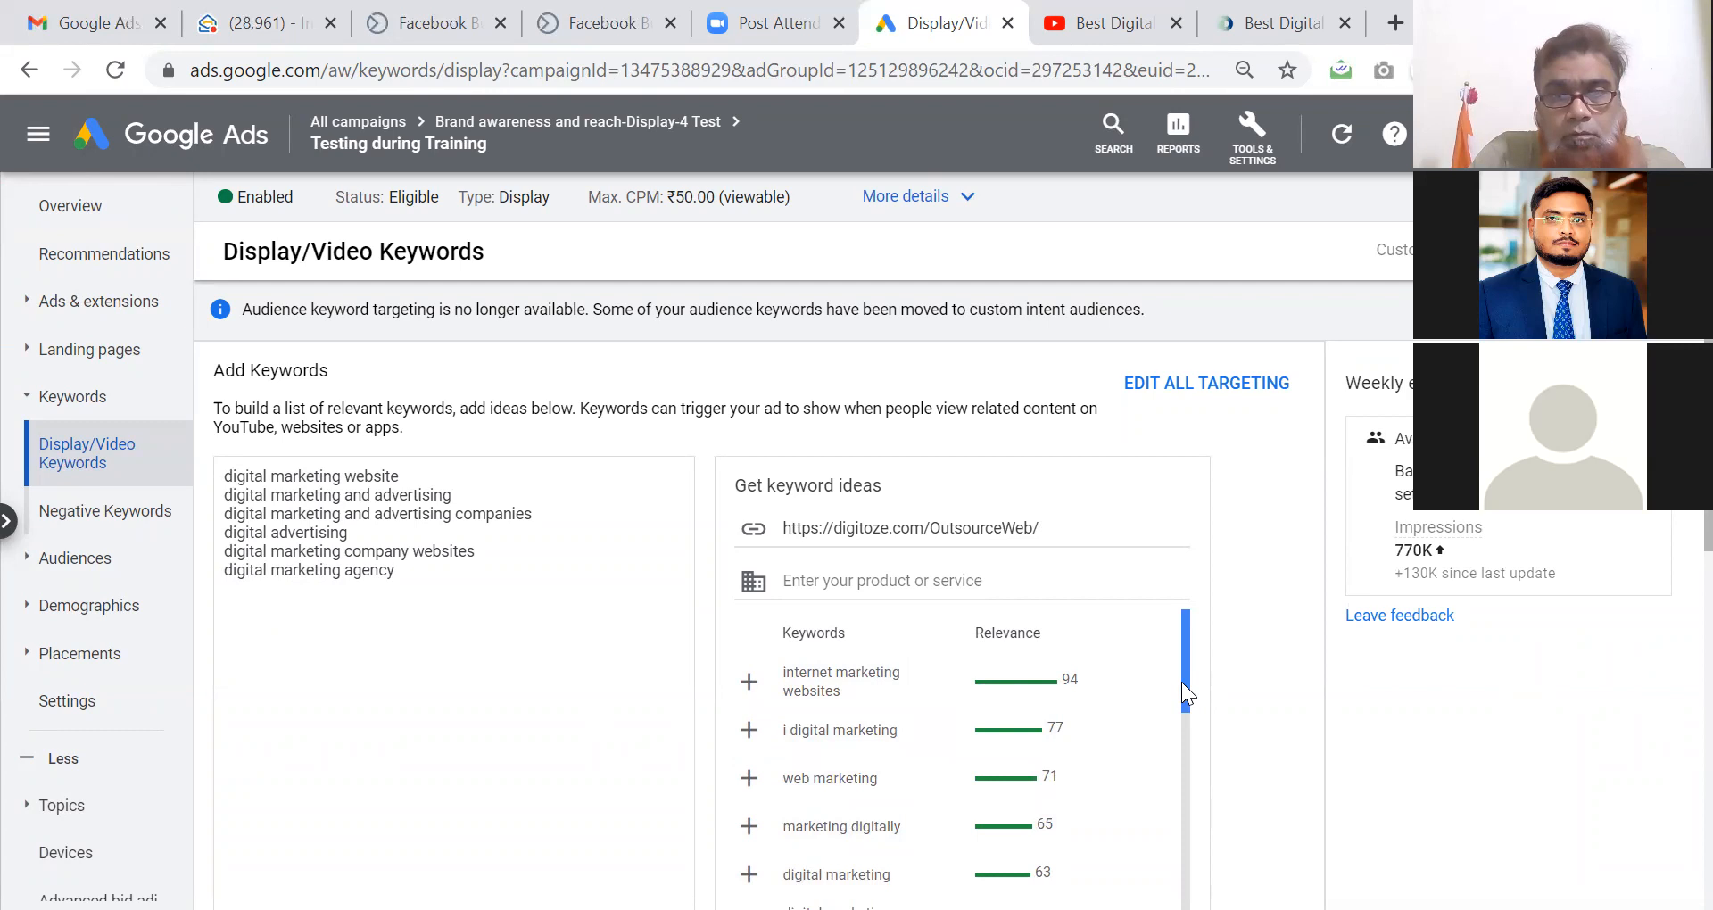
Add the suggested keywords digital marketing companies near me, digital marketing company, digital marketing company near me and digital marketing advertisement.
drag(1183, 682, 1187, 733)
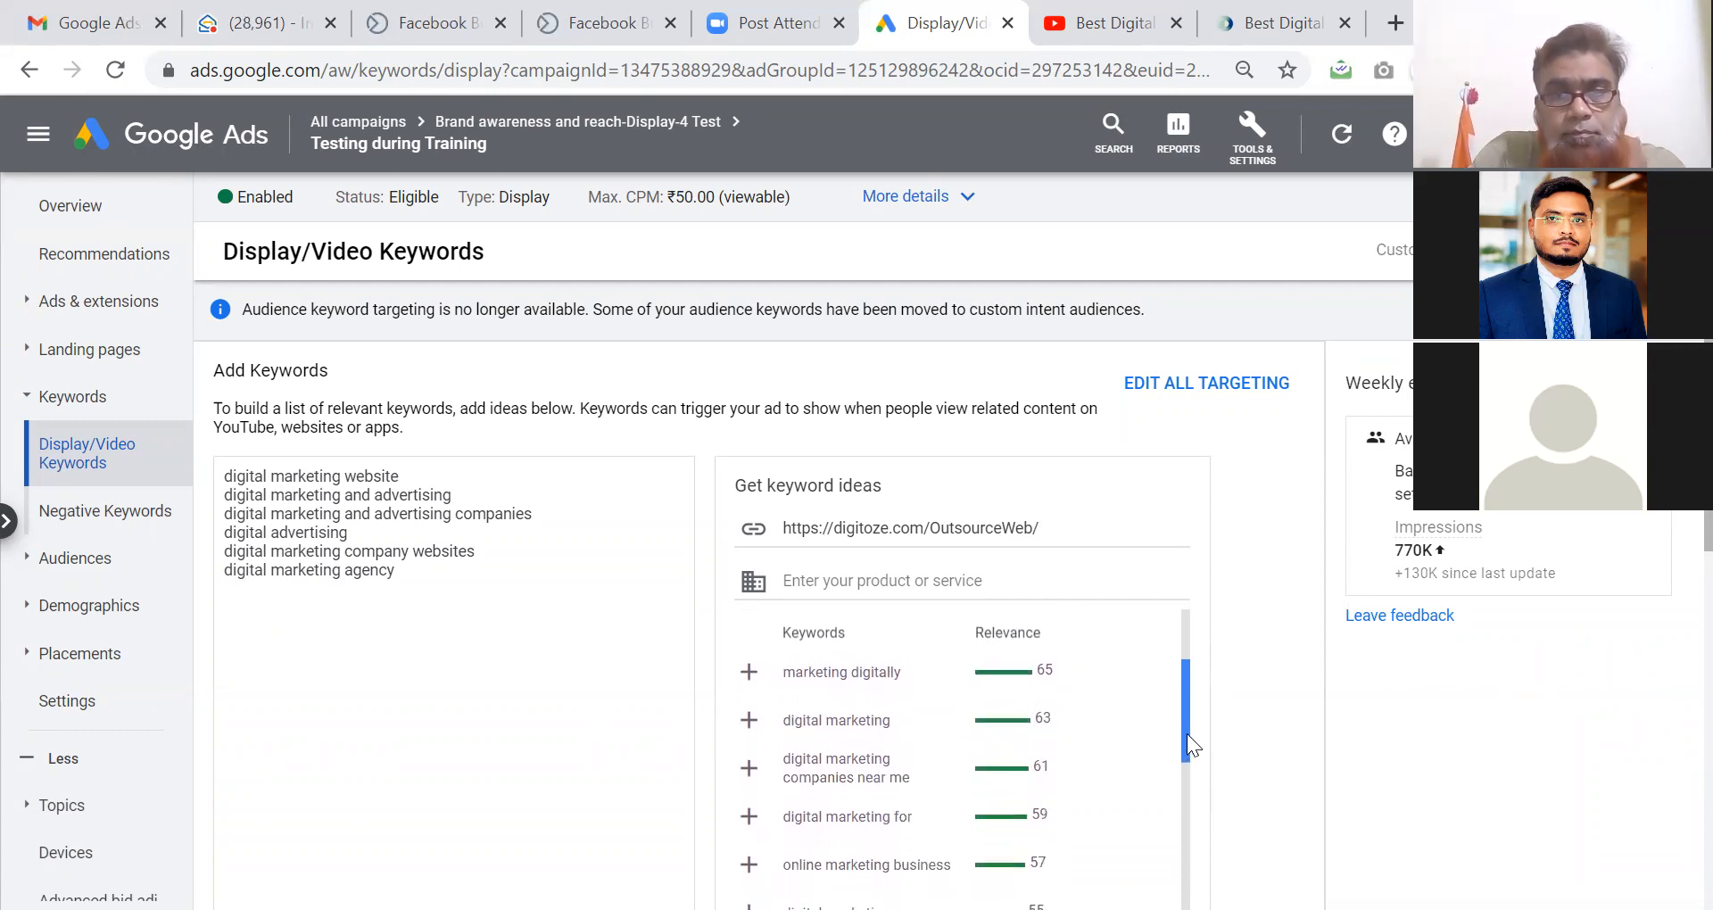
click(825, 769)
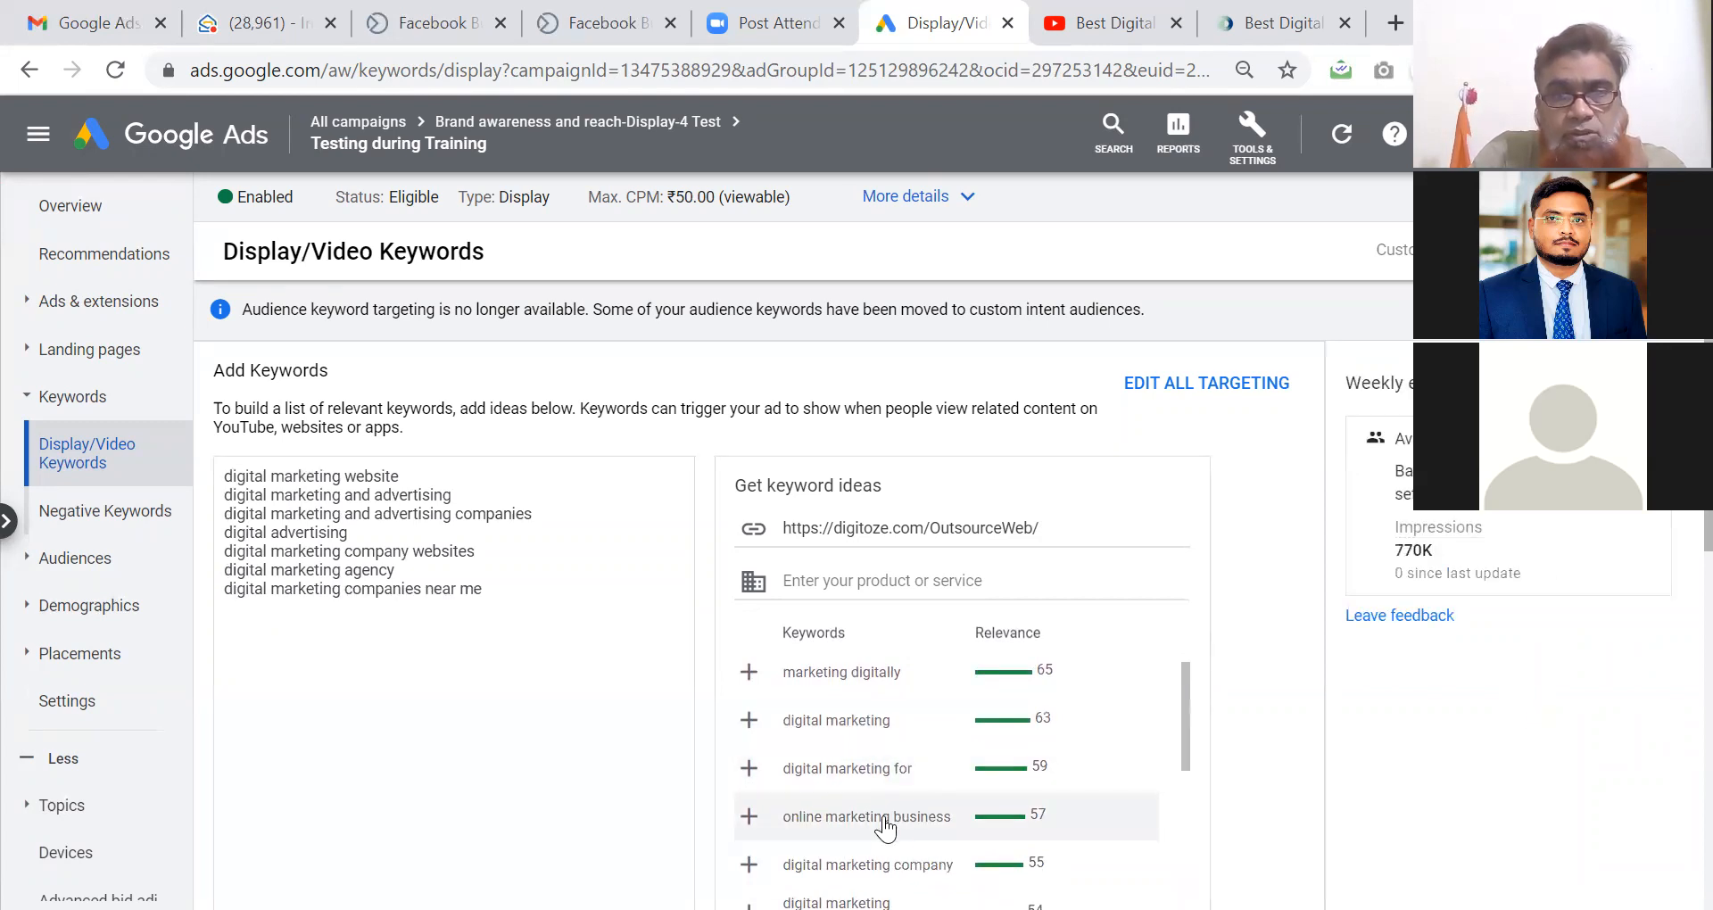
click(908, 870)
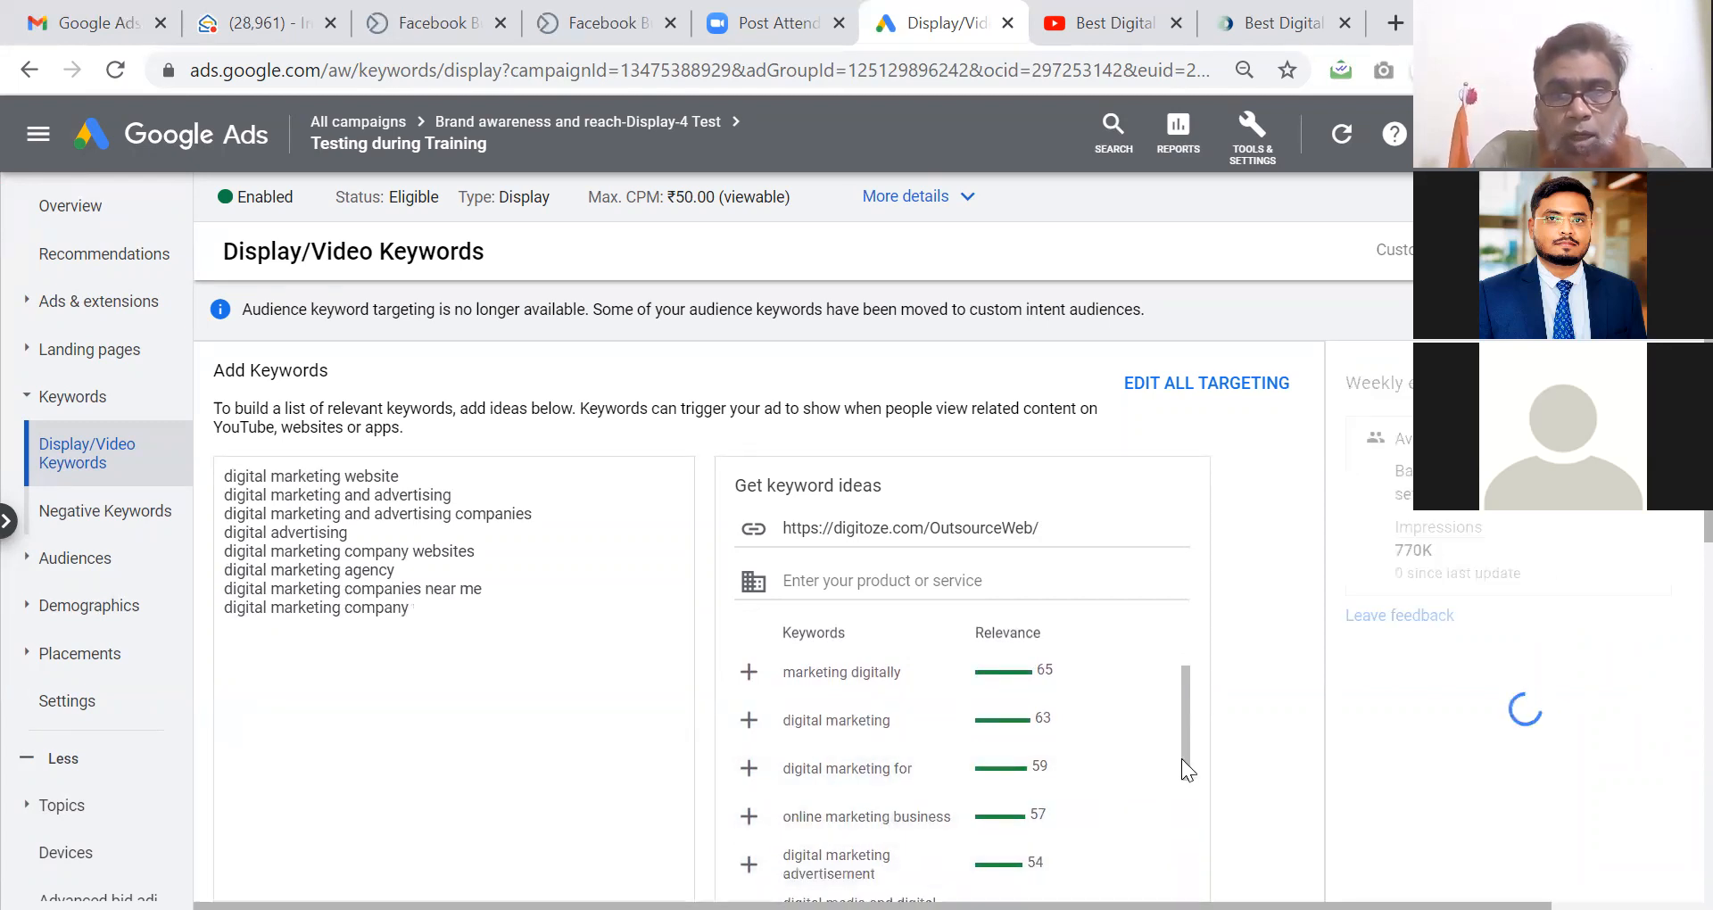
drag(1186, 761, 1189, 824)
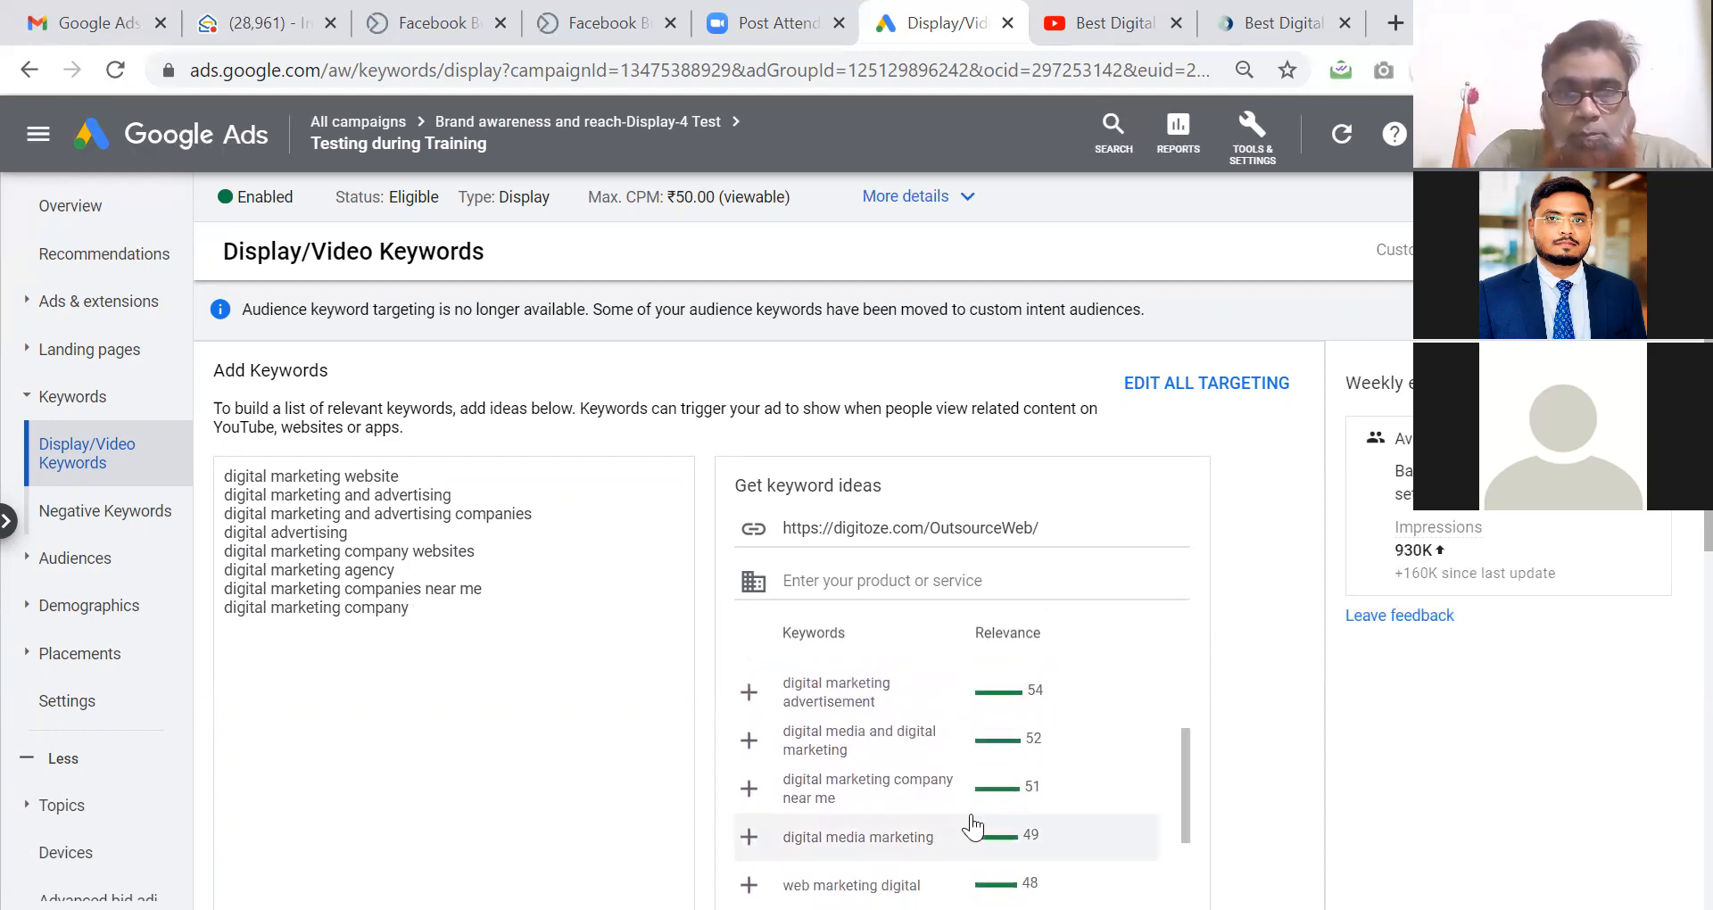
click(891, 797)
click(841, 701)
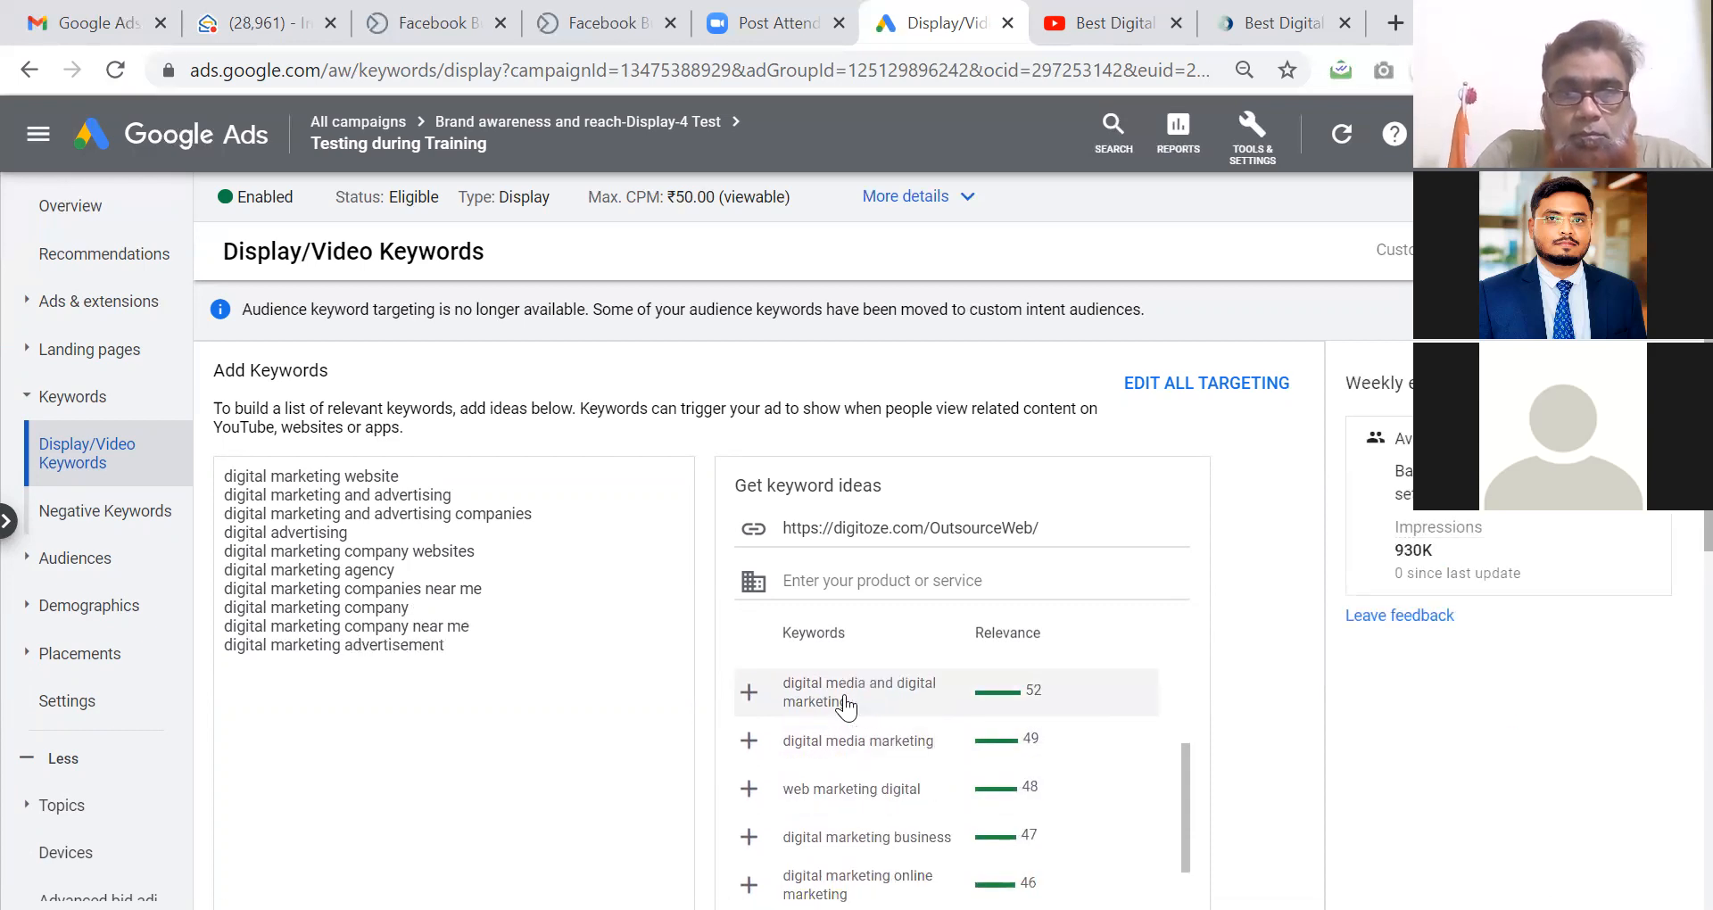
Add the suggested keywords "digital marketing business" and "online marketing companies websites" to the keyword list.
click(922, 844)
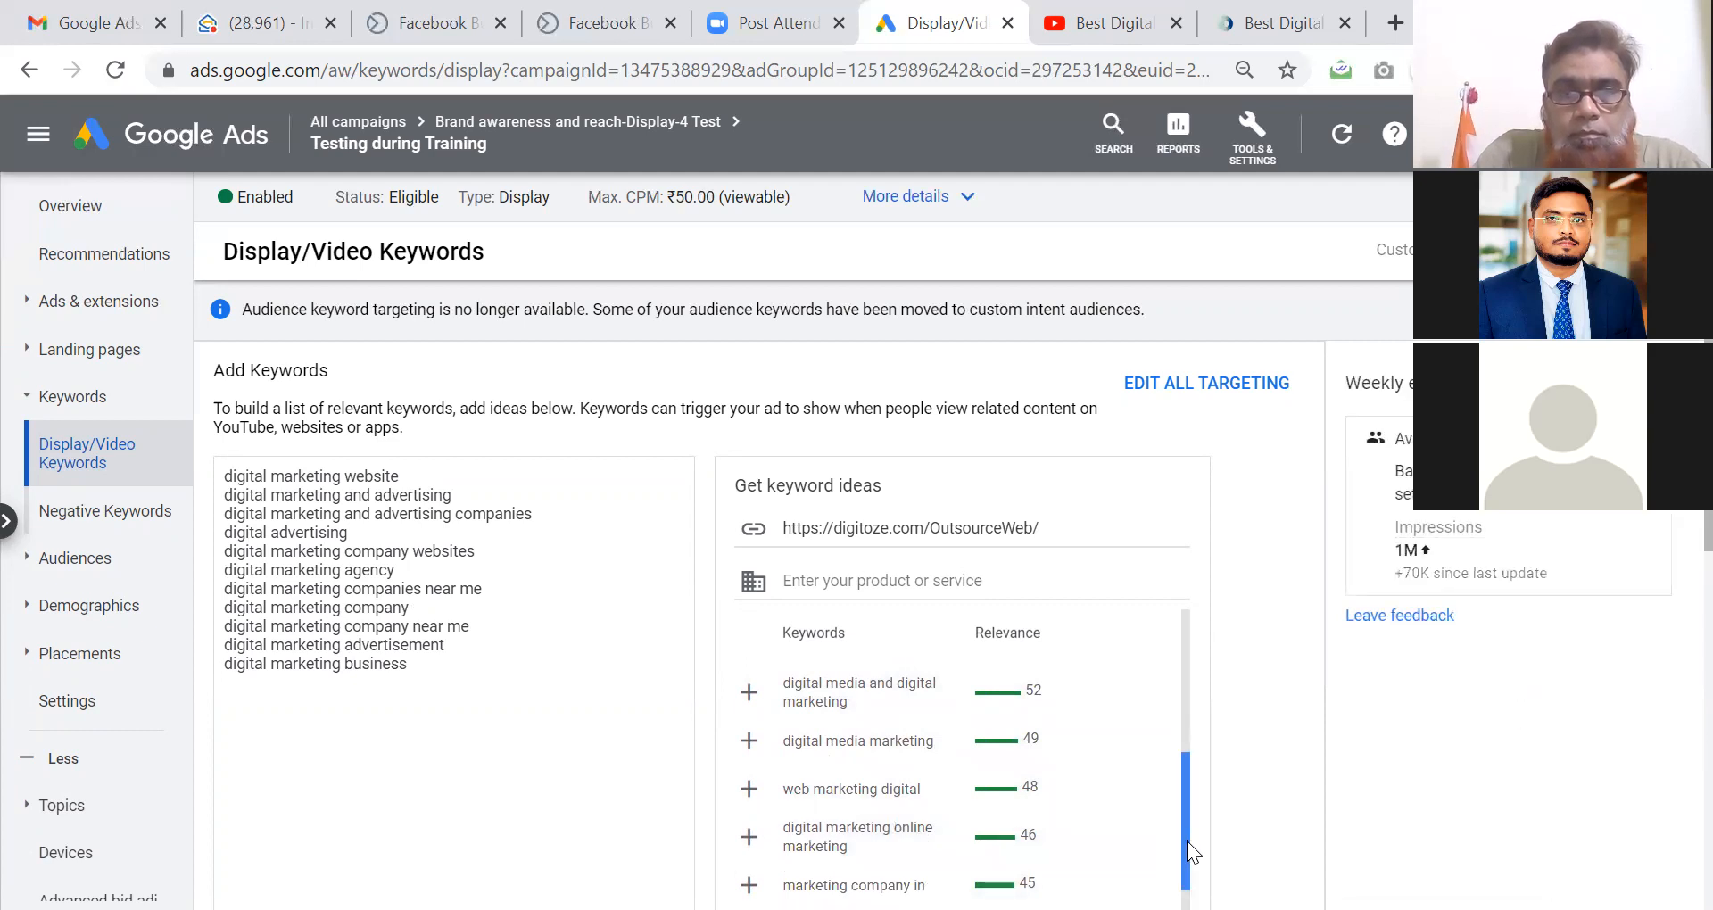
scroll(1188, 843, down, 1)
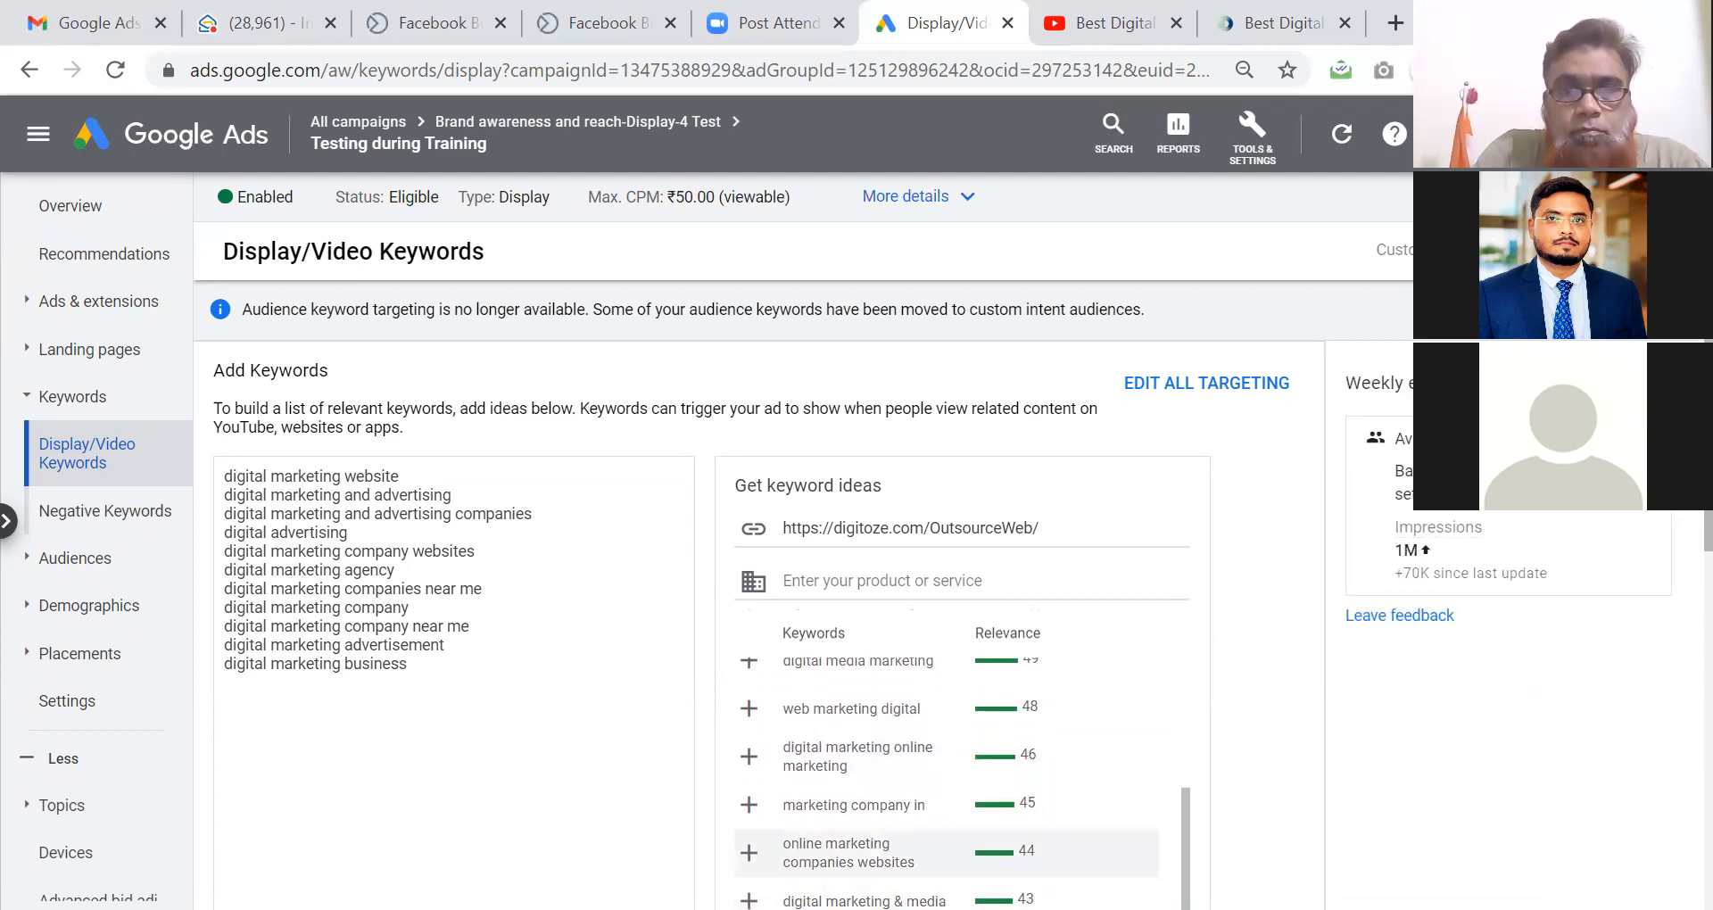
click(879, 858)
Get keyword ideas for the service "Web development" and add "website development" to the keyword list.
click(921, 580)
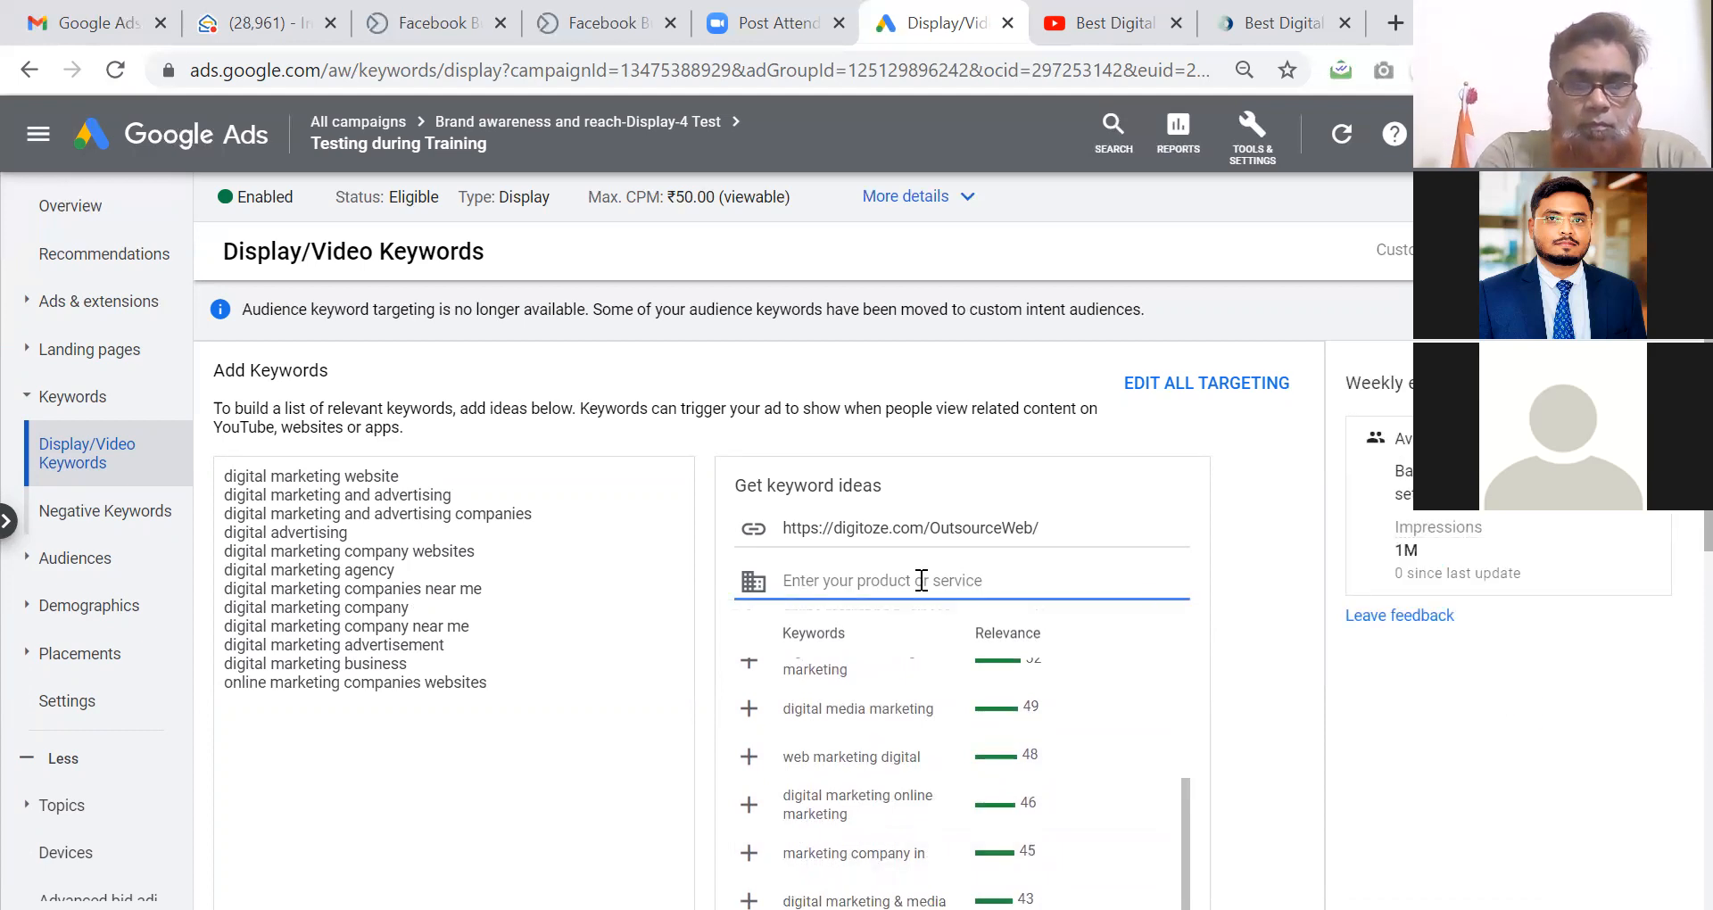
text(Web)
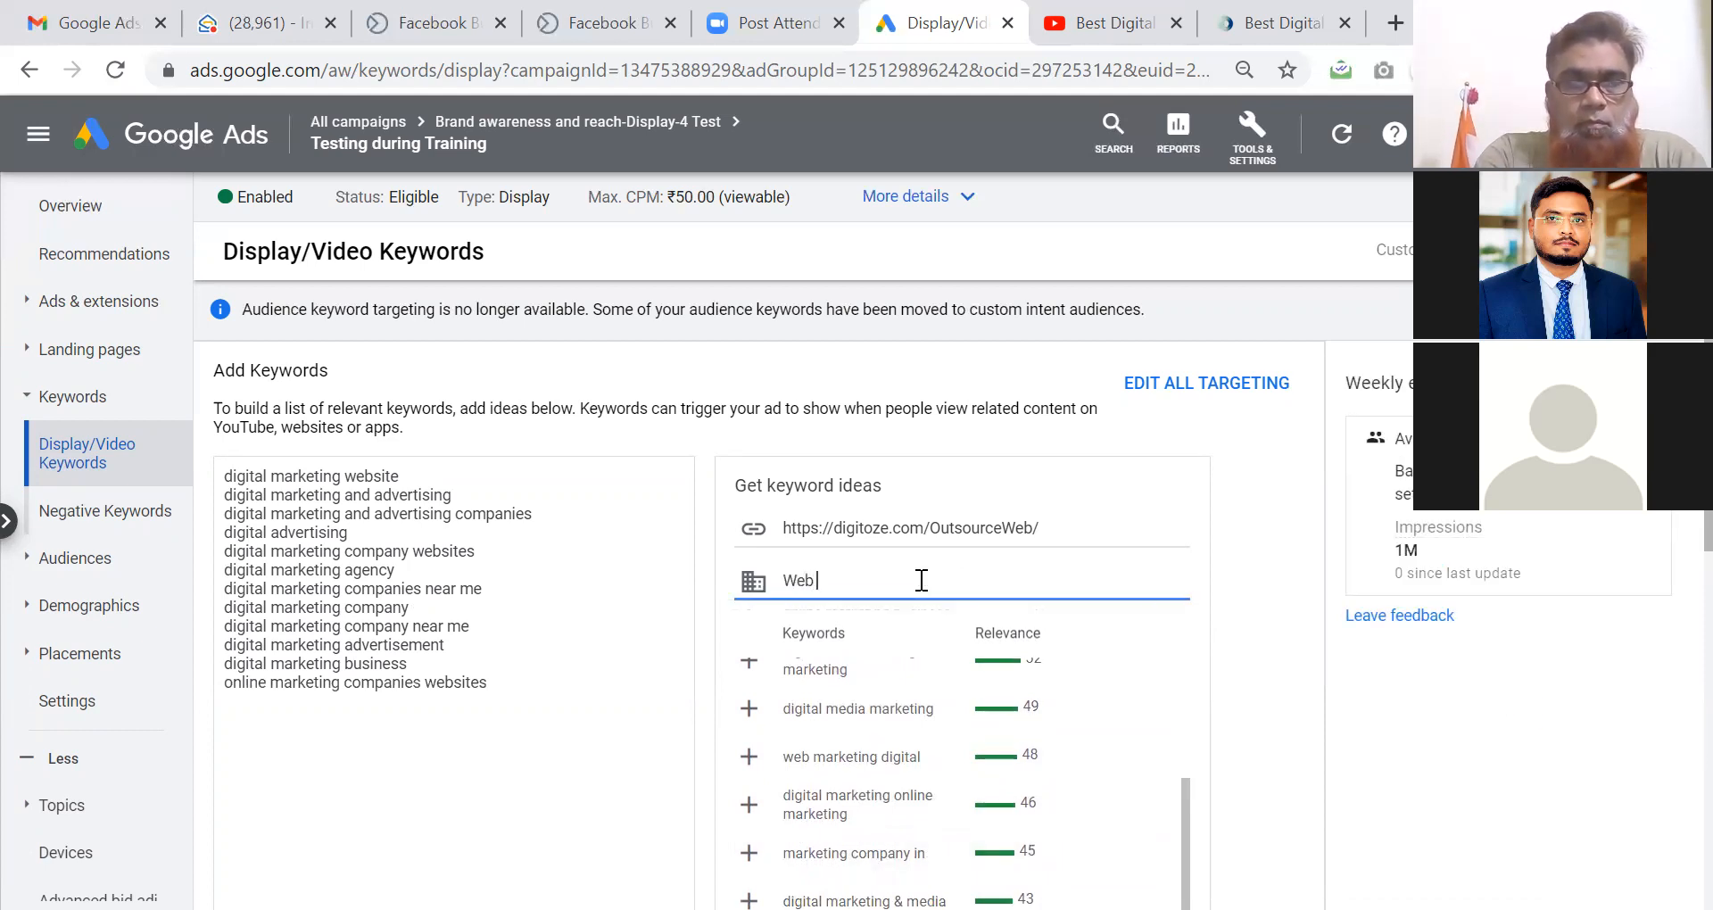
text( developmen)
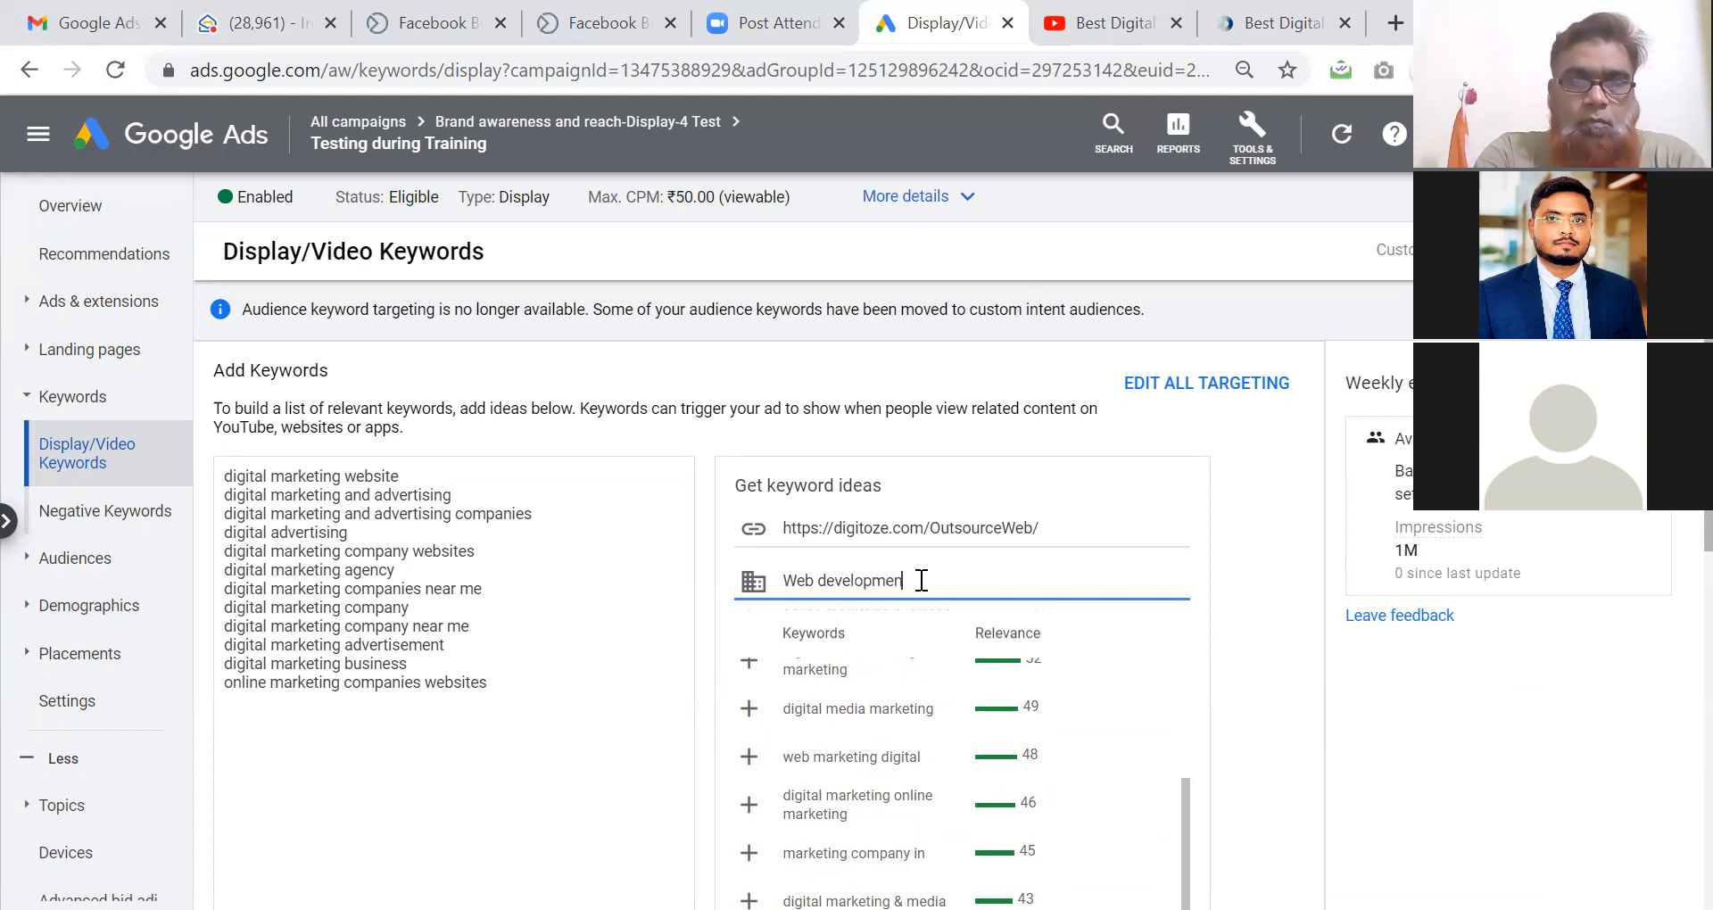
text(t)
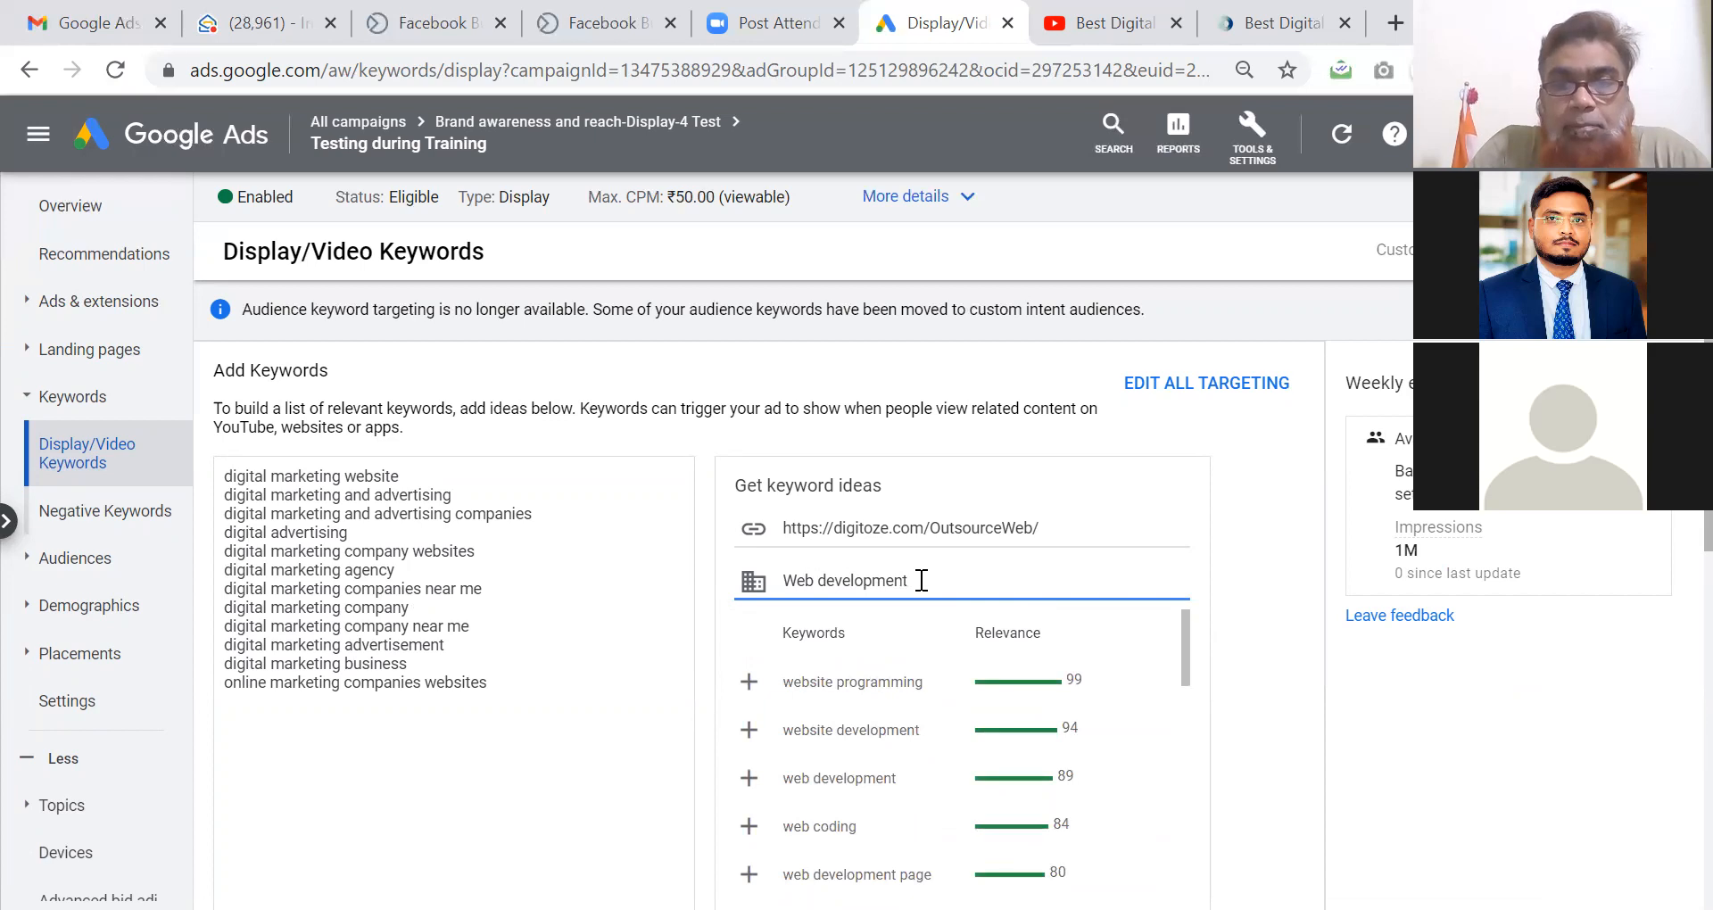
click(793, 741)
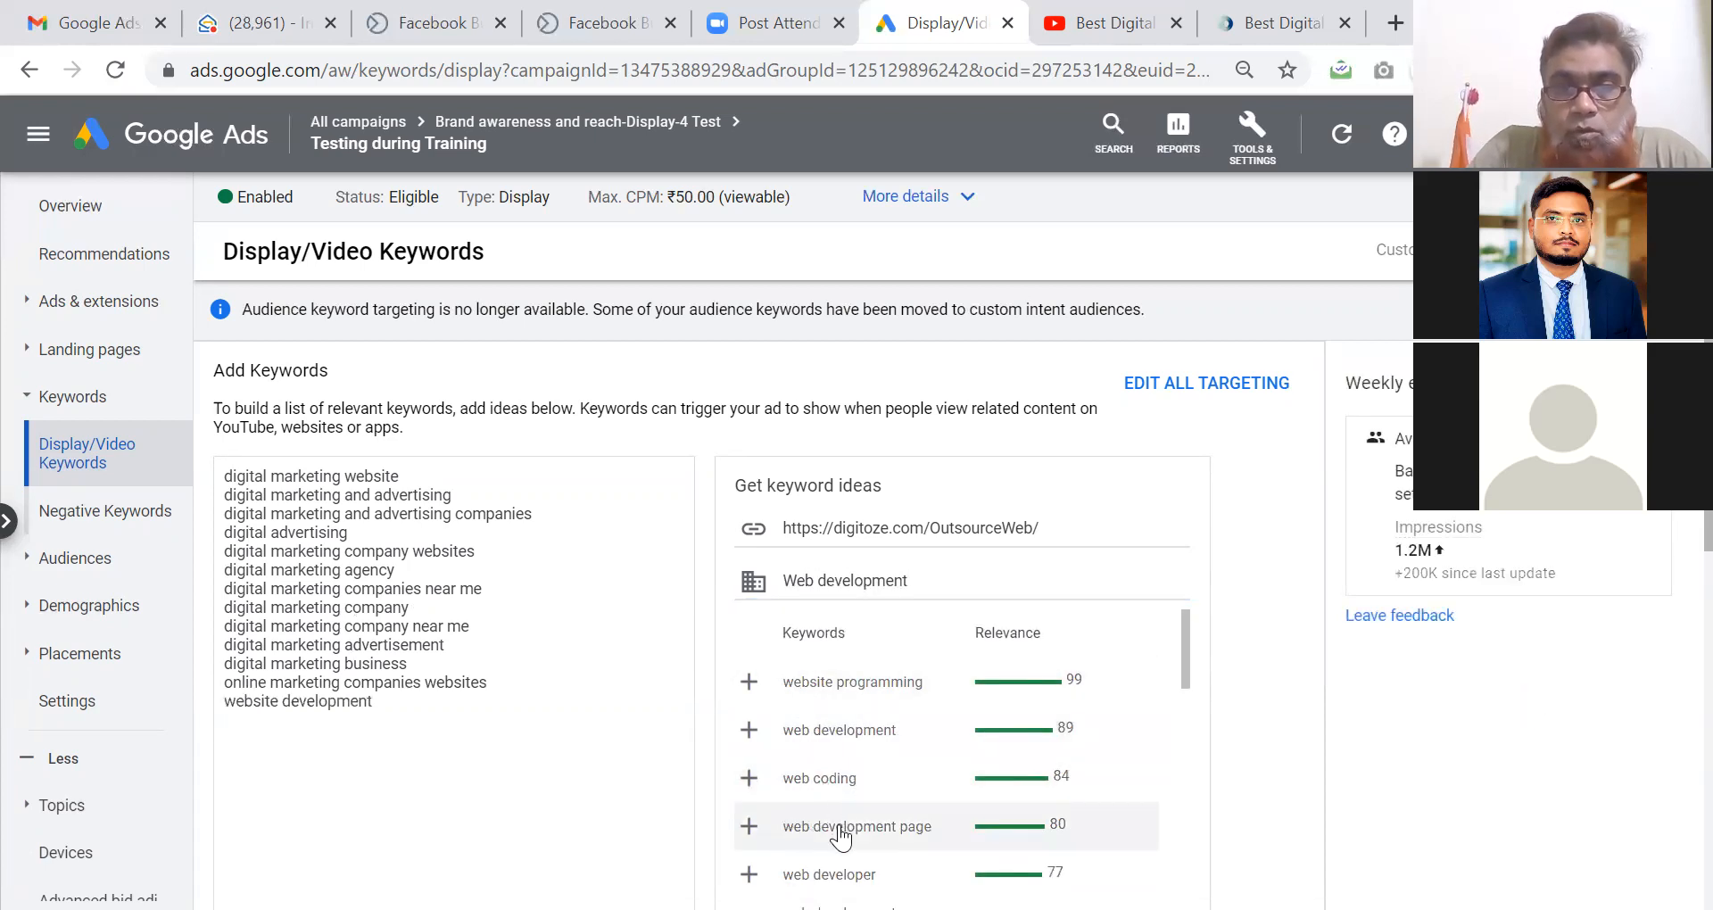
Add the suggested keywords "web development company" and "website development company near me" to the list.
drag(1183, 659, 1185, 700)
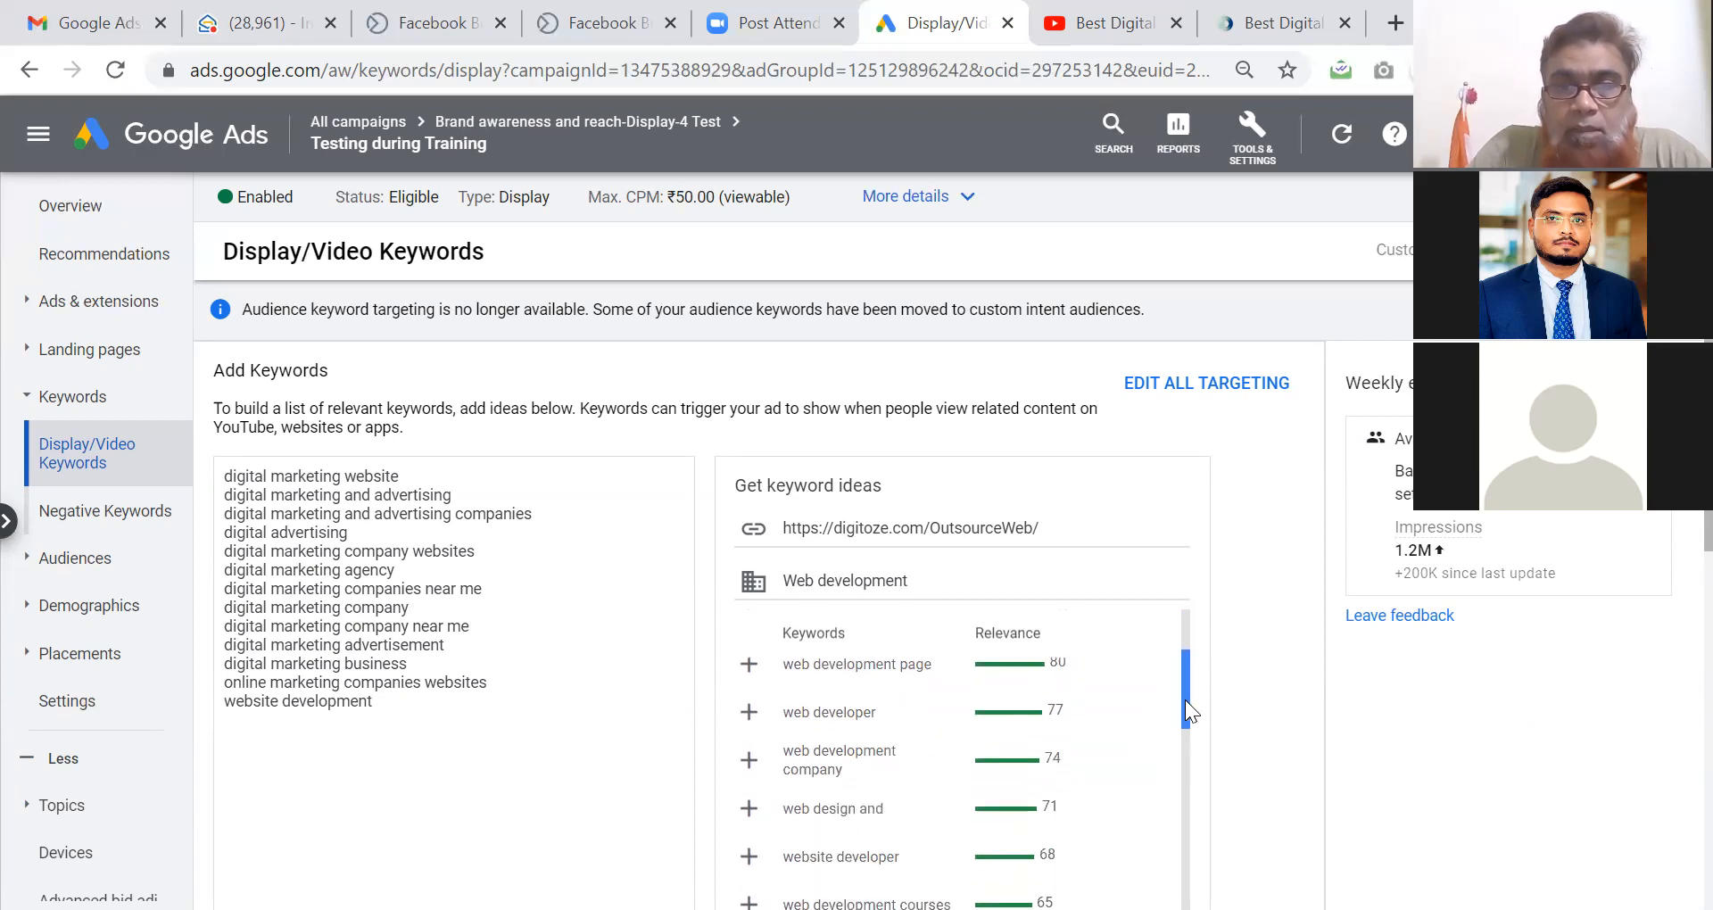
click(749, 760)
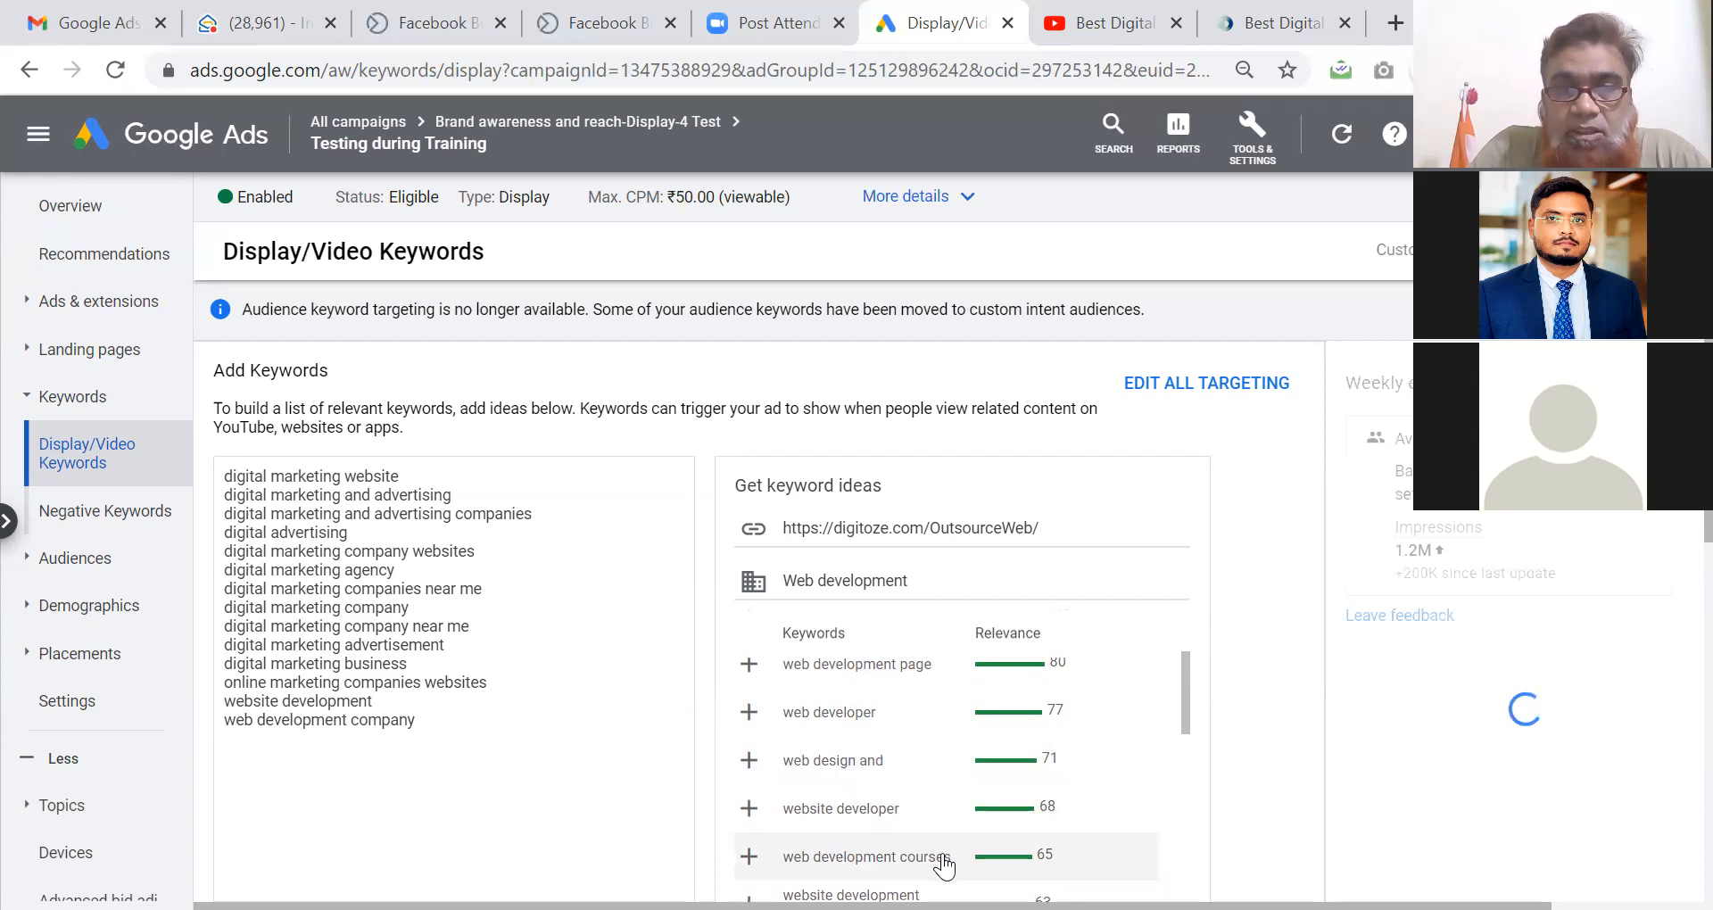
right_click(1189, 737)
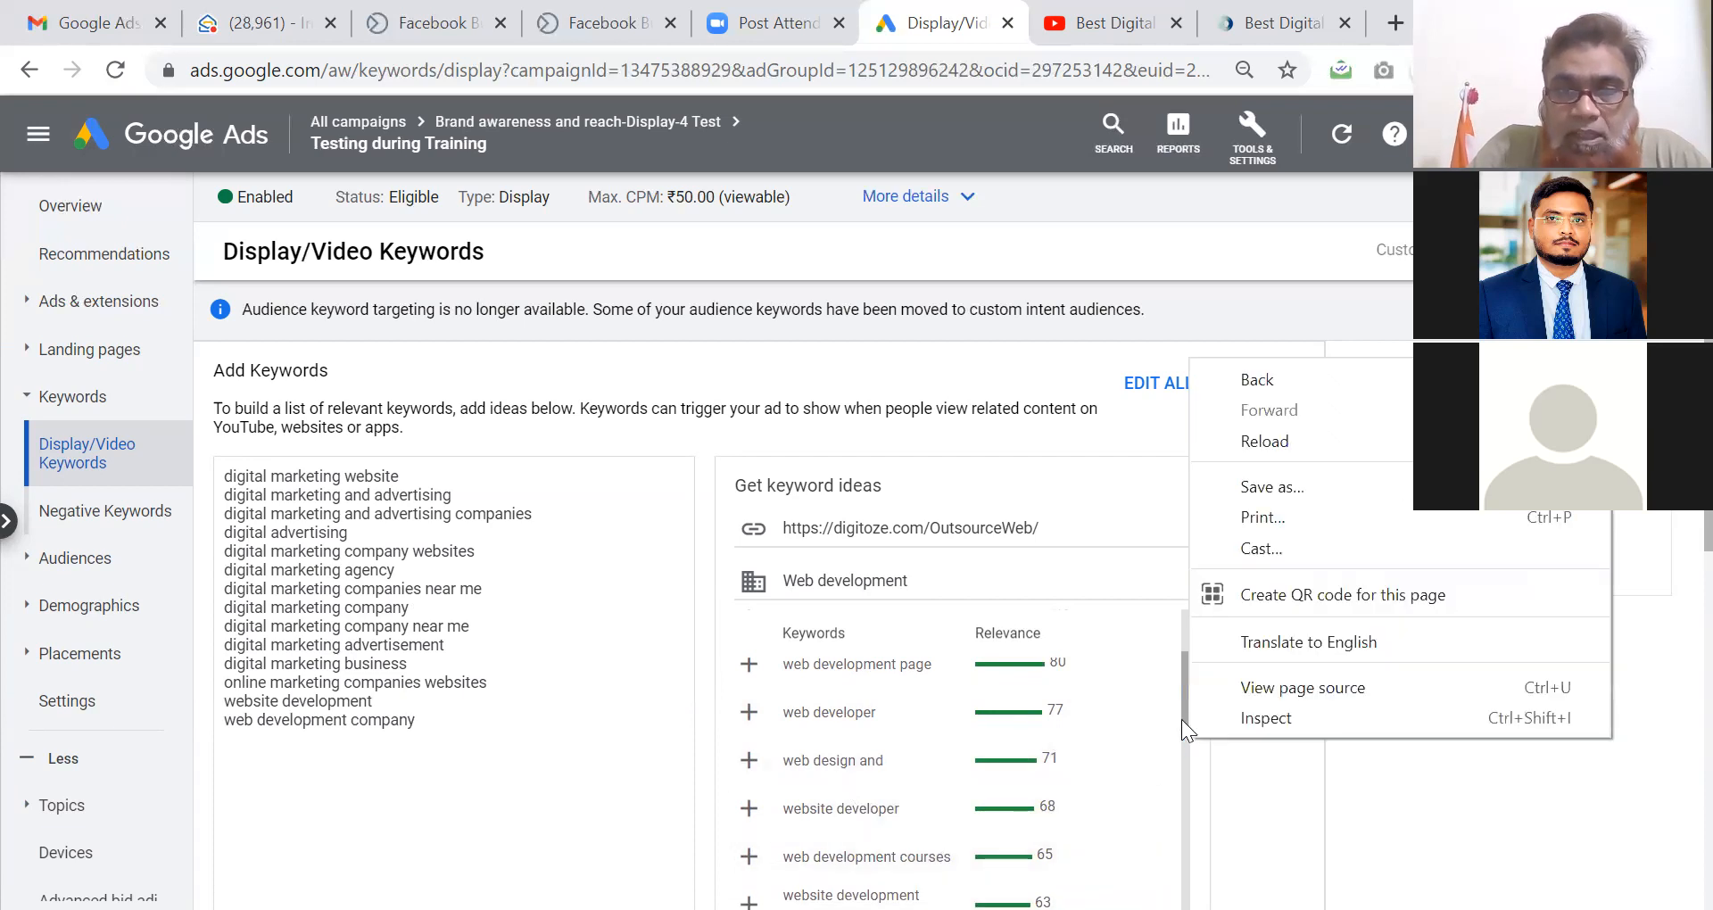
click(1181, 719)
drag(1182, 720, 1183, 762)
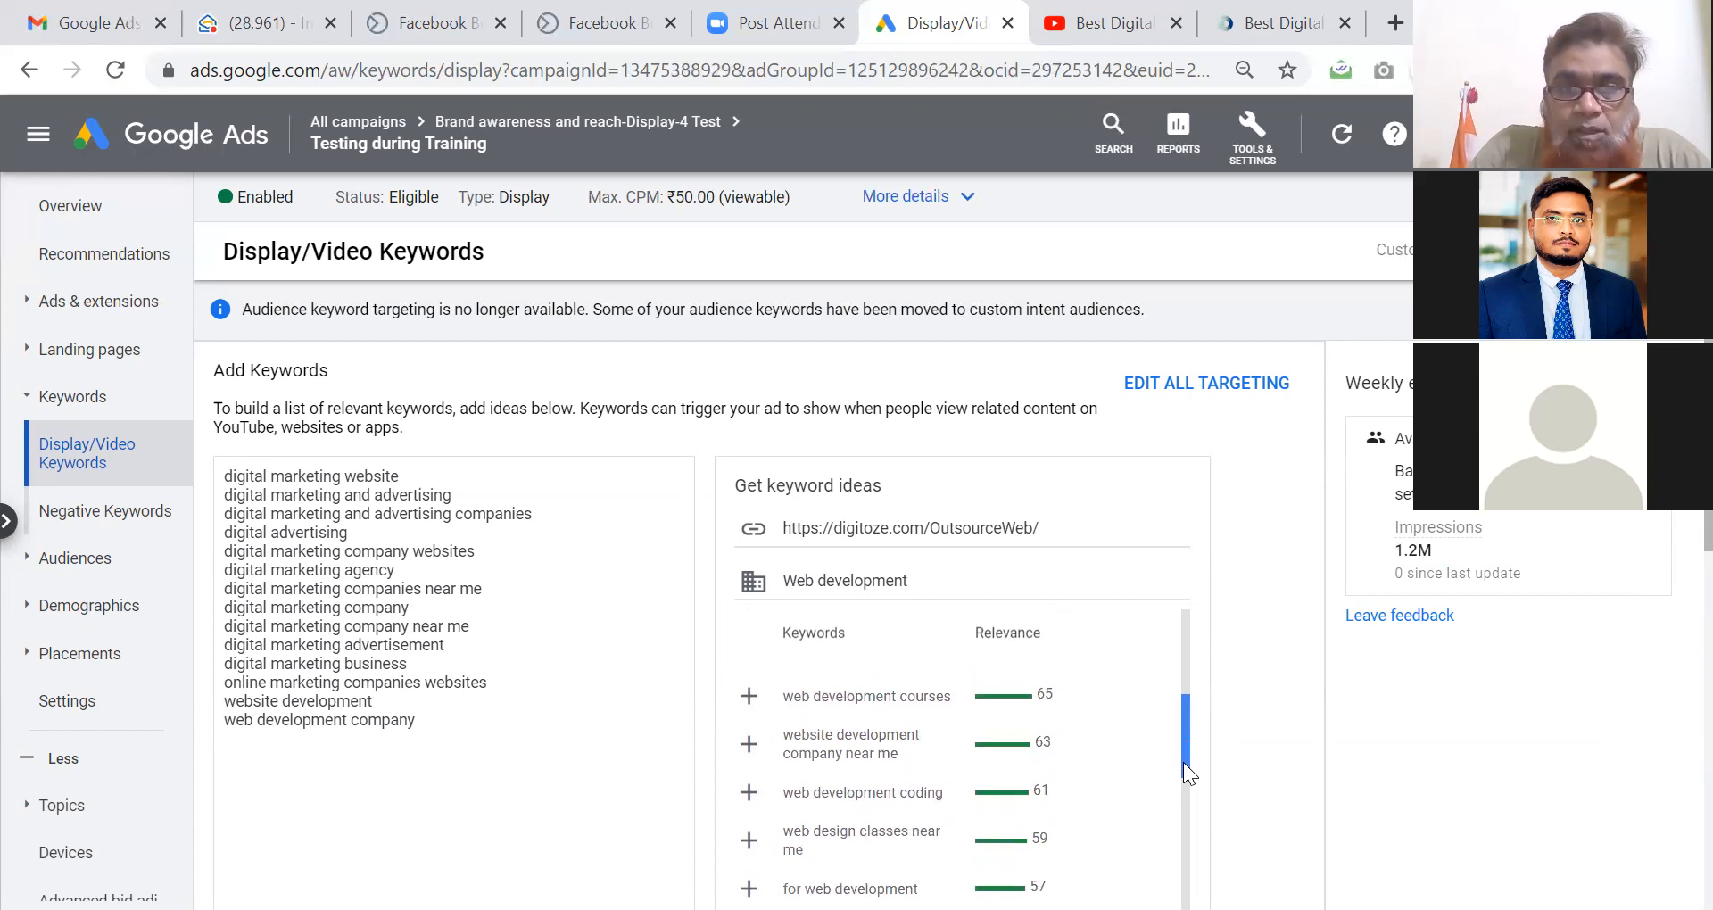
click(876, 753)
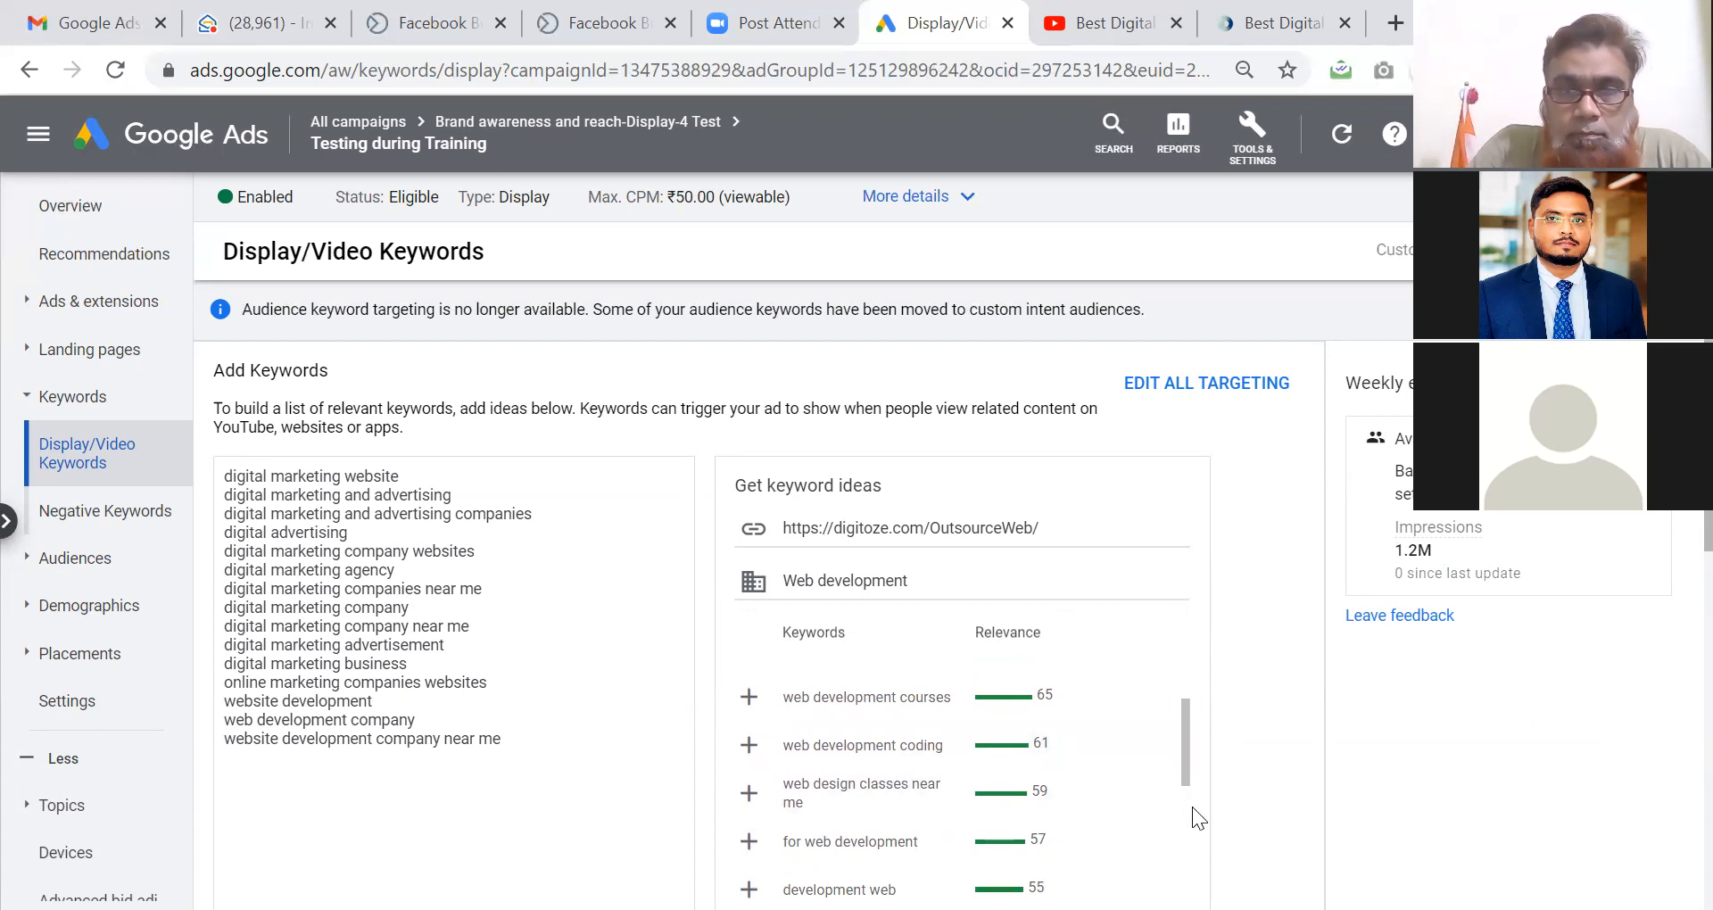
Add "web design company" from the lower-relevance web development ideas to the keyword list.
scroll(1185, 816, down, 1)
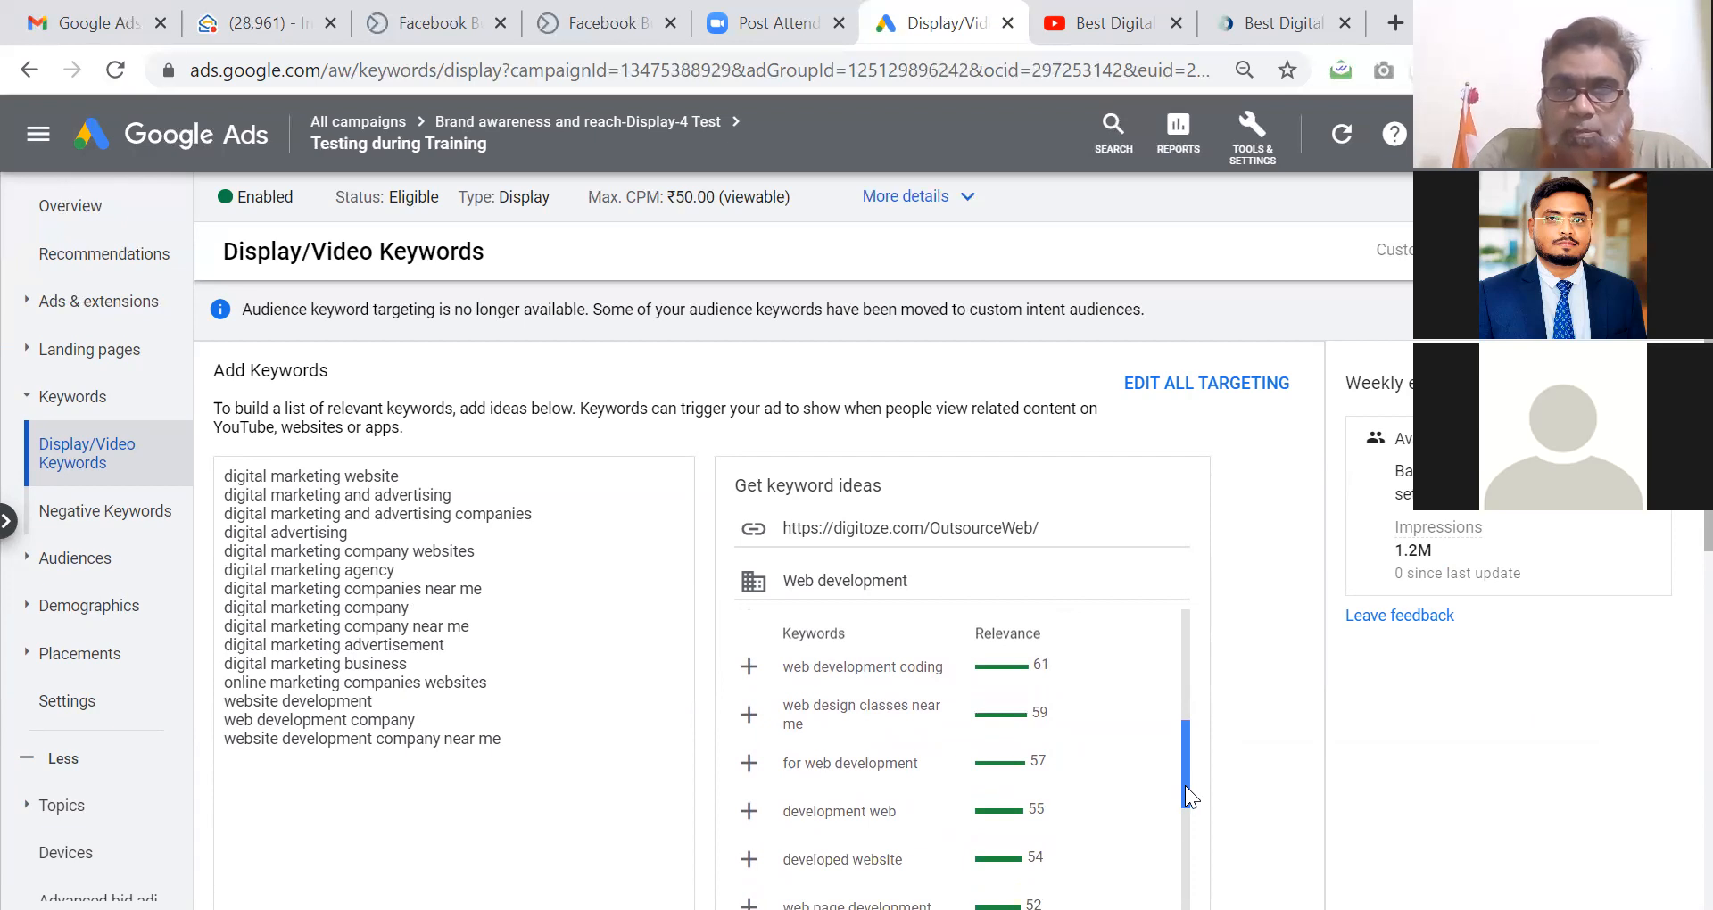
scroll(1185, 816, down, 2)
scroll(1187, 826, down, 3)
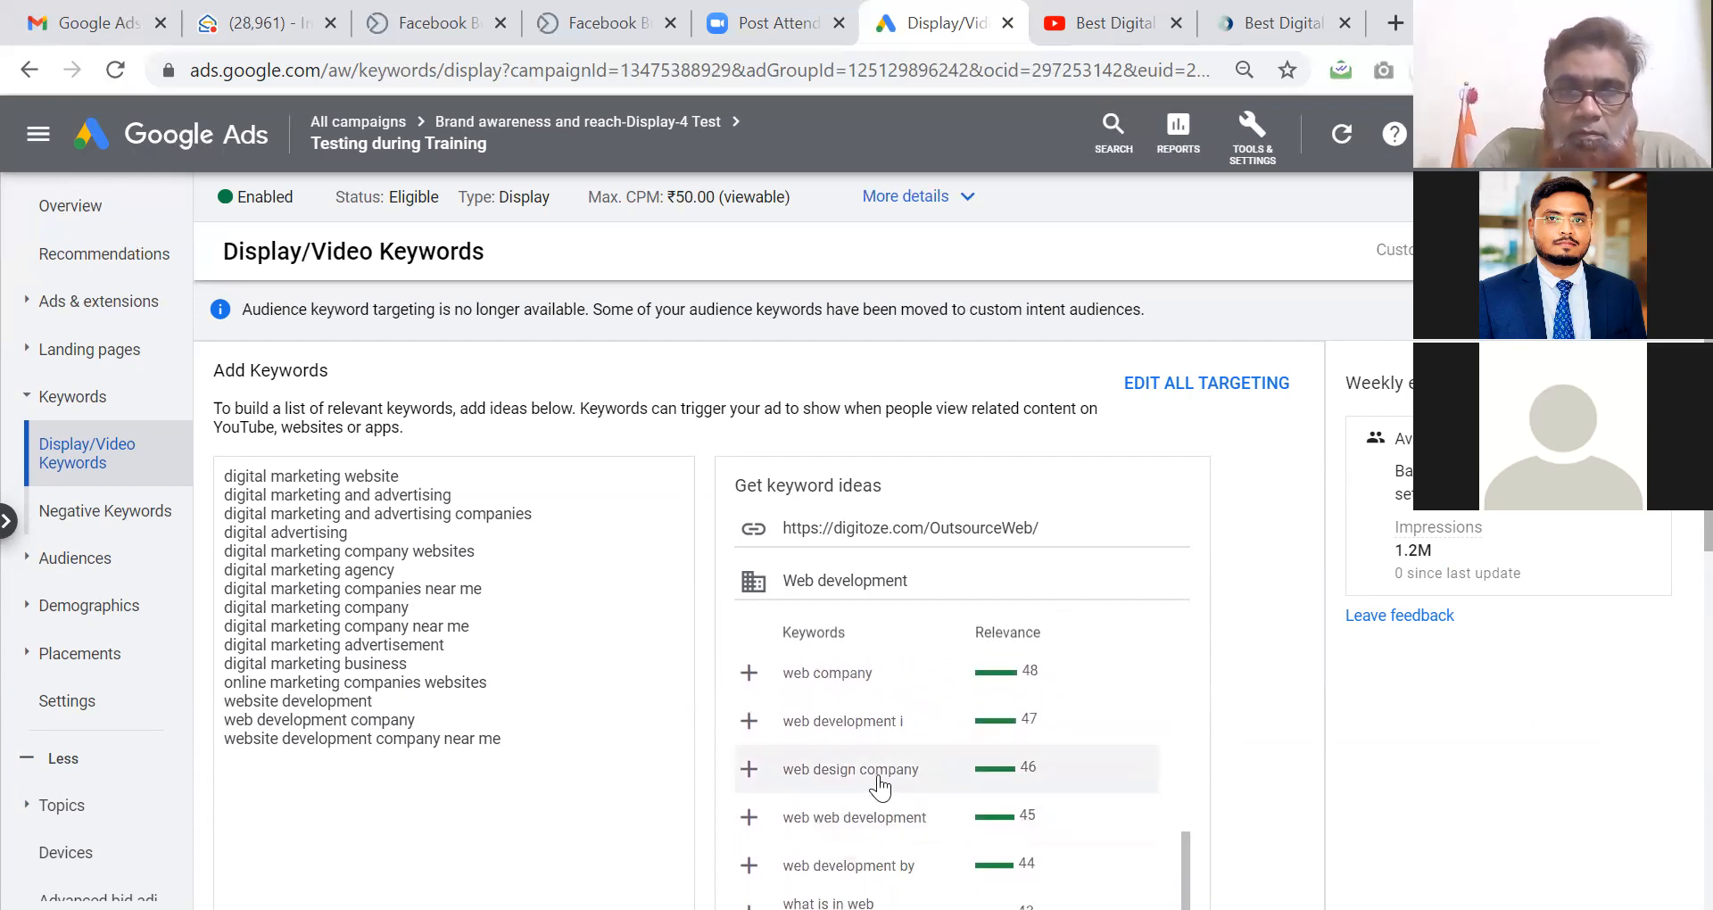
click(879, 786)
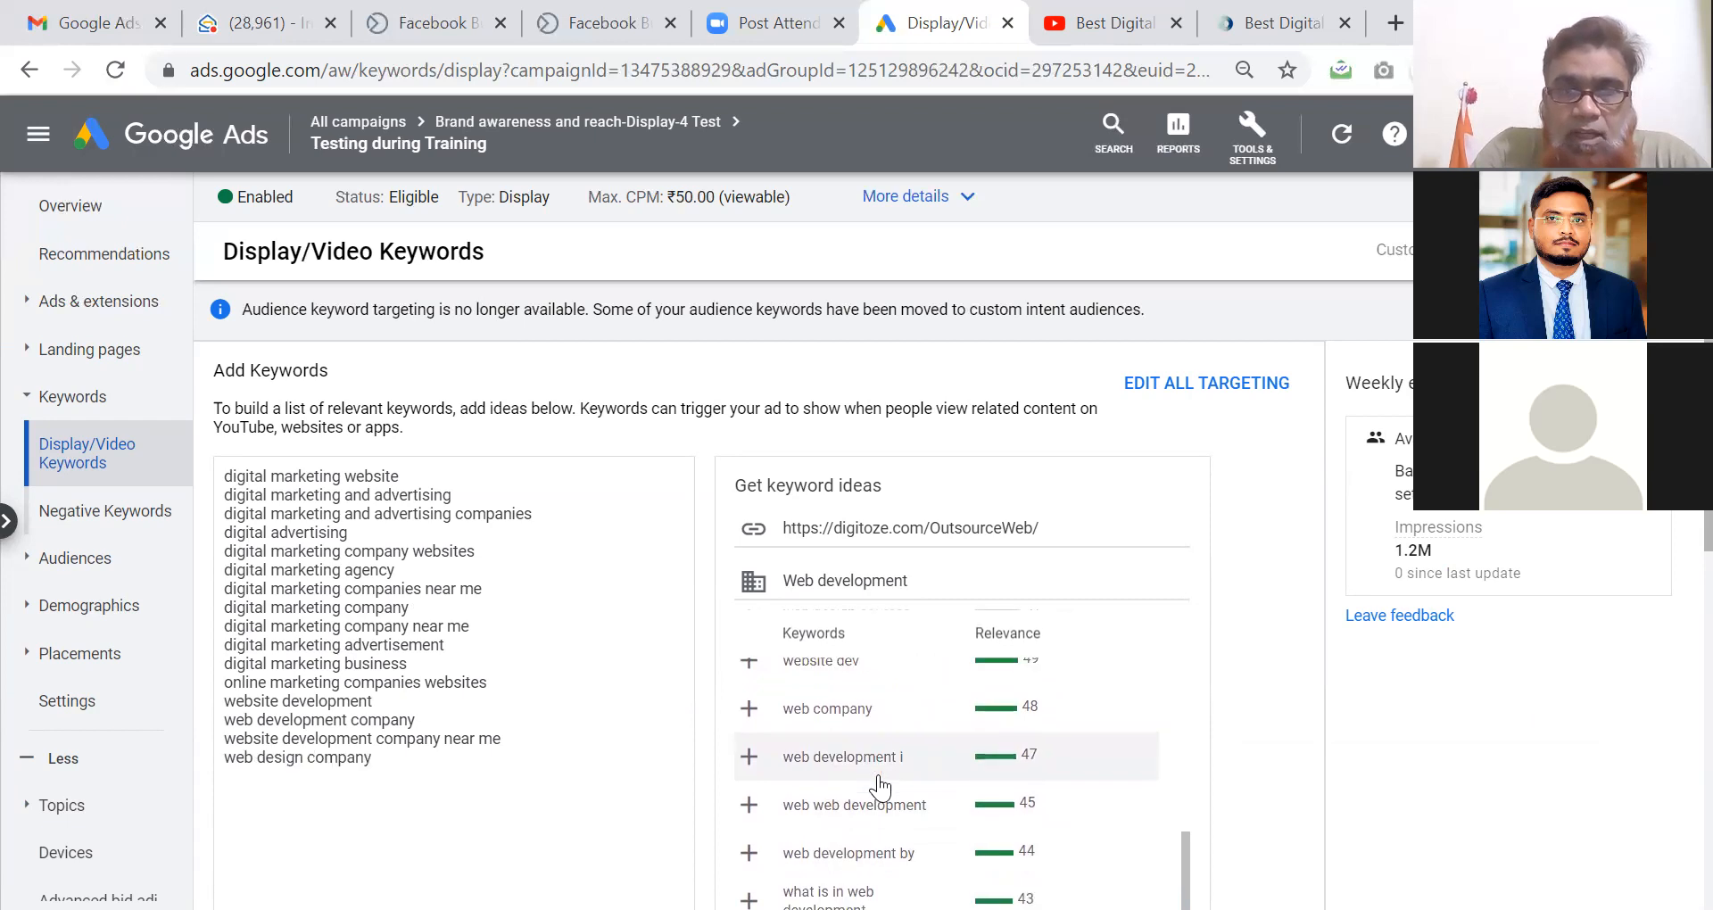
Get keyword ideas for "ecommerce development" and add "e commerce web design" and "ecommerce website design" to the list.
triple_click(890, 580)
text(edommer)
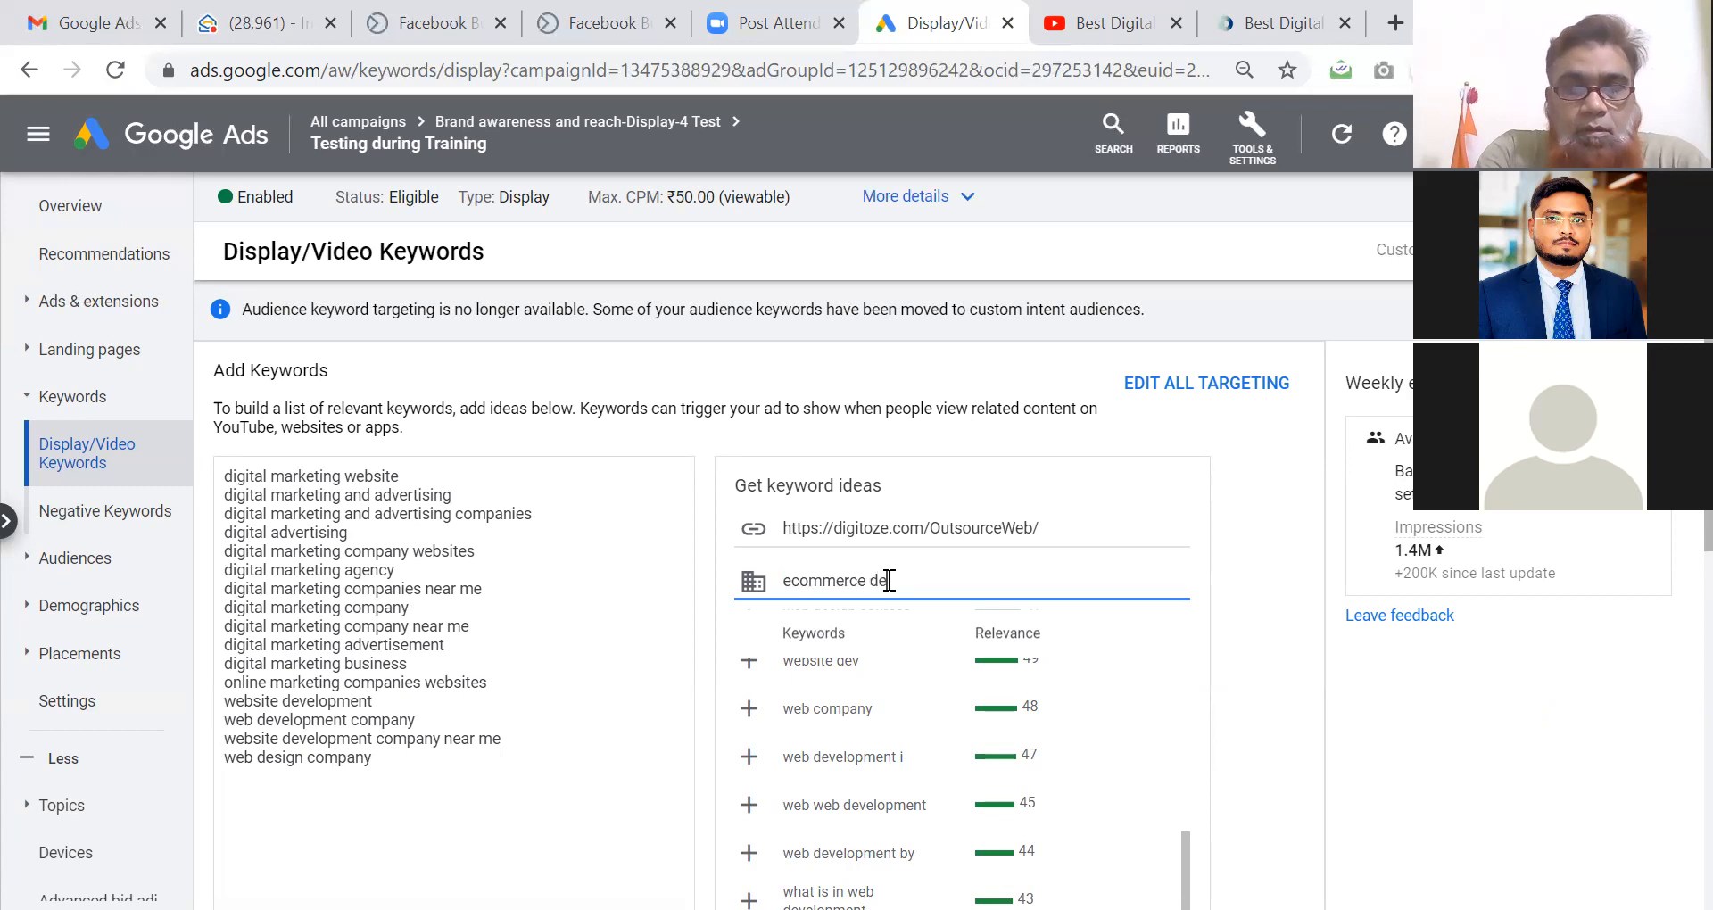
text(ce development)
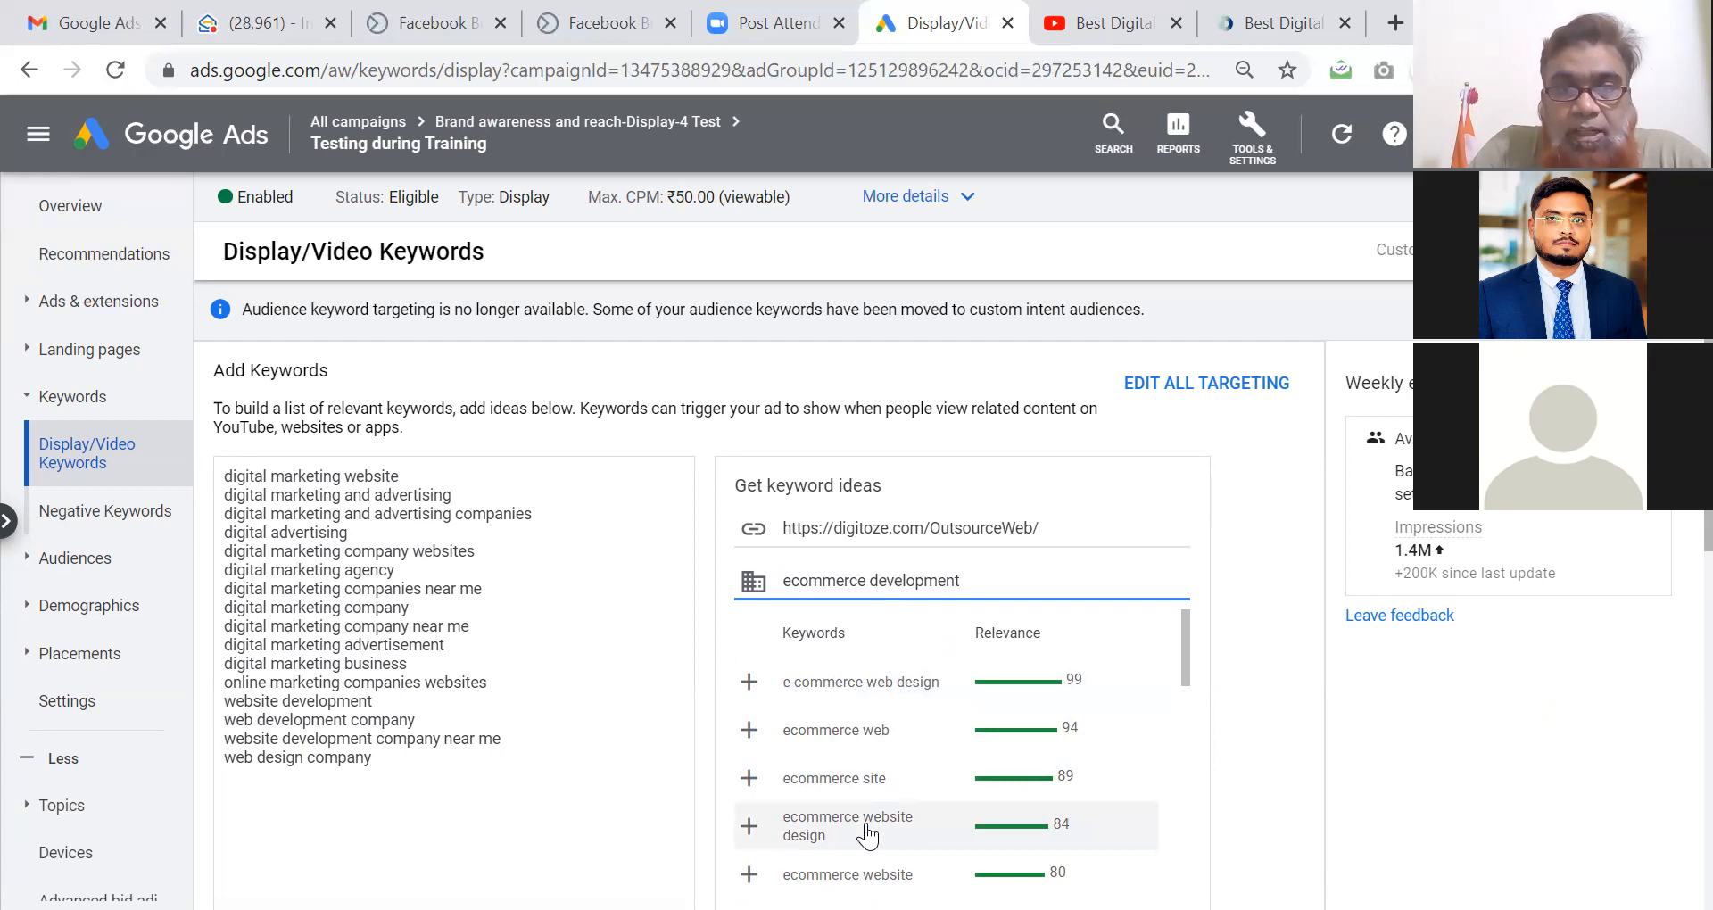
click(879, 685)
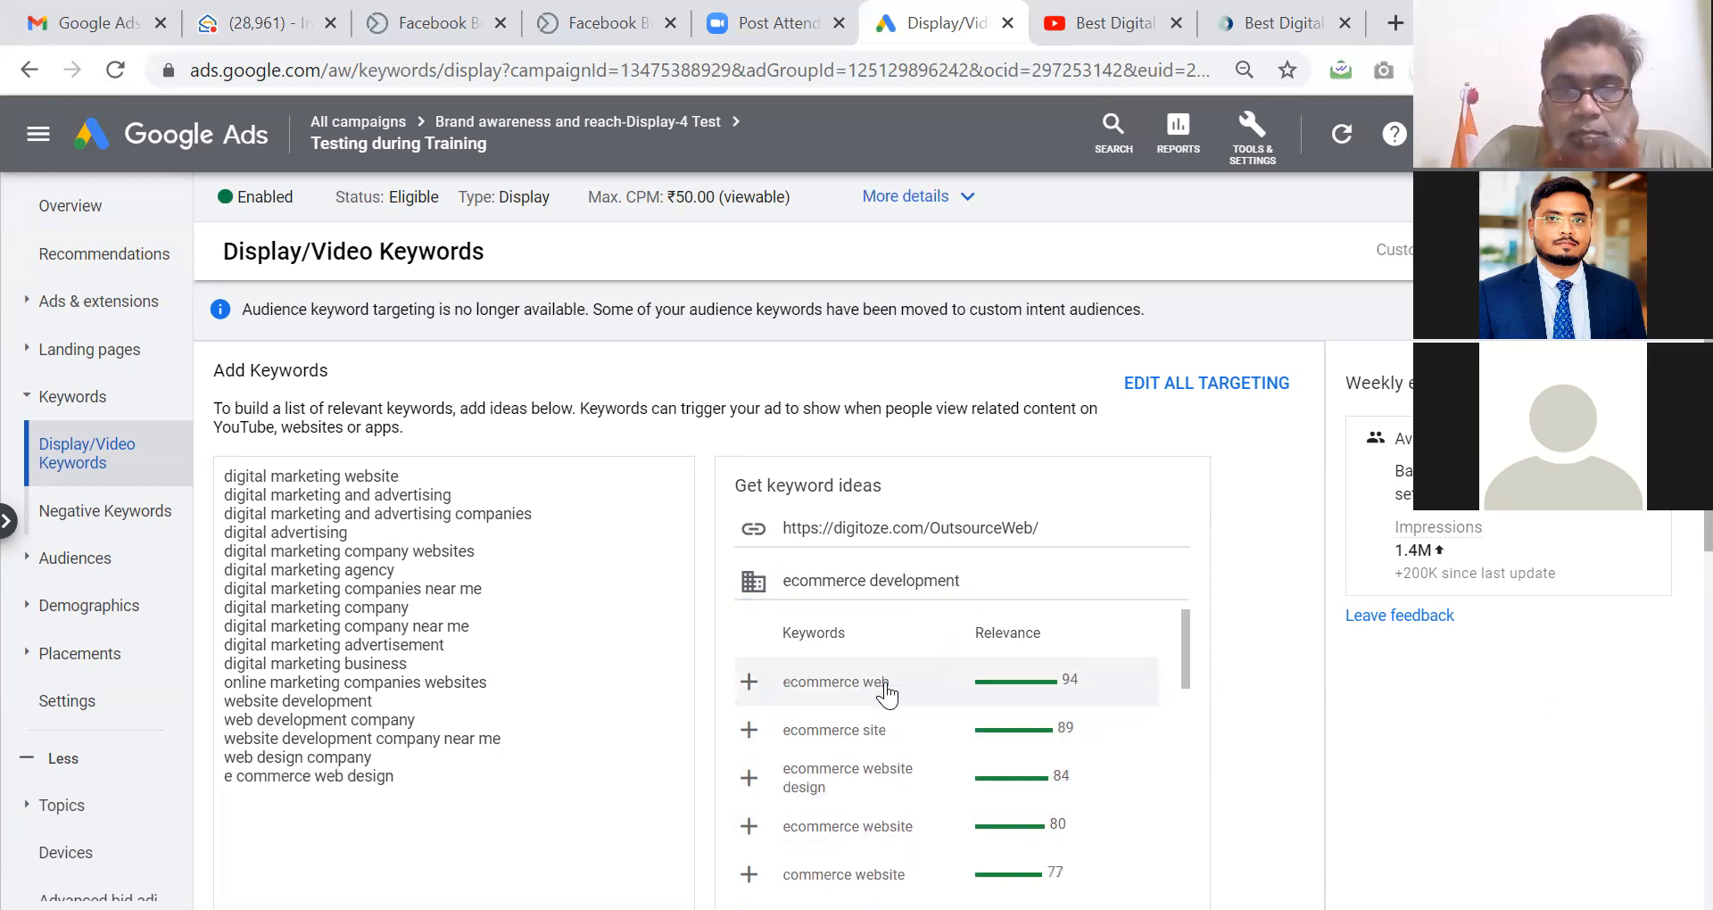
click(868, 788)
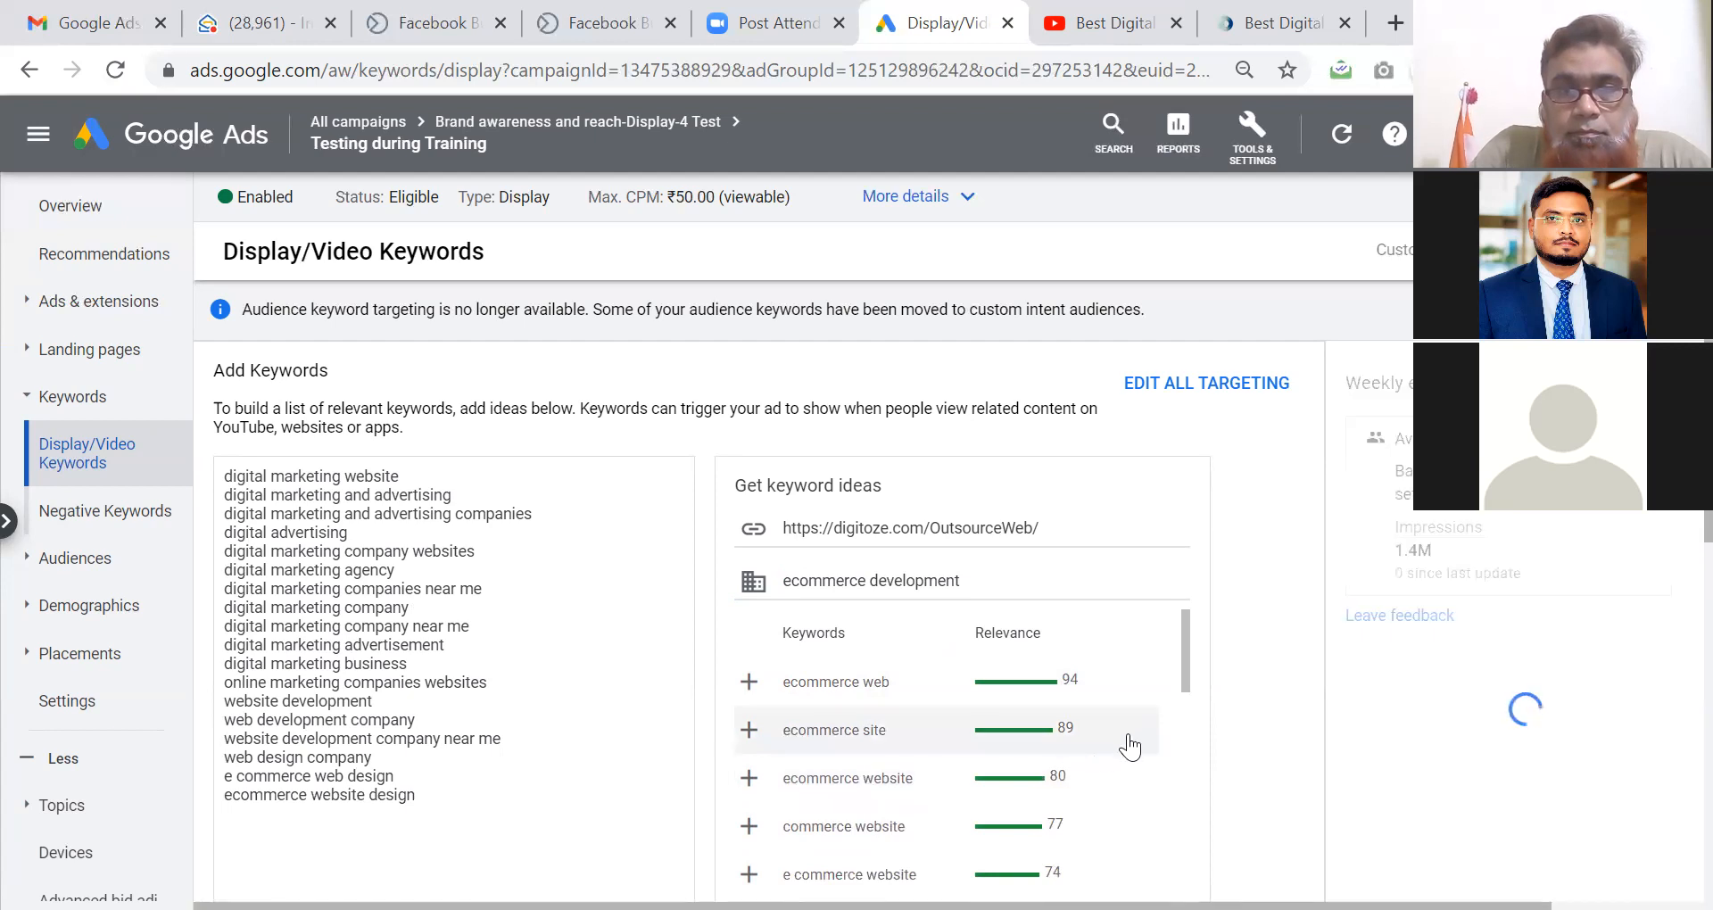
Add the suggested keywords "ecommerce marketing", "company that builds ecommerce web sites" and "ecommerce website developer" to the list.
drag(1185, 677, 1176, 837)
click(816, 712)
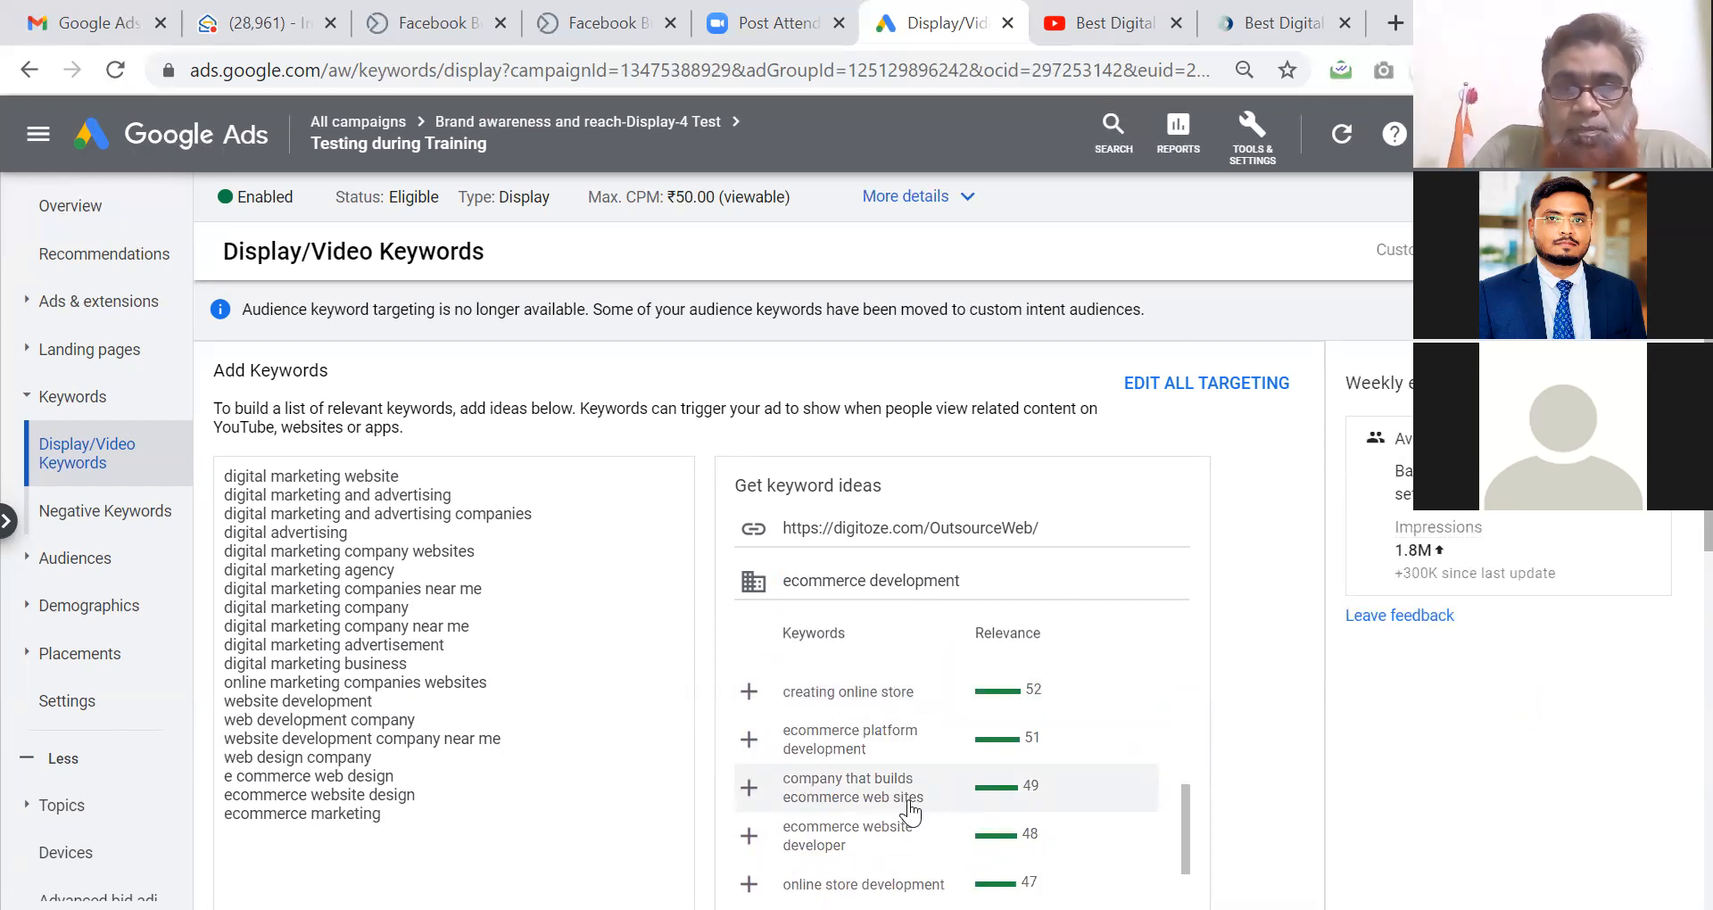
click(910, 807)
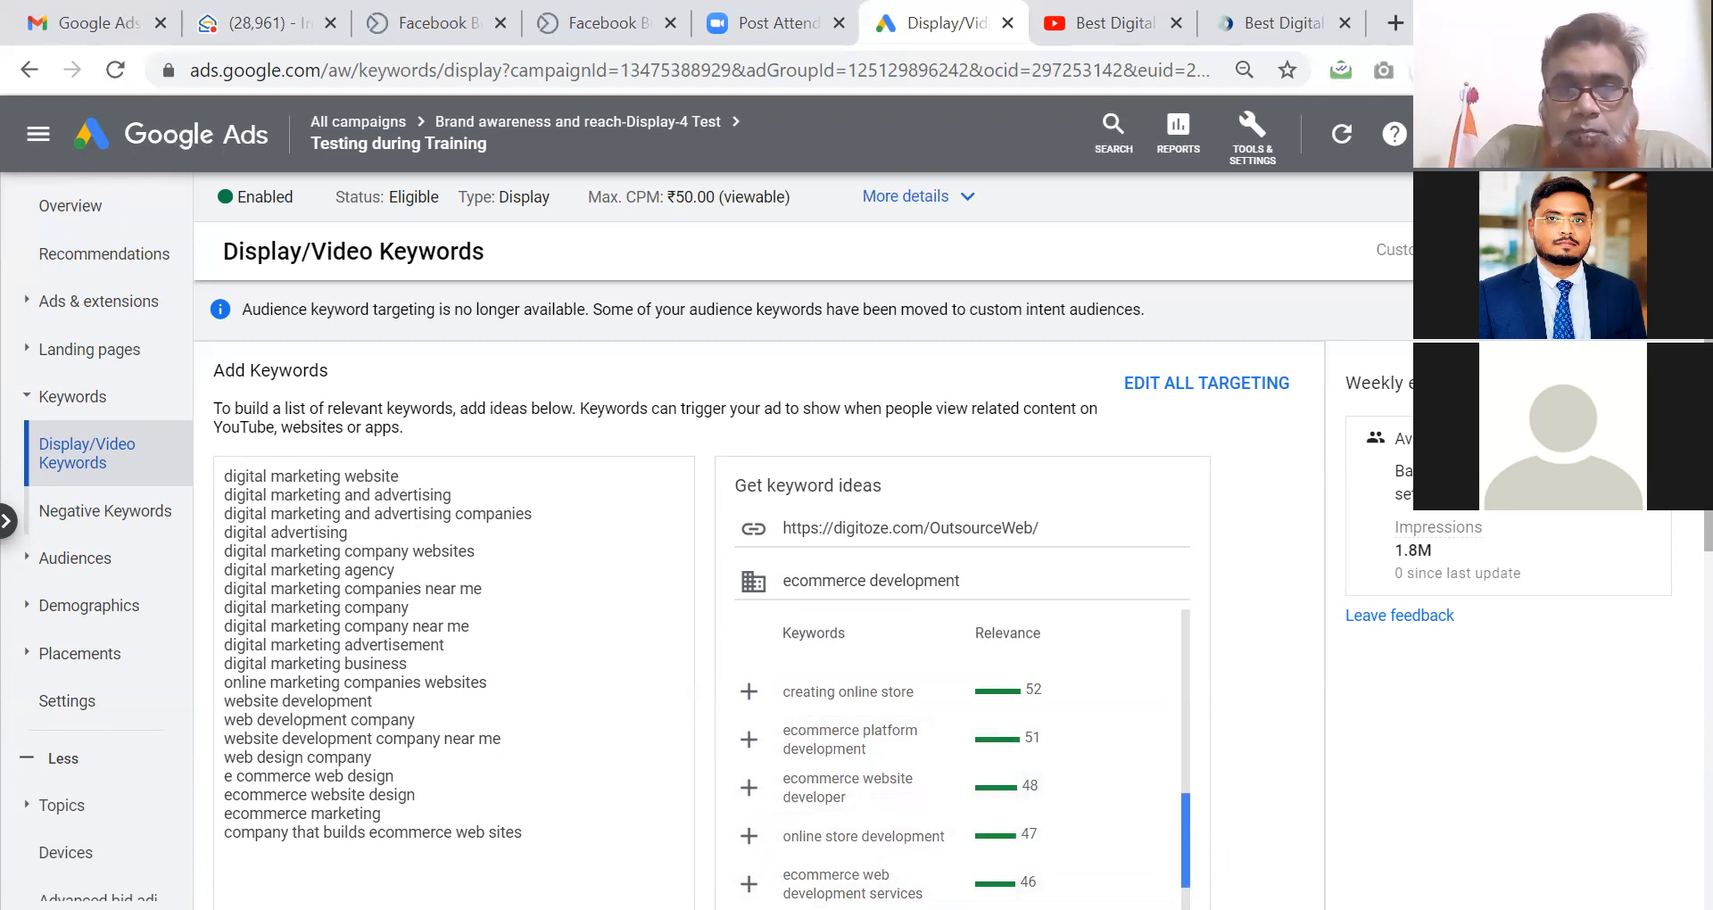
right_click(1186, 498)
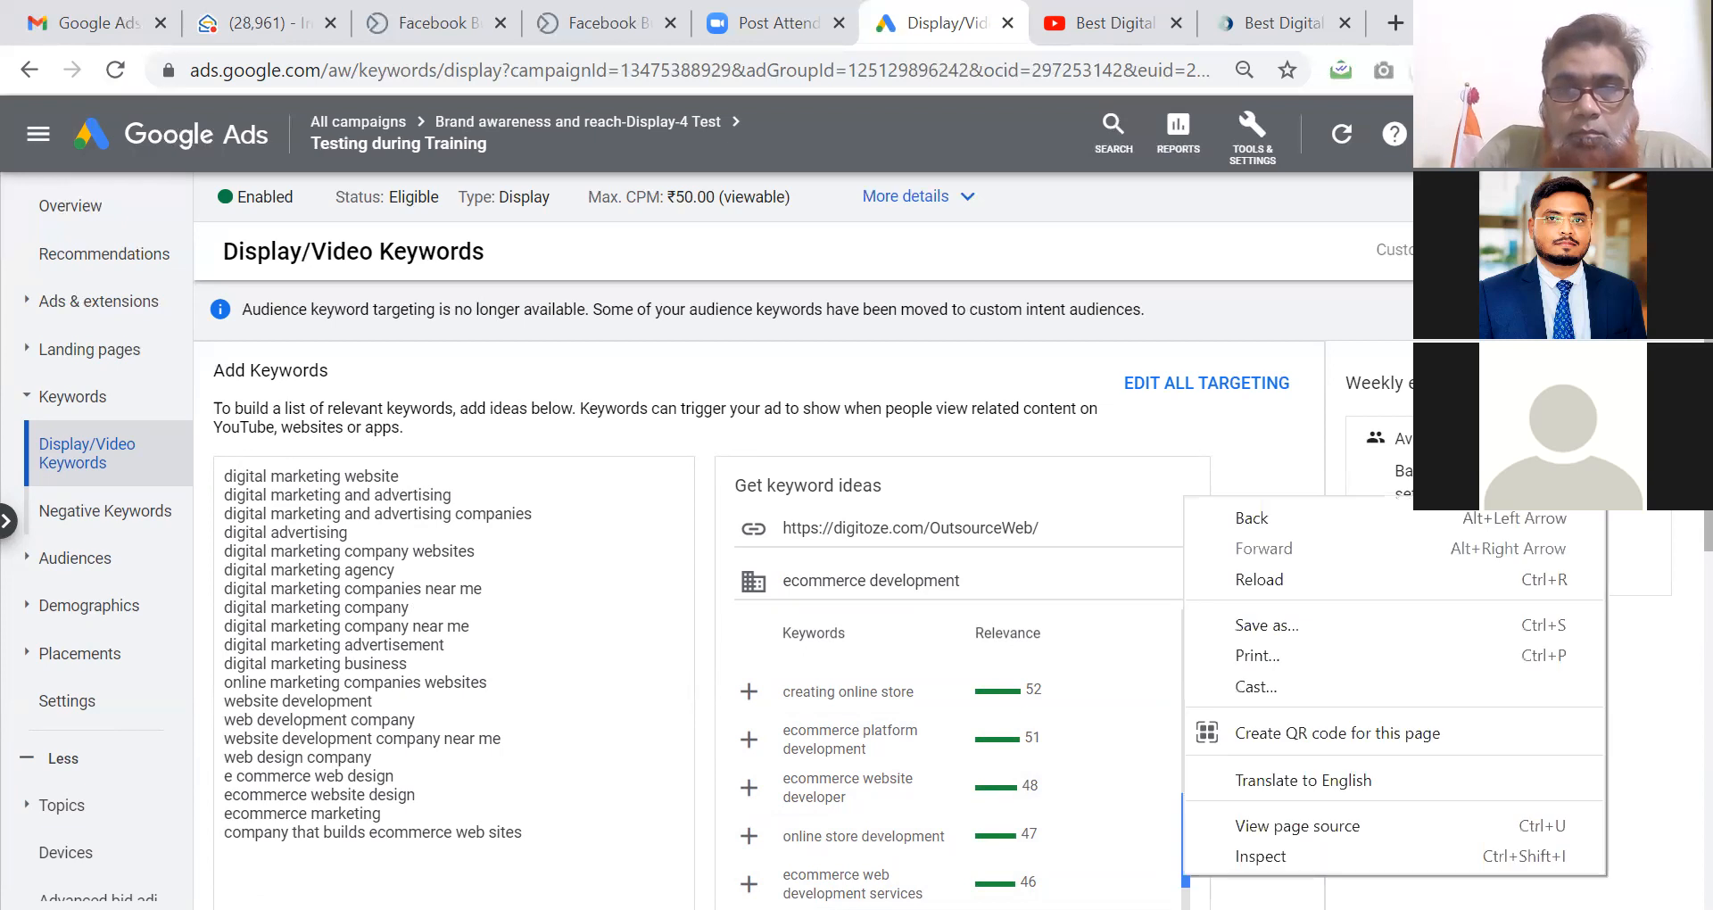
click(857, 787)
click(857, 787)
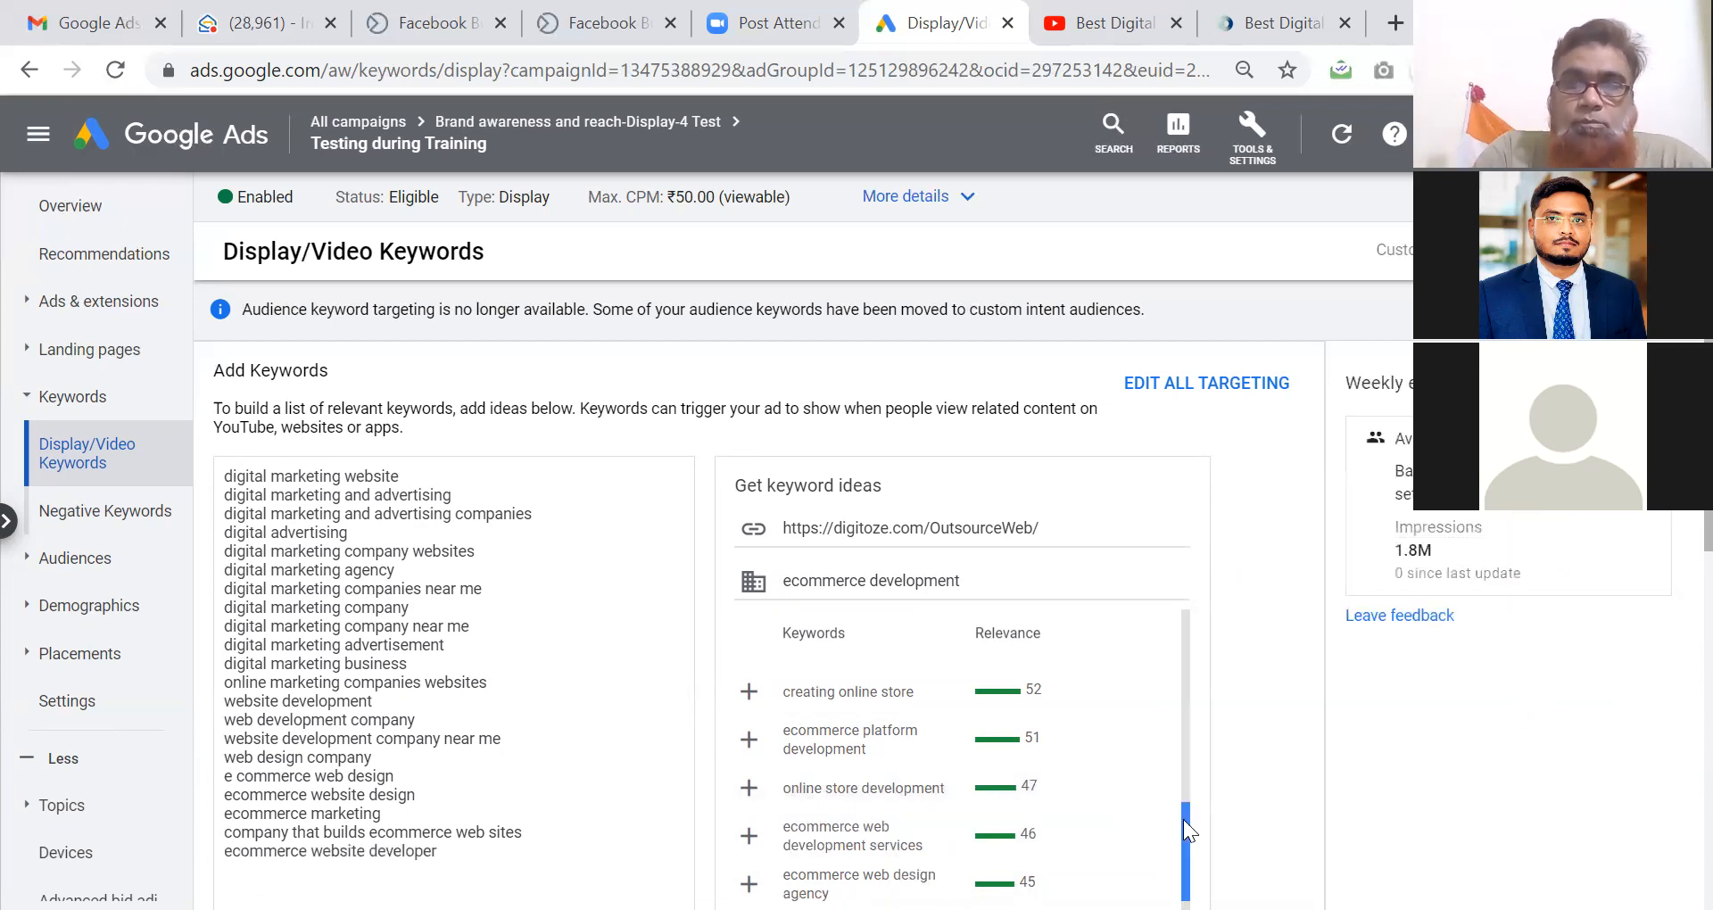
right_click(1186, 853)
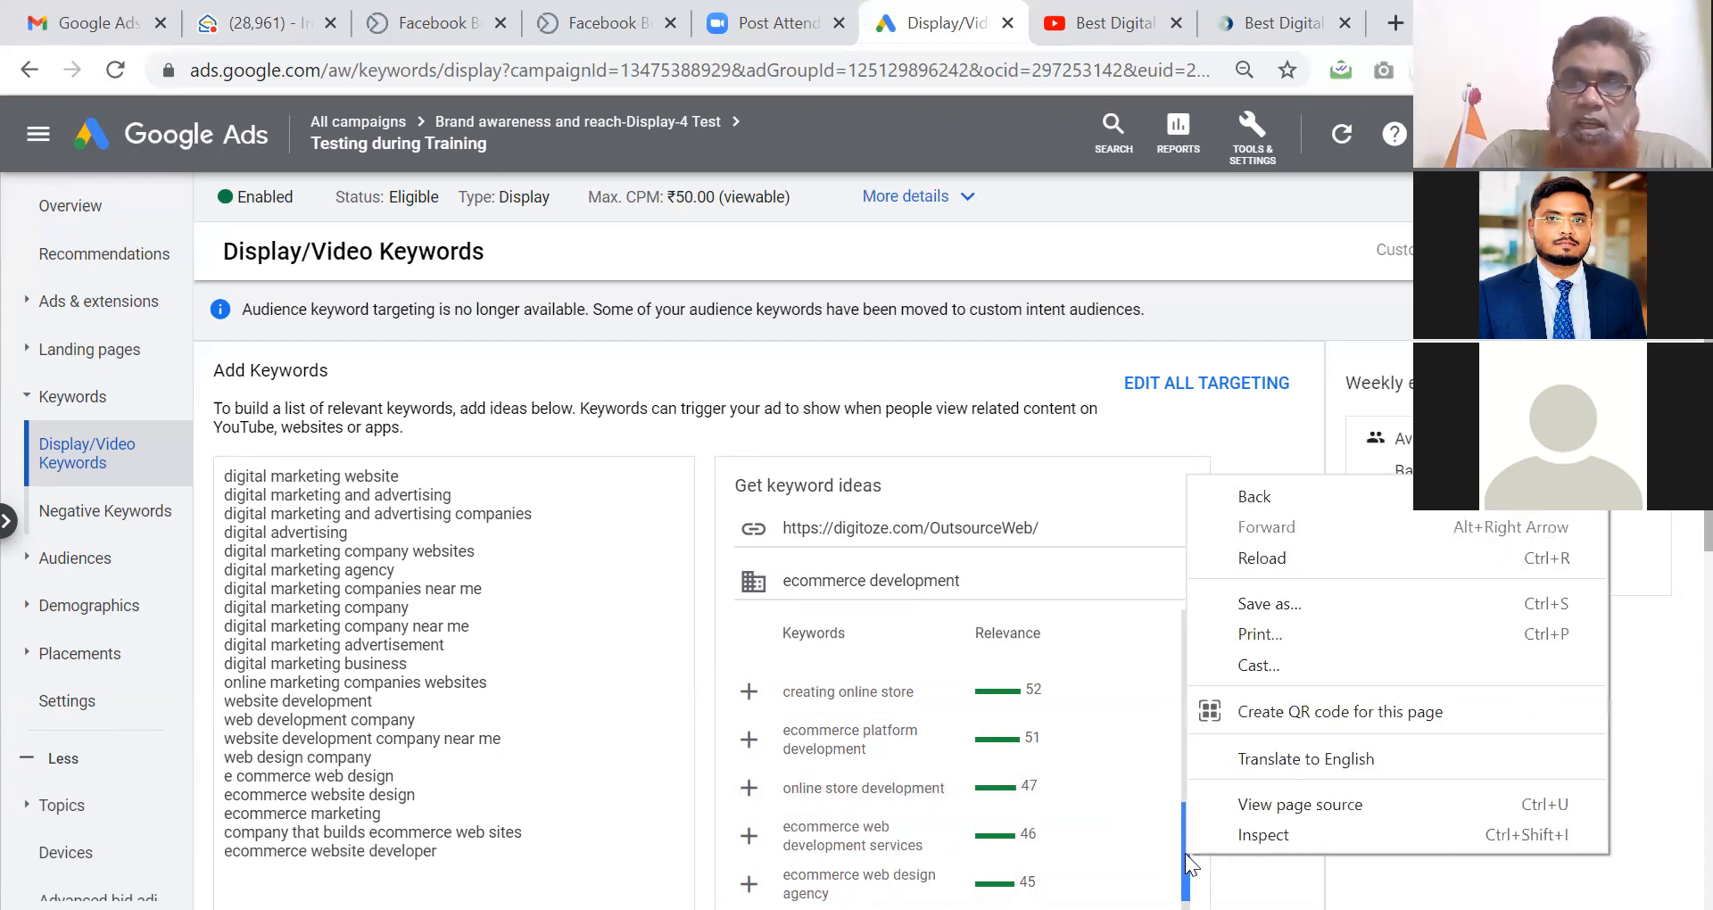
click(677, 833)
click(677, 834)
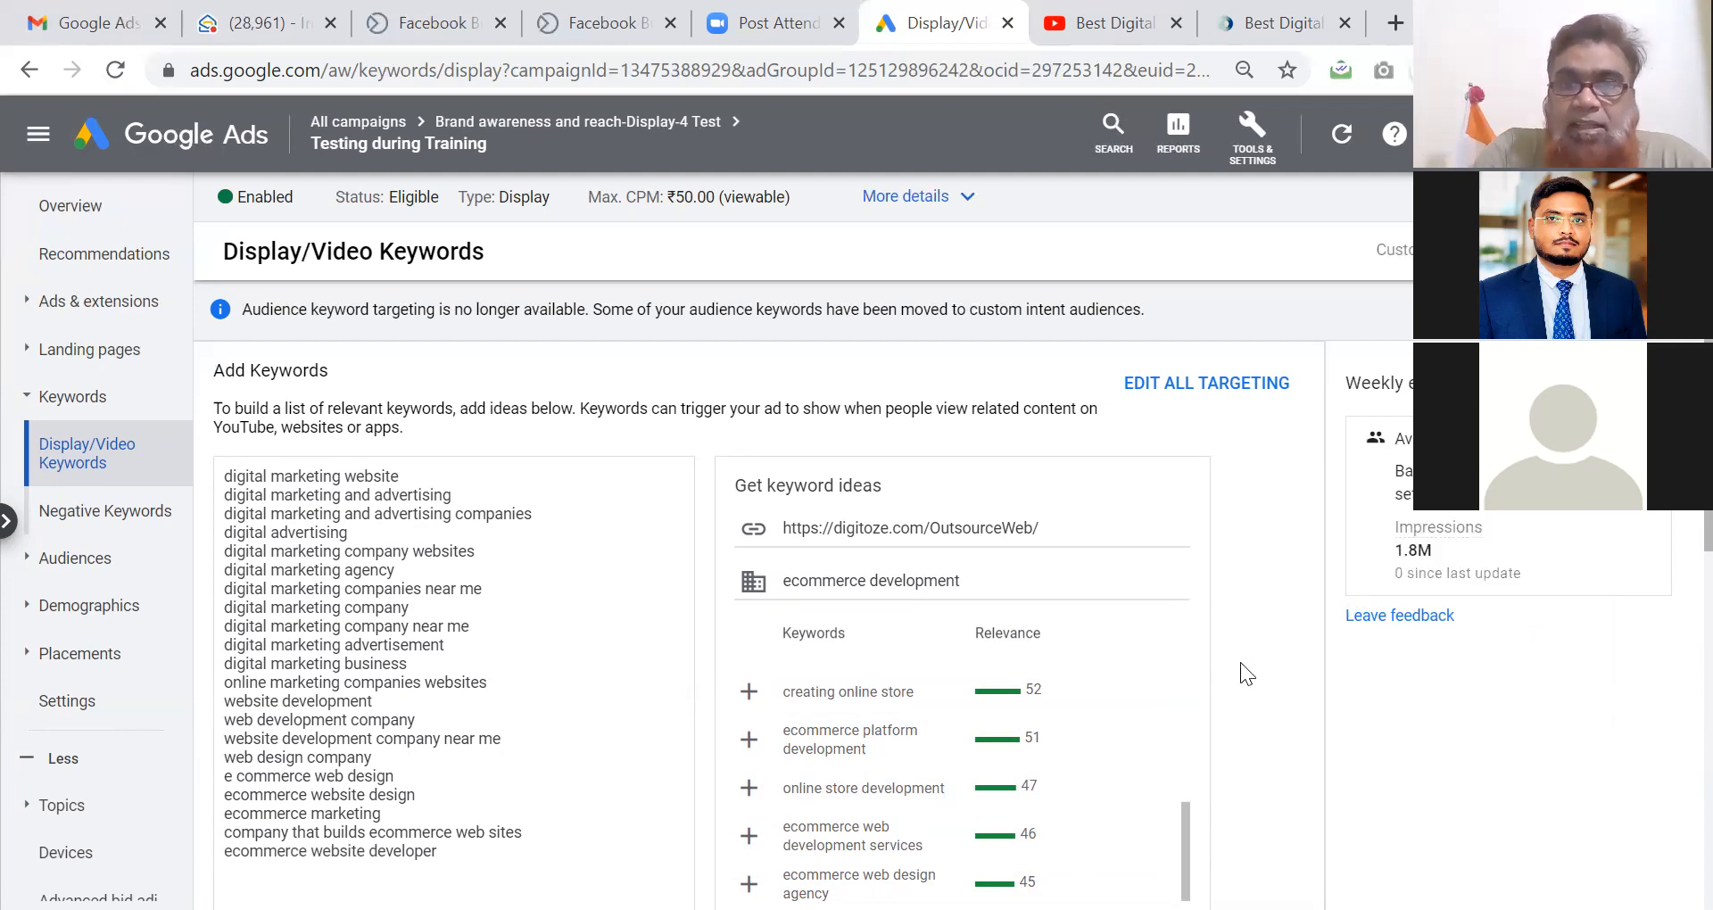
Set the keyword setting to Content, showing ads only on related webpages, apps and videos, and save the keywords.
scroll(1240, 663, down, 4)
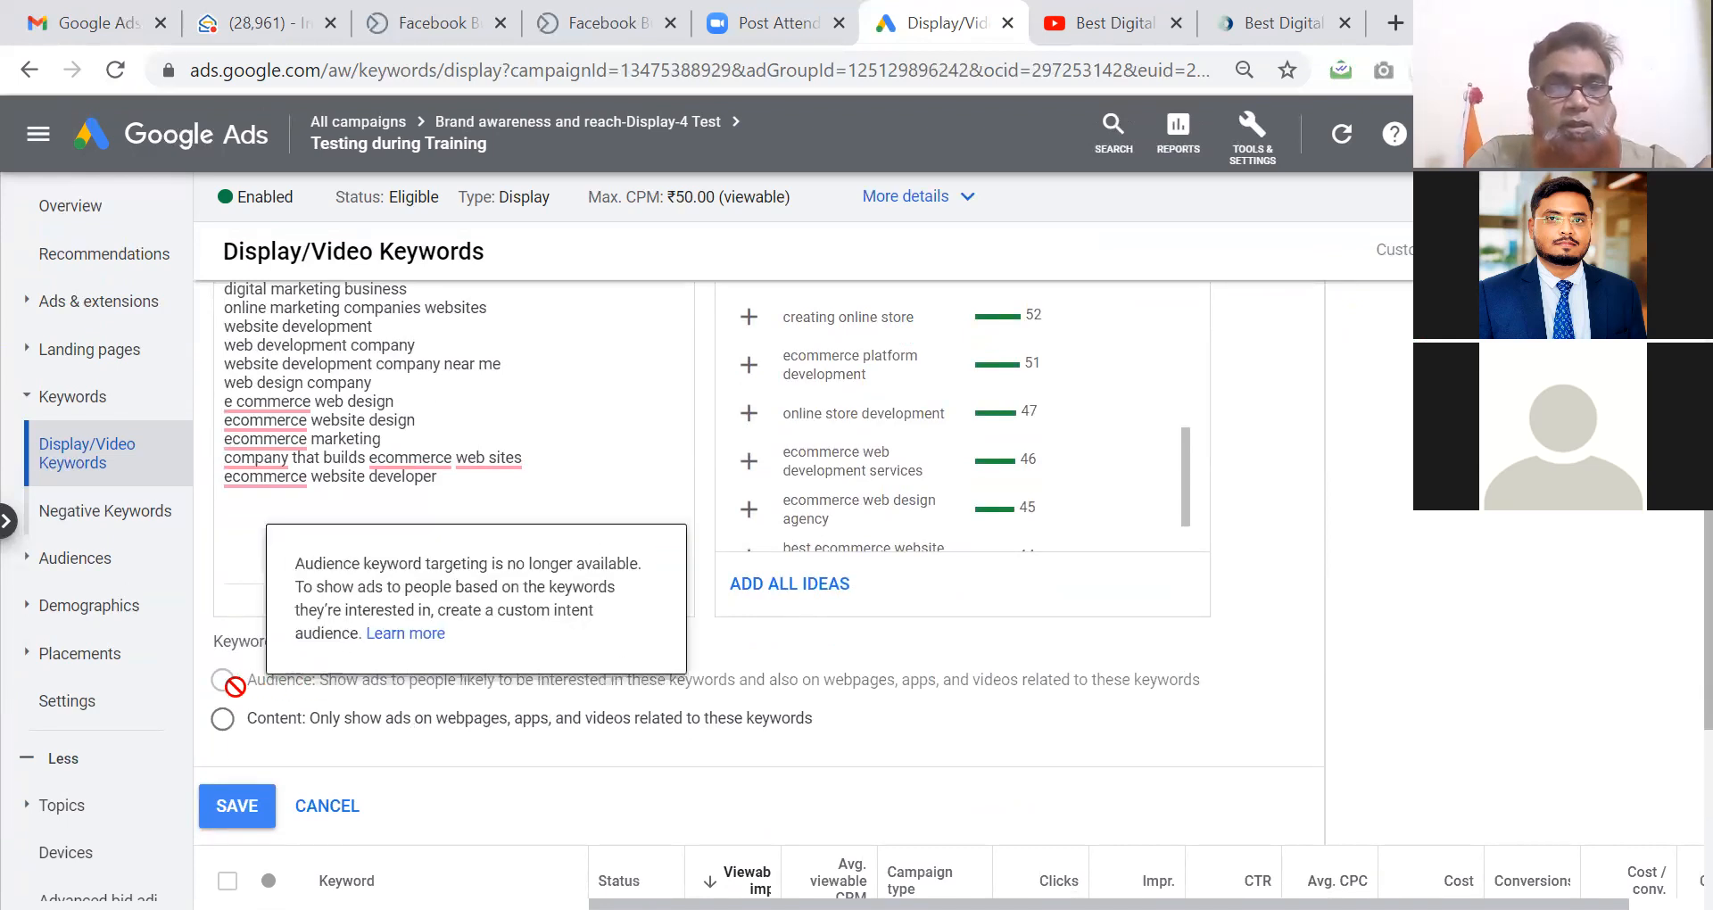
click(235, 806)
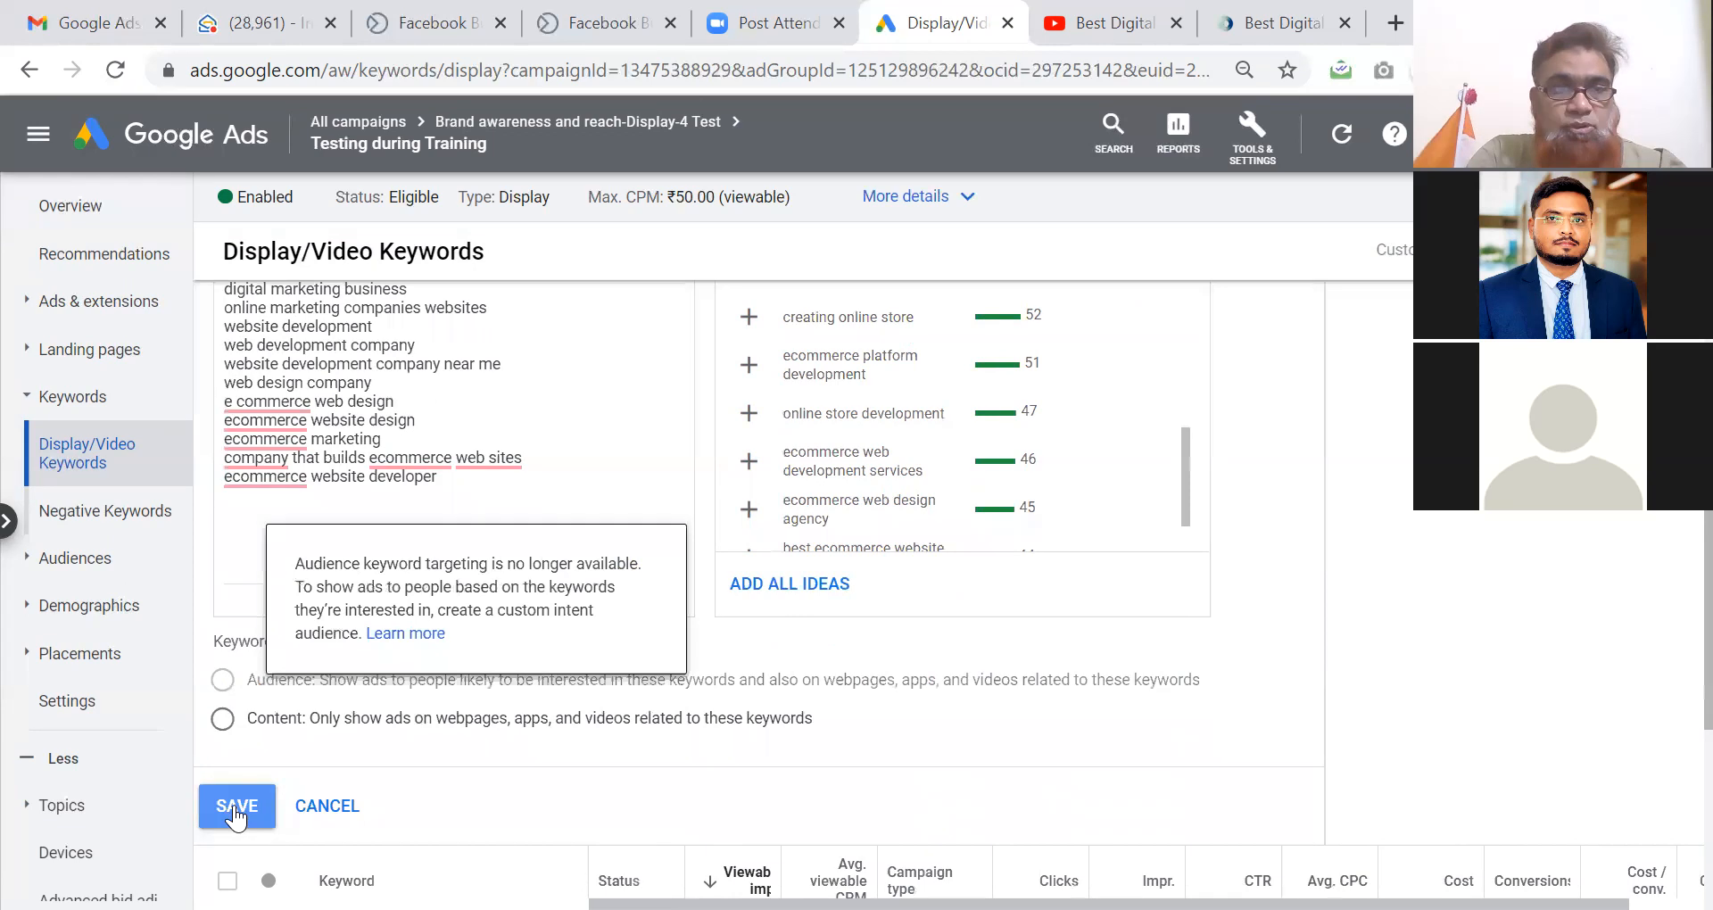
click(222, 719)
click(230, 821)
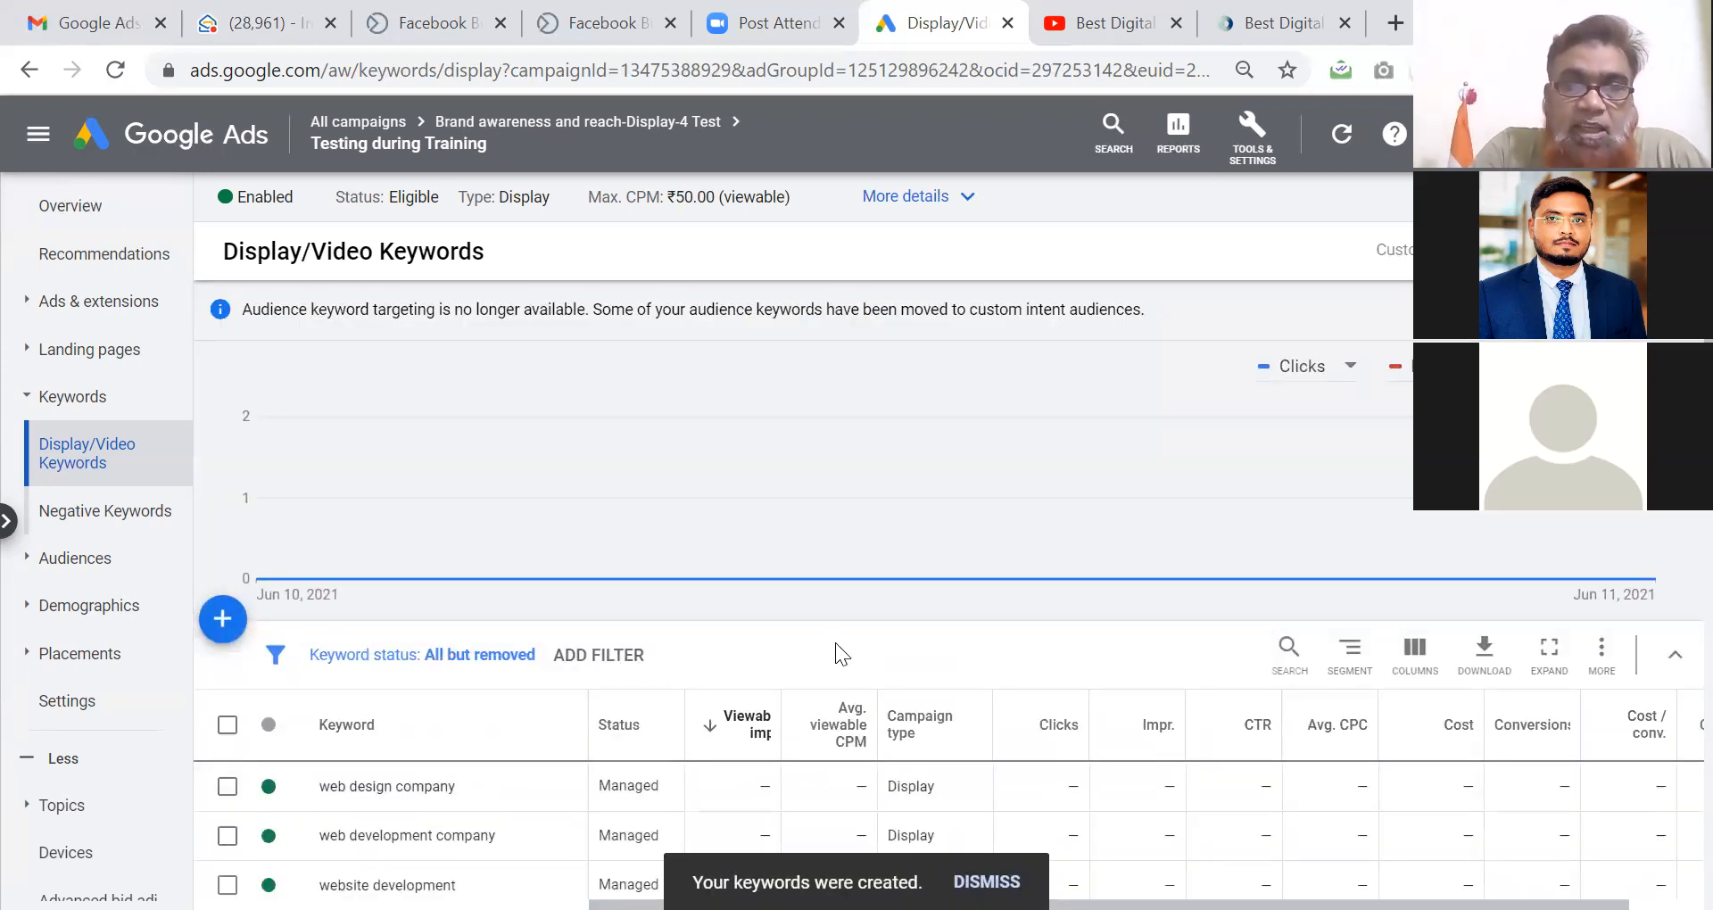
Review the ad group's saved keyword list, its landing pages and its ads.
scroll(836, 644, down, 4)
scroll(835, 643, down, 3)
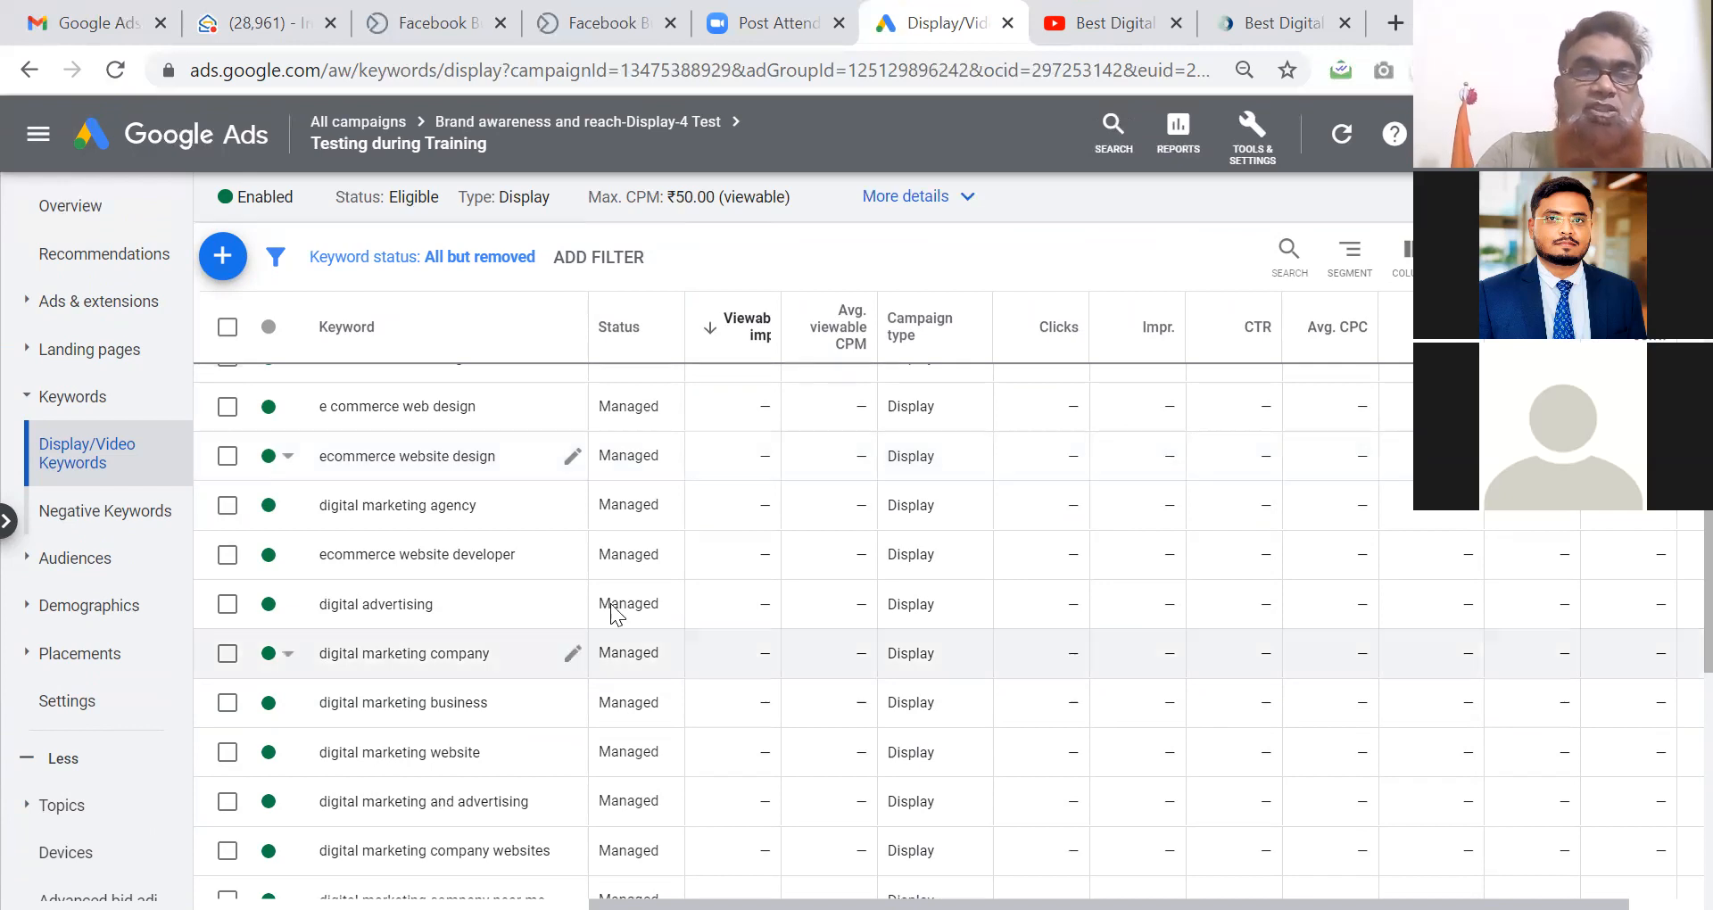
click(97, 308)
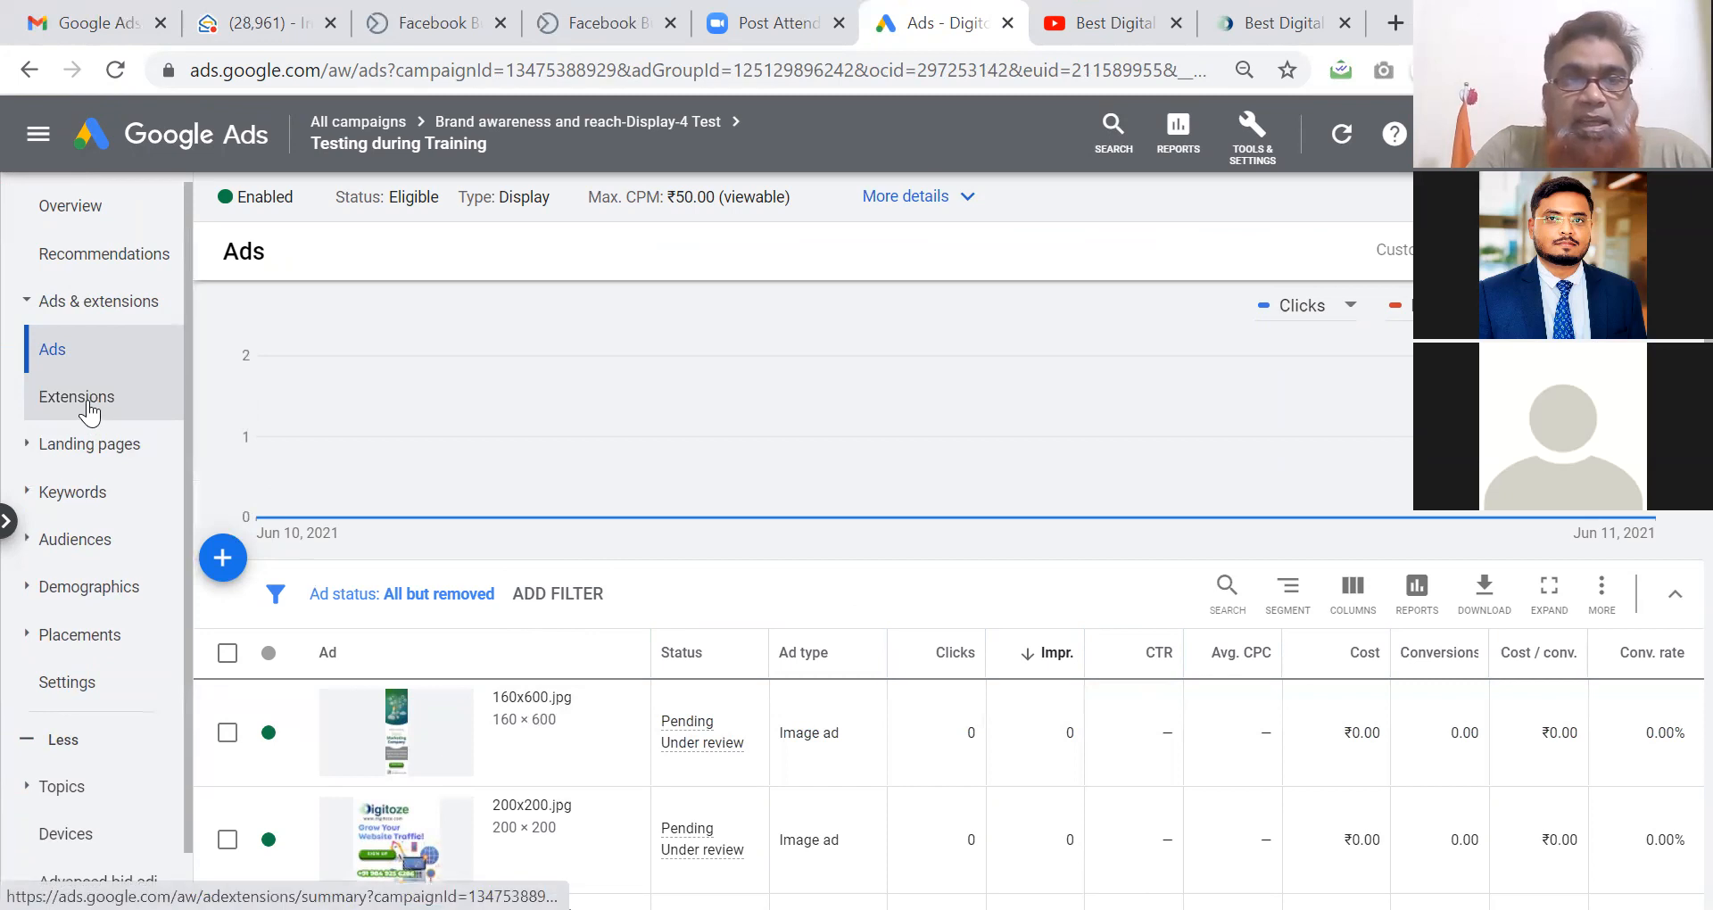
click(95, 454)
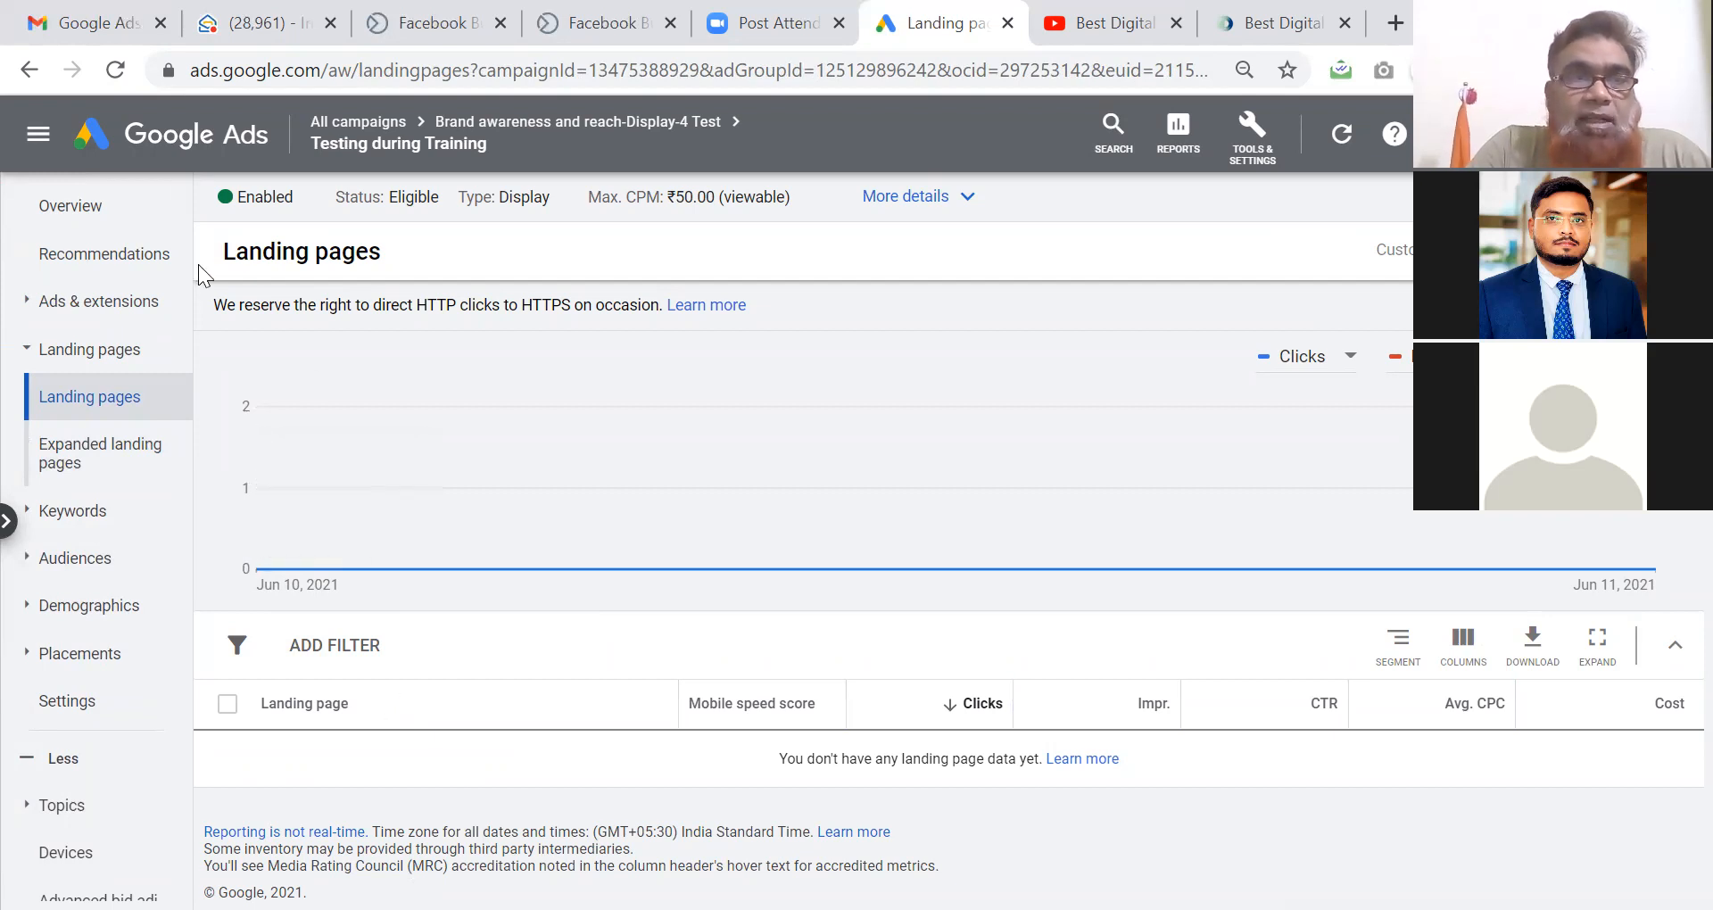
click(119, 303)
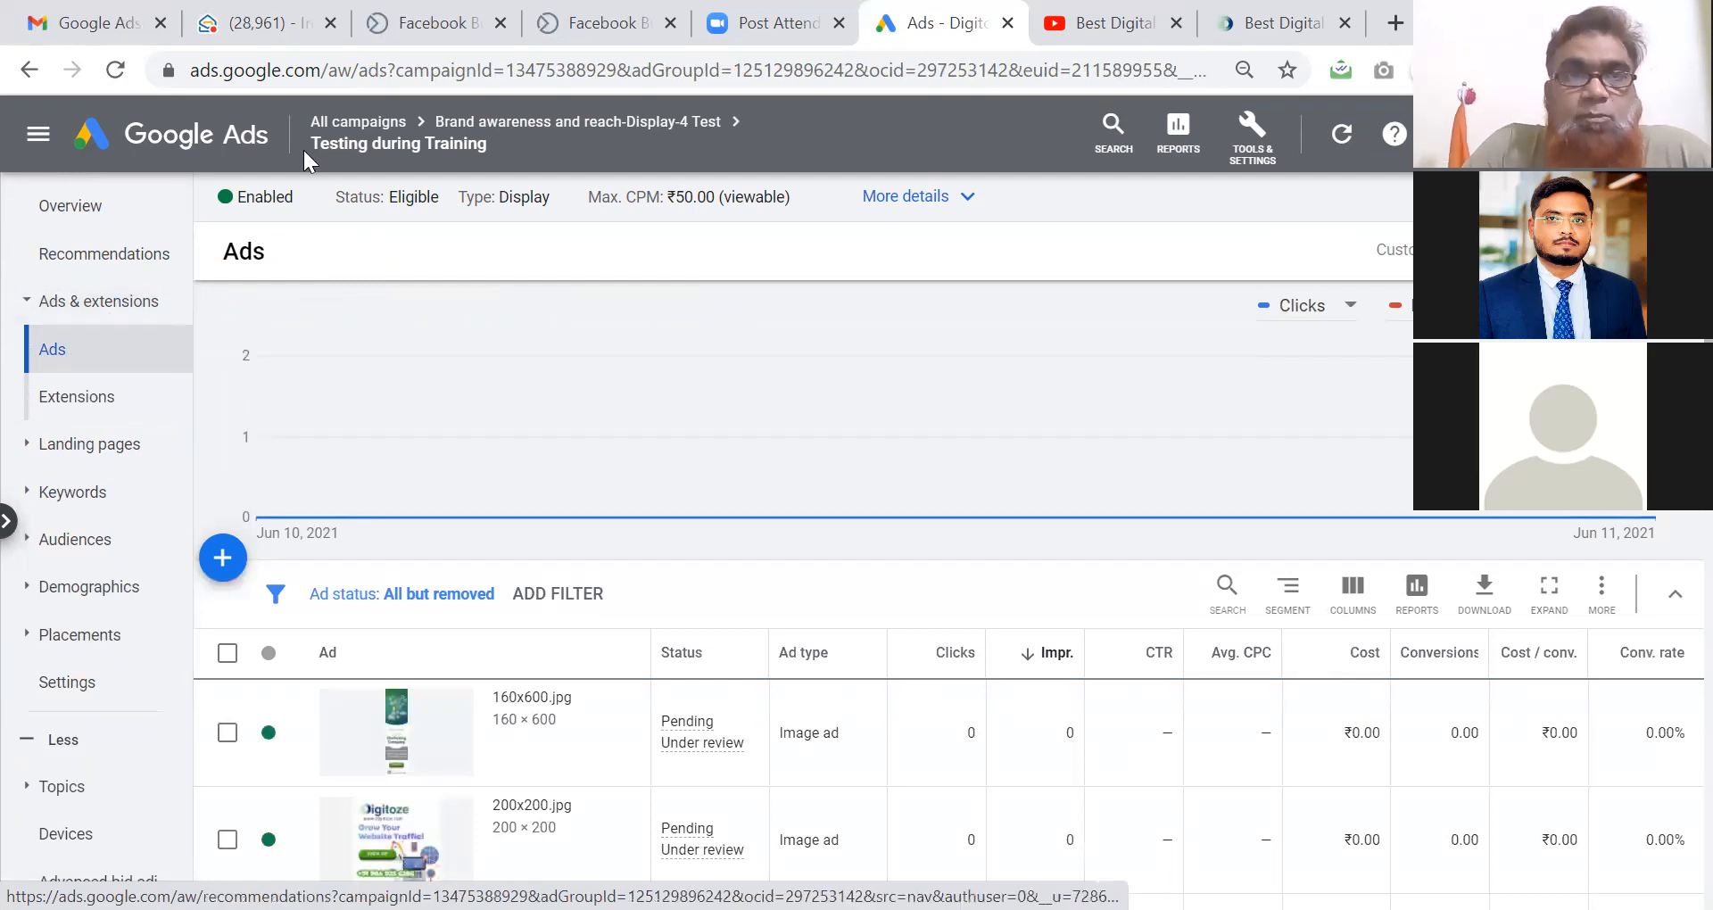
Open the all-campaigns overview and examine the enabled campaigns with their budgets, statuses and types.
click(355, 125)
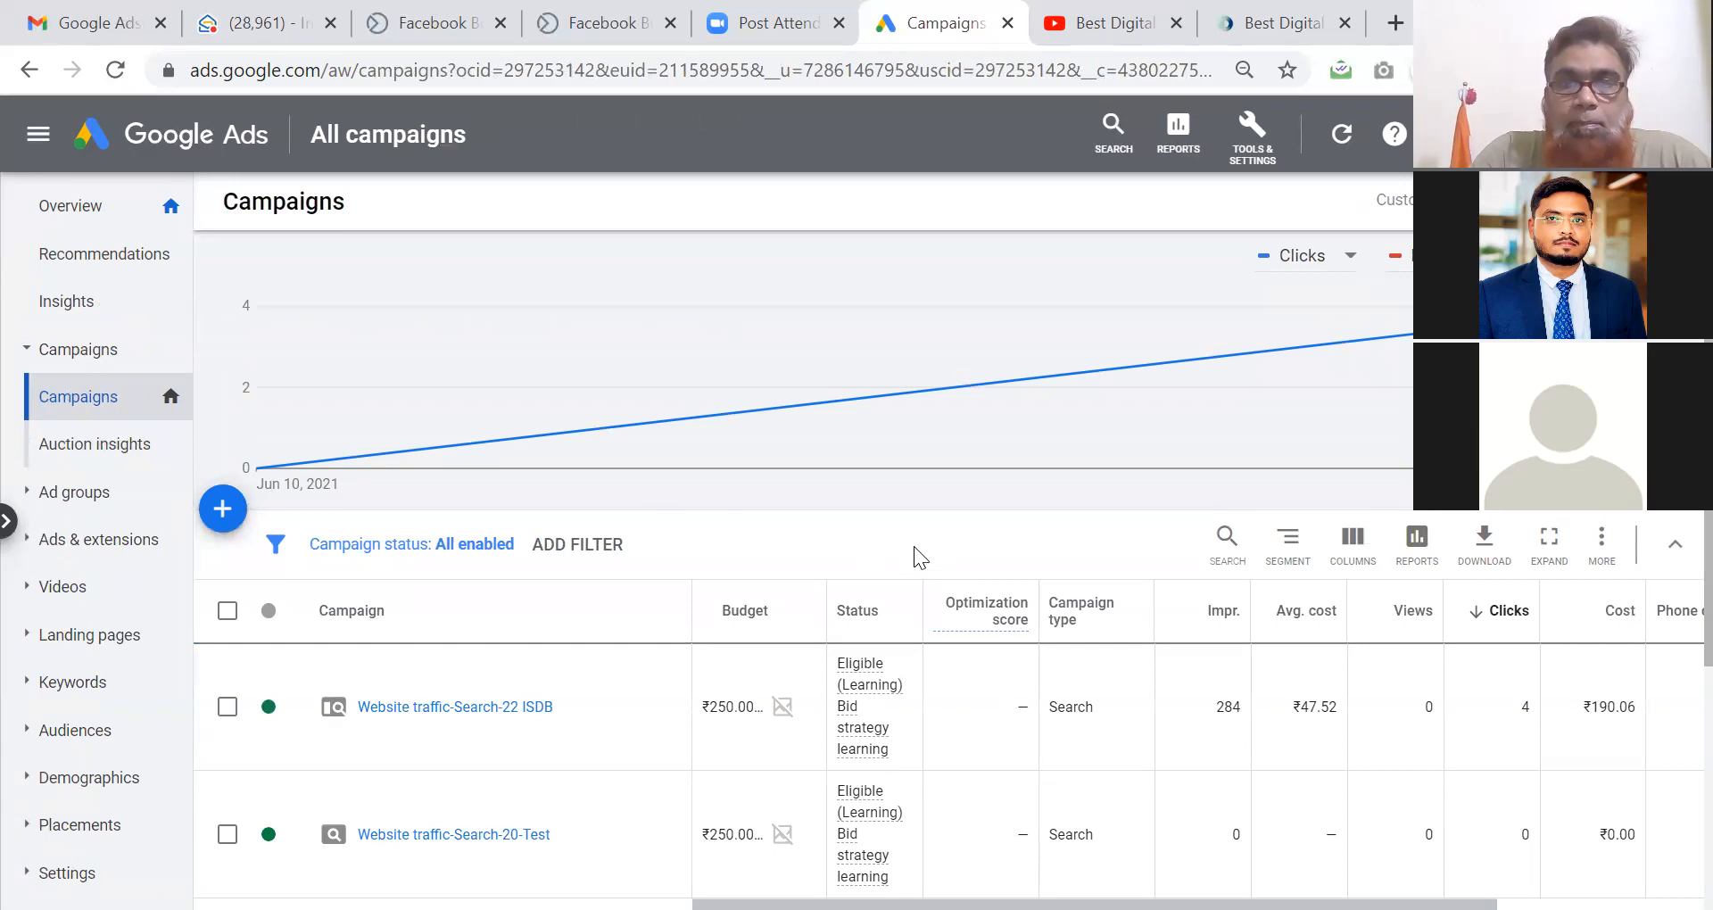
scroll(914, 547, down, 4)
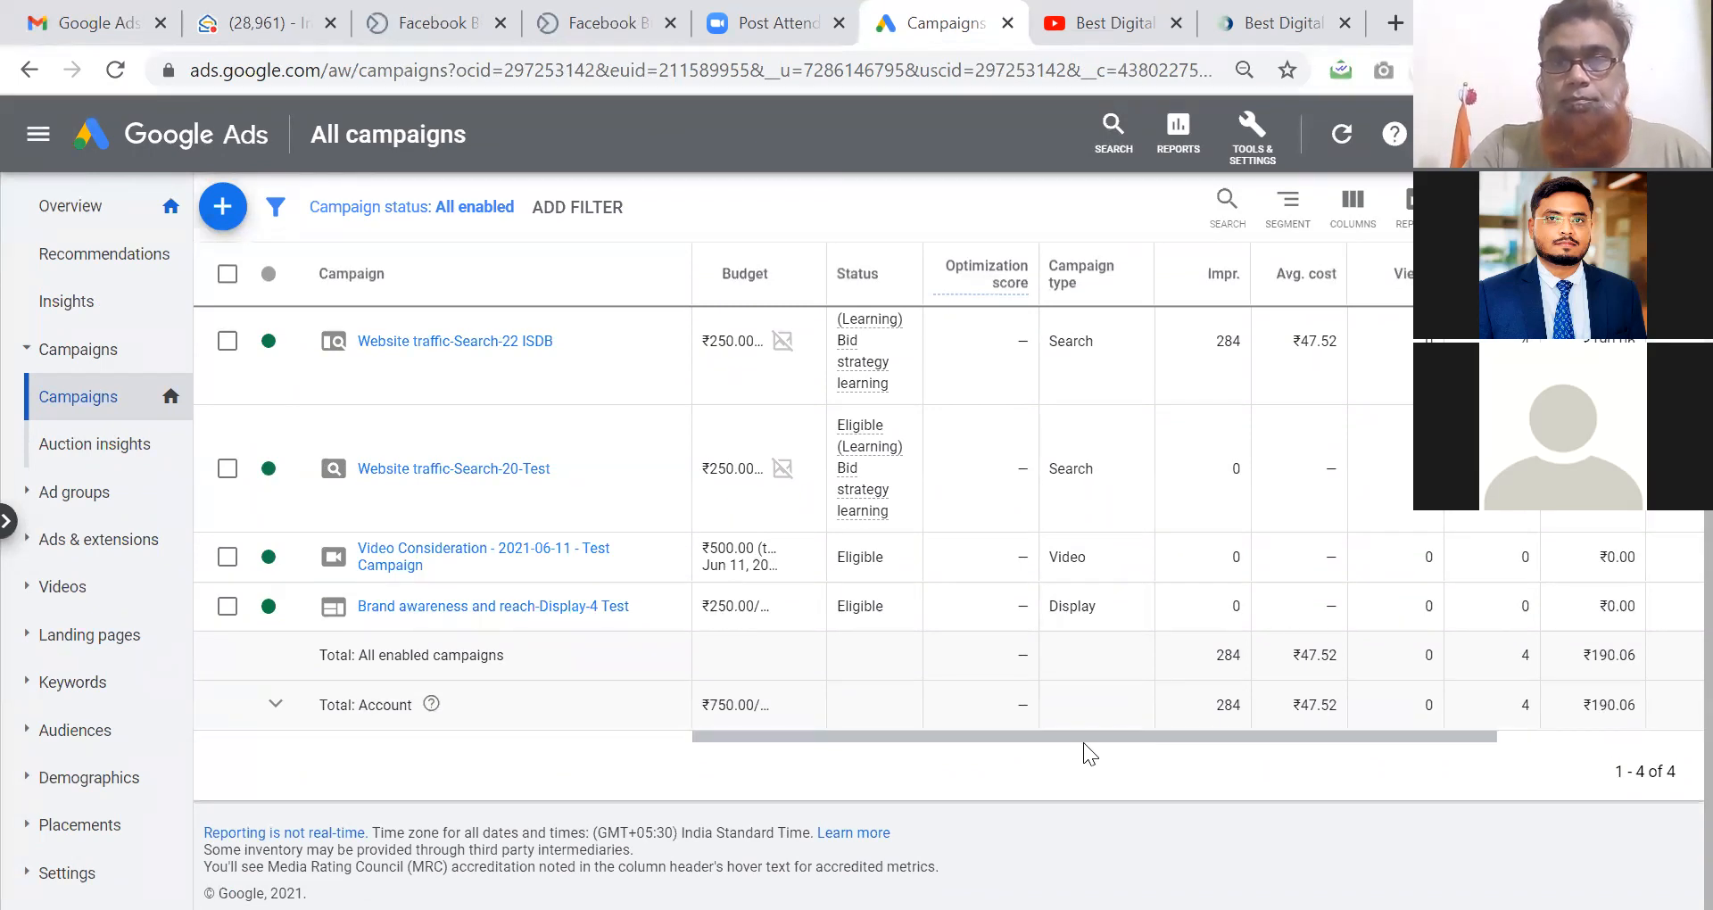
drag(1083, 737, 1044, 753)
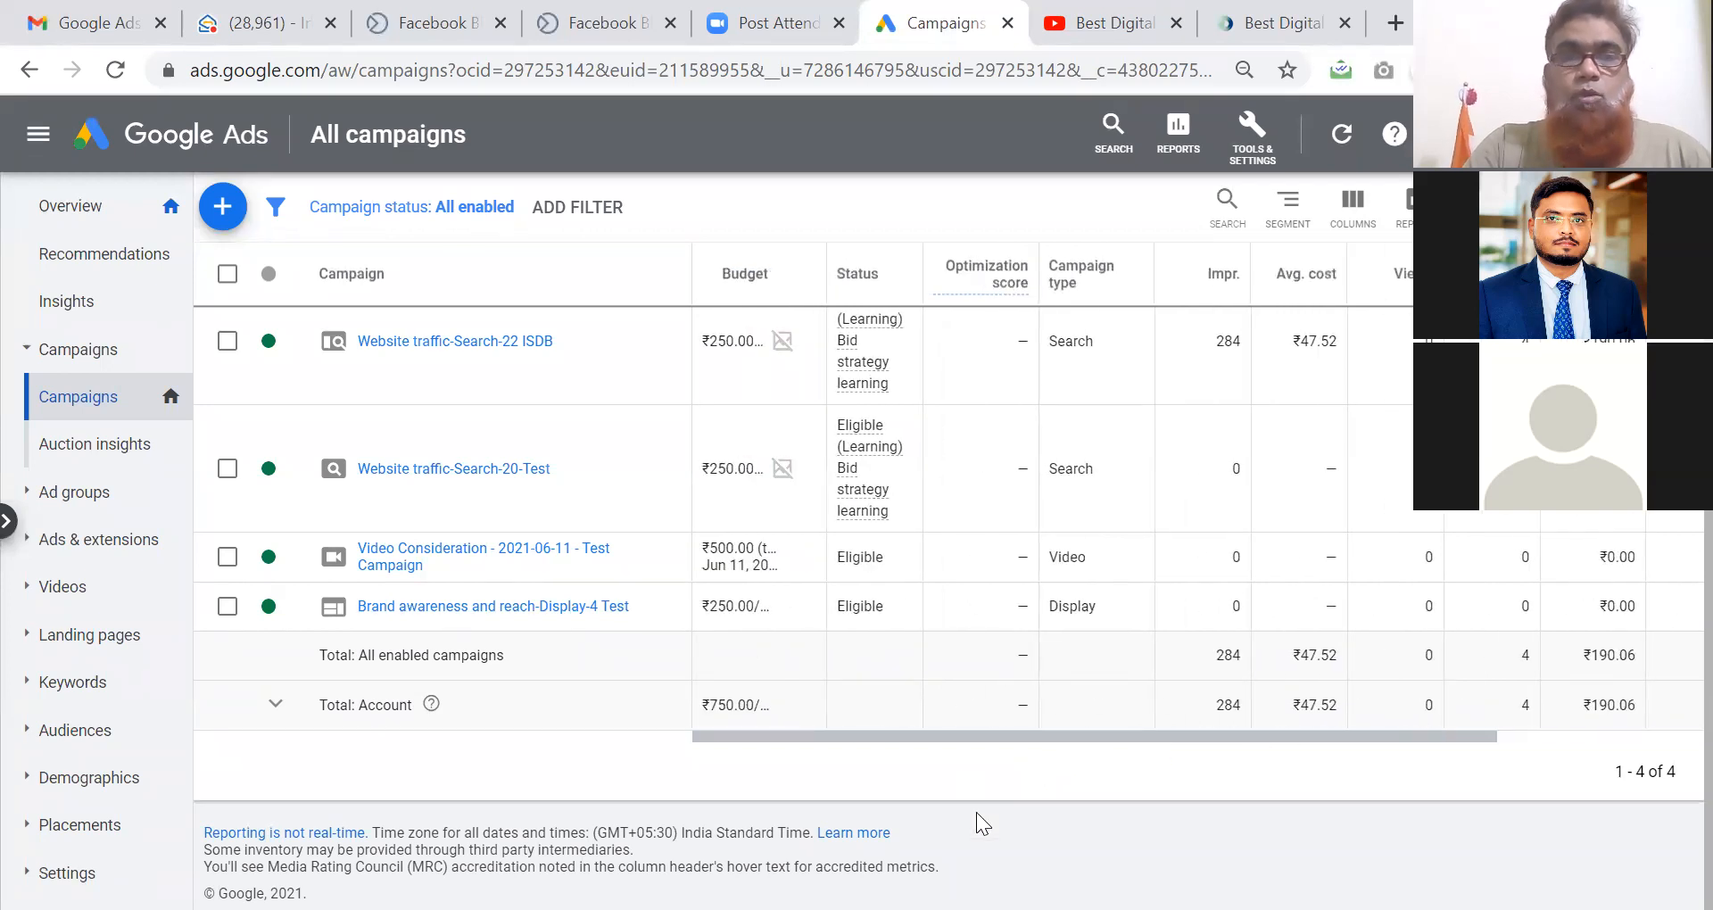
Open the account overview and examine the campaigns' costs, clicks and the search keywords summary.
click(50, 213)
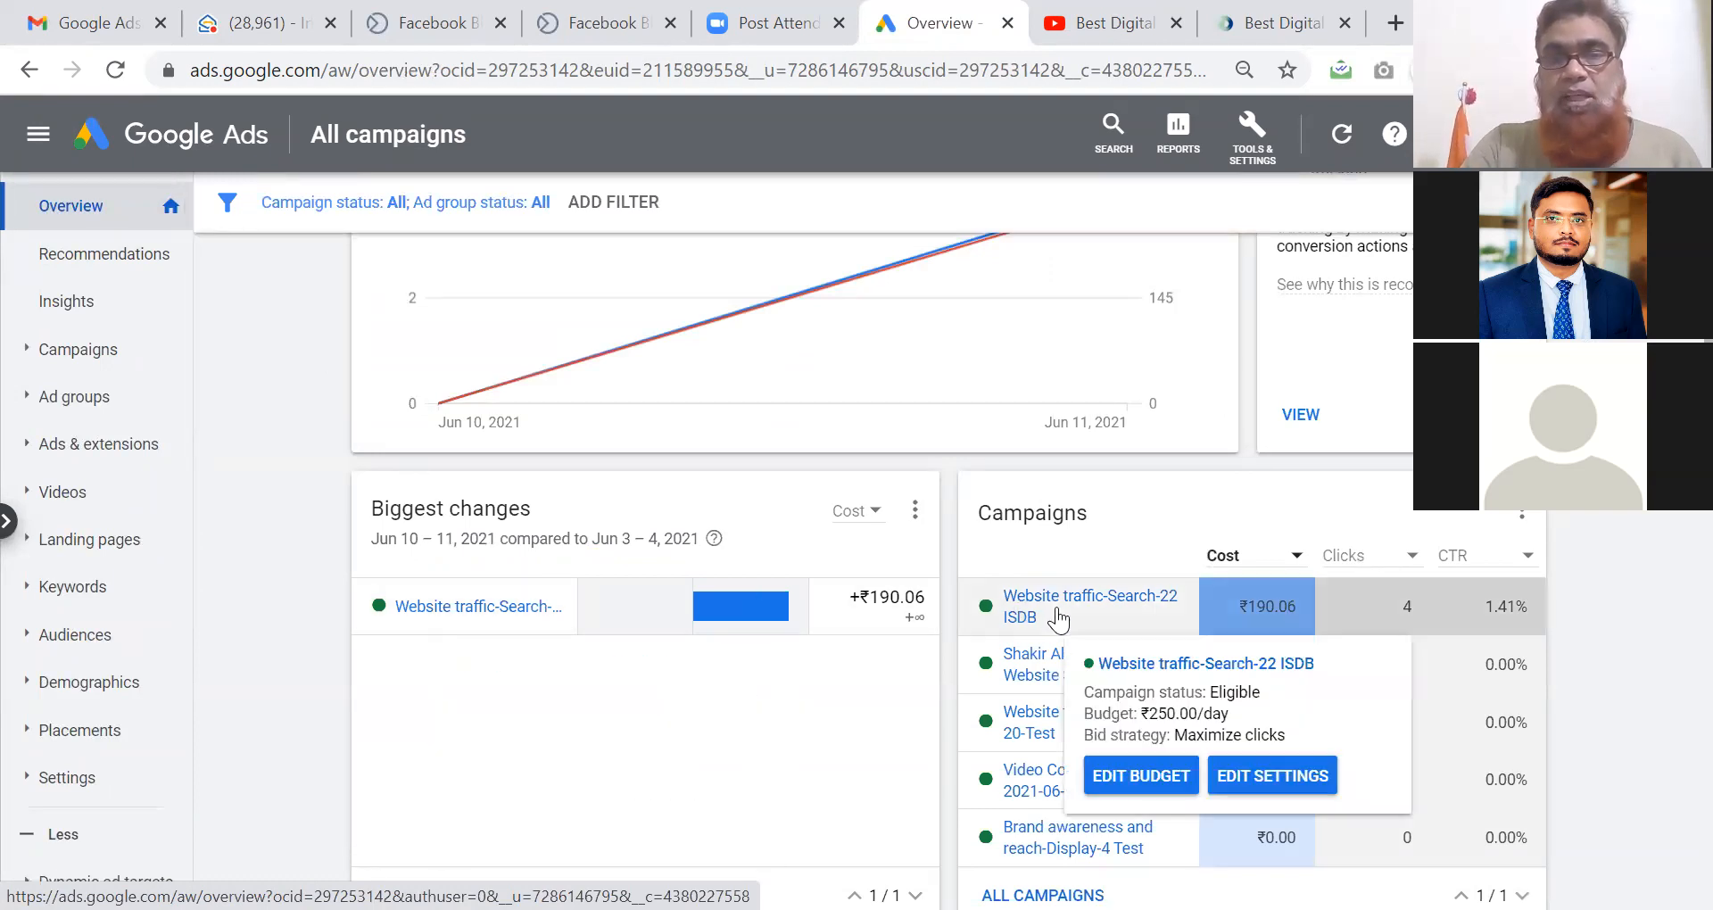
mouse_move(1029, 657)
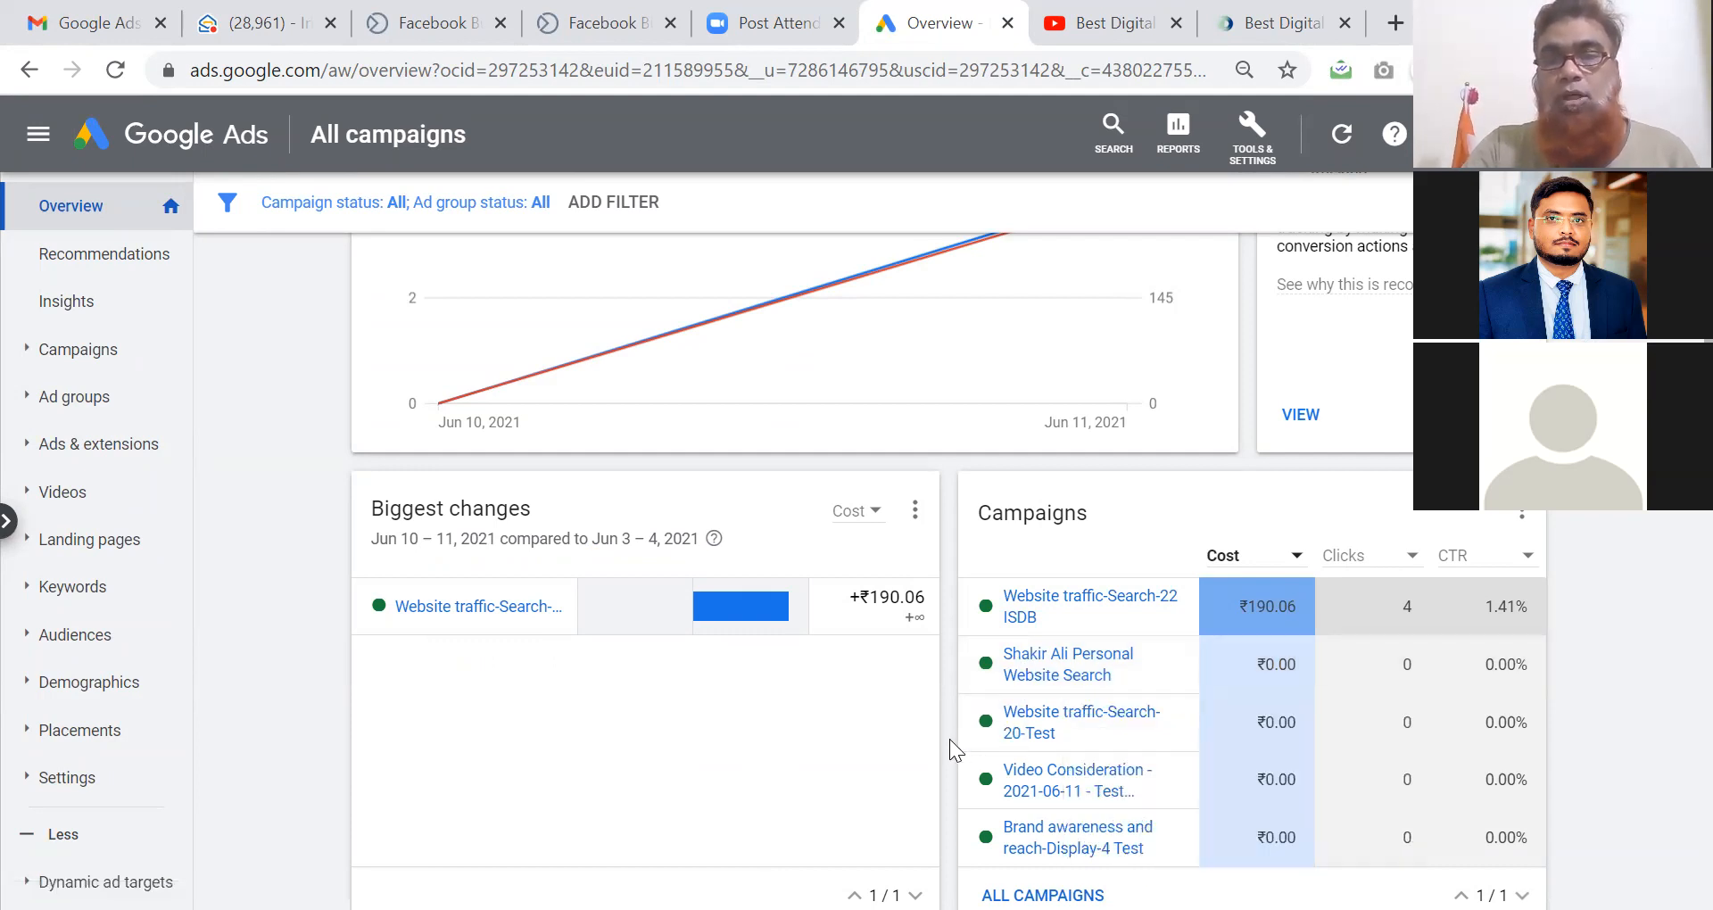
scroll(950, 741, down, 7)
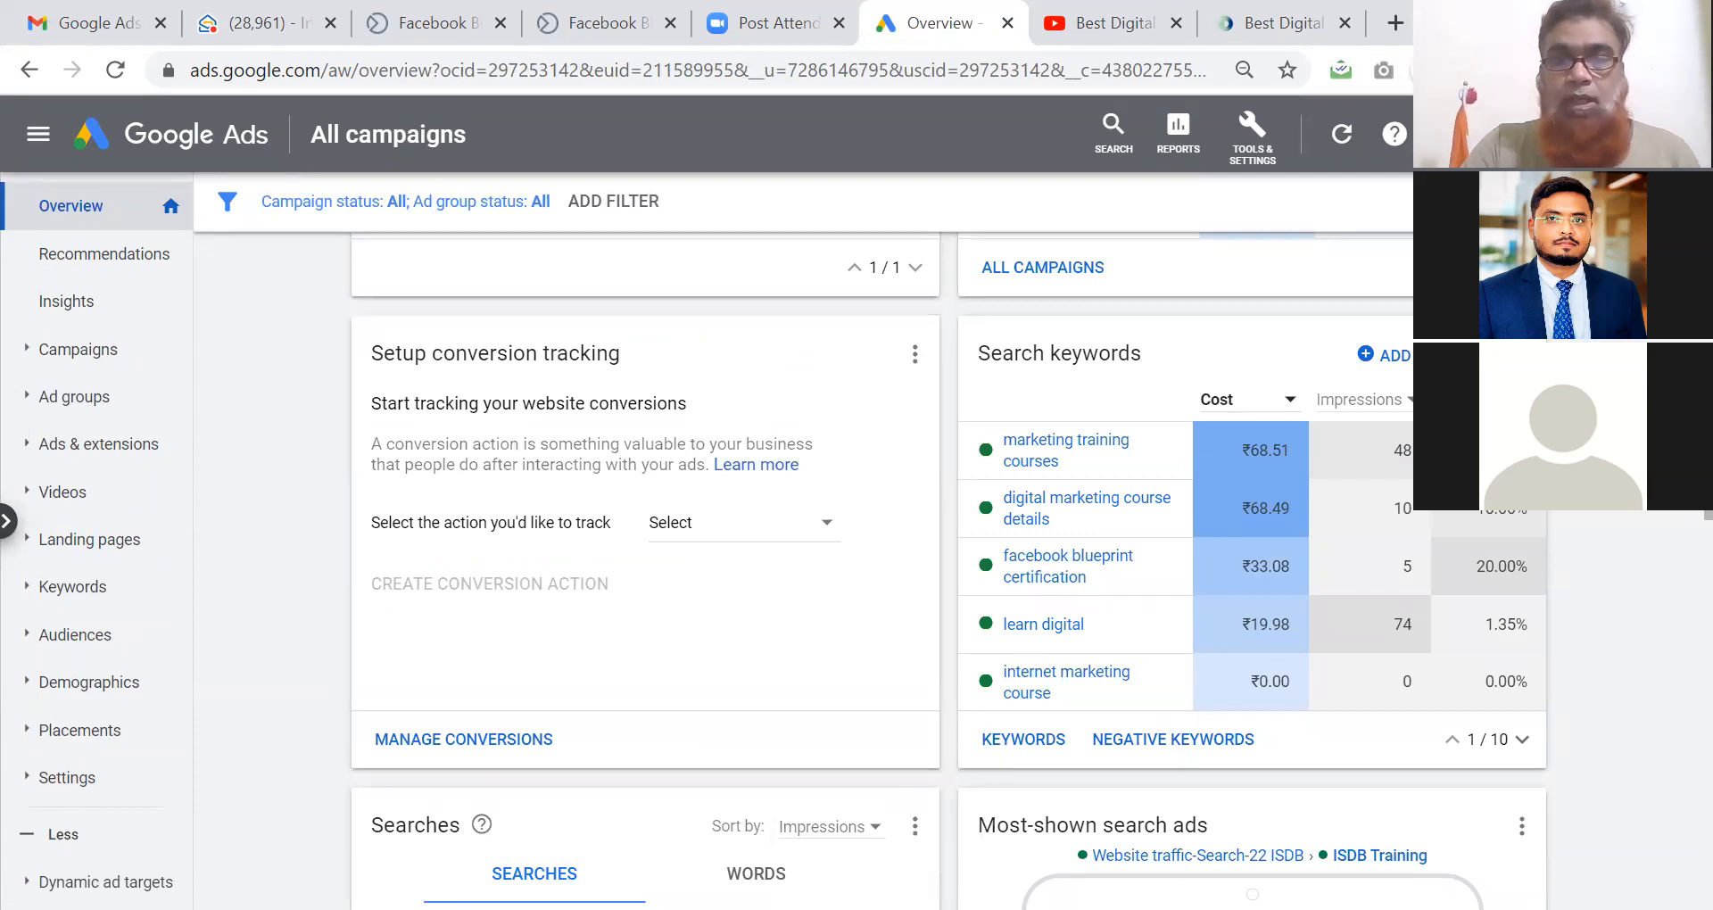
scroll(949, 571, up, 4)
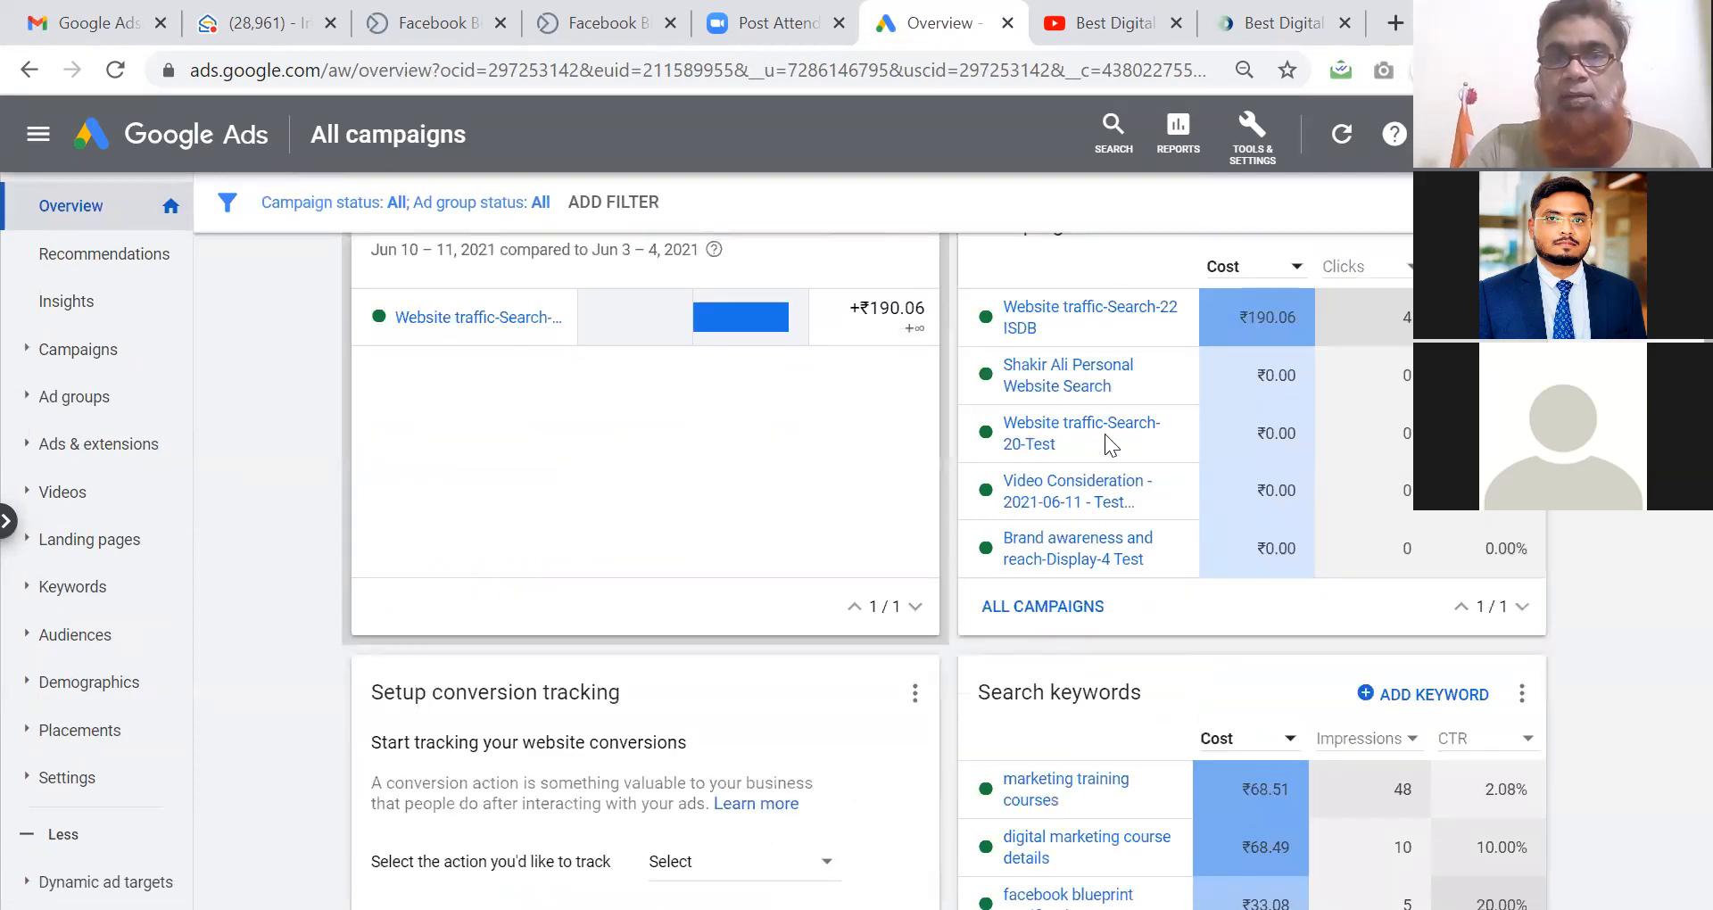
mouse_move(1011, 409)
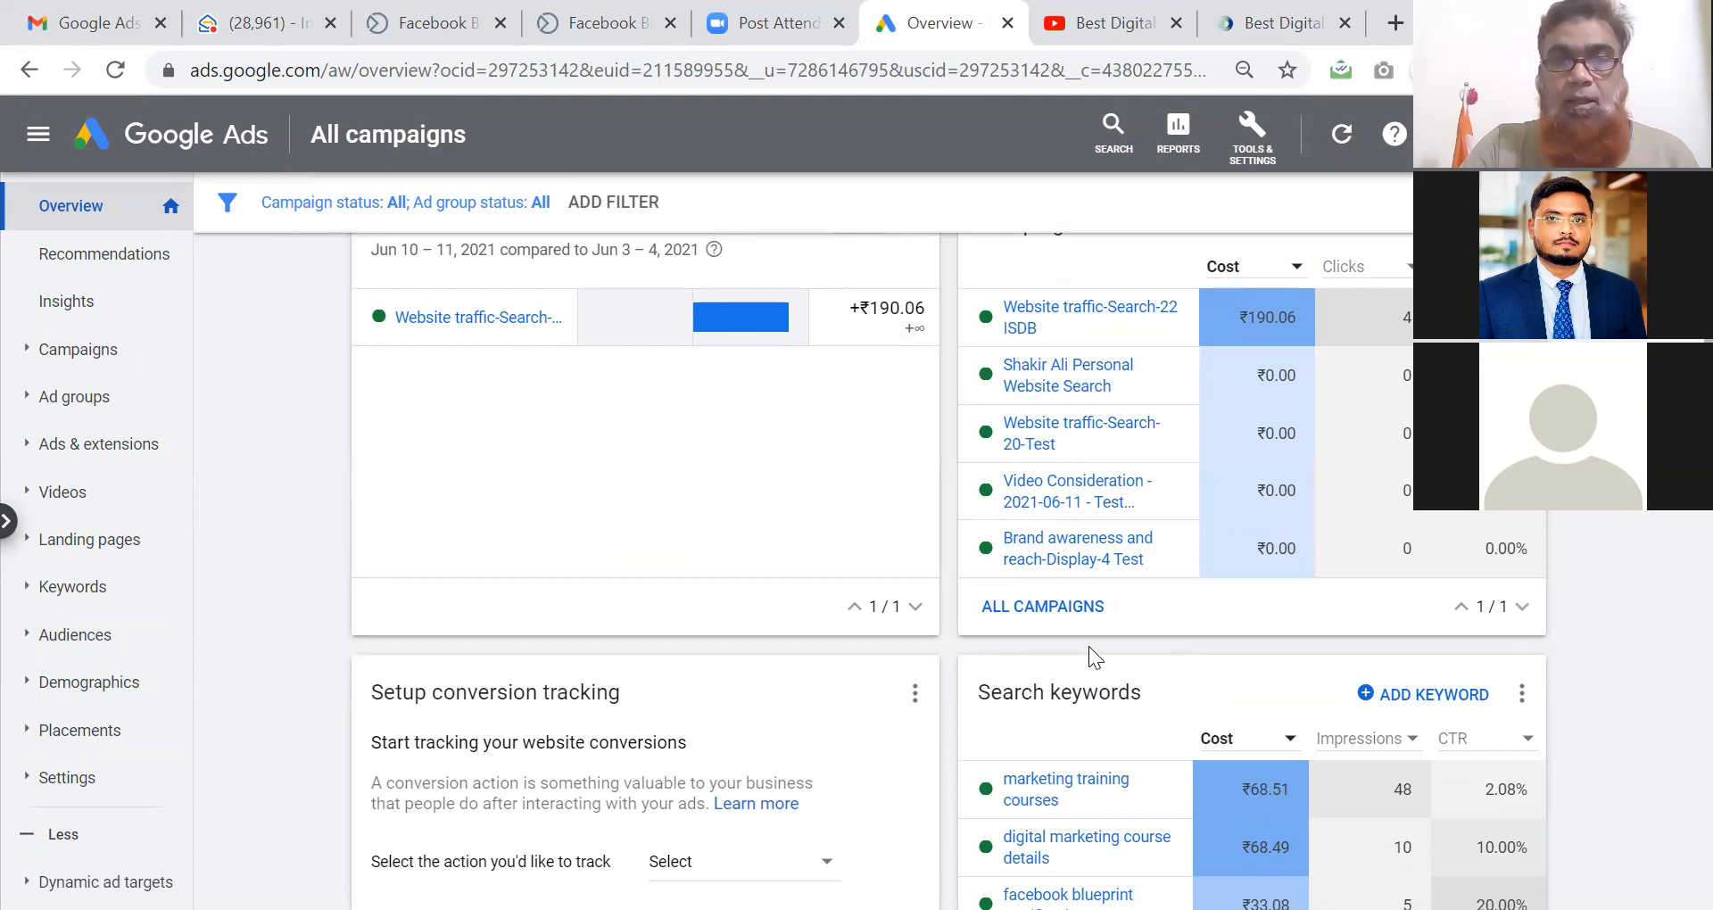
Examine the search terms, including "facebook blueprint", show them as individual words, and look at the most-shown search ad.
scroll(1089, 646, down, 10)
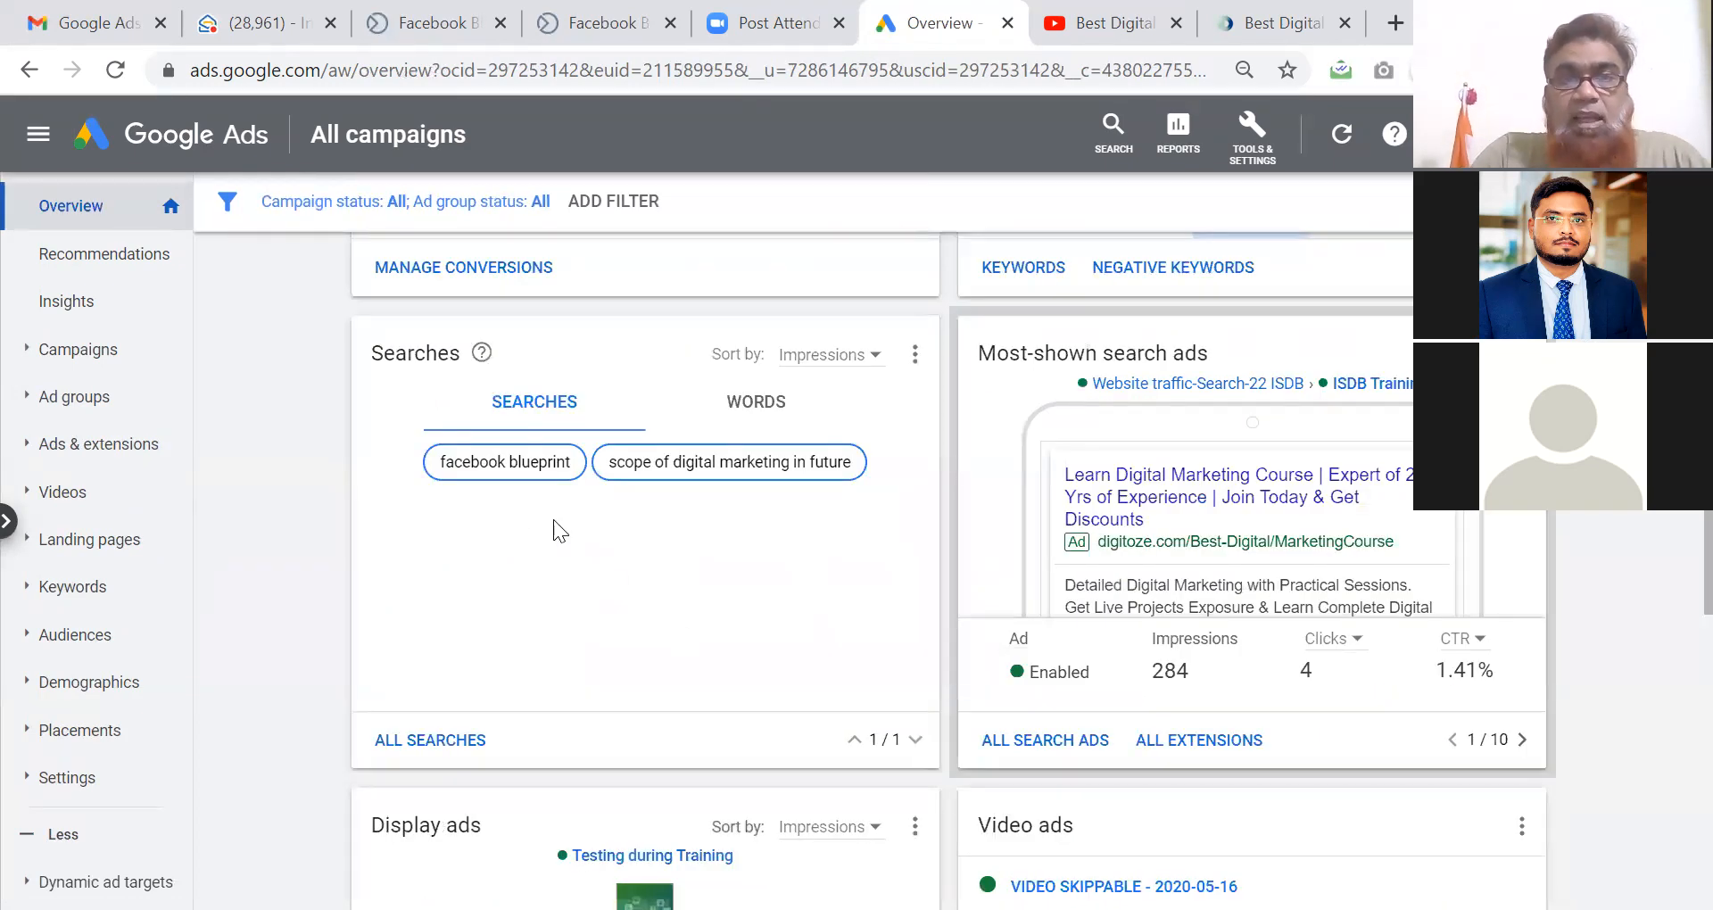
mouse_move(749, 461)
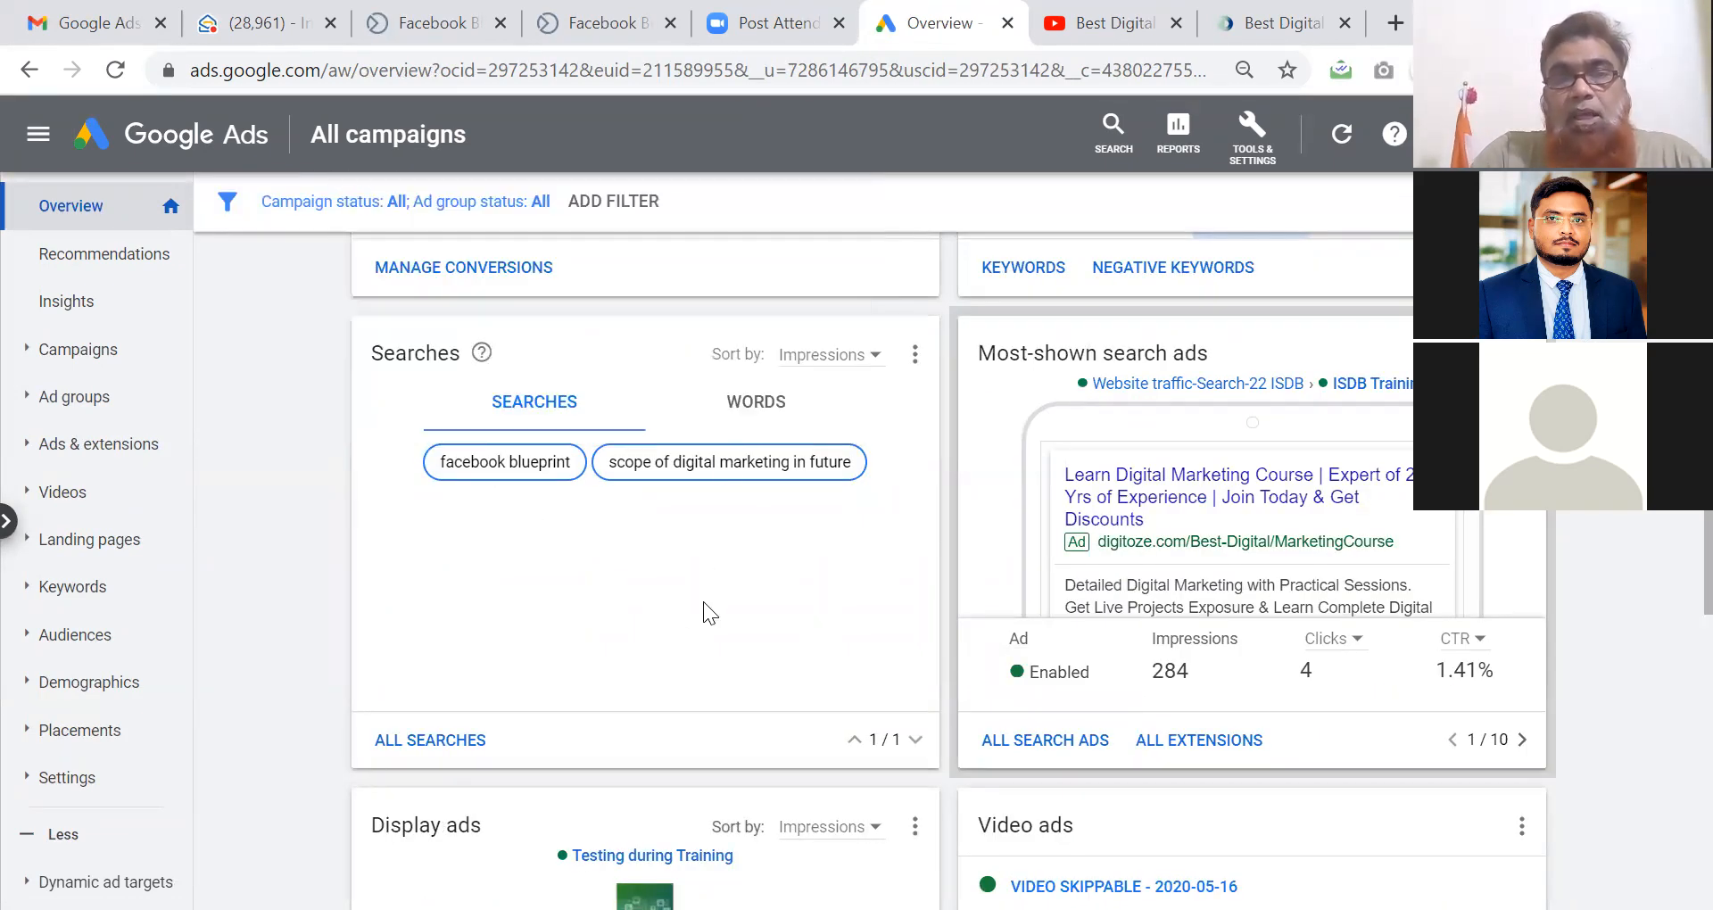
mouse_move(505, 462)
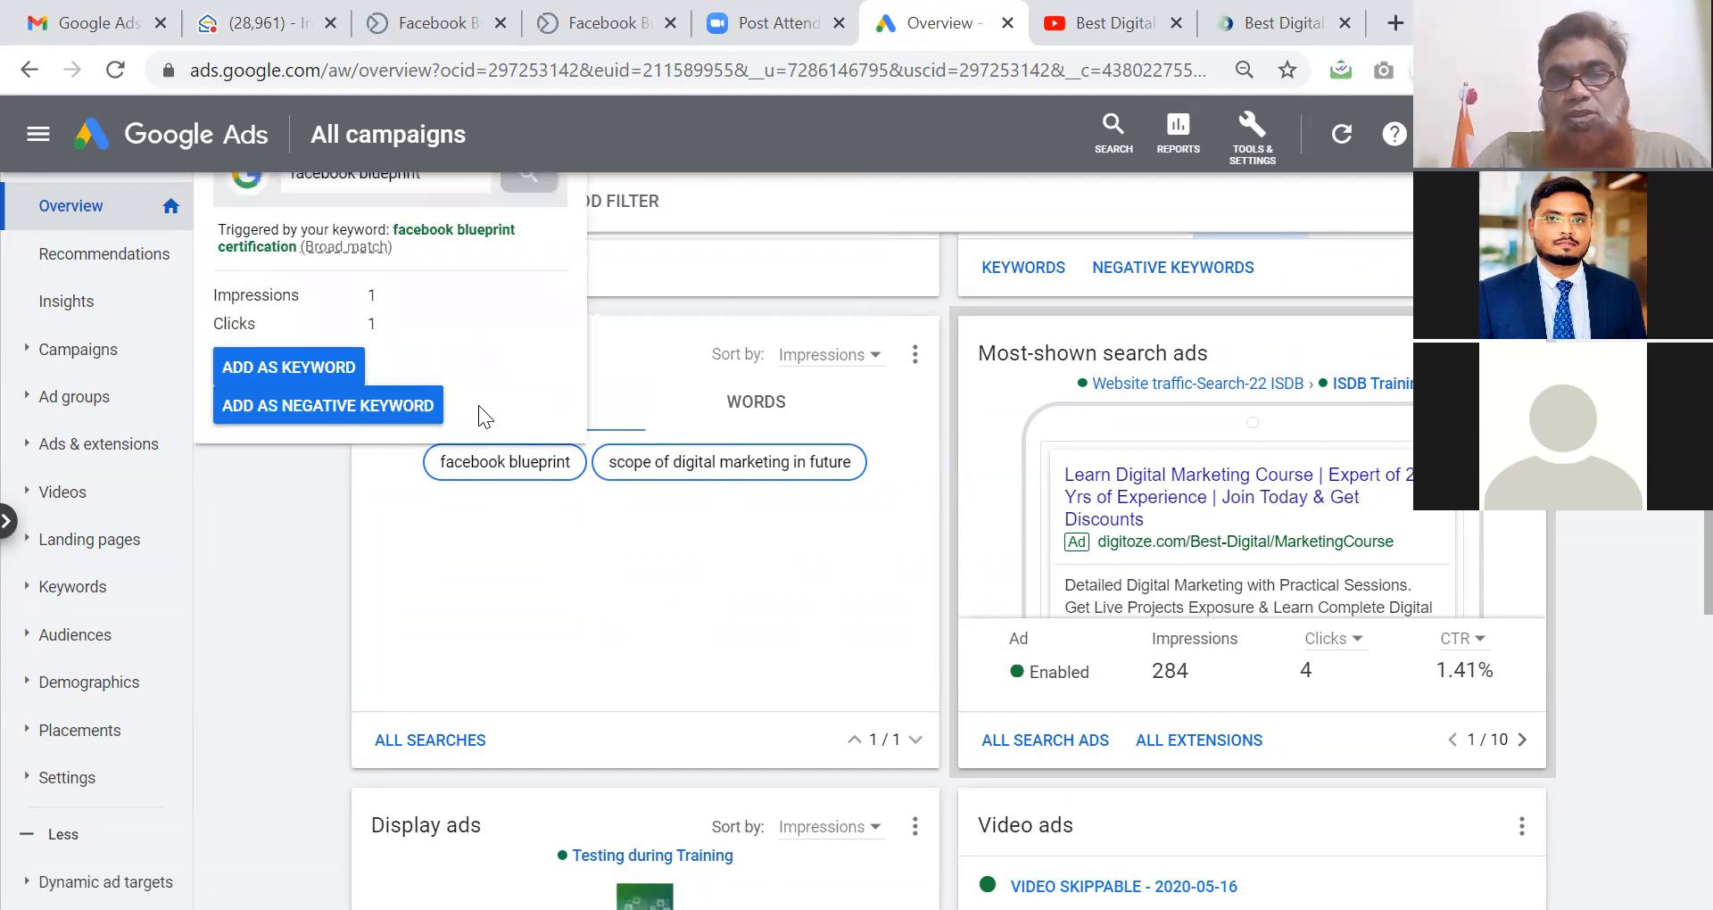
click(759, 419)
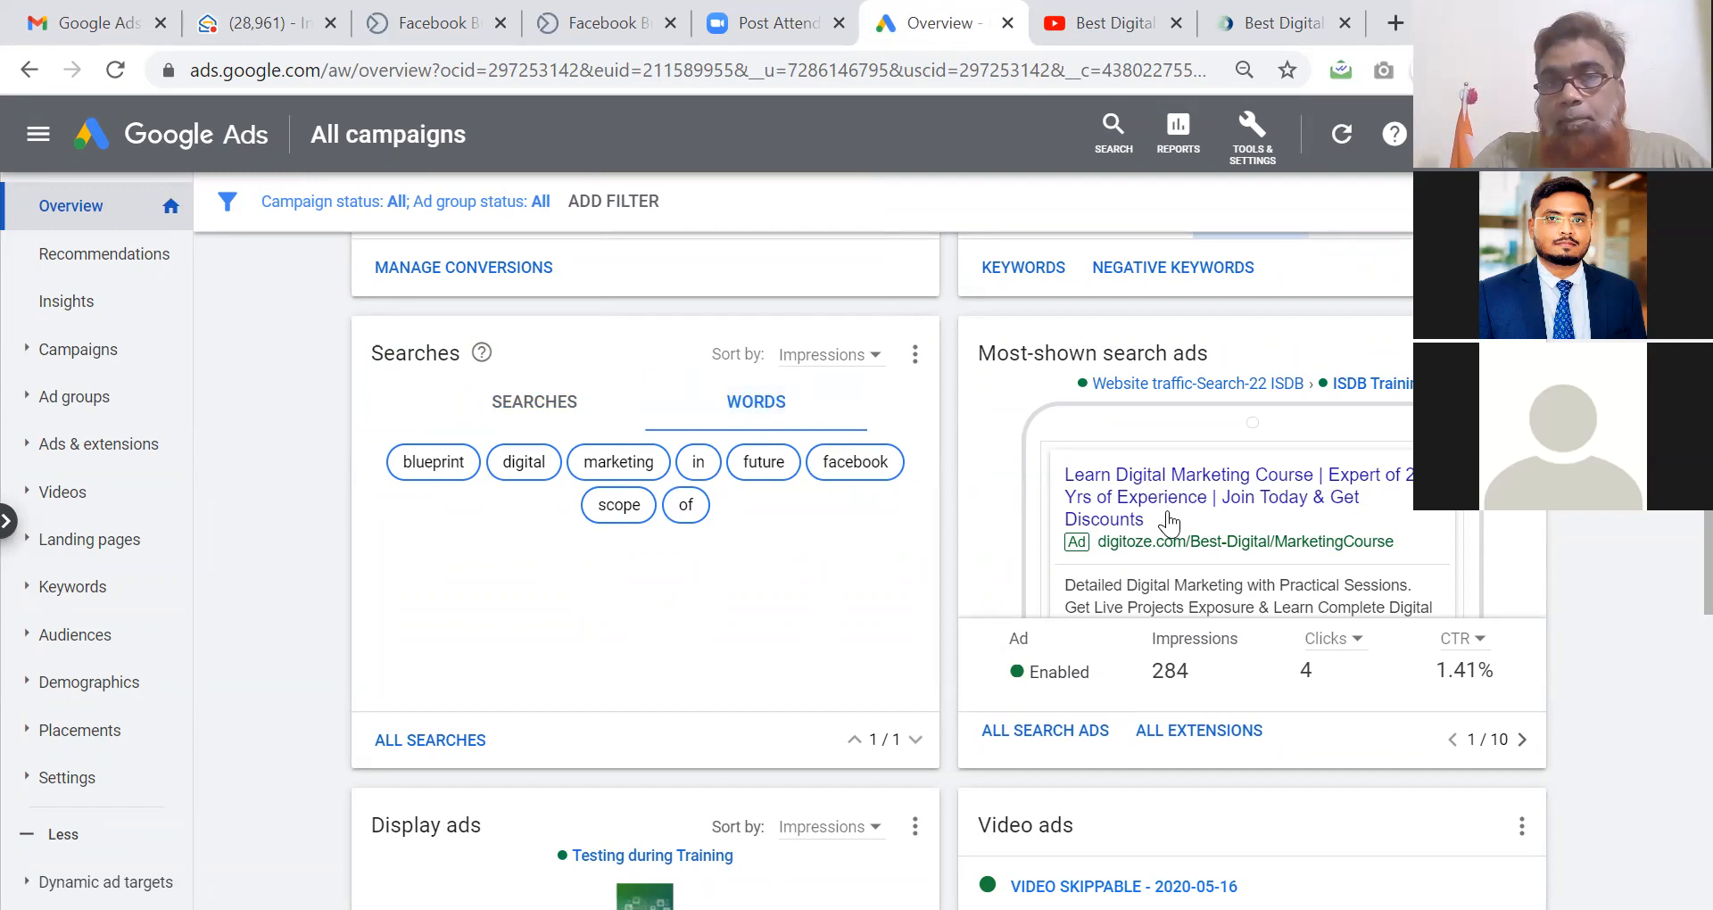
mouse_move(1164, 540)
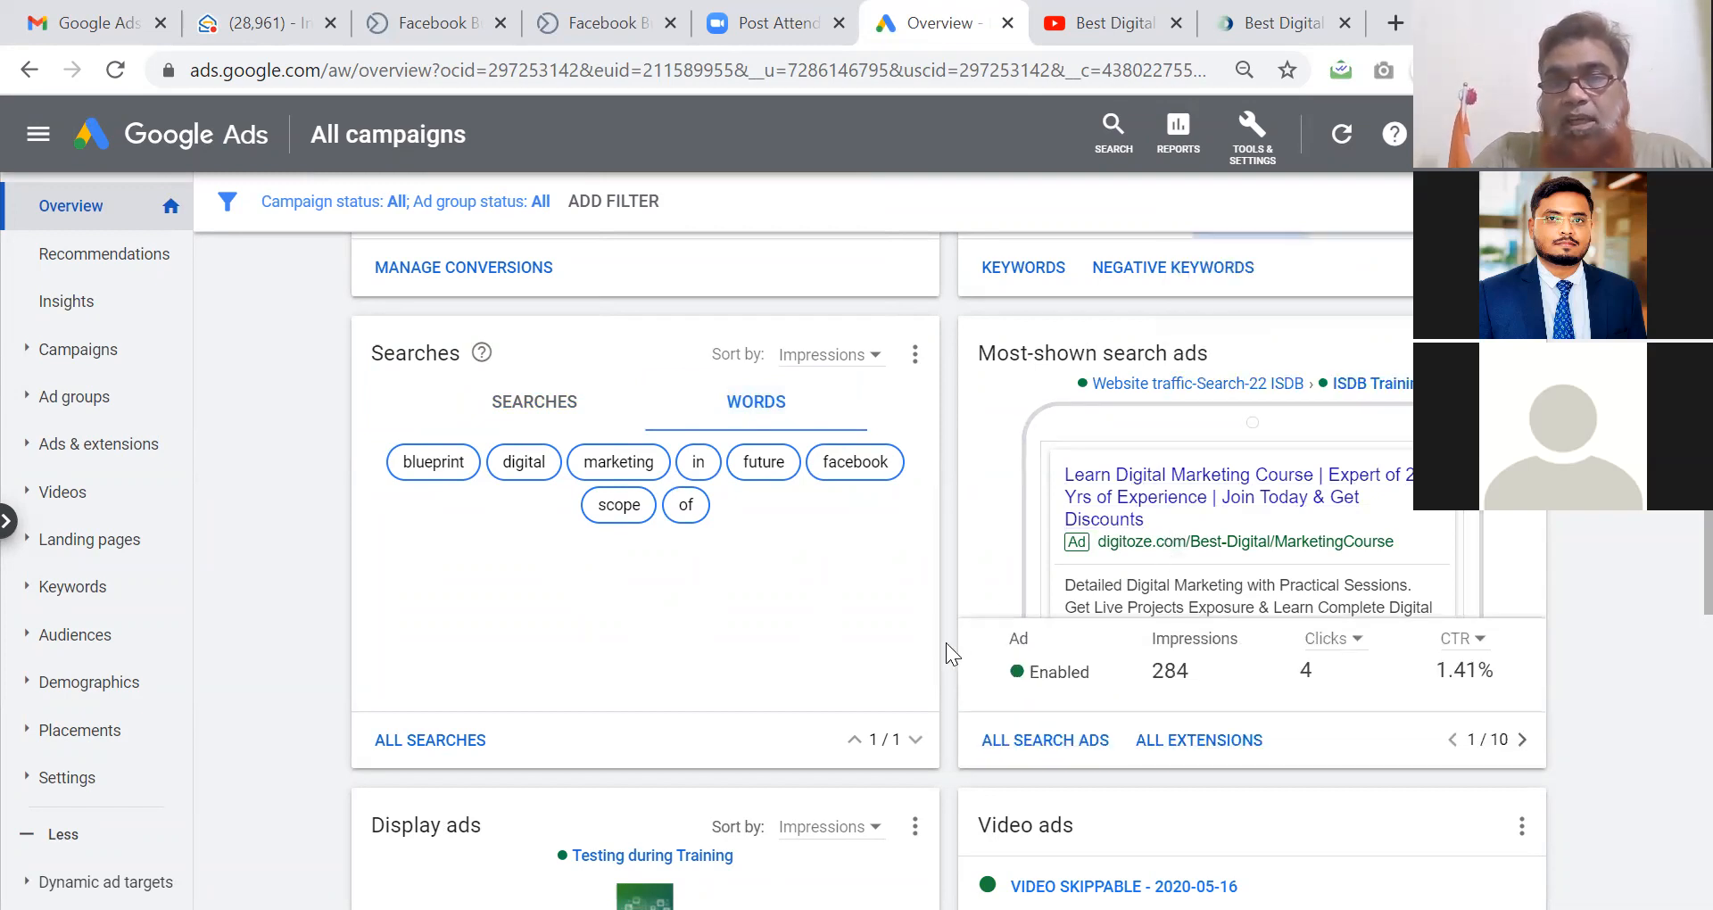
Open the full list of search ads from the overview and return to the overview.
scroll(947, 644, down, 4)
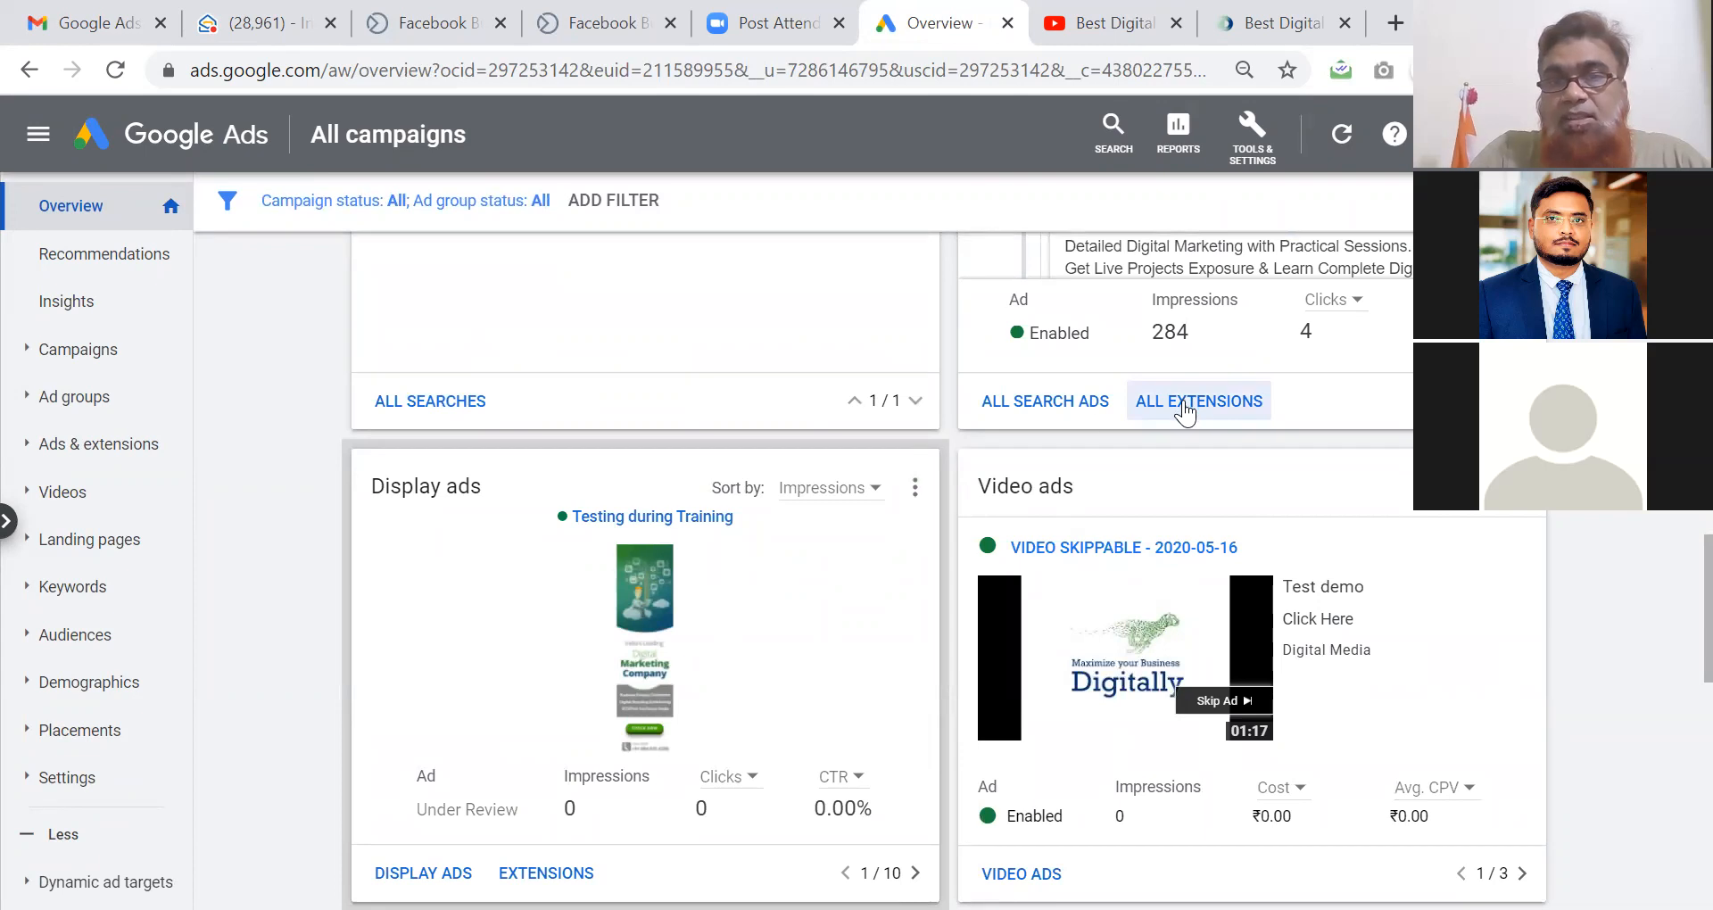
click(1046, 403)
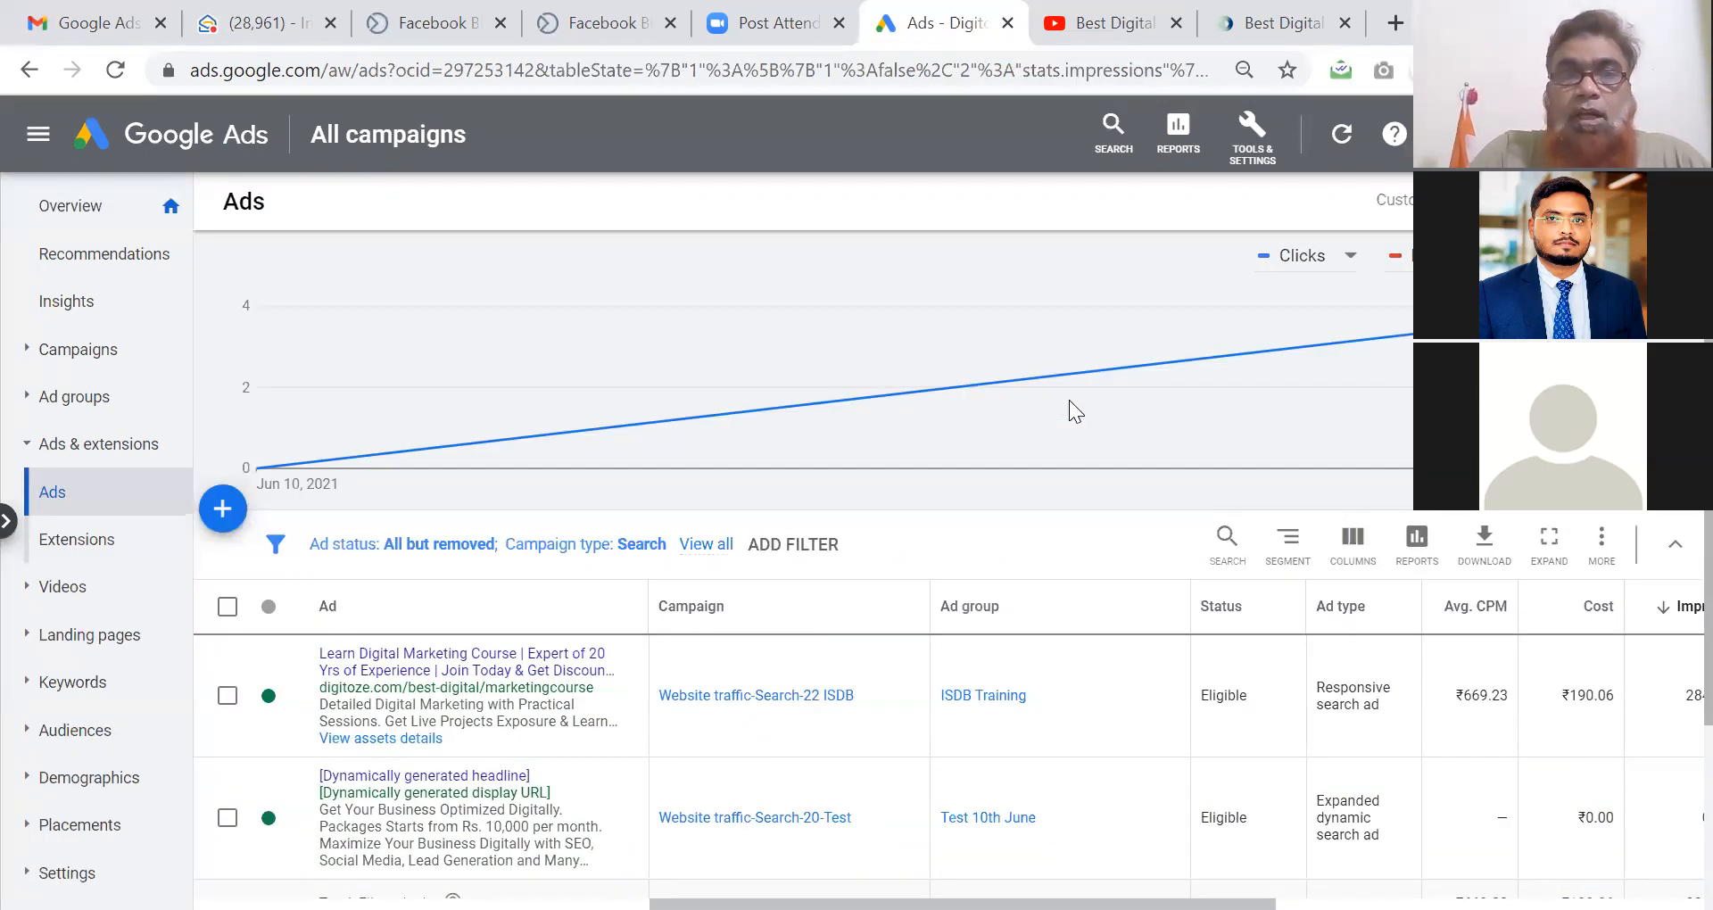
click(31, 72)
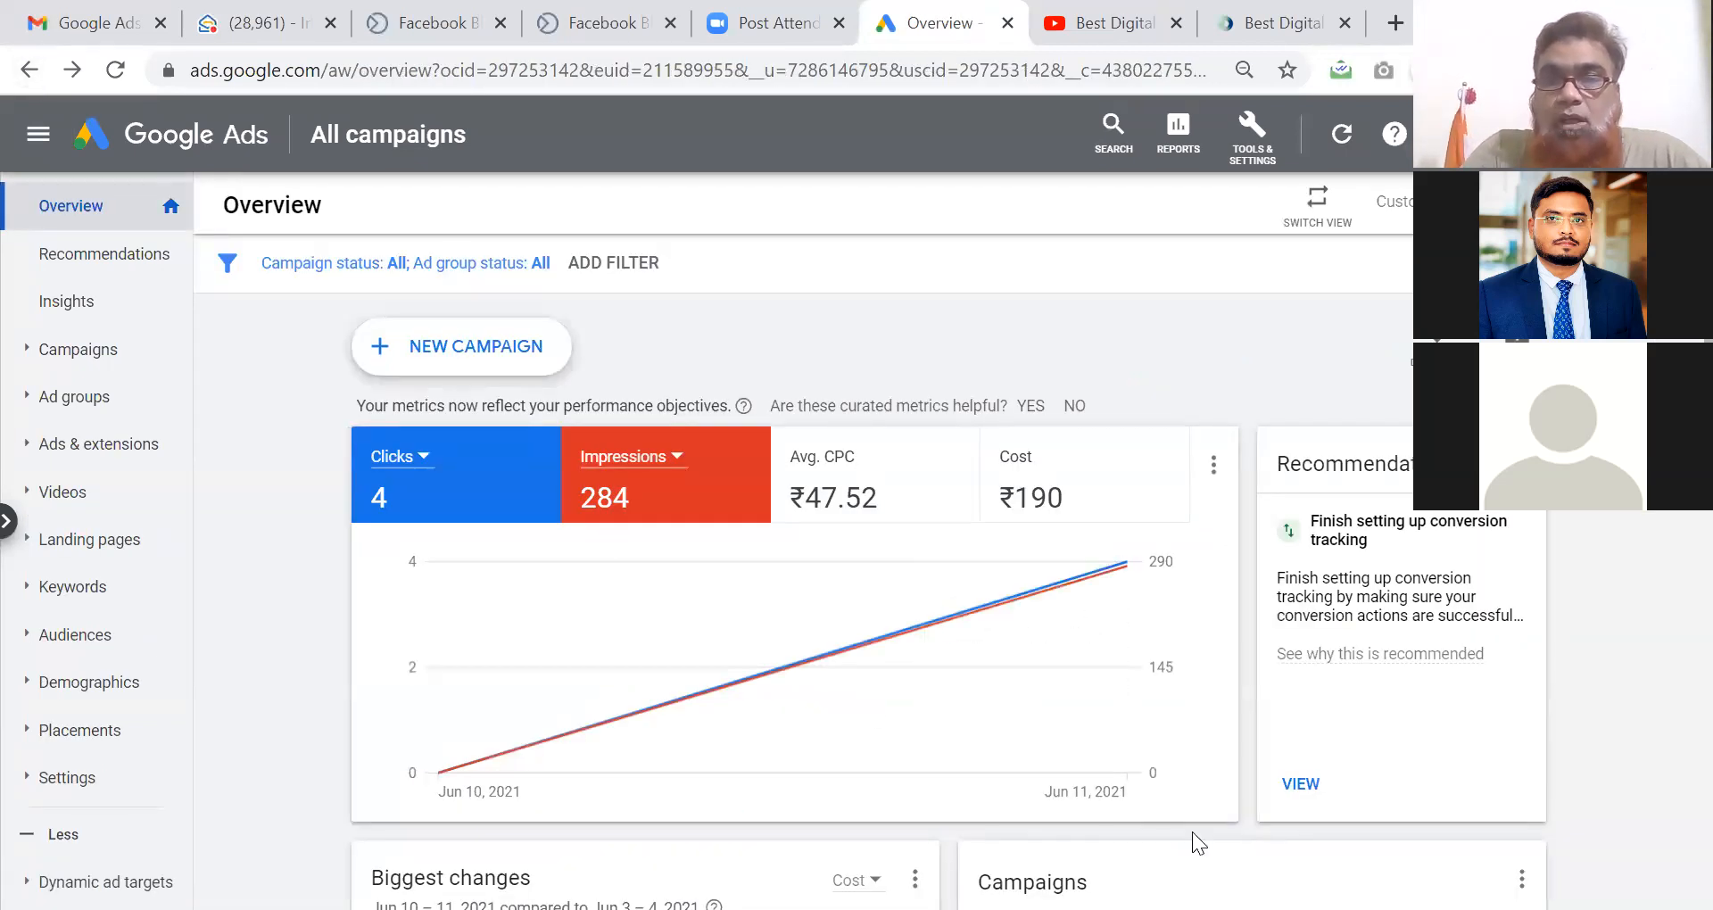
Browse the display ads previews on the overview from the first through the sixth ad.
scroll(1215, 834, down, 15)
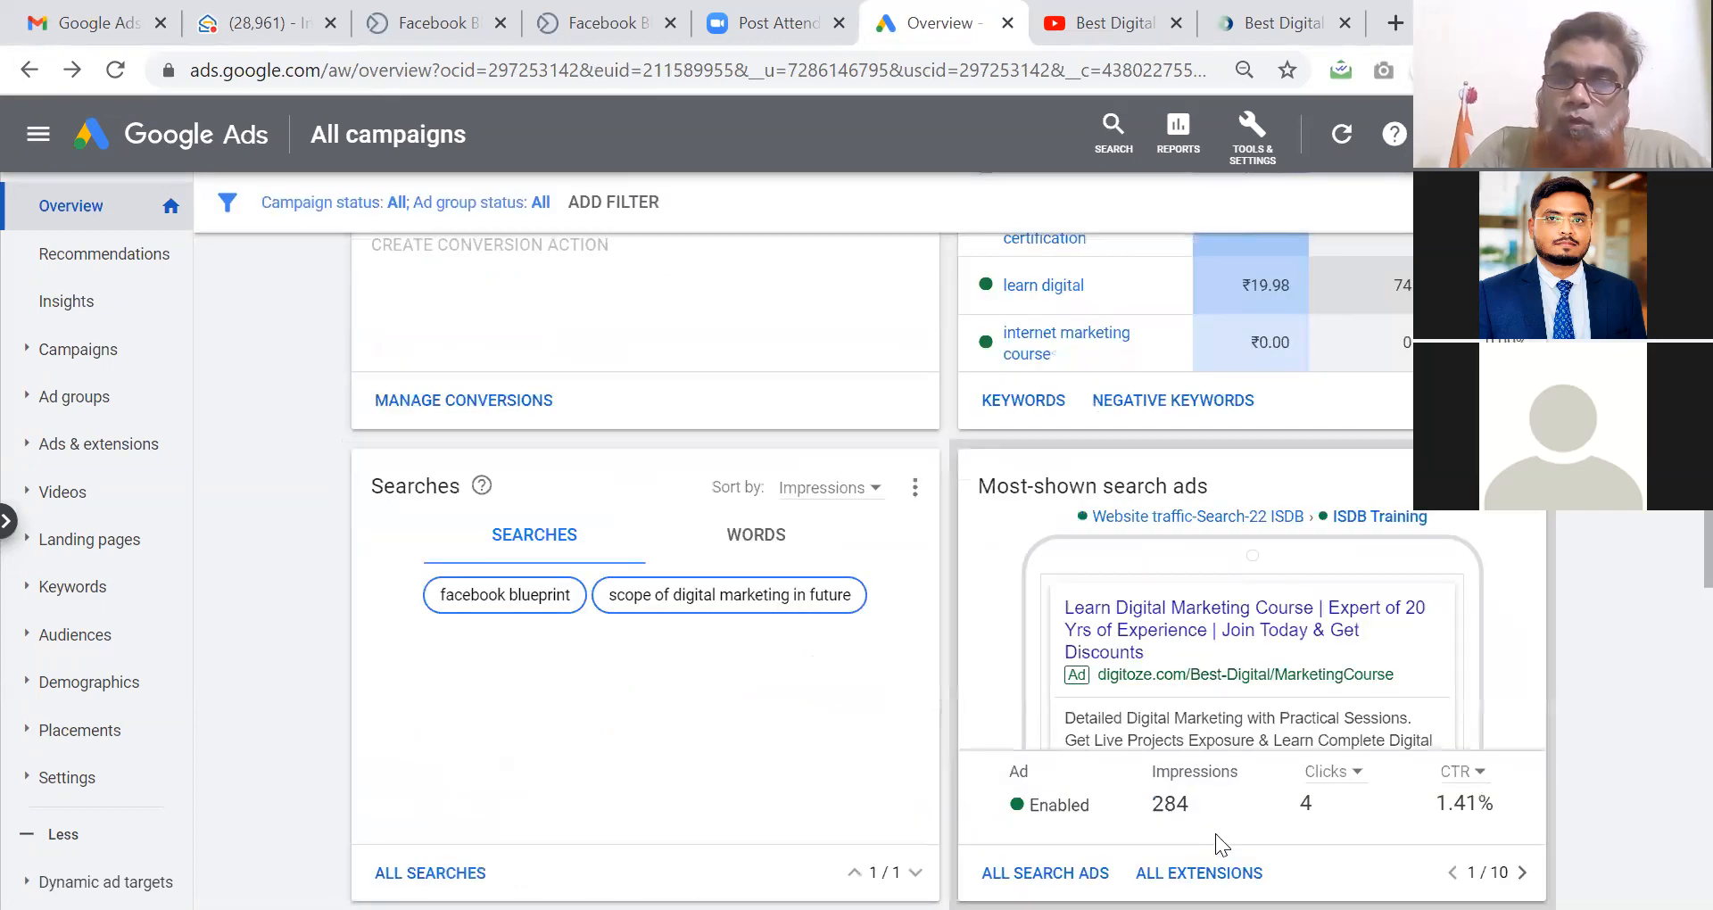
scroll(1215, 834, down, 7)
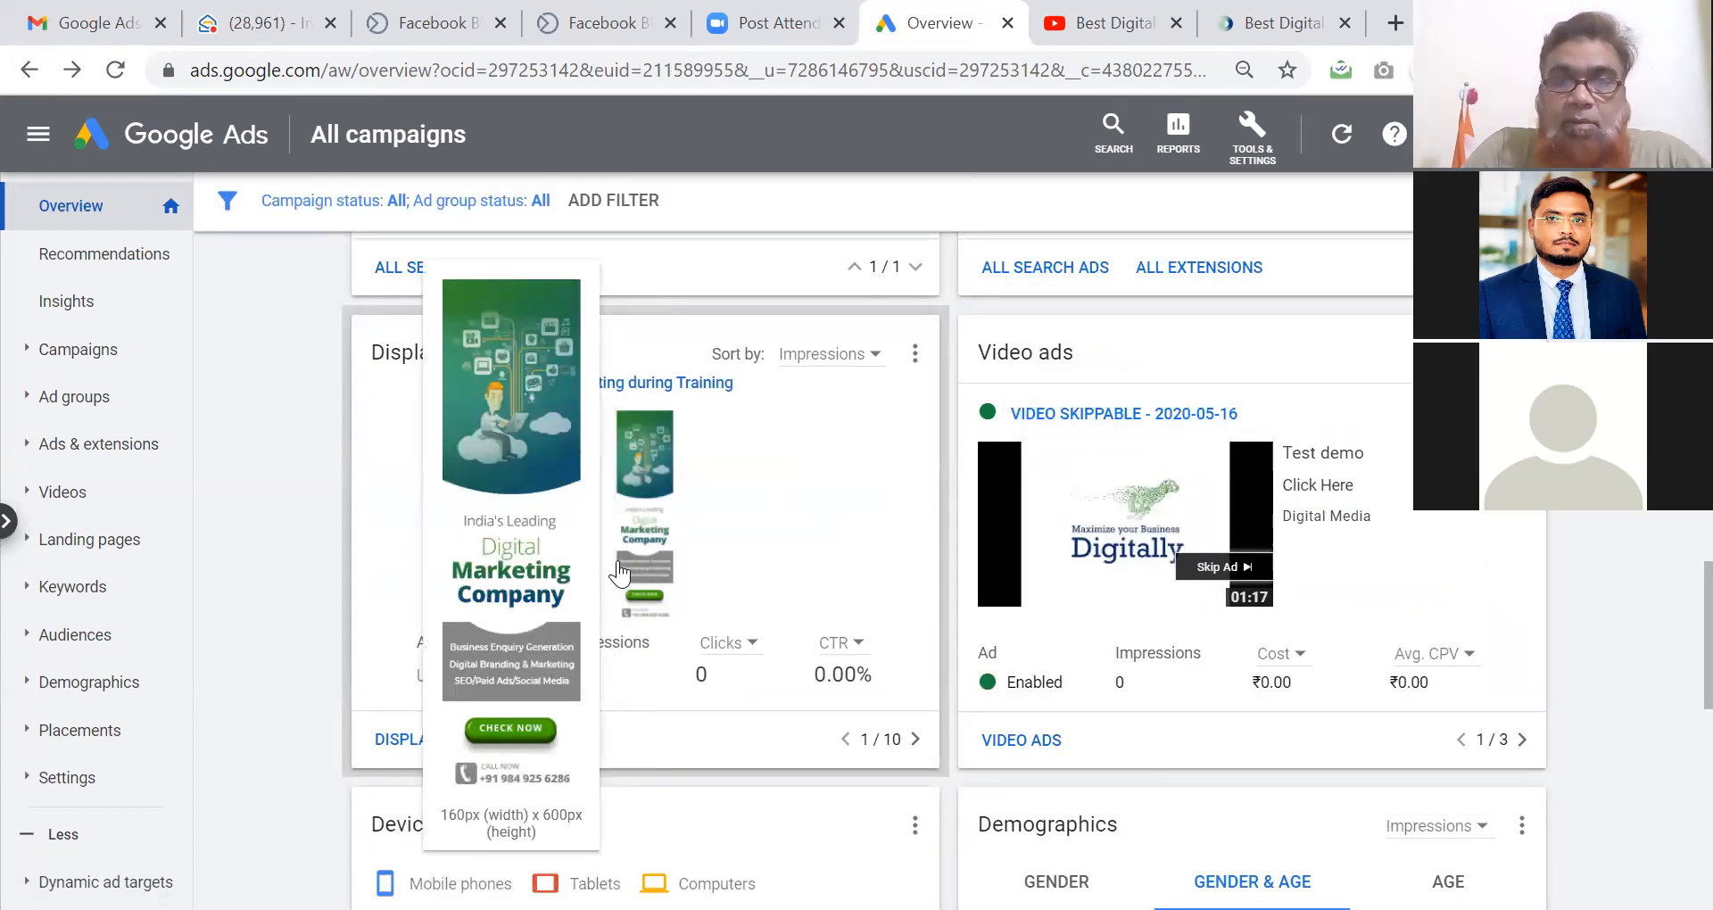
click(916, 739)
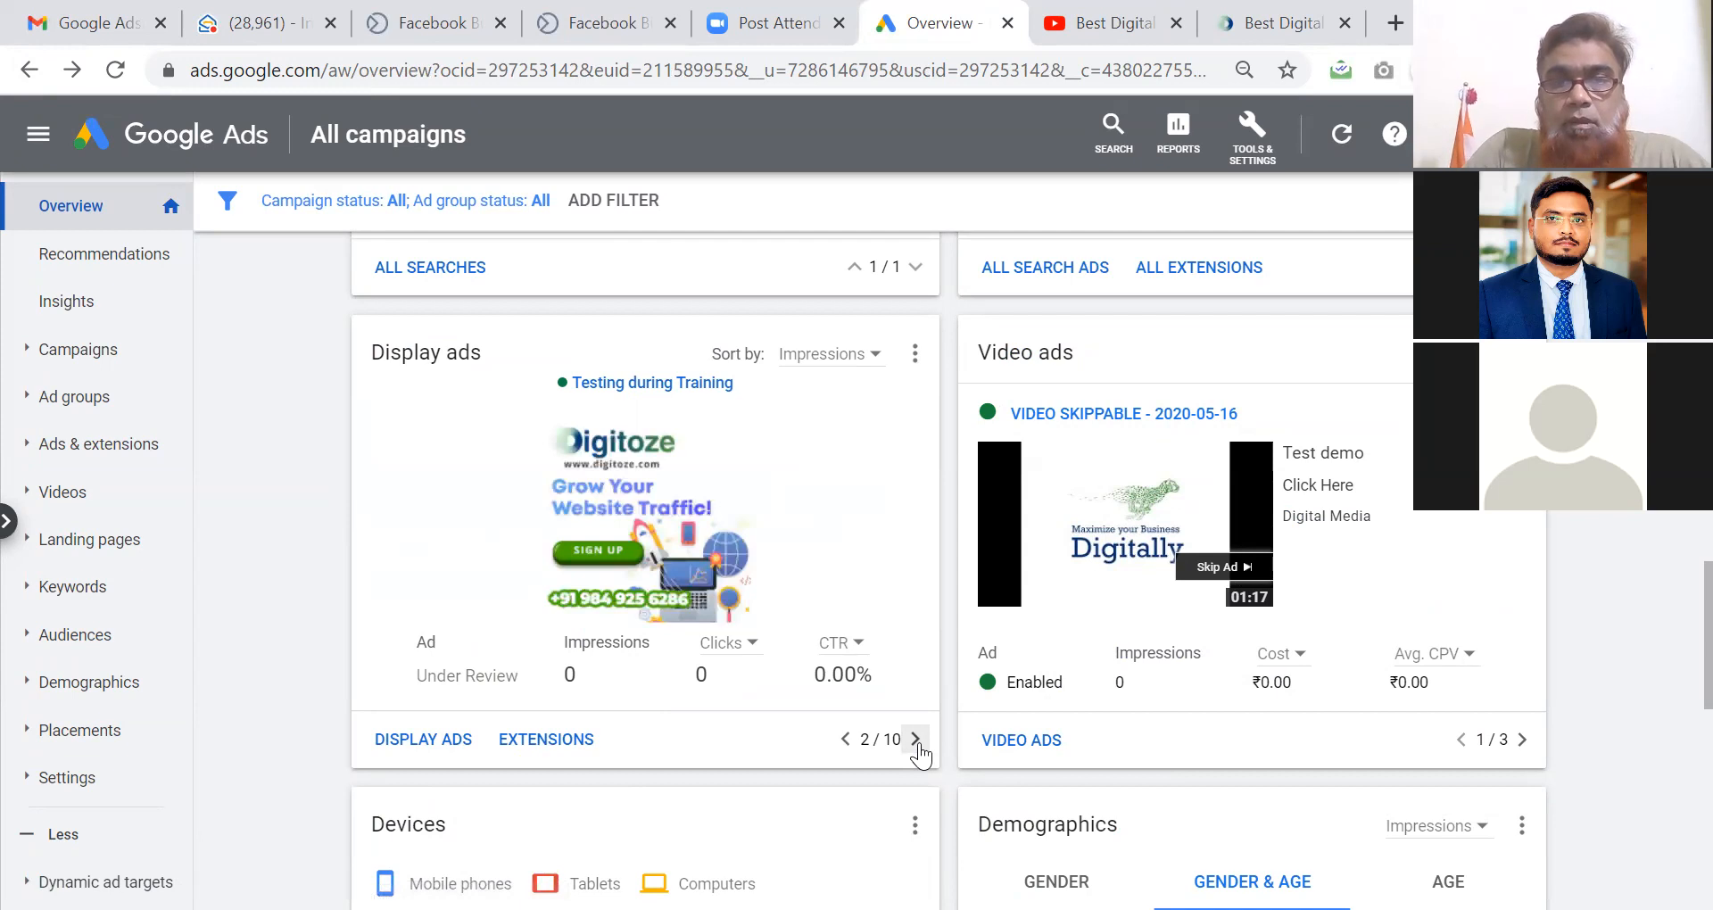
click(917, 742)
click(916, 743)
click(916, 743)
click(917, 743)
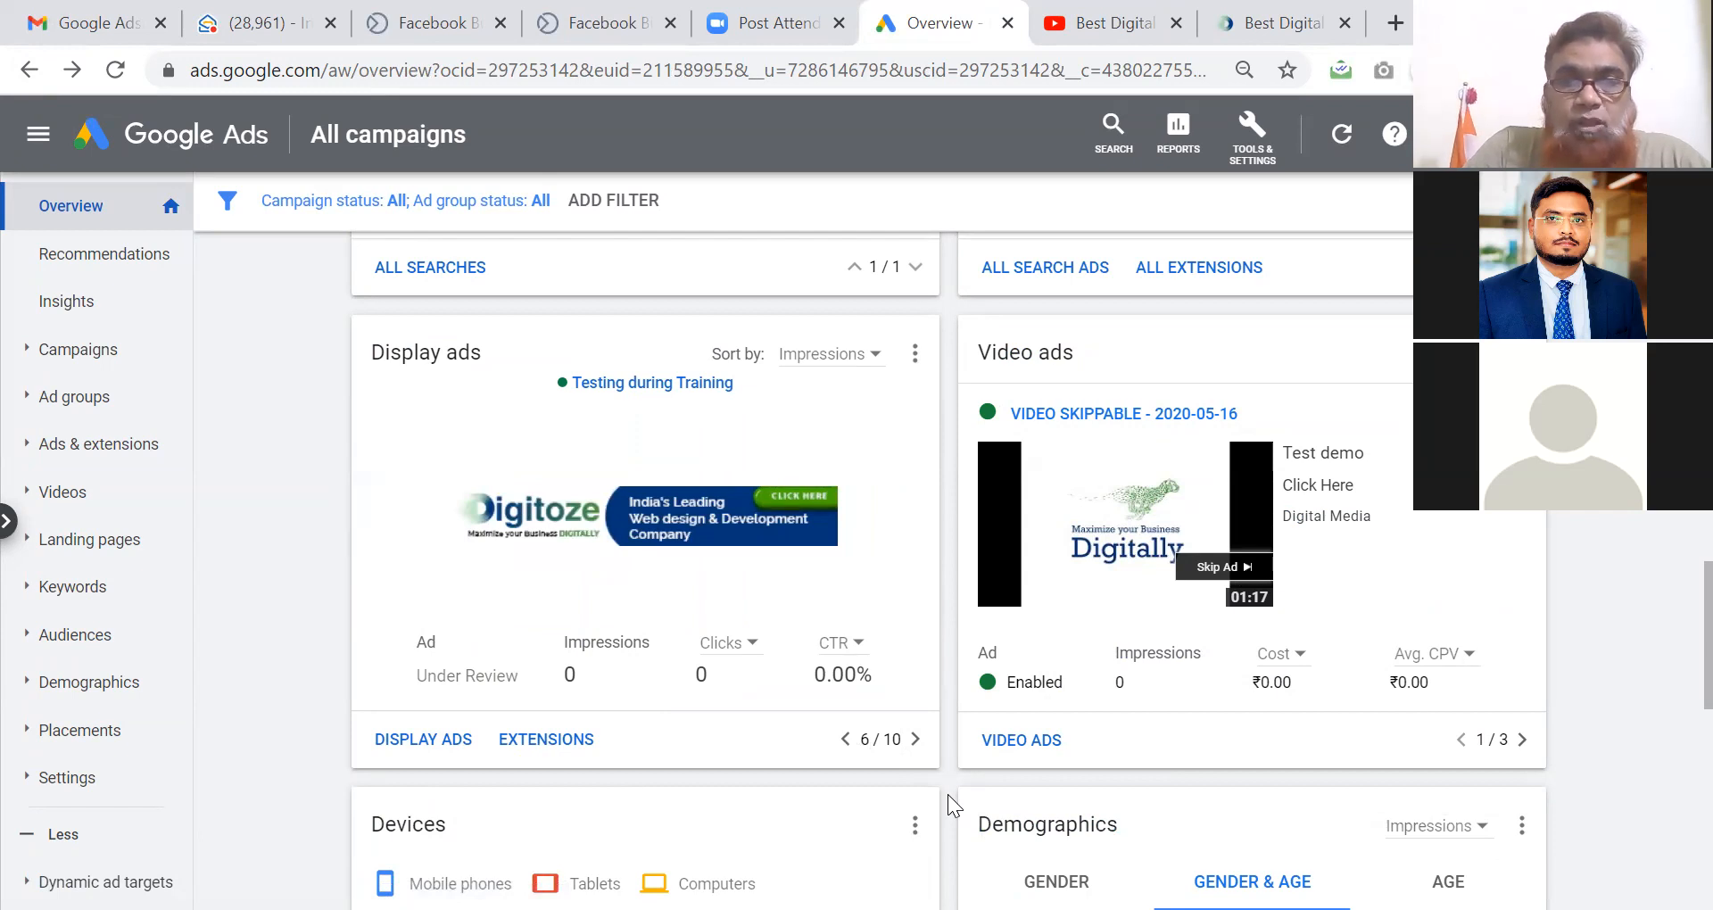
Examine the overview's devices, gender and age, and day and hour breakdowns, and inspect the network clicks for Google search and search partners.
scroll(948, 794, down, 10)
scroll(947, 800, up, 4)
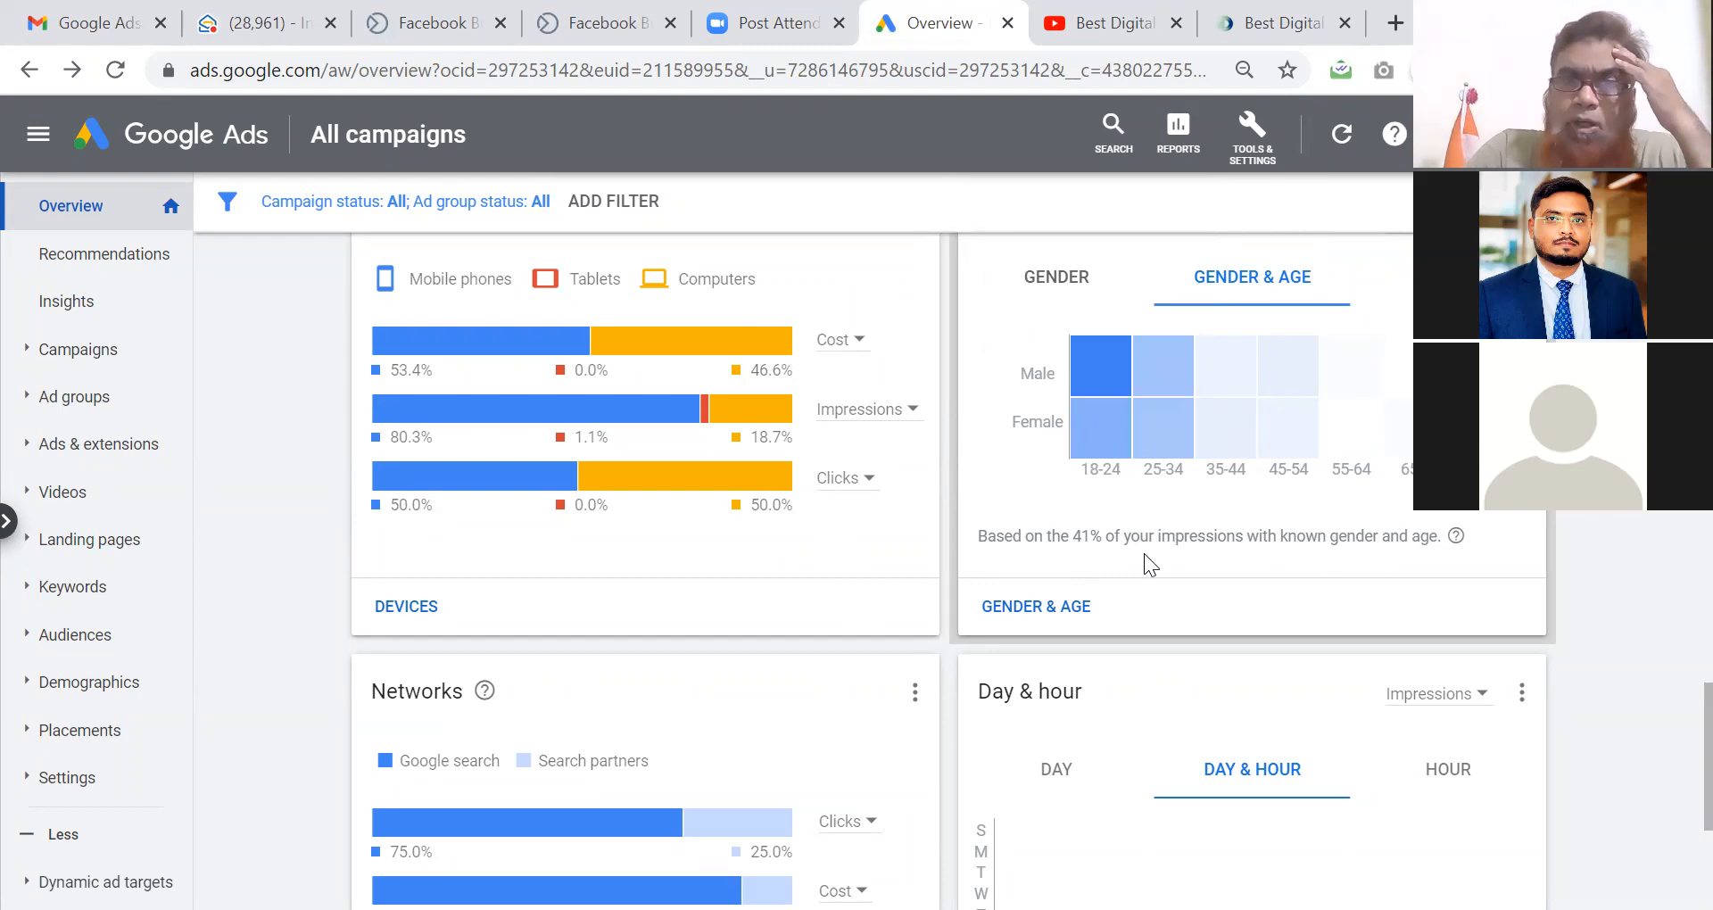
scroll(1144, 554, down, 2)
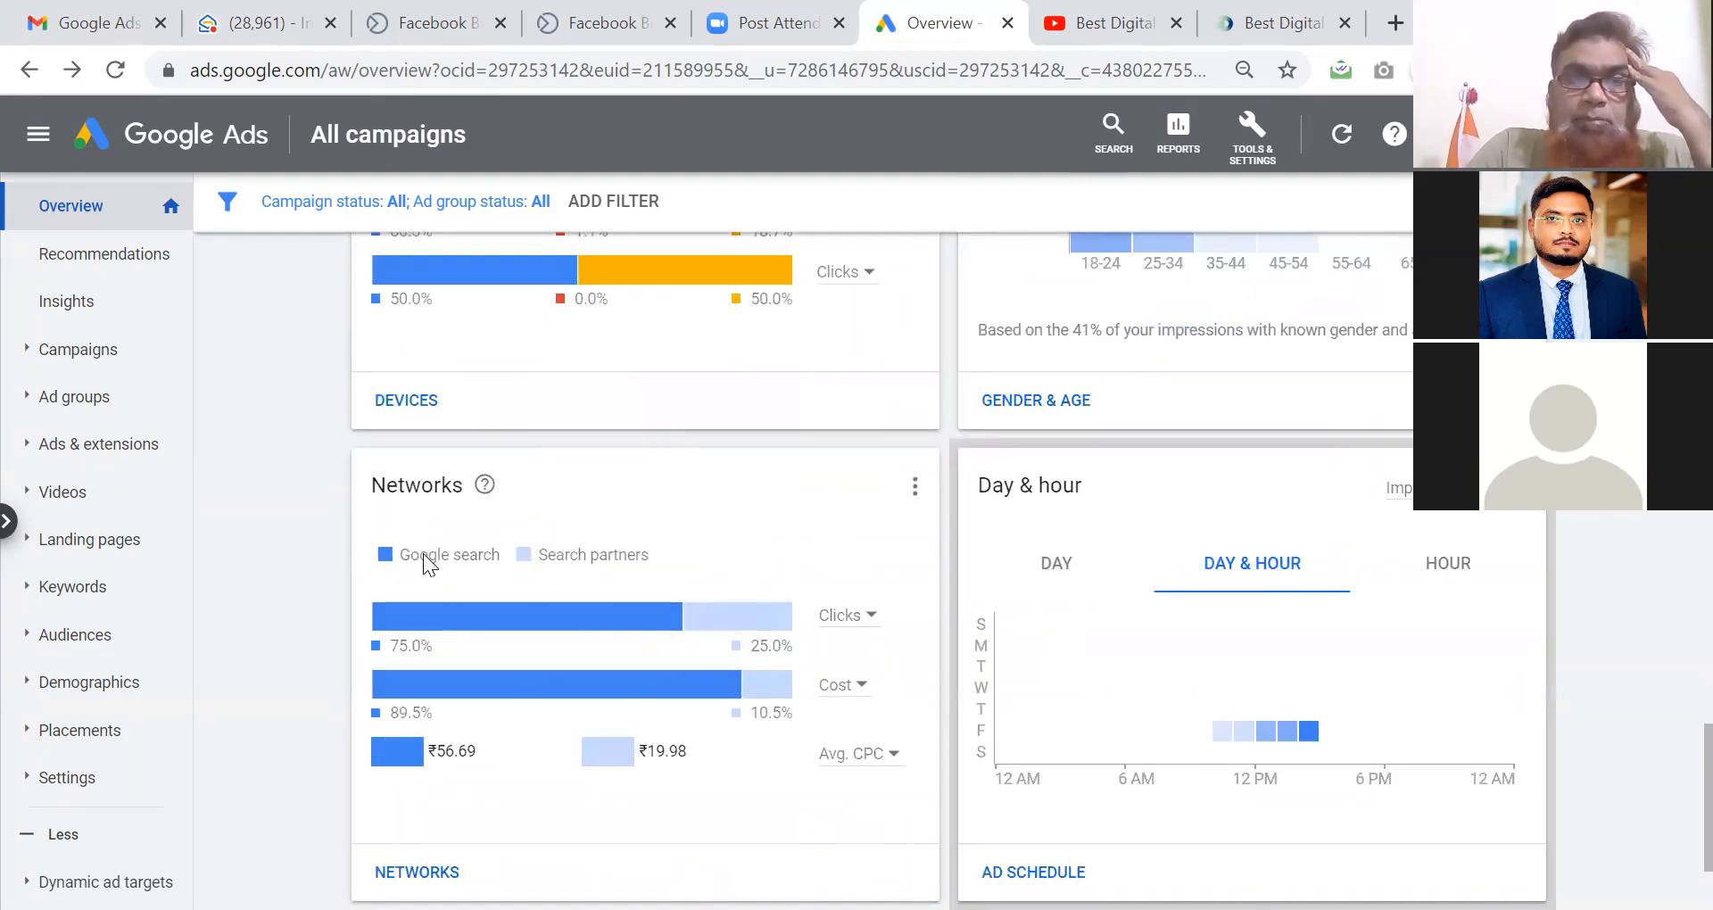
mouse_move(462, 614)
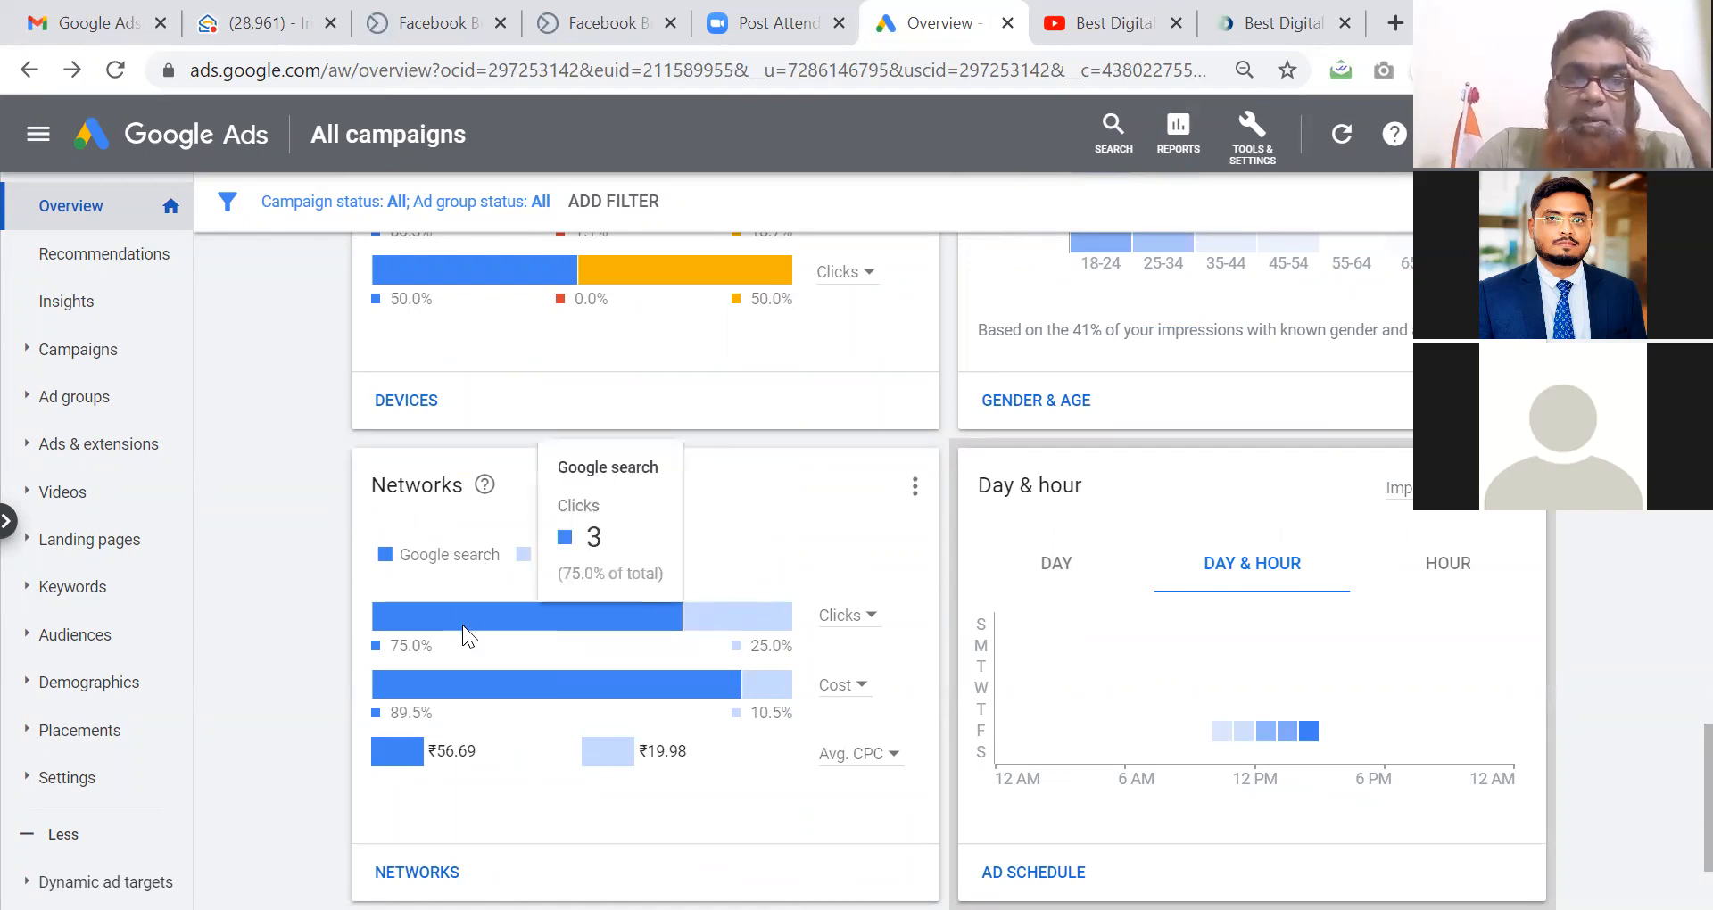
mouse_move(721, 611)
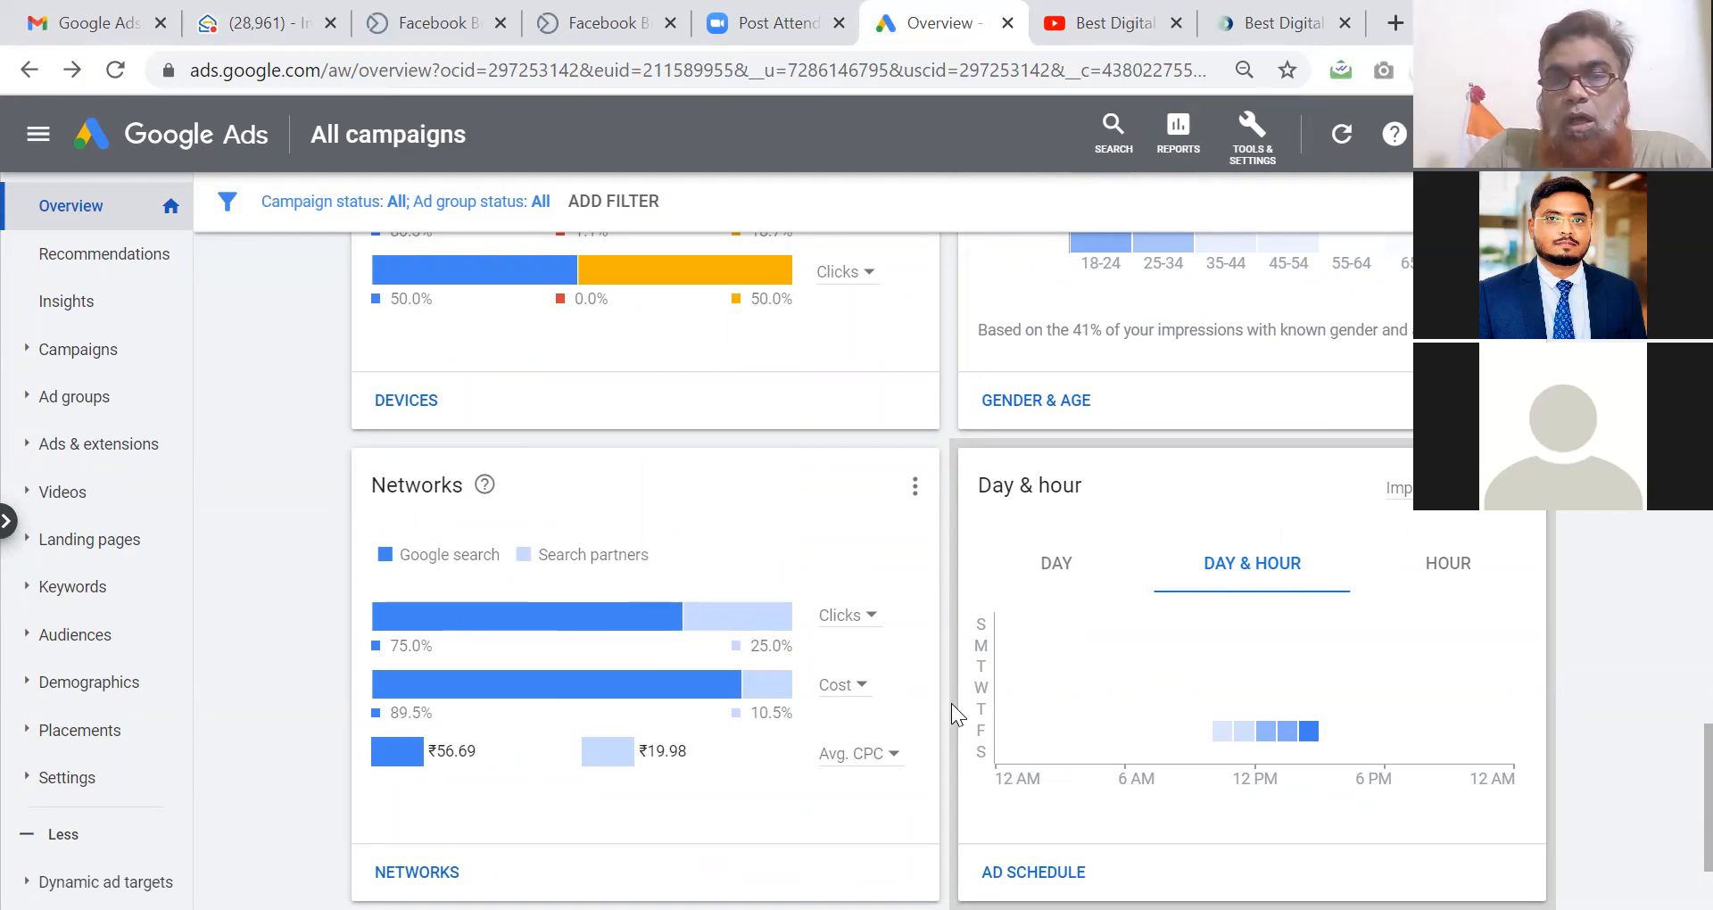
Open the campaigns report segmented by network and examine the Google search and search partners figures for each campaign.
scroll(952, 703, up, 20)
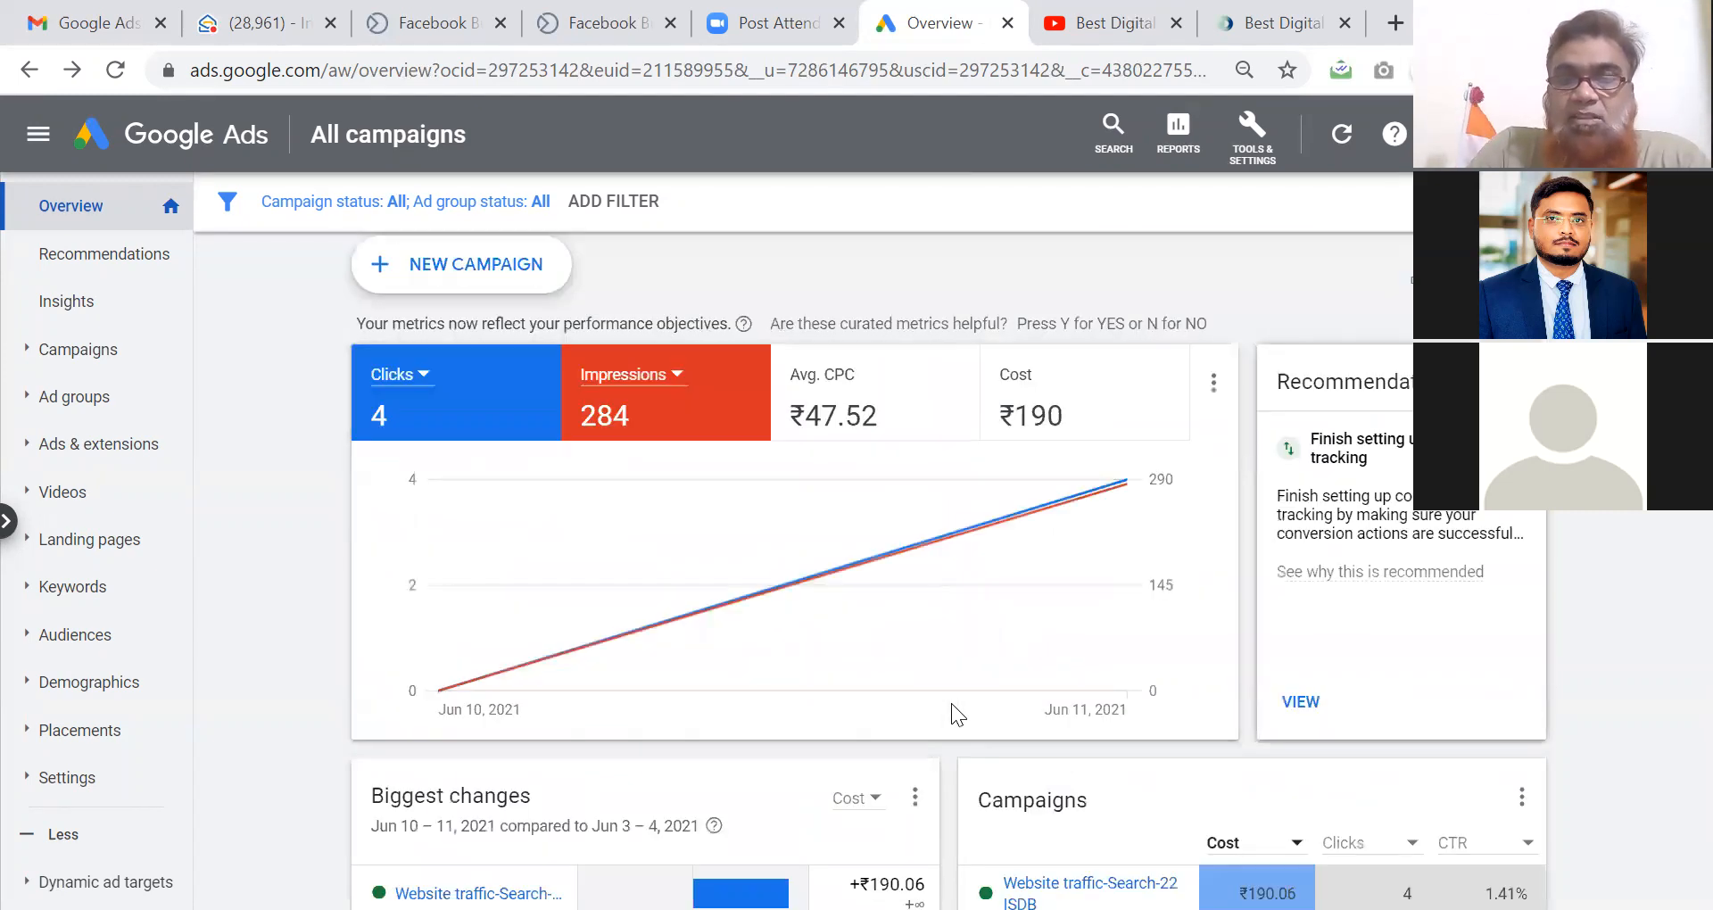
scroll(951, 703, down, 10)
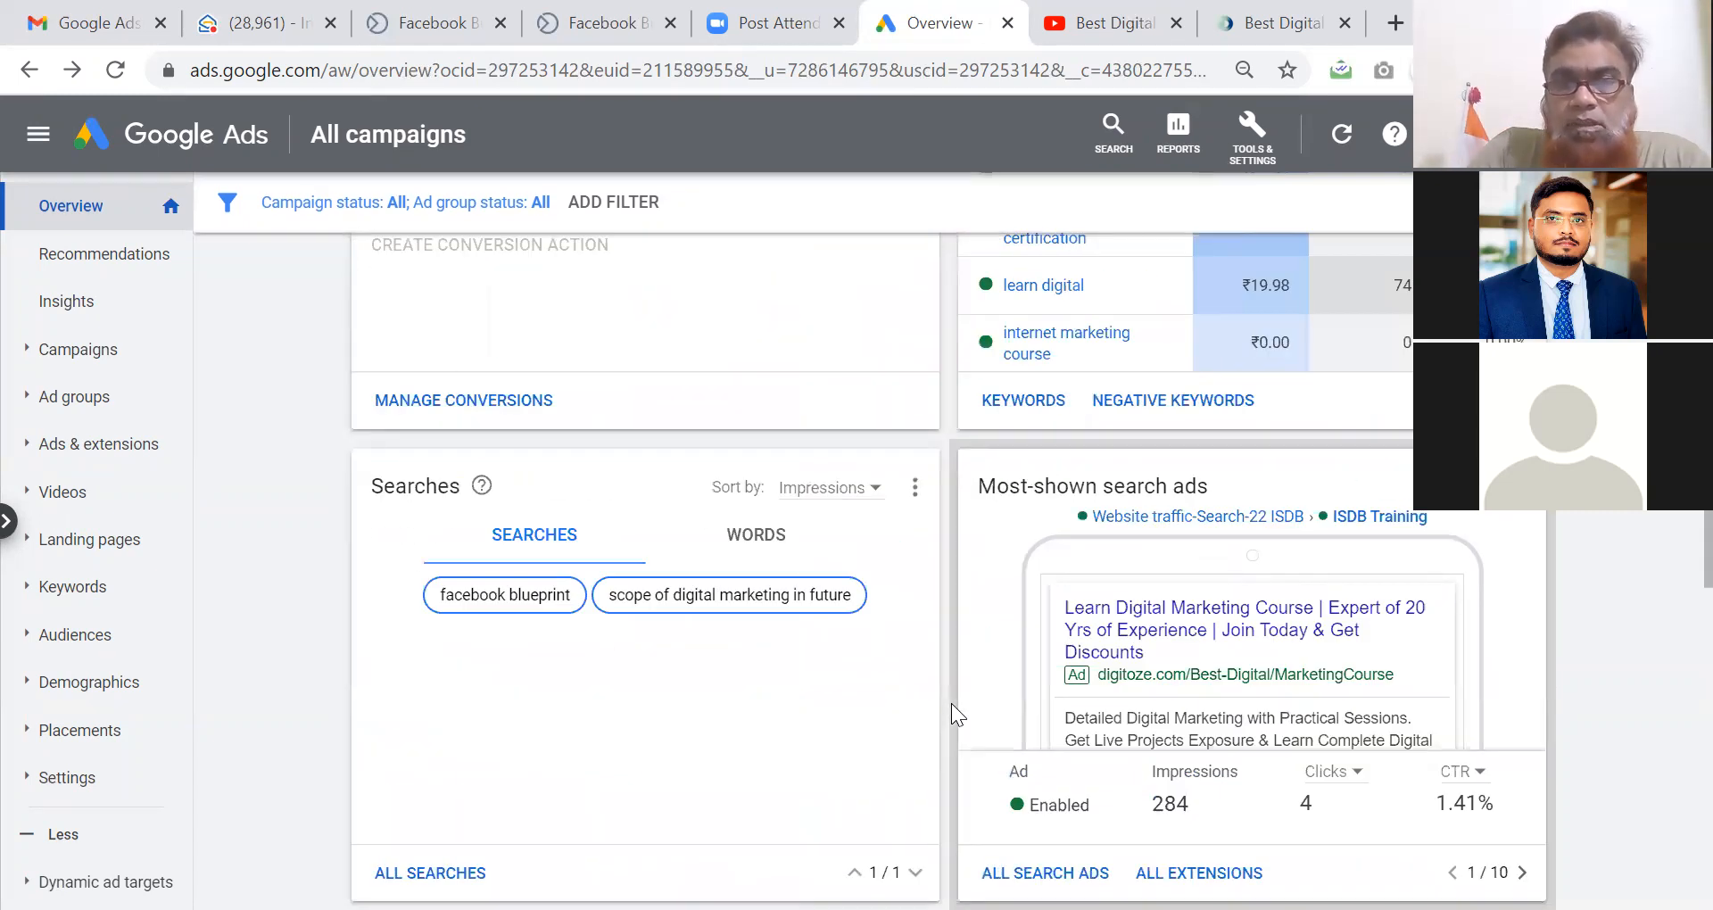
scroll(951, 703, down, 10)
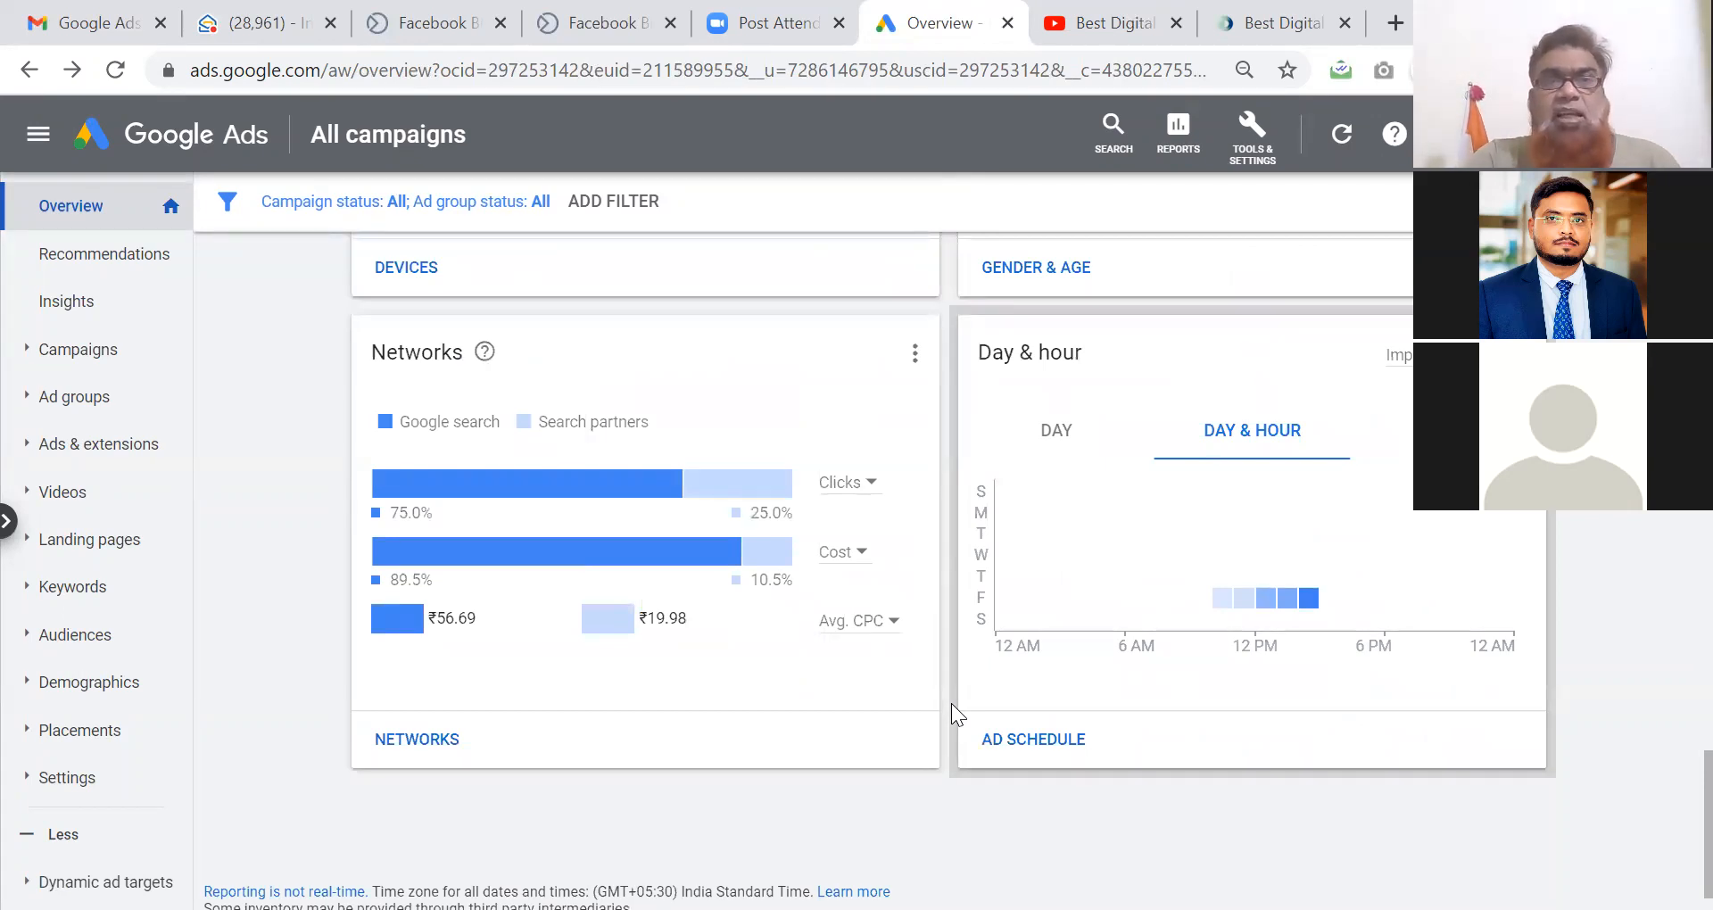
click(445, 747)
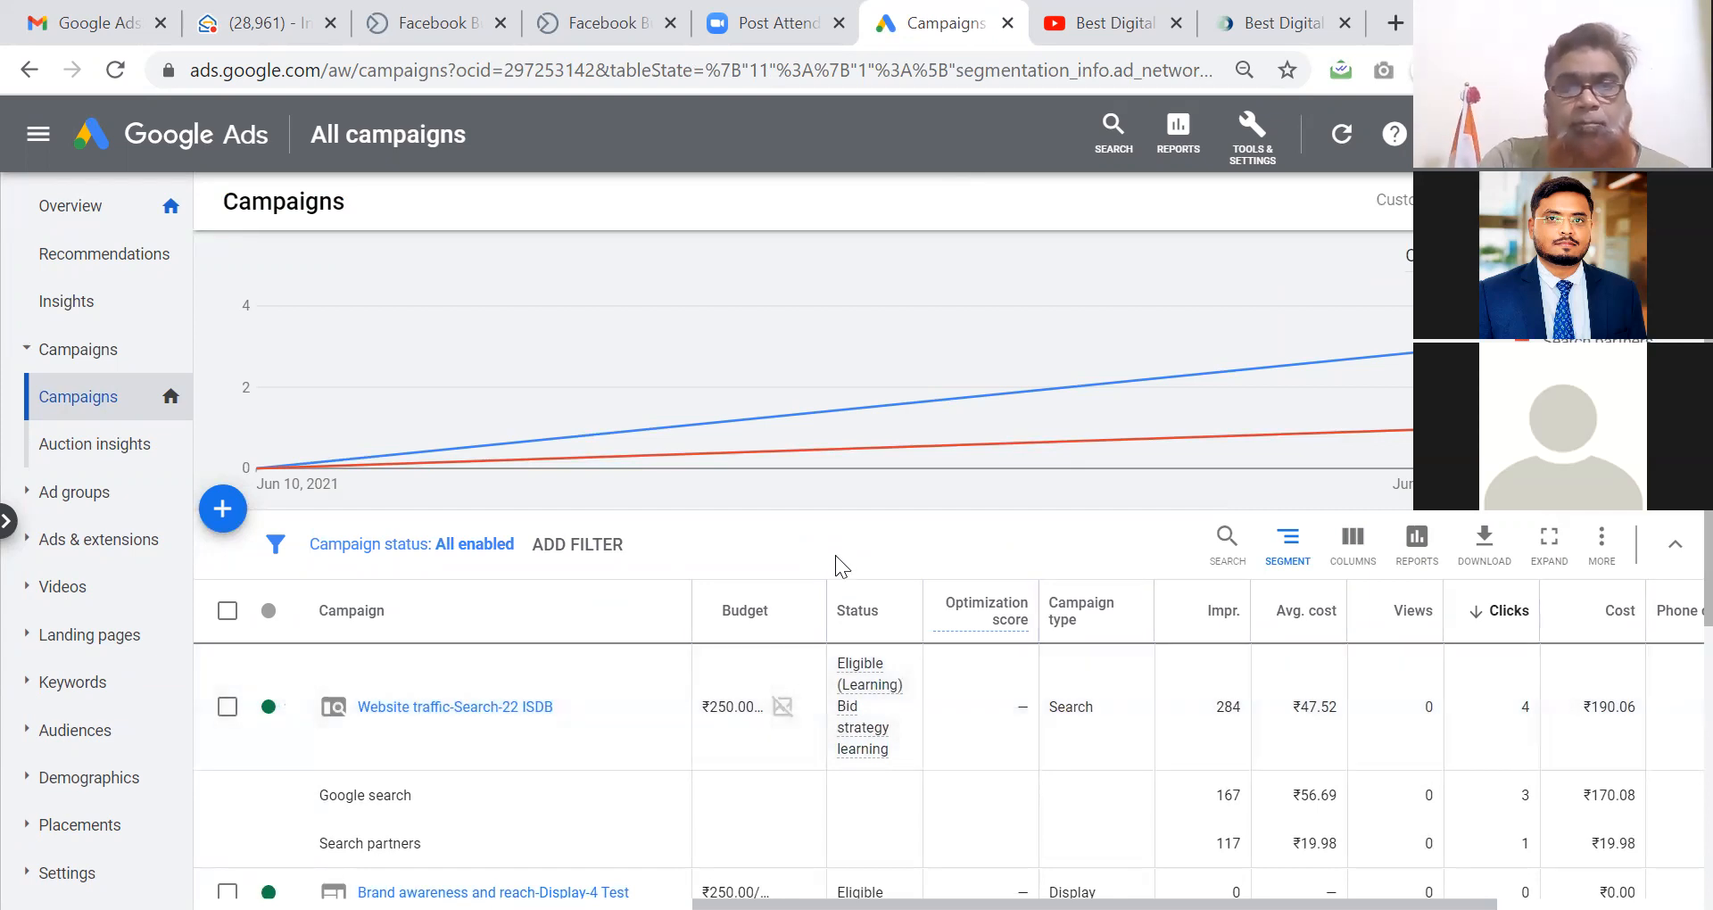
scroll(842, 506, down, 2)
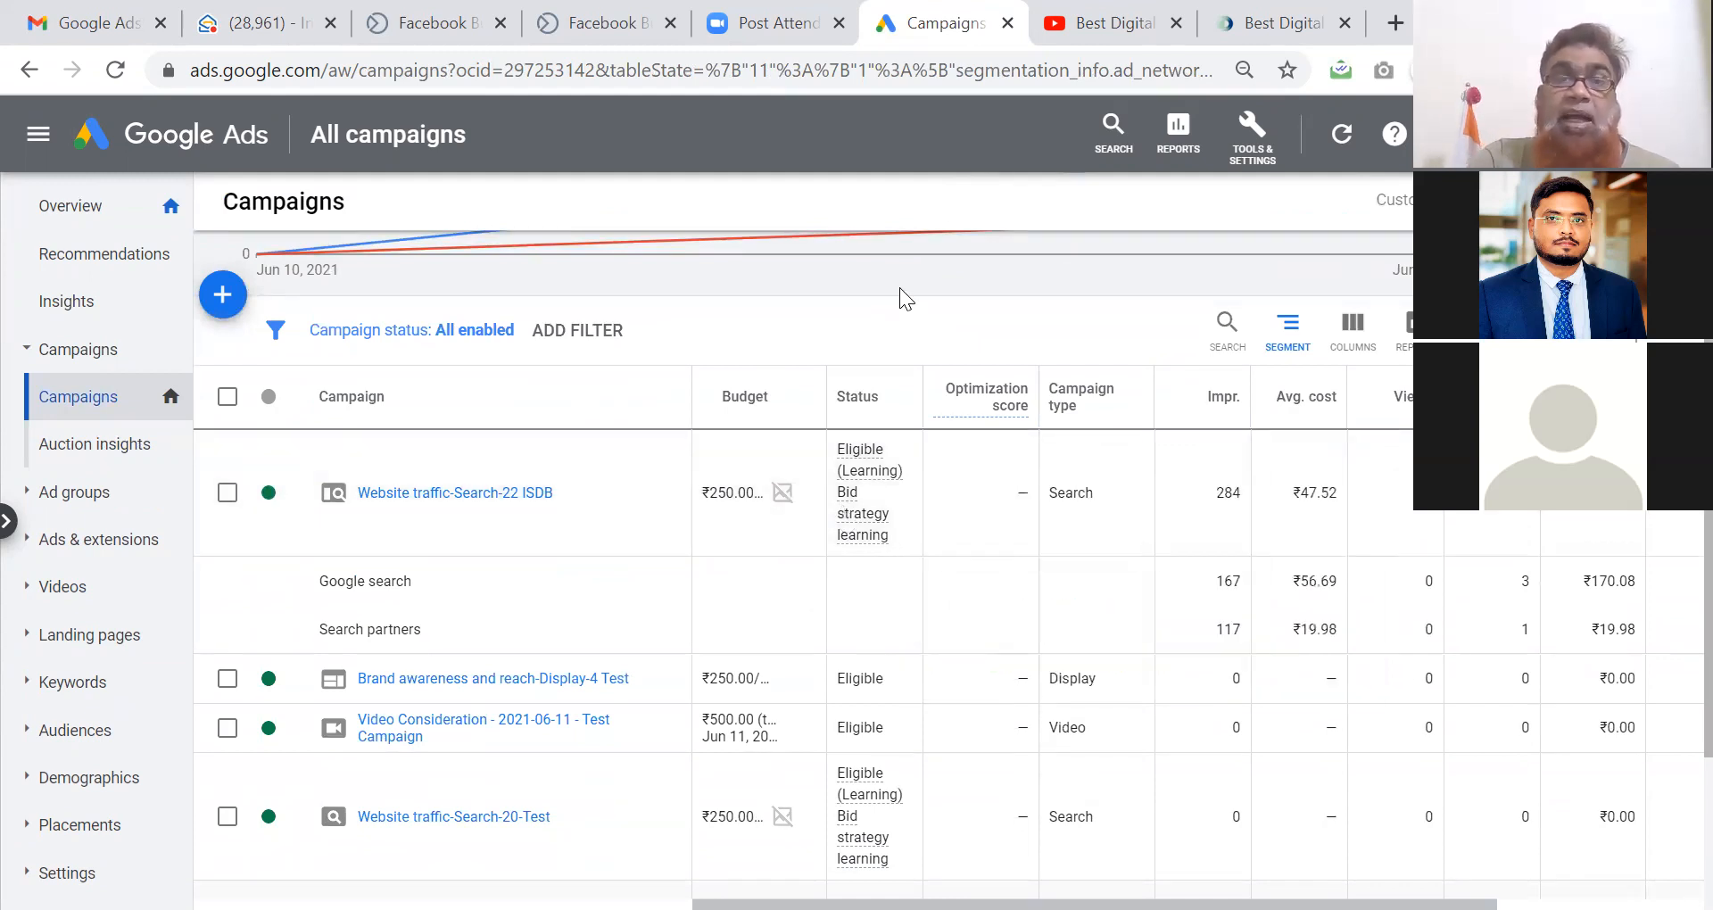
scroll(901, 288, down, 3)
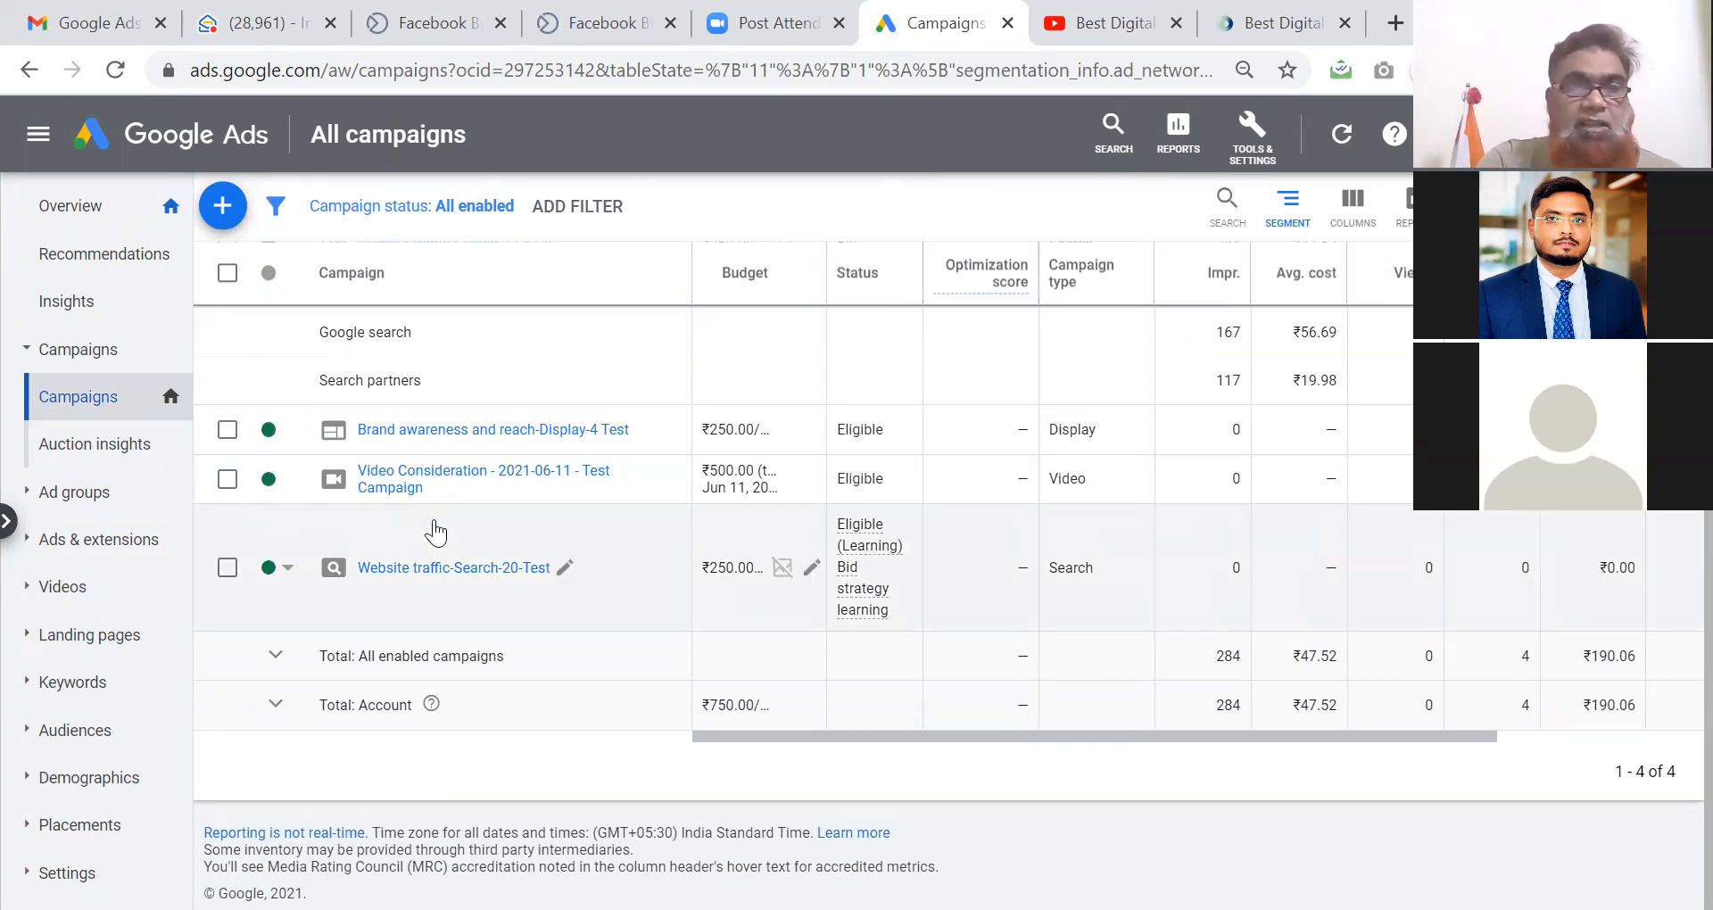
Return to the account overview and review its summary cards, from the performance chart to the networks and day and hour breakdowns.
click(82, 214)
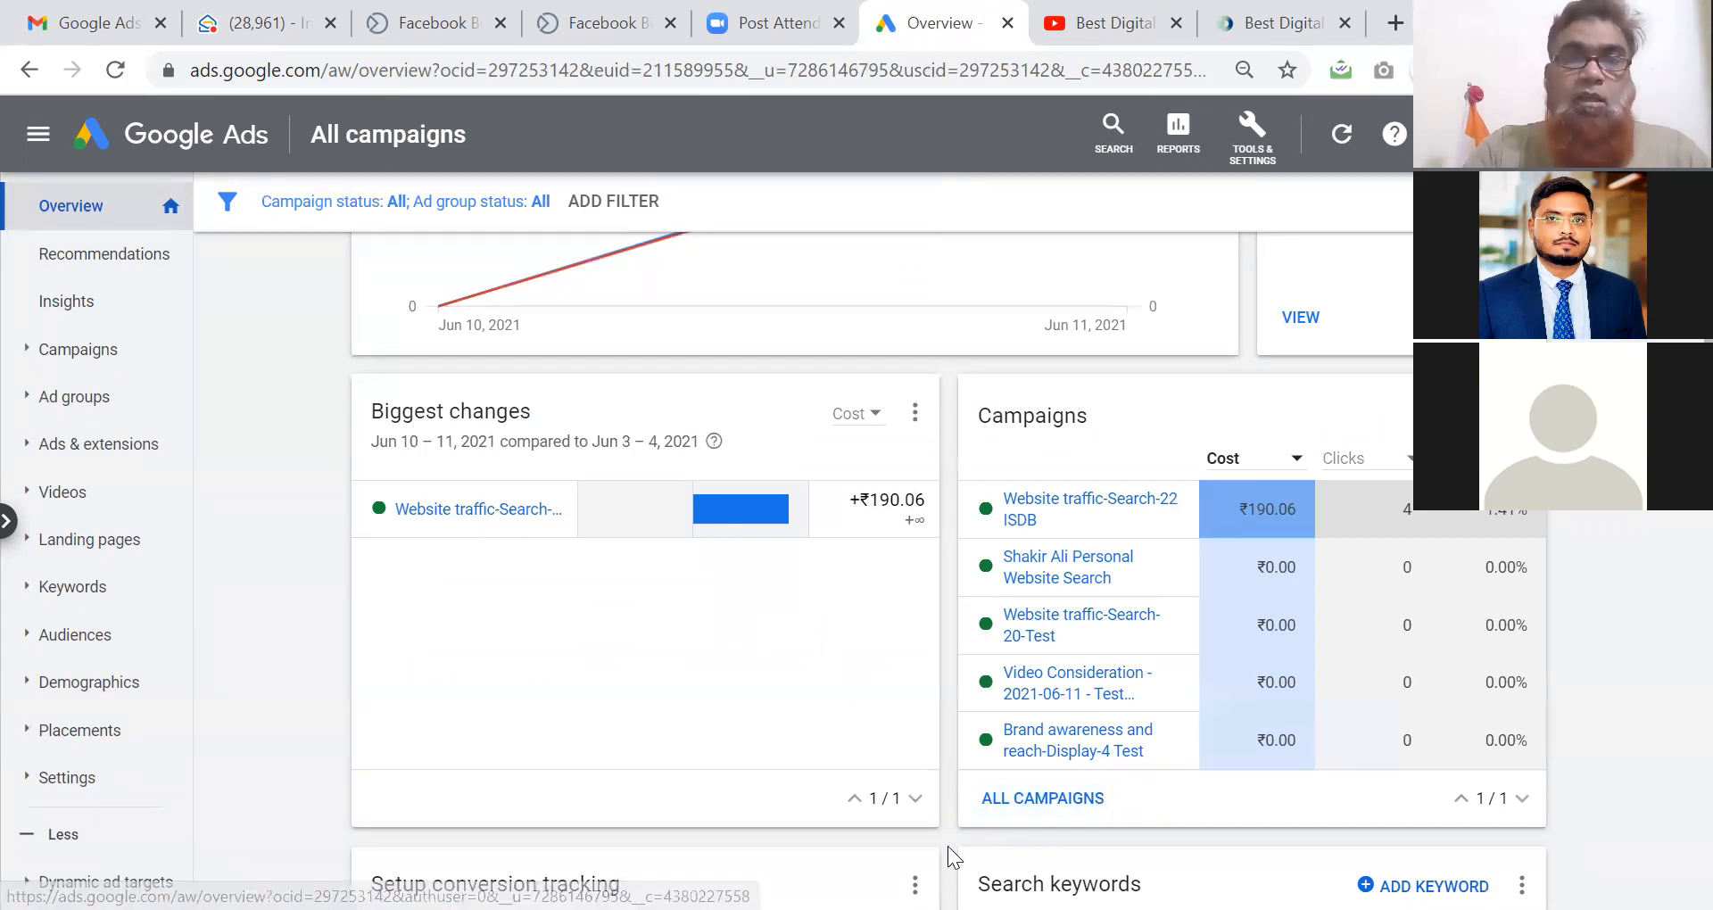
scroll(948, 846, up, 4)
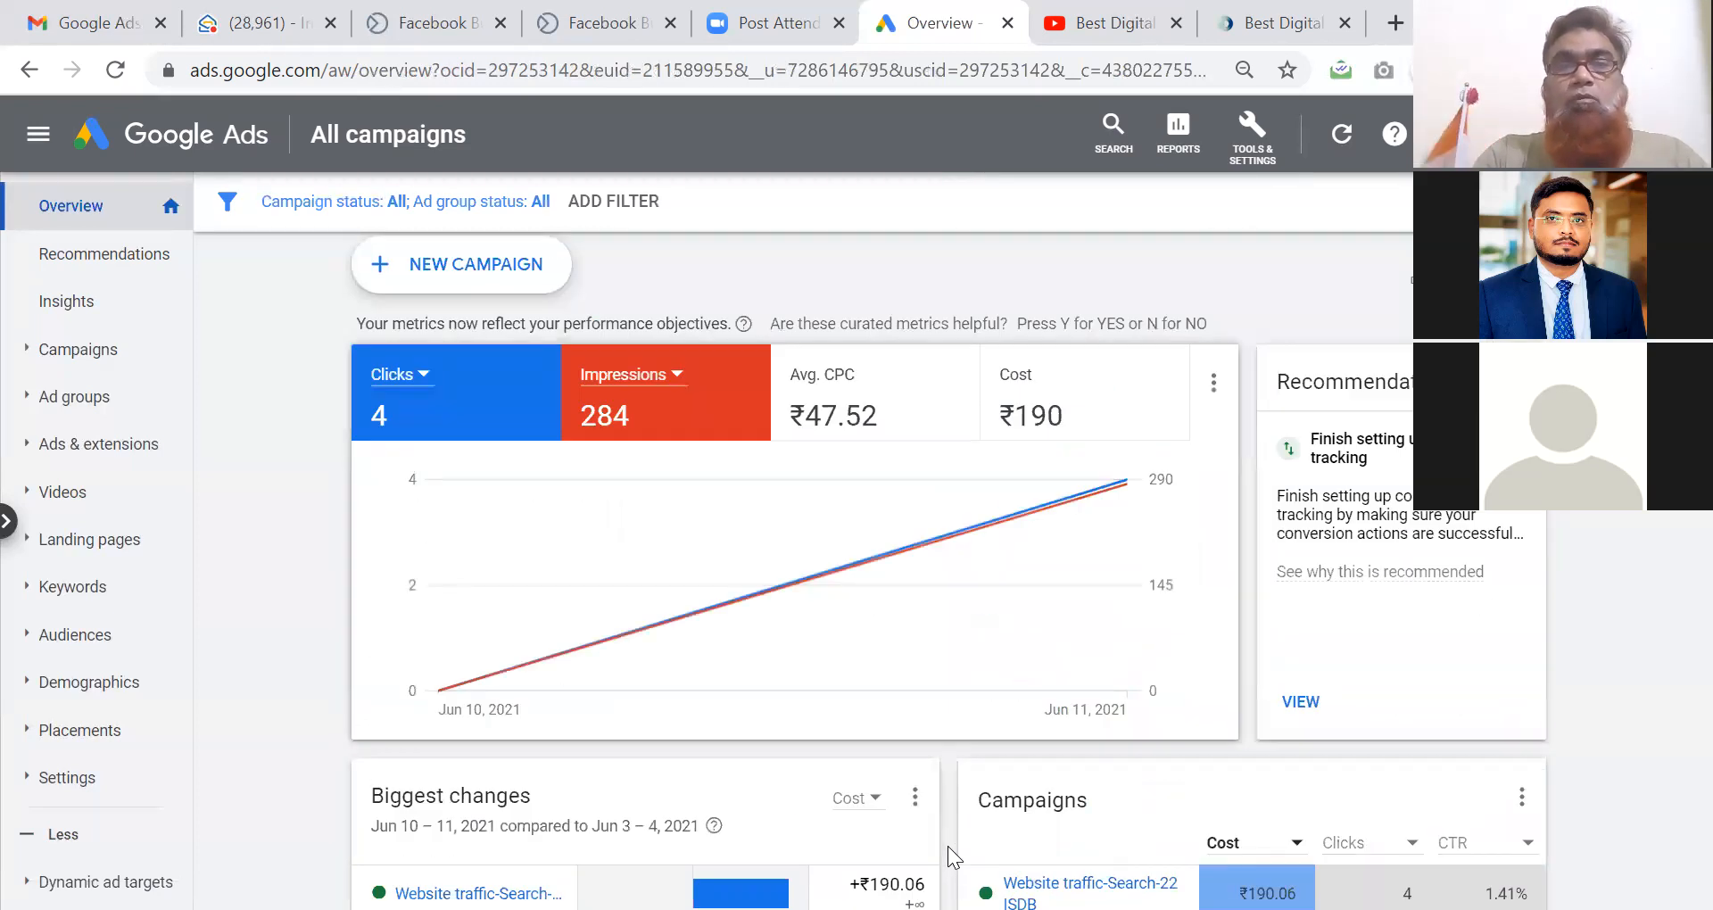
scroll(948, 846, down, 15)
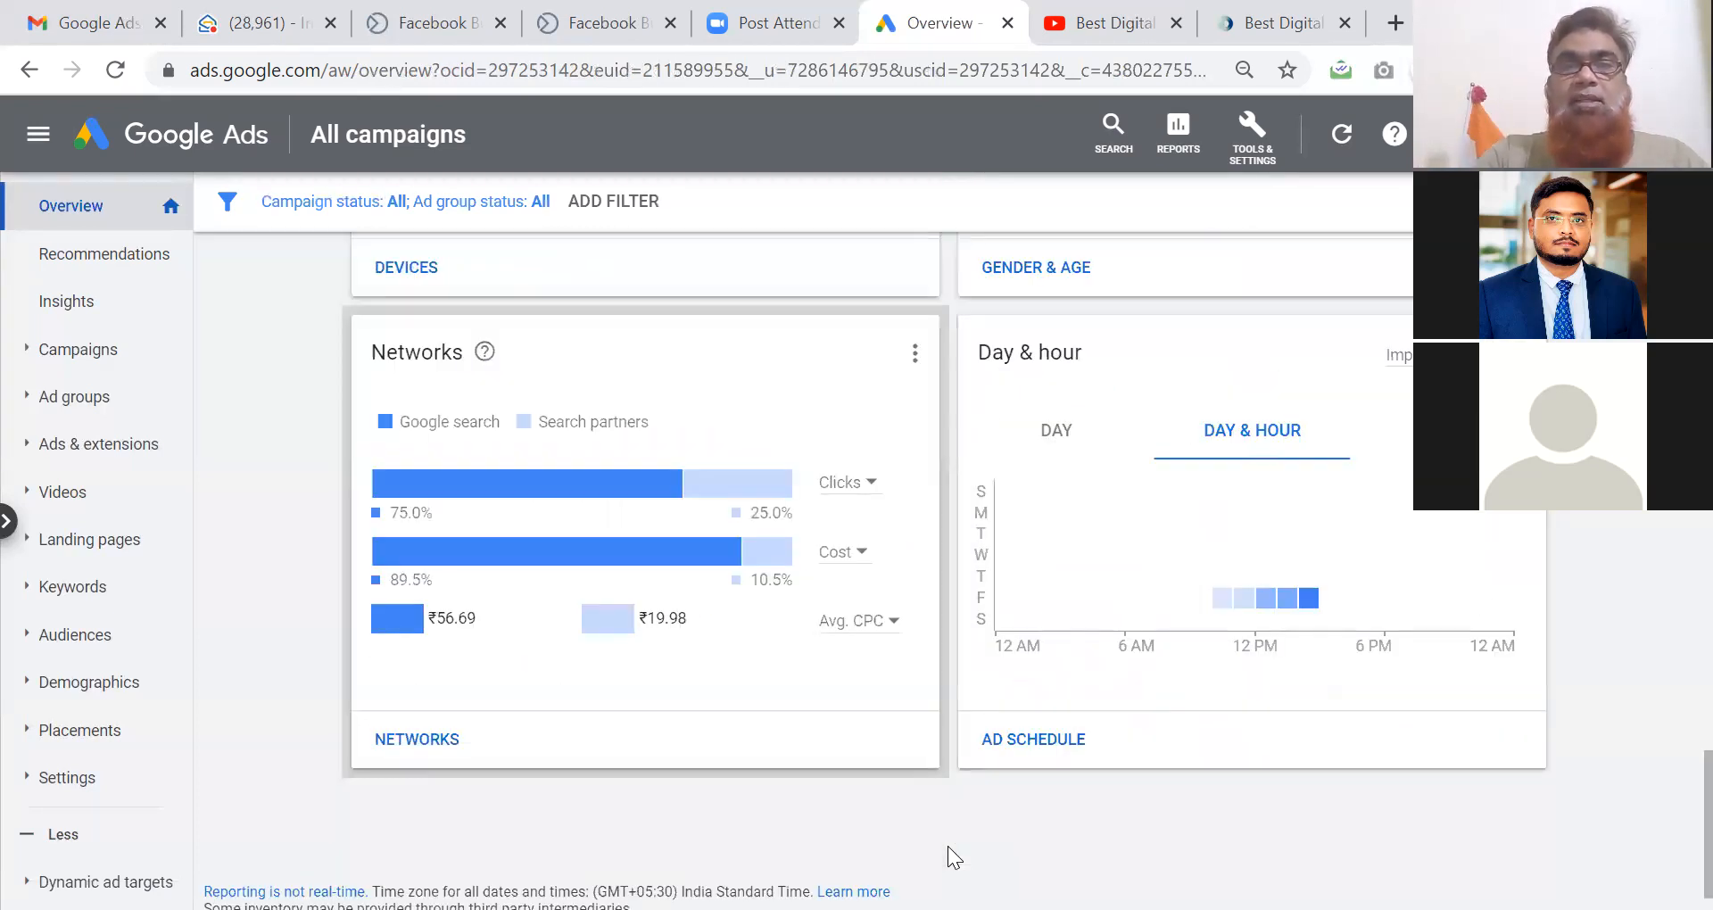
scroll(948, 846, up, 10)
scroll(948, 846, up, 10)
scroll(948, 846, down, 18)
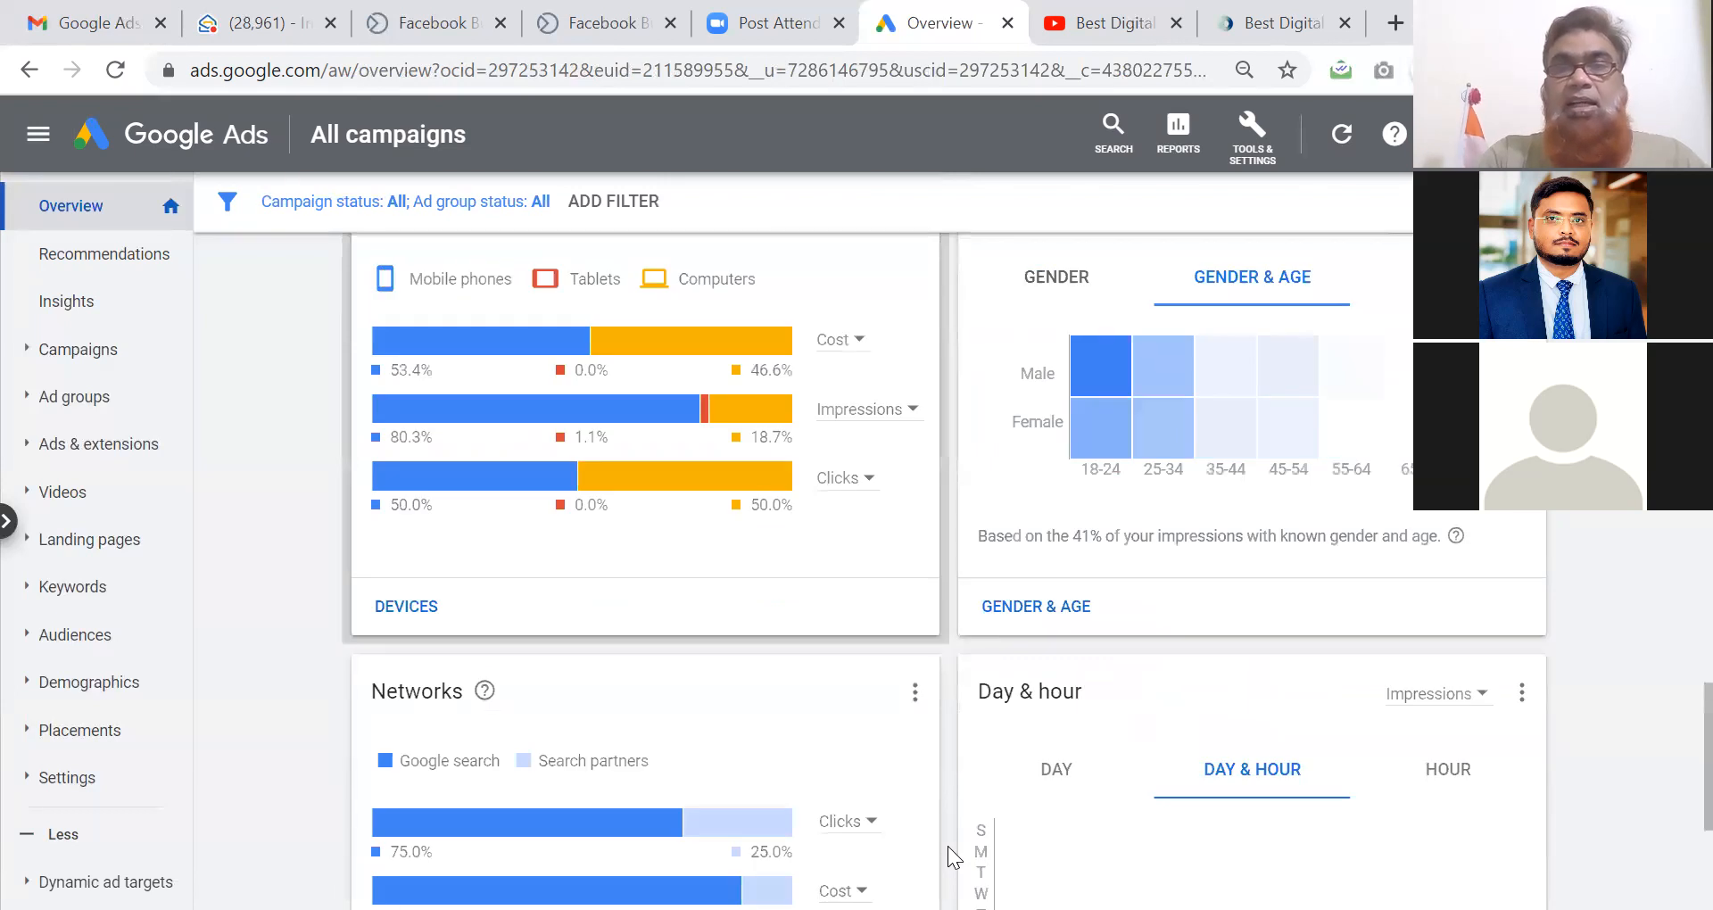
scroll(947, 846, up, 6)
scroll(948, 846, up, 8)
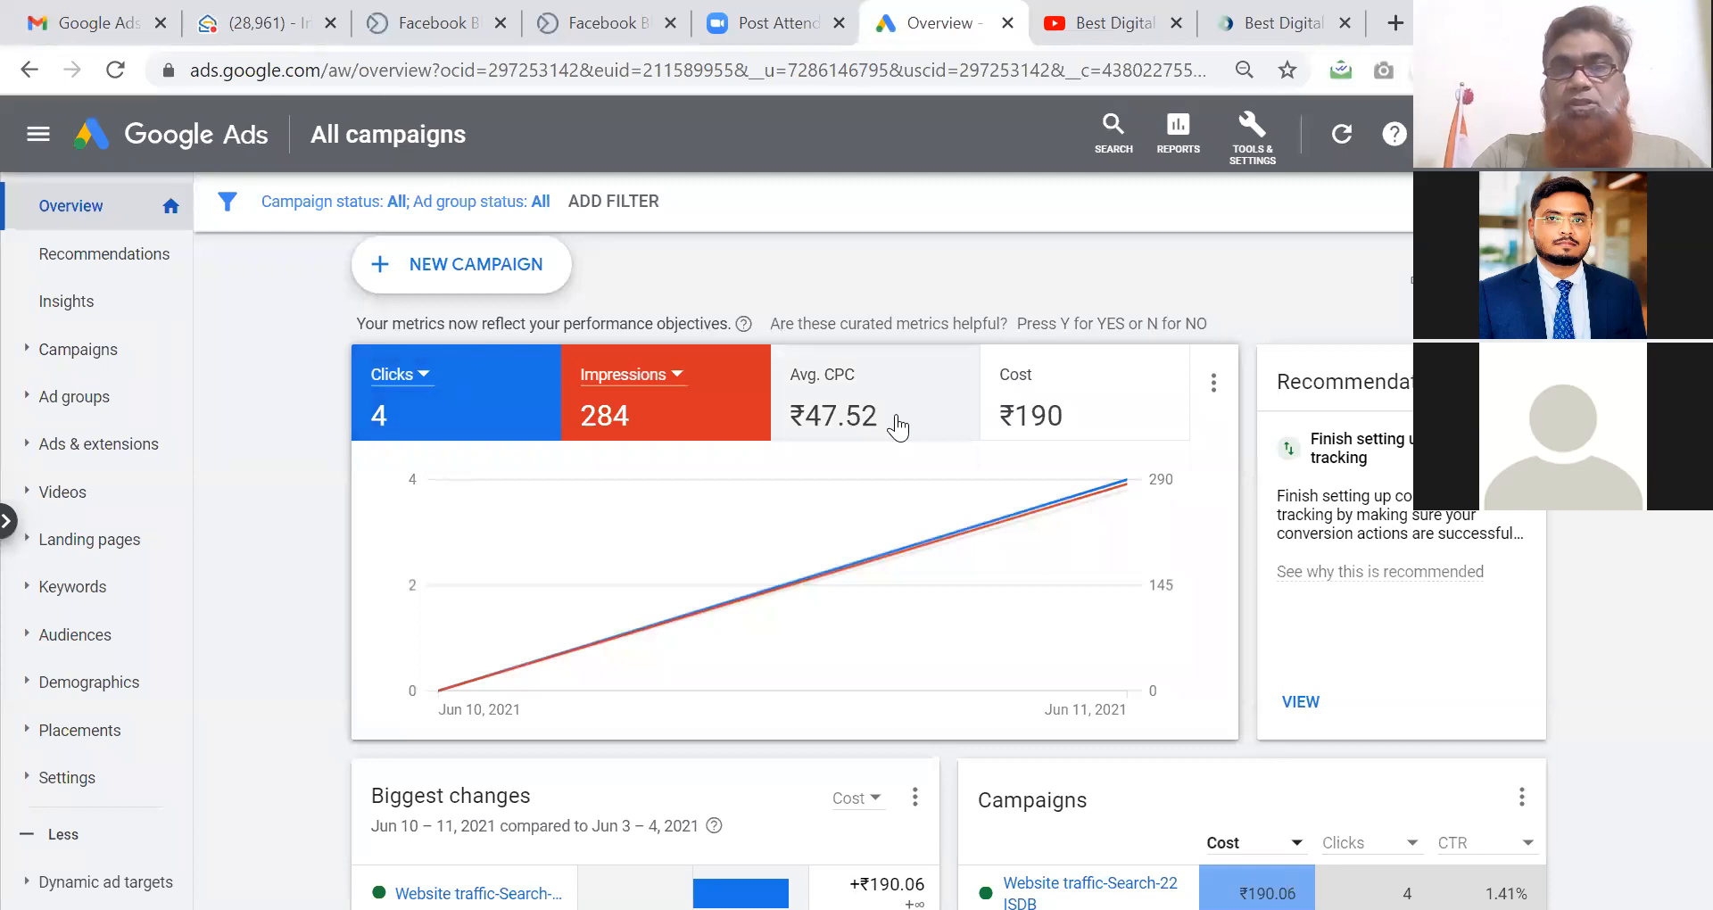
Preview Views as the performance chart's first metric, check the second metric's options, and restore Clicks as the first metric.
click(432, 386)
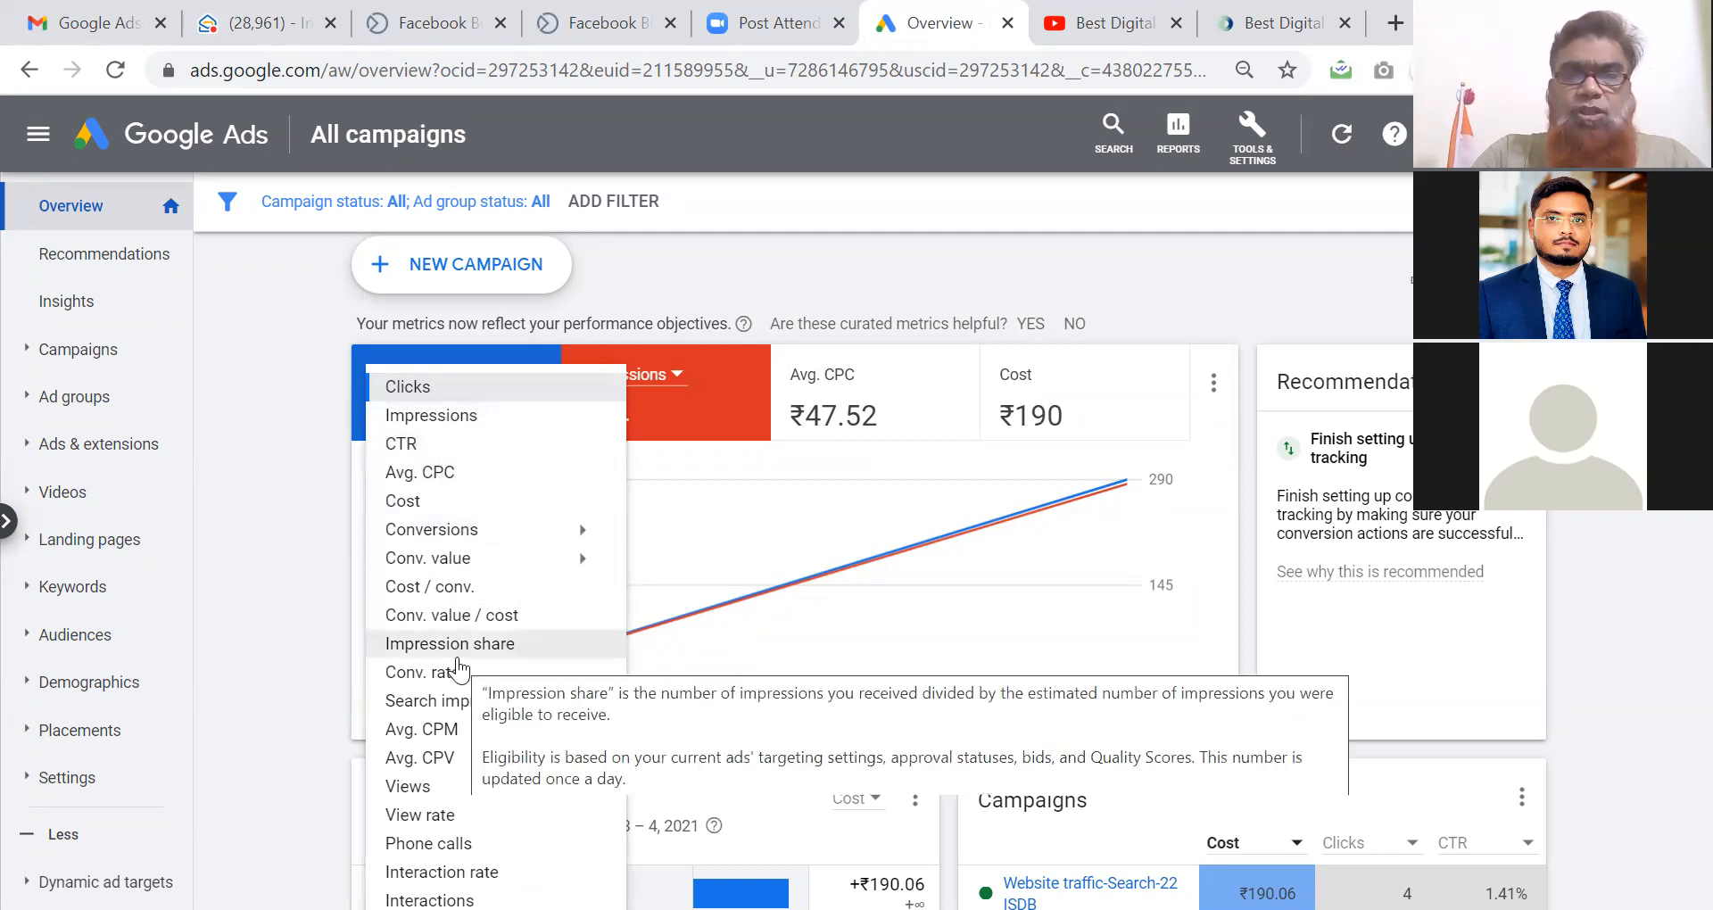
click(432, 789)
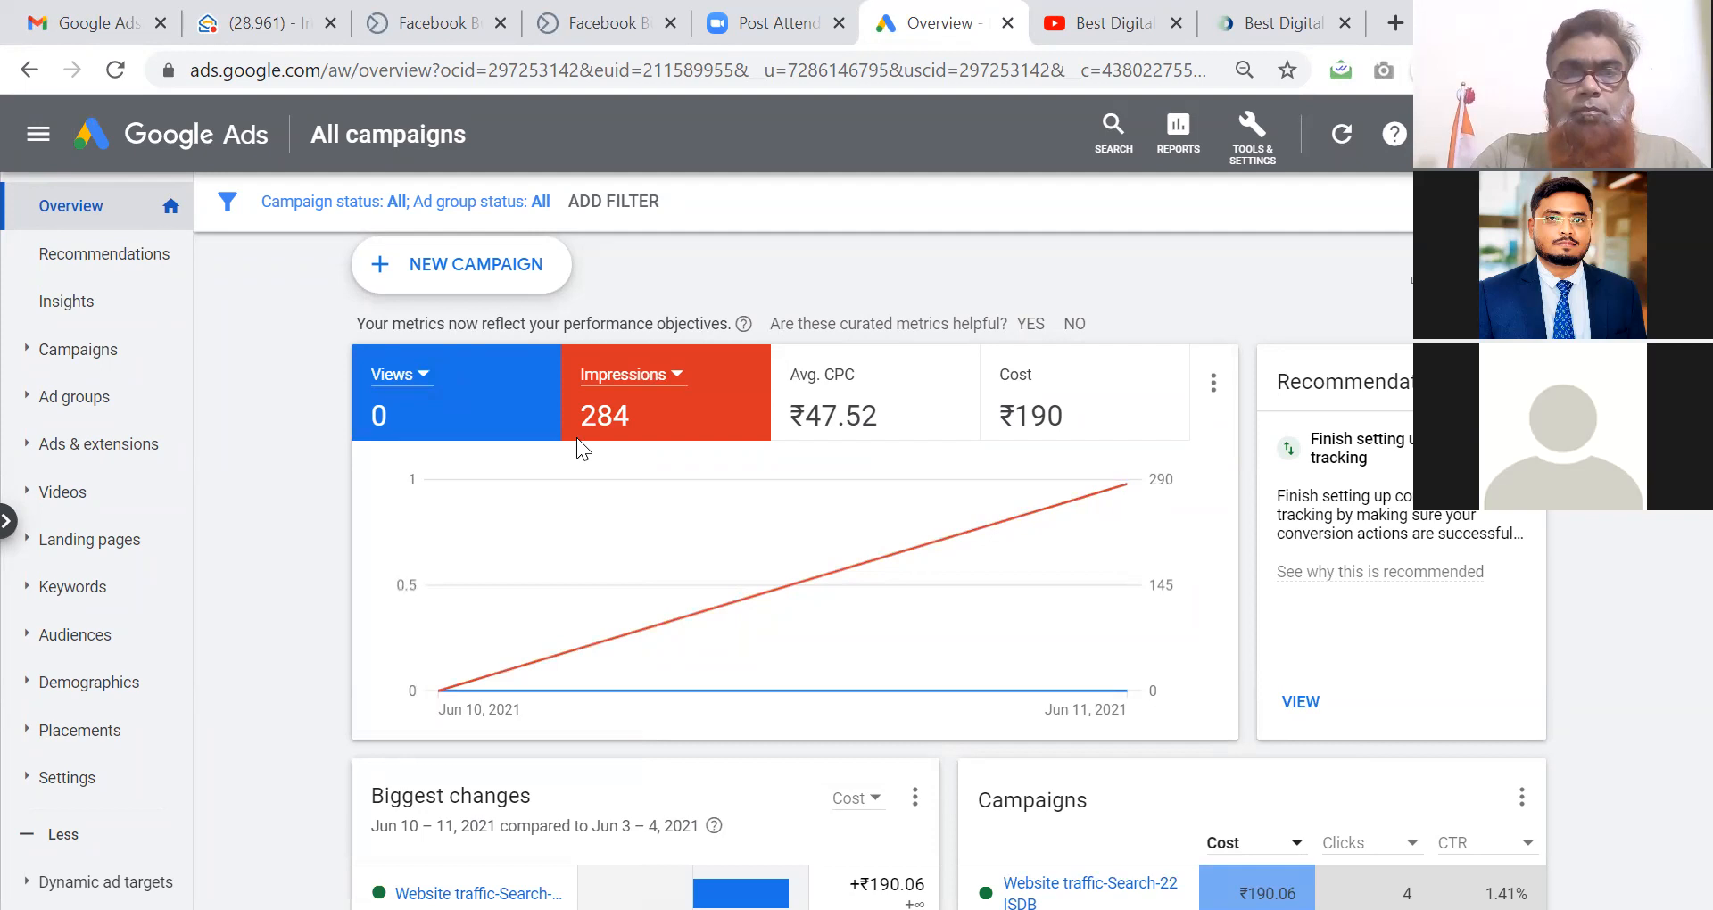
click(677, 391)
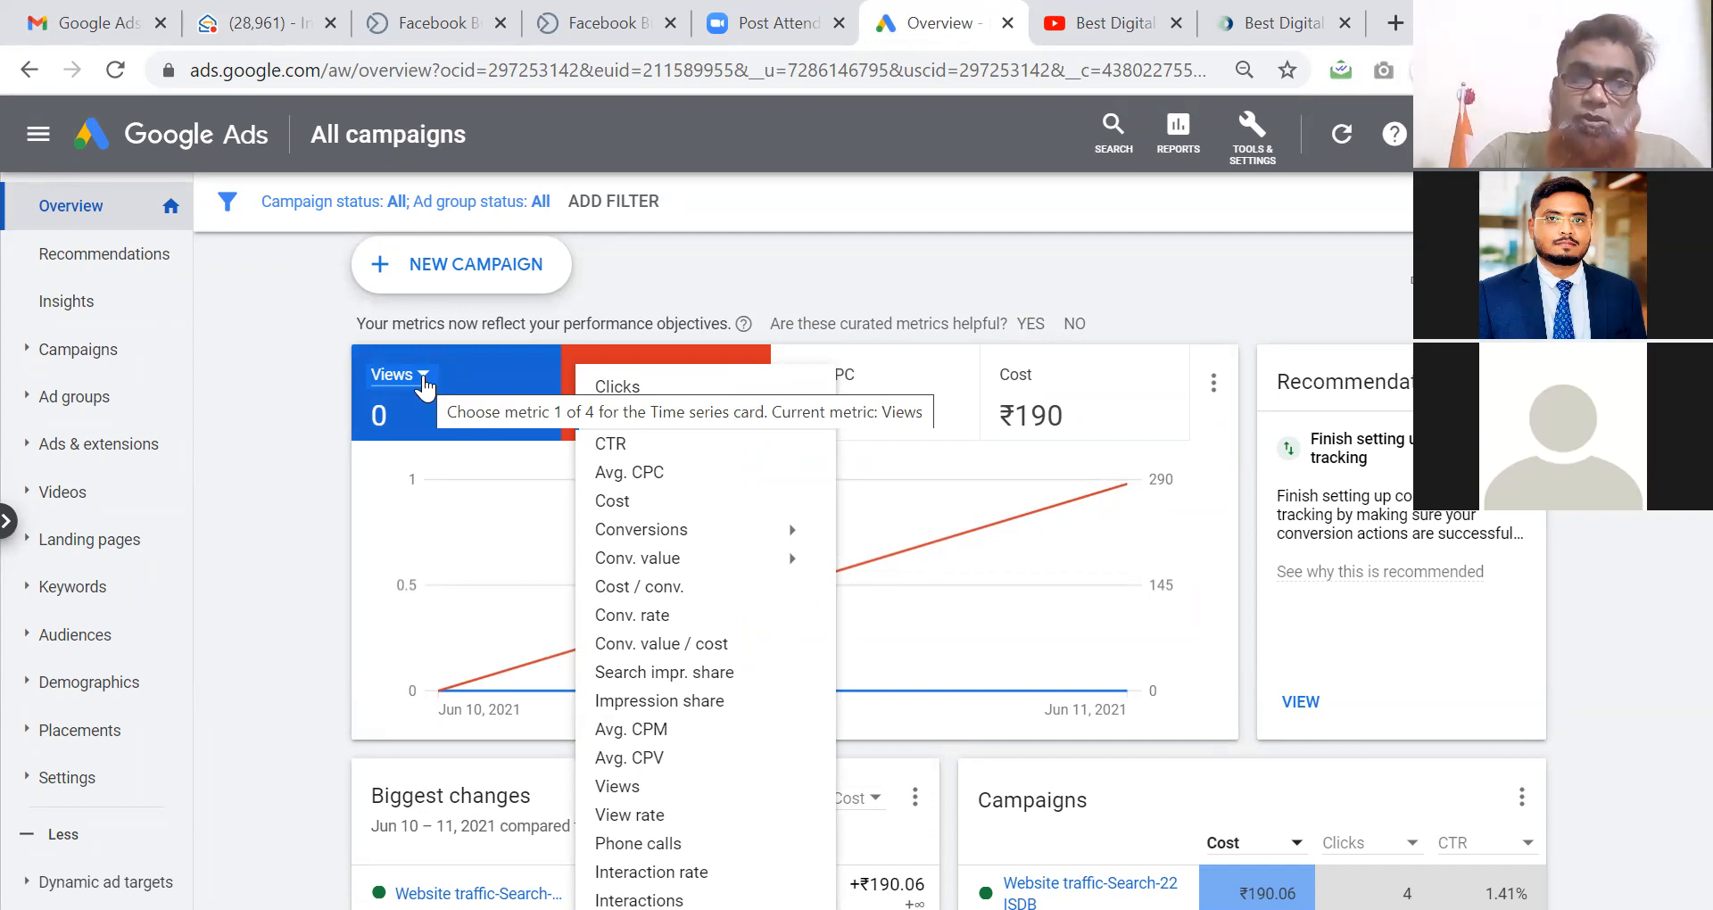
click(423, 380)
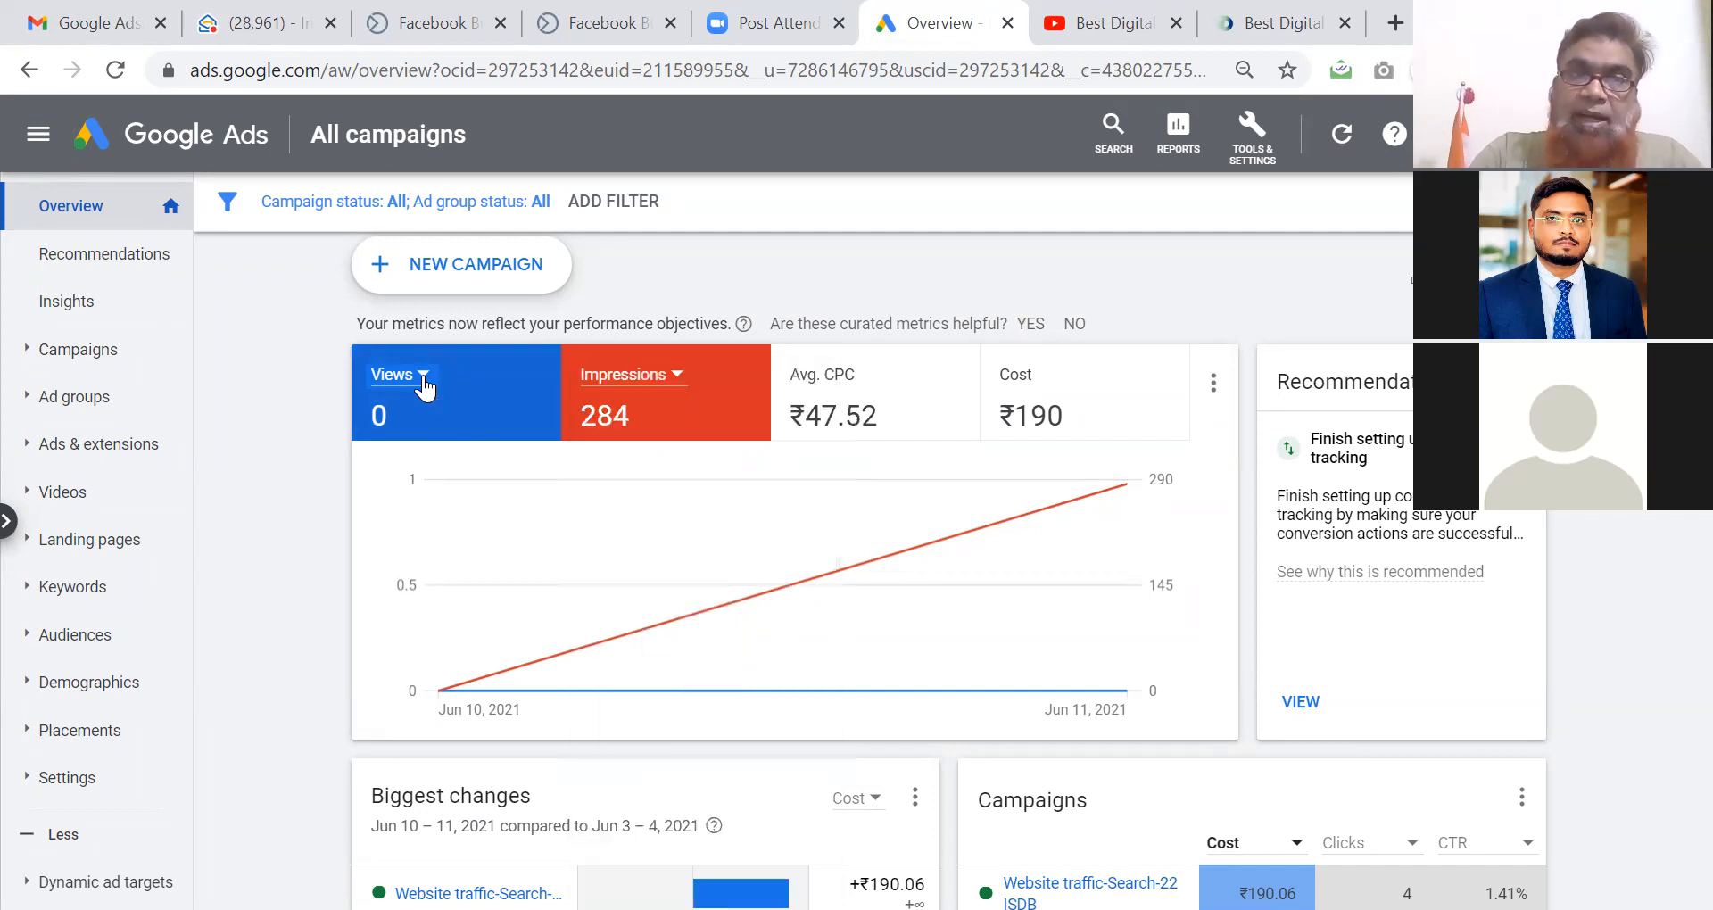
click(423, 380)
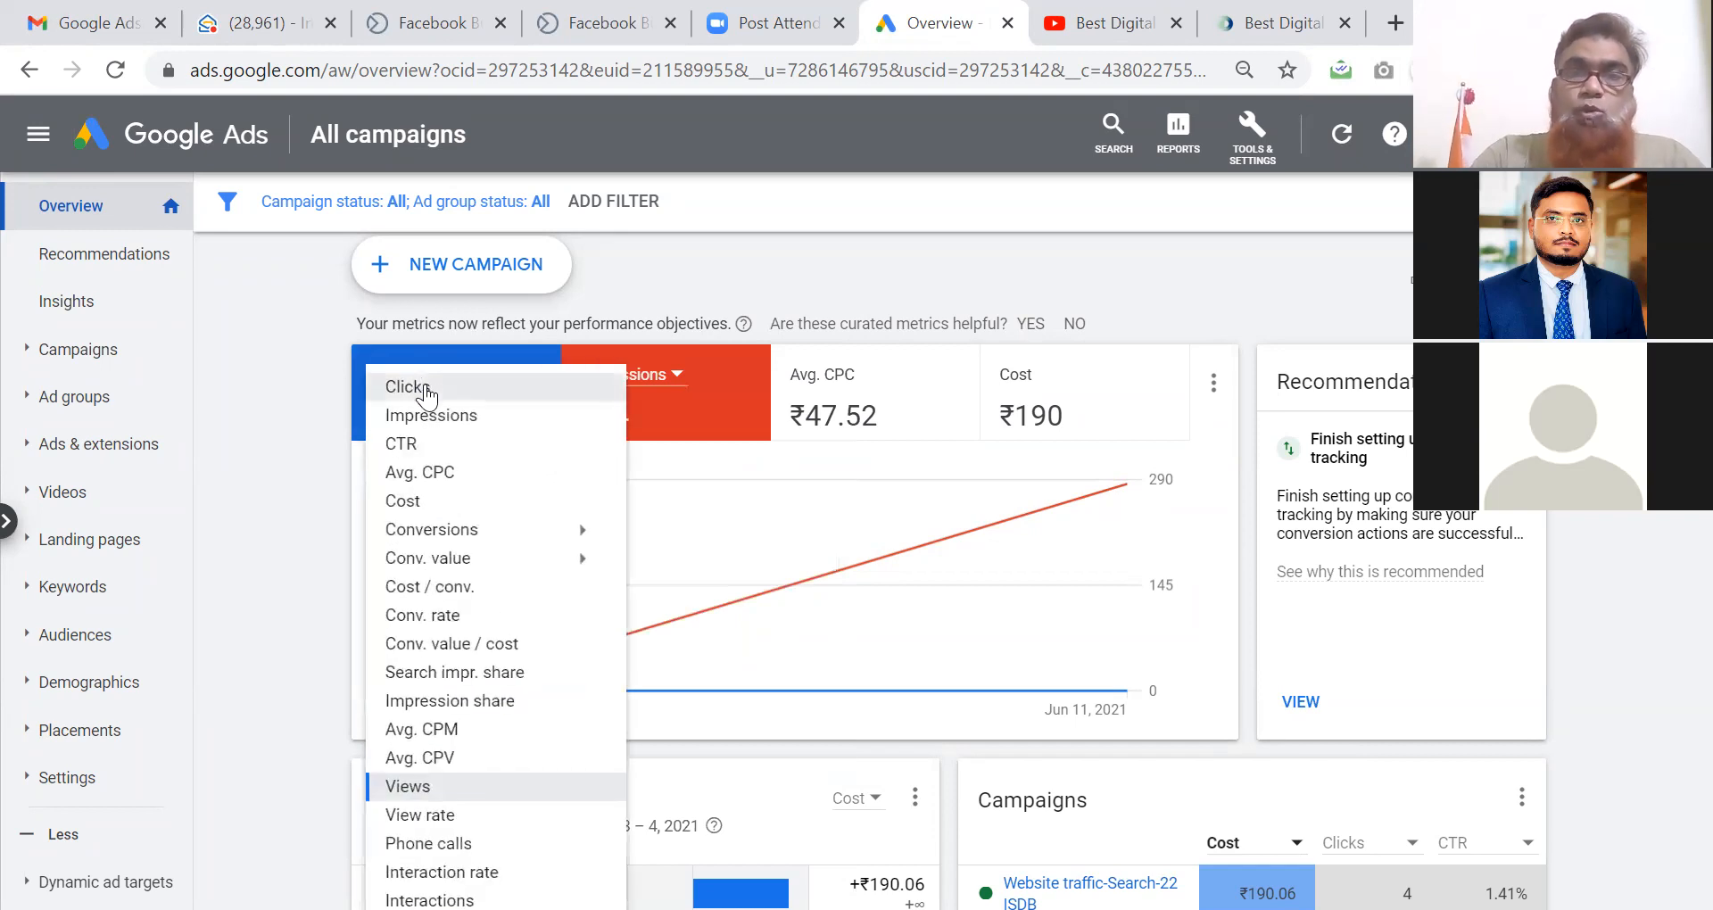
click(427, 389)
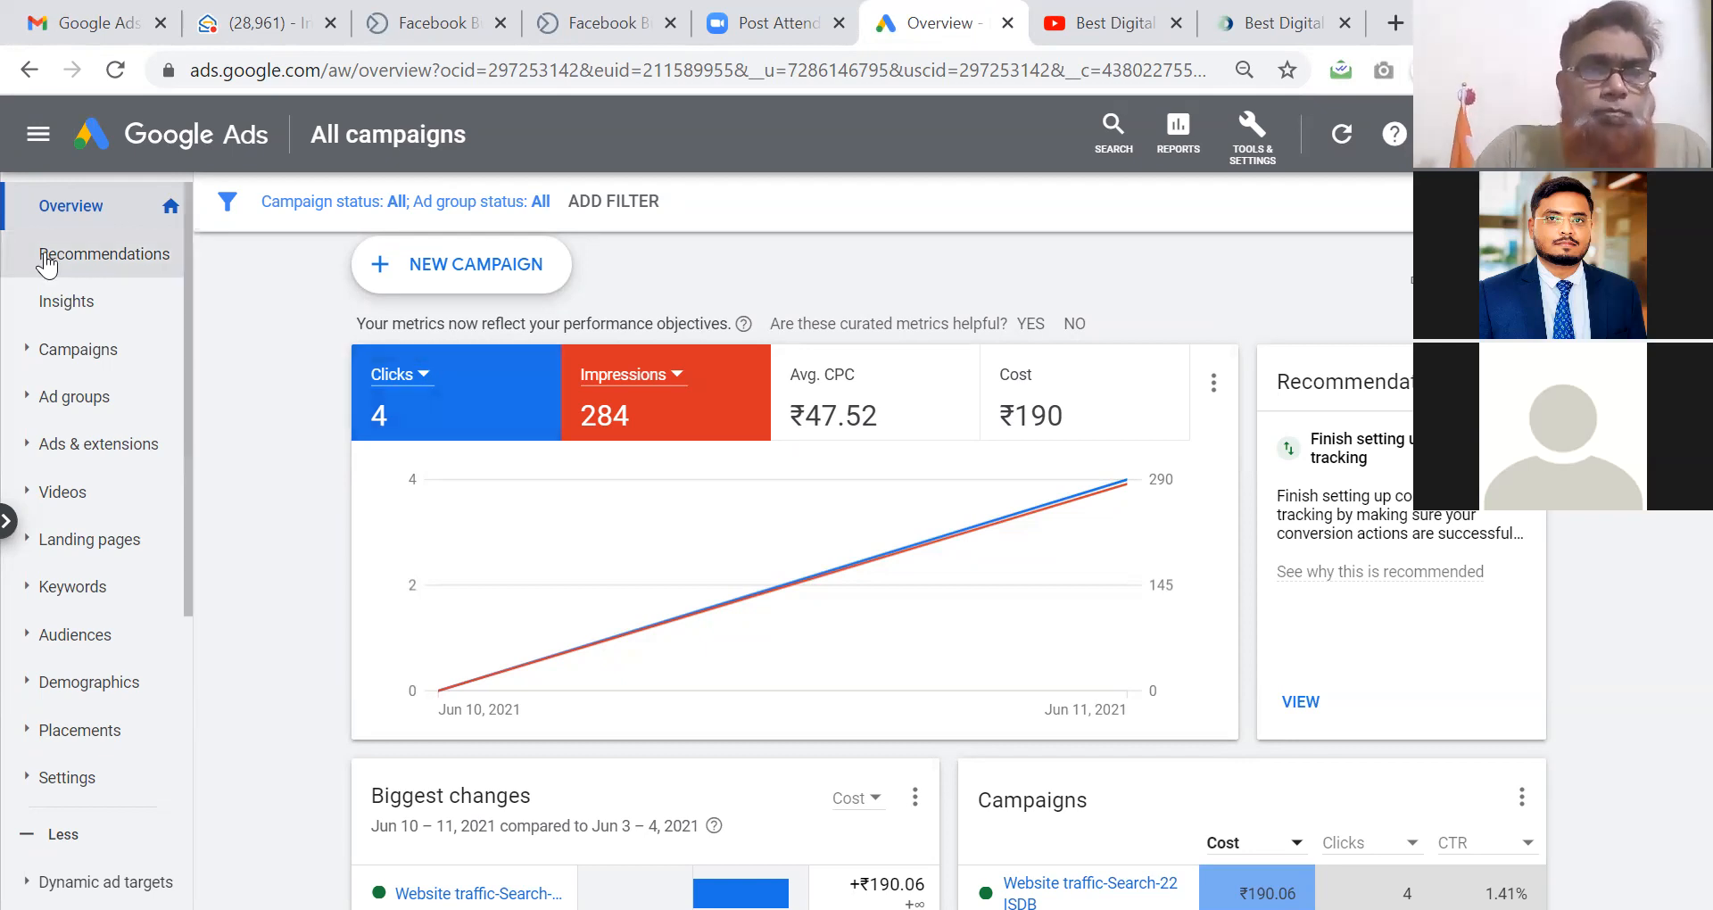
Check the account's Insights page, review the conversion tracking recommendation, and close its details.
click(59, 305)
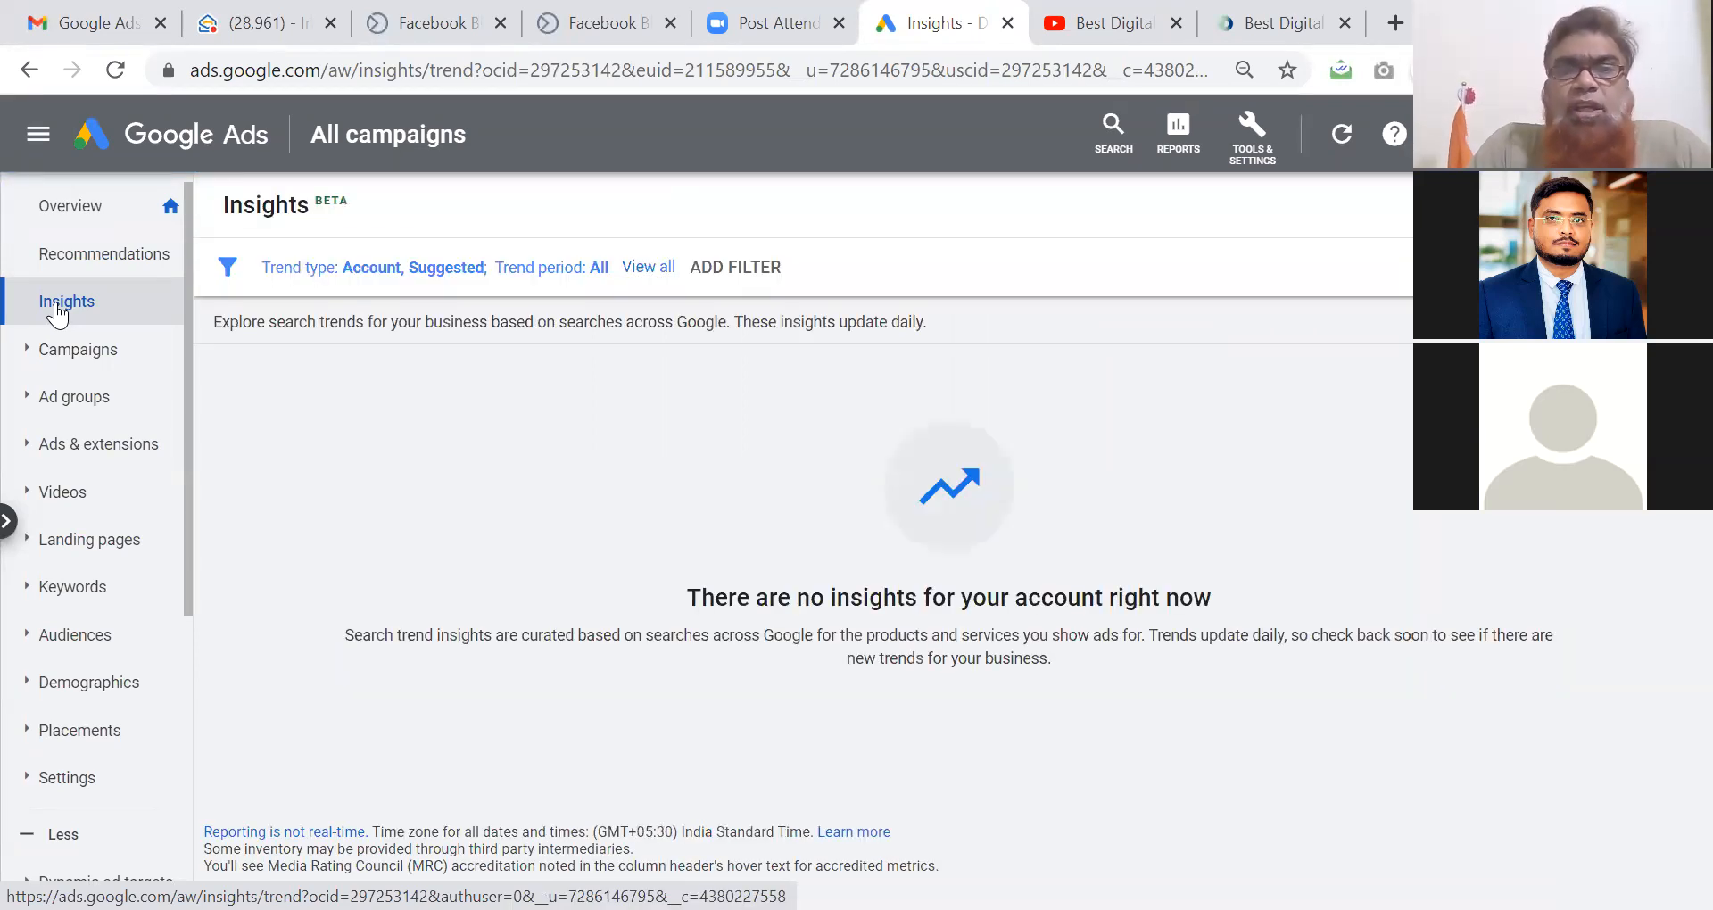
click(103, 260)
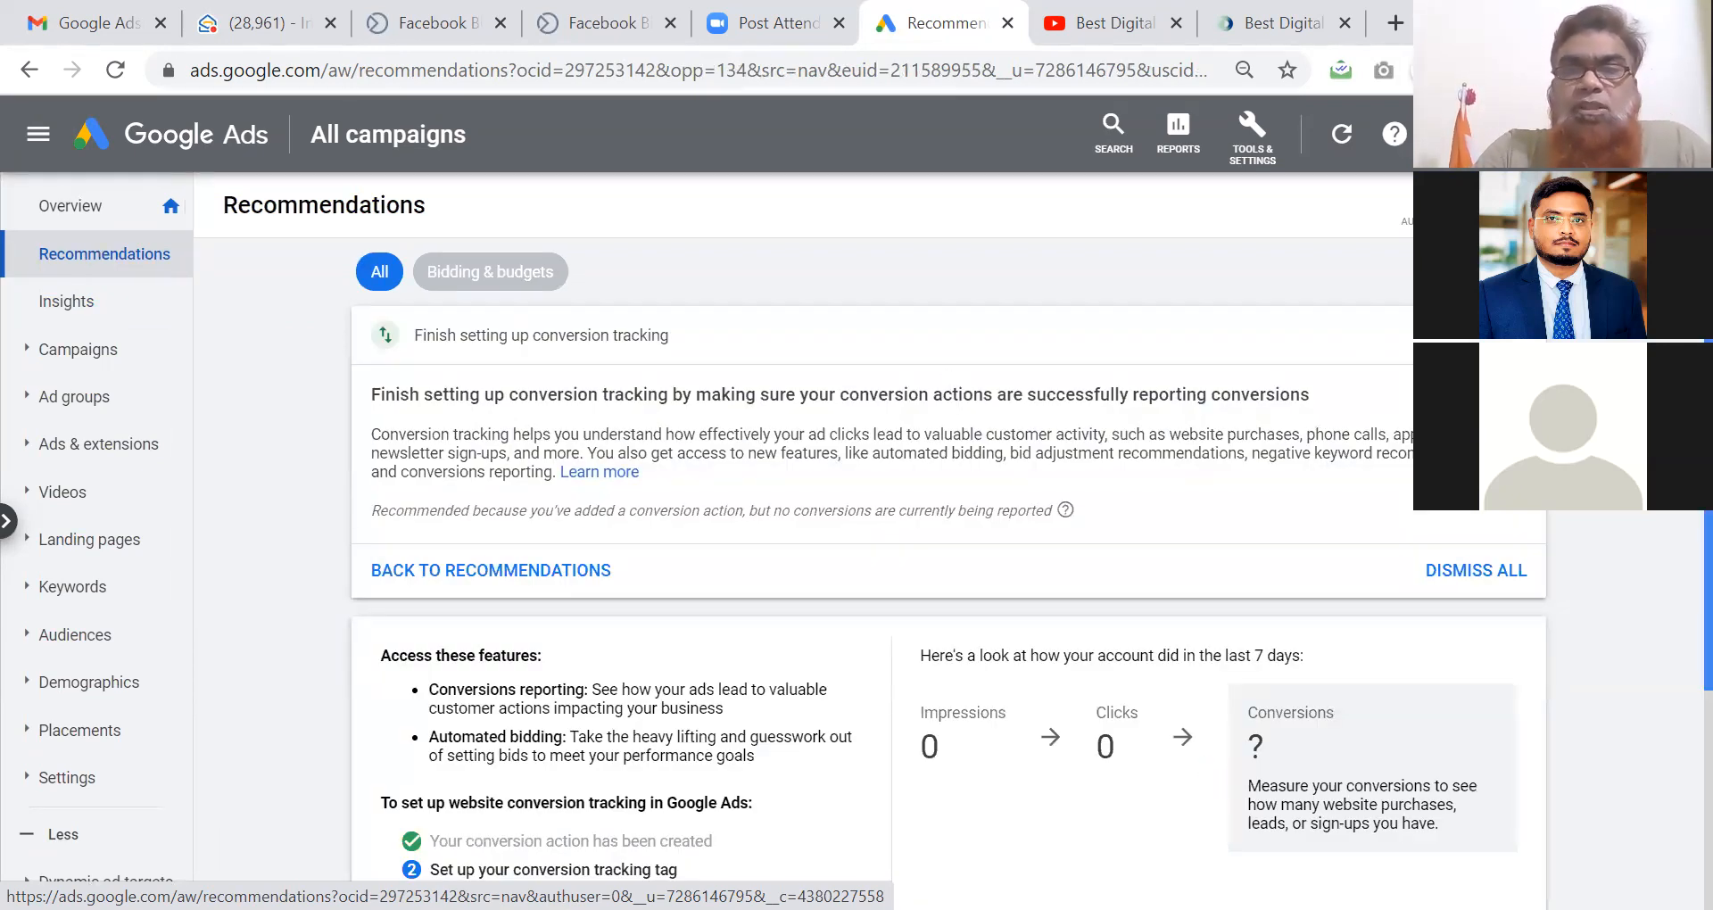
scroll(1676, 571, down, 4)
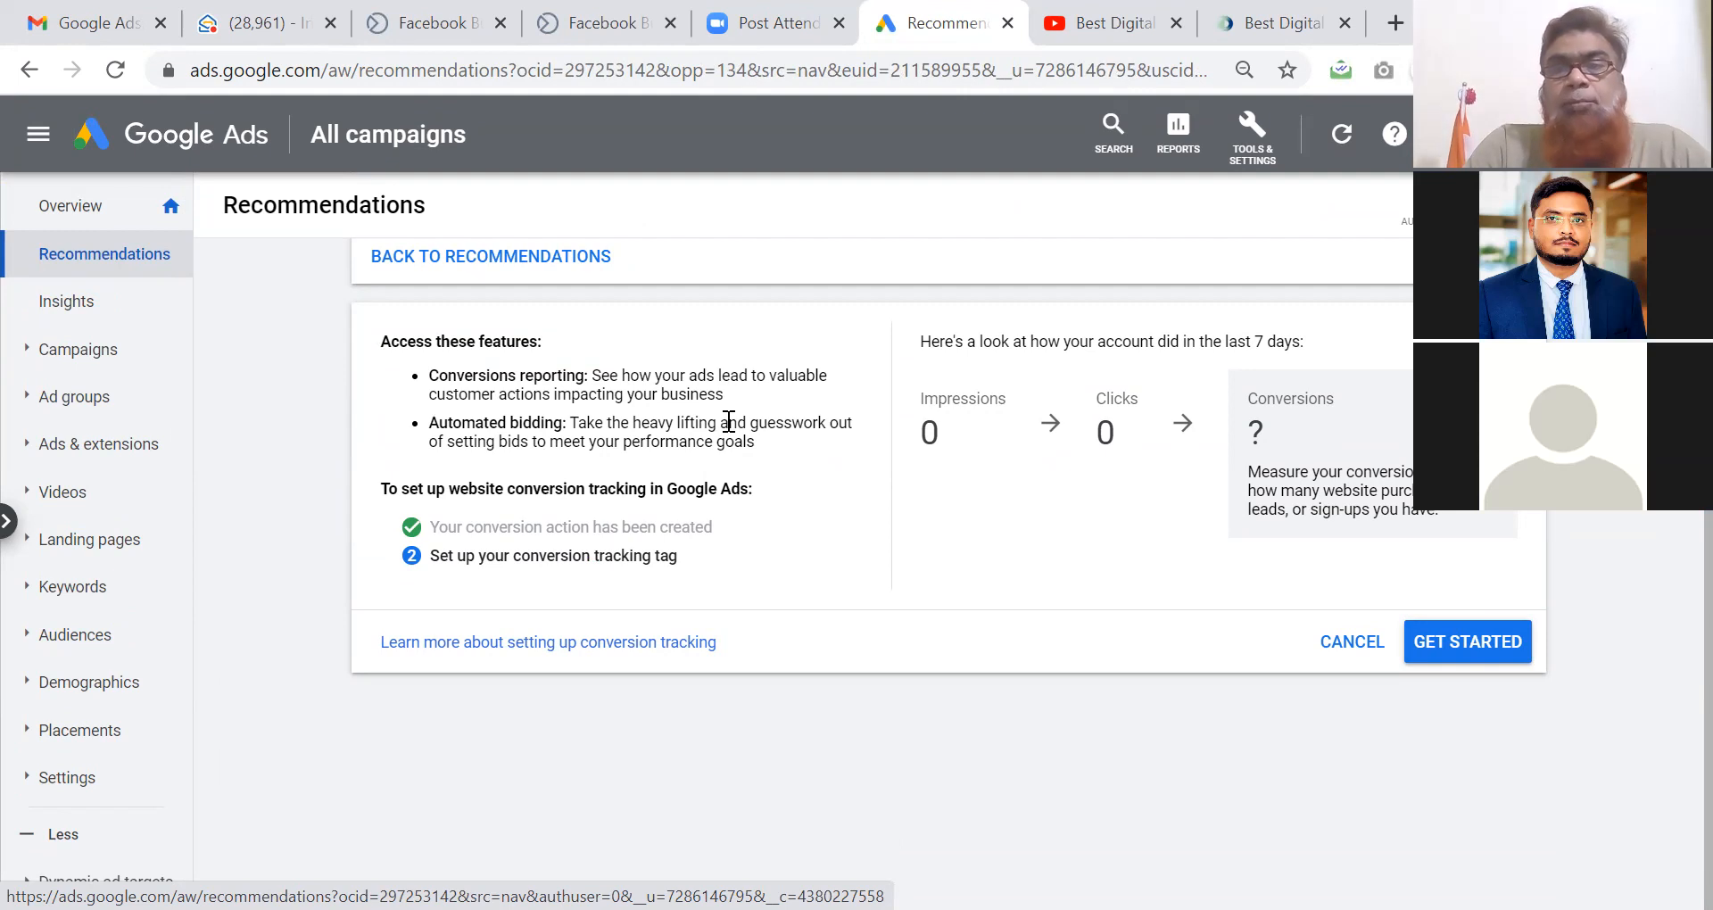
click(1338, 644)
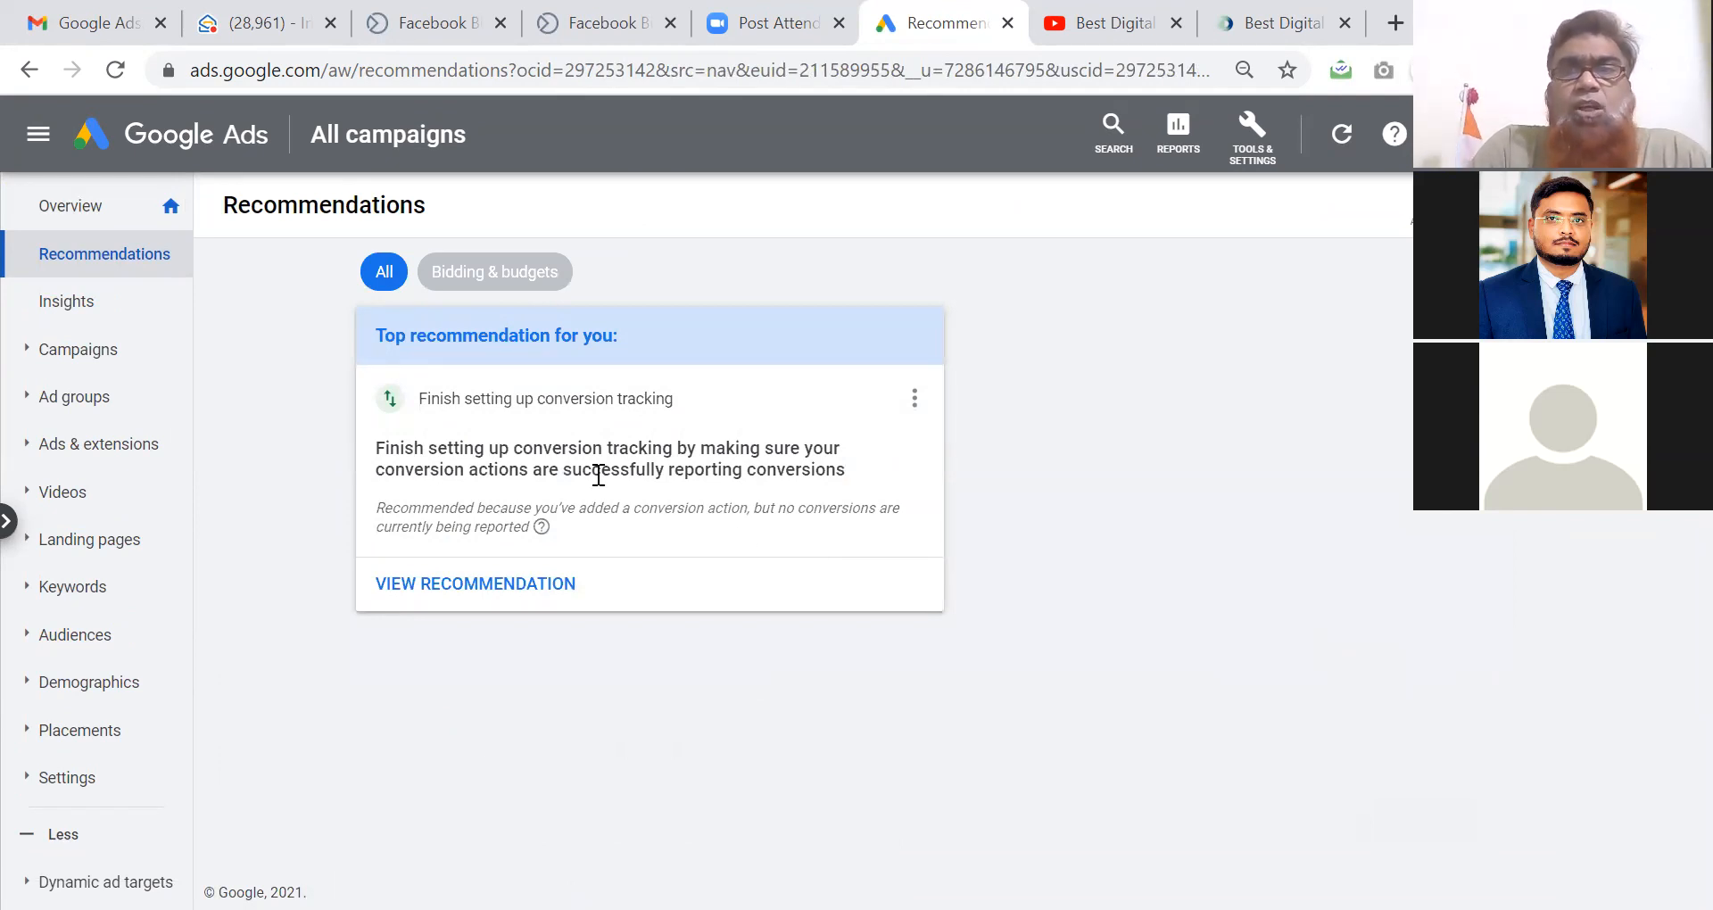
Return to the account overview and examine the biggest changes, campaigns and search keywords cards.
click(71, 210)
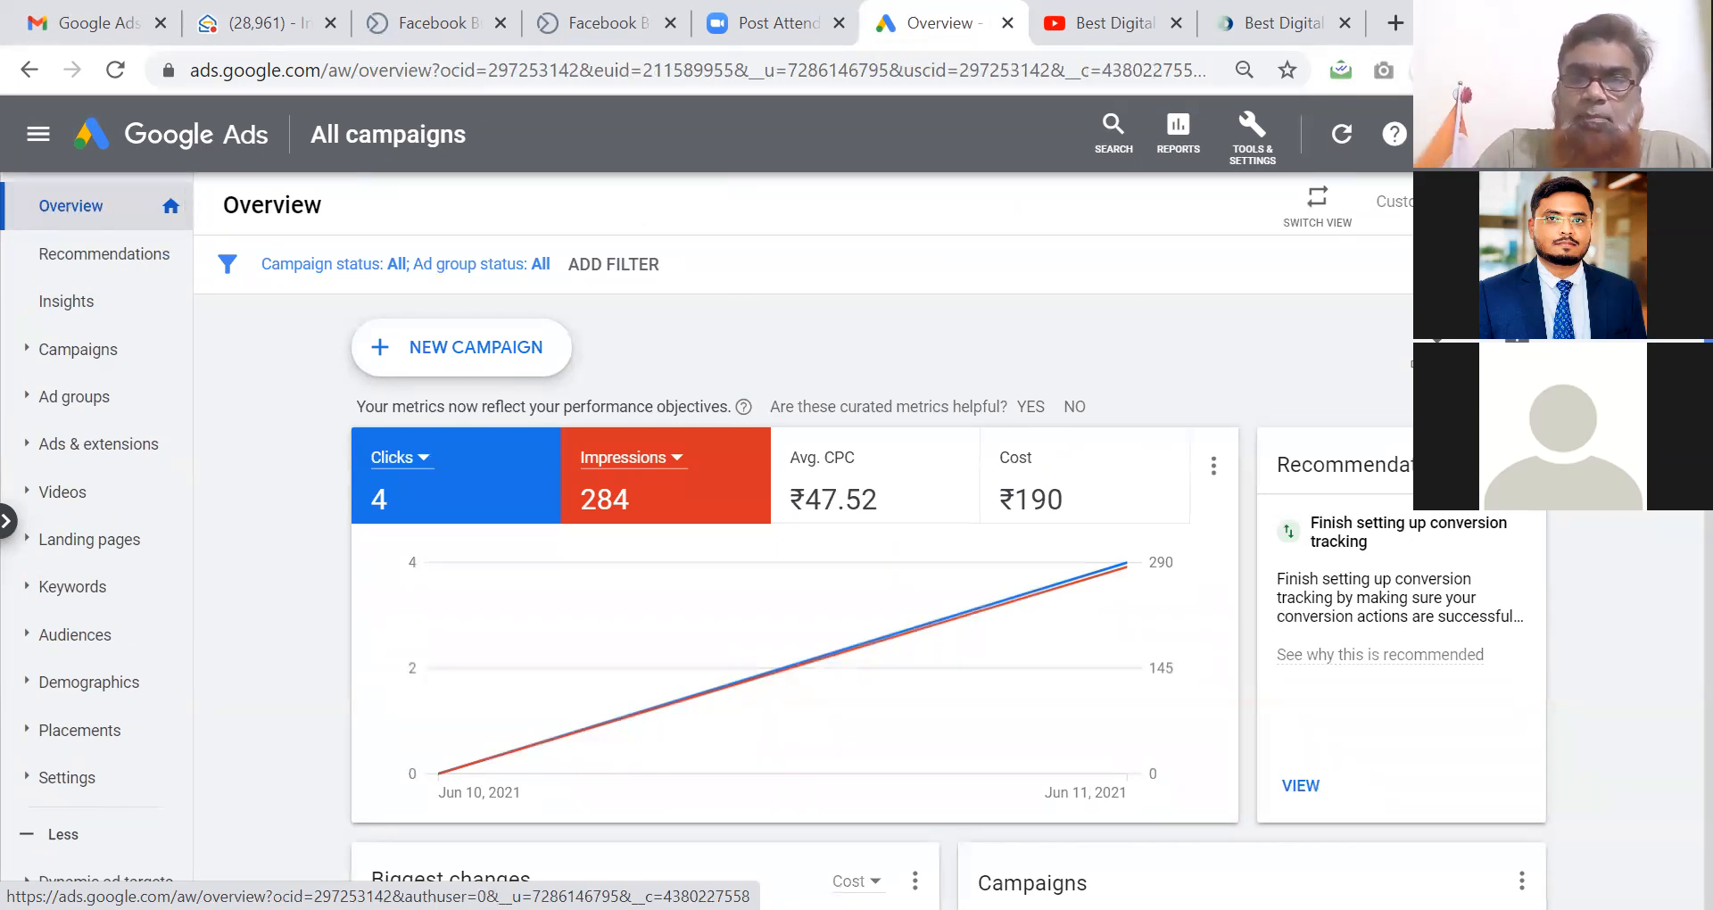
scroll(870, 553, down, 4)
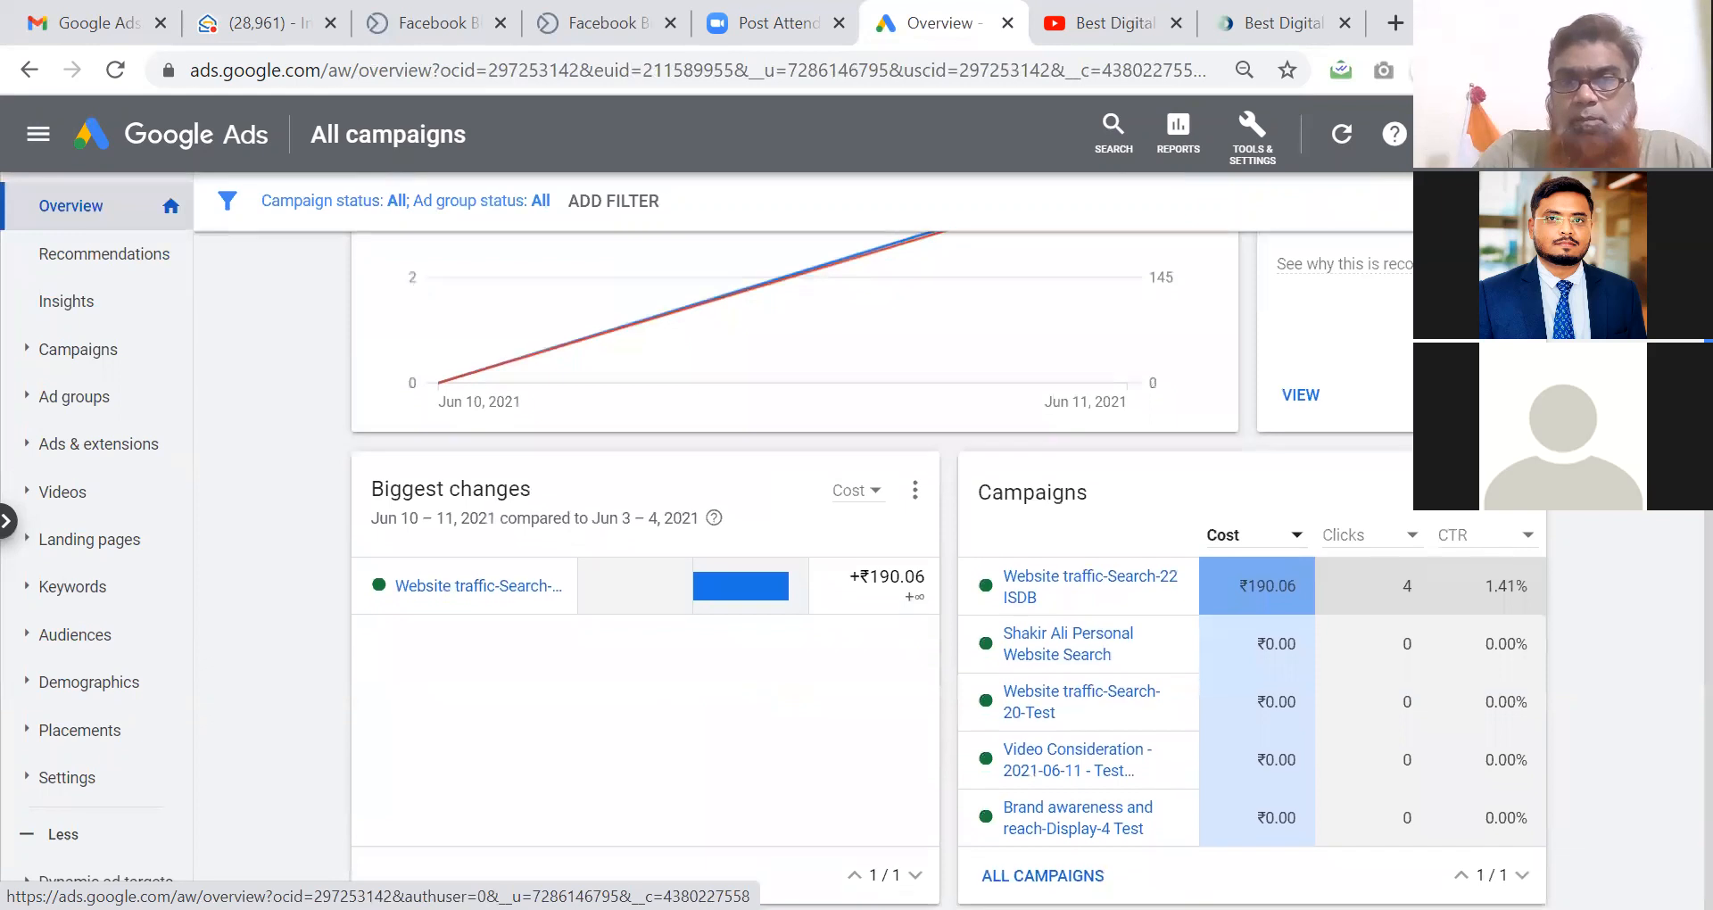
scroll(1677, 584, down, 4)
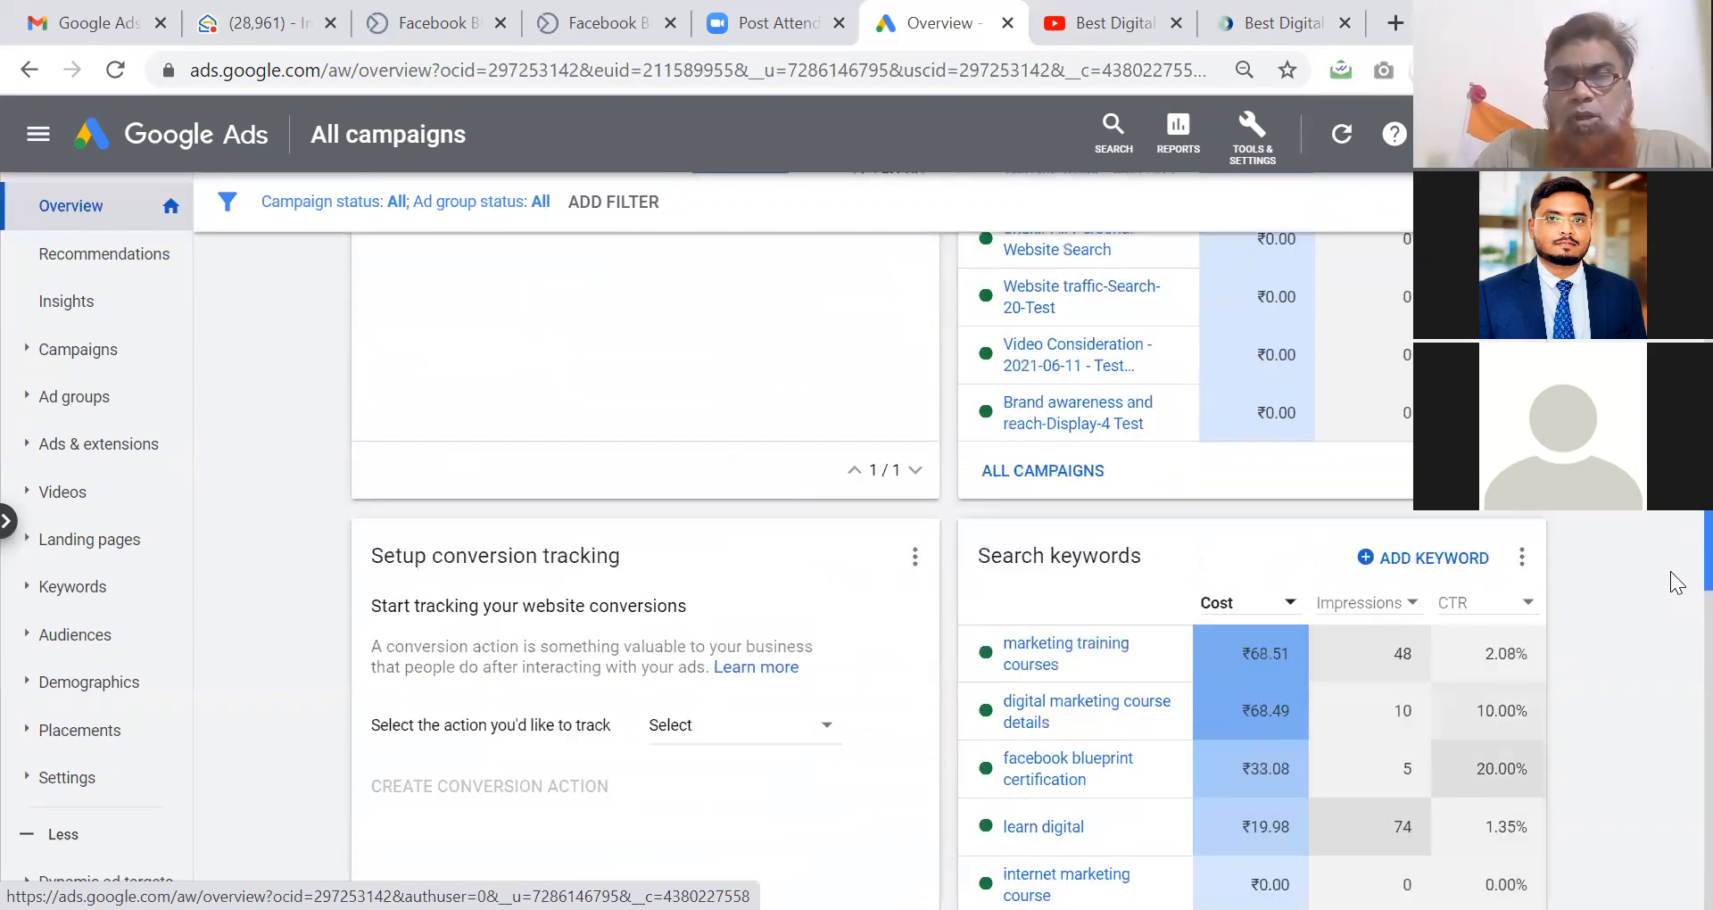
scroll(1674, 598, down, 3)
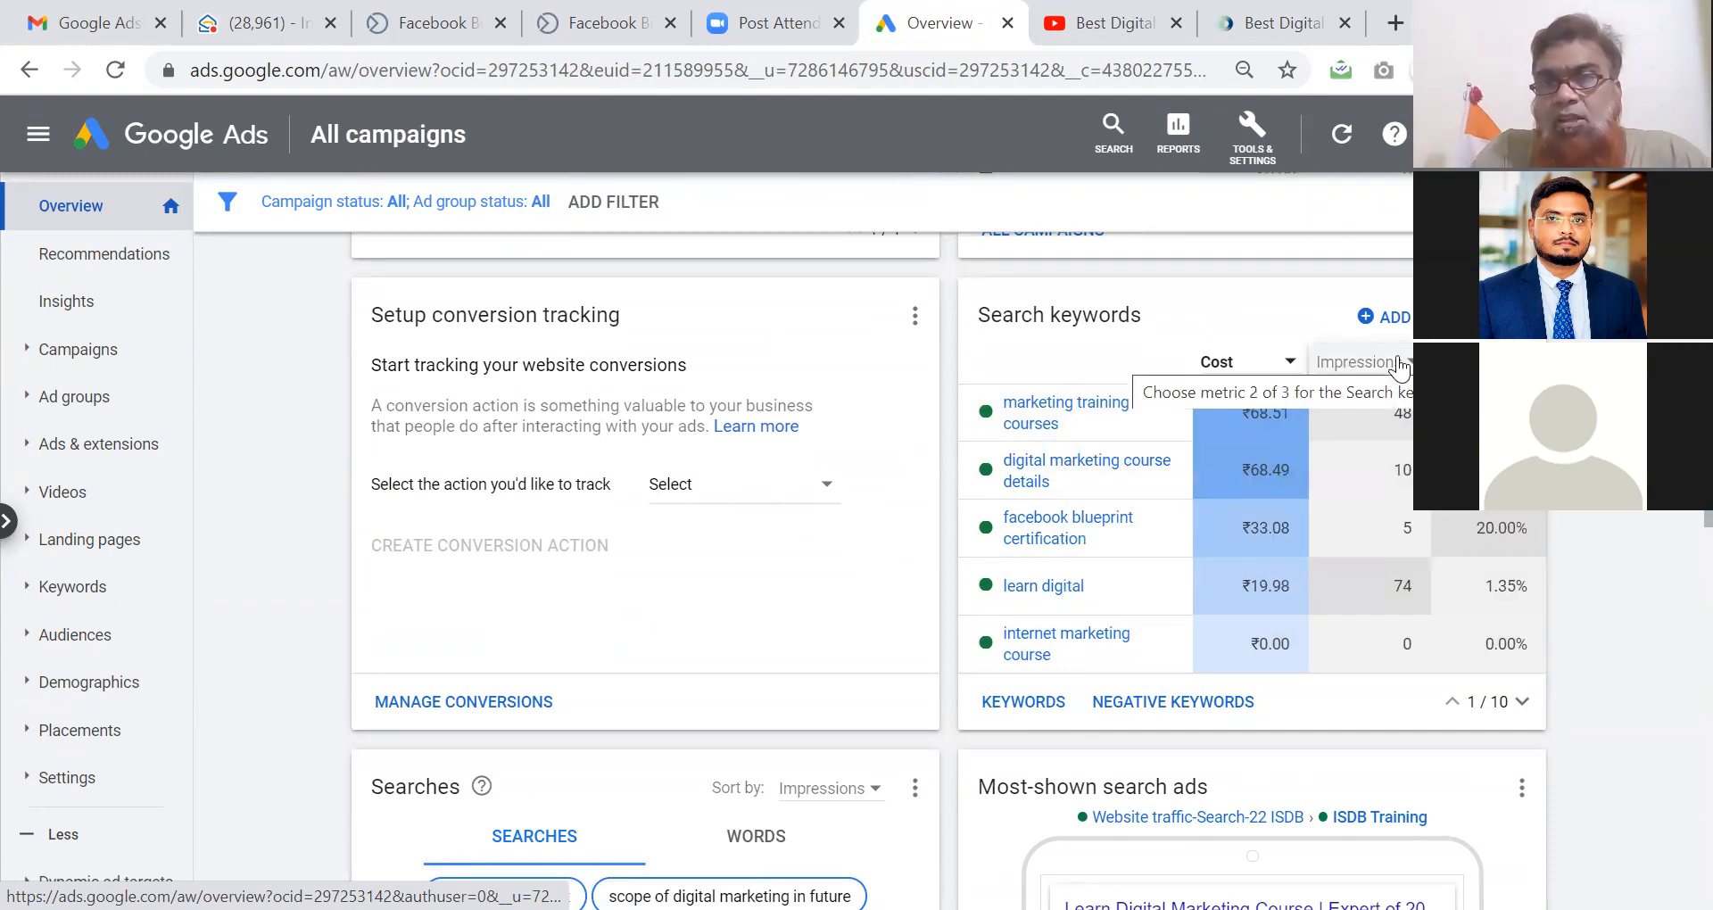
mouse_move(1406, 541)
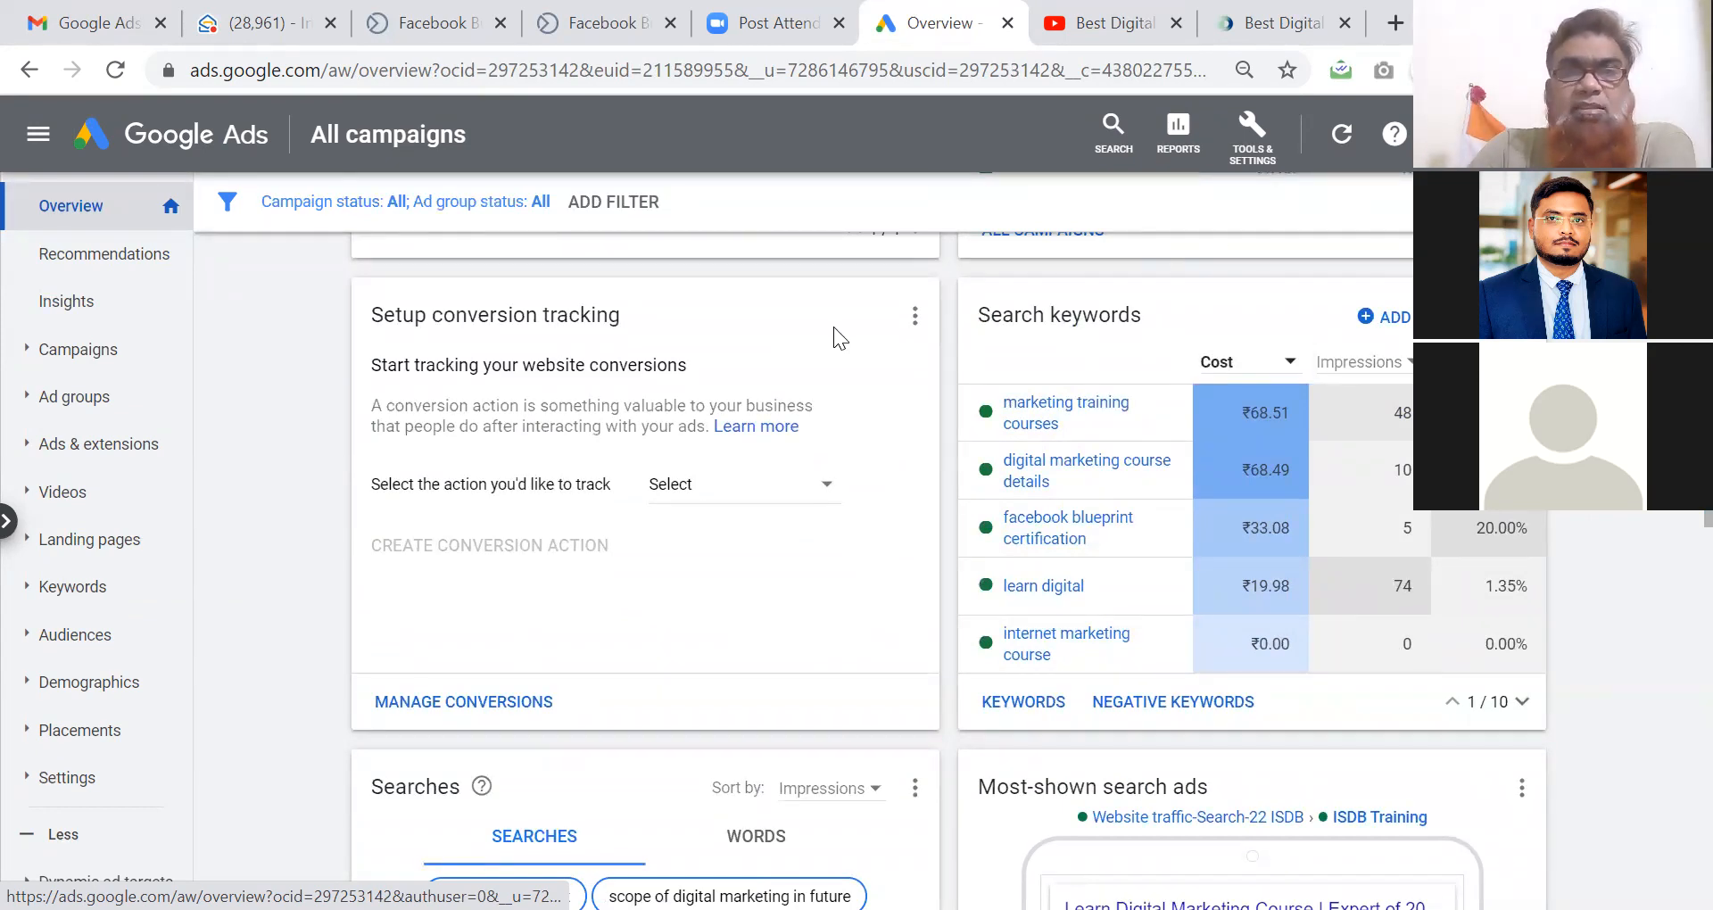
Inspect the conversion actions available for tracking without choosing one, and review the overview's networks and day and hour cards.
click(824, 498)
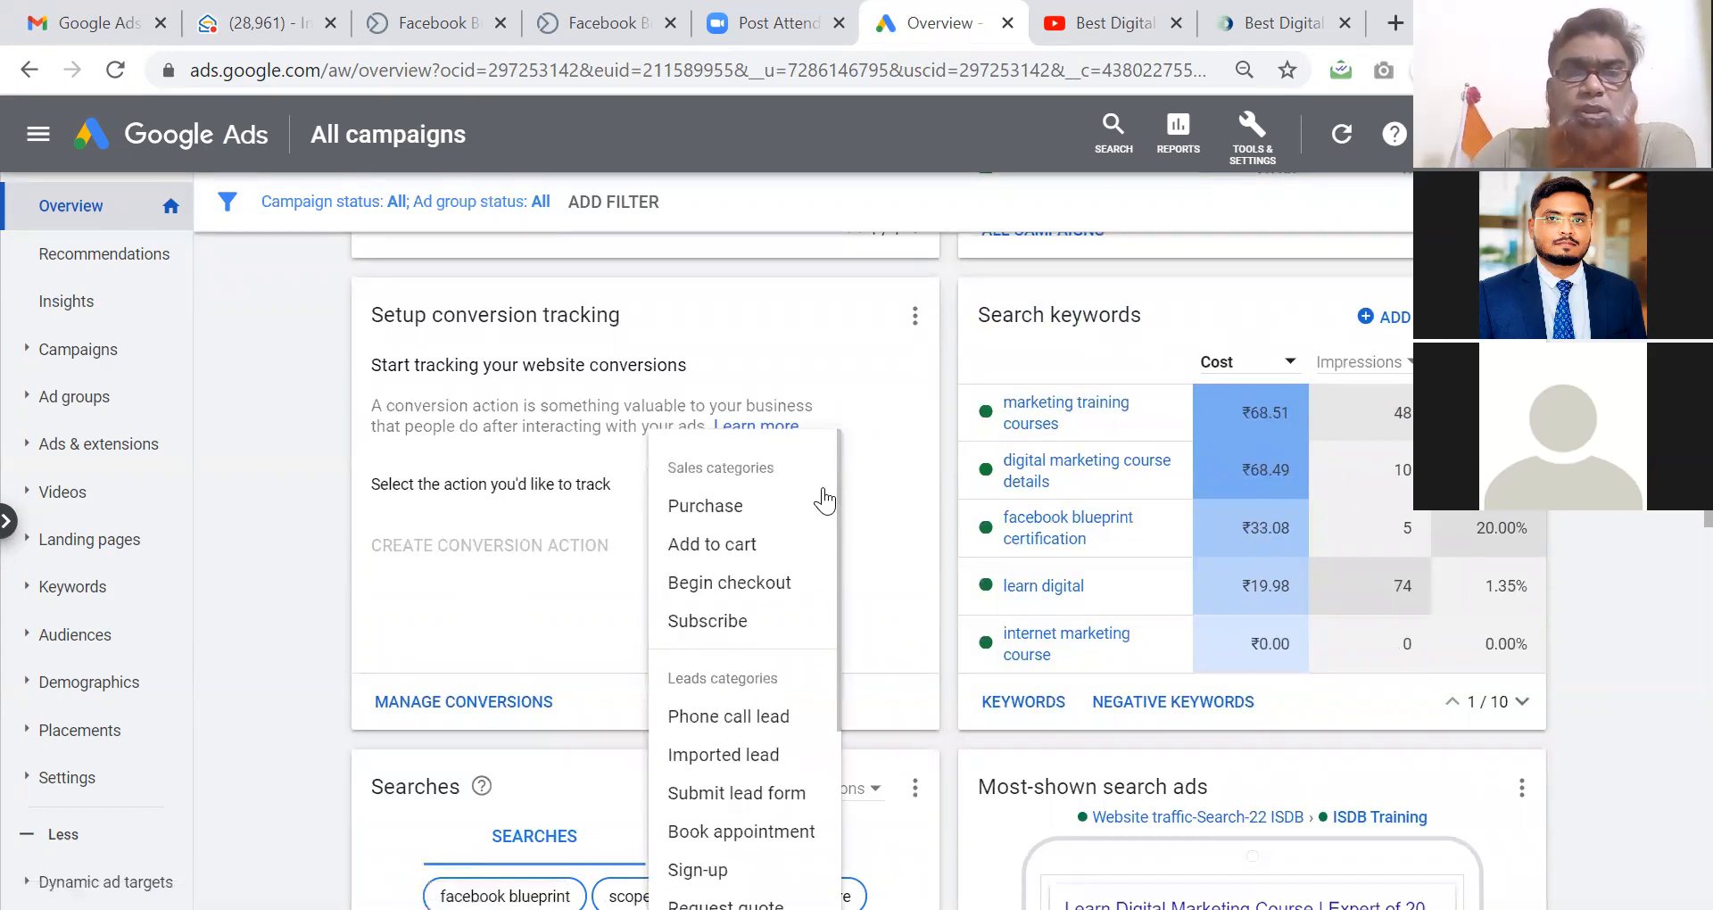
click(901, 485)
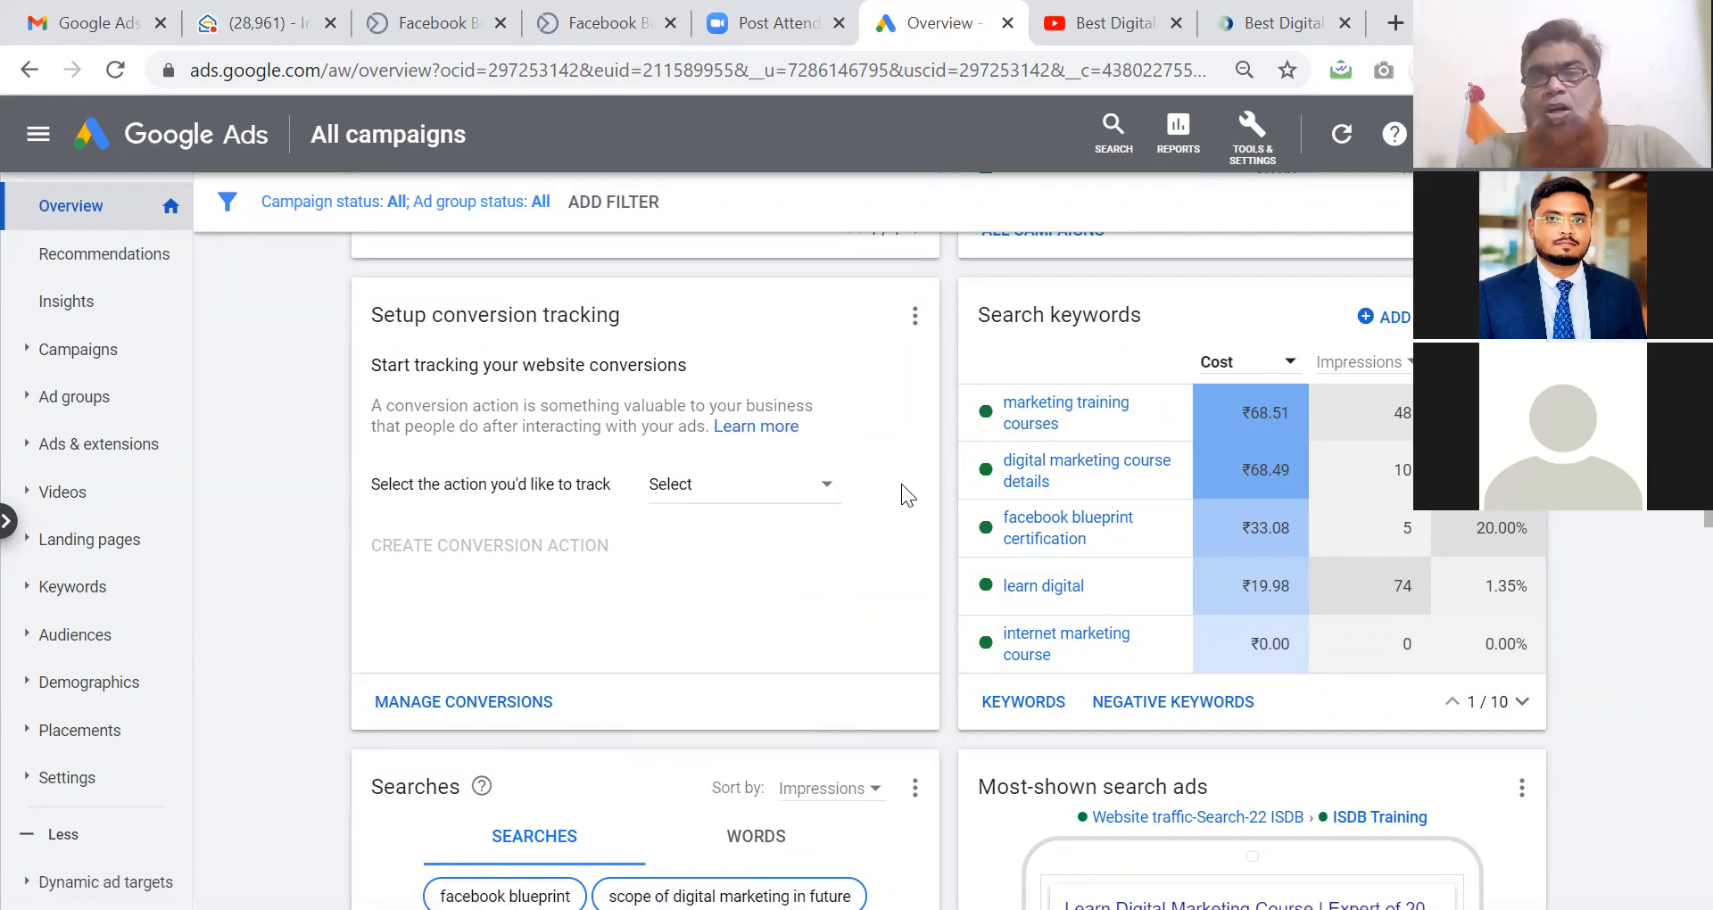
scroll(901, 484, up, 4)
scroll(902, 483, down, 18)
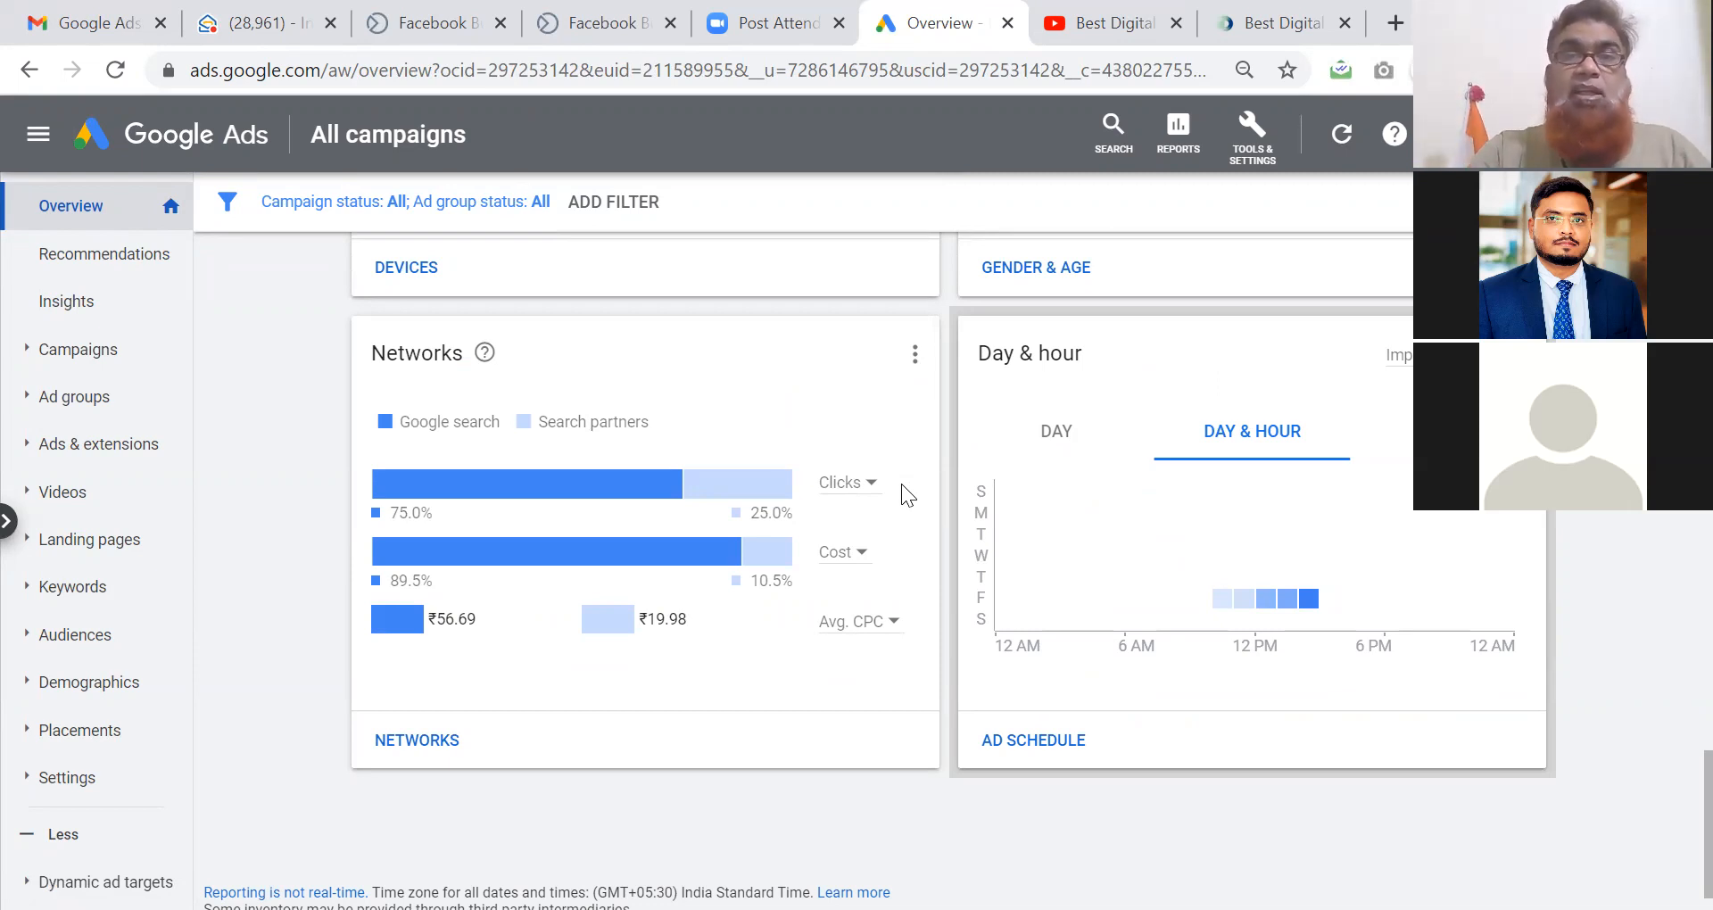
click(95, 214)
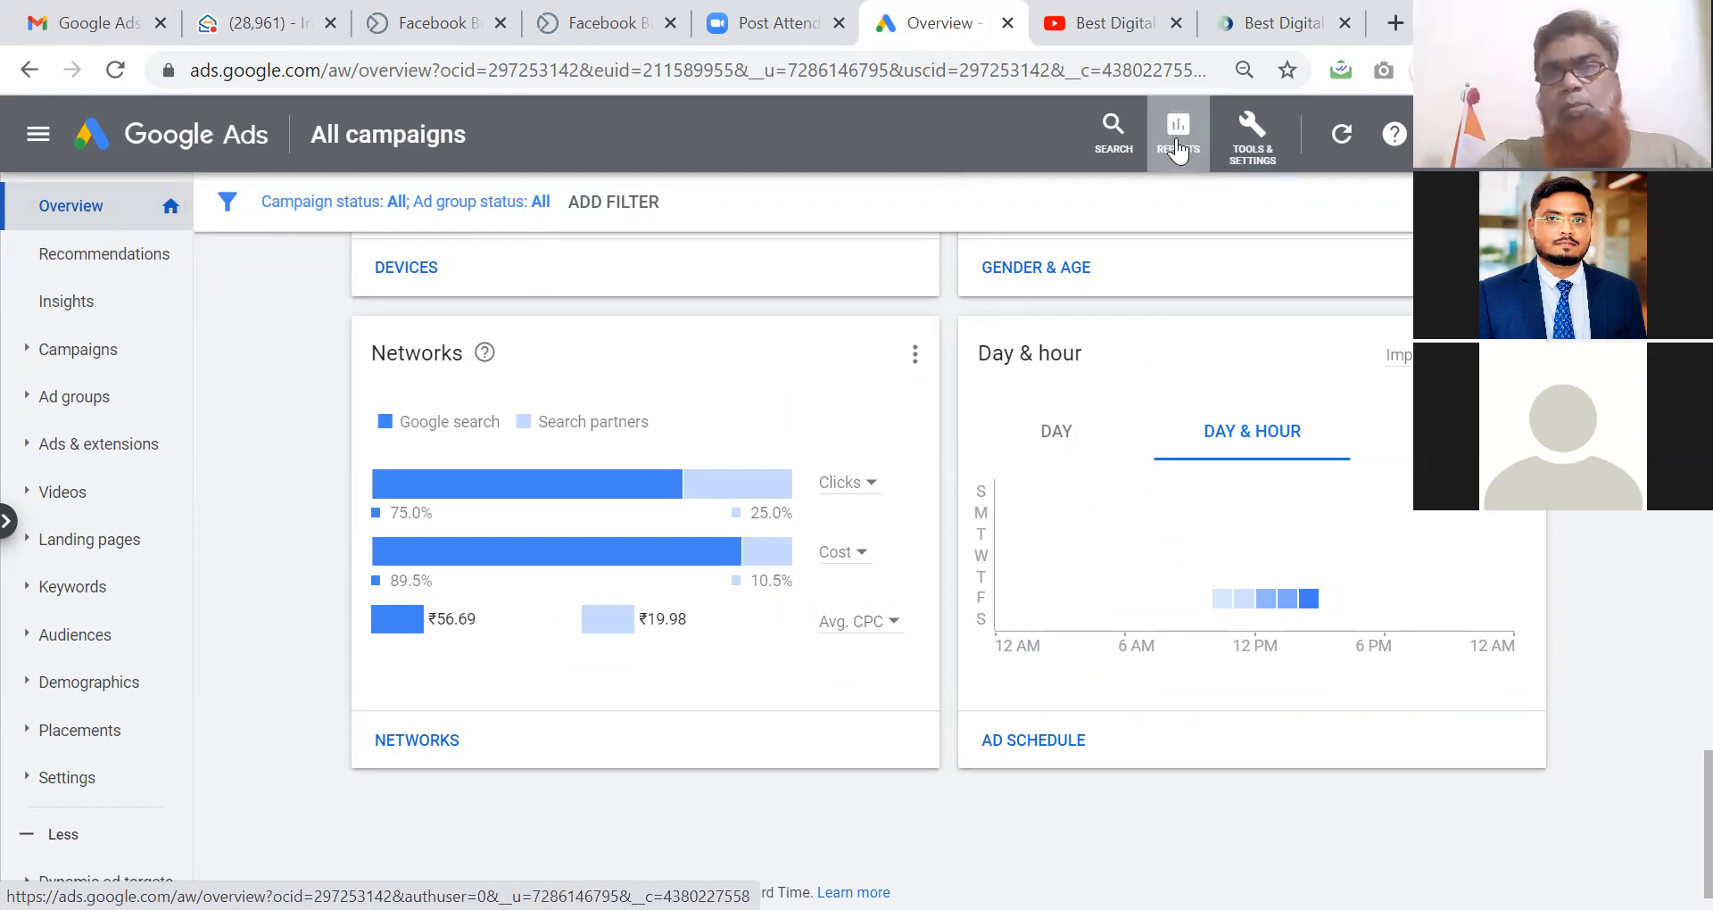
Open the Keyword Planner, dismiss its updates notice, and look over the existing keyword plans.
click(1253, 165)
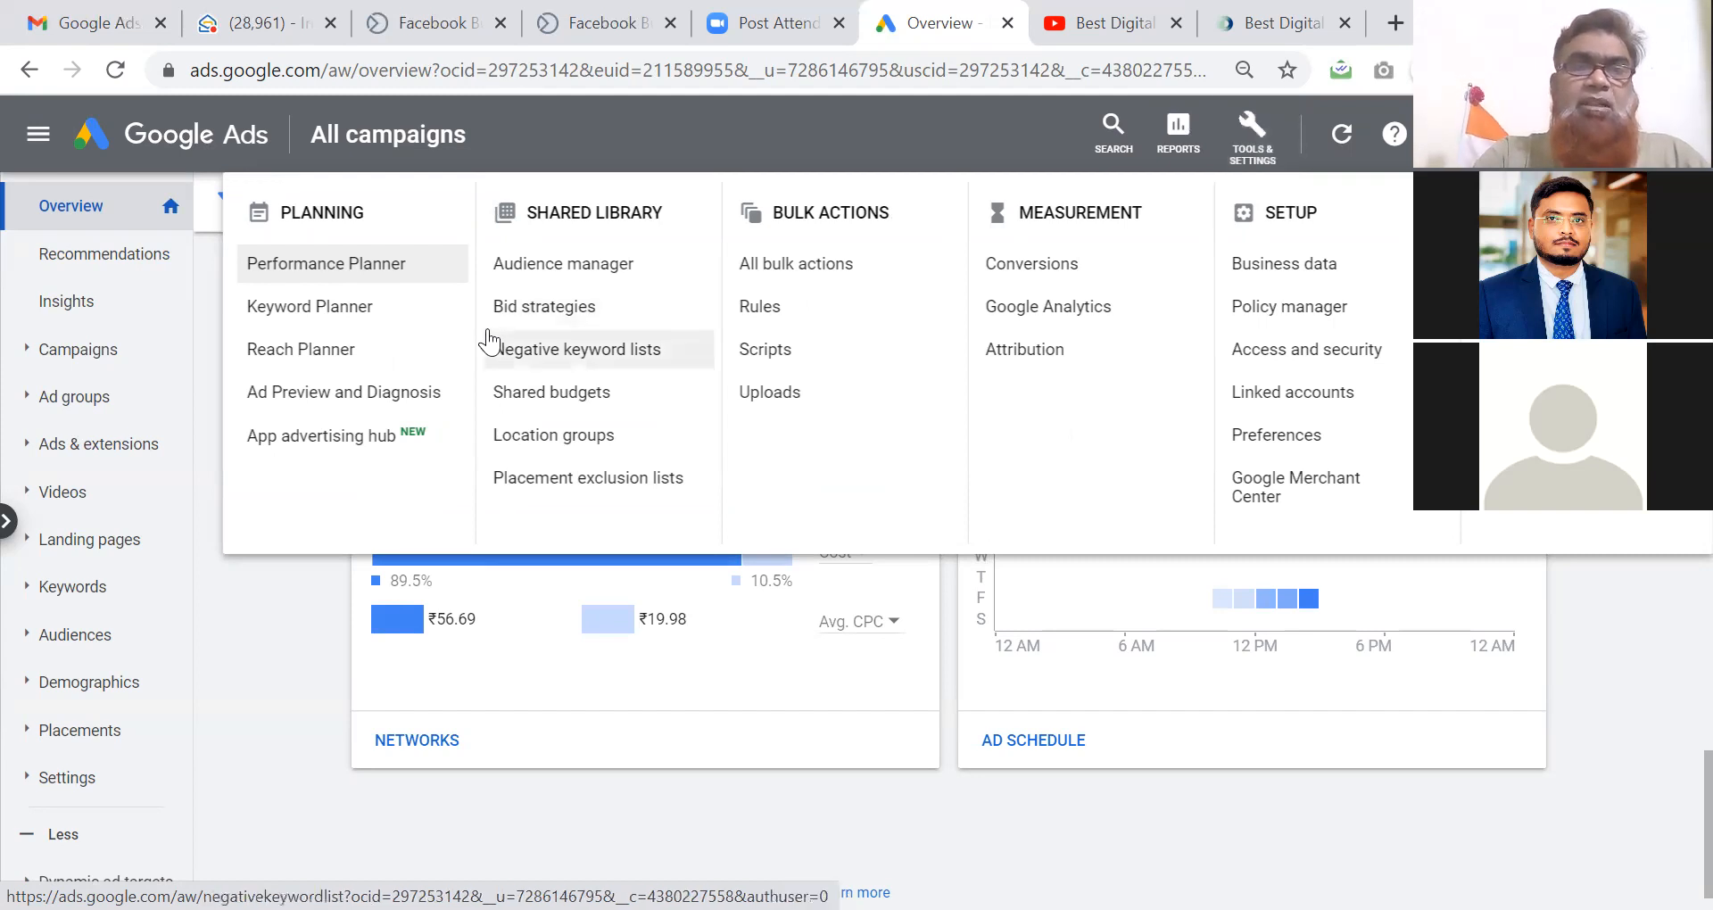
click(352, 311)
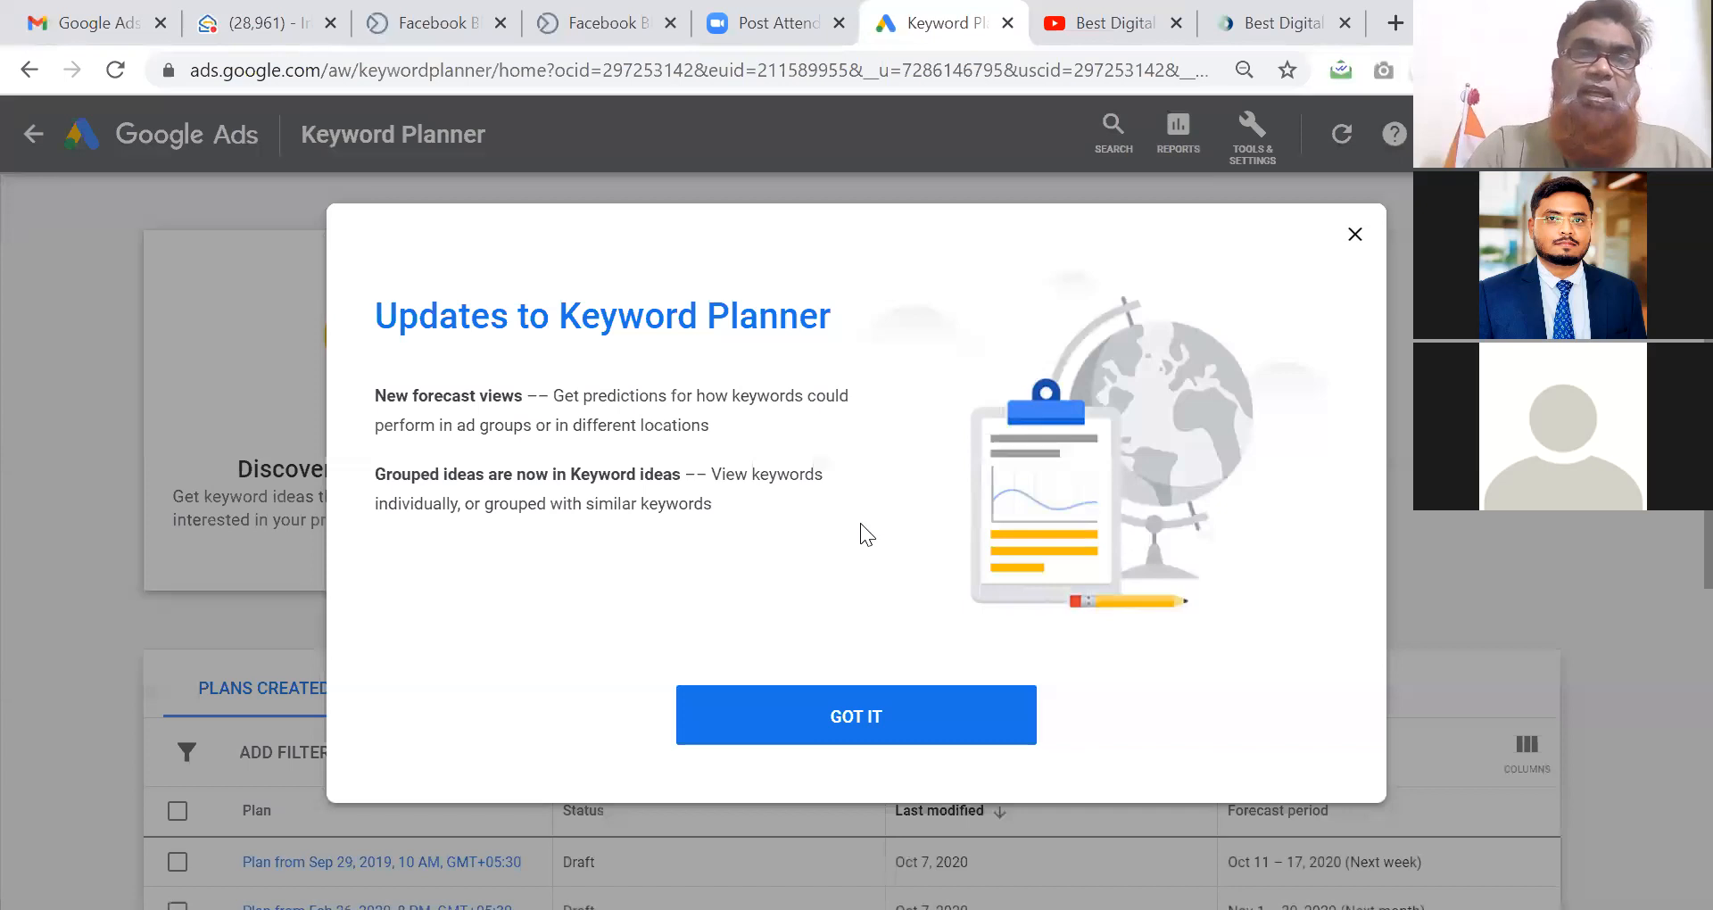
click(864, 707)
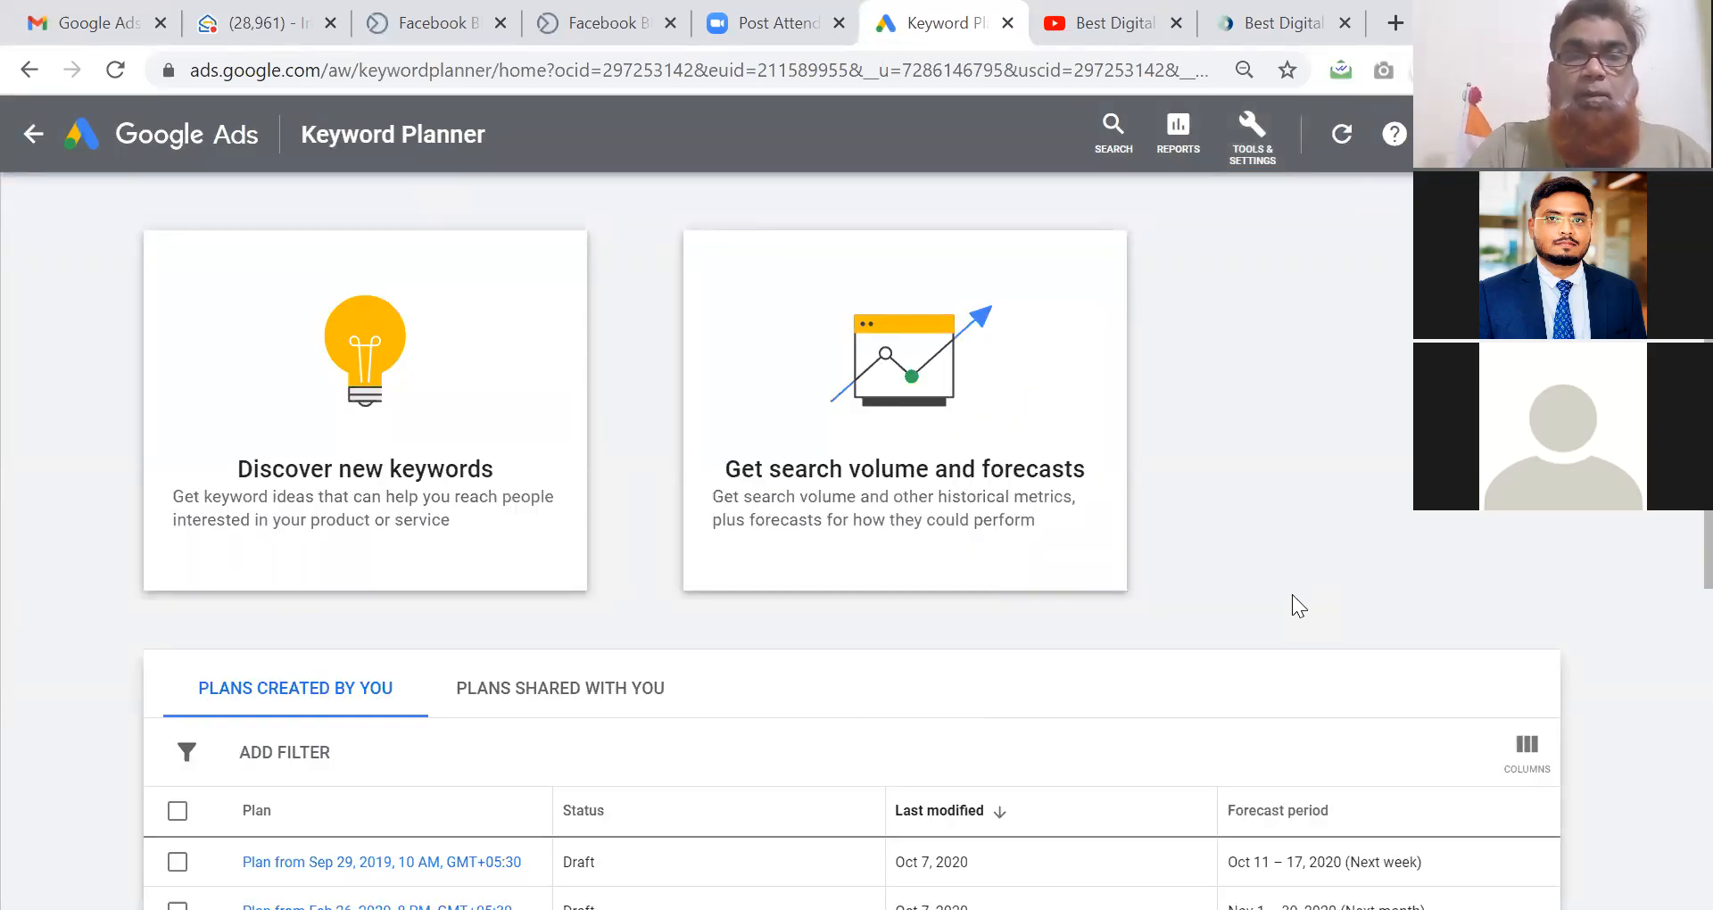
scroll(1293, 596, down, 2)
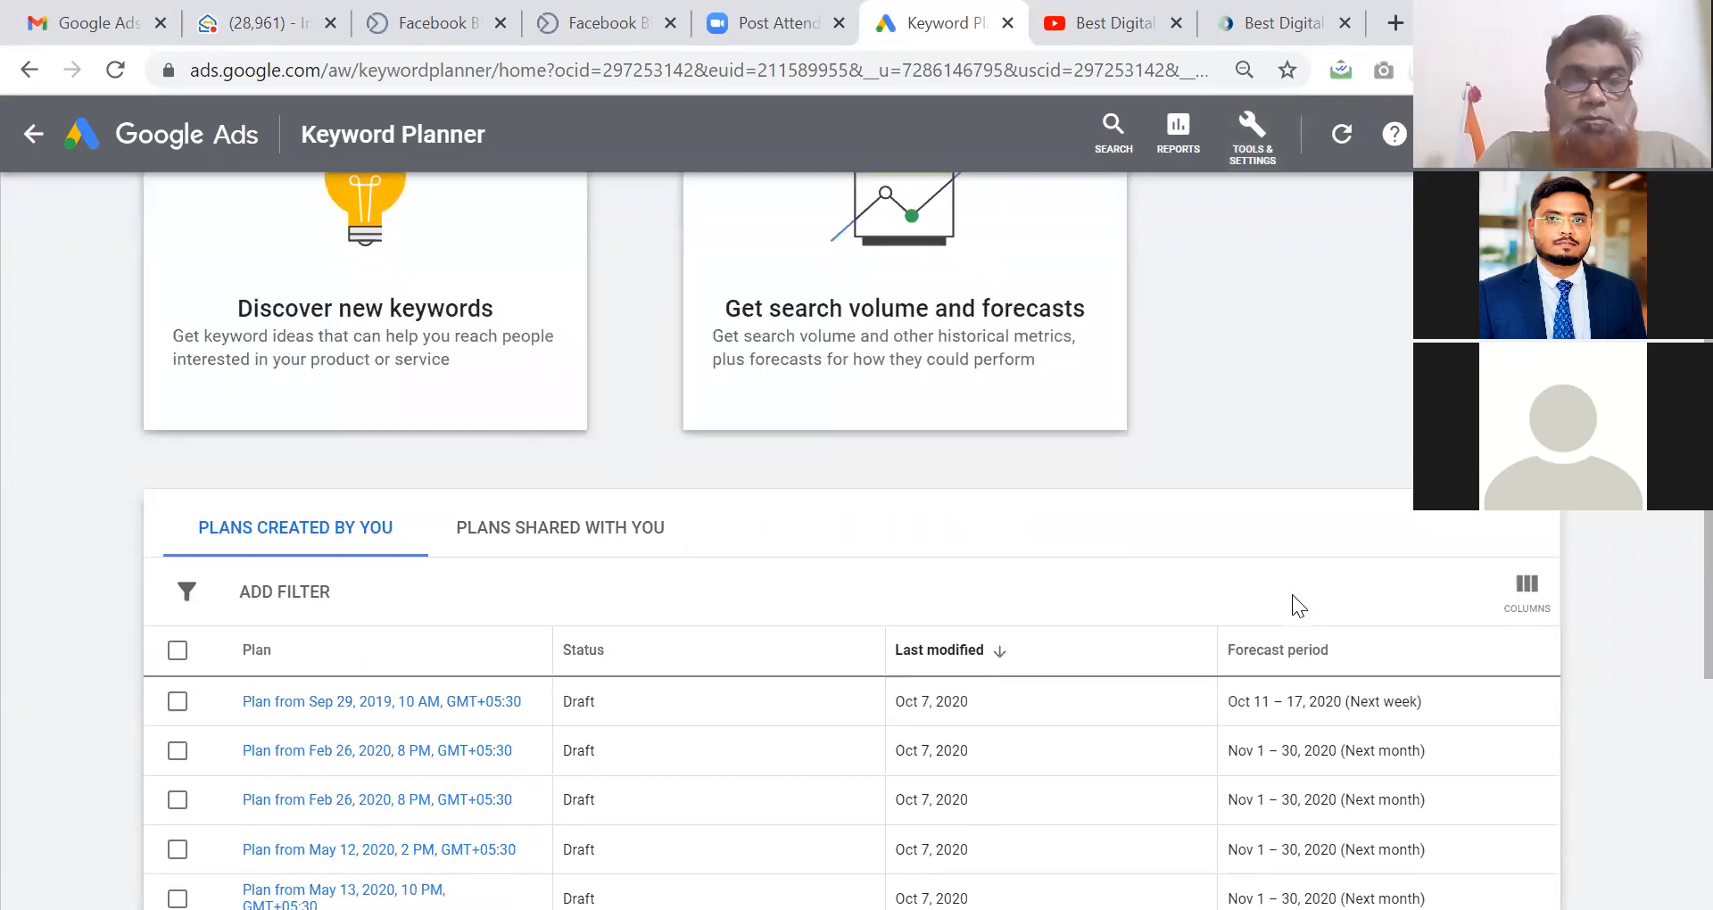
scroll(1292, 594, up, 1)
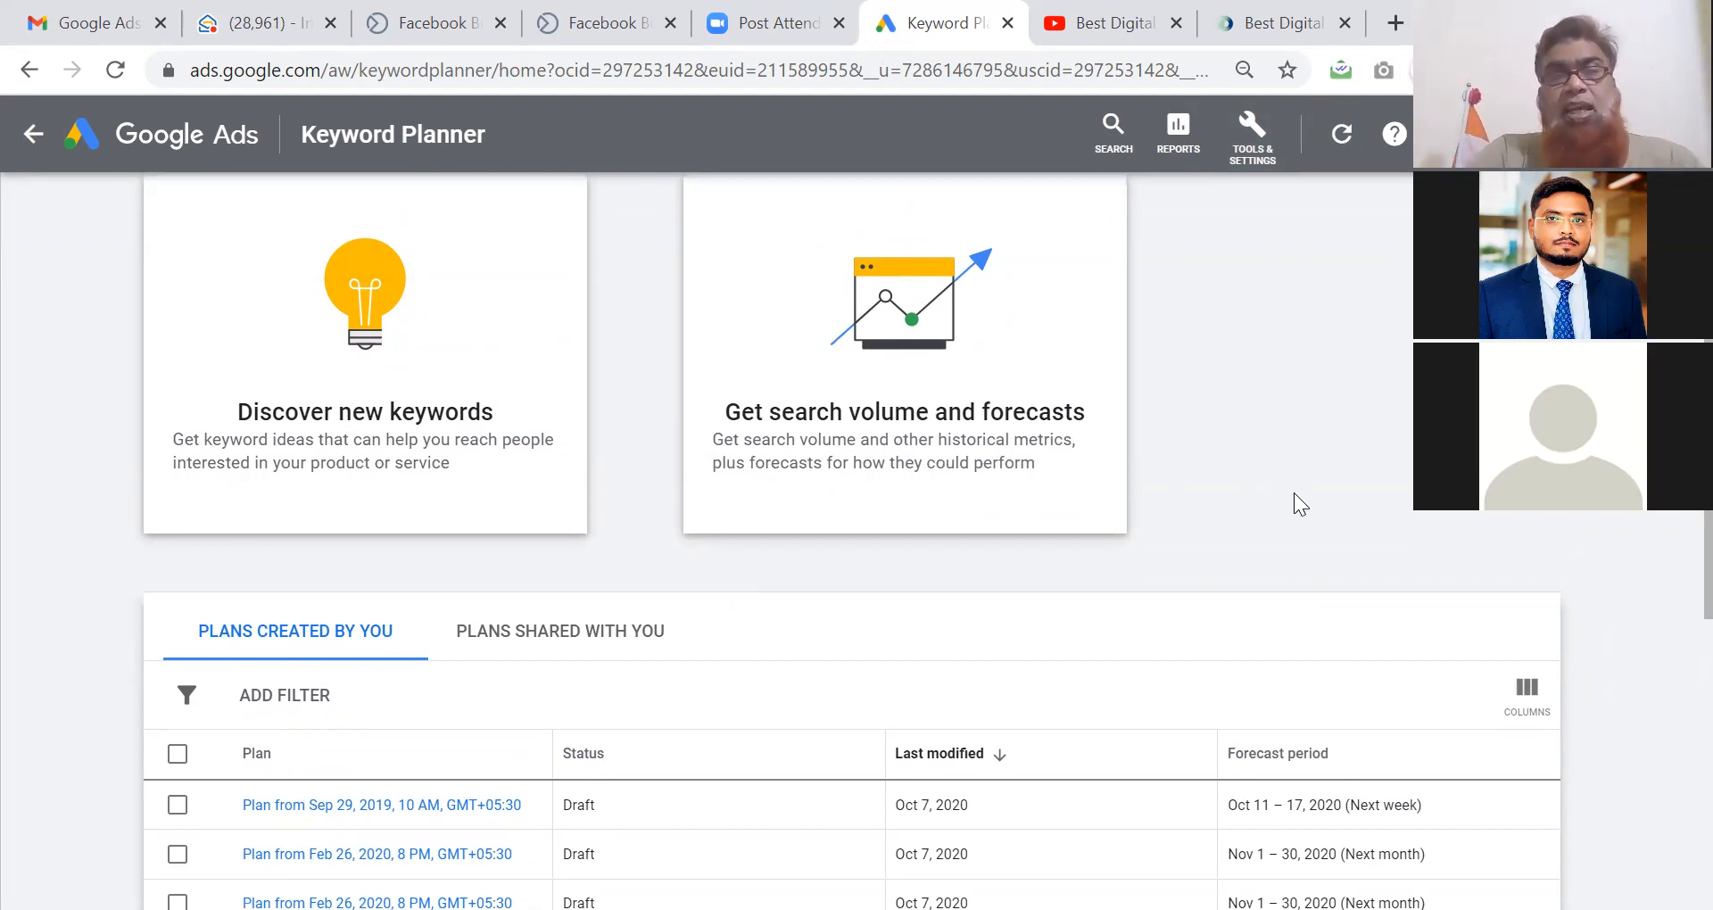
scroll(1295, 497, down, 3)
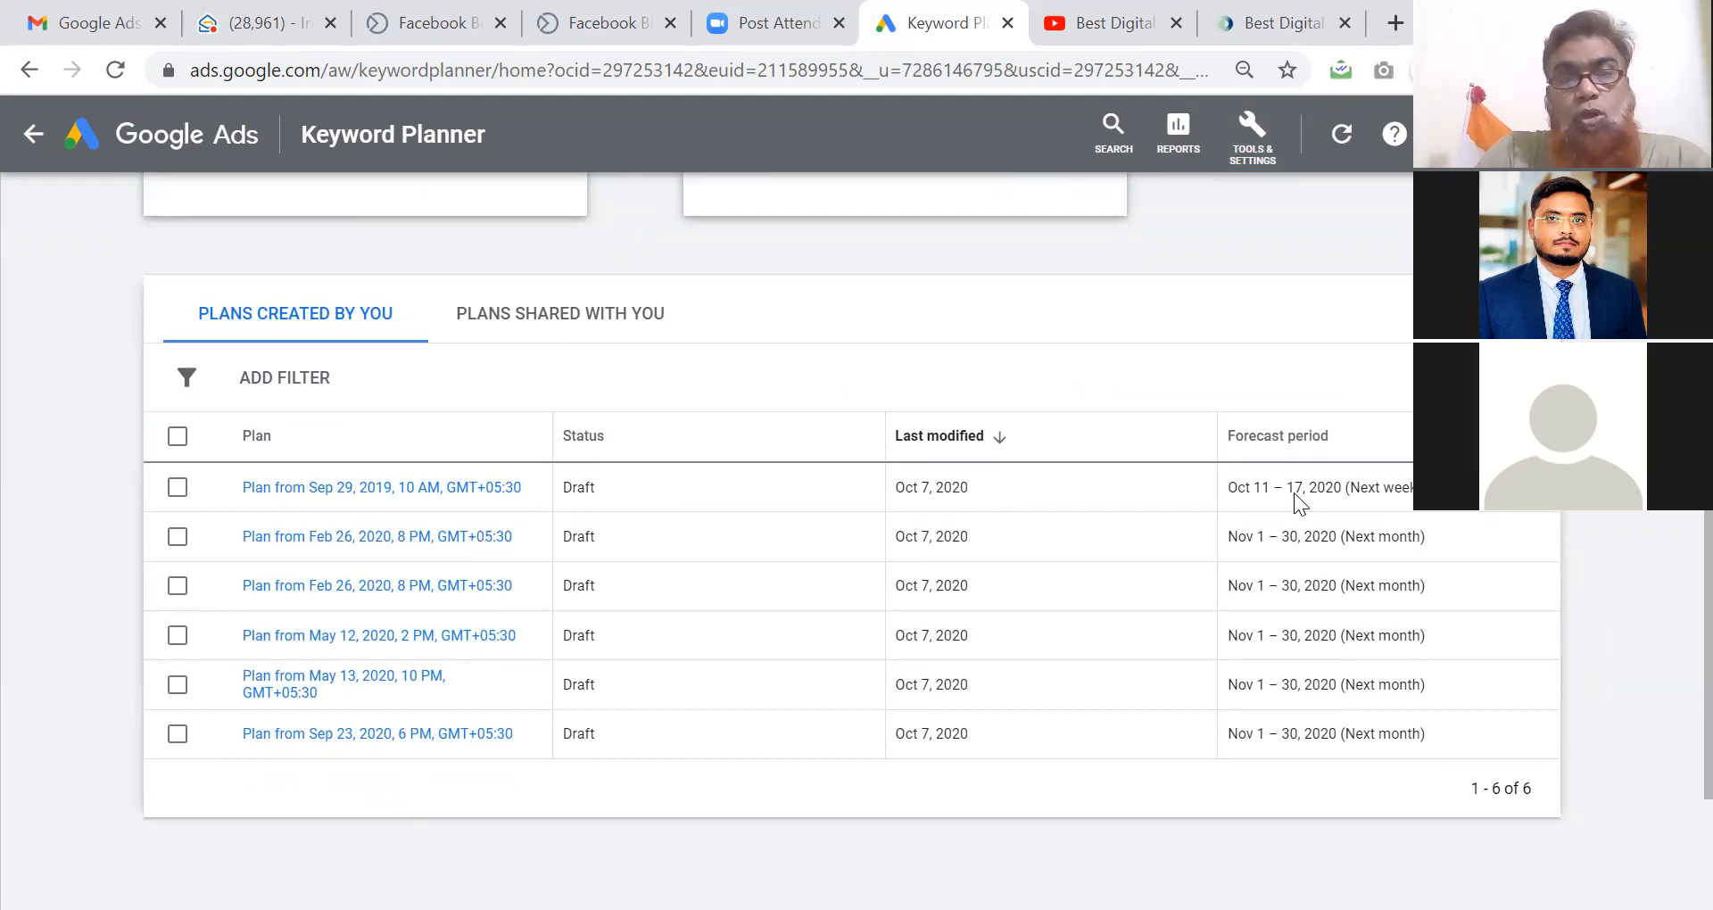
scroll(1295, 497, up, 3)
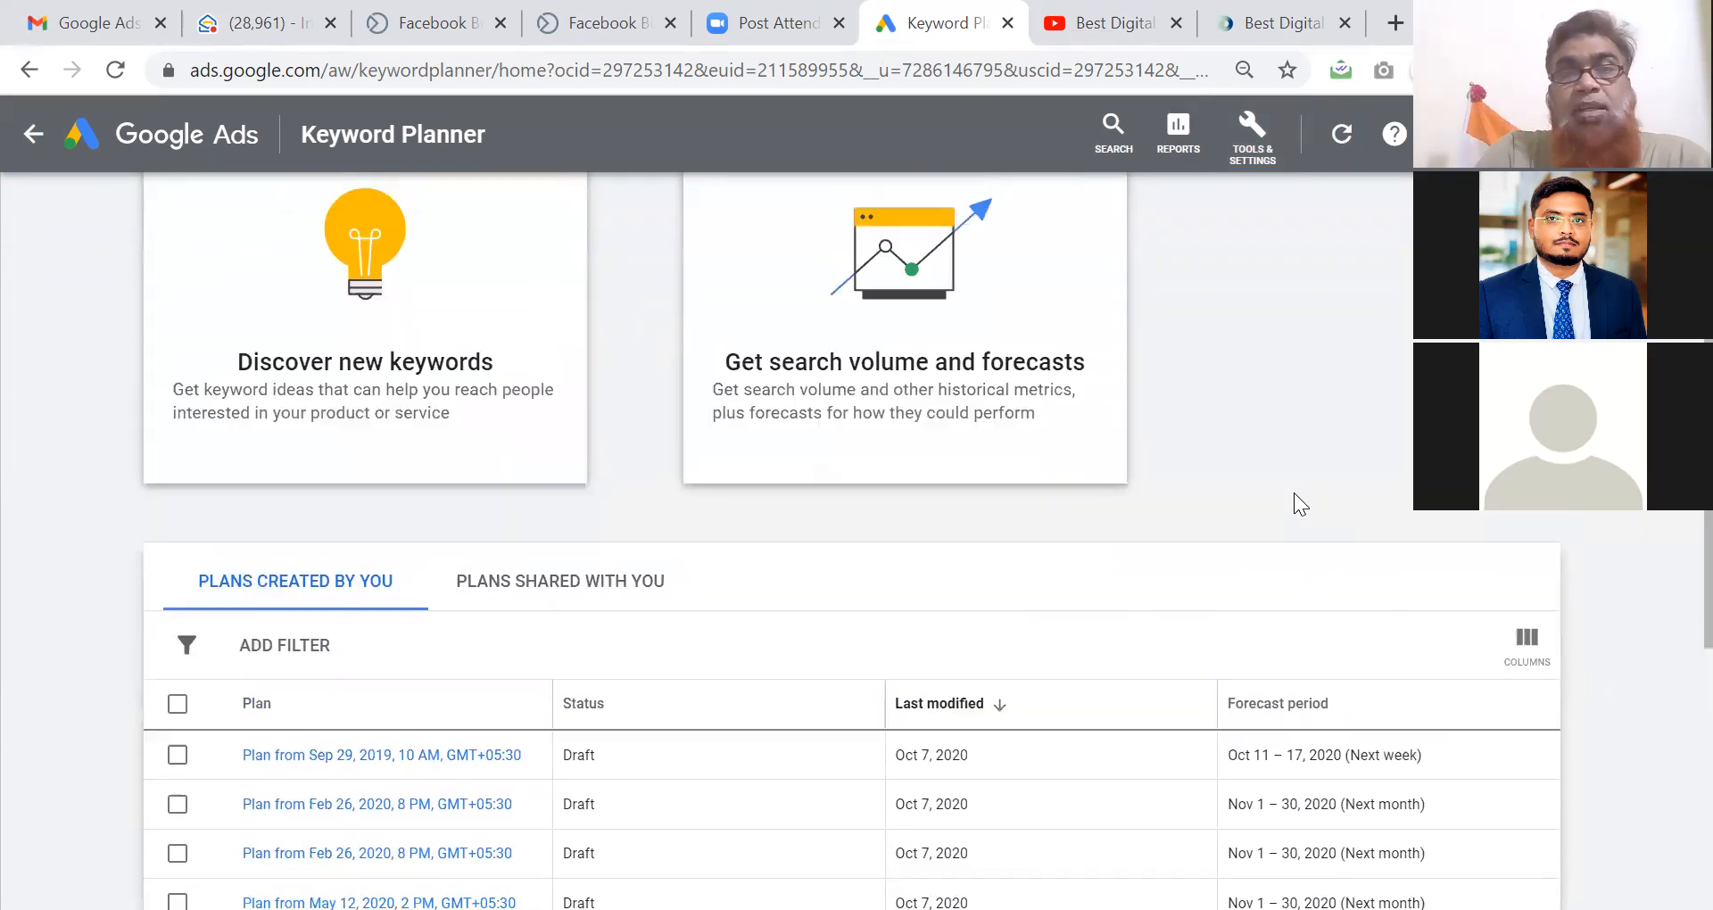
Get search volume and forecasts for the keyword "Digital Marketing Agency".
click(912, 344)
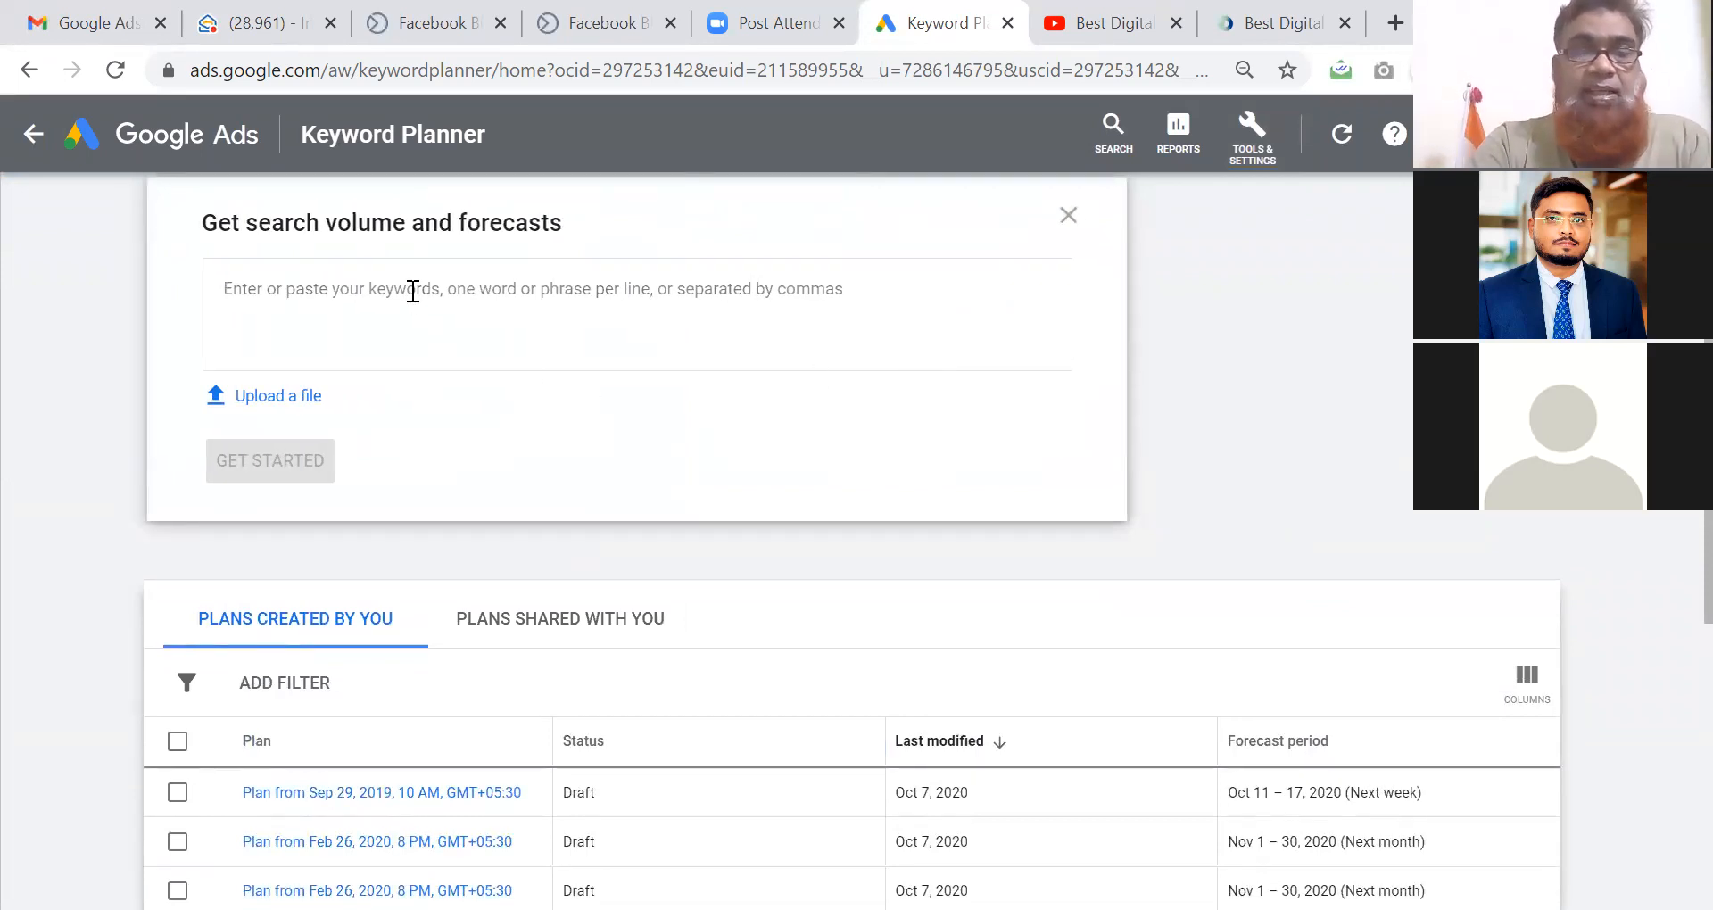
text(Digital)
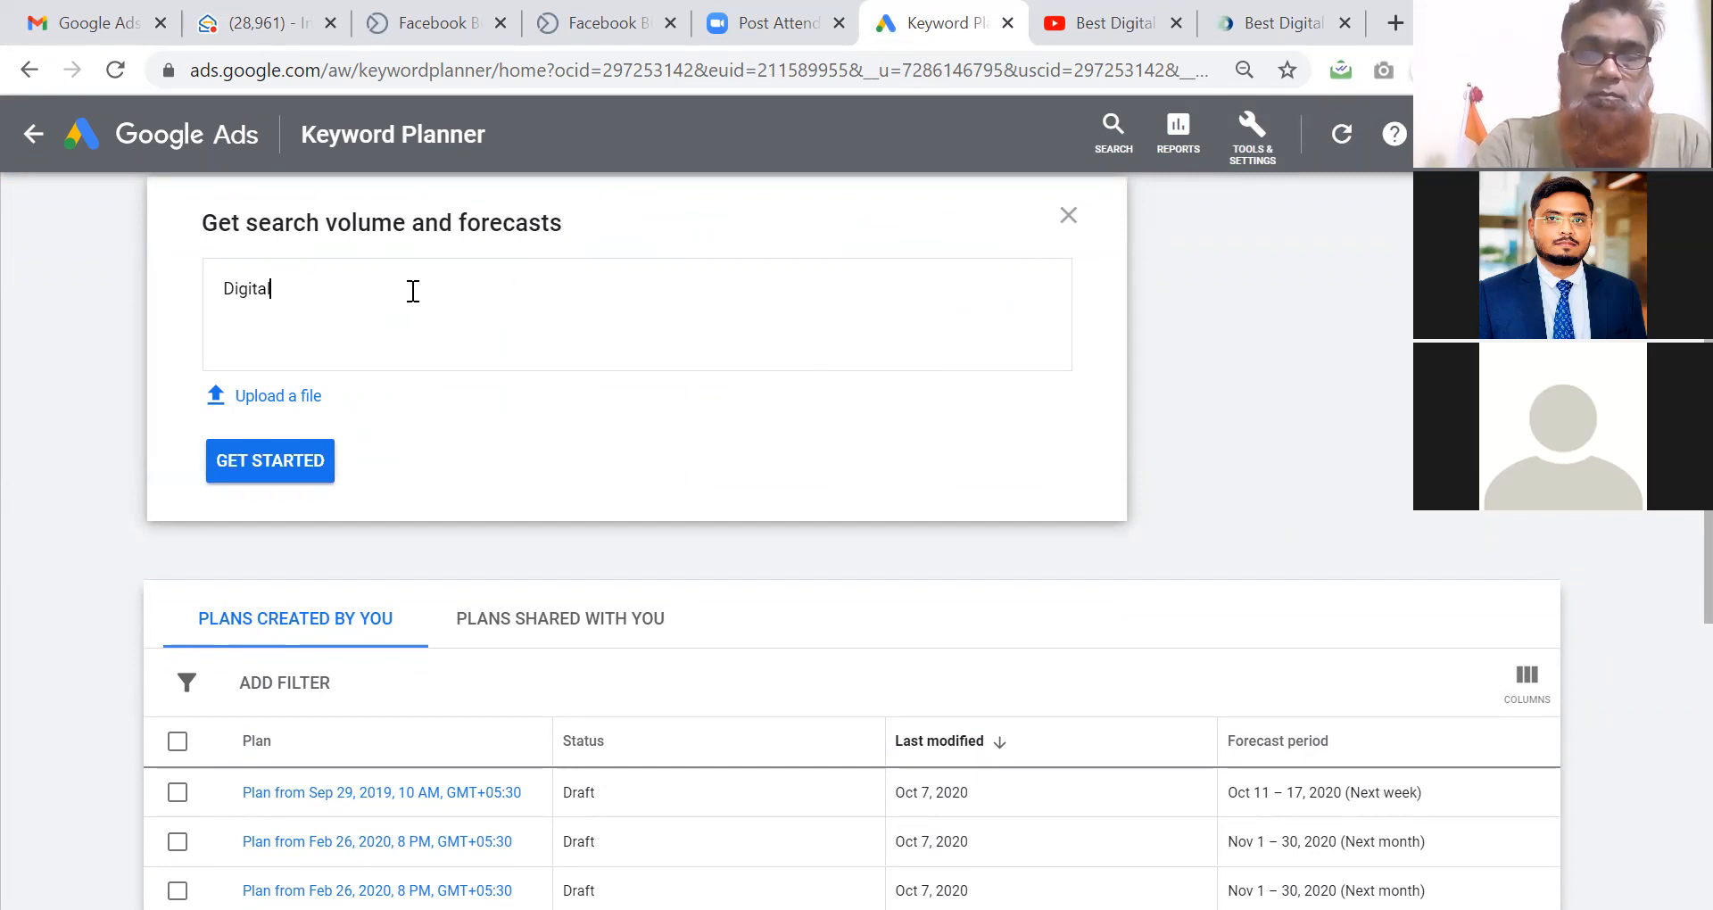
text( Marketing )
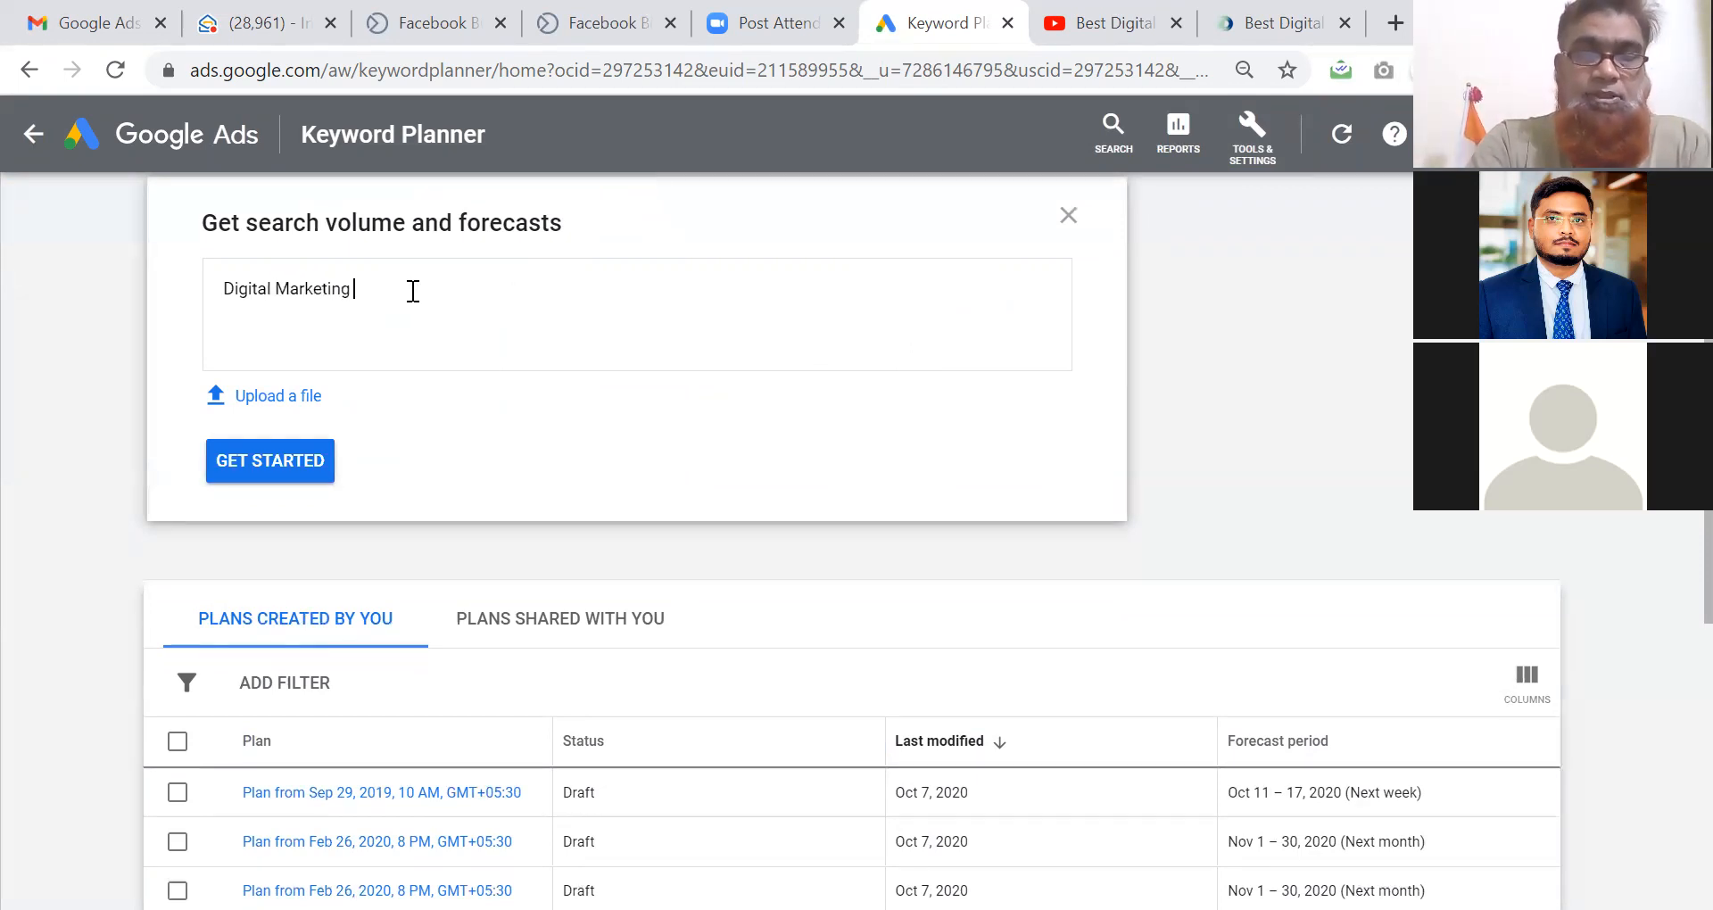
text(Agency)
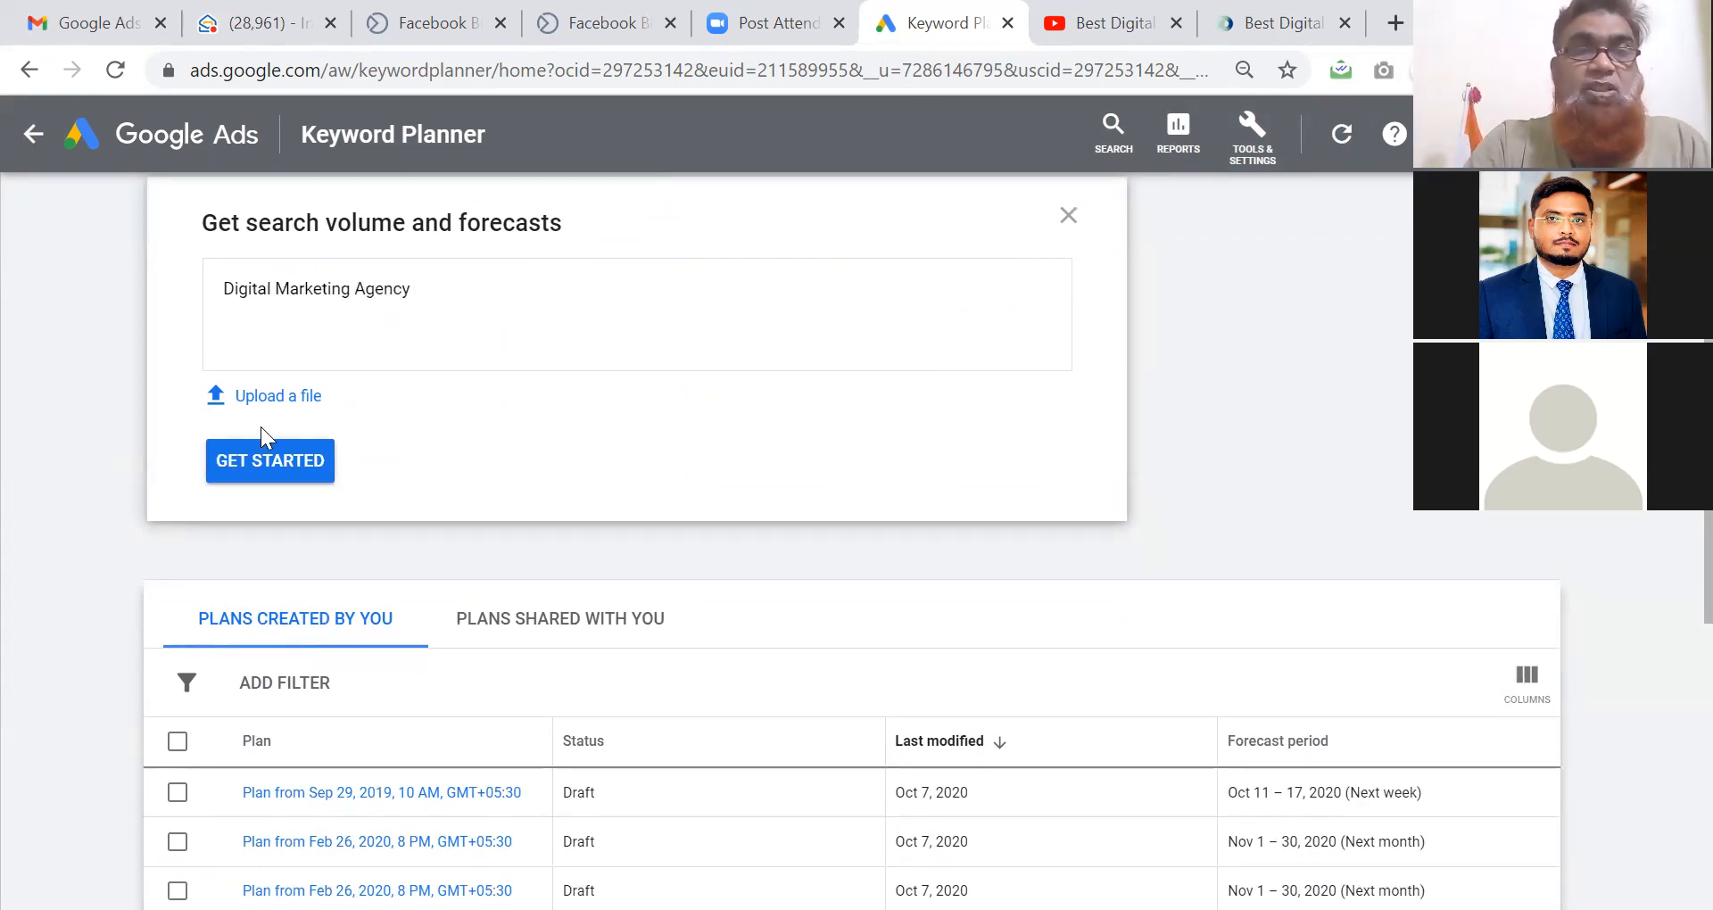
click(262, 461)
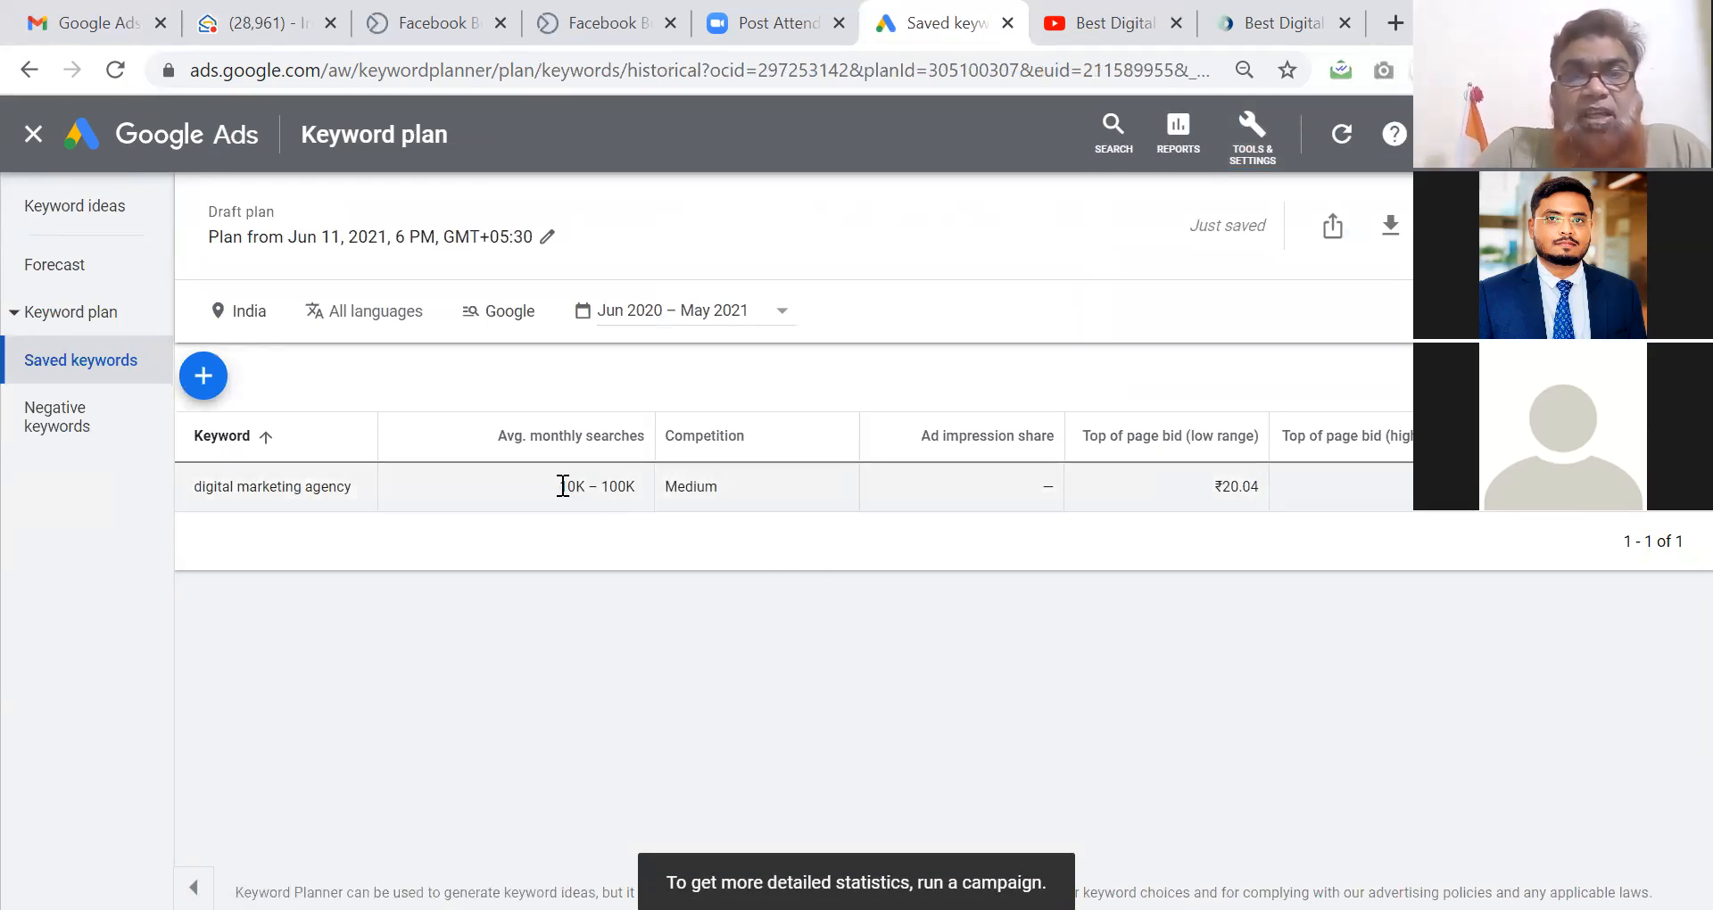
Examine the keyword's average monthly searches and its low and high range top of page bids.
drag(563, 485, 606, 491)
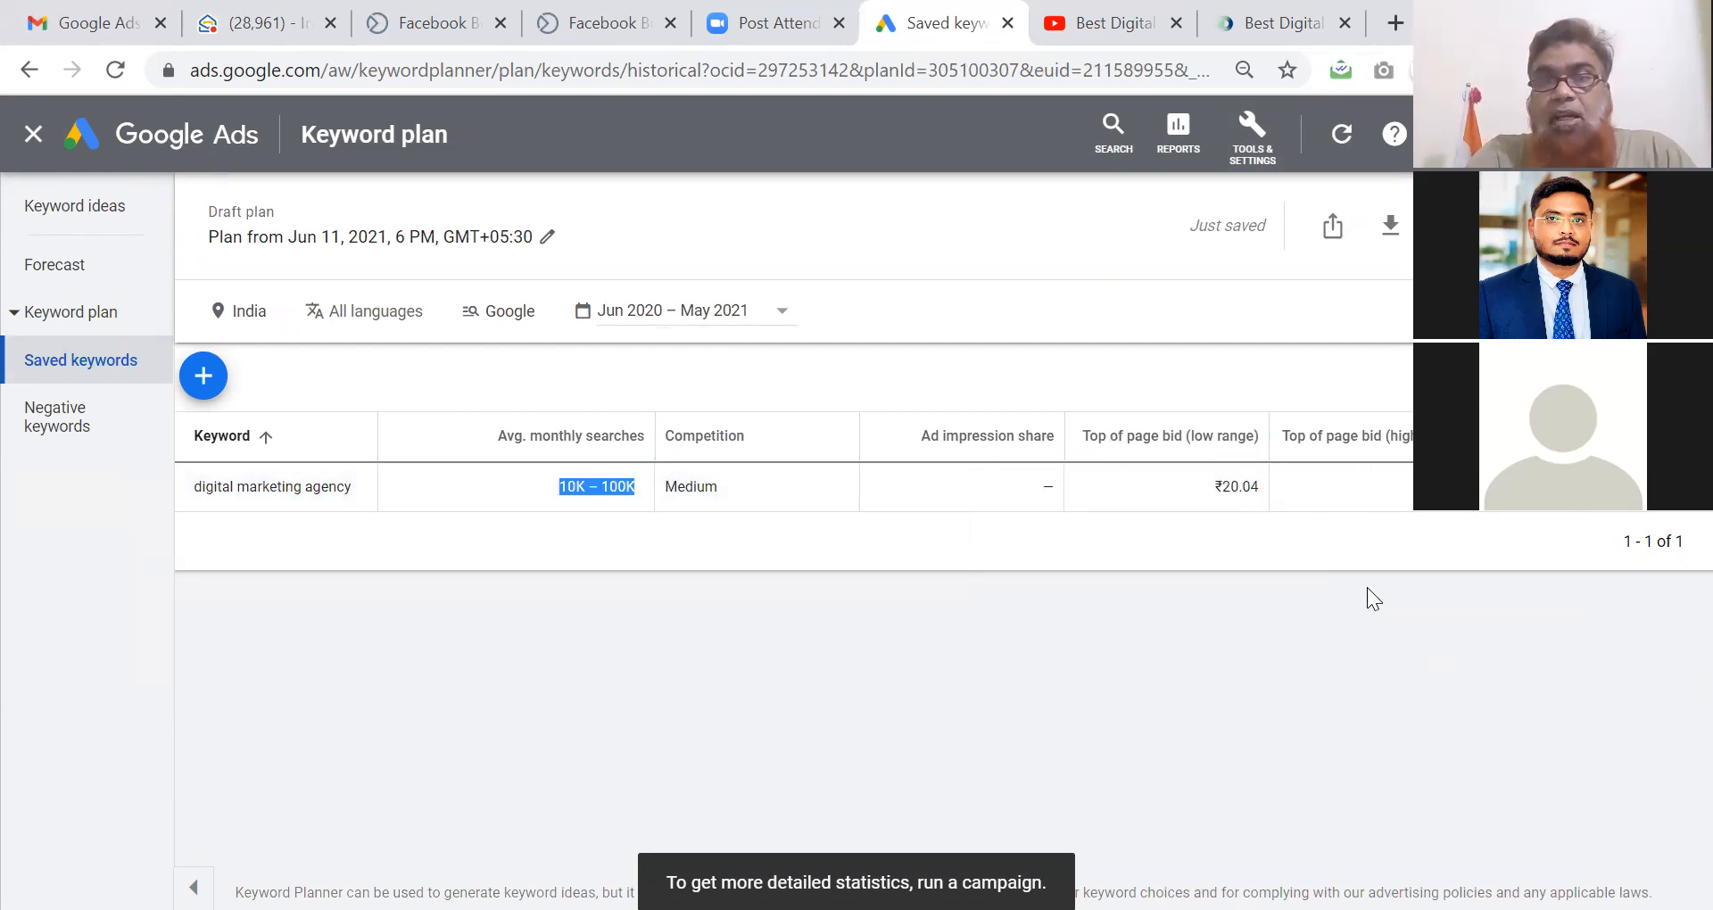
click(1262, 487)
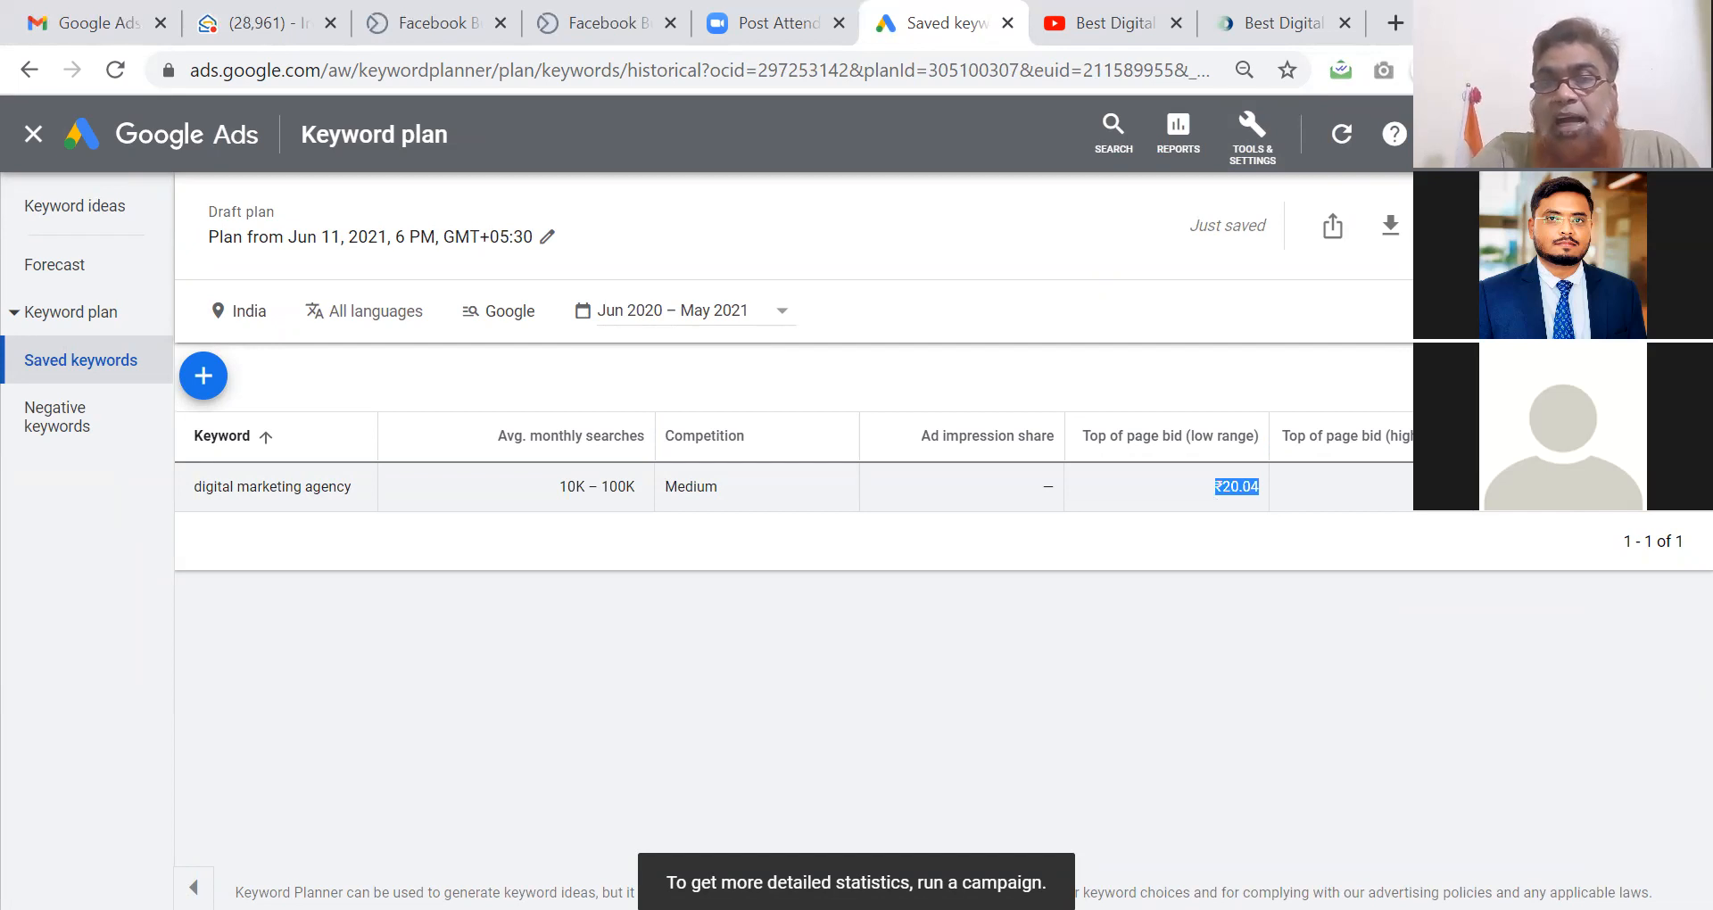
click(1464, 489)
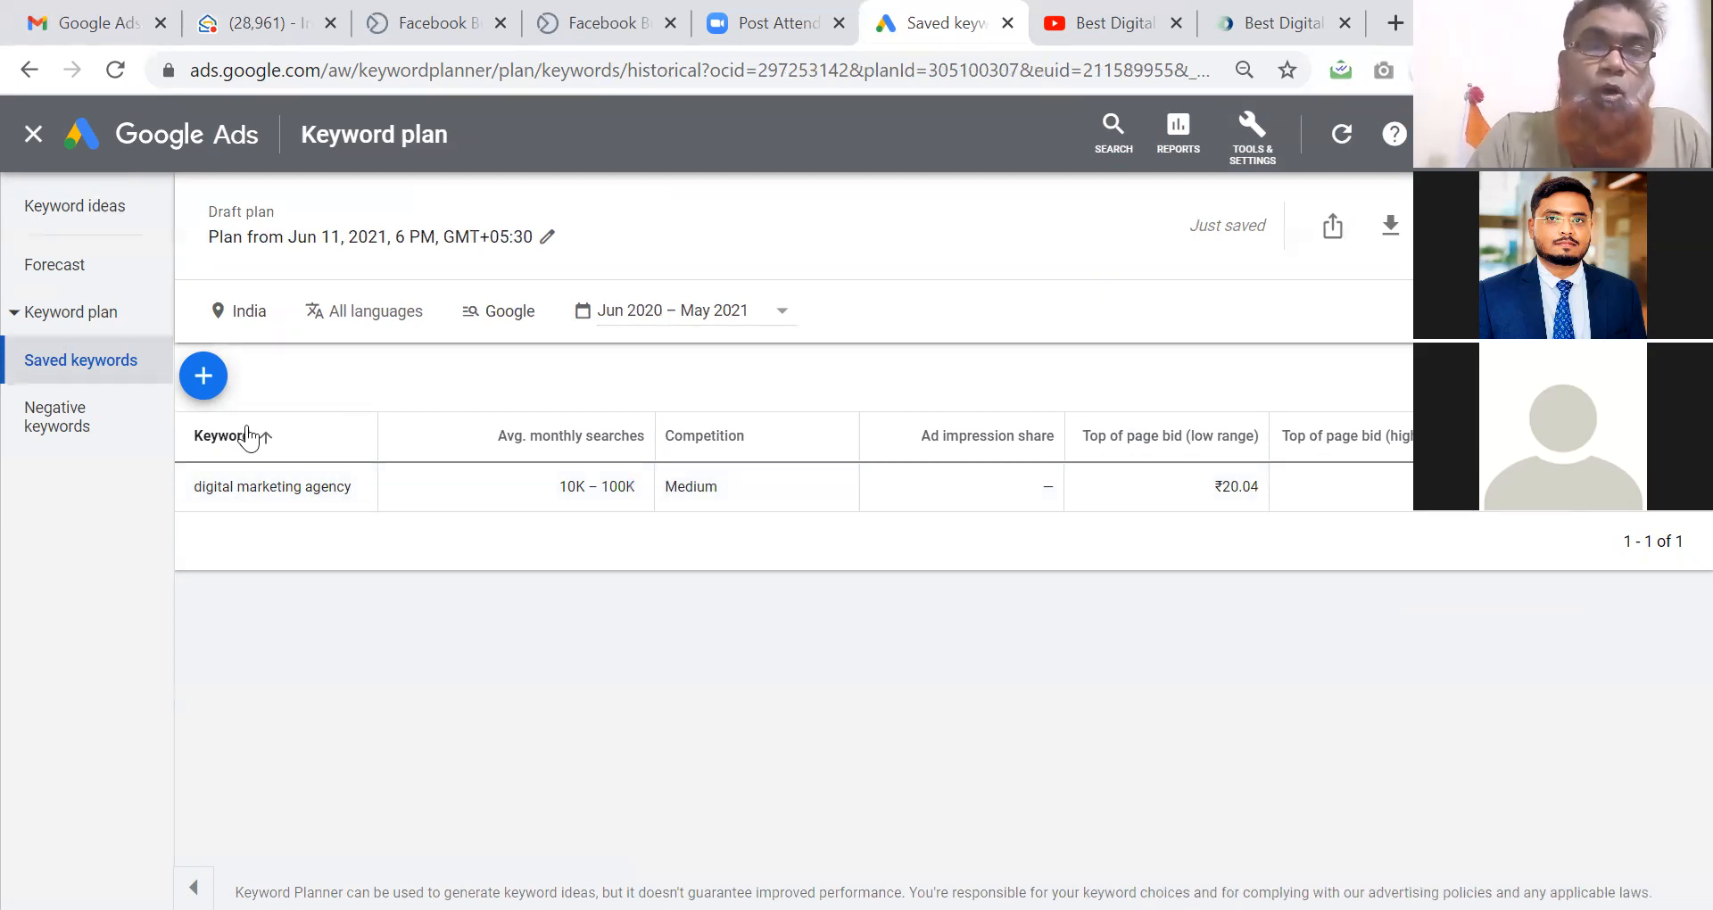
Add the keyword "Top Digital Media Company" to the plan under Ad group 1 and save it.
click(203, 376)
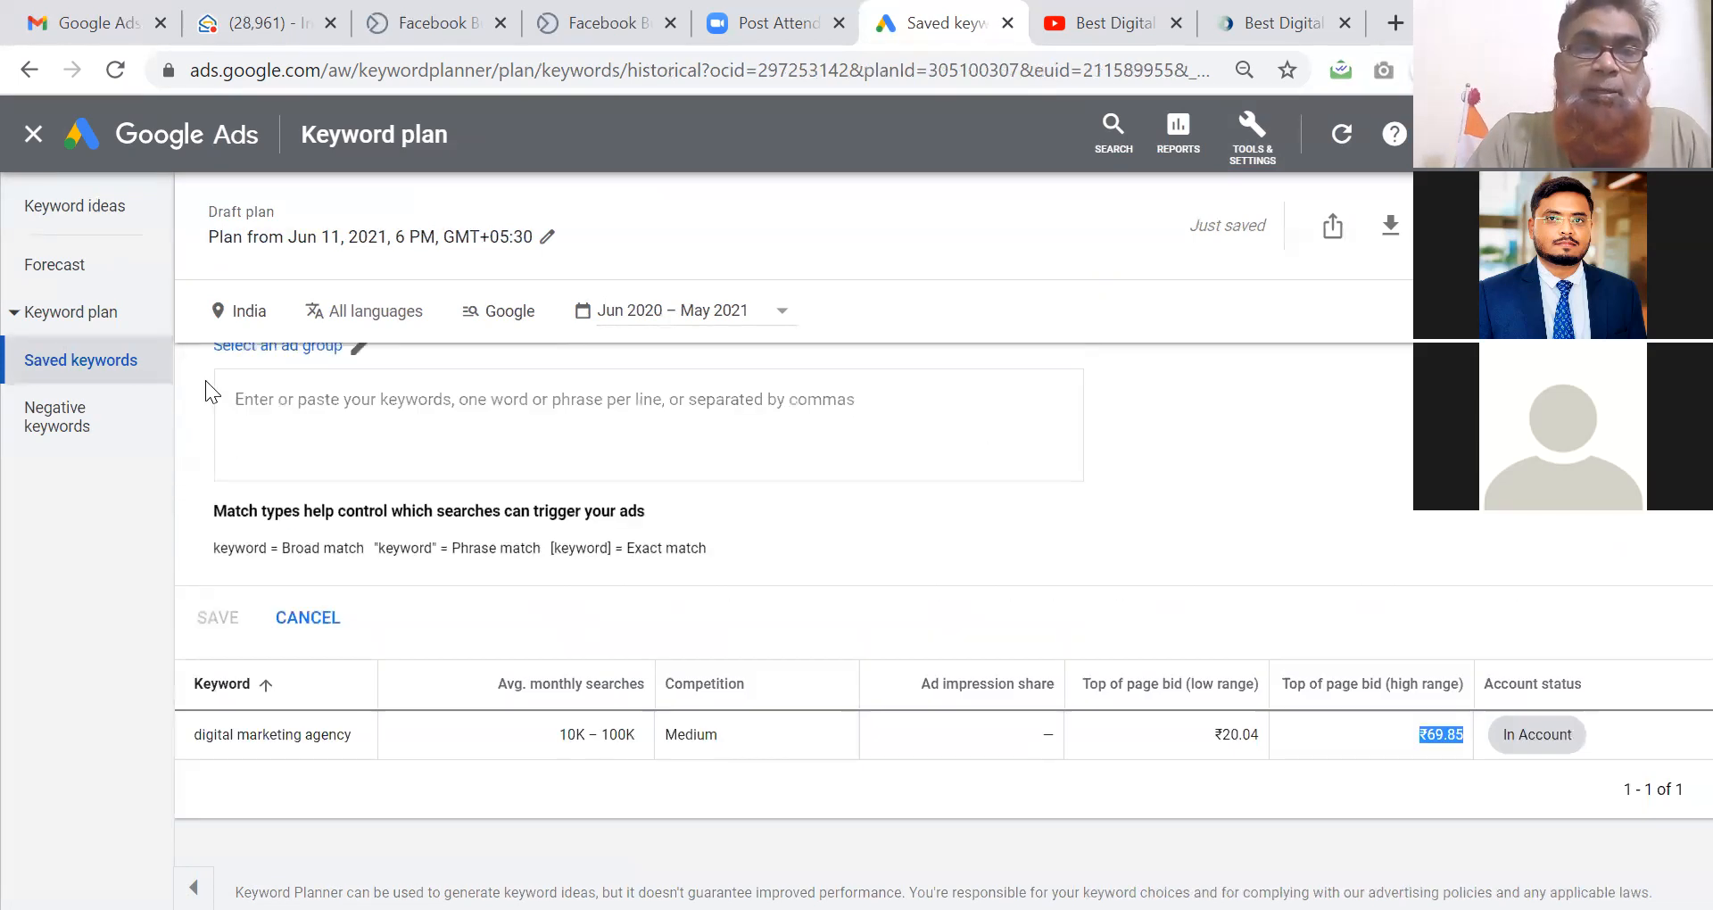
text(T)
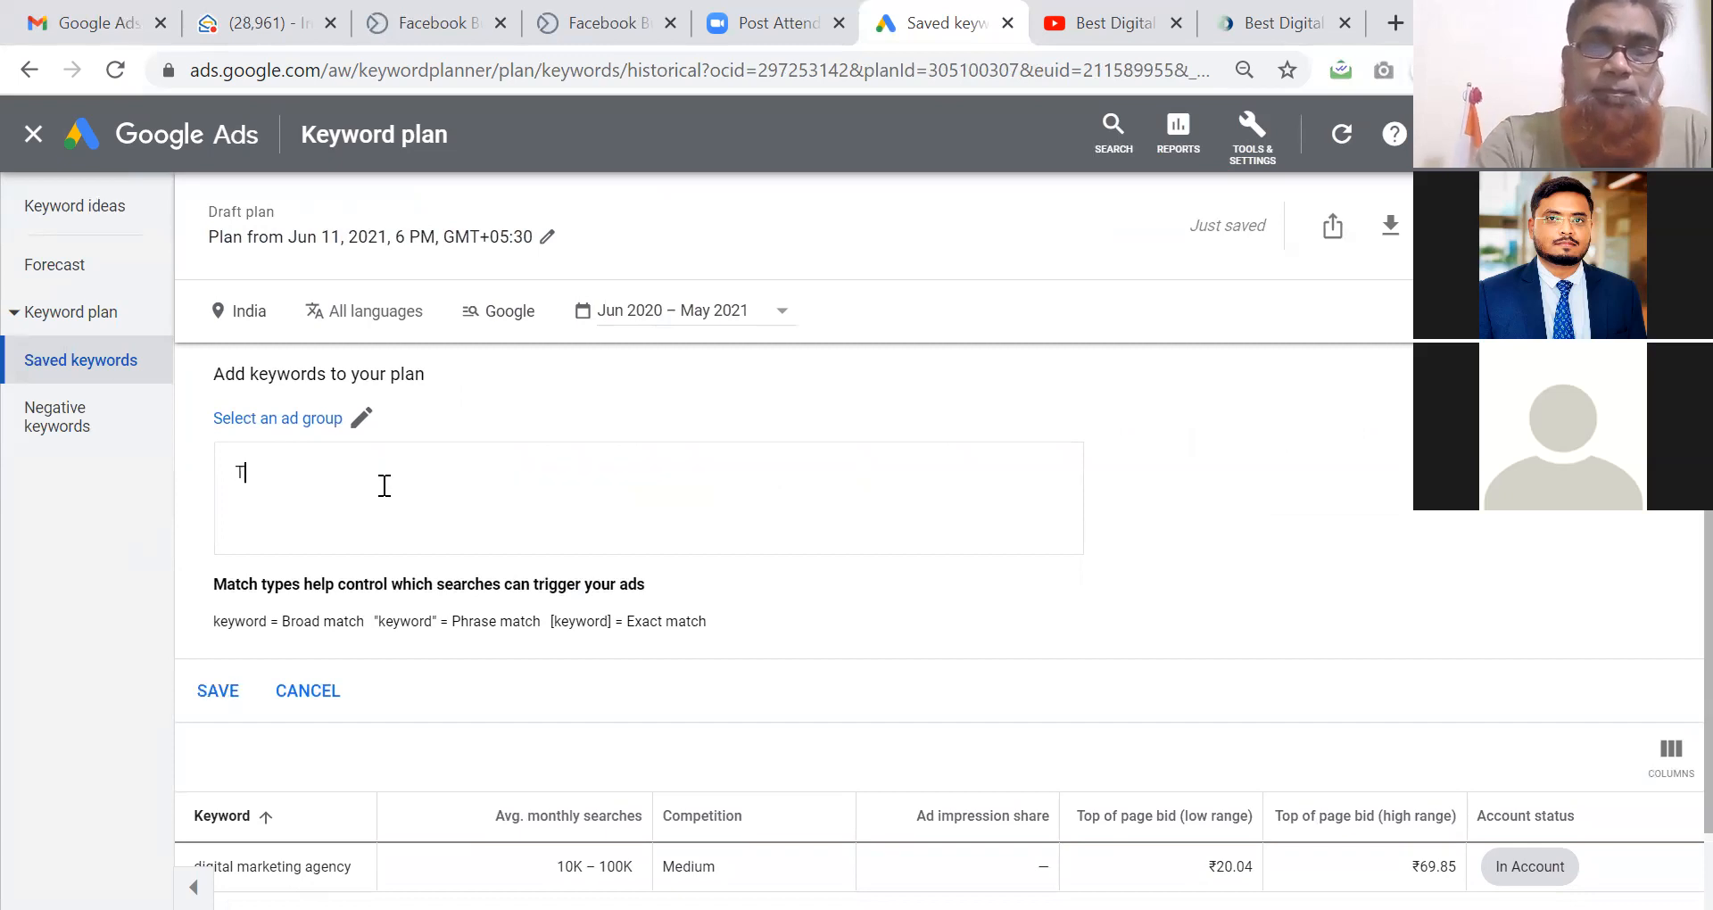
text(op Digi)
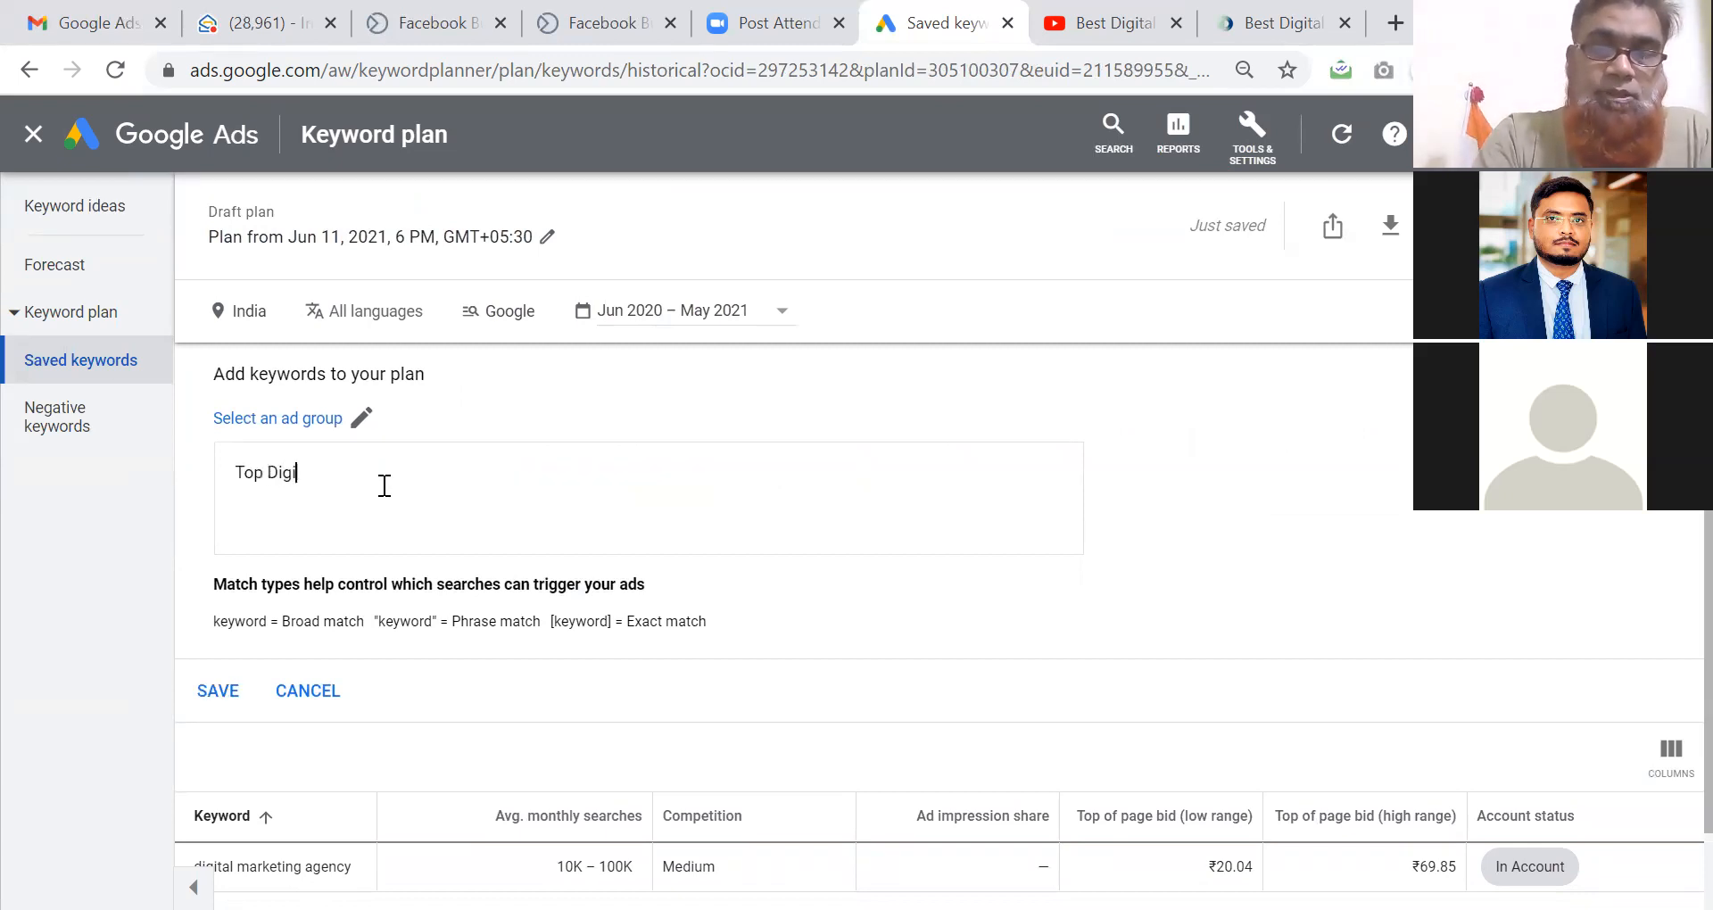
text(tal Media Company)
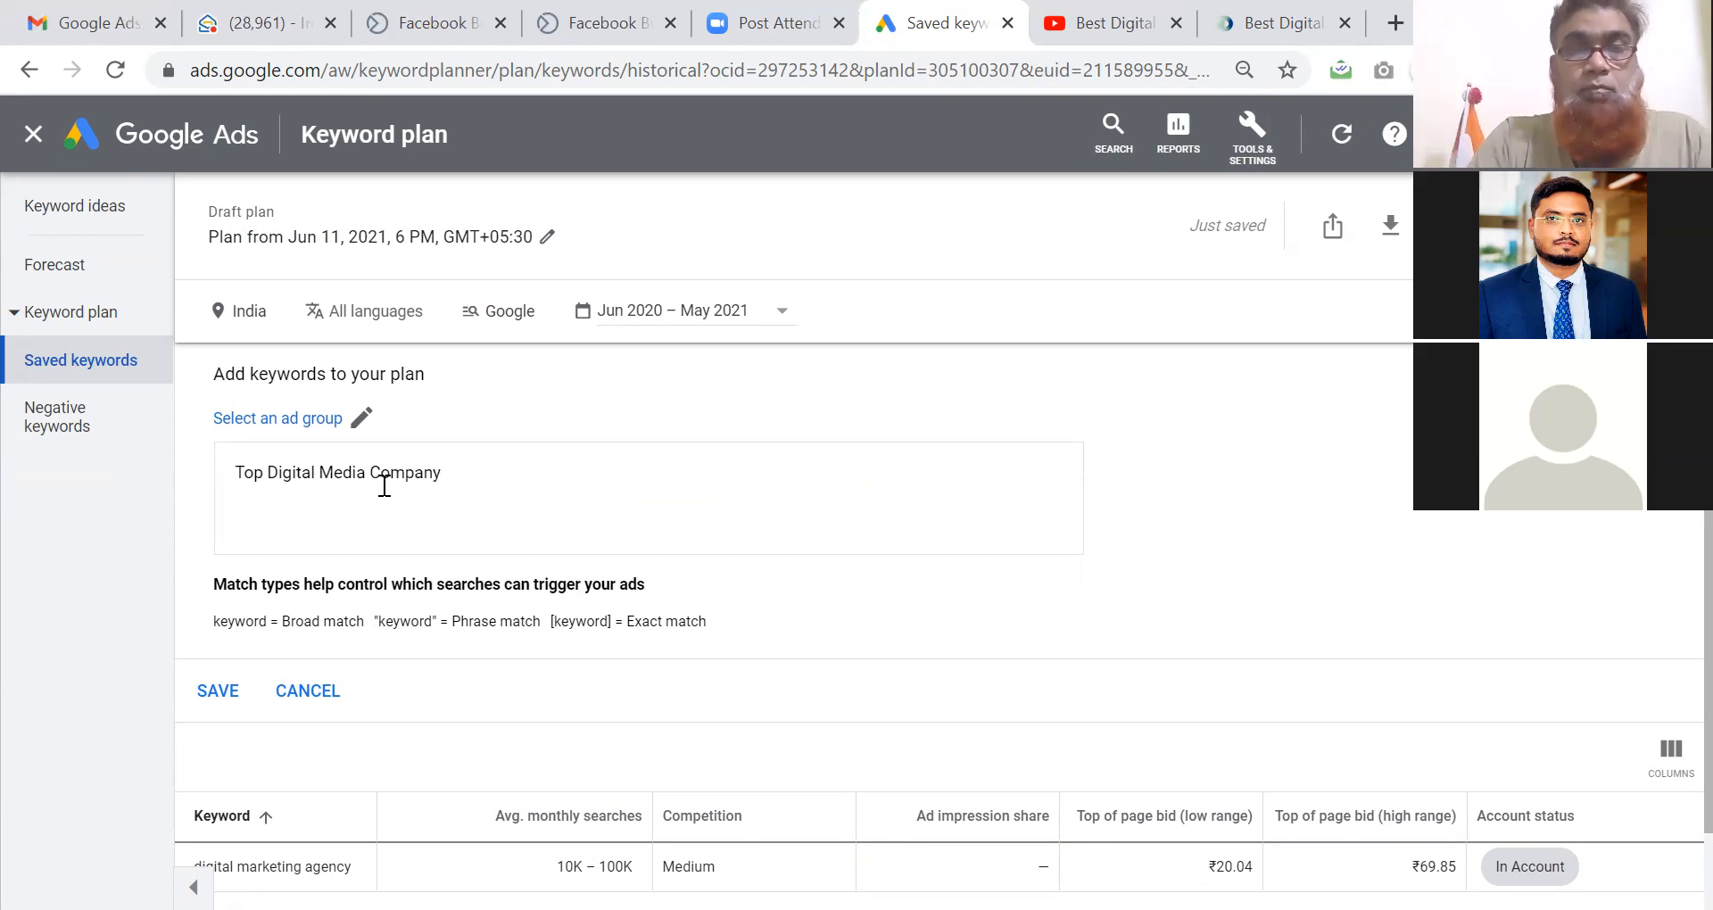
click(214, 689)
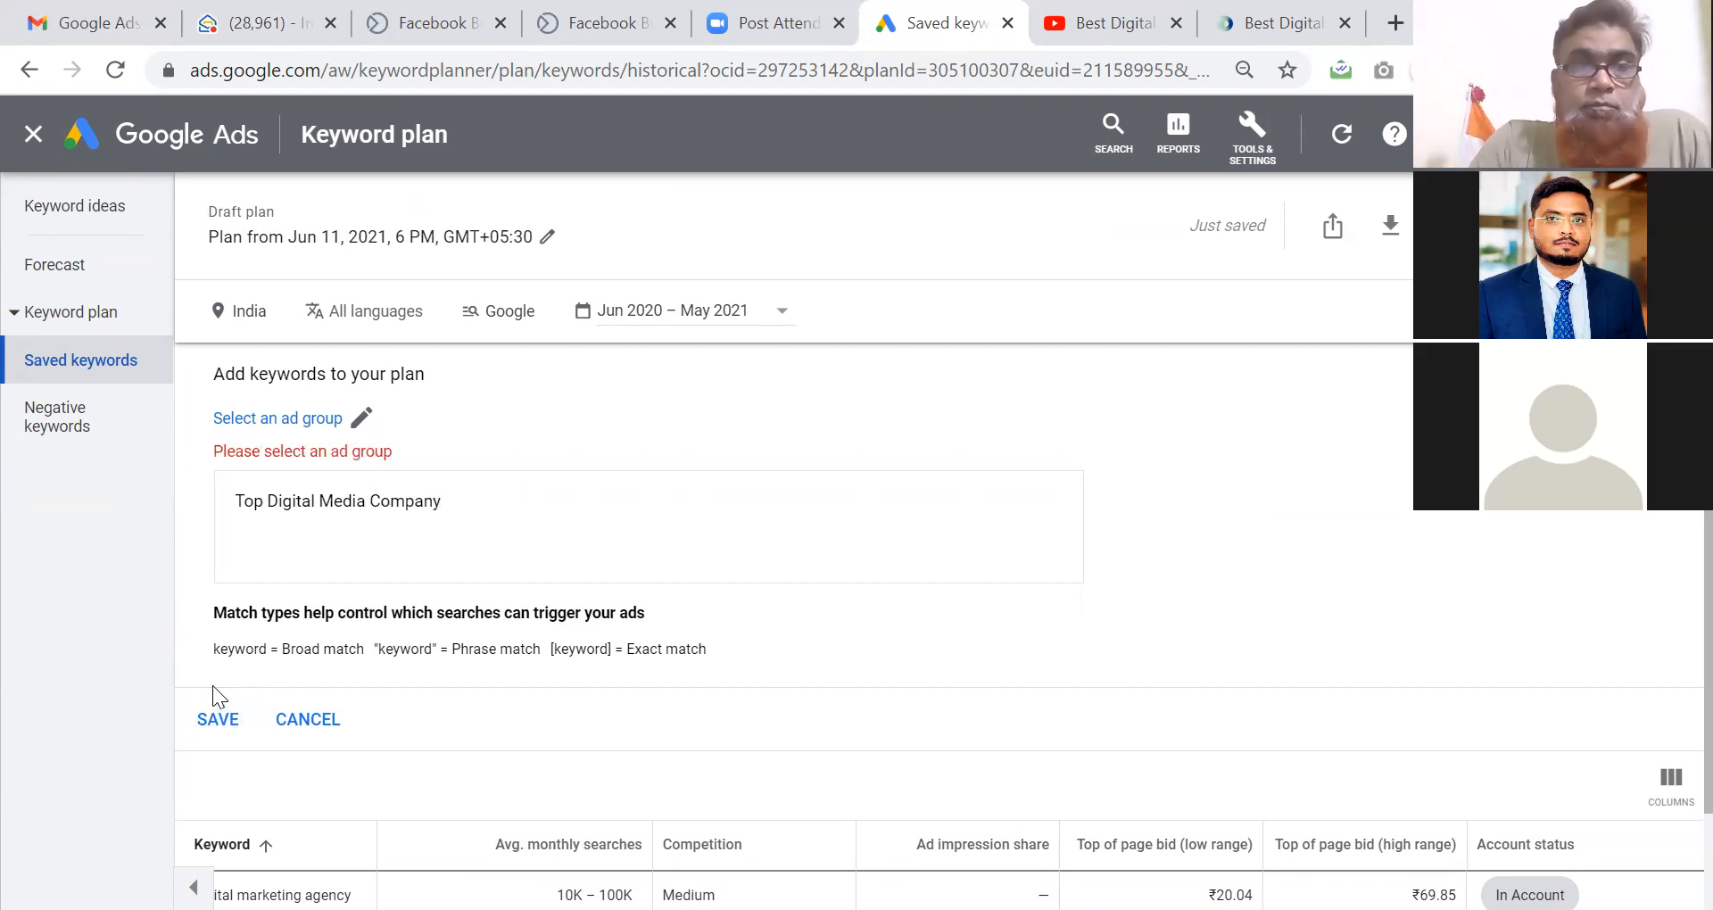
click(362, 419)
click(328, 487)
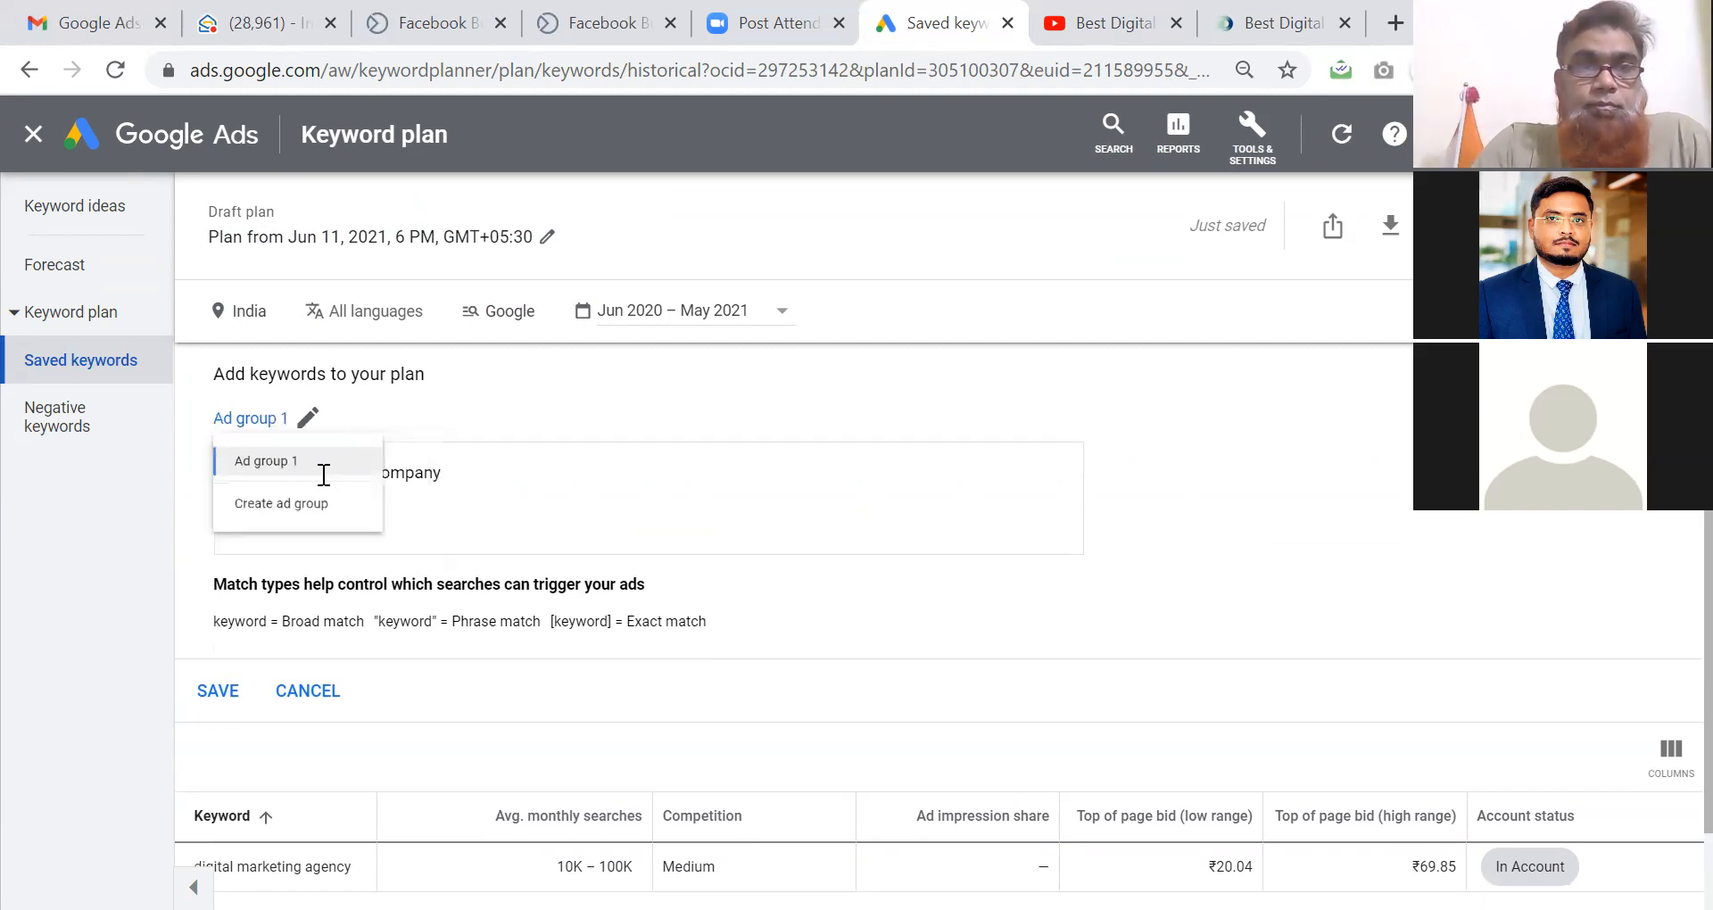
click(223, 690)
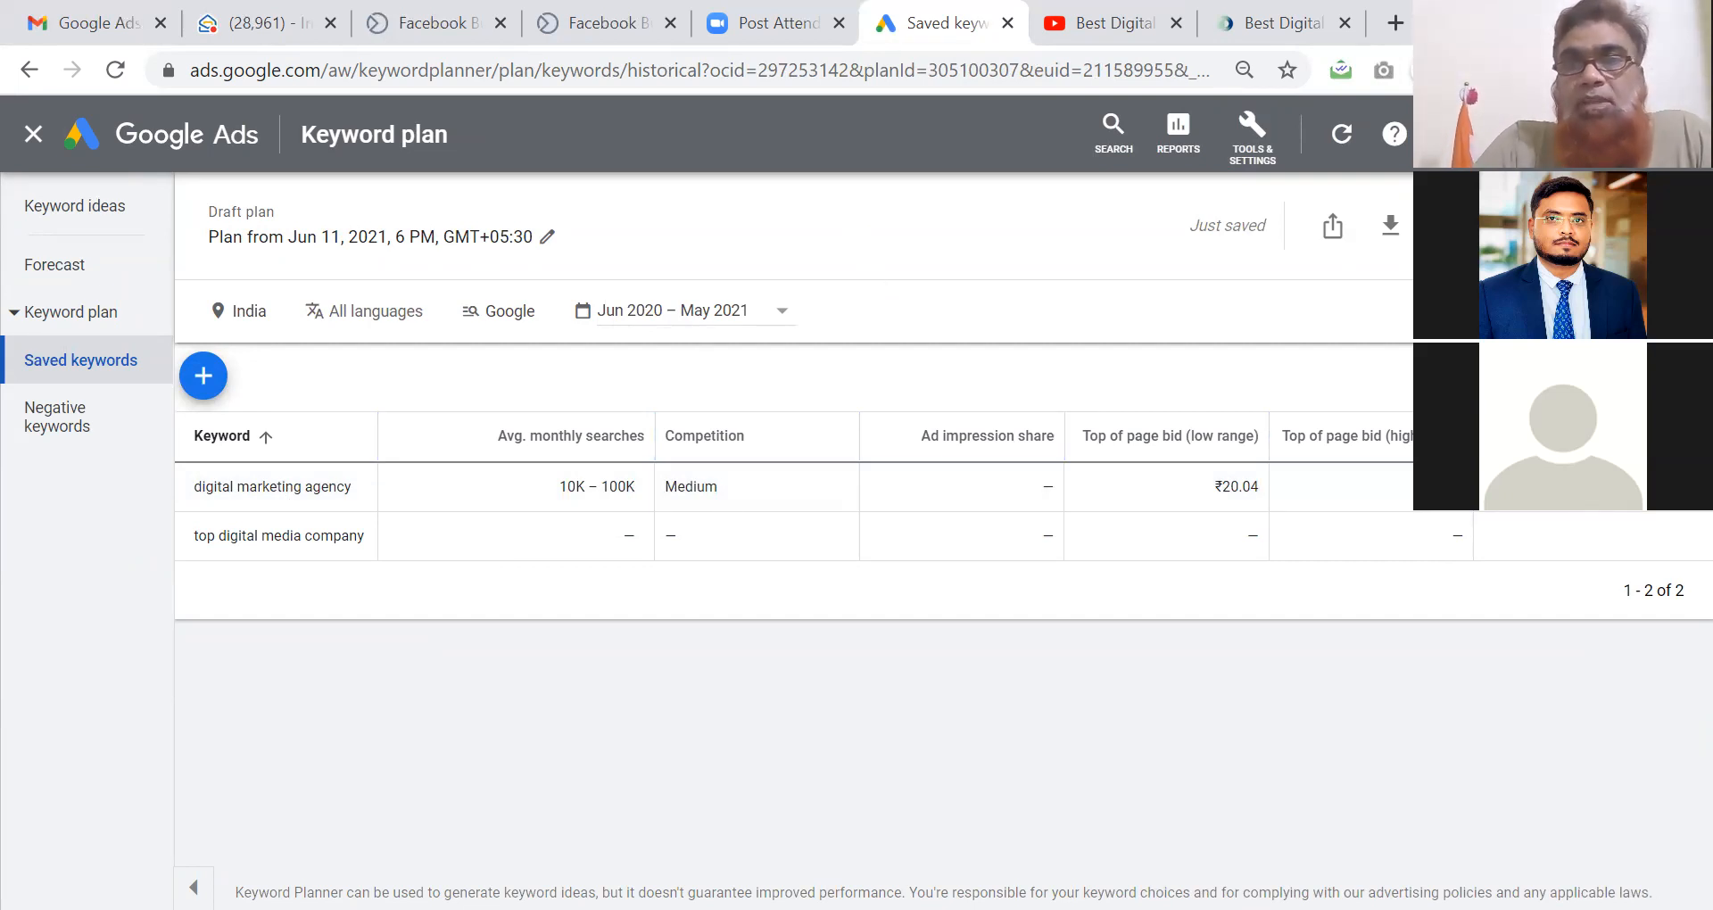
Add the keyword "Web Development company" to the plan under Ad group 1 and save it.
click(205, 378)
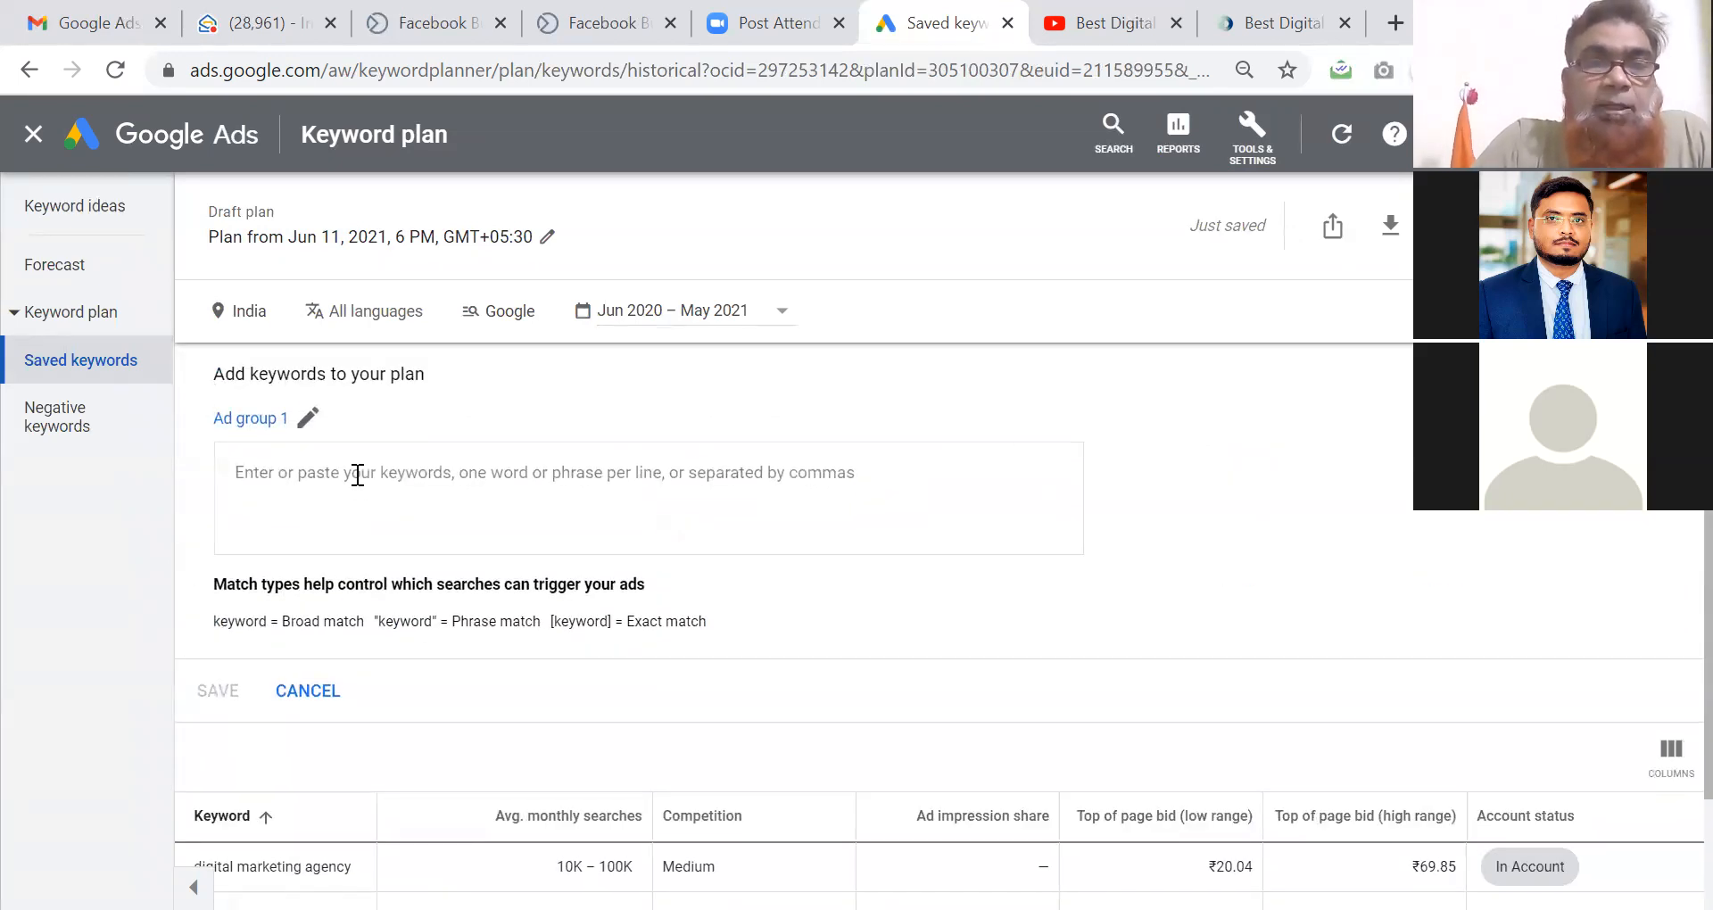
click(298, 418)
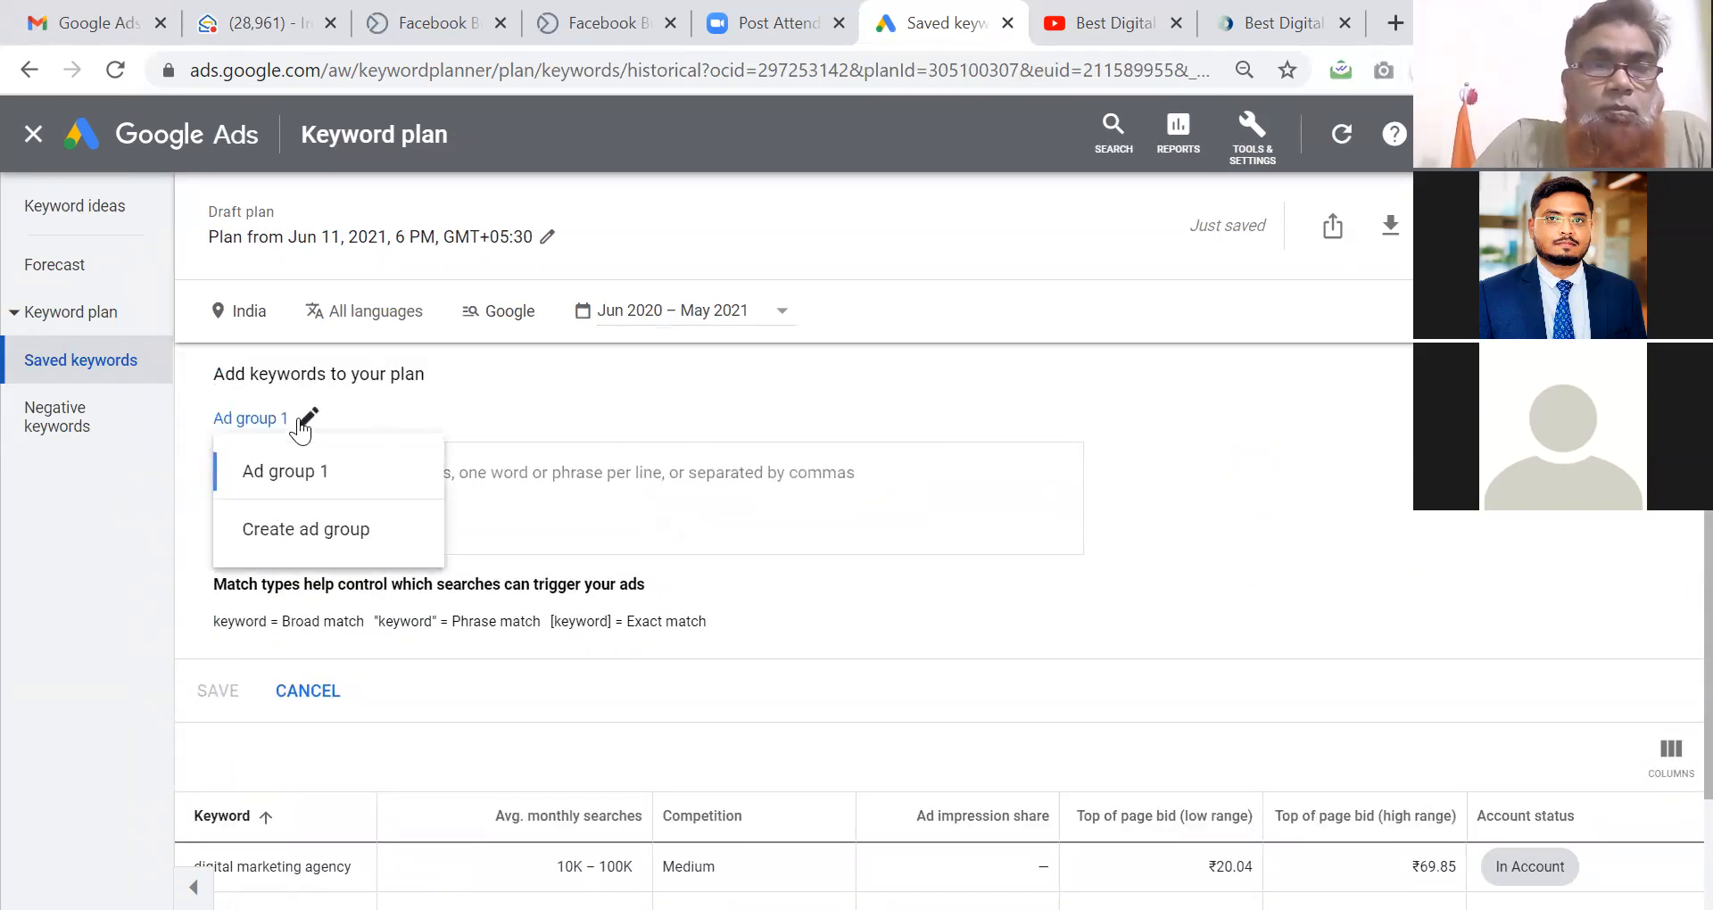
click(311, 482)
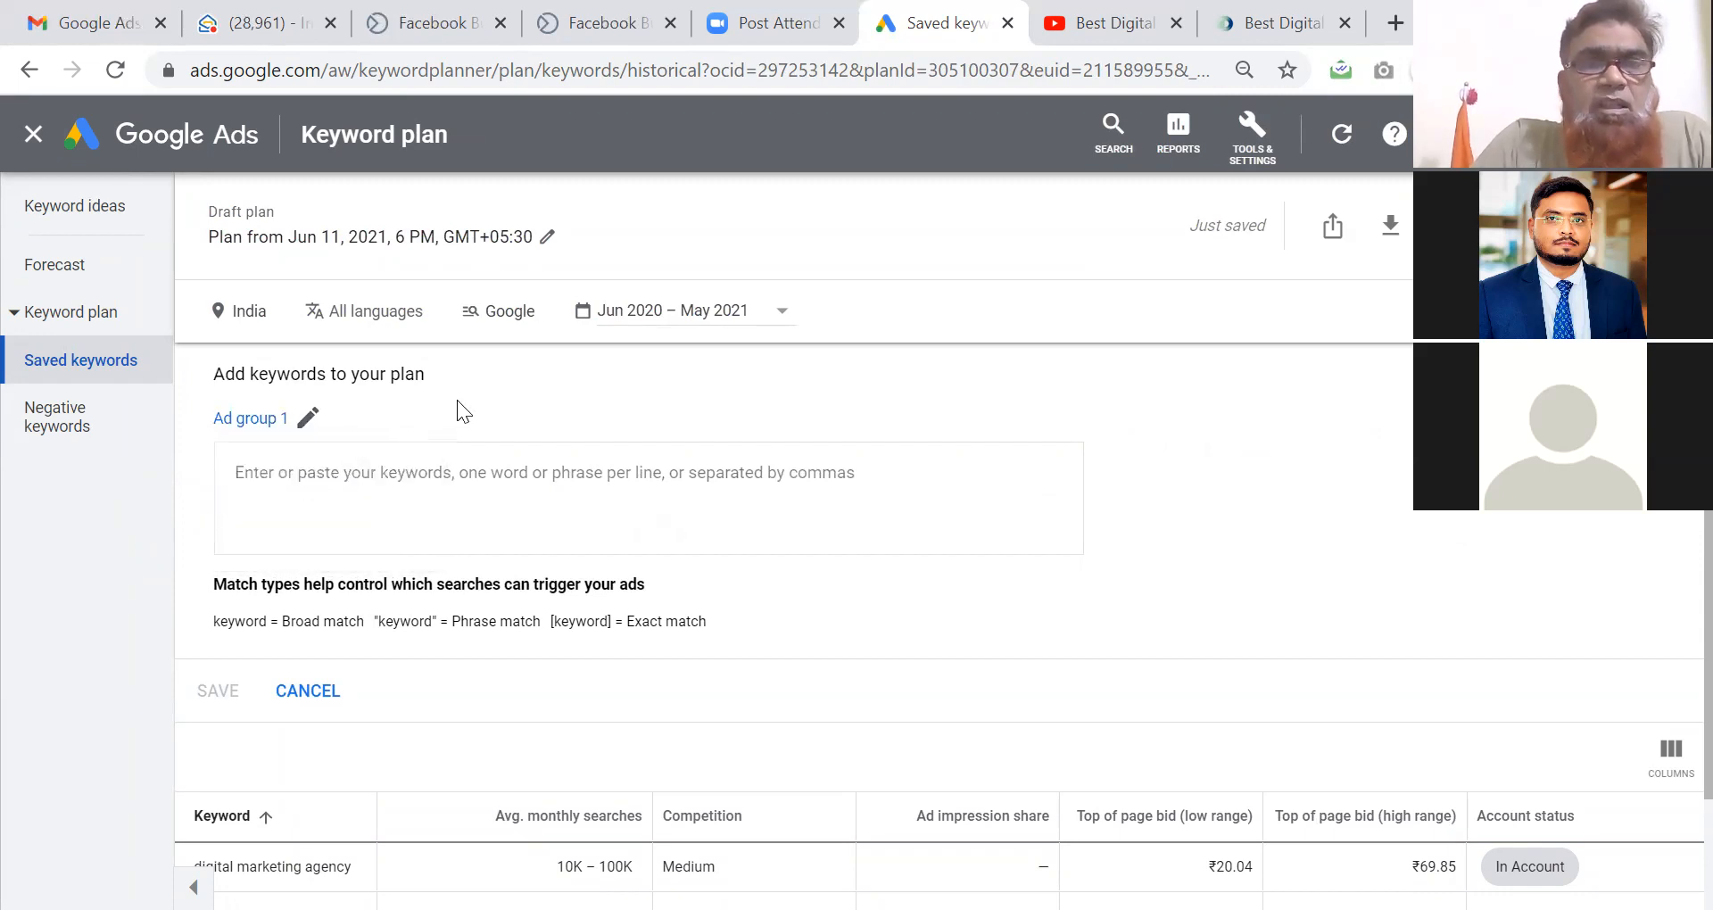
click(490, 484)
text(We)
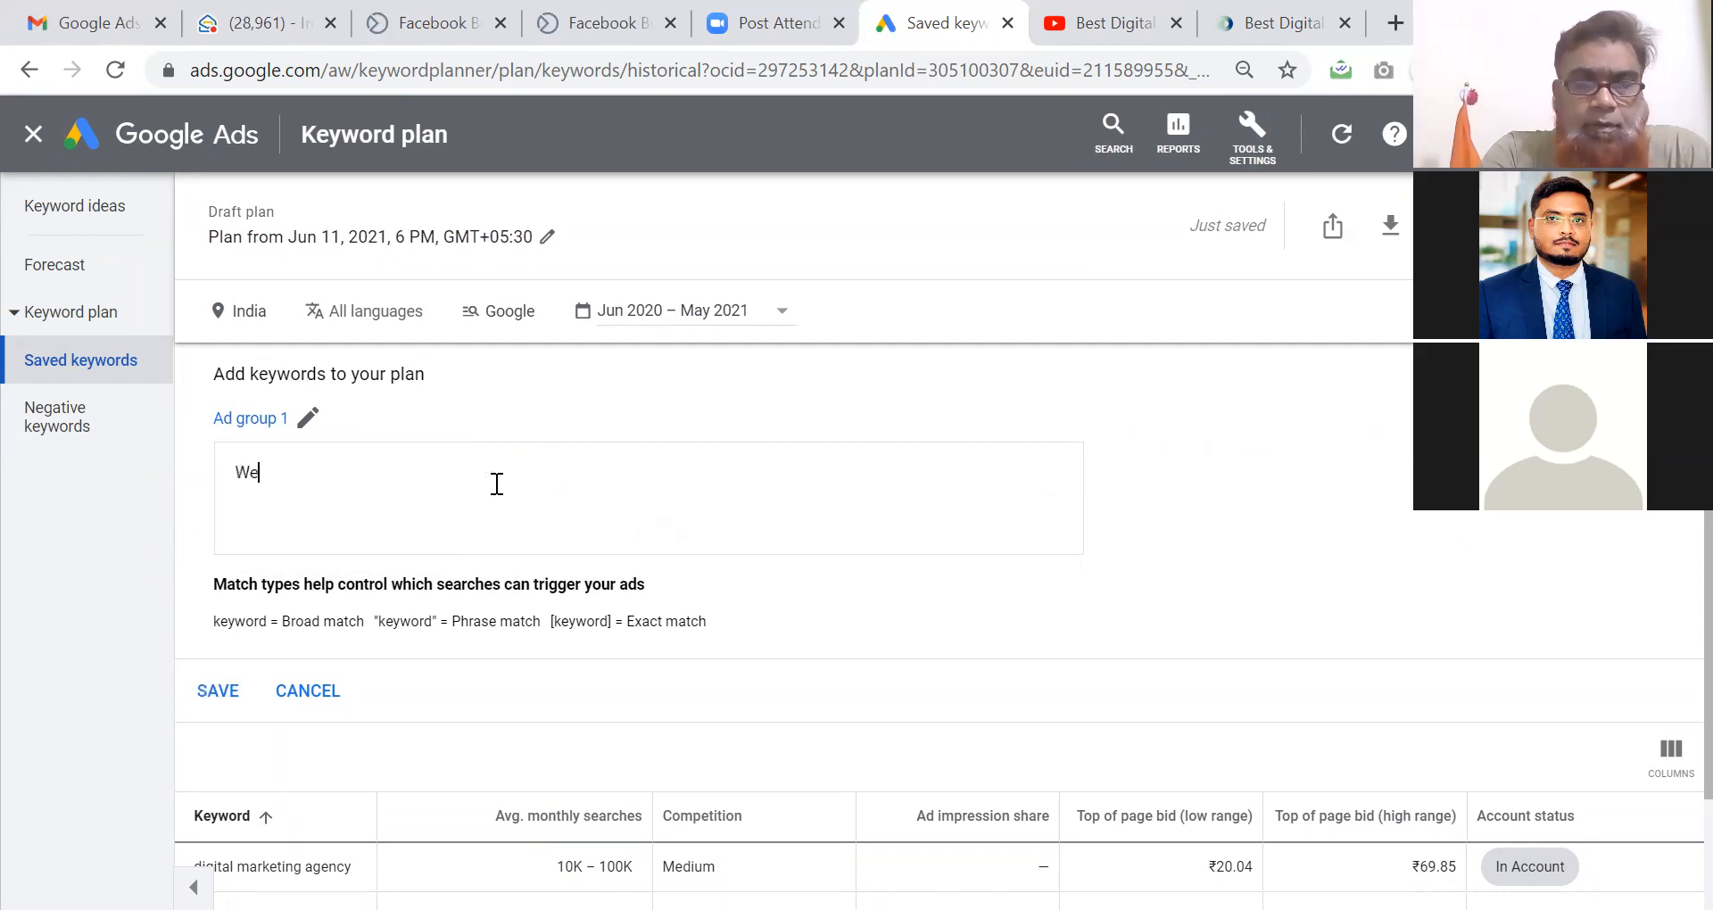
text(b Developme)
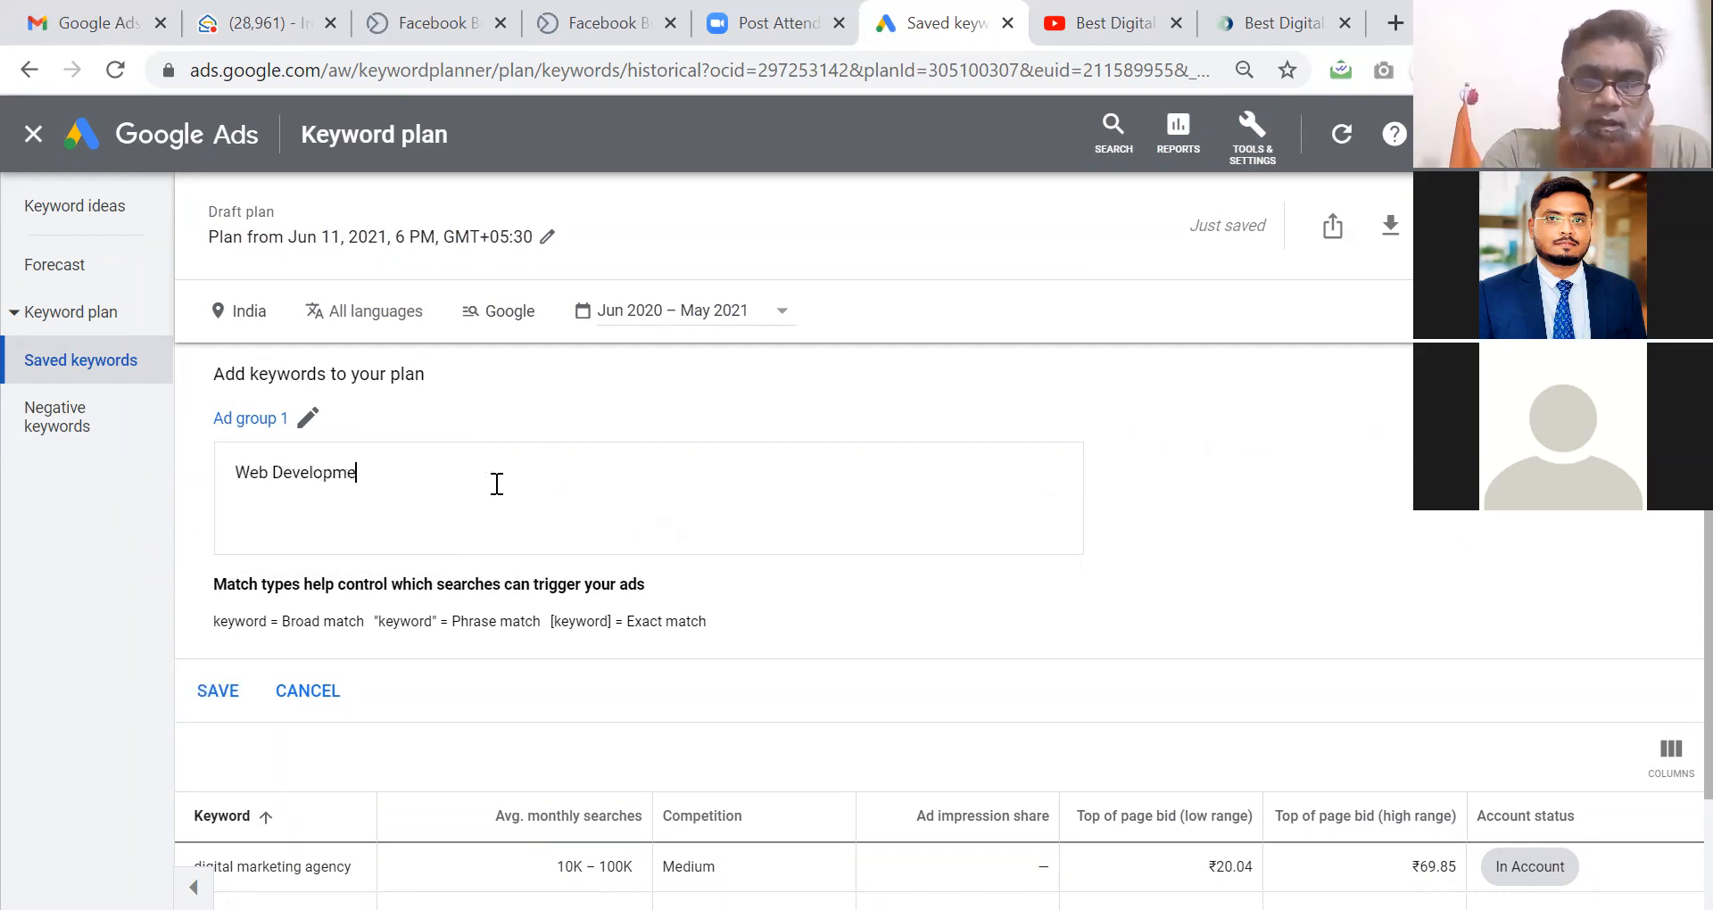
text(nt company)
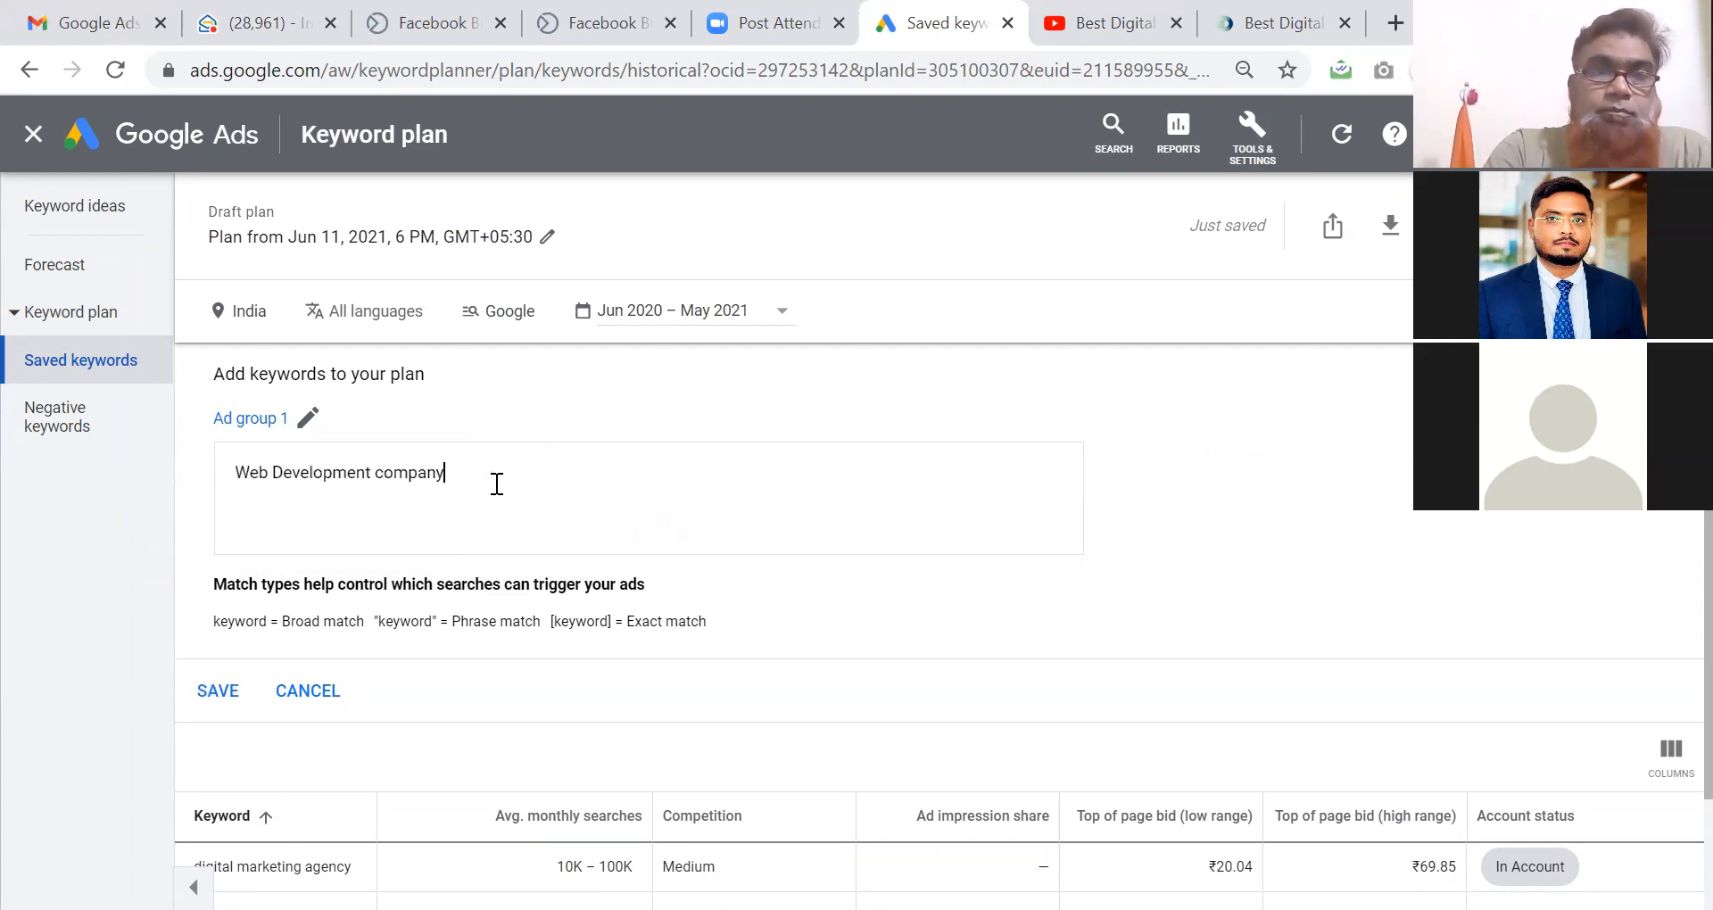
click(218, 693)
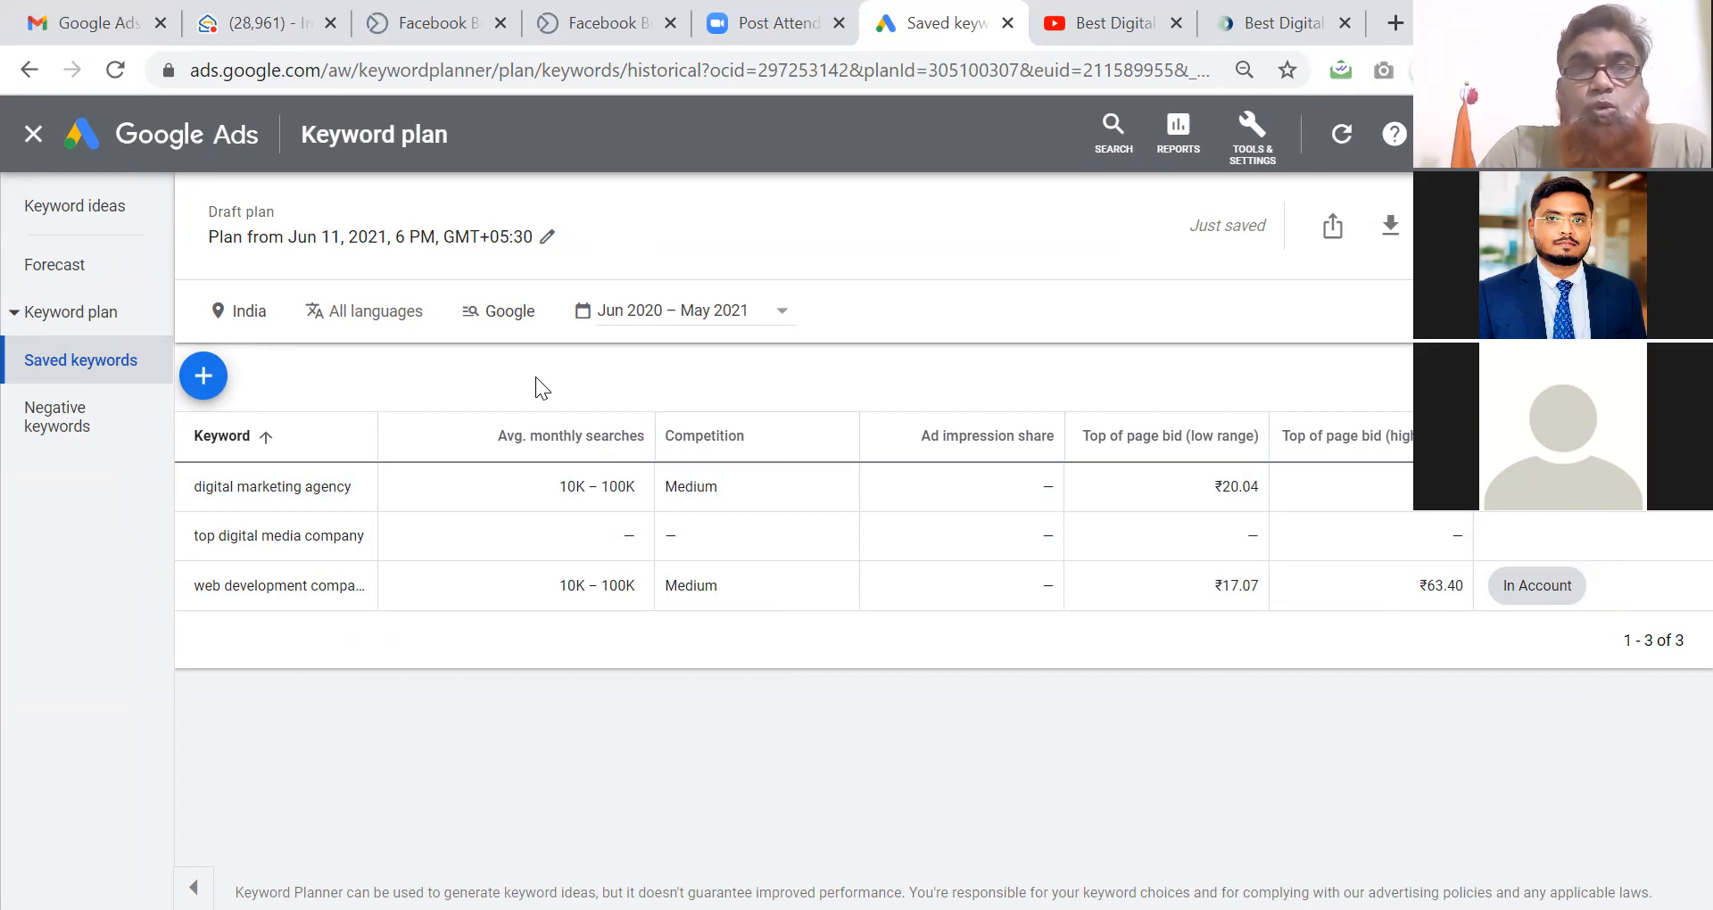
Open the plan's forecast and review its estimated clicks, cost, per-keyword figures, yearly trend, and device and location breakdowns.
click(72, 278)
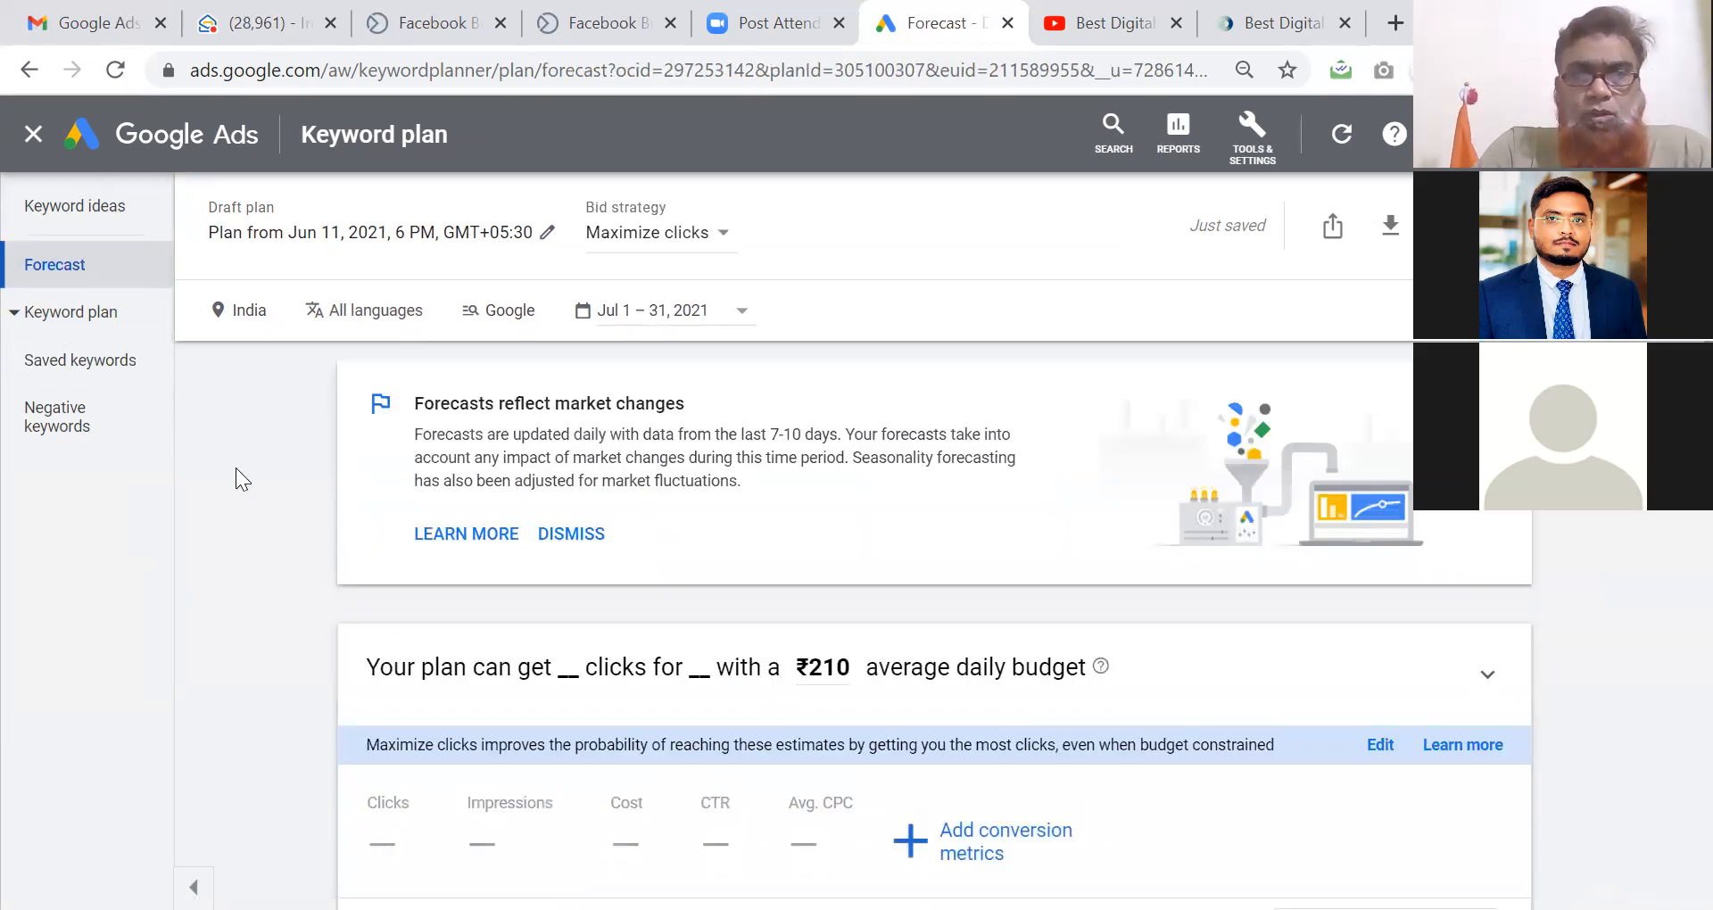
scroll(235, 468, down, 2)
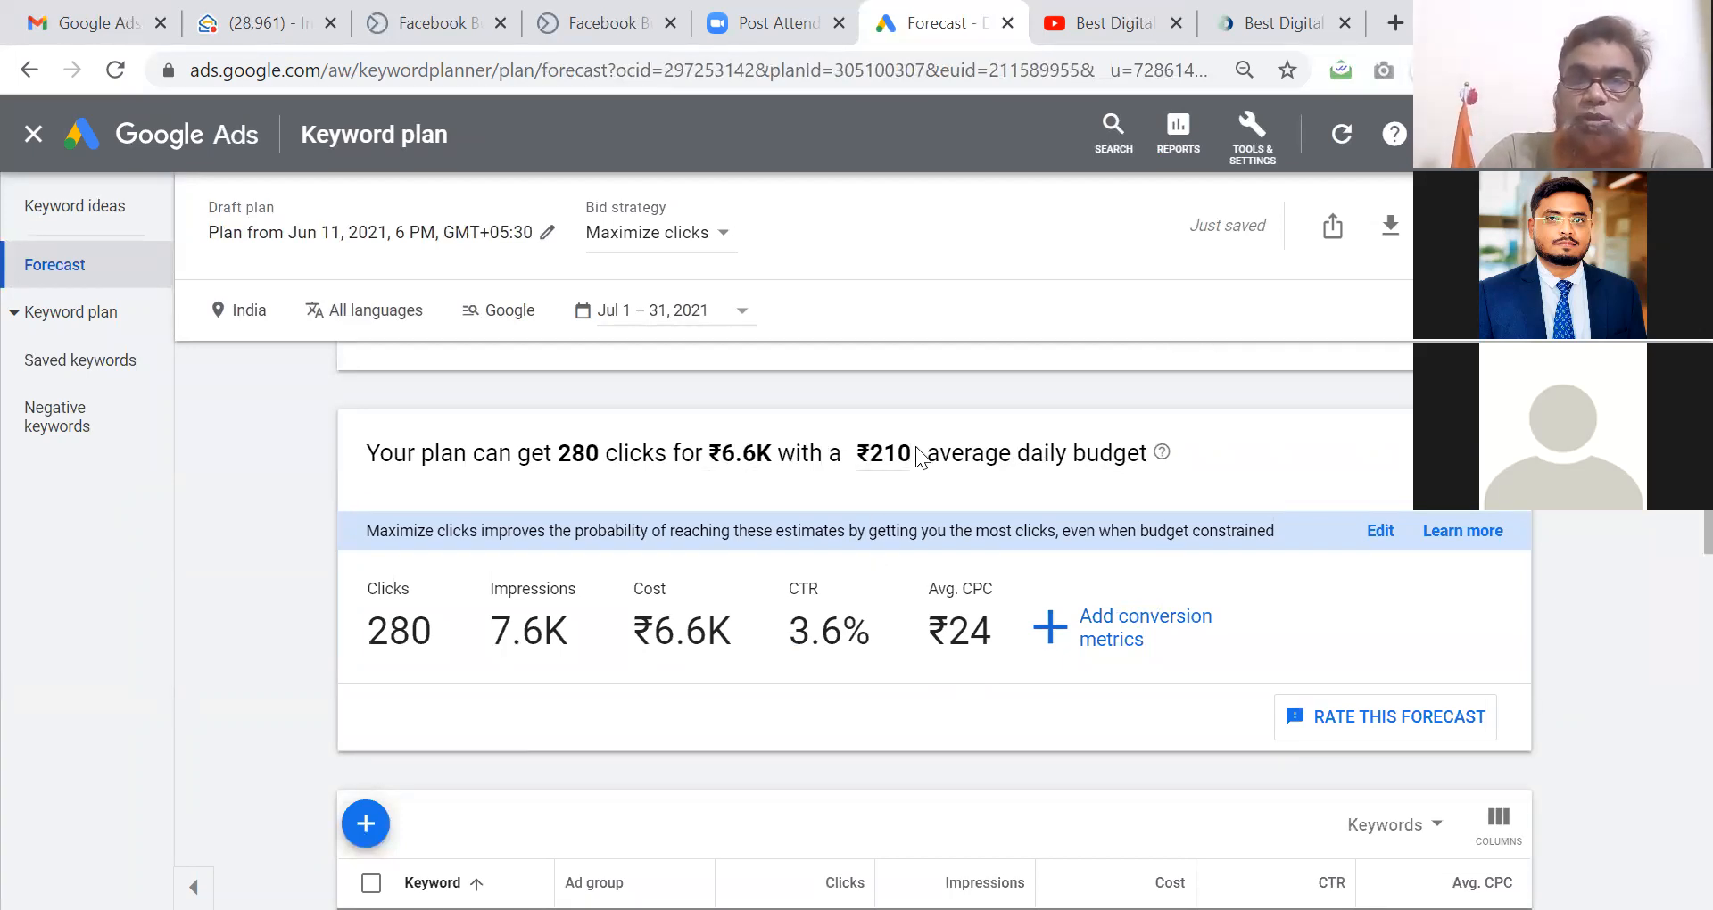
scroll(916, 449, down, 1)
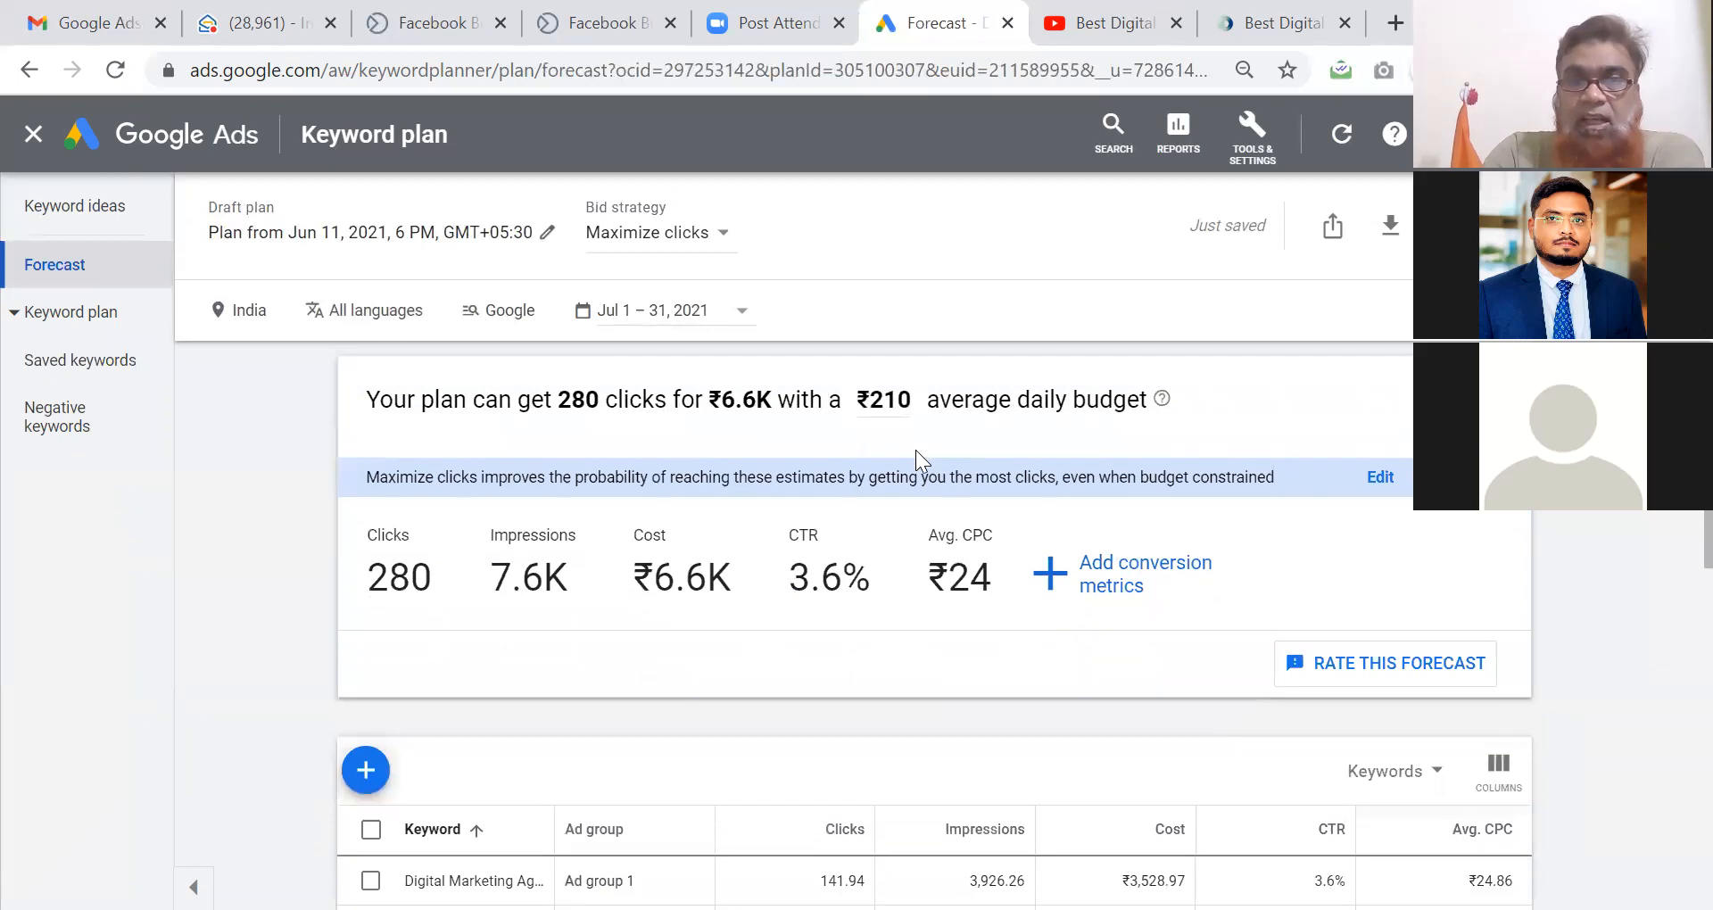
scroll(915, 450, down, 3)
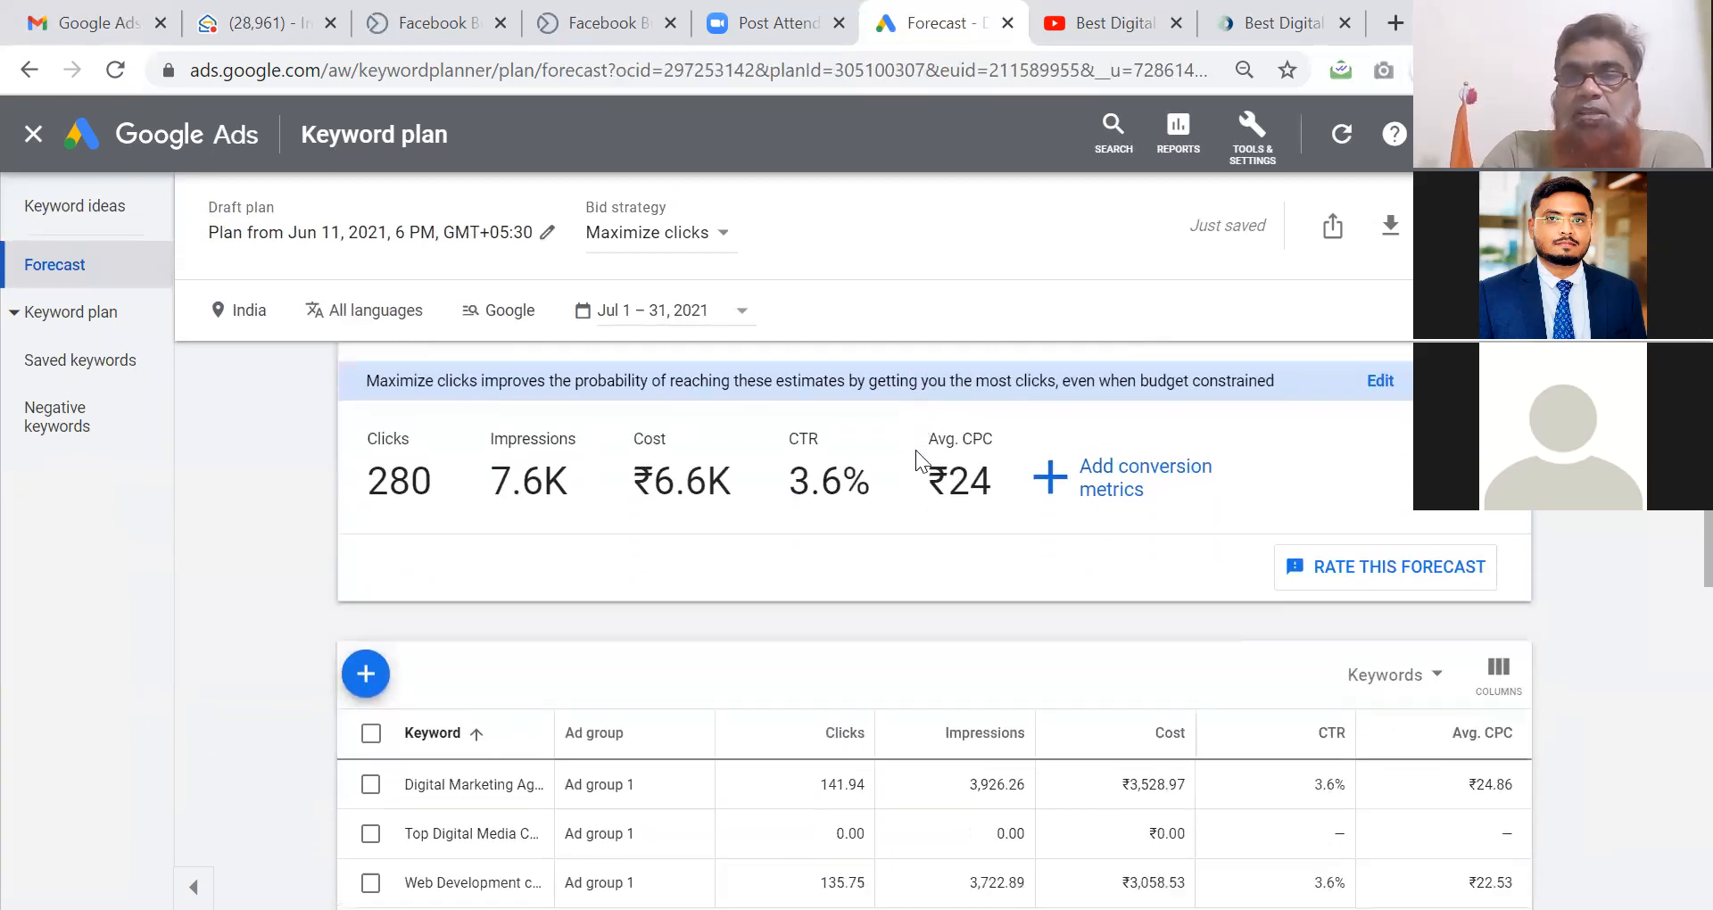
scroll(915, 450, down, 5)
scroll(916, 462, up, 2)
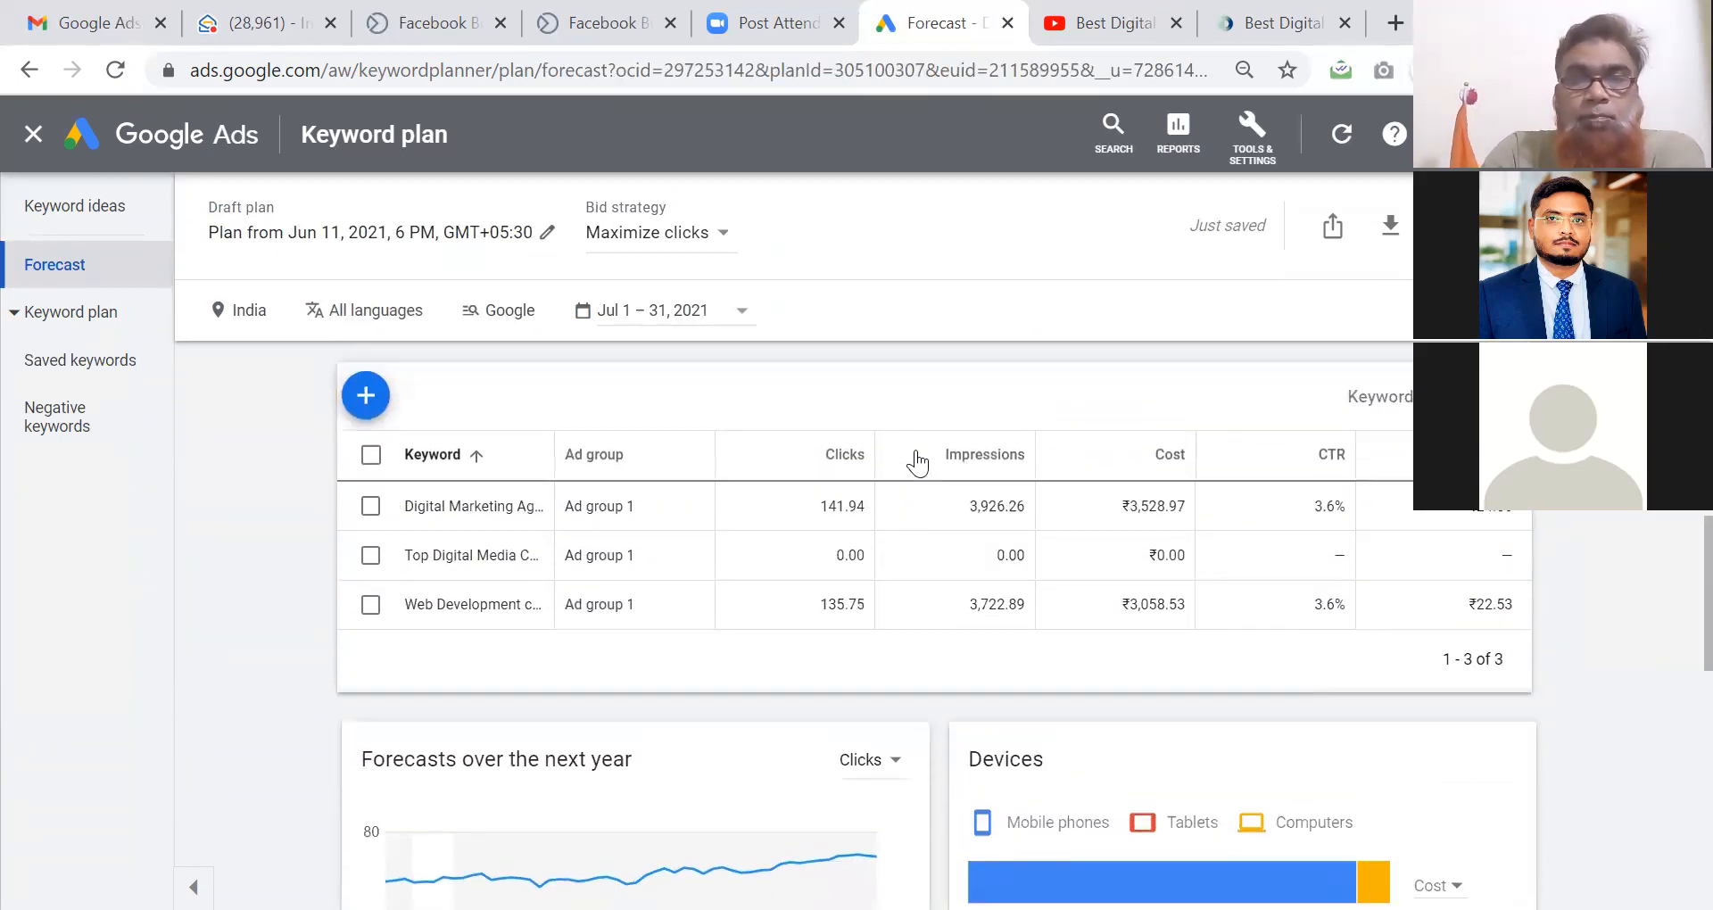
scroll(1182, 657, down, 4)
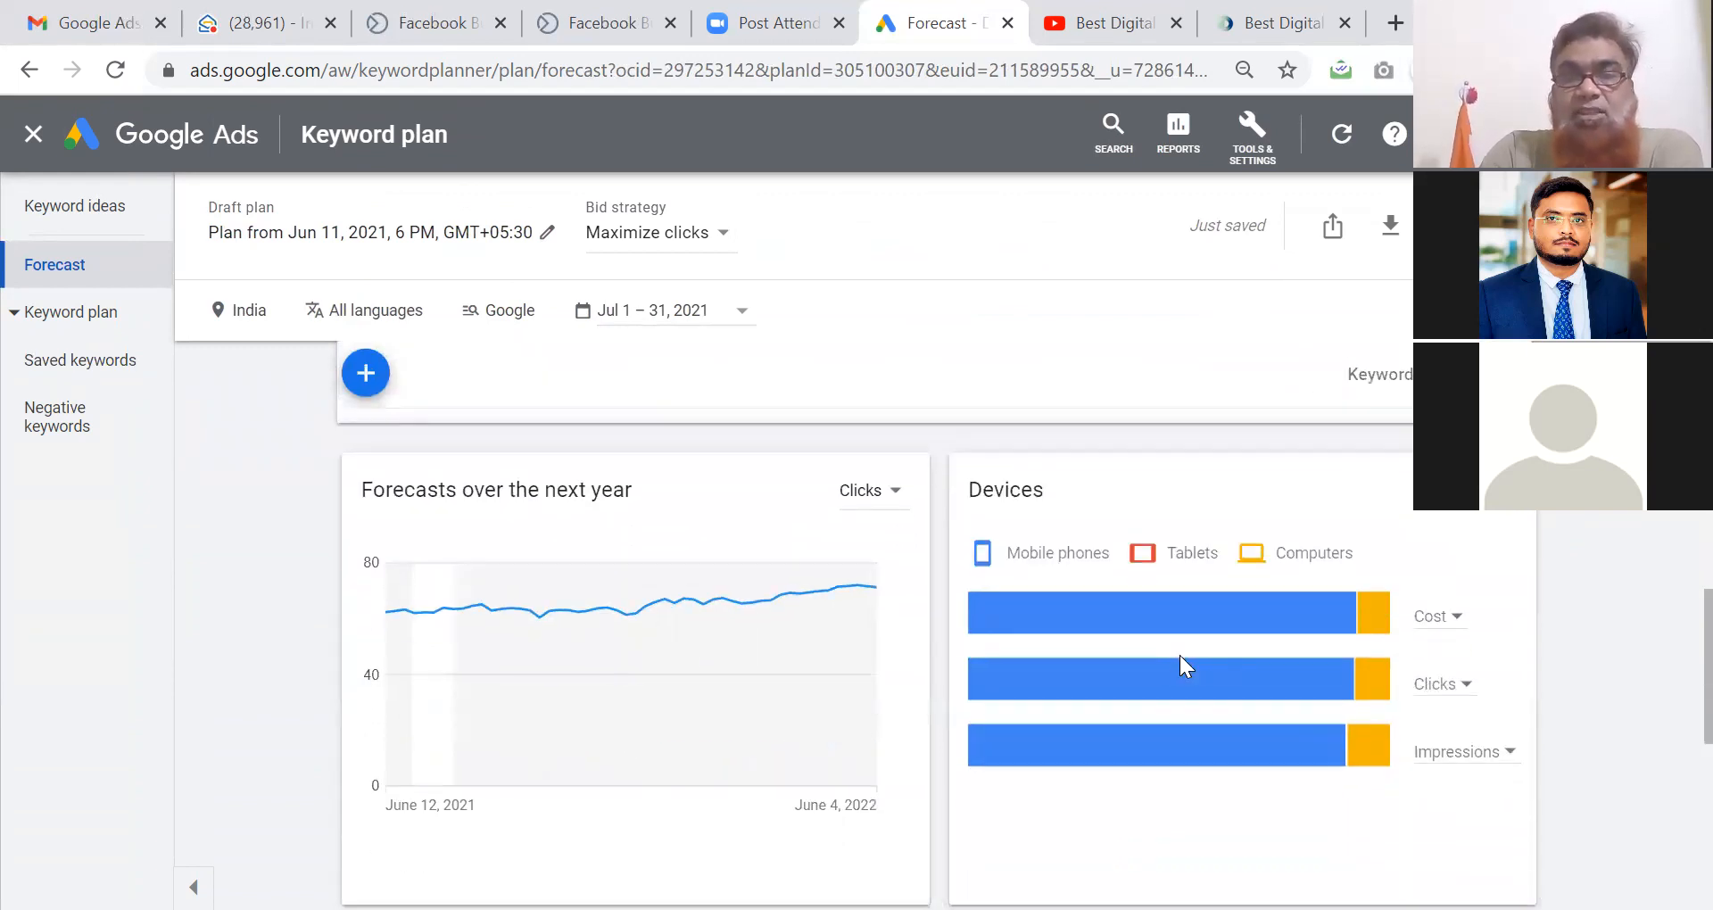
scroll(1181, 657, down, 3)
scroll(1179, 655, down, 5)
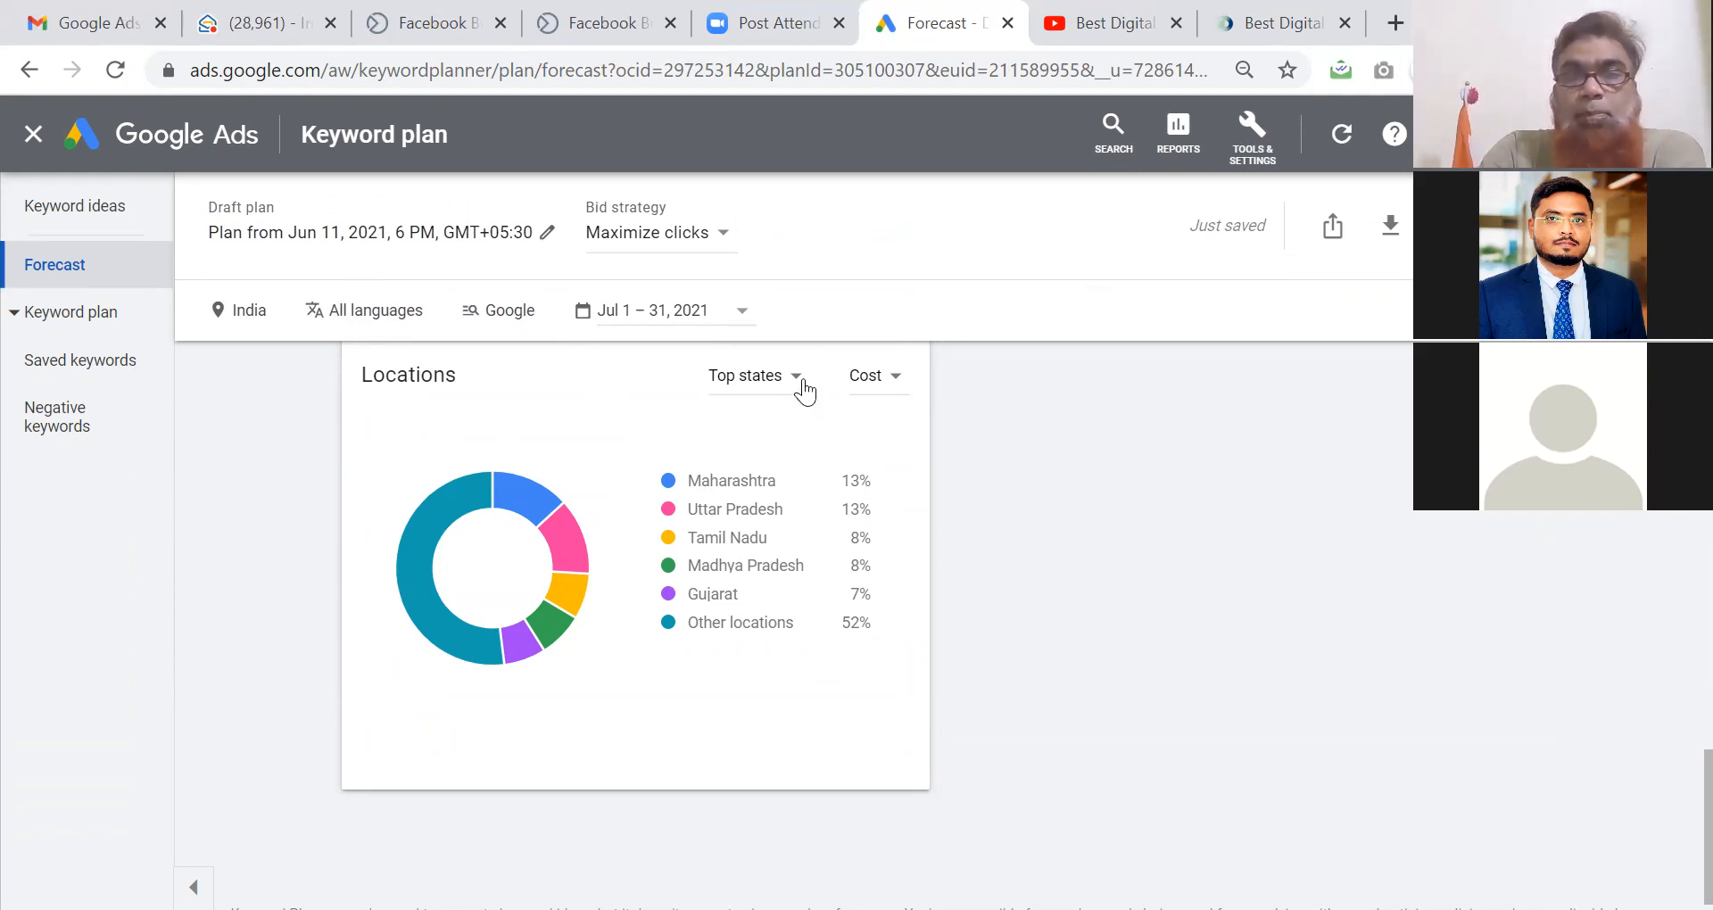
Break down the forecast's locations chart by top cities.
click(797, 378)
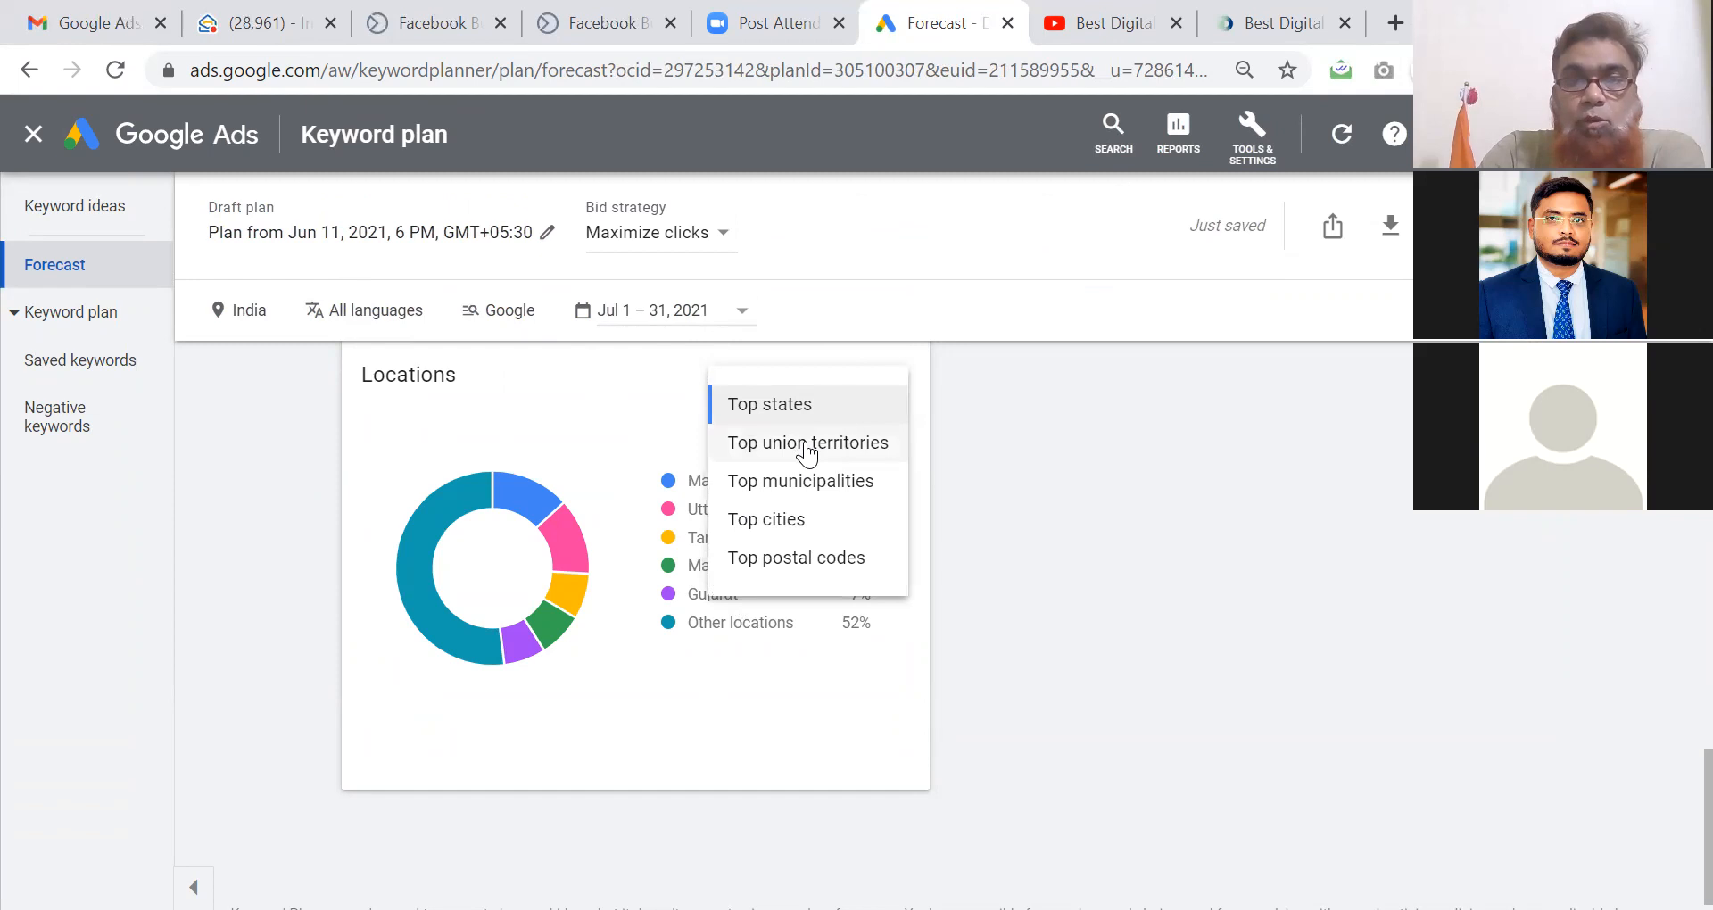
click(777, 520)
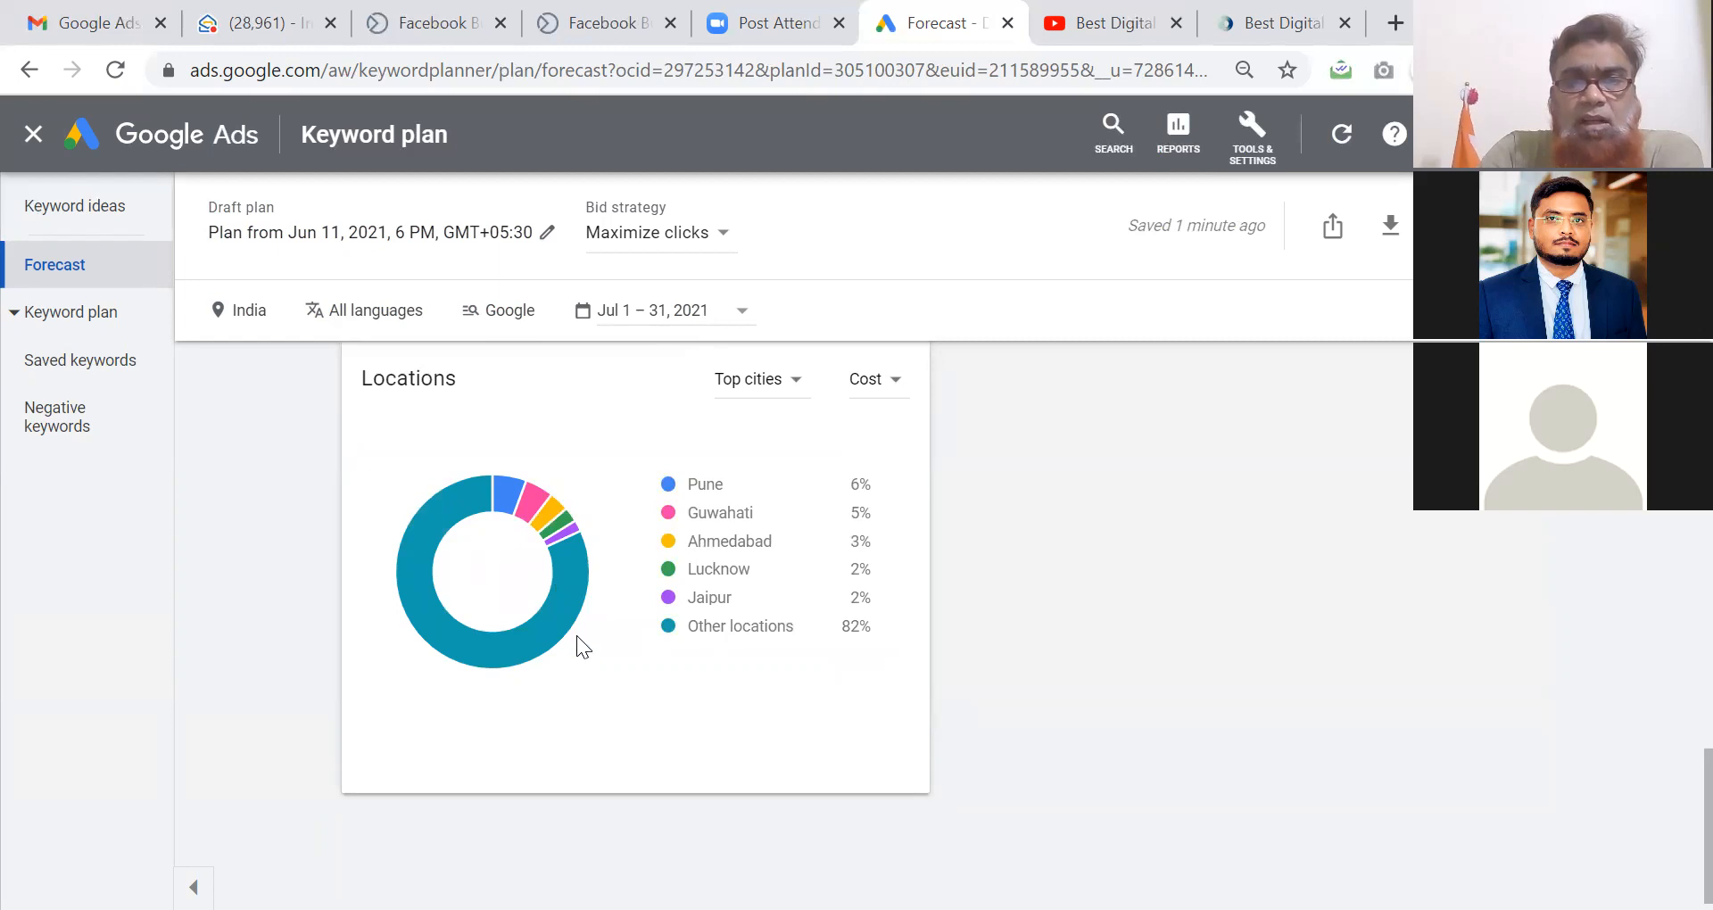
mouse_move(542, 630)
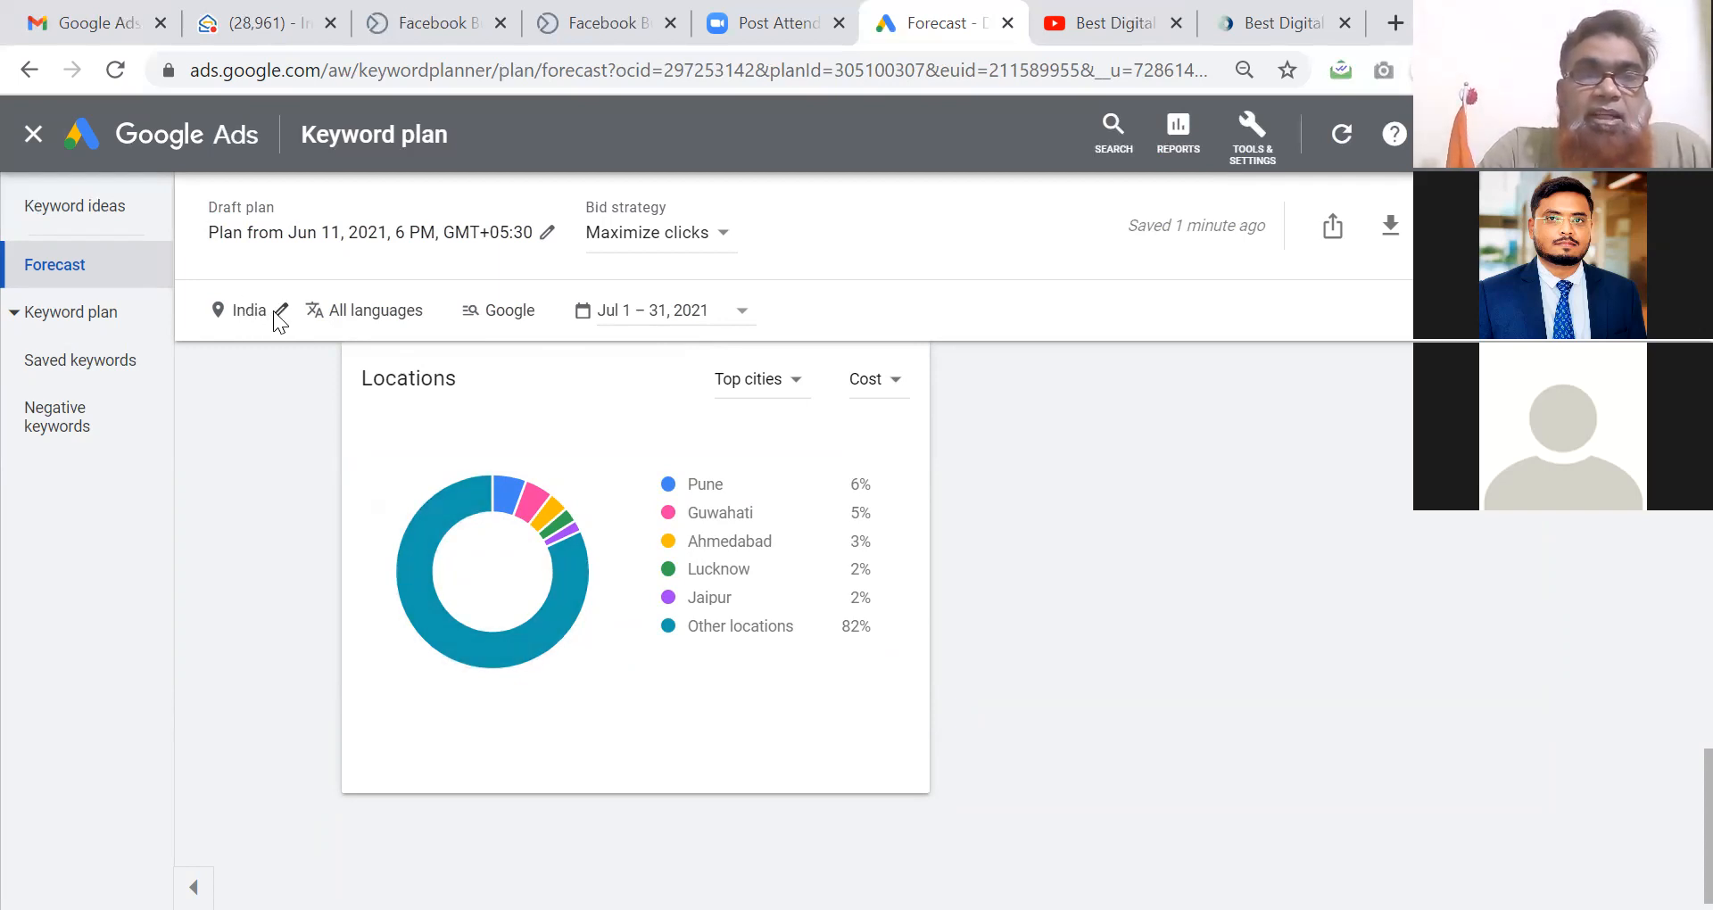
Change the plan's target location to Hyderabad, Telangana, India and save it.
click(280, 312)
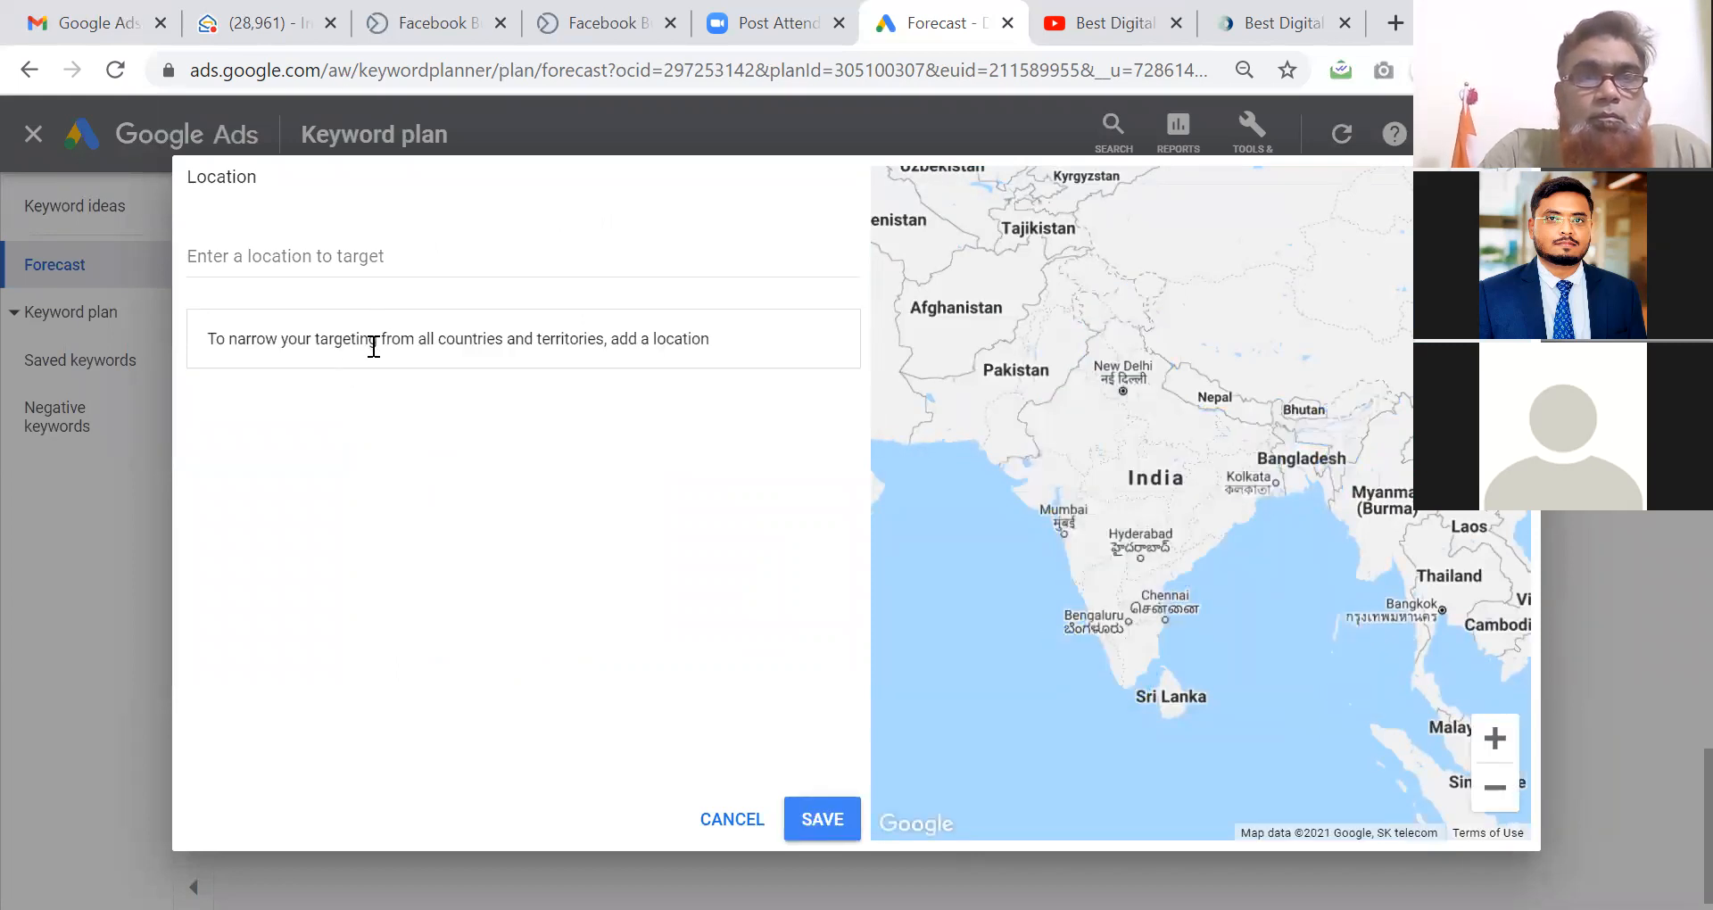
click(366, 256)
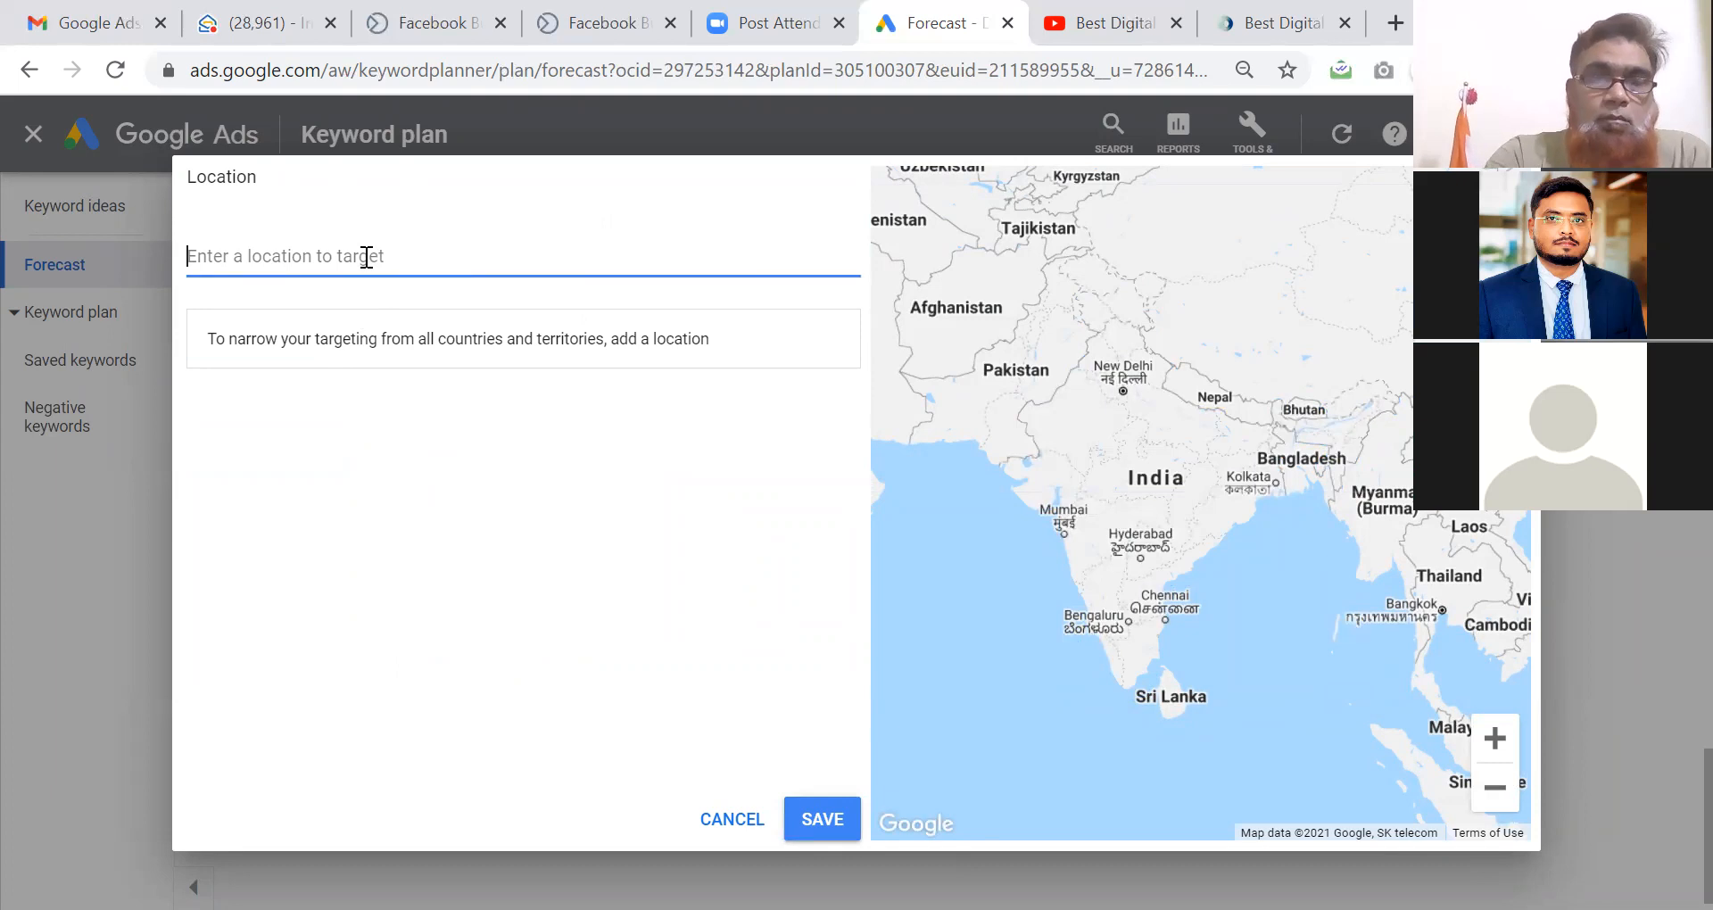
text(Hyderabad)
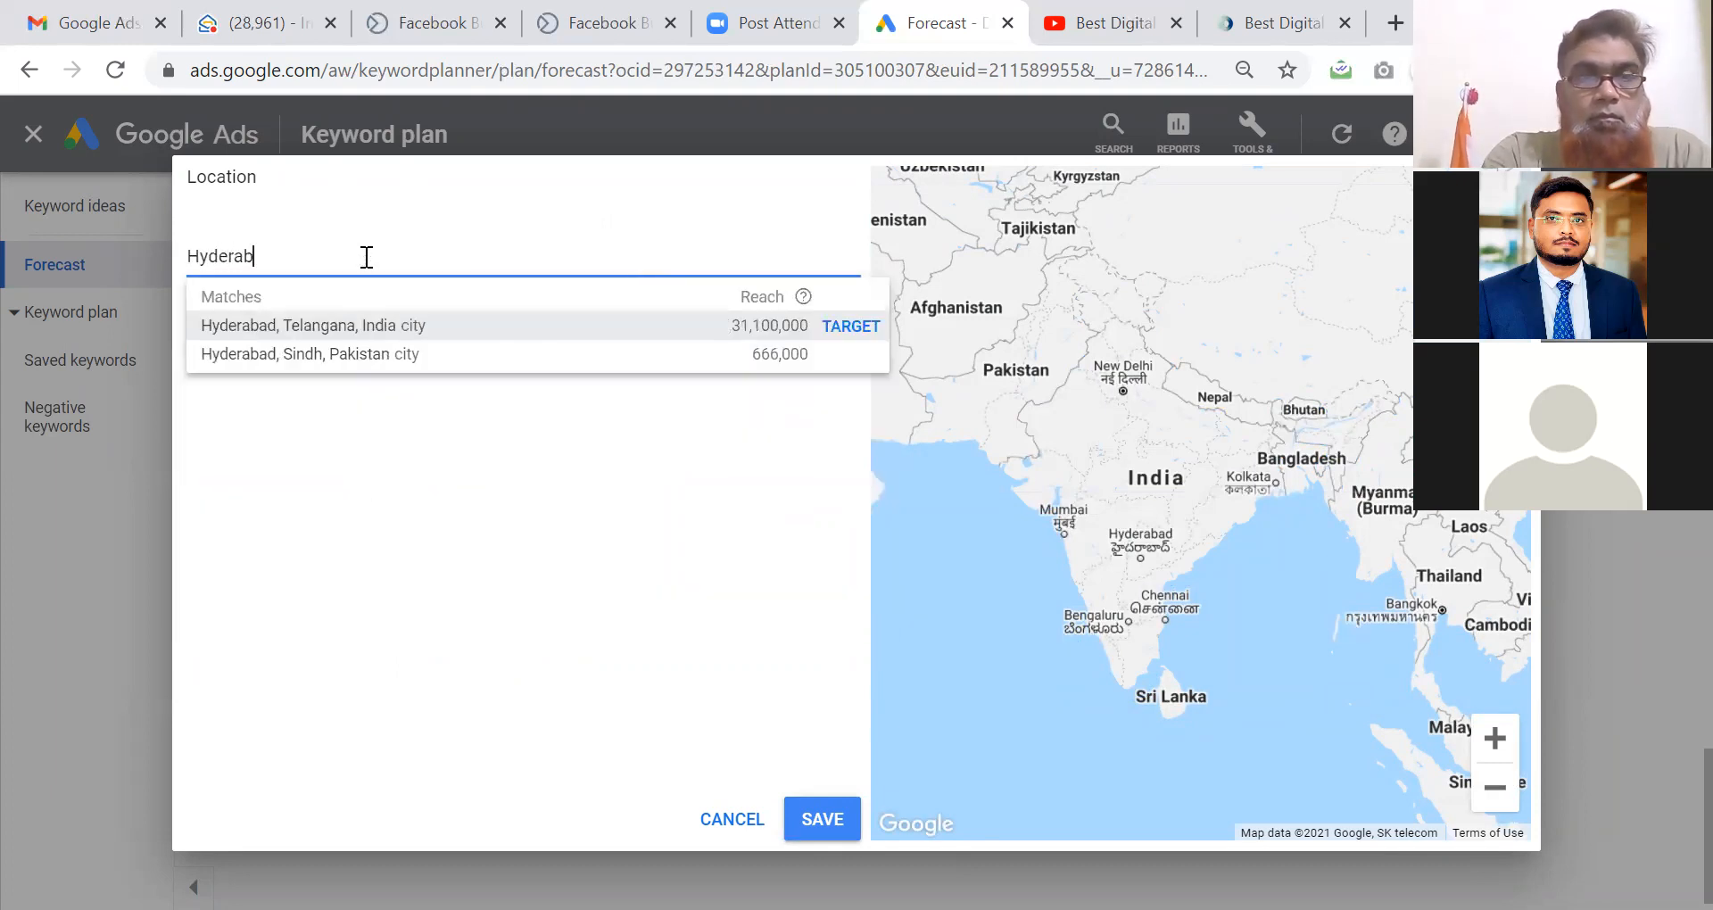
click(330, 325)
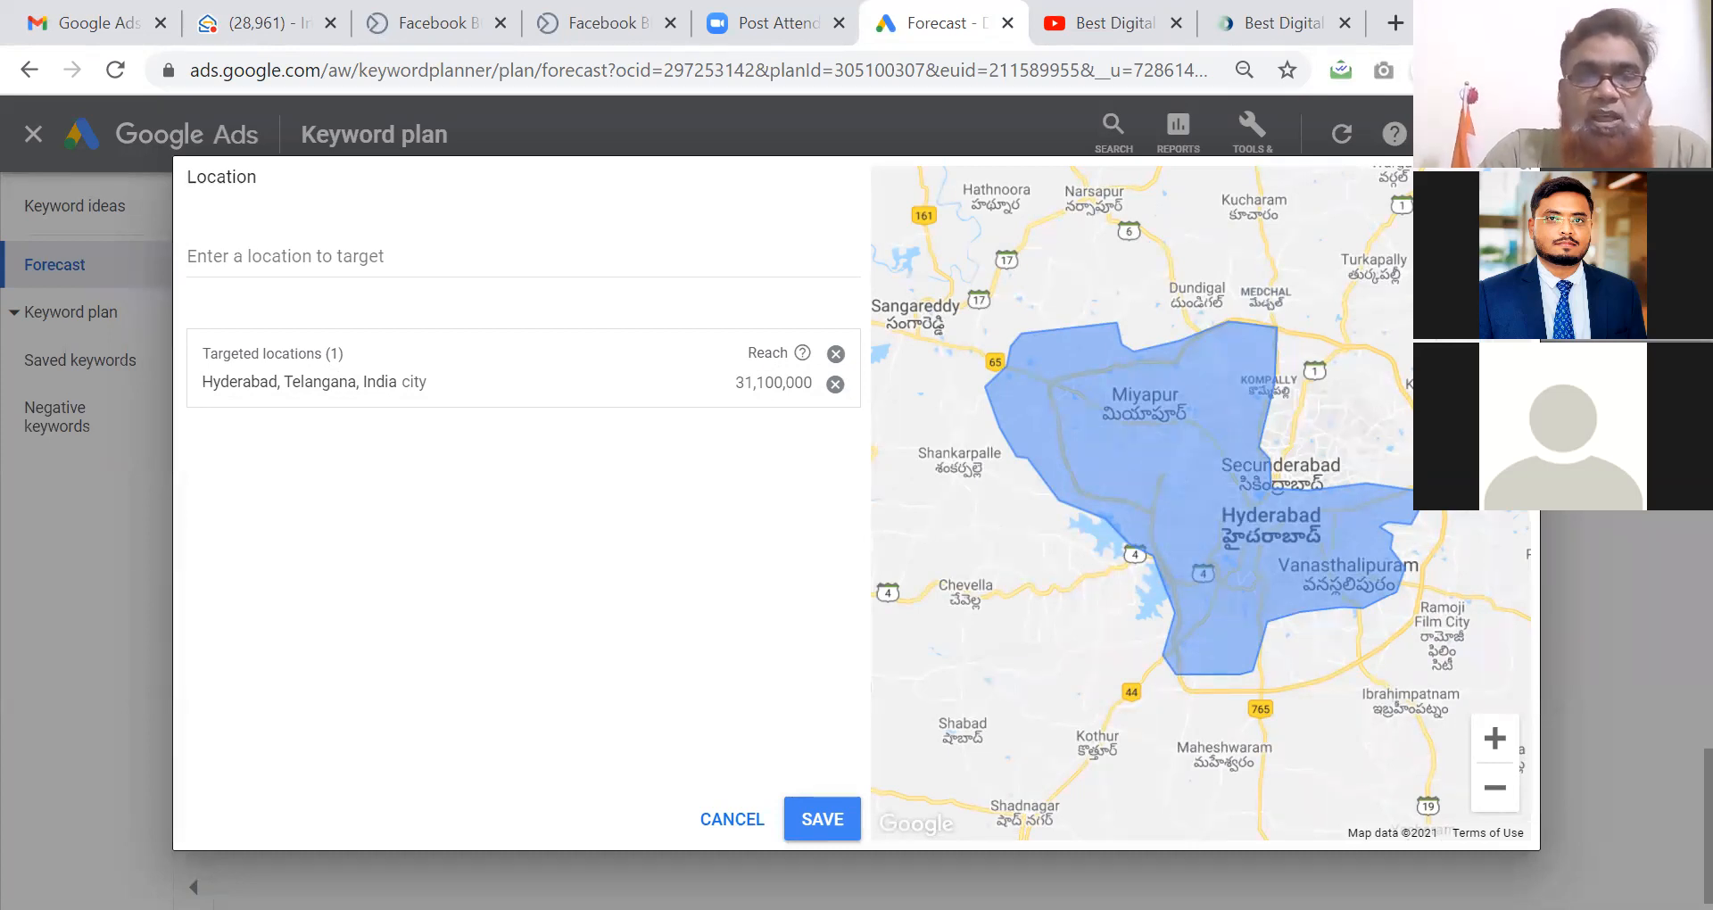
click(819, 832)
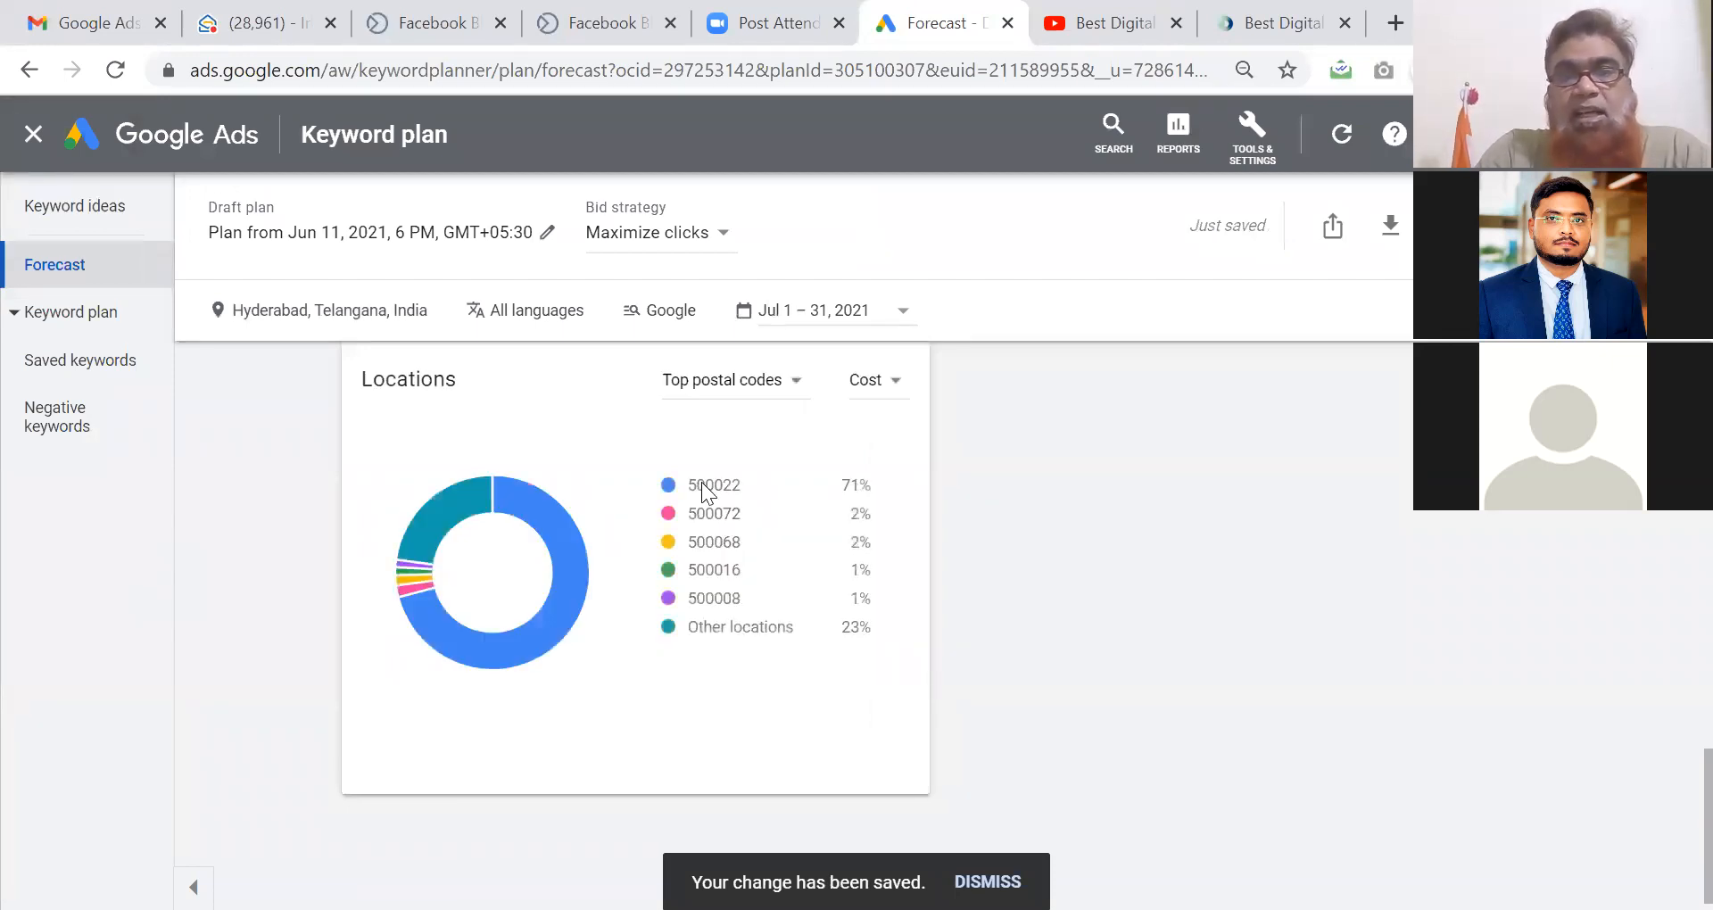
Examine the Hyderabad forecast's clicks, impressions, cost and average CPC, overall and for each keyword.
scroll(1030, 591, up, 4)
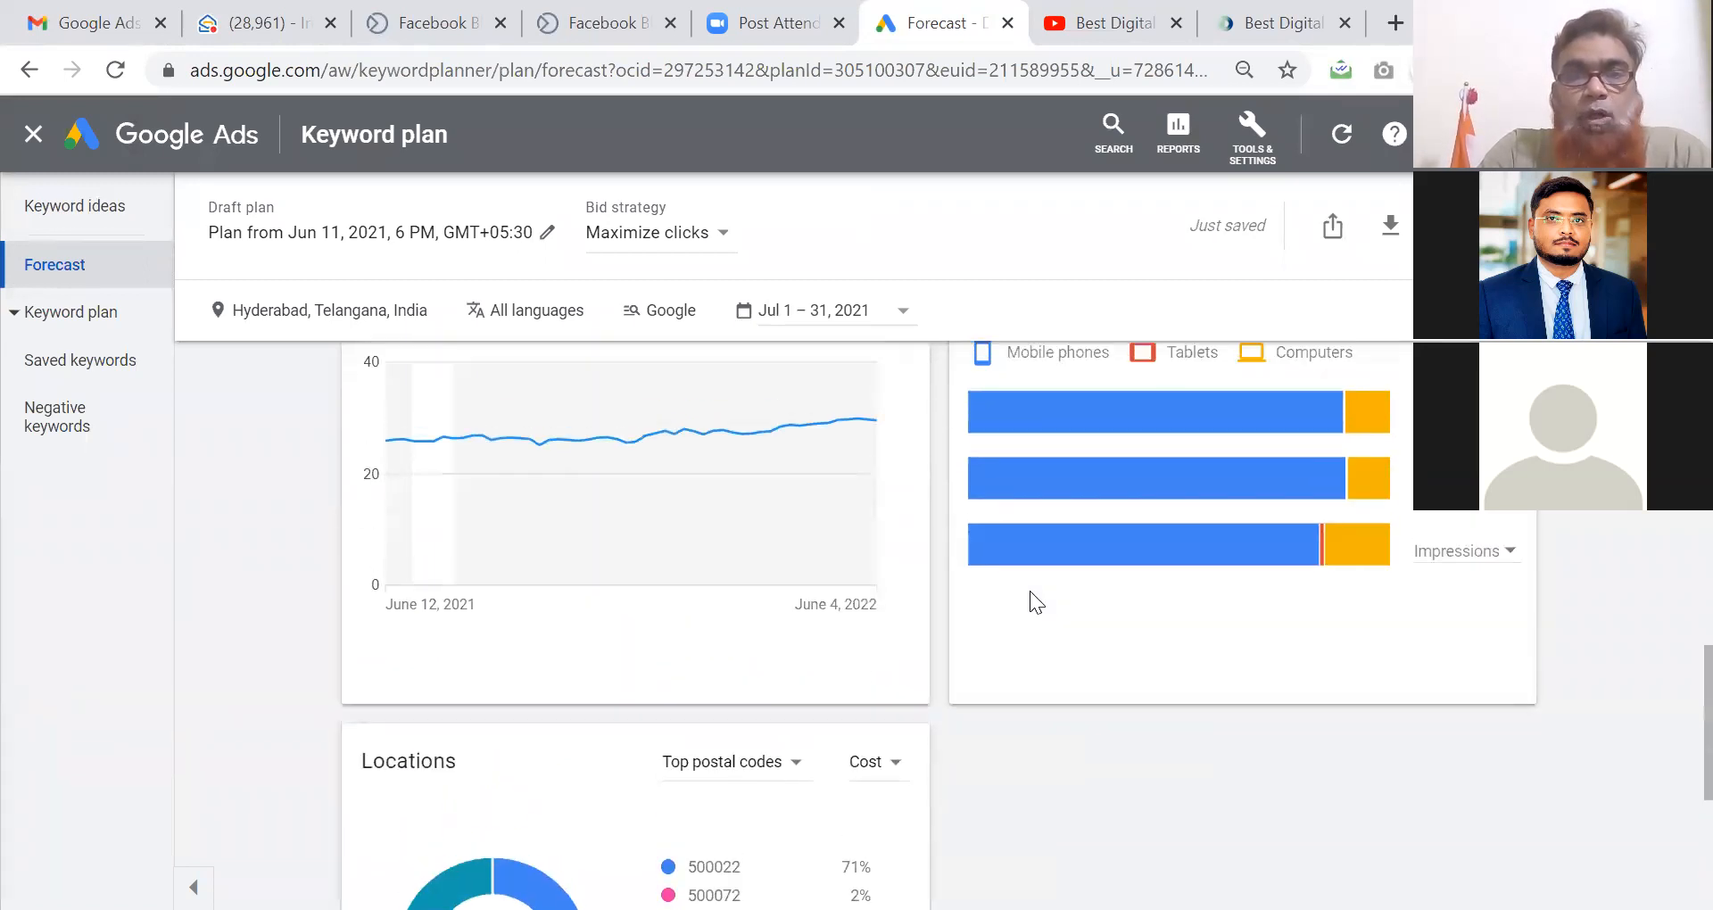
scroll(1029, 591, up, 8)
scroll(1030, 591, down, 2)
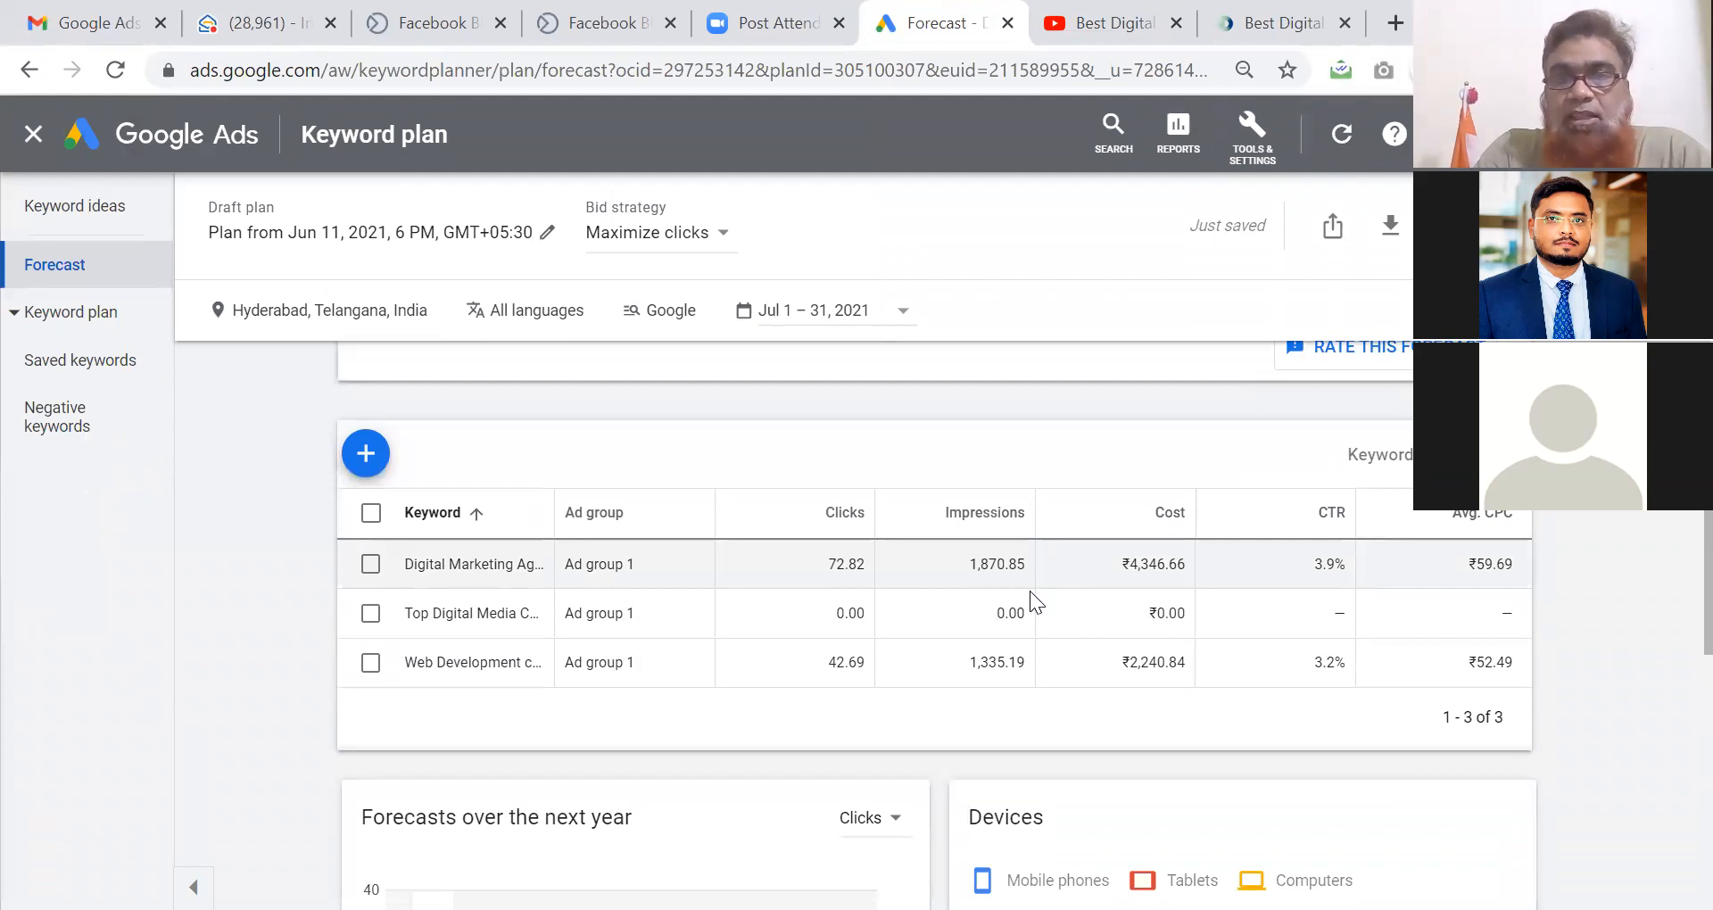
scroll(1031, 592, up, 3)
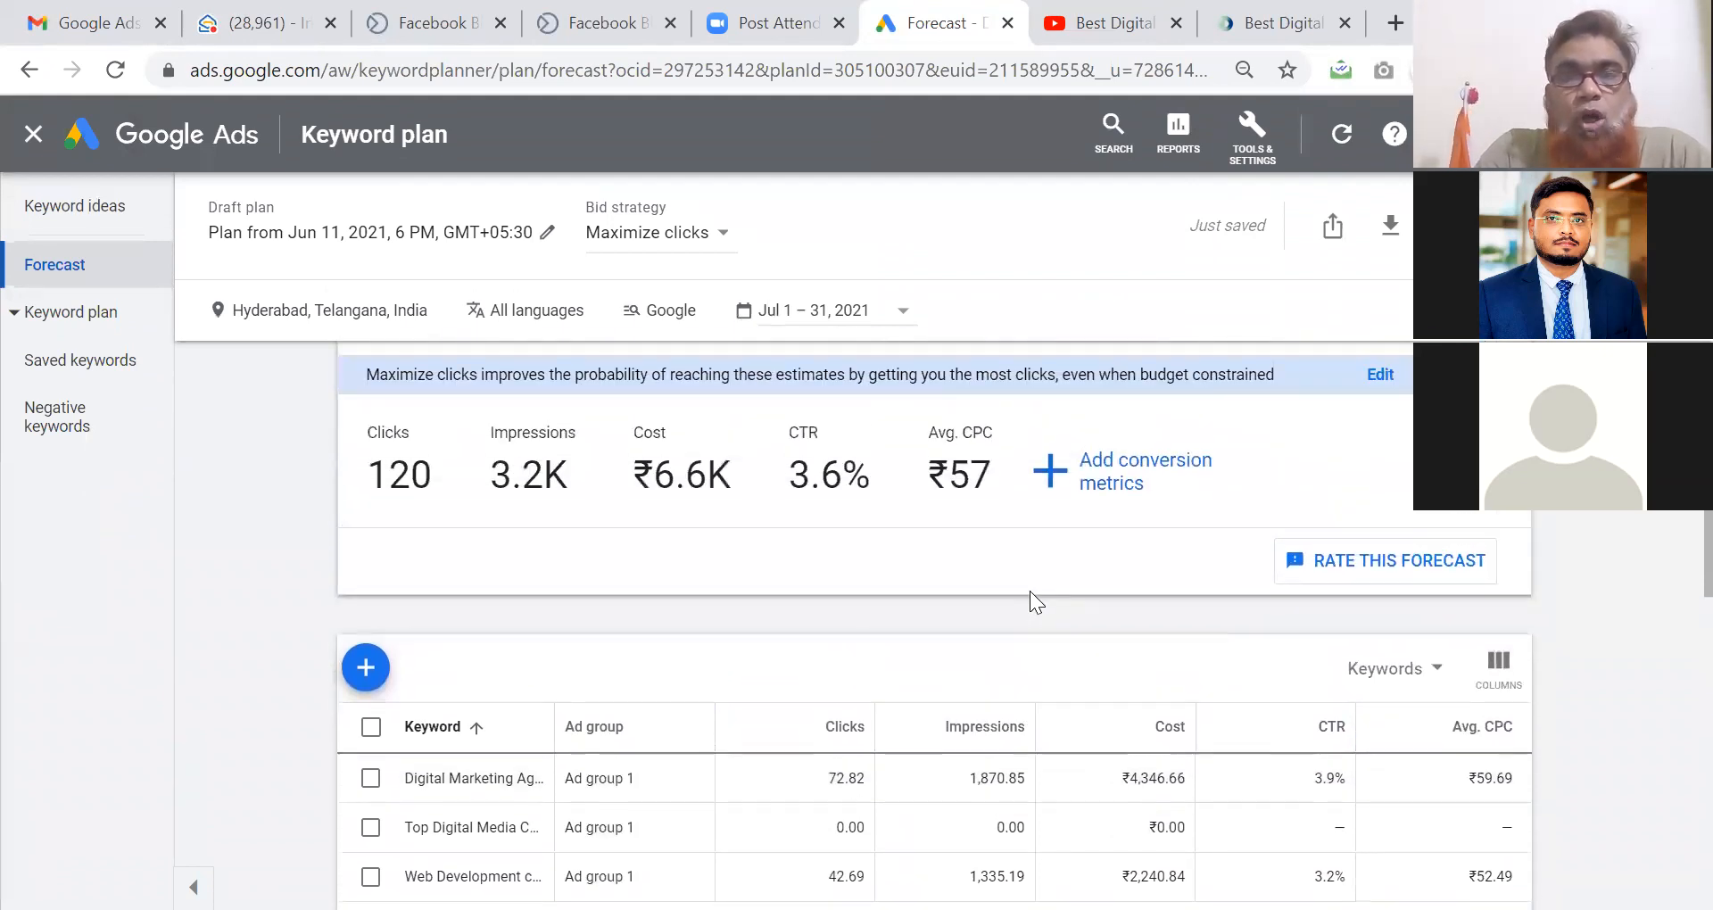
scroll(1030, 591, down, 4)
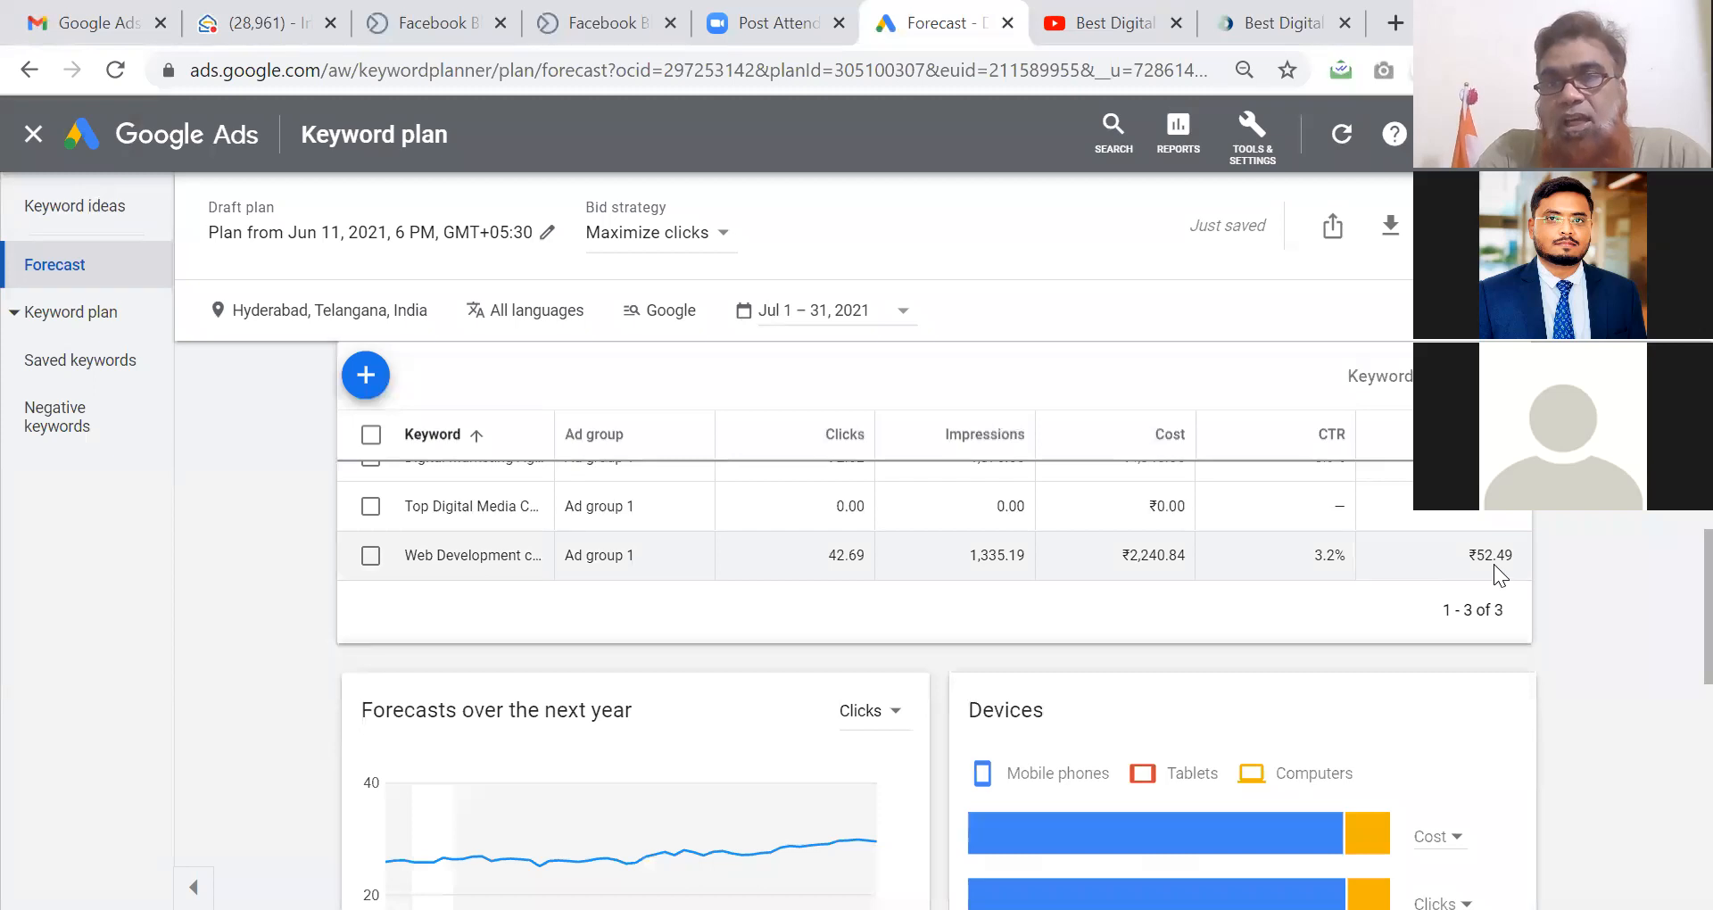
key(Up)
key(Up)
key(Up)
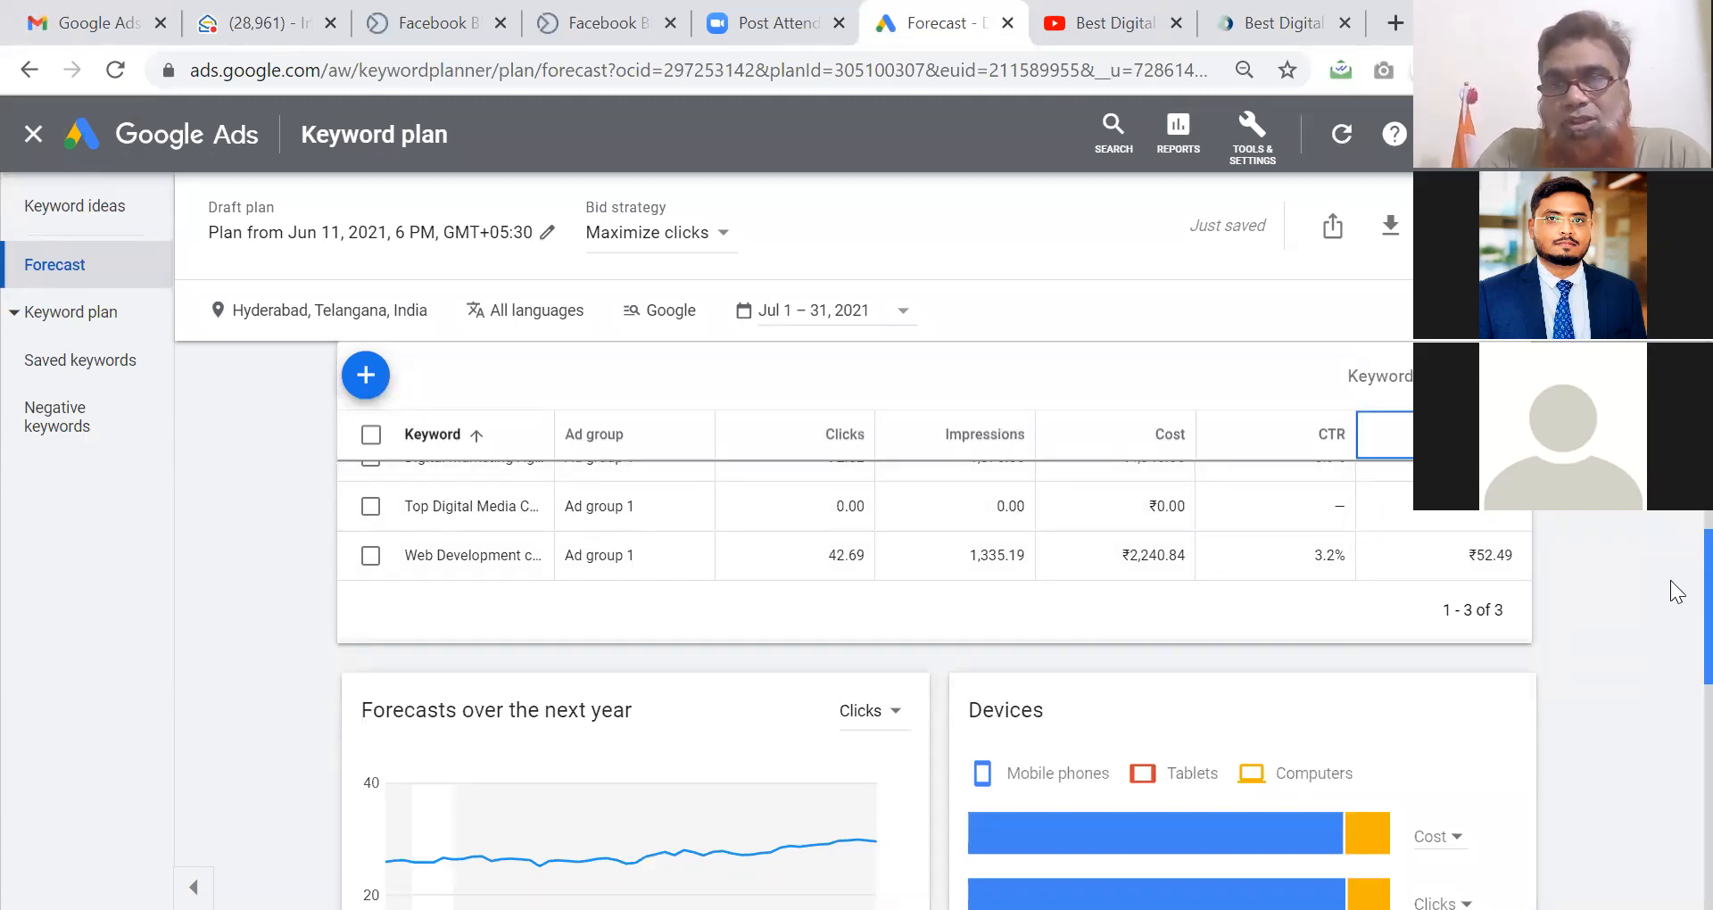
scroll(1678, 584, up, 1)
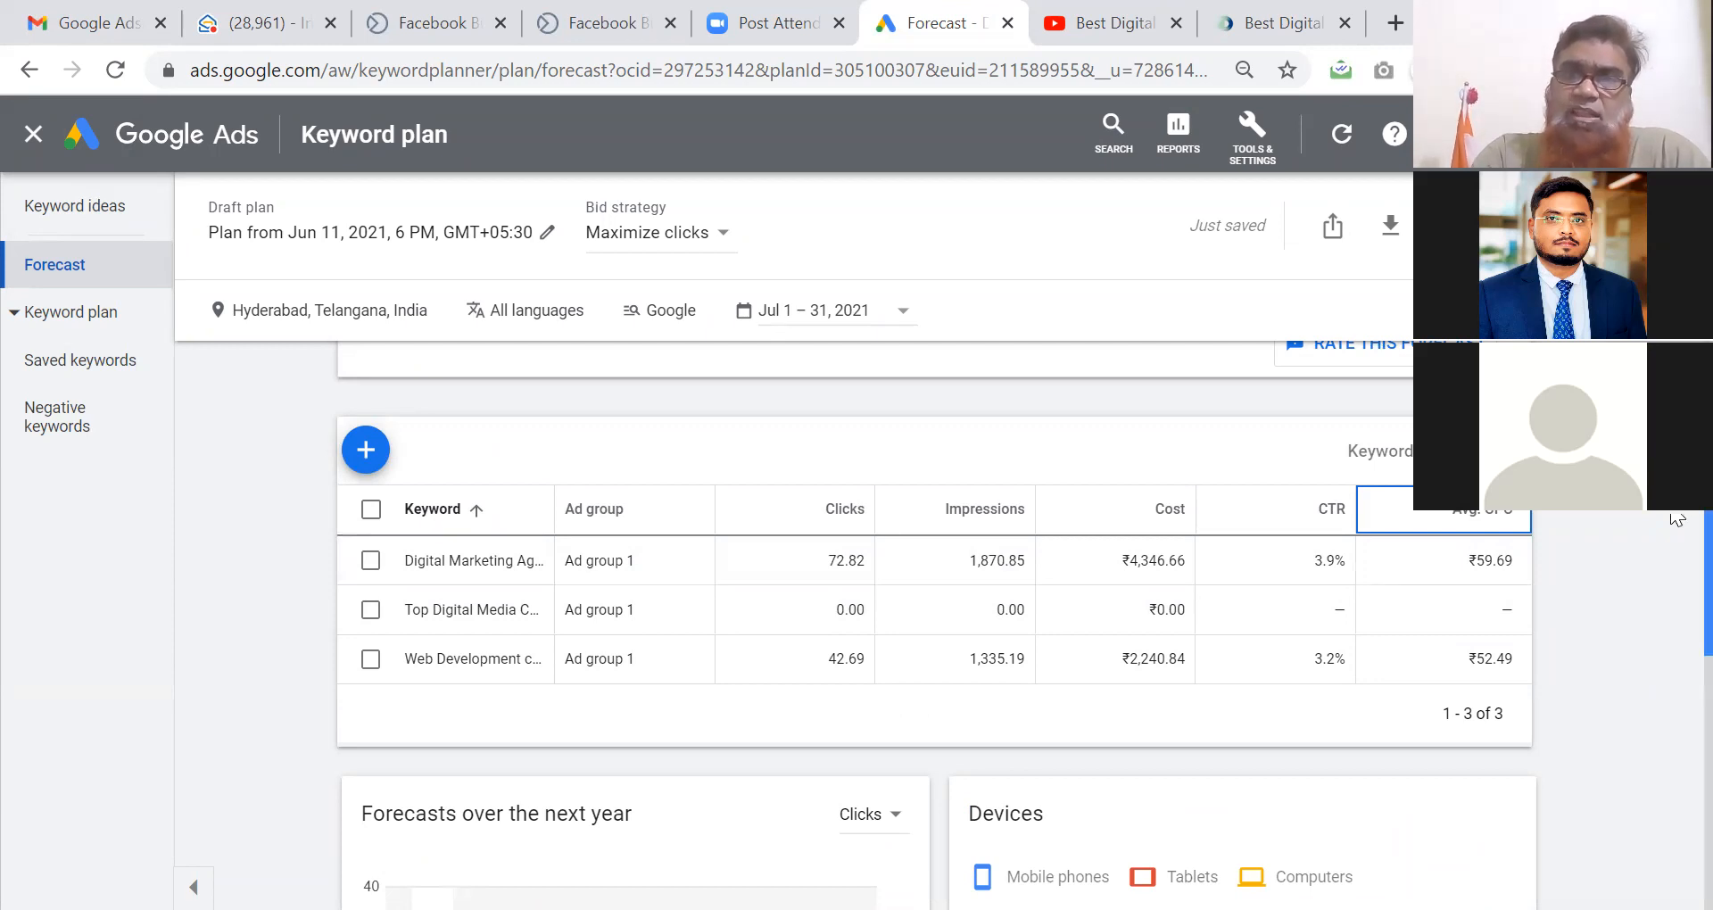
scroll(1678, 517, up, 5)
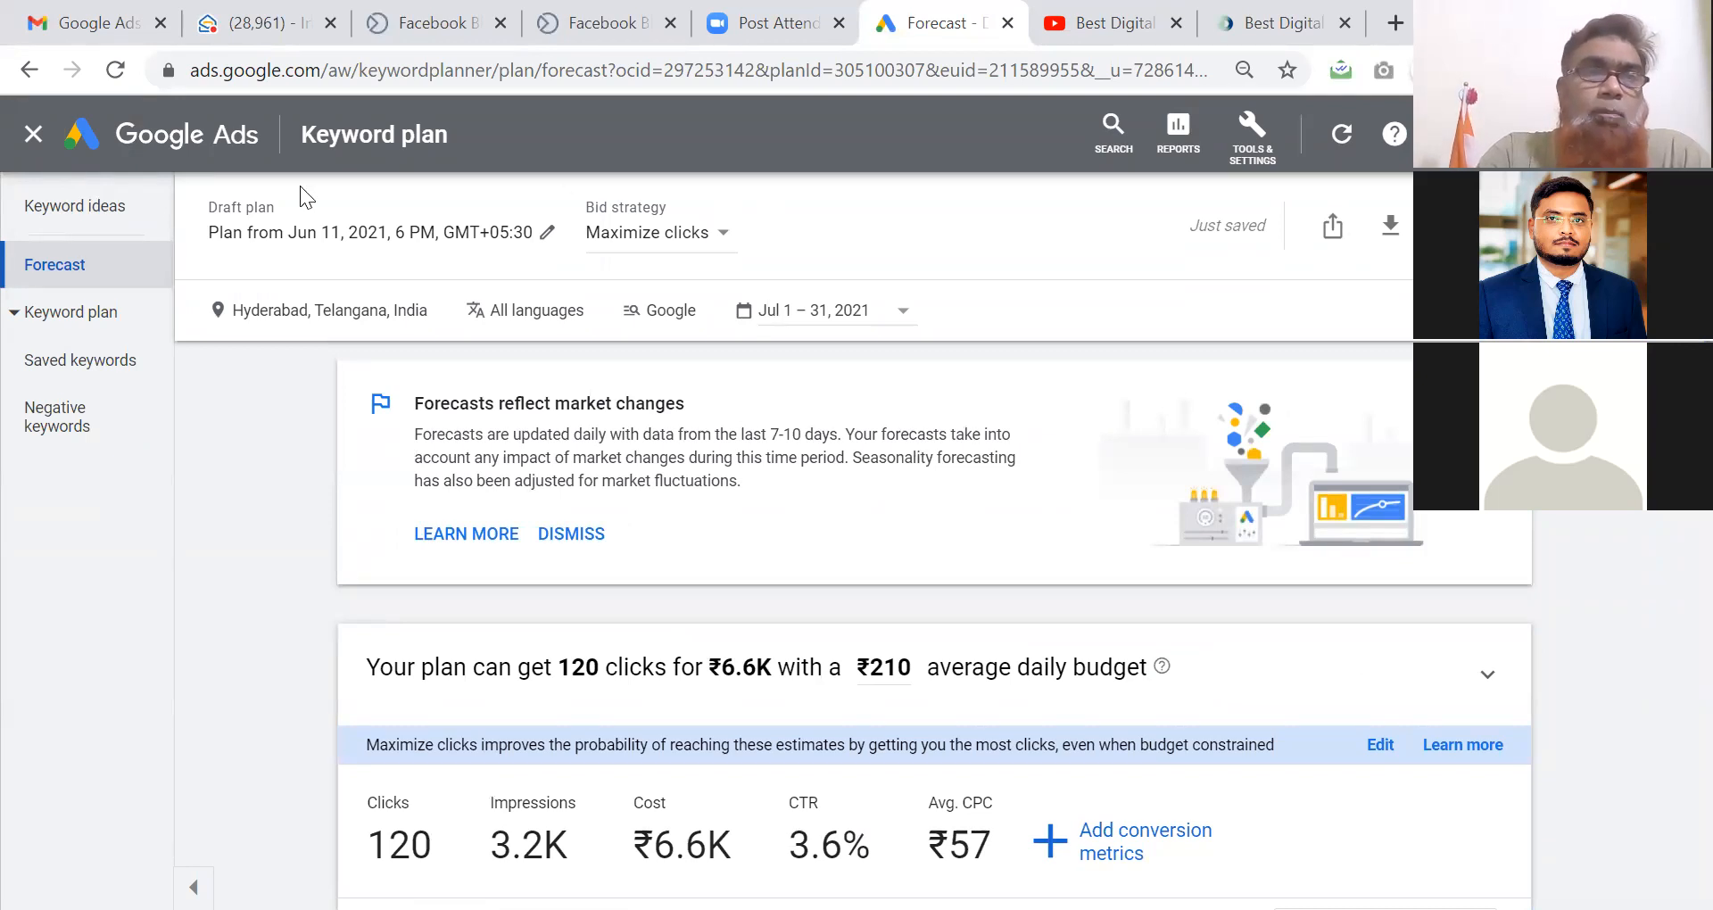
click(94, 216)
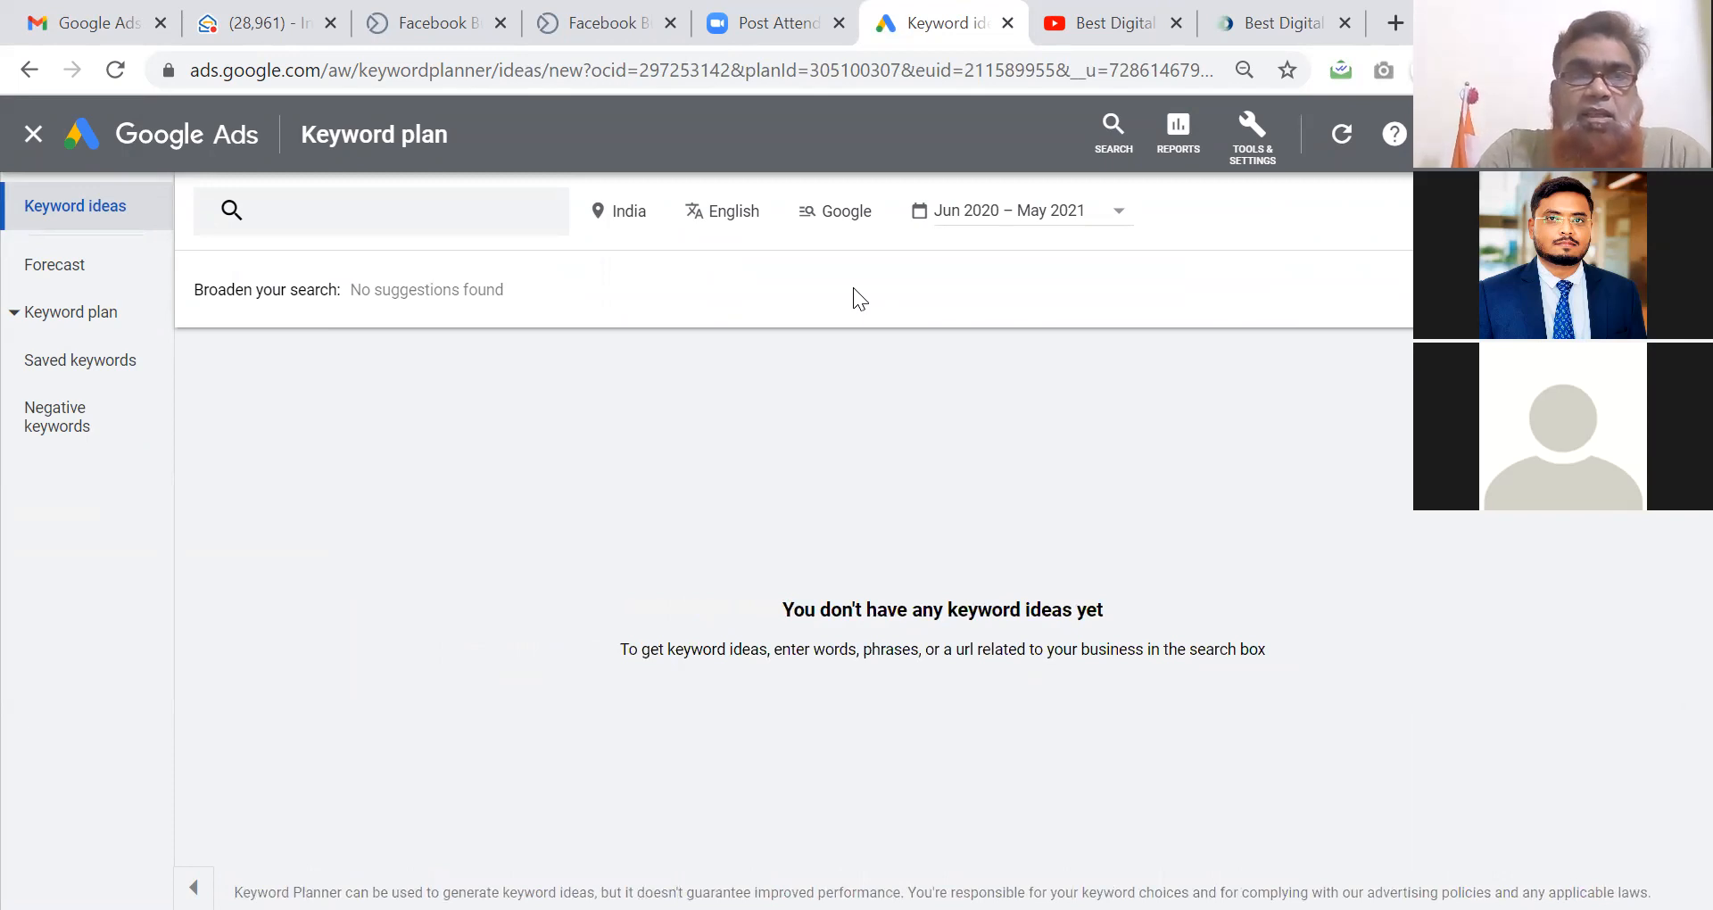
click(482, 217)
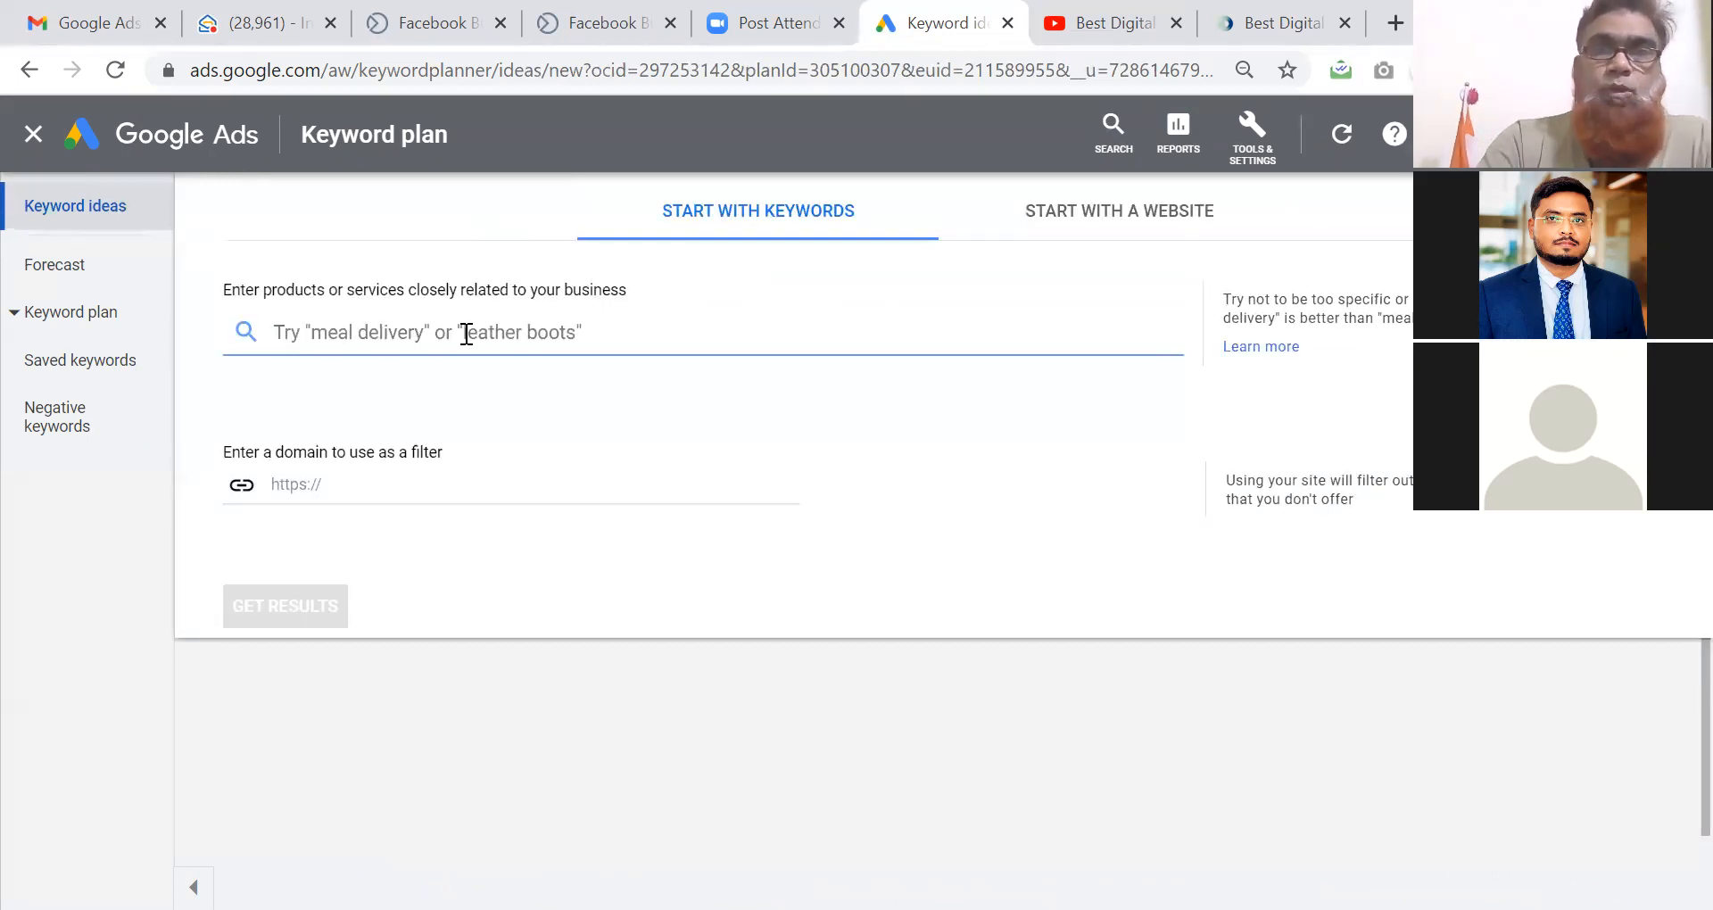
click(1101, 210)
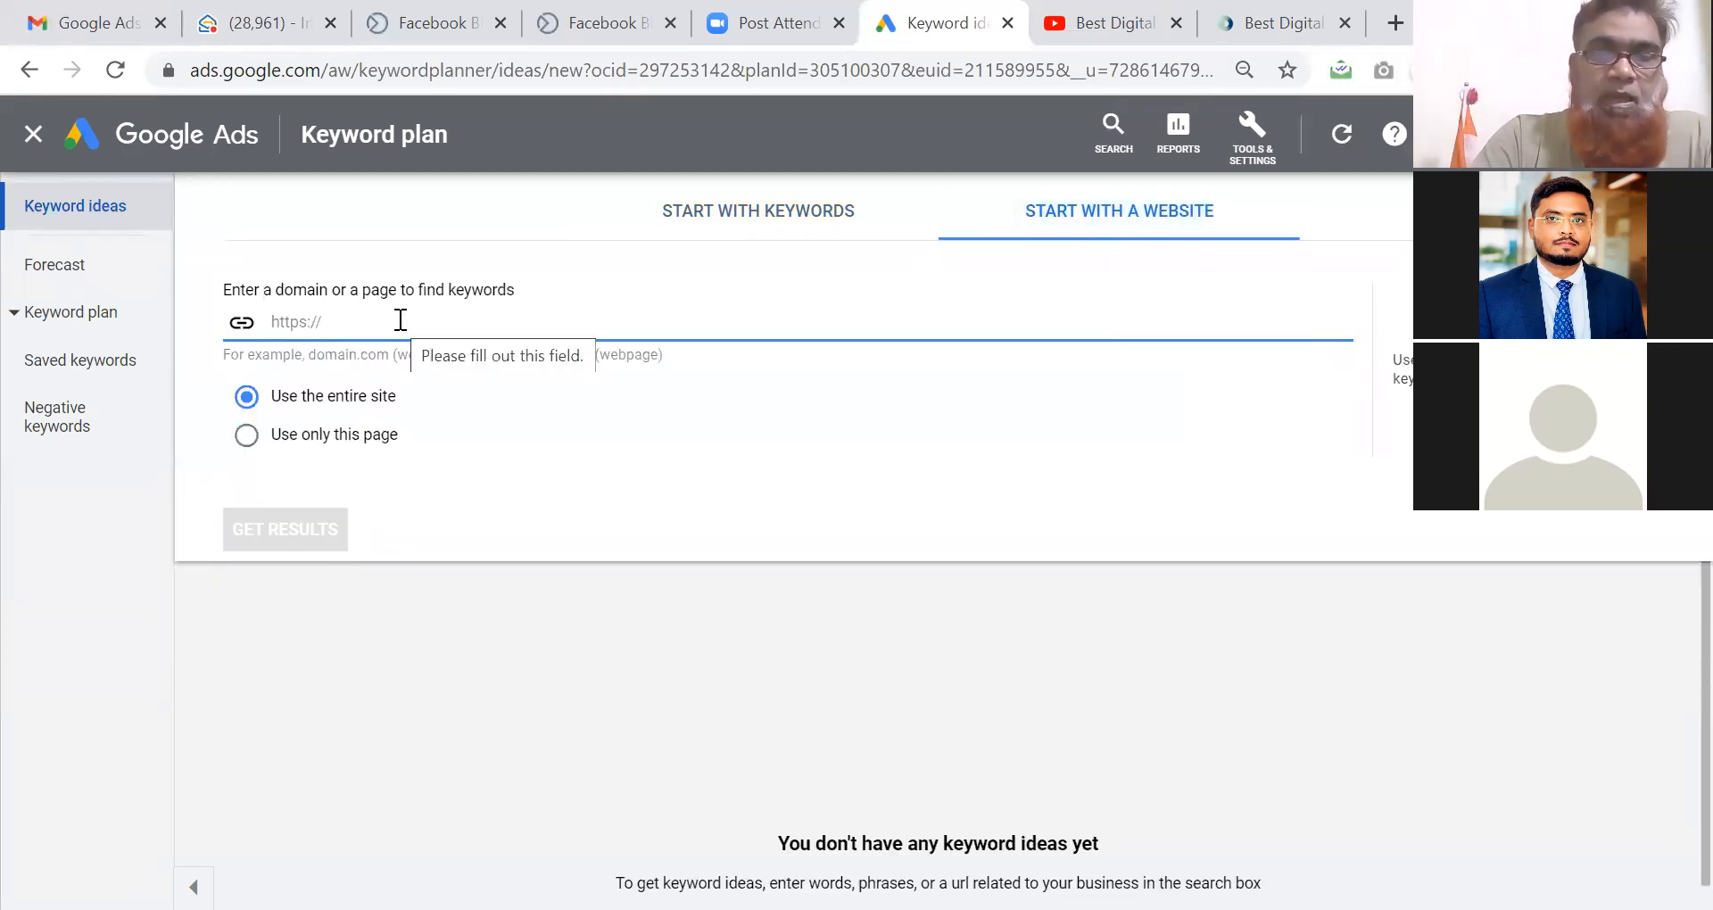
text(https://digitoze.com/OutsourceWeb/)
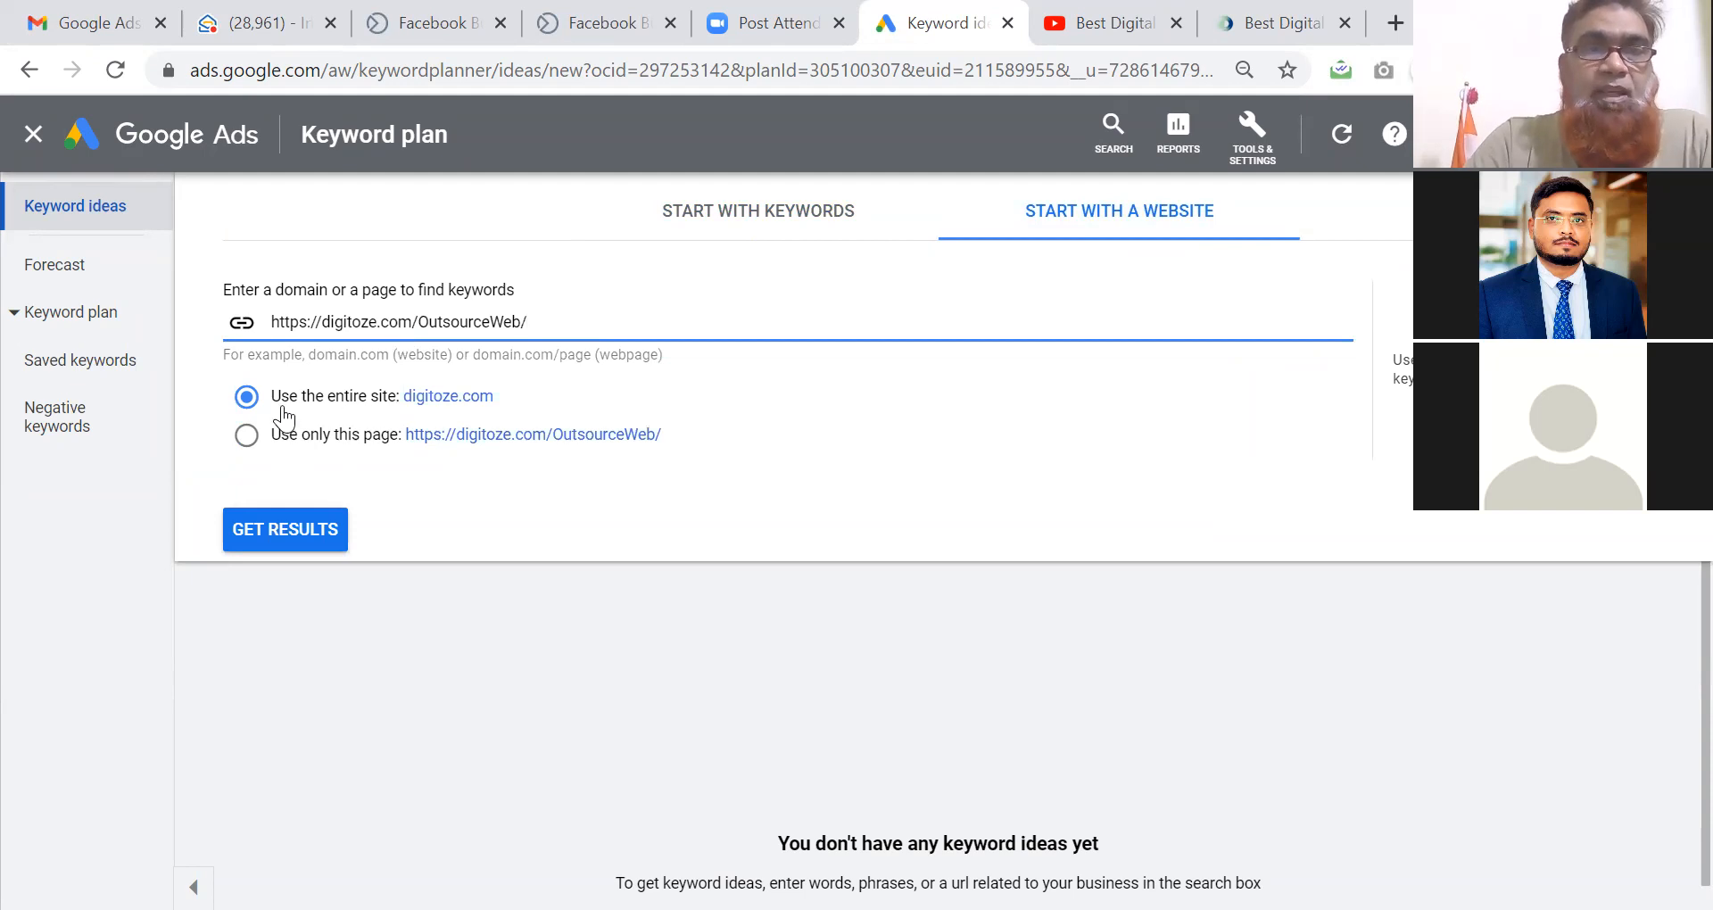
click(248, 444)
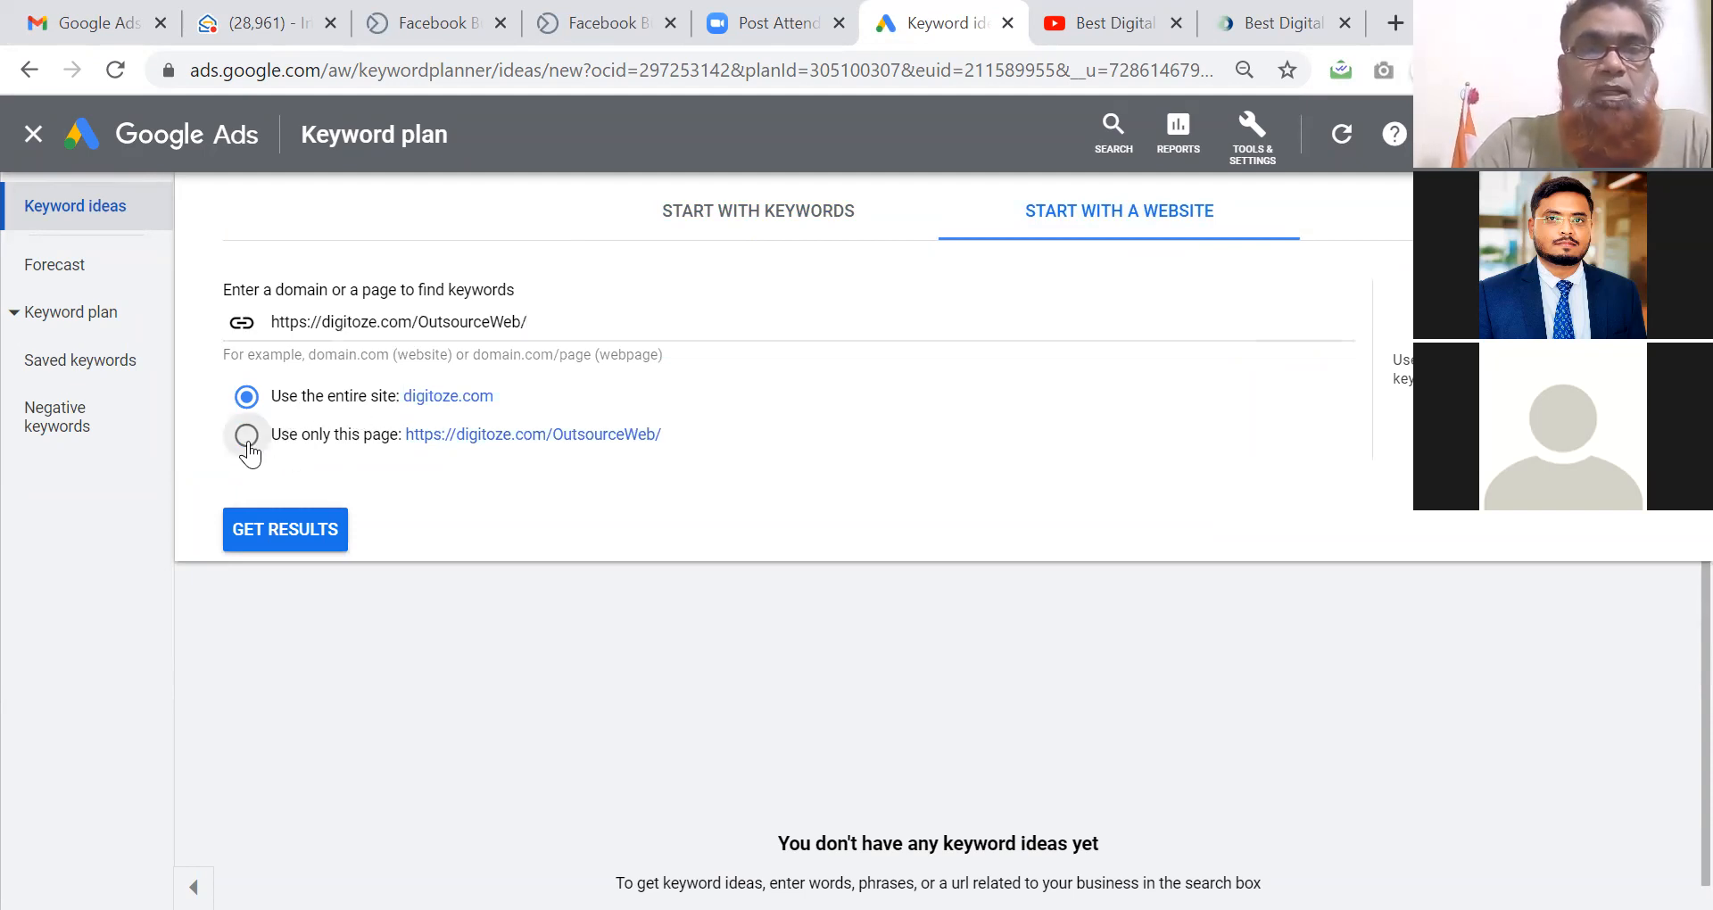
click(277, 527)
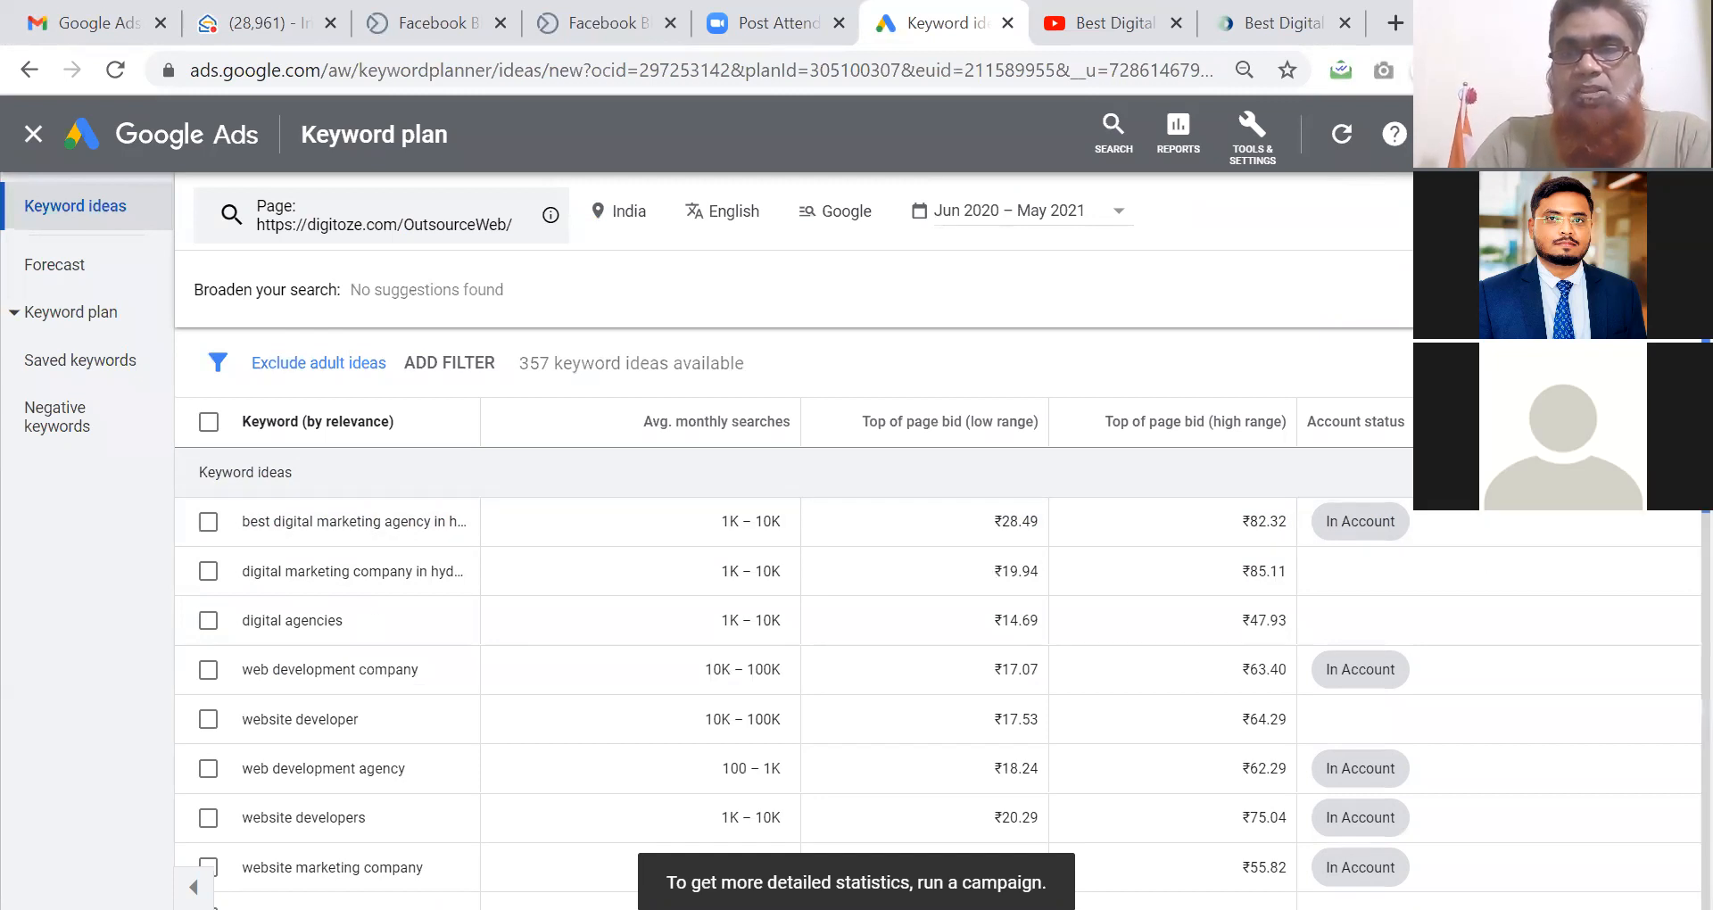
Sort the keyword ideas by average monthly searches, highest first, and review their search volumes and top of page bid ranges.
scroll(1670, 560, down, 3)
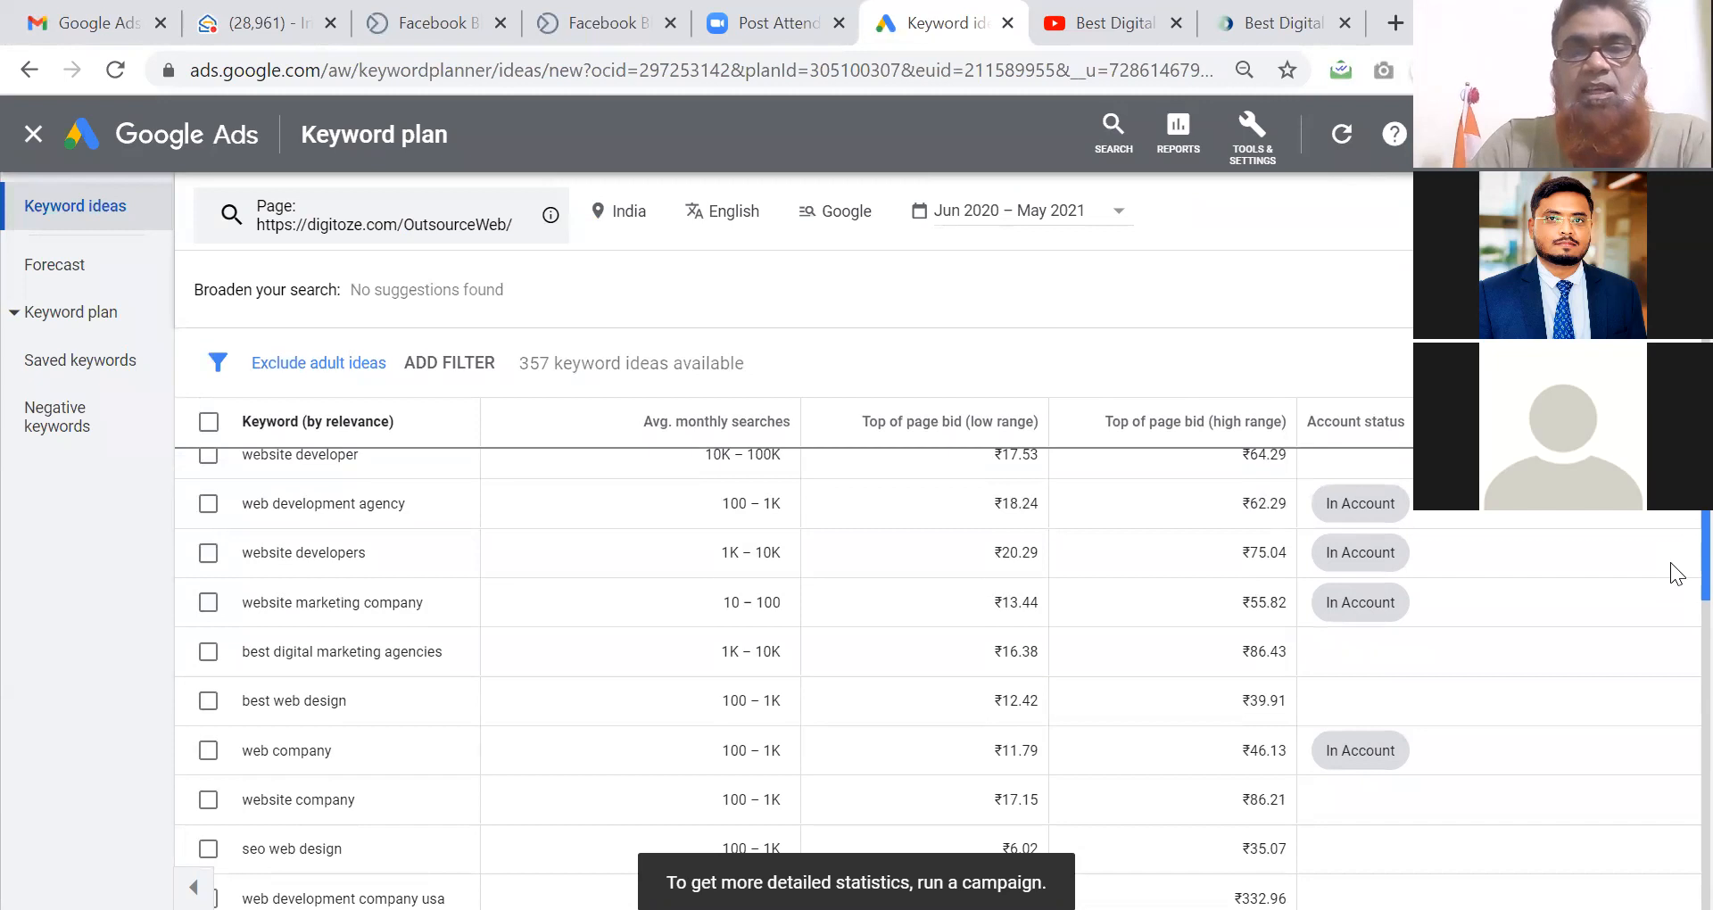
scroll(1671, 607, down, 8)
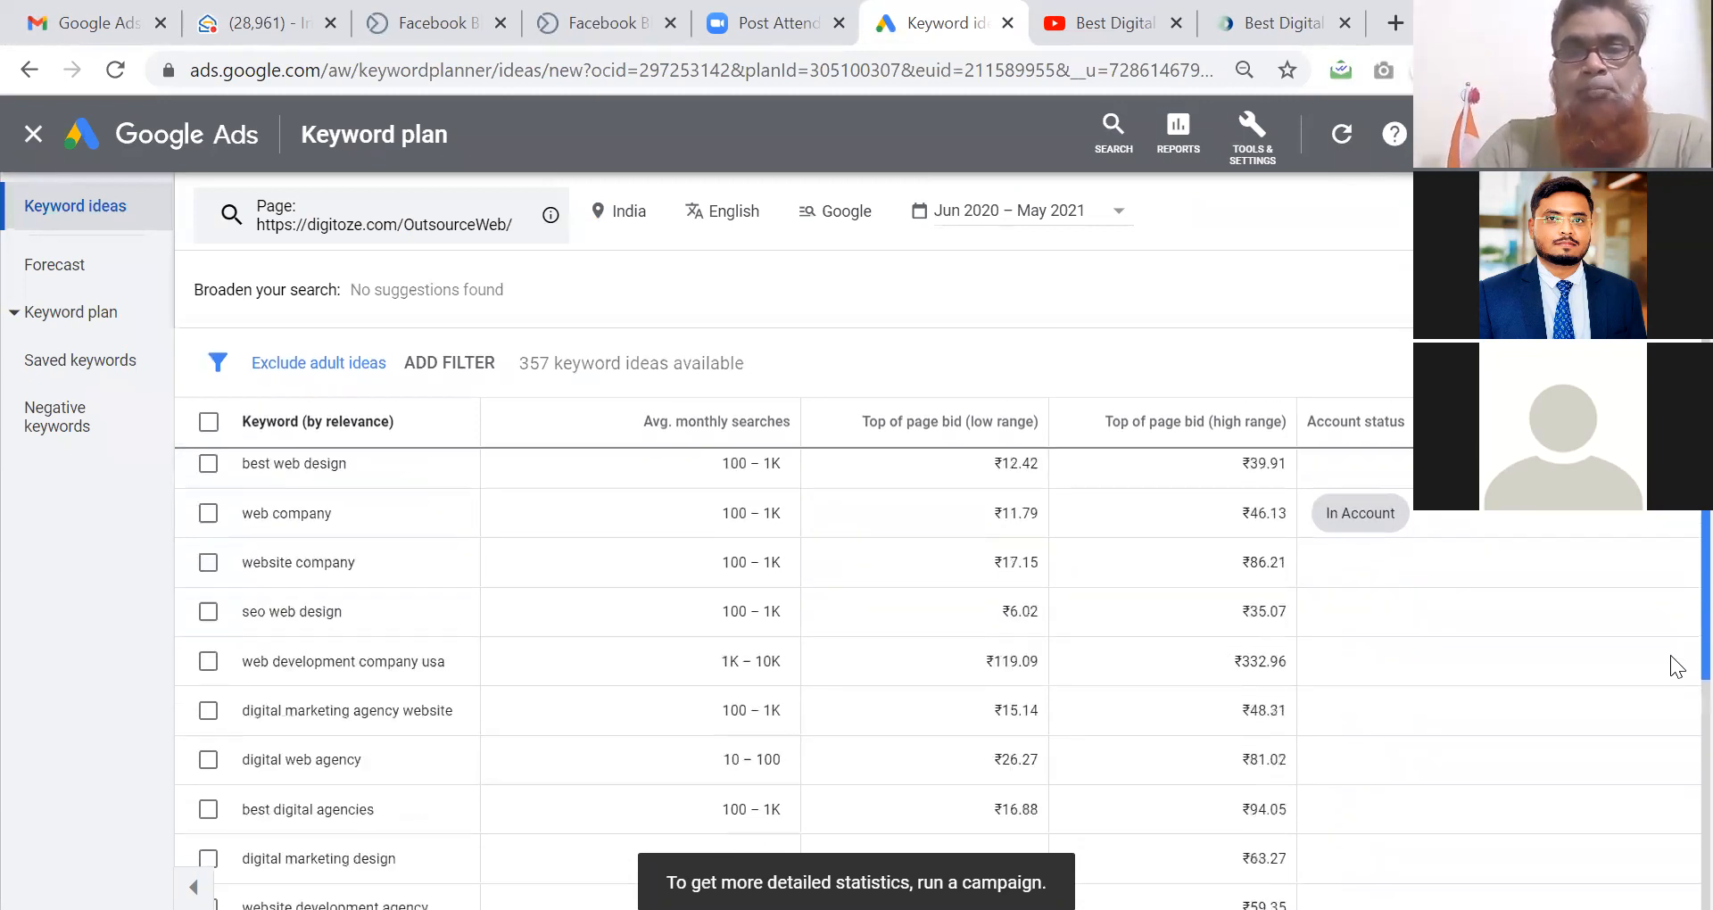
scroll(1672, 819, down, 3)
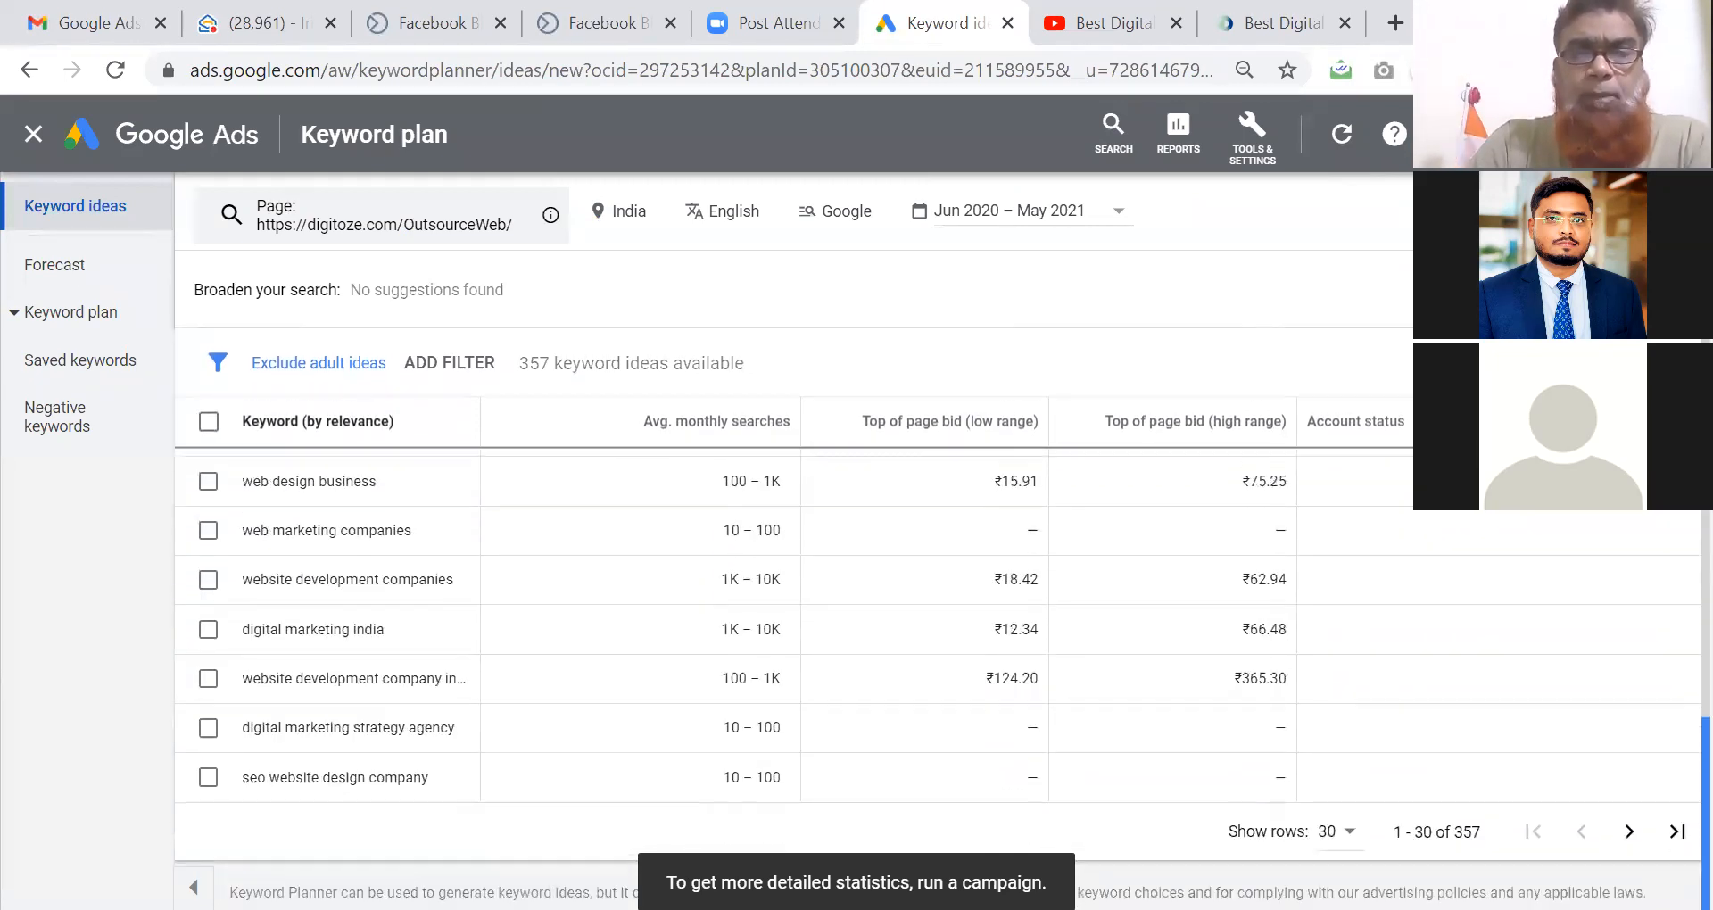
scroll(1671, 771, up, 10)
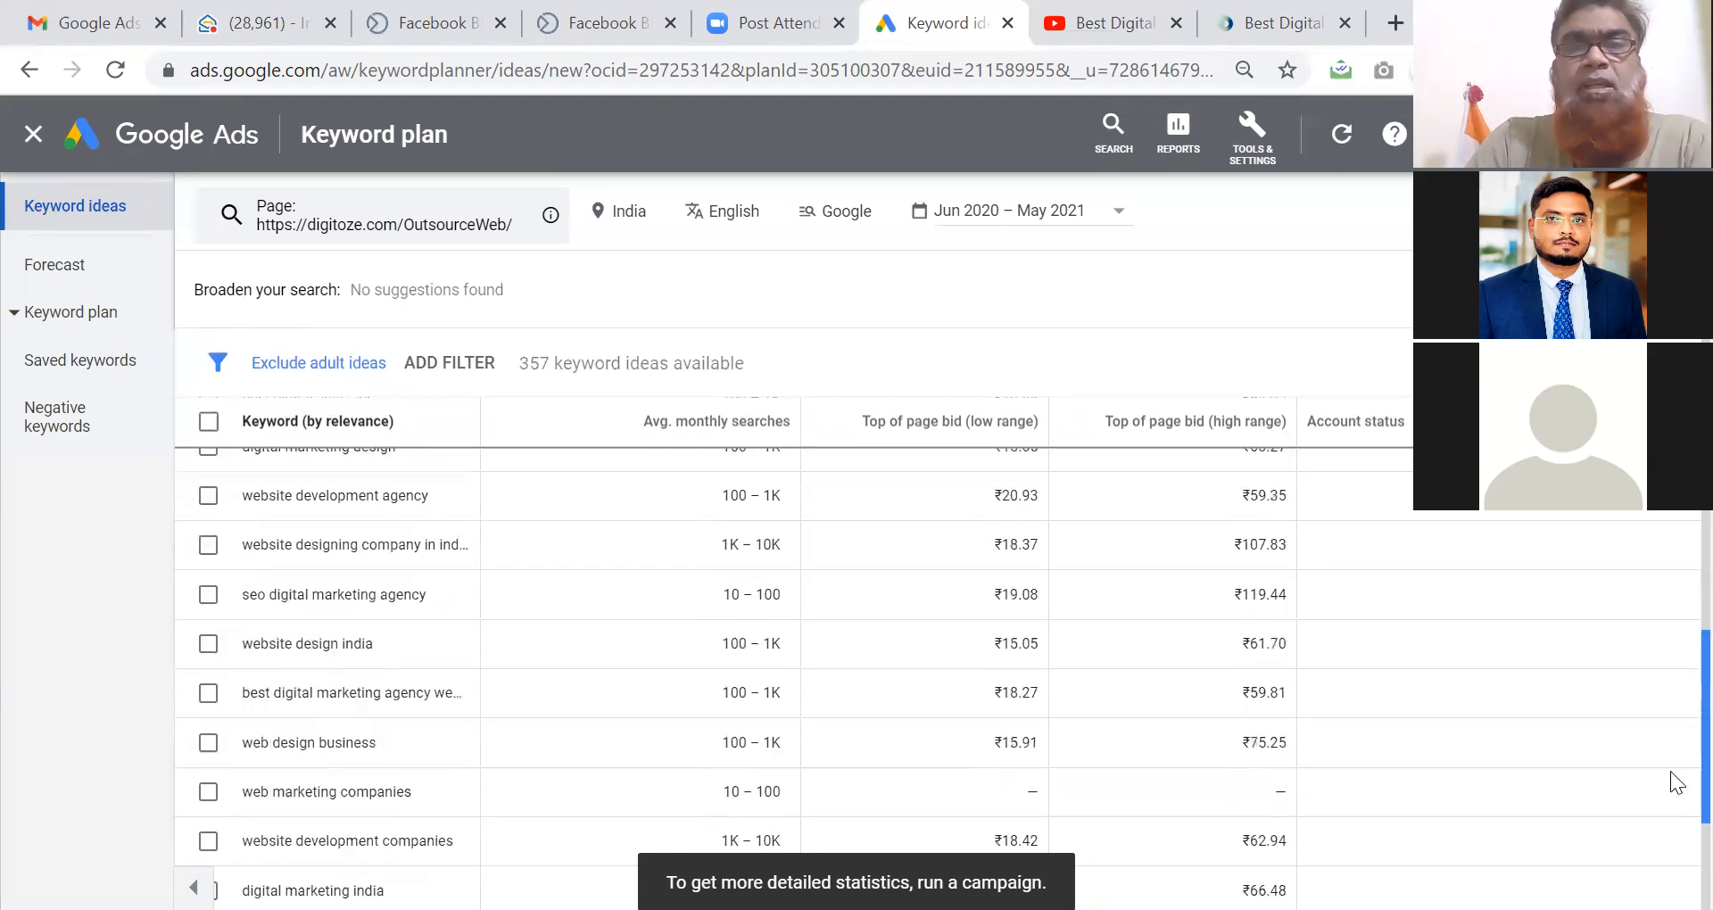
scroll(1676, 515, up, 2)
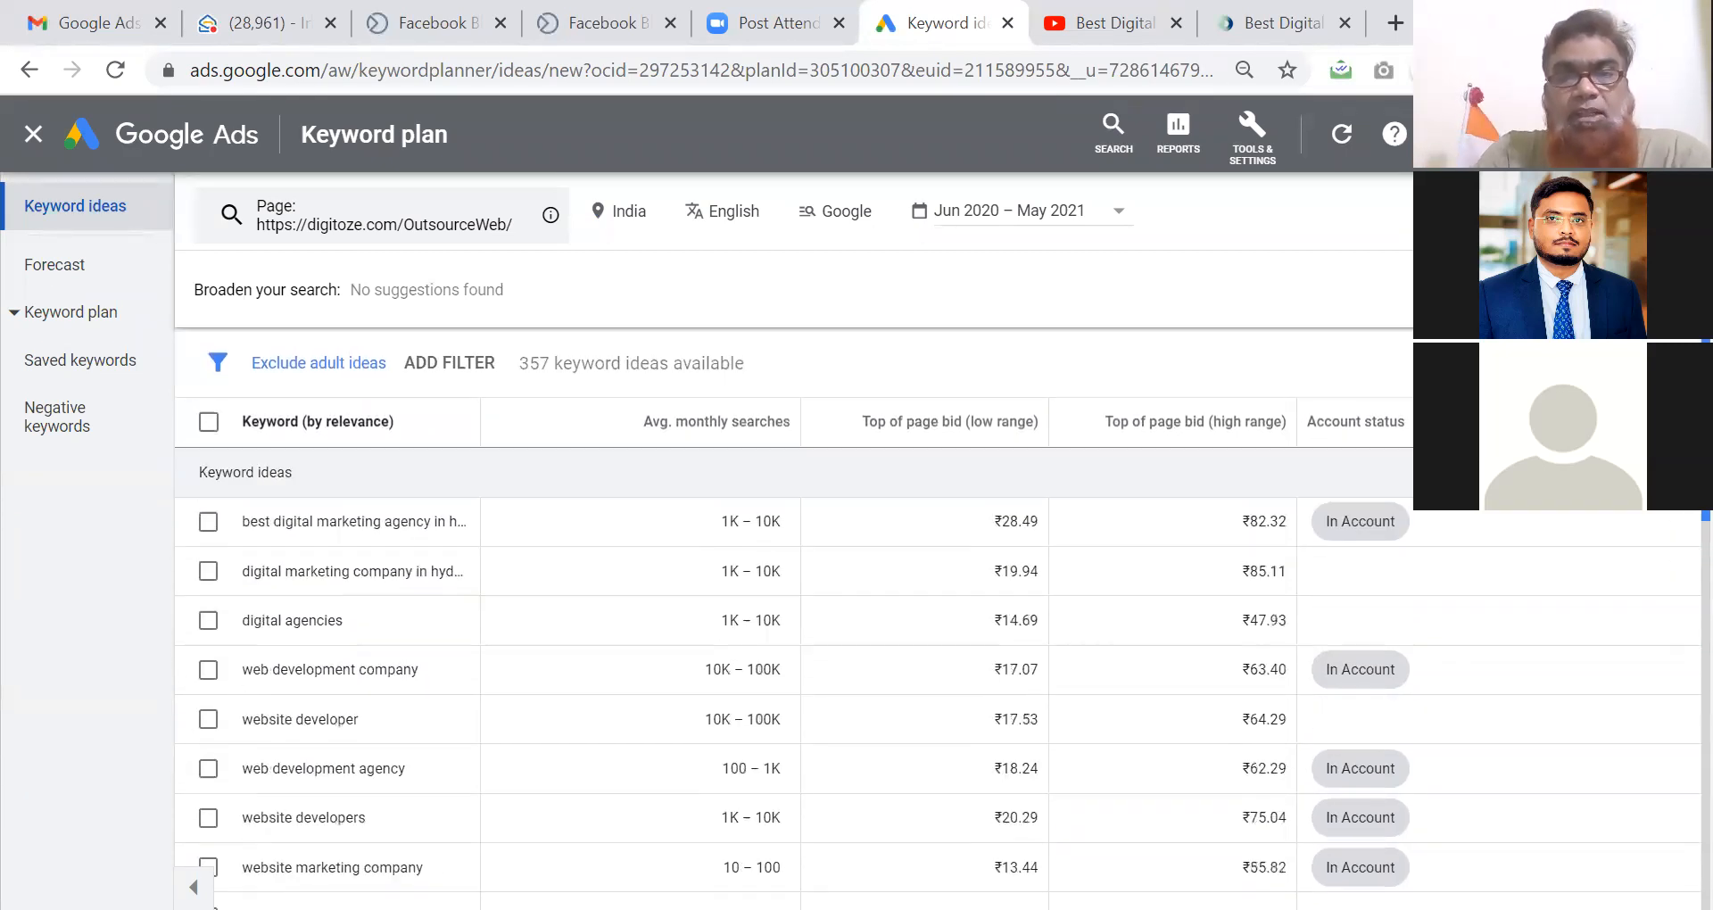
click(732, 430)
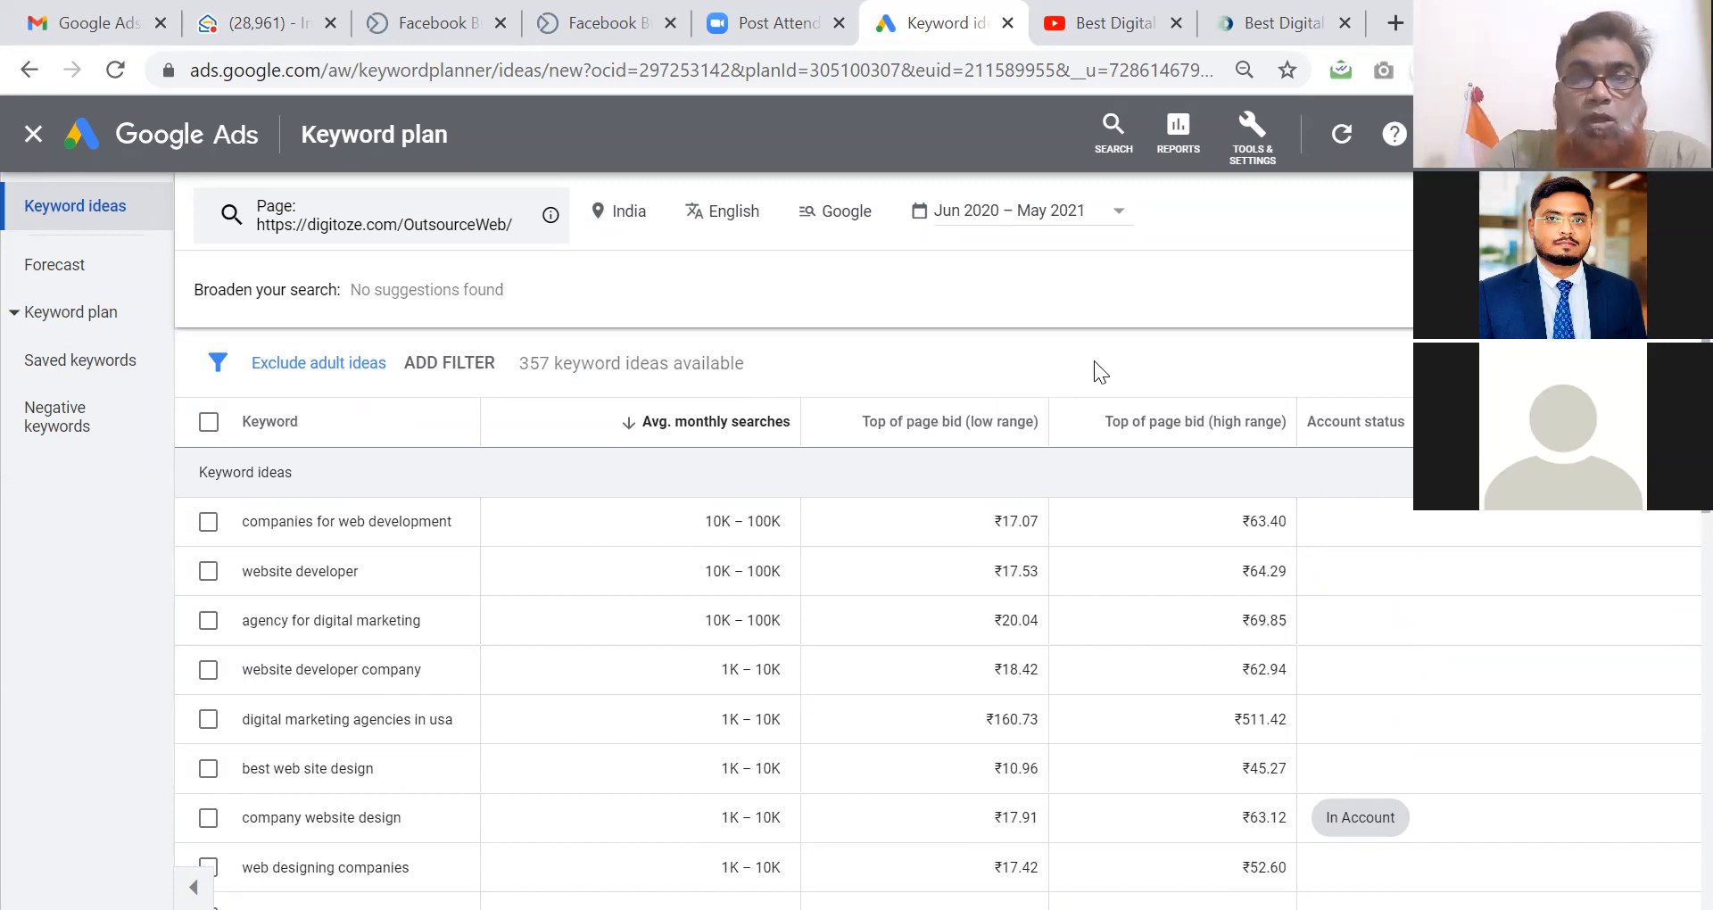
scroll(1095, 362, down, 1)
scroll(1094, 371, down, 1)
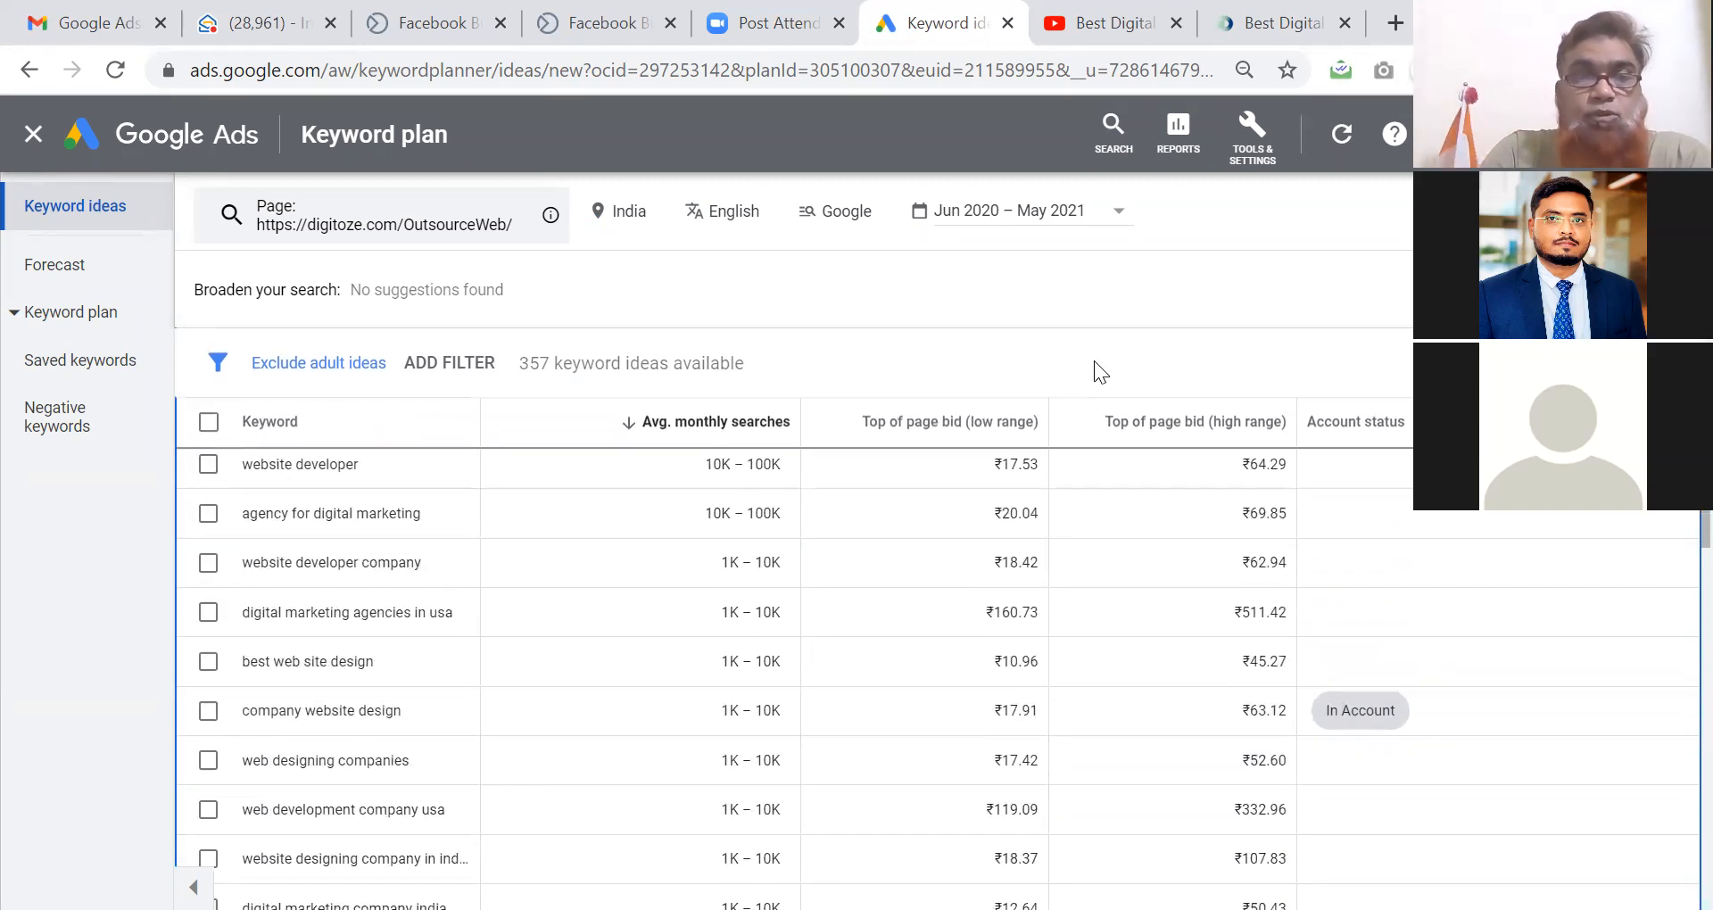
scroll(1094, 361, down, 6)
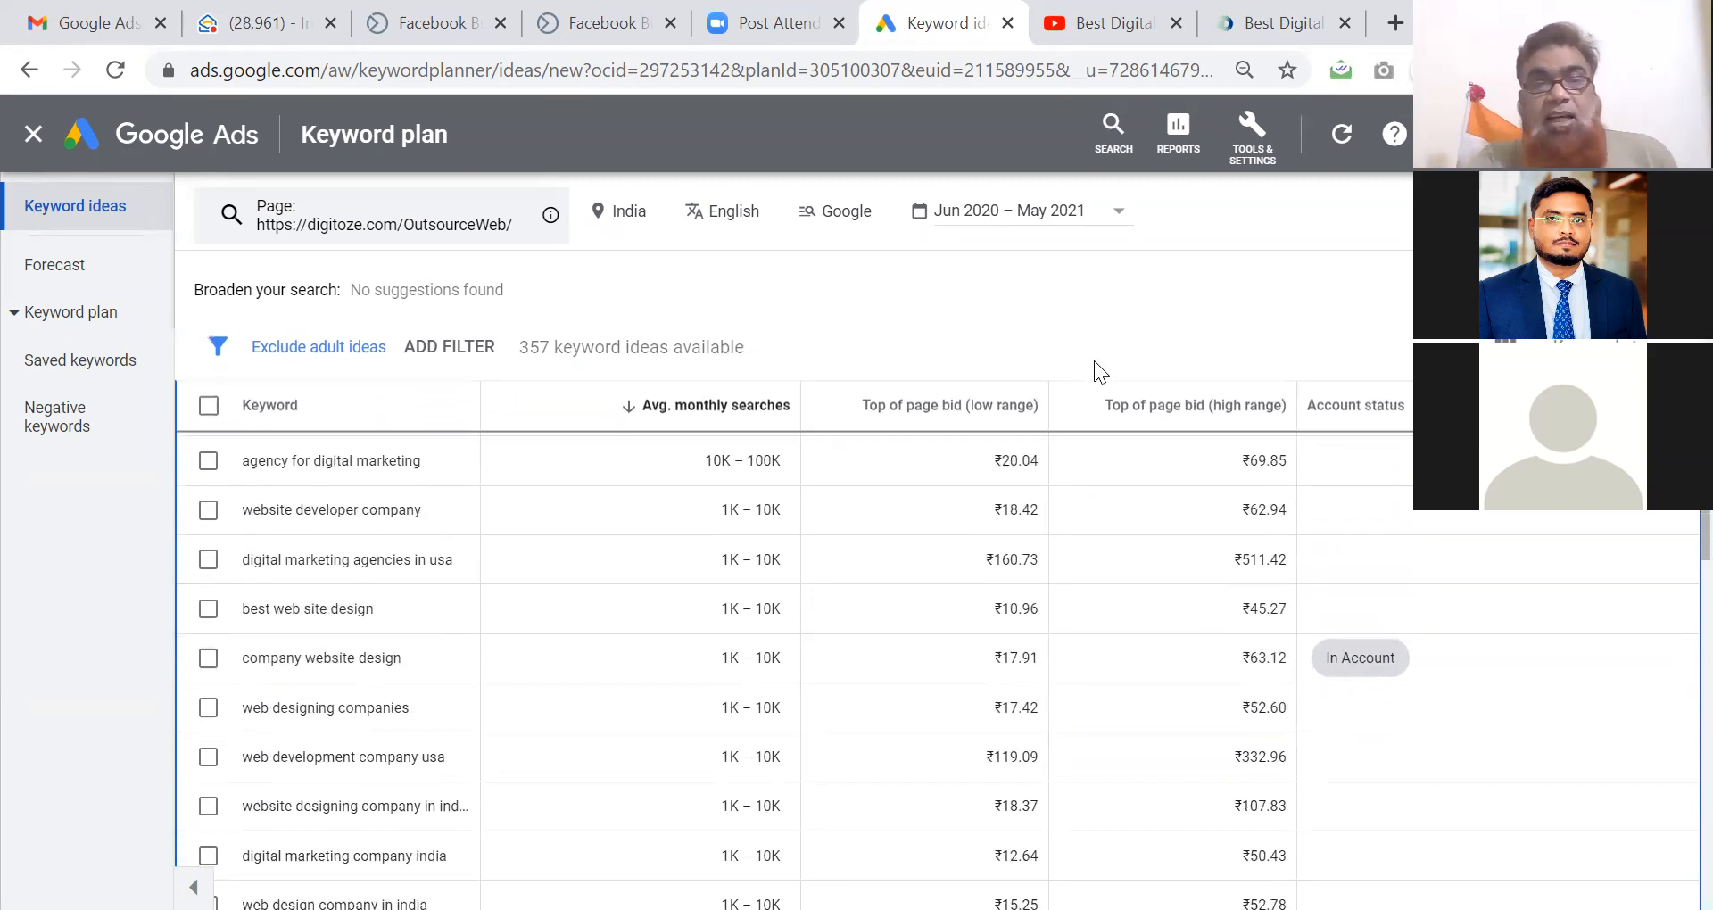
scroll(1094, 361, down, 4)
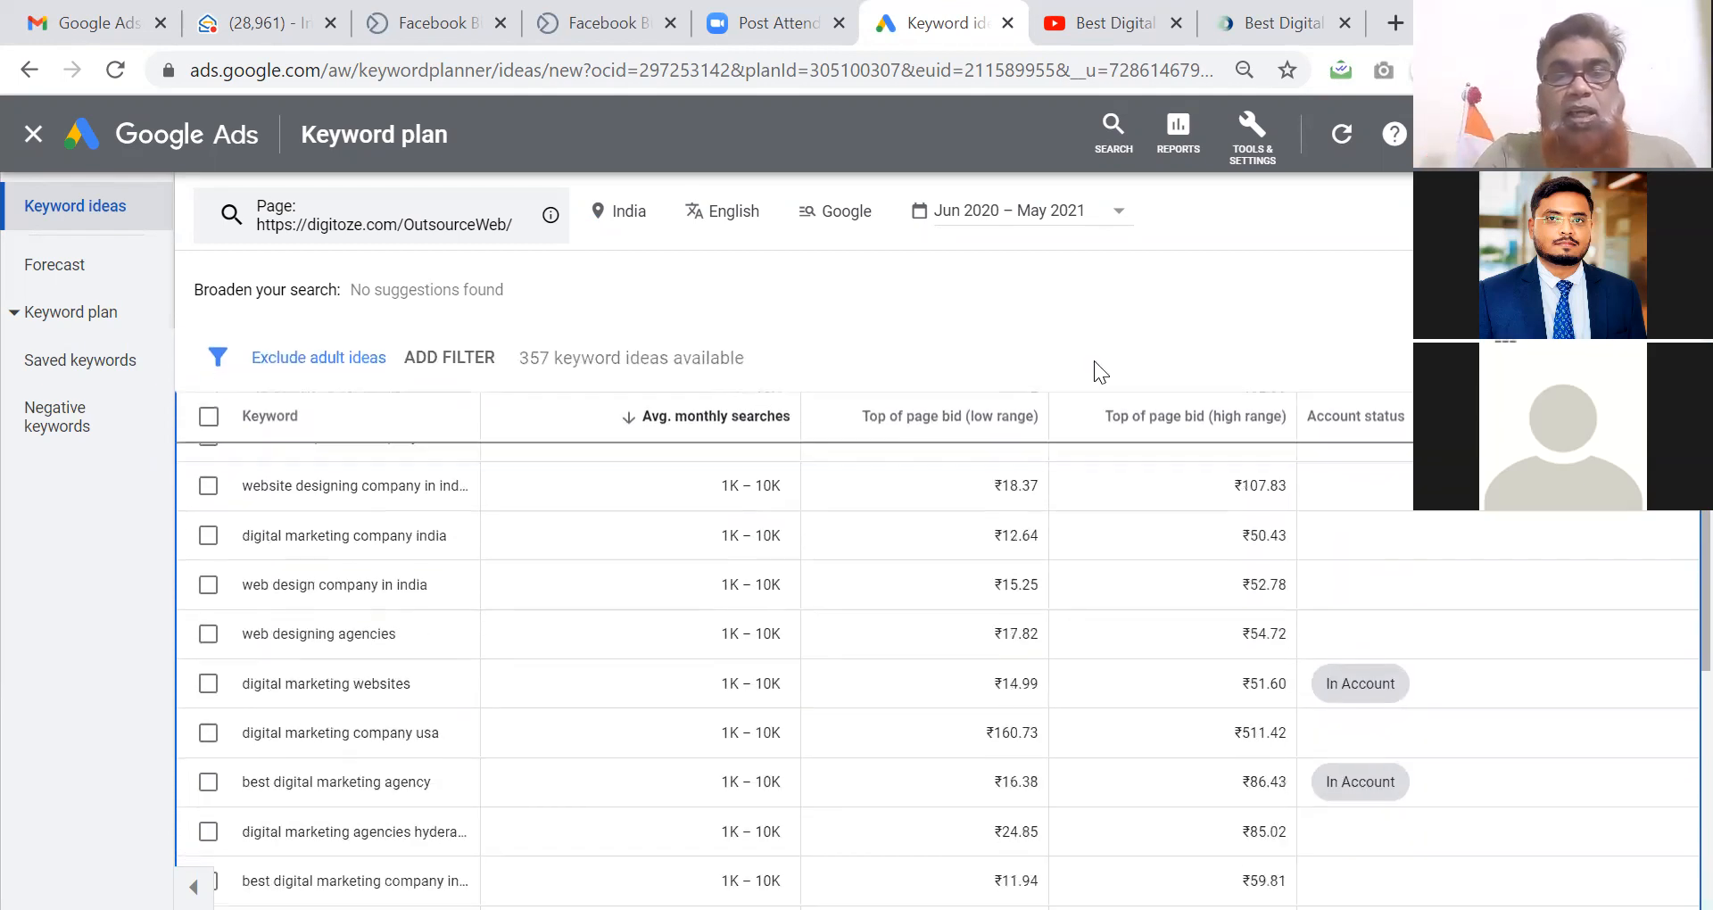
scroll(1096, 373, down, 5)
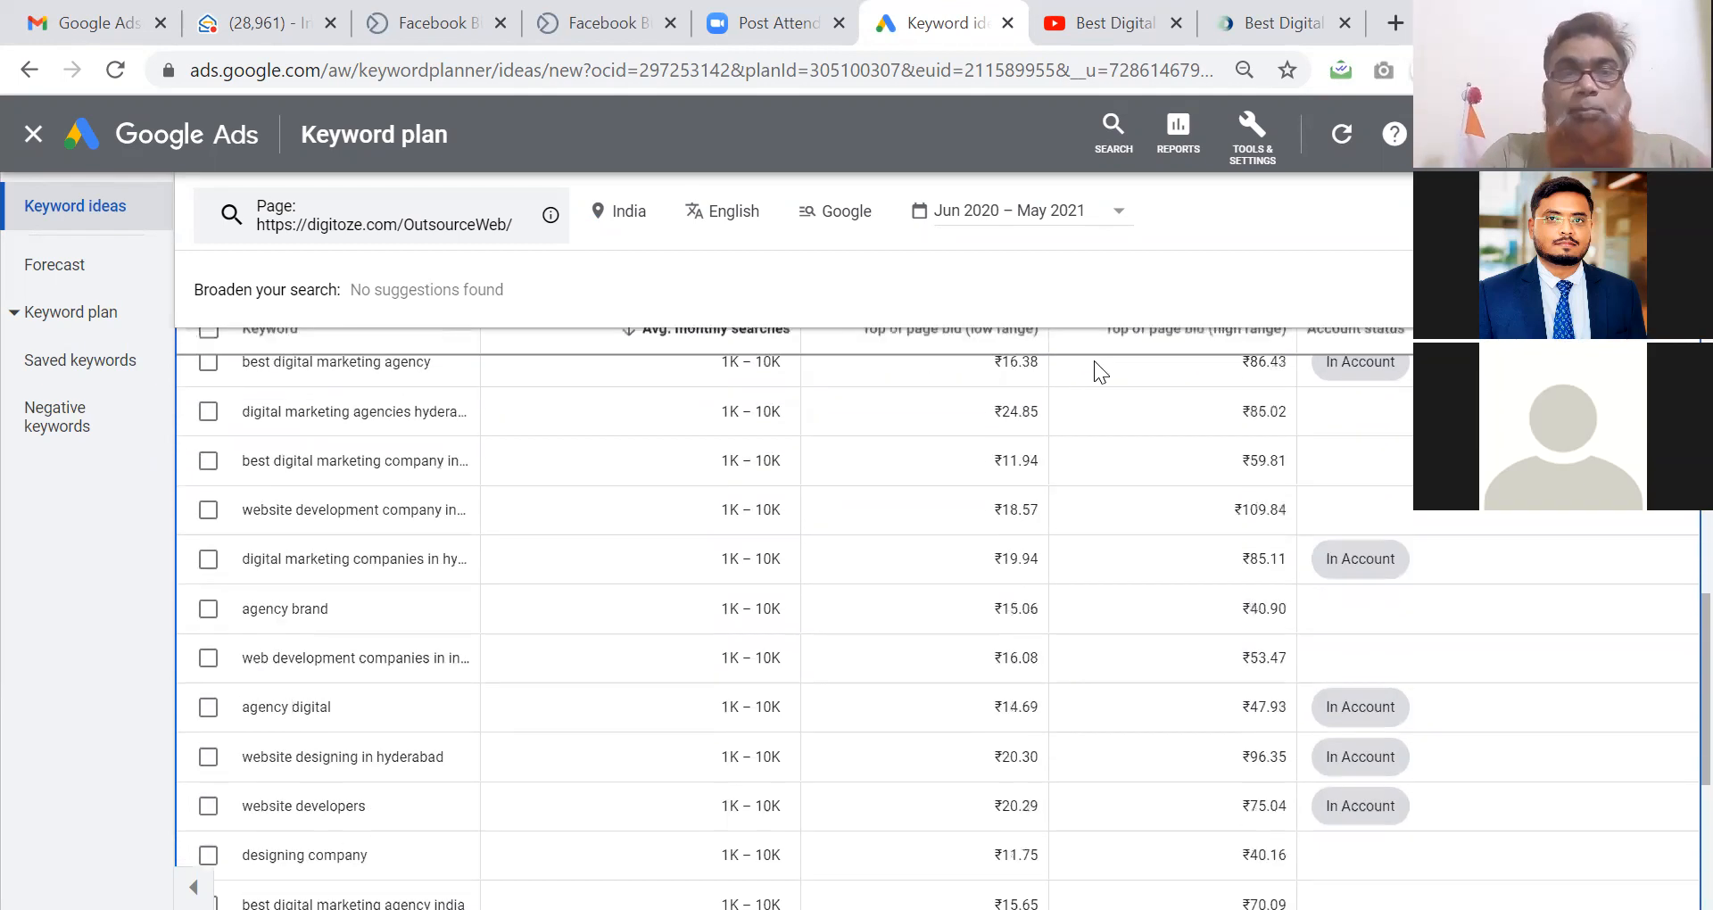
scroll(1095, 362, down, 6)
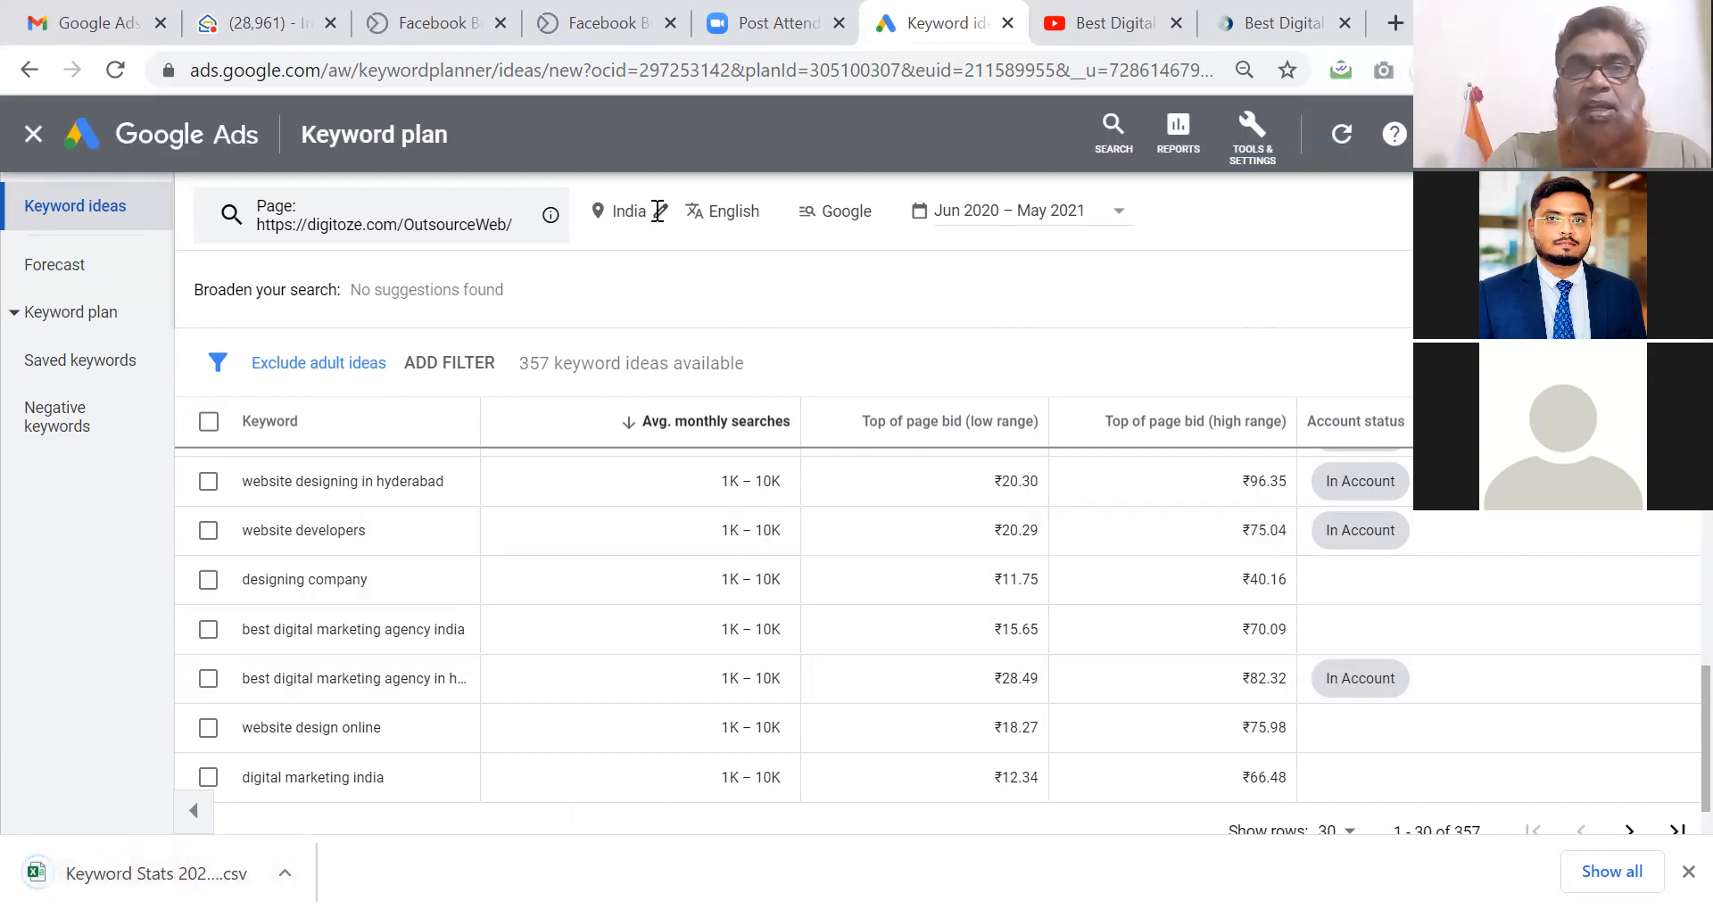
Replace the keyword ideas' India target location with Hyderabad, Telangana, India and save it.
click(658, 216)
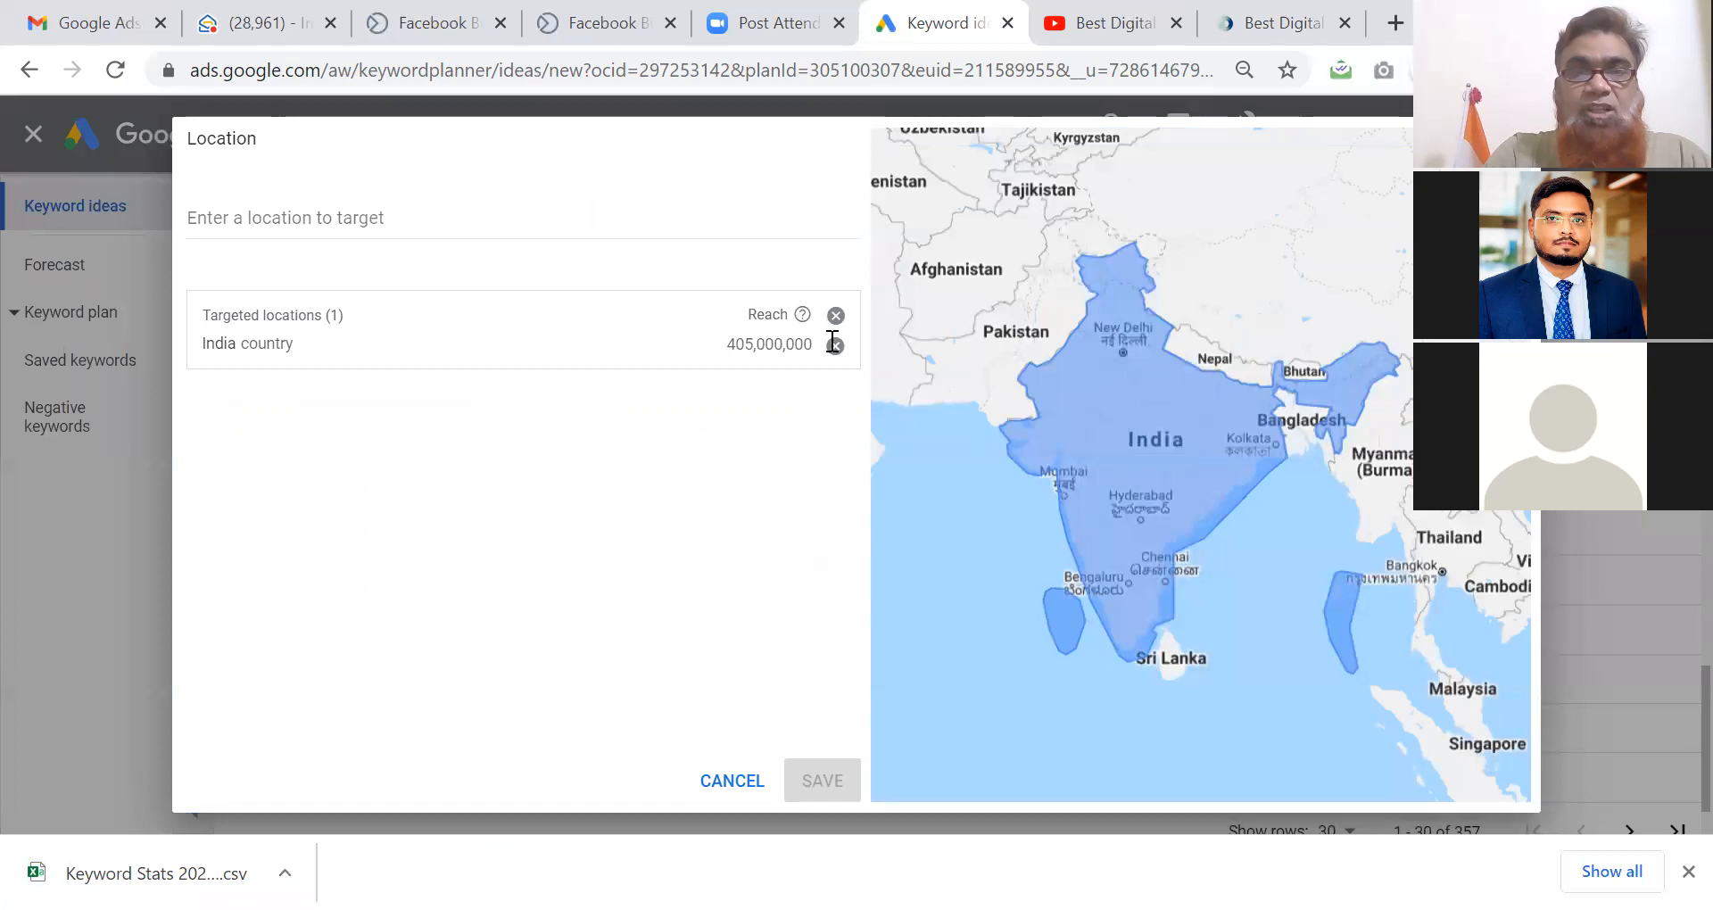
click(836, 346)
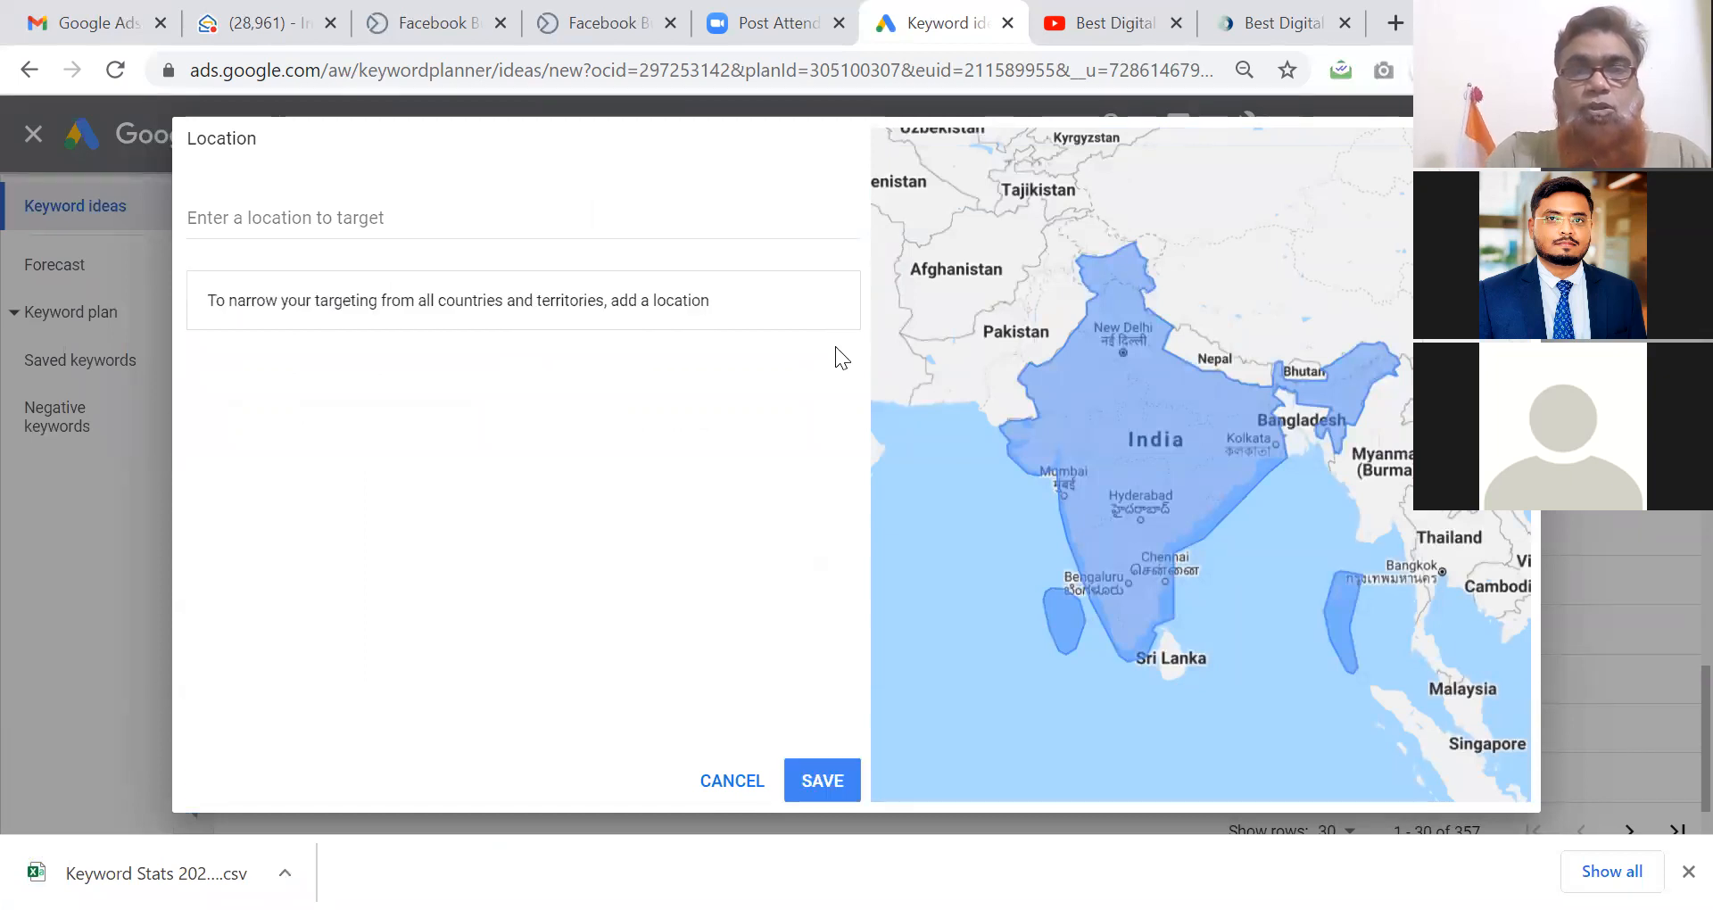
click(389, 218)
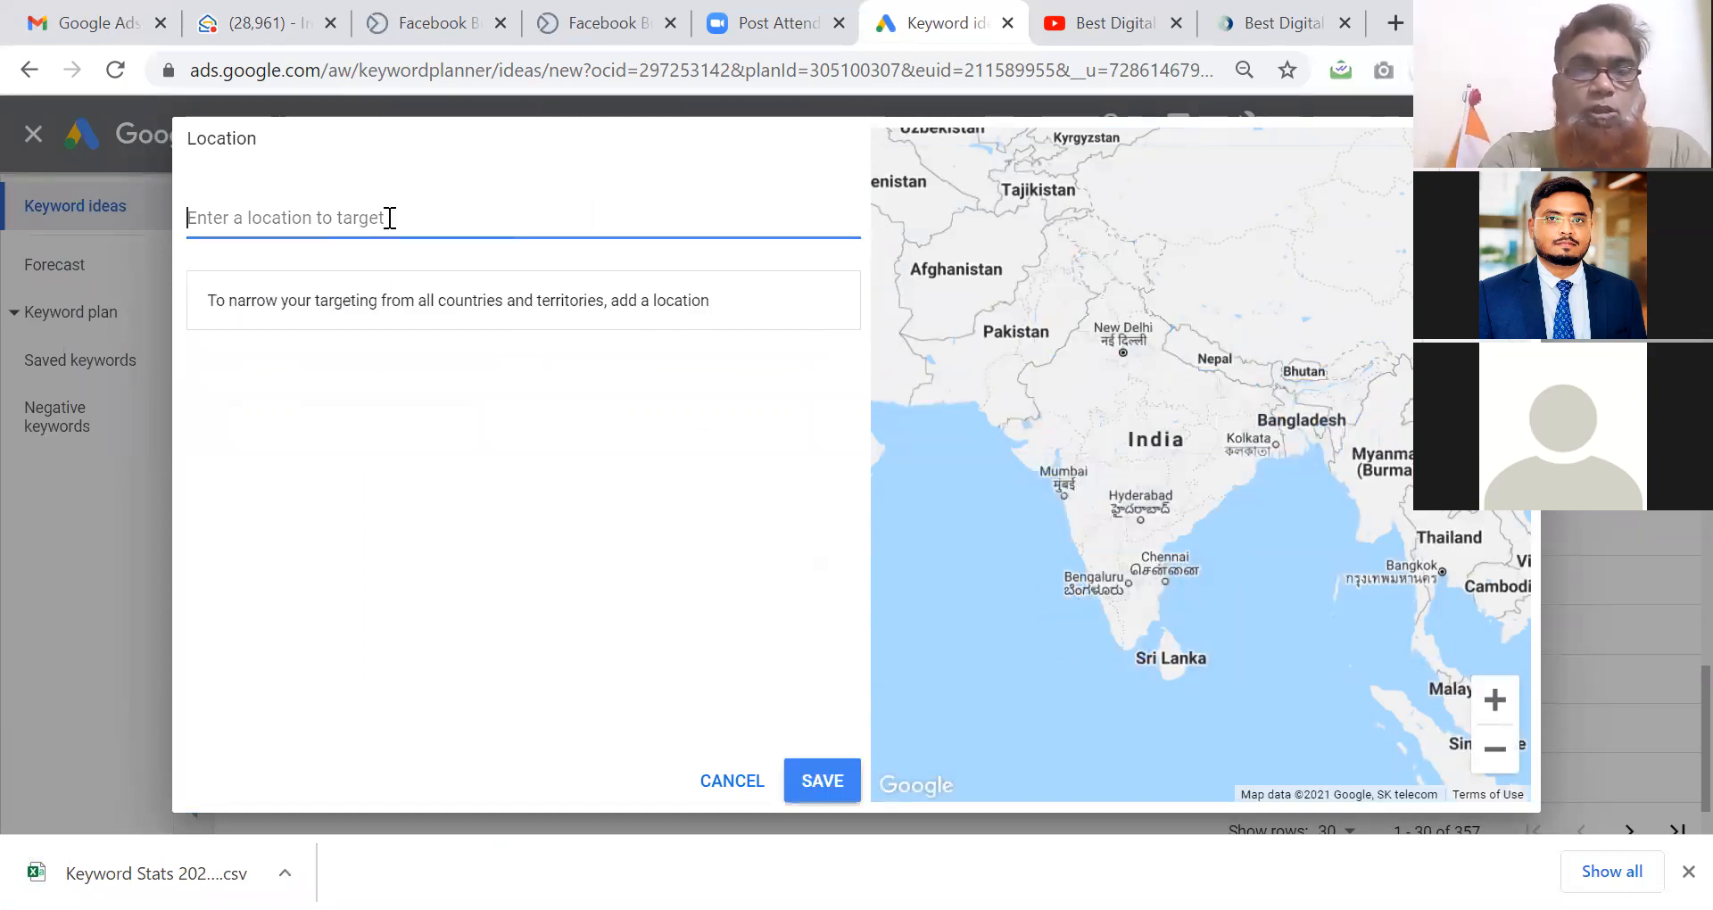
text(Hyderabad)
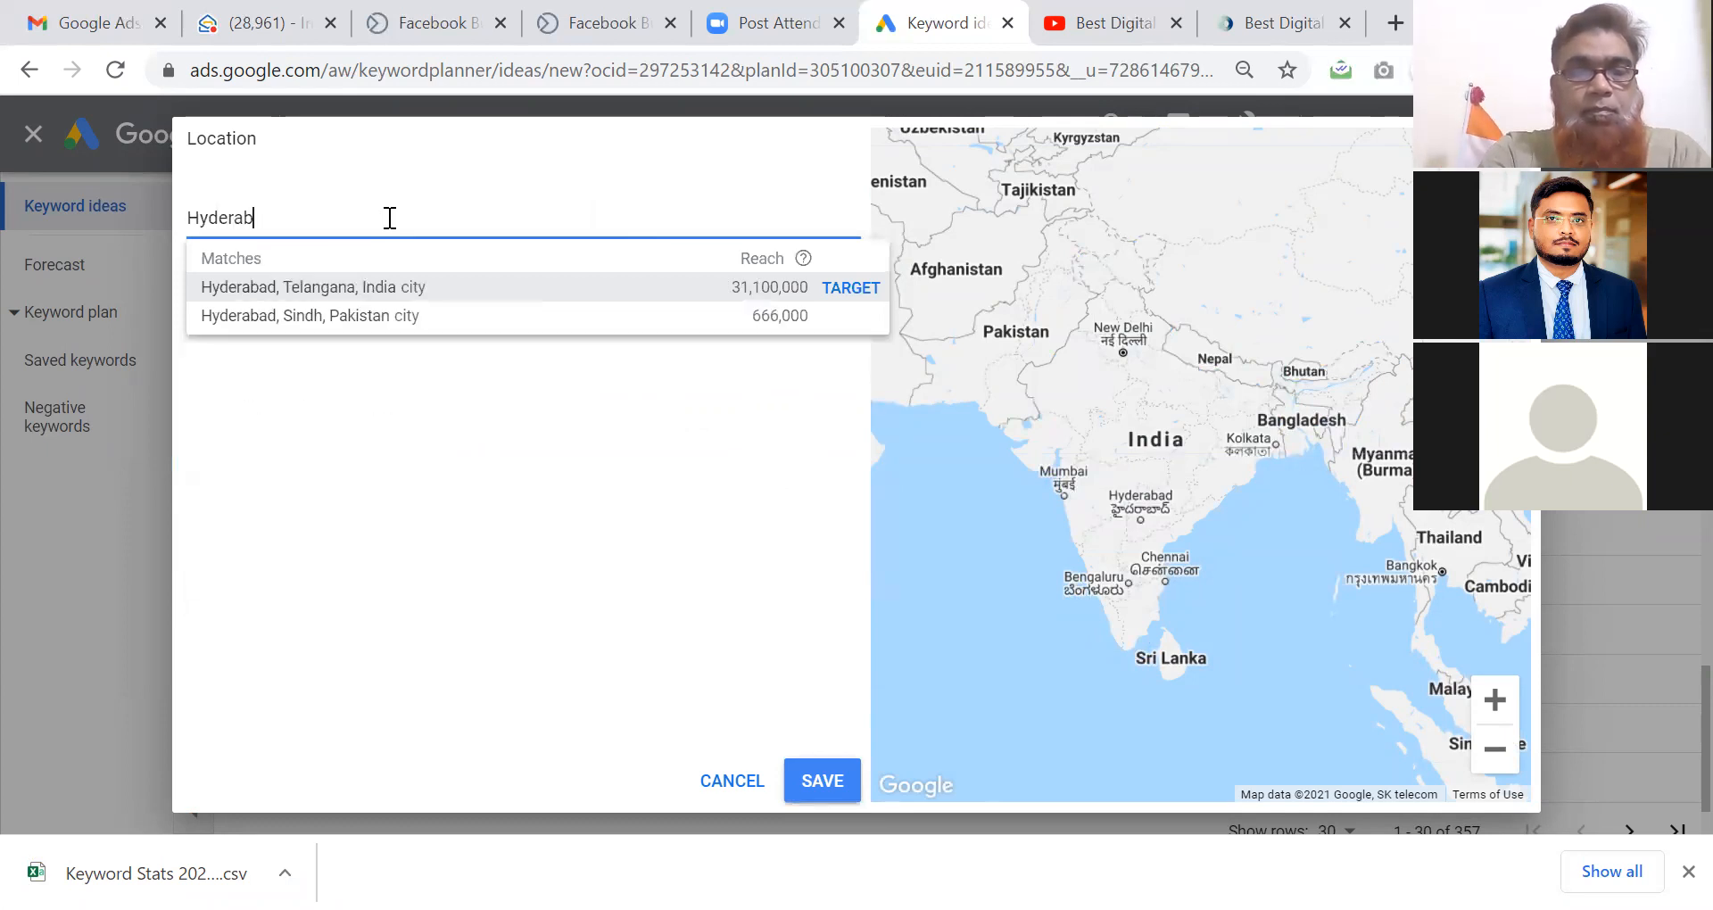
click(339, 285)
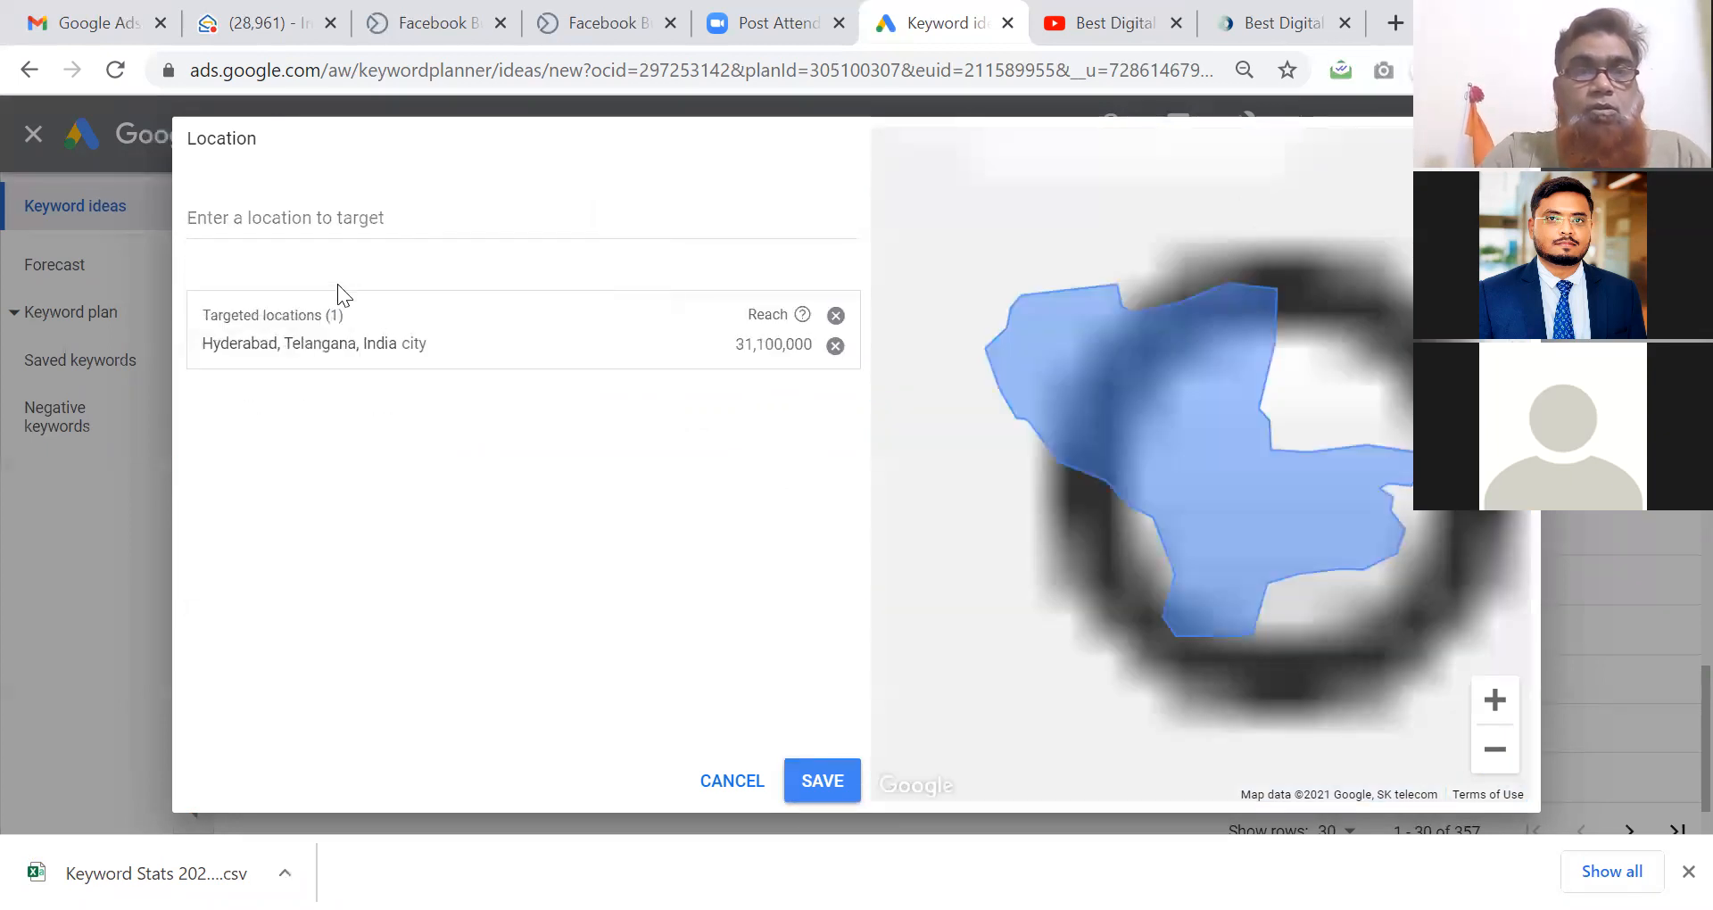
click(822, 781)
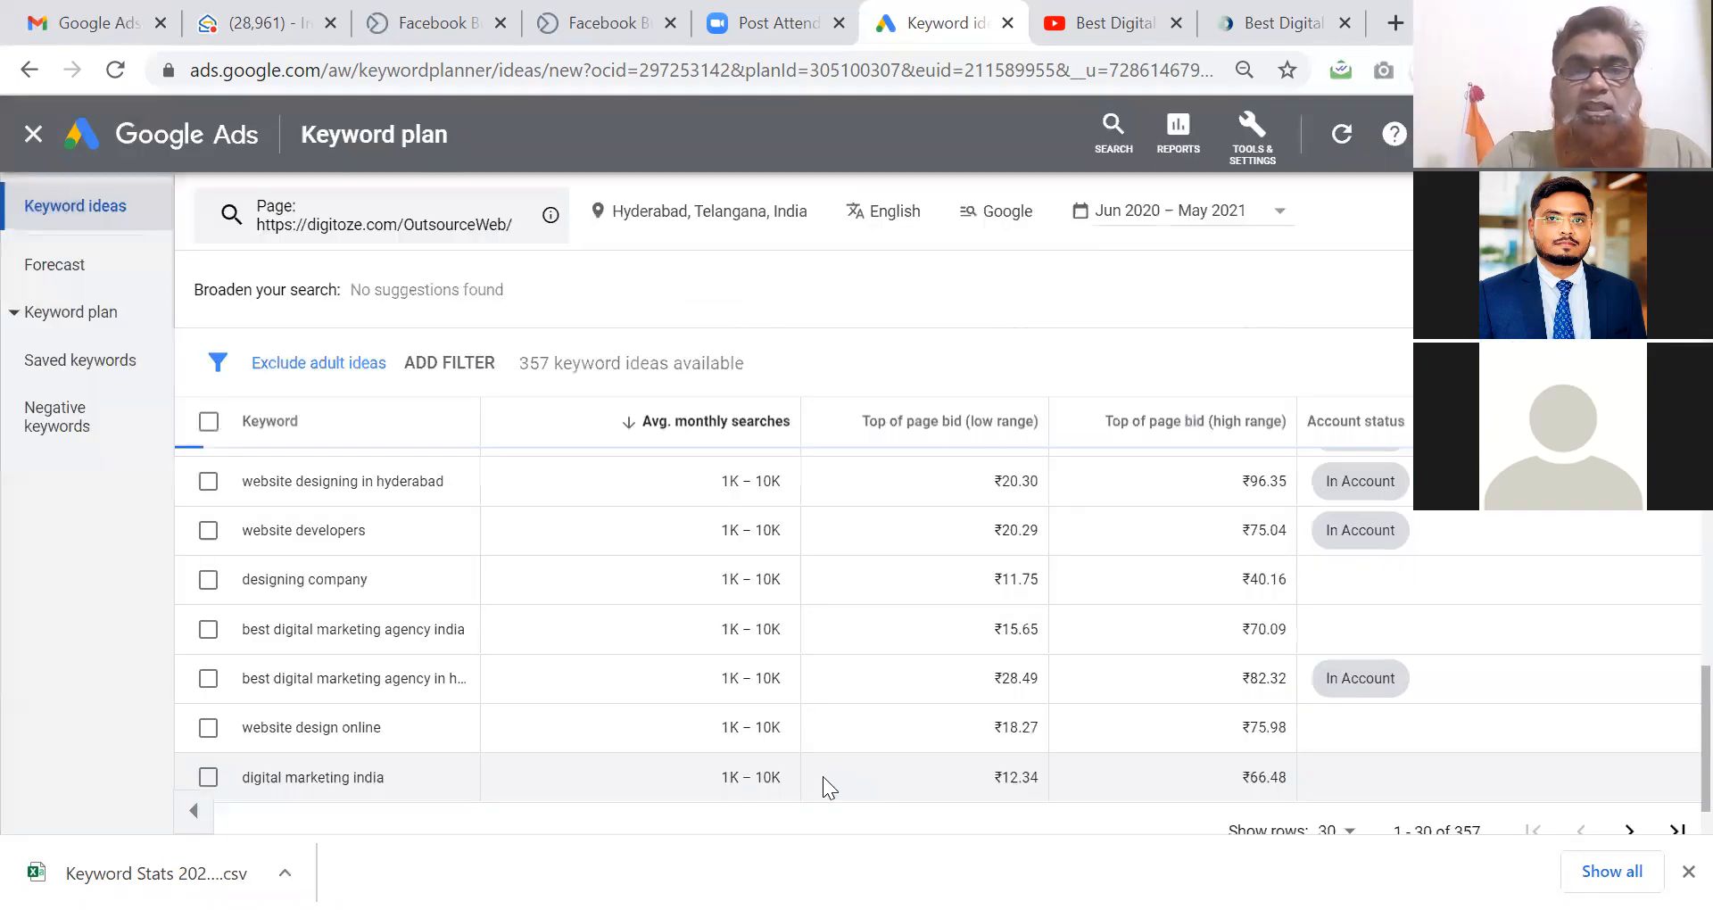
scroll(793, 532, down, 5)
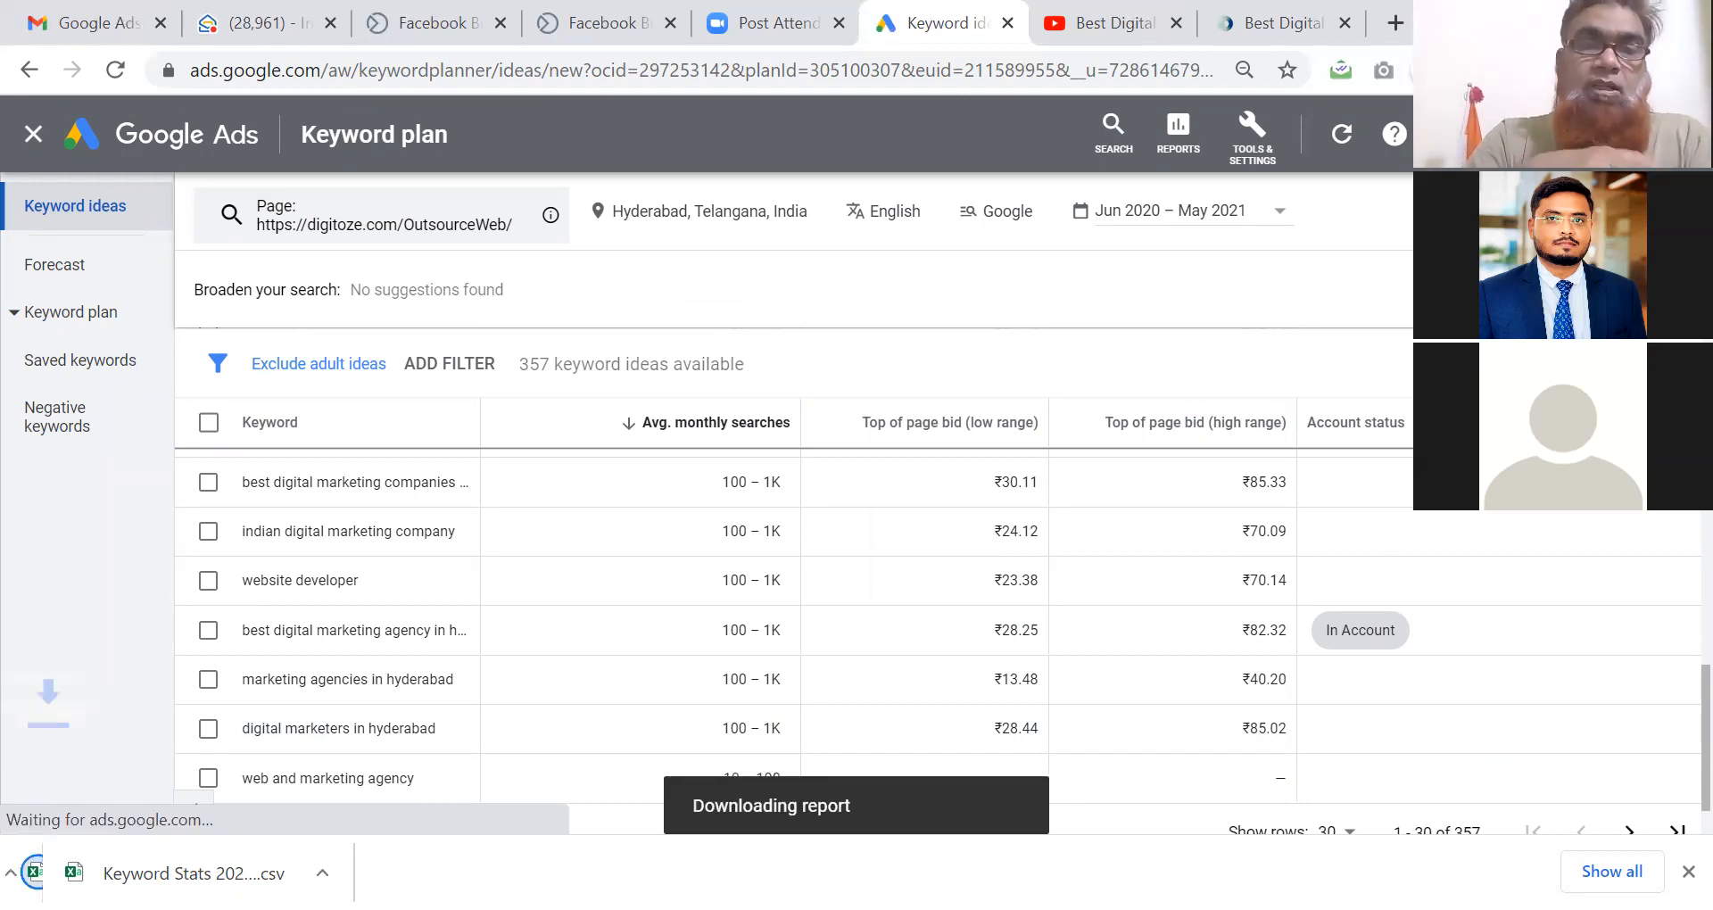
Change the keyword ideas' target location to Sydney, New South Wales, Australia, save it, and review the search volumes and bid ranges.
click(689, 218)
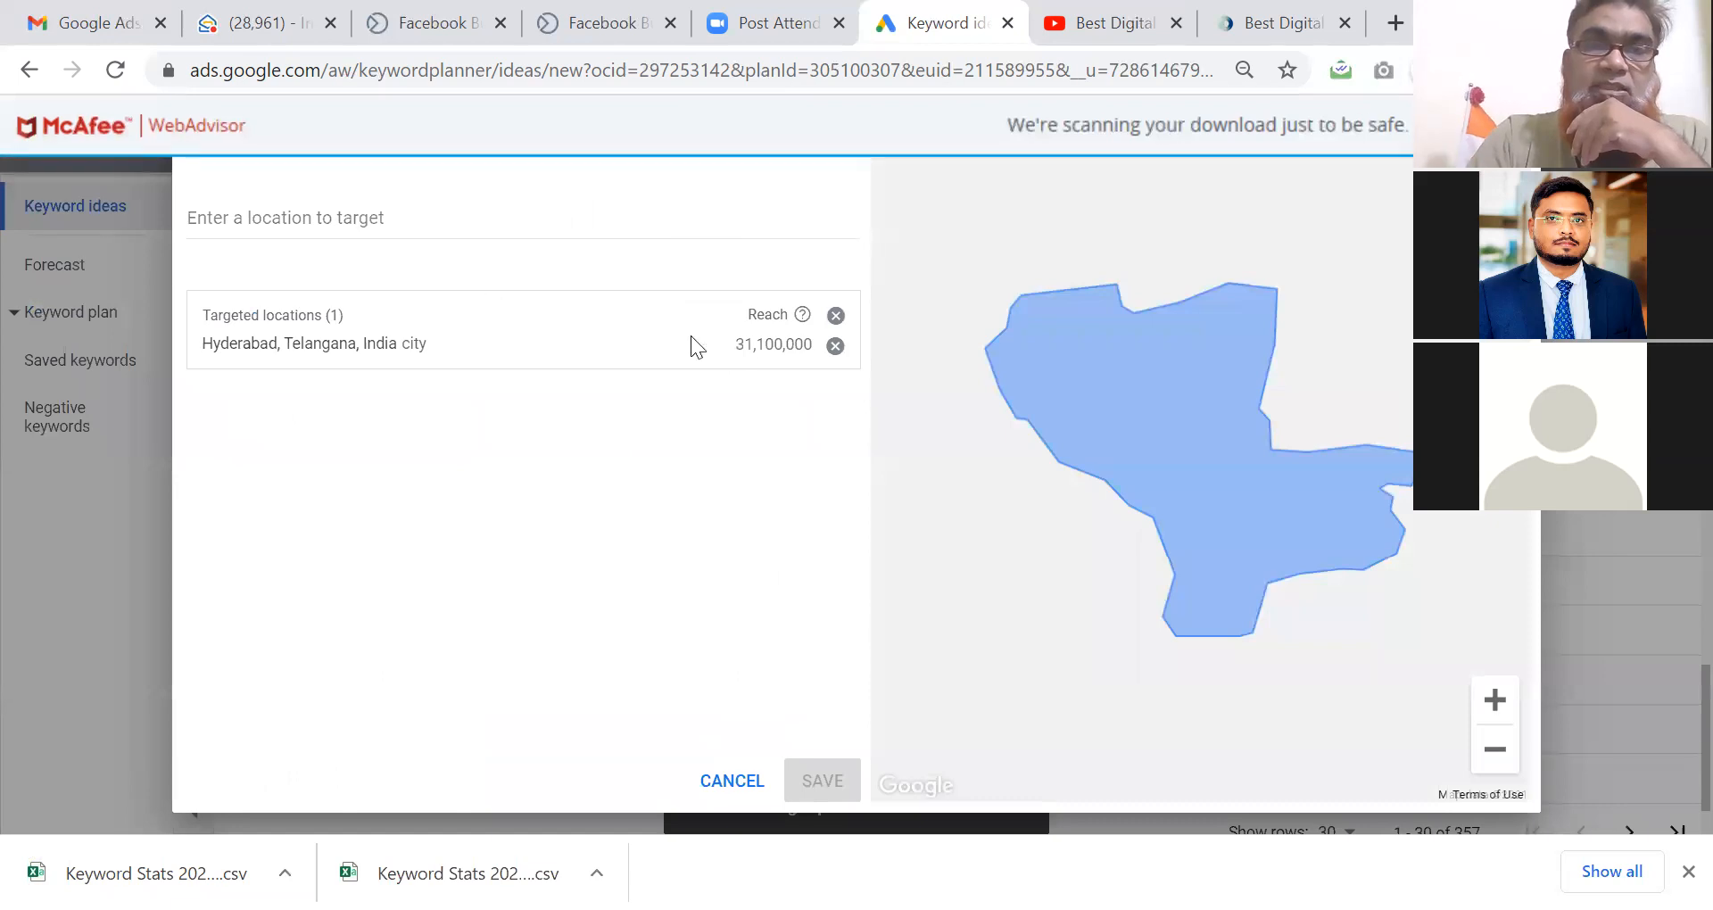
click(836, 345)
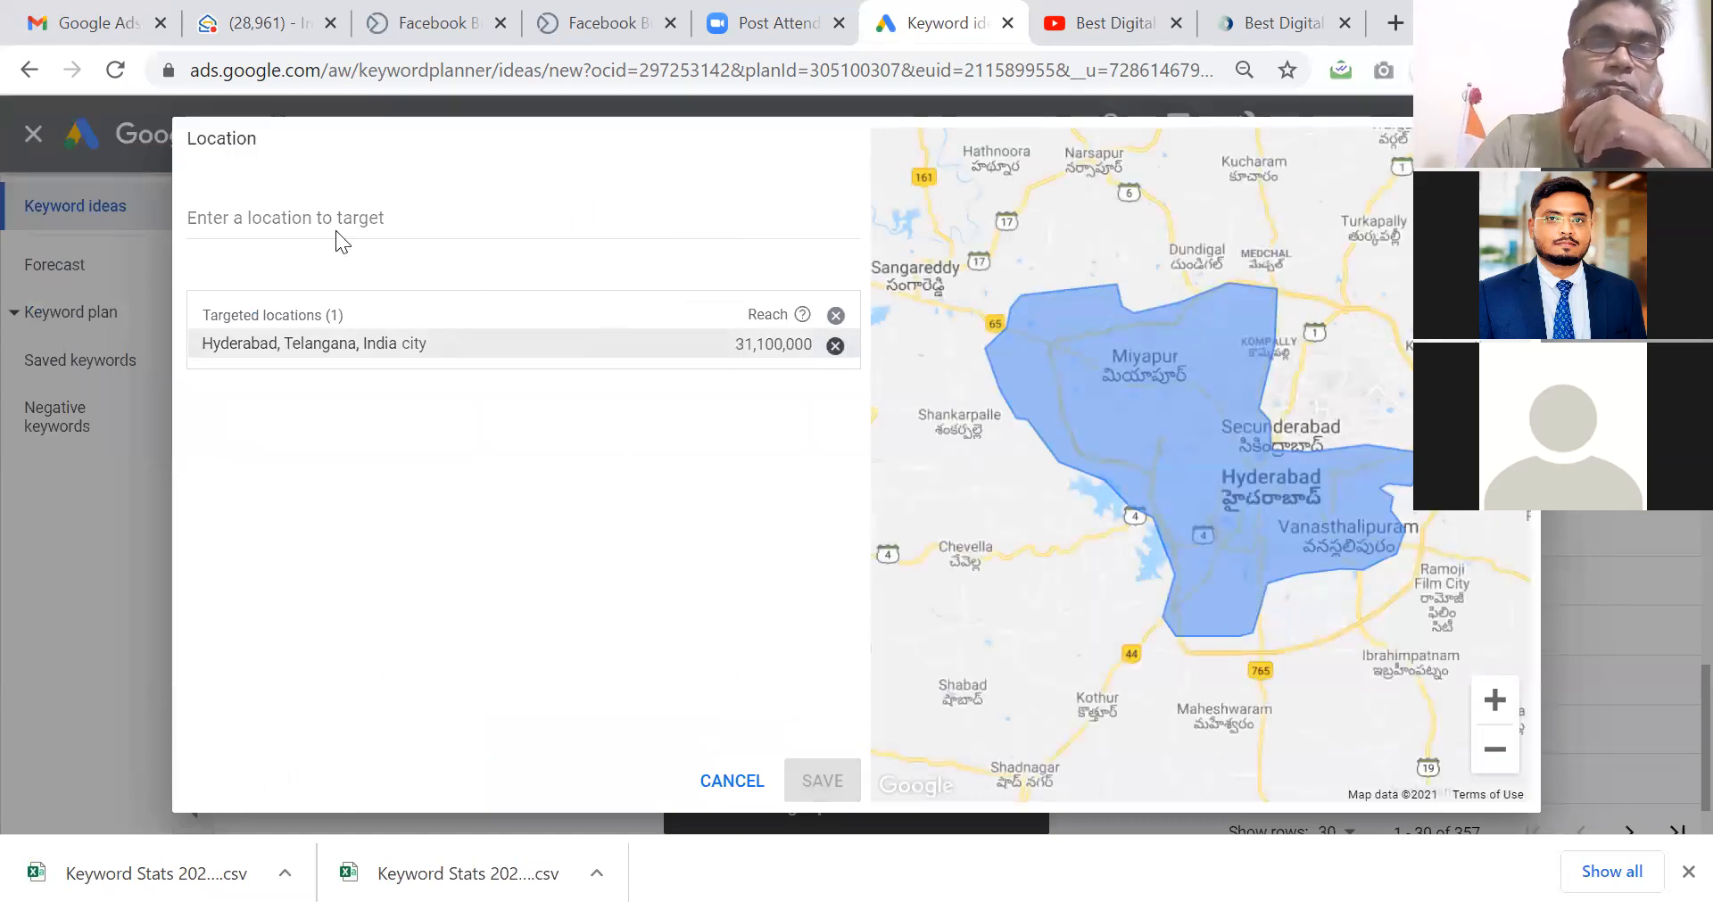
click(353, 217)
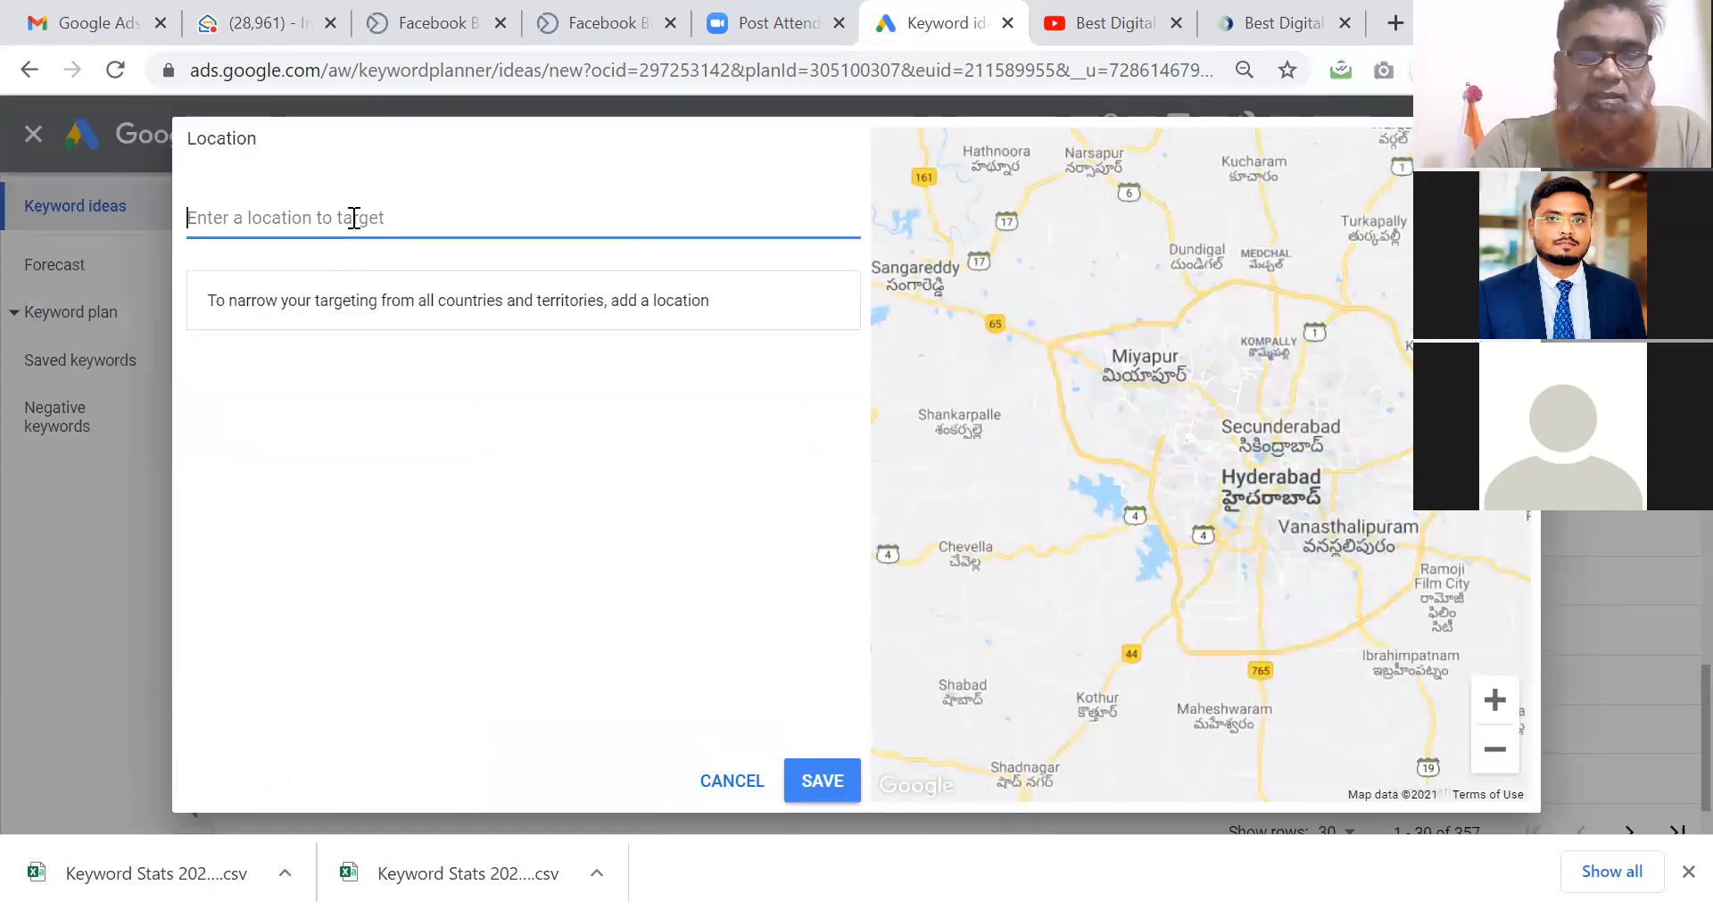
text(Sydney)
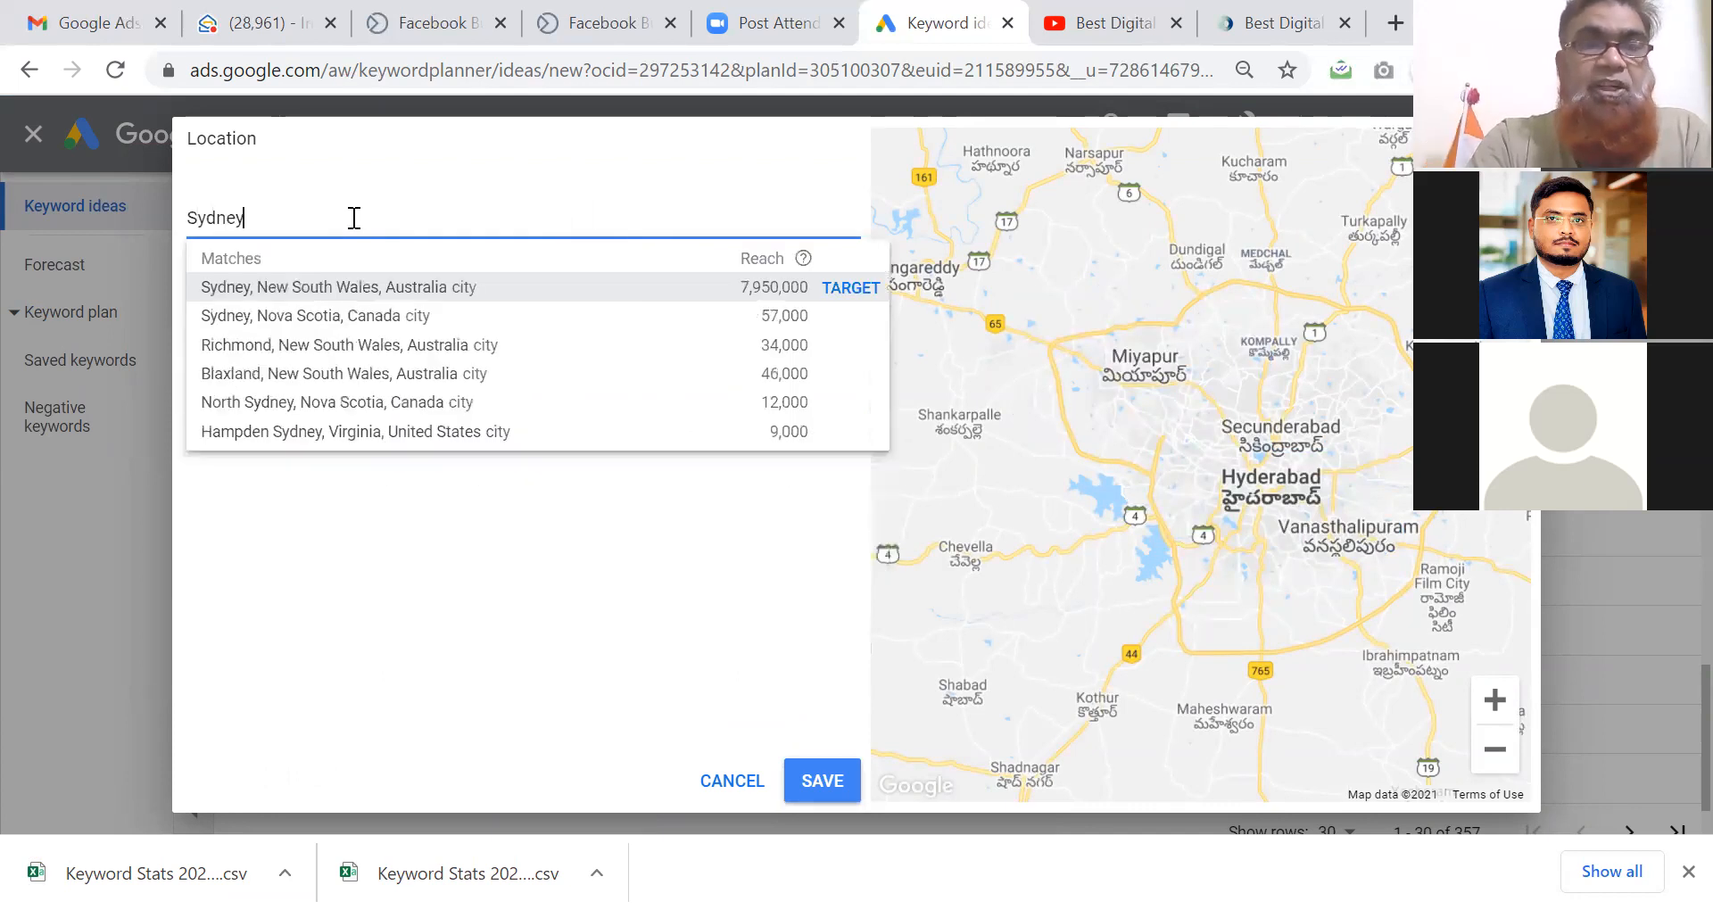
click(341, 286)
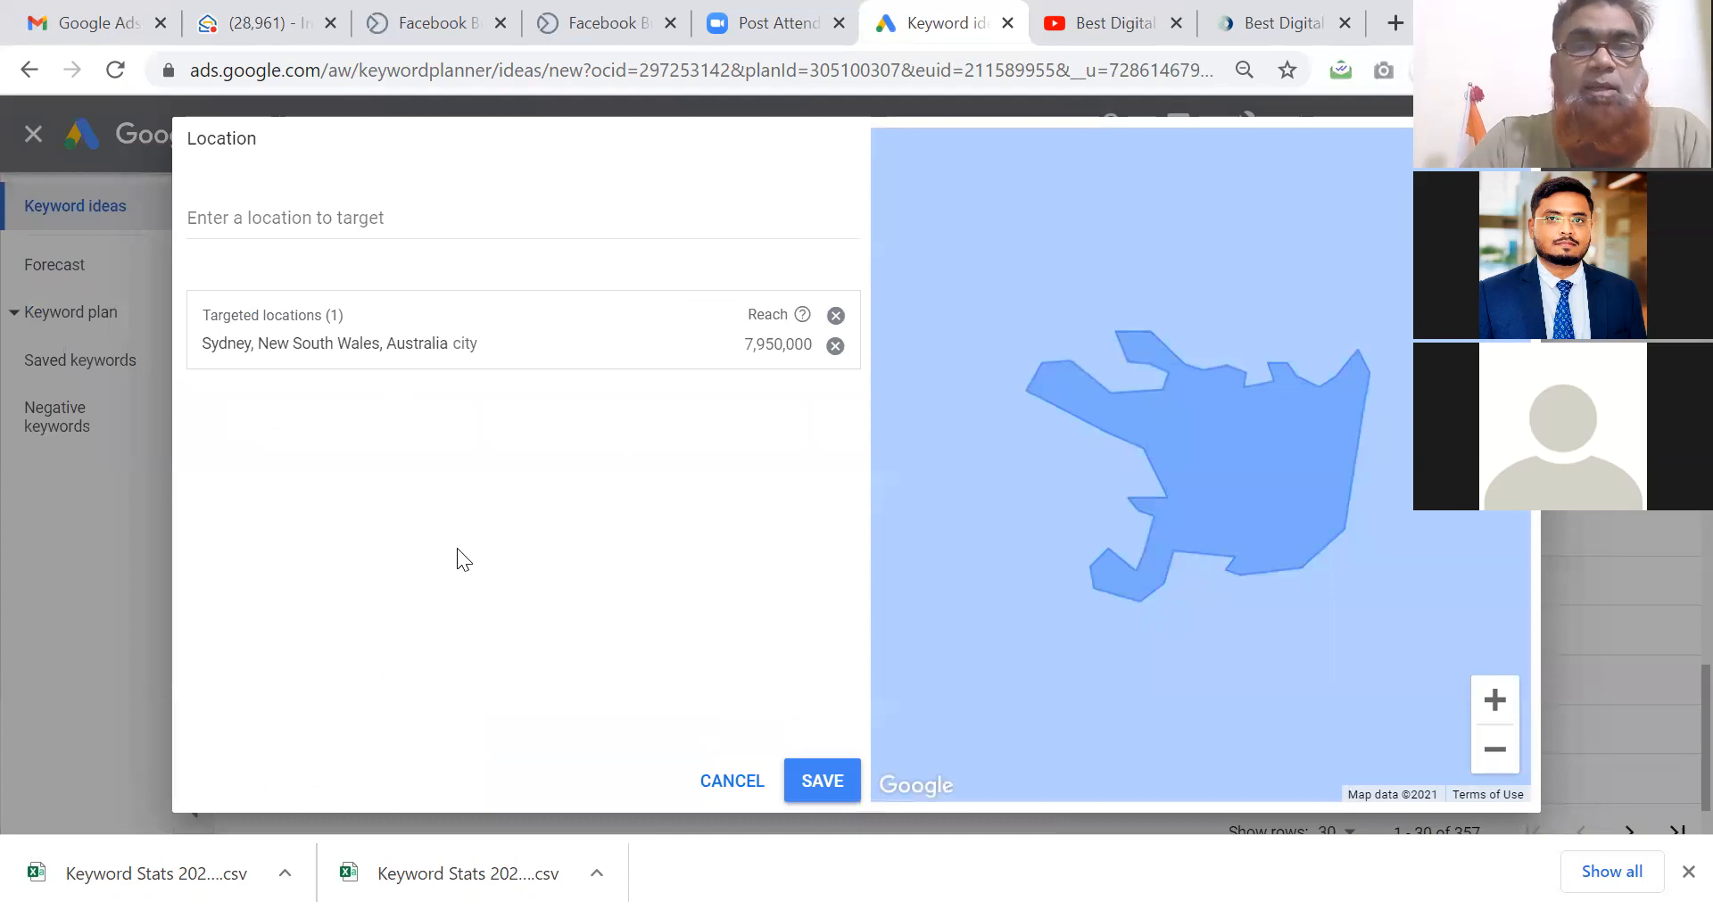
click(812, 781)
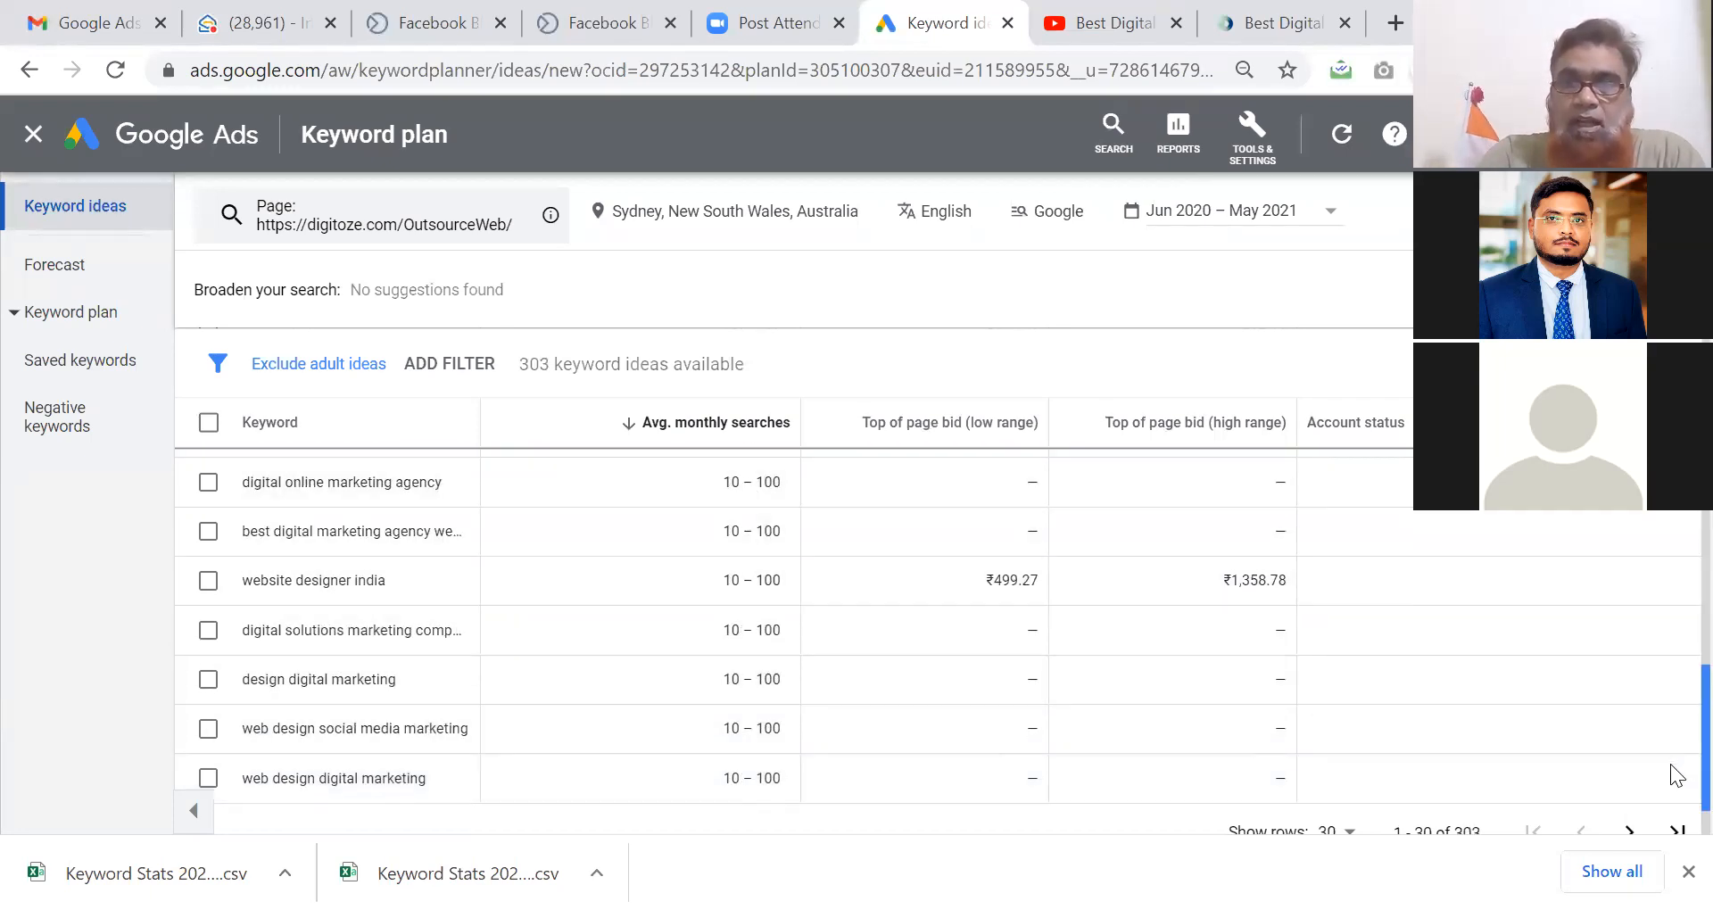
scroll(1672, 781, up, 10)
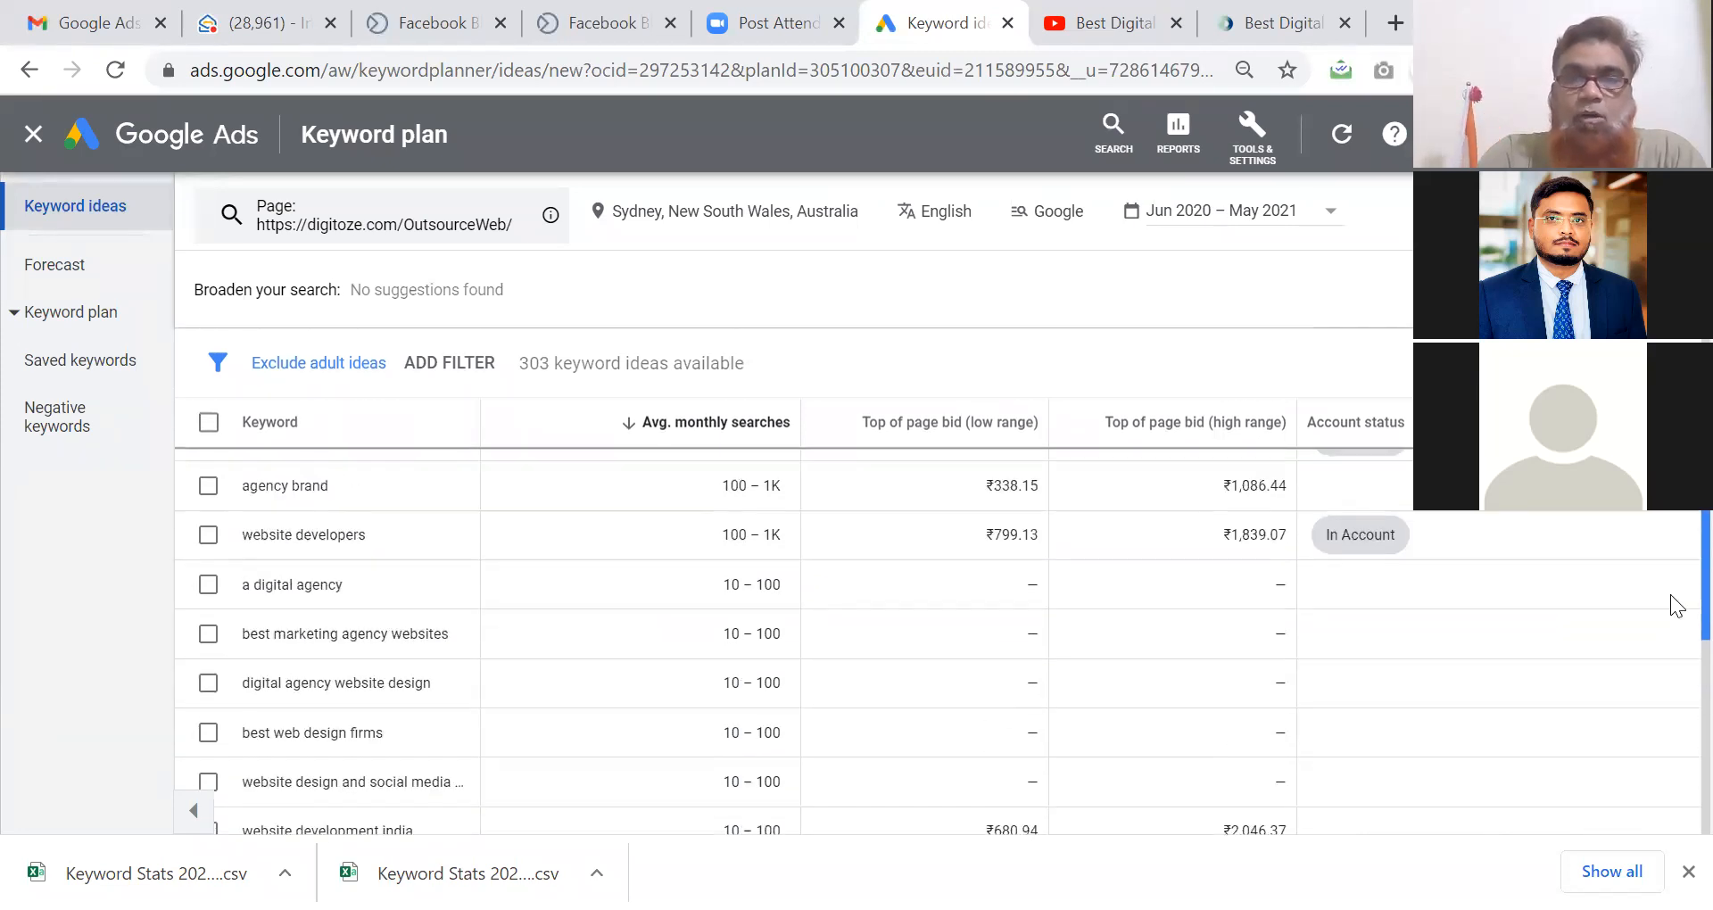
scroll(1677, 520, up, 5)
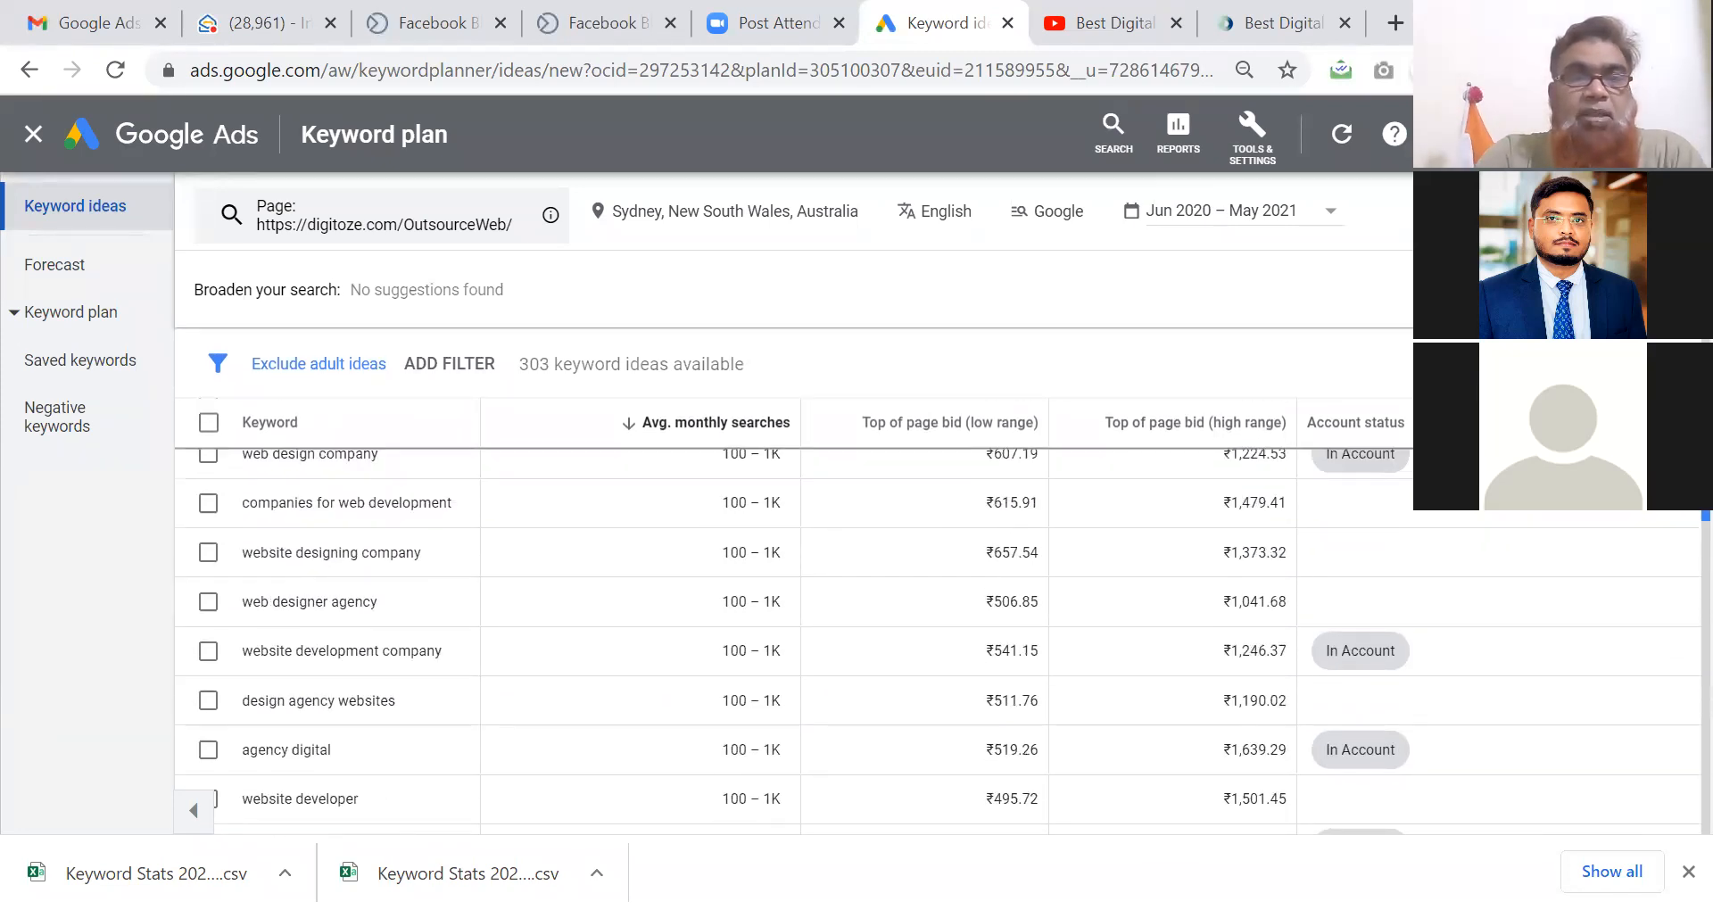
scroll(1672, 566, down, 15)
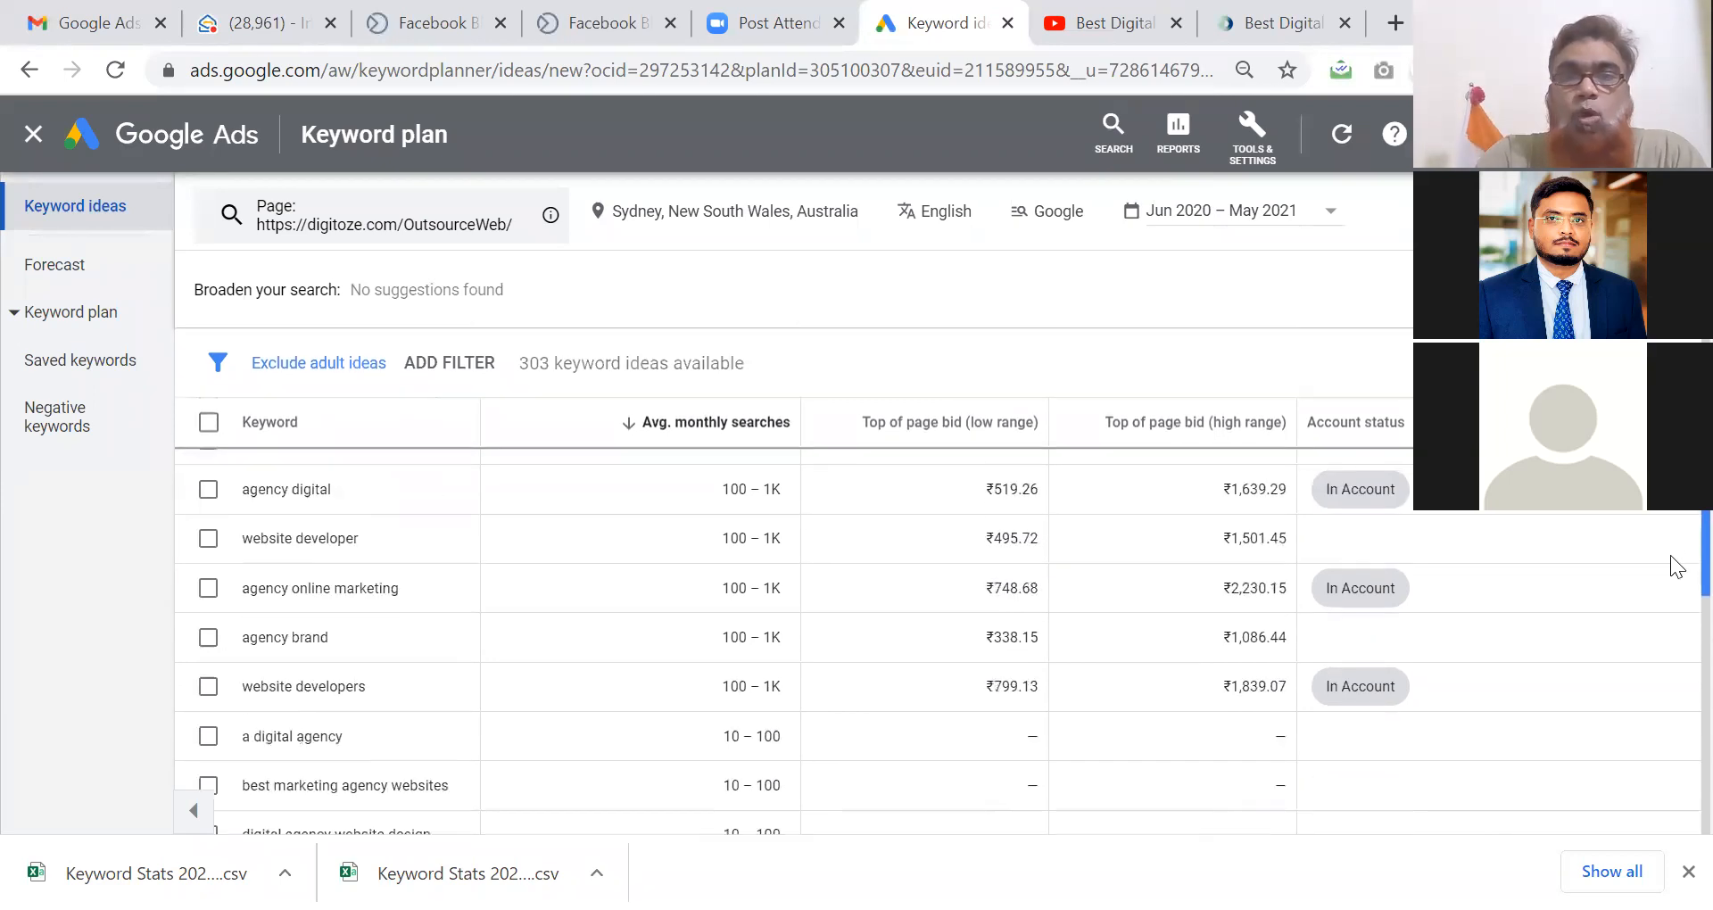
scroll(1673, 752, down, 3)
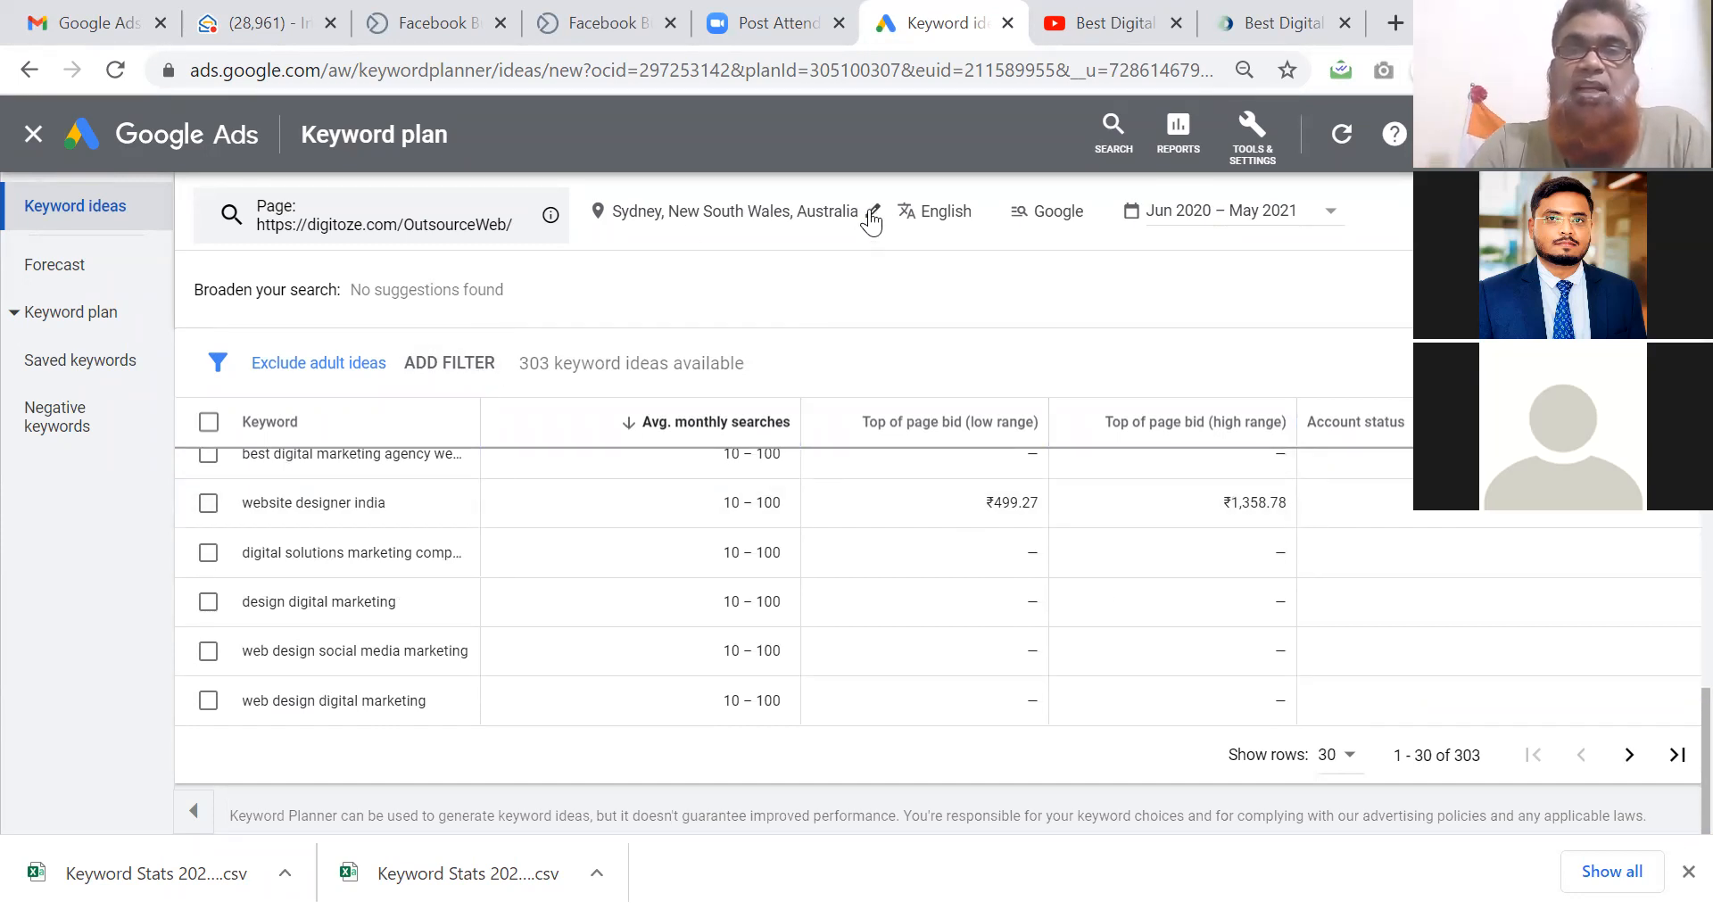
Change the keyword ideas' target location from Sydney to London, England, United Kingdom, save it, and review the search volumes and bid ranges.
click(873, 215)
click(834, 345)
click(388, 218)
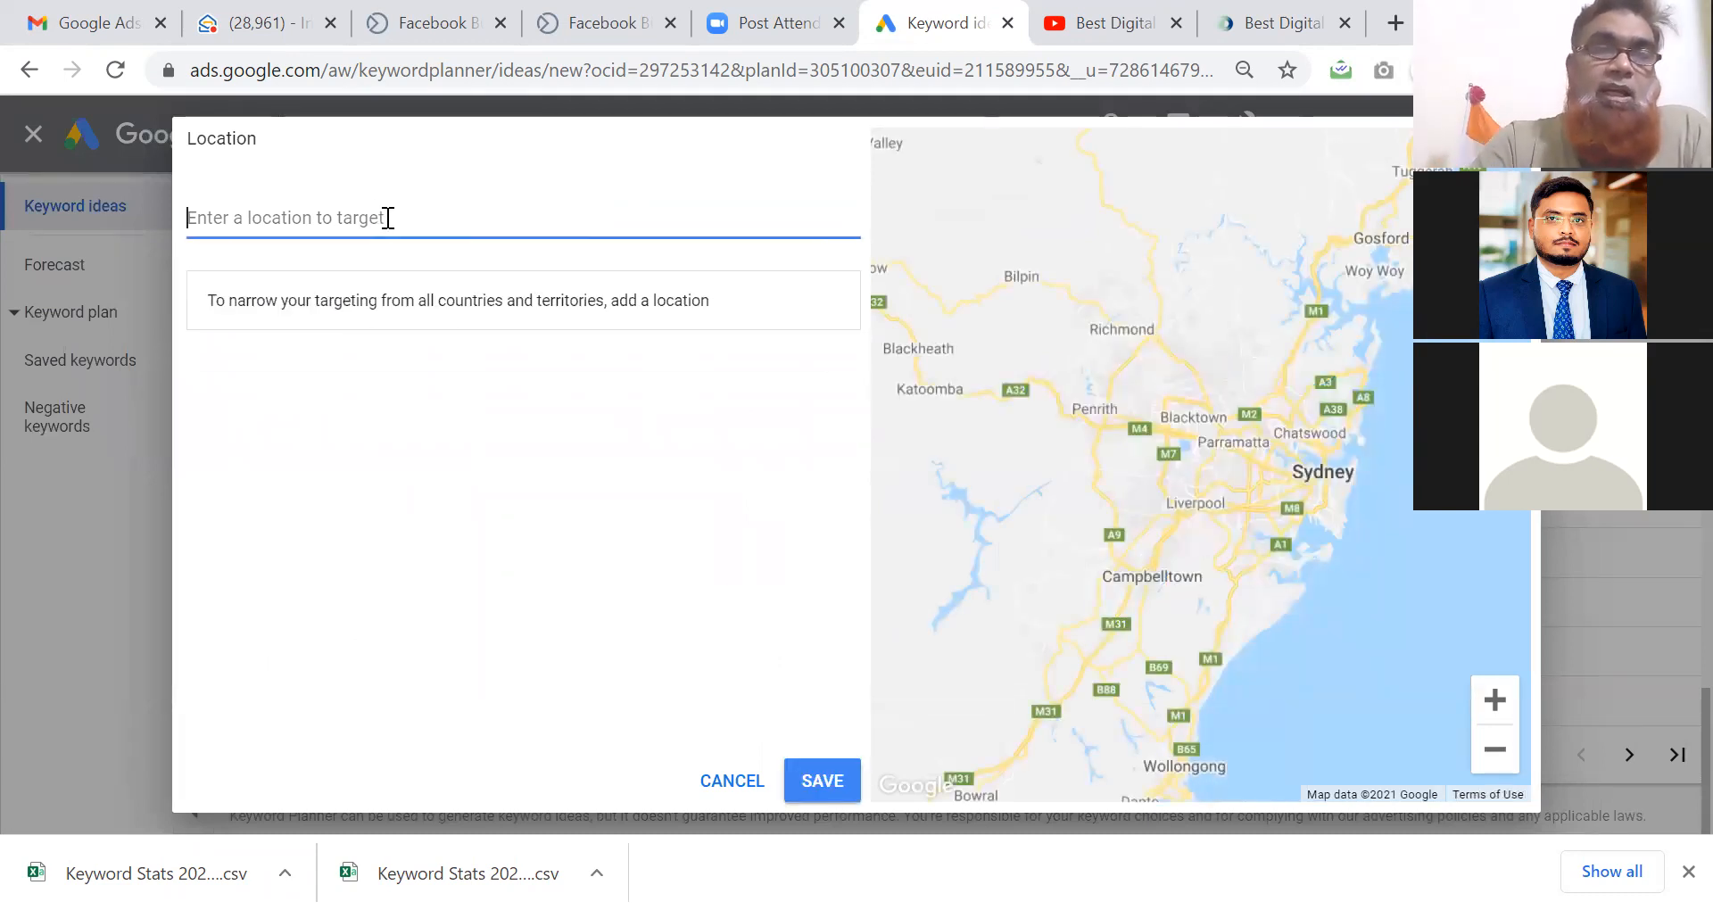
text(London)
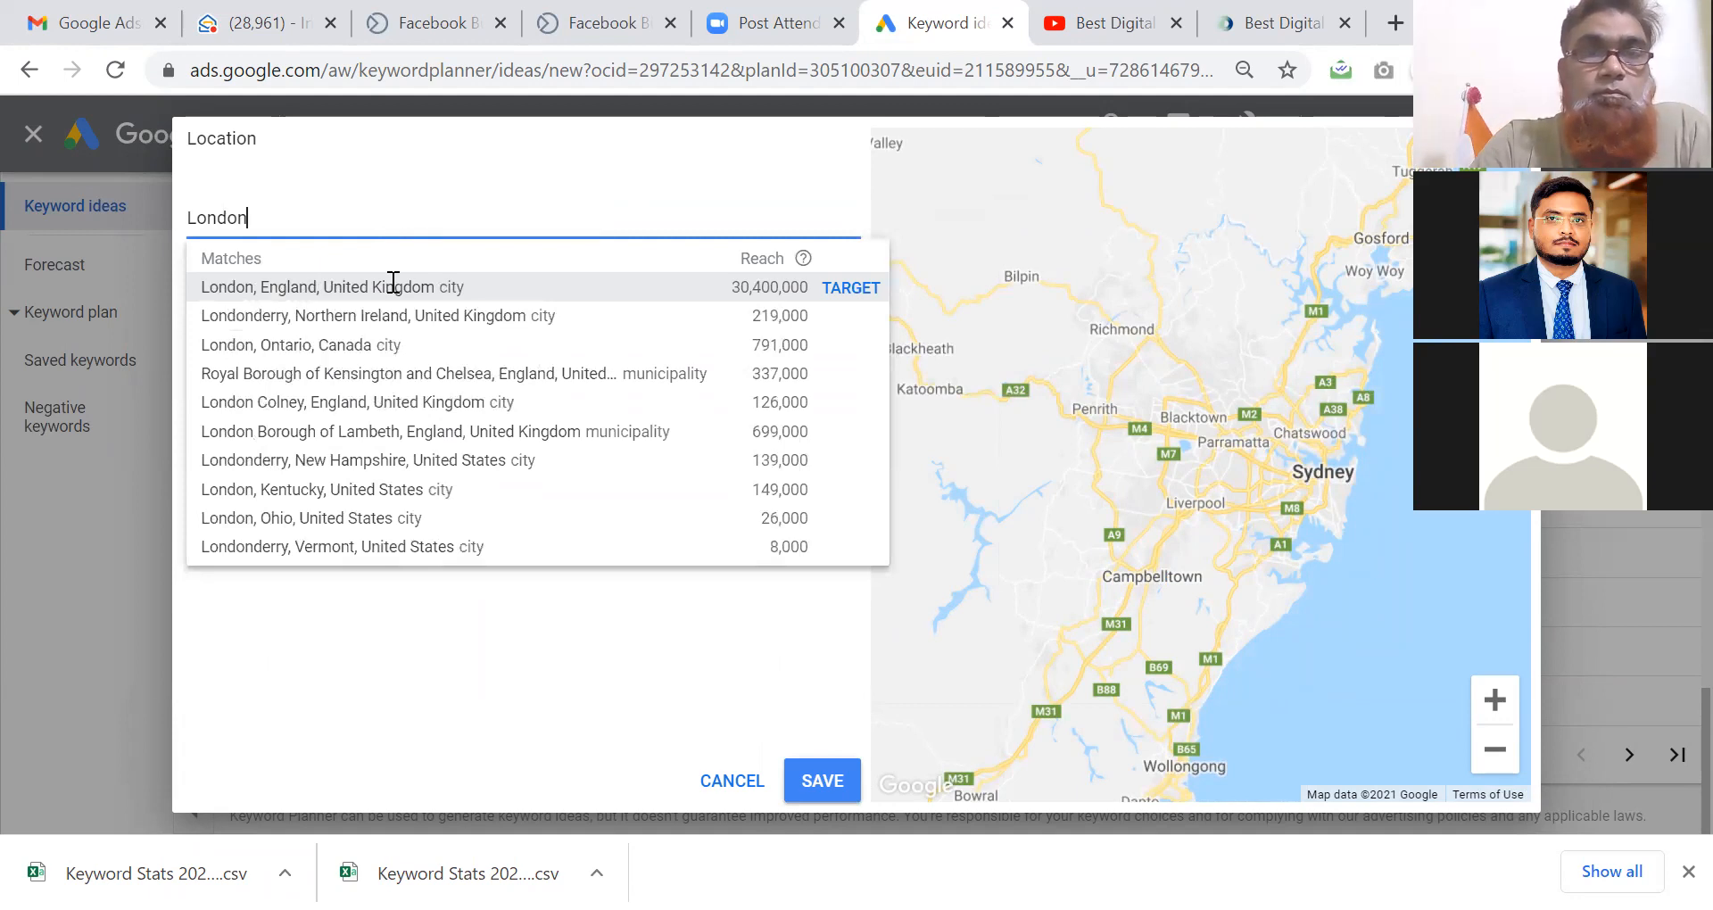
click(394, 286)
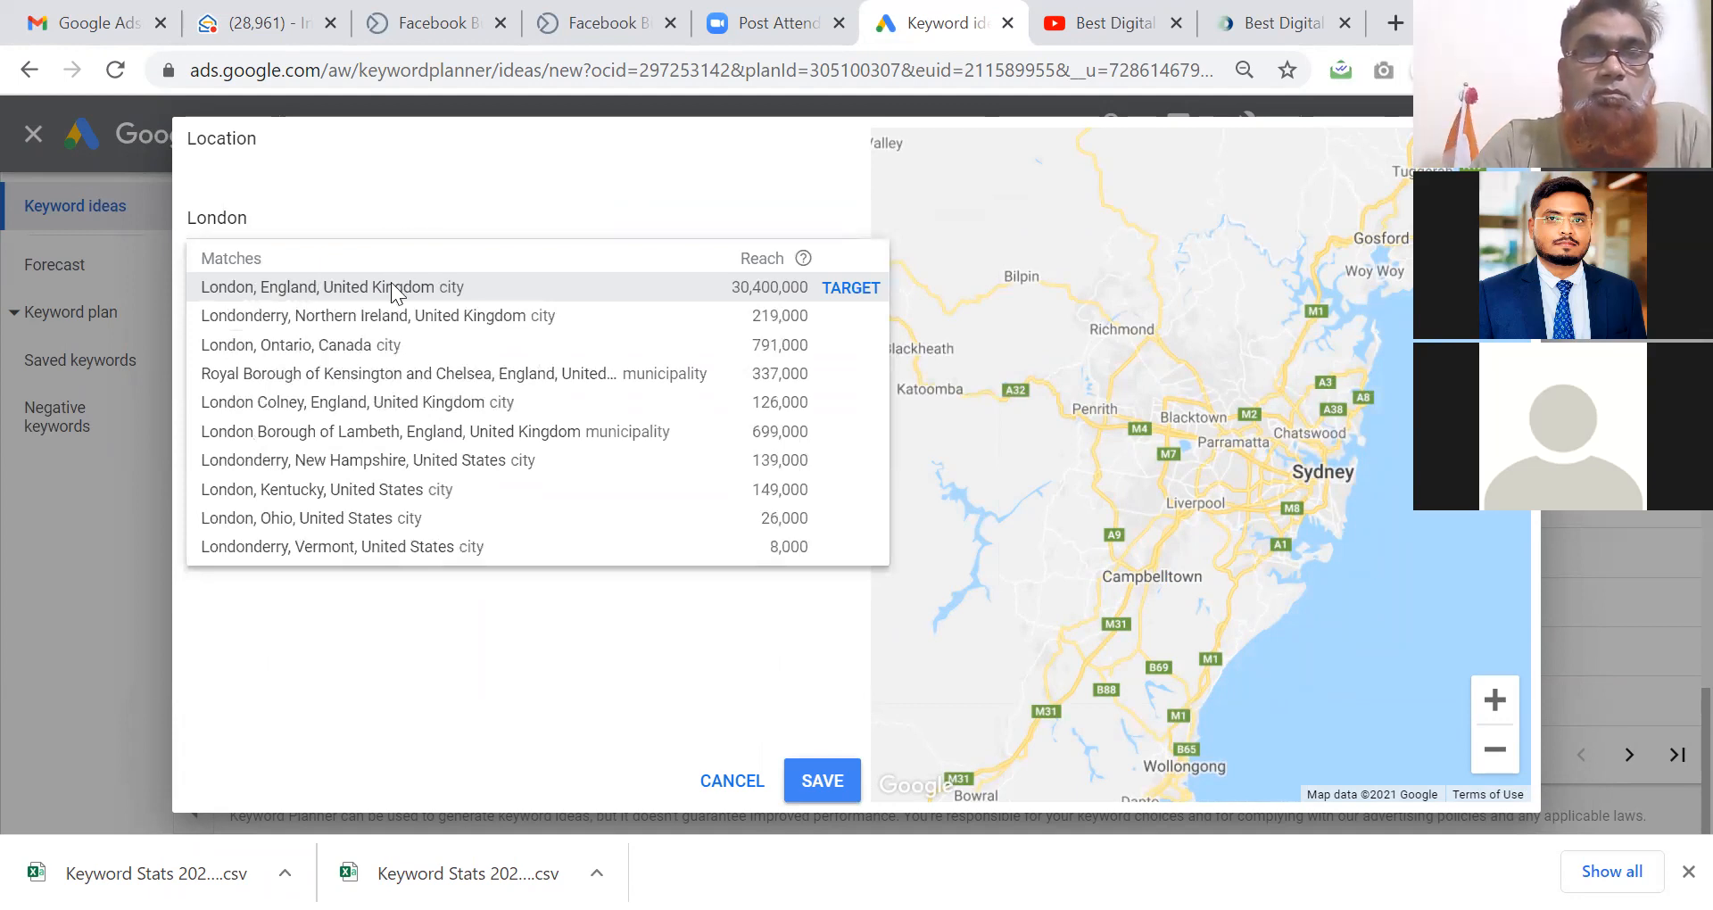
click(814, 774)
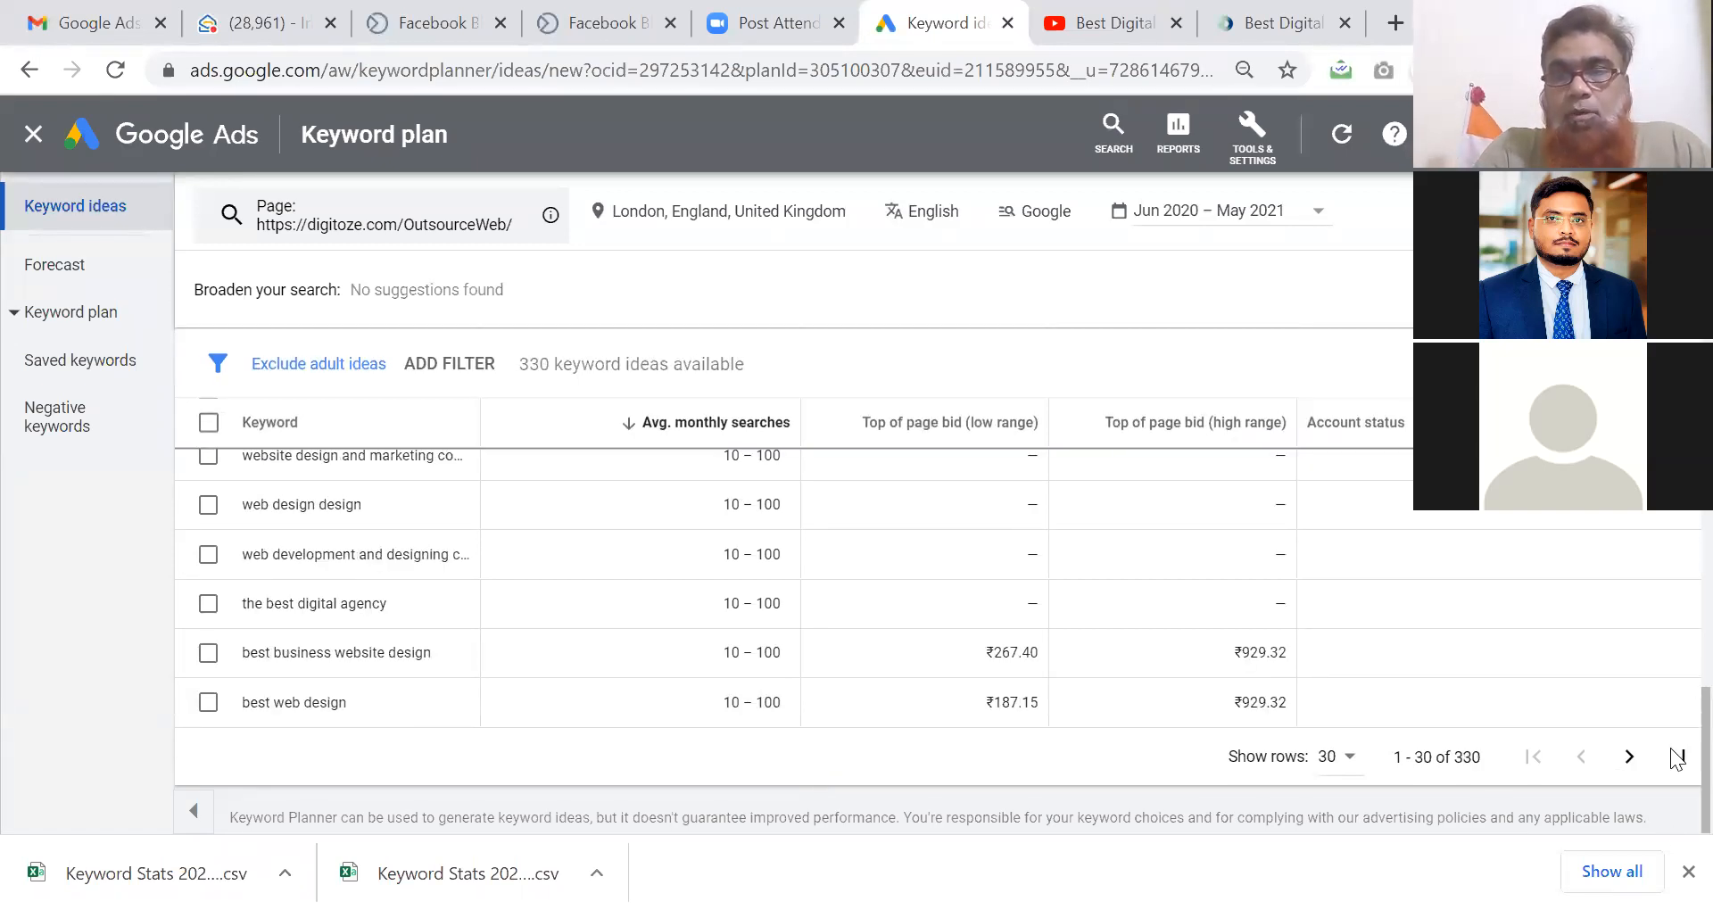
scroll(1676, 758, up, 15)
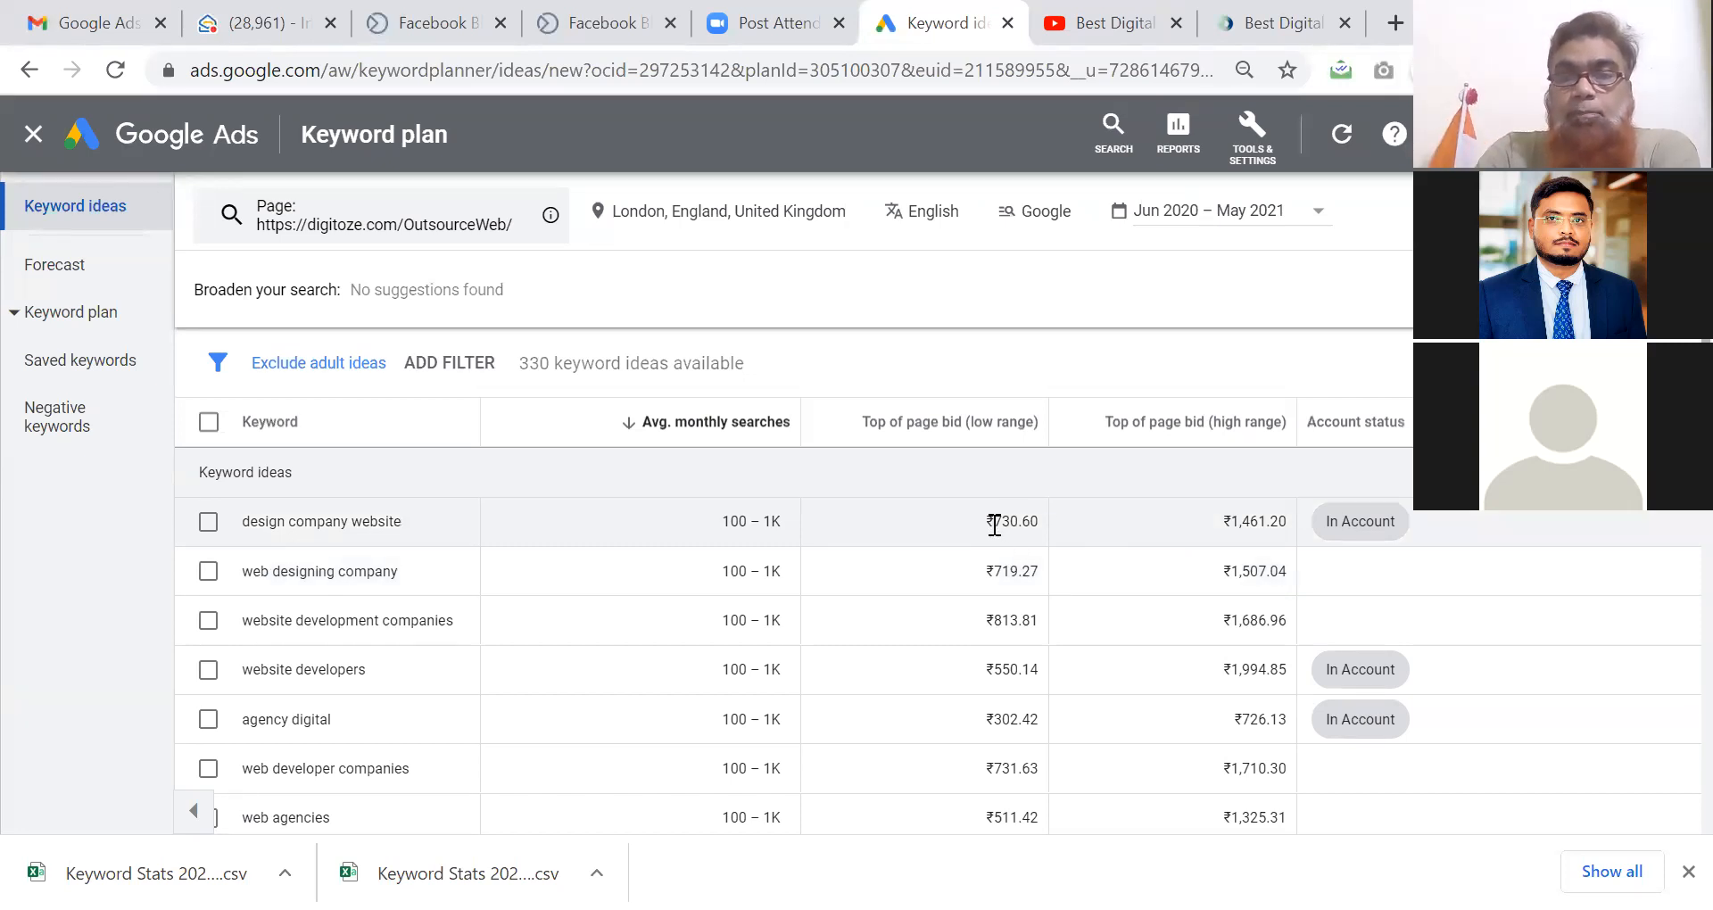
key(alt+Tab)
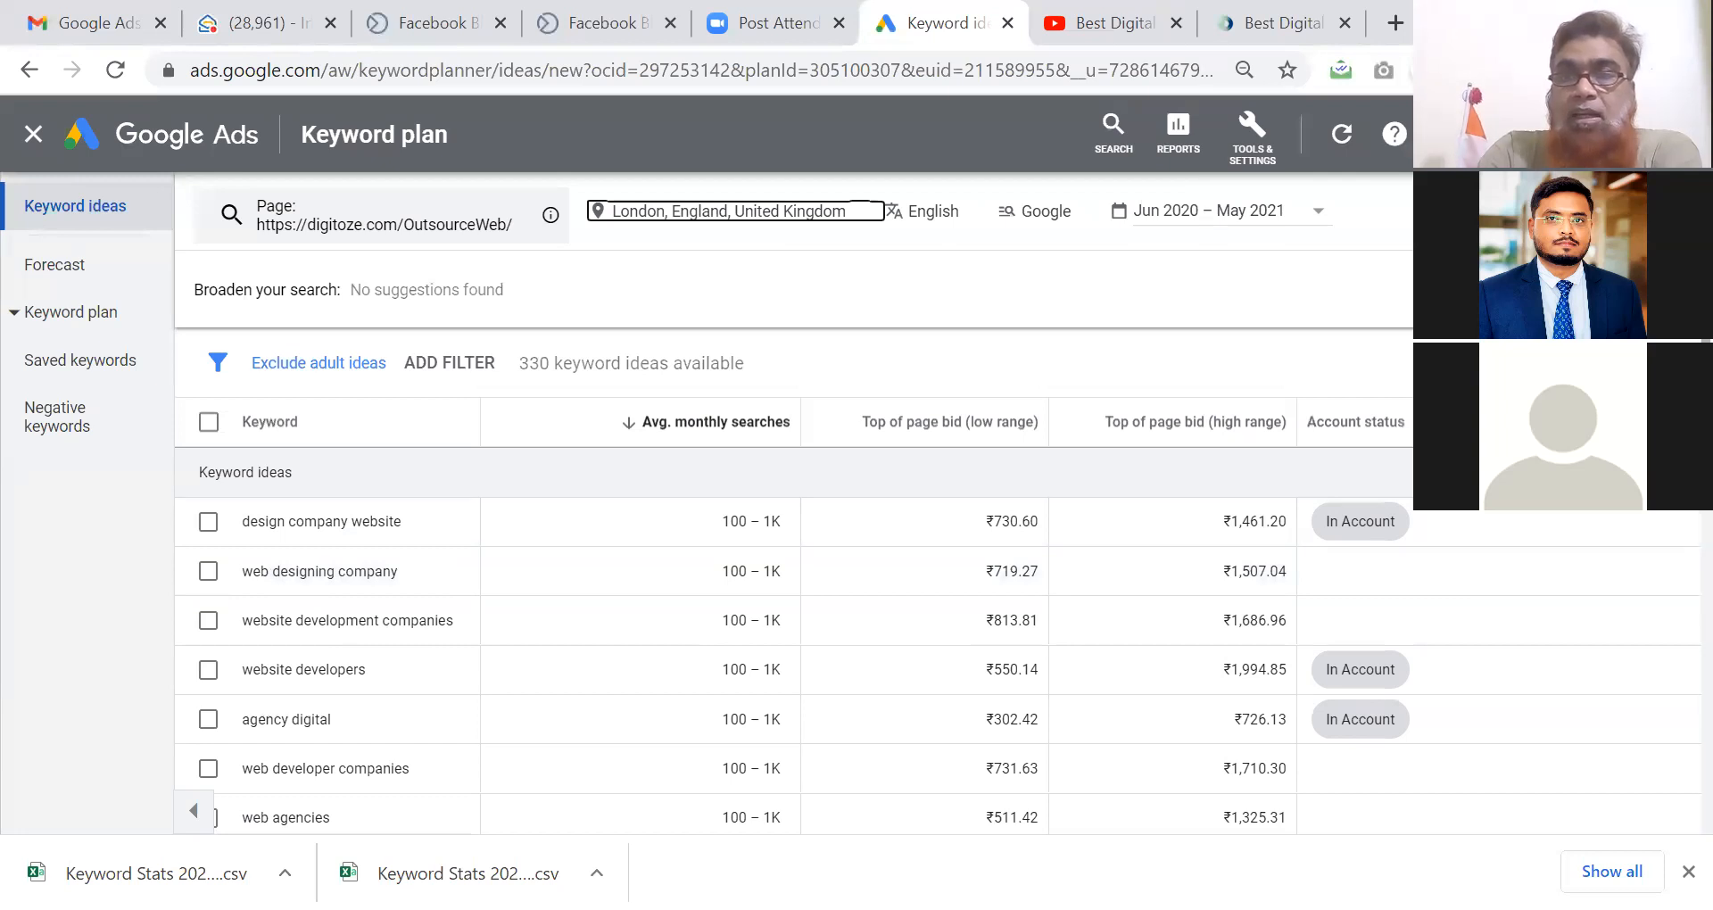
scroll(1672, 566, down, 10)
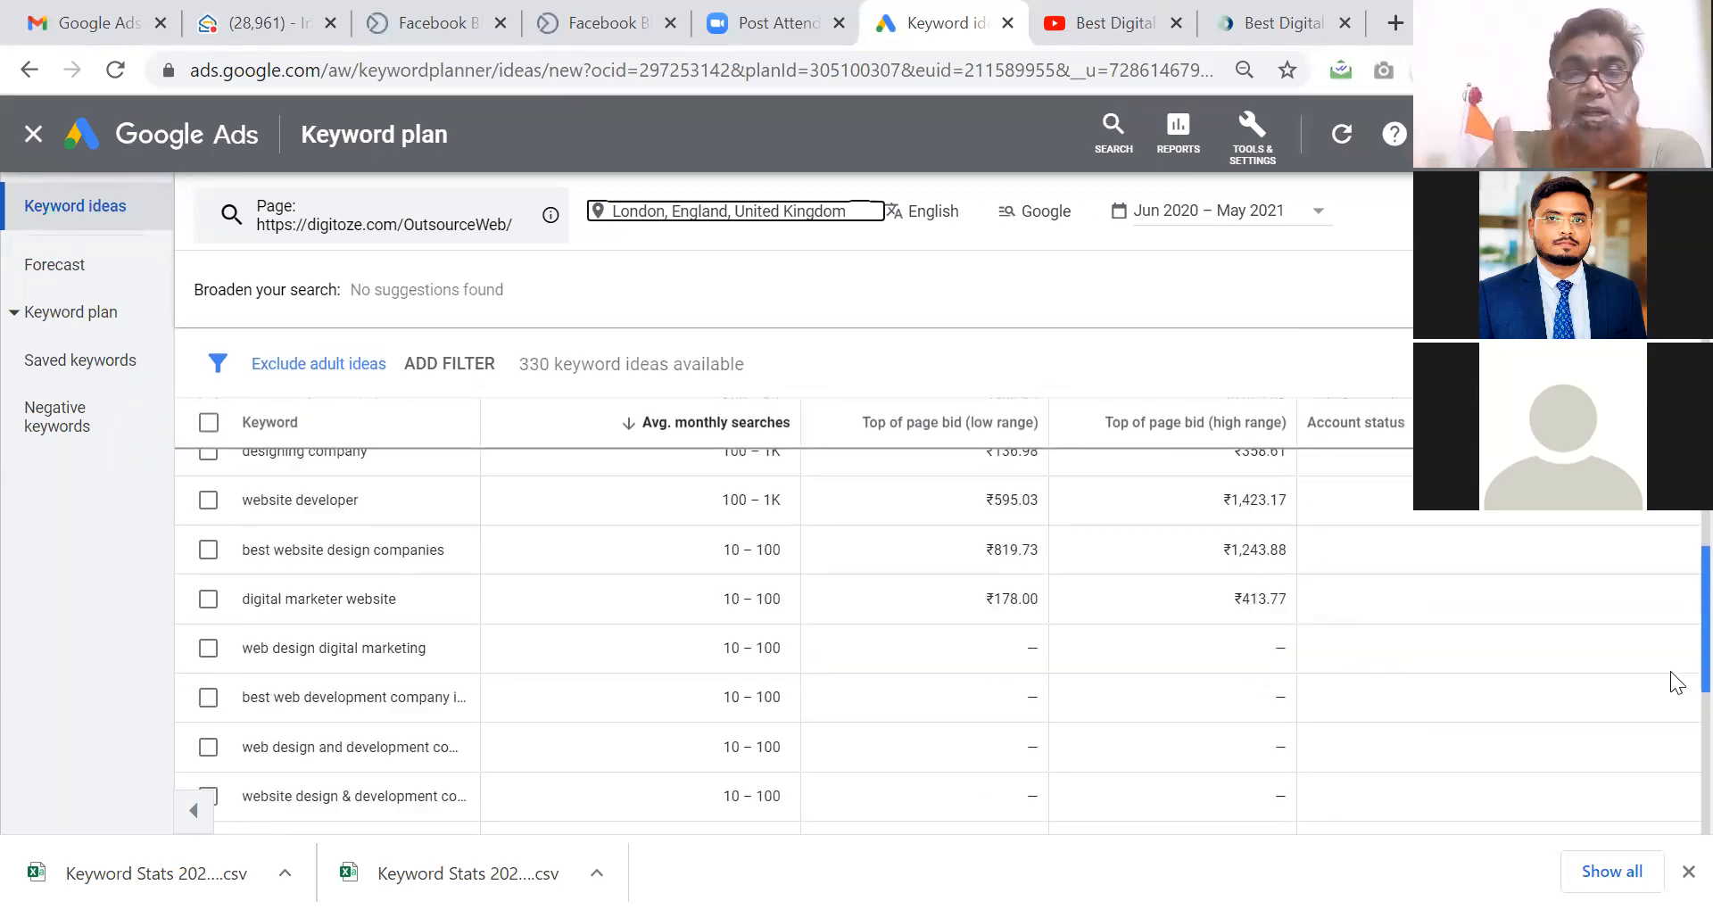
scroll(1673, 705, down, 3)
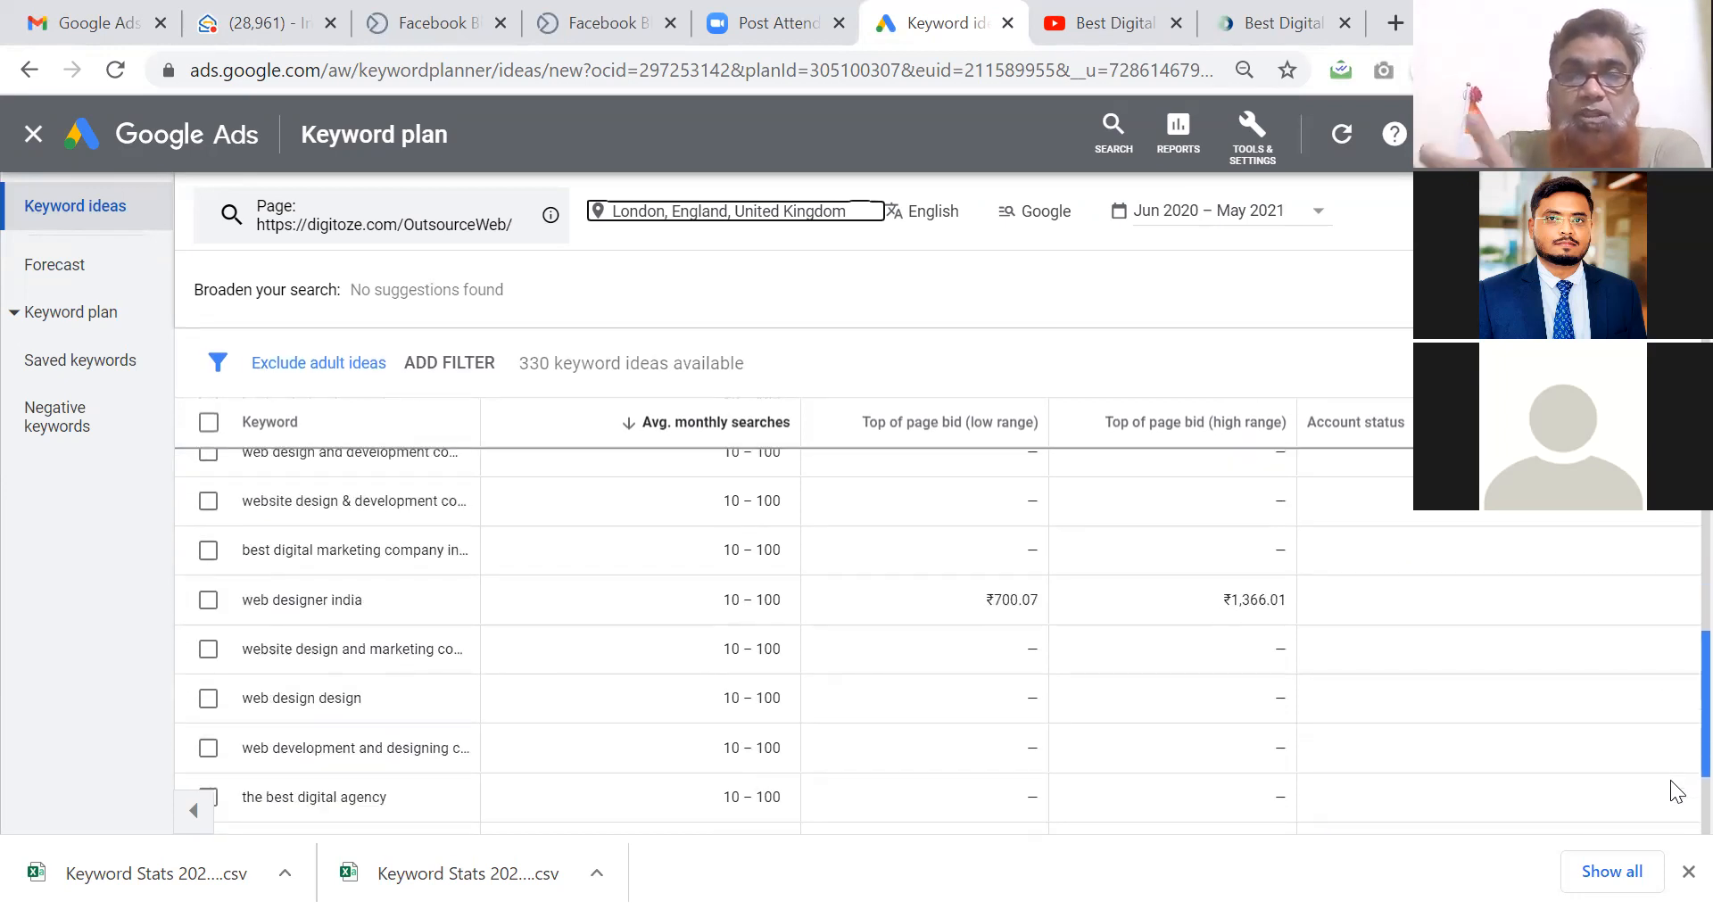
scroll(1677, 791, down, 3)
scroll(1671, 656, up, 10)
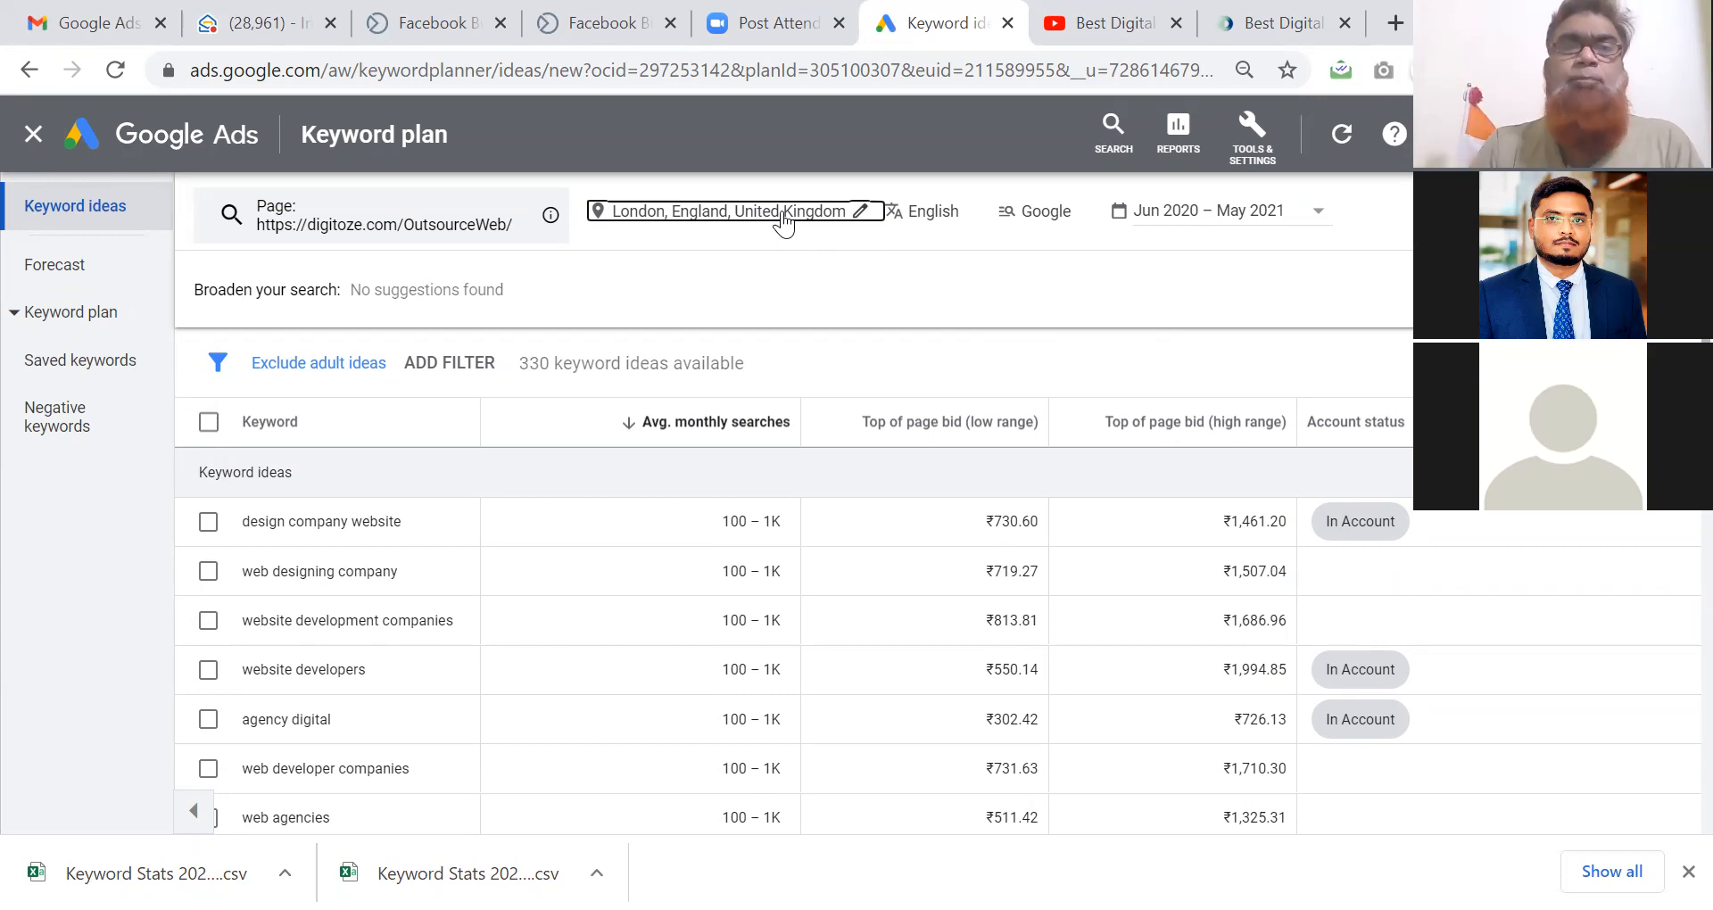
Add Hyderabad, Telangana, India to the keyword ideas' target locations alongside London.
click(862, 214)
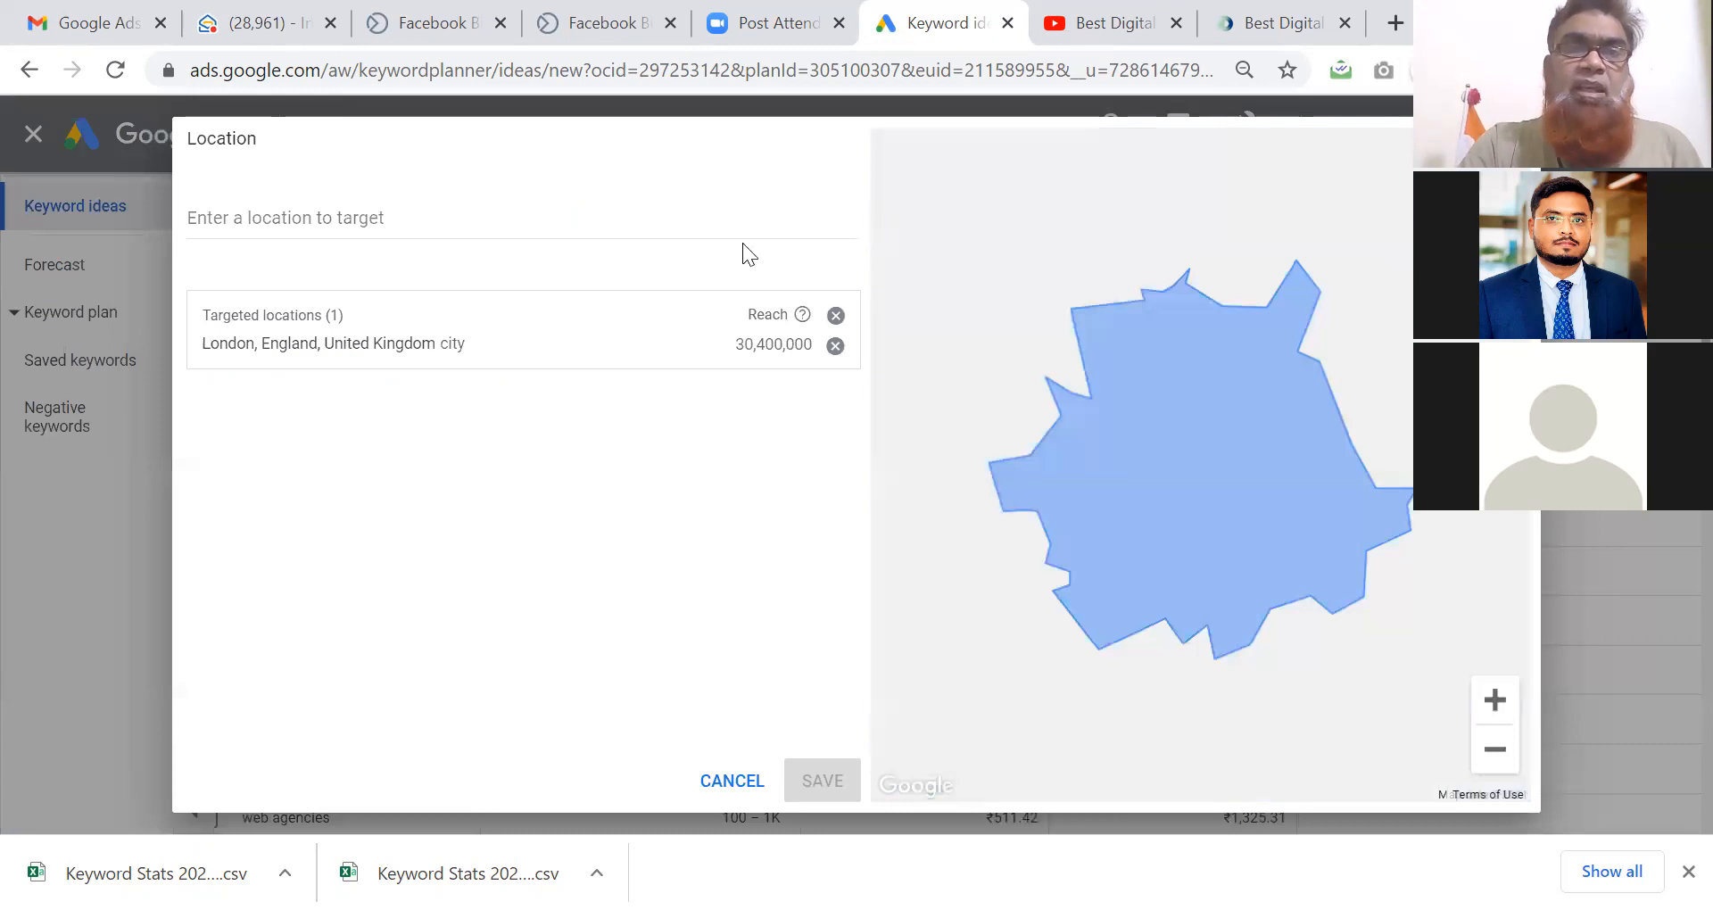
click(383, 220)
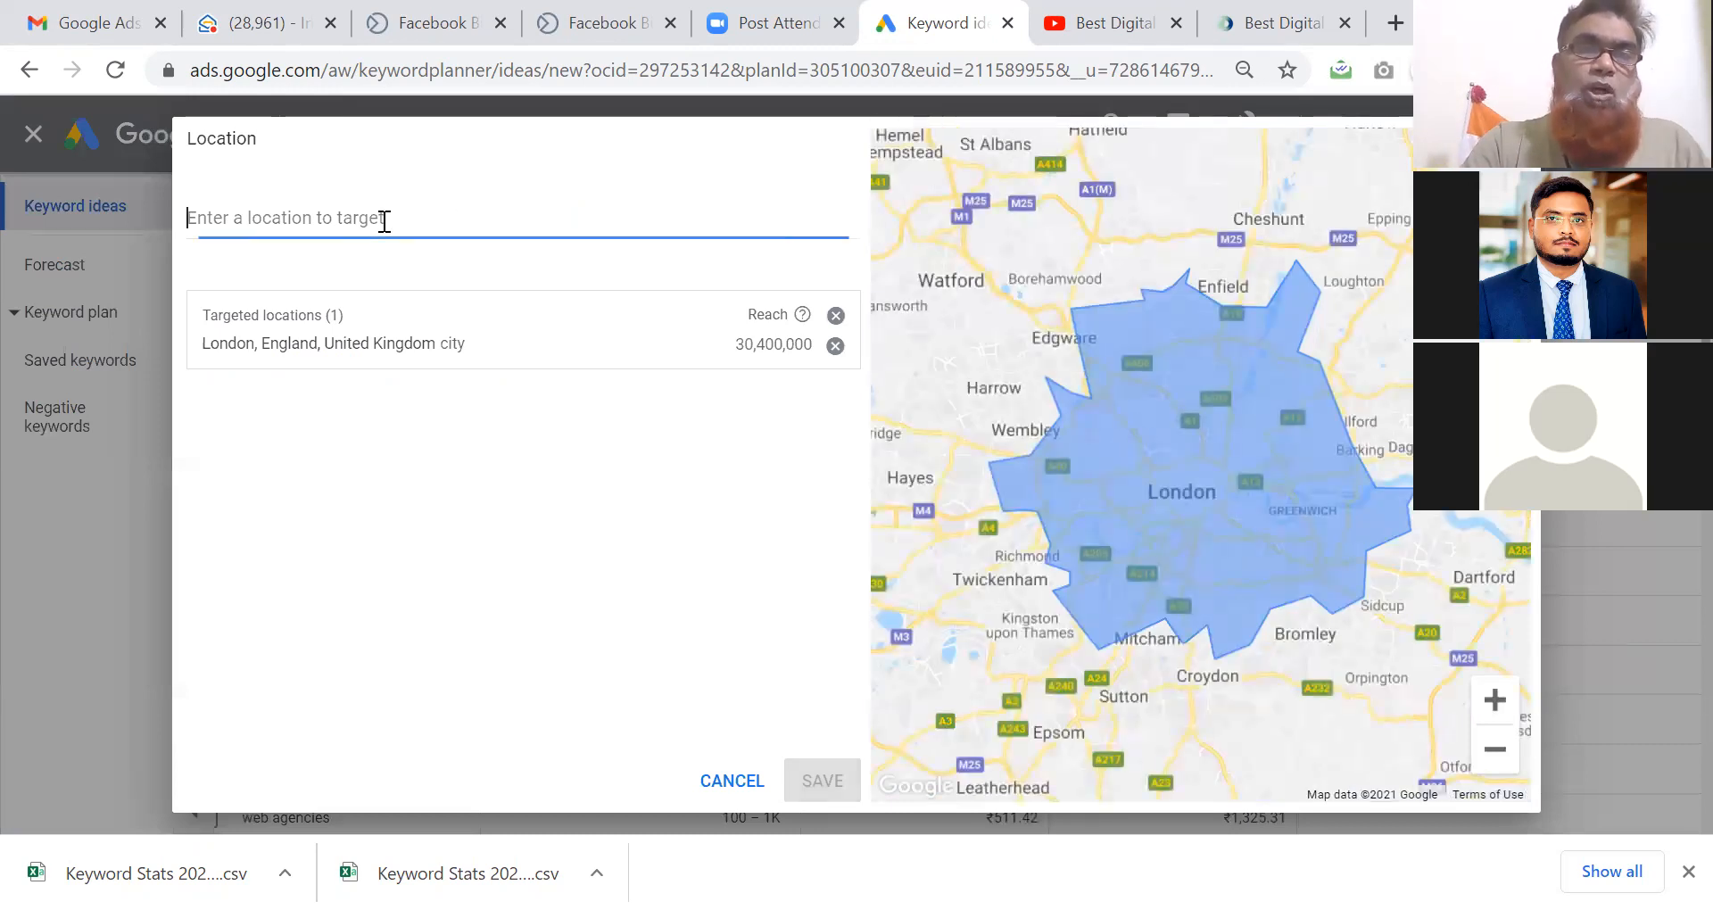
text(Hyder)
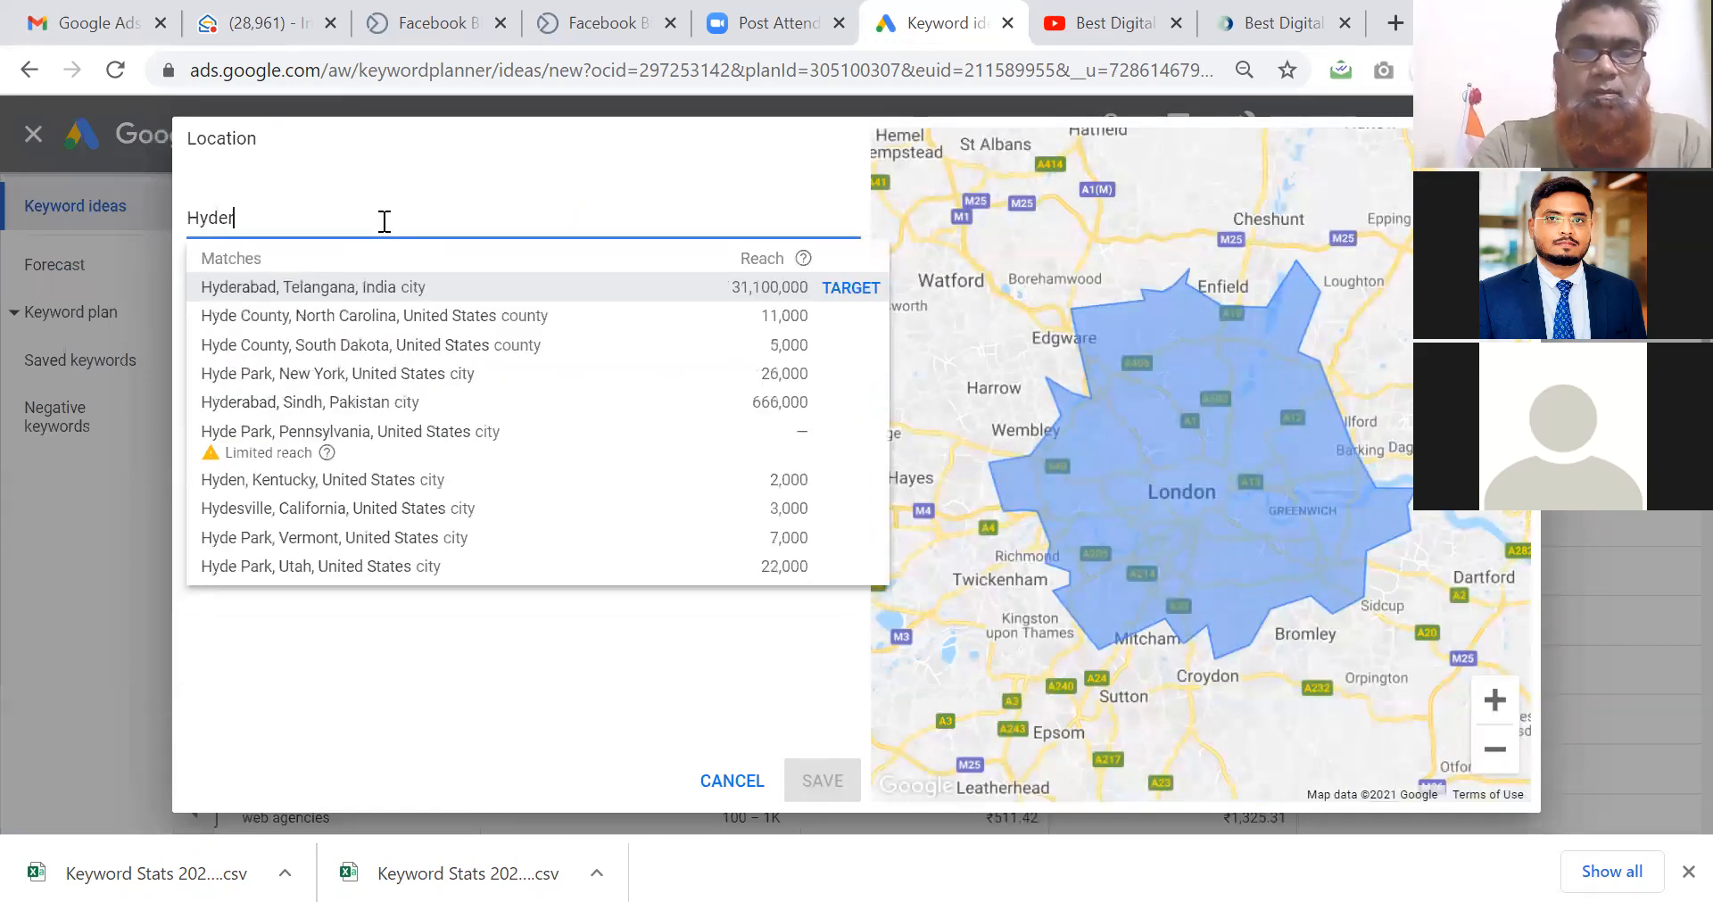
text(abad)
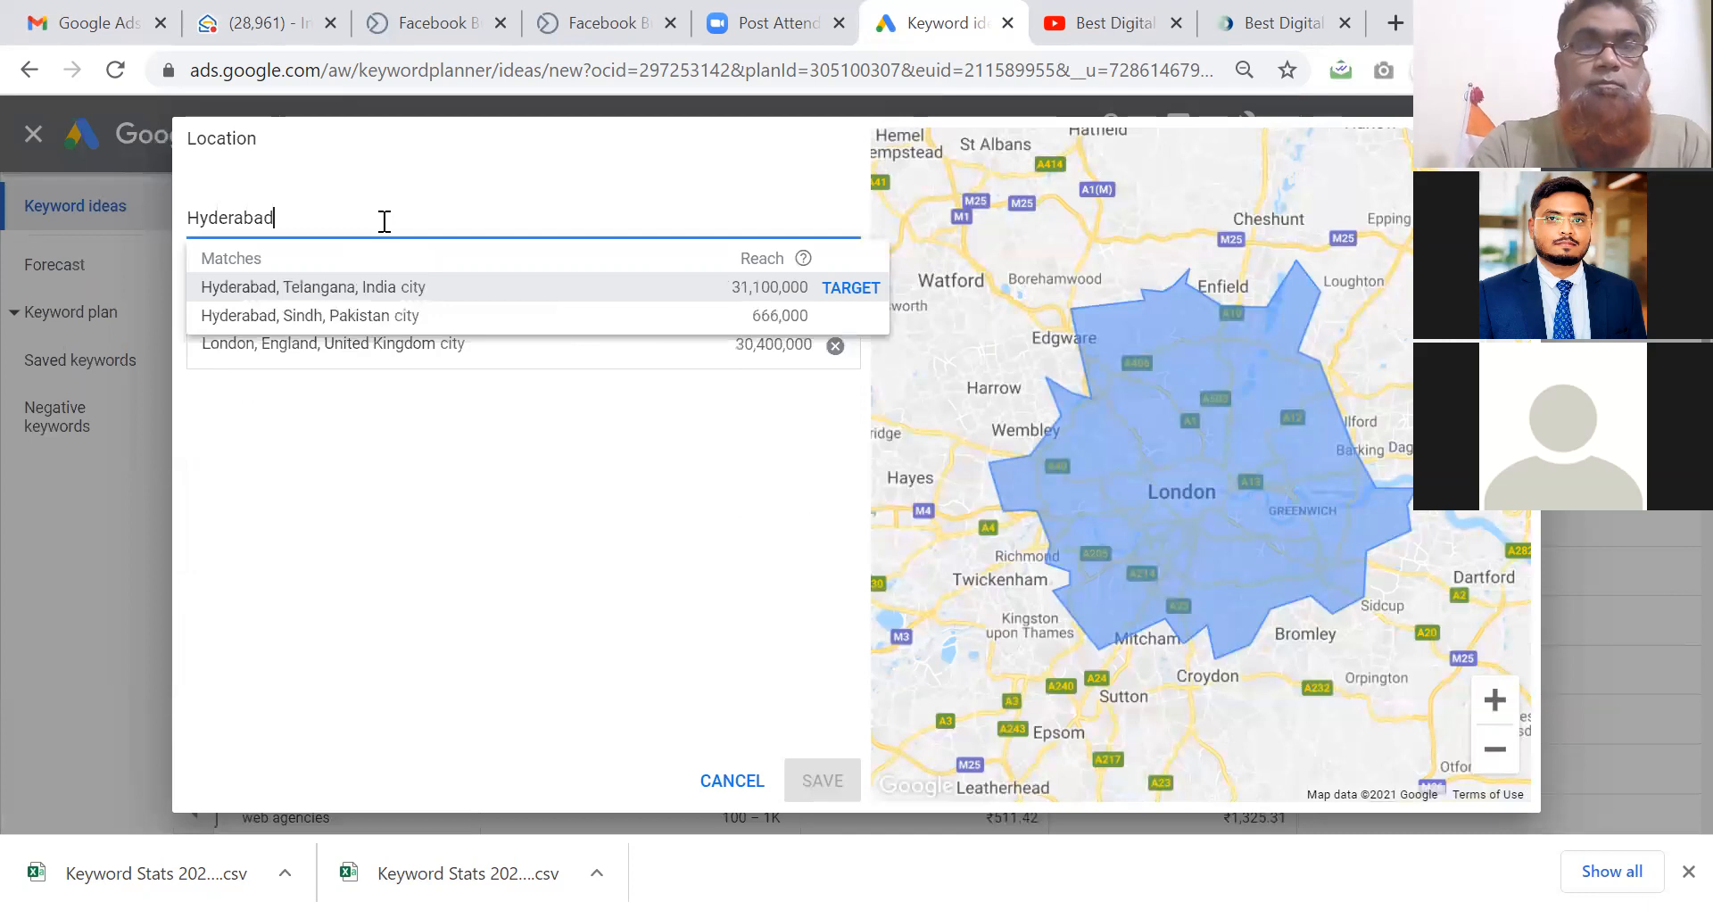
click(338, 286)
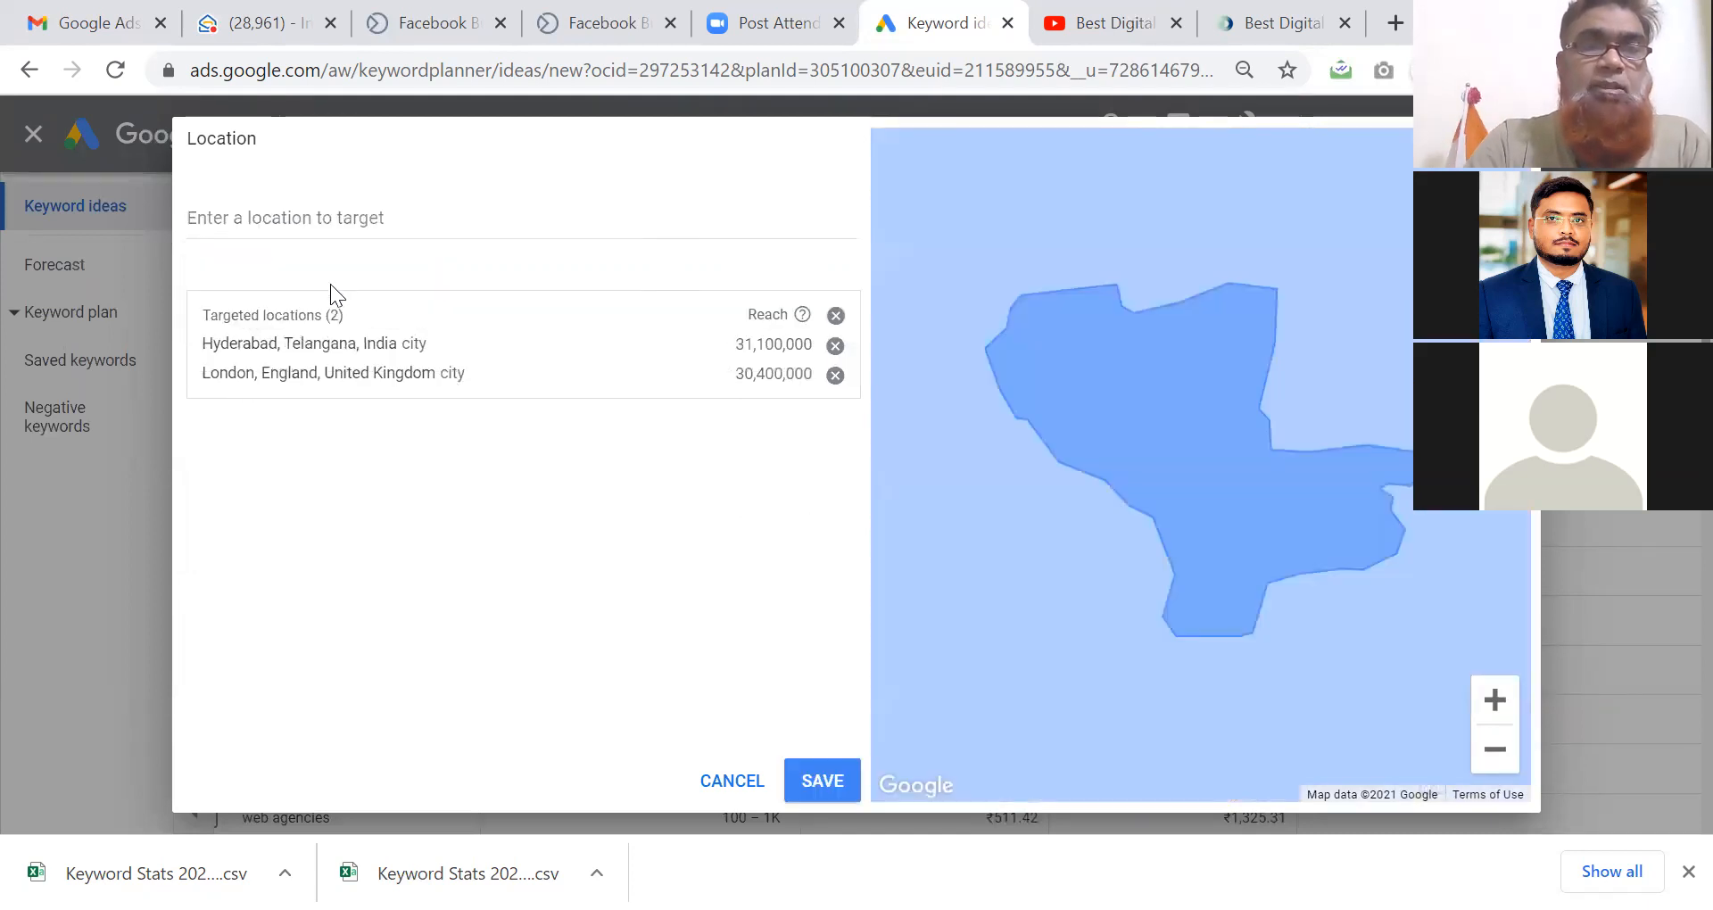
Add Bangladesh as a further target location, save the locations, and review the combined search volumes and bid ranges.
click(380, 222)
text(B)
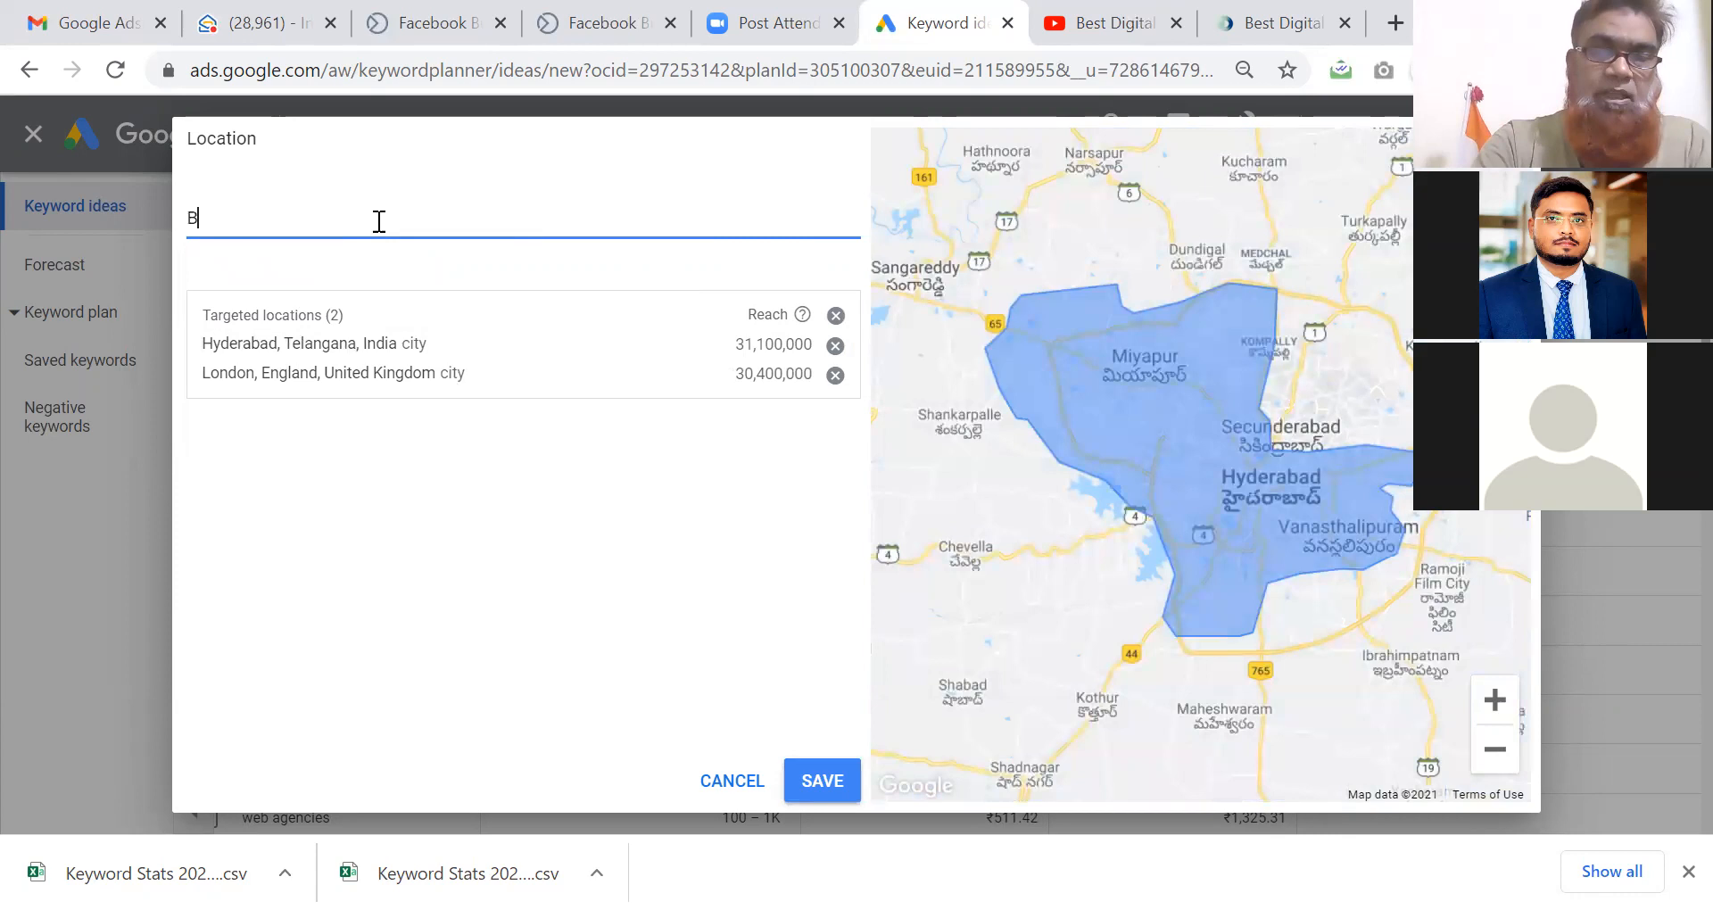
text(angladesh)
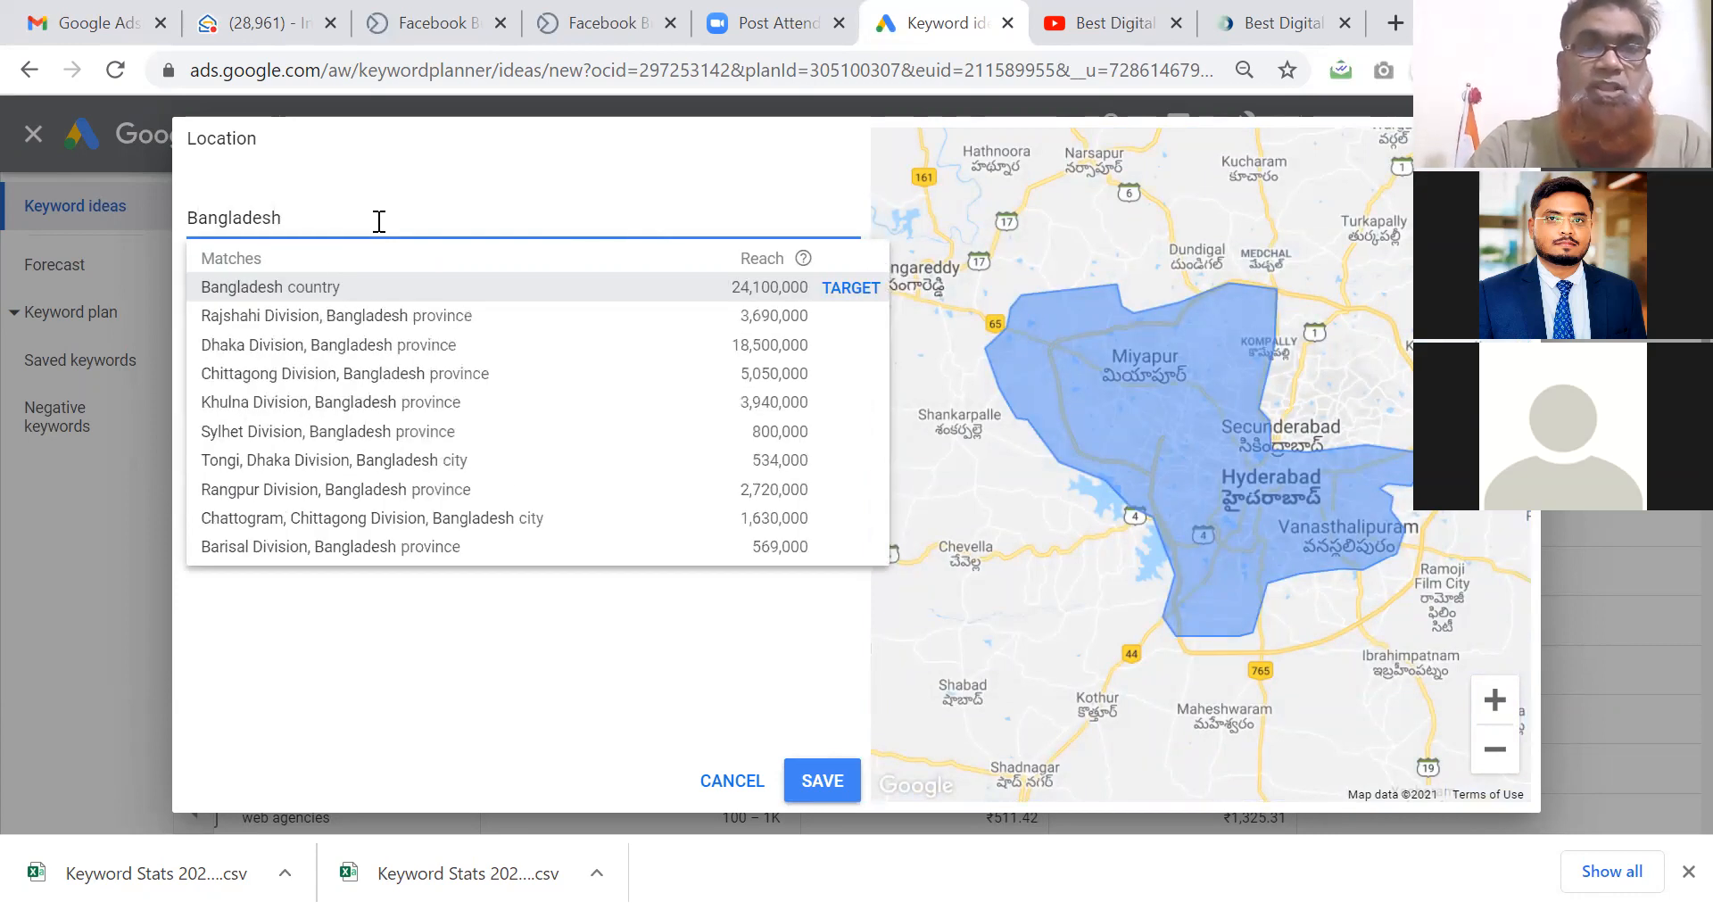
click(313, 287)
click(813, 766)
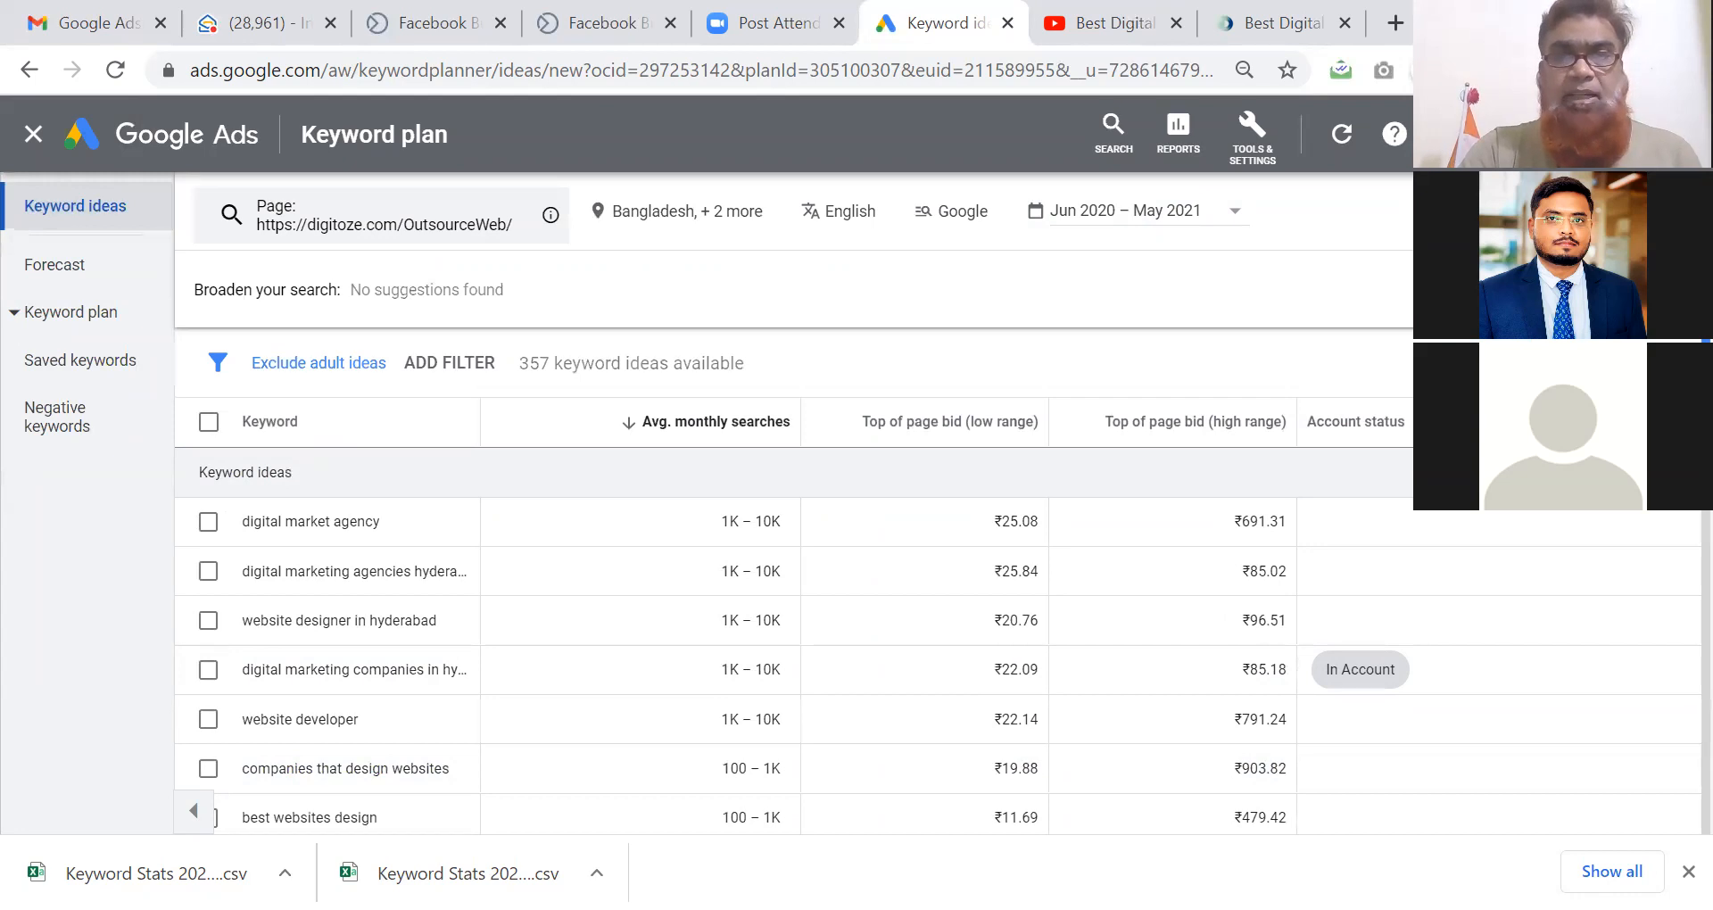
scroll(937, 643, down, 2)
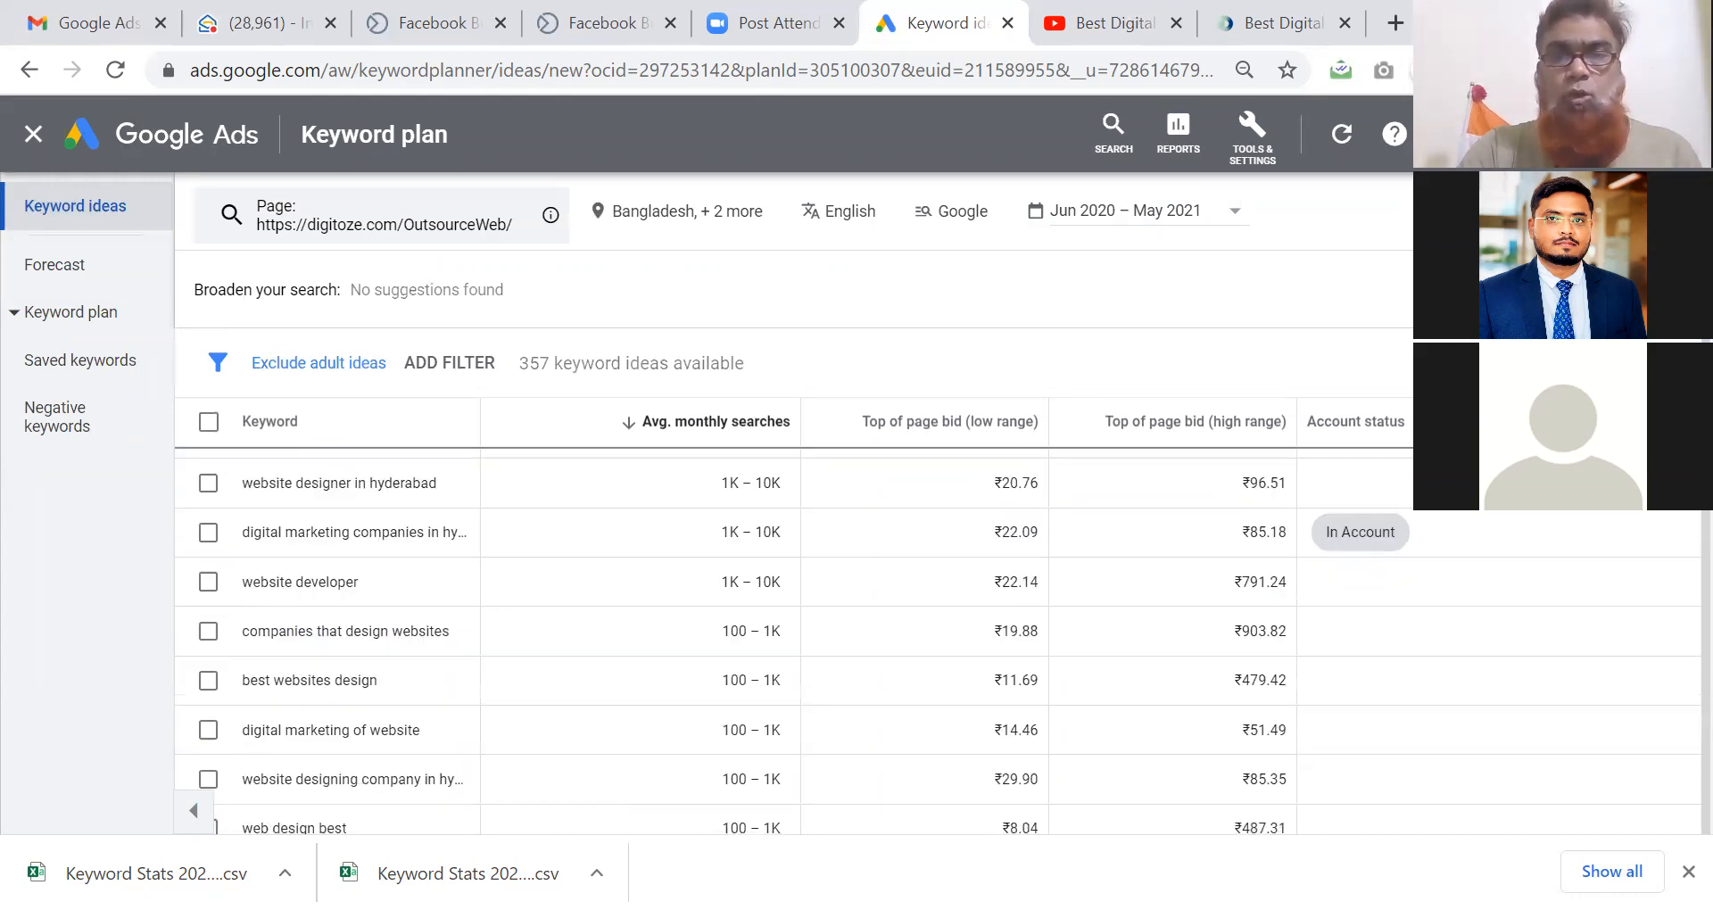
scroll(938, 643, down, 8)
scroll(1676, 574, down, 4)
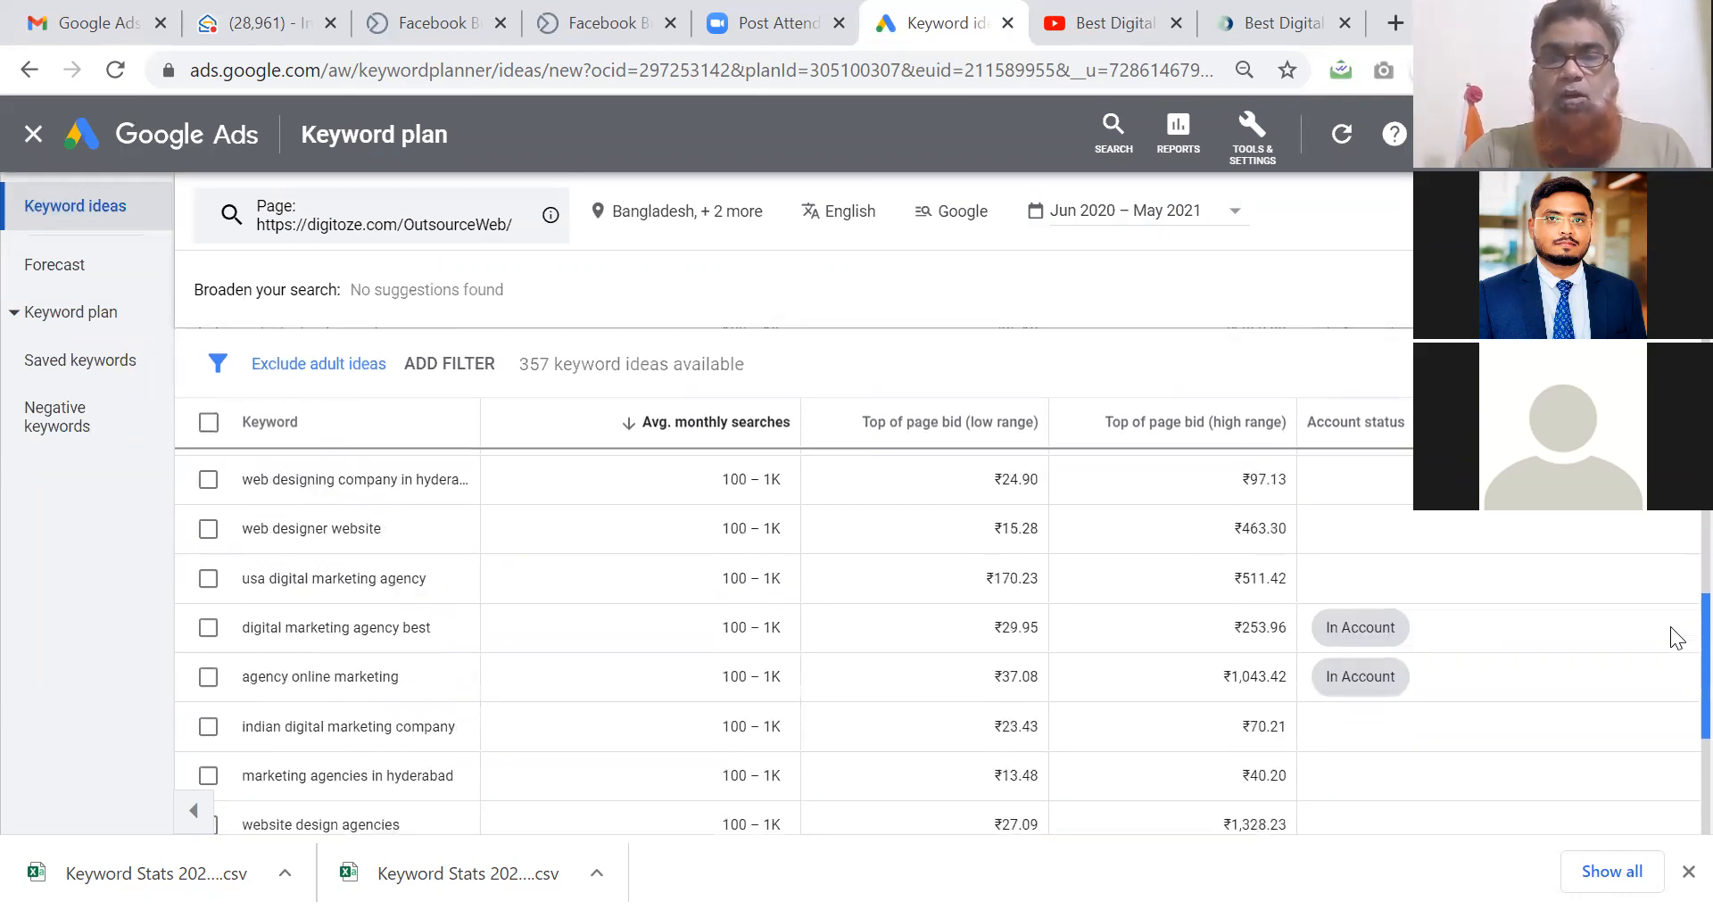
scroll(1676, 639, down, 5)
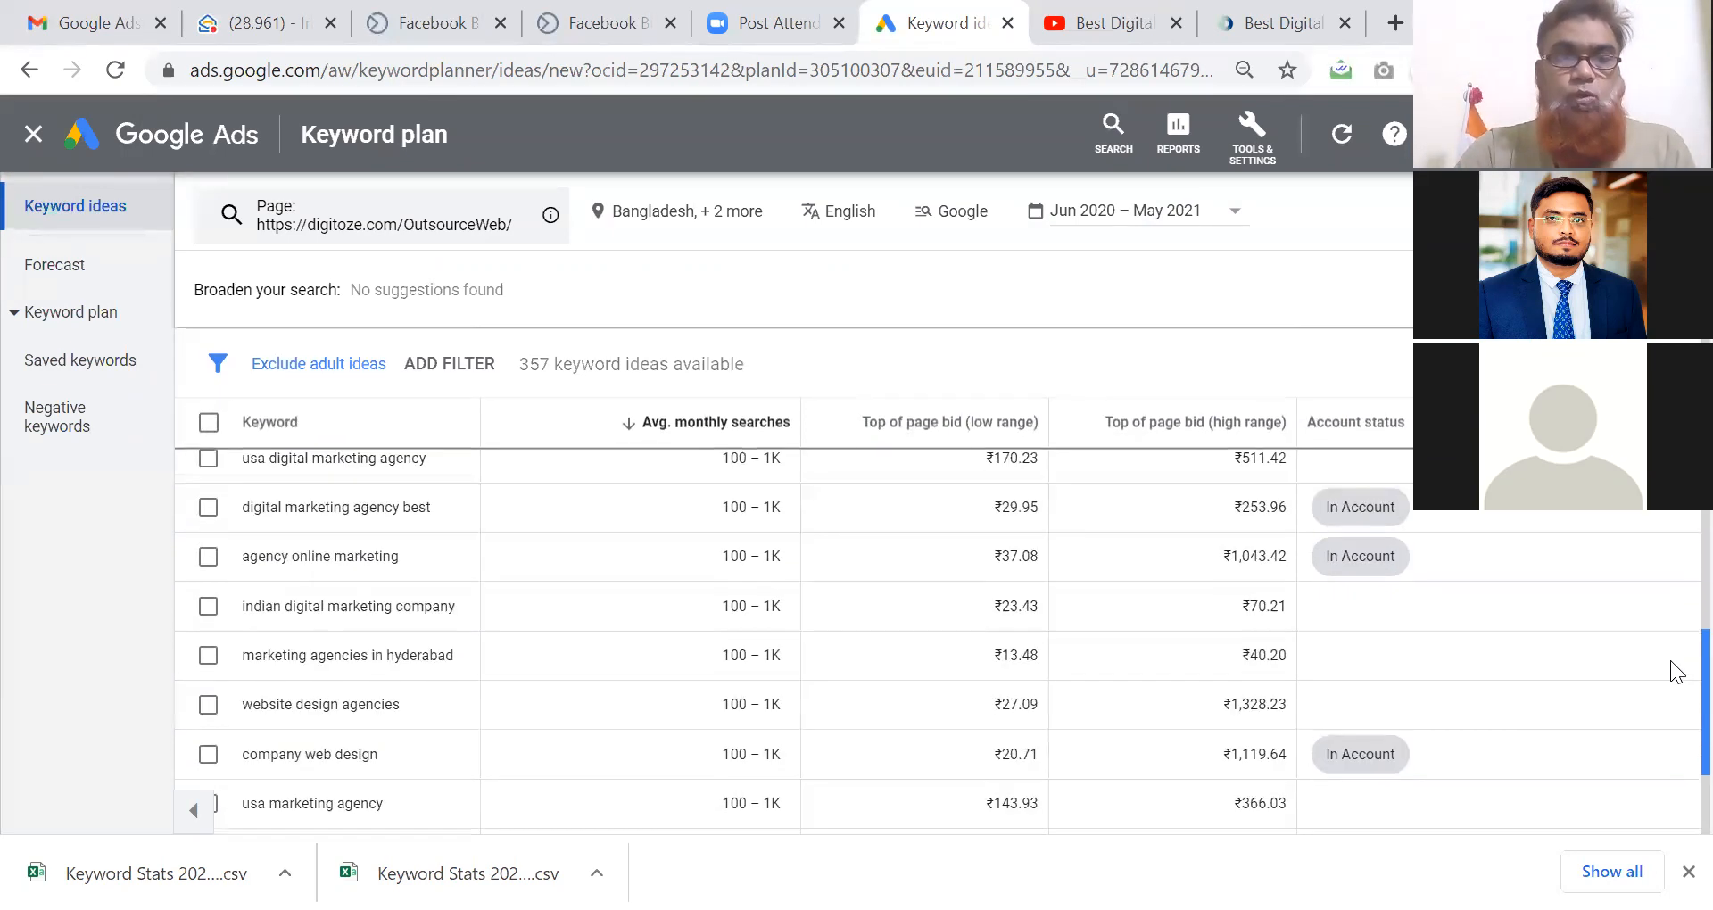
scroll(1676, 725, down, 1)
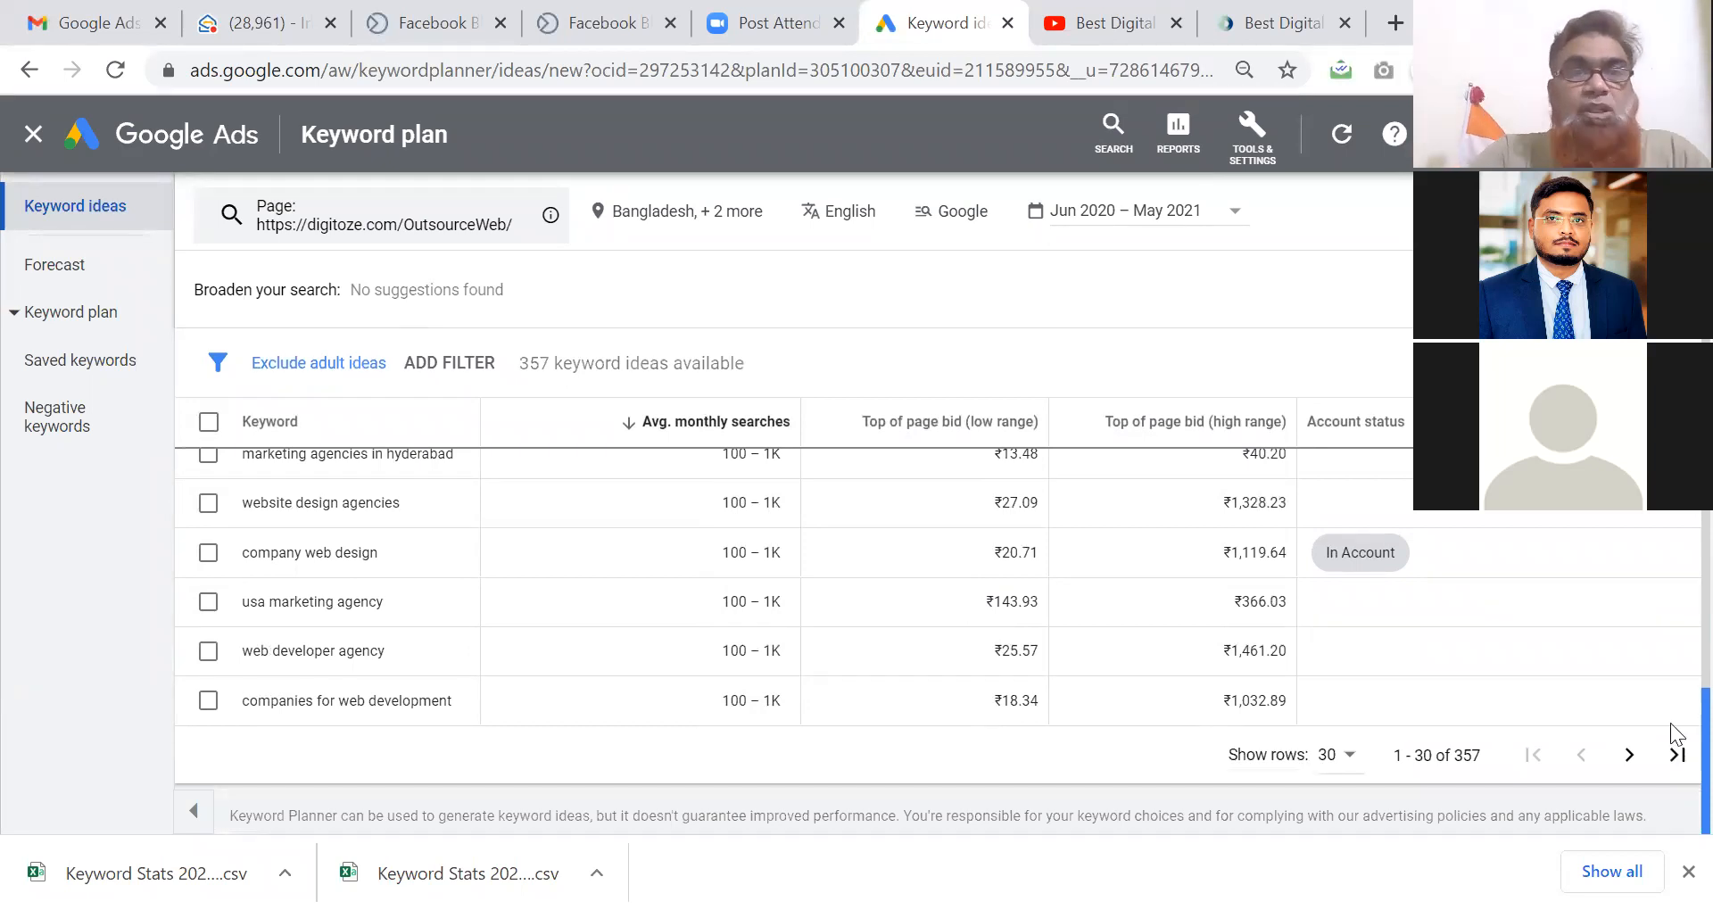
scroll(1674, 714, up, 15)
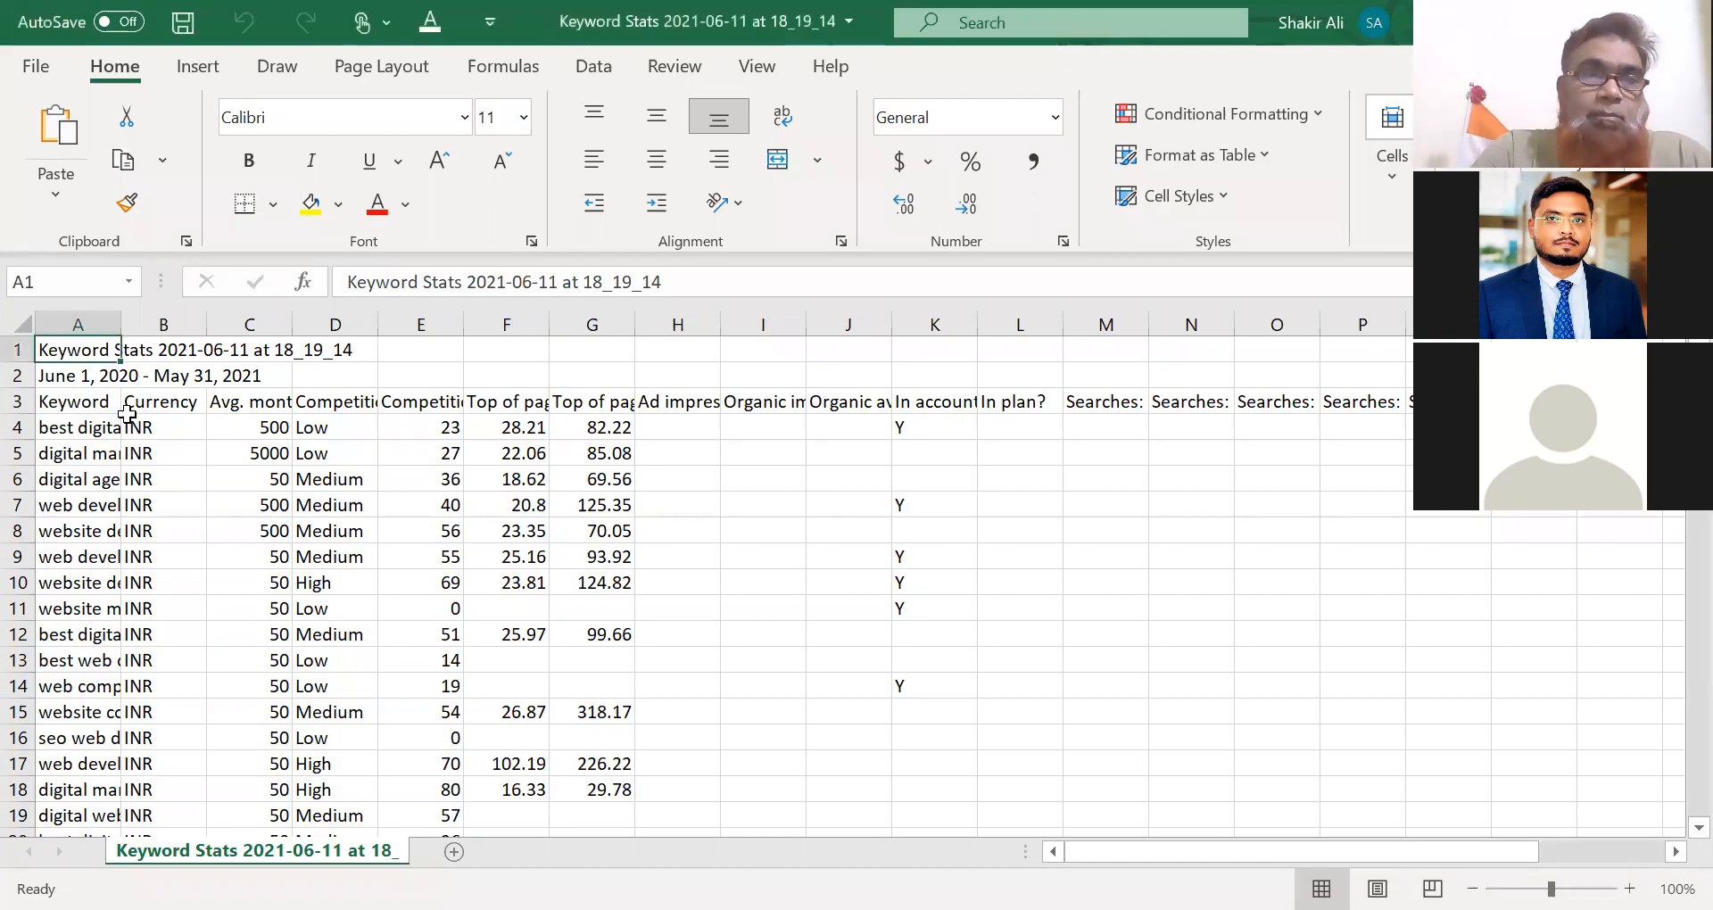
In the Keyword Stats CSV open in Excel, auto-fit all column widths to their contents.
double_click(119, 321)
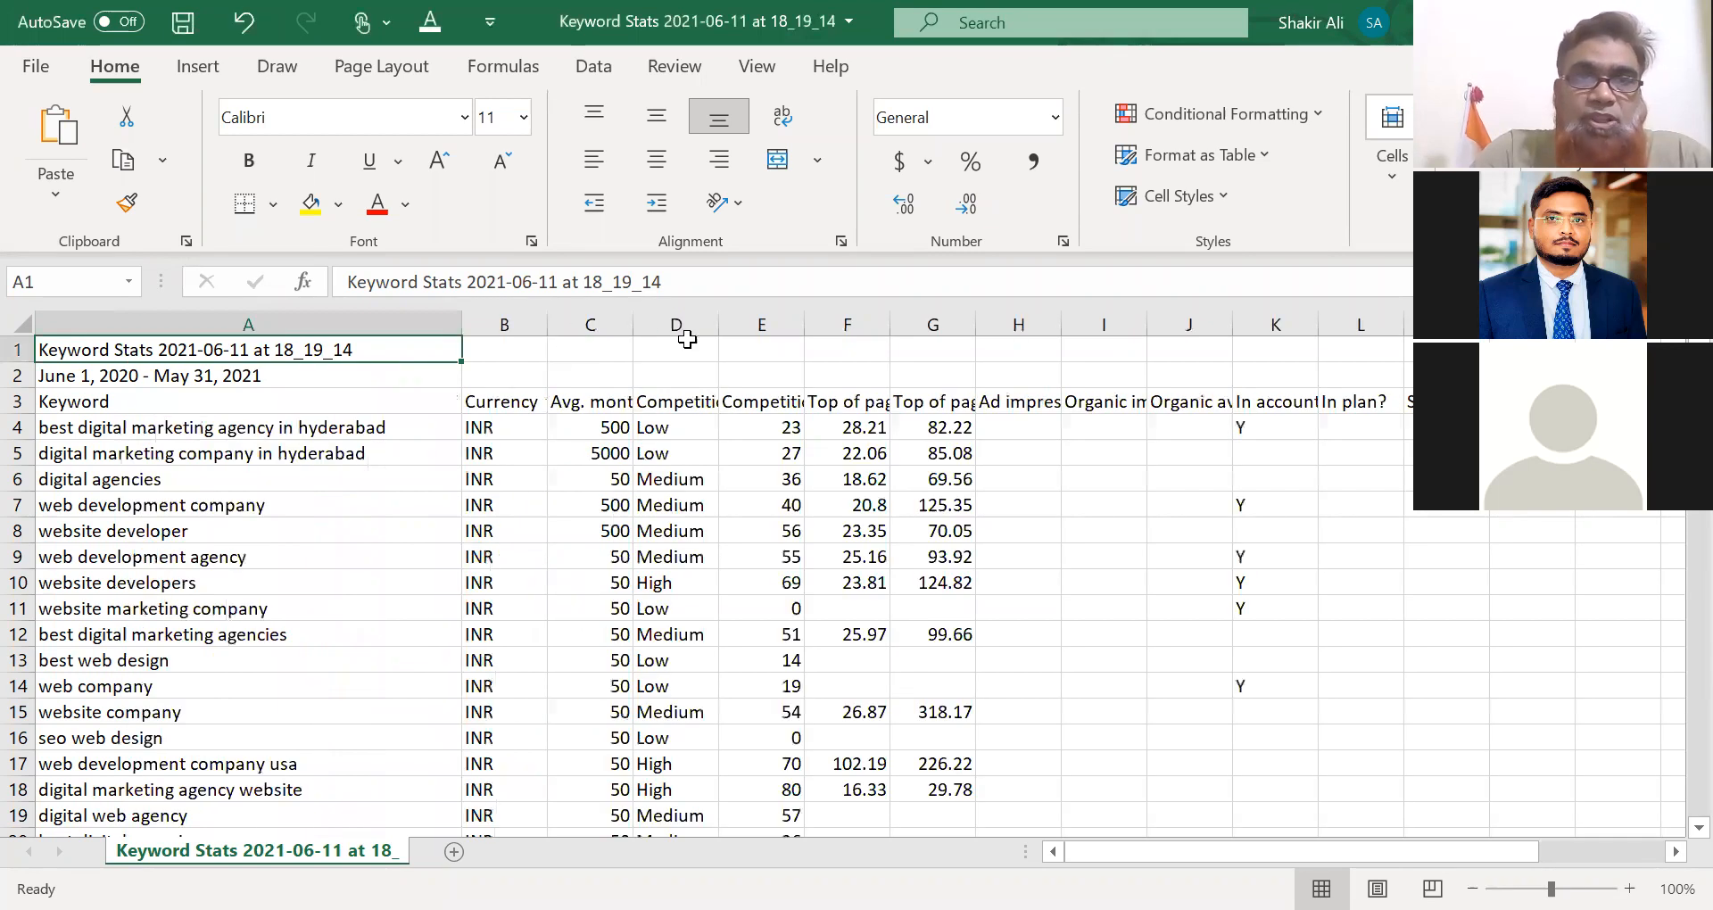
double_click(629, 315)
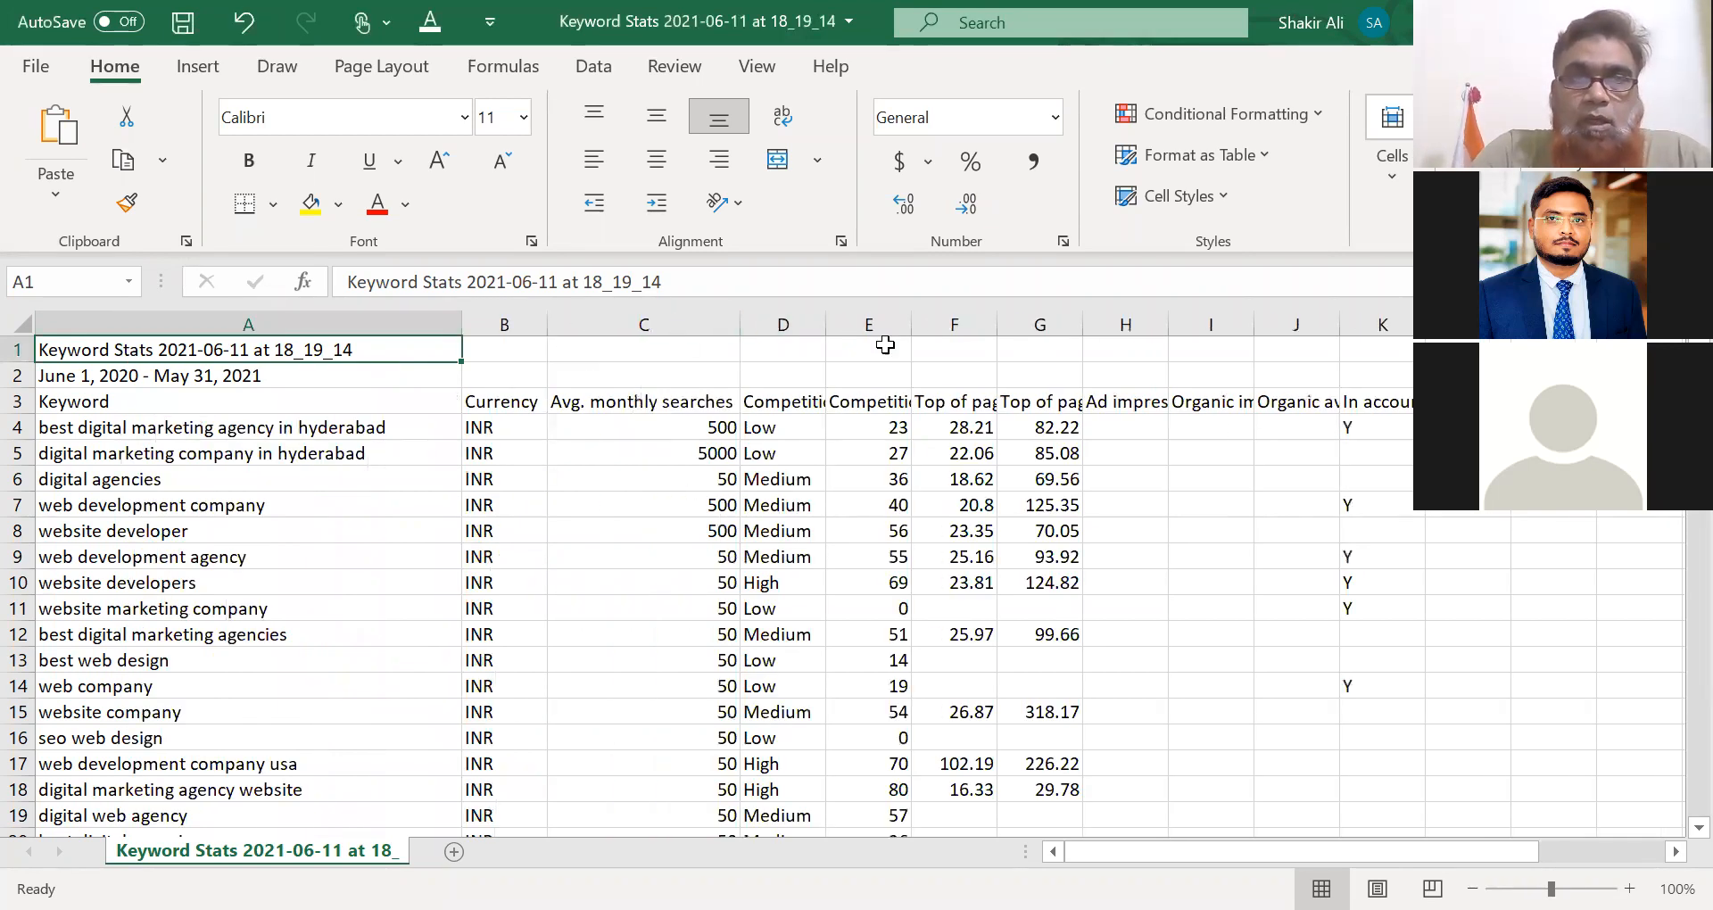
click(21, 326)
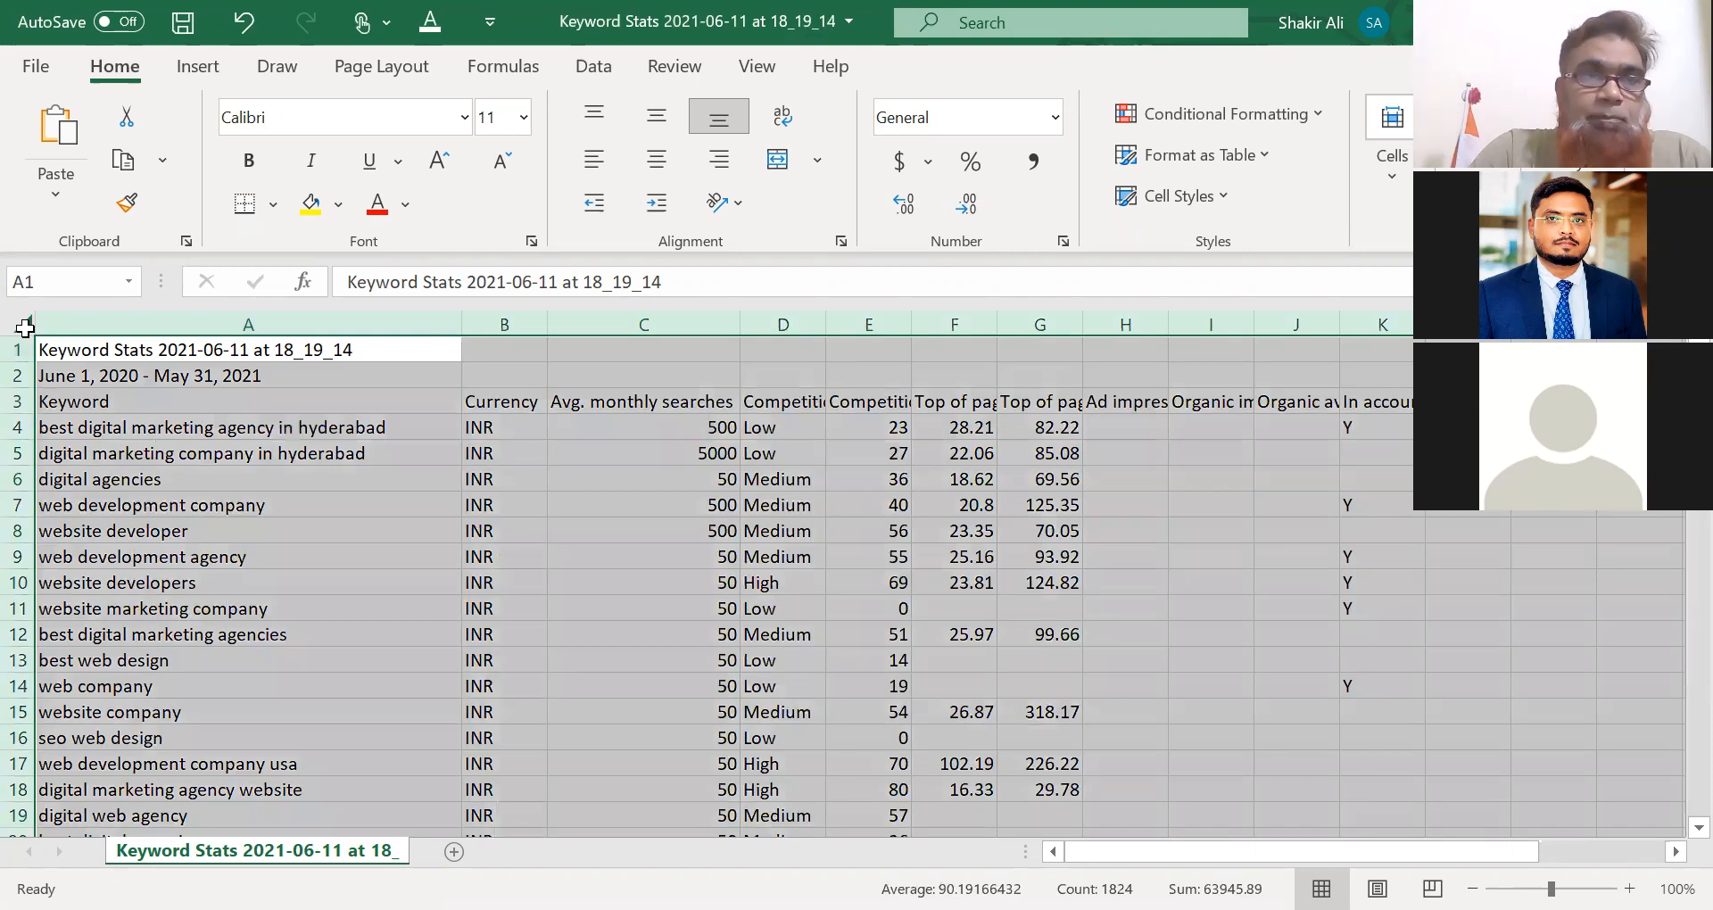
double_click(538, 324)
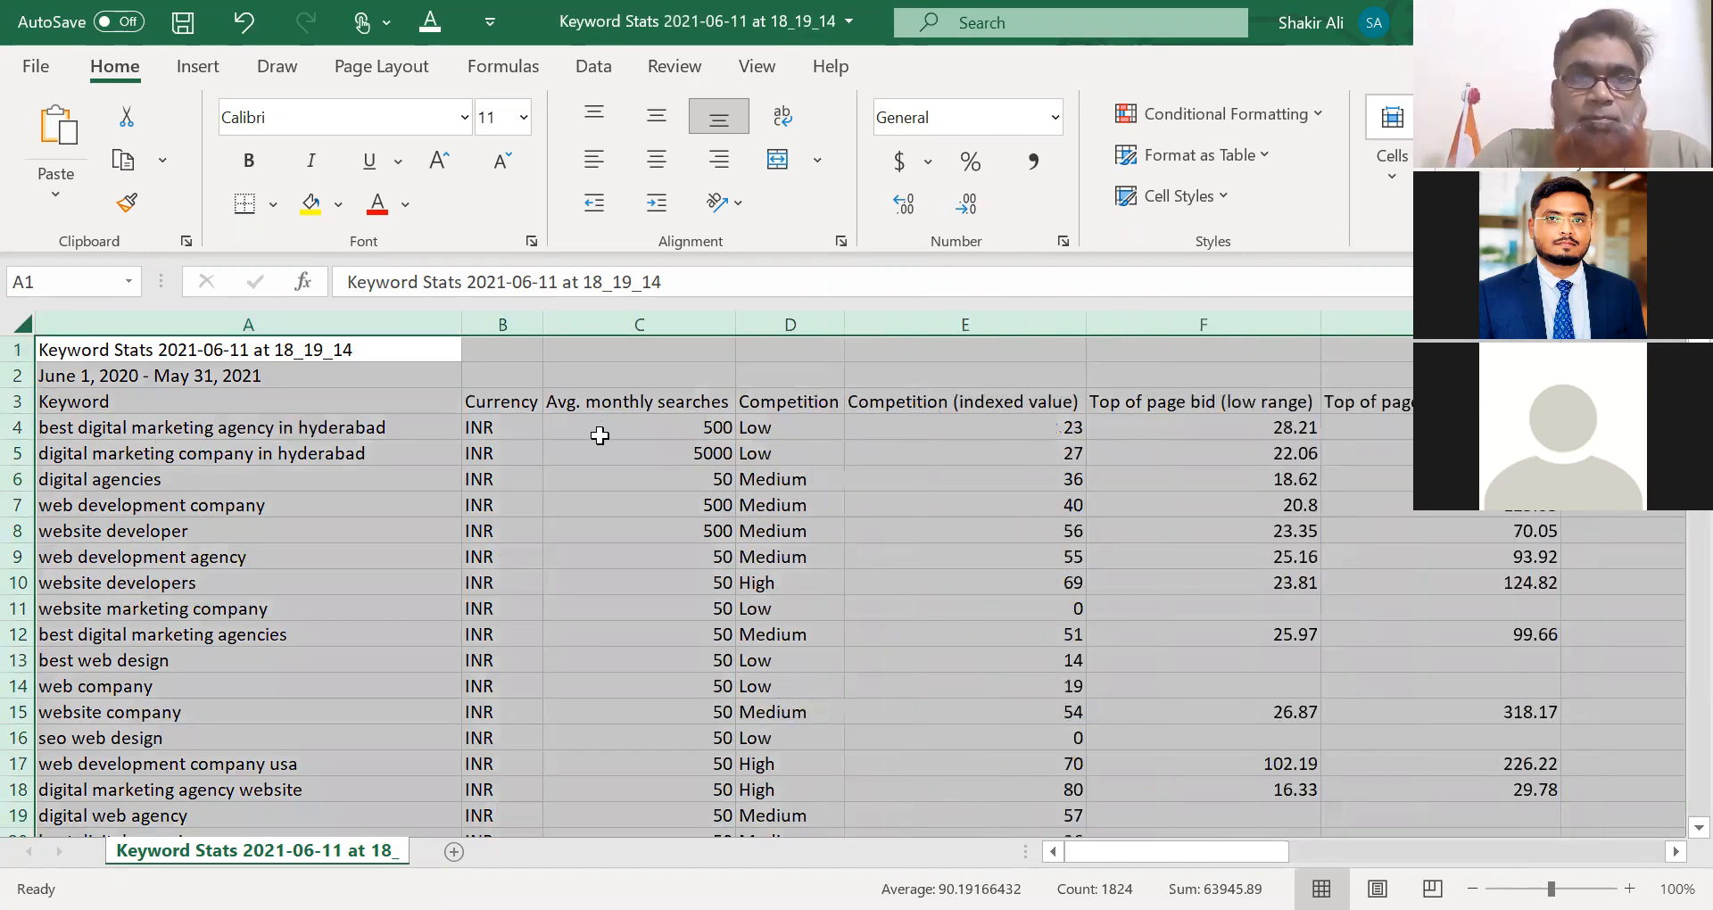
click(596, 432)
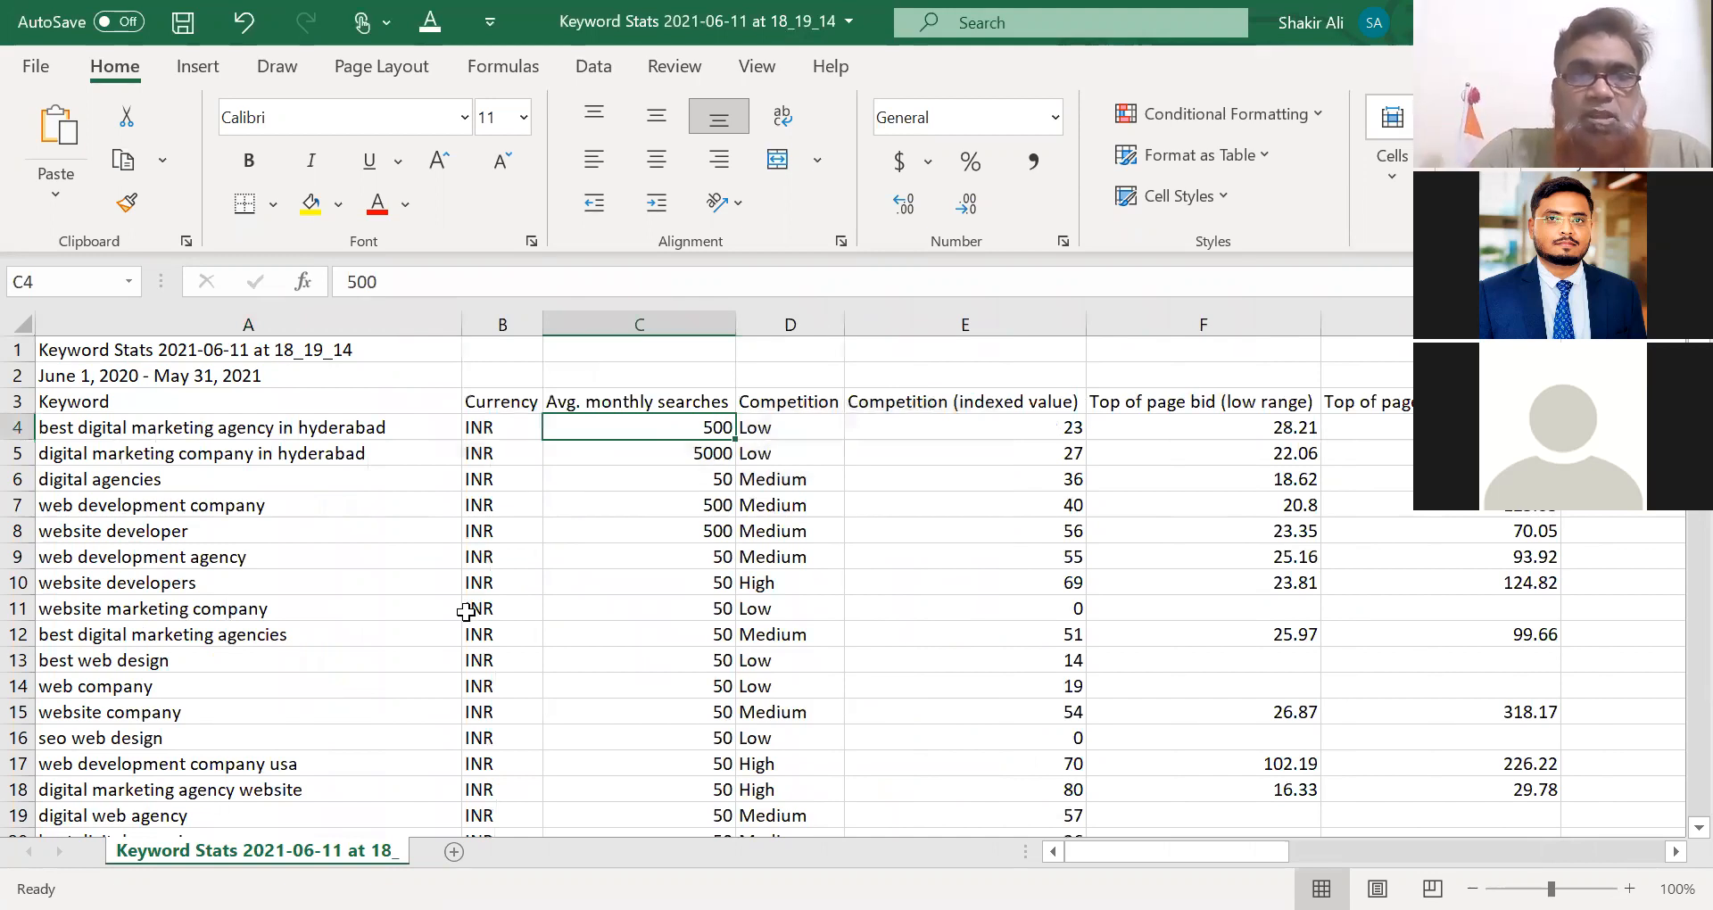
Examine the Currency column's entries down the keyword rows and the first keyword's average monthly searches.
click(483, 422)
key(Down)
key(Down)
key(Down)
key(Down)
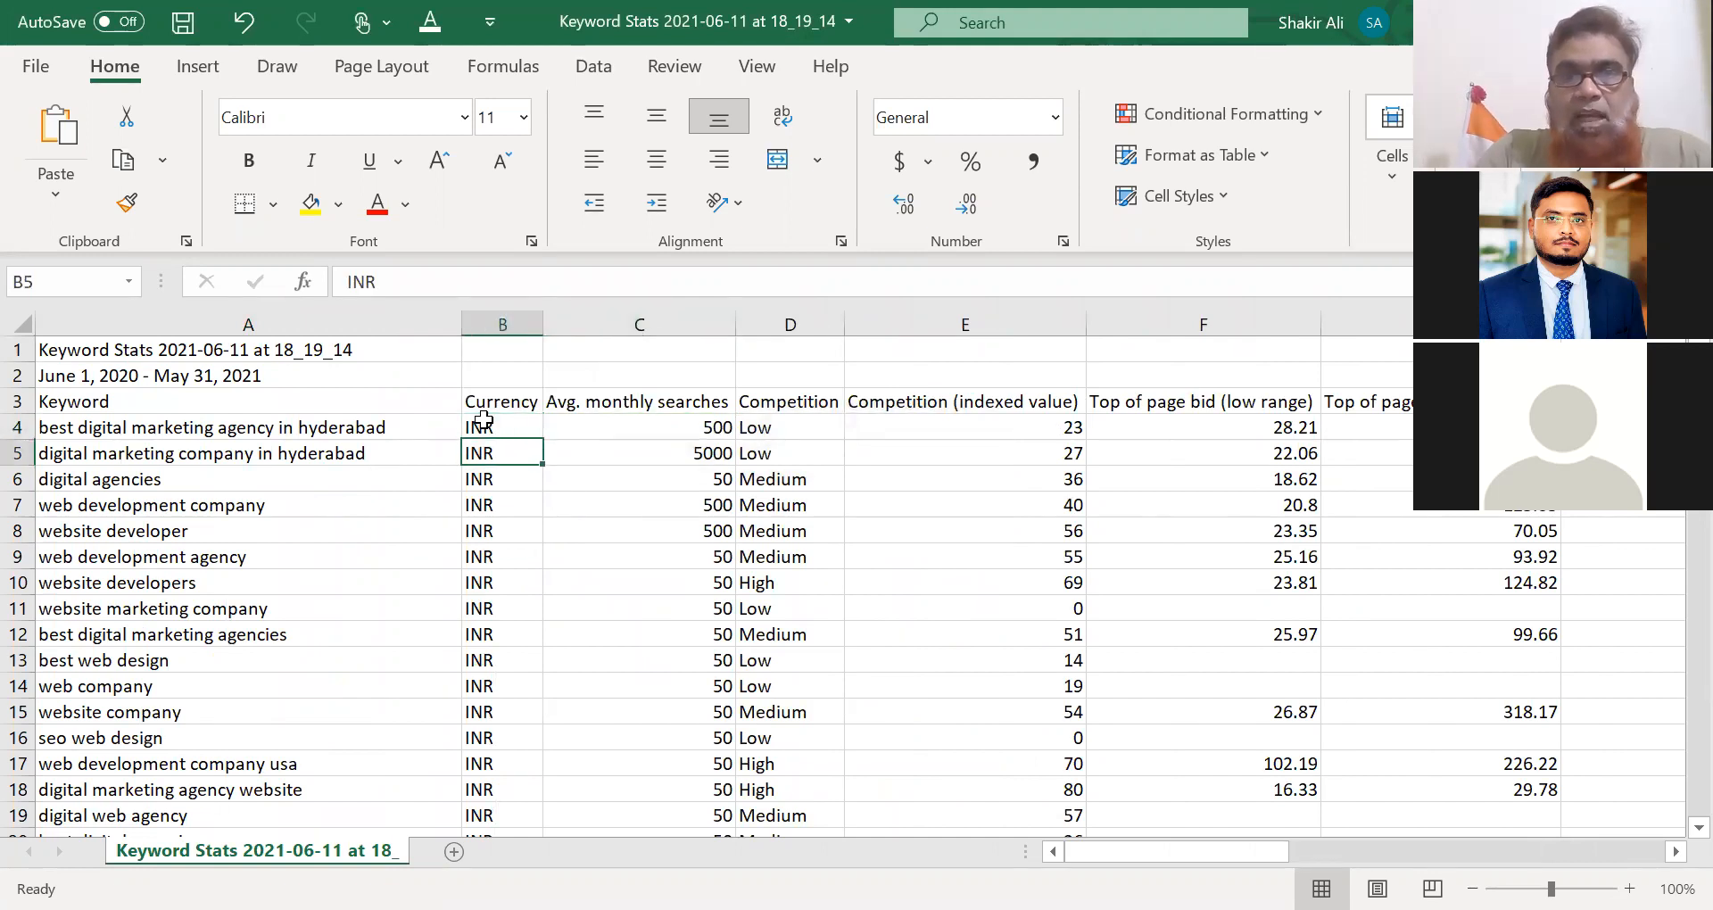
key(Down)
key(Down)
key(Down)
key(Down)
key(Down)
key(Down)
key(Down)
key(Down)
key(Down)
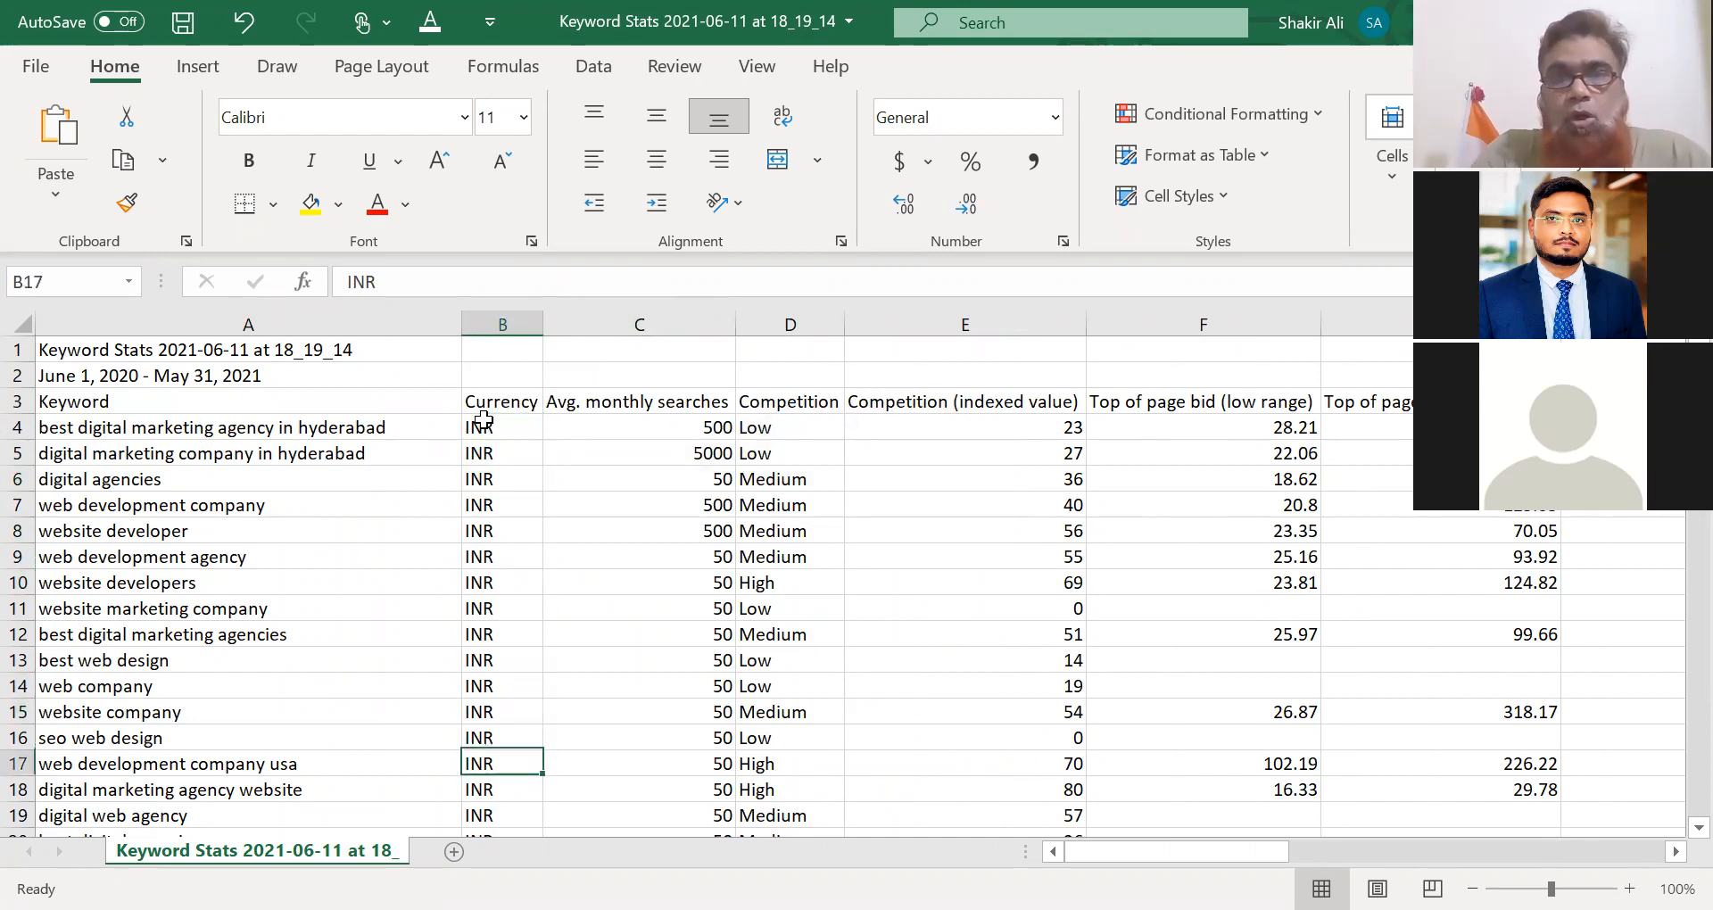
click(689, 425)
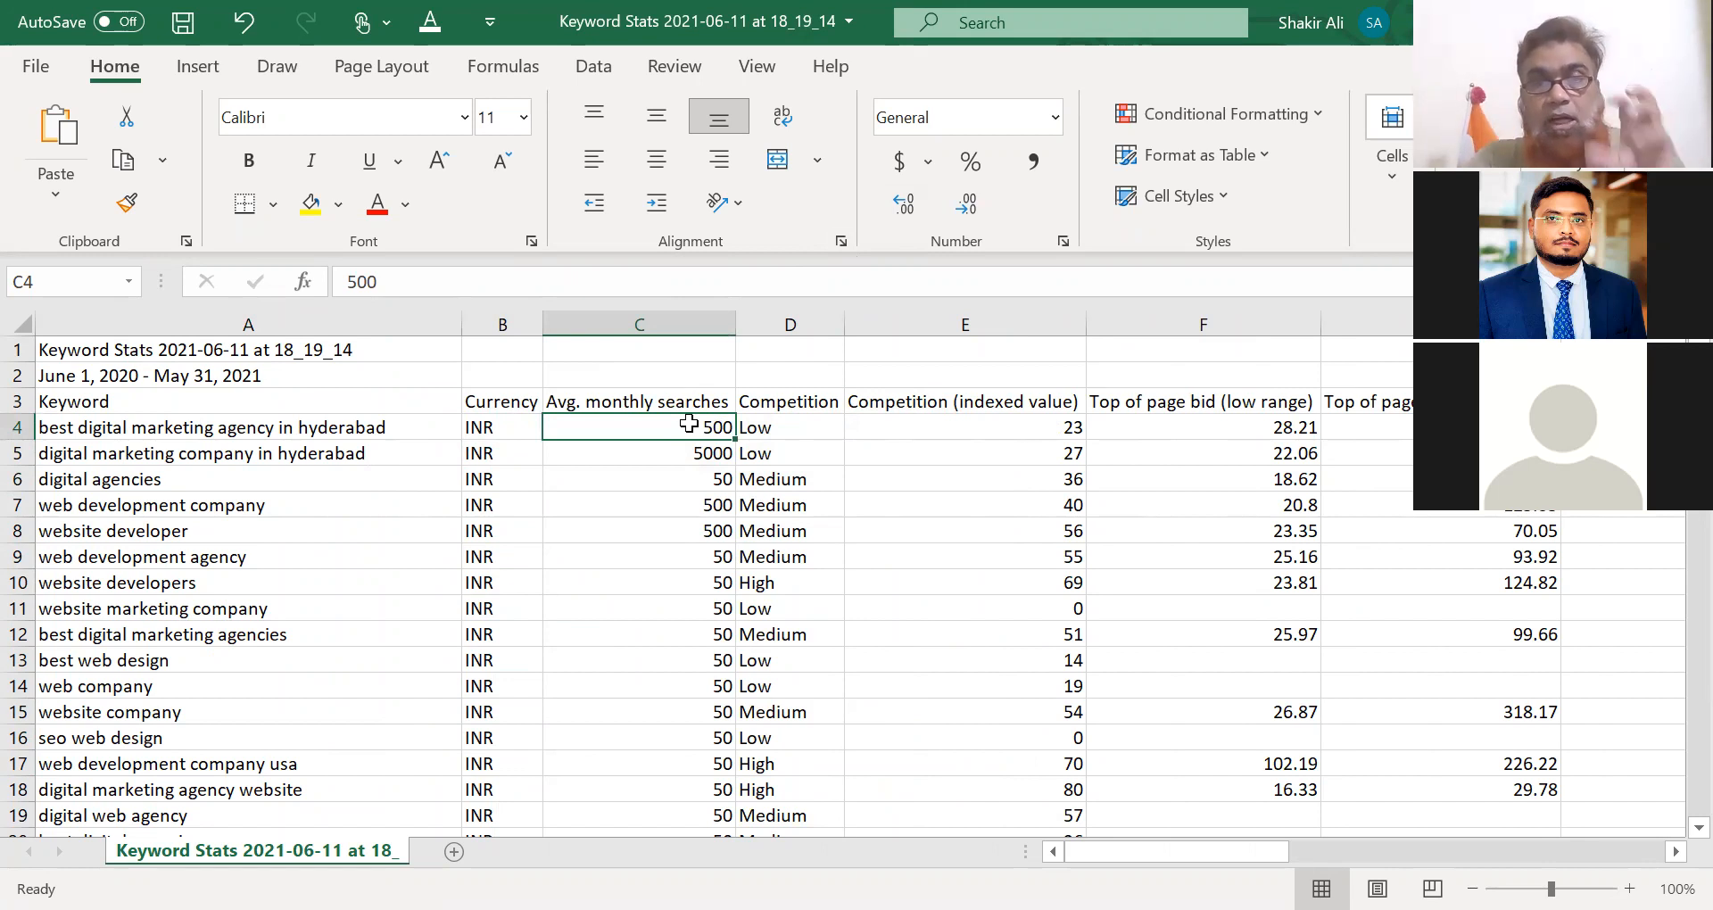
Examine the row 3 headers for average monthly searches, competition, top of page bid ranges and ad impression share.
click(1193, 403)
key(Right)
key(Right)
key(Right)
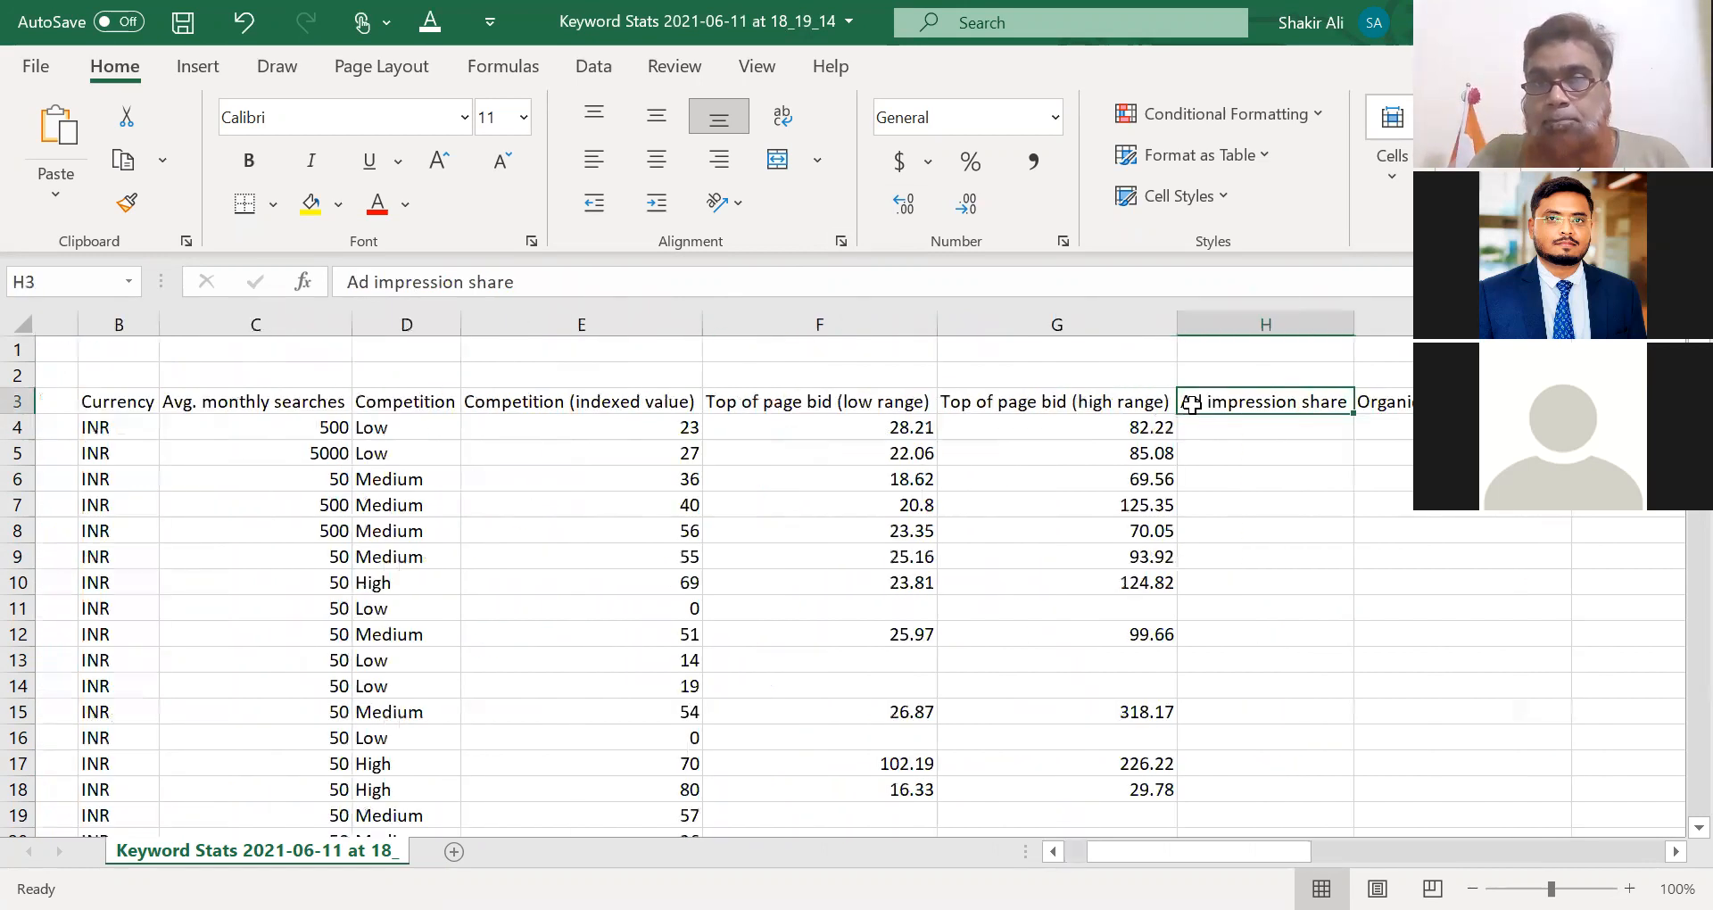
key(Left)
key(Left)
key(Left)
key(Left)
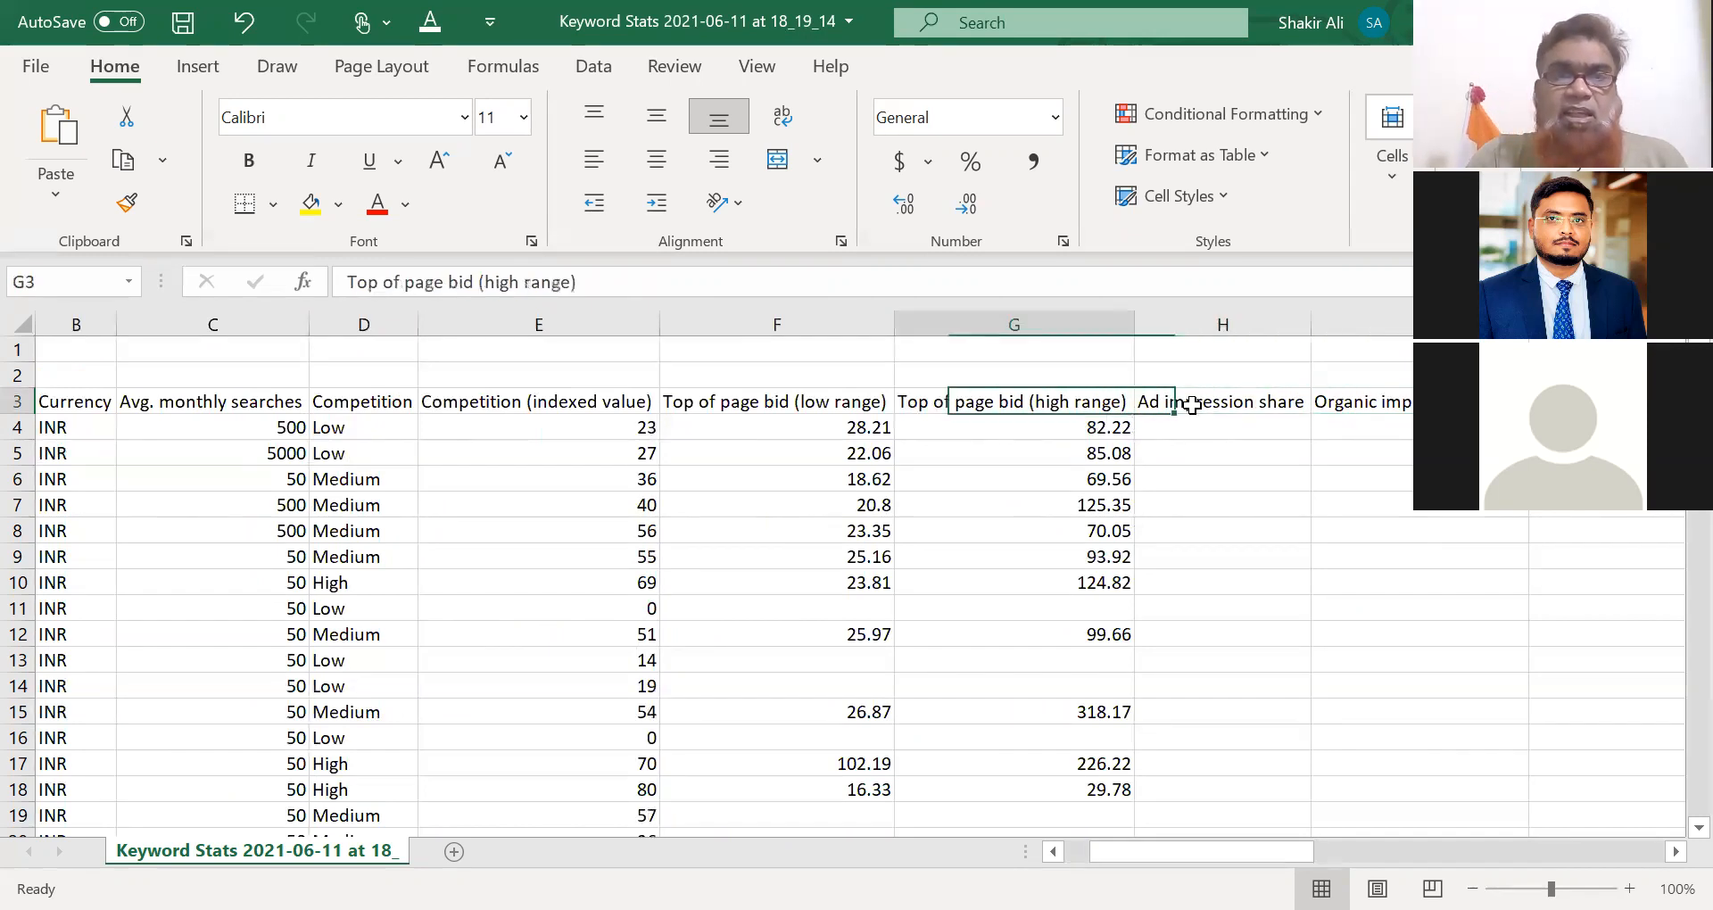
key(Left)
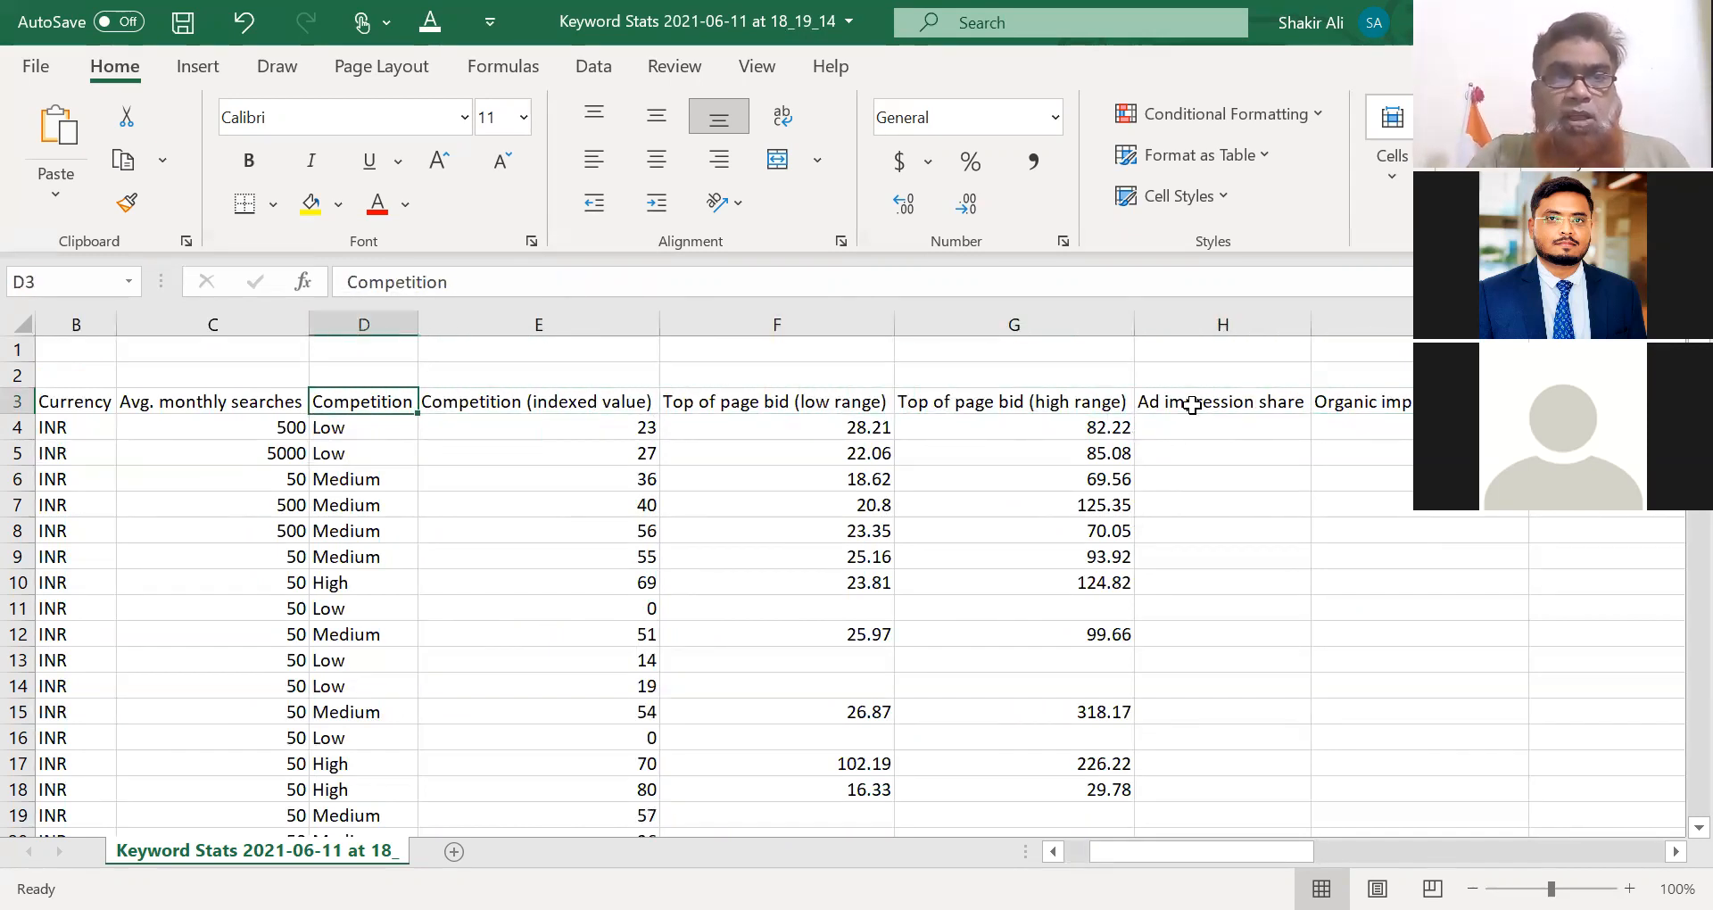
key(Left)
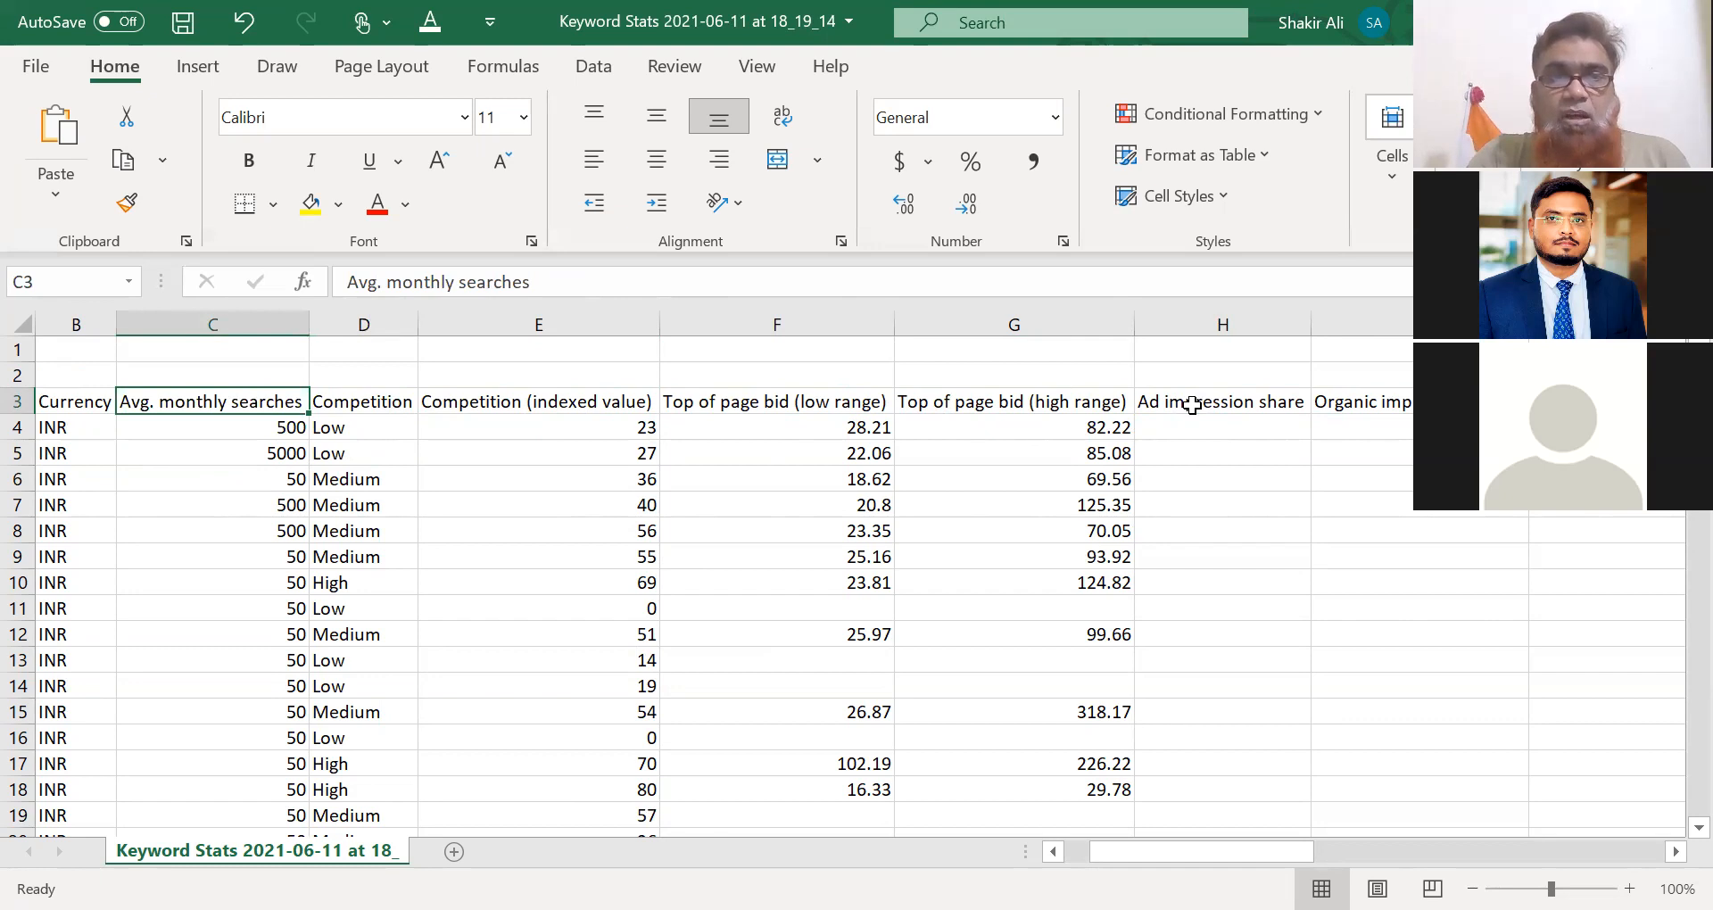
key(Right)
key(Right)
key(Right)
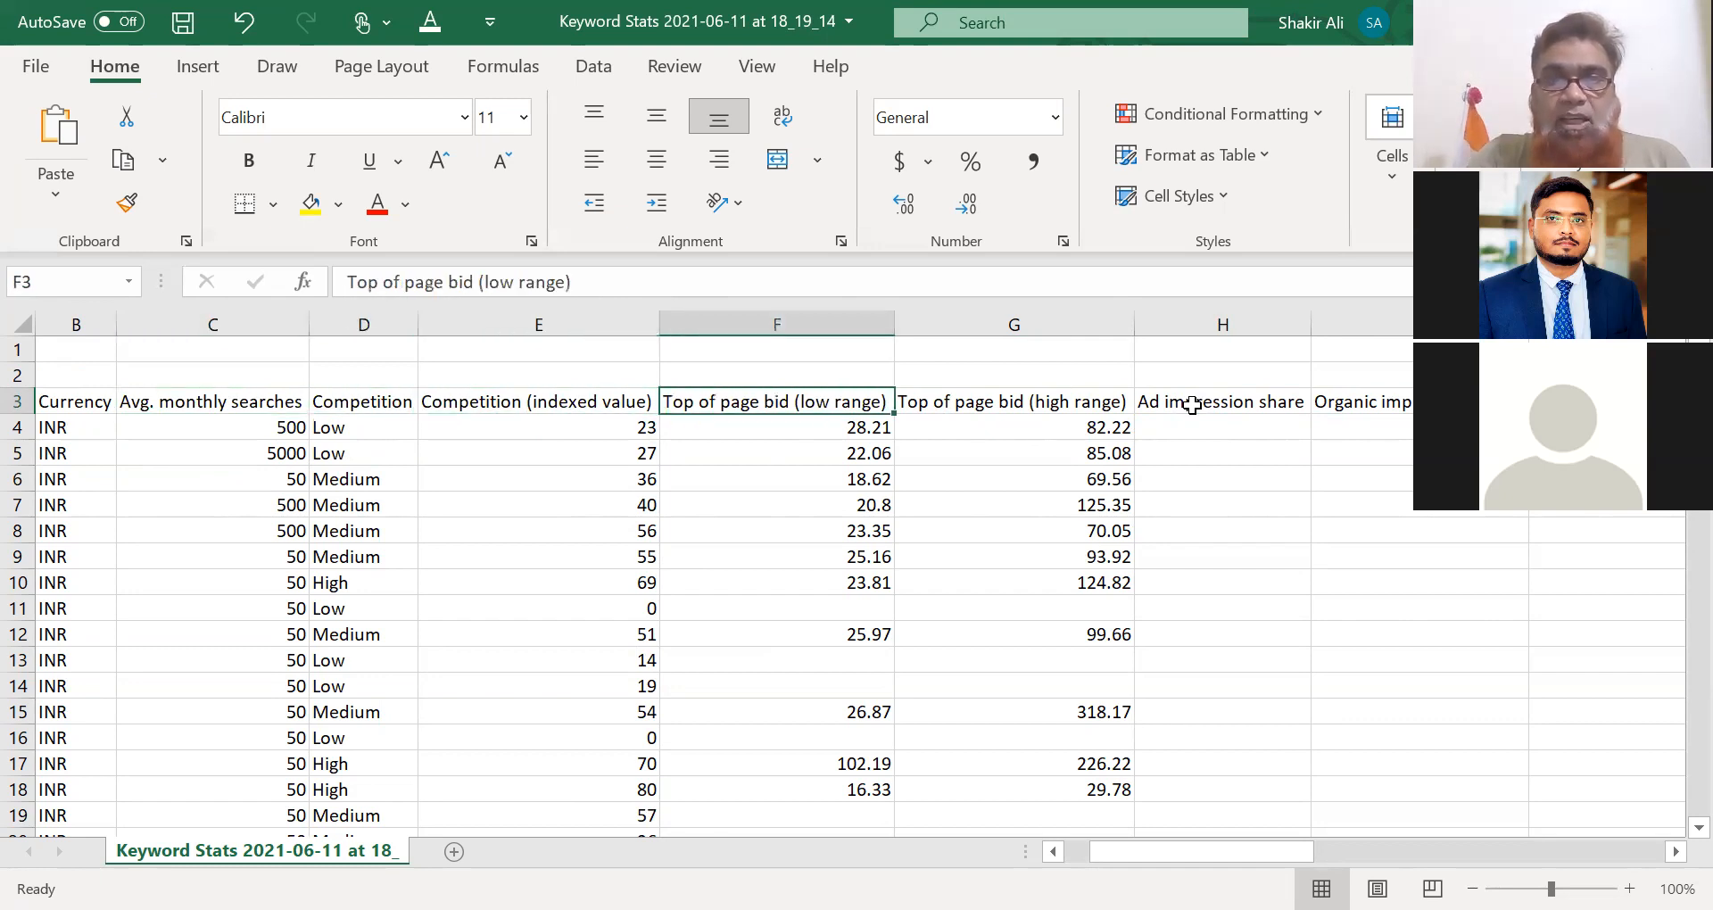
Examine the low and high top of page bid ranges for the first keyword and down the keyword rows.
click(857, 433)
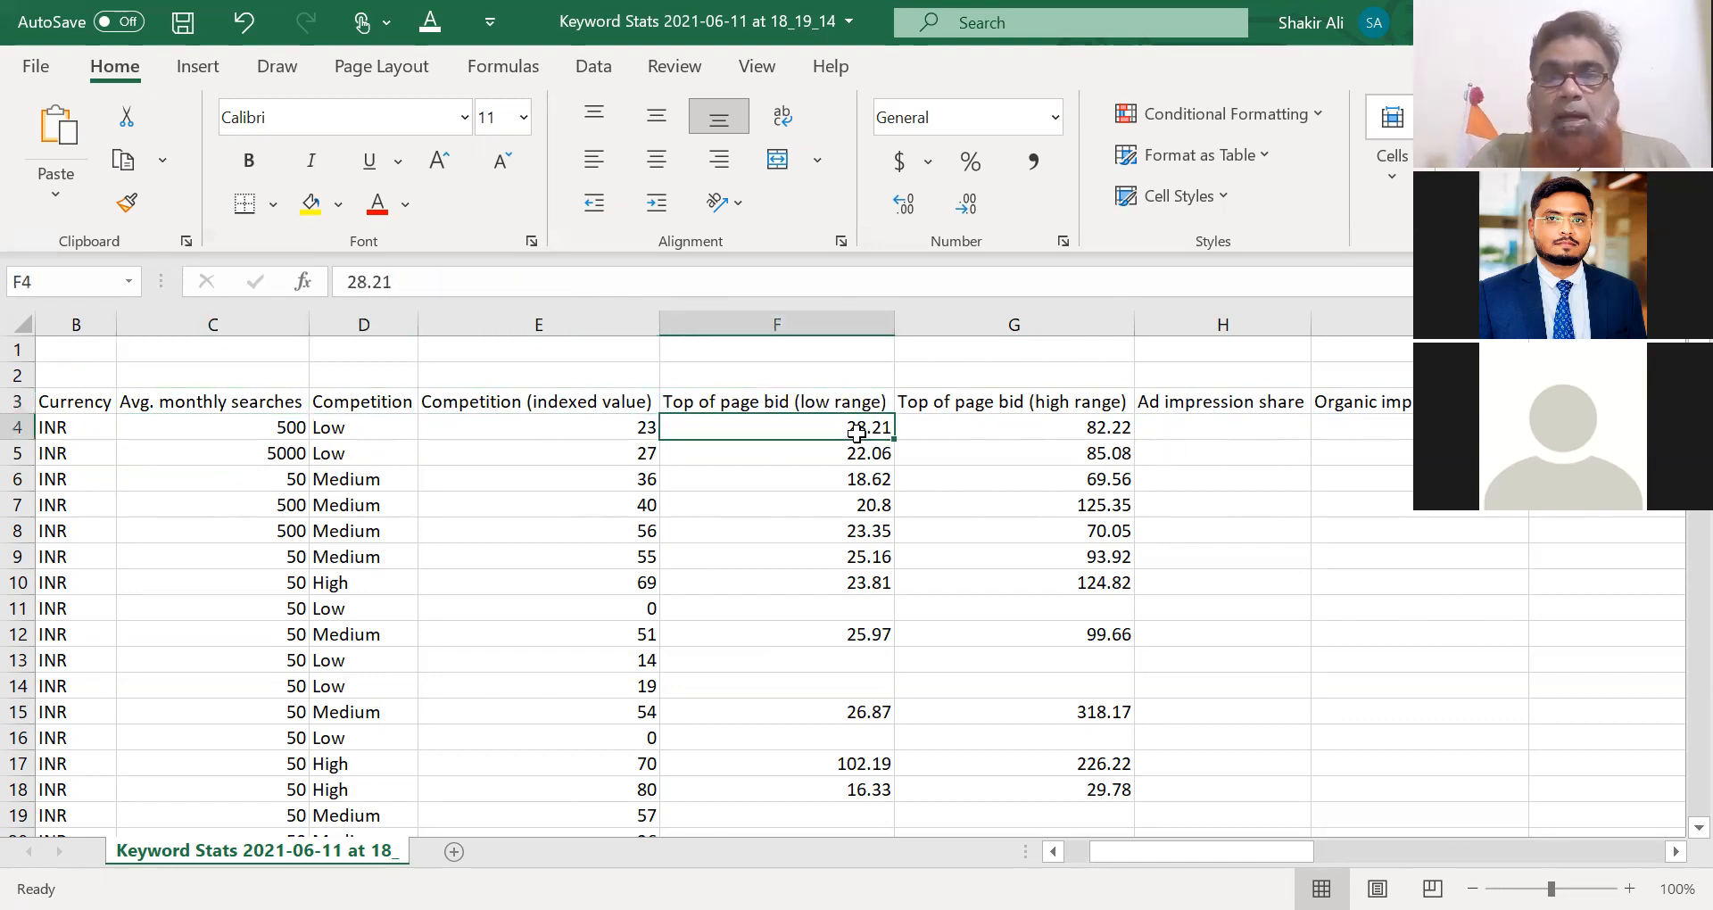
click(1088, 437)
click(887, 506)
key(Down)
key(Down)
key(Down)
key(Down)
key(Down)
key(Down)
key(Down)
key(Down)
key(Down)
key(Down)
key(Down)
key(Down)
key(Down)
key(Down)
key(Down)
key(Down)
key(Down)
key(Down)
key(Down)
key(Down)
key(Down)
key(Down)
key(Down)
key(Down)
key(Down)
key(Down)
key(Down)
key(Down)
key(Down)
key(Down)
key(Down)
key(Down)
key(Down)
key(Down)
key(Down)
key(Down)
key(Down)
key(Down)
key(Down)
key(Down)
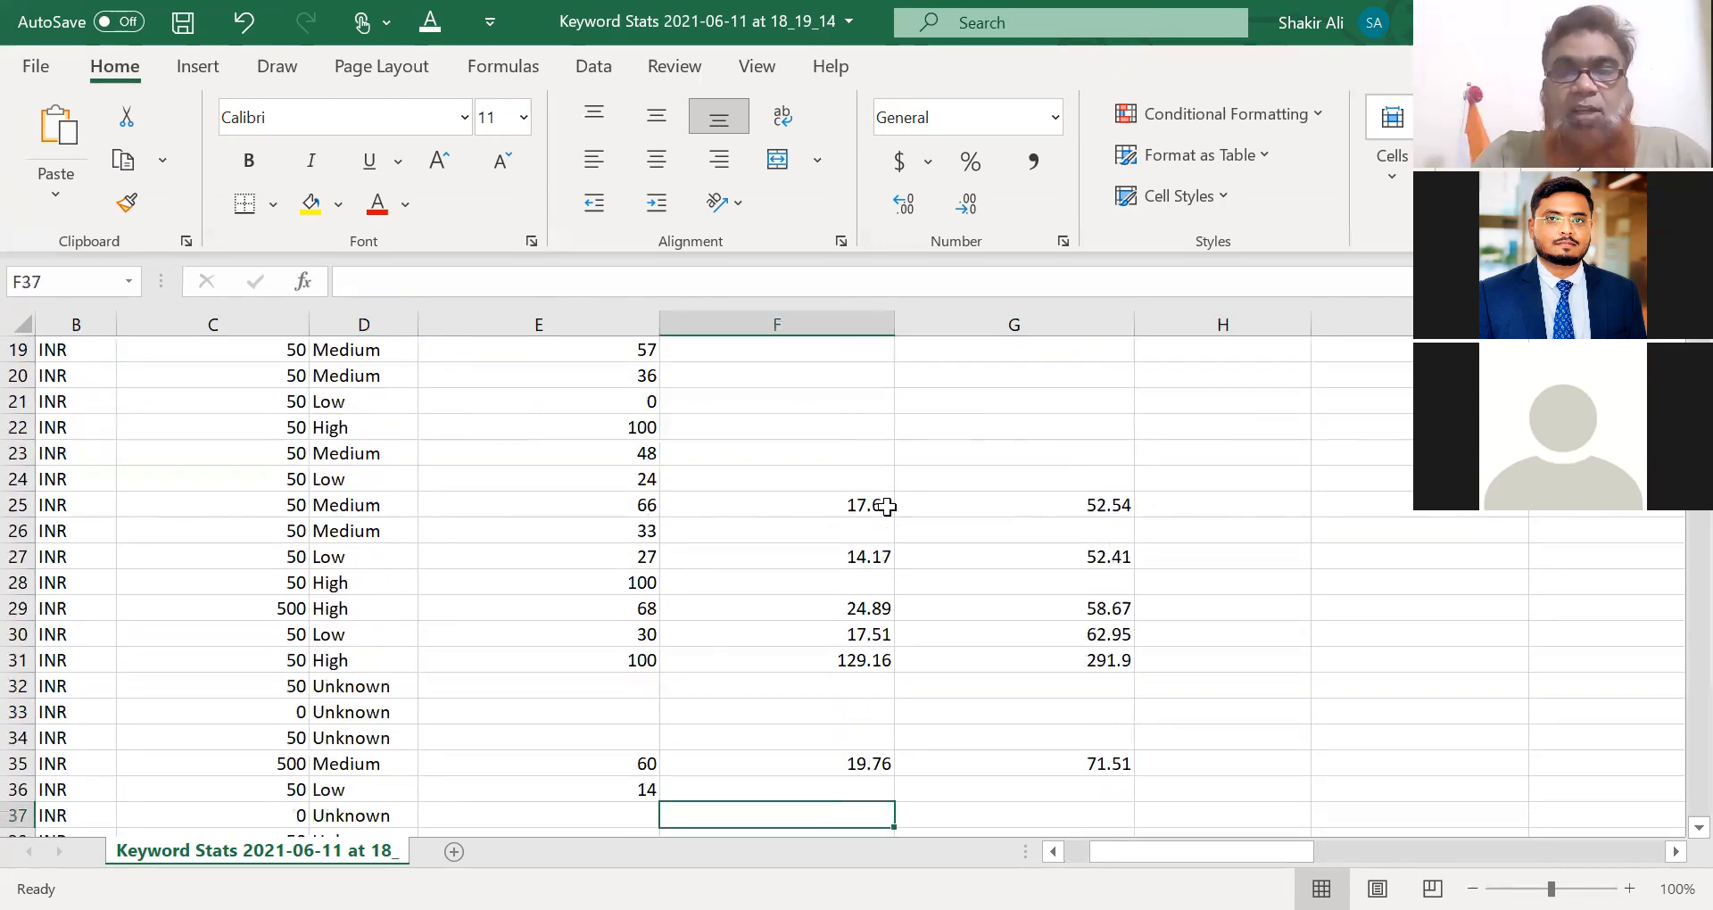
key(Down)
key(Down)
key(Down)
key(Down)
key(Down)
key(Down)
key(Down)
key(Down)
key(Down)
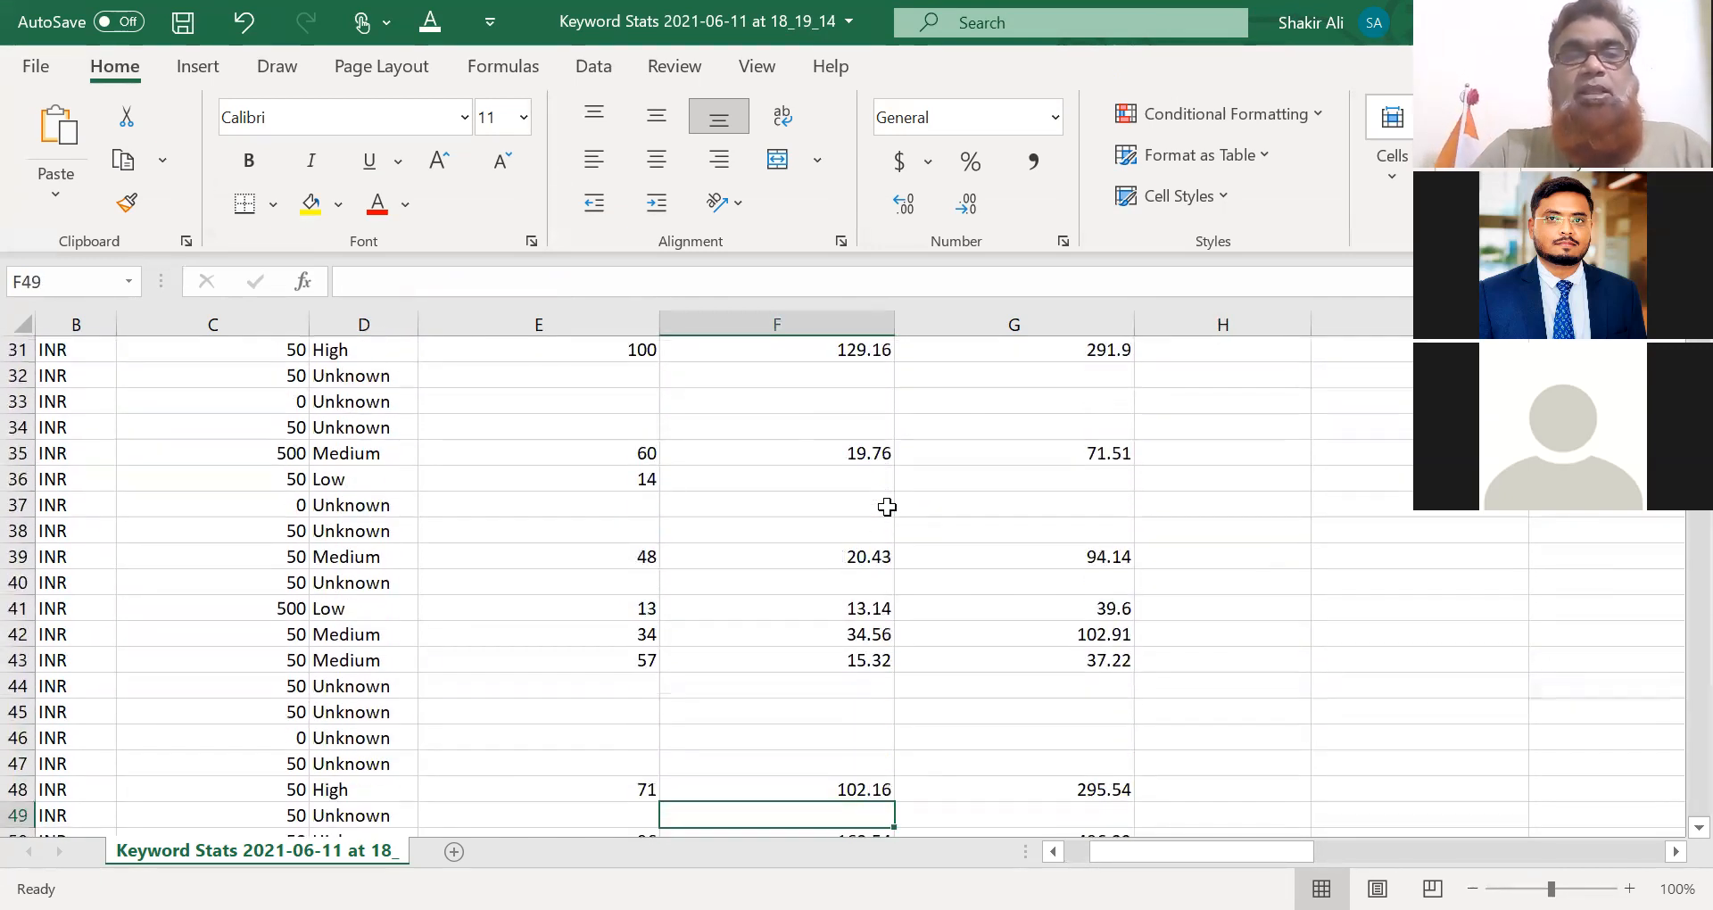
key(Down)
key(Down)
key(Down)
key(Down)
key(Down)
key(Down)
key(Down)
key(Down)
key(Down)
key(Down)
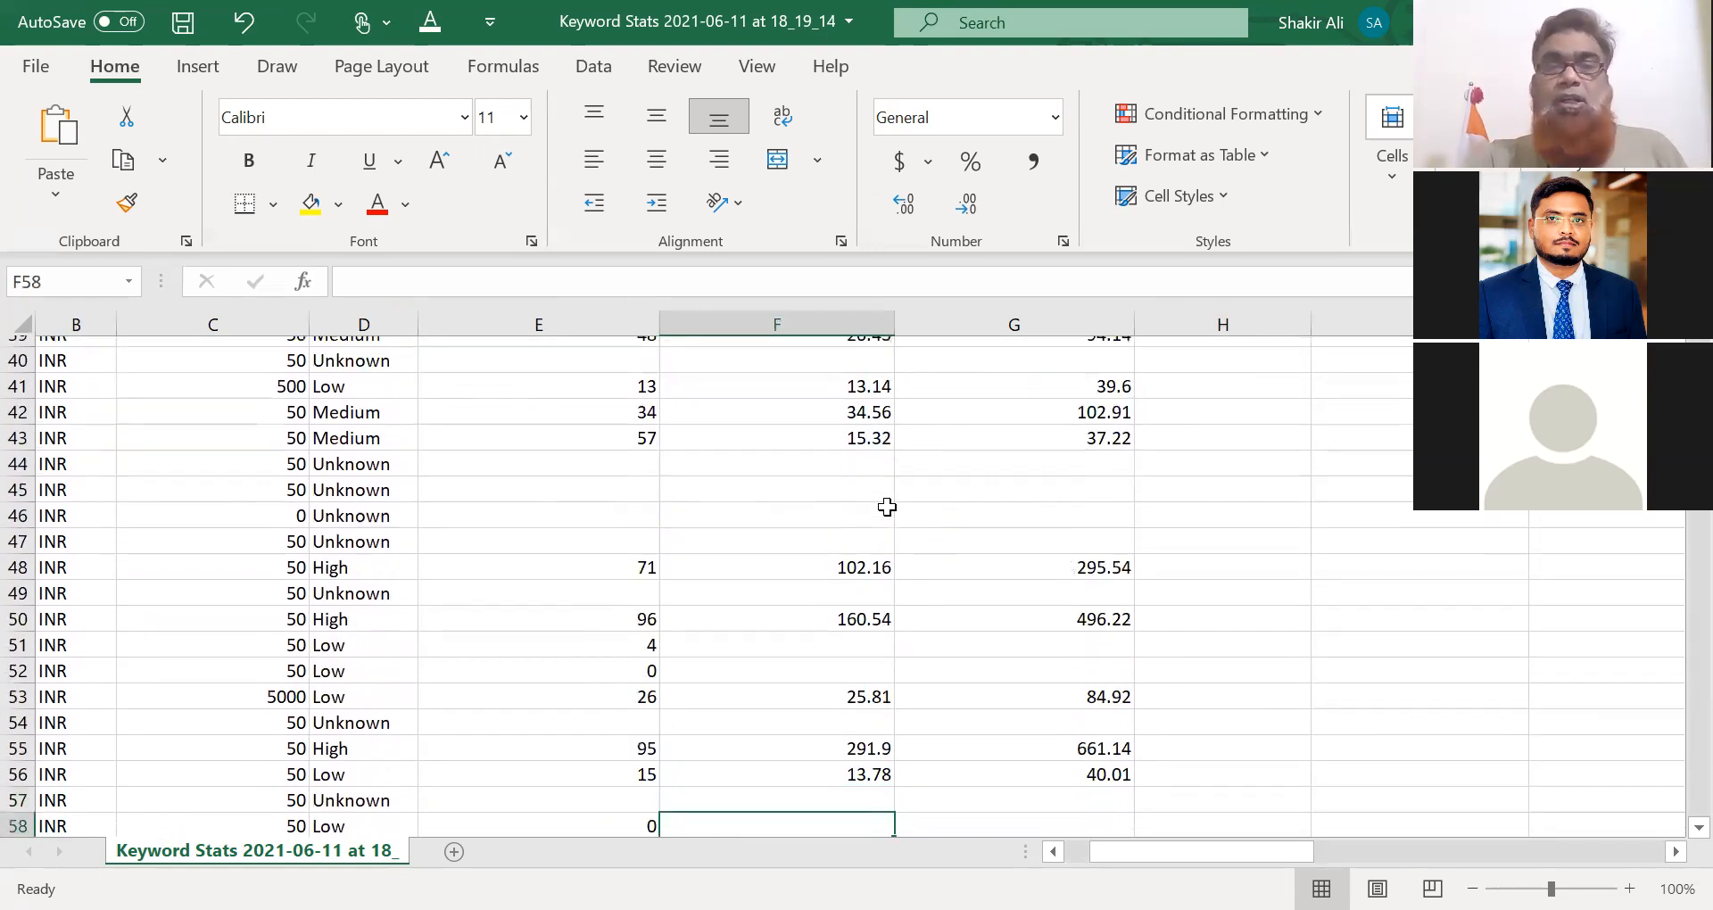
key(Down)
key(Down)
key(Down)
key(Down)
key(Down)
key(Down)
key(Down)
key(Down)
key(Down)
key(Down)
key(Down)
key(Down)
key(Down)
key(Down)
key(Down)
key(Down)
key(Down)
key(Down)
key(Down)
key(Down)
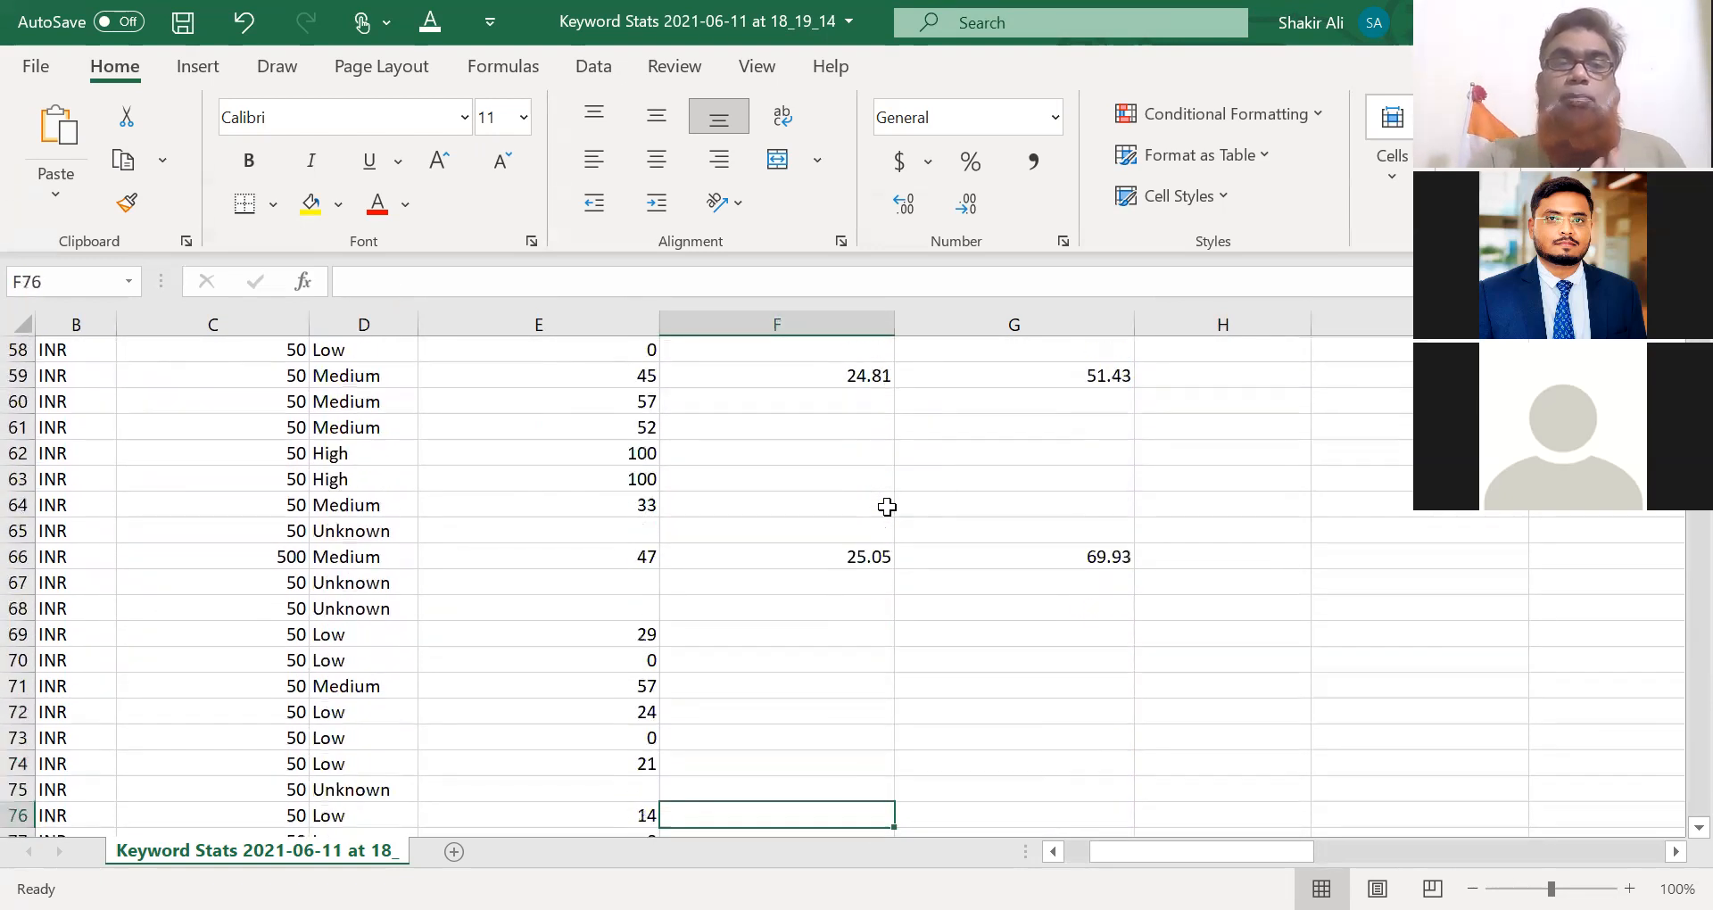
key(Down)
key(Down)
key(Down)
key(Down)
key(Down)
key(Down)
key(Down)
key(Down)
key(Down)
key(Down)
key(Down)
key(Down)
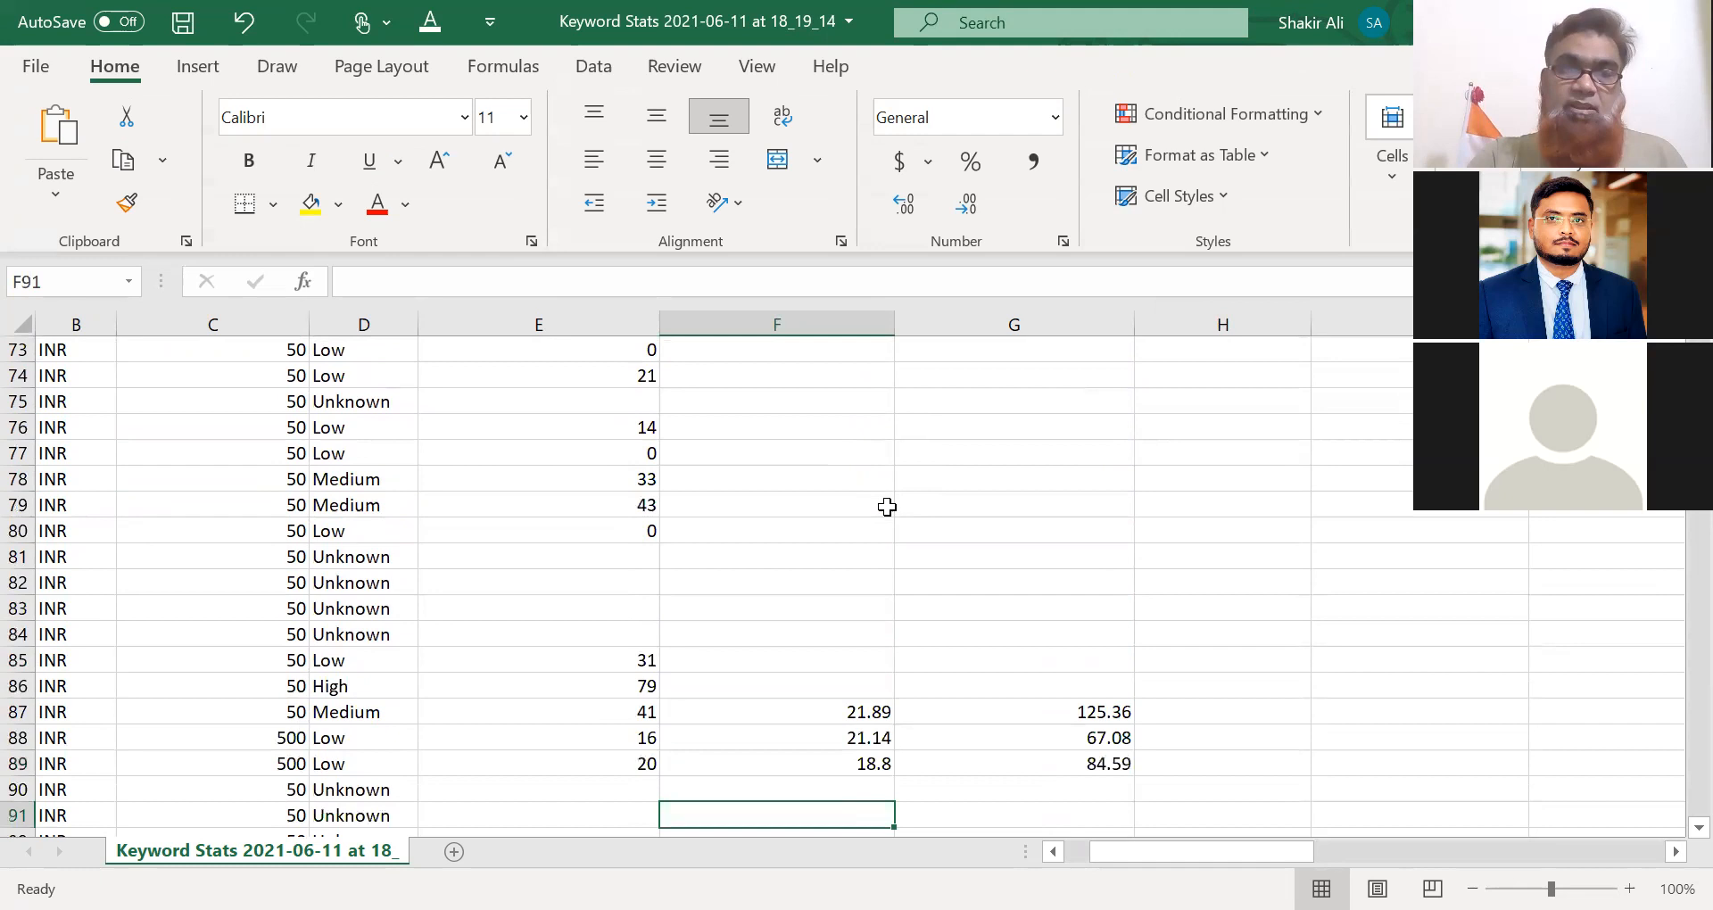
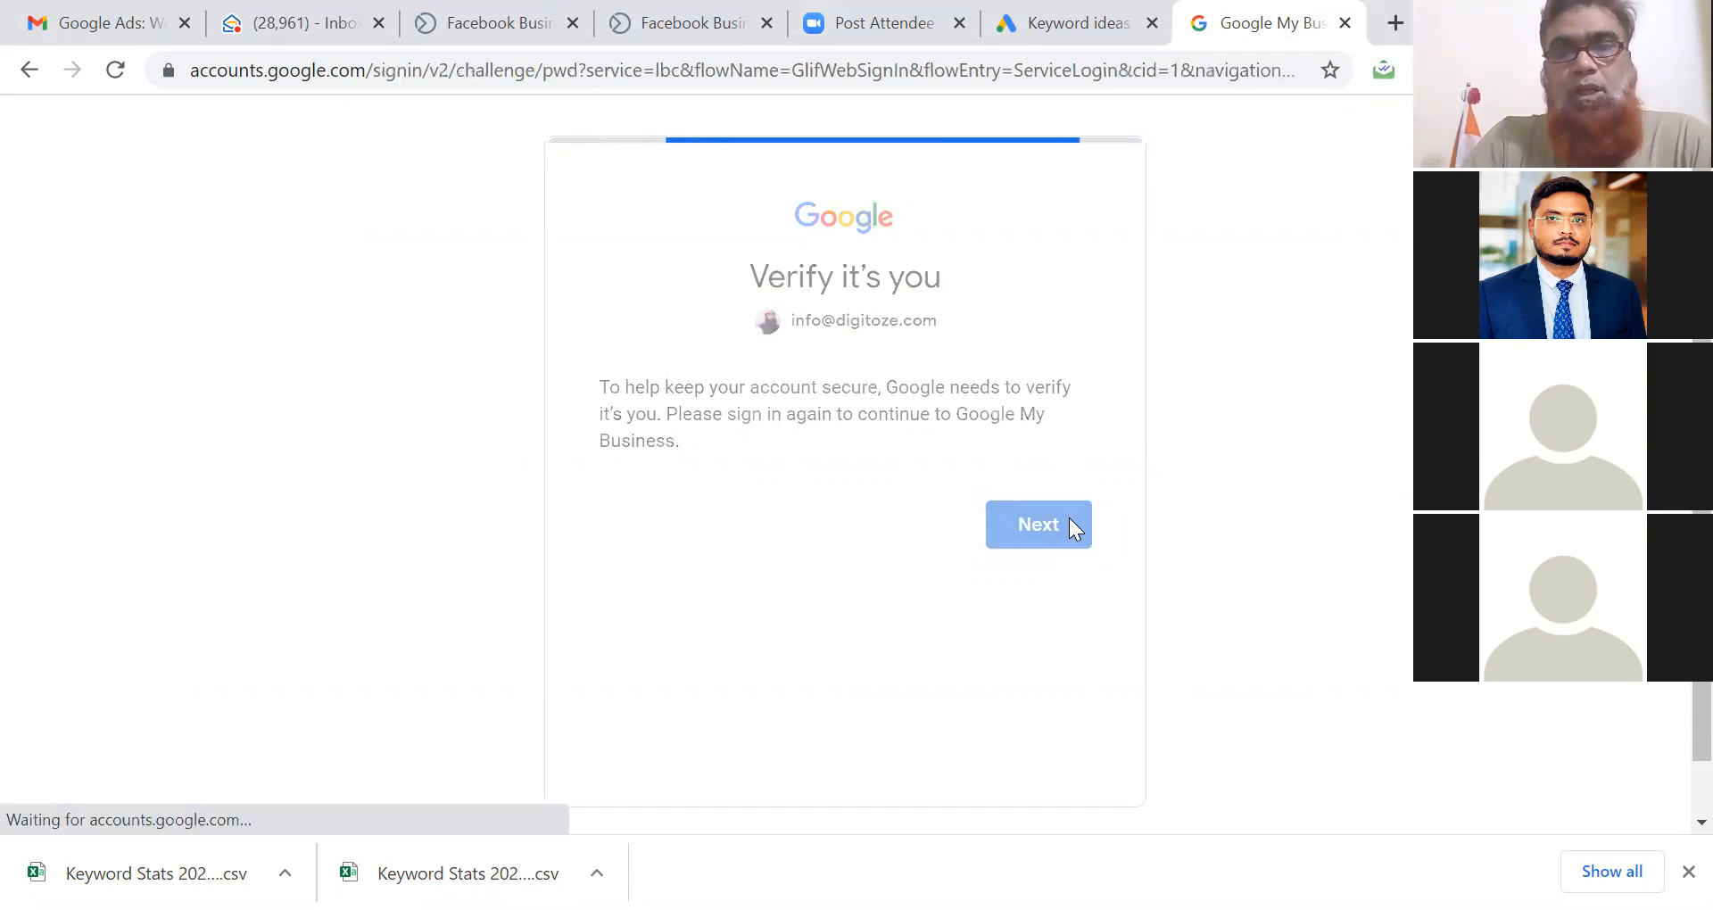
Switch to the browser, complete the Google account verification, and open the Google My Business list of businesses.
click(1038, 639)
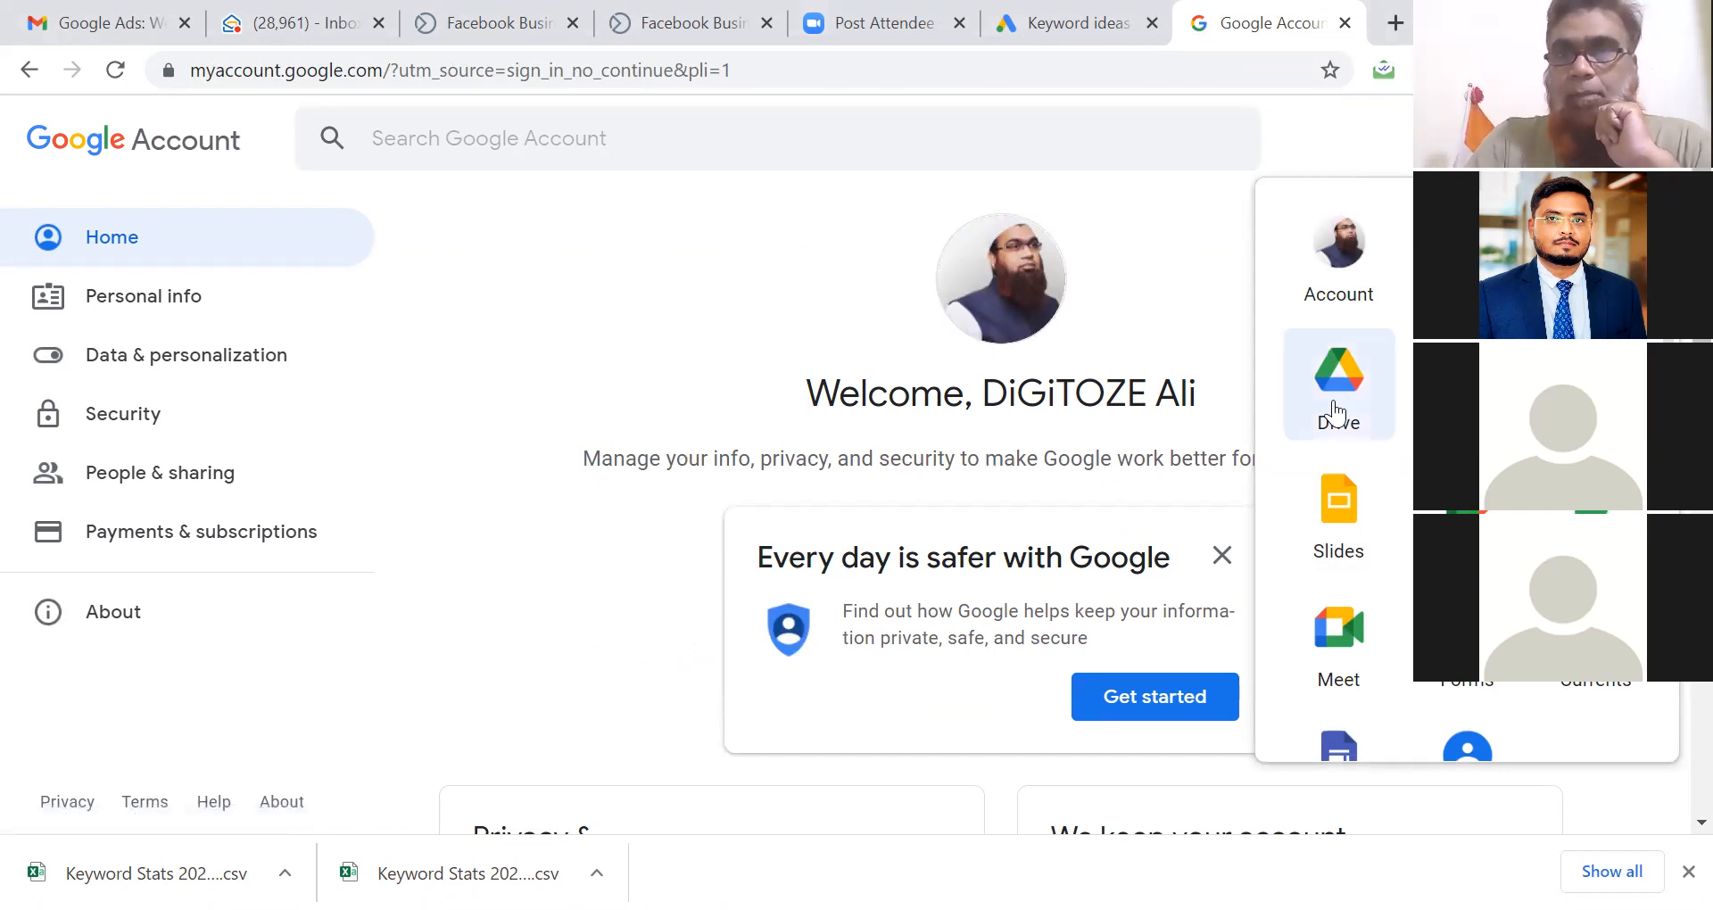
click(1467, 255)
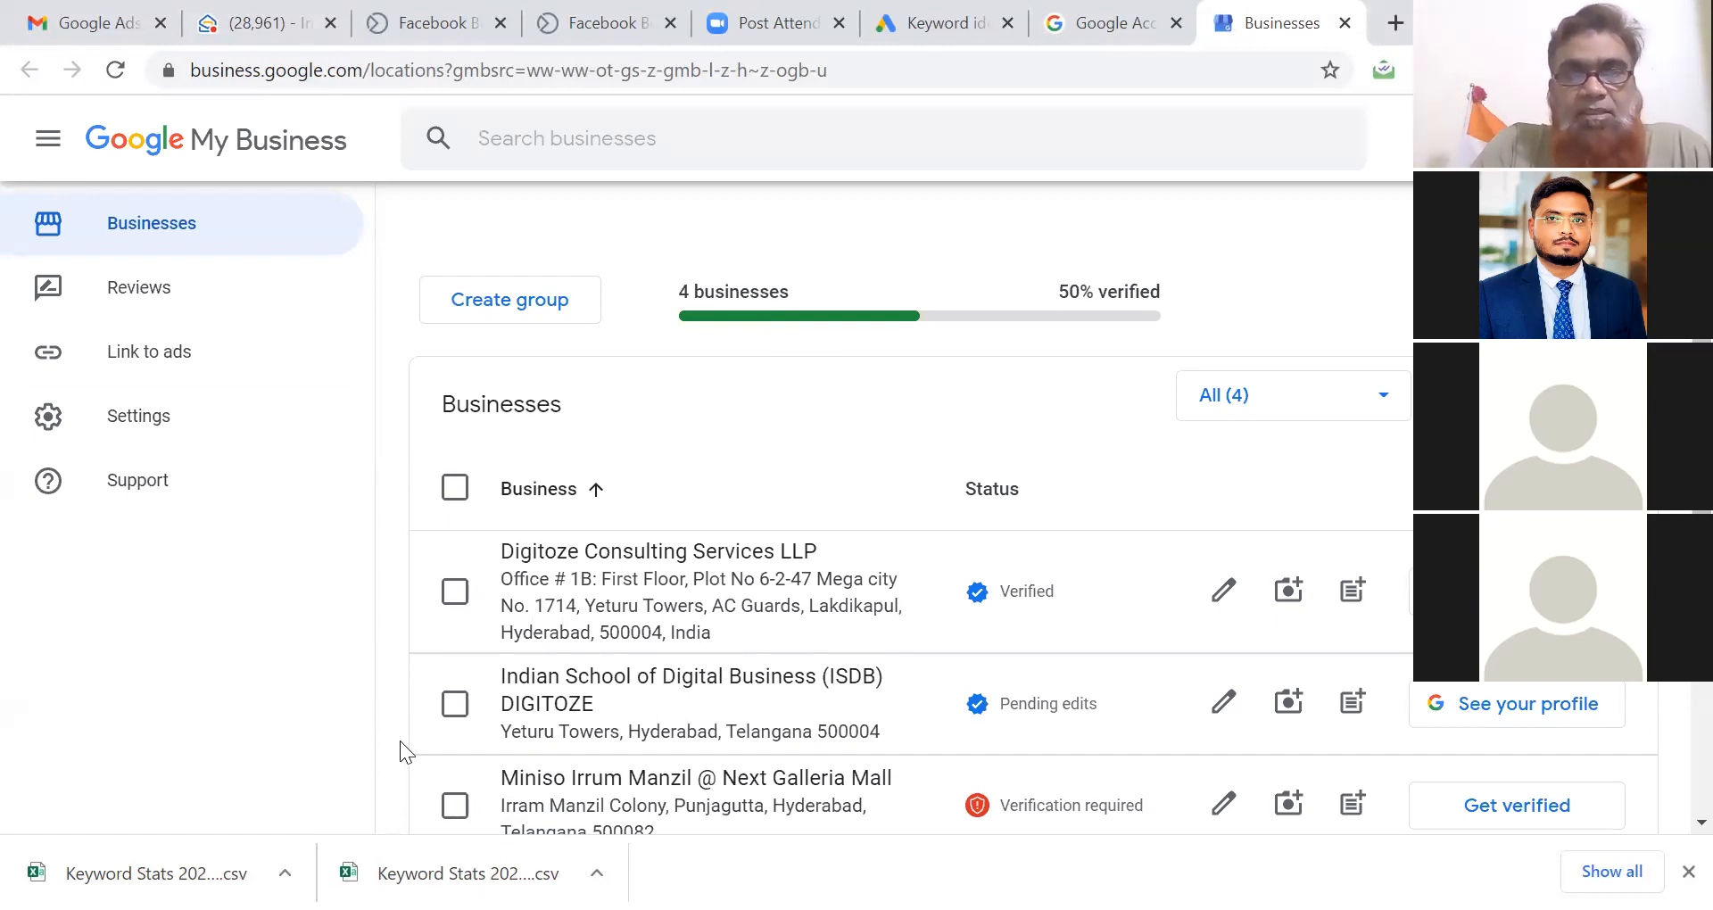
scroll(400, 741, down, 2)
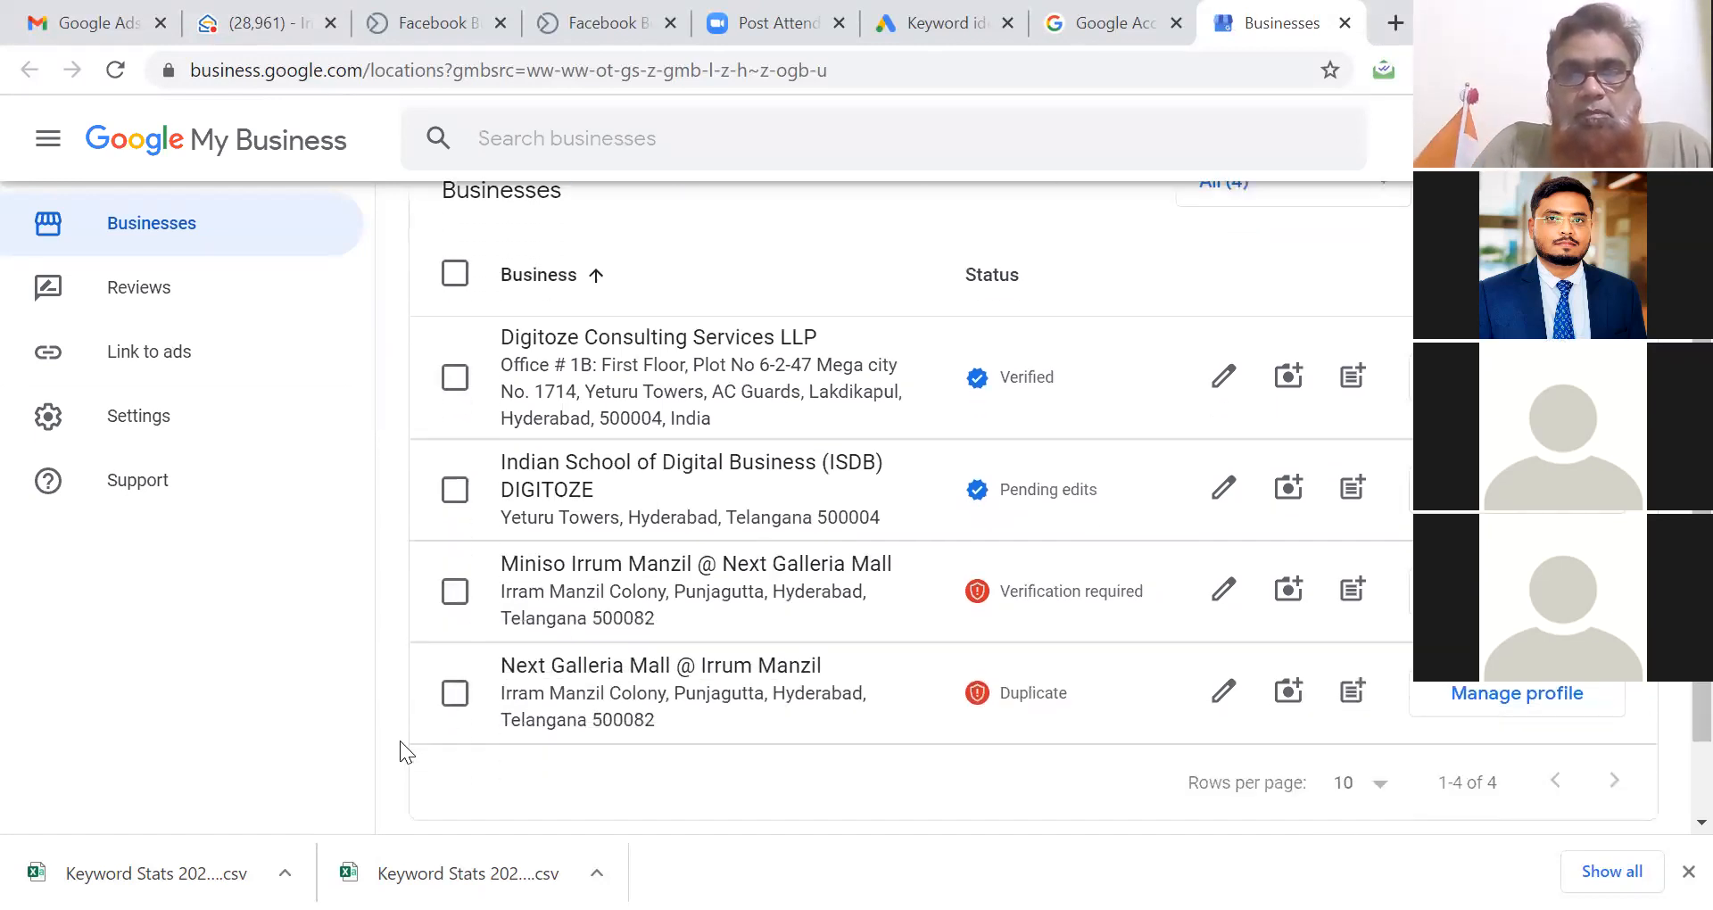
scroll(400, 741, down, 1)
scroll(401, 743, up, 2)
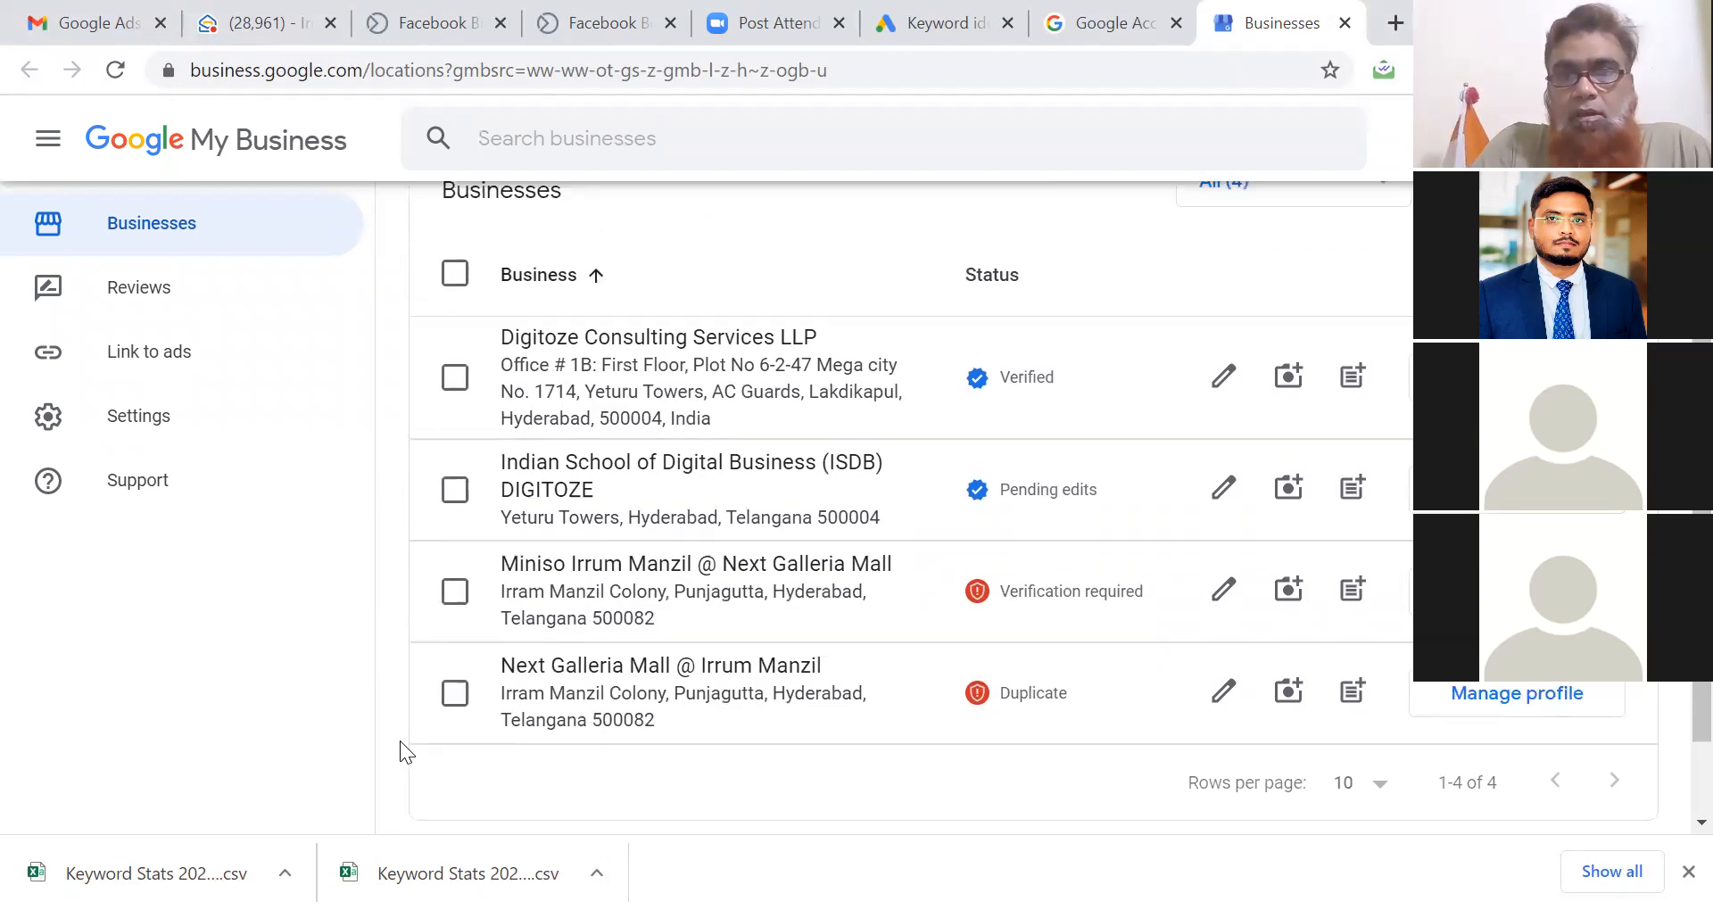
scroll(400, 741, up, 1)
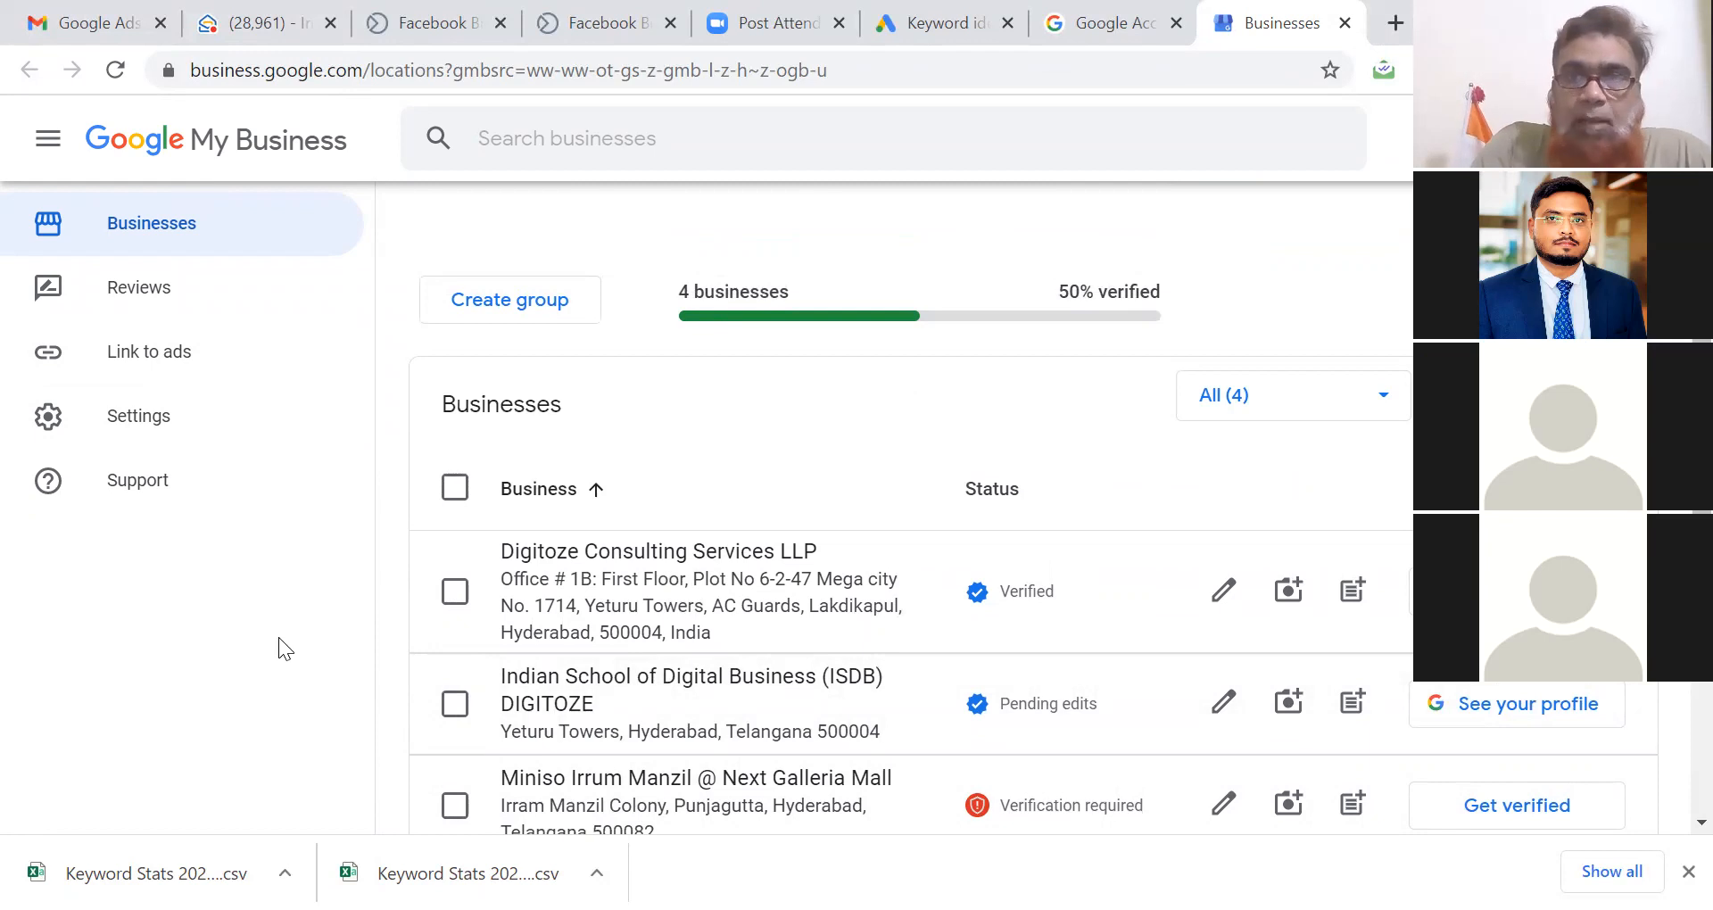
Open the Digitoze Consulting Services LLP business and start creating an ad for it.
click(649, 549)
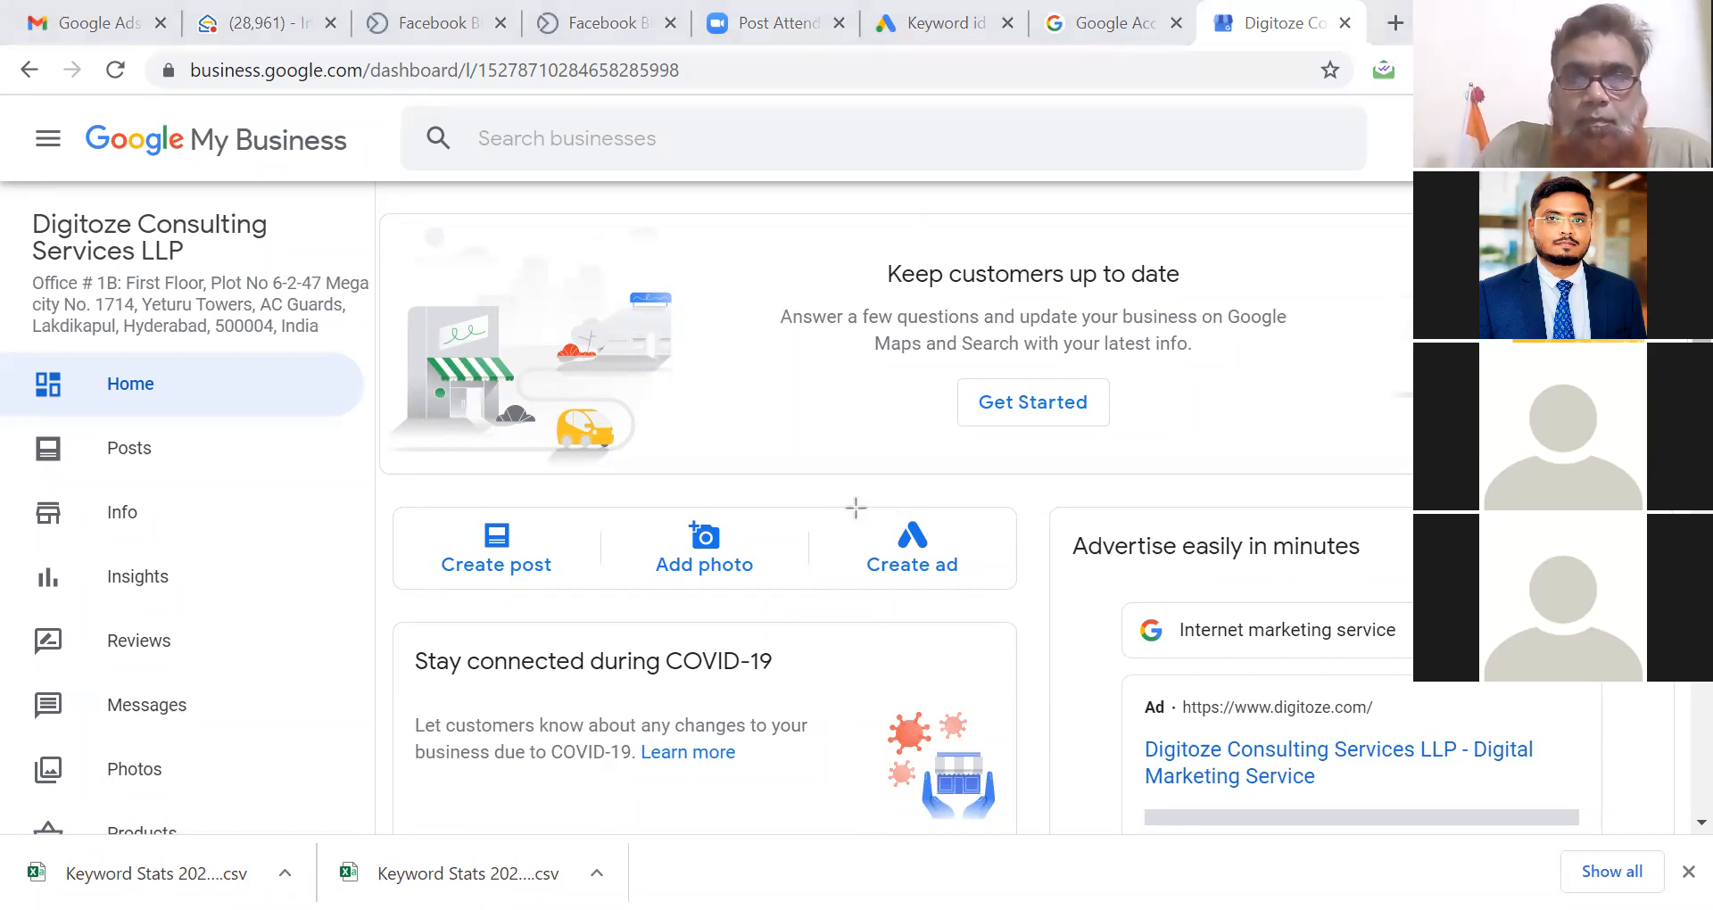
drag(851, 505, 1007, 597)
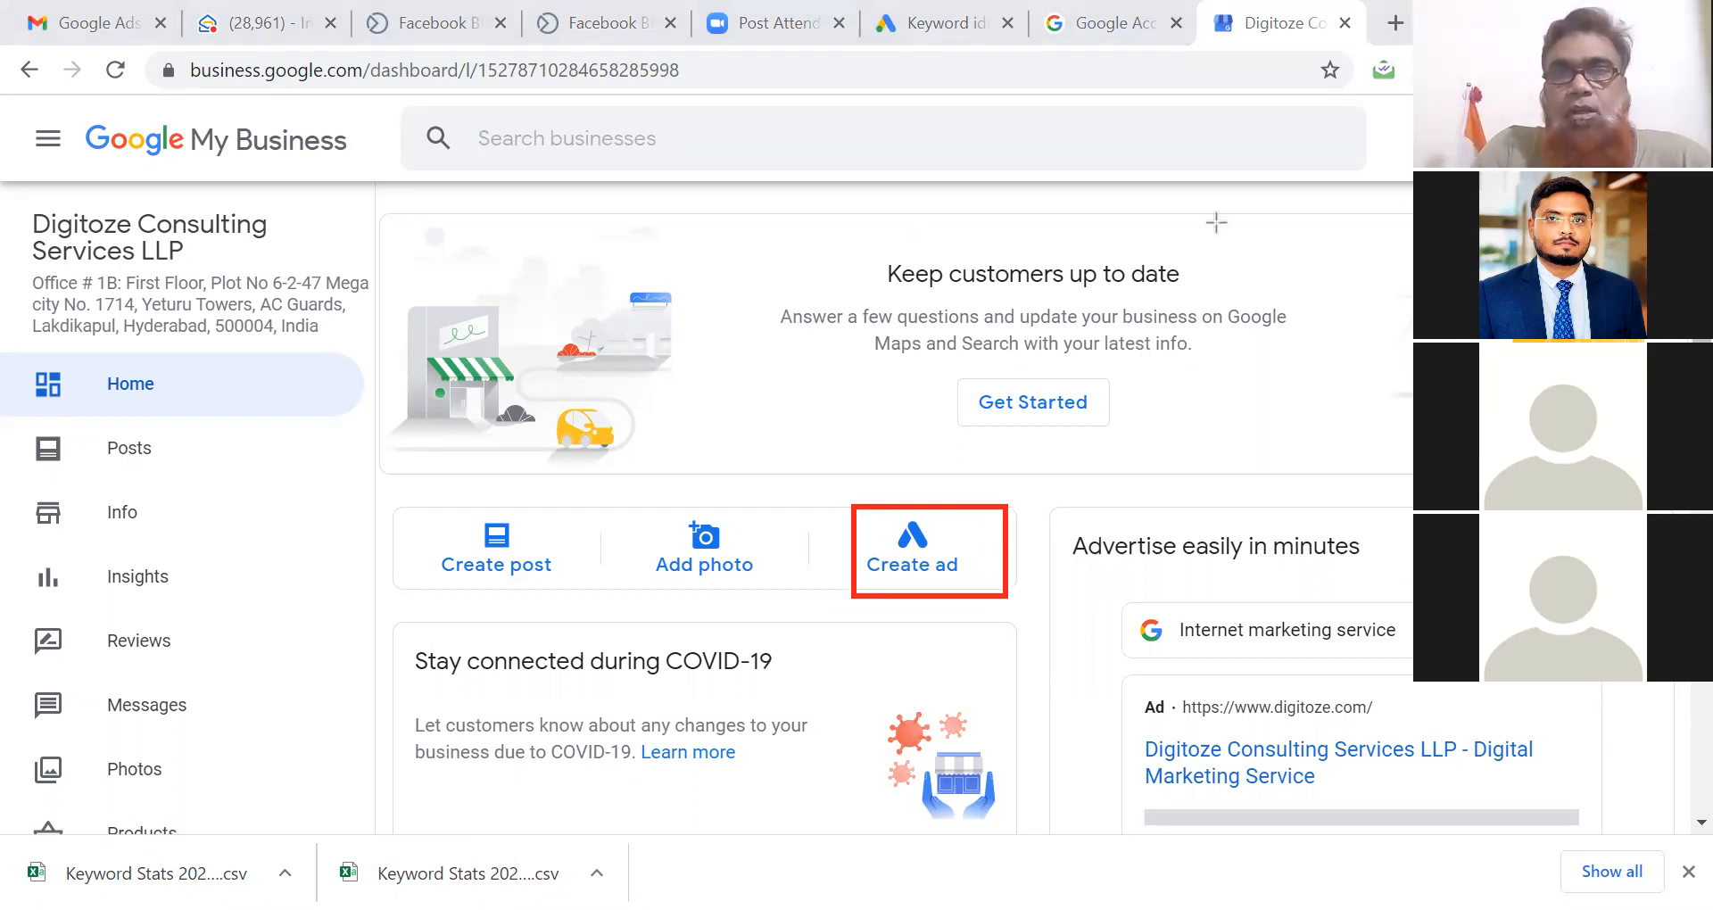
key(ctrl+z)
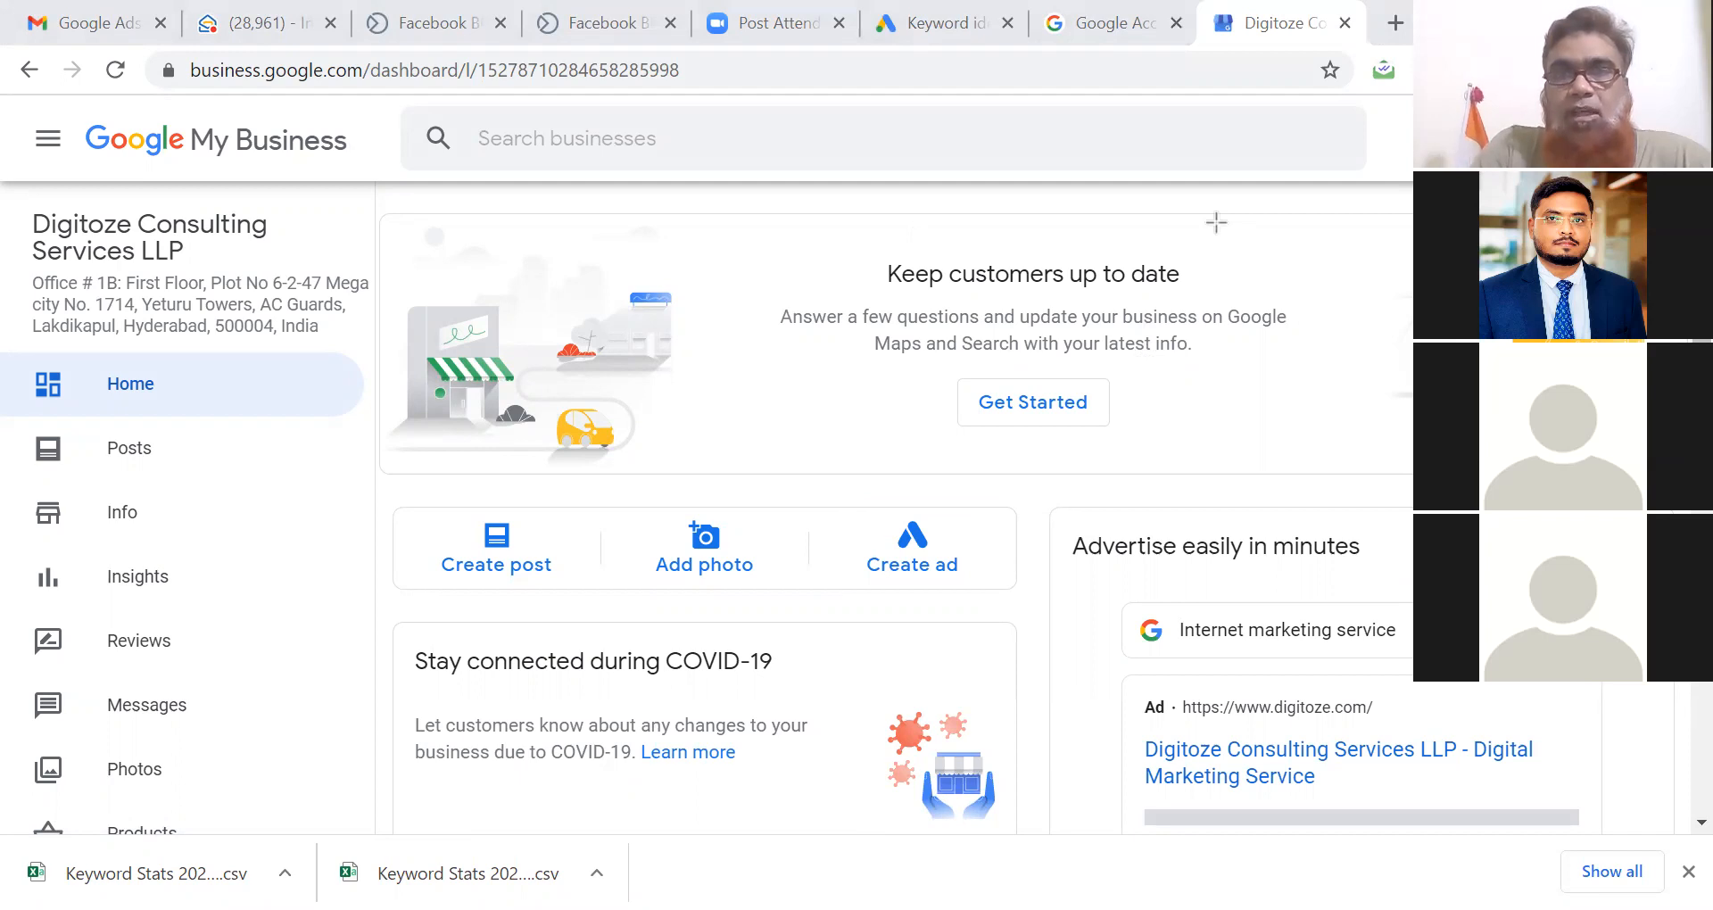
click(910, 567)
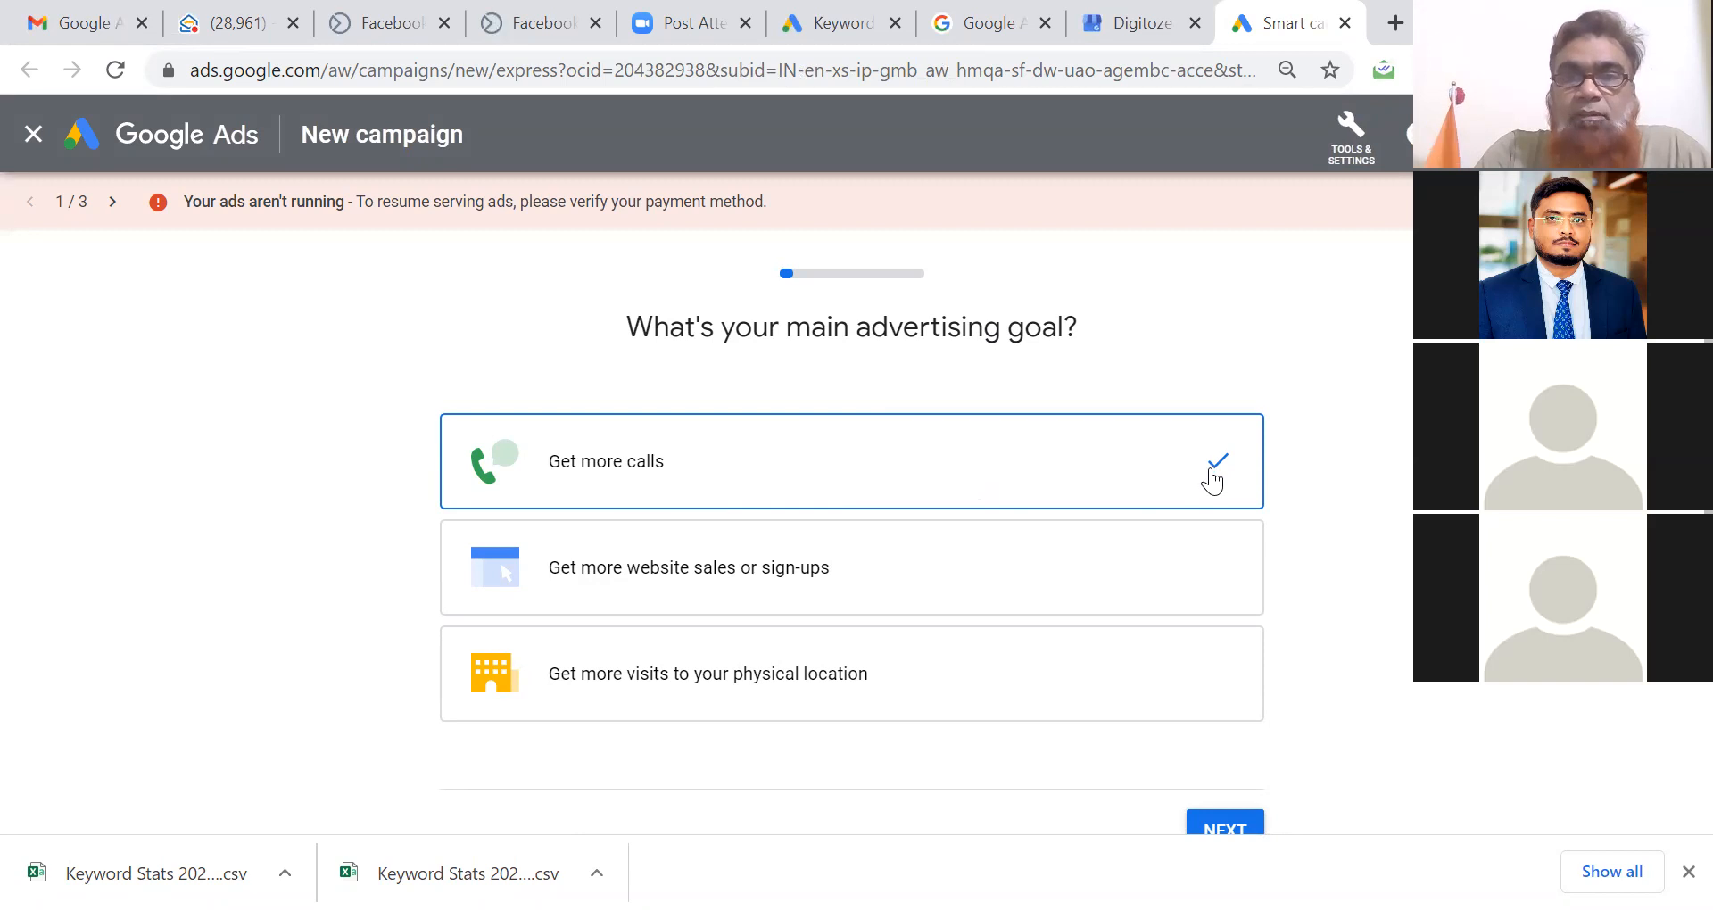
Choose "Get more calls" as the new campaign's main advertising goal and continue.
click(639, 586)
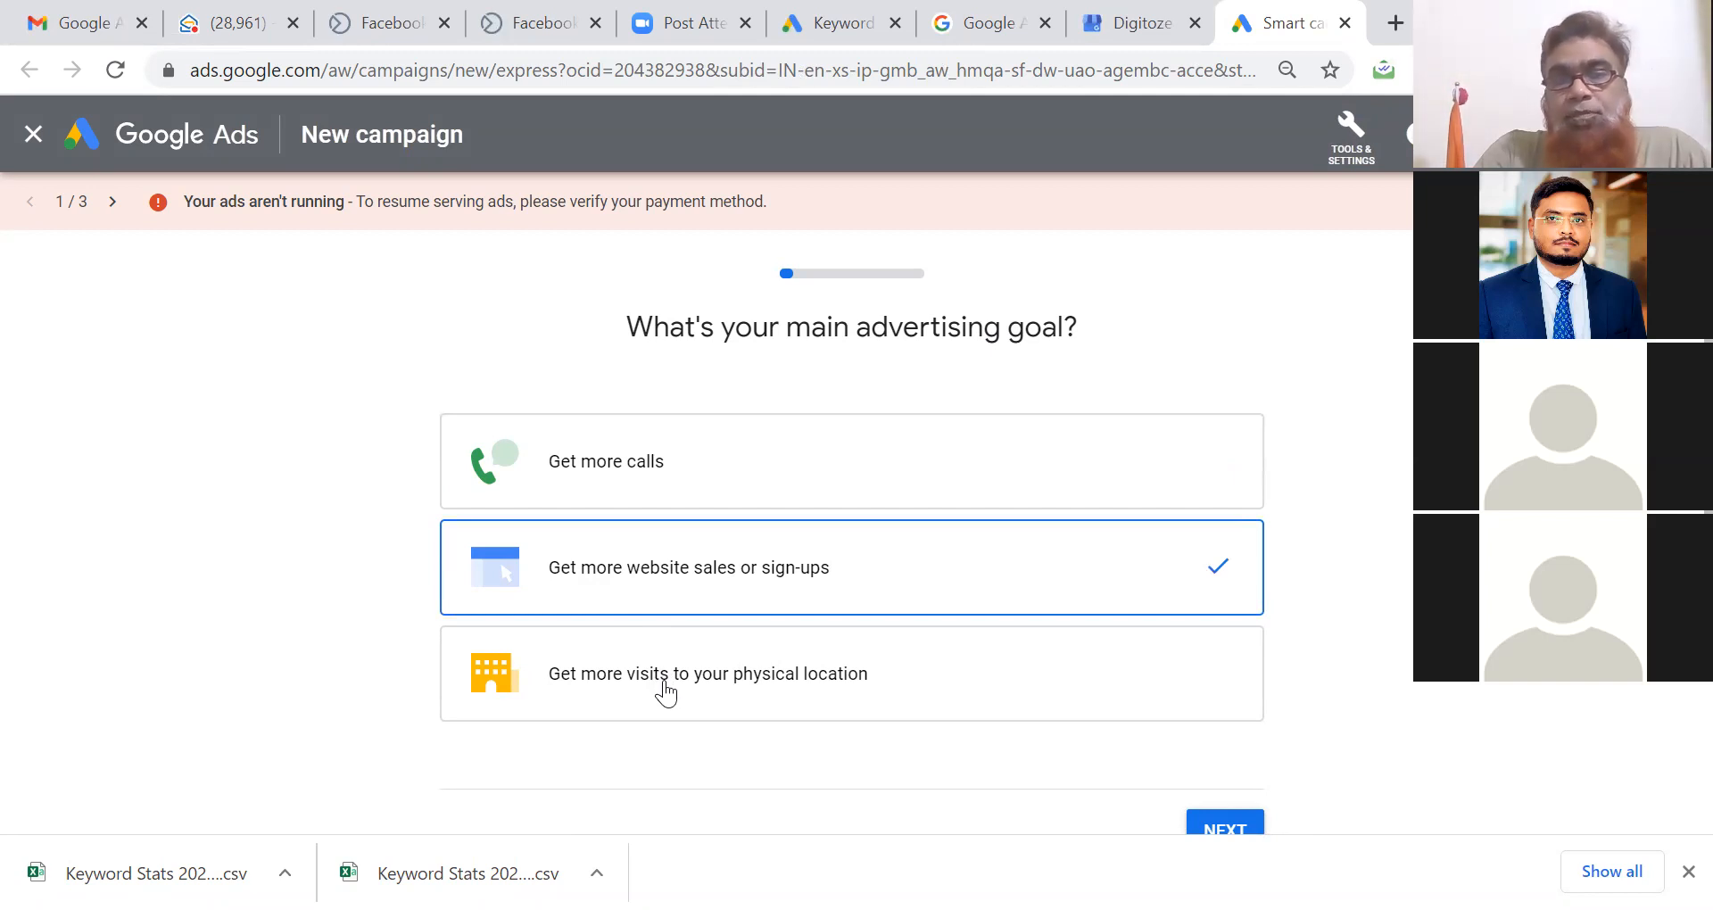
click(801, 474)
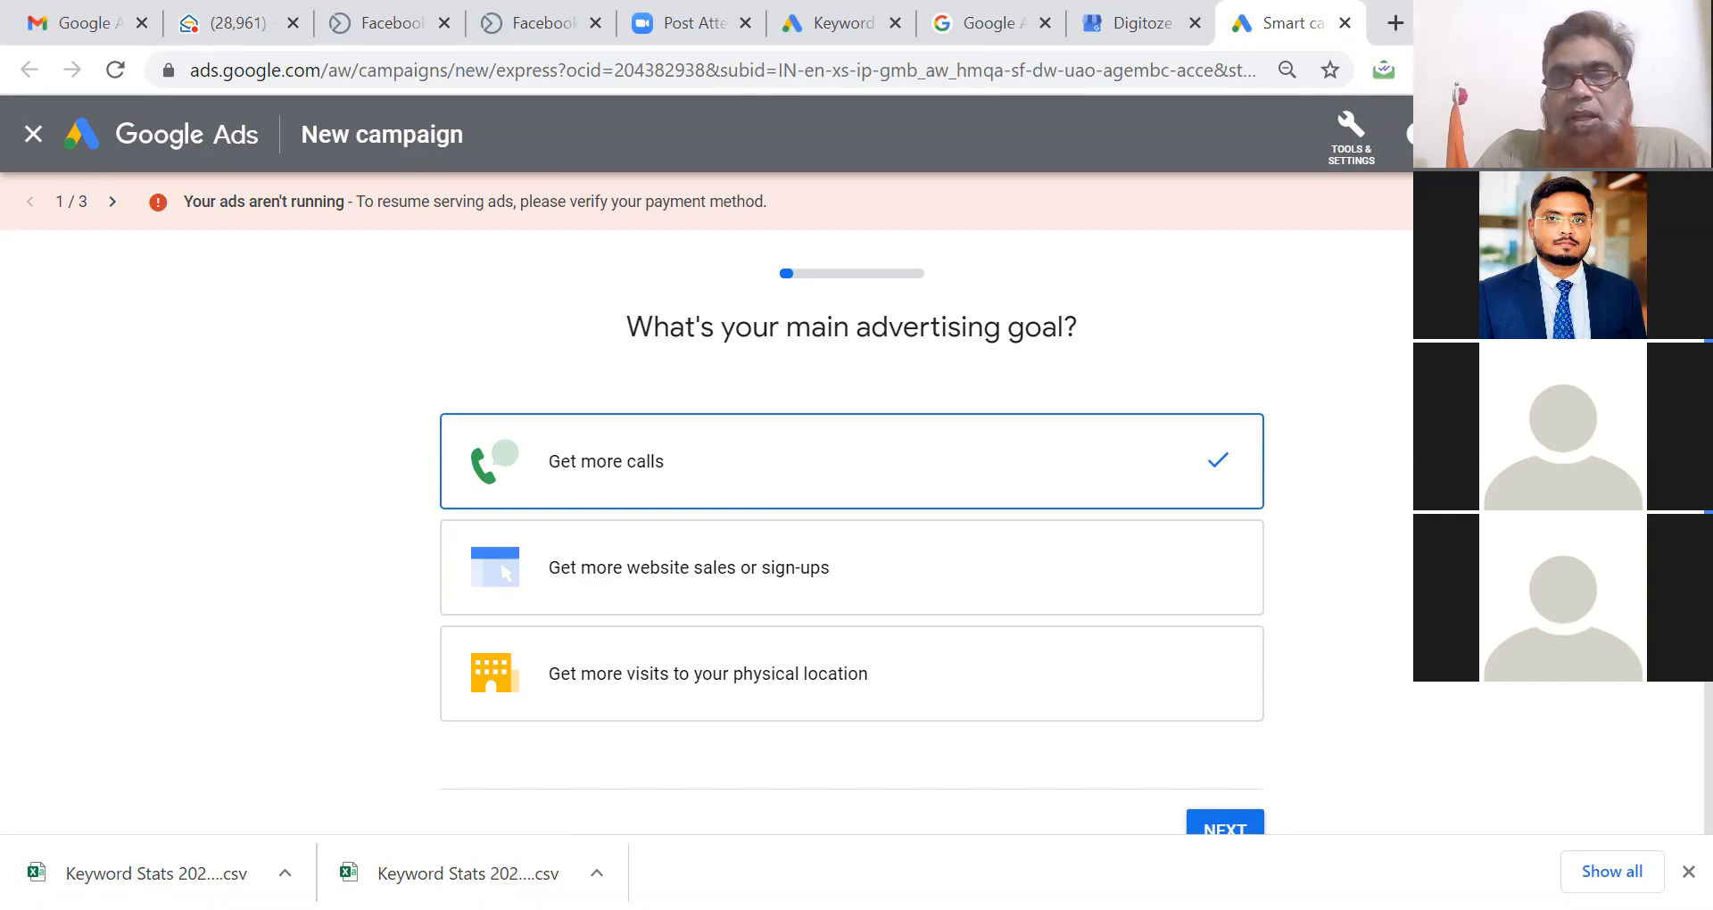
scroll(1676, 696, down, 3)
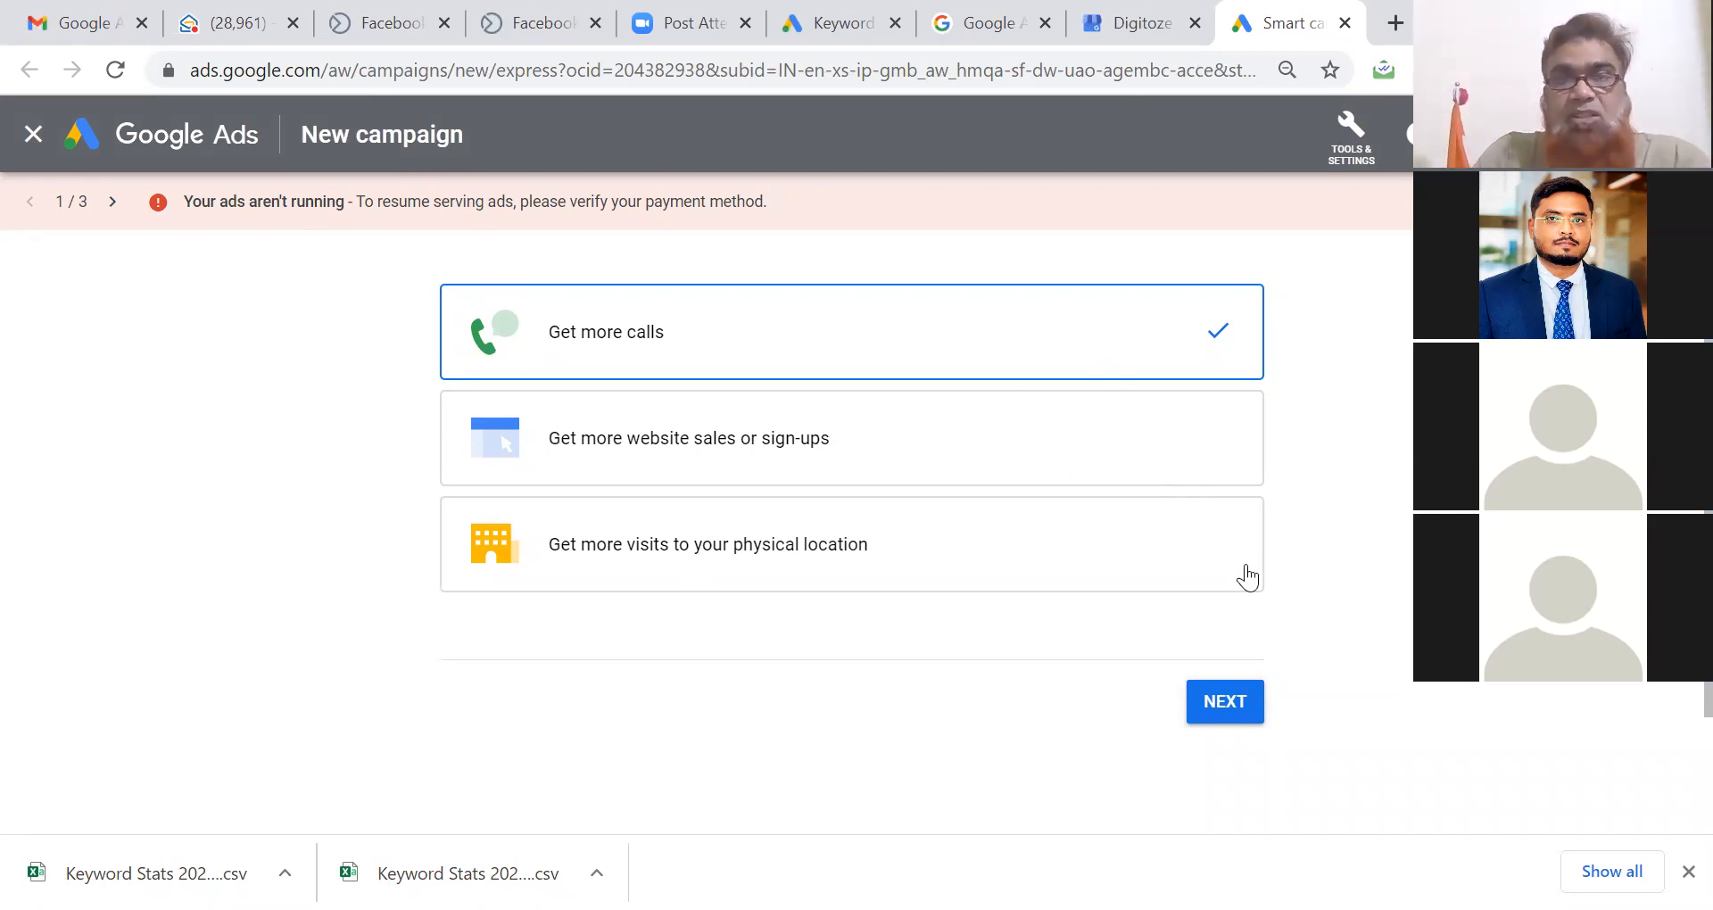
click(1232, 705)
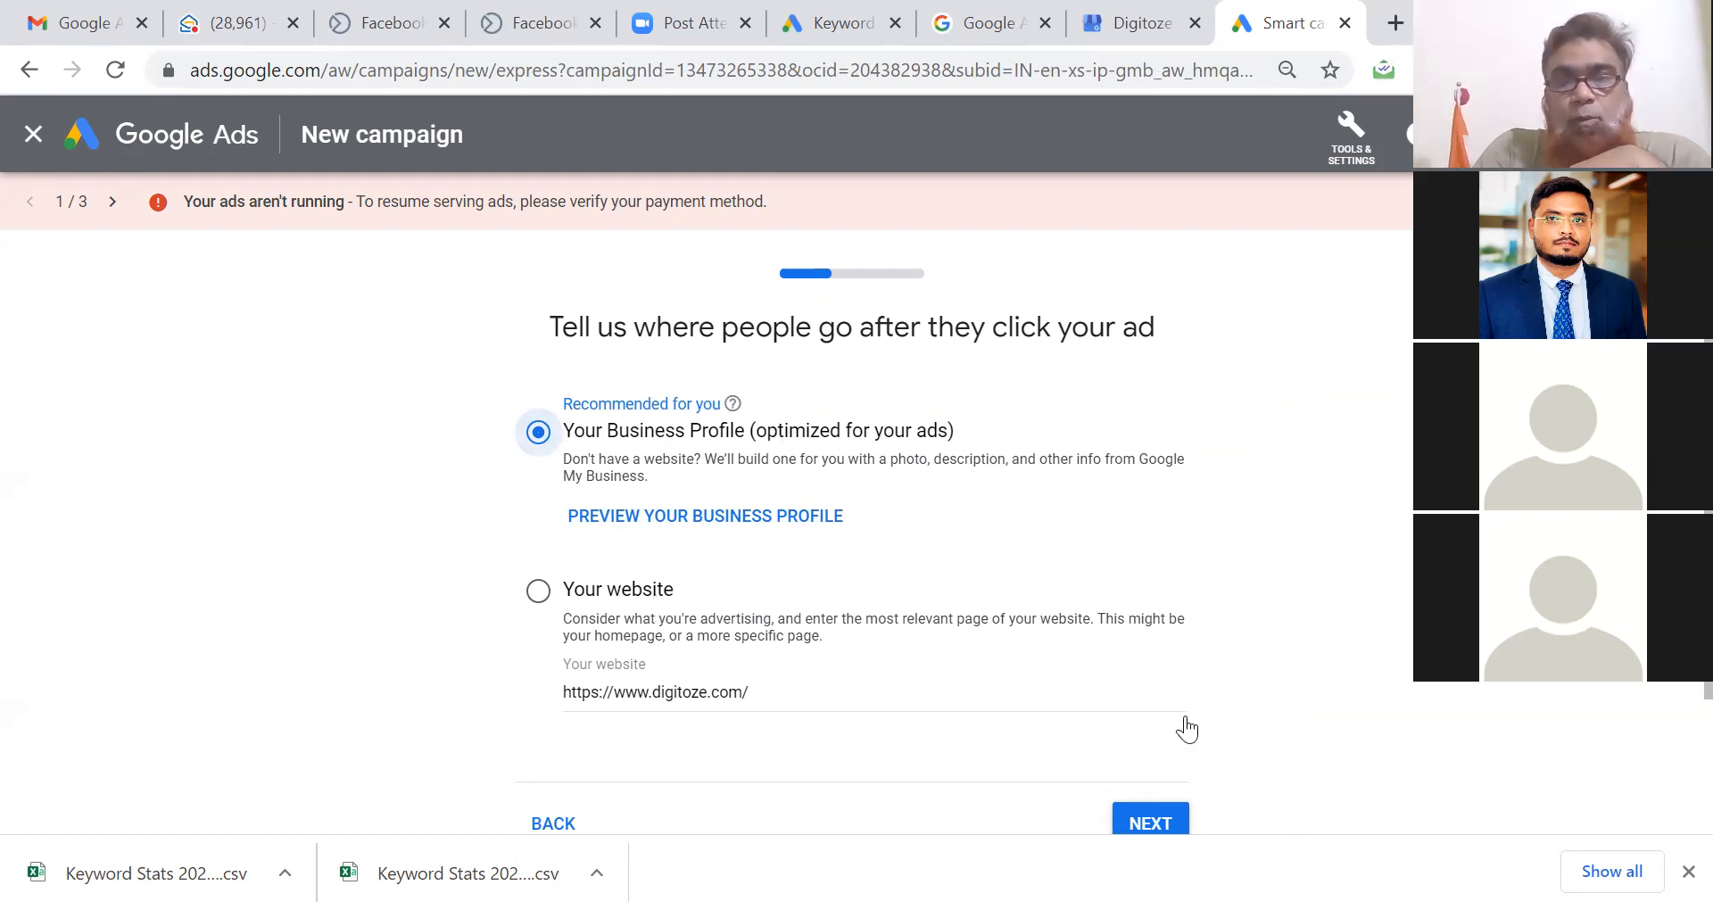
Keep the Business Profile as the ad's destination, preview its mobile and desktop versions, and continue to the ad text.
click(1158, 824)
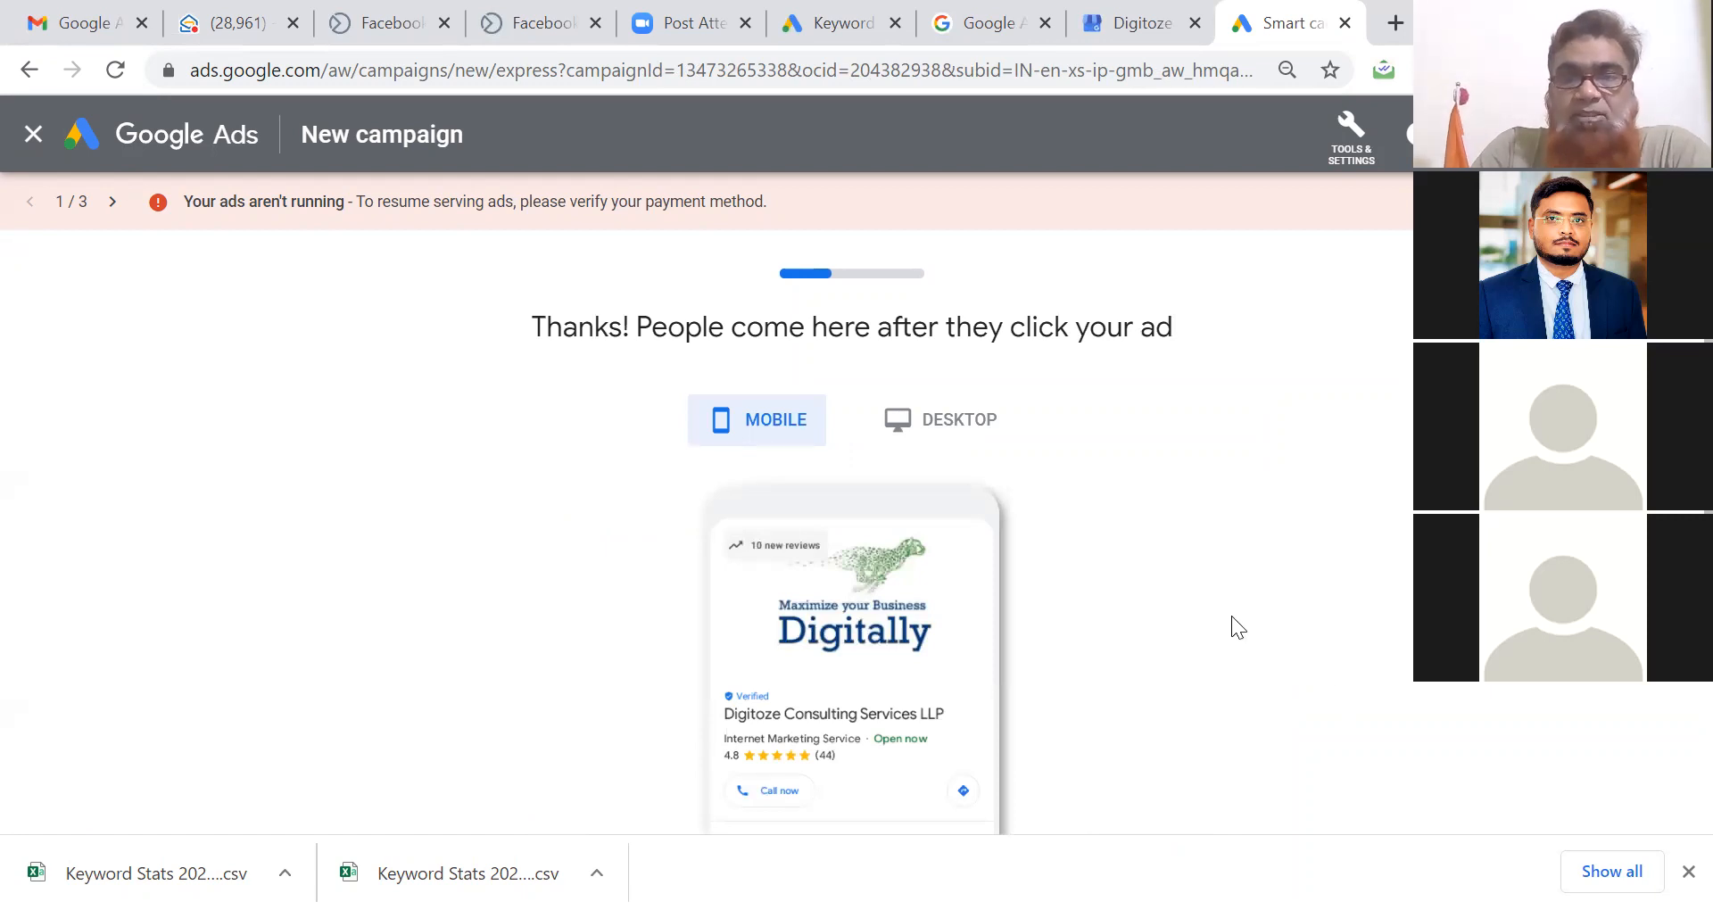
scroll(1232, 616, down, 3)
scroll(1232, 616, down, 1)
scroll(1232, 615, up, 2)
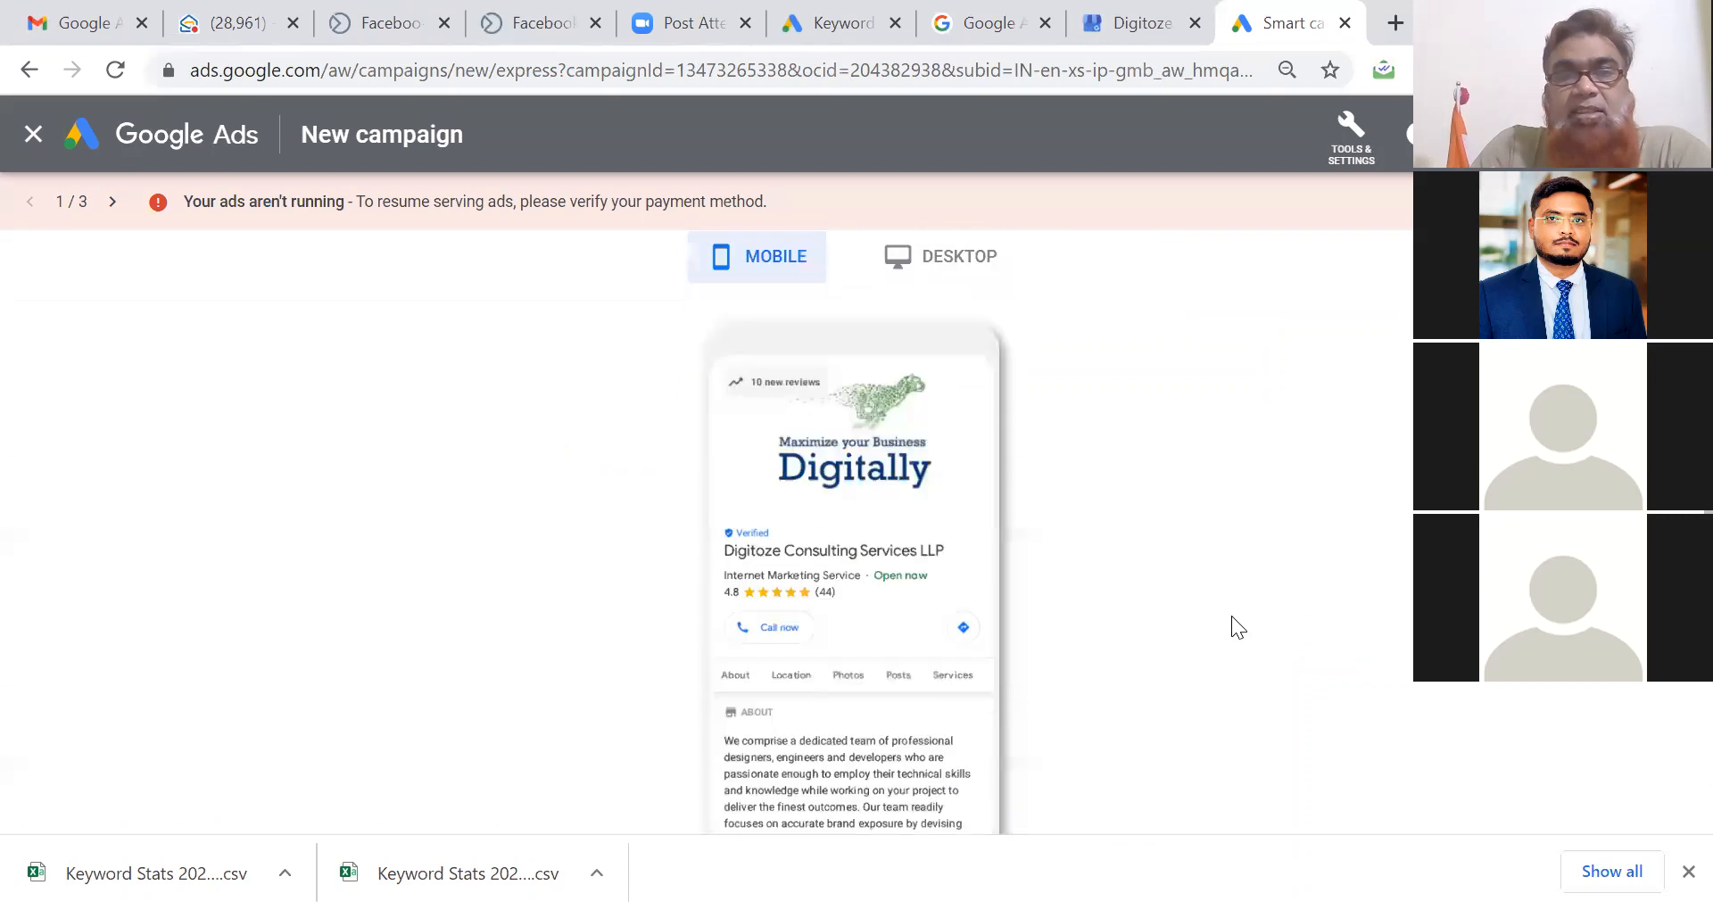
scroll(1232, 628, up, 2)
click(952, 425)
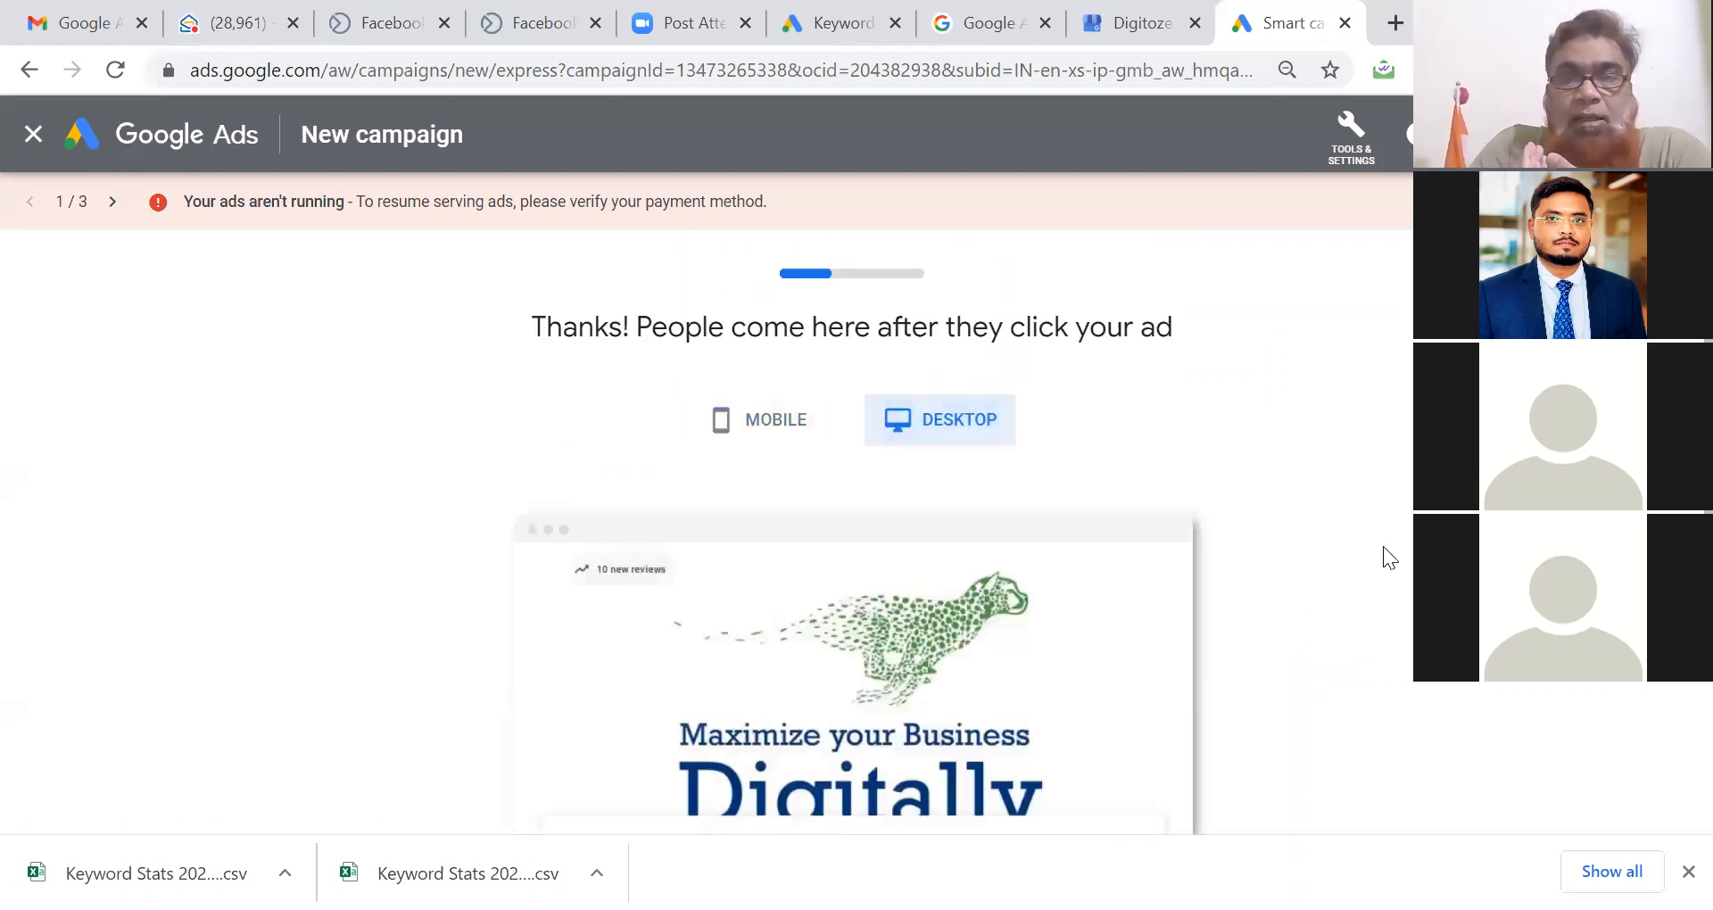
scroll(1383, 548, down, 5)
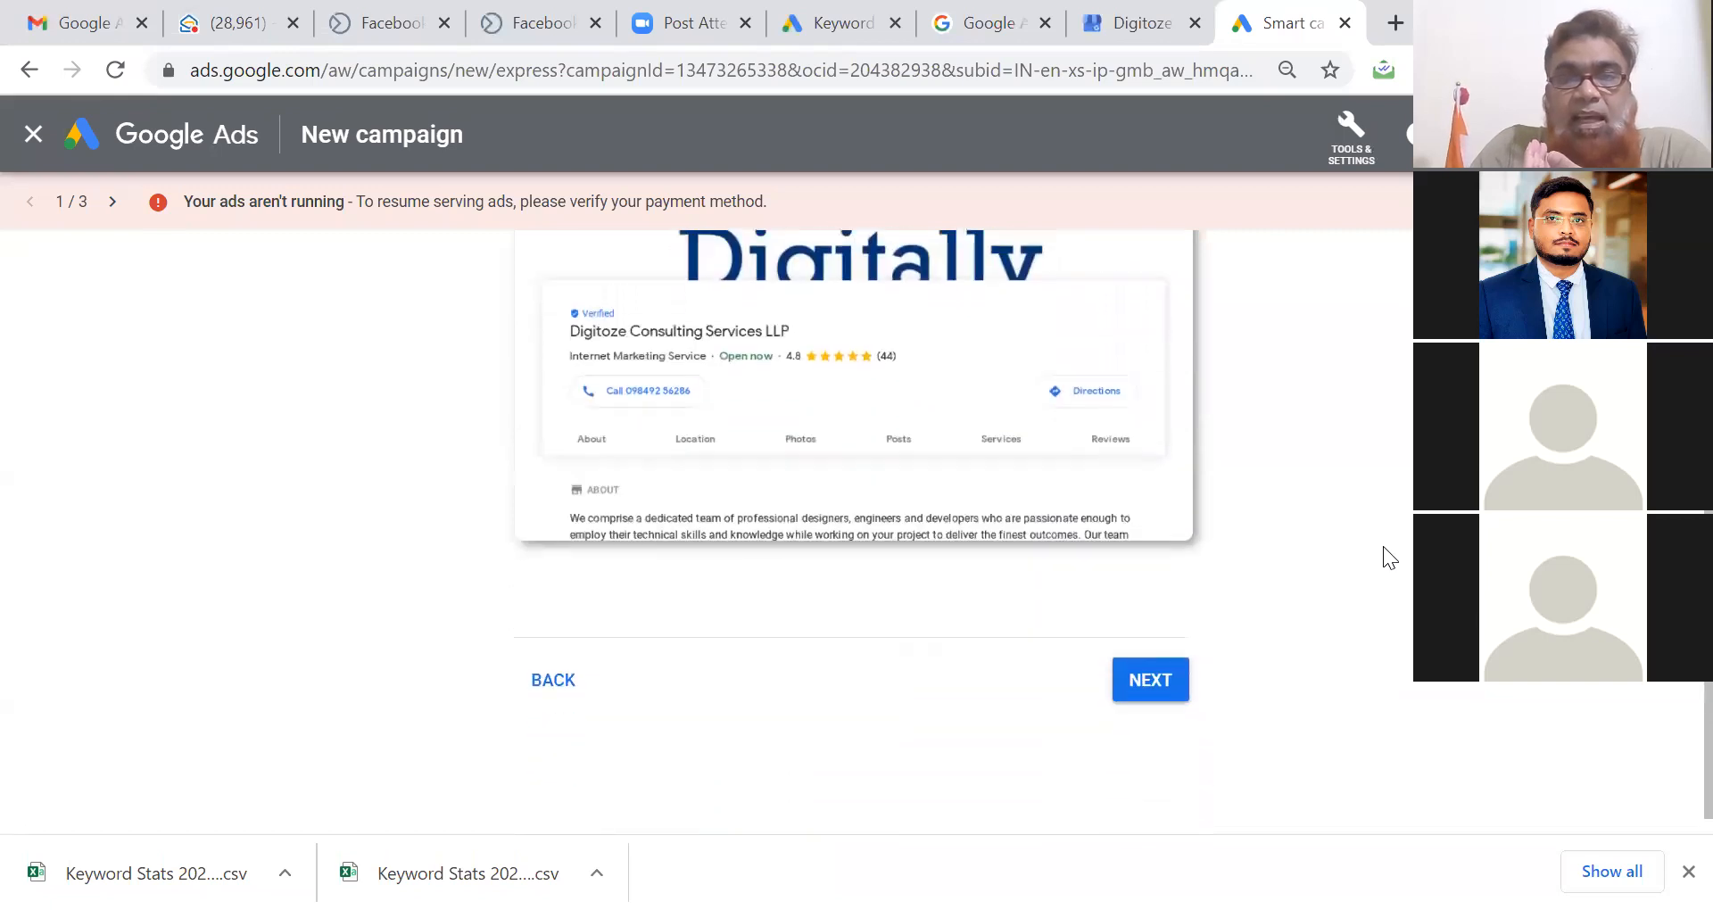
click(1168, 675)
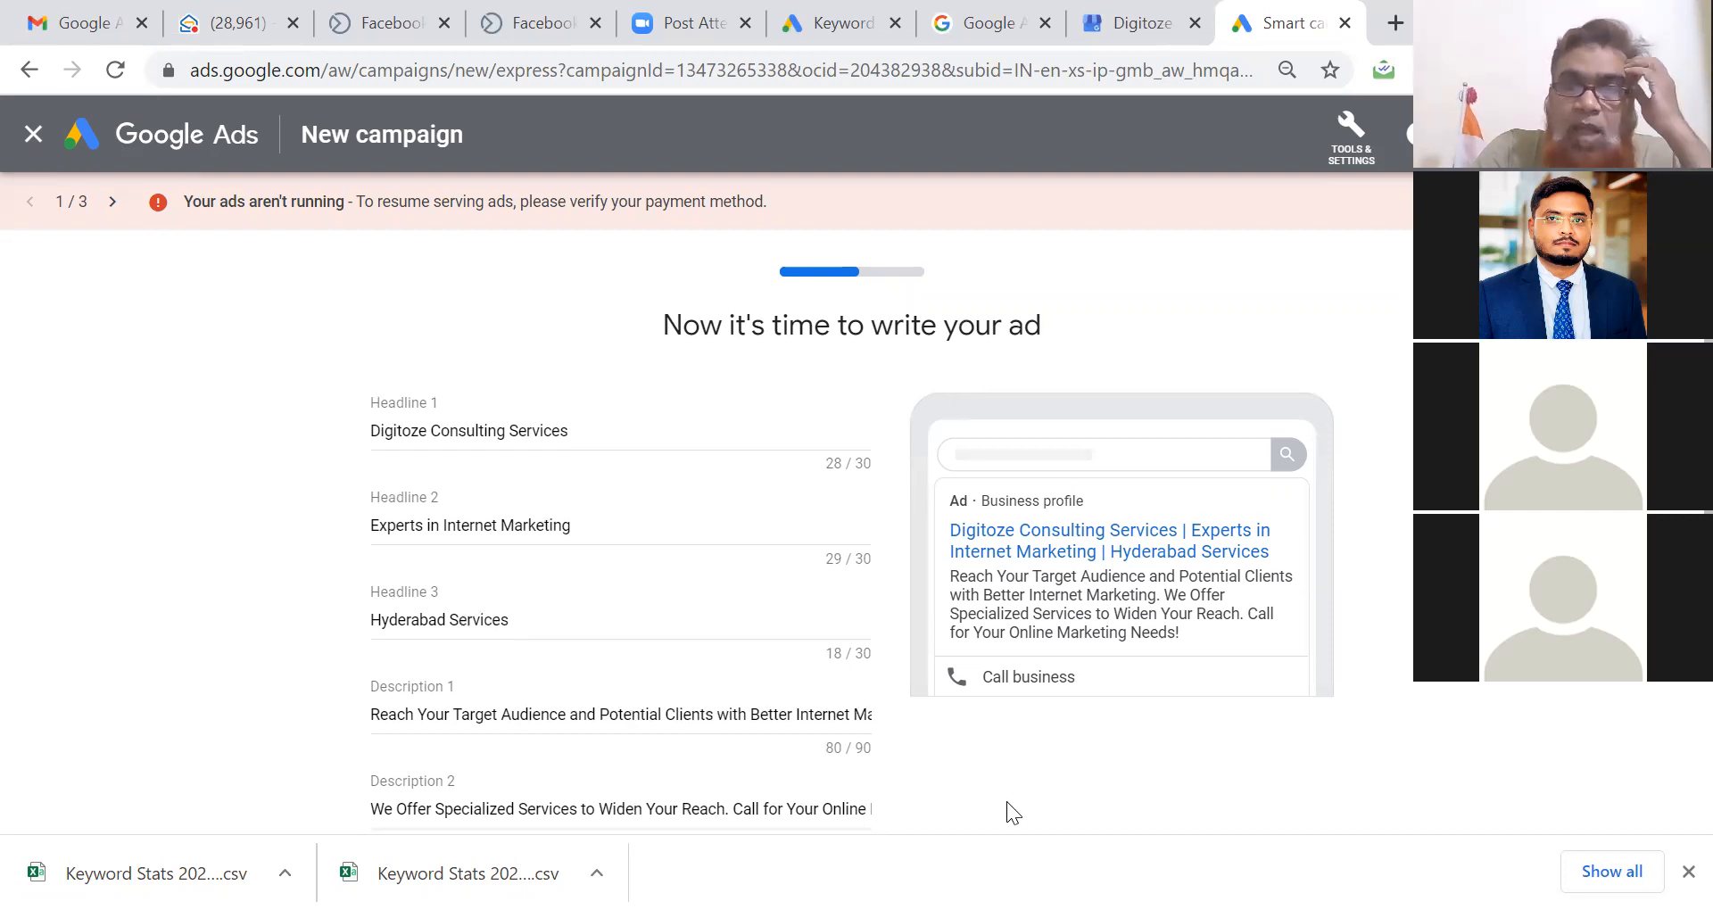
Change the ad's Headline 3 to "Hyderabad Best Digital Media" and continue to the keyword themes.
scroll(1006, 802, down, 2)
scroll(1006, 802, down, 1)
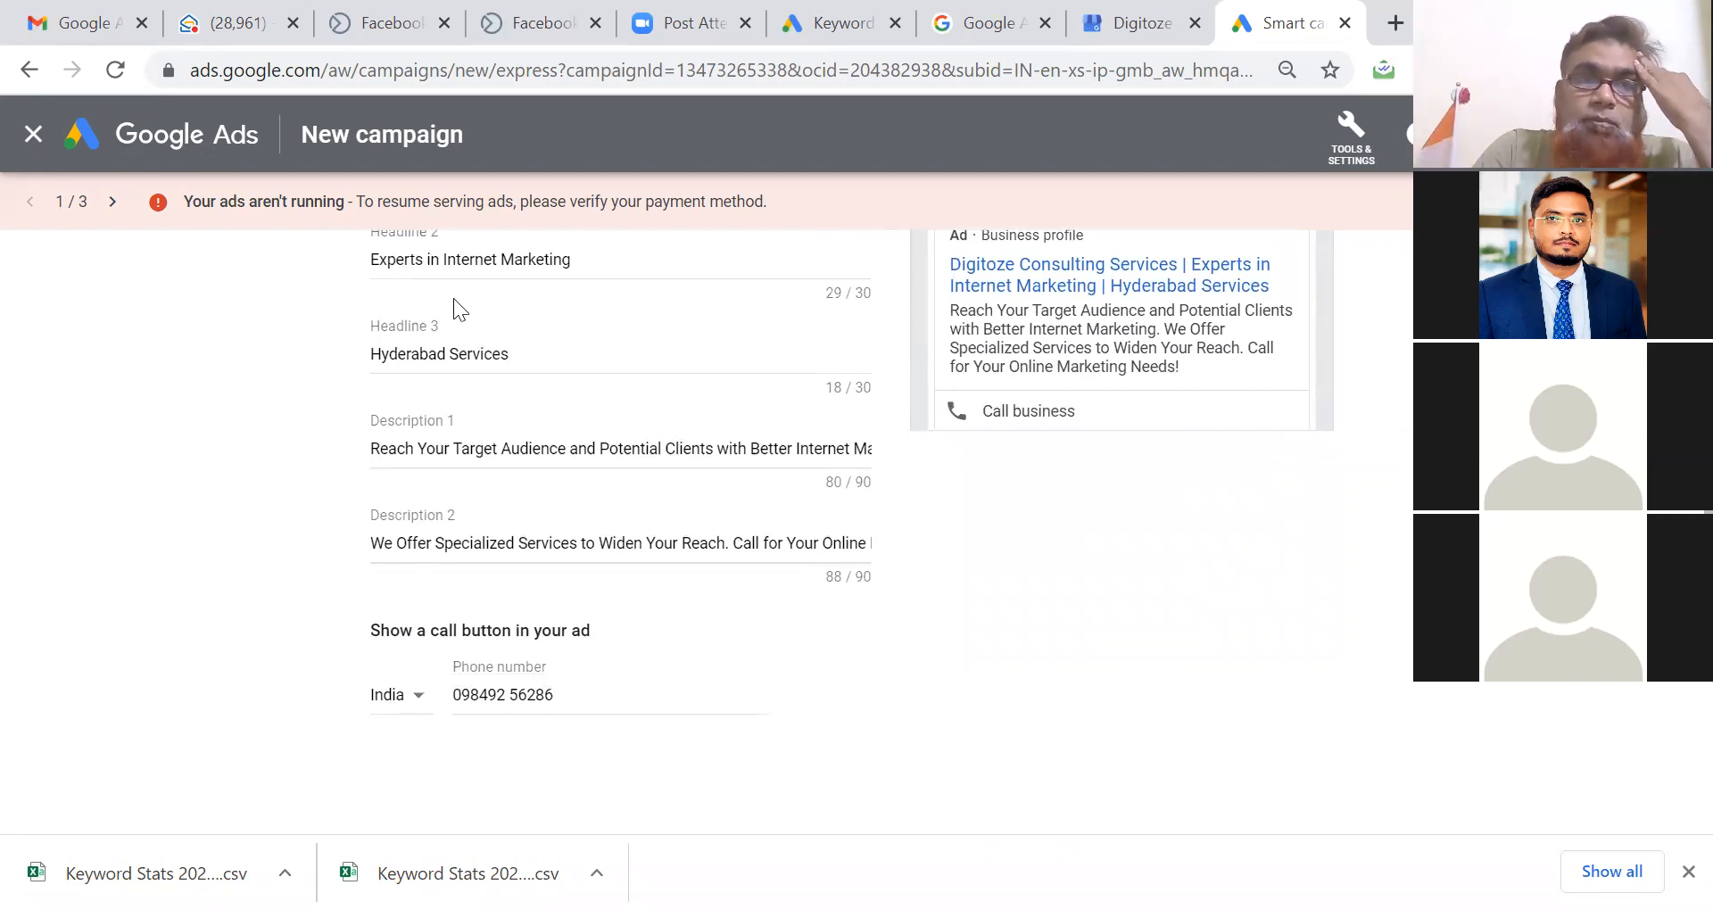
click(451, 354)
text(Best )
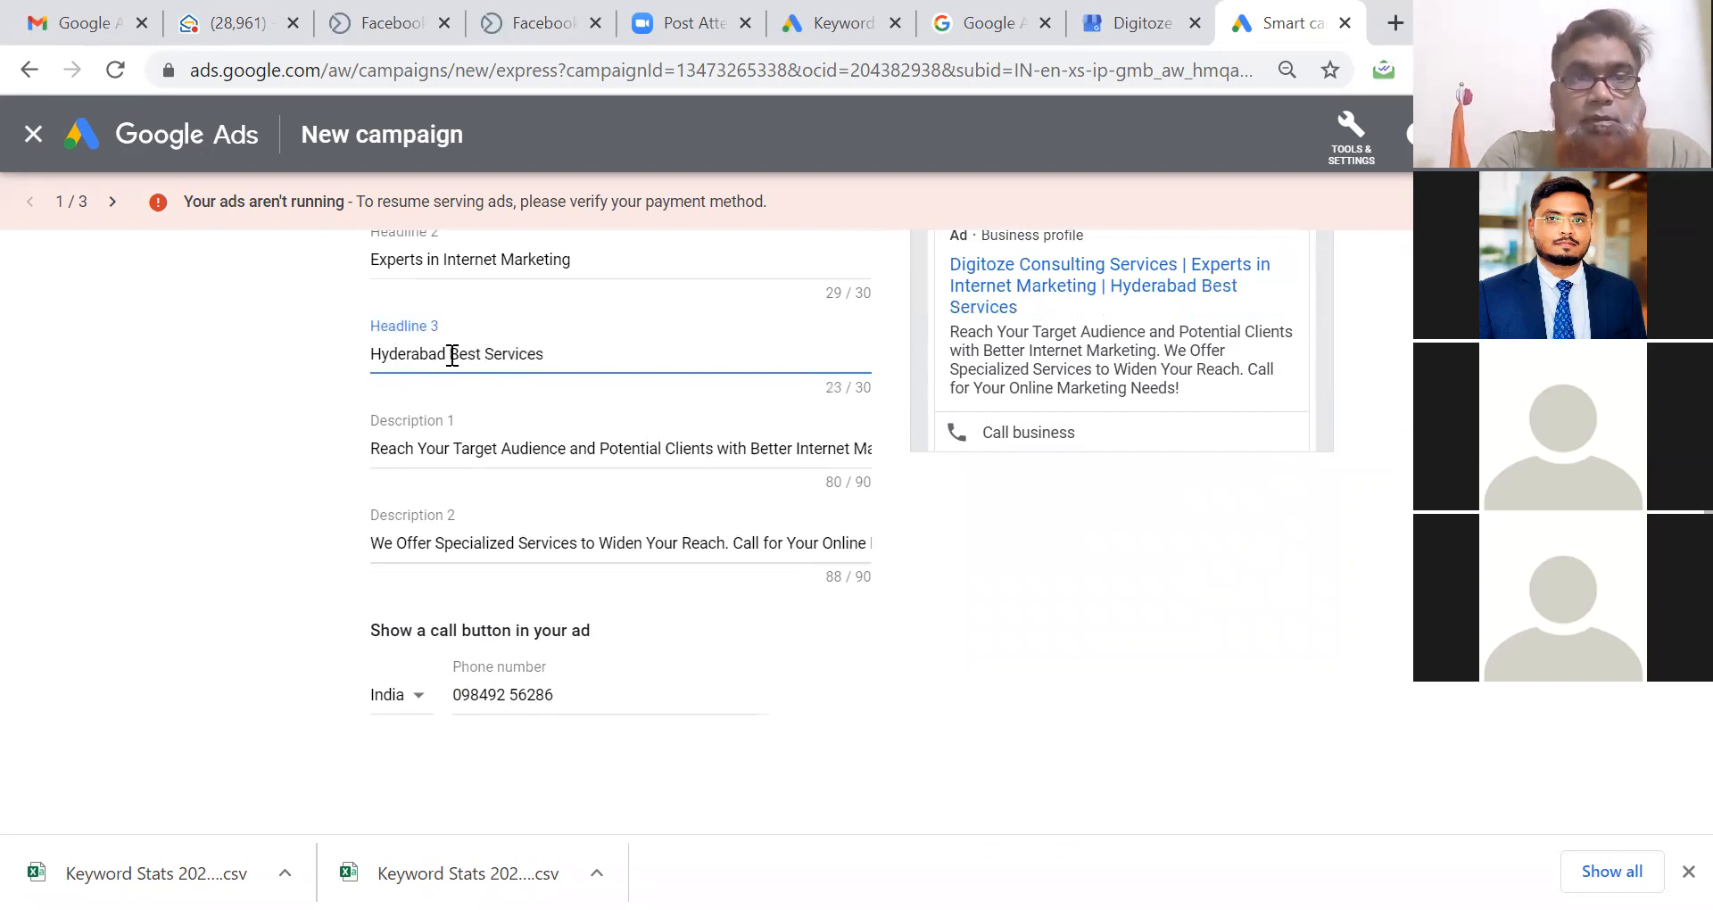
text(Digital)
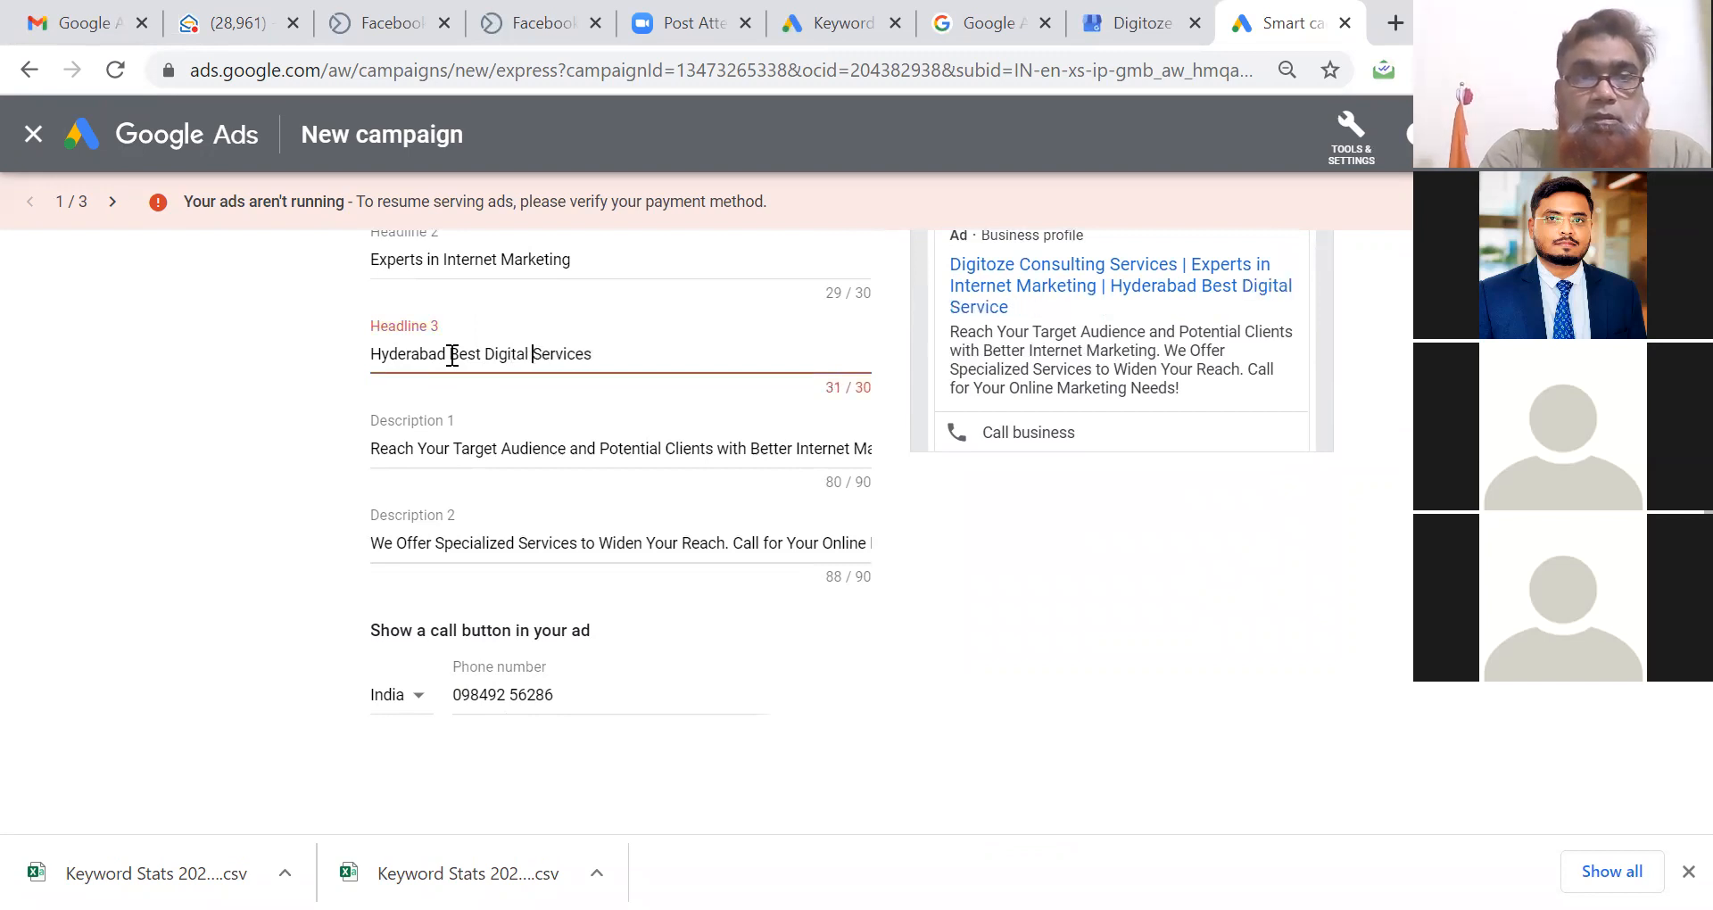
key(BackSpace)
key(BackSpace)
key(BackSpace)
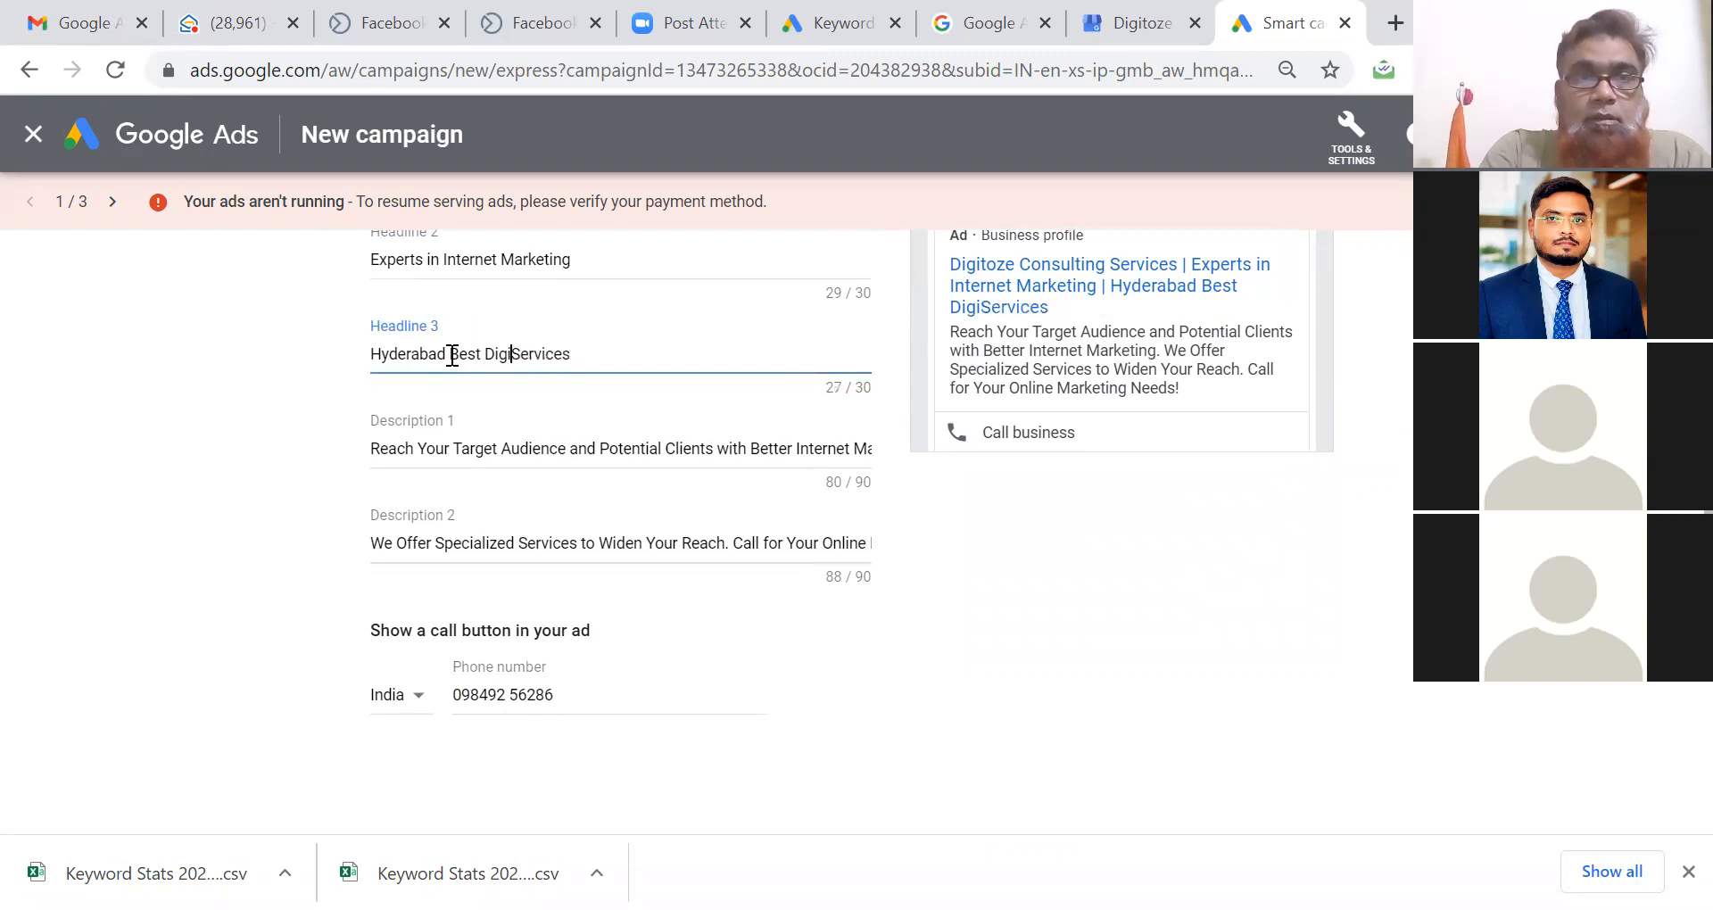
text(al)
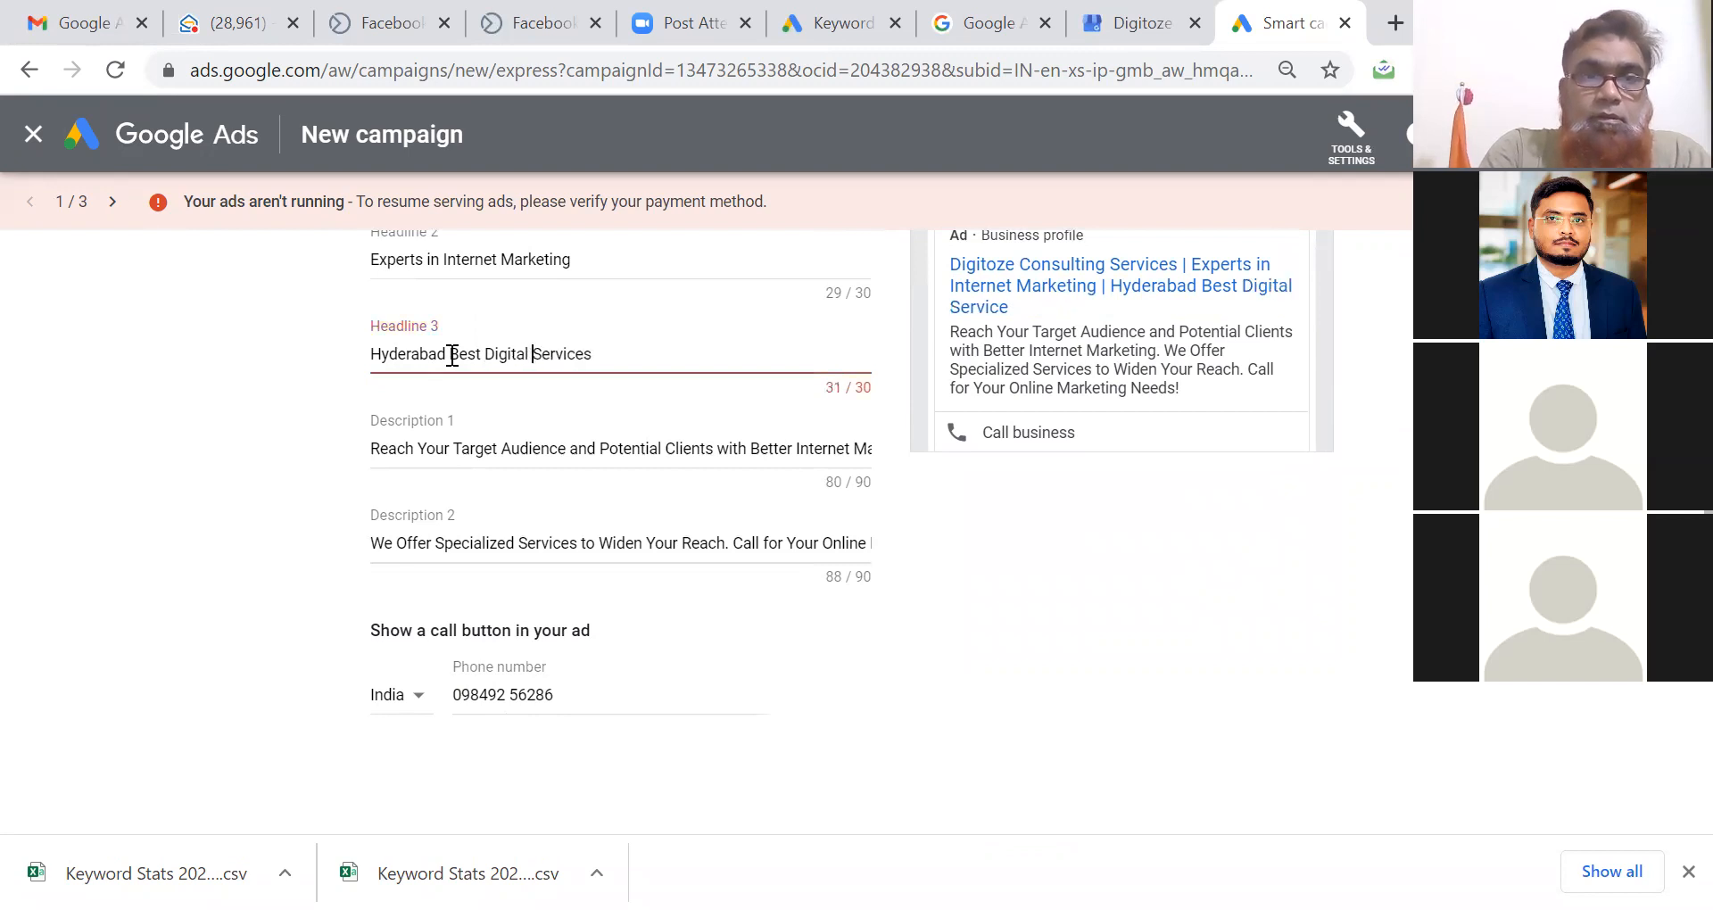
key(Delete)
key(Delete)
key(Delete)
key(Delete)
key(Delete)
key(Delete)
key(Delete)
key(Delete)
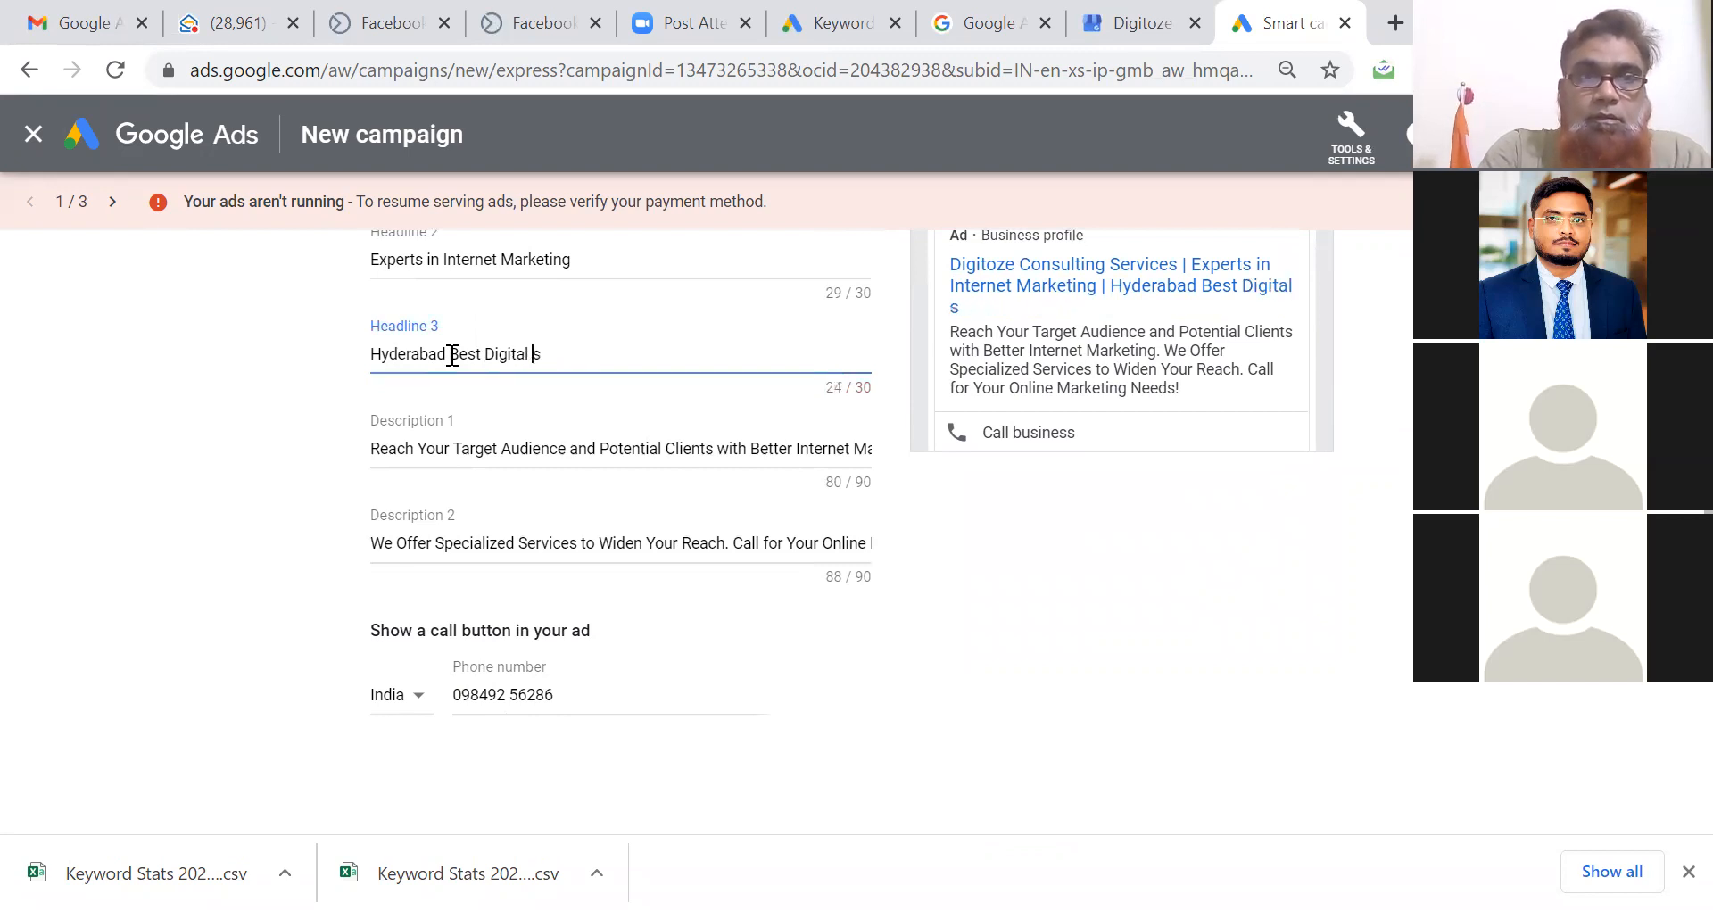
text(Media)
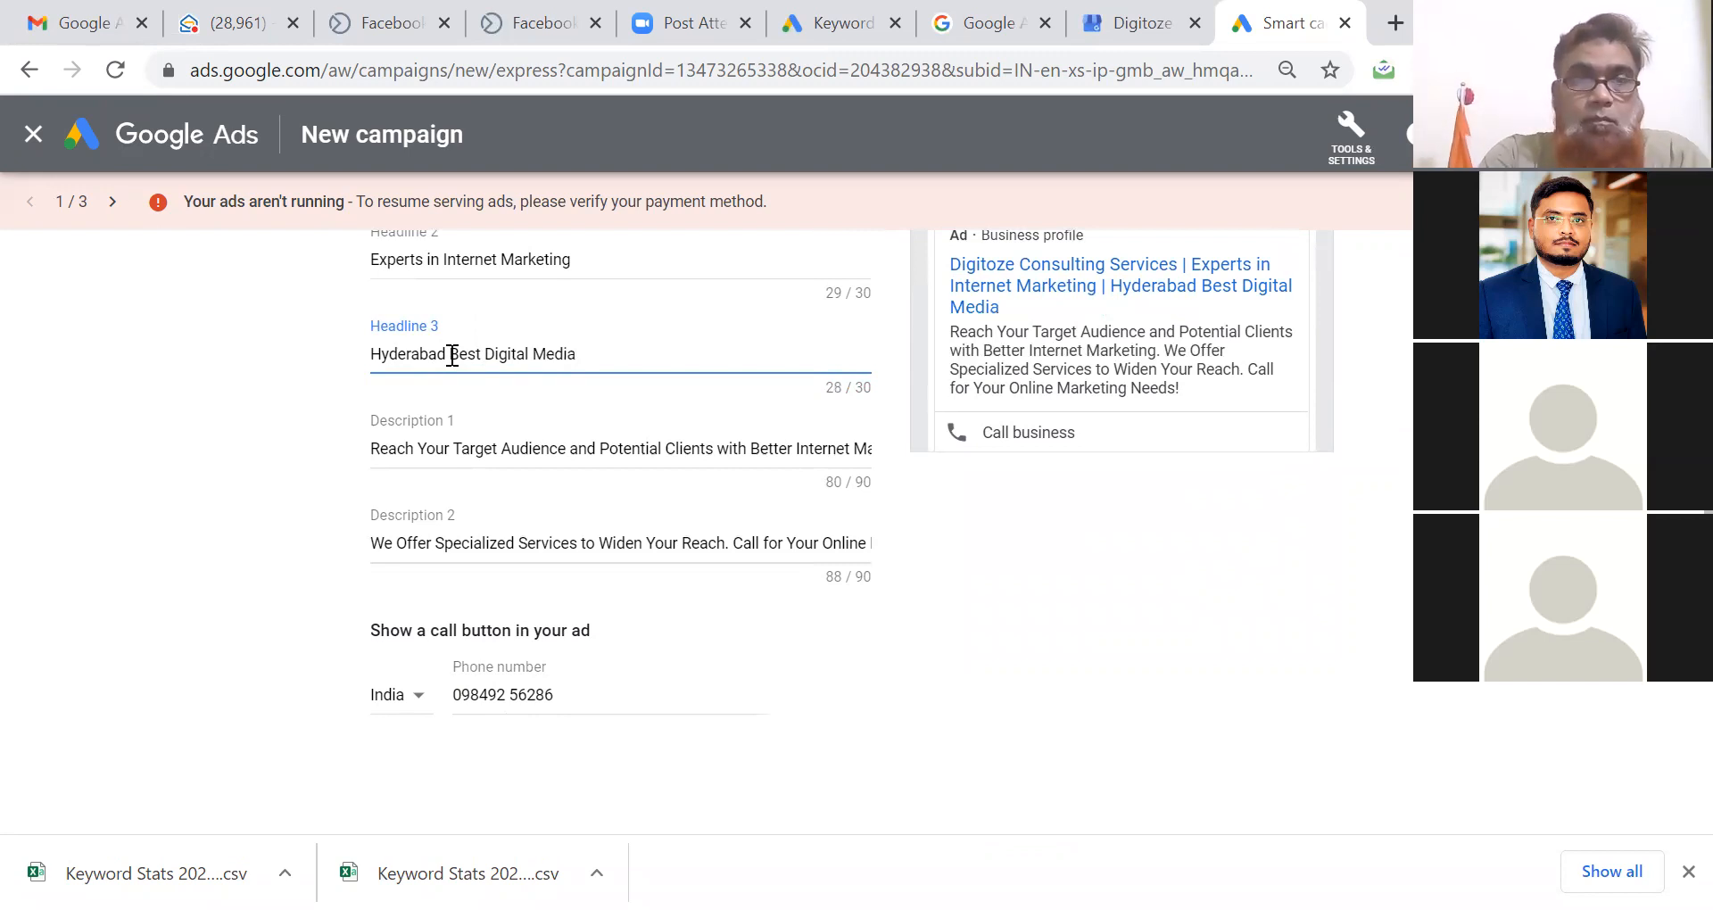
click(1053, 671)
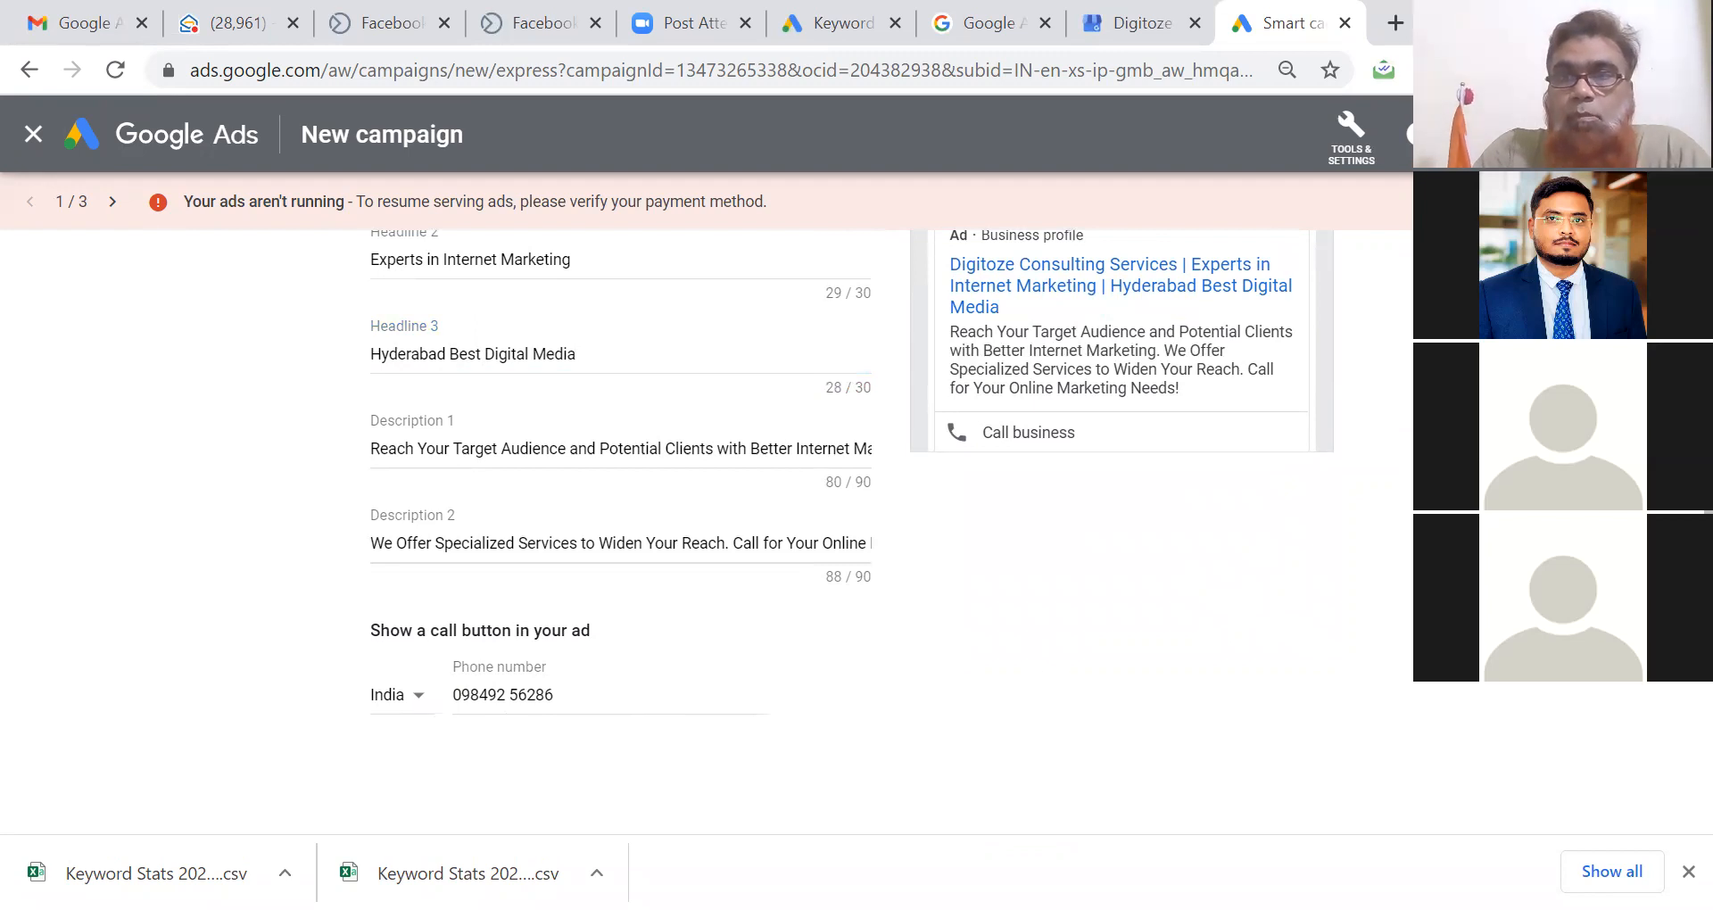
scroll(1676, 721, down, 3)
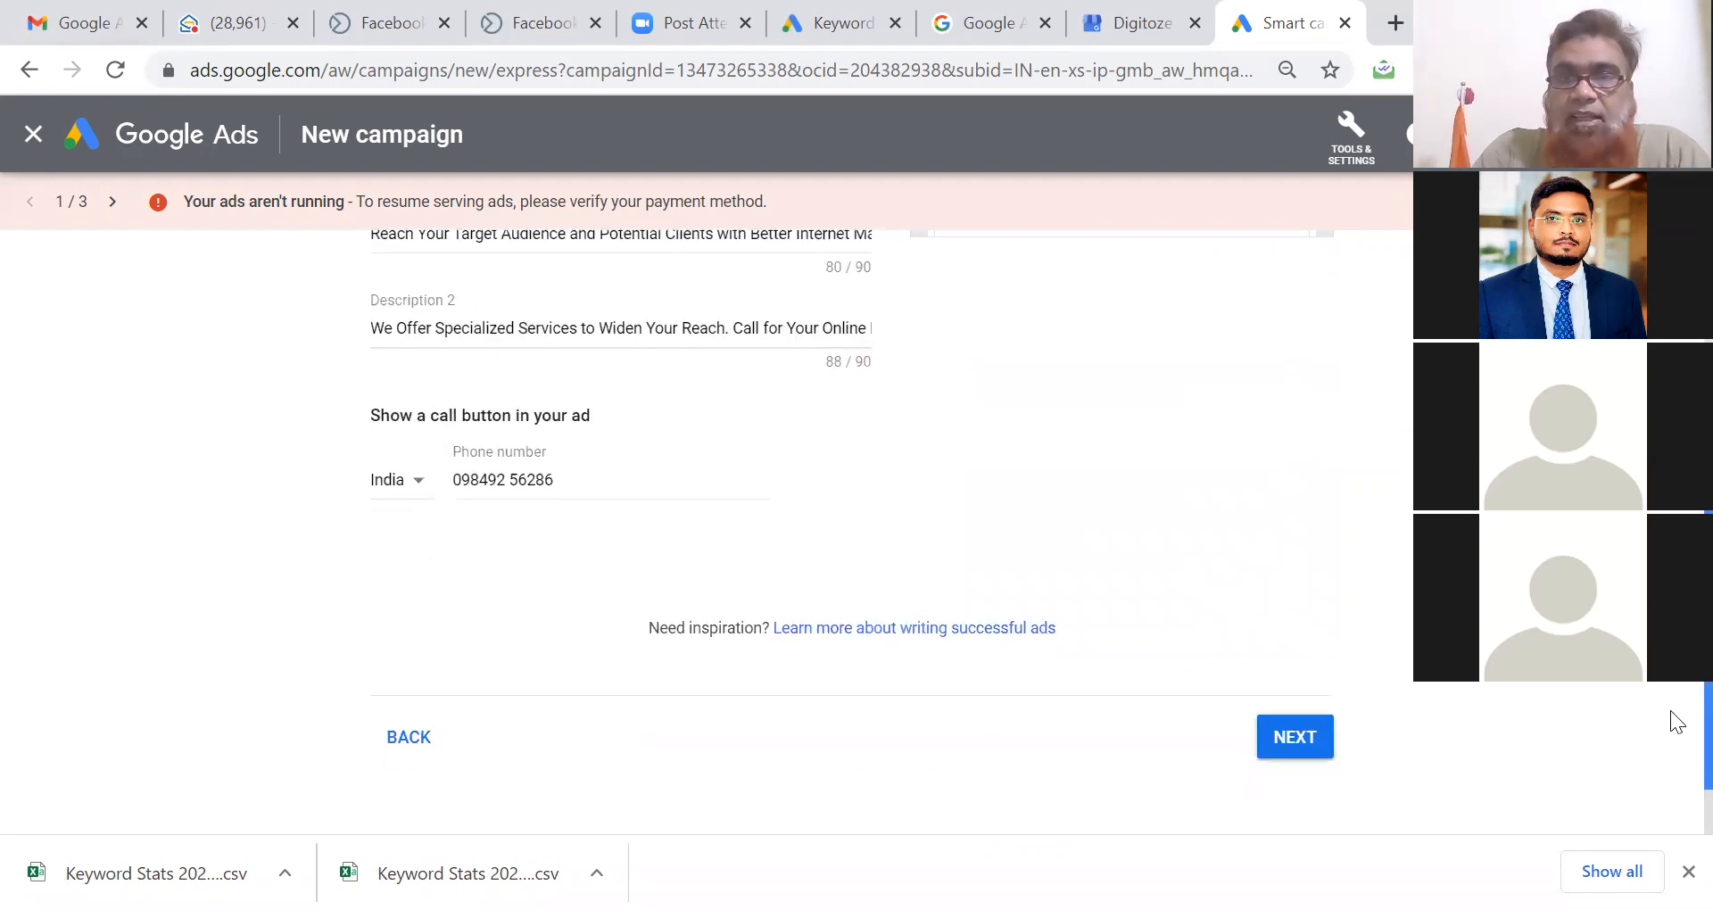
click(1288, 740)
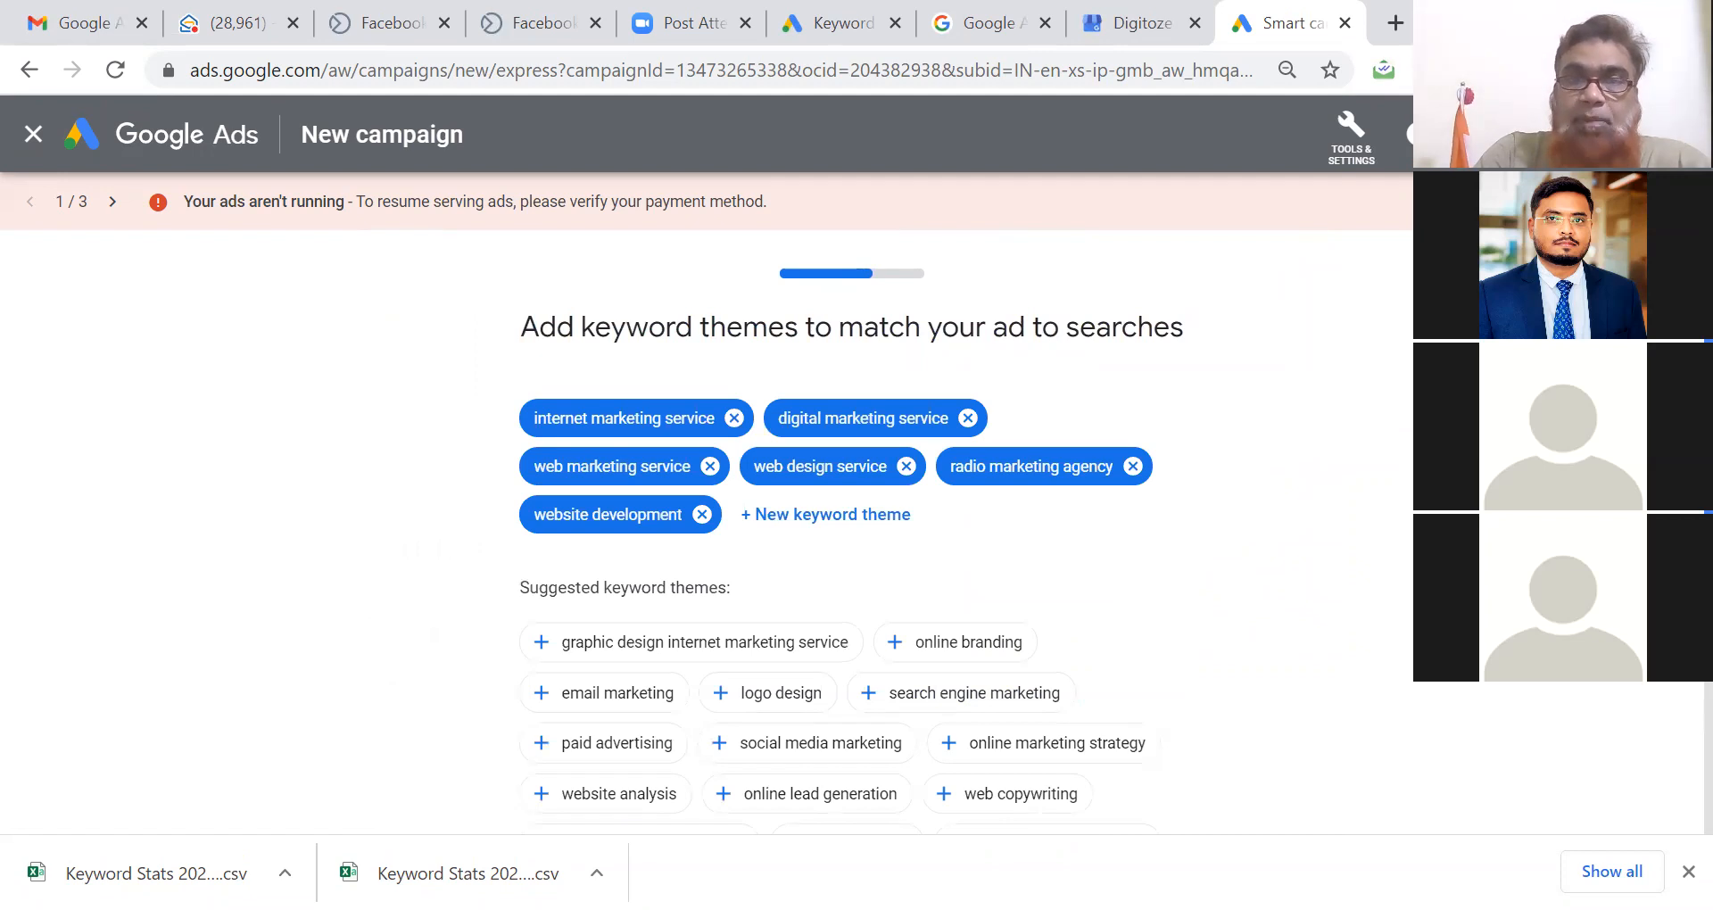
Add the suggested keyword themes graphic design internet marketing service, digital marketing agency, digital agency, digital web agency and digital branding agency.
scroll(1676, 745, down, 5)
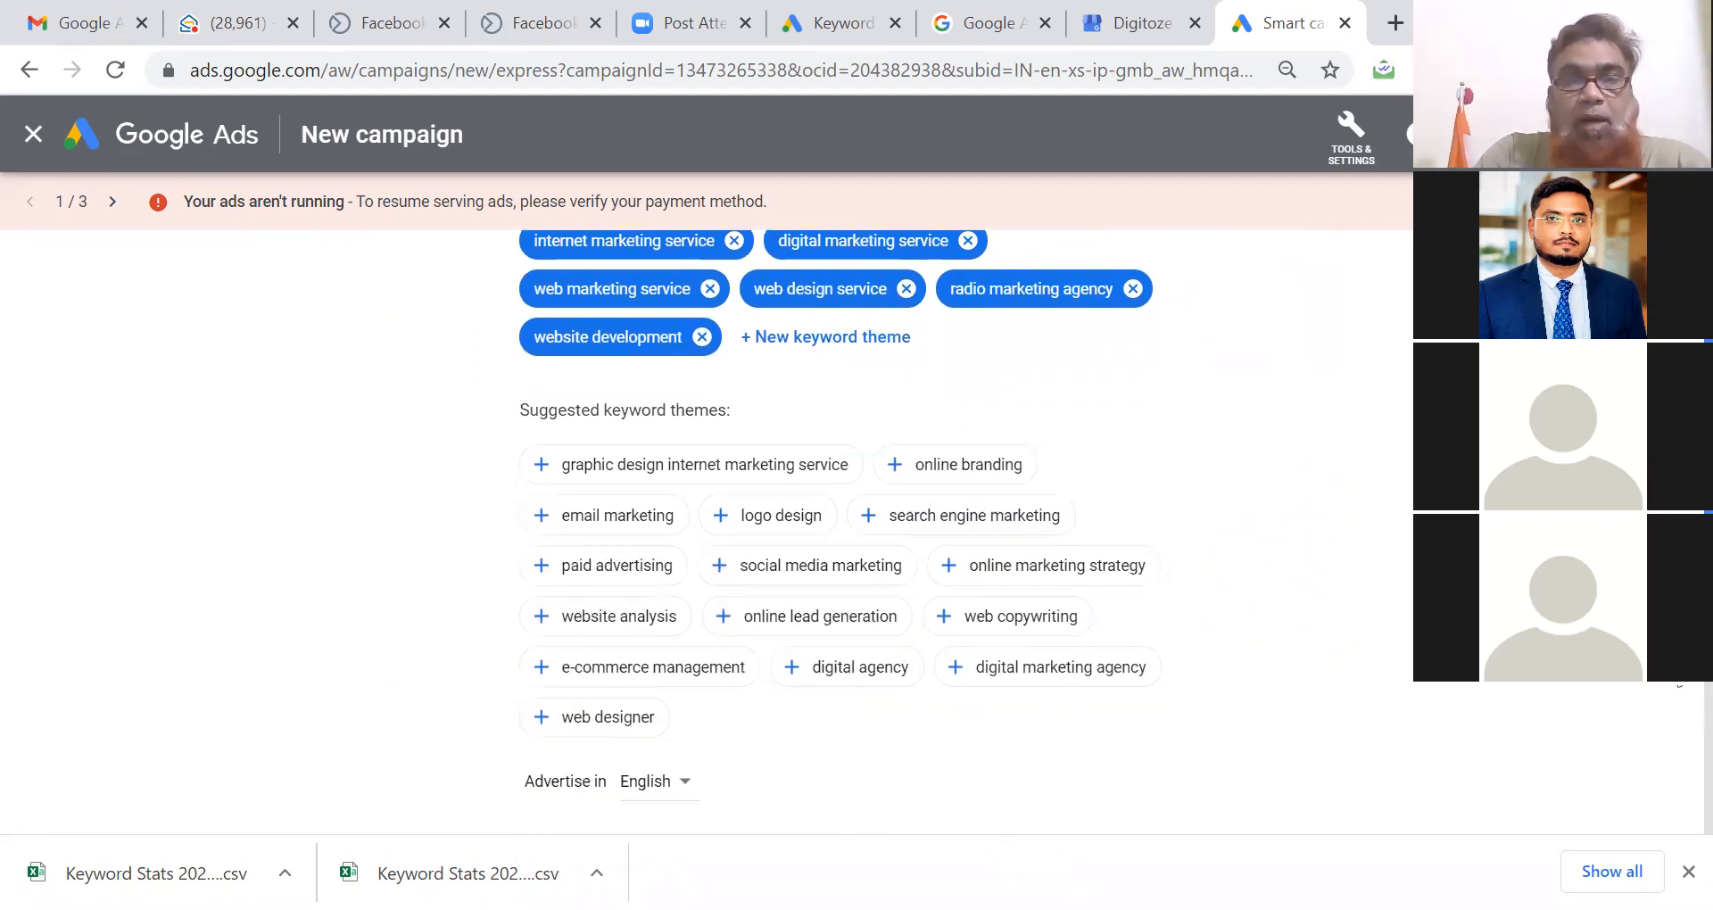
scroll(1676, 745, up, 5)
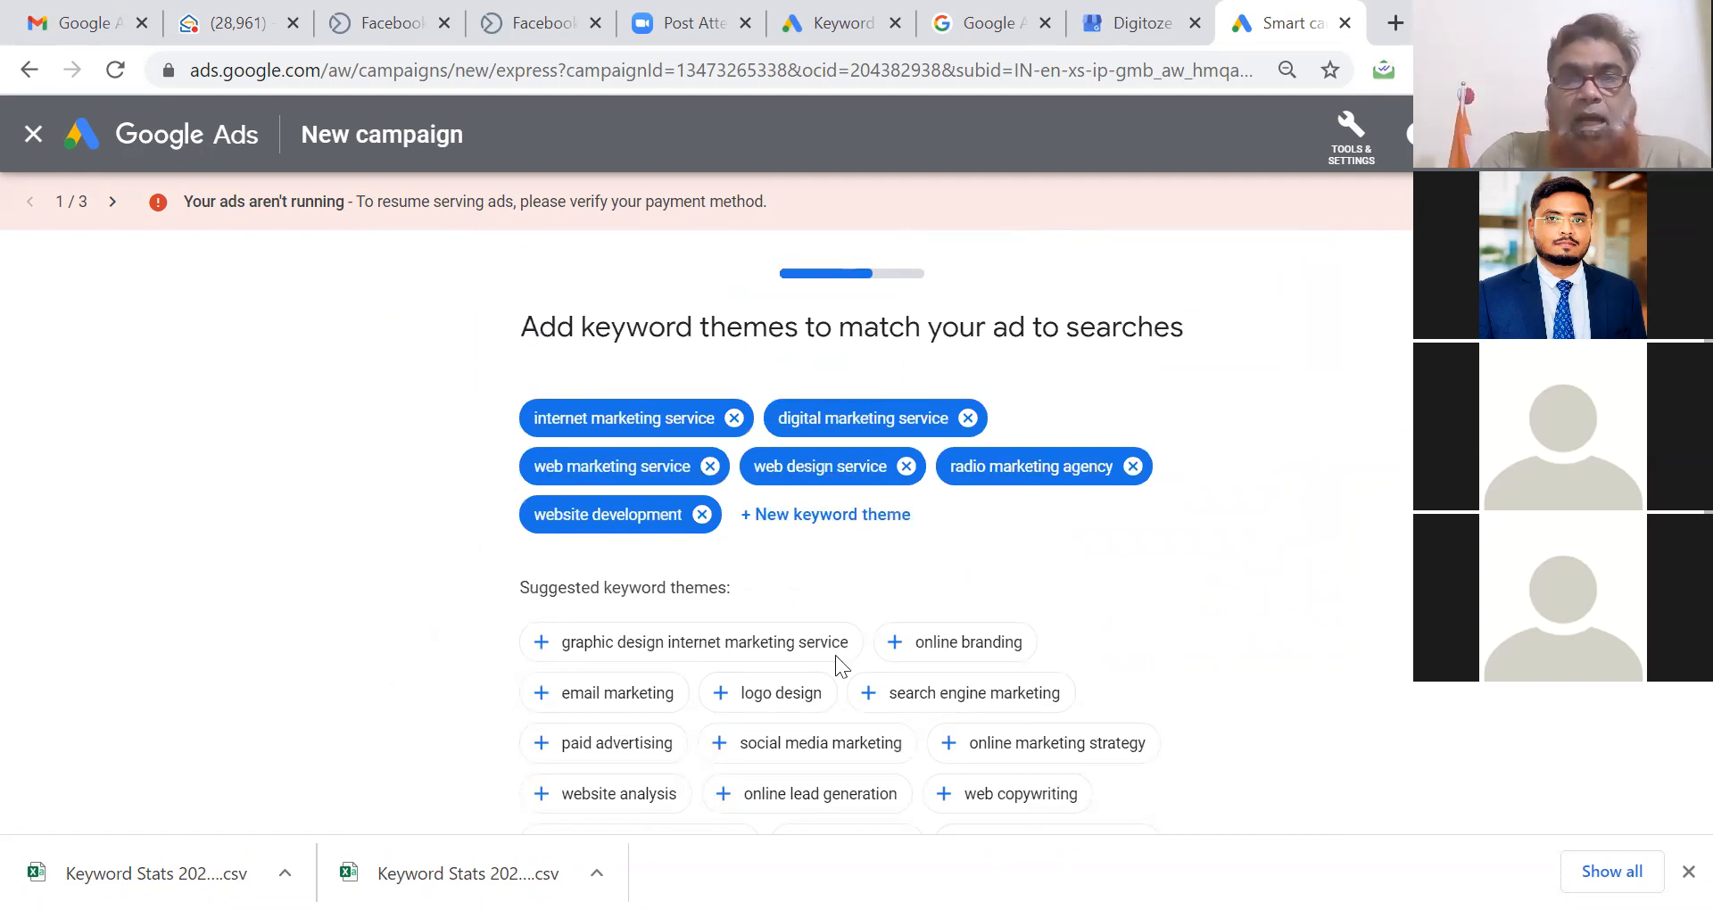
click(698, 654)
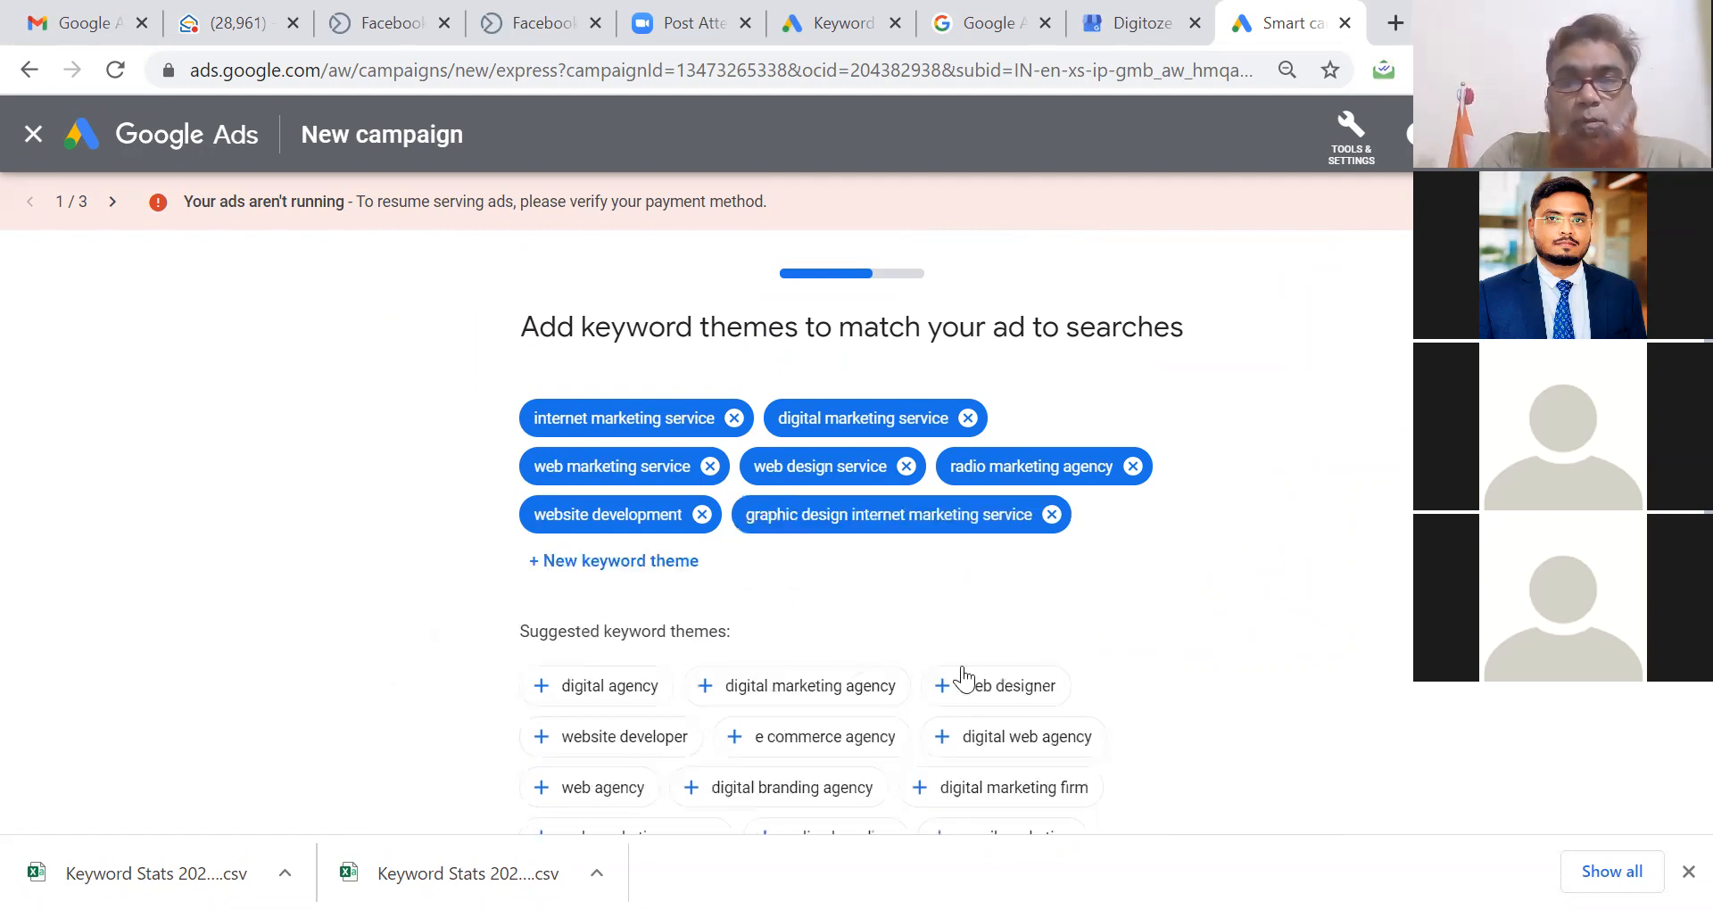
click(840, 689)
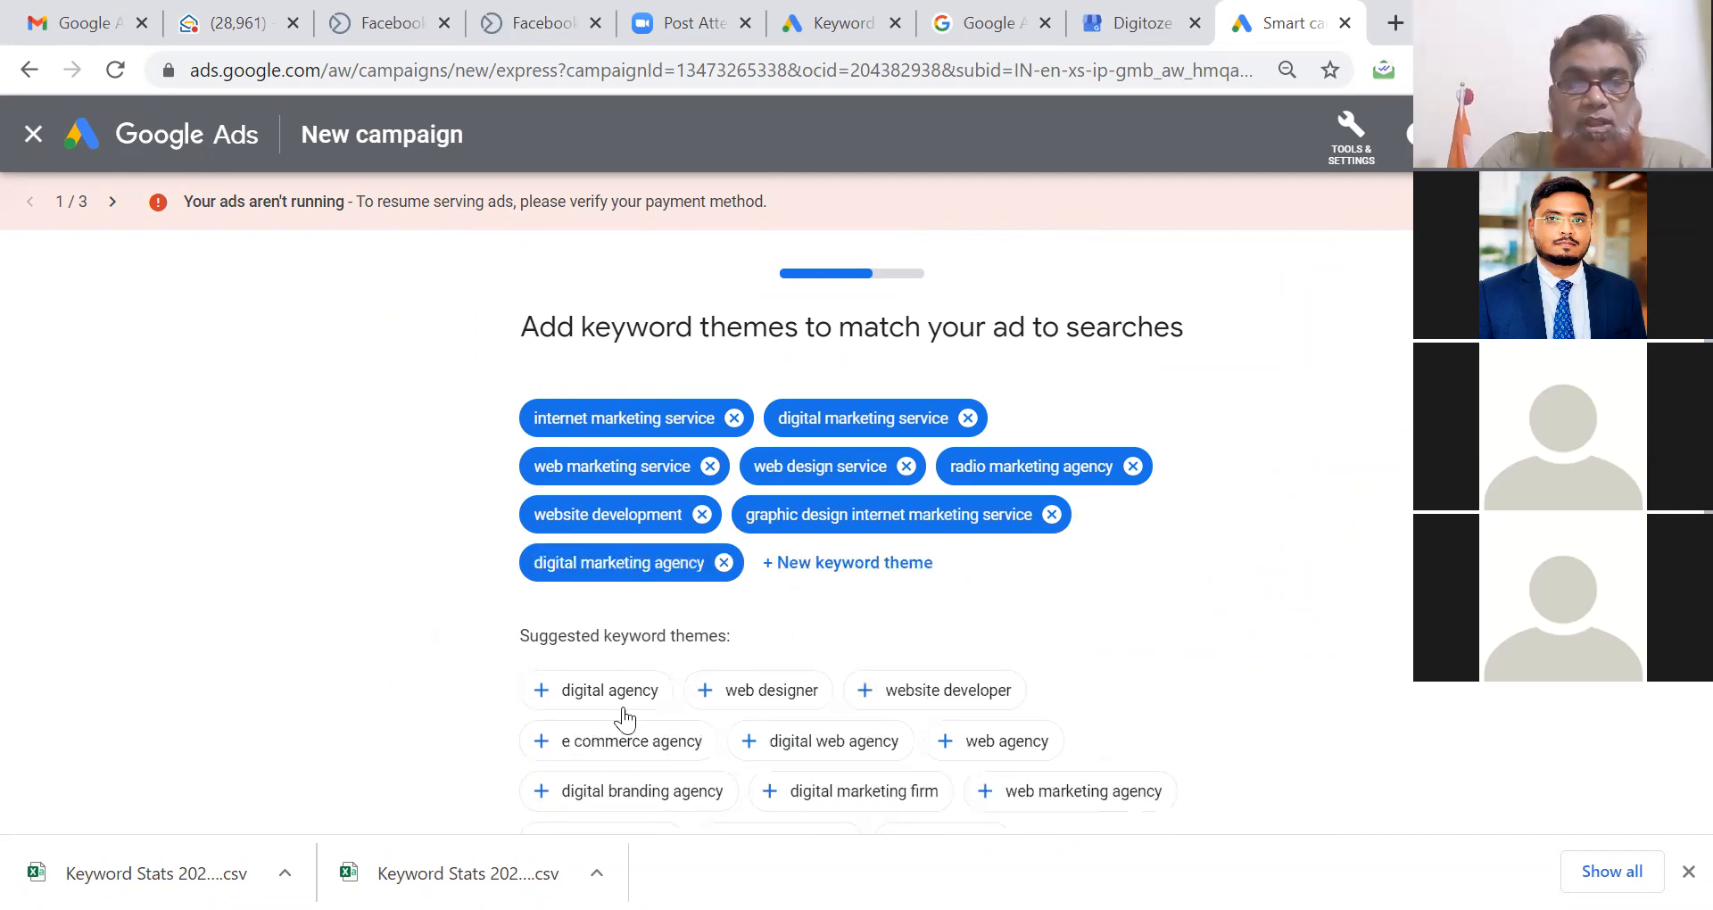
click(596, 698)
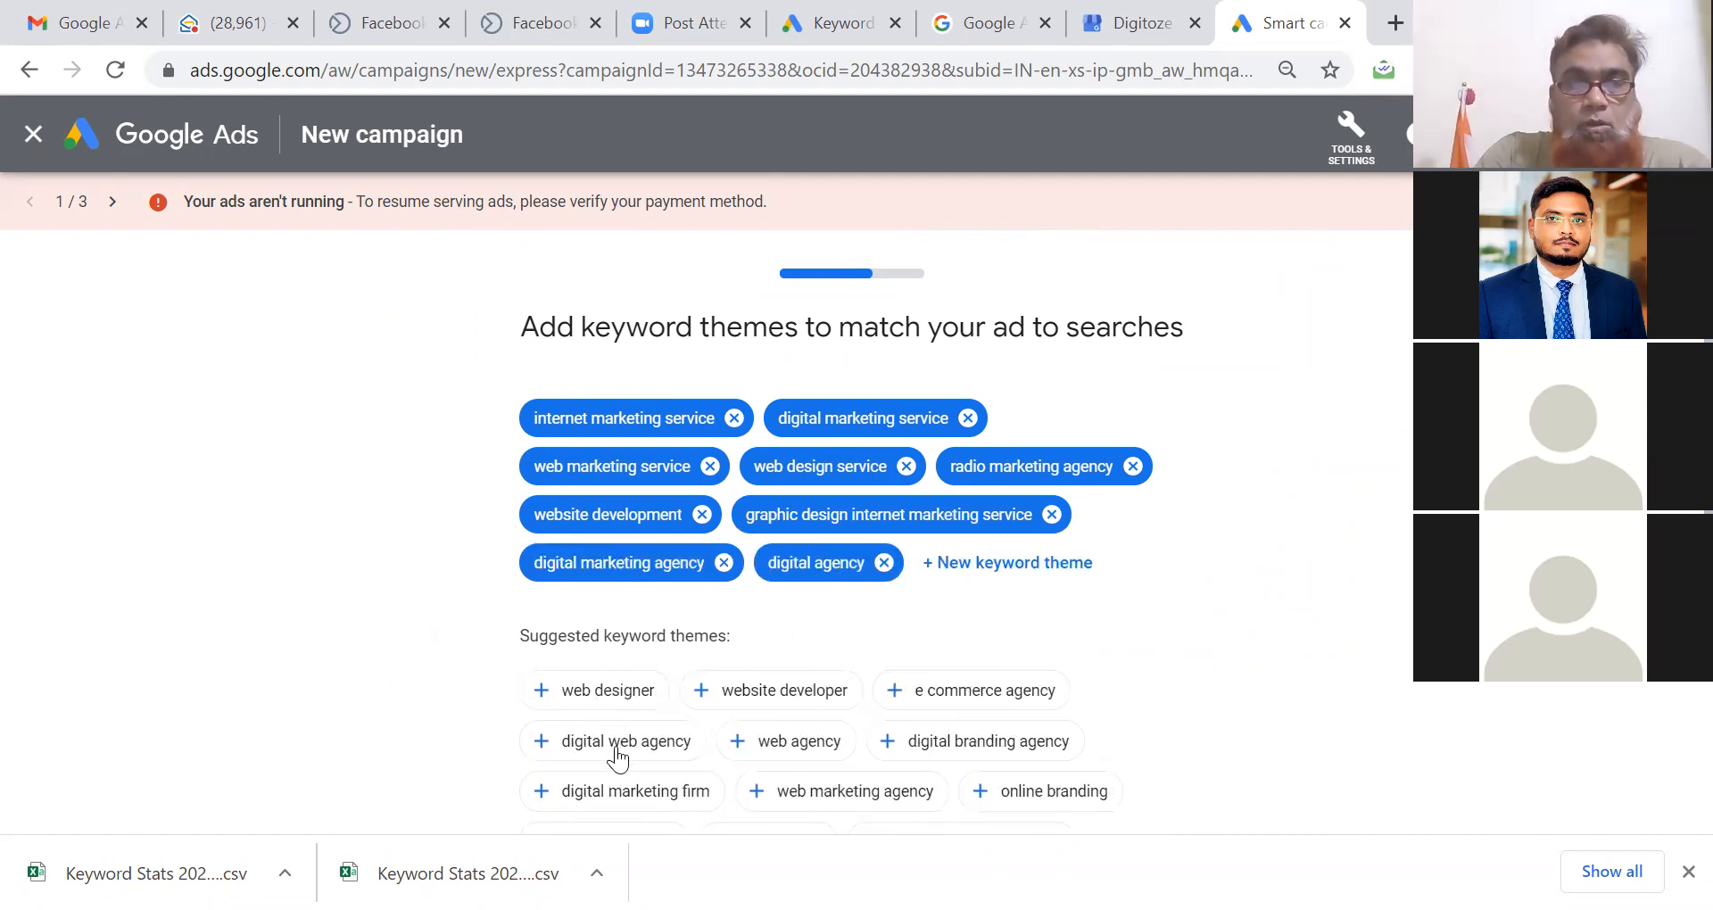
click(615, 746)
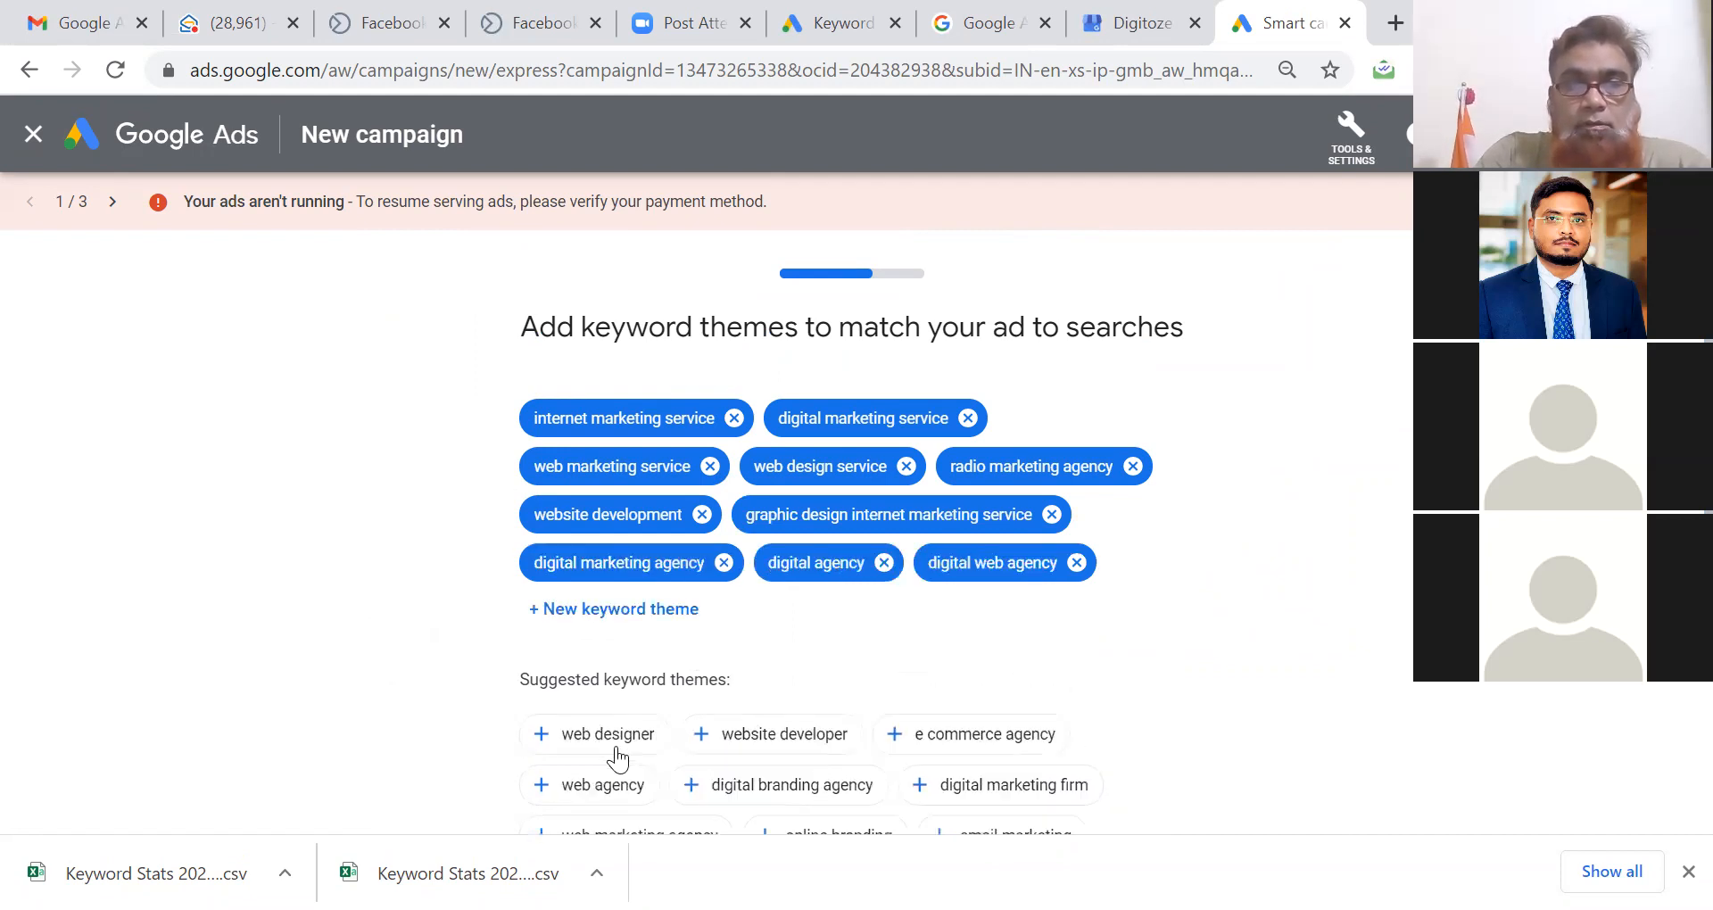
click(778, 797)
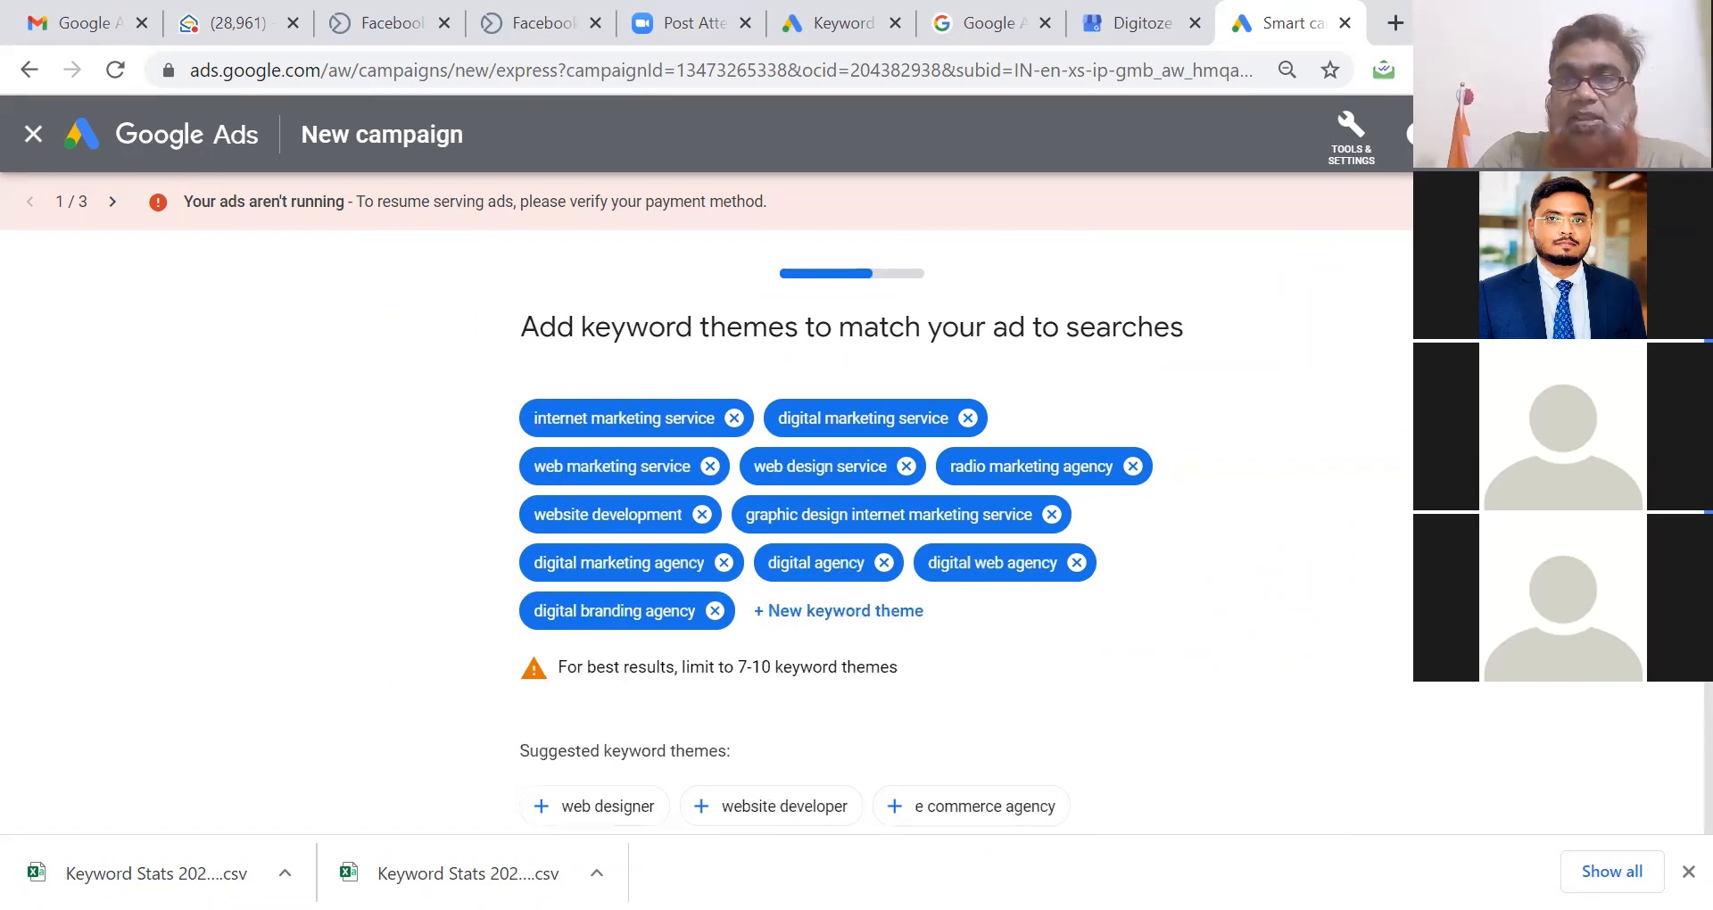
Check the available advertising languages, keep English, and continue to the ad's location settings.
scroll(828, 601, down, 6)
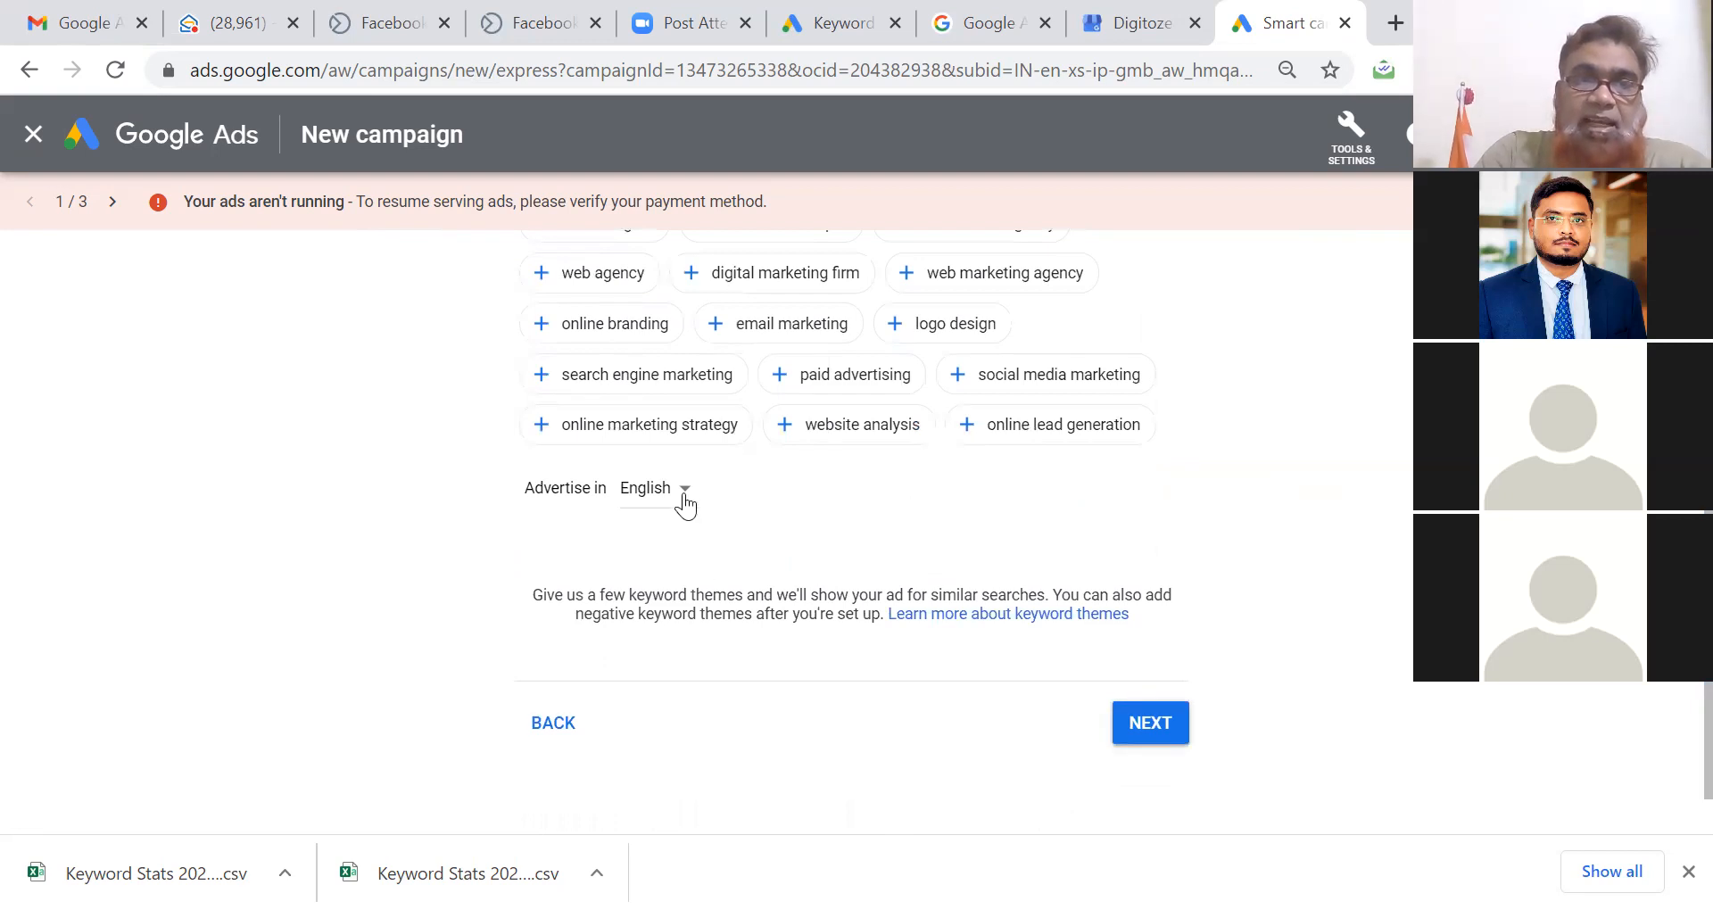
click(683, 491)
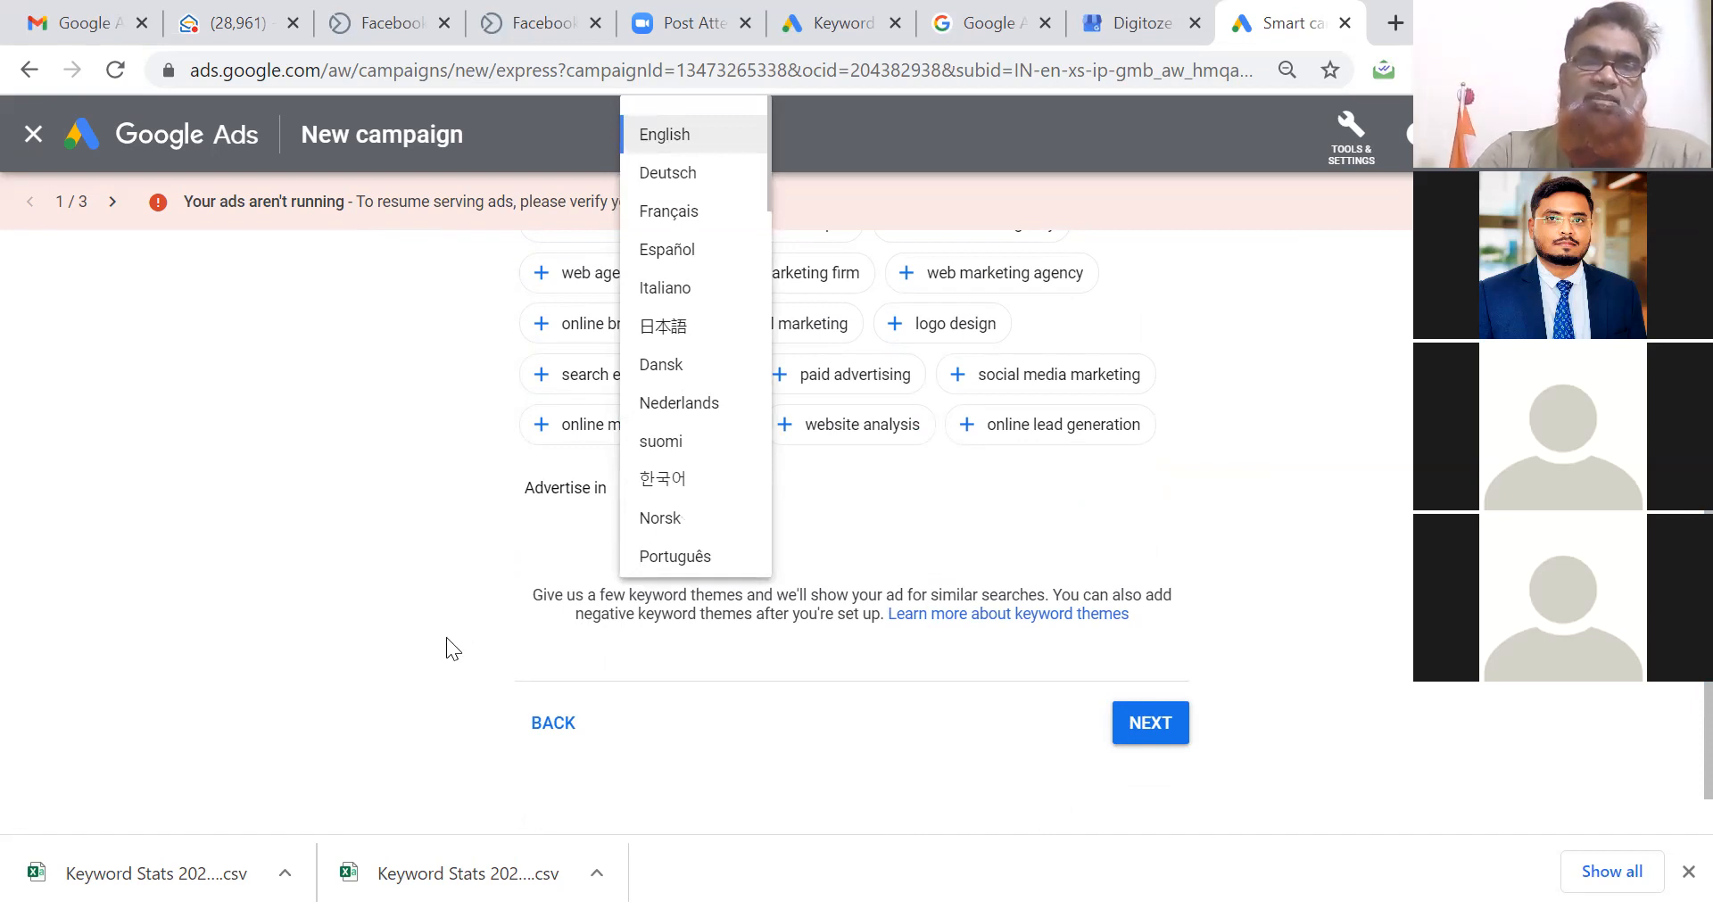
click(423, 666)
click(1135, 723)
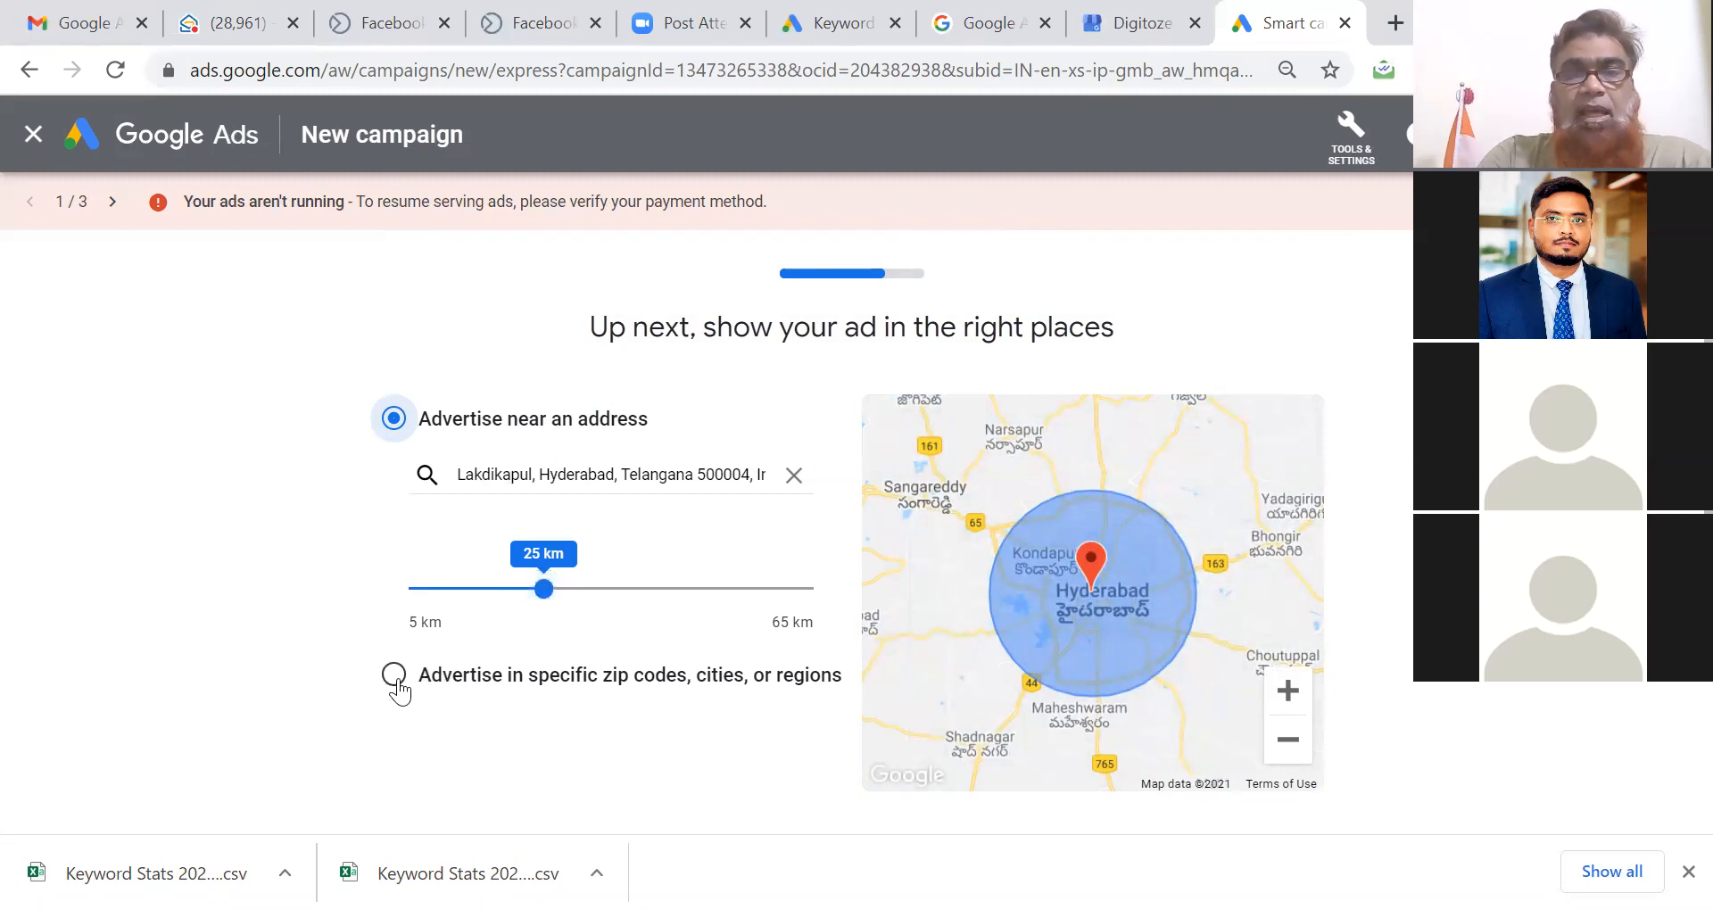
Set the advertising radius around the Hyderabad business address to 30 km and continue to the budget.
drag(545, 594, 581, 603)
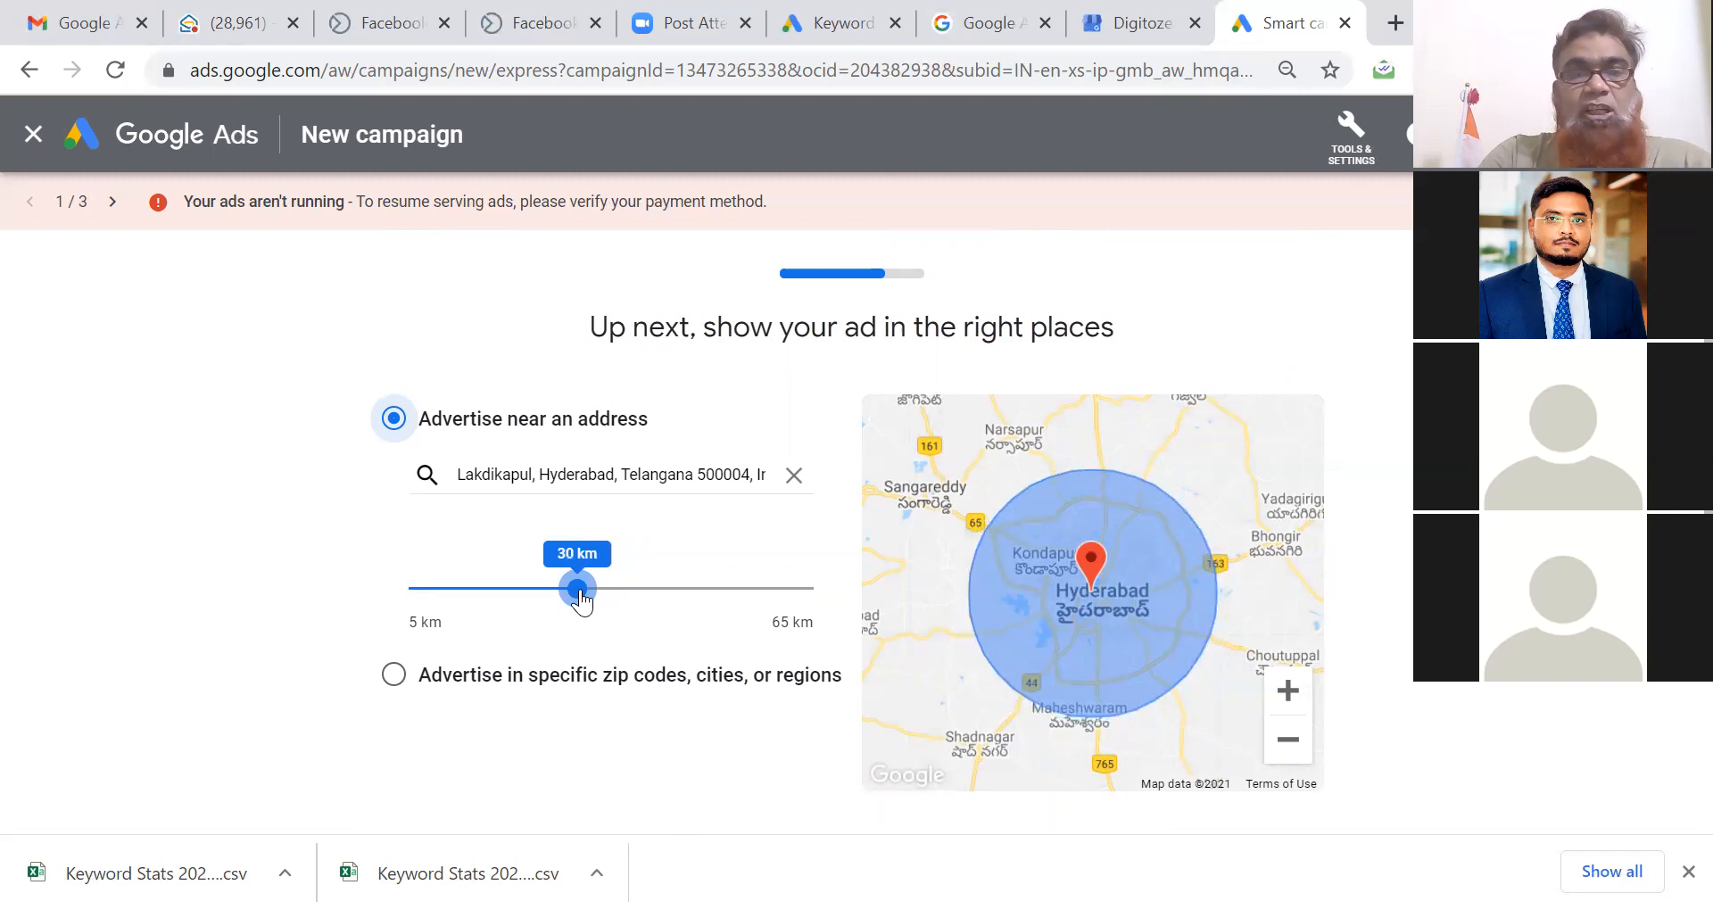
click(676, 783)
scroll(676, 782, down, 1)
scroll(675, 782, down, 4)
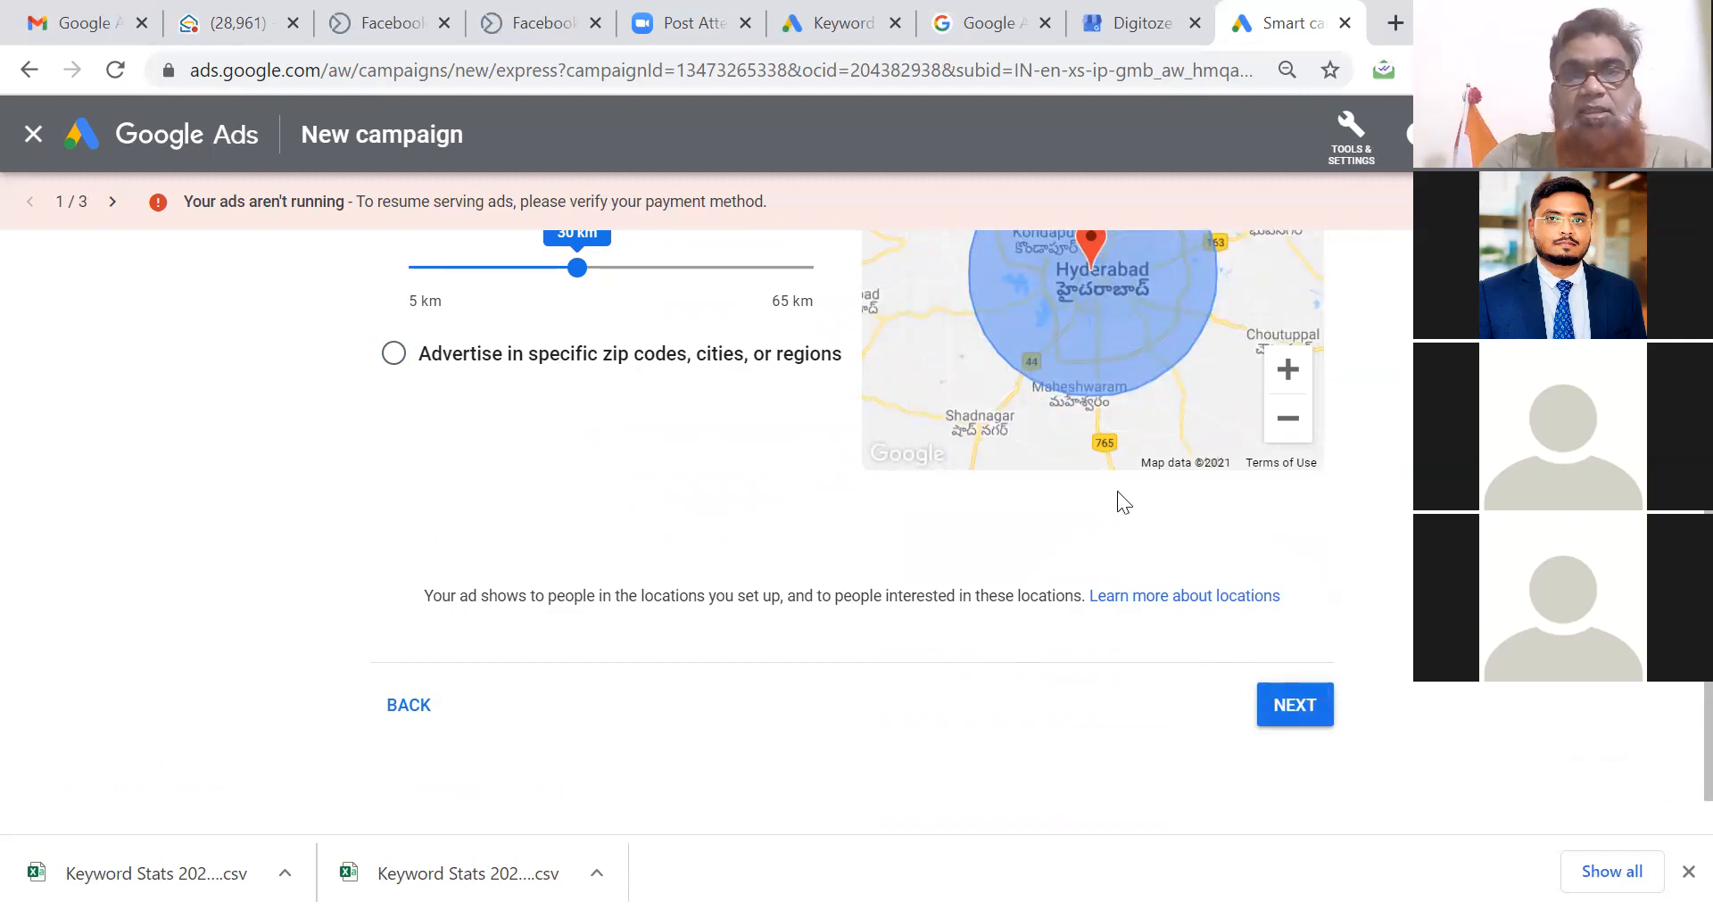
click(1282, 707)
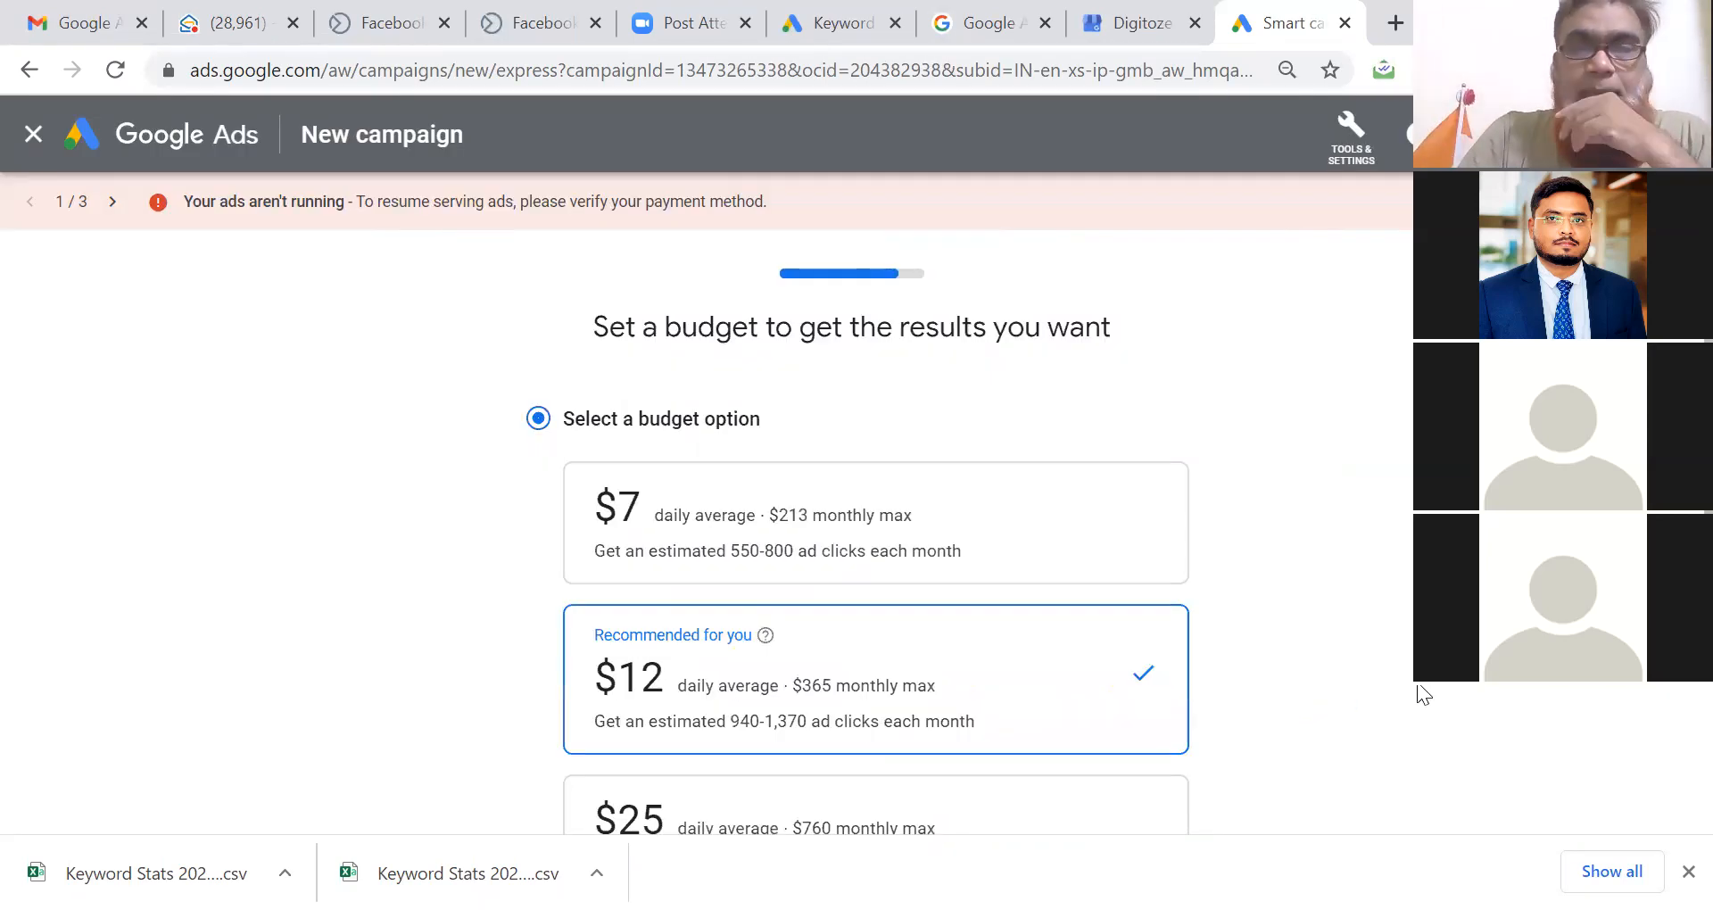
Review the suggested budget options, set an own budget of $6 daily average instead, and continue to the campaign review.
scroll(1417, 687, down, 4)
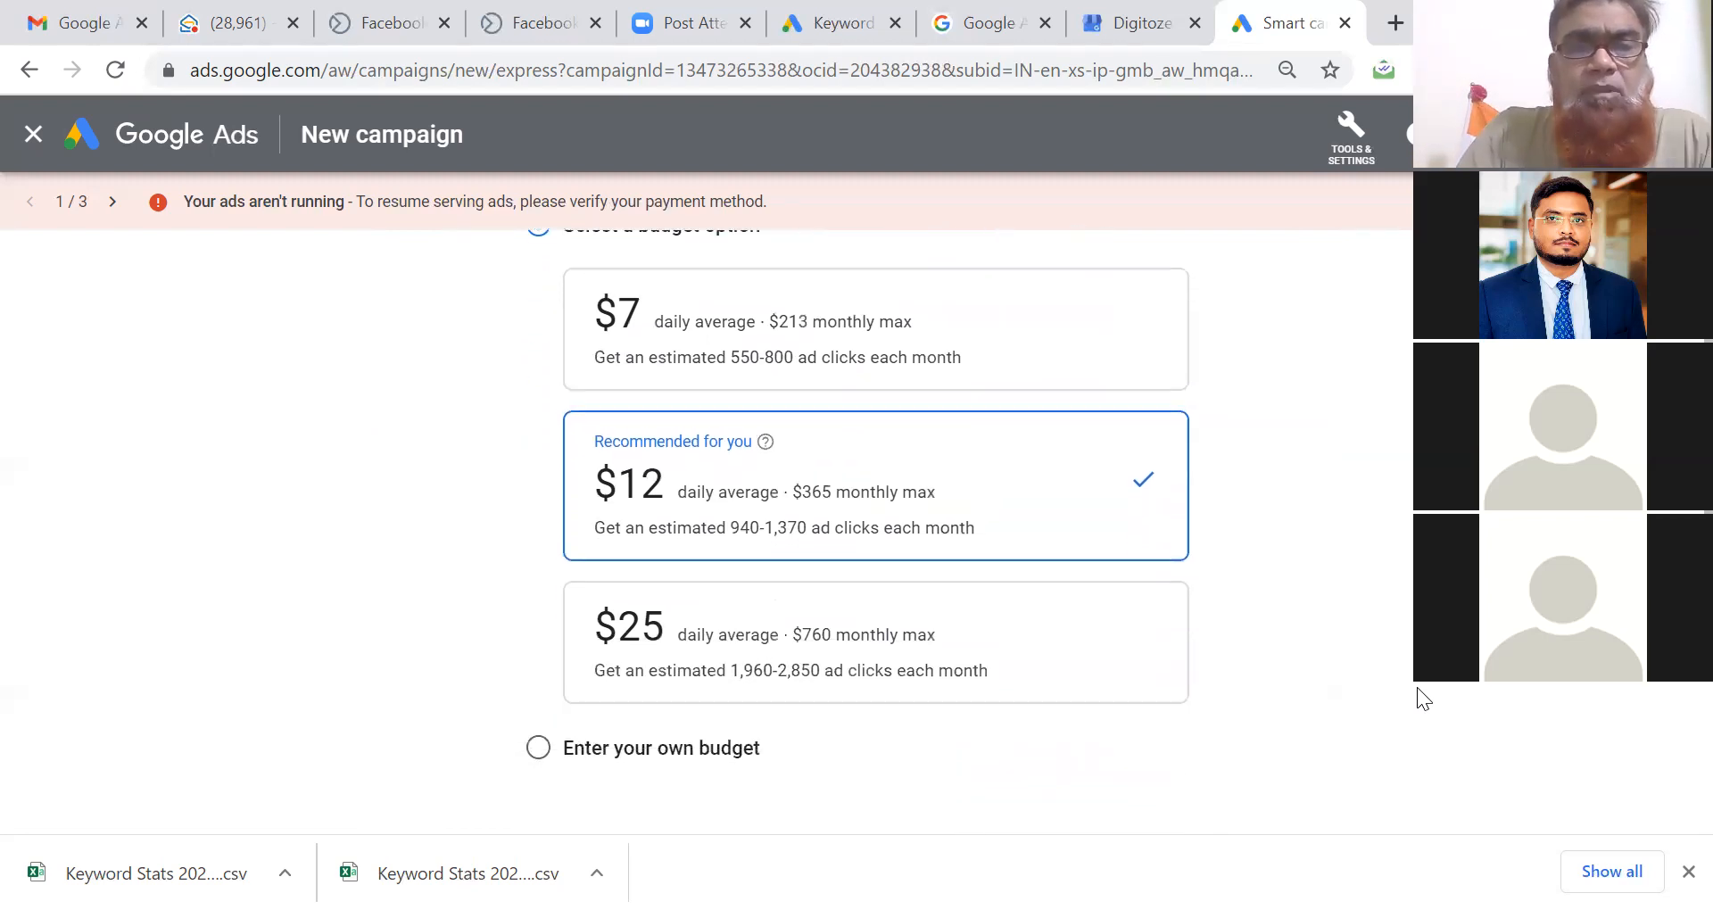
scroll(1417, 688, down, 2)
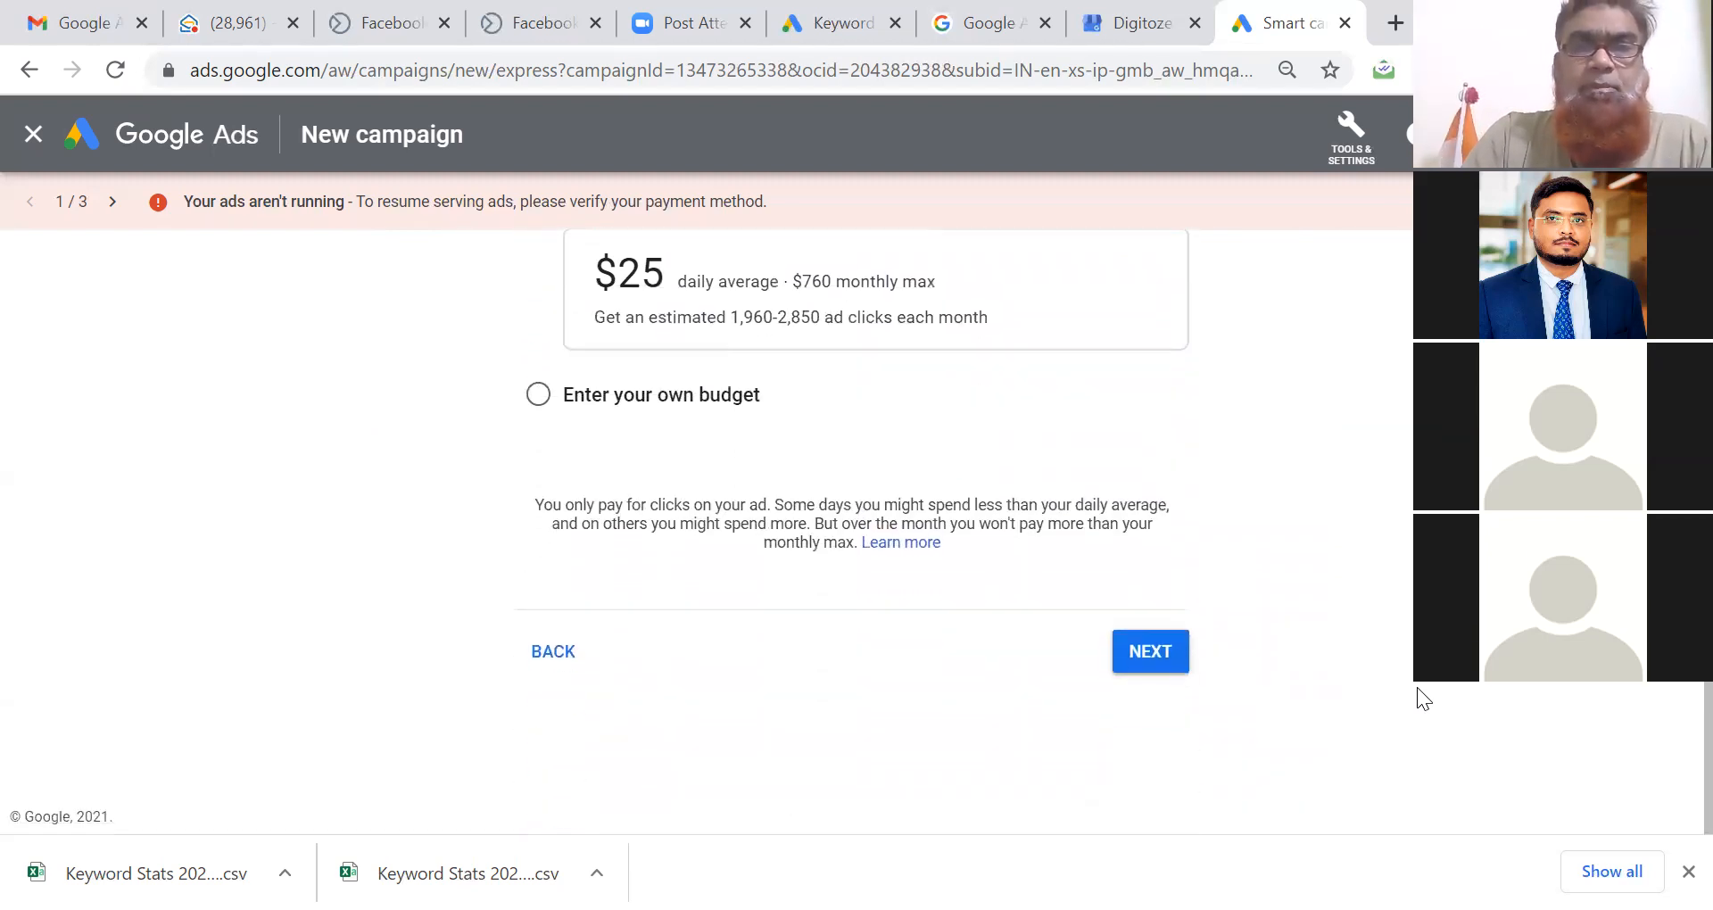
scroll(1418, 688, up, 3)
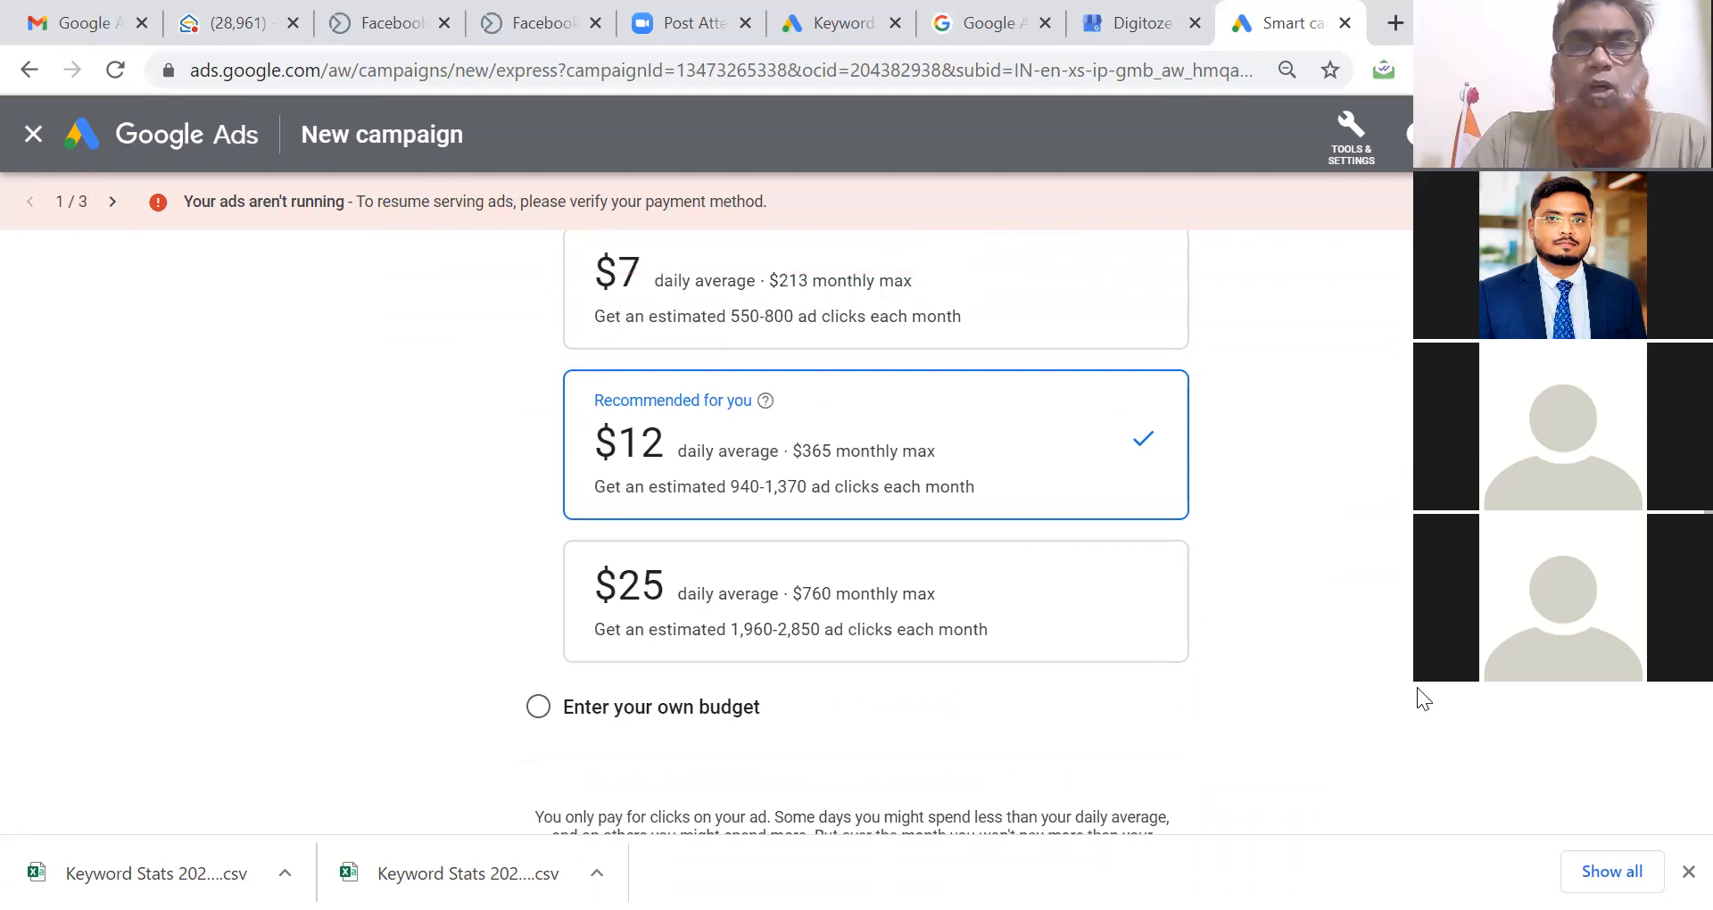
scroll(1417, 699, up, 1)
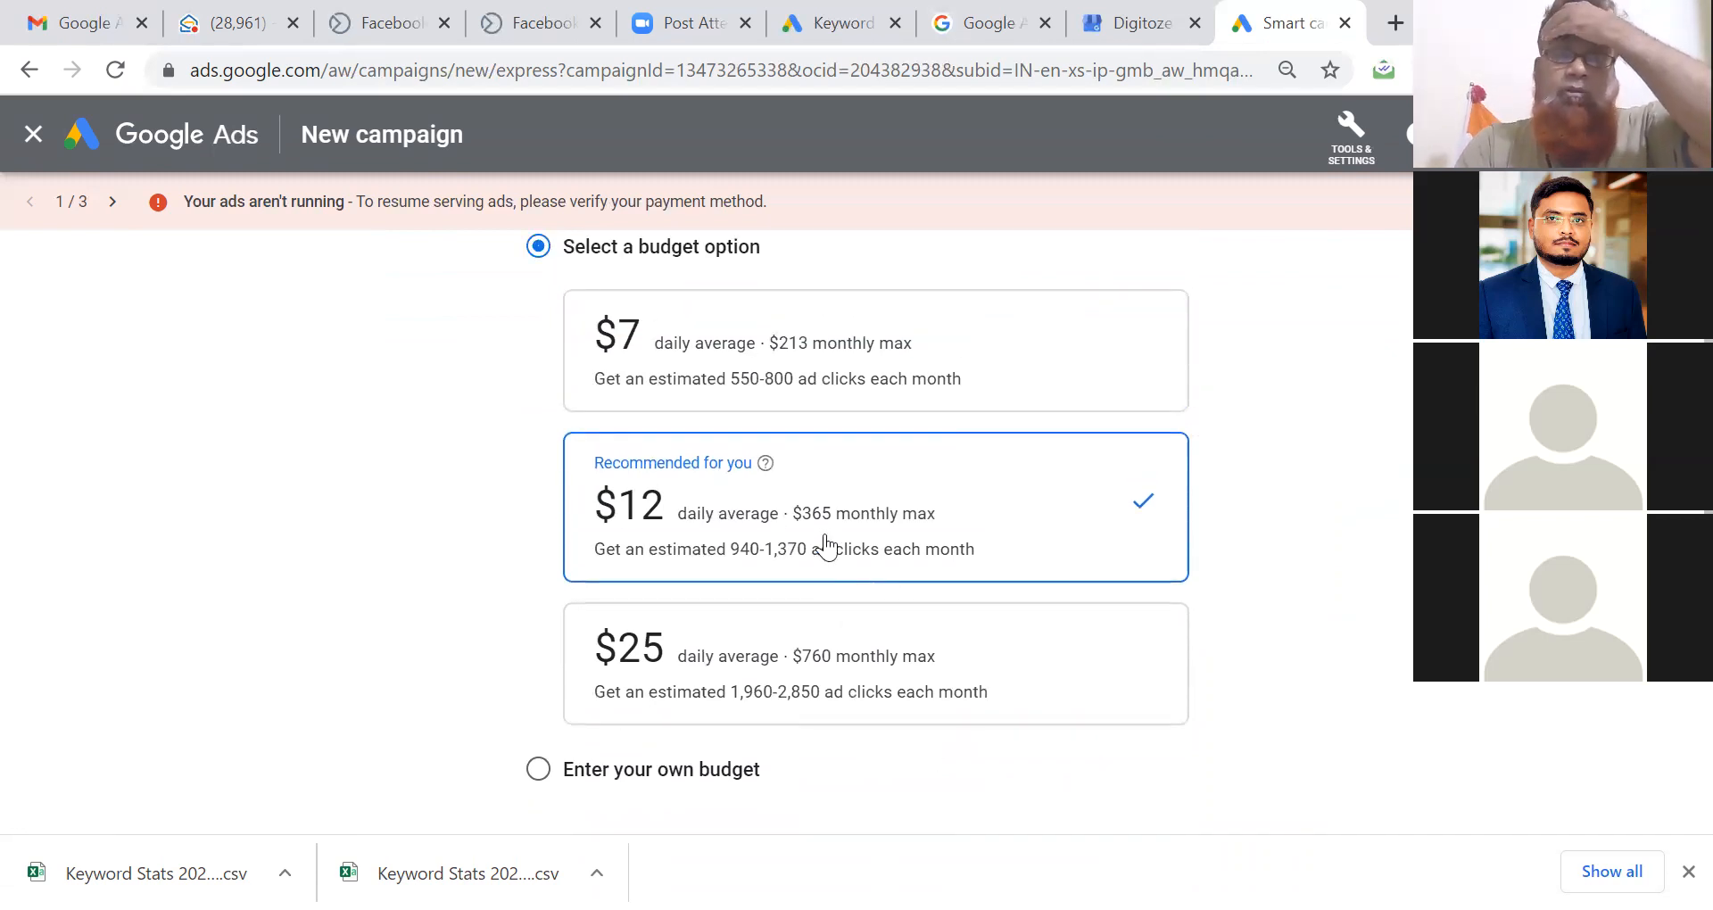
click(875, 380)
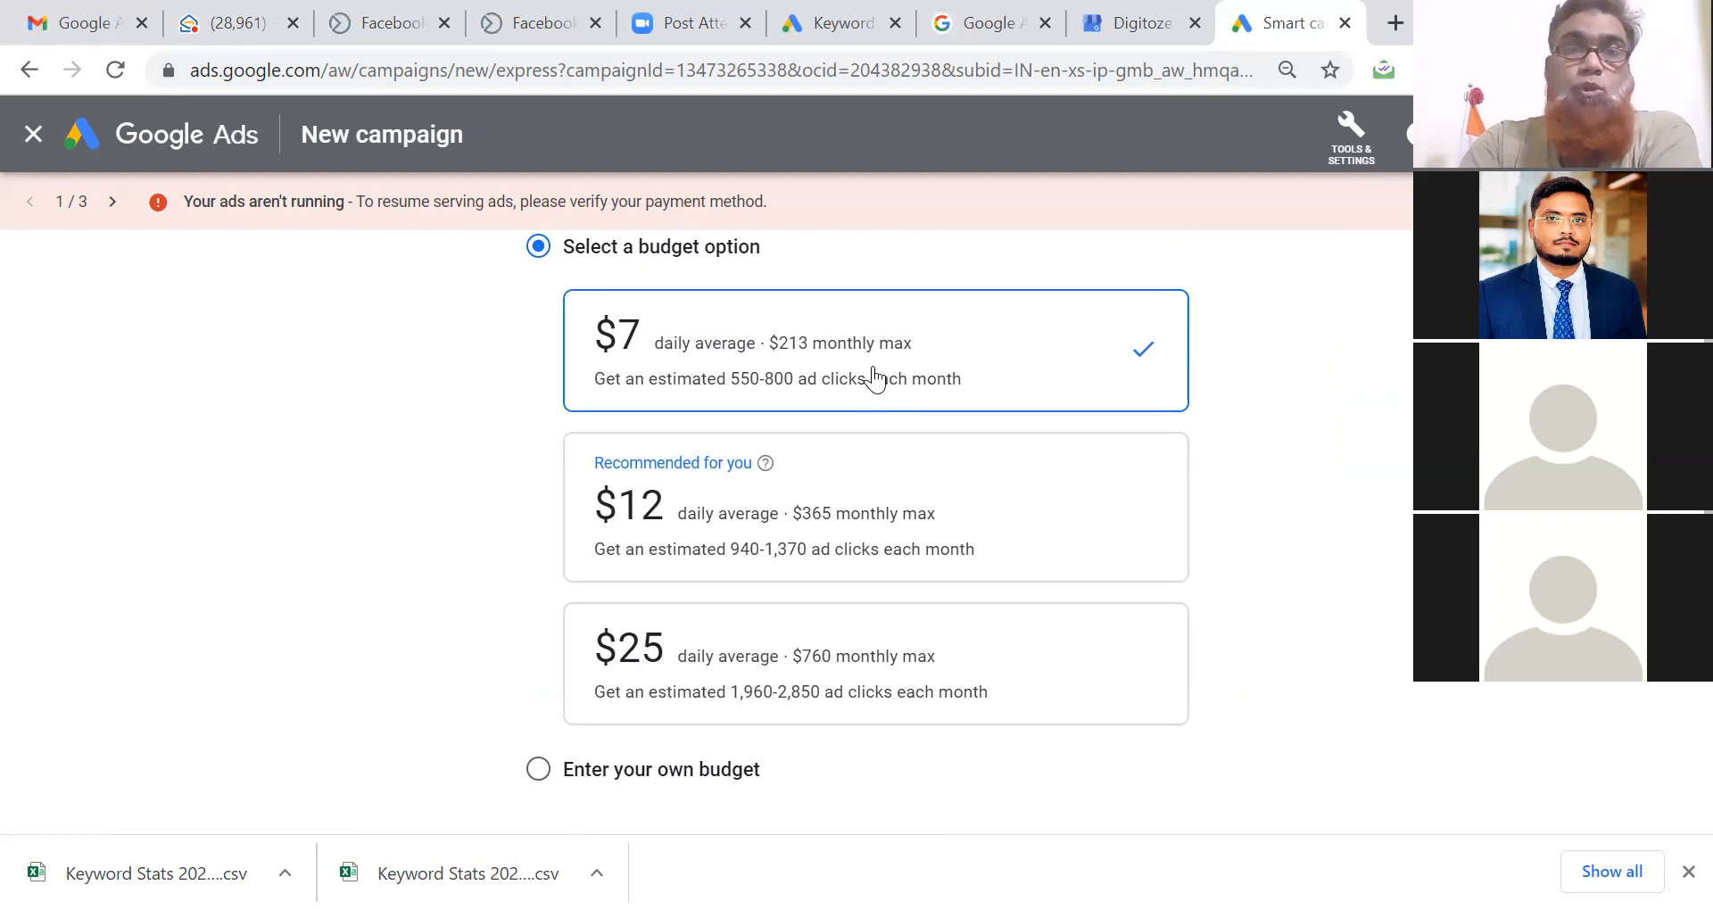
click(539, 769)
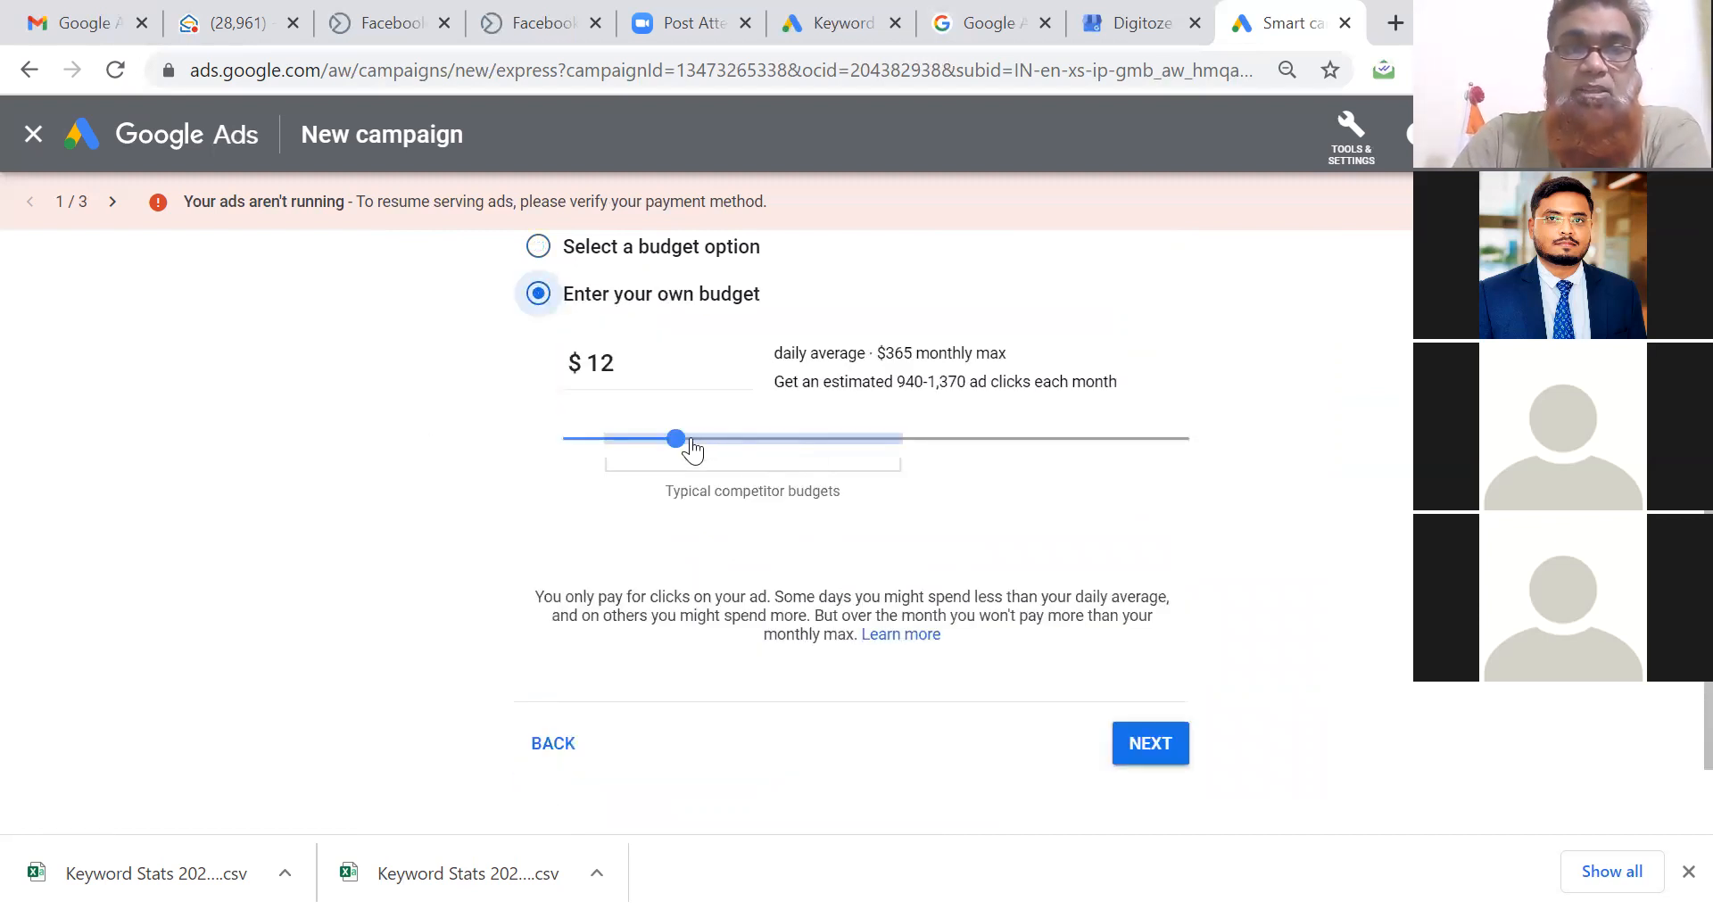
drag(680, 449, 610, 449)
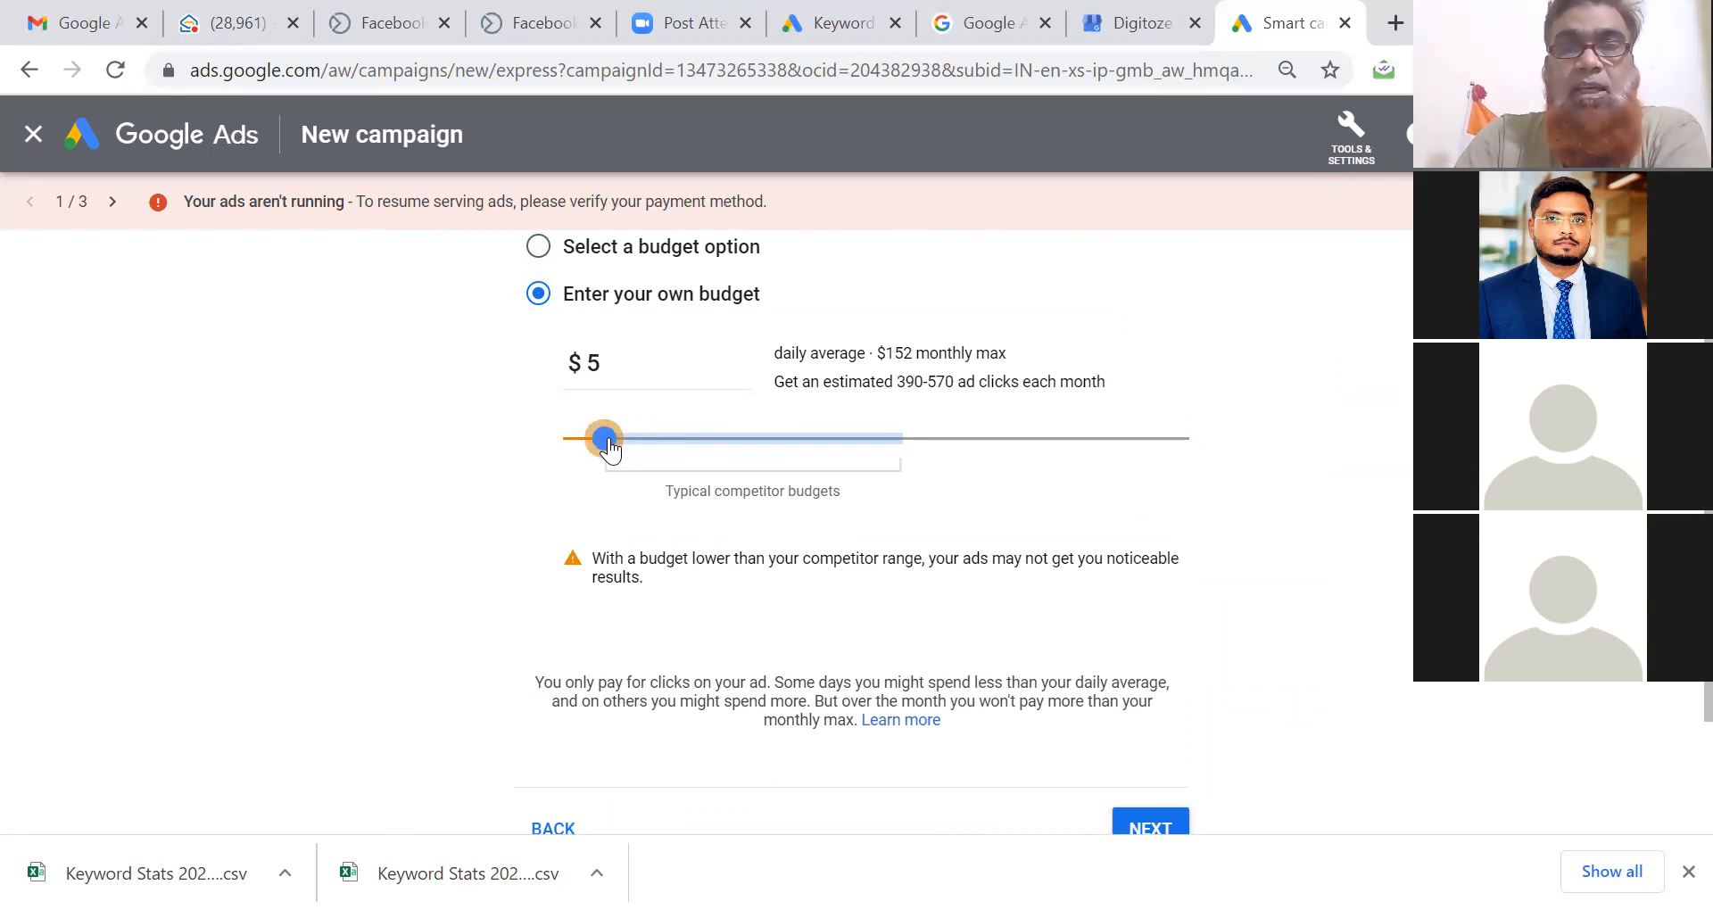
drag(609, 449, 615, 447)
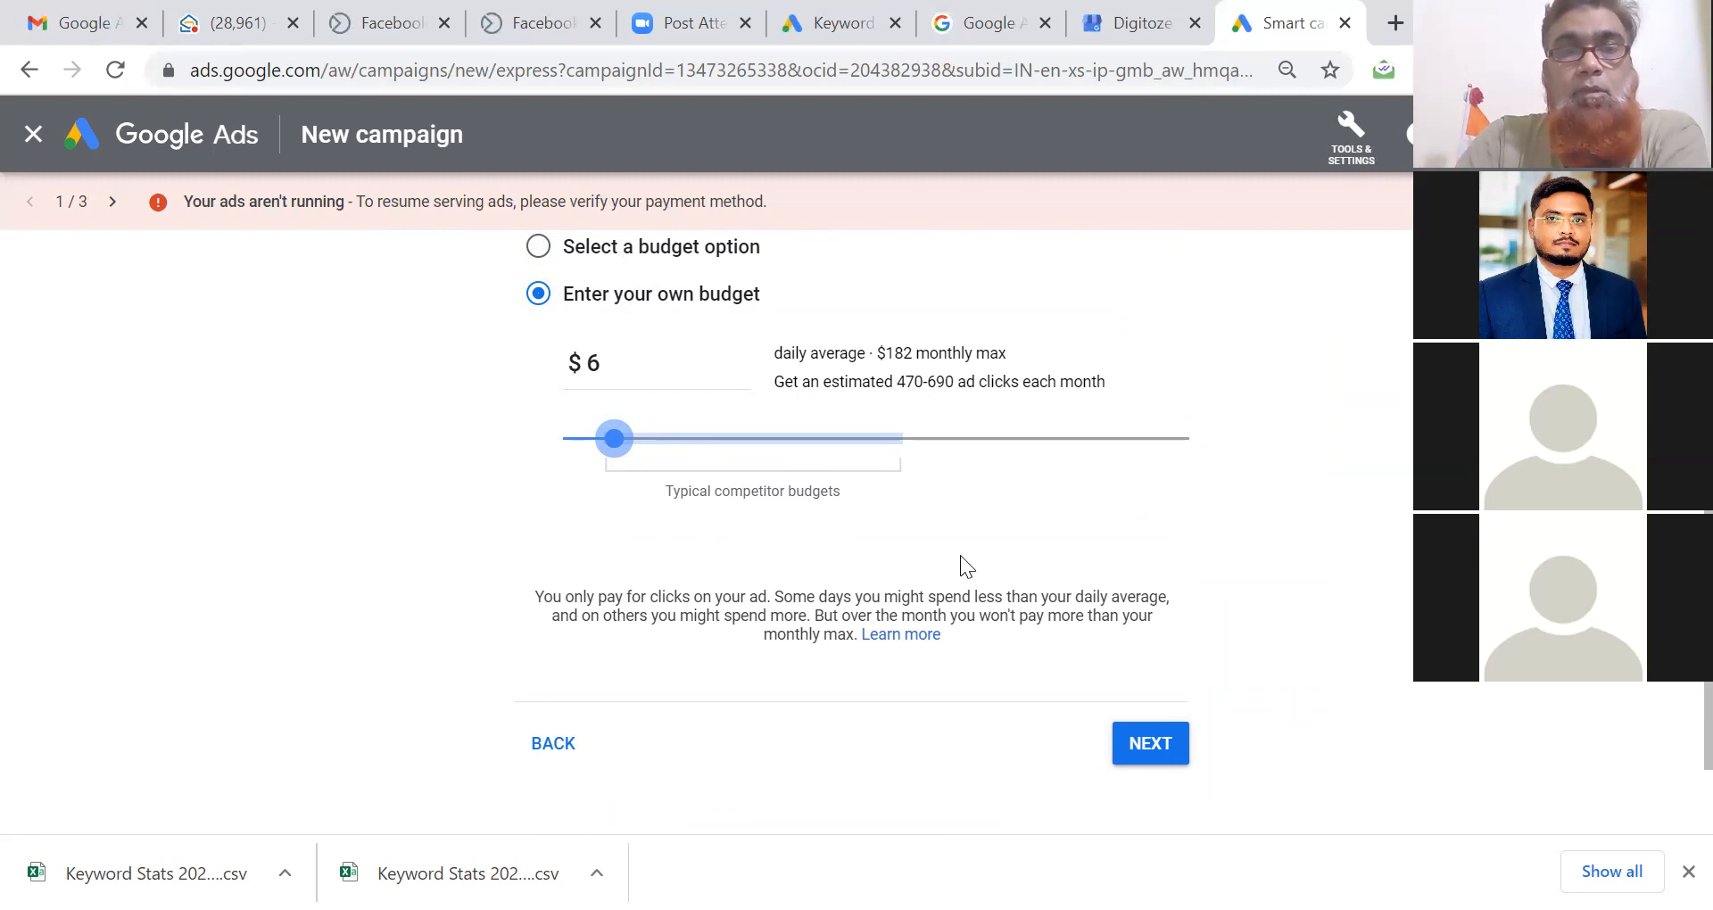
click(1150, 744)
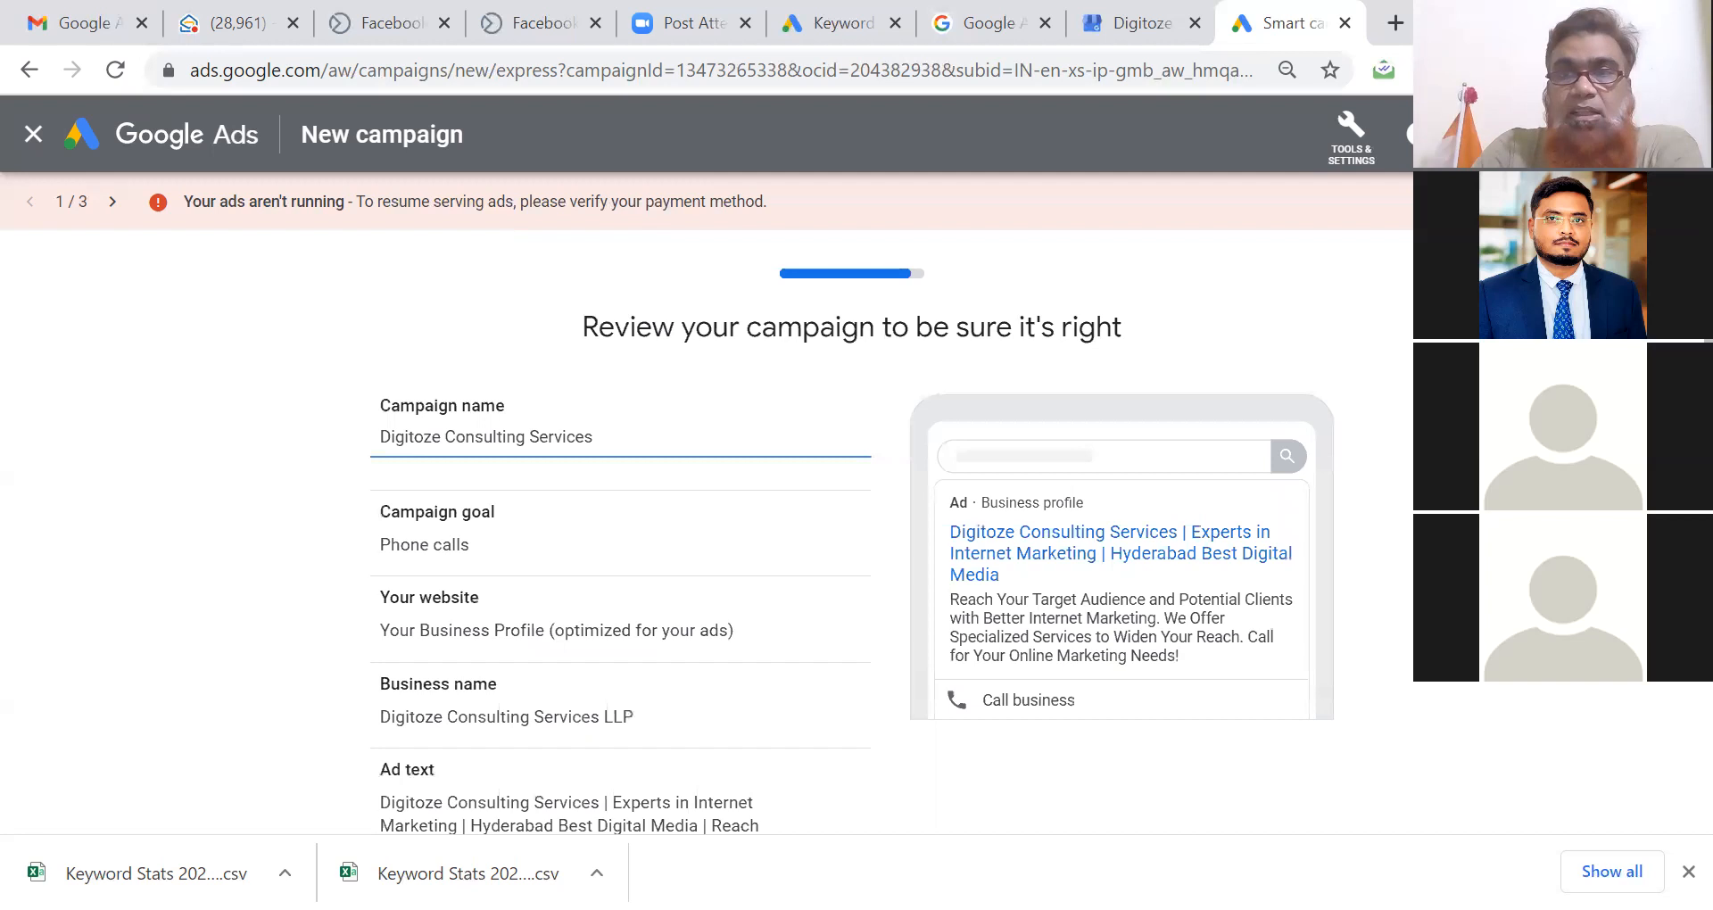
Review the campaign's ad text, locations, keyword themes and budget, and submit the campaign.
scroll(624, 536, down, 8)
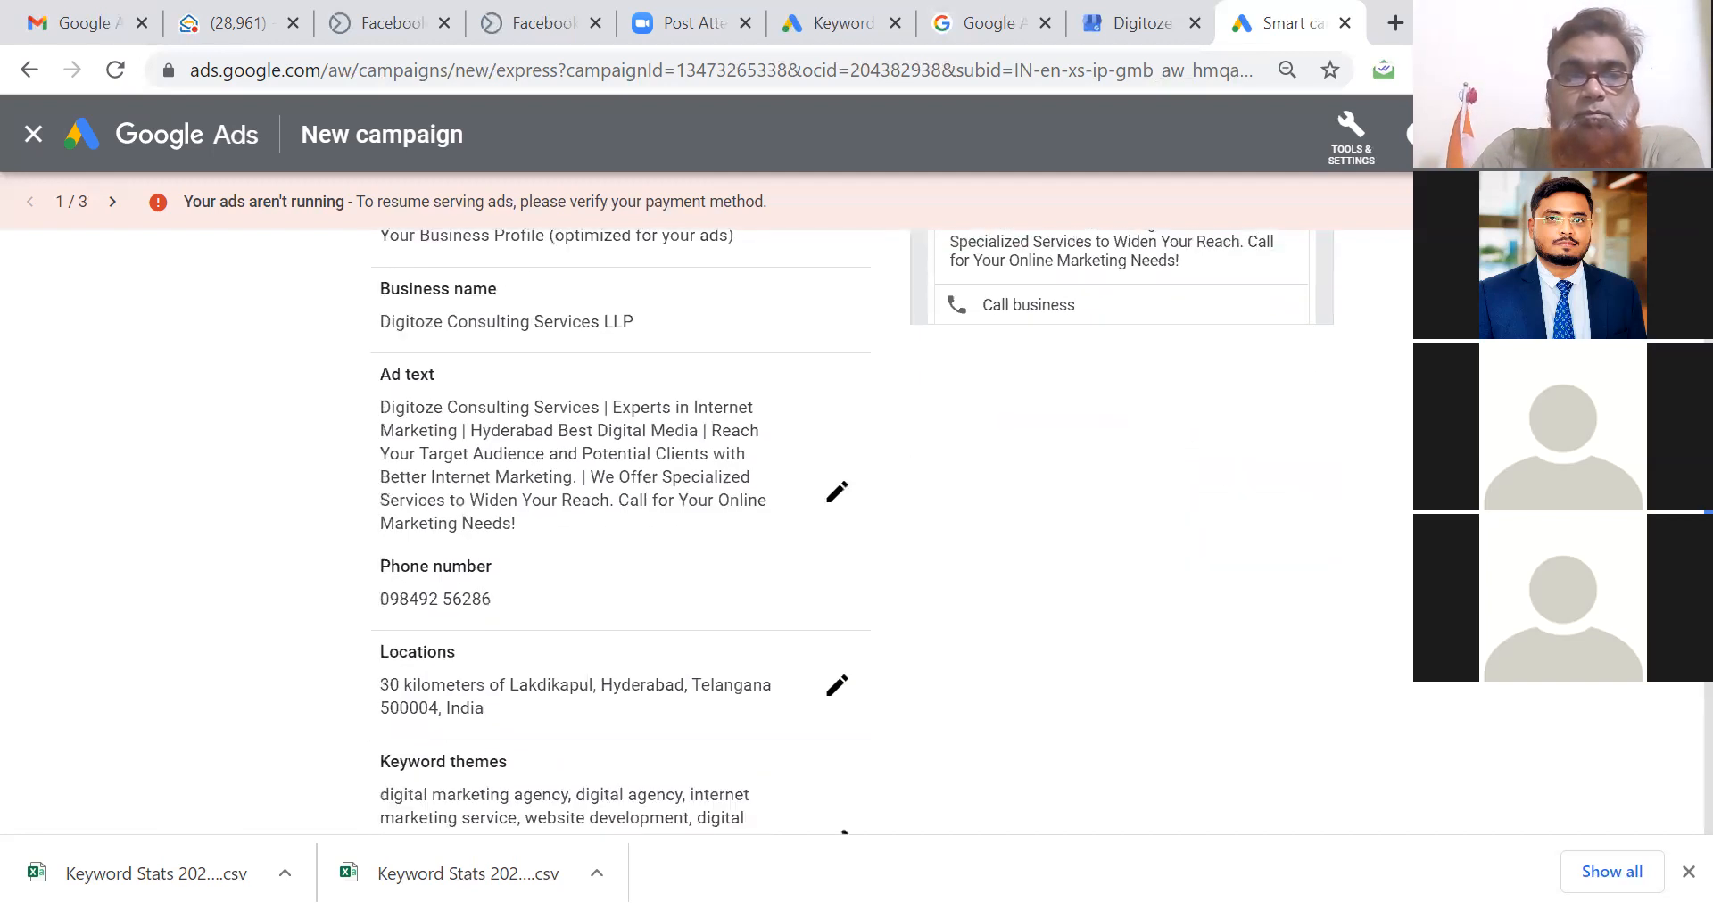
scroll(1670, 683, down, 3)
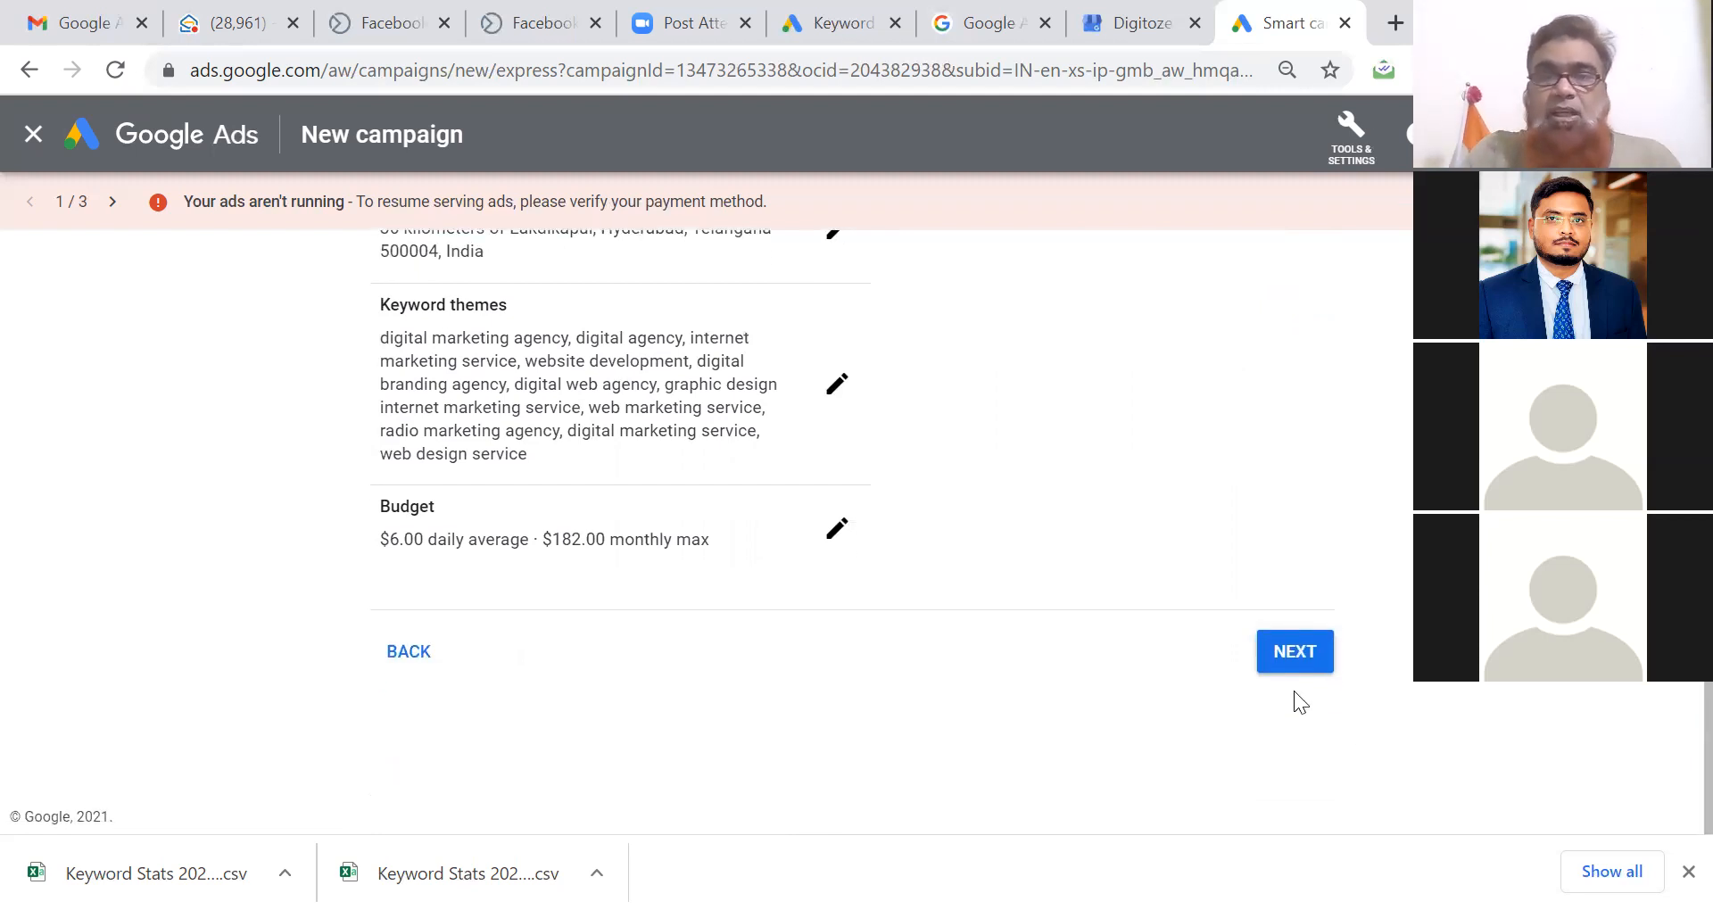
click(1308, 656)
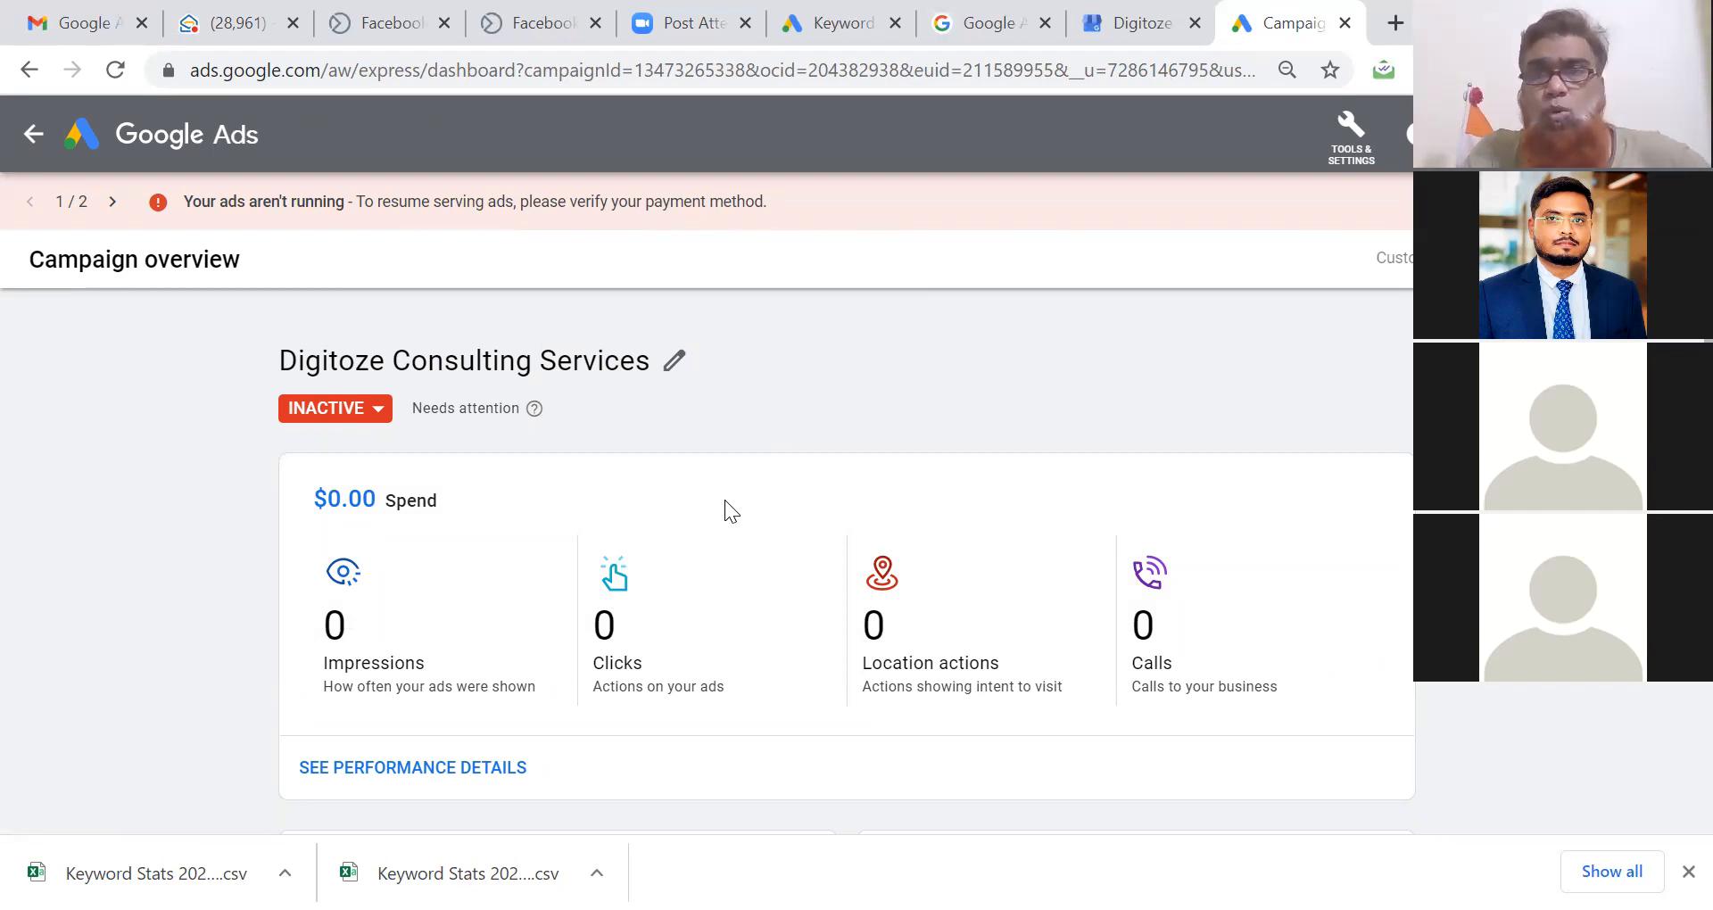
Pause the Digitoze Consulting Services campaign, confirm the pause, and look through the reasons in the feedback survey.
click(389, 417)
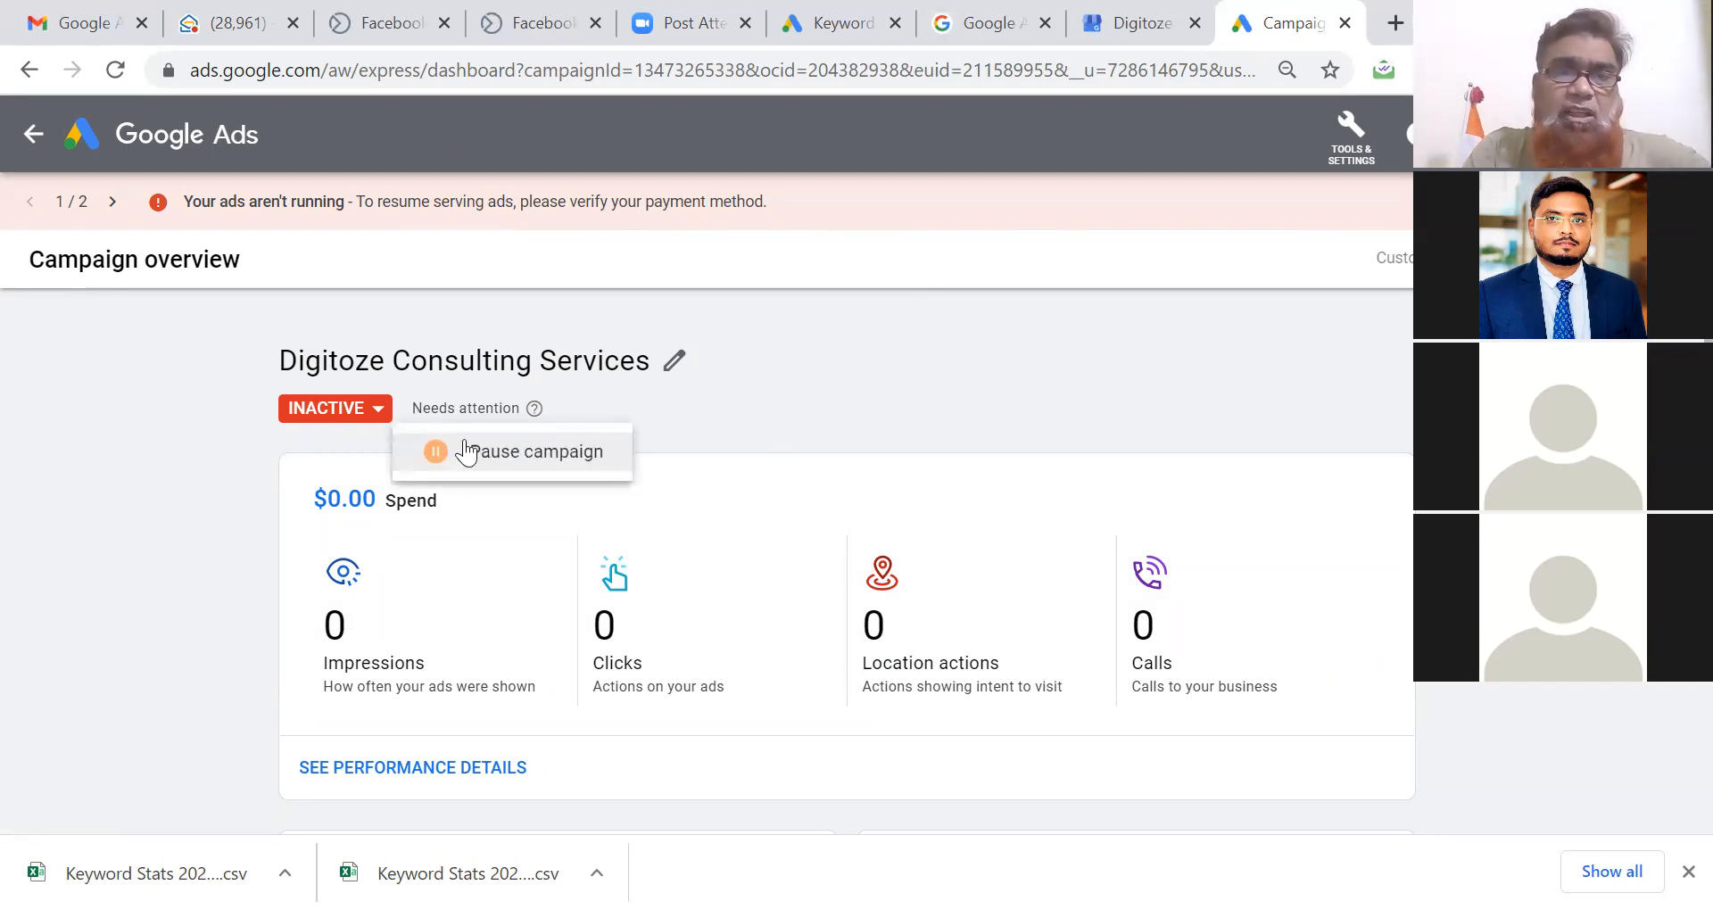
click(498, 457)
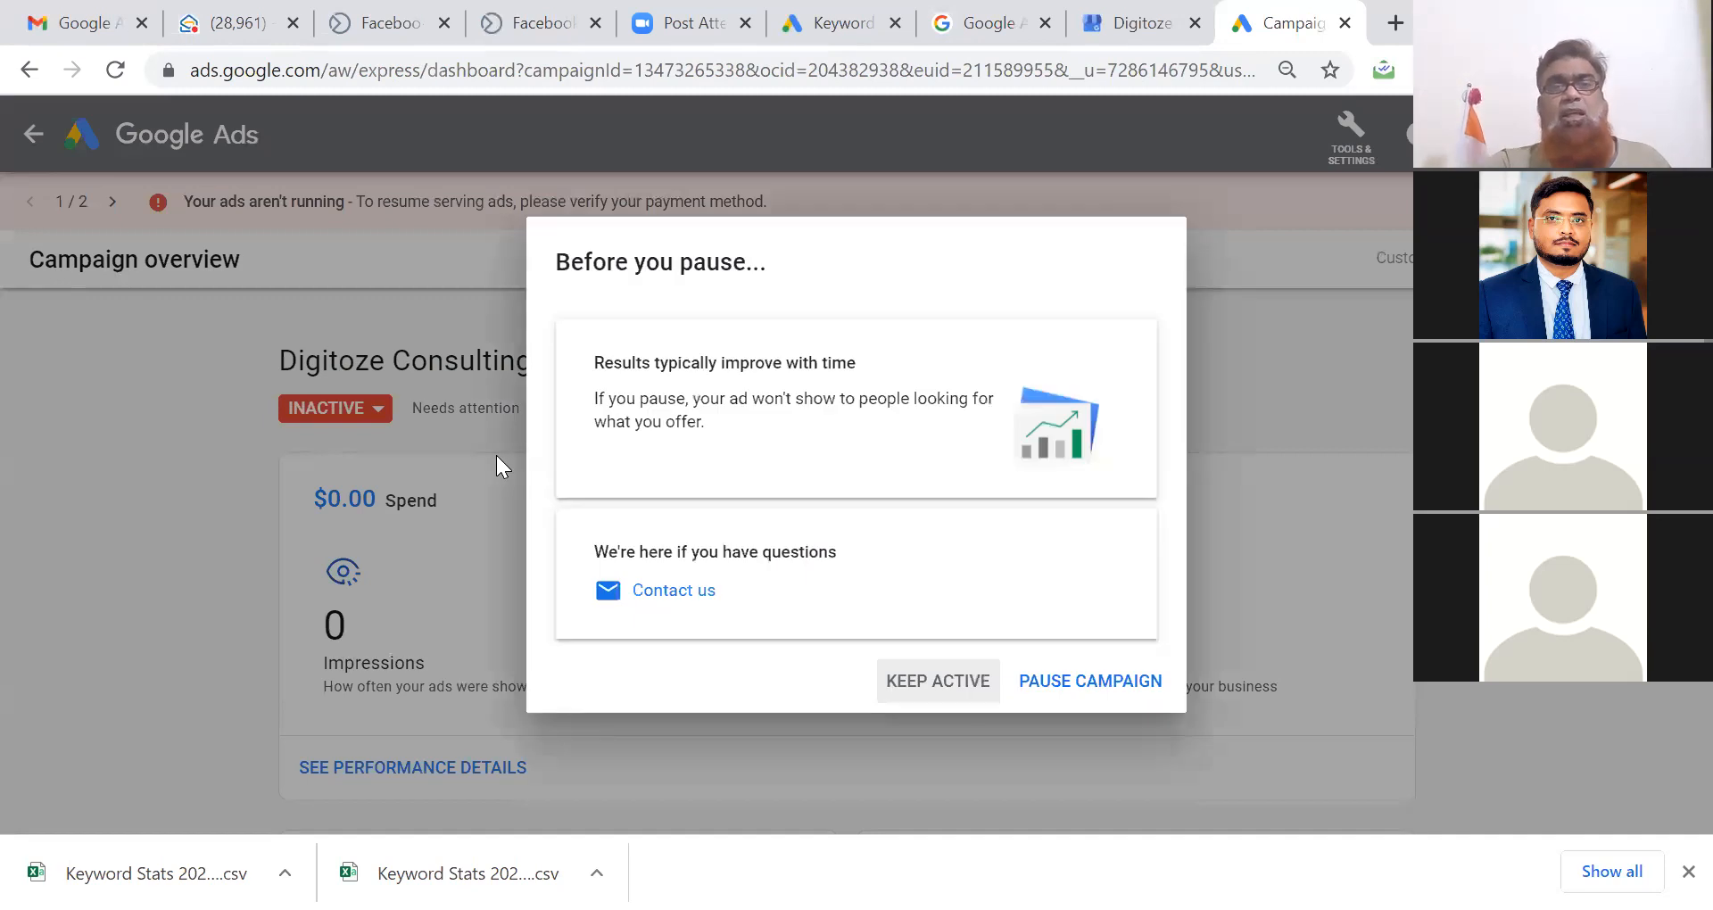
click(1067, 687)
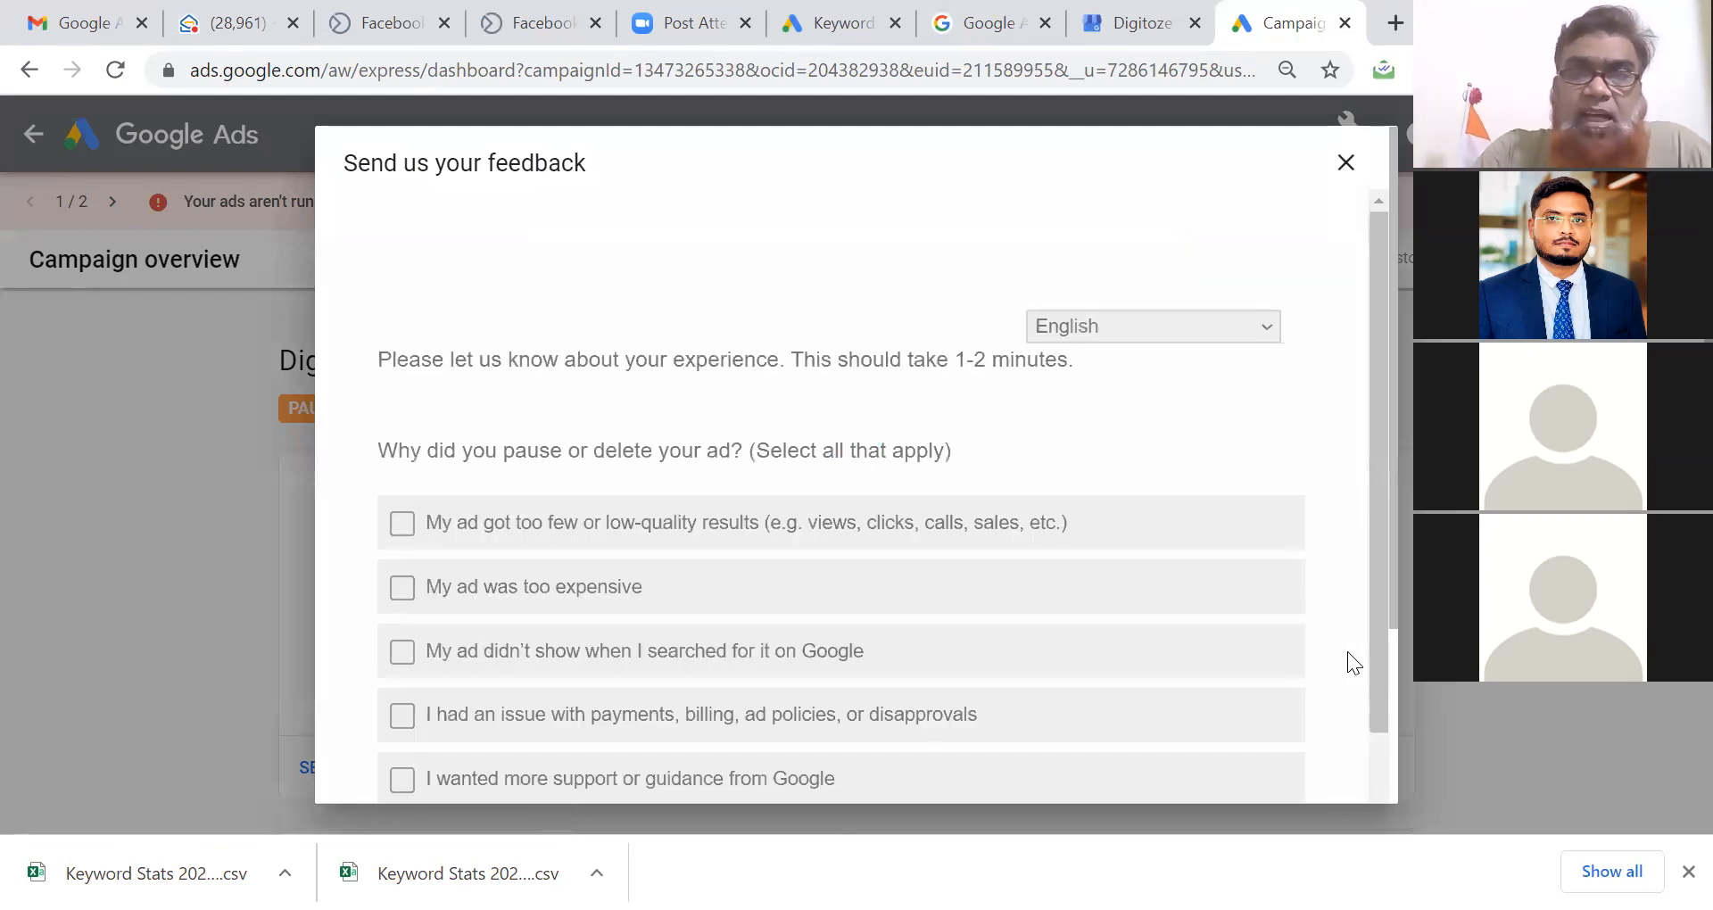
scroll(1374, 744, down, 5)
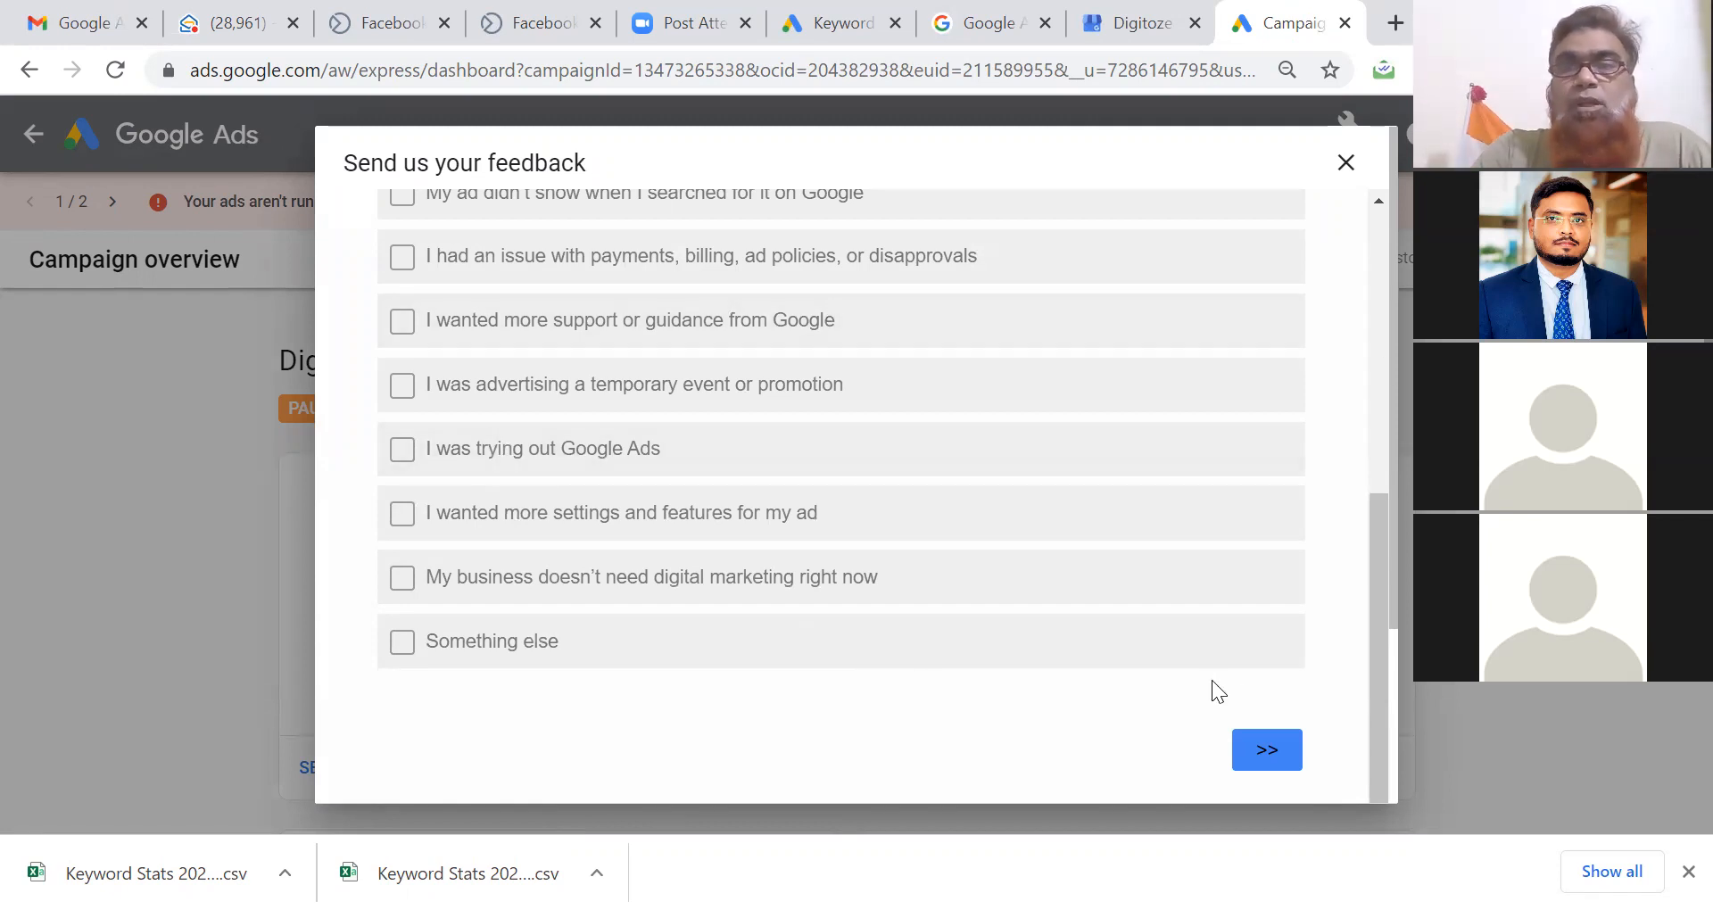
scroll(1142, 760, up, 5)
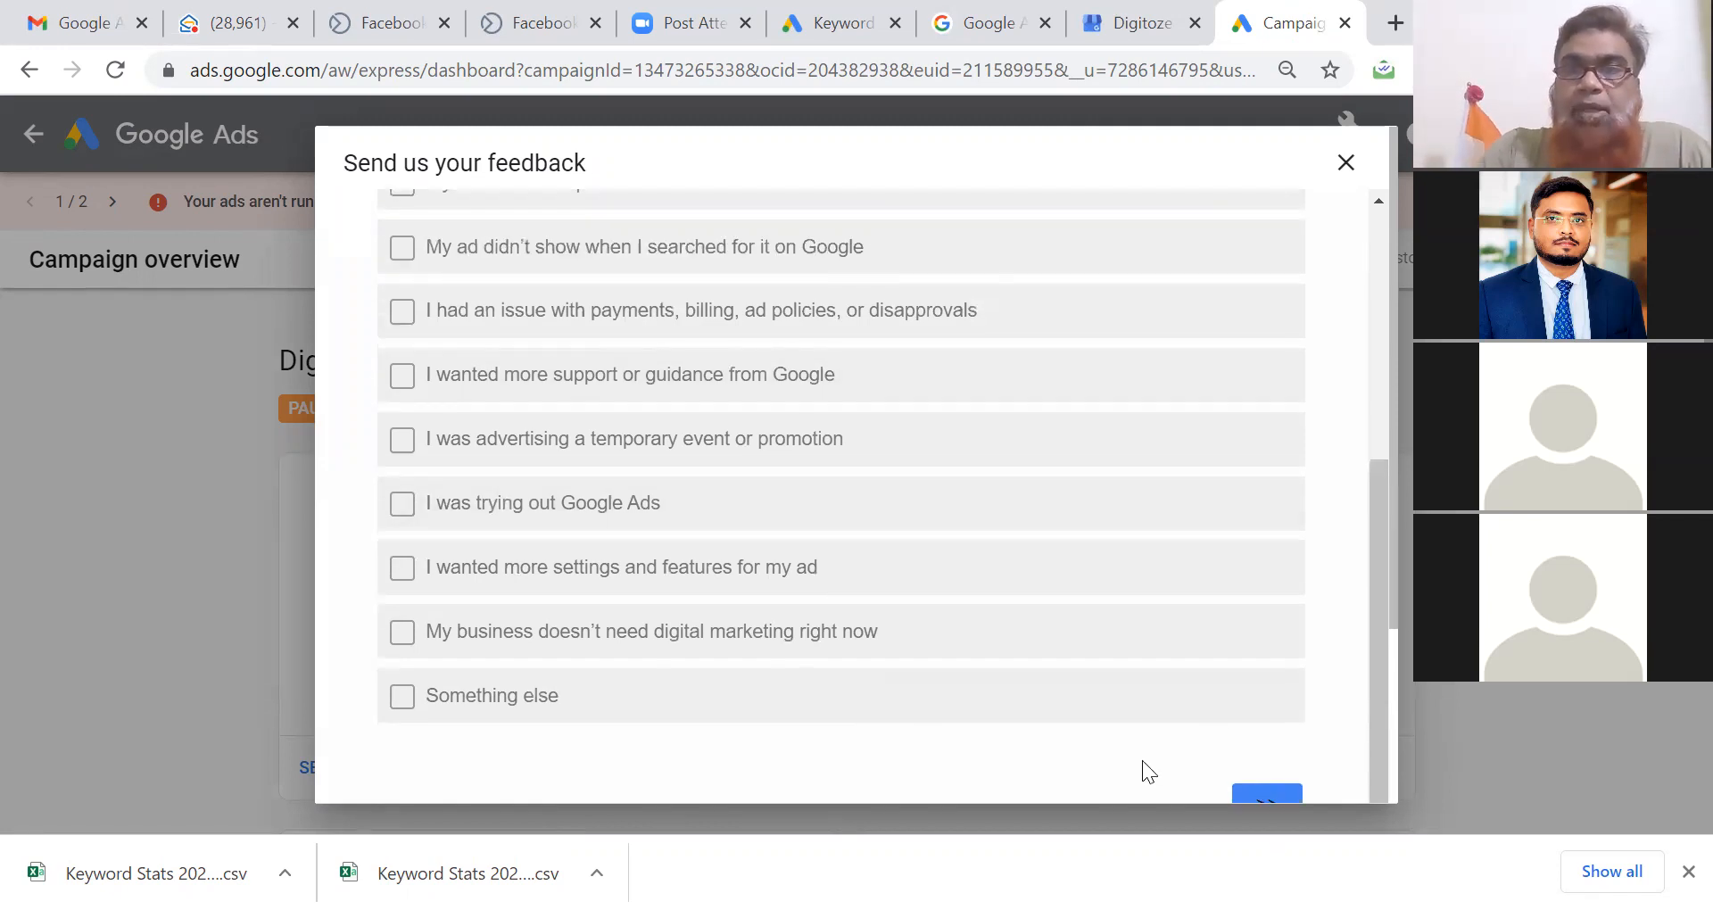